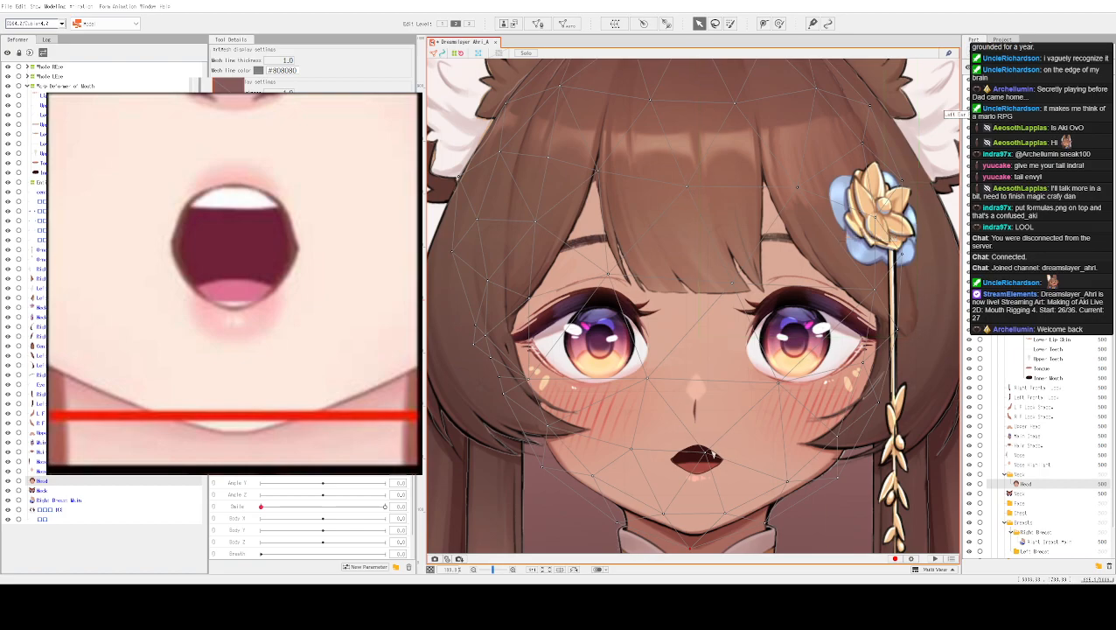
- Select the Upper Lip Skin mesh around the open mouth
scroll(814, 313, "up", 3)
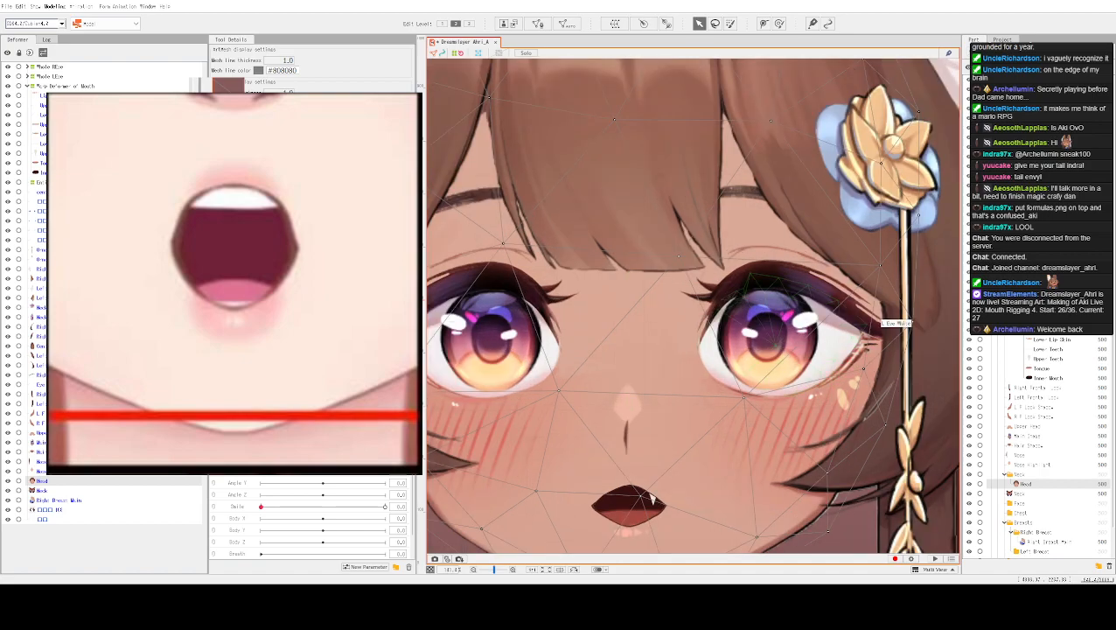
scroll(815, 313, "up", 2)
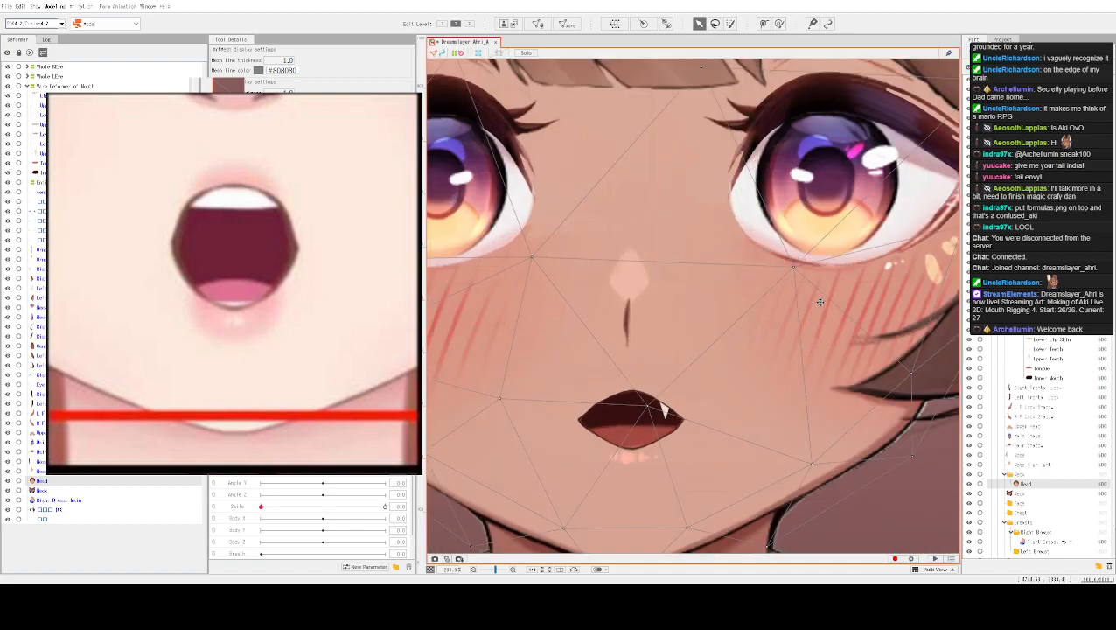
scroll(831, 219, "down", 1)
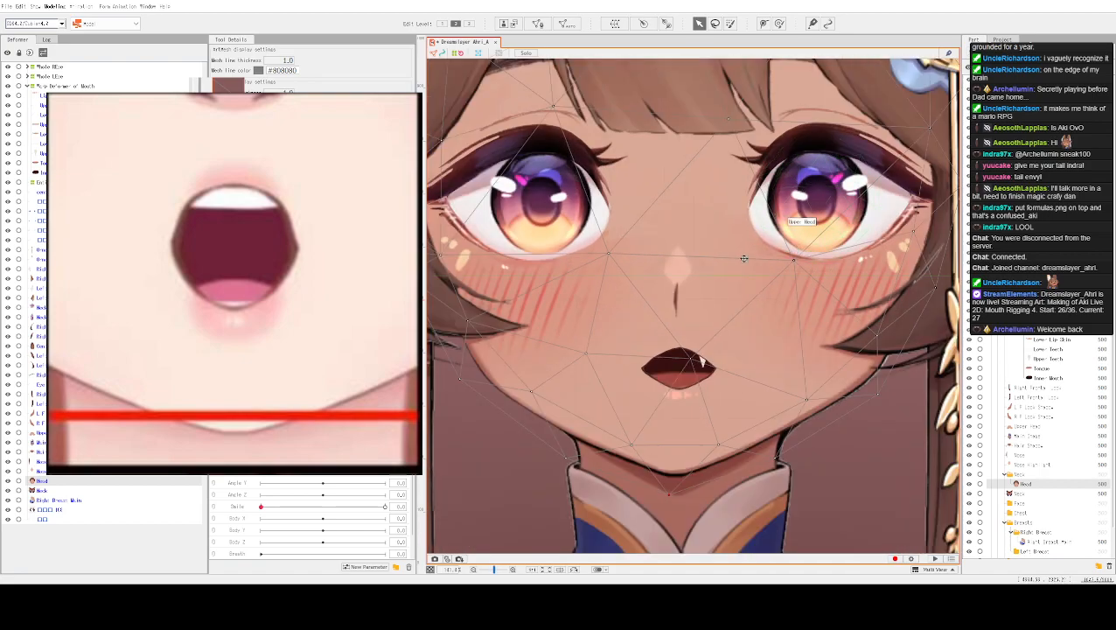
left_click(719, 337)
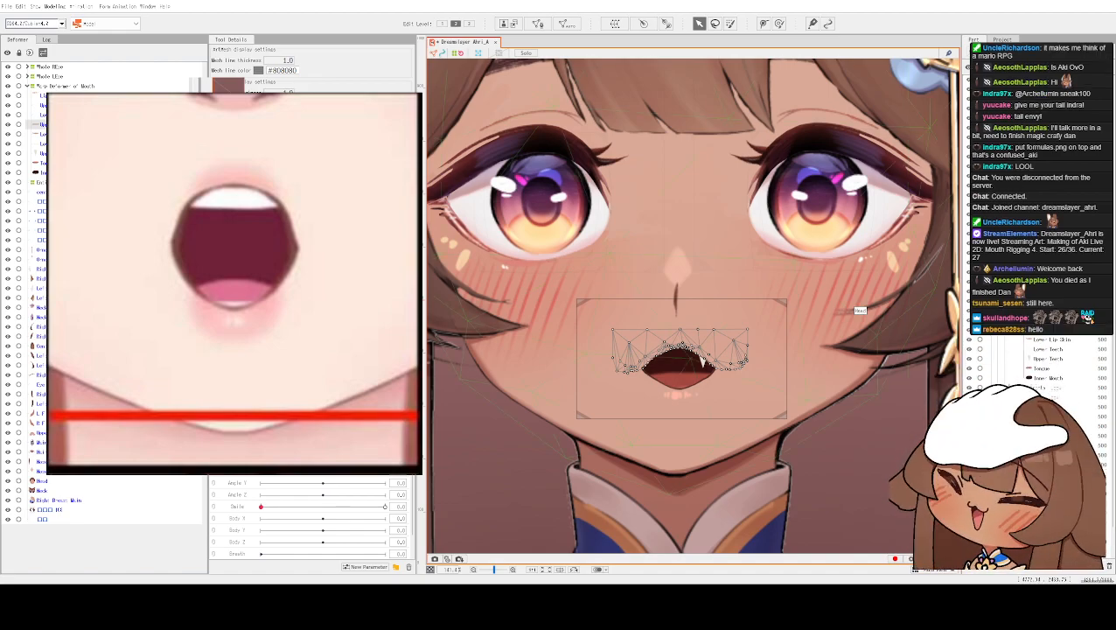
scroll(725, 355, "up", 2)
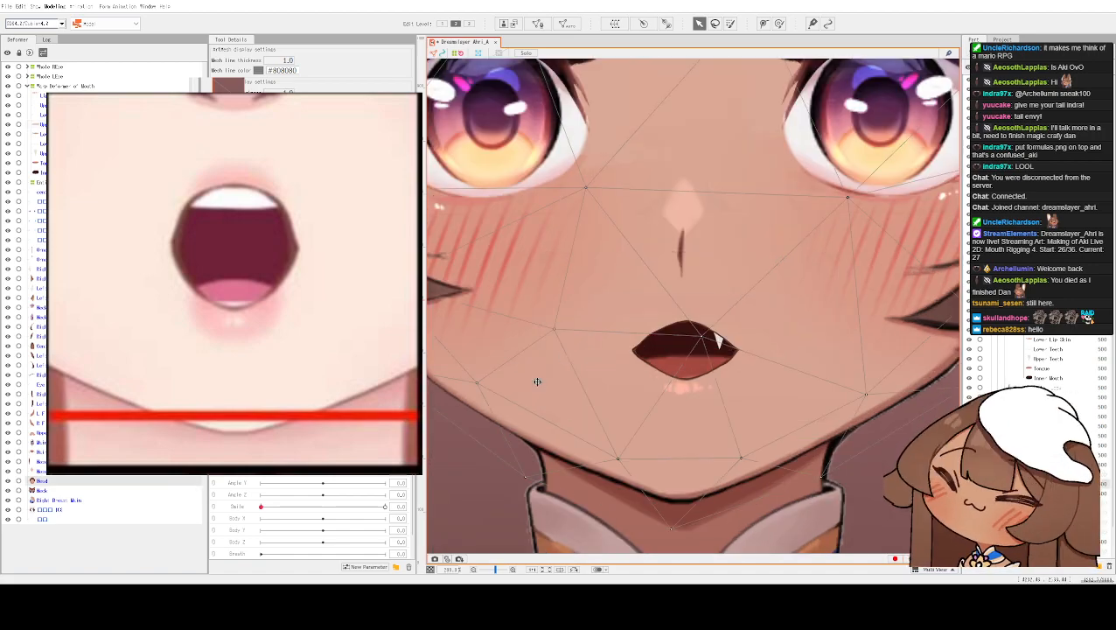
scroll(598, 360, "up", 2)
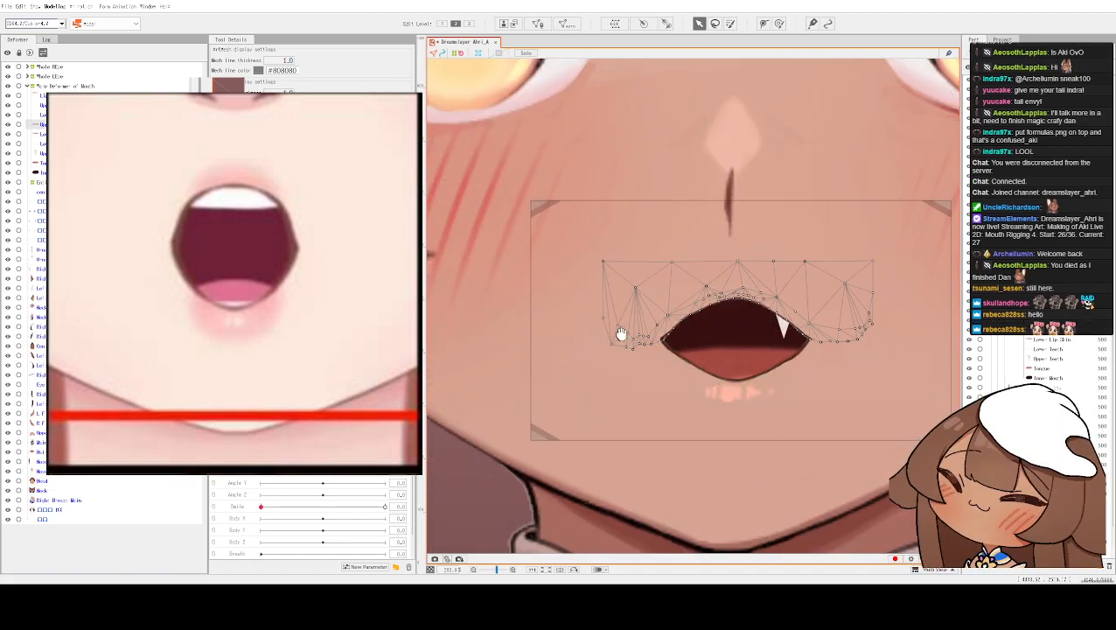
left_click_drag(630, 333, 551, 341)
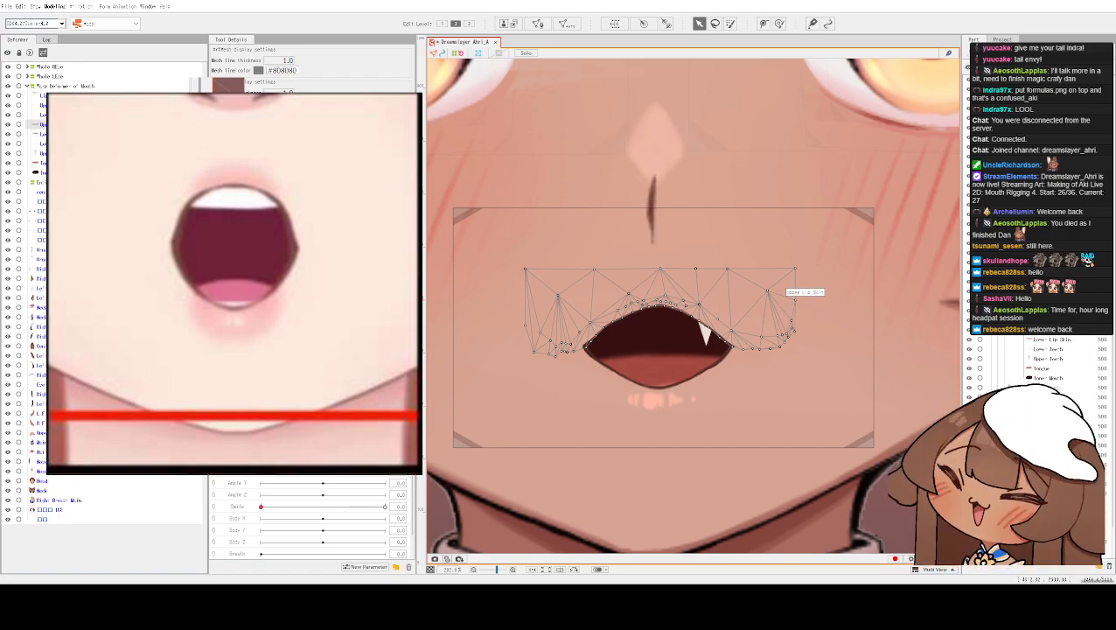
- Make the open mouth slightly taller by raising the upper lip and lowering the lower lip, with the surrounding skin following
left_click(571, 378)
scroll(604, 349, "up", 2)
left_click(592, 333)
scroll(591, 332, "up", 1)
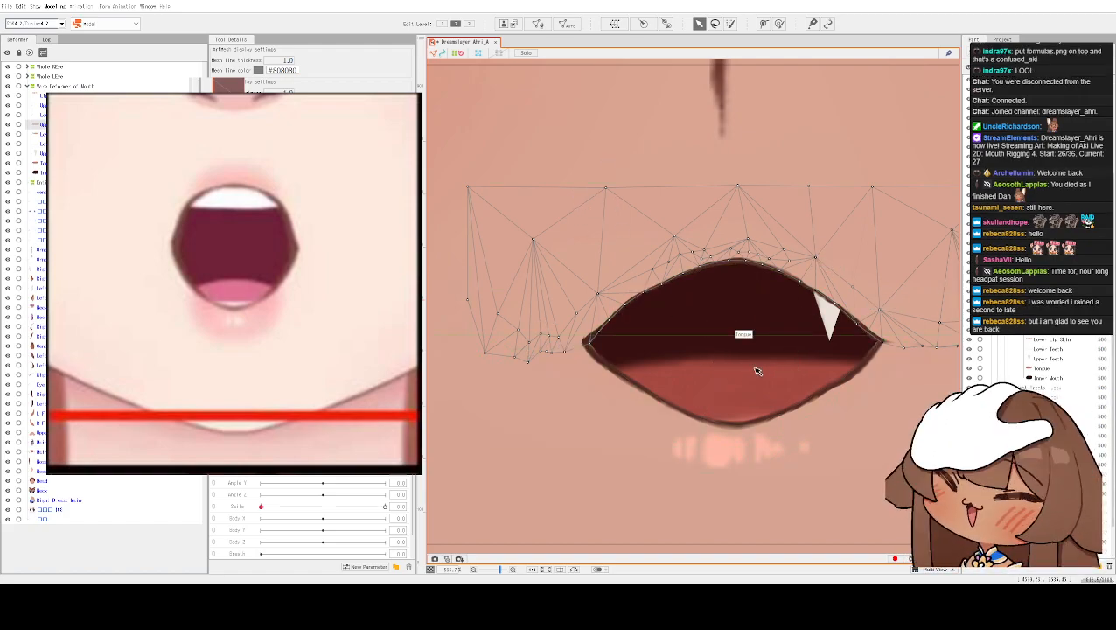
left_click(594, 343)
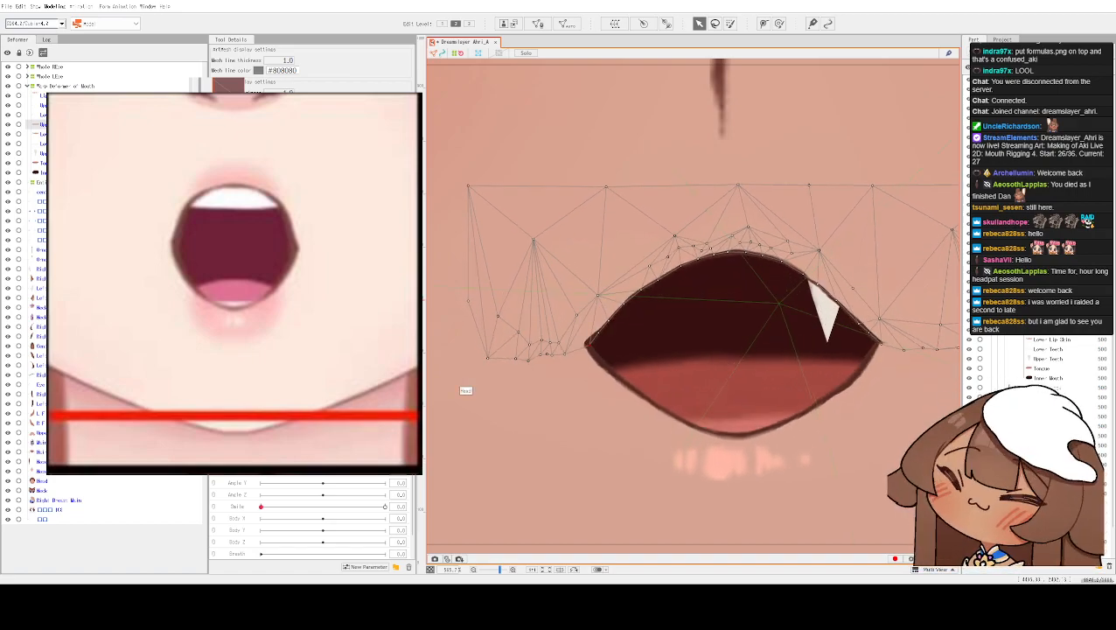
scroll(604, 333, "down", 5)
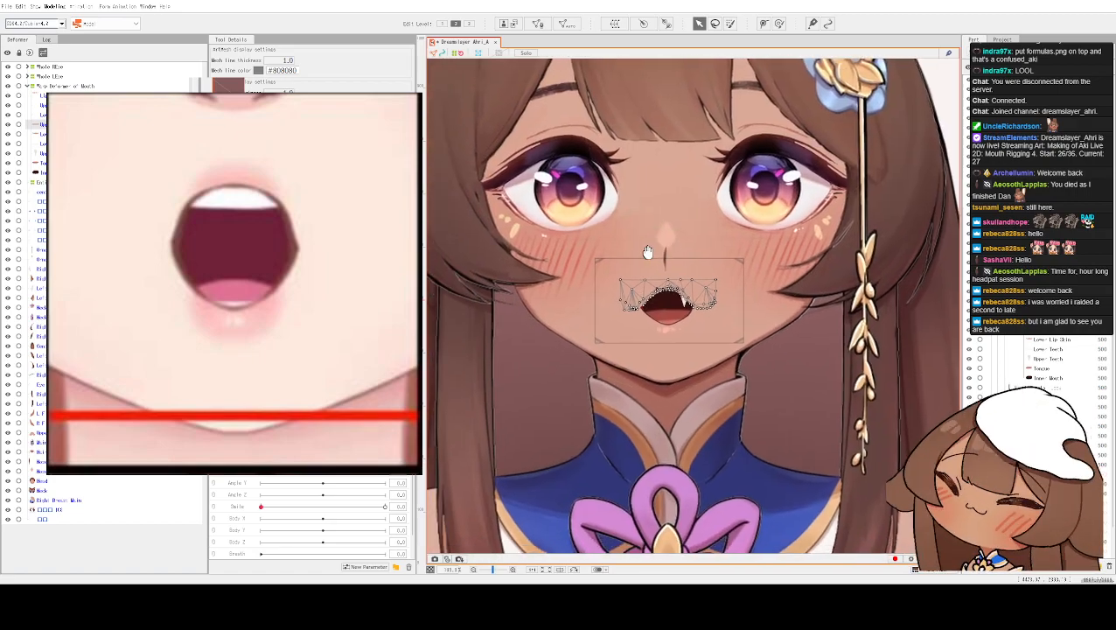
scroll(603, 322, "up", 4)
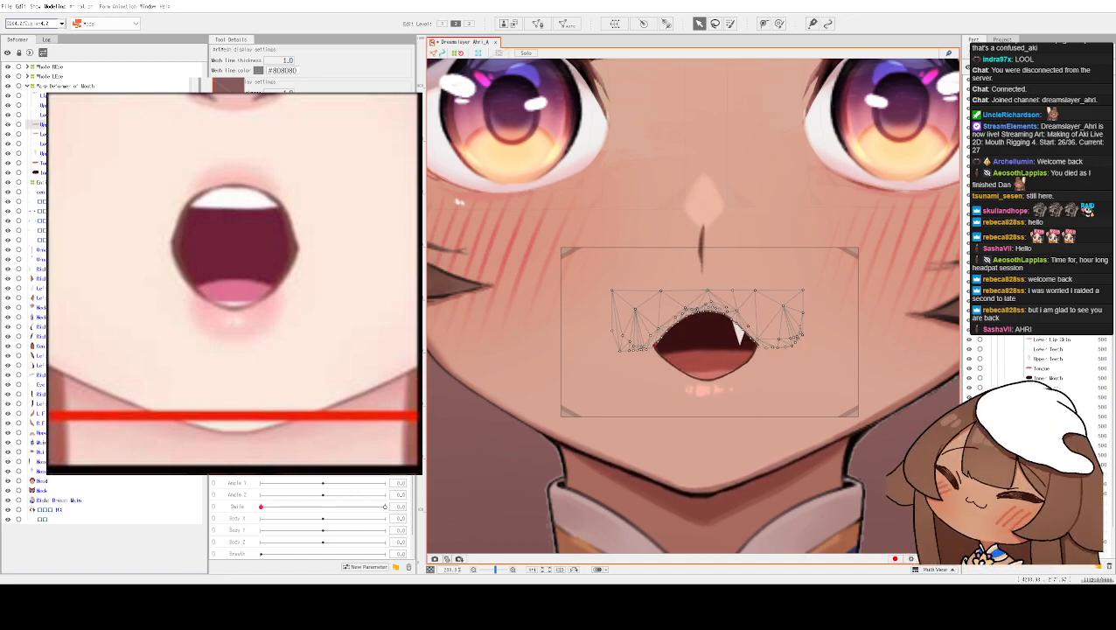
- Select the Head mesh and shift its two lower chin vertices slightly downward beneath the mouth
left_click(477, 339)
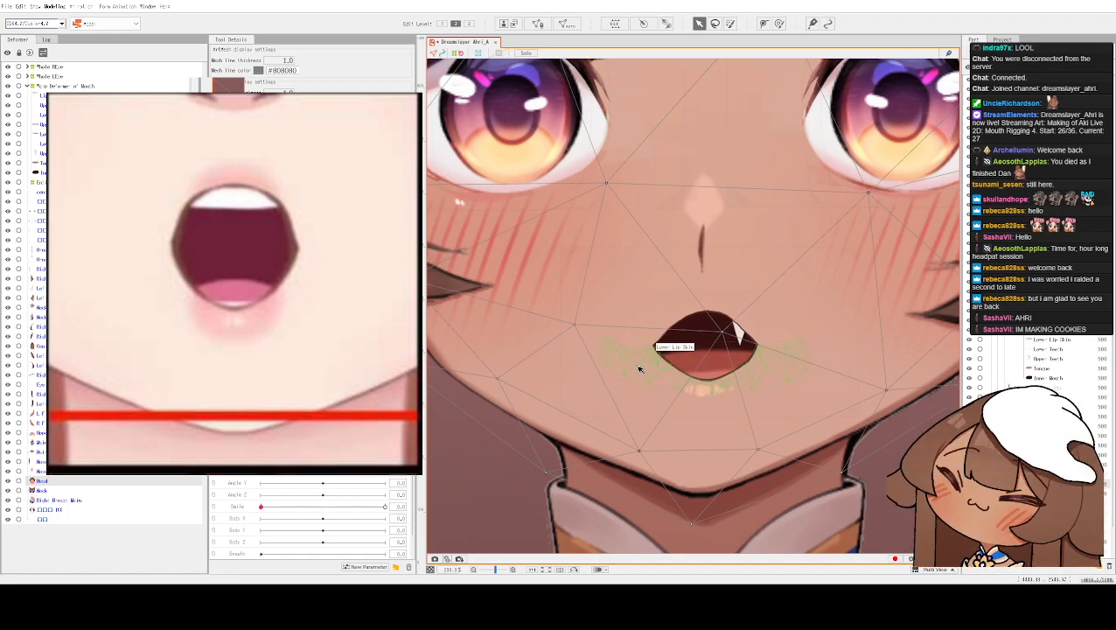
left_click(618, 320)
left_click(594, 399)
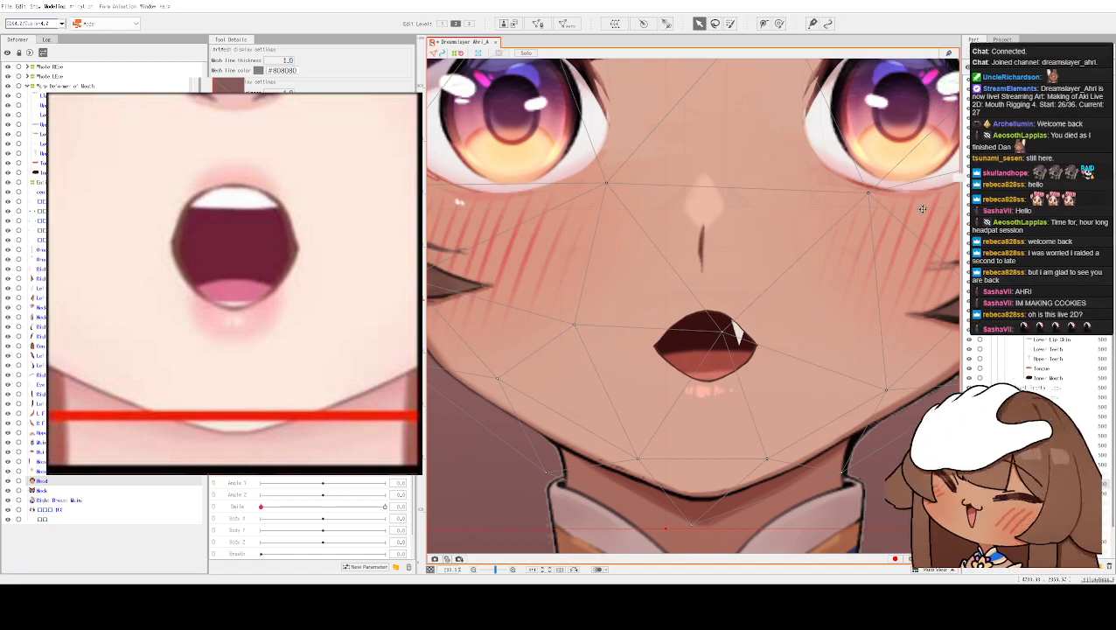
- Examine the open mouth and chin against the whole face, both from afar and close up
scroll(780, 157, "down", 2)
scroll(736, 254, "up", 1)
scroll(735, 253, "down", 4)
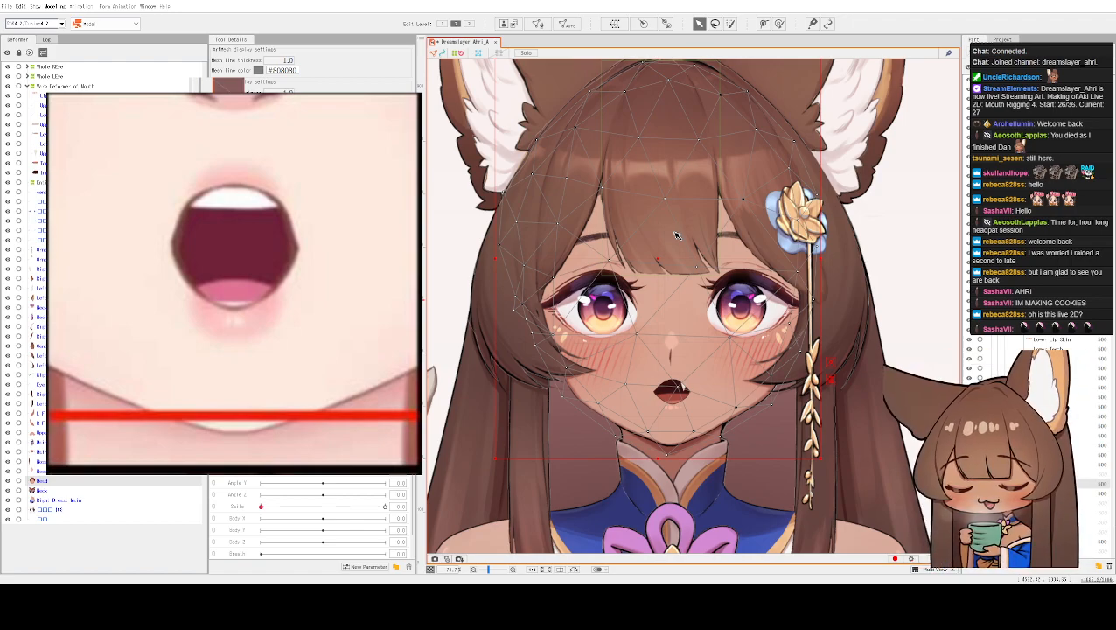
scroll(724, 262, "down", 3)
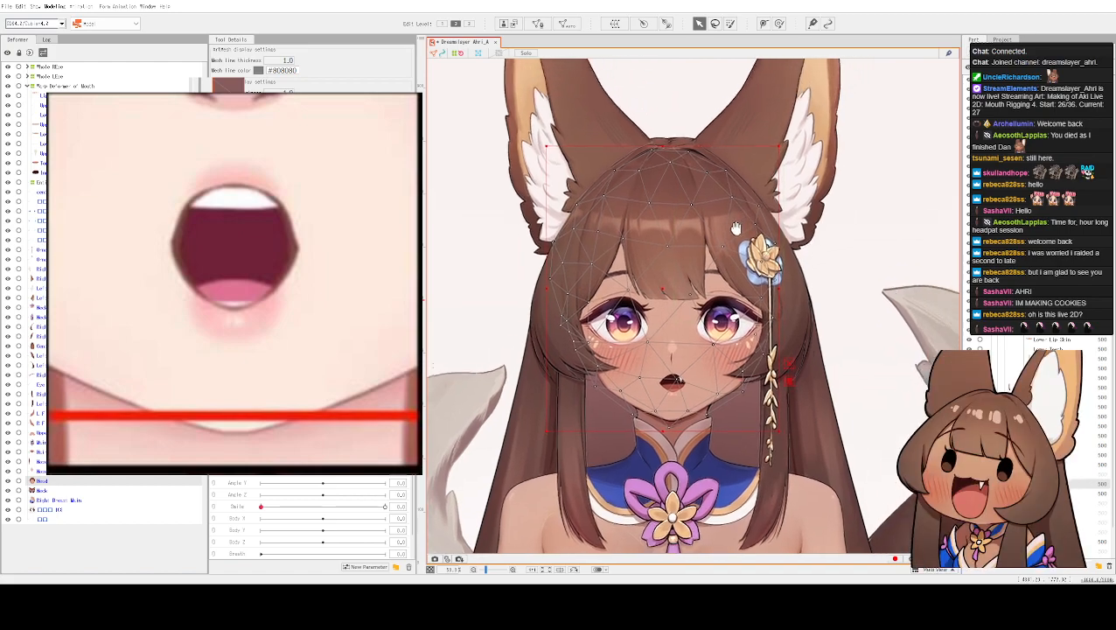
scroll(764, 182, "up", 4)
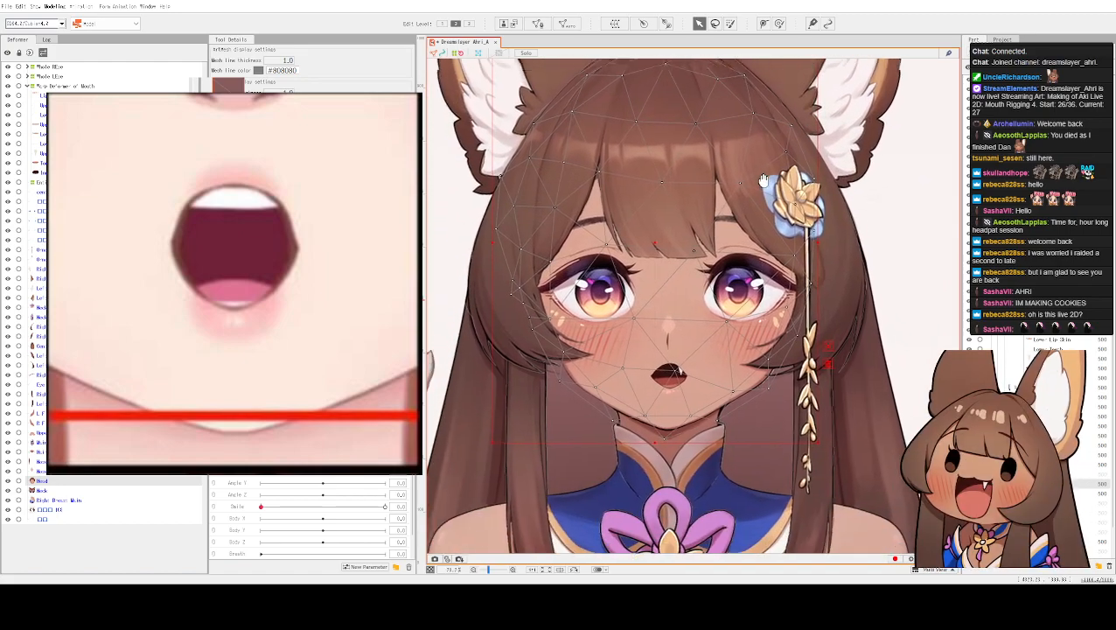
scroll(745, 299, "up", 1)
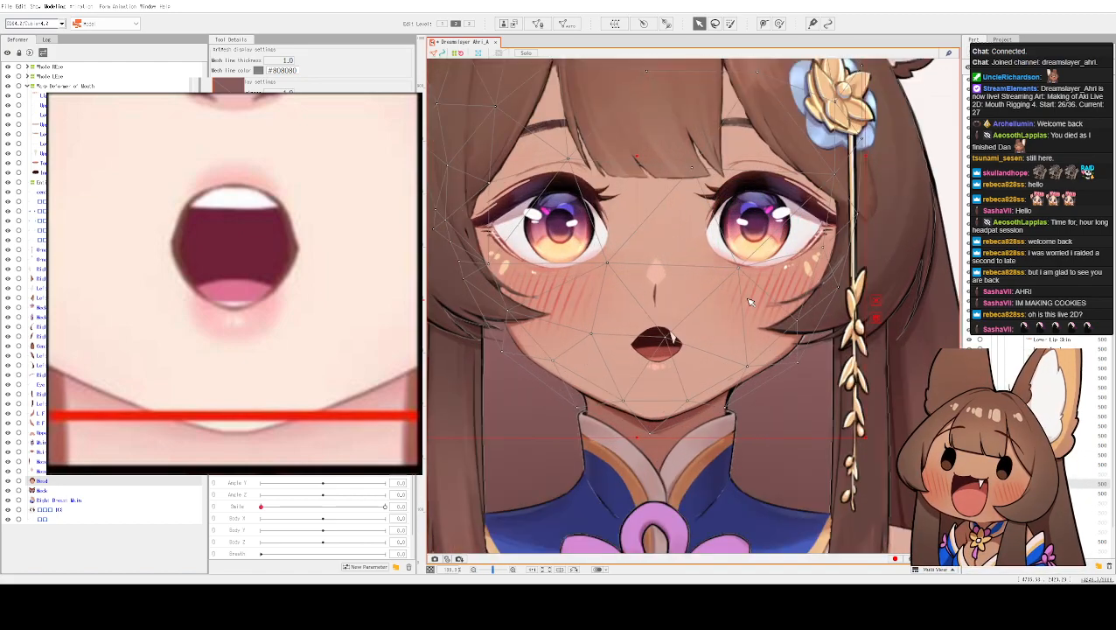
left_click_drag(700, 244, 709, 282)
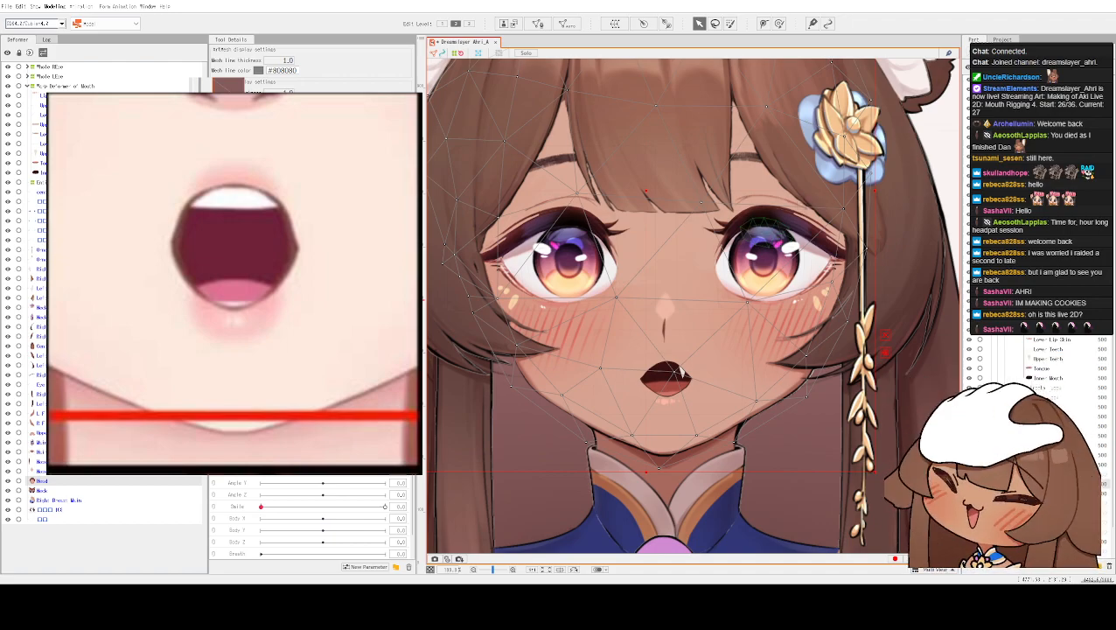
scroll(682, 354, "up", 2)
left_click_drag(709, 420, 704, 301)
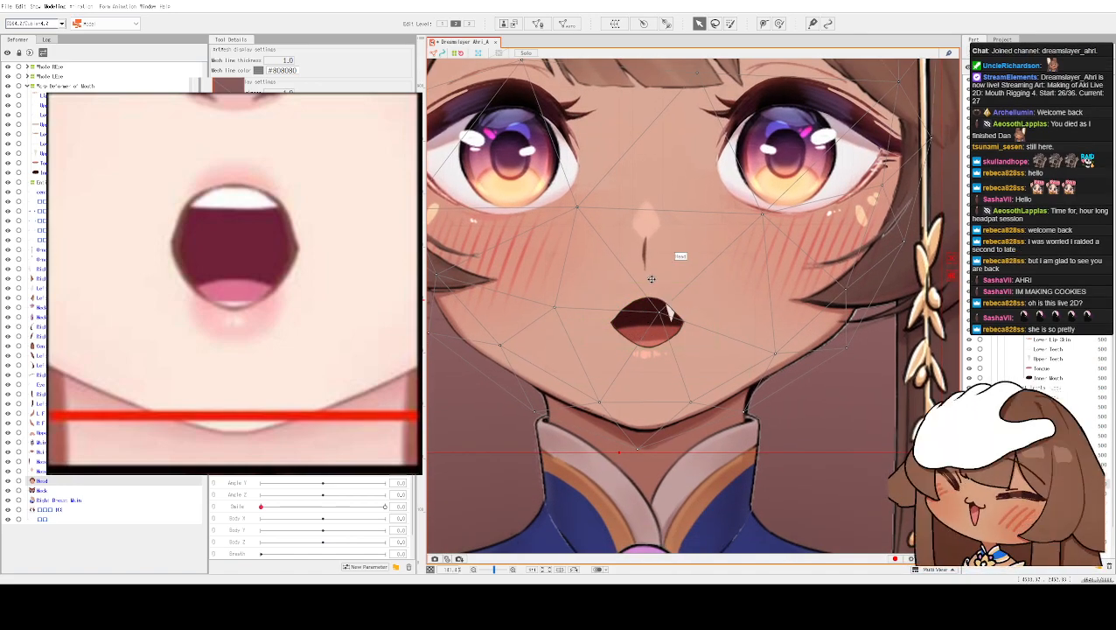
scroll(647, 279, "down", 2)
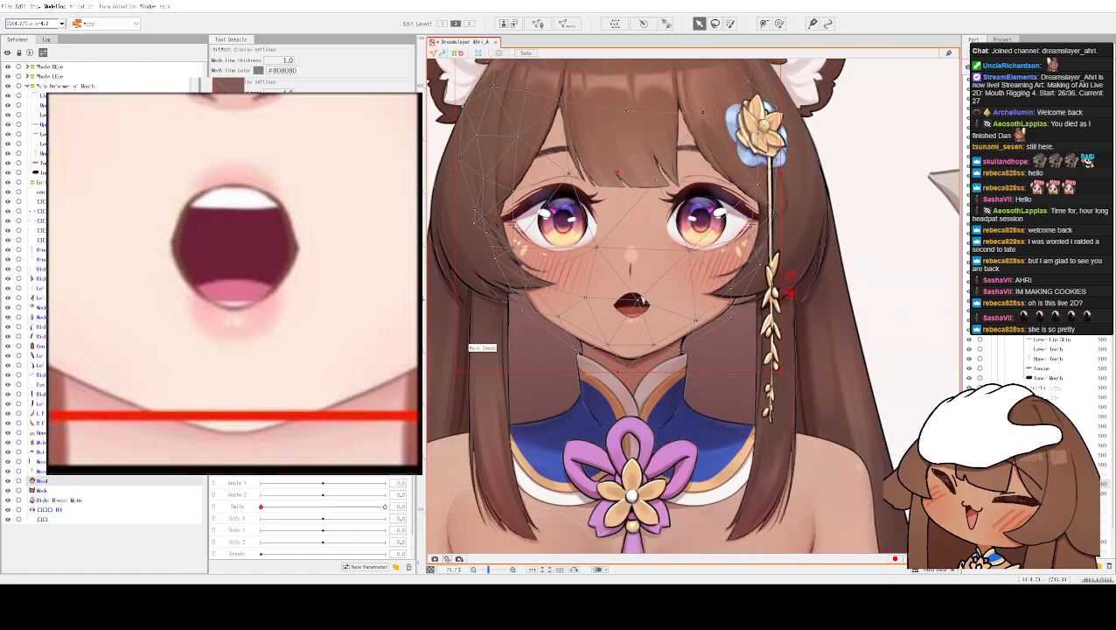
- Preview a smile with half-closed eyes and a closed mouth, using Mouth Form 1.0 and Mouth Open 0.0
scroll(308, 521, "down", 3)
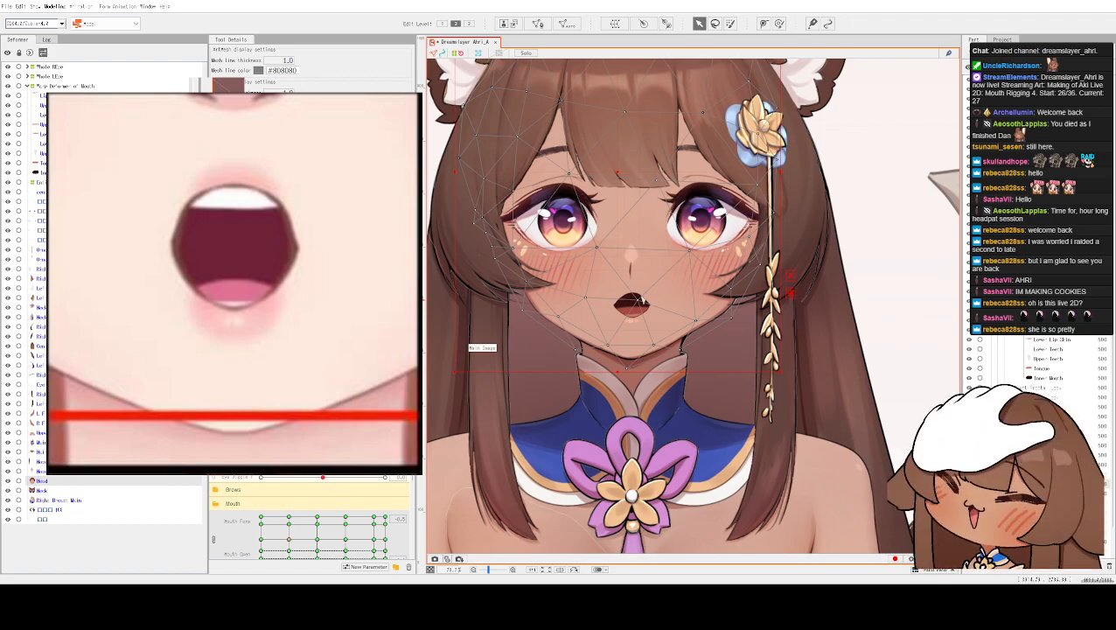
left_click_drag(357, 175, 316, 175)
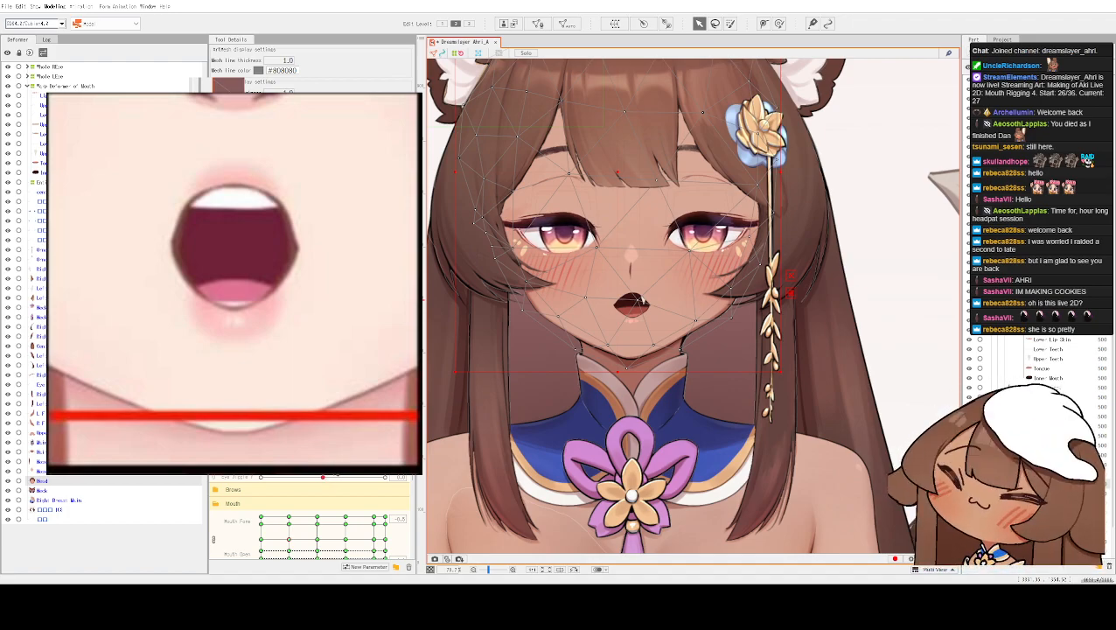
left_click(347, 556)
left_click_drag(350, 560, 372, 572)
scroll(374, 538, "down", 2)
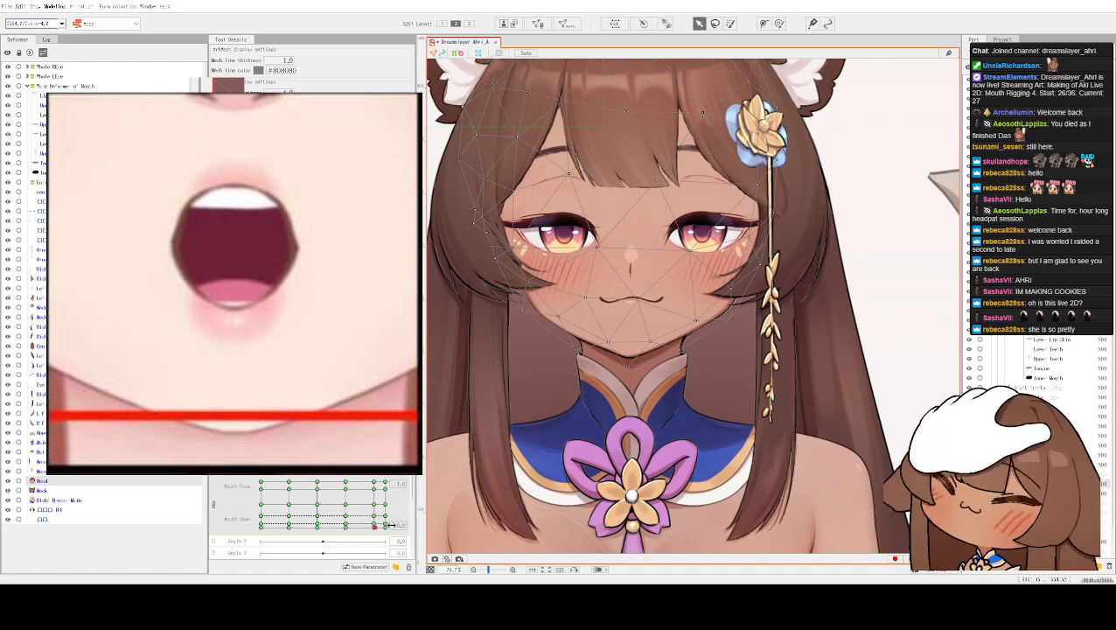
- Hide the selection, compare the closed smile at Mouth Form 0.5 and 1.0, and reopen the eyes
scroll(455, 443, "down", 1)
key("ctrl+h")
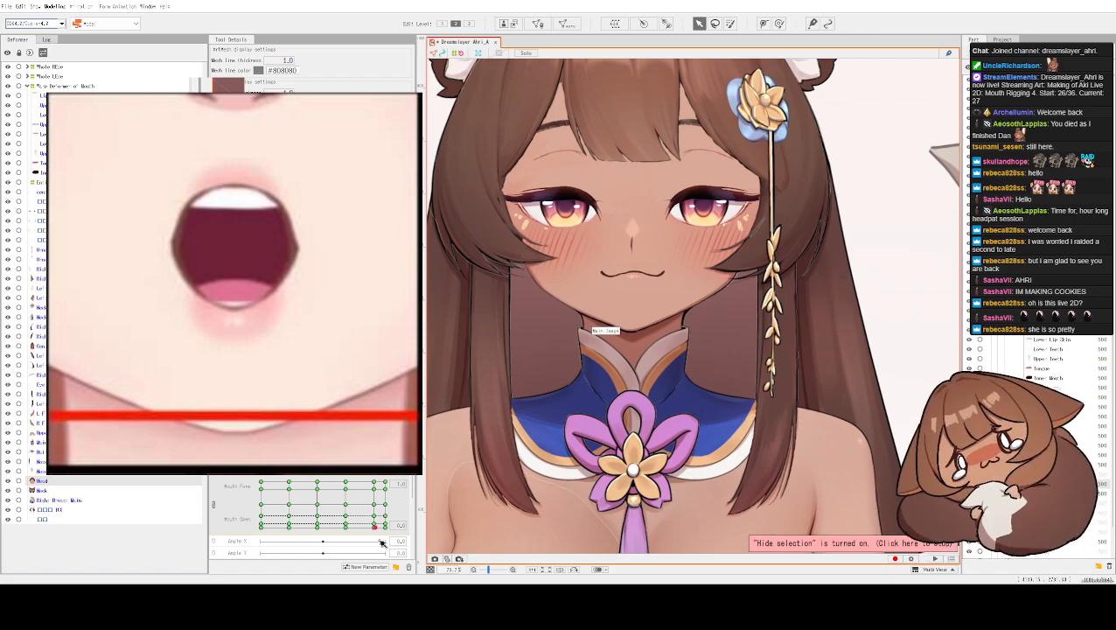
left_click_drag(378, 533, 352, 540)
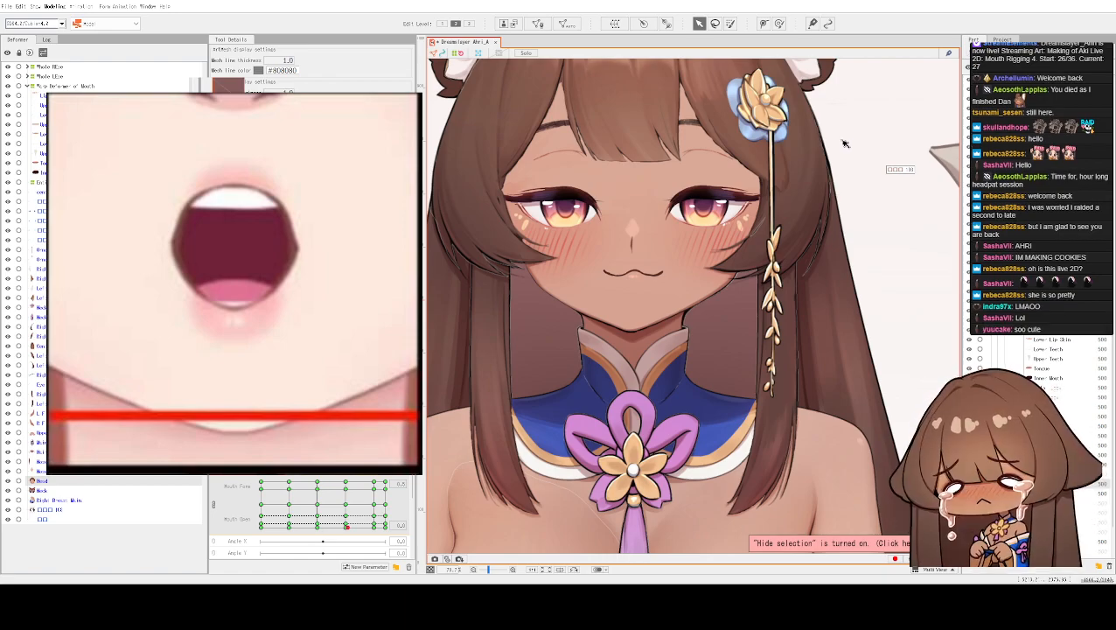
scroll(680, 194, "up", 2)
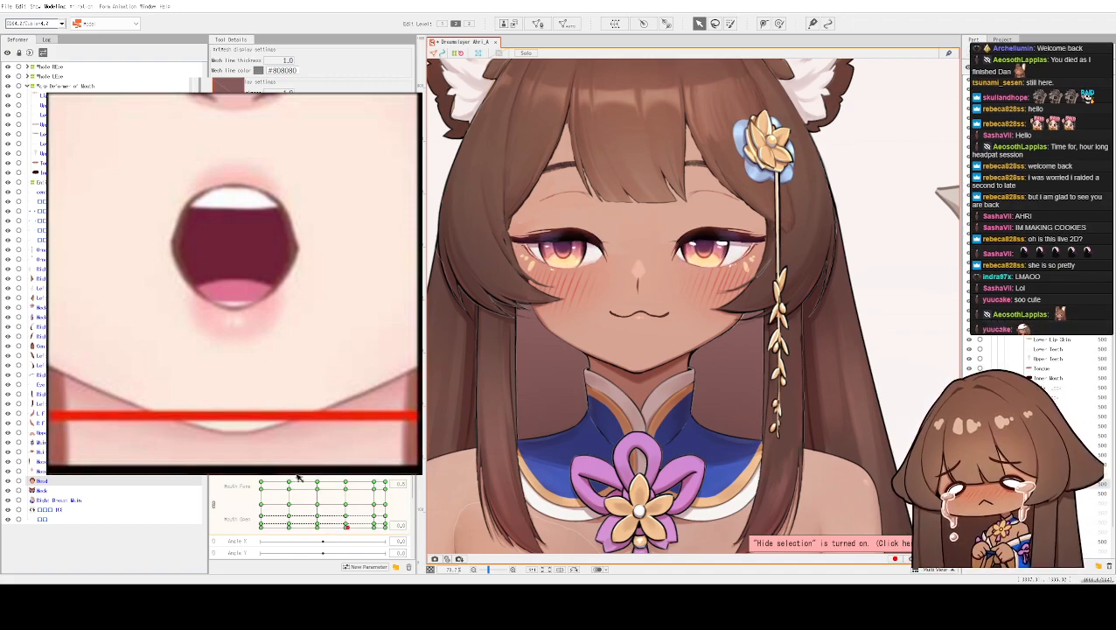
left_click(375, 526)
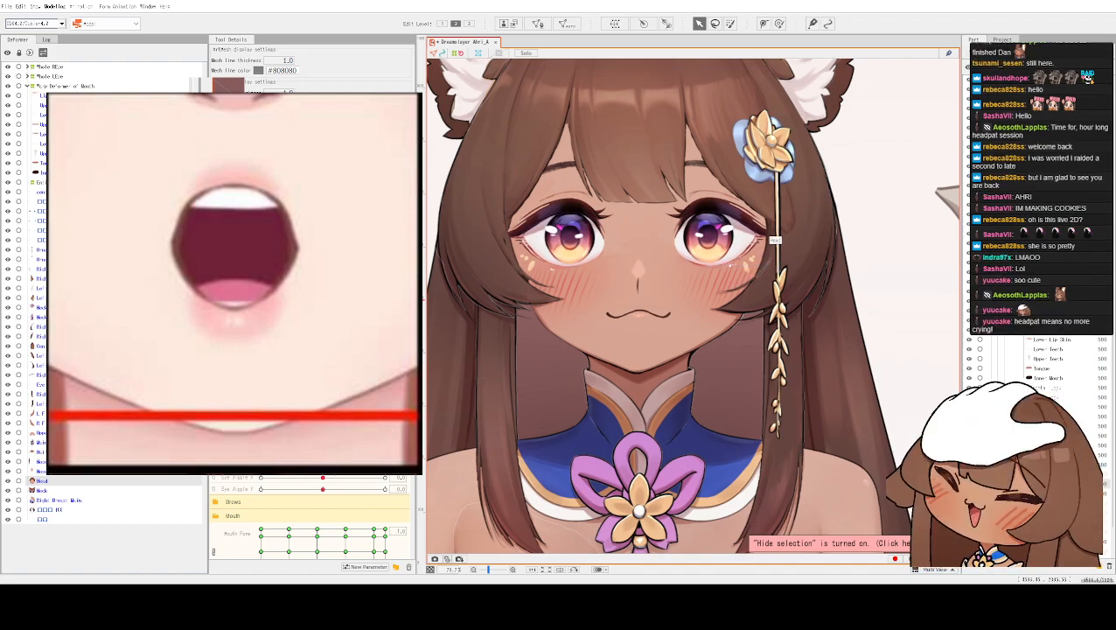
- Return the mouth to the partly open keyform at Mouth Form -0.5
left_click(622, 217)
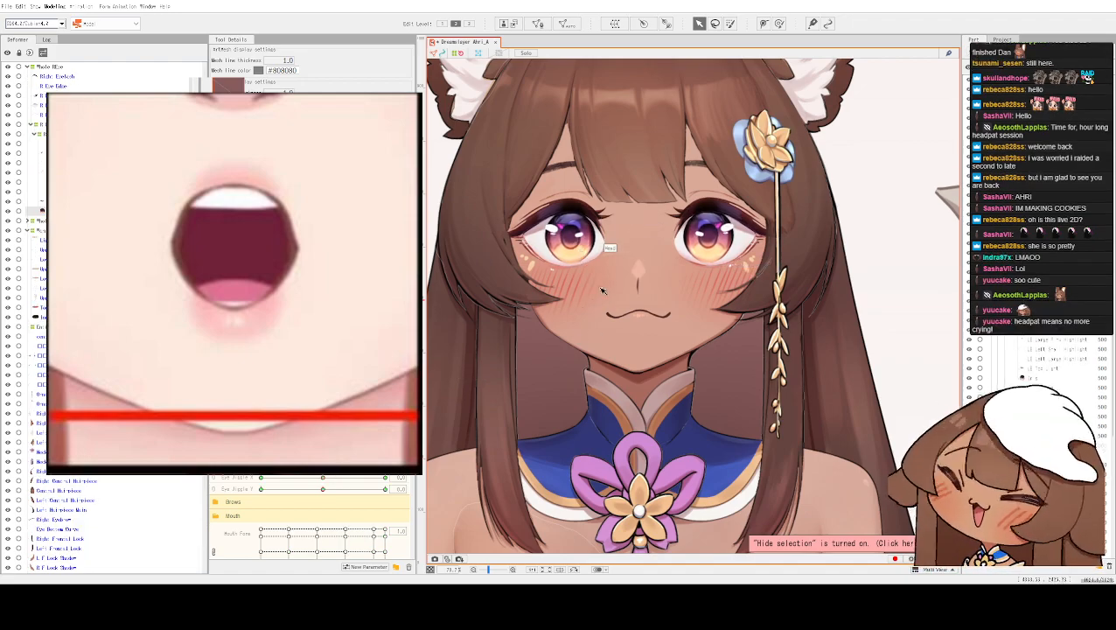
scroll(715, 335, "up", 2)
left_click_drag(700, 427, 739, 367)
scroll(306, 517, "down", 2)
left_click(291, 489)
left_click_drag(292, 487, 291, 483)
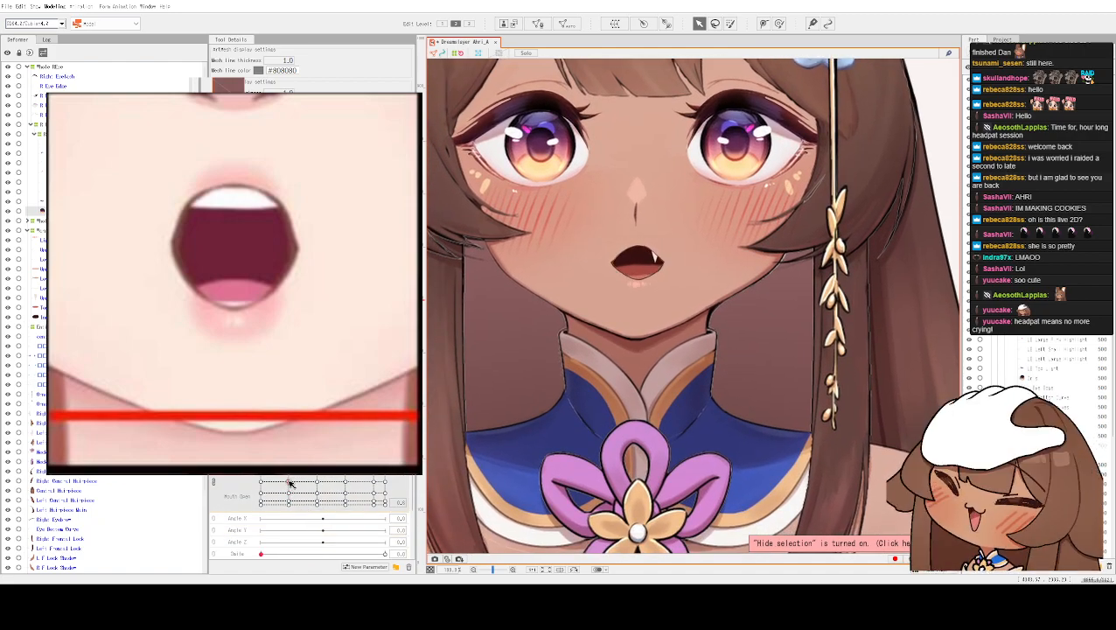
- Select the upper lip line of the open mouth and the deform path point at its left-hand corner
scroll(696, 226, "up", 2)
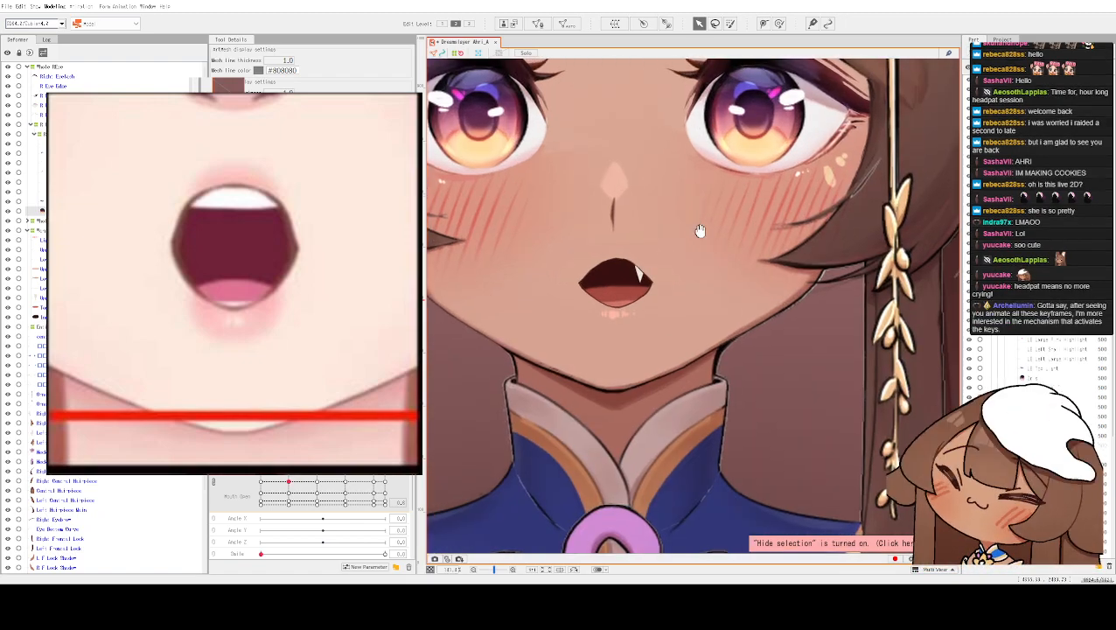
scroll(765, 294, "down", 2)
scroll(767, 294, "up", 3)
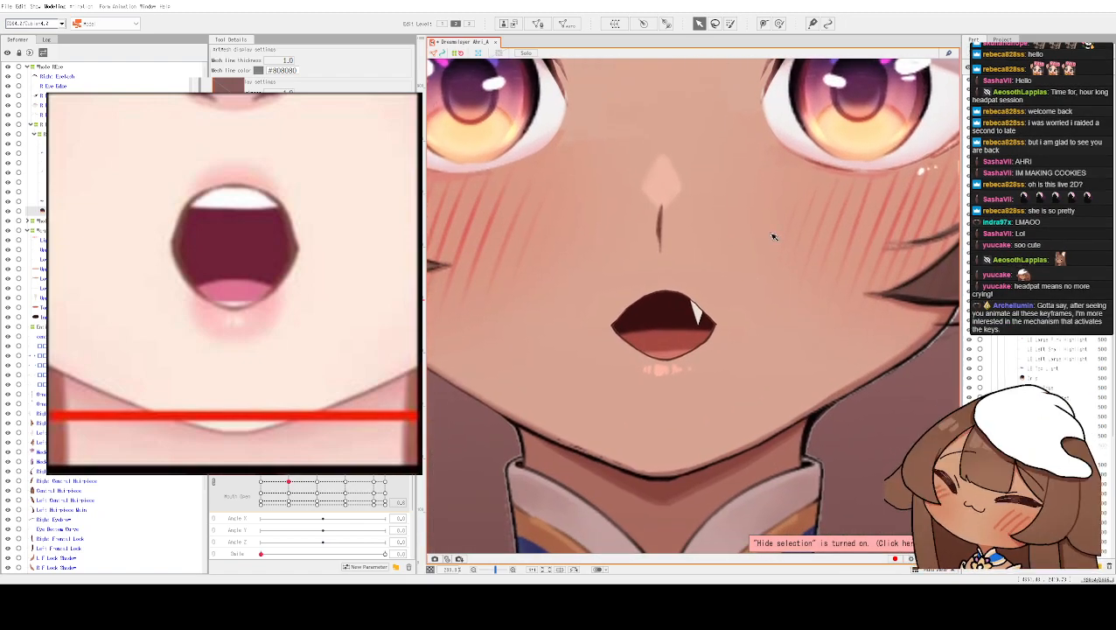
scroll(771, 236, "up", 2)
scroll(710, 244, "up", 2)
left_click(579, 334)
scroll(579, 334, "down", 3)
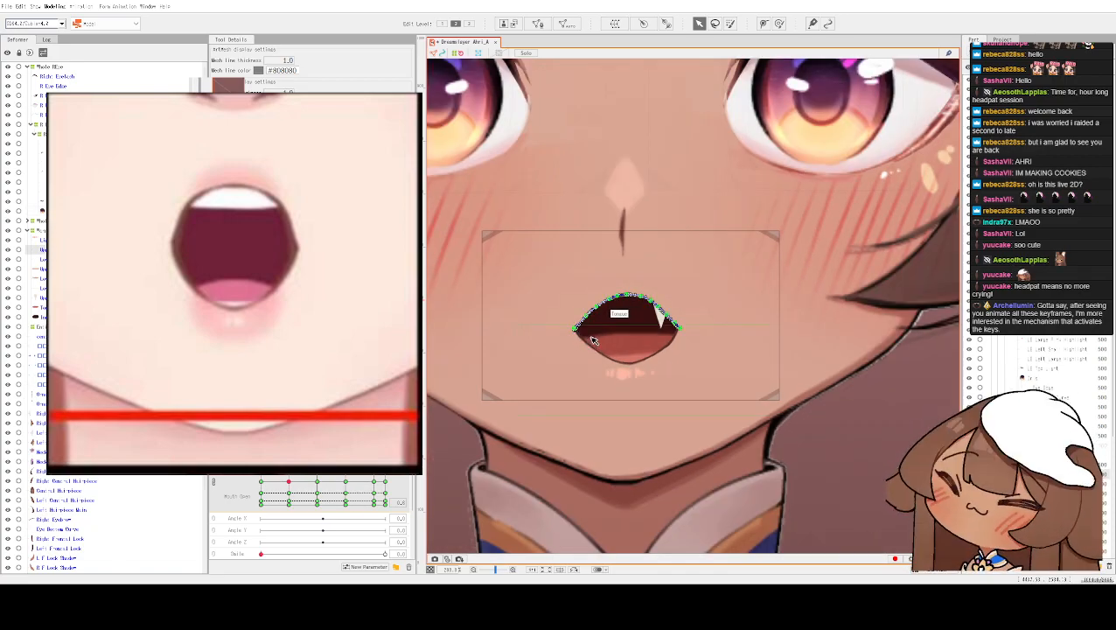
left_click(574, 328)
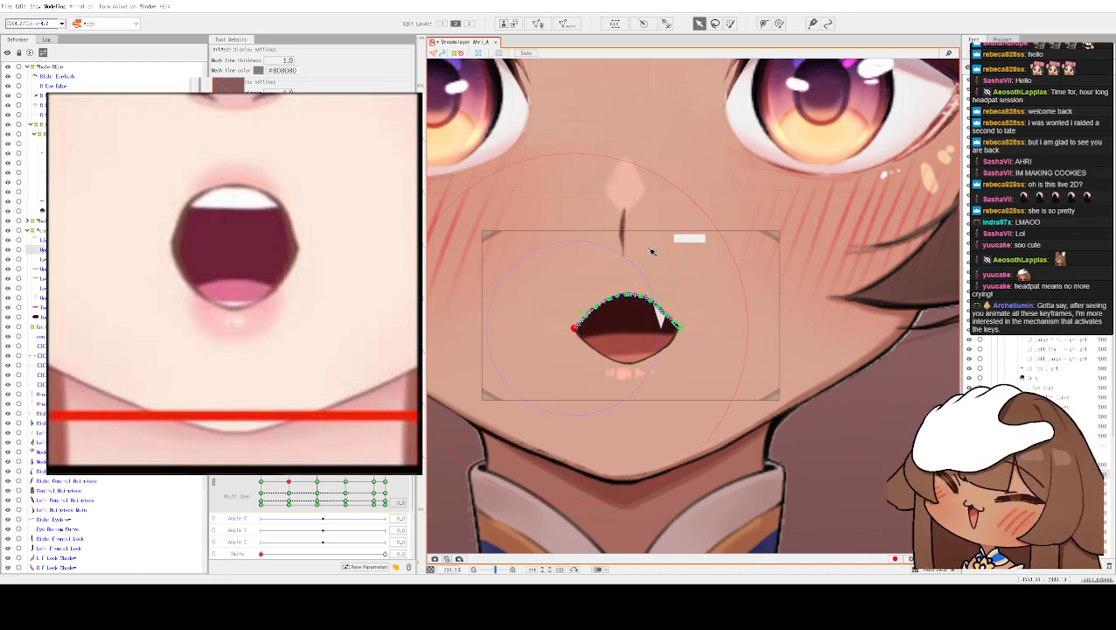
- Select the open mouth's lower lip line and open the physics settings with the preview focused on the face
left_click(584, 341)
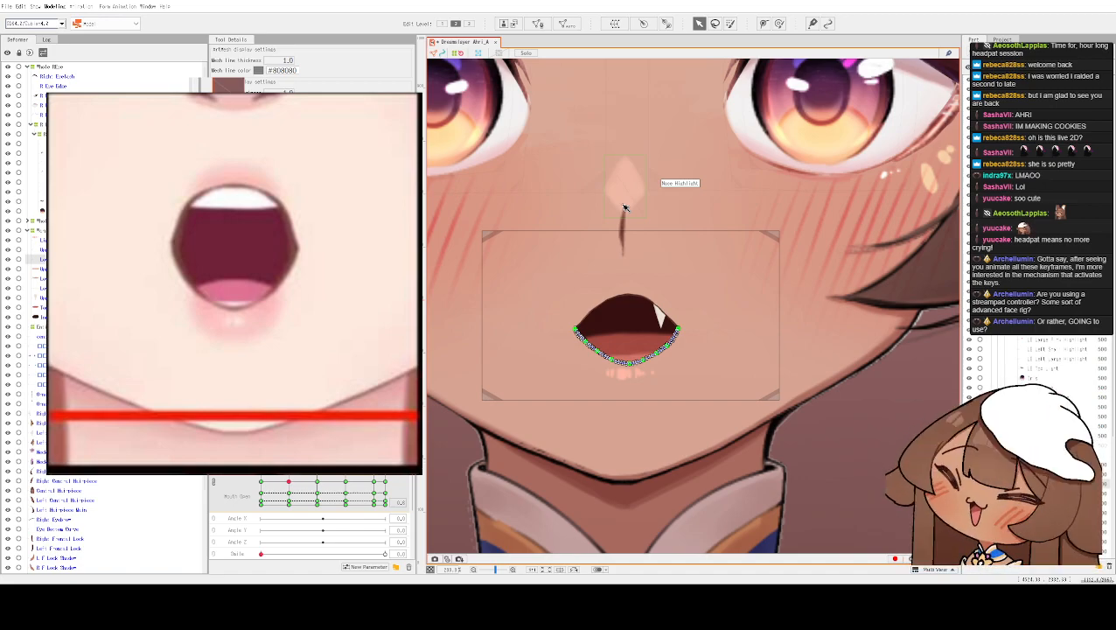
left_click(34, 7)
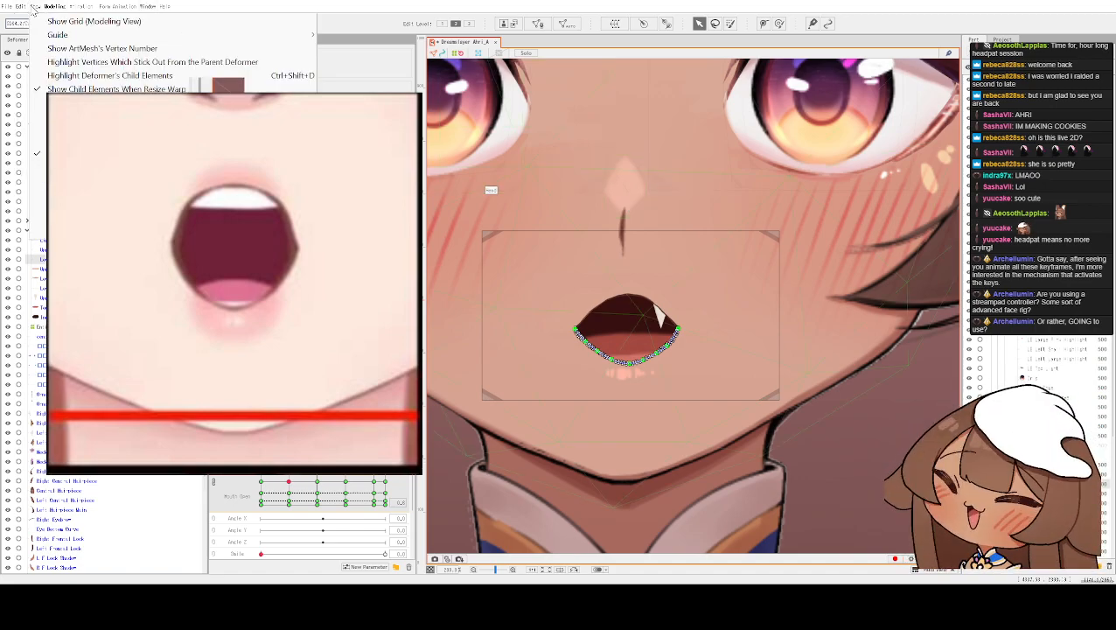
mouse_move(57, 6)
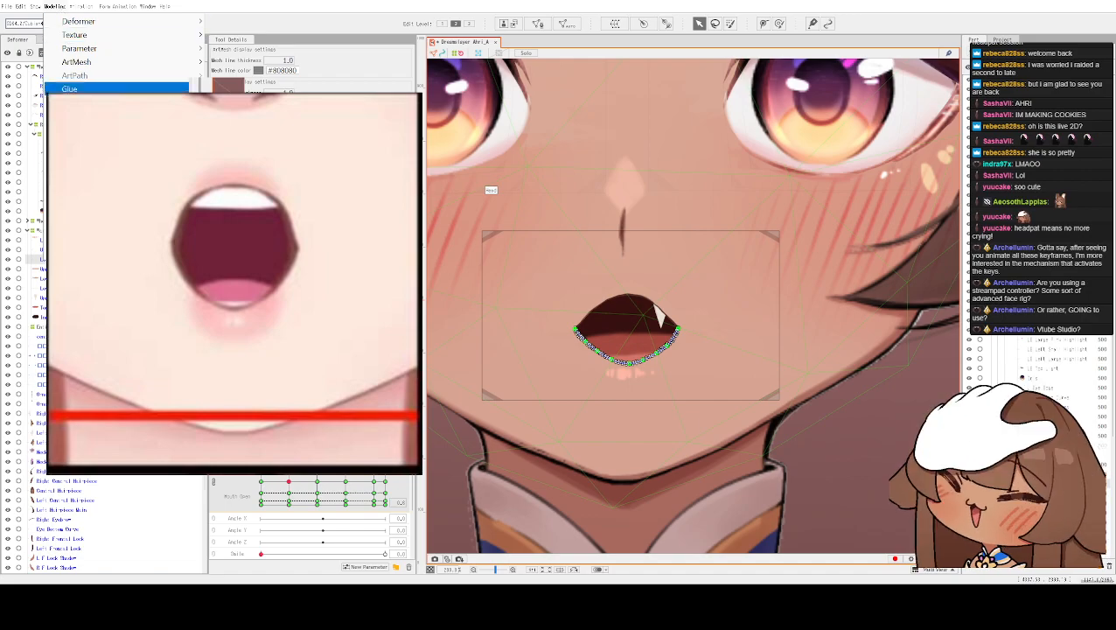
key("Escape")
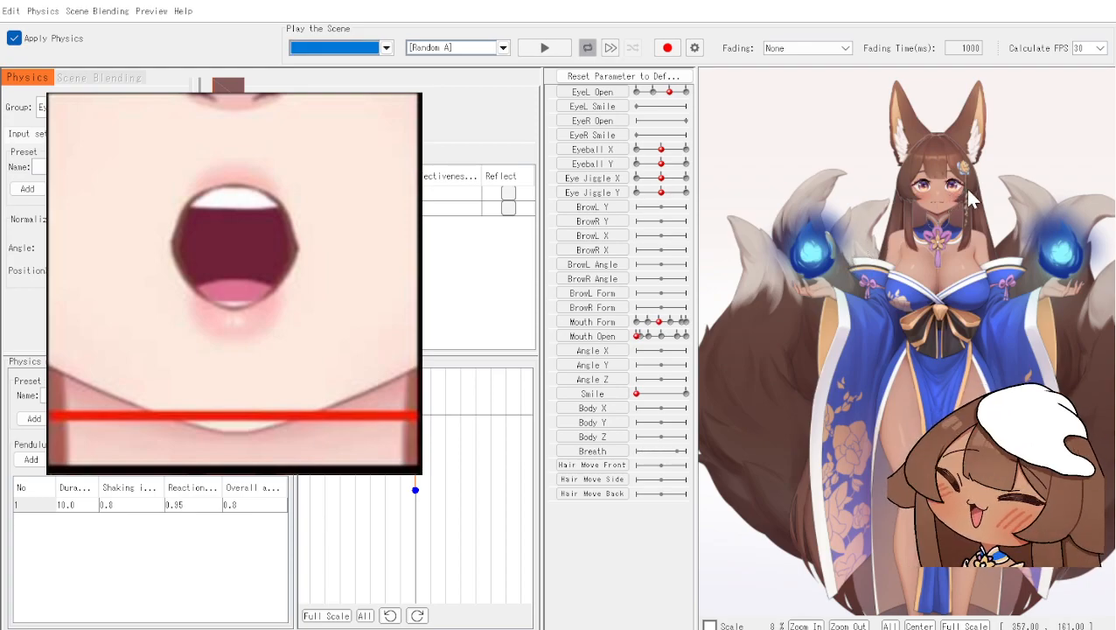
scroll(964, 186, "up", 5)
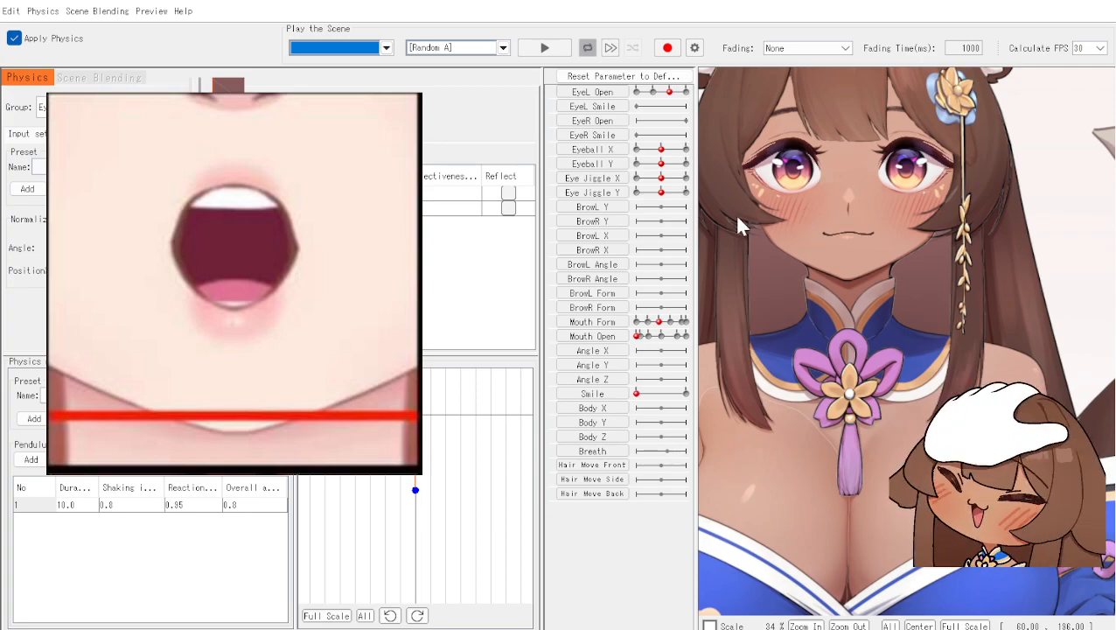
- Preview the eye movement by pulling the character's gaze fully to one side
mouse_move(661, 149)
left_mouse_down()
mouse_move(684, 155)
mouse_move(661, 150)
left_mouse_up()
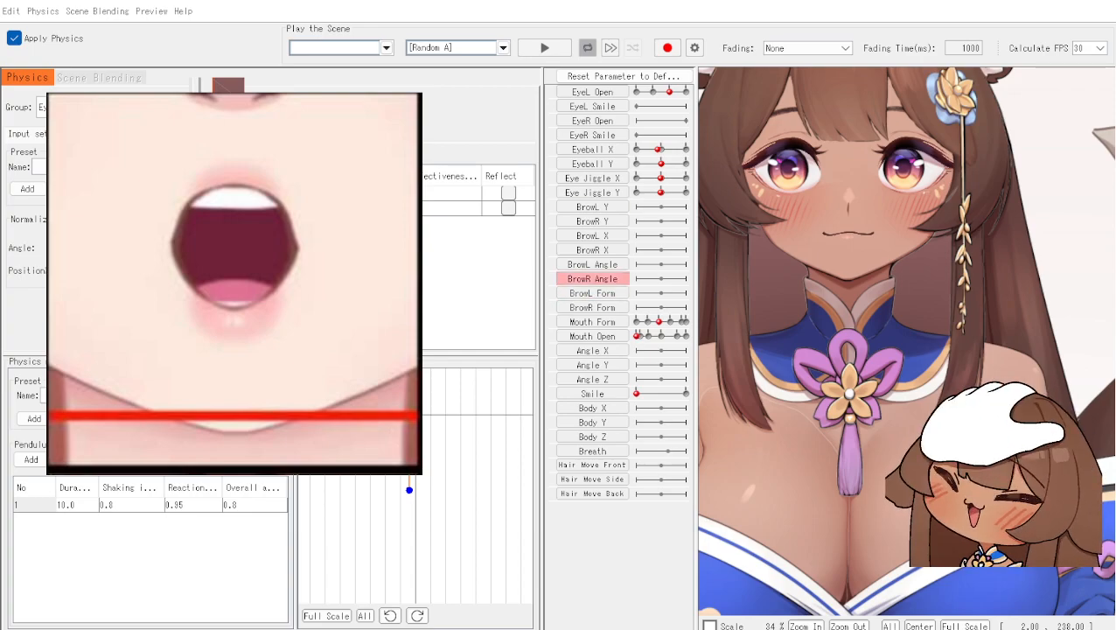
left_click(627, 3)
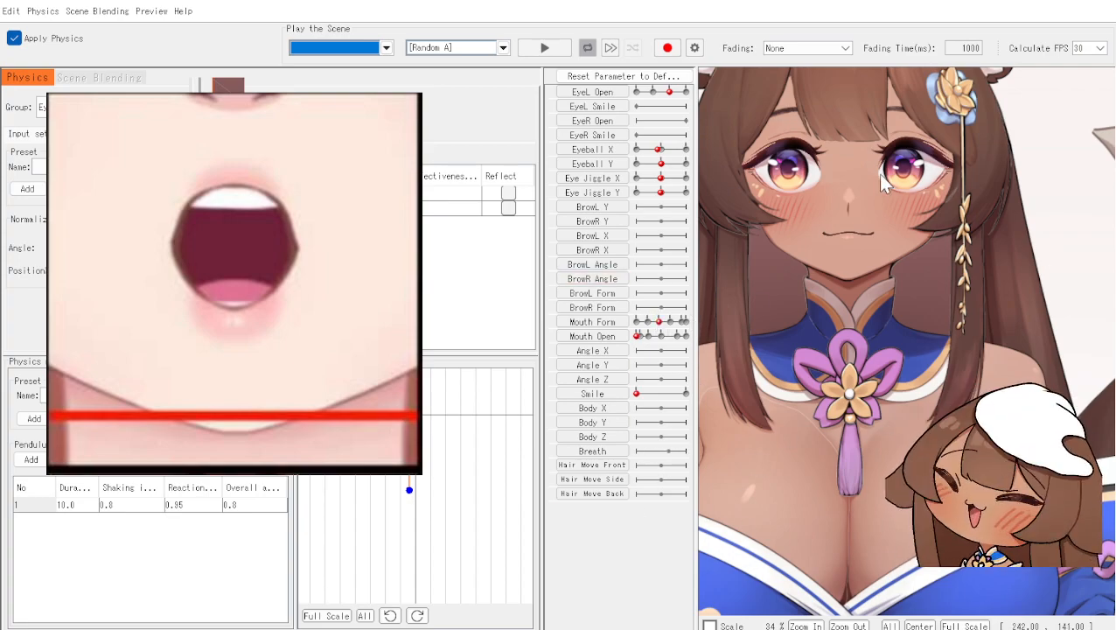
scroll(884, 188, "down", 2)
left_click_drag(841, 184, 1101, 372)
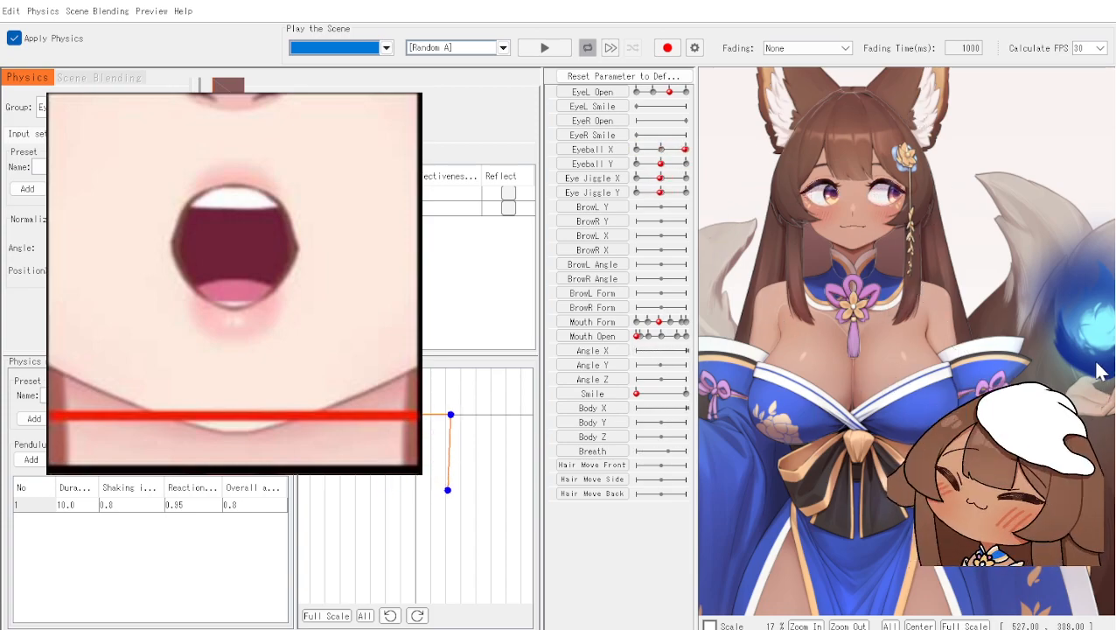
- Play the Random Pose scene in the physics preview, stop it and close the physics settings
left_click(477, 49)
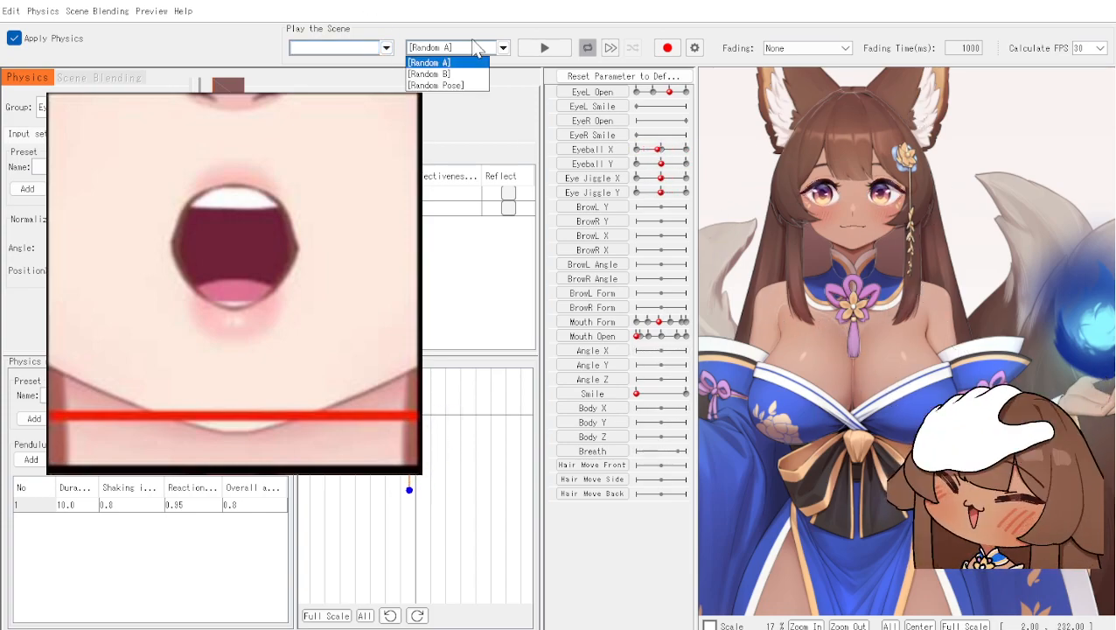
left_click(450, 49)
left_click(451, 49)
left_click(454, 85)
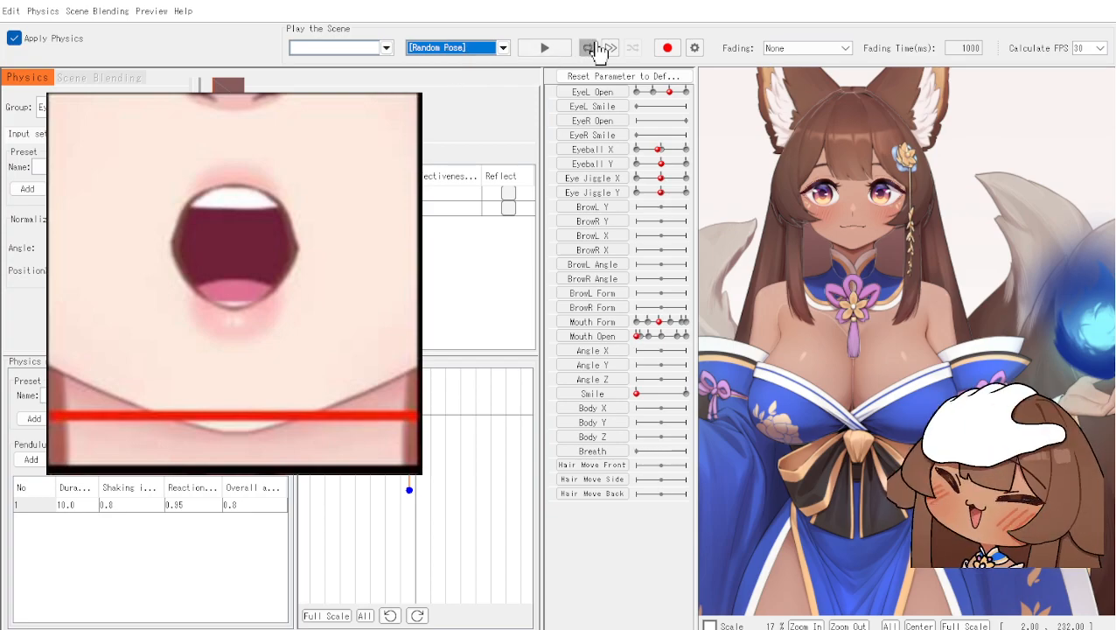
left_click(558, 54)
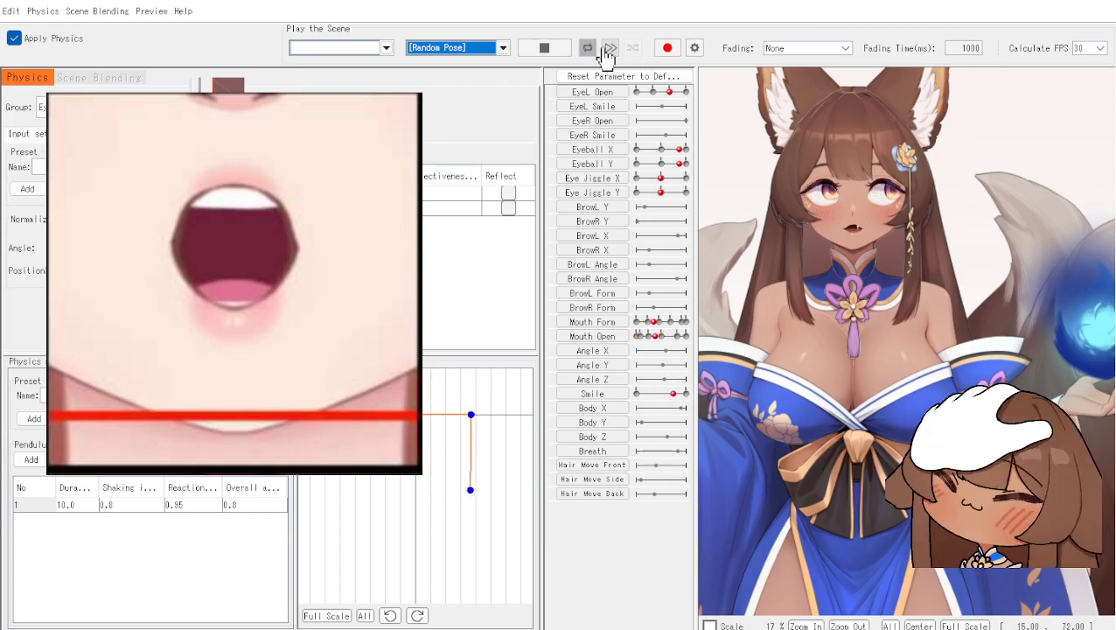
left_click(557, 50)
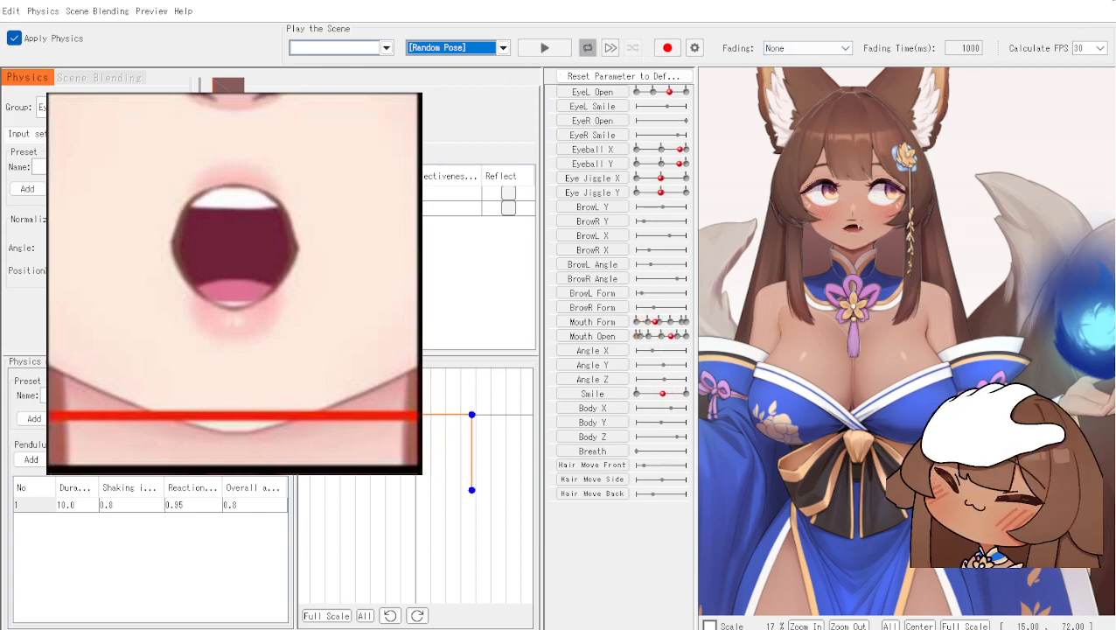
left_click(1109, 0)
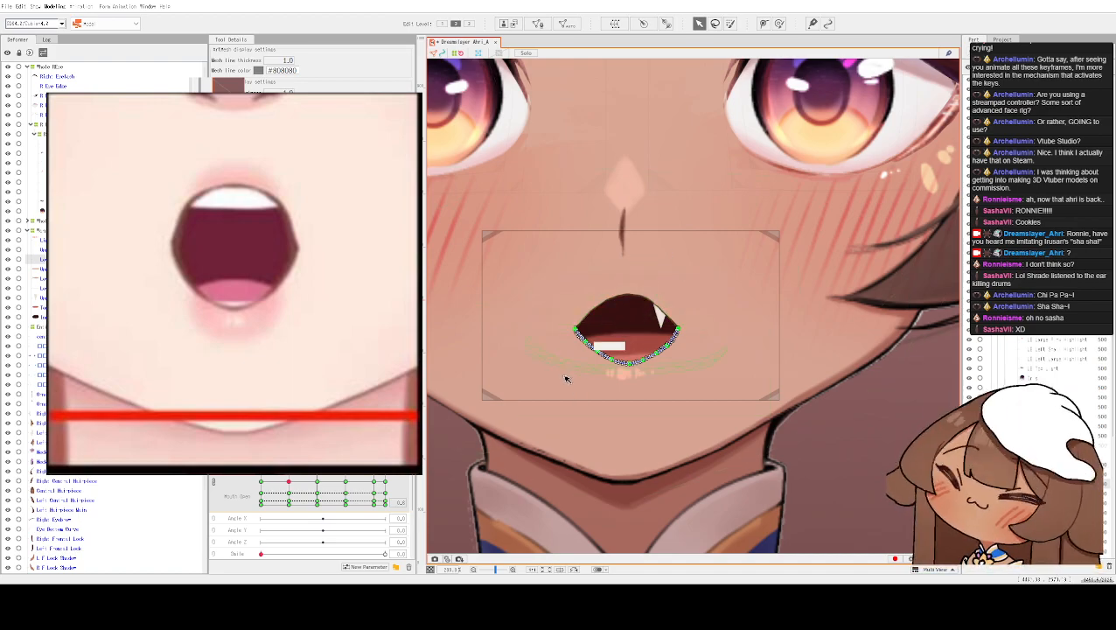
- Examine the upper and lower lip skin meshes around the left-hand mouth corner
scroll(577, 348, "up", 2)
left_click(547, 321)
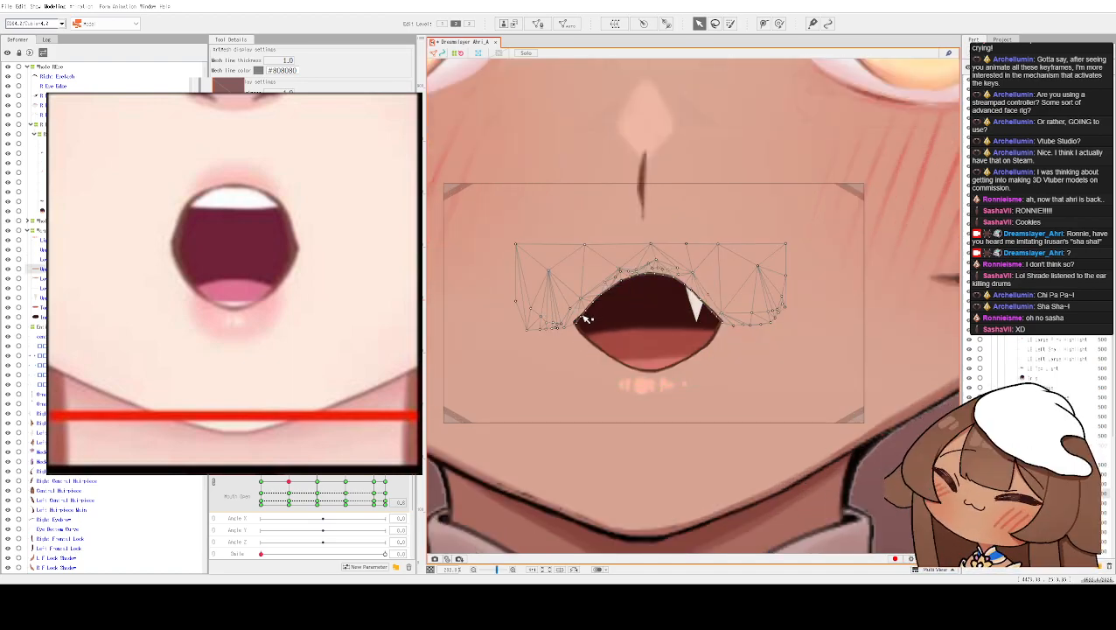
left_click(577, 323)
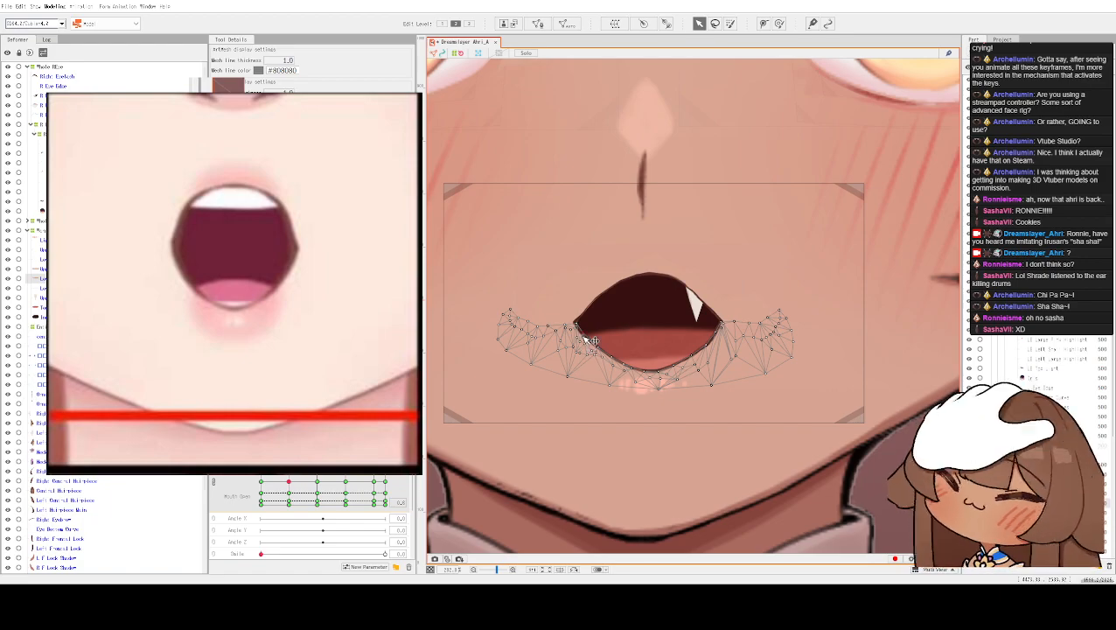
left_click(577, 324)
left_click(581, 324)
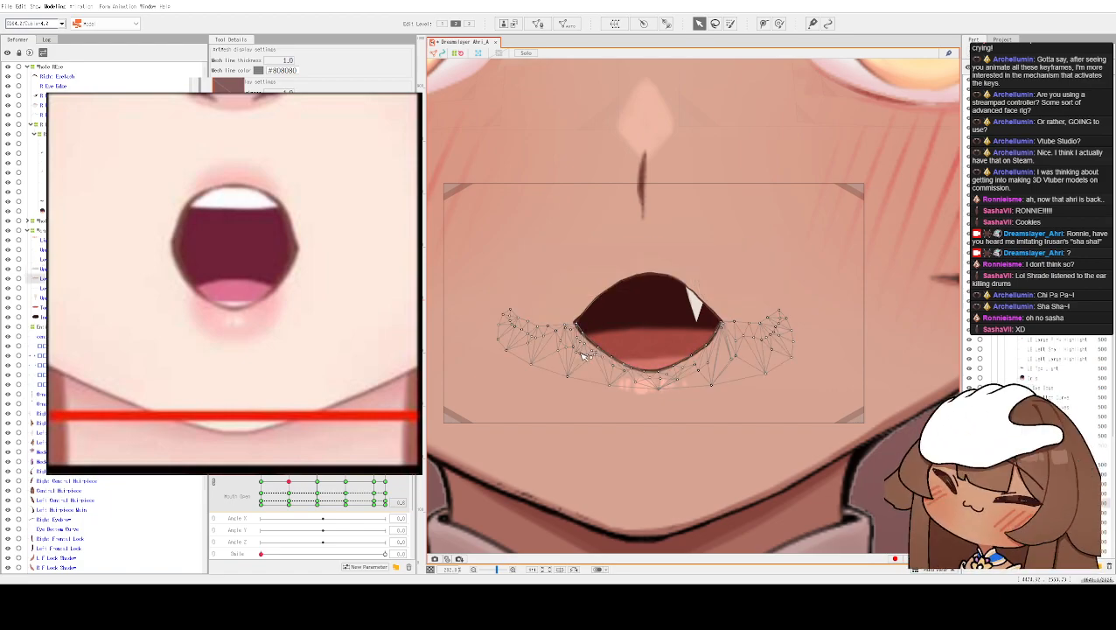
- Select the upper and lower lip lines together, leaving the upper lip skin out of the selection
scroll(584, 324, "up", 3)
left_click(577, 261)
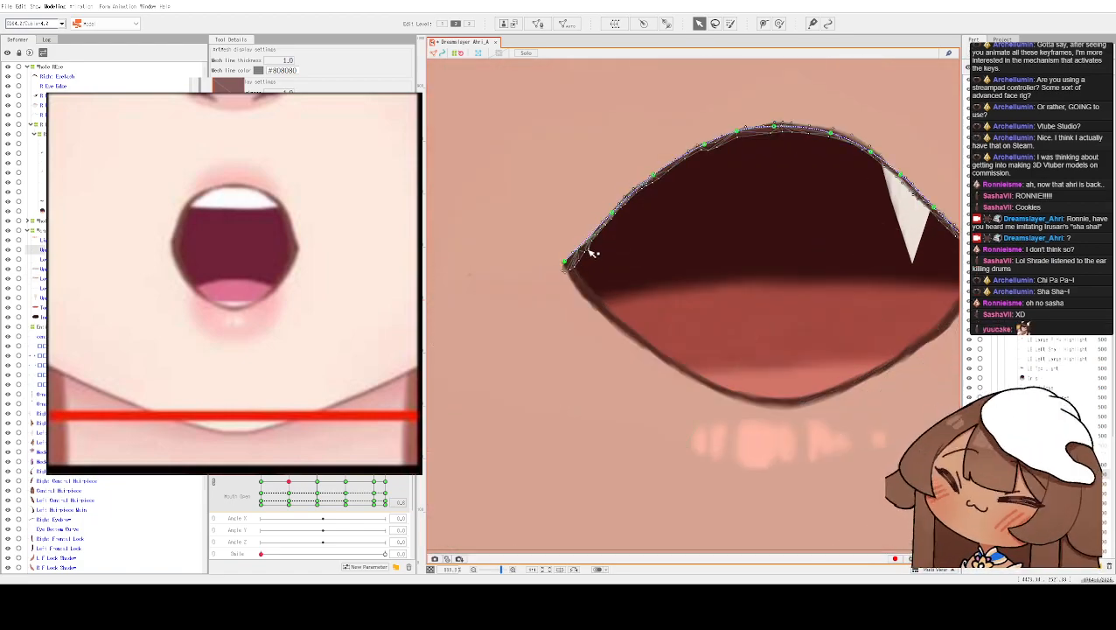
left_click_drag(680, 97, 591, 191)
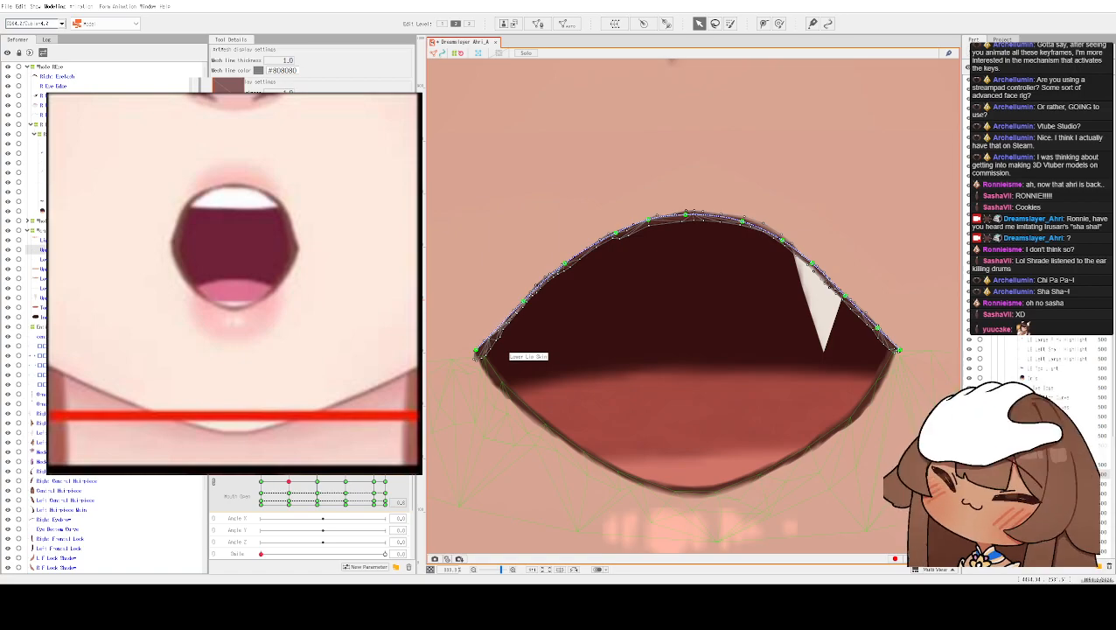
left_click(499, 377, "shift")
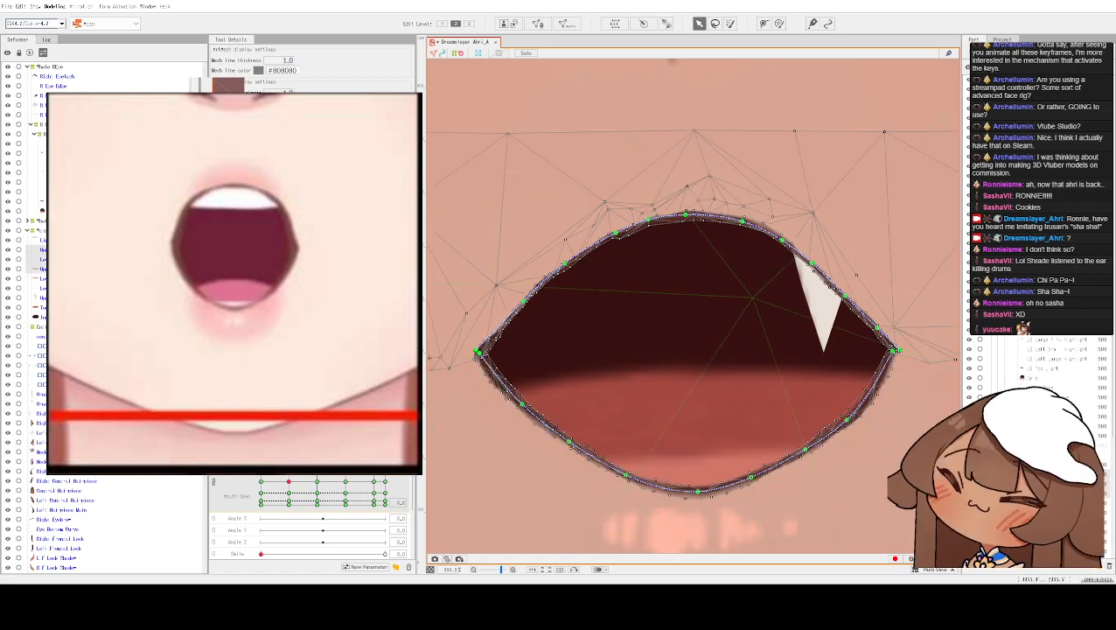
left_click(506, 322, "shift")
left_click(505, 322, "shift")
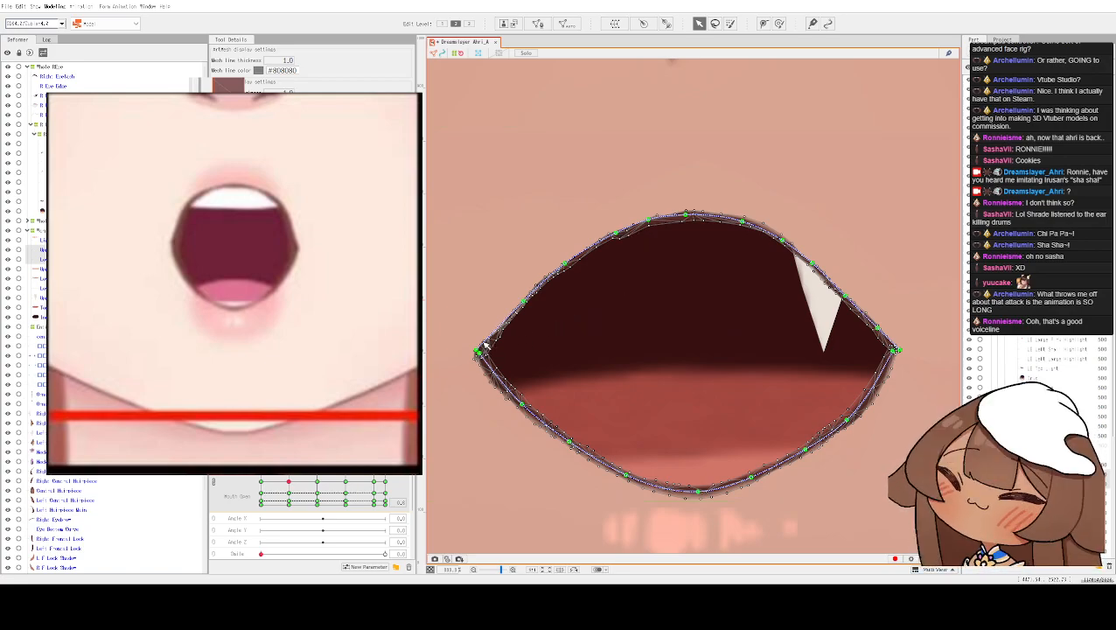
- Scrub the mouth opening to a less open shape and return it to the open-mouth keyform
scroll(486, 350, "down", 3)
left_click_drag(591, 239, 660, 221)
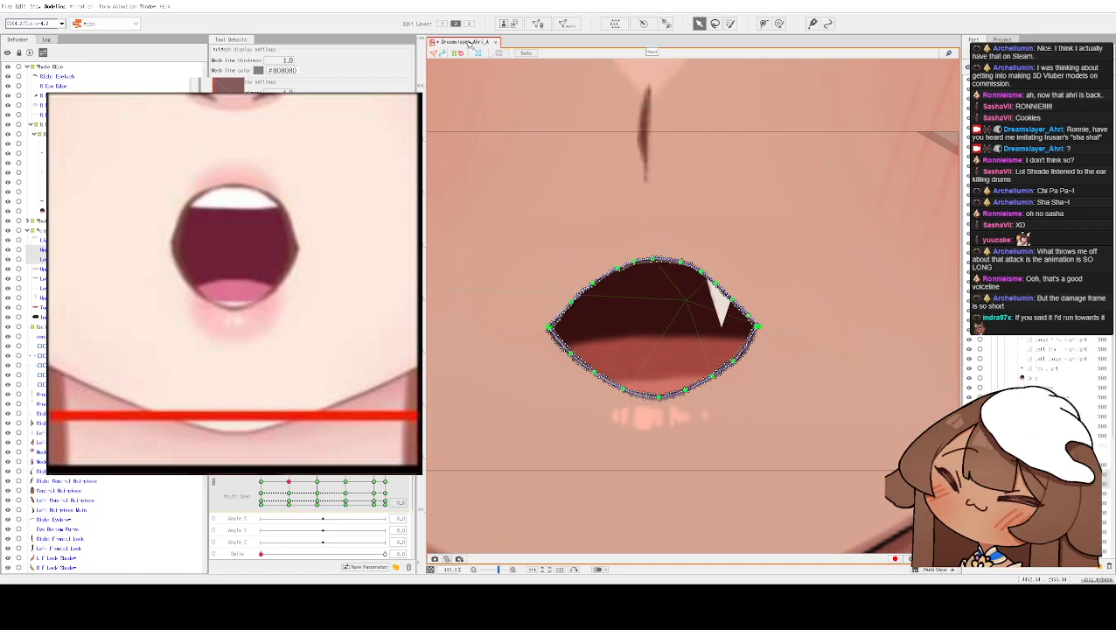
scroll(578, 193, "down", 3)
scroll(578, 232, "up", 3)
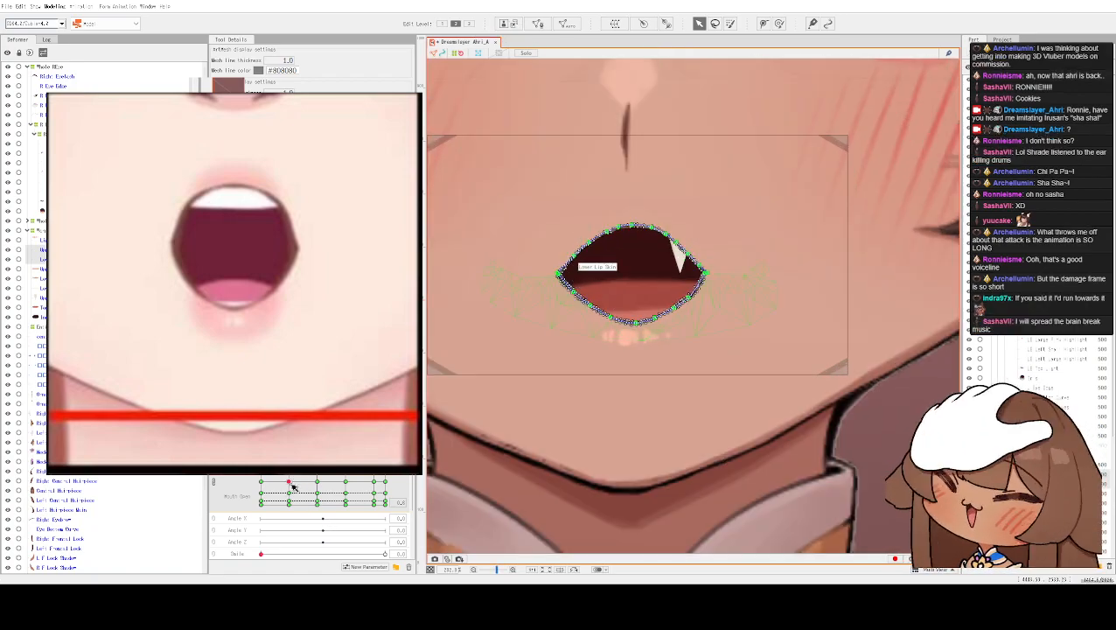
left_click(289, 500)
left_click_drag(292, 501, 288, 482)
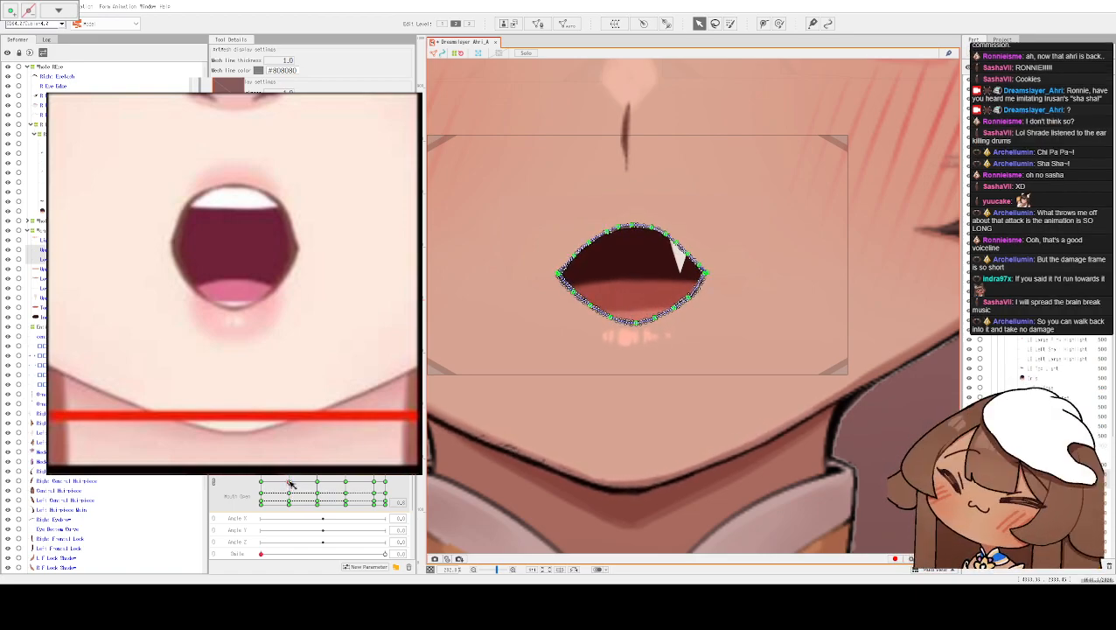
- Move the left-hand corner points of both lip lines slightly inward
left_click(631, 229)
key("ctrl+a")
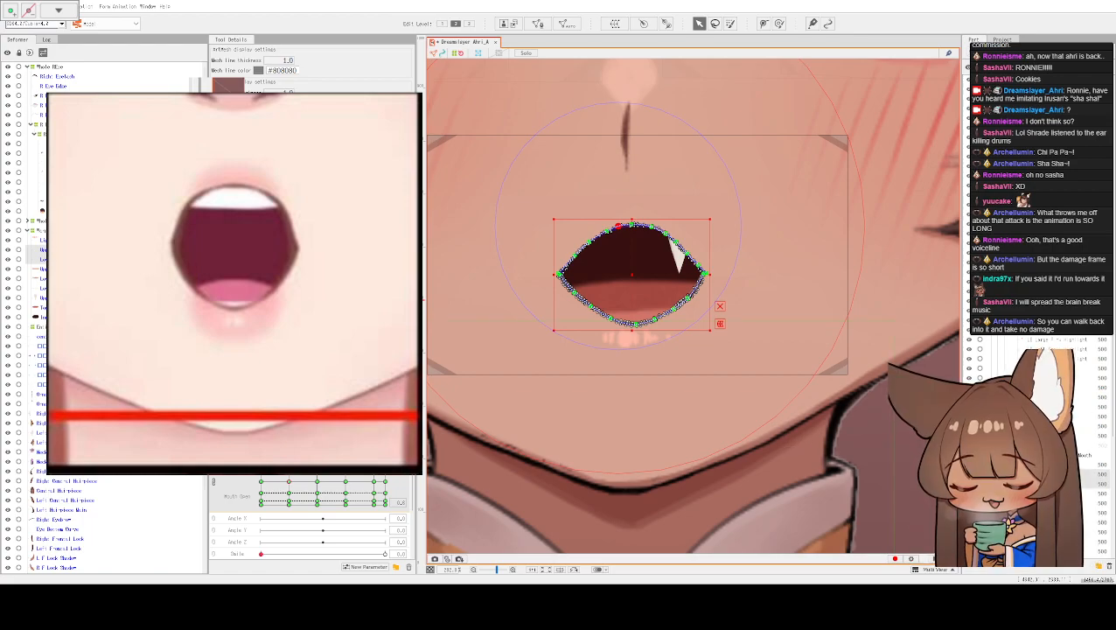
scroll(551, 250, "up", 3)
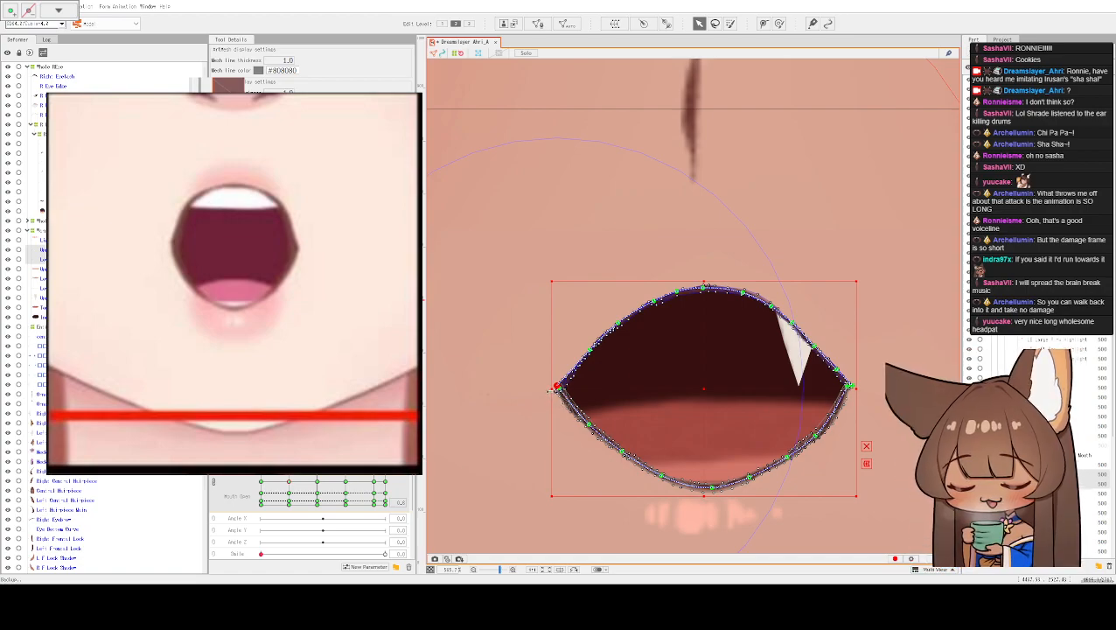
left_click_drag(554, 390, 569, 392)
left_click_drag(573, 281, 501, 252)
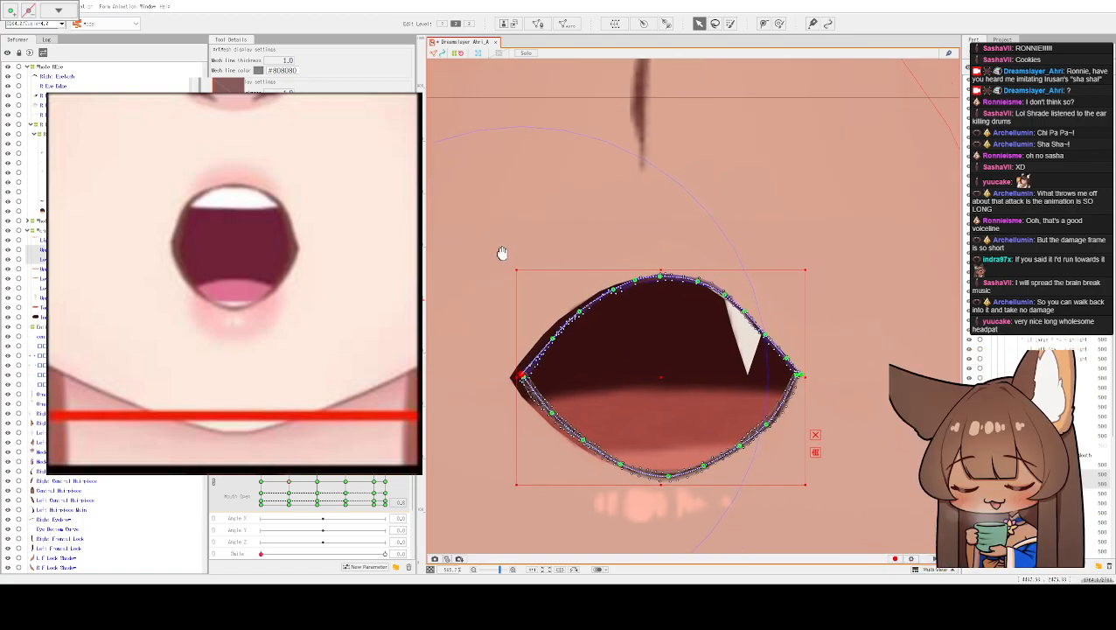
left_click(628, 506)
left_click_drag(628, 506, 638, 506)
- Reshape the upper lip line's left-hand side and peak into a higher, rounder arch by adjusting its deform path points
left_click(656, 271)
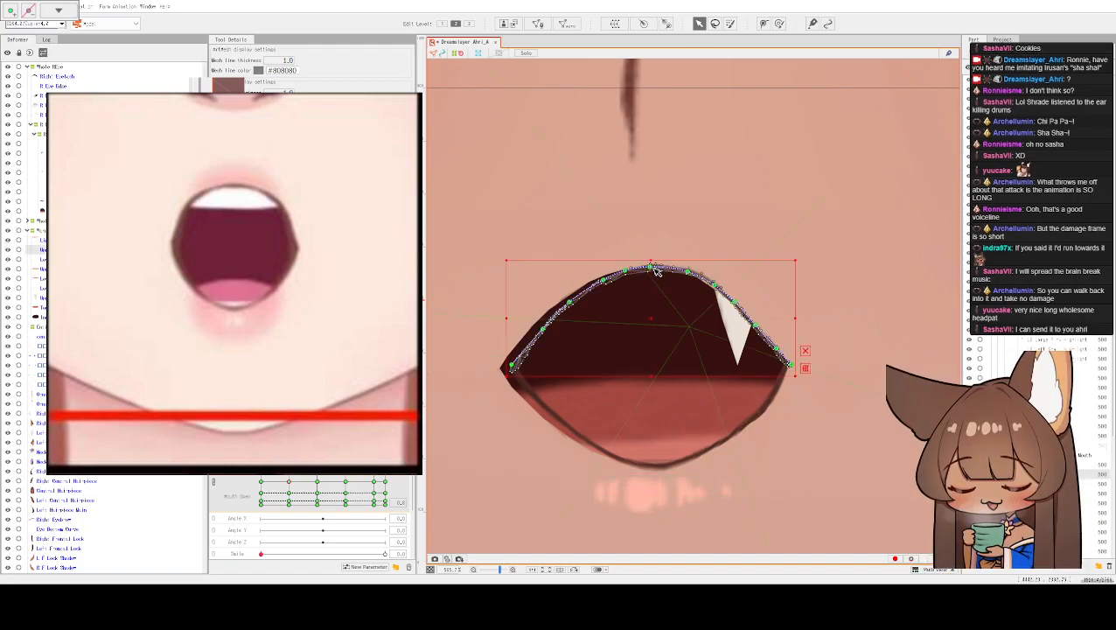
scroll(571, 303, "up", 2)
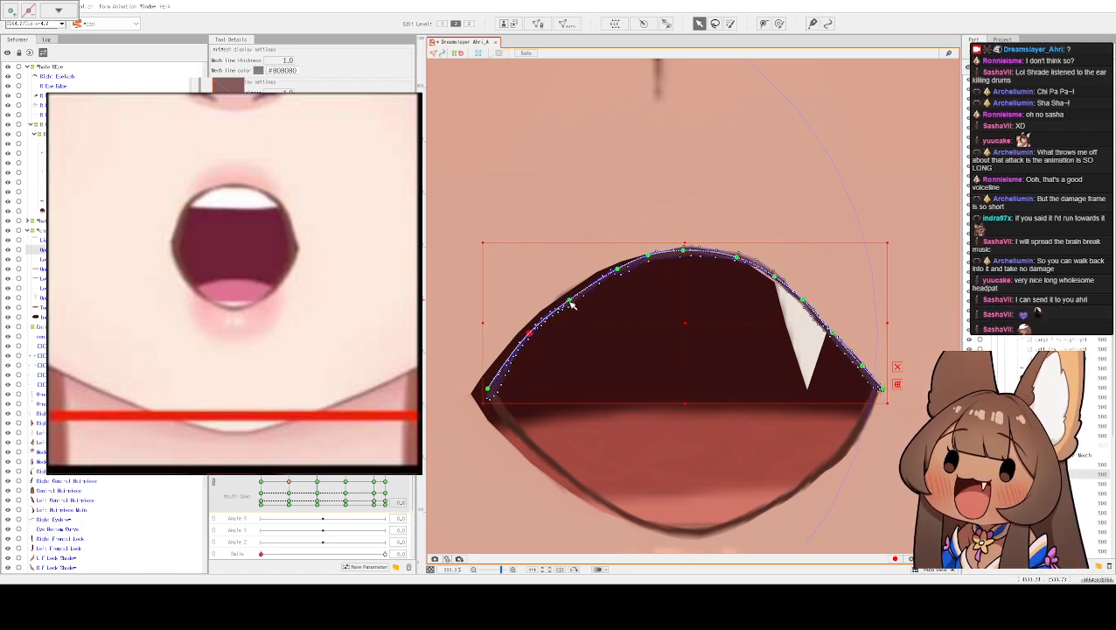
left_click_drag(570, 301, 568, 297)
left_click_drag(617, 269, 608, 262)
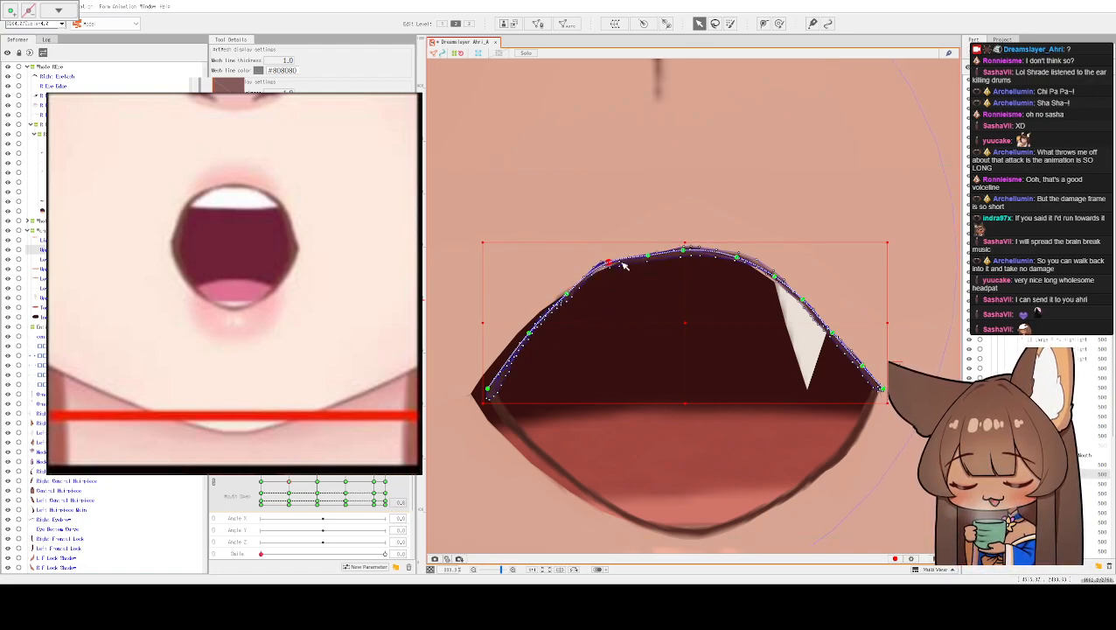
left_click(646, 251)
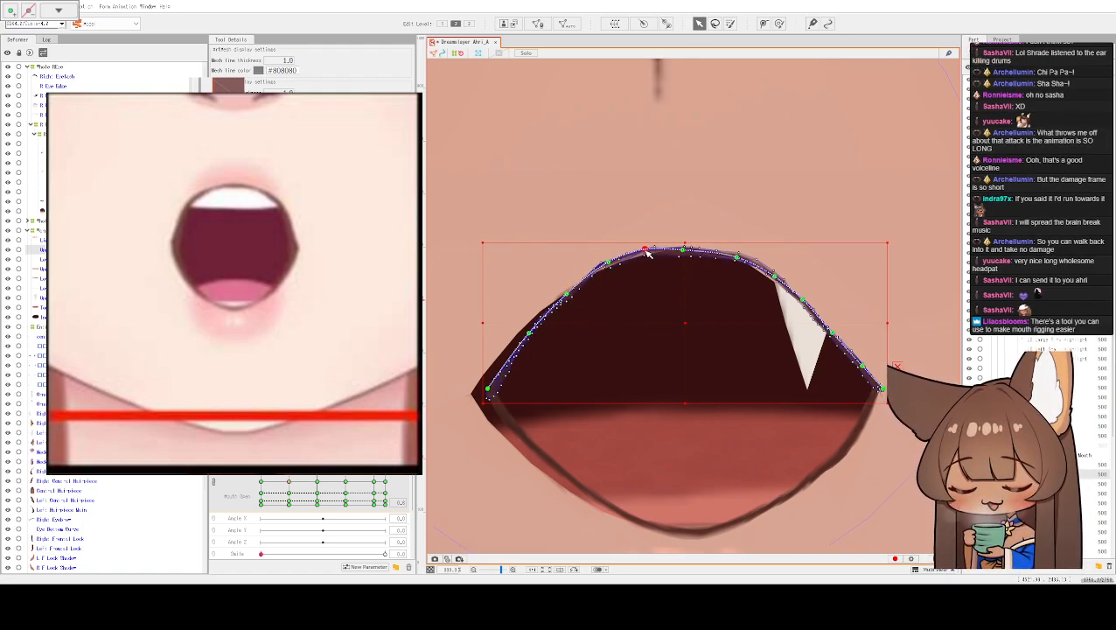
left_click_drag(685, 251, 682, 243)
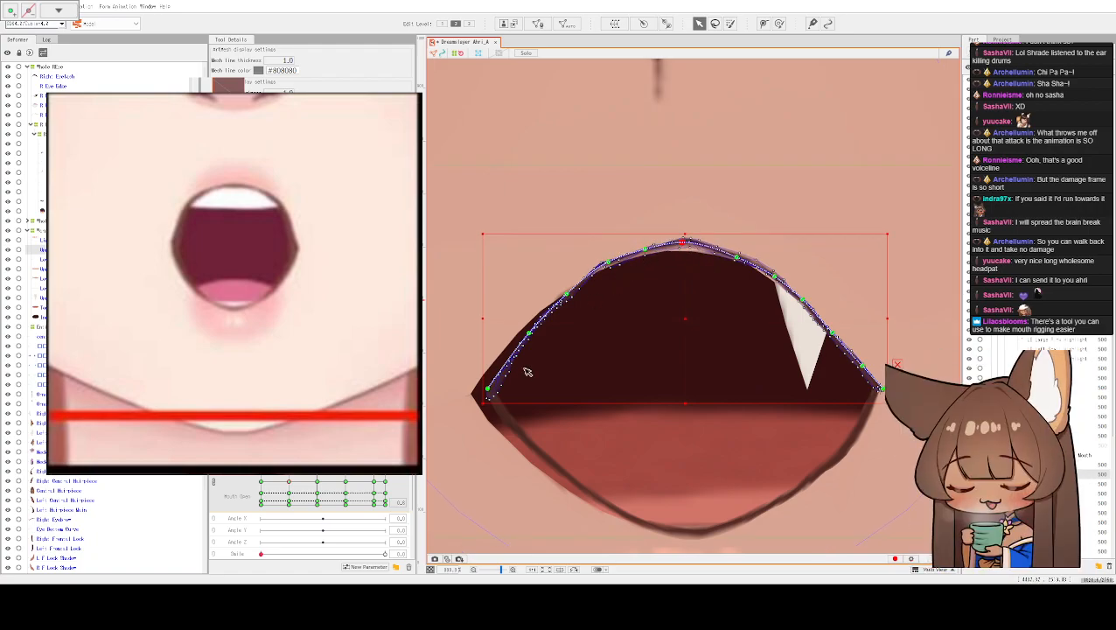
left_click_drag(566, 295, 555, 291)
left_click_drag(608, 264, 599, 269)
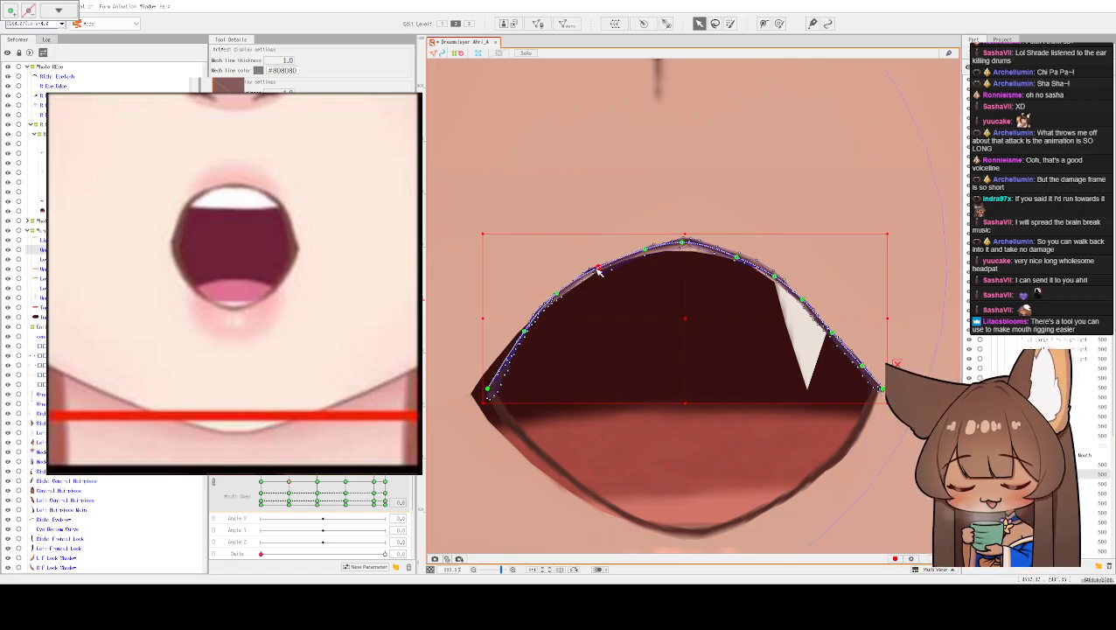
left_click(683, 242)
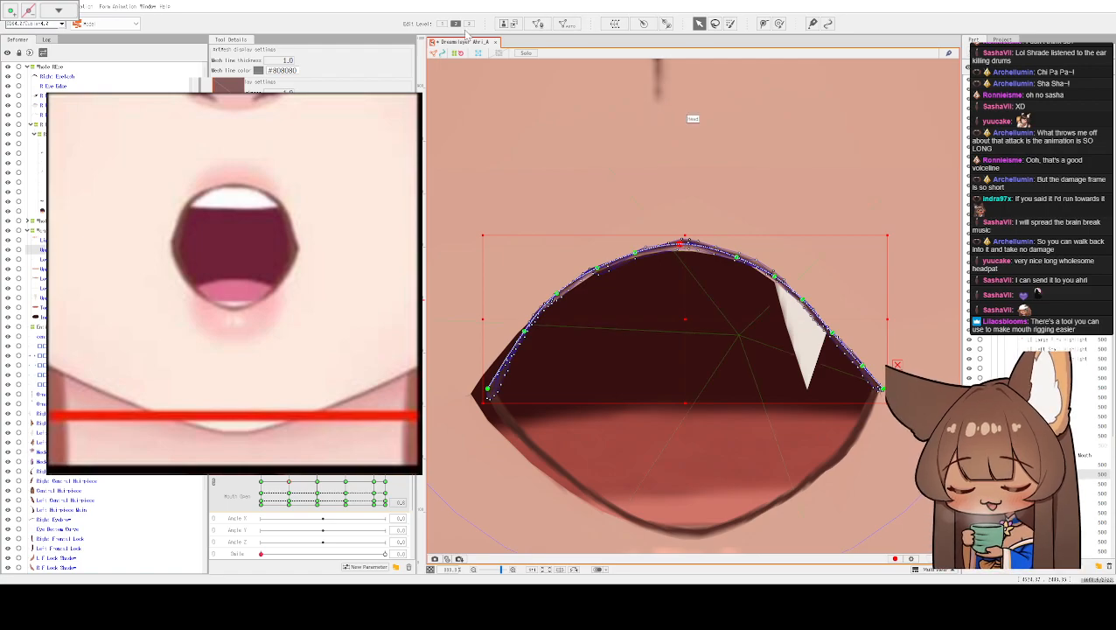
- Narrow the upper lip line by moving both of its corner points slightly inward at edit level 3
left_click(469, 24)
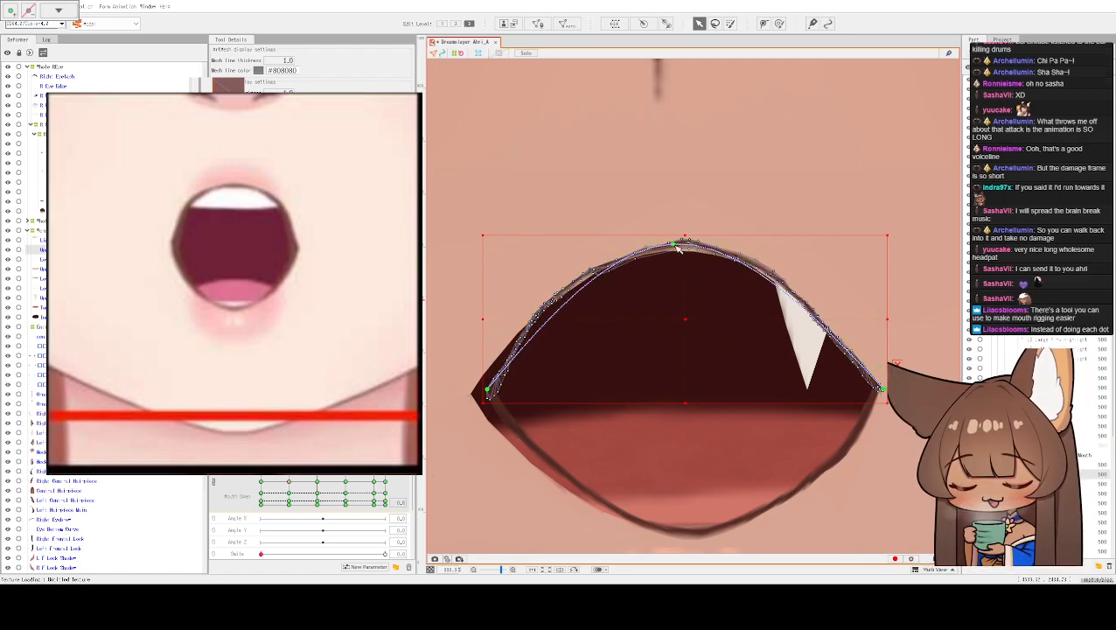
left_click(676, 248)
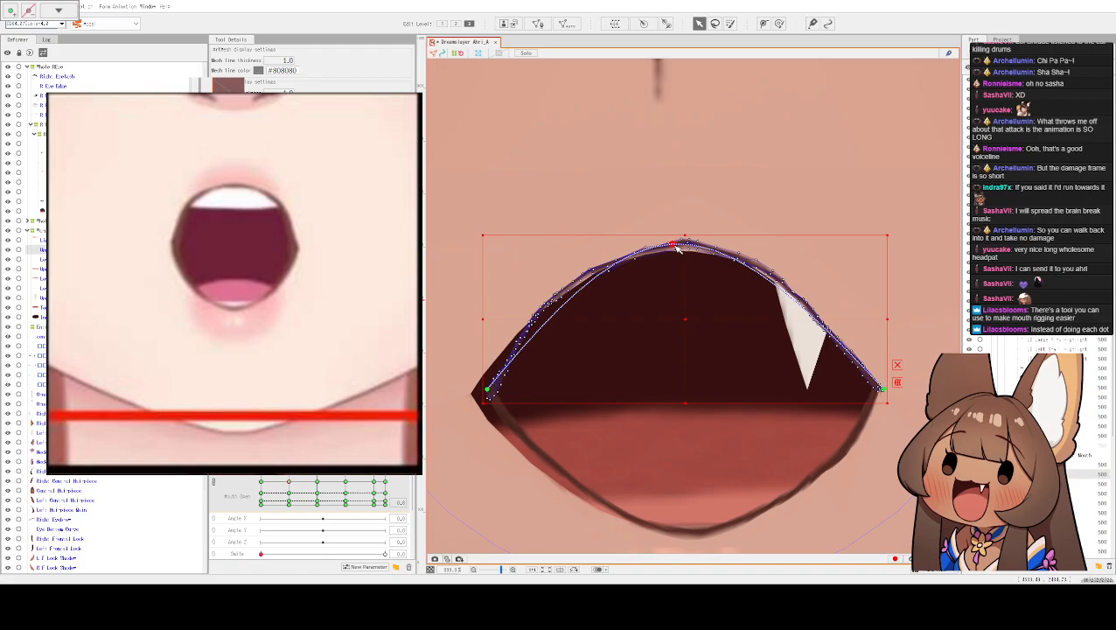
left_click_drag(488, 394, 499, 393)
mouse_move(882, 389)
left_mouse_down()
mouse_move(857, 393)
mouse_move(868, 396)
left_mouse_up()
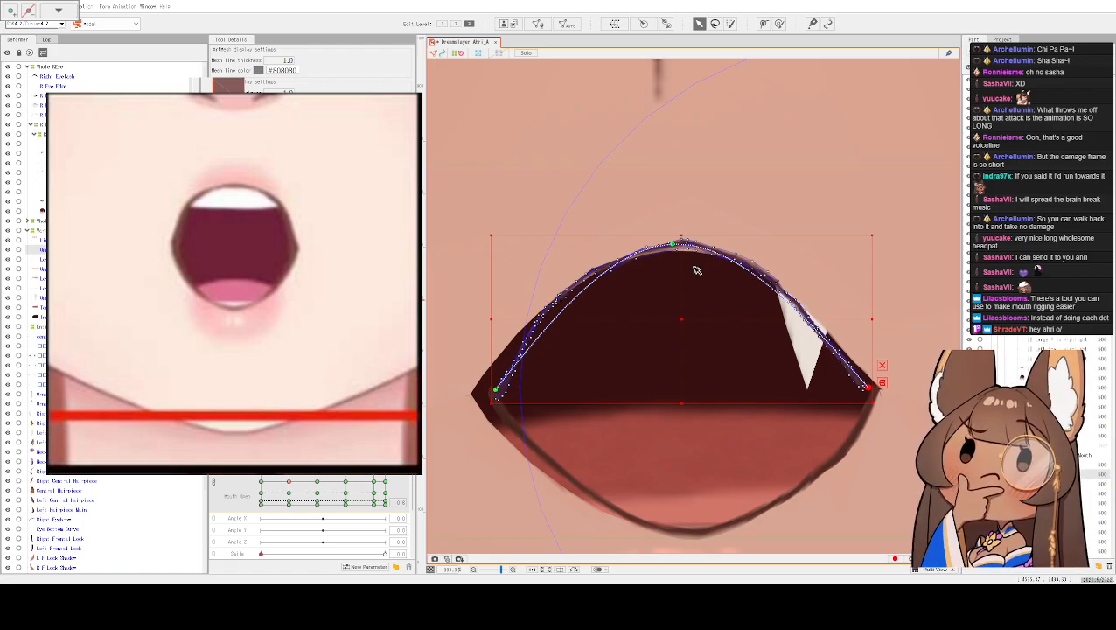
- Narrow the lower lip line from both sides to match the upper one and raise its lowest point slightly
left_click(504, 424)
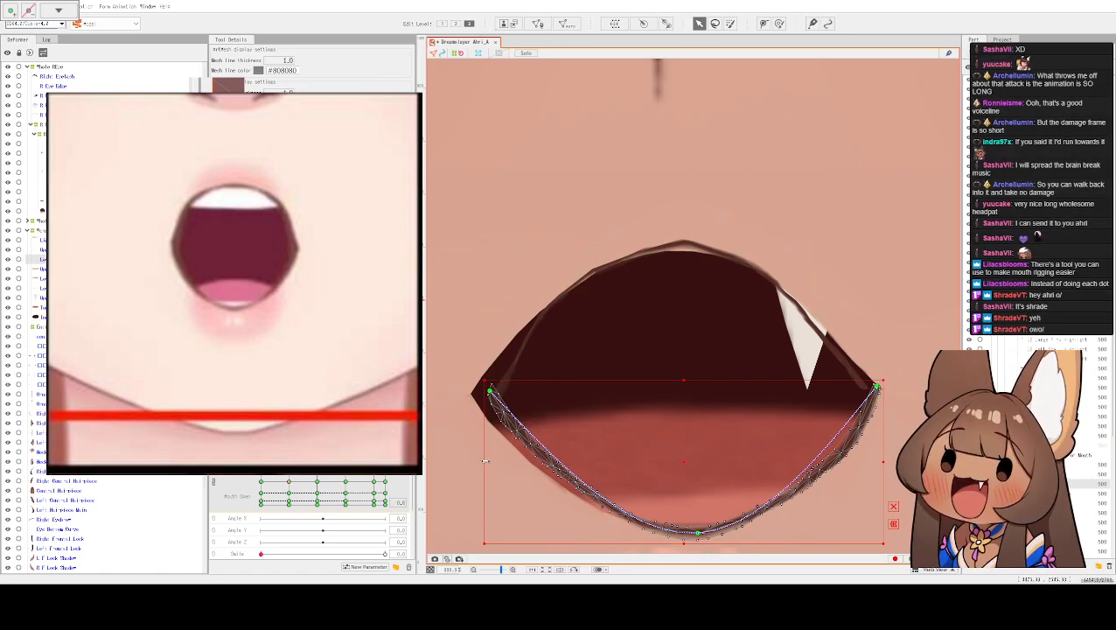
left_click_drag(486, 461, 499, 466)
key("ctrl+z")
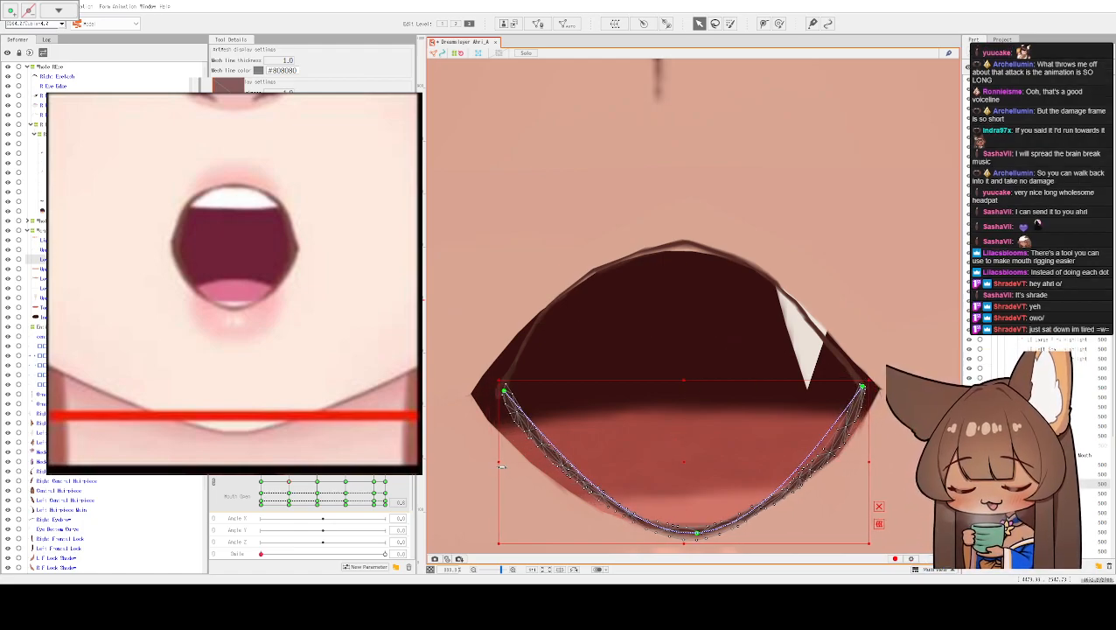
left_click(695, 531)
left_click_drag(696, 531, 694, 528)
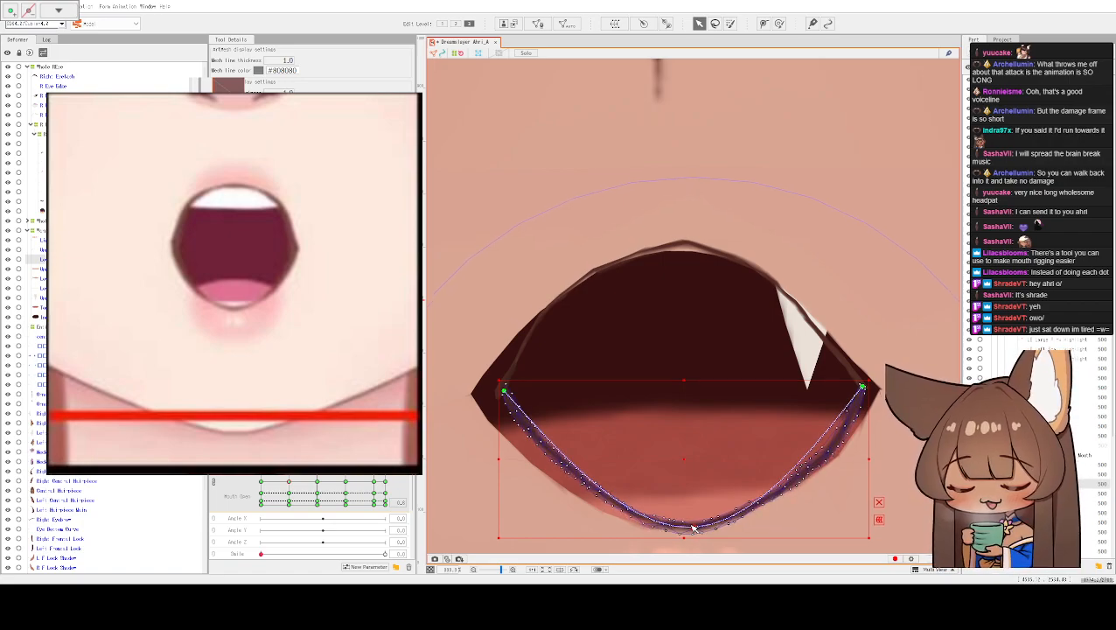
- Round the lower lip line at edit level 2 by adjusting its bottom, right-hand side and right corner deform path points
left_click(455, 23)
left_click(543, 444)
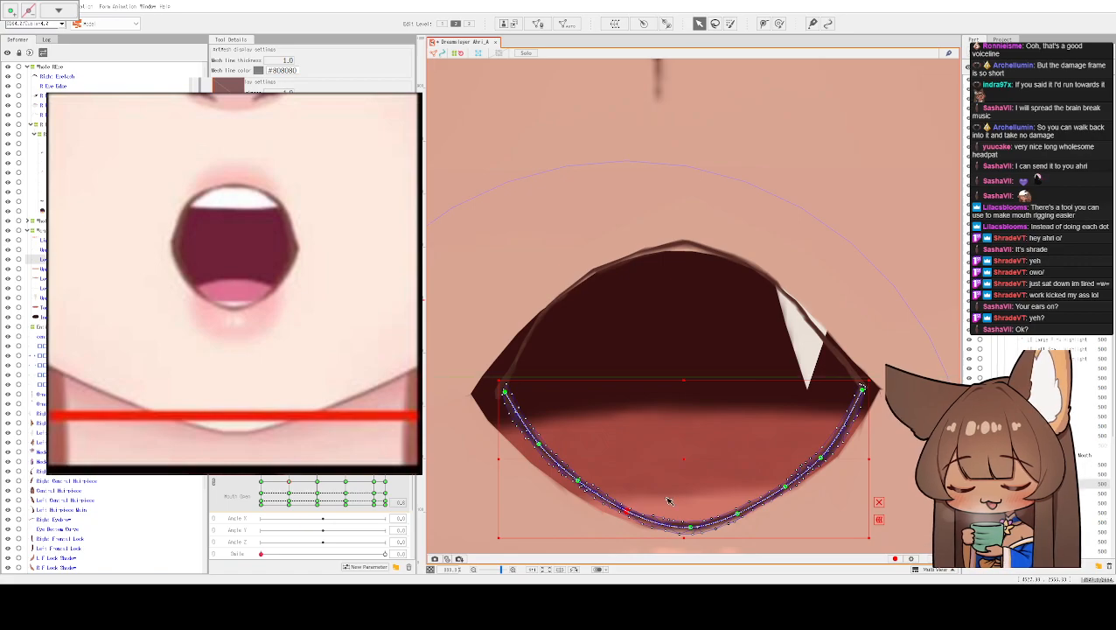
left_click_drag(691, 530, 689, 526)
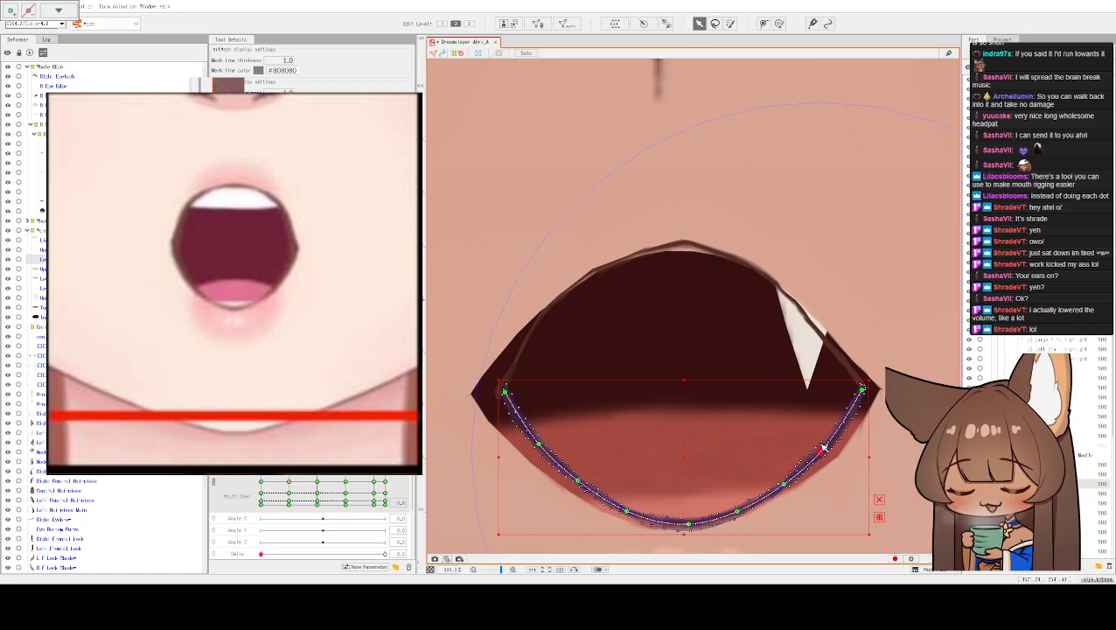
left_click_drag(863, 392, 860, 392)
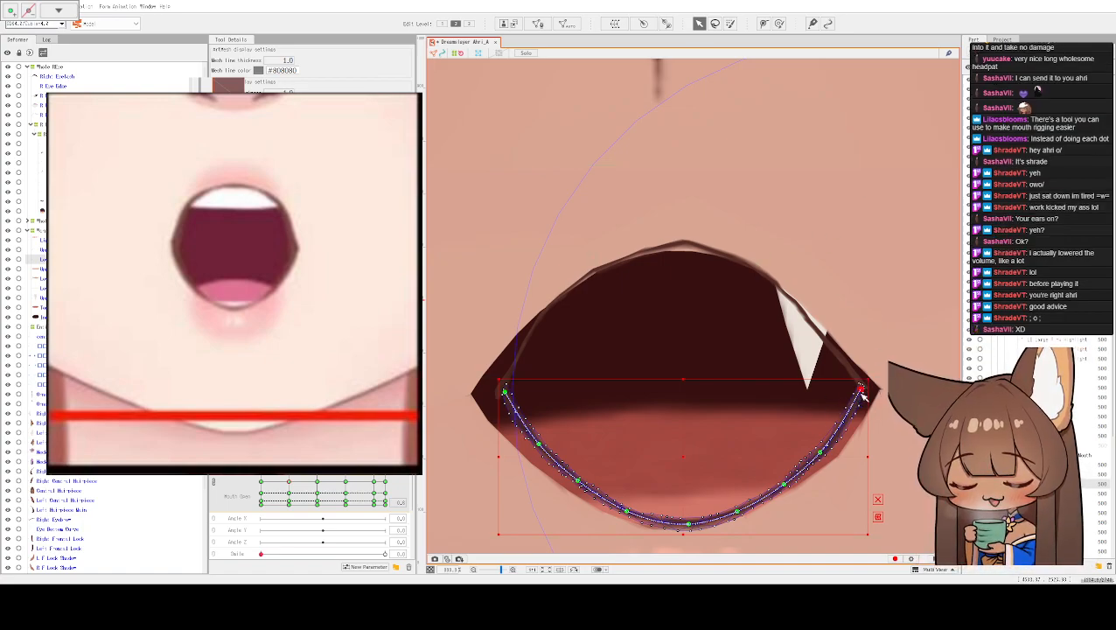
- Narrow the upper lip line a little more, then raise its peak and round out its right-hand side
left_click(531, 346)
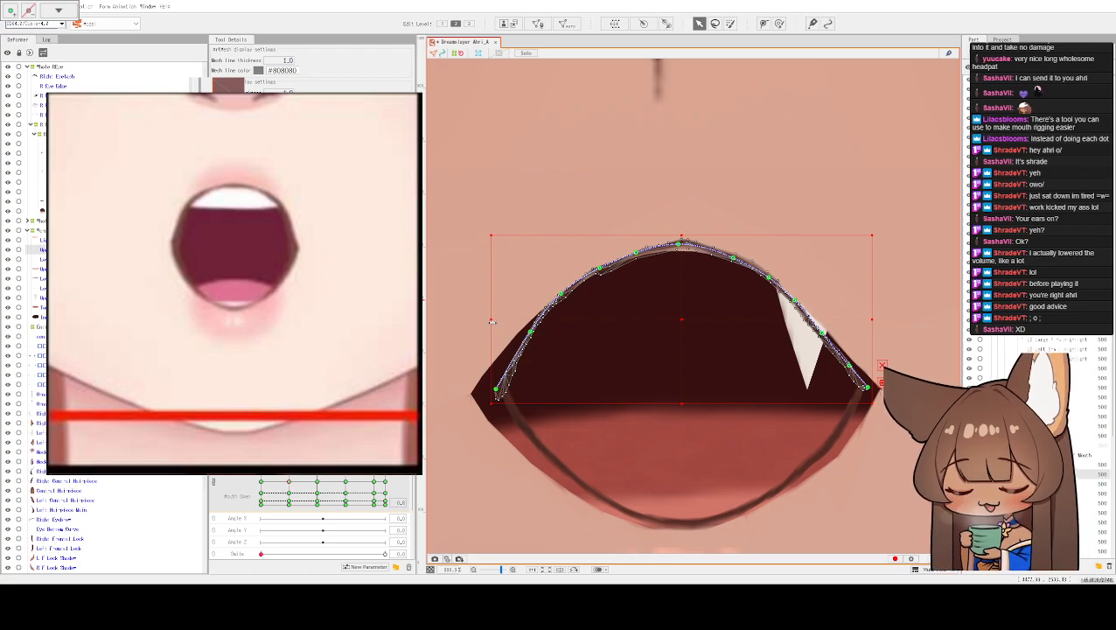
left_click_drag(492, 320, 496, 321)
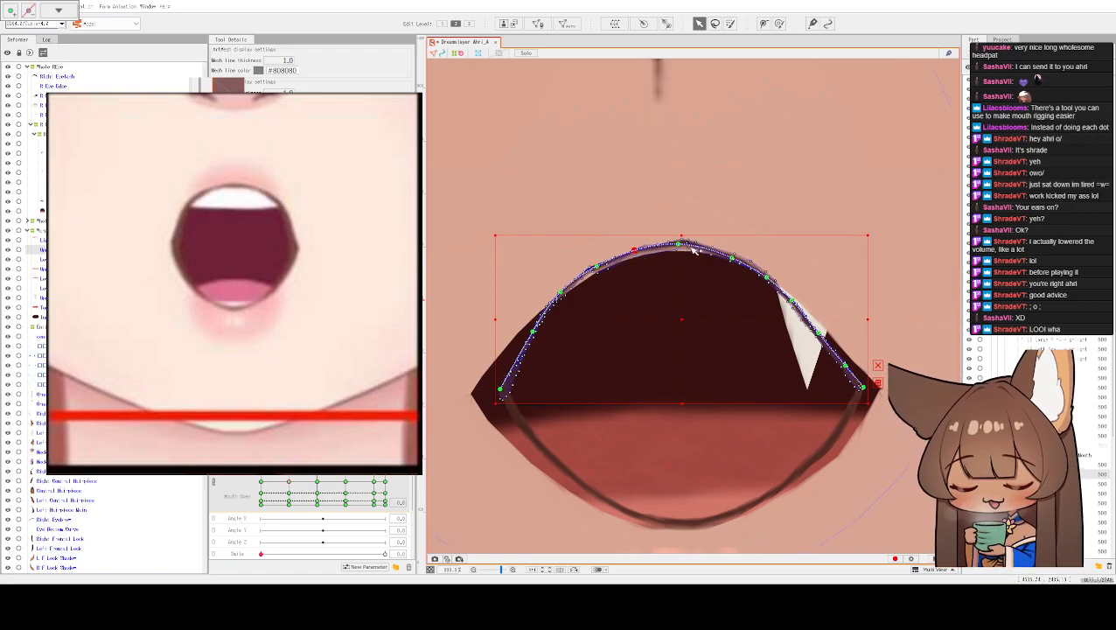
left_click_drag(682, 244, 679, 241)
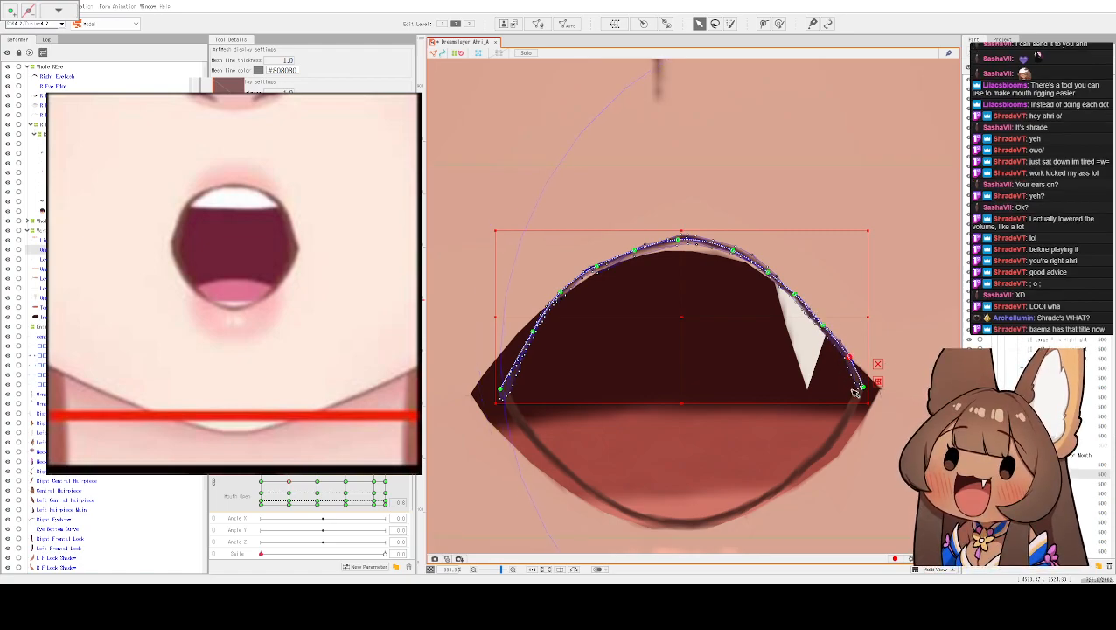
- Even out the lower lip line's bottom curve and check the whole mouth shape with the selection display hidden
left_click(848, 418)
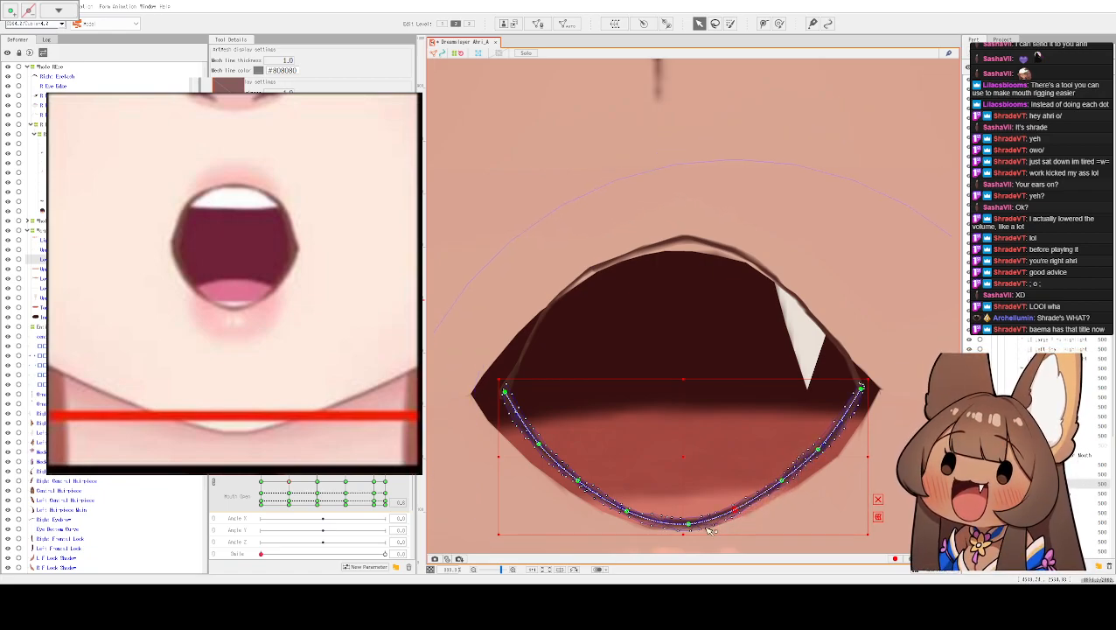
left_click_drag(692, 526, 682, 525)
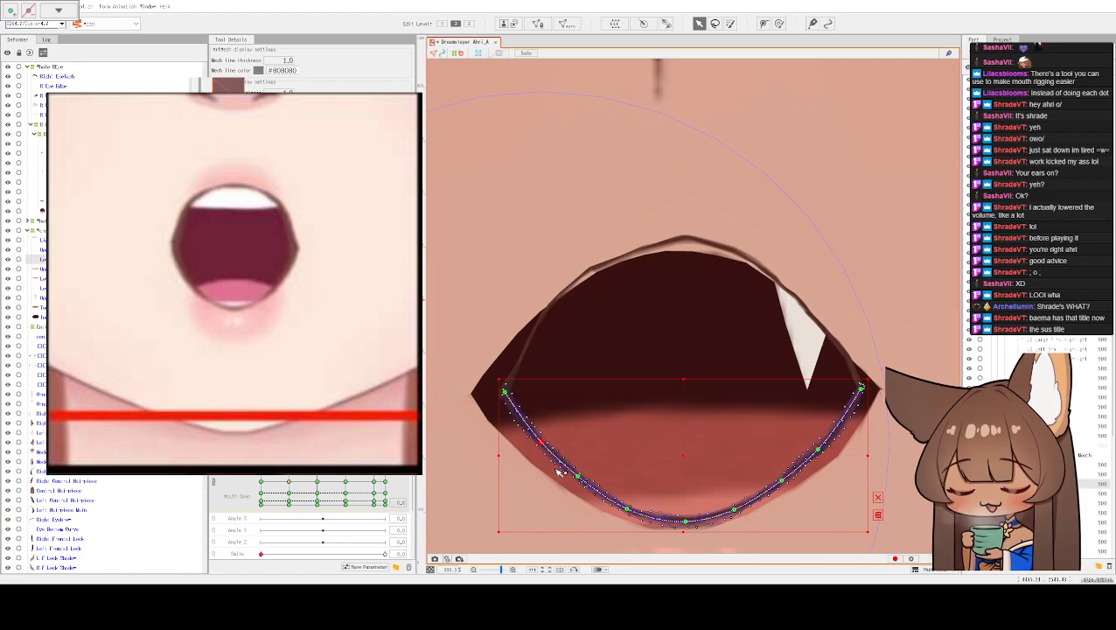
key("ctrl+h")
scroll(710, 325, "down", 2)
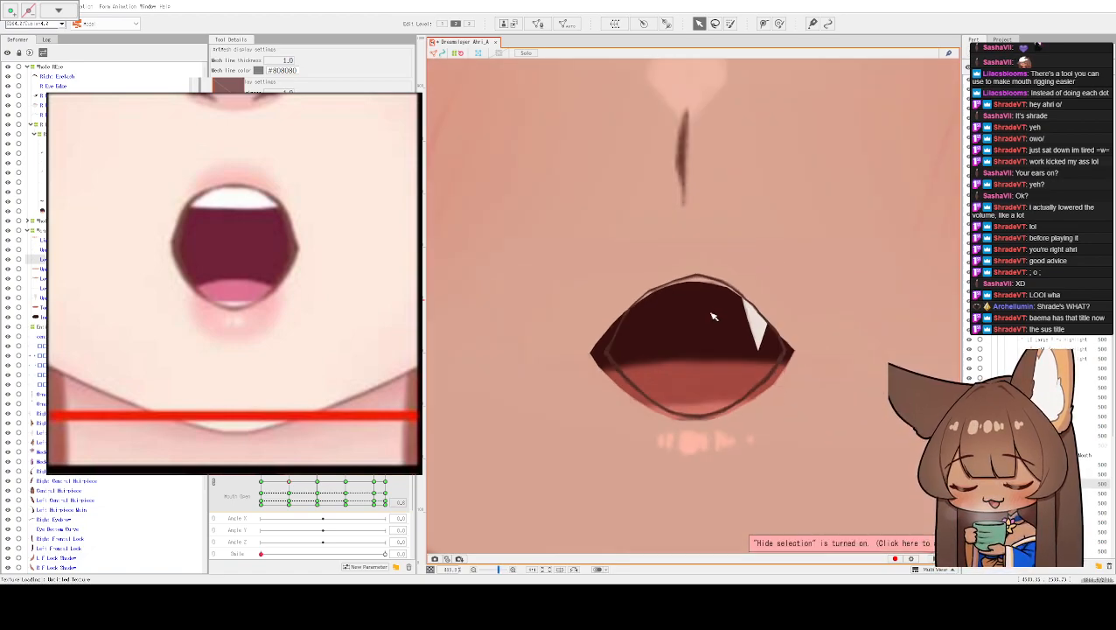
scroll(726, 324, "up", 1)
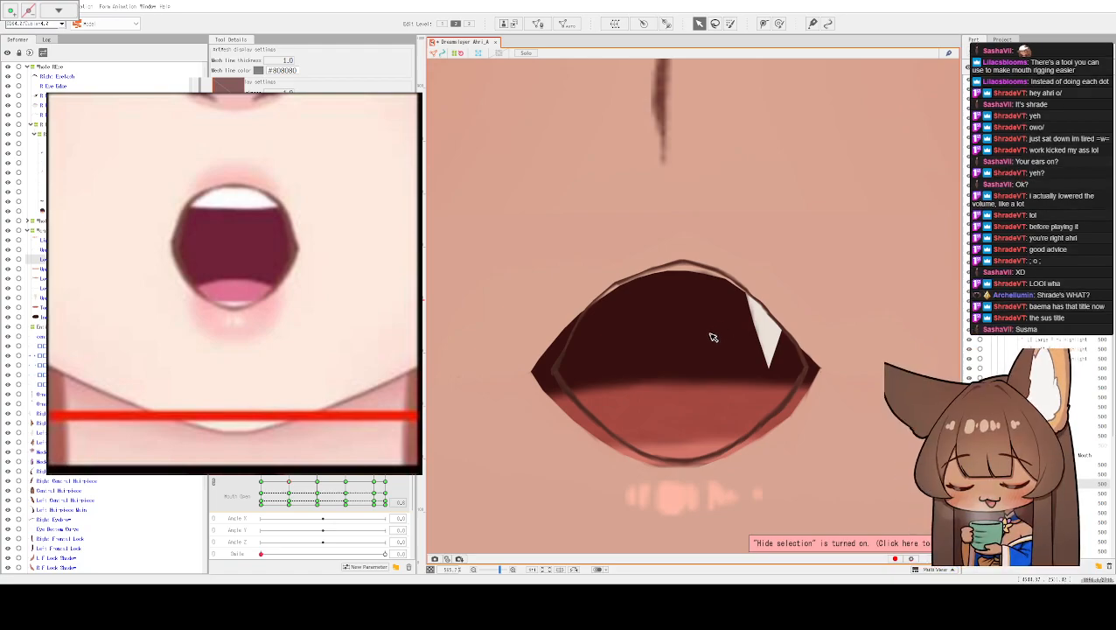
scroll(712, 337, "down", 1)
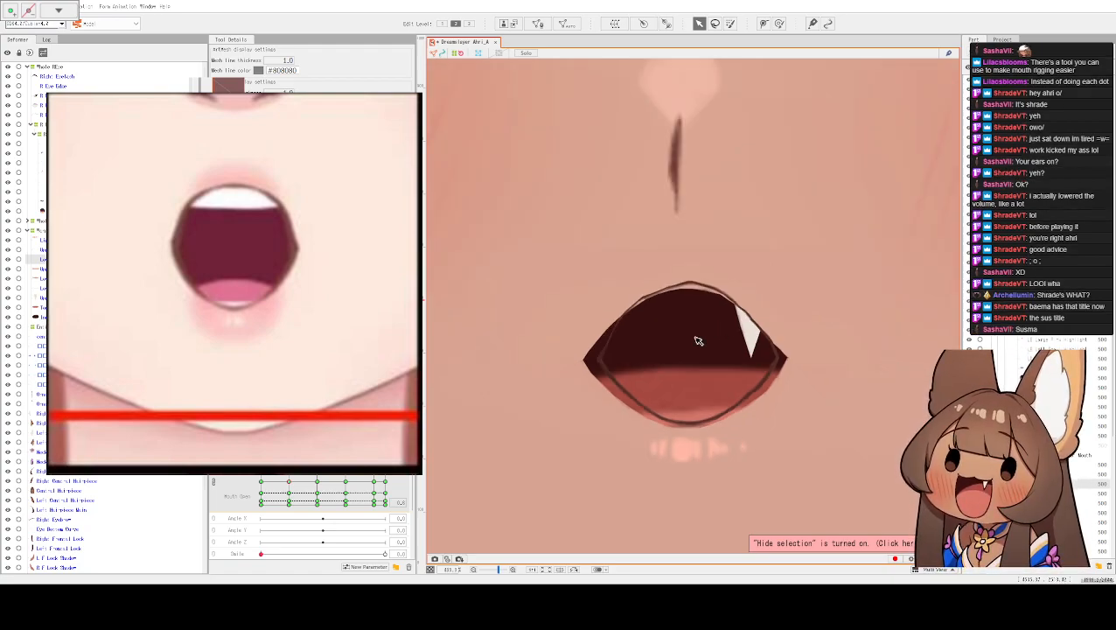
scroll(698, 340, "down", 1)
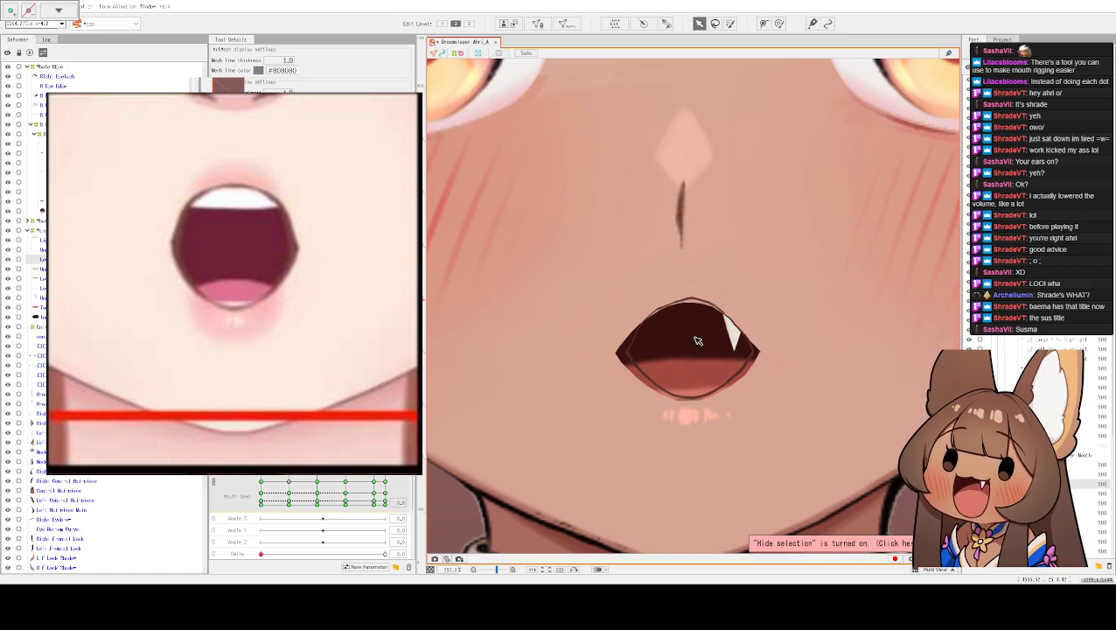
- Stretch the lower lip line downward and the upper lip line slightly upward to make the mouth opening taller
left_click(679, 398)
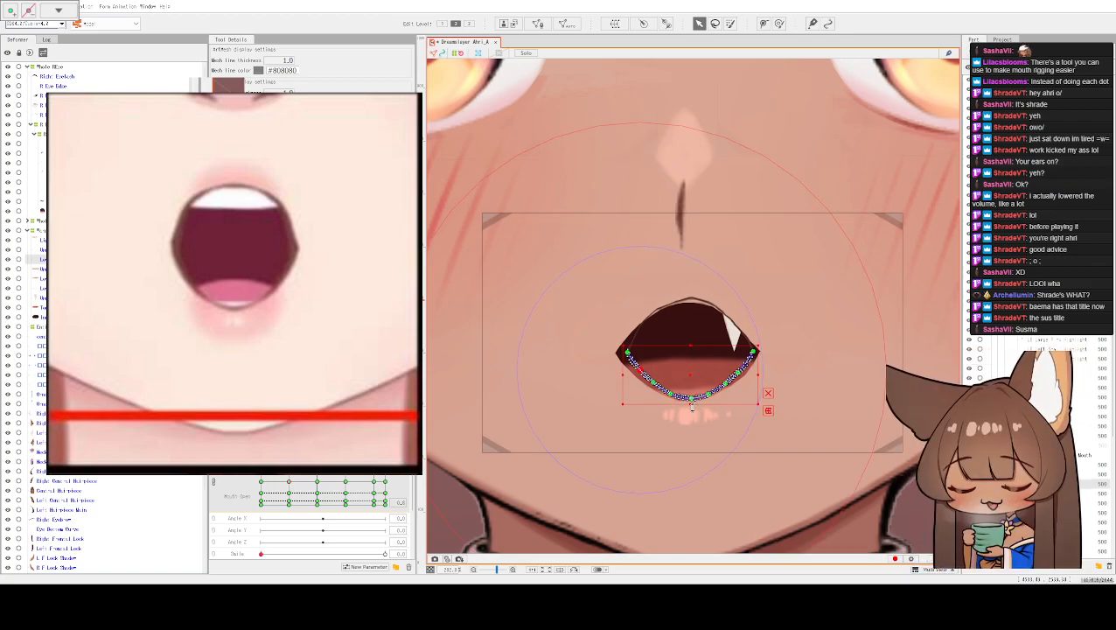
left_click_drag(691, 404, 691, 413)
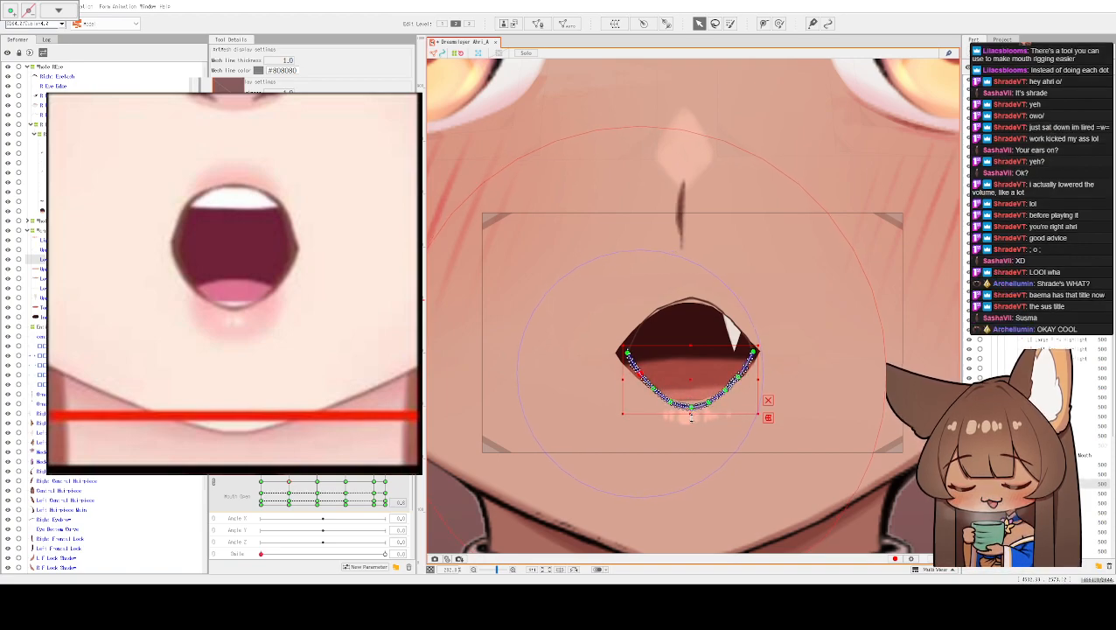
left_click(694, 300)
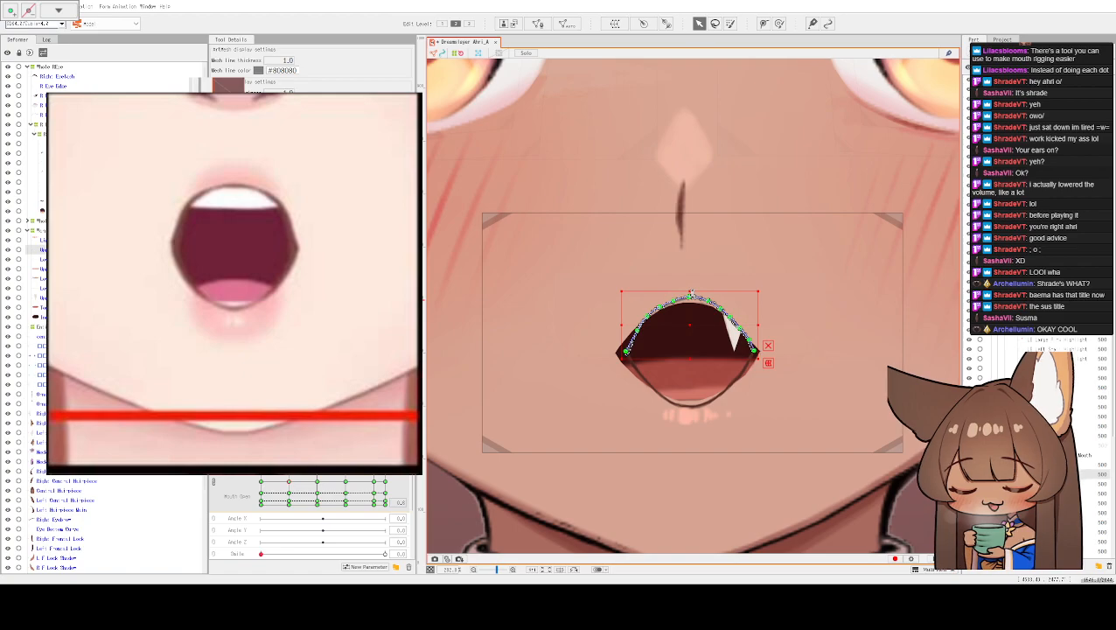
left_click(649, 401)
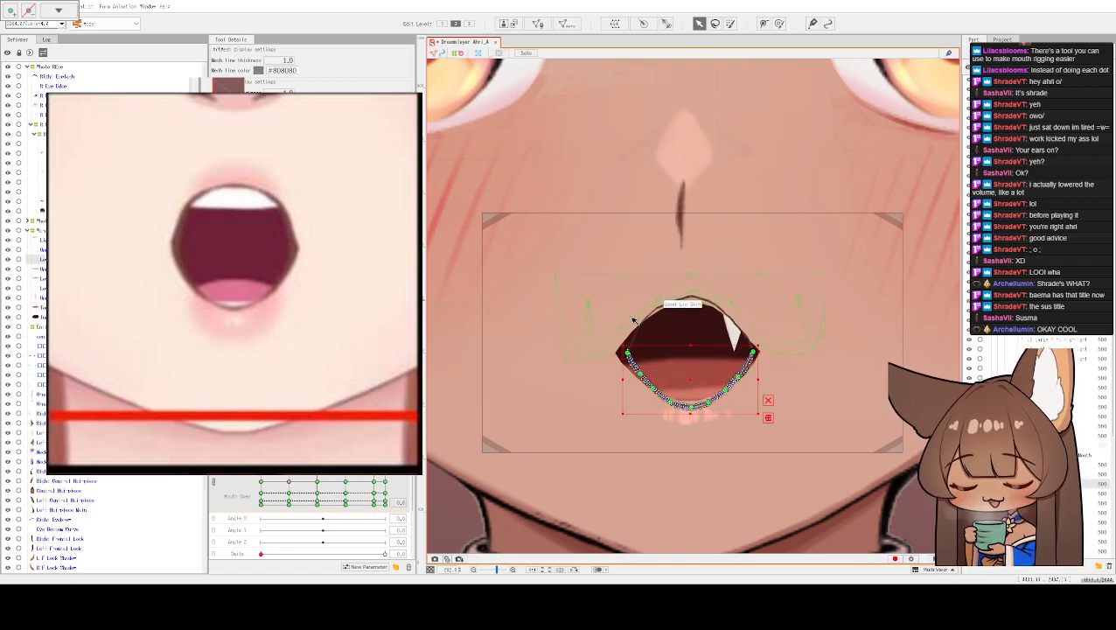
- Move the upper lip skin's left corner and left-hand edge vertices inward onto the upper lip line
scroll(636, 326, "up", 5)
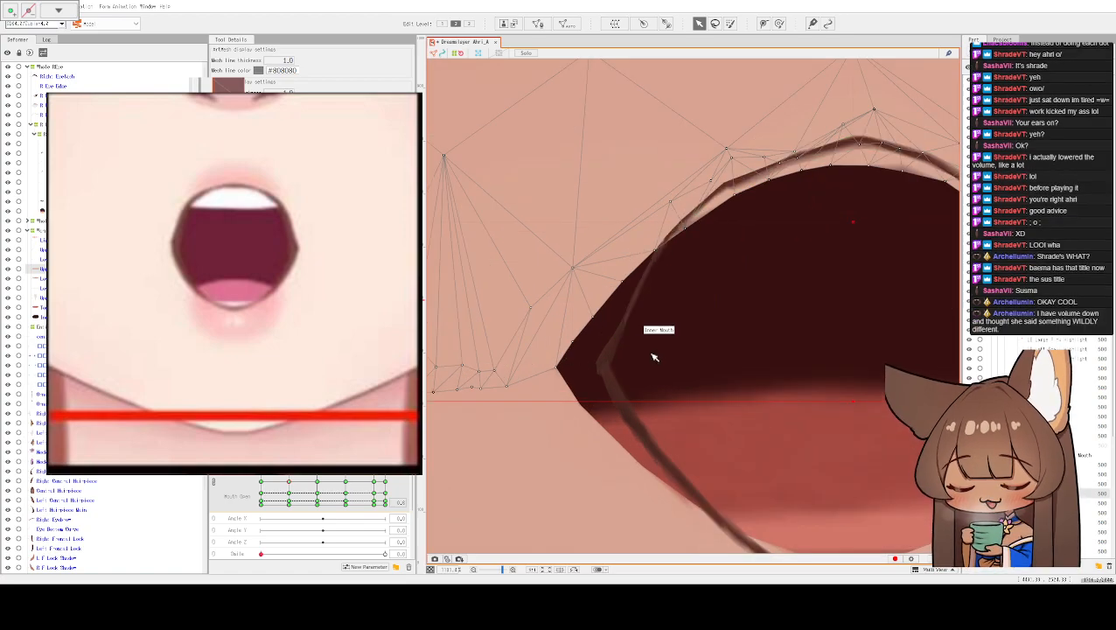
left_click(656, 357)
scroll(655, 357, "down", 5)
scroll(743, 323, "down", 1)
left_click_drag(717, 332, 691, 341)
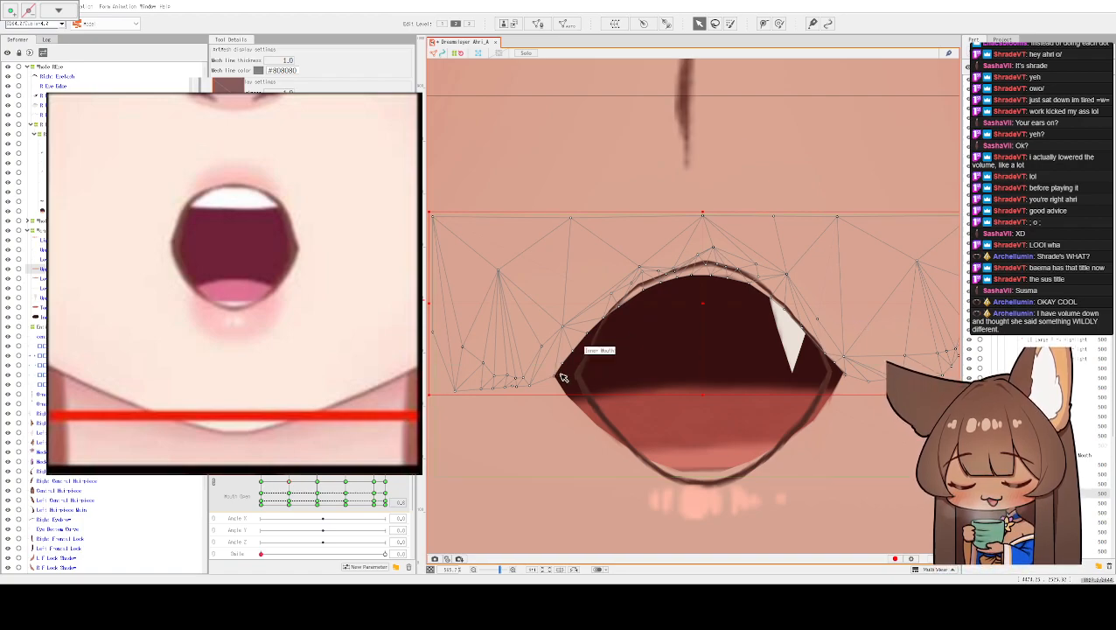
scroll(562, 377, "up", 4)
left_click_drag(553, 383, 598, 386)
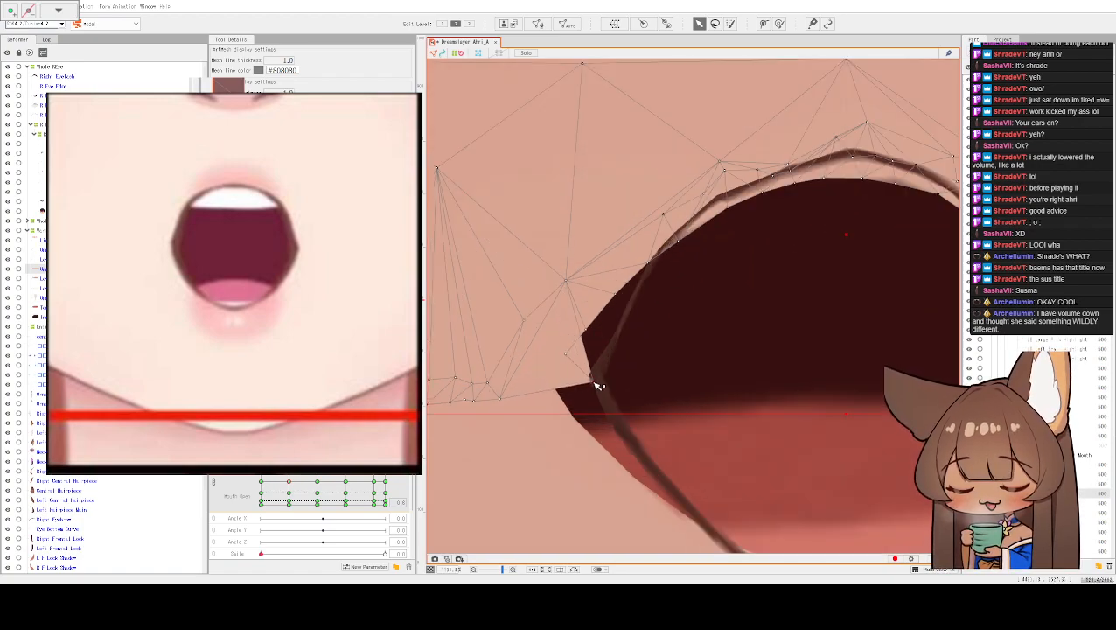
left_click_drag(607, 353, 643, 295)
scroll(570, 326, "up", 4)
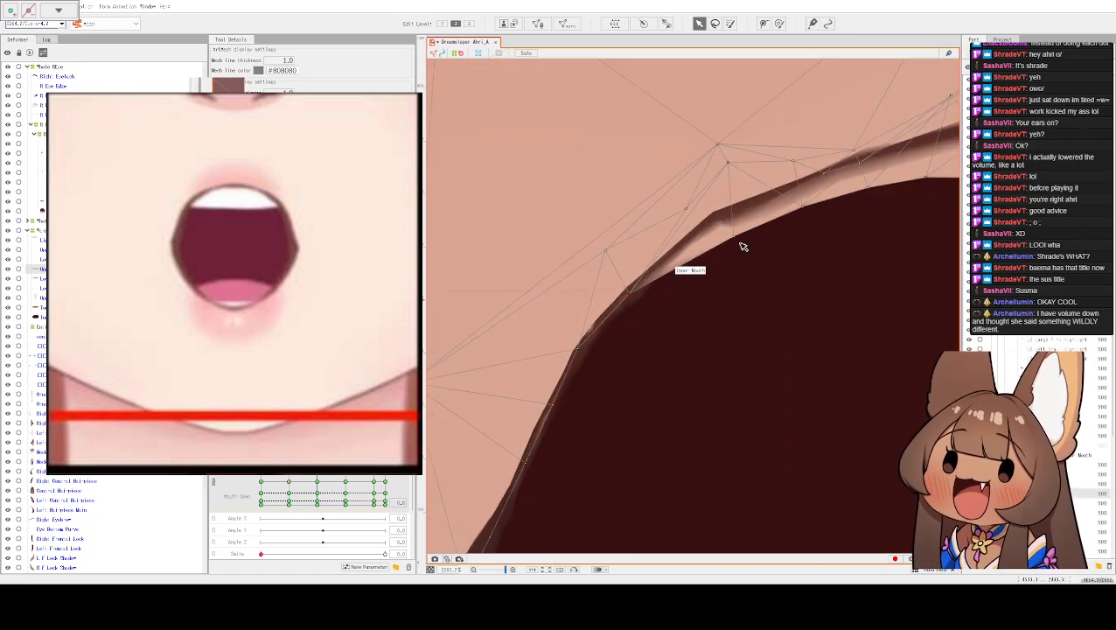
- Raise the upper lip skin's vertices left of the peak so its edge follows the upper lip line
left_click_drag(732, 185, 508, 304)
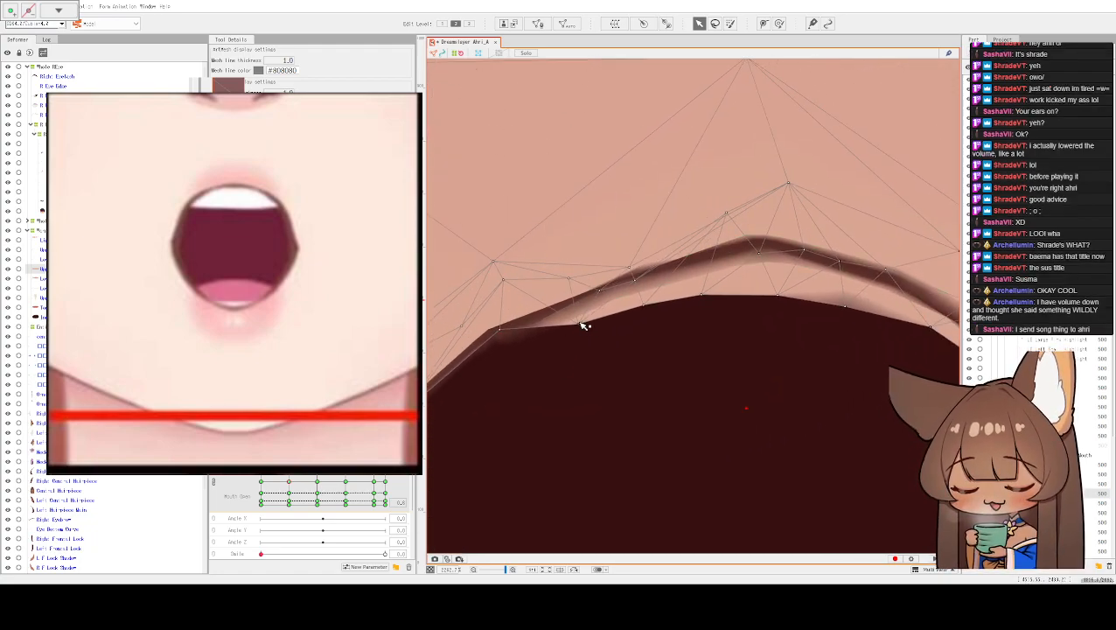
left_click_drag(585, 325, 570, 310)
left_click(565, 254)
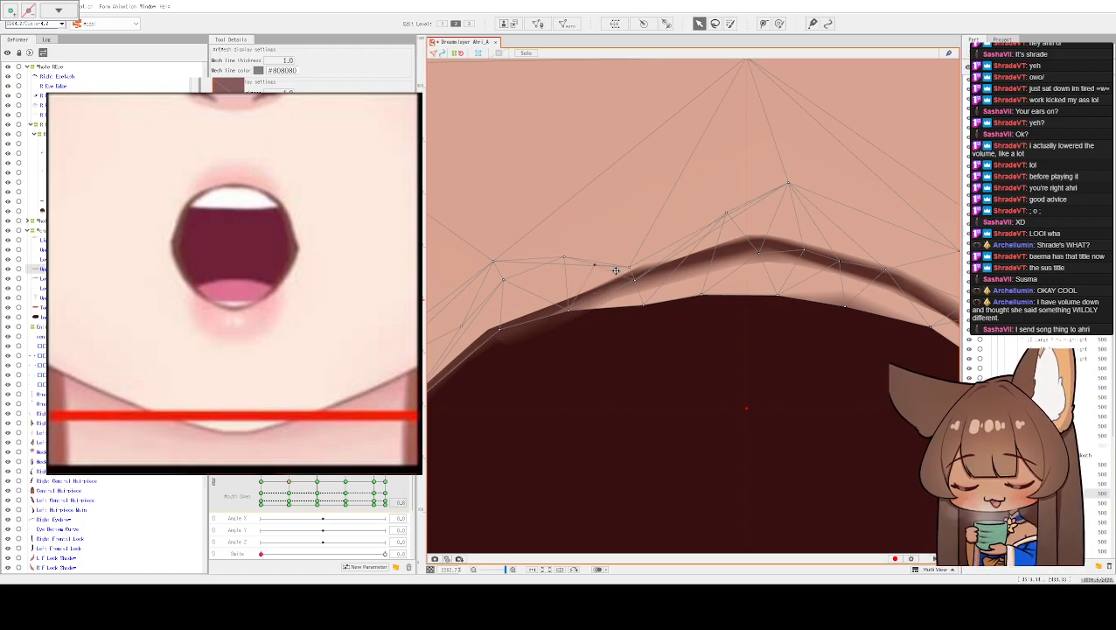
left_click_drag(633, 271, 622, 206)
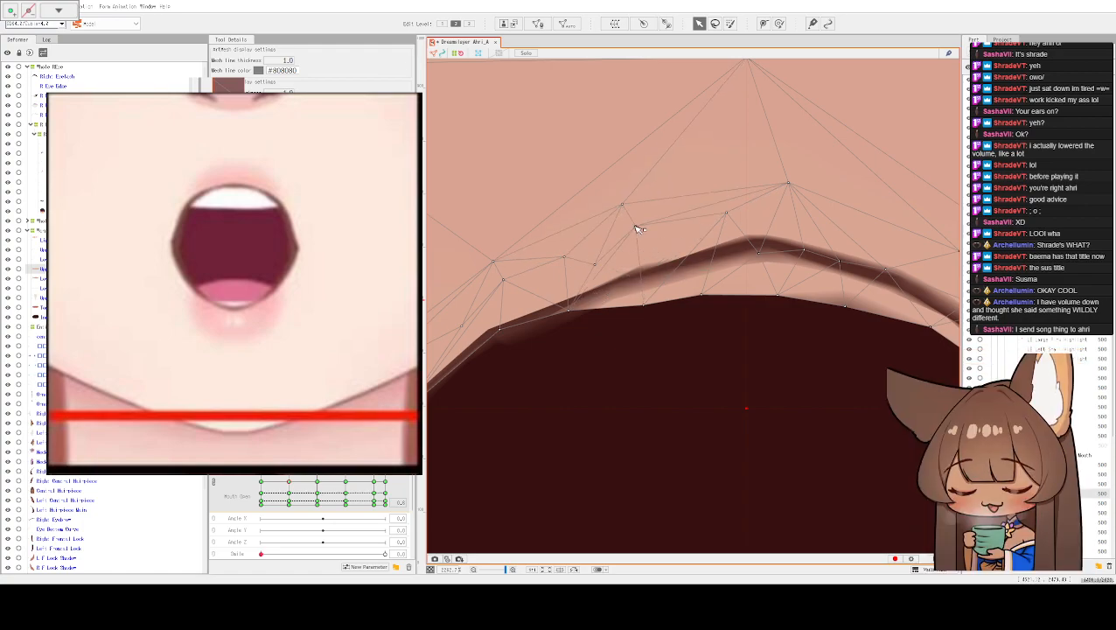
left_click_drag(641, 307, 640, 286)
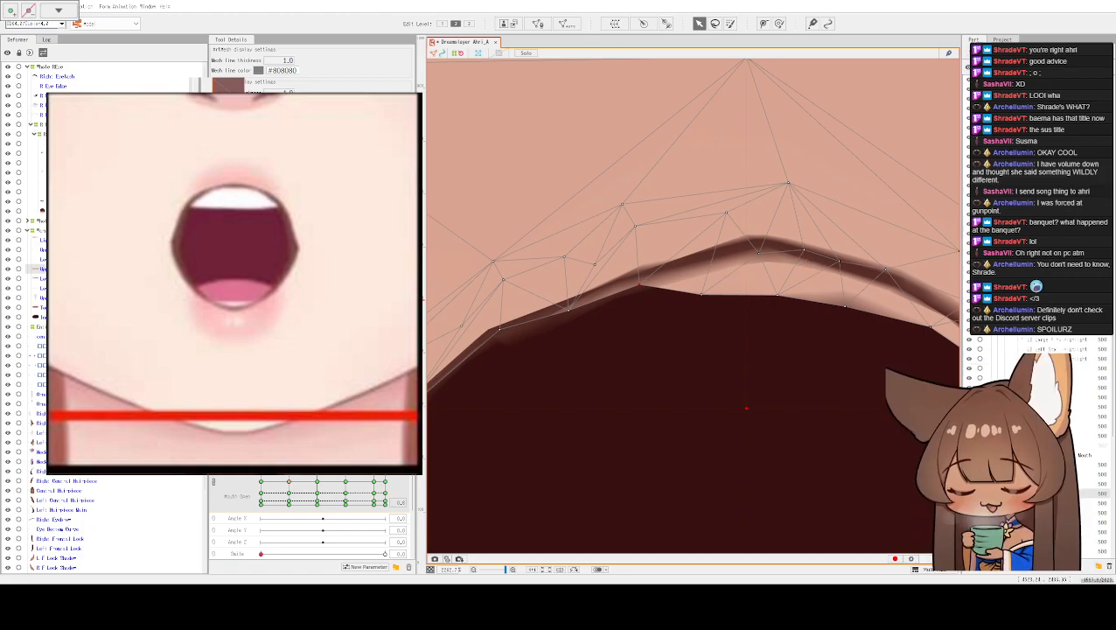
- Move the upper lip skin's vertices at the peak and just right of it up onto the upper lip line
left_click_drag(707, 292, 757, 216)
left_click_drag(777, 296, 811, 217)
left_click_drag(846, 259, 901, 244)
left_click_drag(855, 313, 697, 310)
left_click(735, 299)
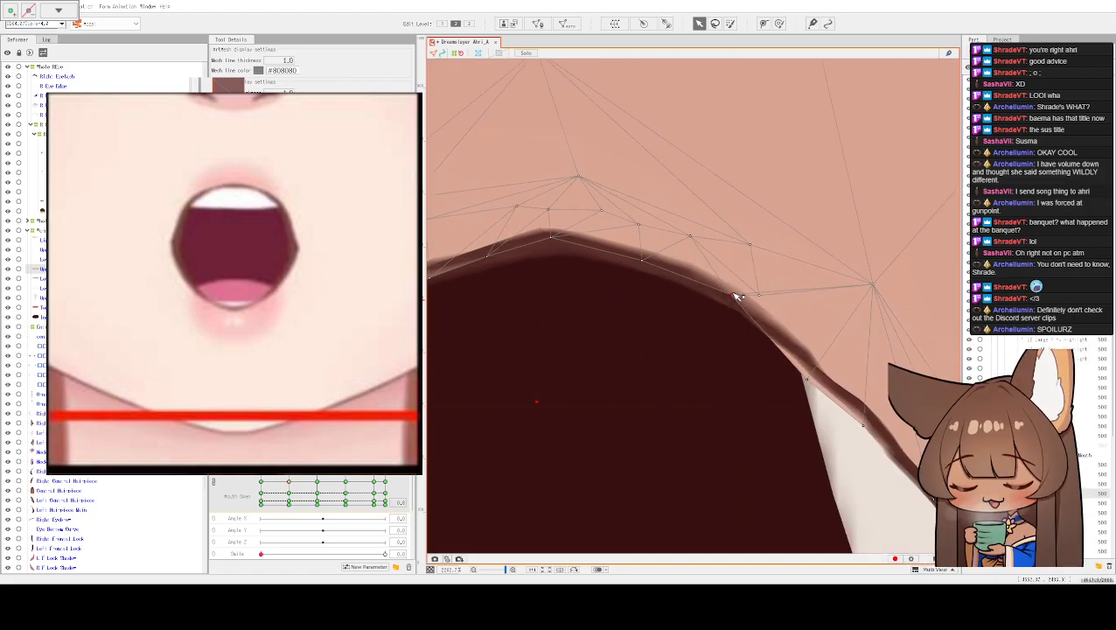
- Move the upper lip skin's right-hand edge vertices inward so the edge follows the upper lip line down towards the mouth corner
left_click_drag(811, 366, 791, 362)
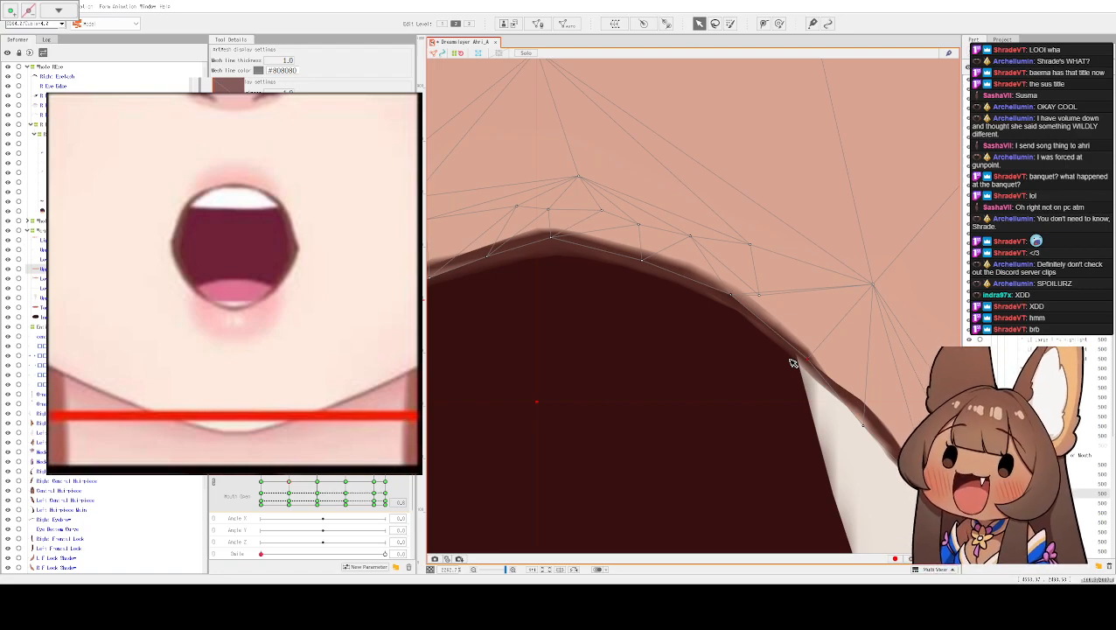
scroll(799, 442, "up", 3)
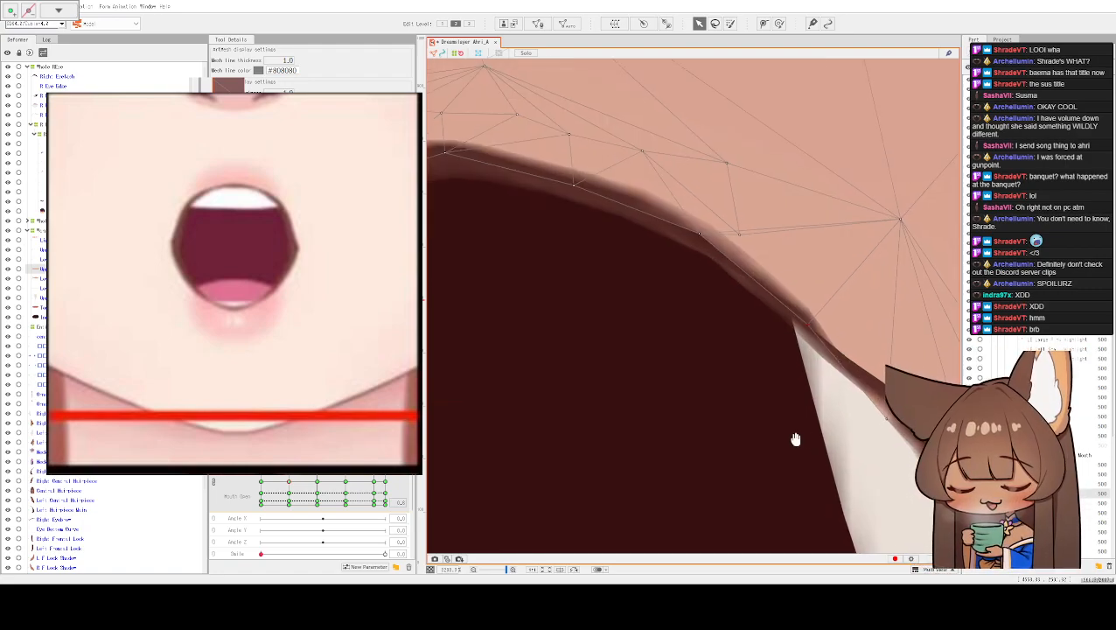
left_click_drag(797, 439, 652, 341)
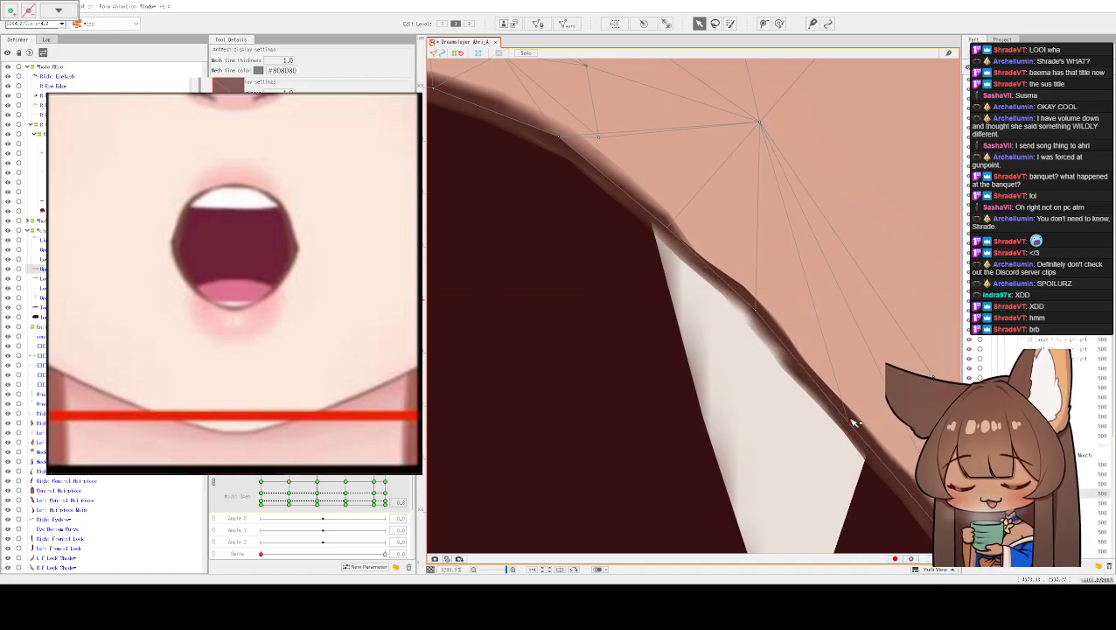
left_click_drag(796, 517, 571, 236)
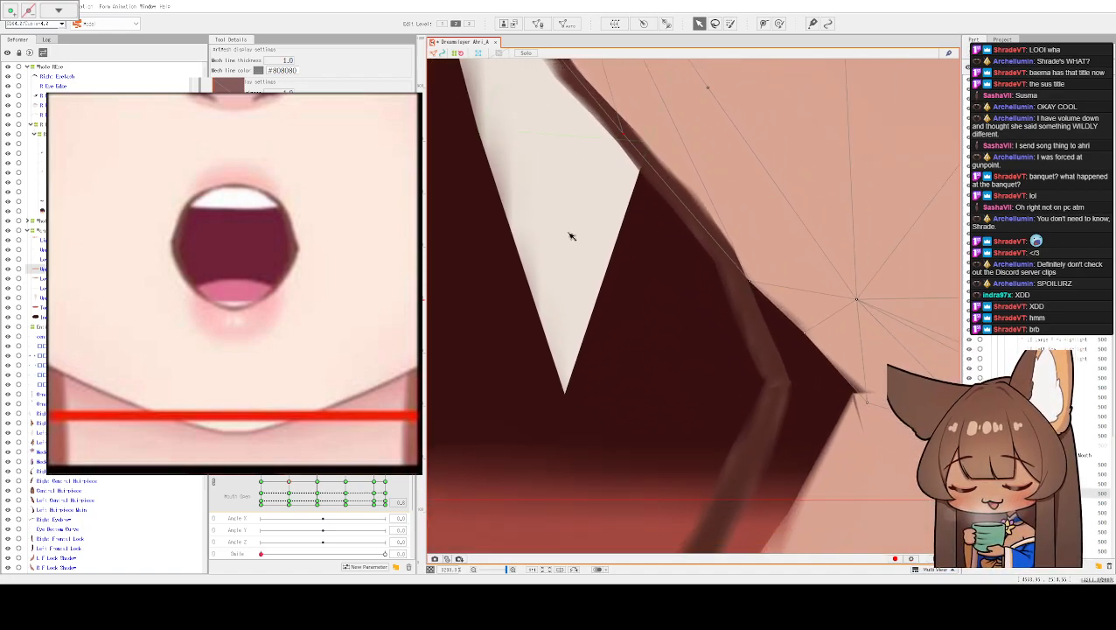
left_click(750, 285)
left_click(750, 285)
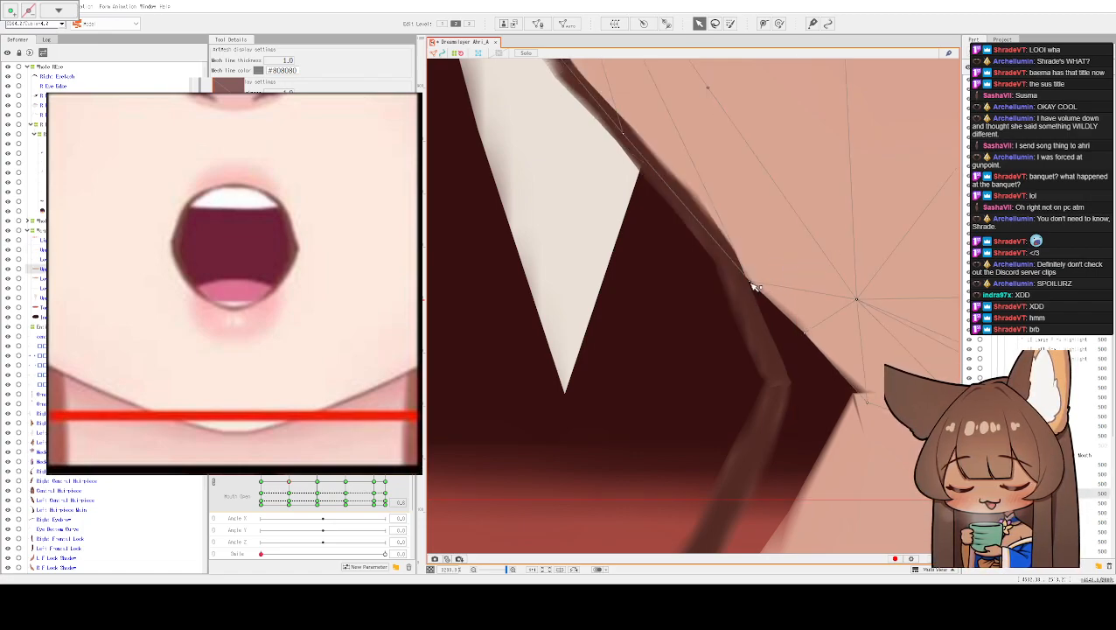
- Pull the upper lip skin's right corner vertices inward onto the mouth's right corner
left_click_drag(809, 336, 773, 367)
mouse_move(868, 400)
left_mouse_down()
mouse_move(864, 388)
mouse_move(856, 404)
left_mouse_up()
left_click_drag(775, 371, 777, 382)
- Move the lower lip skin's right corner and right-hand edge vertices onto the lower lip line
left_click(851, 473)
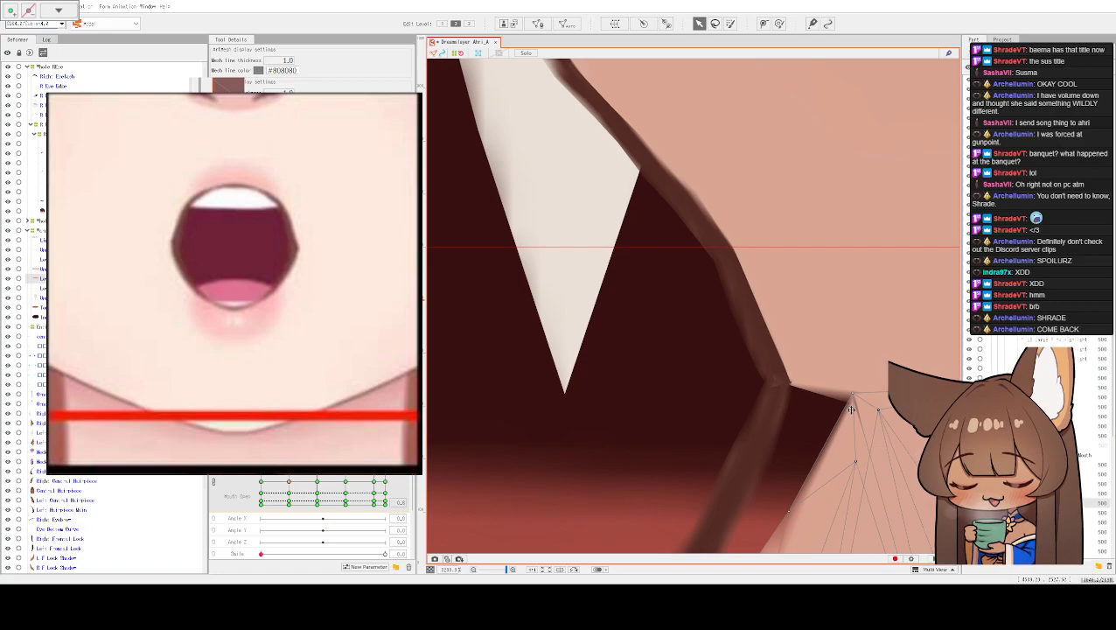
left_click_drag(860, 394, 781, 385)
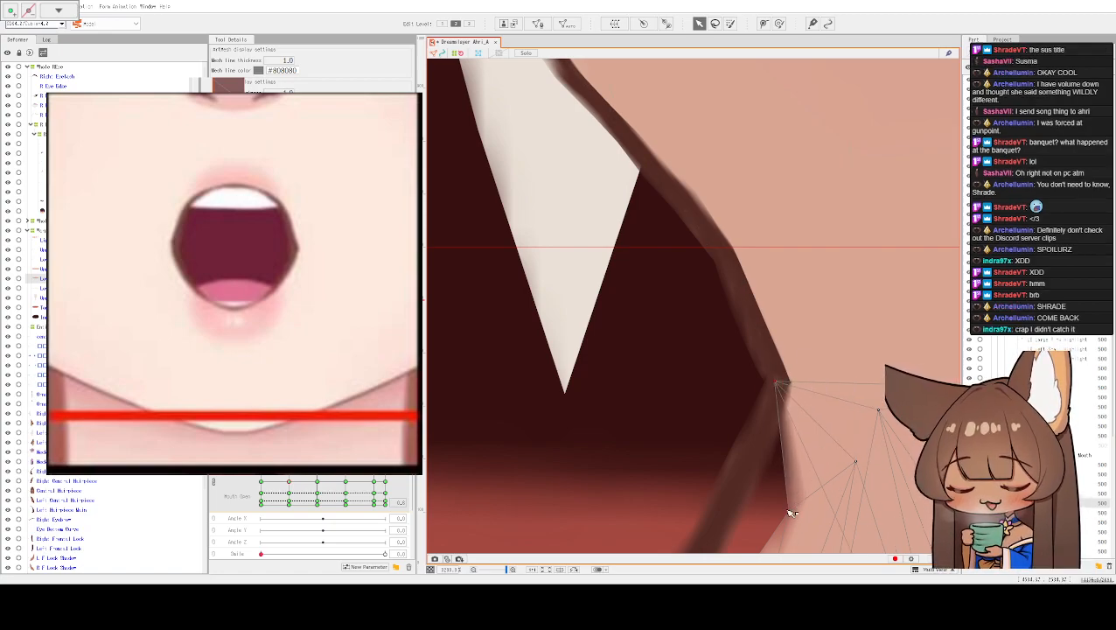
left_click_drag(654, 477, 689, 306)
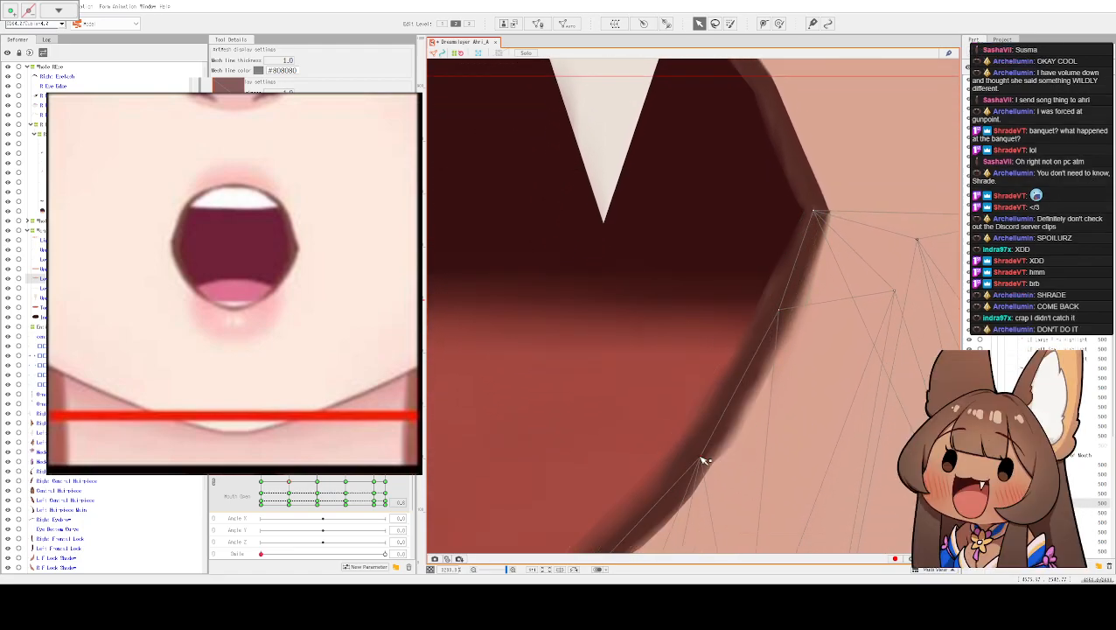
scroll(788, 302, "up", 3)
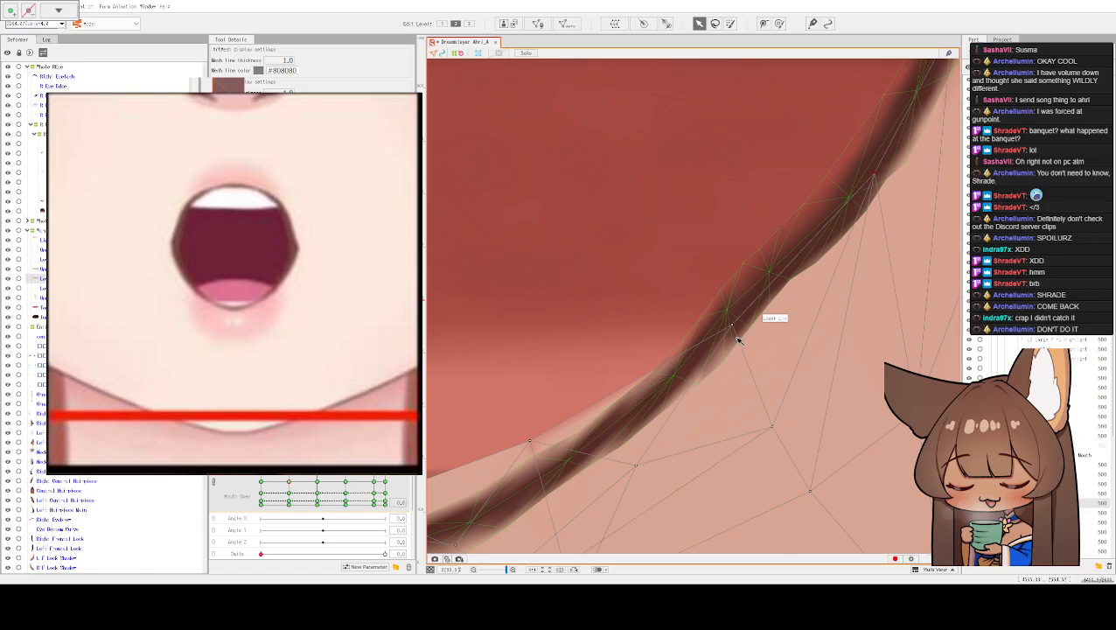
scroll(652, 389, "up", 2)
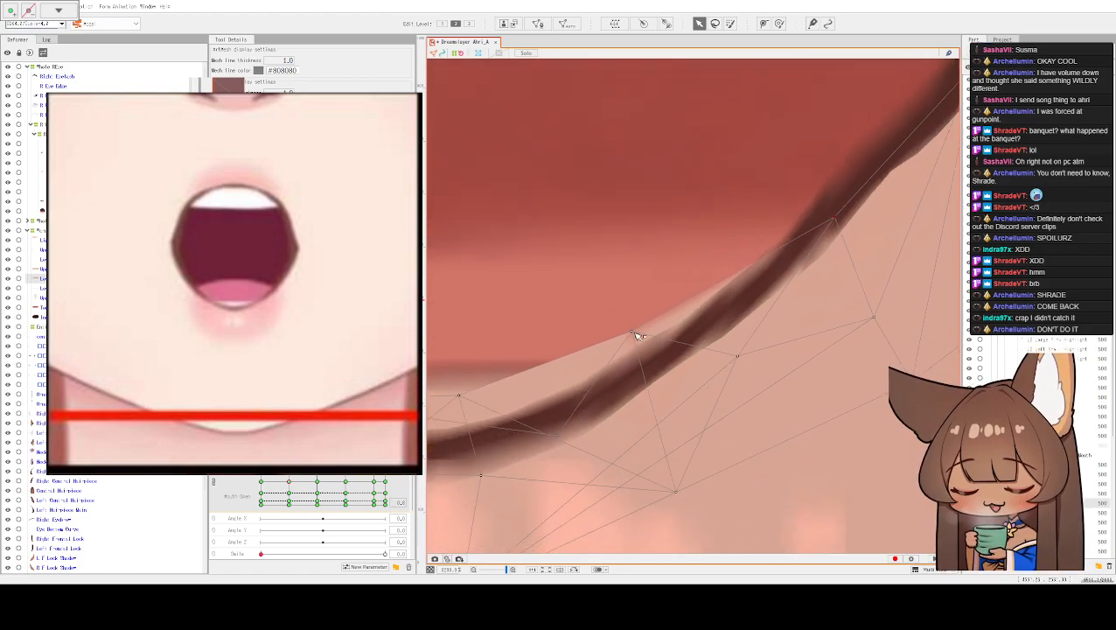
left_click_drag(642, 354, 655, 372)
- Lower the lower lip skin's bottom-centre edge vertices onto the lip line and shift the vertices beneath them further down
left_click_drag(553, 332, 839, 249)
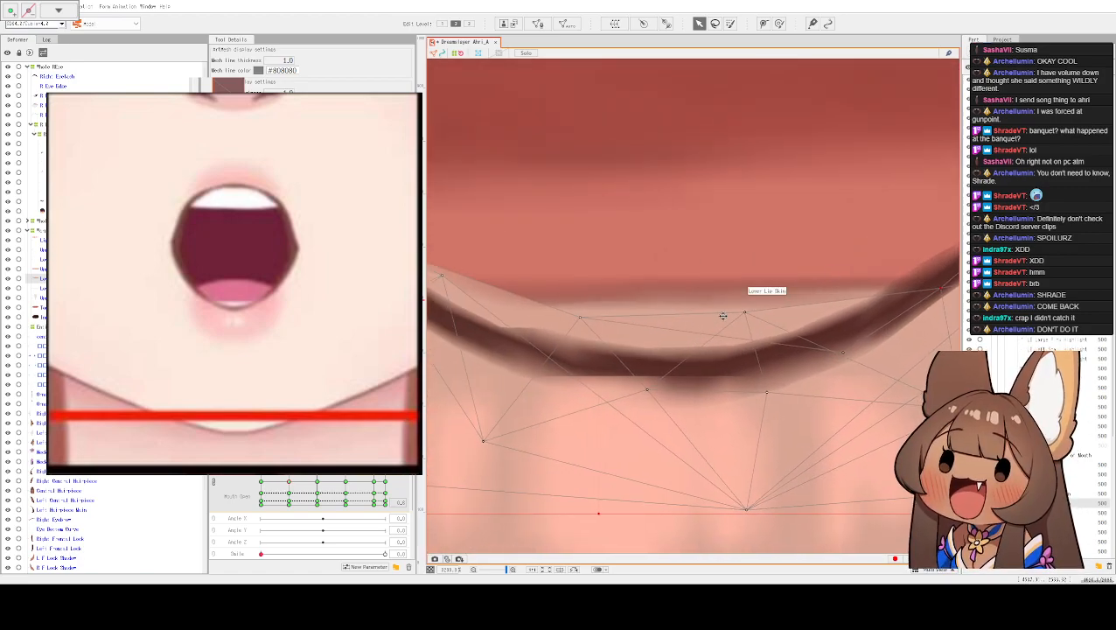
left_click_drag(837, 356, 750, 343)
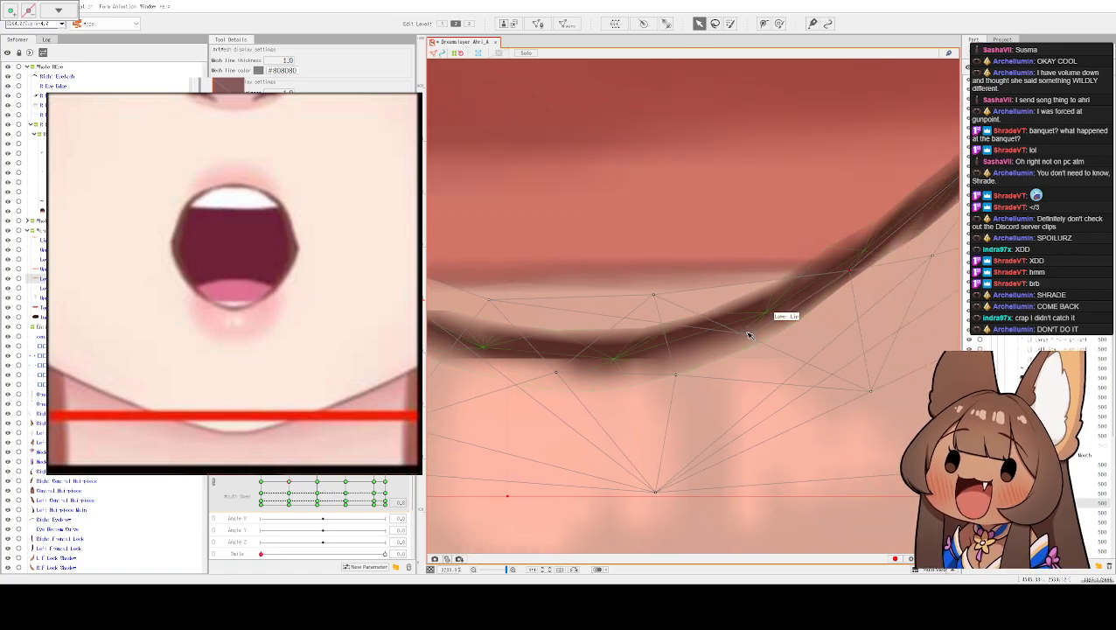
left_click(775, 382)
left_click_drag(680, 382, 675, 415)
left_click_drag(655, 299, 682, 361)
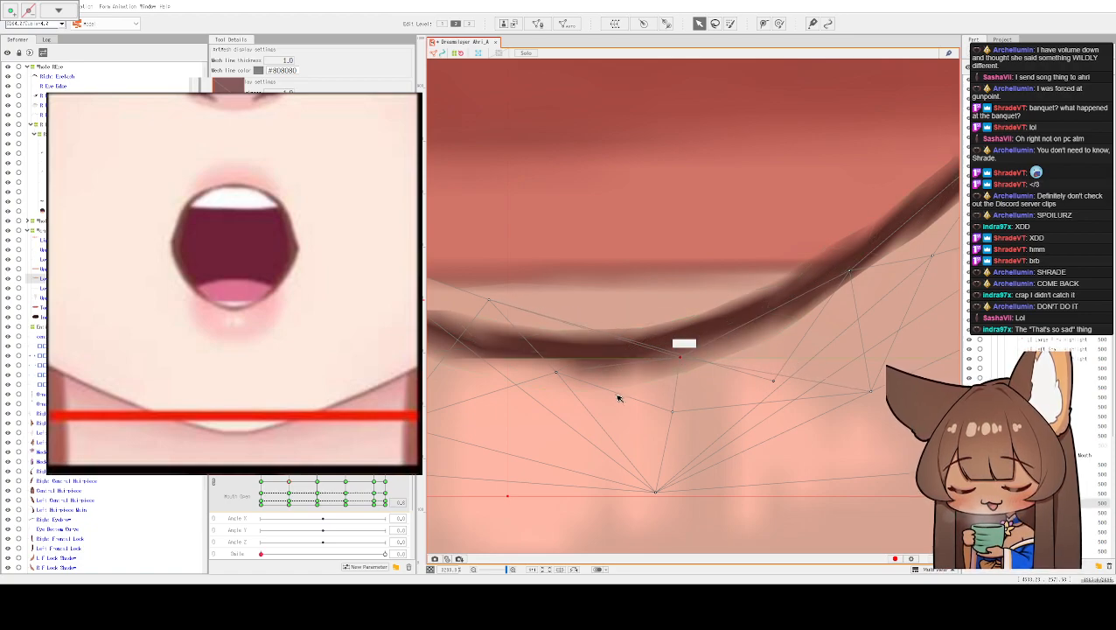
left_click_drag(673, 408, 676, 434)
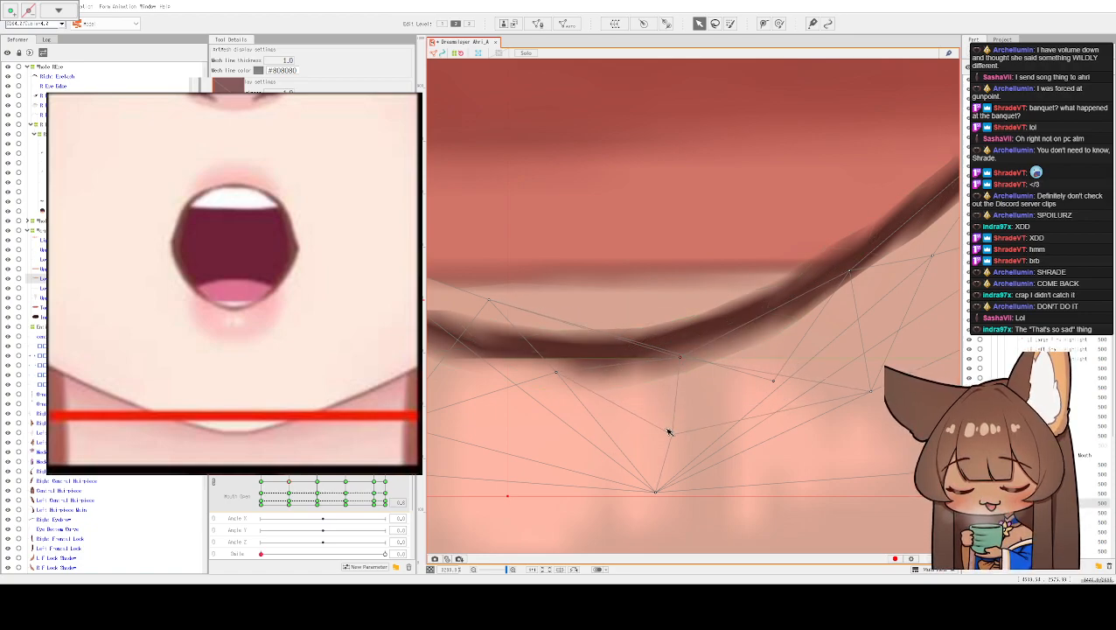
left_click_drag(561, 375, 558, 423)
left_click_drag(497, 304, 503, 353)
- Fit the lower lip skin's vertices left of the bottom centre to the lip line, moving the inner ones outward
left_click_drag(502, 223, 772, 295)
left_click_drag(617, 334, 609, 365)
left_click_drag(638, 262, 725, 259)
left_click_drag(791, 306, 645, 339)
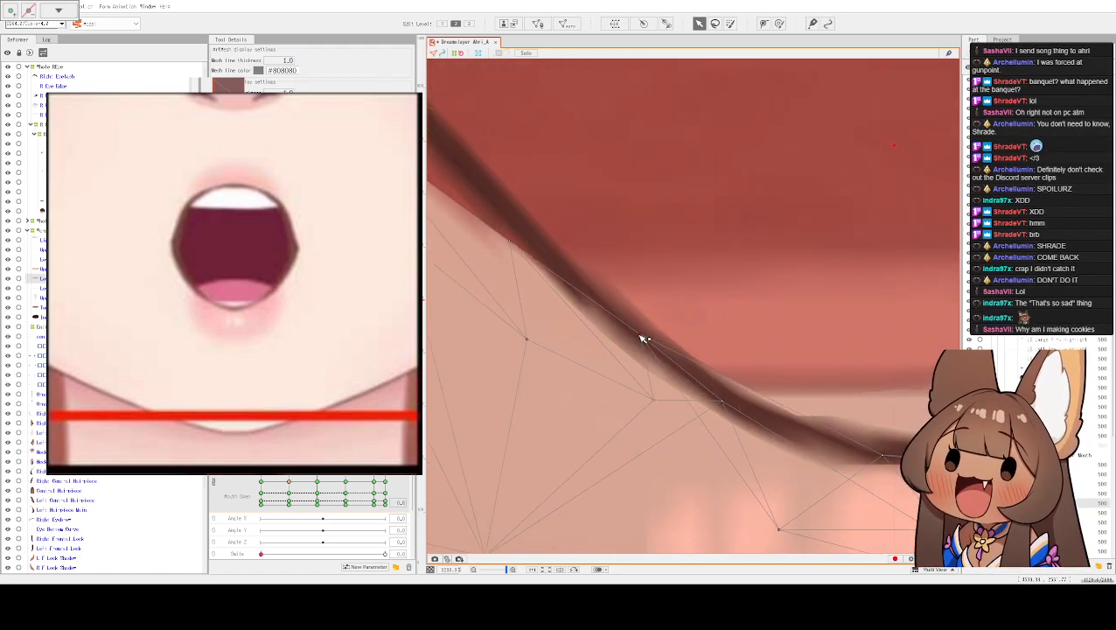
left_click_drag(724, 404, 714, 429)
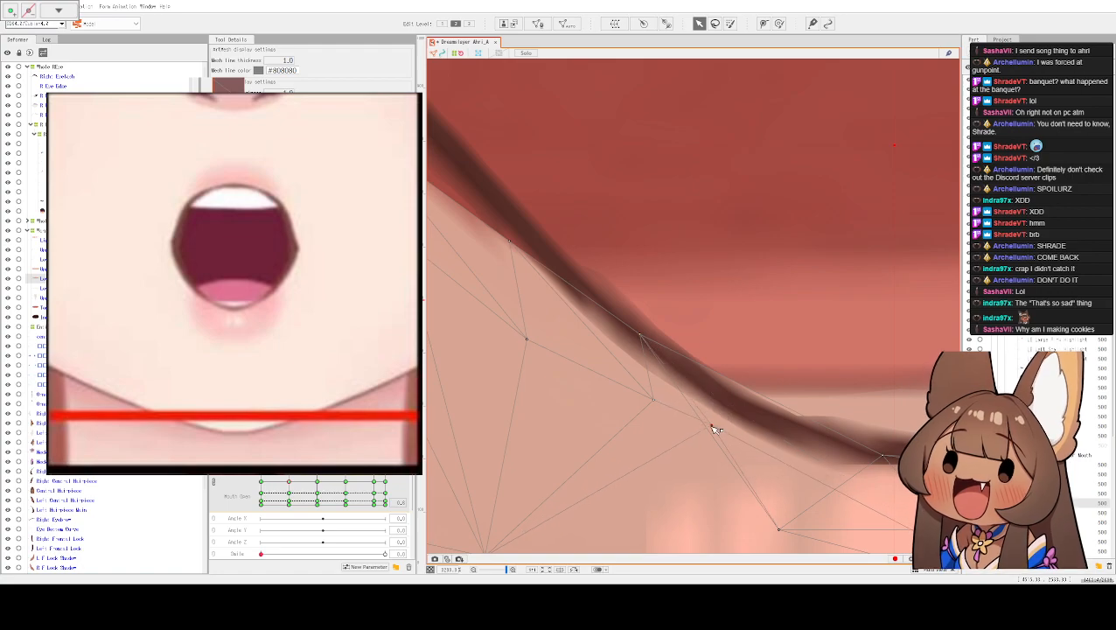
left_click_drag(843, 376, 719, 416)
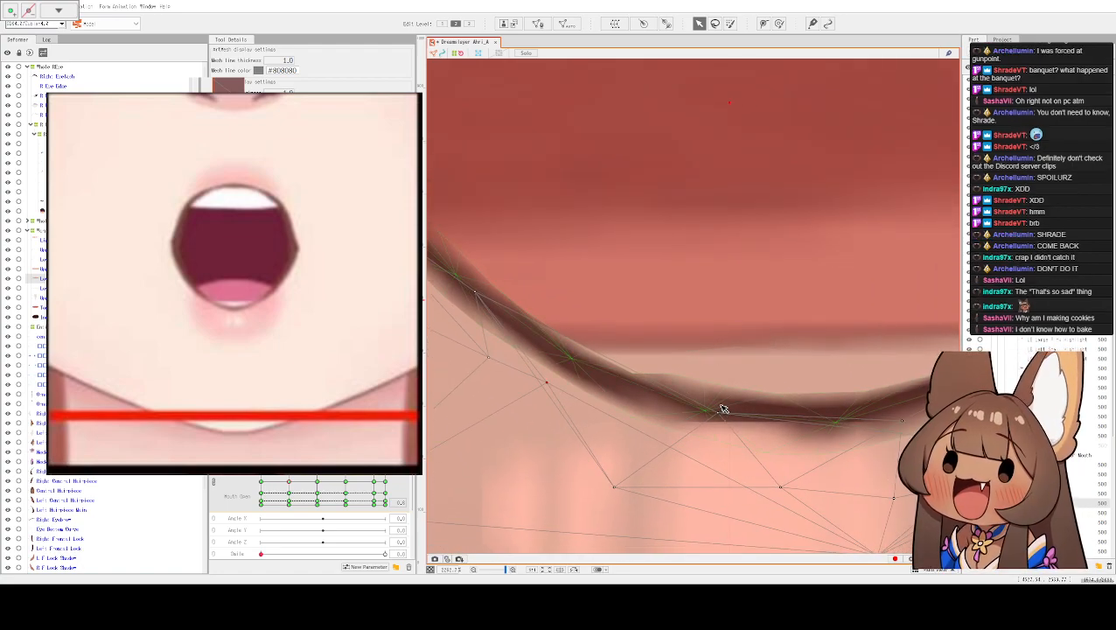
left_click_drag(723, 416, 666, 412)
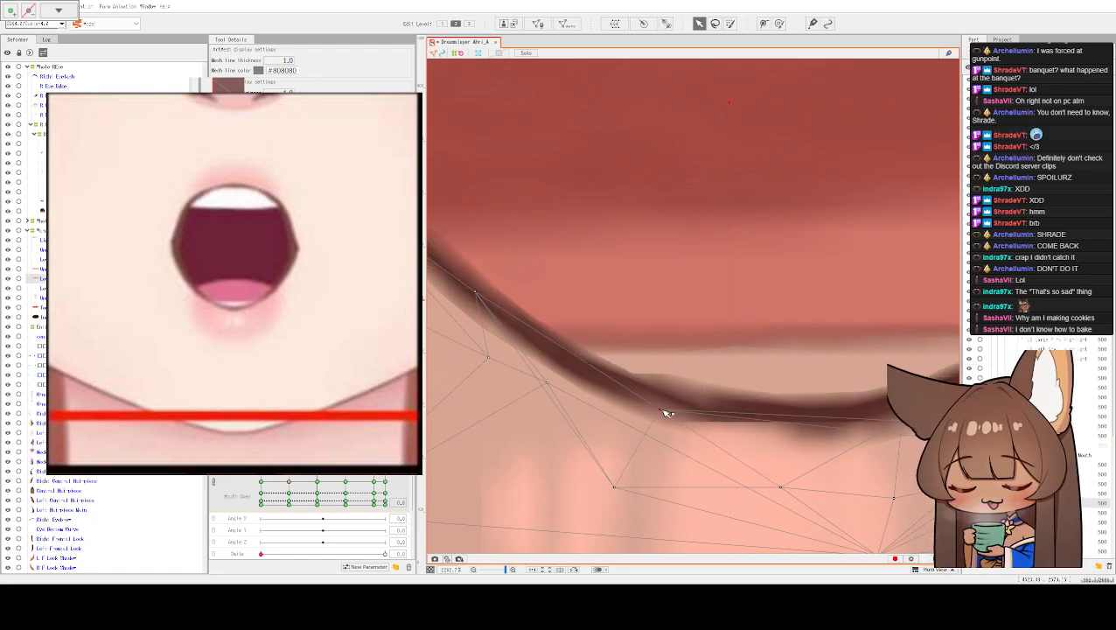
- Move the lower lip skin's left-hand edge and left corner vertices inward onto the lower lip line
left_click_drag(690, 329, 847, 473)
left_click_drag(668, 406, 764, 456)
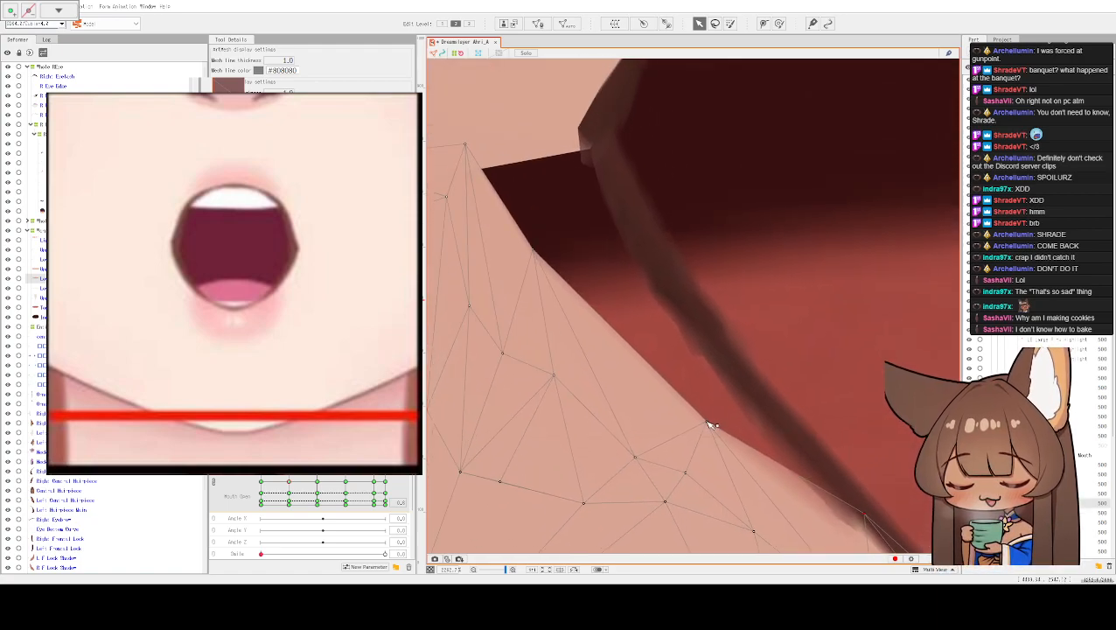
left_click_drag(764, 403, 568, 306)
left_click_drag(690, 482, 680, 487)
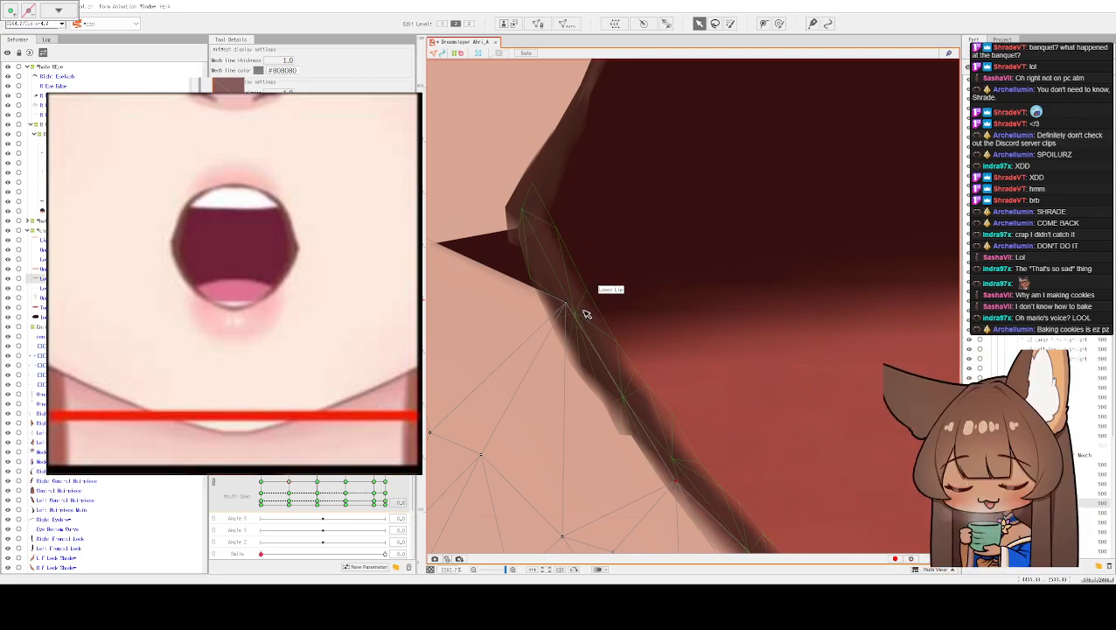
left_click_drag(566, 300, 710, 336)
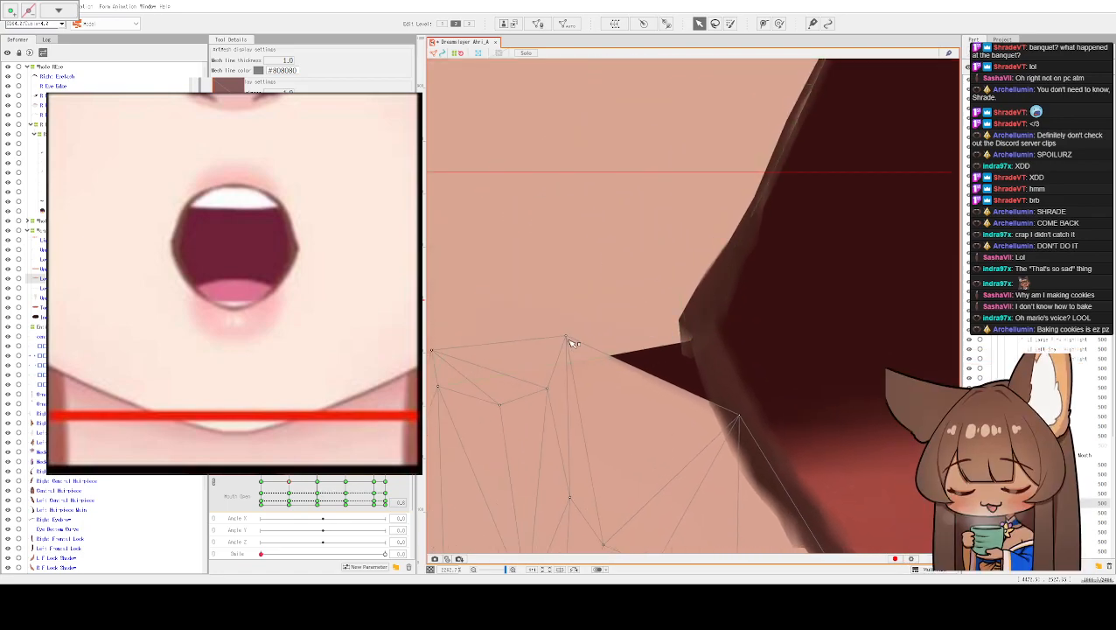
left_click_drag(607, 334, 711, 315)
left_click_drag(643, 241, 561, 269)
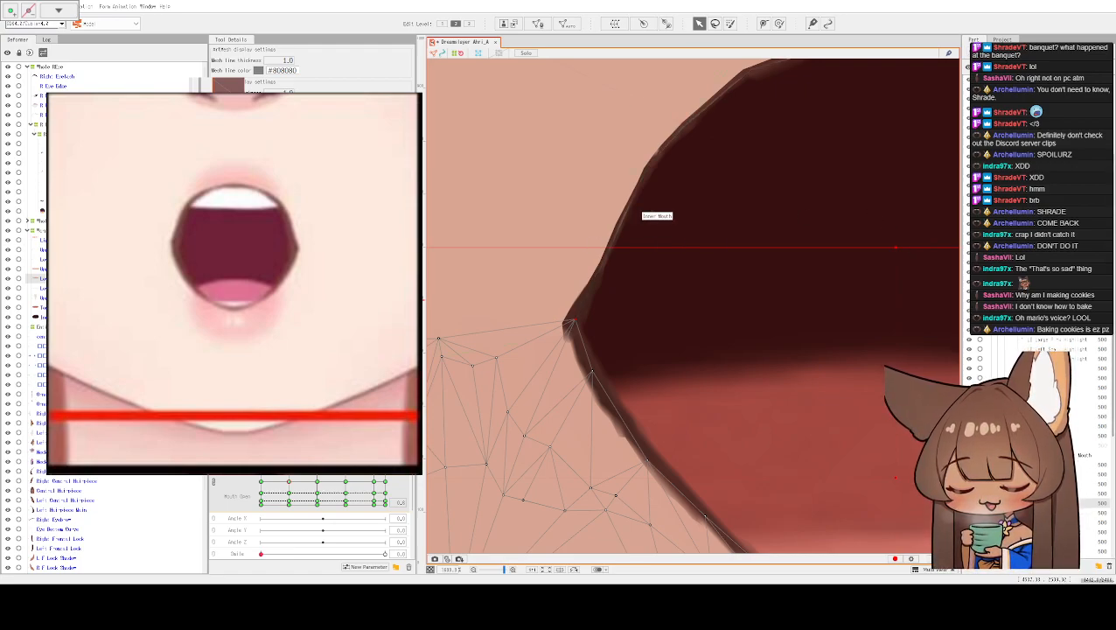
- Raise the upper lip skin's edge vertices left of the peak slightly to refine its fit along the lip line
scroll(603, 215, "up", 3)
scroll(602, 214, "right", 4)
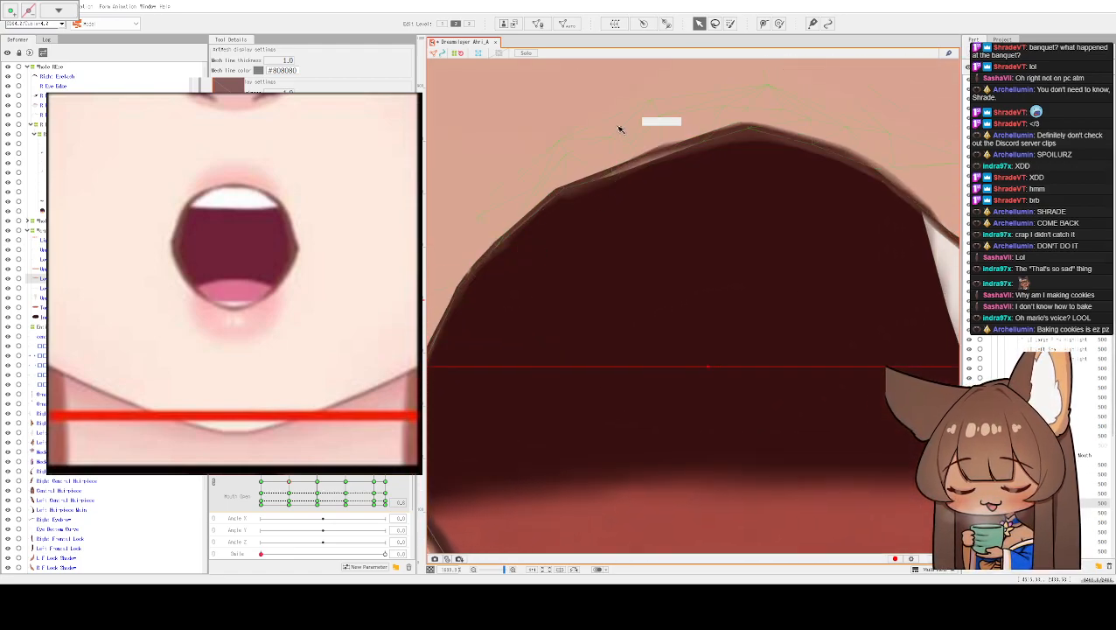
scroll(635, 167, "up", 2)
scroll(617, 207, "up", 2)
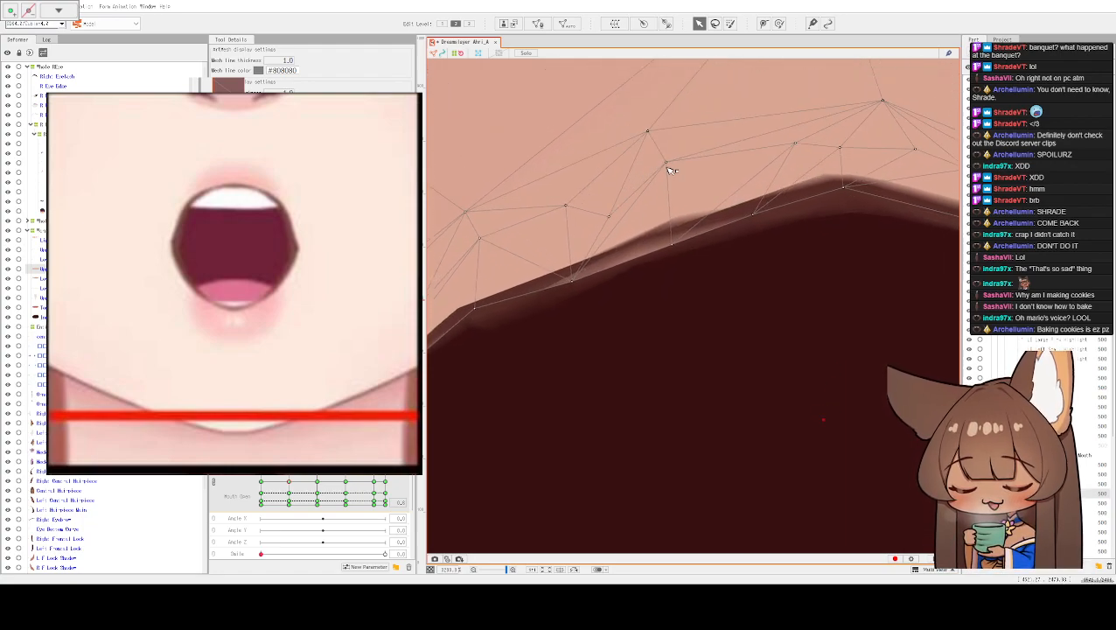
left_click(664, 166)
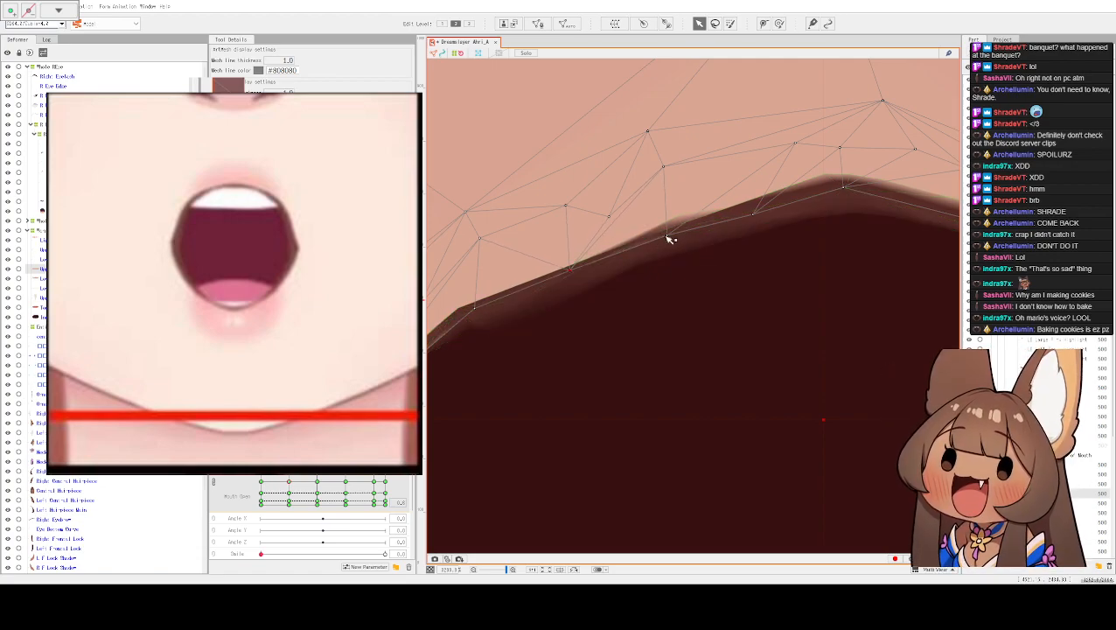
- Refine the upper lip skin's right-hand edge and right corner vertices along the upper lip line
scroll(762, 187, "up", 6)
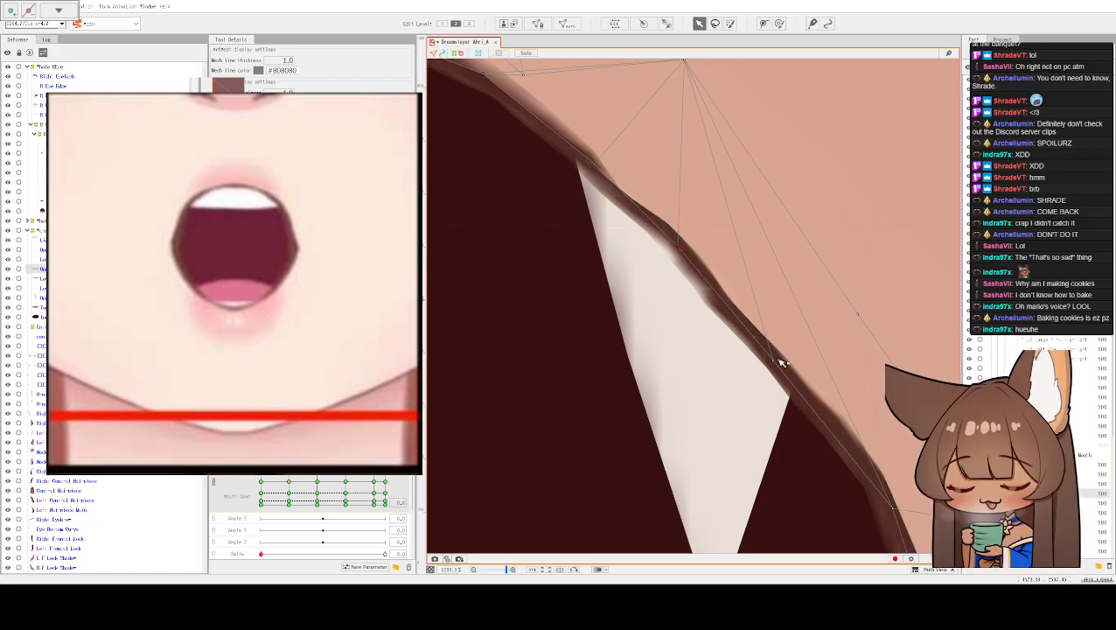
left_click_drag(833, 375, 736, 203)
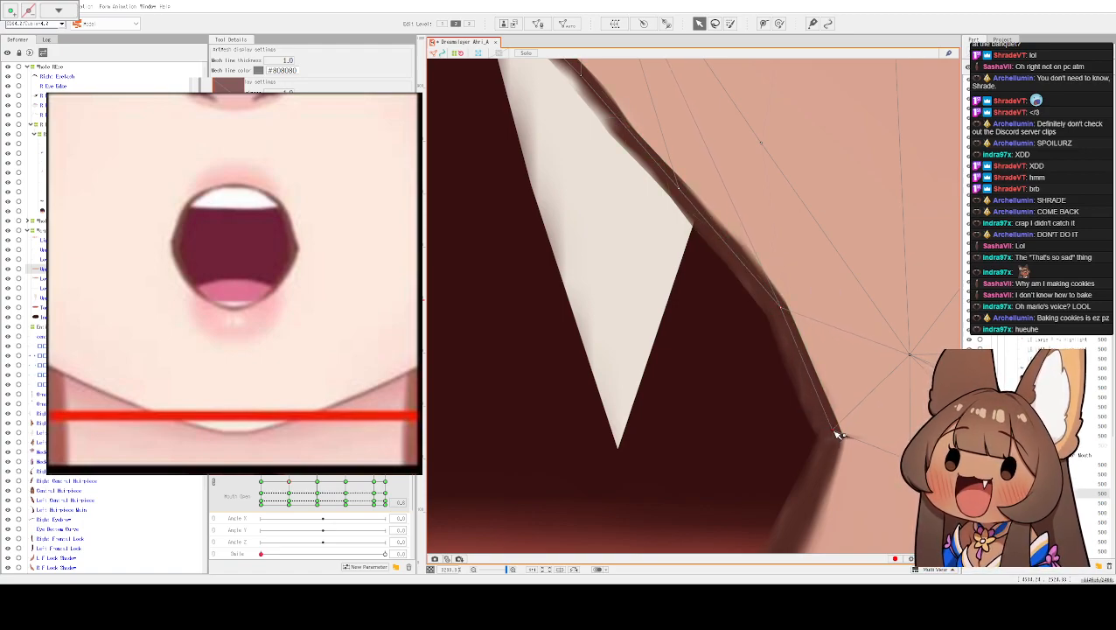
left_click_drag(838, 433, 837, 439)
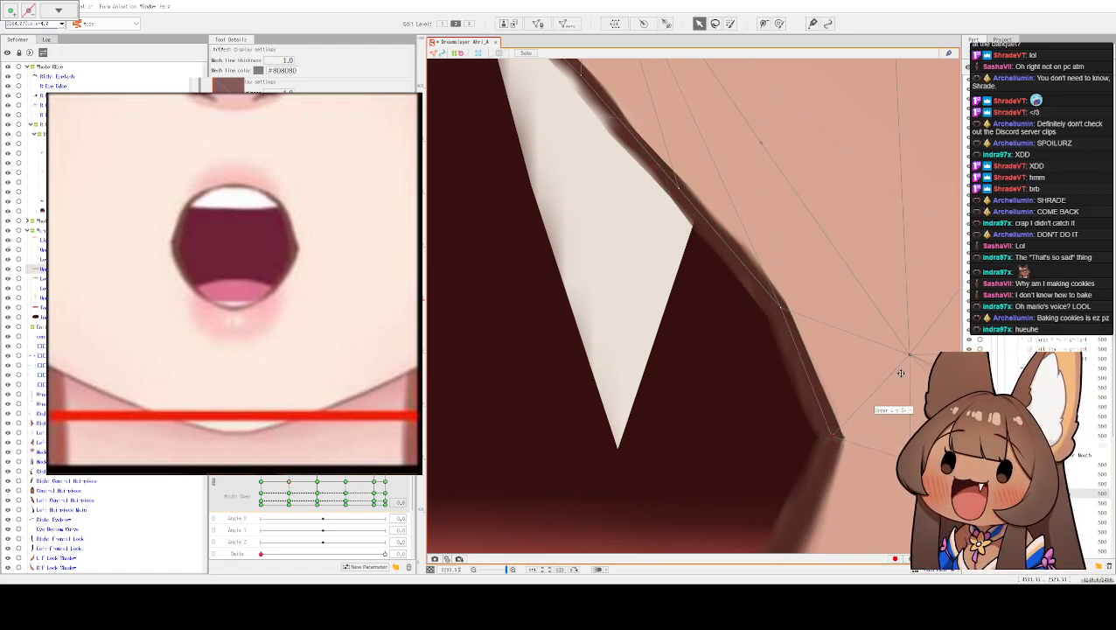
left_click_drag(900, 373, 840, 295)
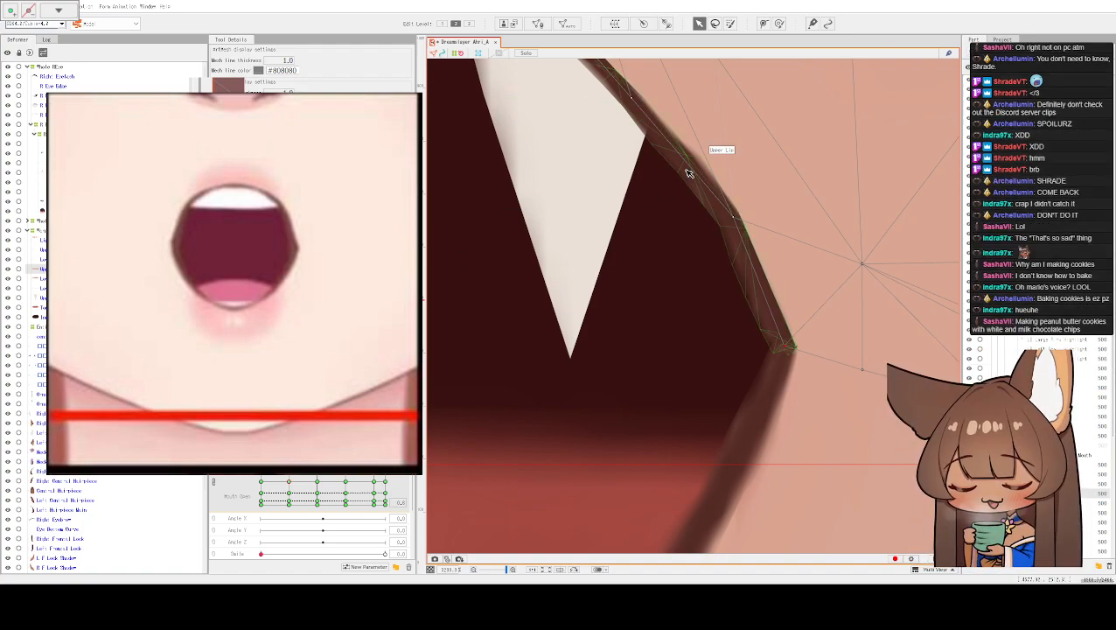
- Examine the fitted lip skin around the whole mouth and on the full face at the current mouth keyform
left_click_drag(690, 173, 715, 126)
scroll(715, 126, "down", 5)
scroll(720, 259, "up", 4)
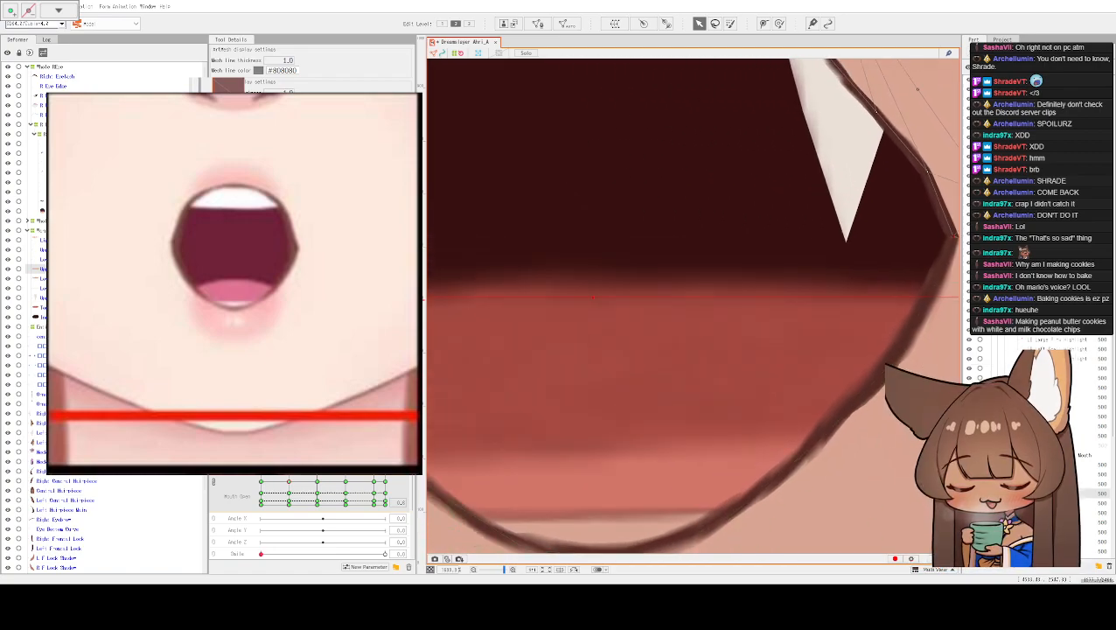
scroll(679, 318, "down", 5)
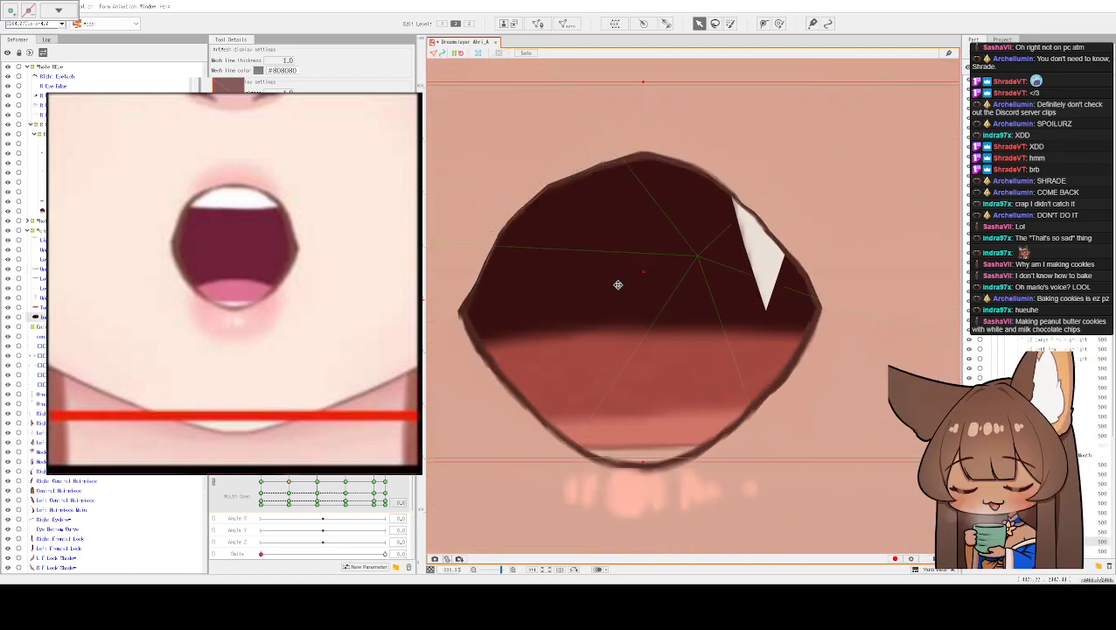
scroll(622, 292, "down", 5)
scroll(621, 178, "down", 4)
scroll(652, 308, "up", 3)
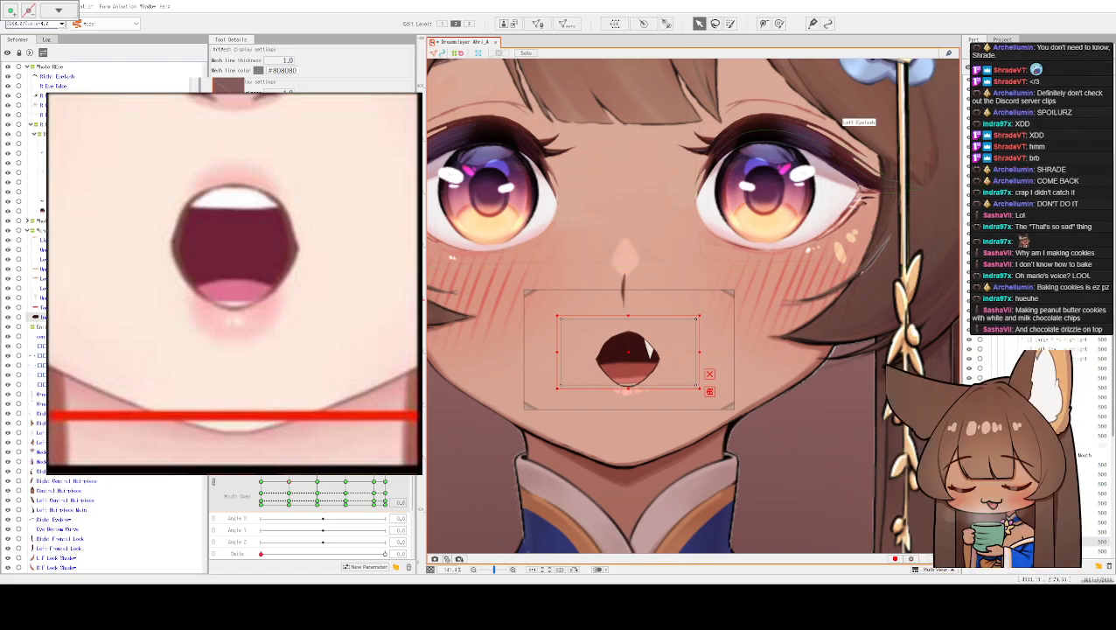
mouse_move(295, 484)
left_mouse_down()
mouse_move(293, 507)
mouse_move(293, 483)
left_mouse_up()
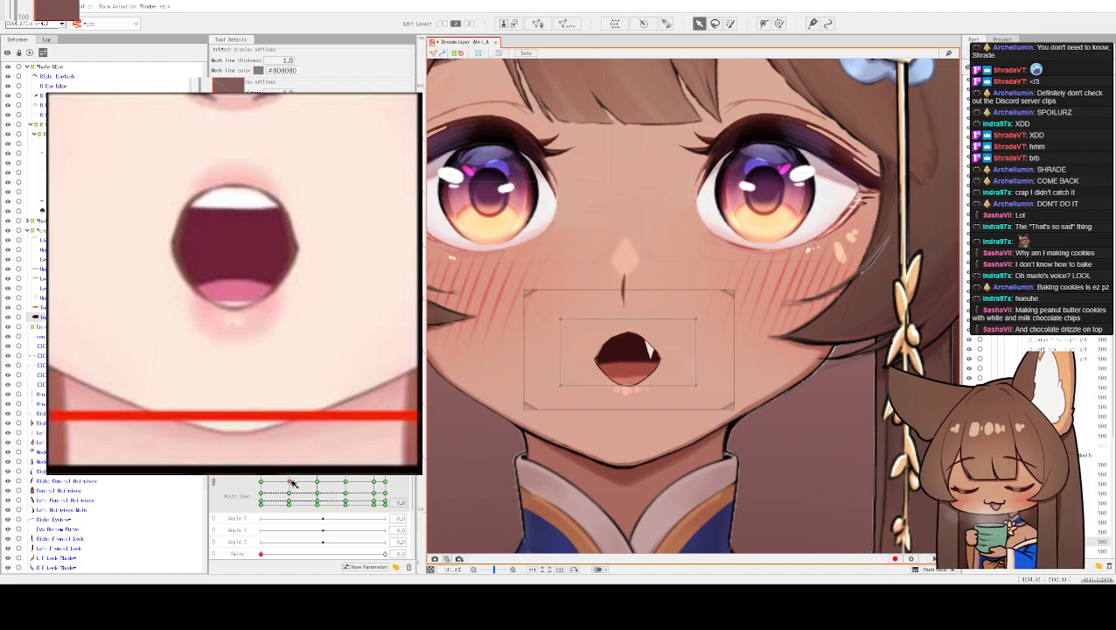
scroll(643, 311, "up", 2)
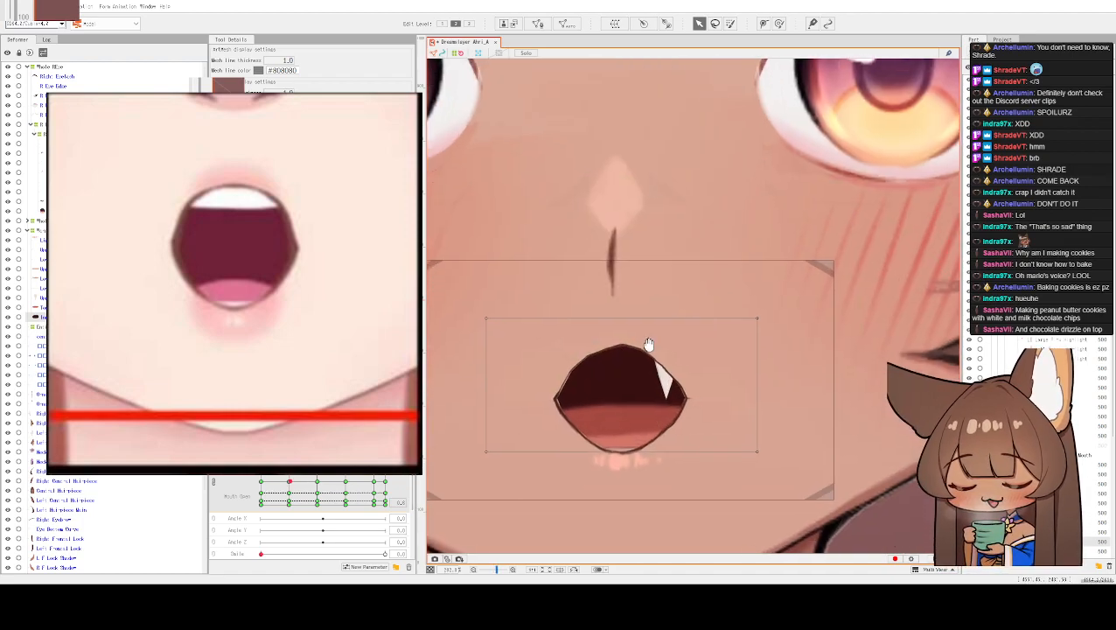
scroll(683, 220, "up", 2)
scroll(683, 219, "down", 2)
- Try to raise the head mesh's left-hand chin vertex to clear the stray marks along the jawline
mouse_move(289, 482)
left_mouse_down()
mouse_move(289, 500)
mouse_move(291, 483)
left_mouse_up()
left_click(658, 359)
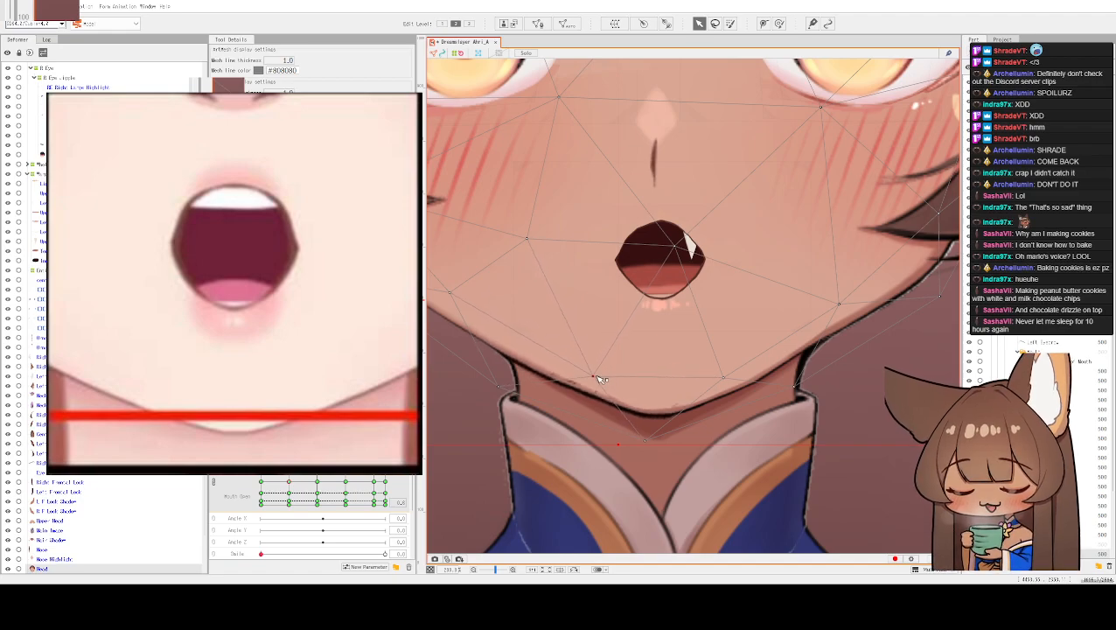
scroll(593, 385, "up", 5)
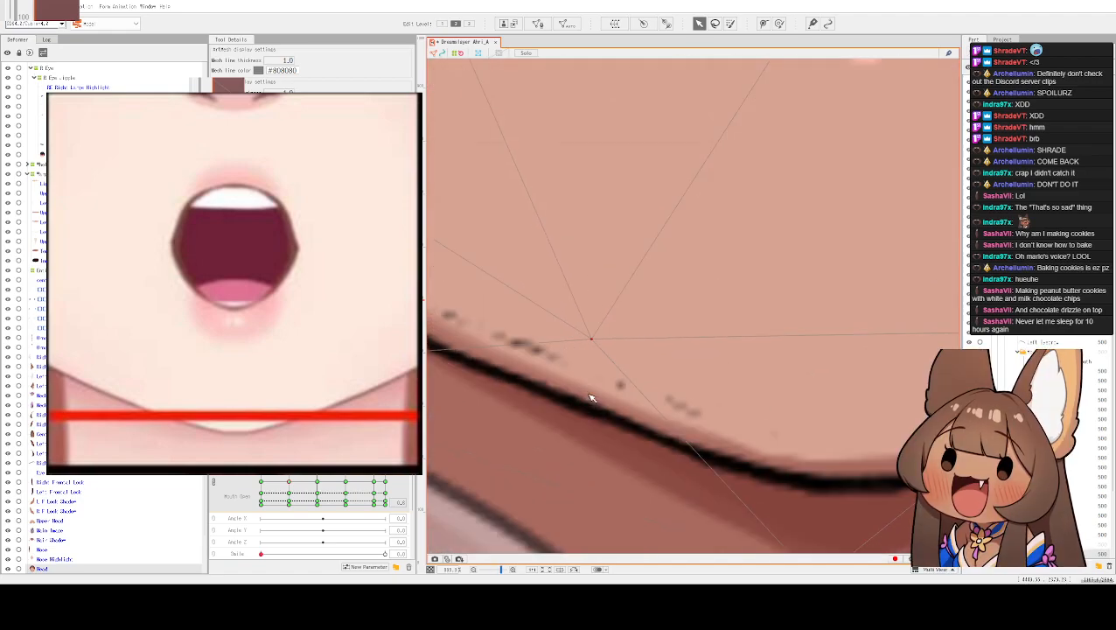
scroll(528, 343, "down", 3)
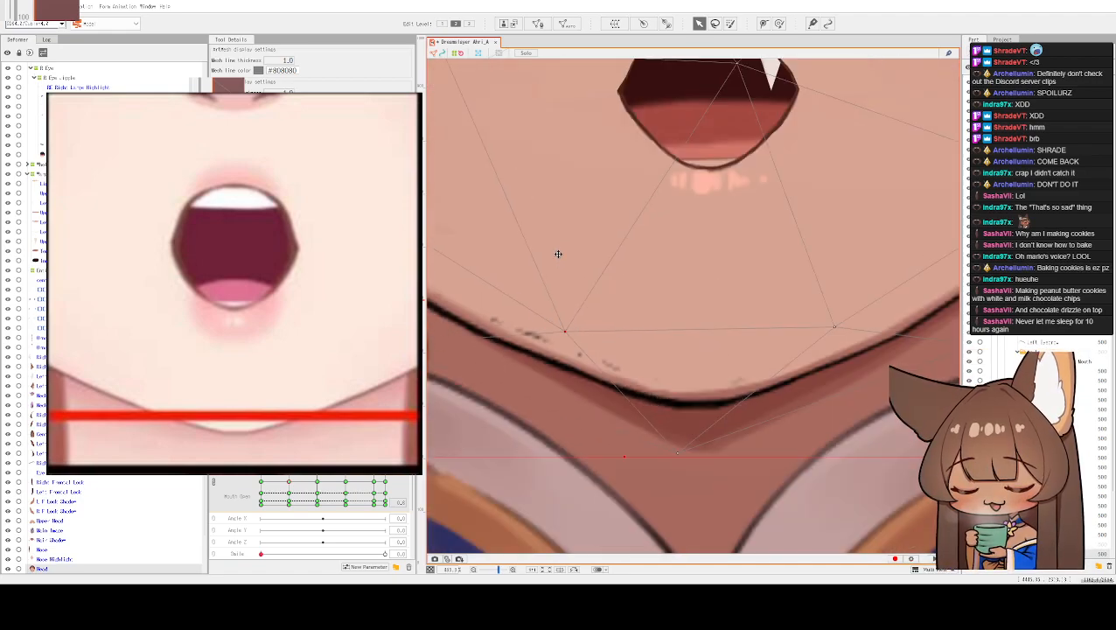
left_click_drag(606, 376, 615, 342)
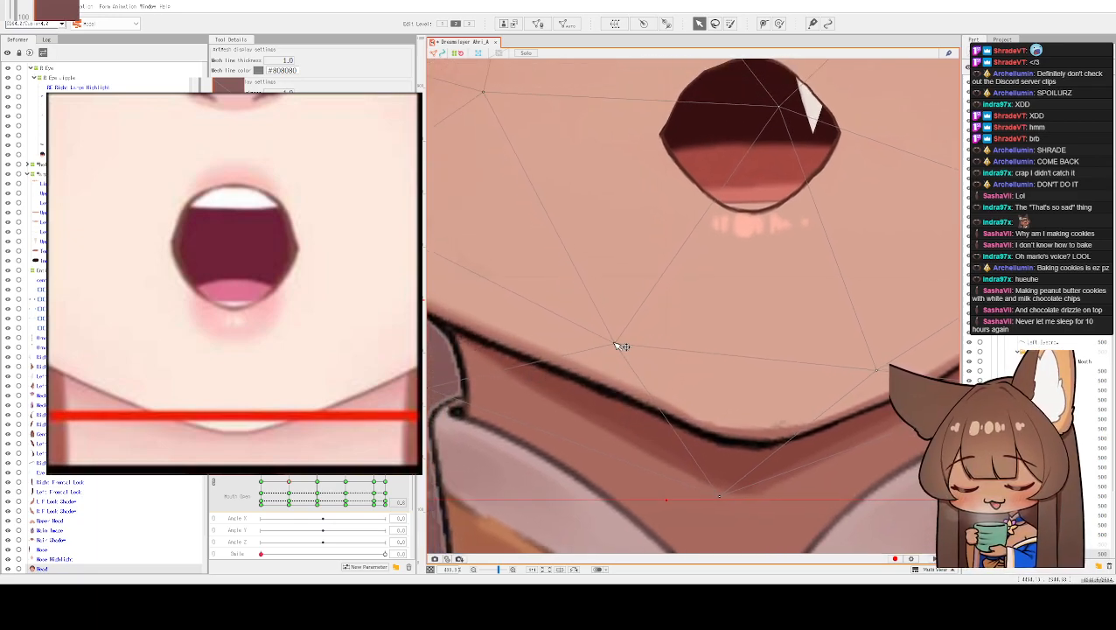
scroll(648, 315, "down", 3)
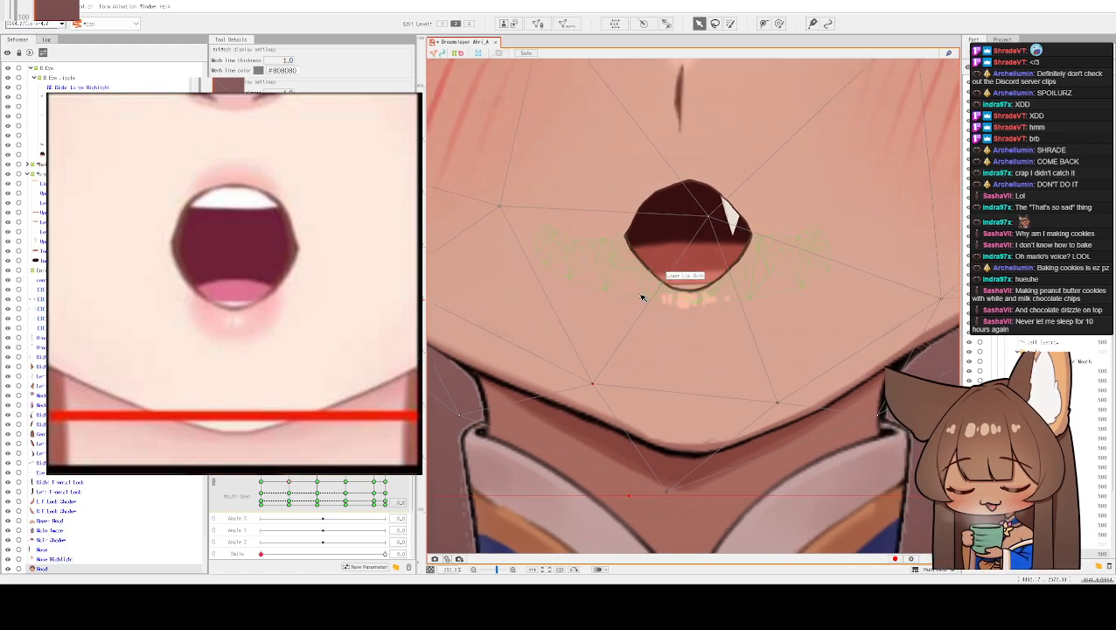
- Undo the recent chin vertex edits on the head mesh and restore one of them
key("ctrl+z")
key("ctrl+z")
key("ctrl+z")
key("ctrl+z")
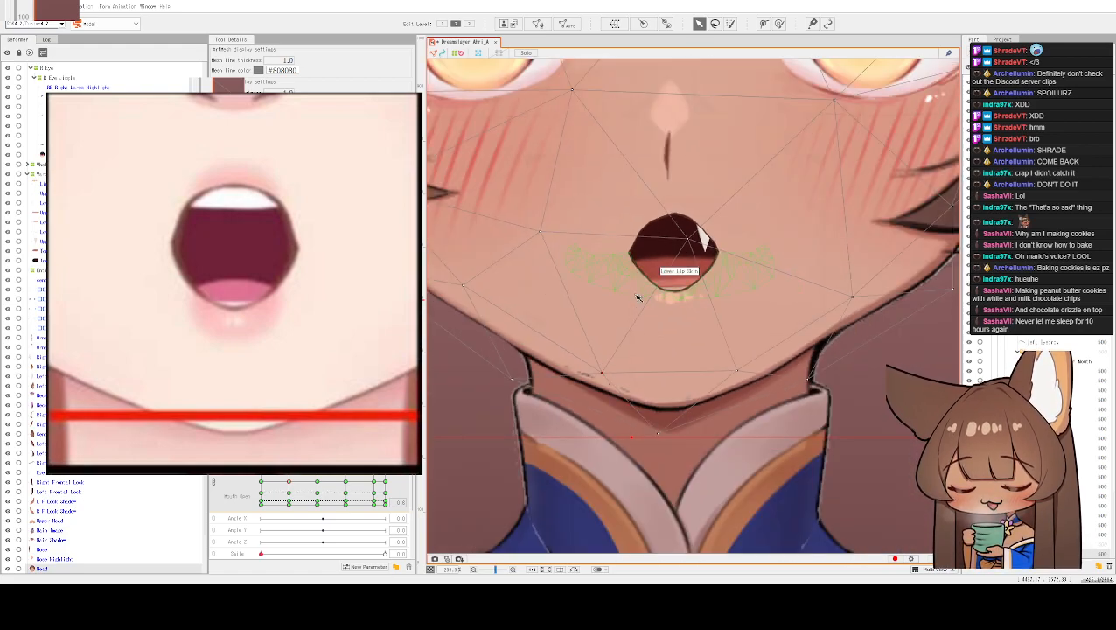
key("ctrl+y")
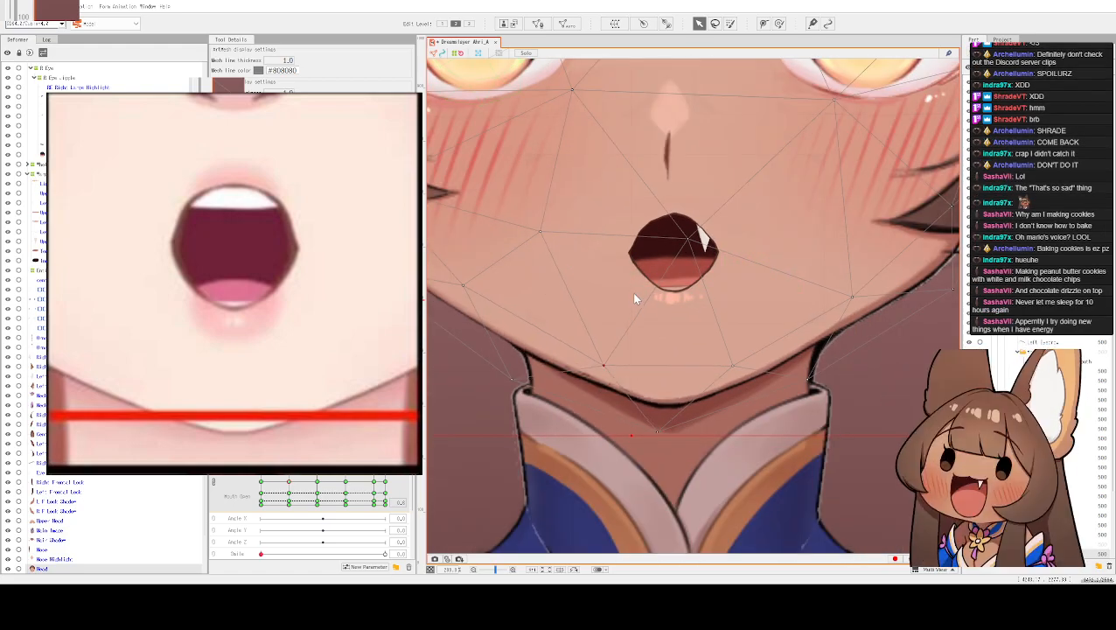
- Move the head mesh's left-hand chin vertex slightly down and outward toward the jawline
scroll(638, 299, "down", 3)
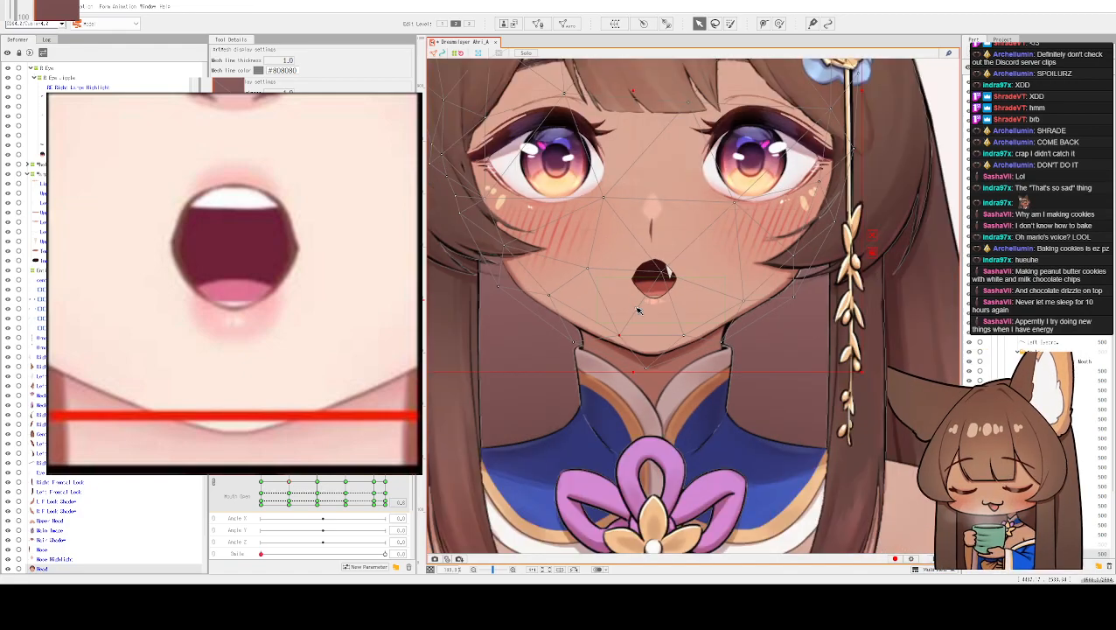
scroll(638, 310, "up", 5)
scroll(584, 437, "down", 2)
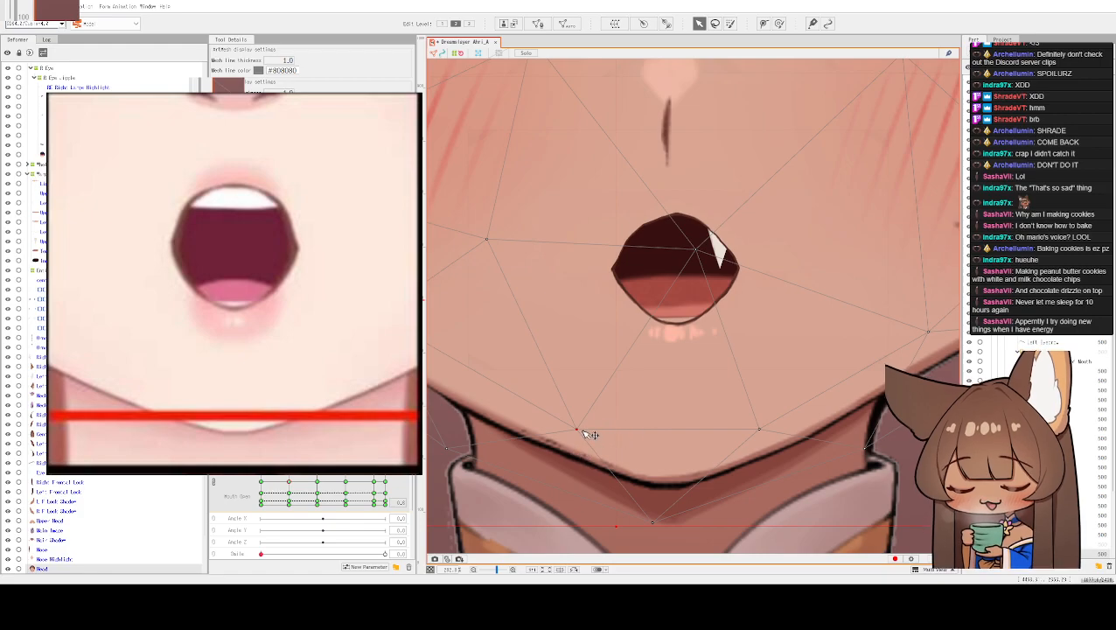
mouse_move(581, 431)
left_mouse_down()
mouse_move(544, 480)
mouse_move(585, 430)
mouse_move(568, 438)
left_mouse_up()
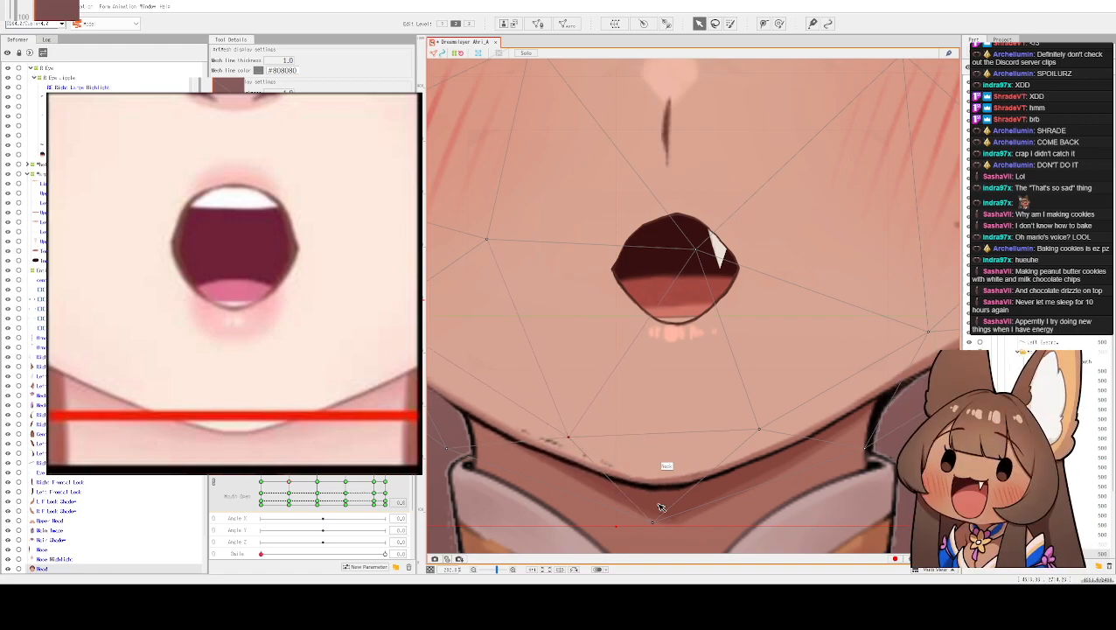
- Inspect the overlapping parts at the stray marks beside the chin by selecting each of them in turn
scroll(682, 463, "down", 2)
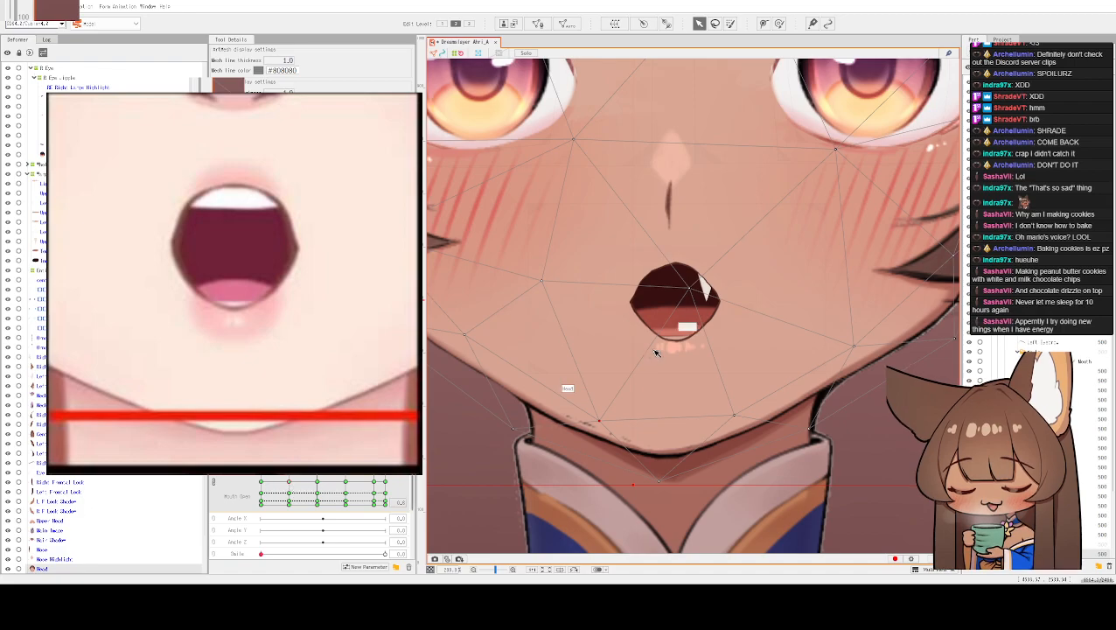
left_click(593, 421)
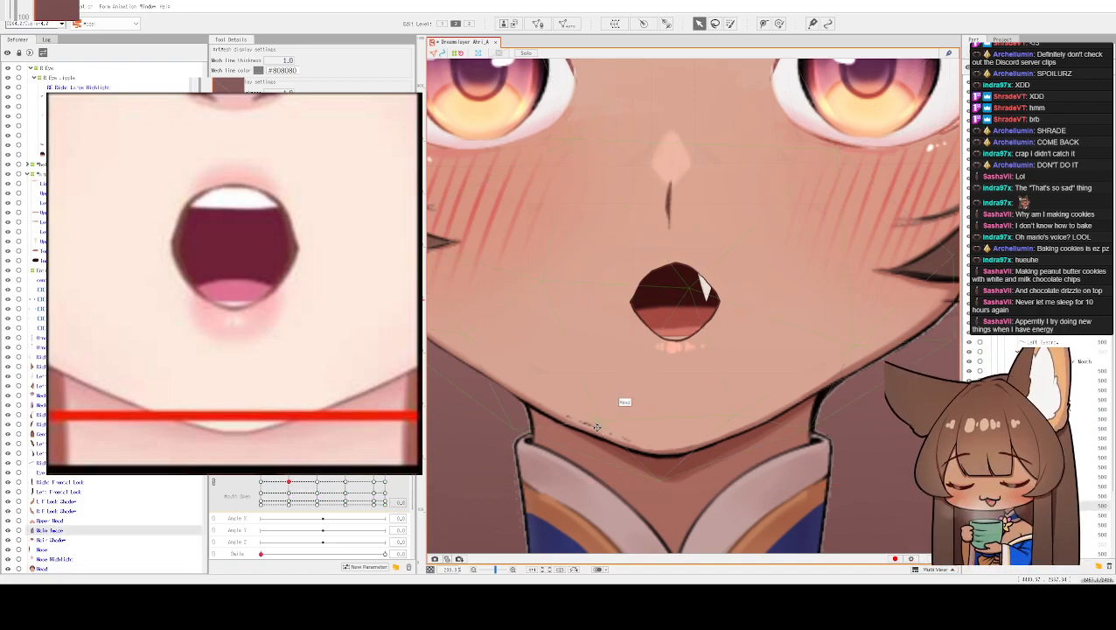
left_click(596, 426)
left_click(593, 428)
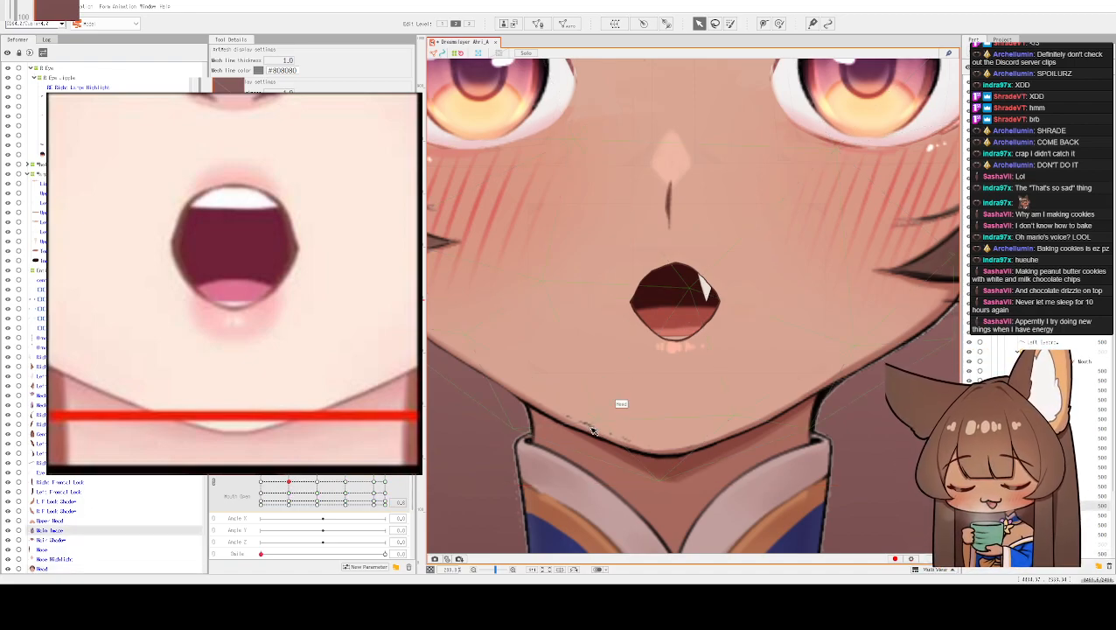
left_click(592, 430)
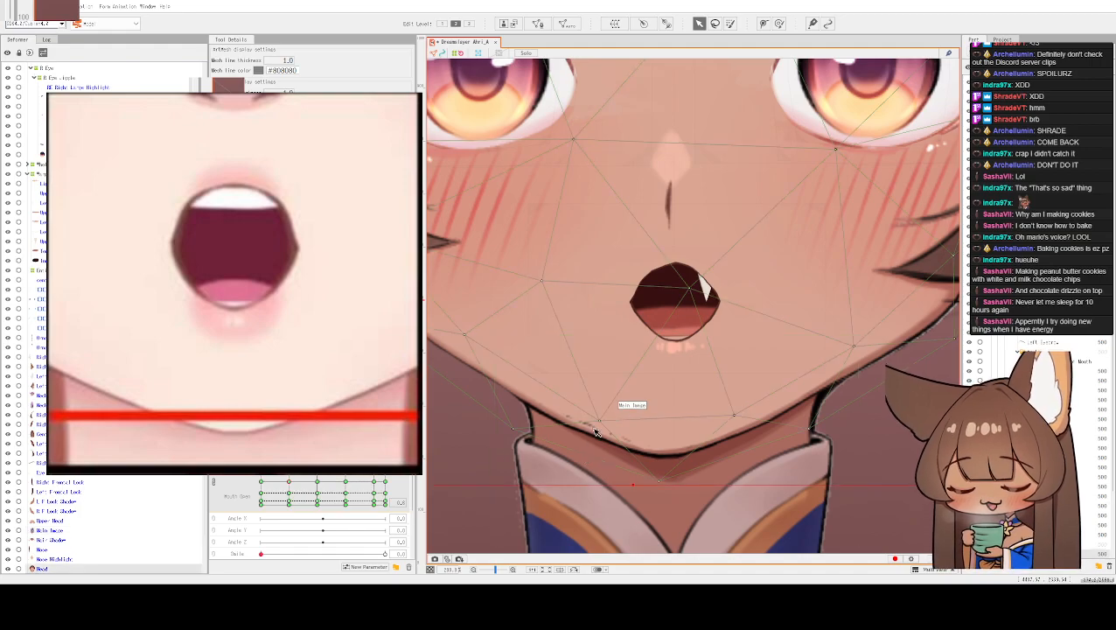
left_click(591, 442)
left_click(595, 453)
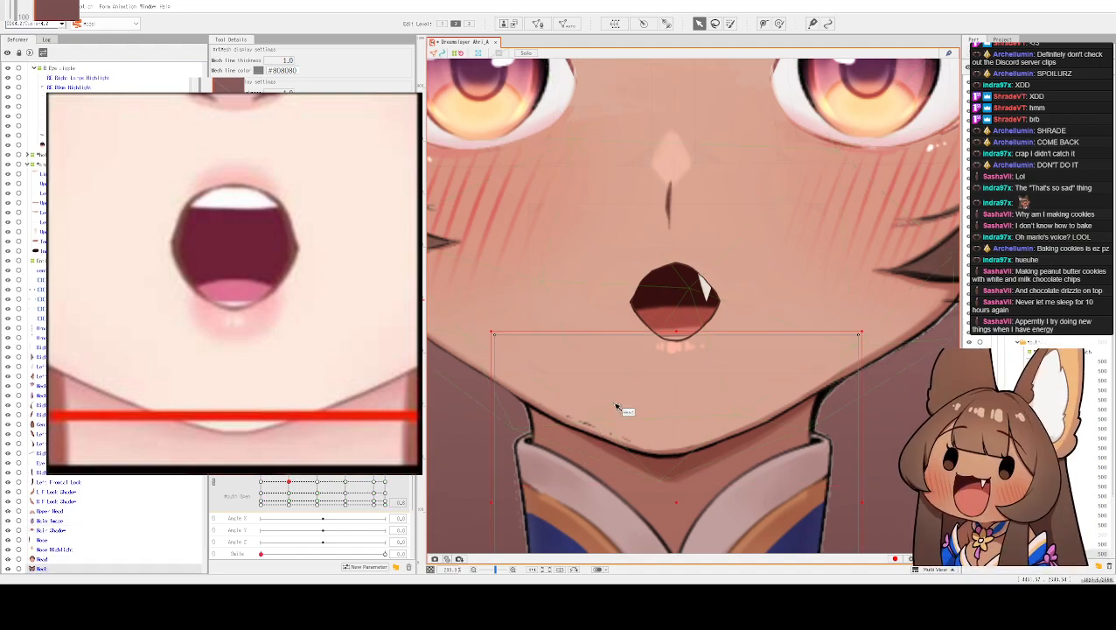
- Try to move the Neck above the Head in the part order
scroll(647, 377, "down", 3)
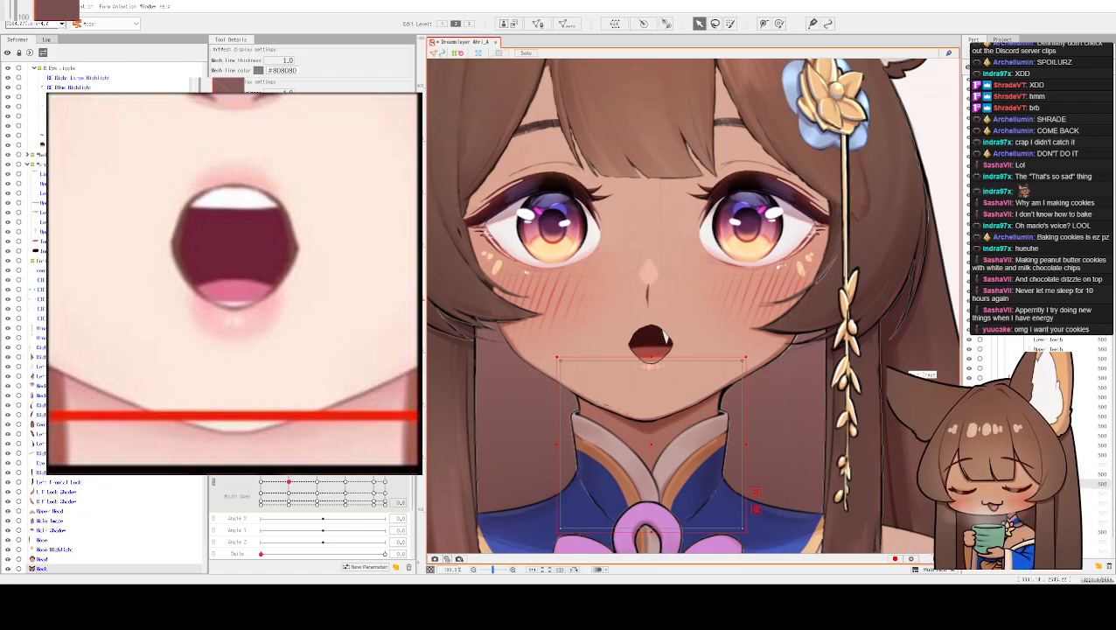
left_click_drag(1047, 483, 1047, 470)
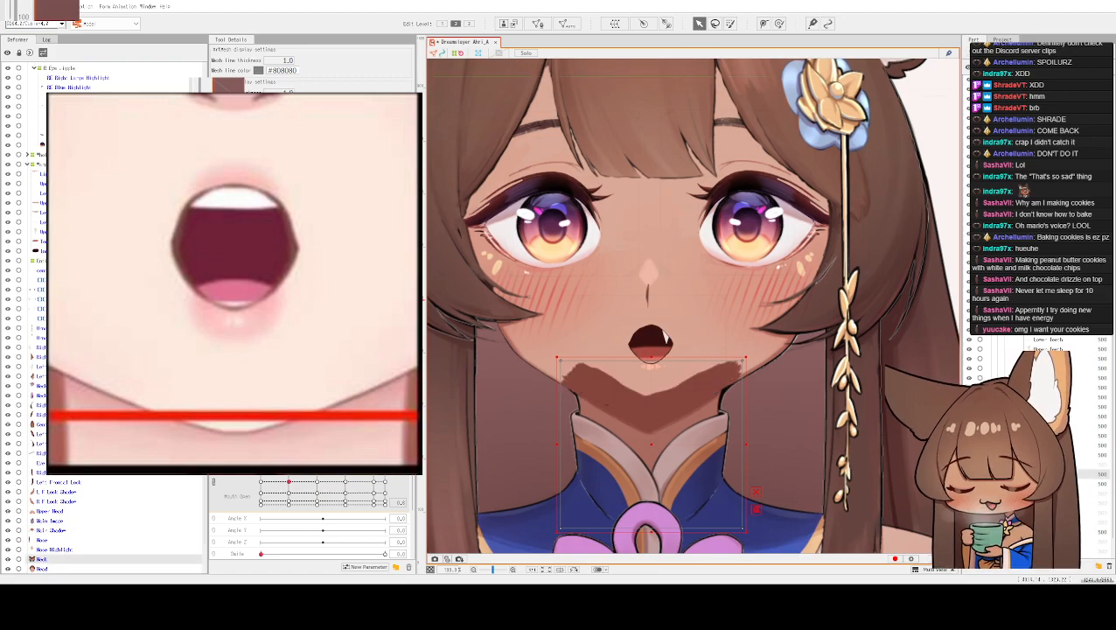
key("ctrl+z")
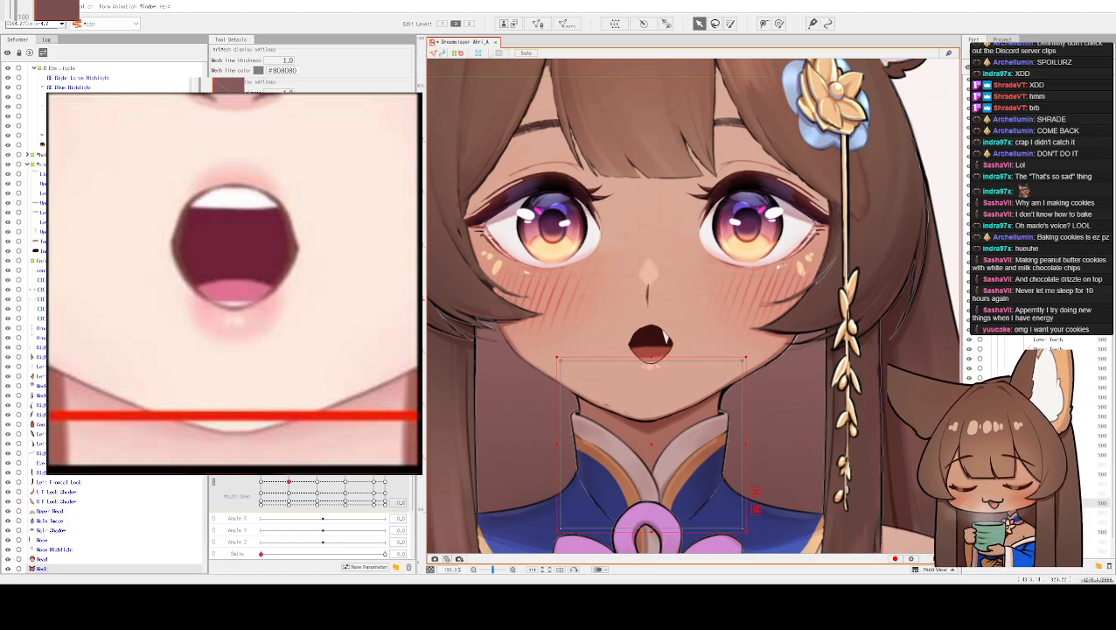
- Try to move the Head above the Main Image in the part order
scroll(490, 407, "up", 3)
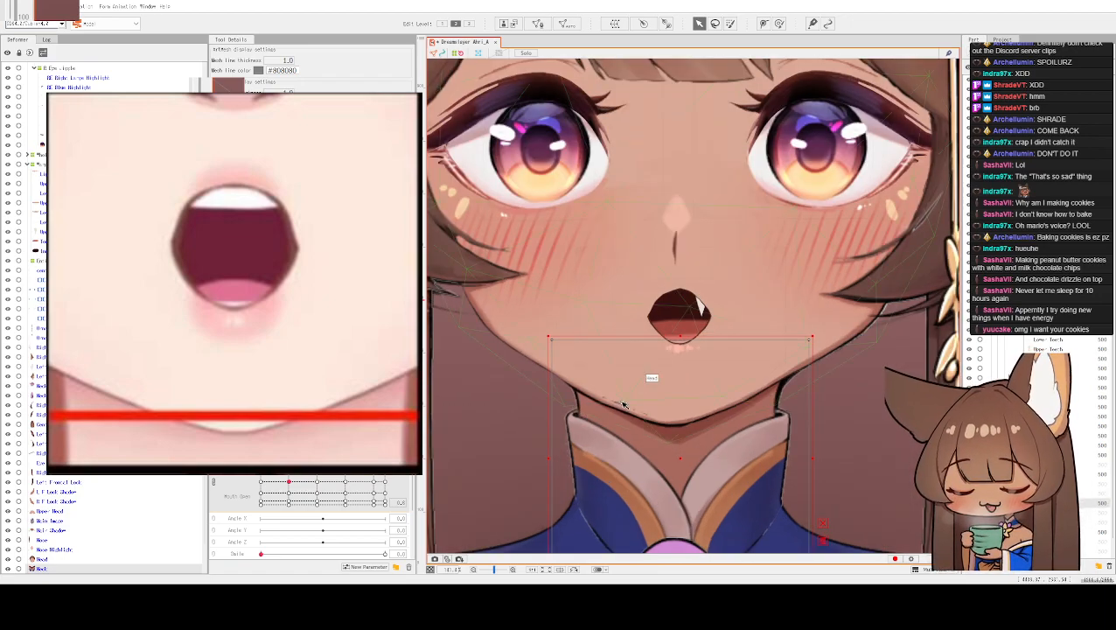
left_click(621, 411)
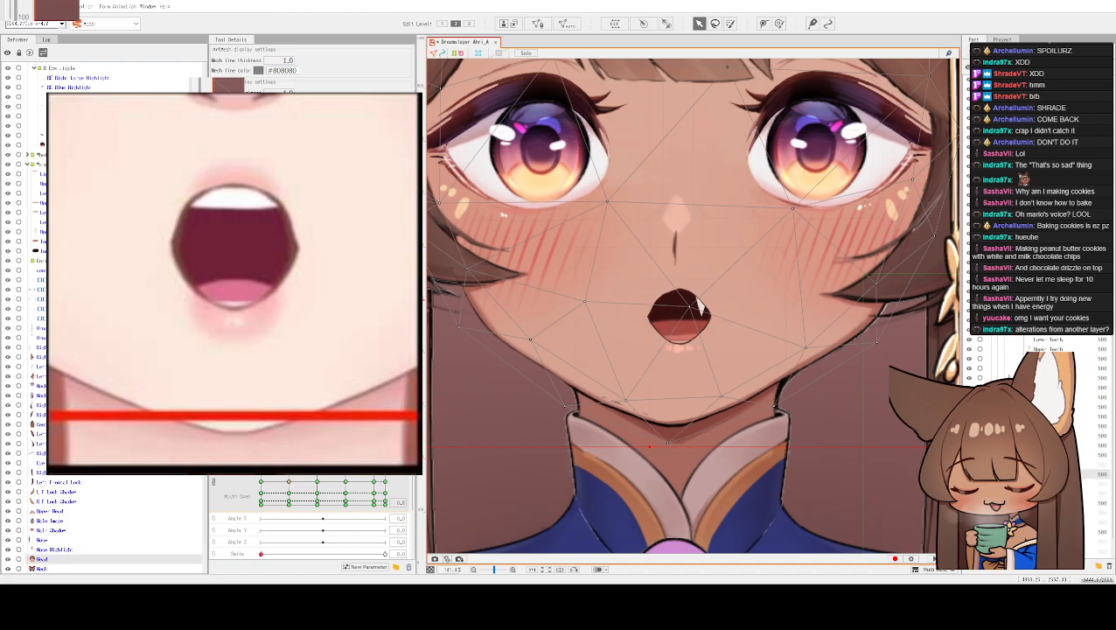
left_click(699, 302)
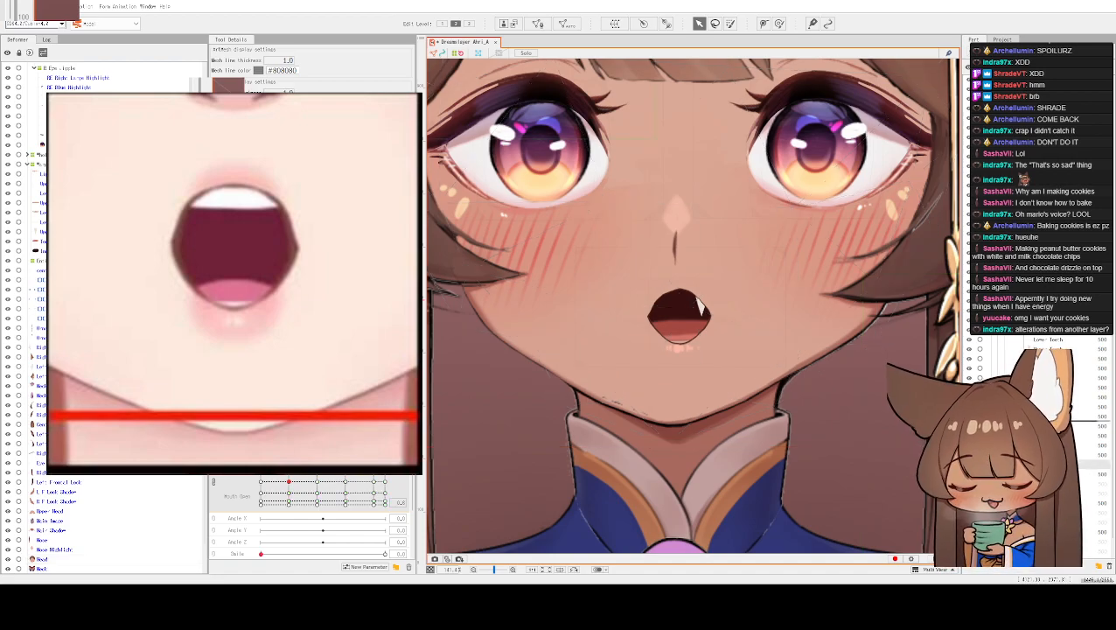
left_click(578, 376)
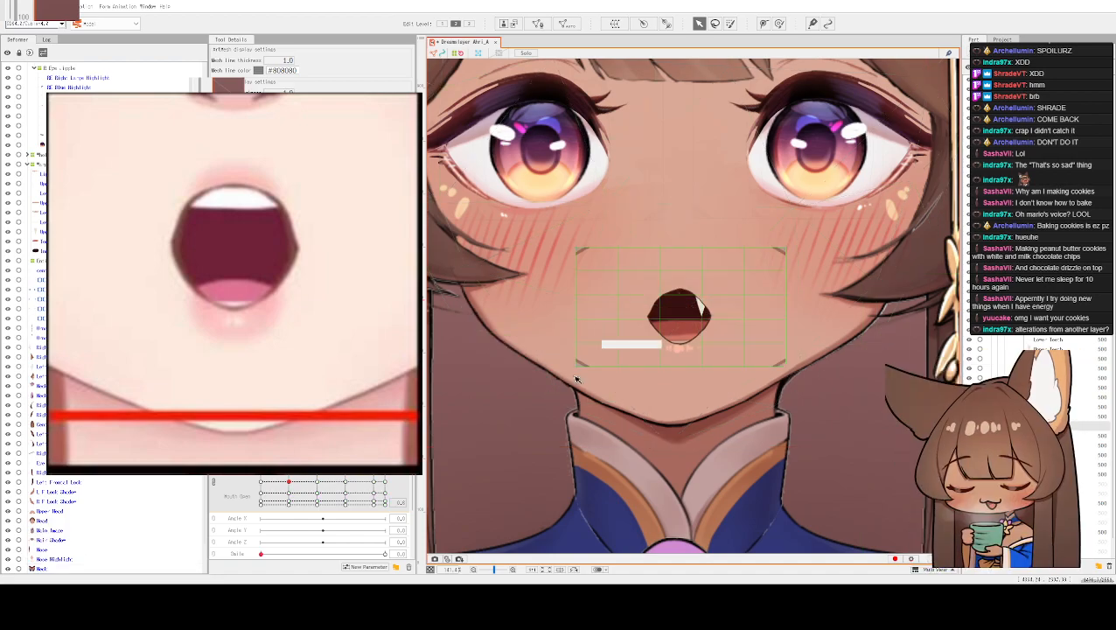
left_click(577, 376)
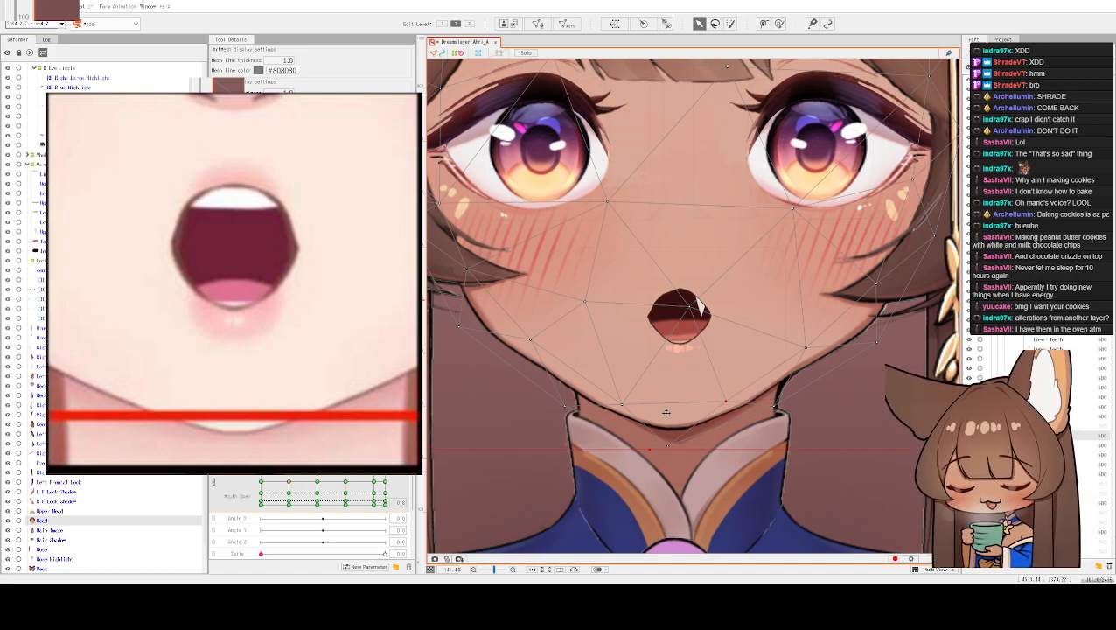
- Hide the selection display and examine the chin and jawline at the current mouth keyform
scroll(687, 337, "down", 3)
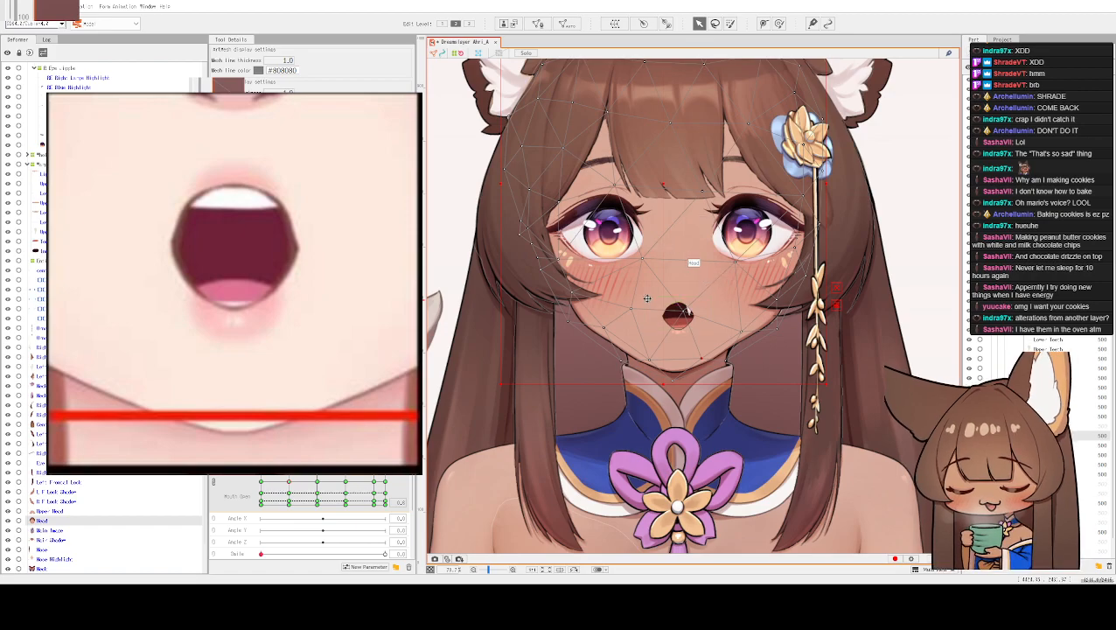
key("ctrl+h")
scroll(642, 295, "up", 2)
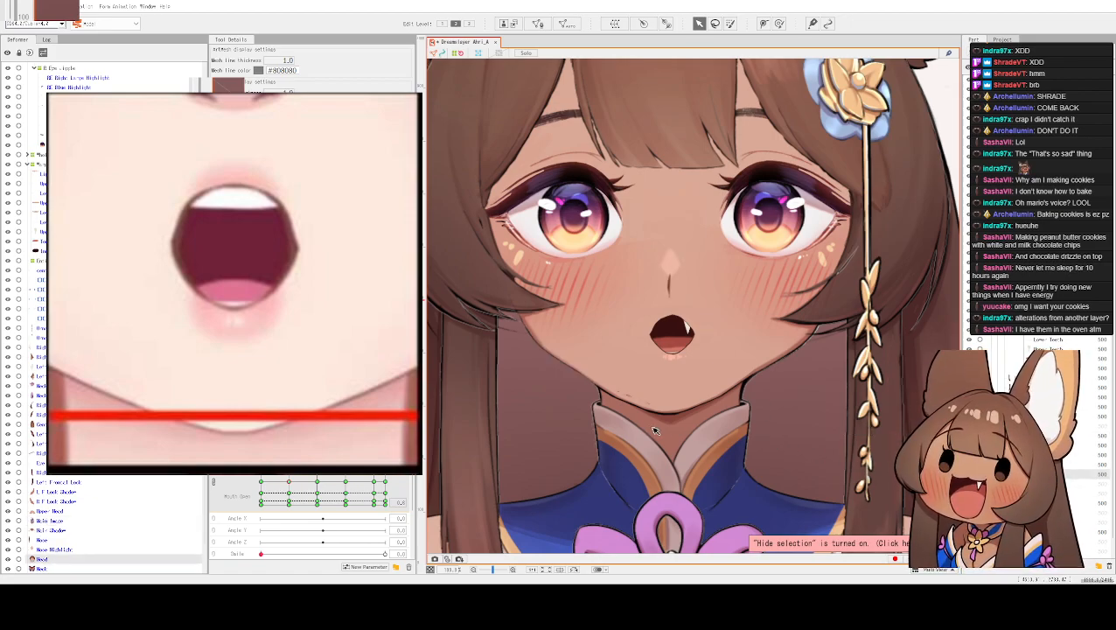
scroll(655, 407, "up", 1)
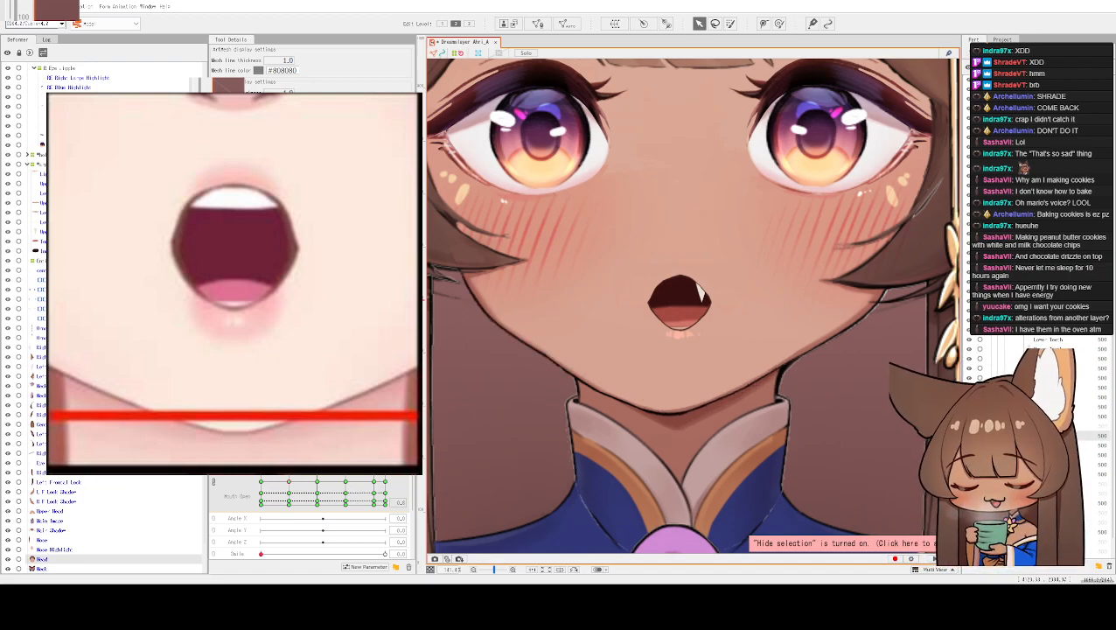
left_click(467, 325)
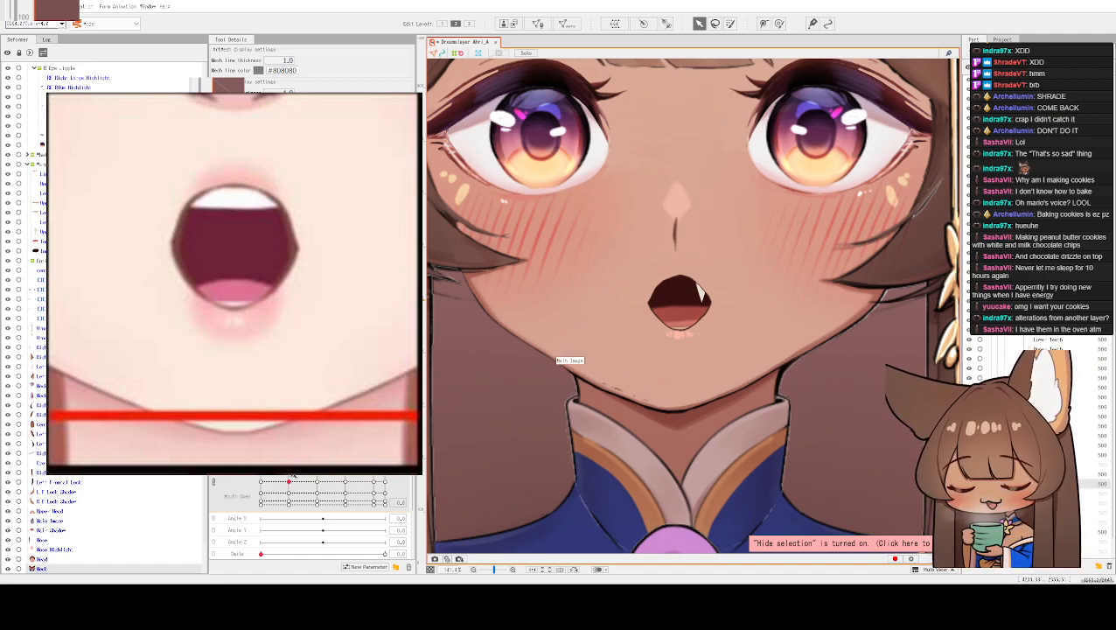
mouse_move(288, 481)
left_mouse_down()
mouse_move(292, 496)
mouse_move(291, 483)
left_mouse_up()
scroll(671, 279, "up", 2)
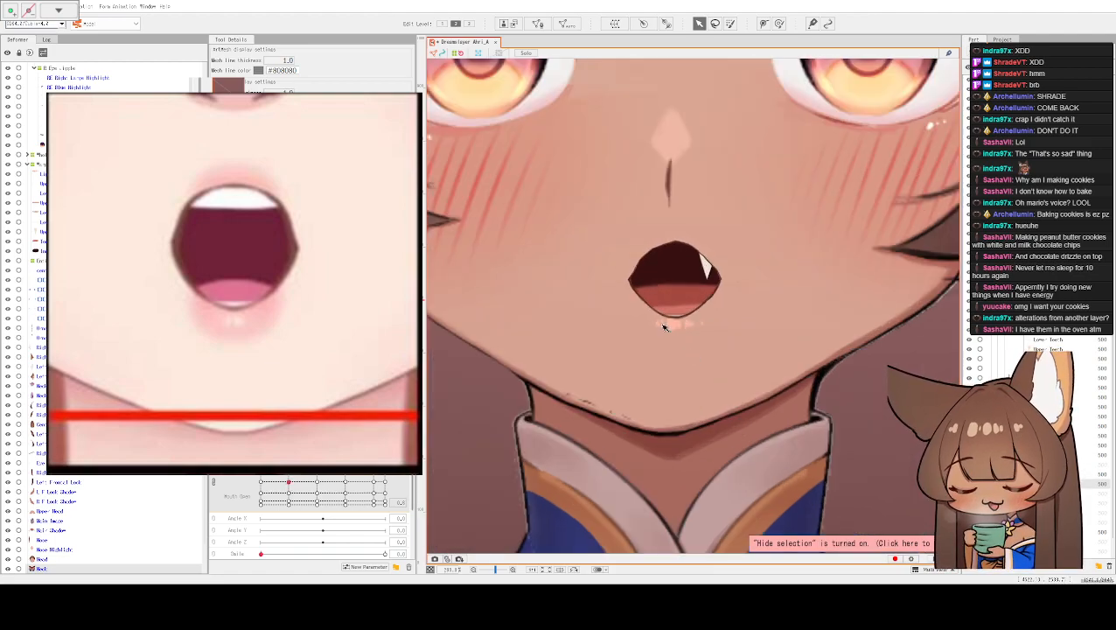
- Stretch the mouth interior's lower edge down past the lower lip line, and select the lower teeth
left_click(672, 278)
scroll(672, 278, "up", 4)
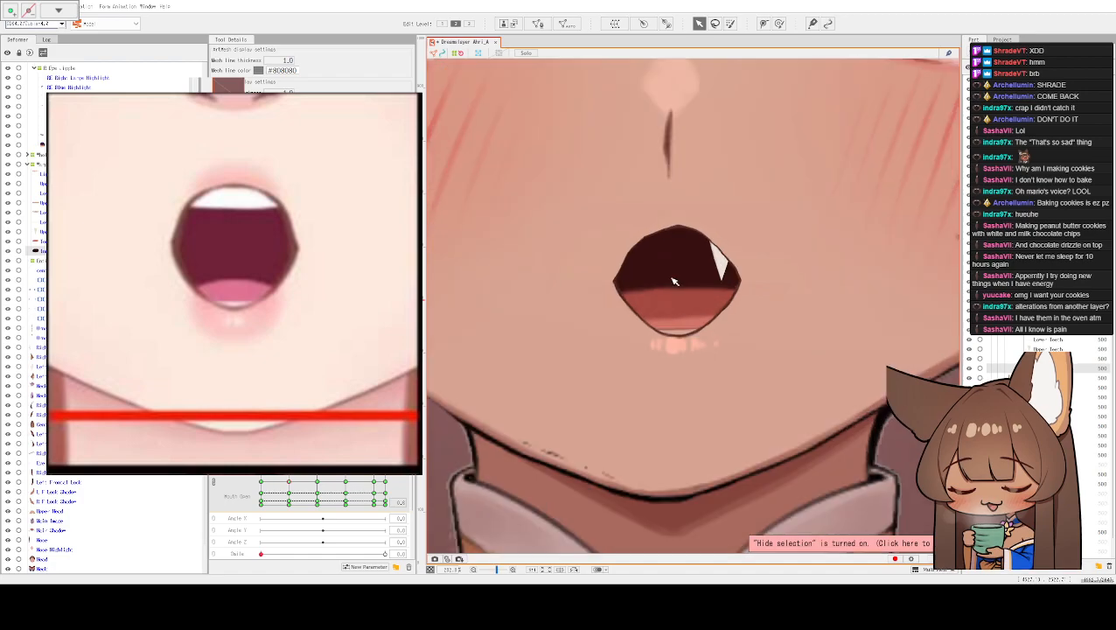
left_click_drag(672, 278, 674, 289)
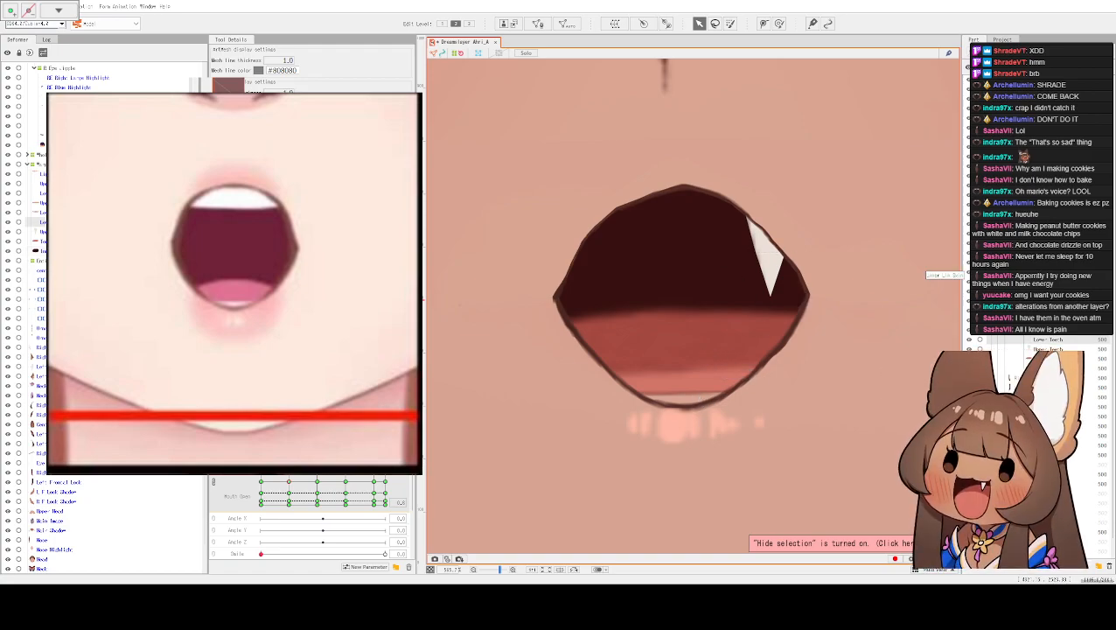
scroll(685, 398, "down", 2)
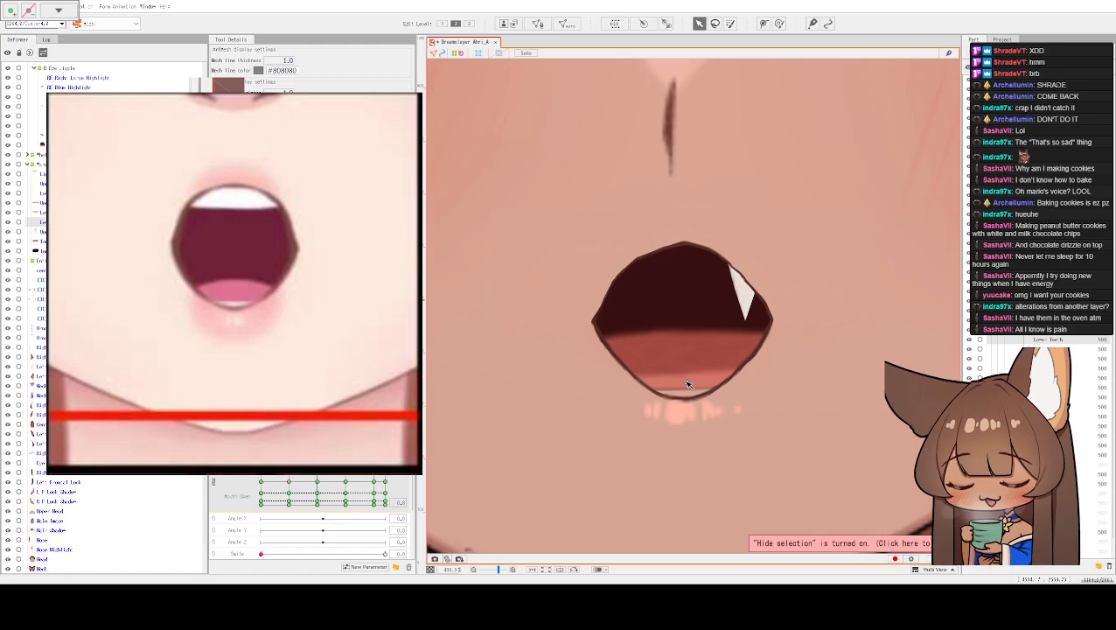
left_click(685, 395)
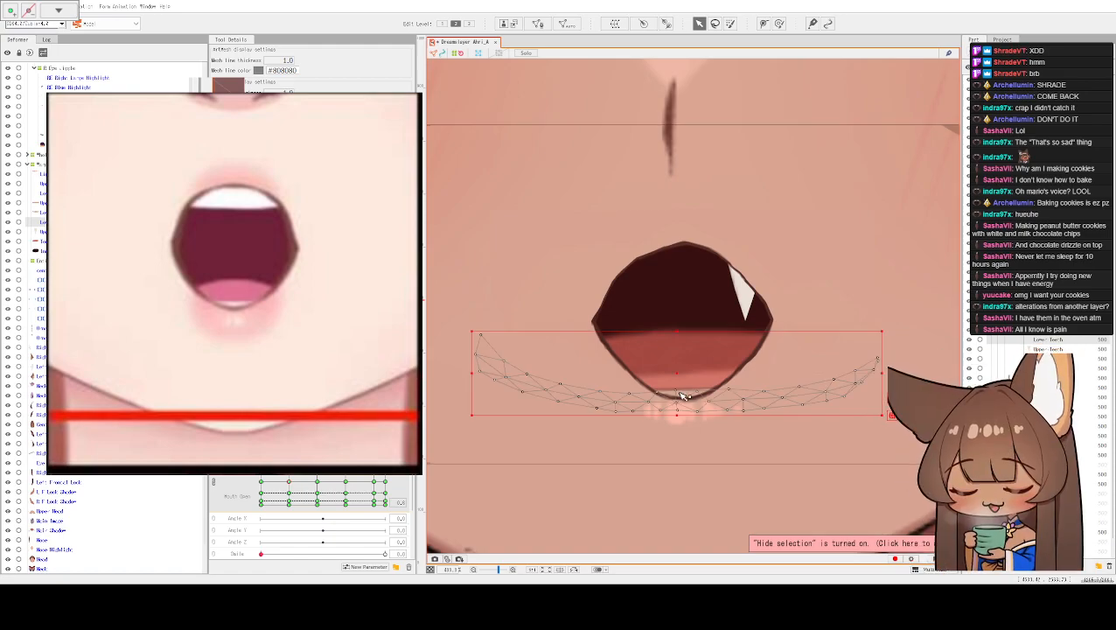
left_click(672, 299)
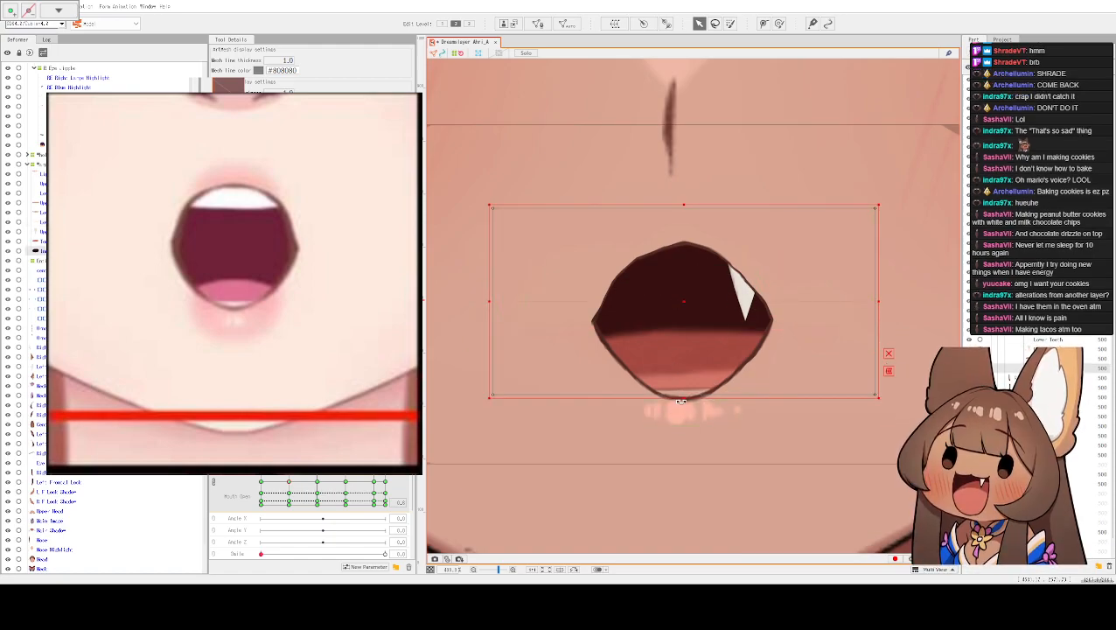
left_click_drag(684, 399, 683, 420)
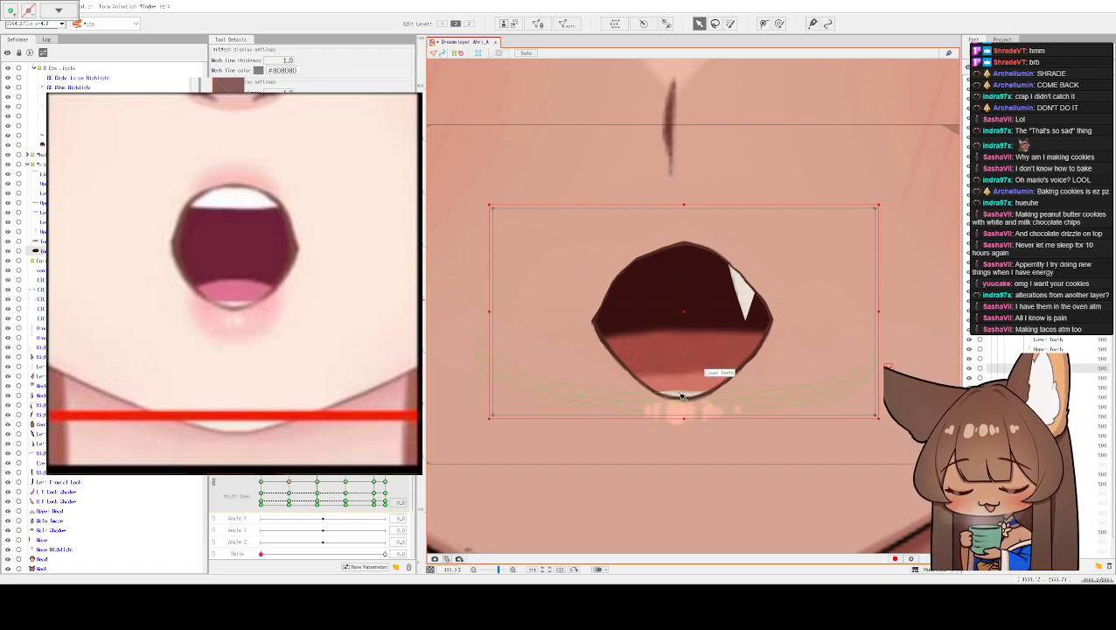
left_click(685, 393)
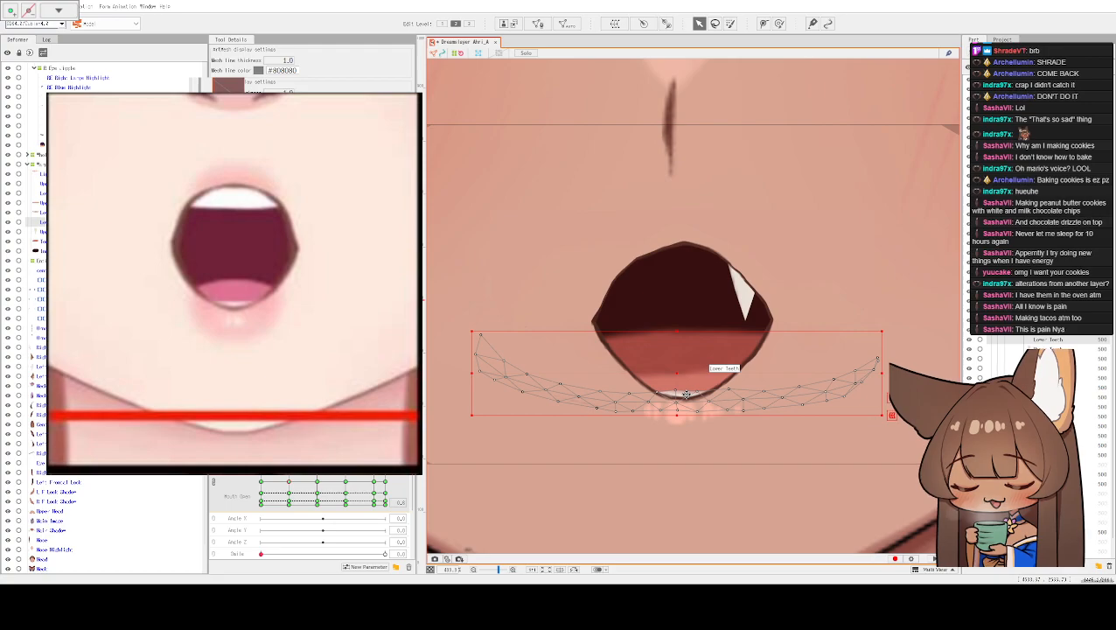
- Shift the lower teeth slightly down so they sit below the mouth opening's lower lip line
left_click(690, 390)
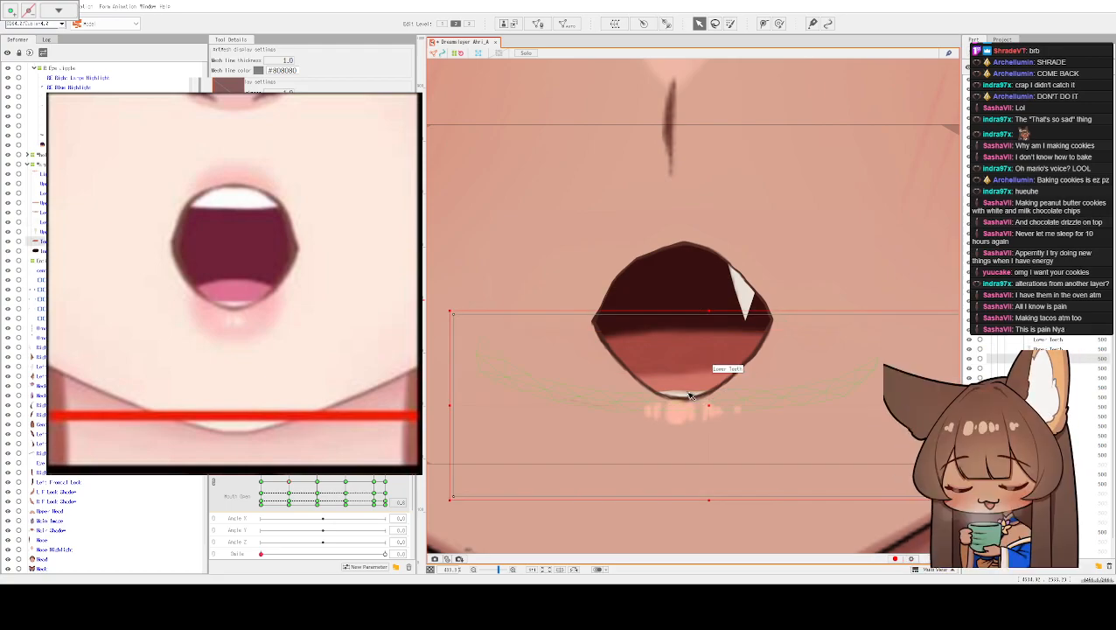
left_click(683, 396)
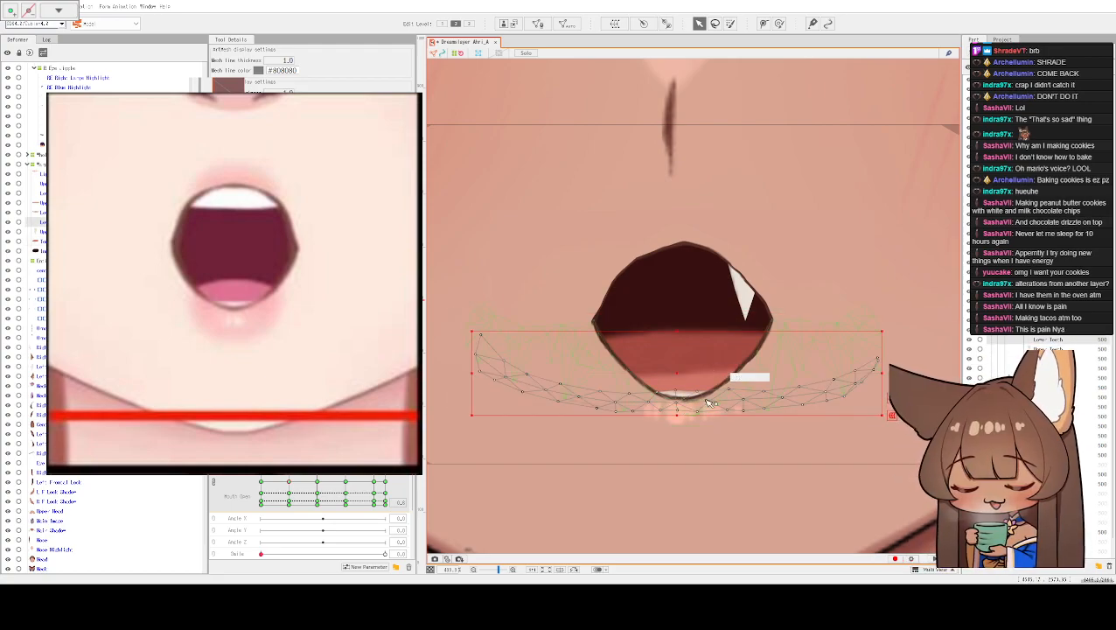
left_click_drag(680, 386, 680, 393)
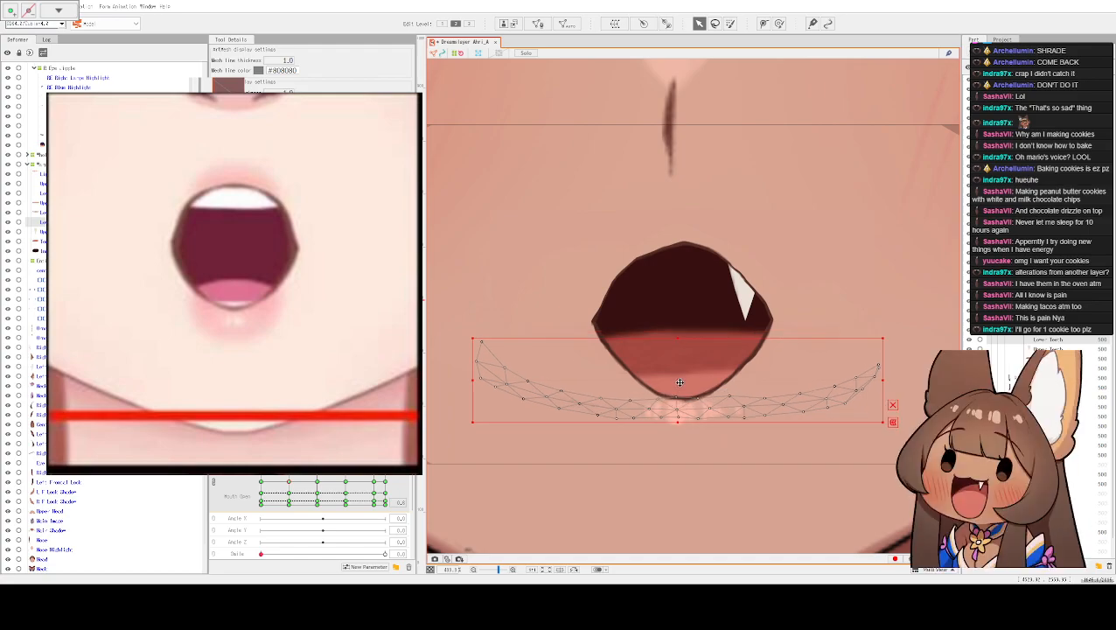
- Examine the upper and lower lip skin meshes around the open mouth's outline, close up and against the face
left_click(836, 251)
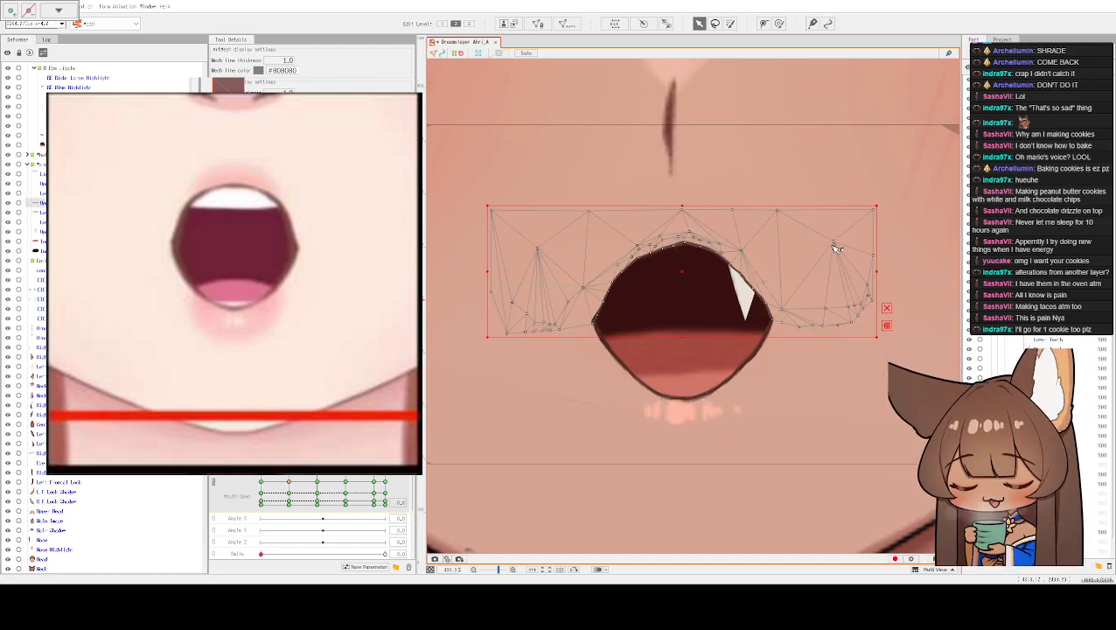
scroll(769, 220, "up", 2)
left_click_drag(777, 172, 735, 300)
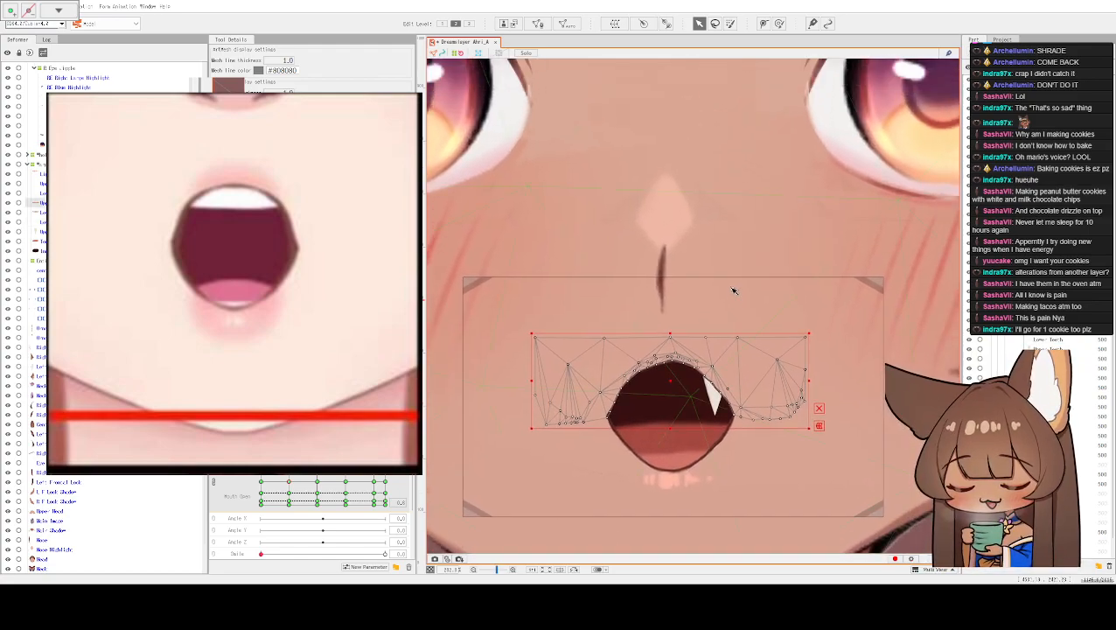
scroll(733, 291, "up", 2)
scroll(665, 227, "down", 1)
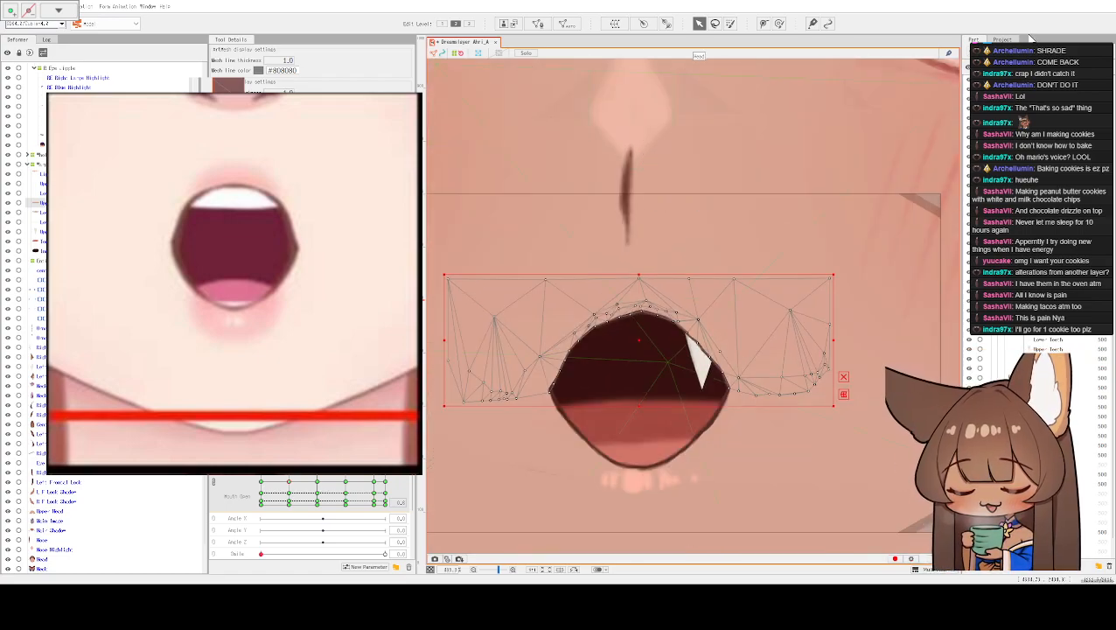
scroll(605, 376, "up", 2)
left_click_drag(726, 321, 674, 318)
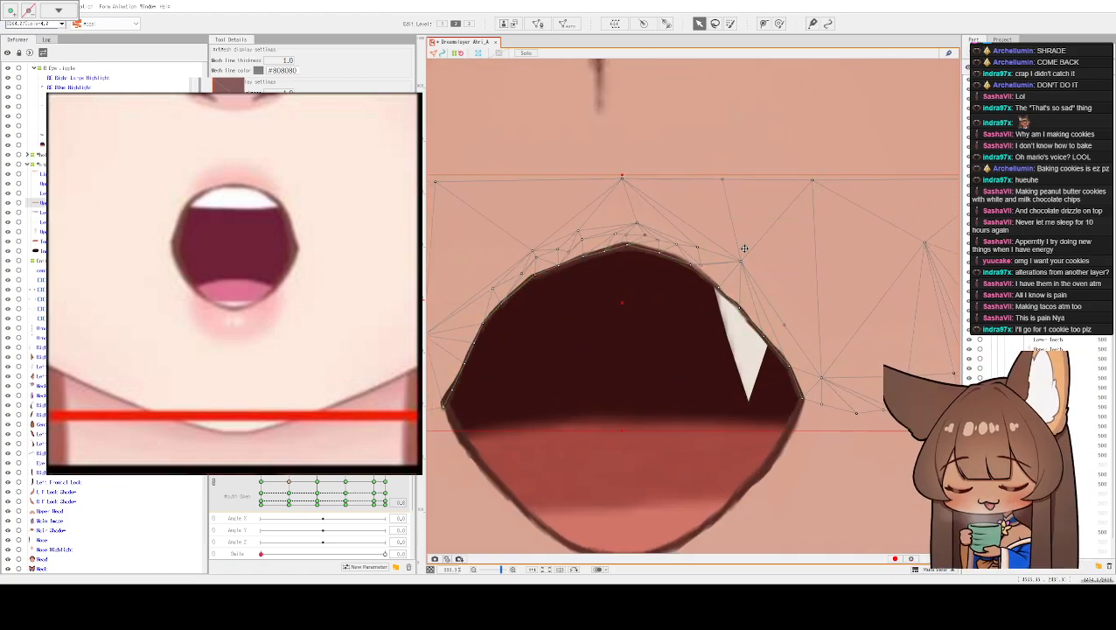
scroll(739, 333, "down", 1)
left_click(605, 355)
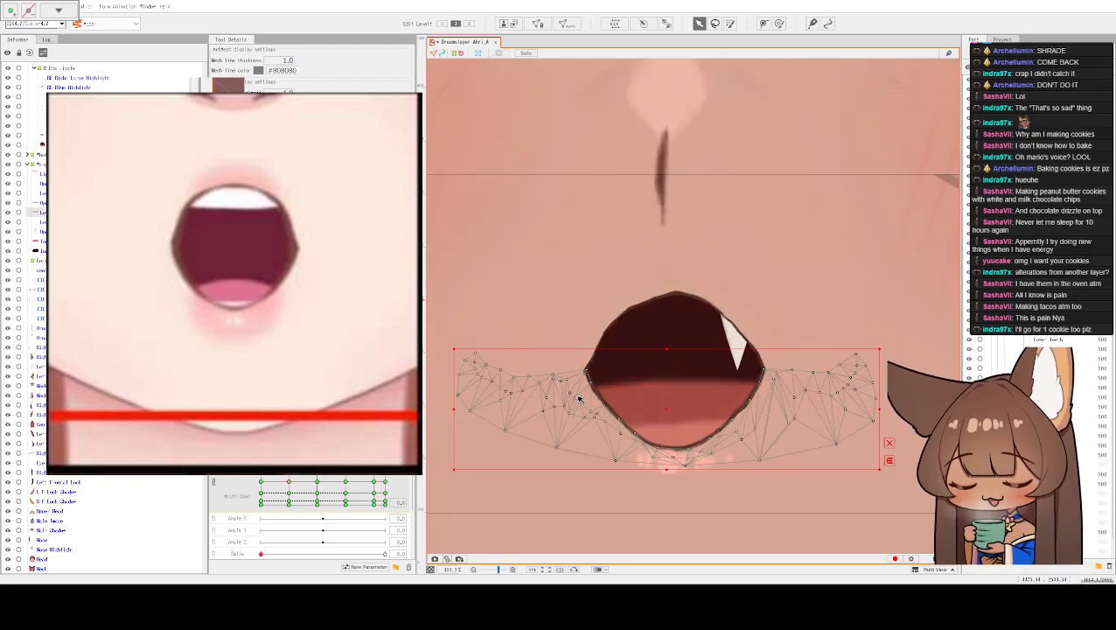
scroll(584, 355, "up", 2)
left_click(583, 354)
left_click_drag(648, 237, 600, 266)
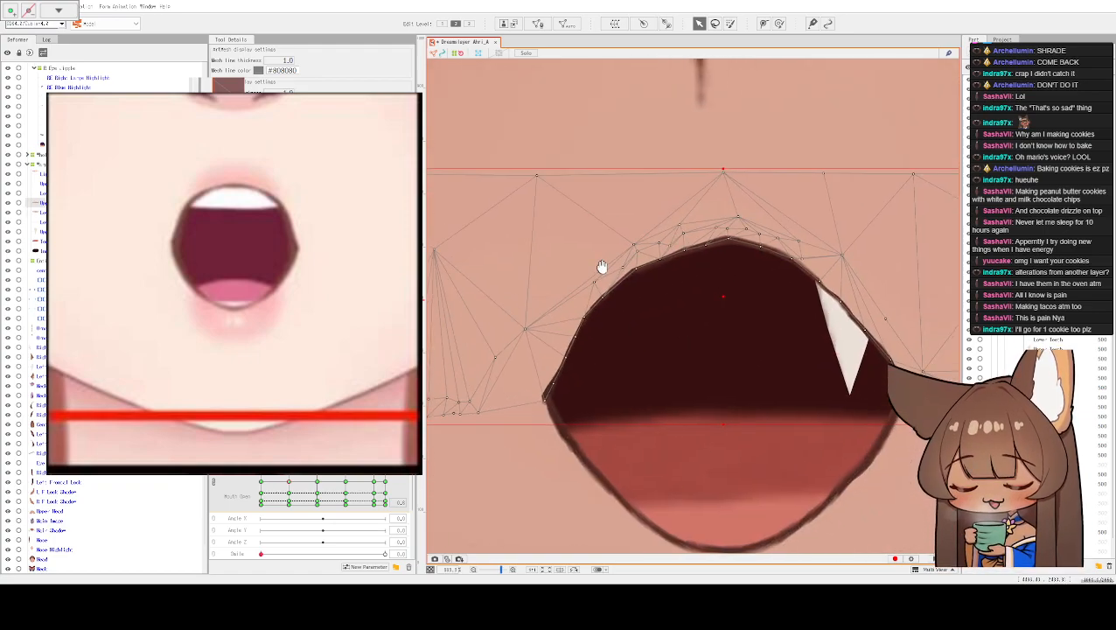
left_click_drag(899, 275, 810, 245)
mouse_move(754, 182)
left_mouse_down()
mouse_move(760, 220)
mouse_move(769, 177)
left_mouse_up()
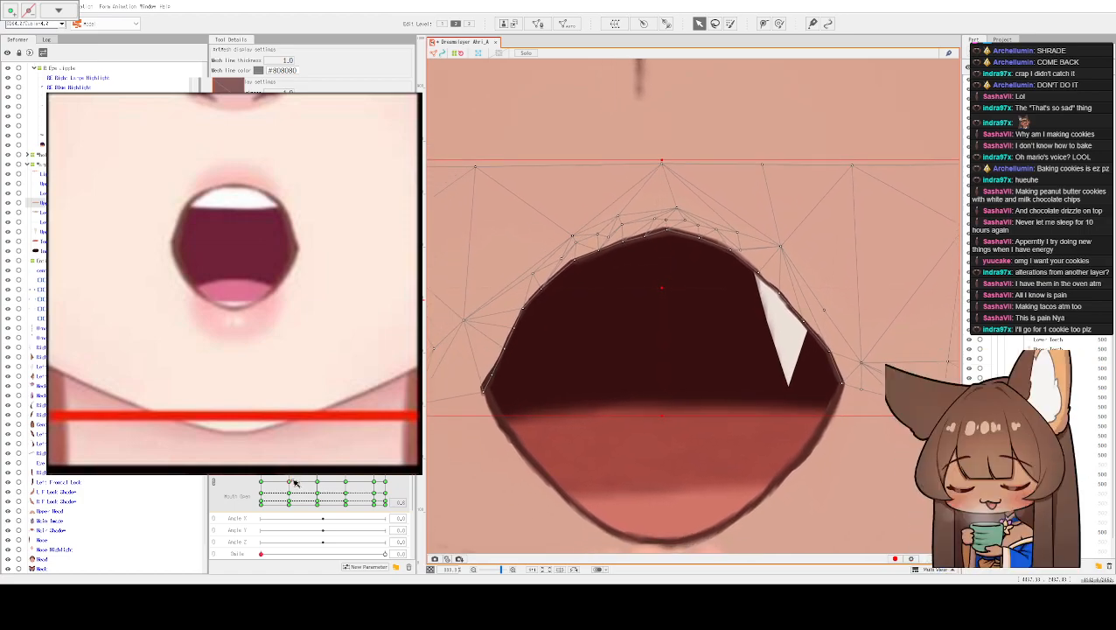
scroll(528, 374, "down", 6)
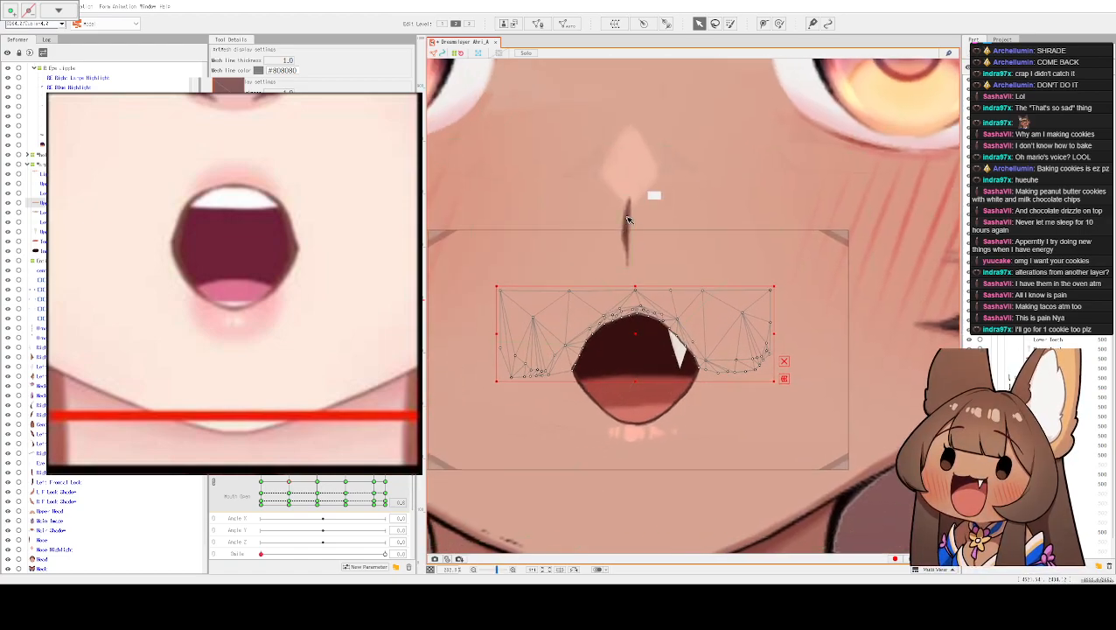
scroll(626, 221, "down", 2)
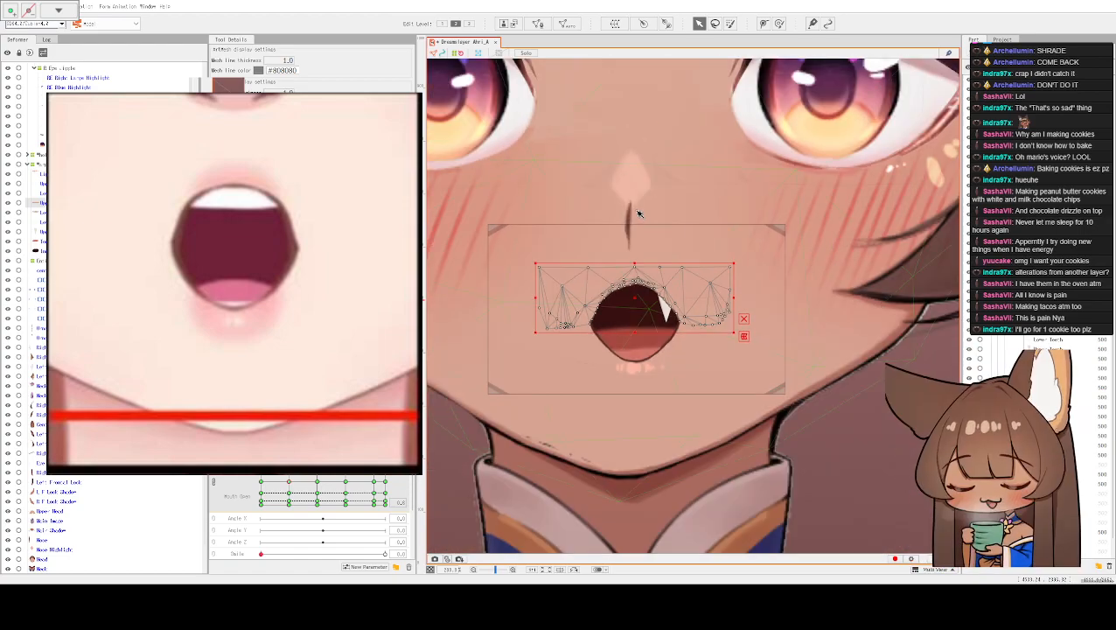
- Generate an automatic mesh for the lip highlight below the mouth, comparing wider versions and keeping the one fitted tightly around it
left_click(633, 375)
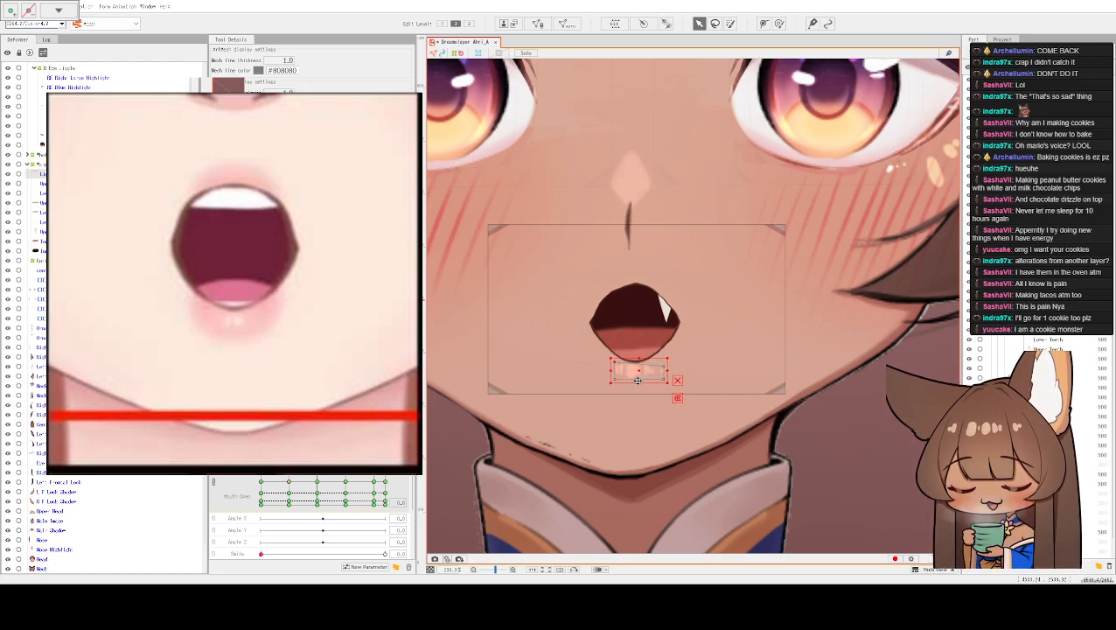
scroll(672, 392, "up", 3)
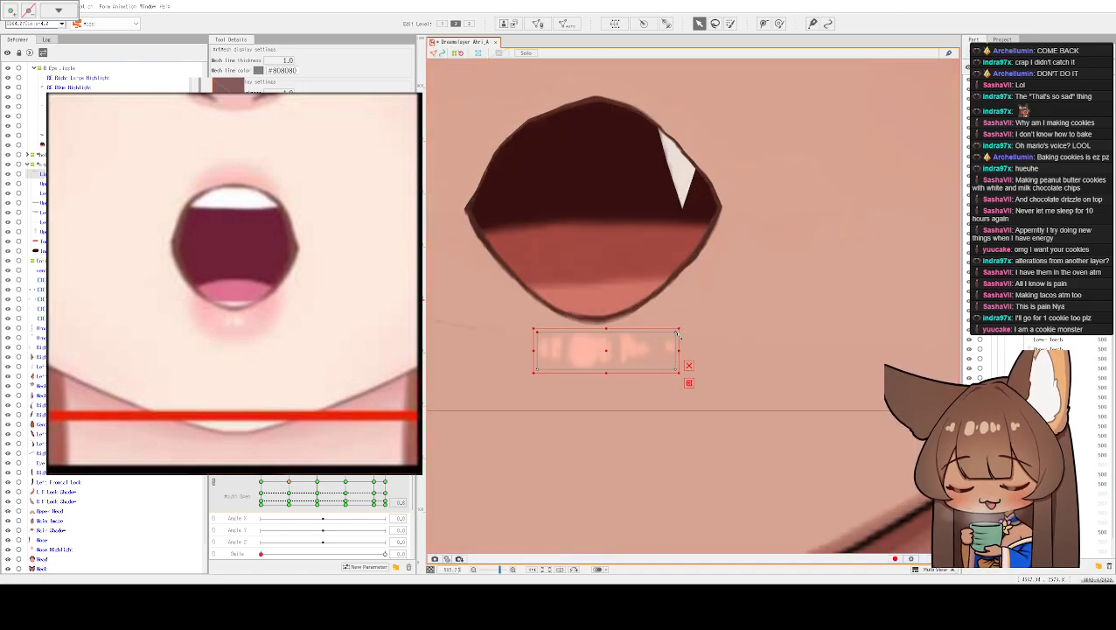
left_click(649, 367)
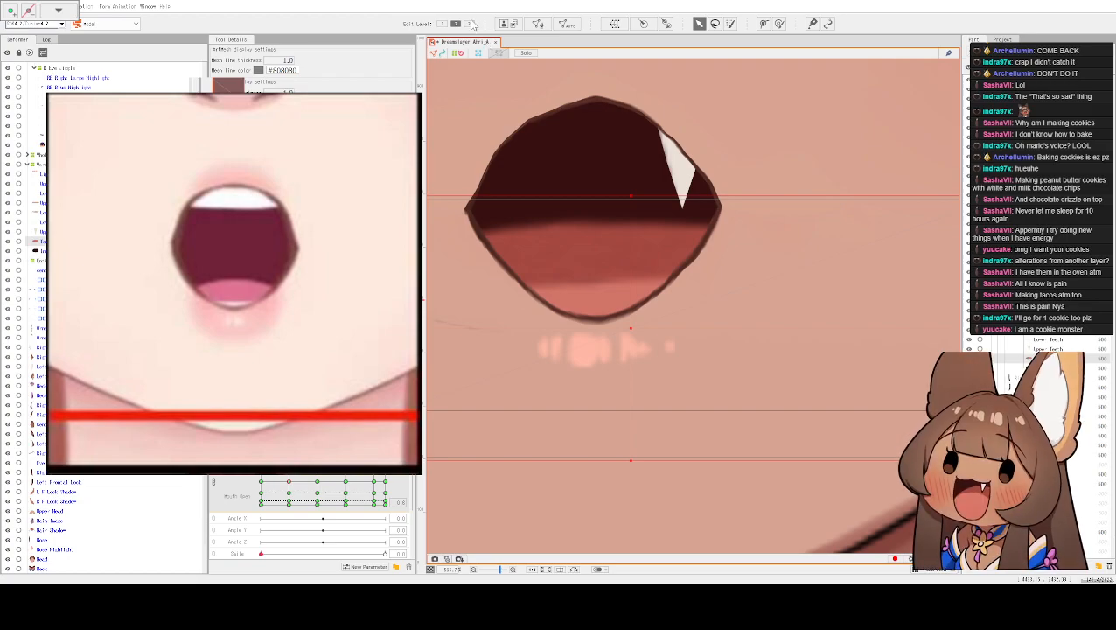
left_click(613, 349)
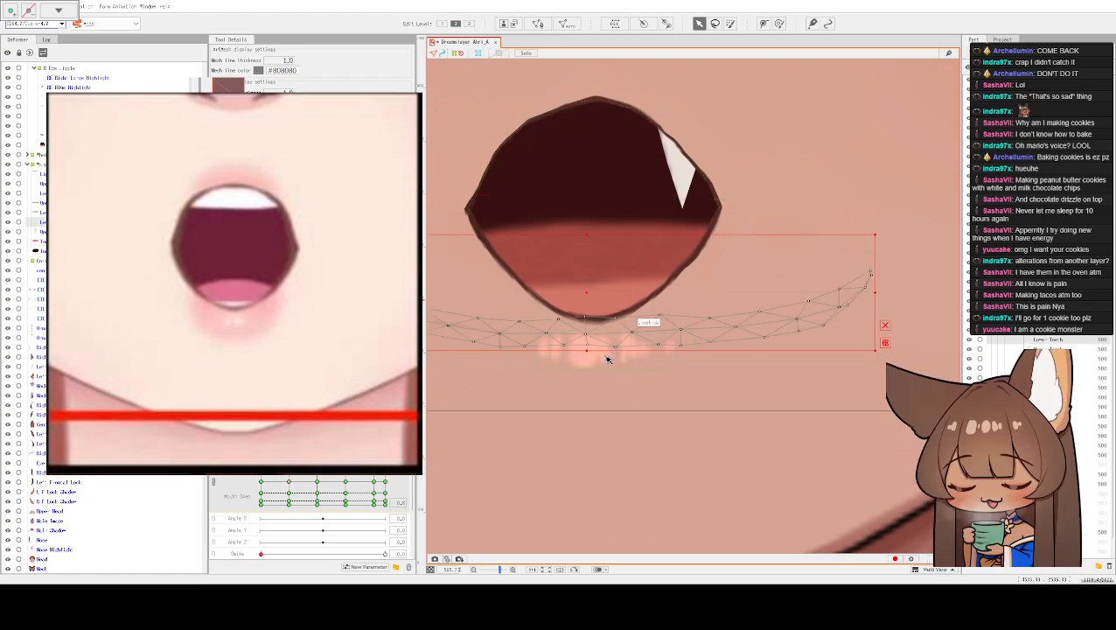
left_click(608, 359)
scroll(477, 48, "down", 2)
left_click(443, 24)
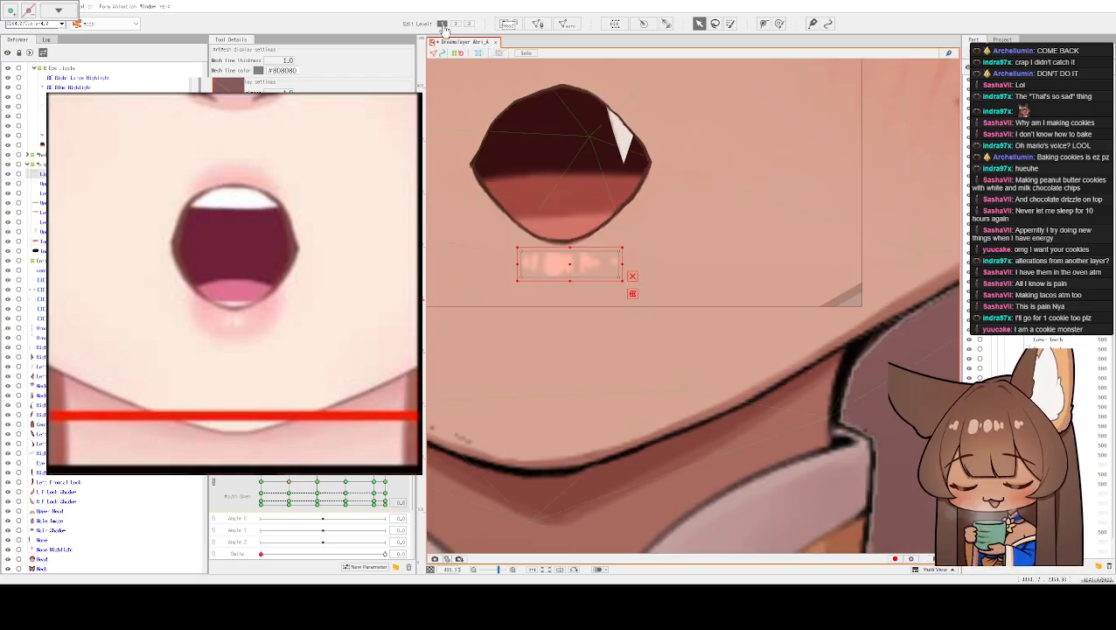
left_click(455, 24)
left_click_drag(462, 124, 542, 300)
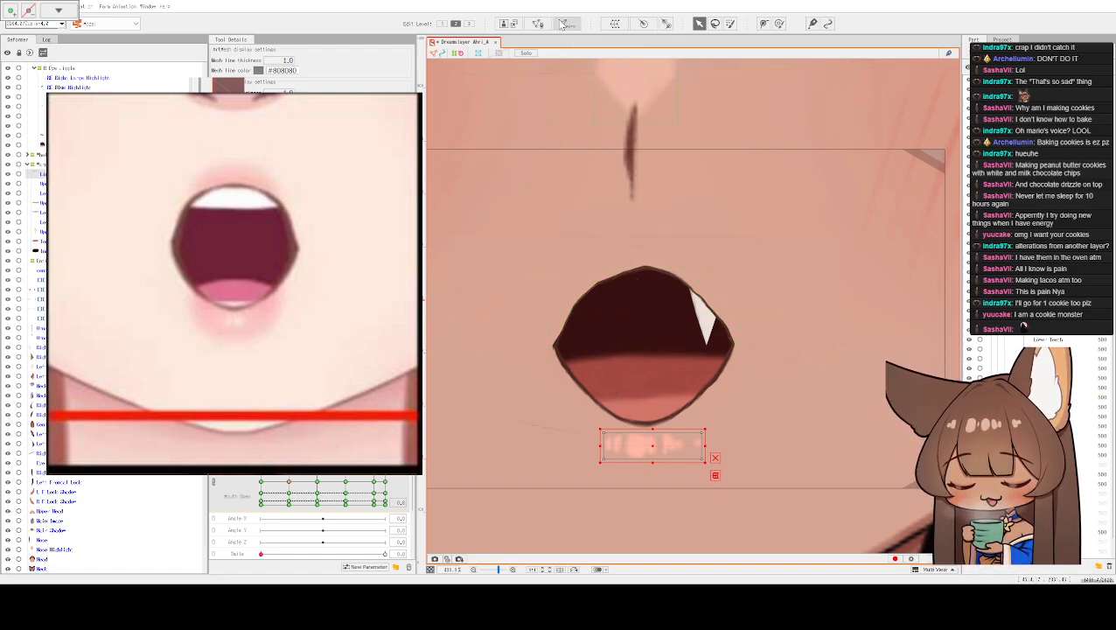
key("ctrl+z")
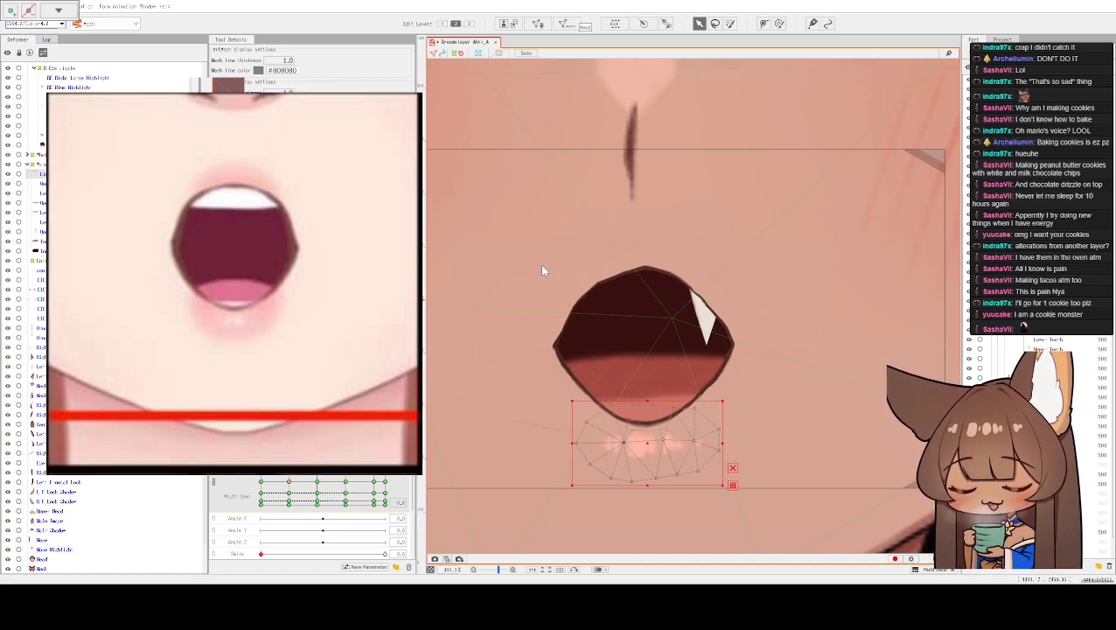
key("ctrl+y")
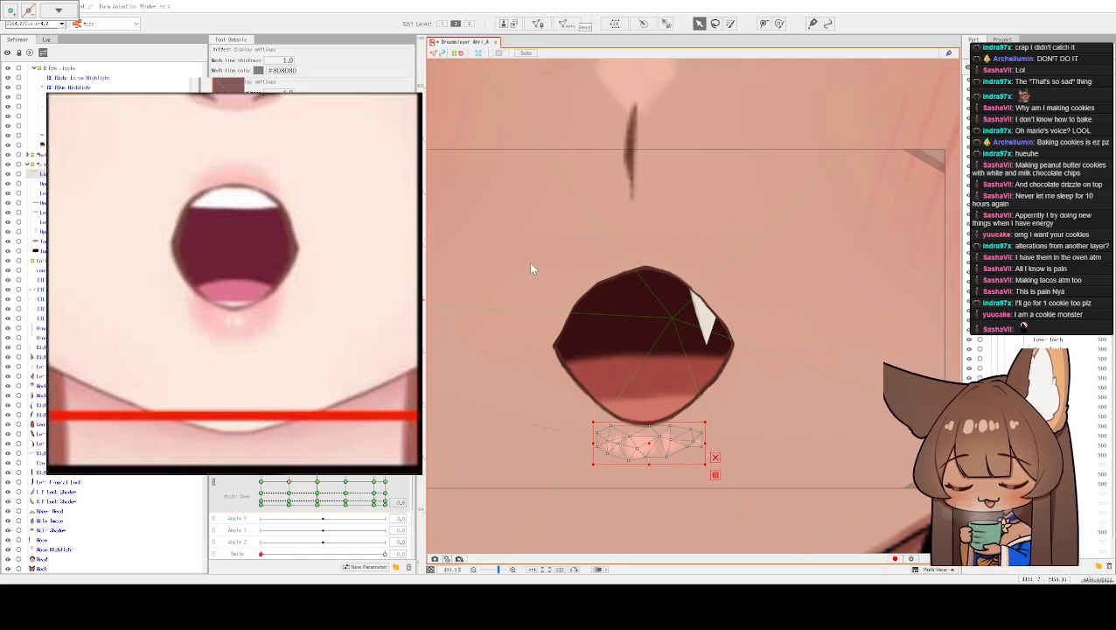
key("ctrl+z")
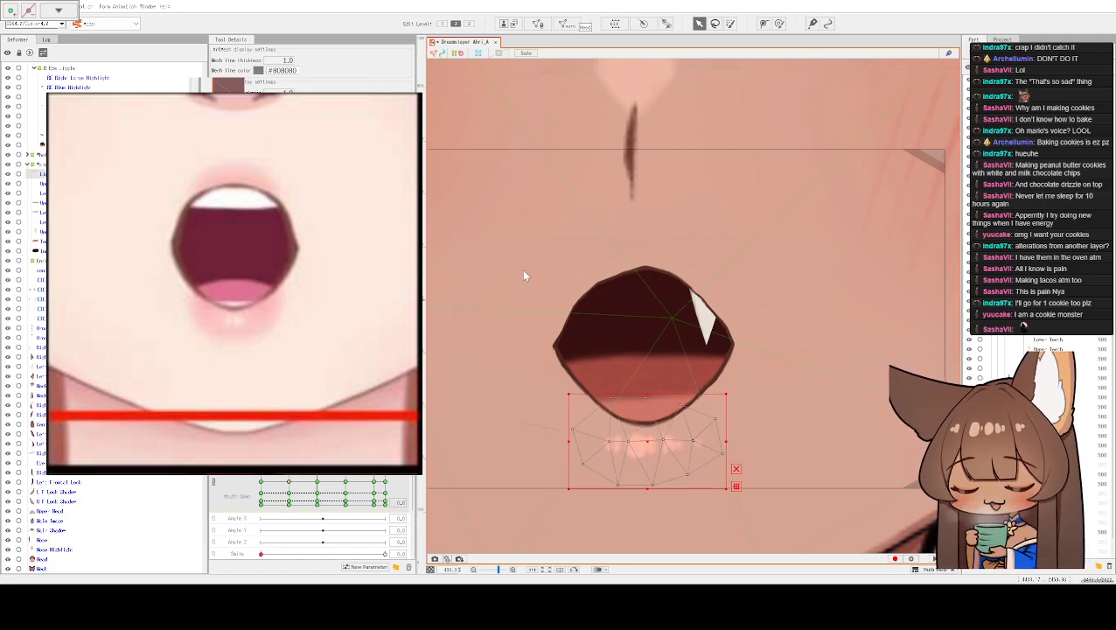
key("ctrl+y")
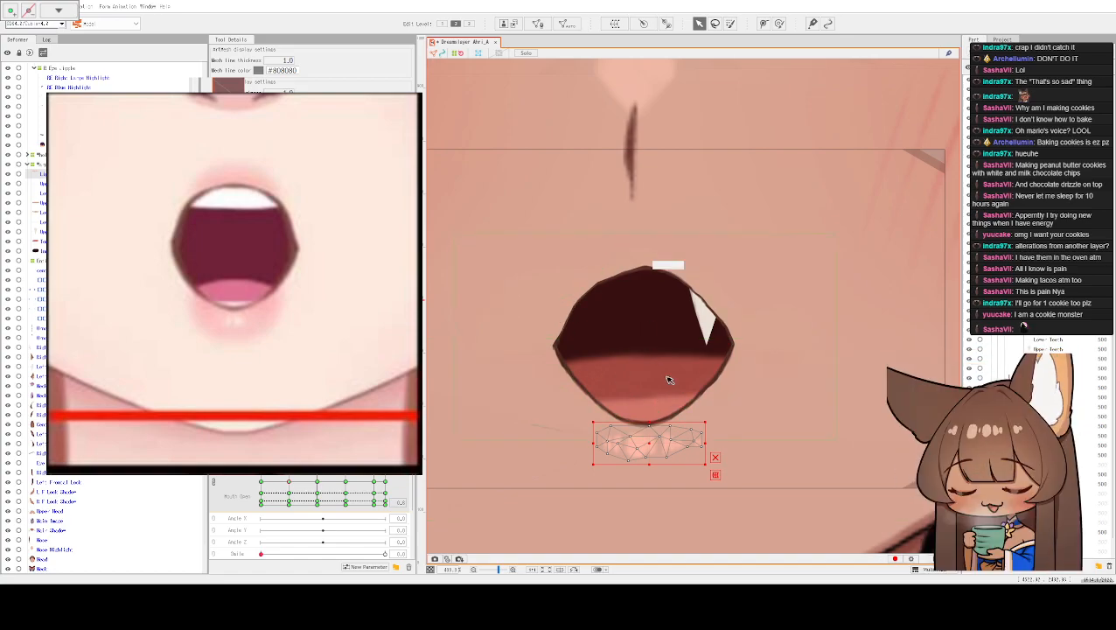
- Reshape the lip highlight's mesh into an upward-curving arc that follows the mouth's lower lip line, raising both ends
scroll(661, 441, "up", 2)
mouse_move(641, 442)
left_mouse_down()
mouse_move(585, 443)
mouse_move(566, 424)
left_mouse_up()
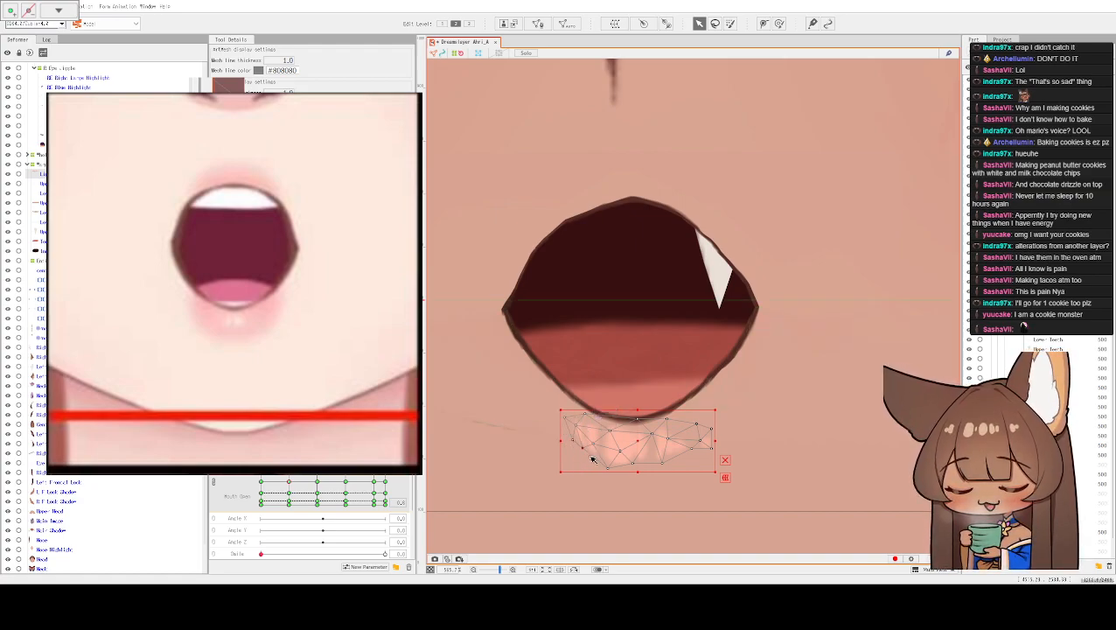
left_click_drag(612, 468, 603, 451)
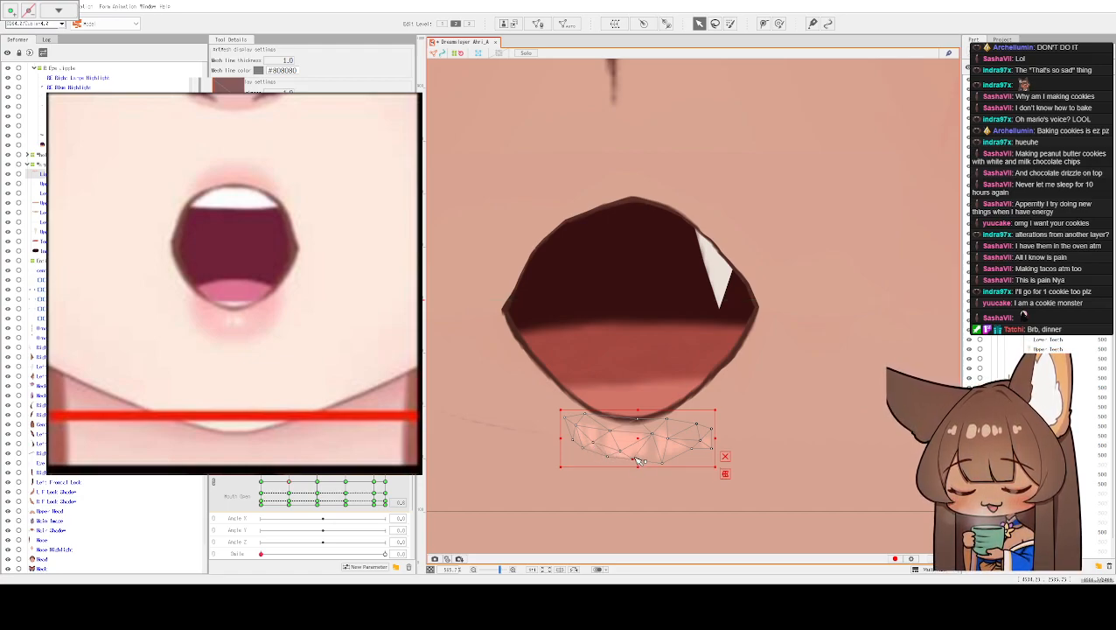
left_click_drag(666, 462, 668, 456)
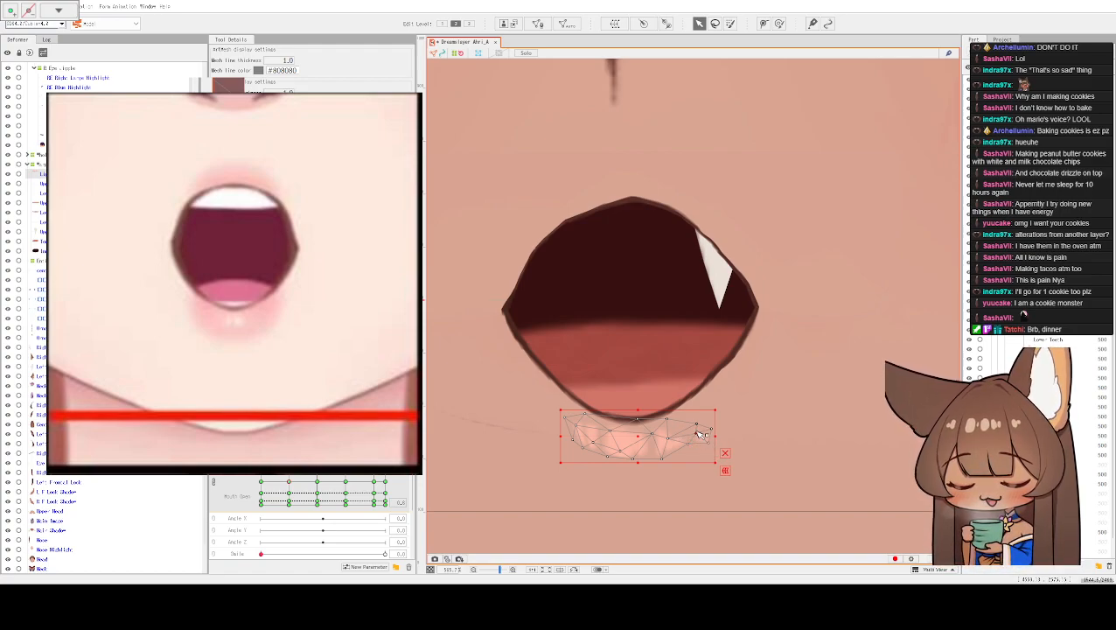
left_click_drag(714, 432, 711, 431)
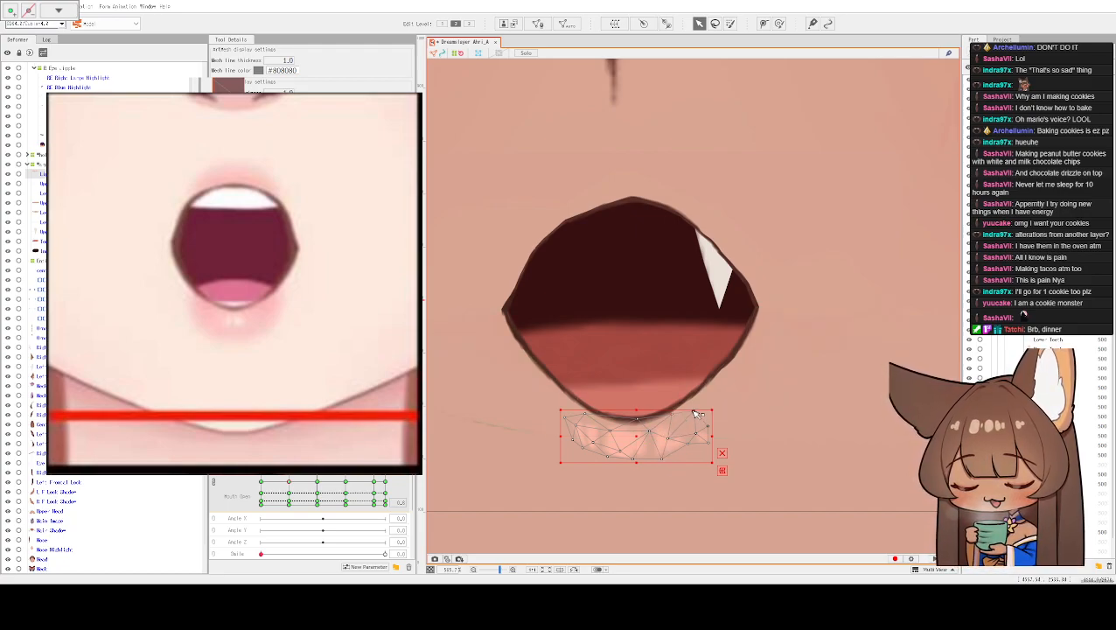
left_click_drag(692, 409, 710, 391)
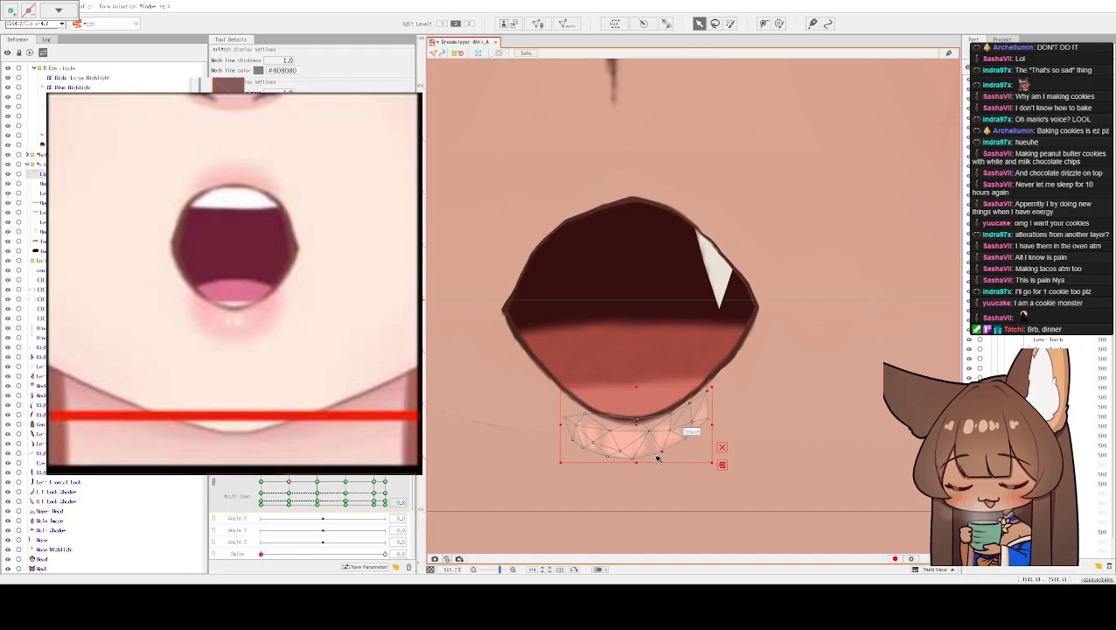
left_click_drag(637, 456, 591, 419)
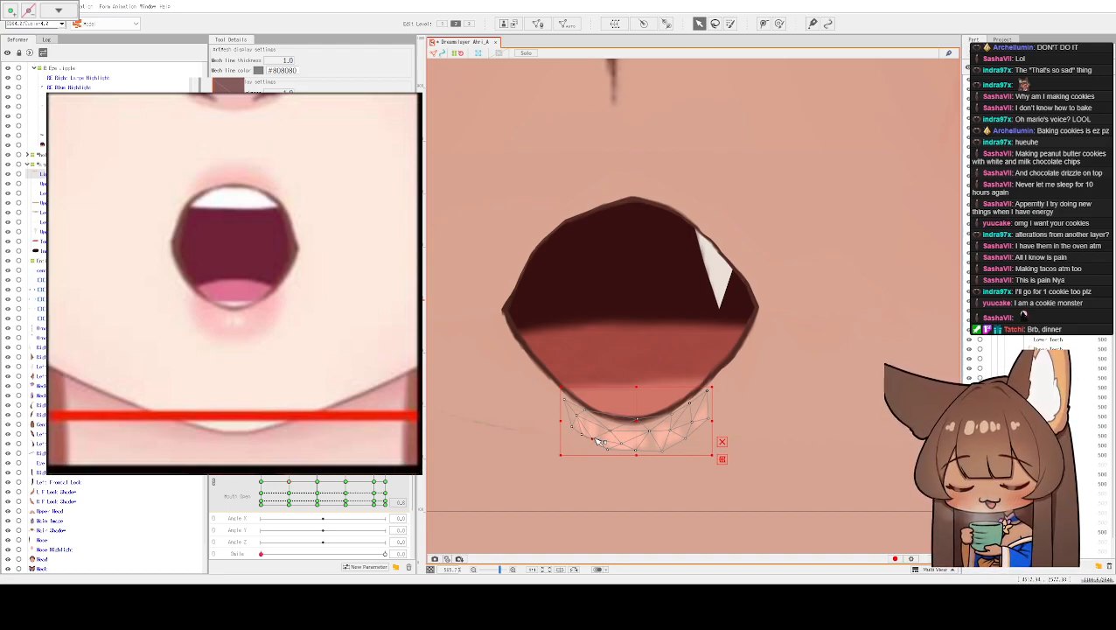
- Hide the selection display and examine the curved lip highlight under the open mouth, close up and against the whole face
scroll(760, 359, "down", 5)
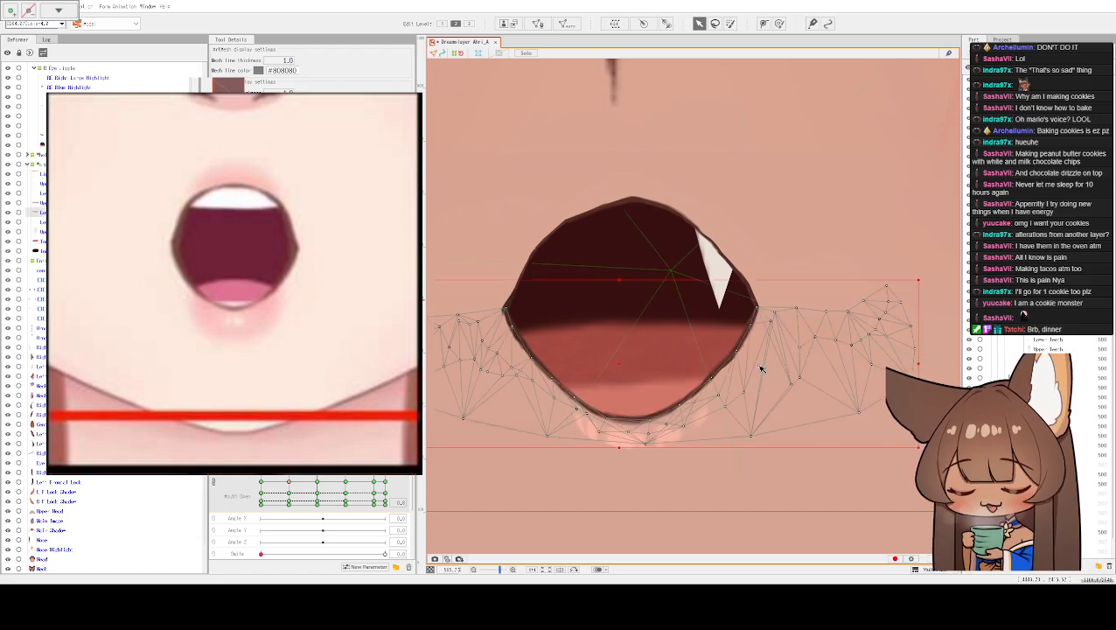
scroll(760, 341, "down", 4)
key("ctrl+h")
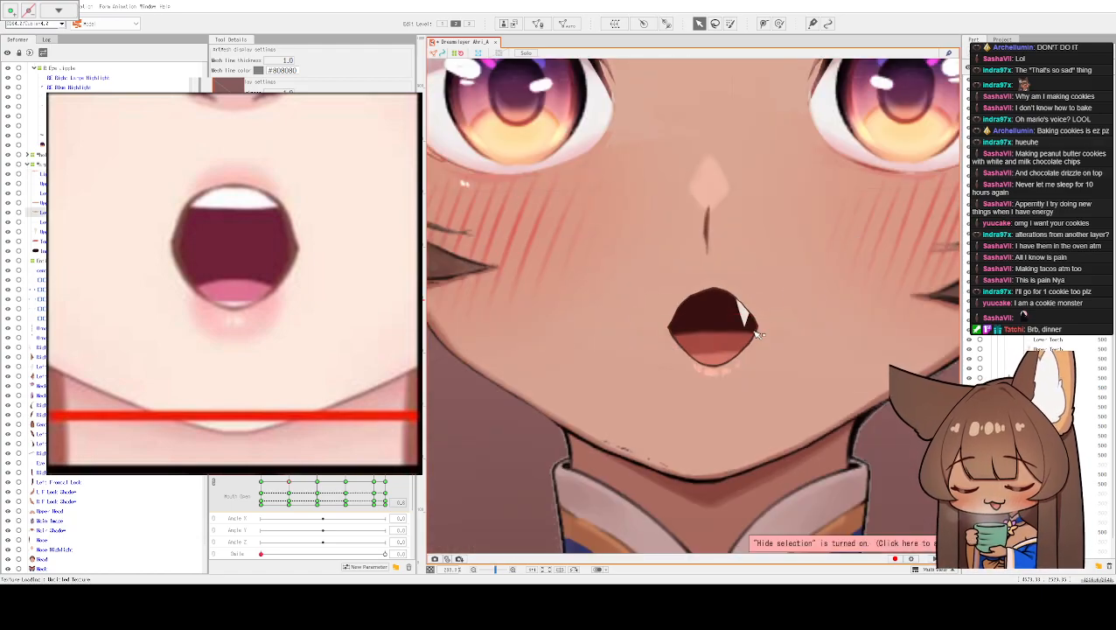
scroll(785, 248, "up", 2)
scroll(774, 304, "up", 3)
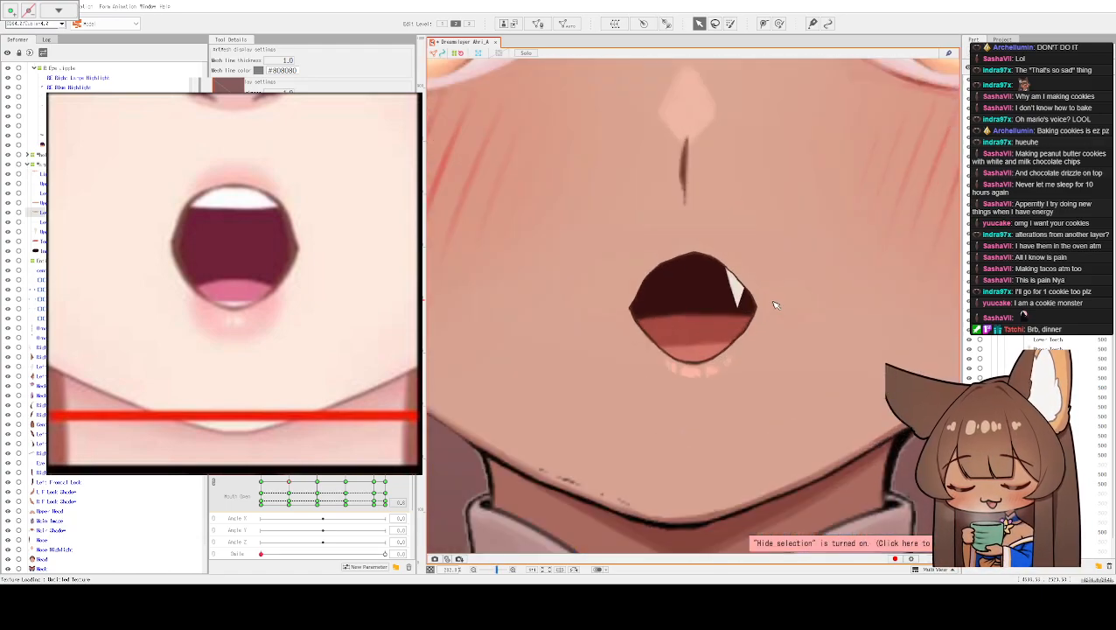
left_click(697, 377)
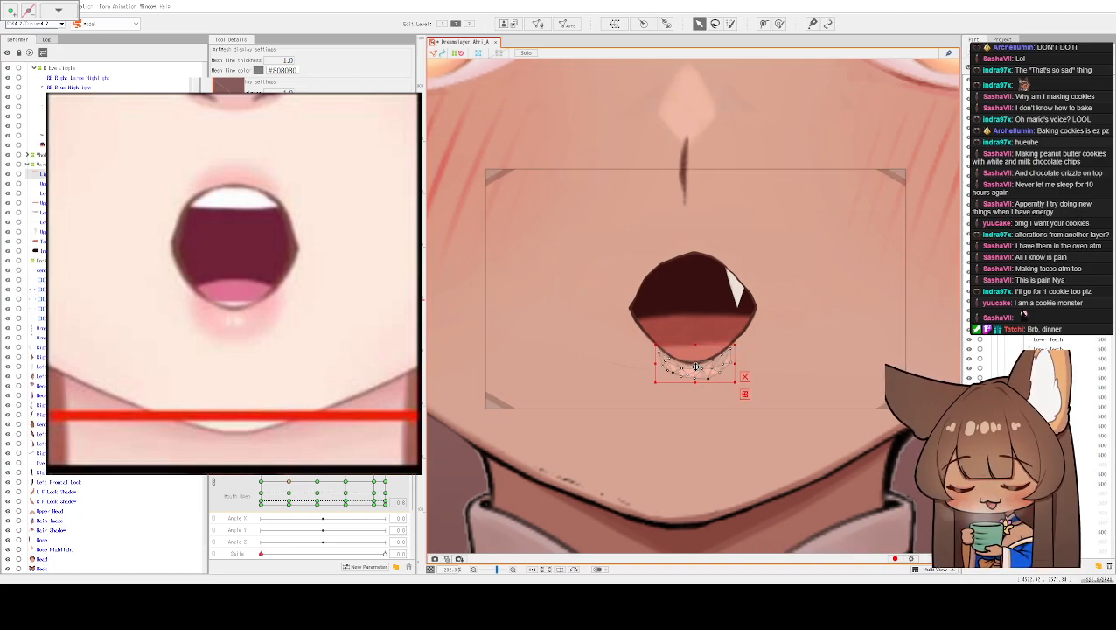
scroll(695, 367, "up", 3)
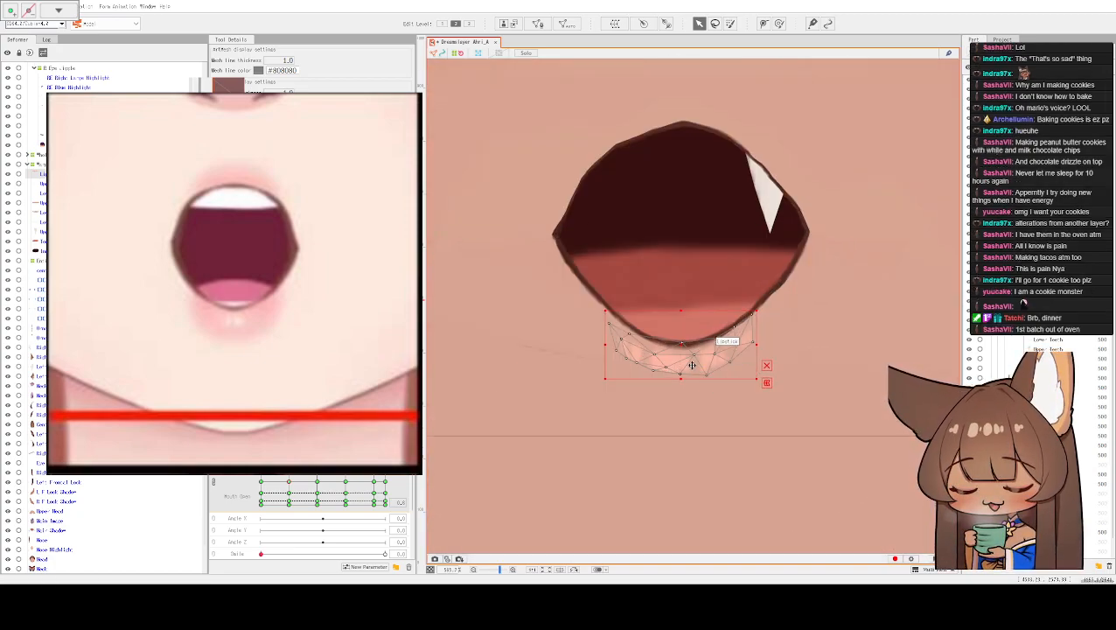
scroll(691, 368, "down", 5)
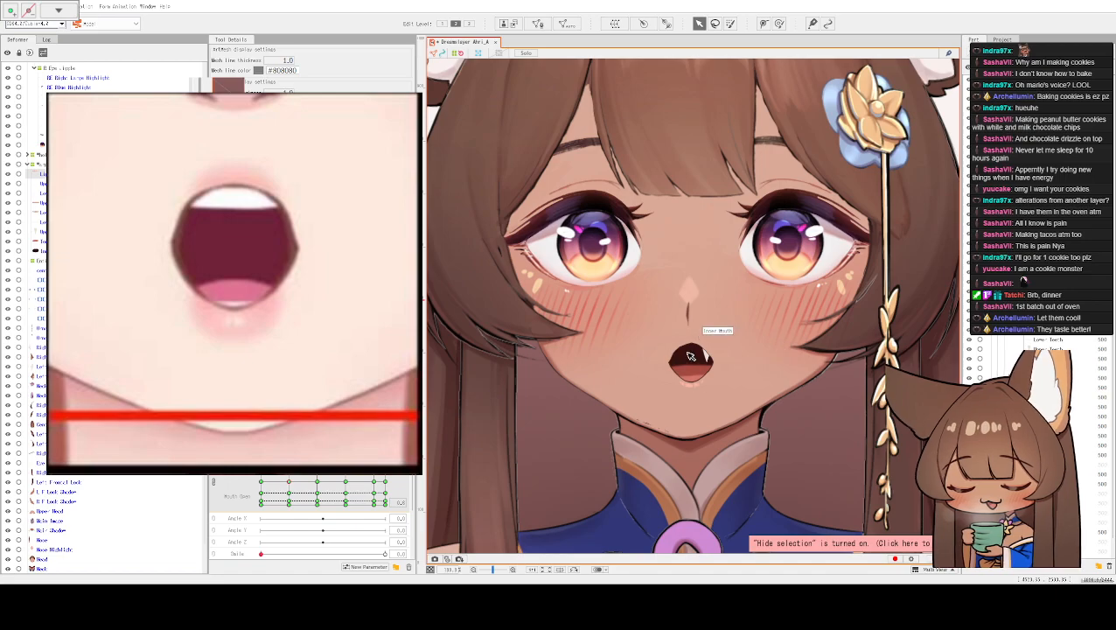
scroll(689, 356, "up", 5)
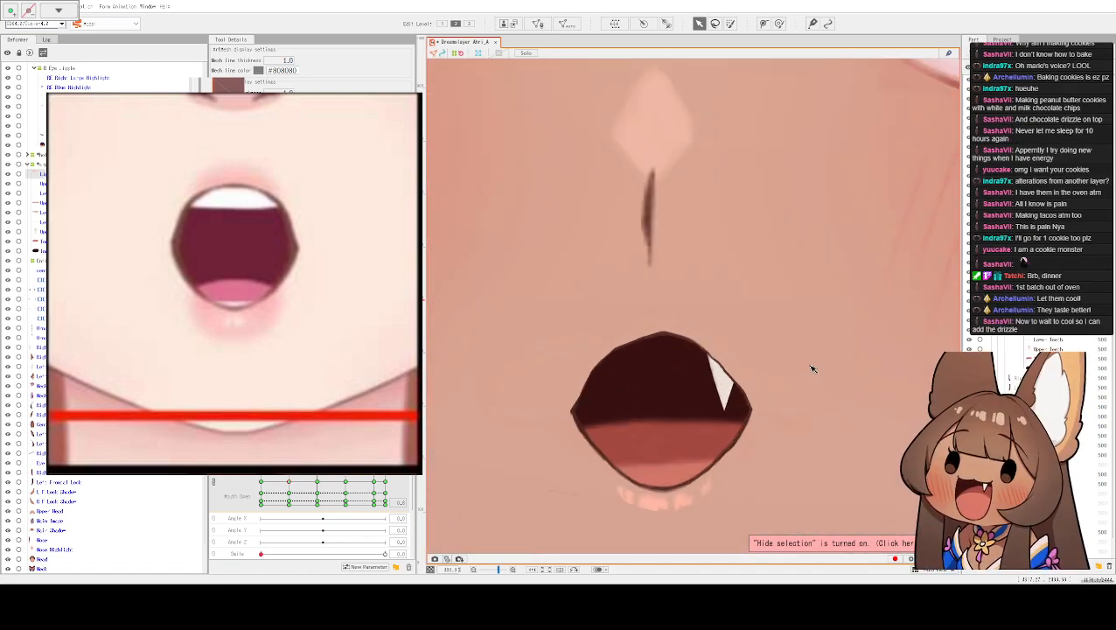
- Examine the open mouth close up and against the whole face, switching between its neighbouring mouth-open keyforms
scroll(813, 368, "down", 2)
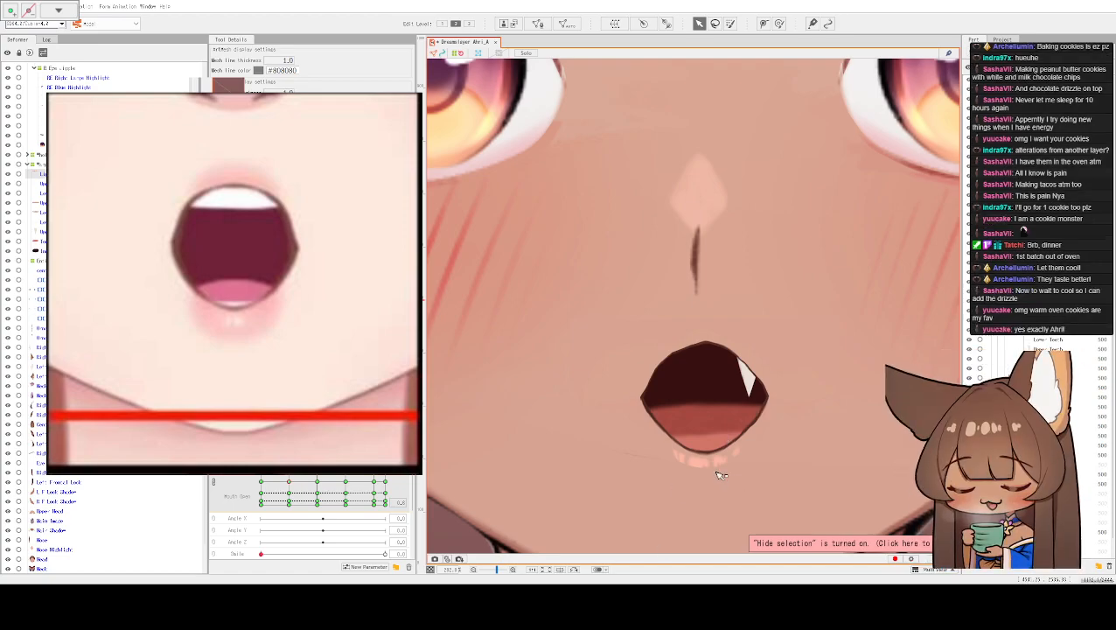
scroll(787, 341, "down", 4)
scroll(783, 357, "up", 4)
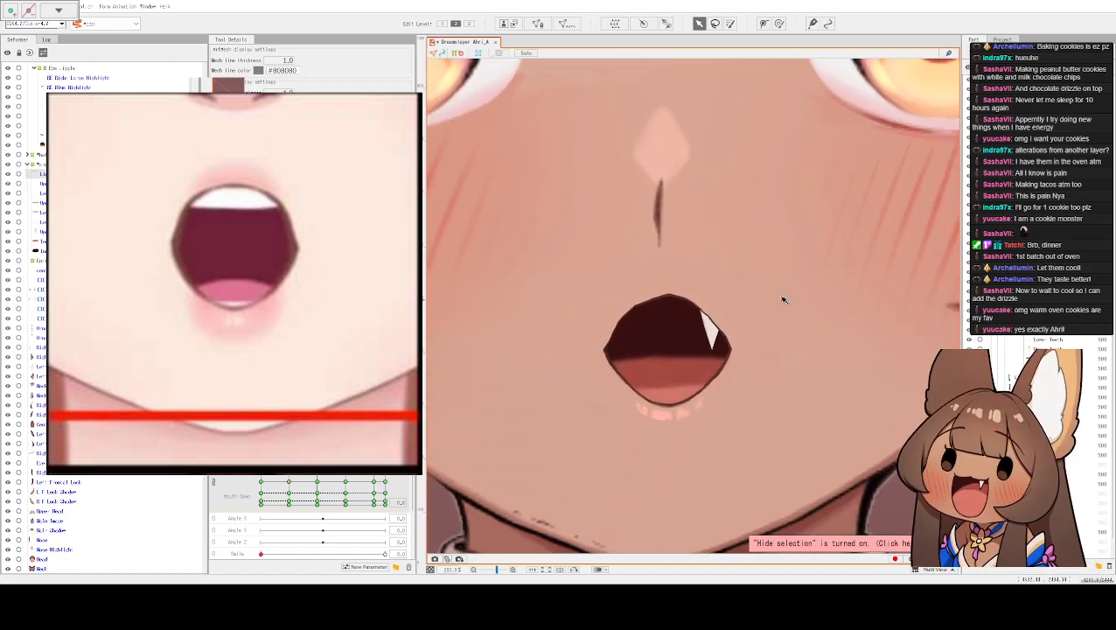
scroll(796, 302, "down", 5)
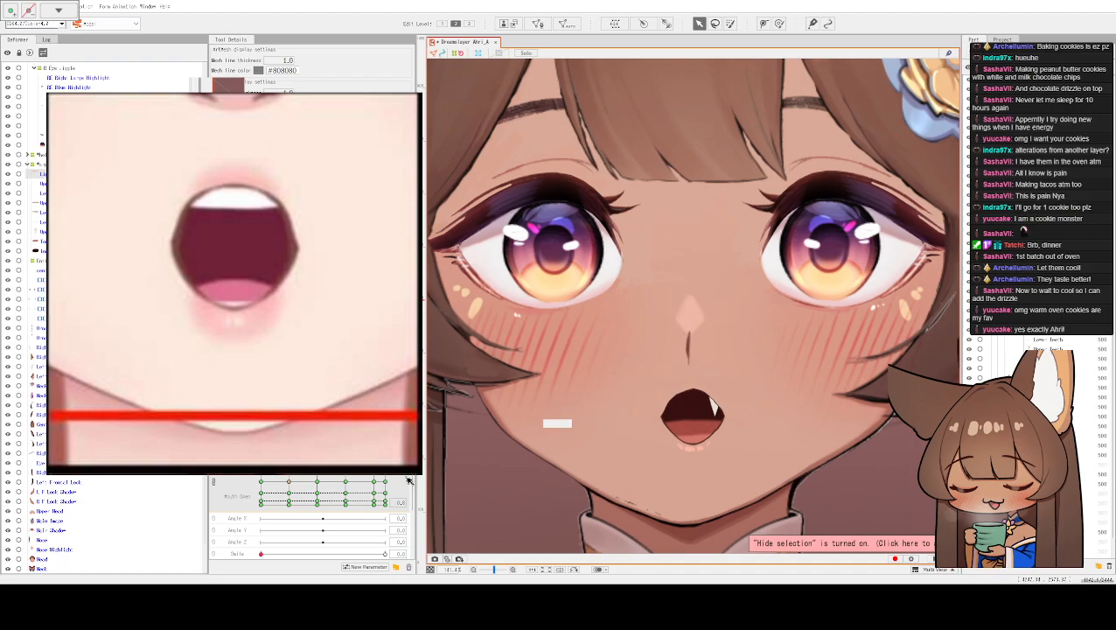
left_click(295, 501)
left_click_drag(294, 501, 293, 483)
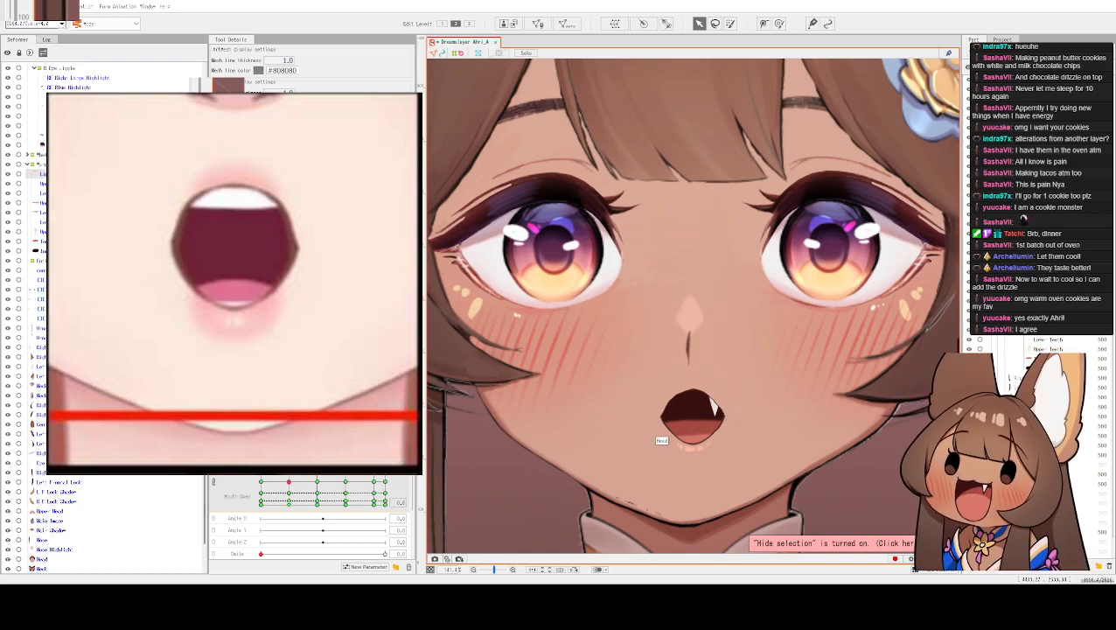
left_click_drag(289, 482, 290, 483)
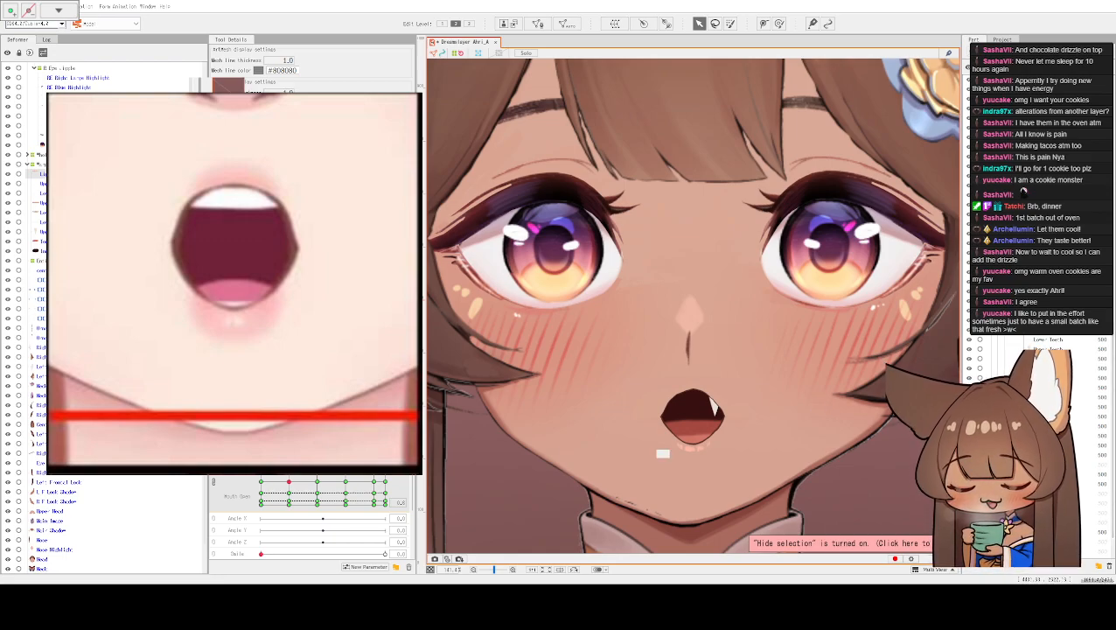
left_click(288, 502)
left_click(290, 482)
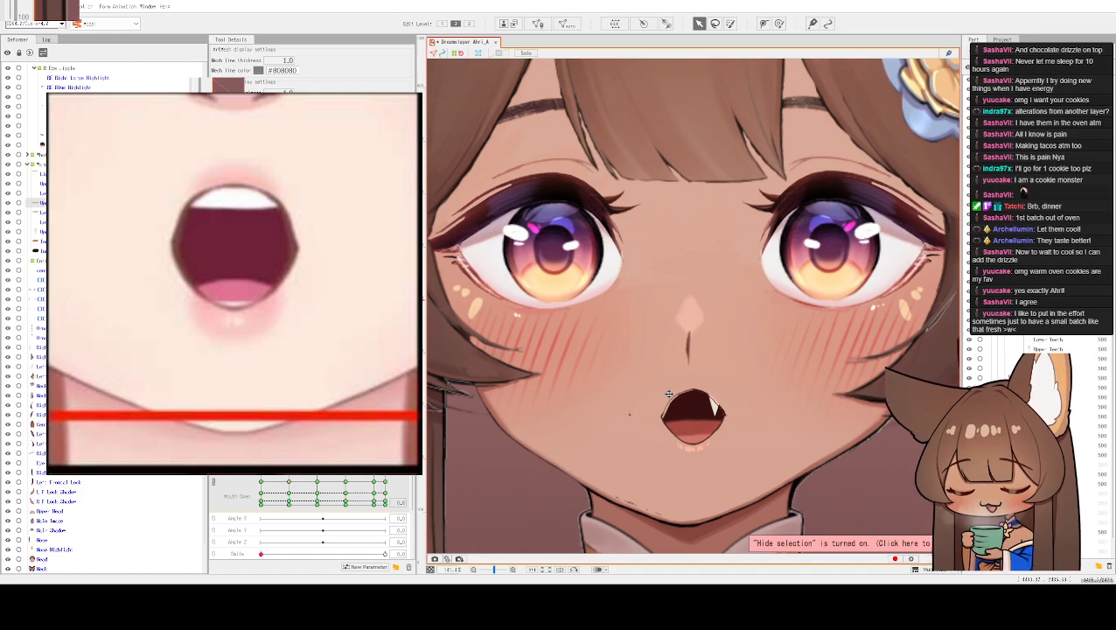
- Examine the upper lip skin mesh and the upper lip line's control points along the open mouth's outline
scroll(662, 376, "up", 4)
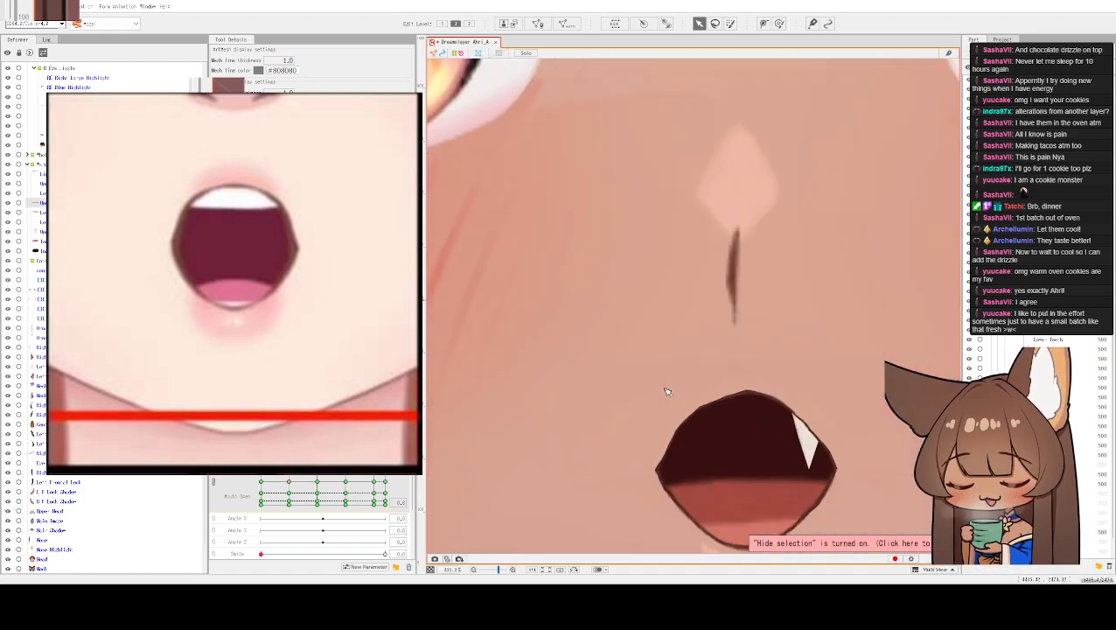
scroll(678, 350, "down", 3)
scroll(692, 326, "up", 4)
left_click_drag(692, 325, 640, 229)
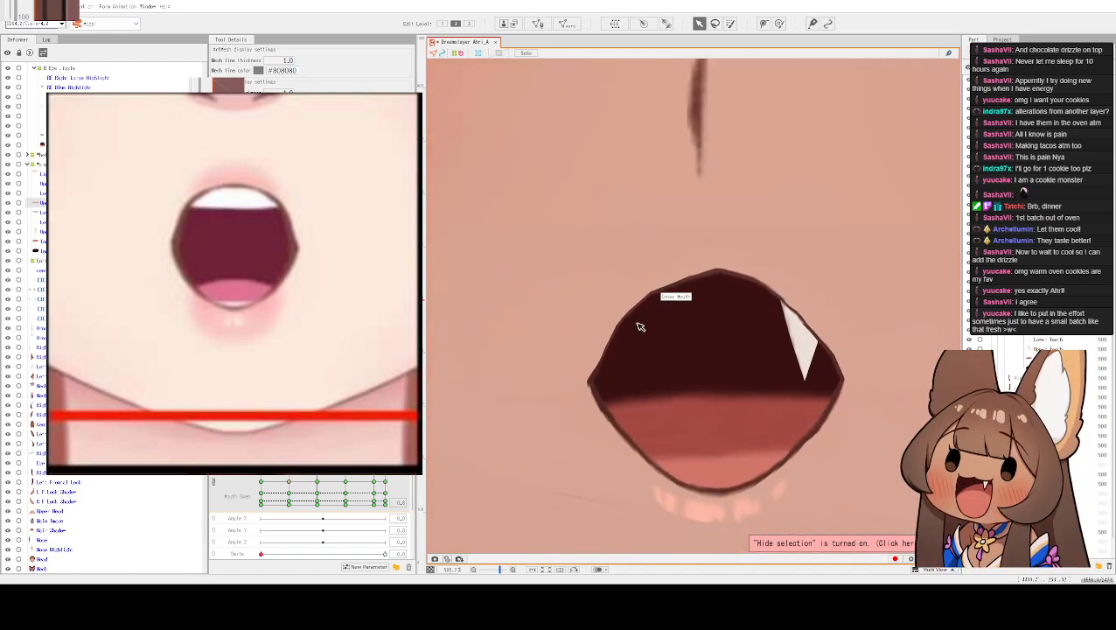
left_click(638, 323)
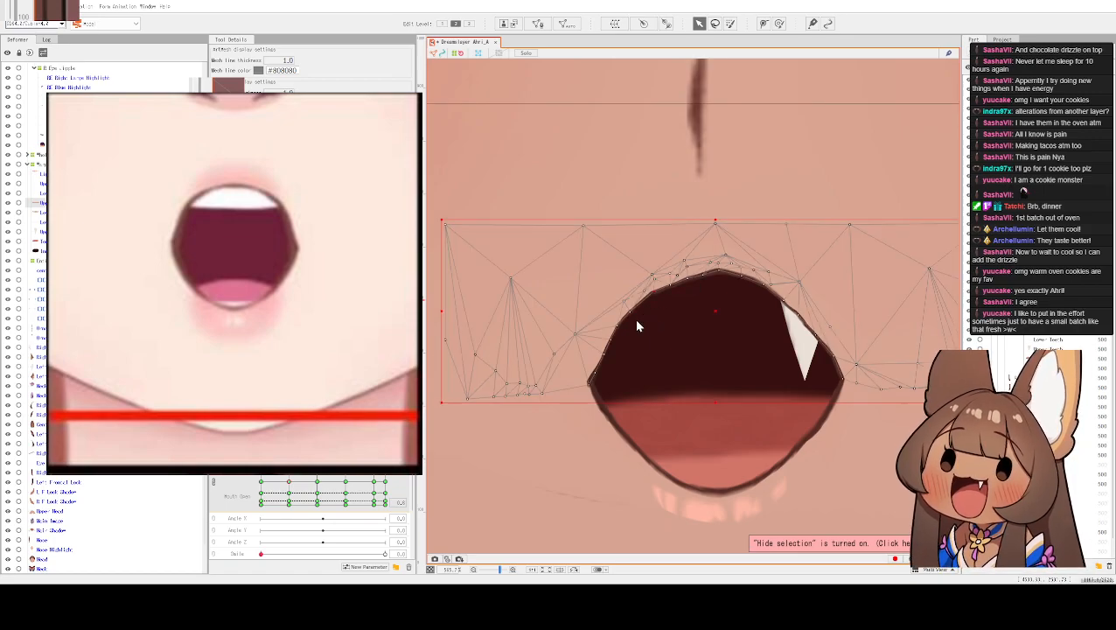
left_click(636, 315)
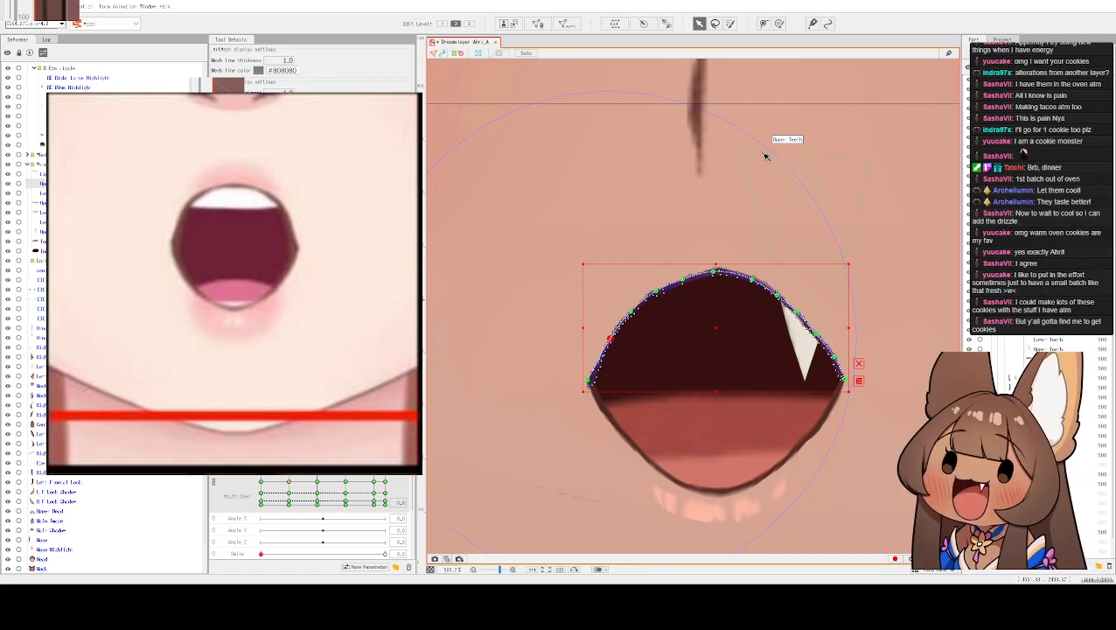
left_click(746, 243)
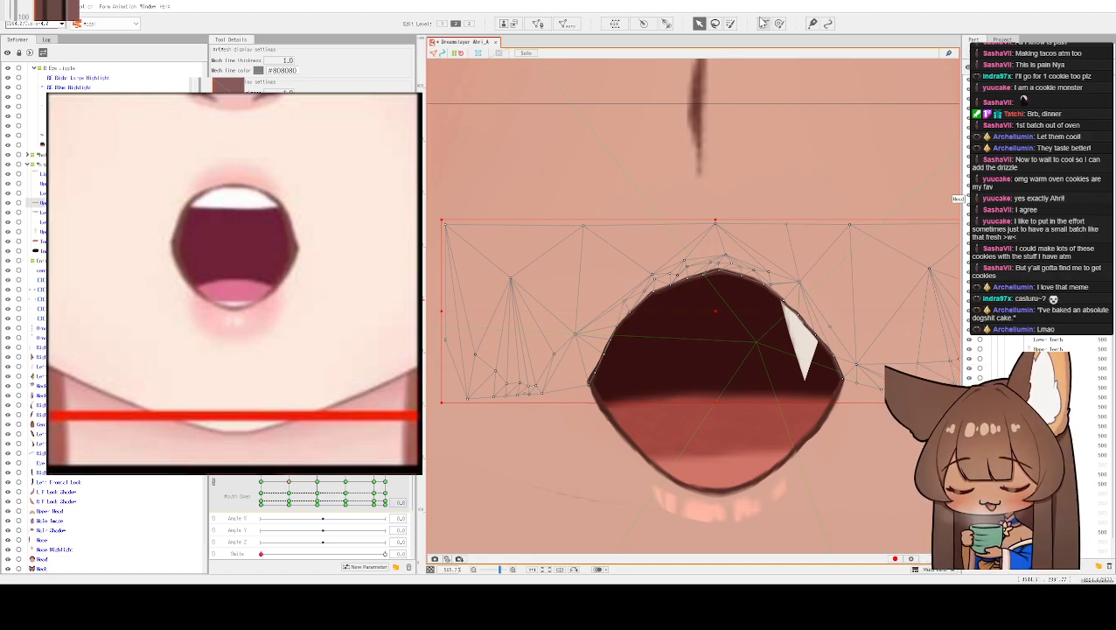
left_click_drag(835, 180, 760, 115)
scroll(651, 182, "down", 3)
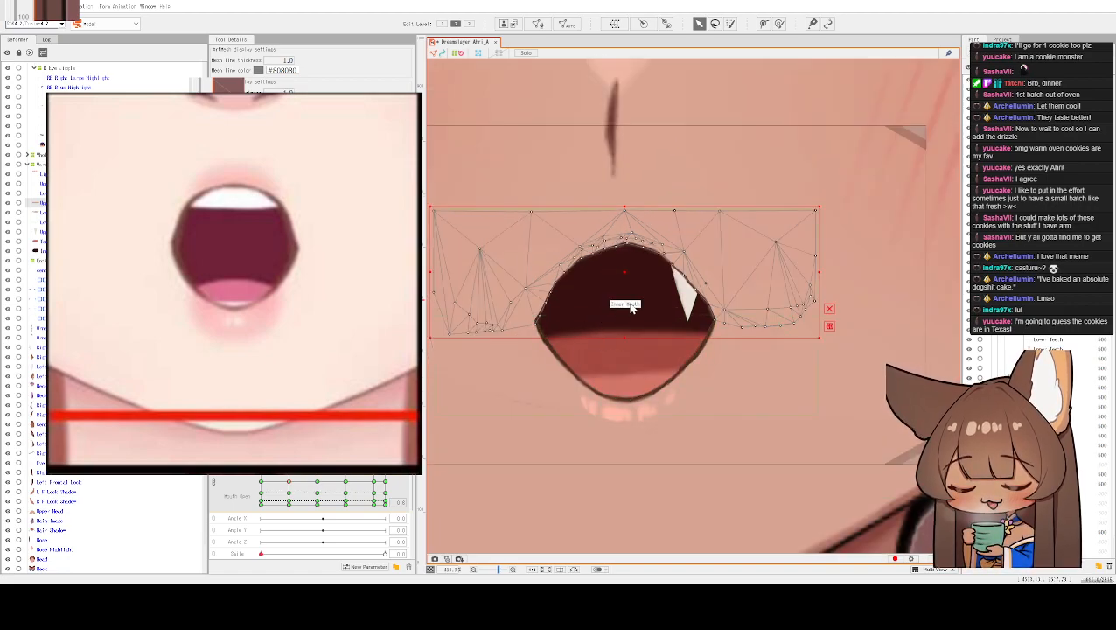
scroll(654, 341, "up", 2)
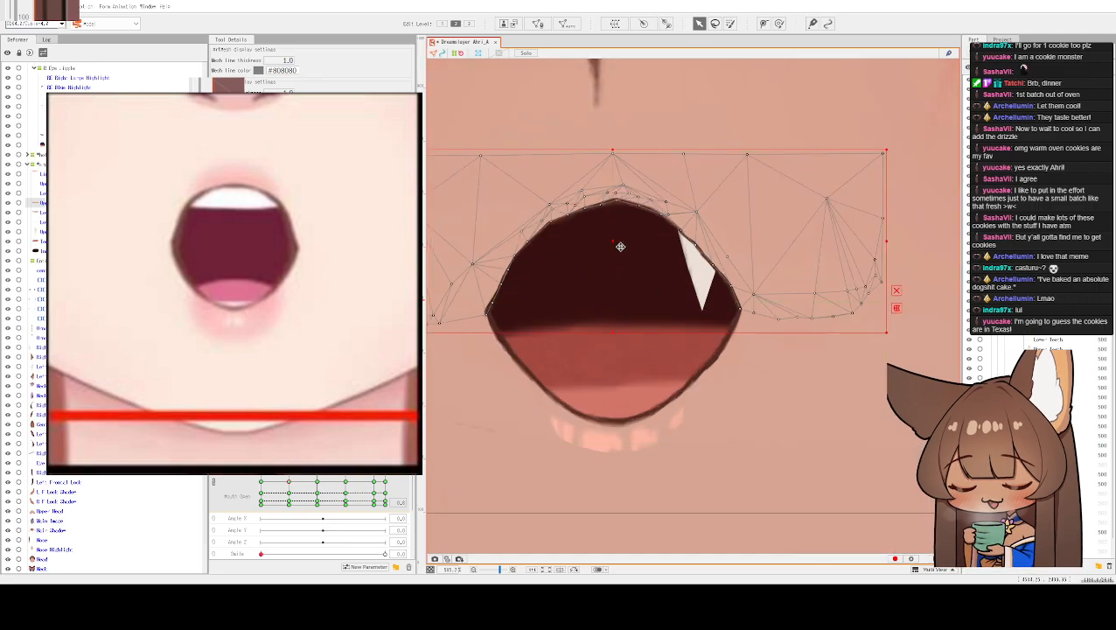
- Inspect the lower lip skin, the lower and upper lip lines and the mouth interior, then the whole face
left_click(726, 434)
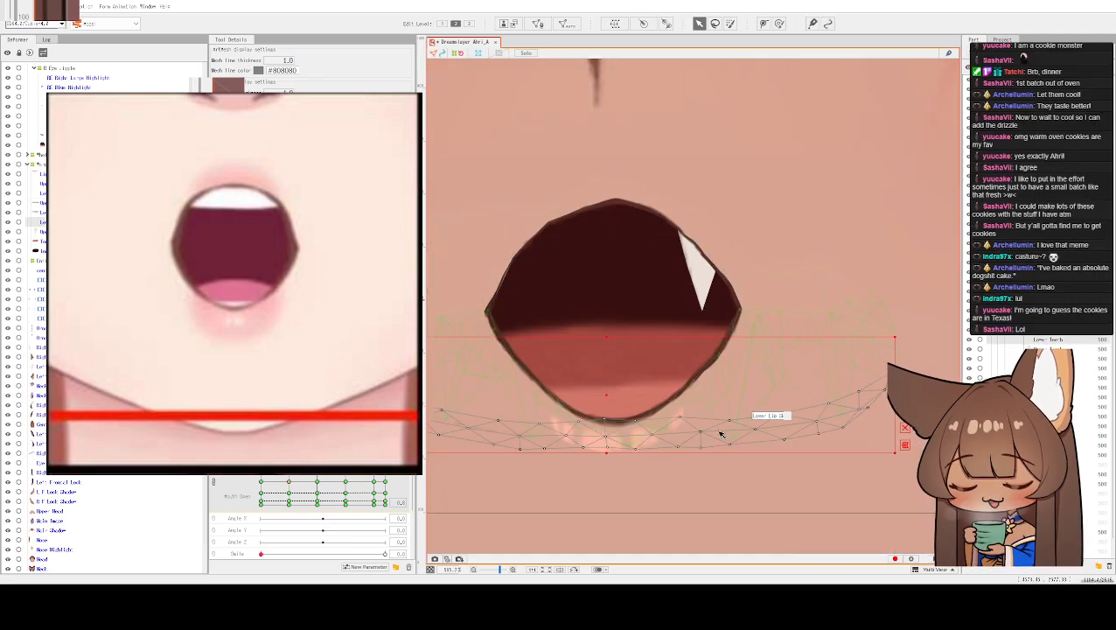
left_click(541, 391)
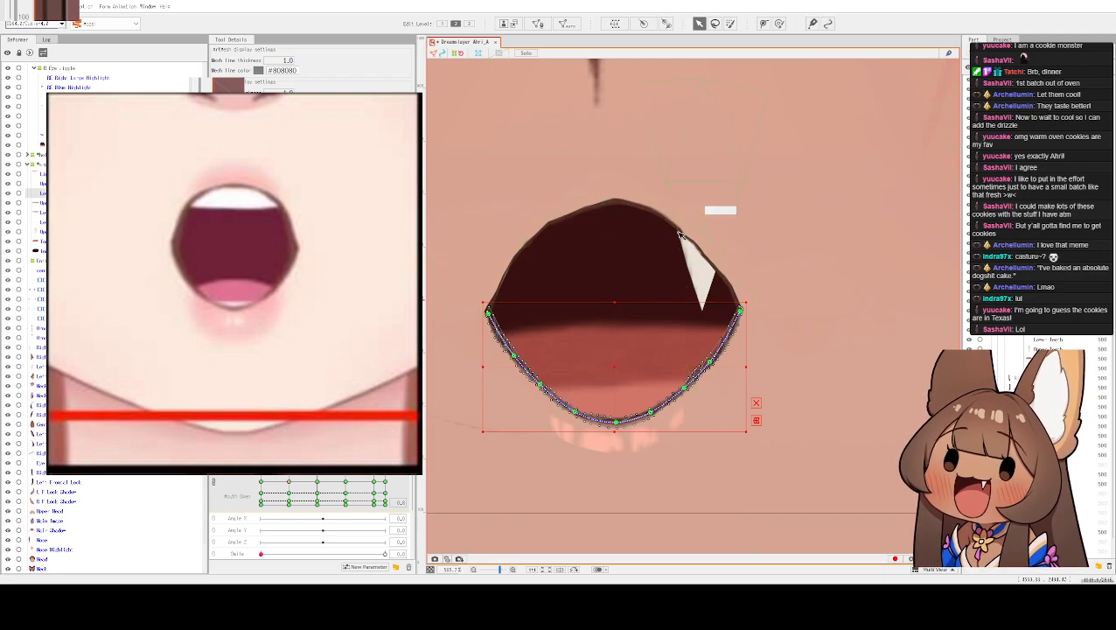
left_click(524, 256)
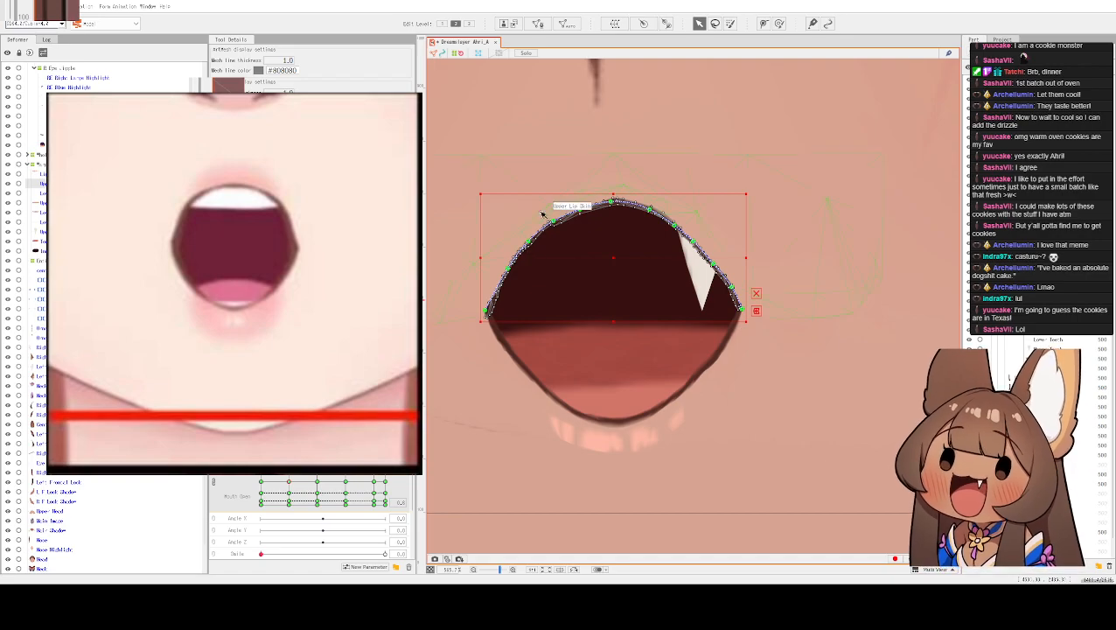
scroll(599, 340, "down", 3)
scroll(599, 336, "up", 3)
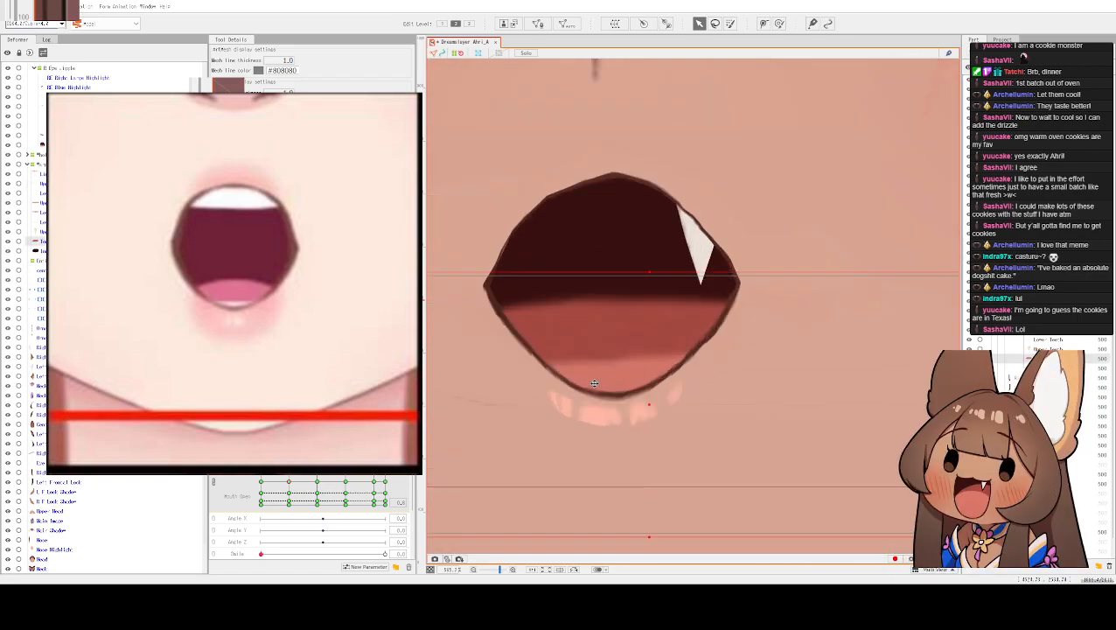
scroll(595, 315, "down", 5)
scroll(583, 286, "up", 5)
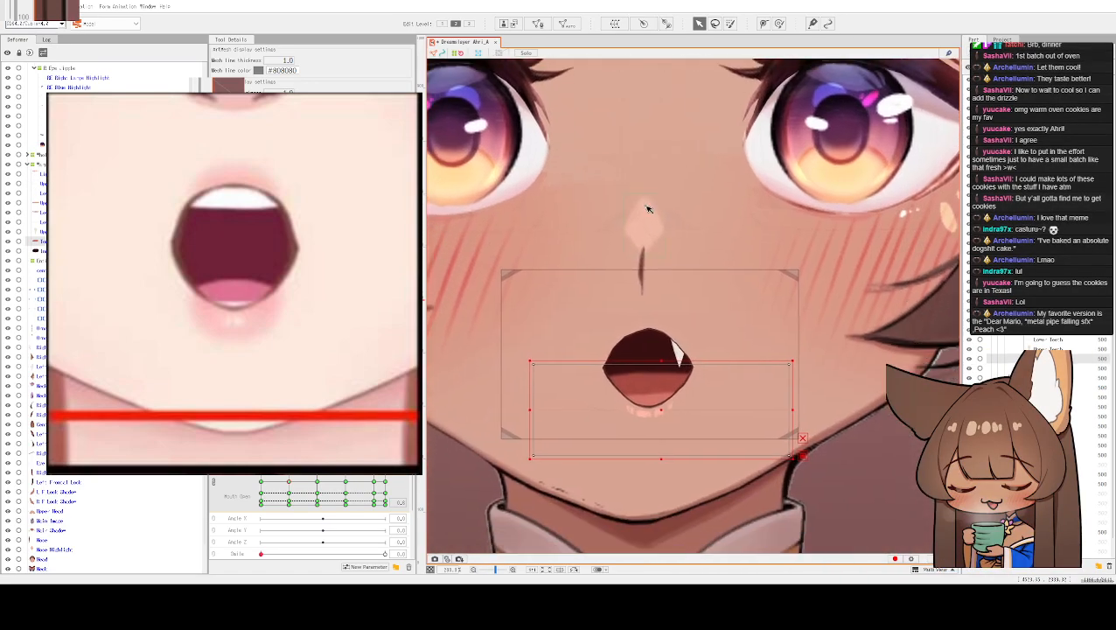
left_click_drag(648, 205, 629, 240)
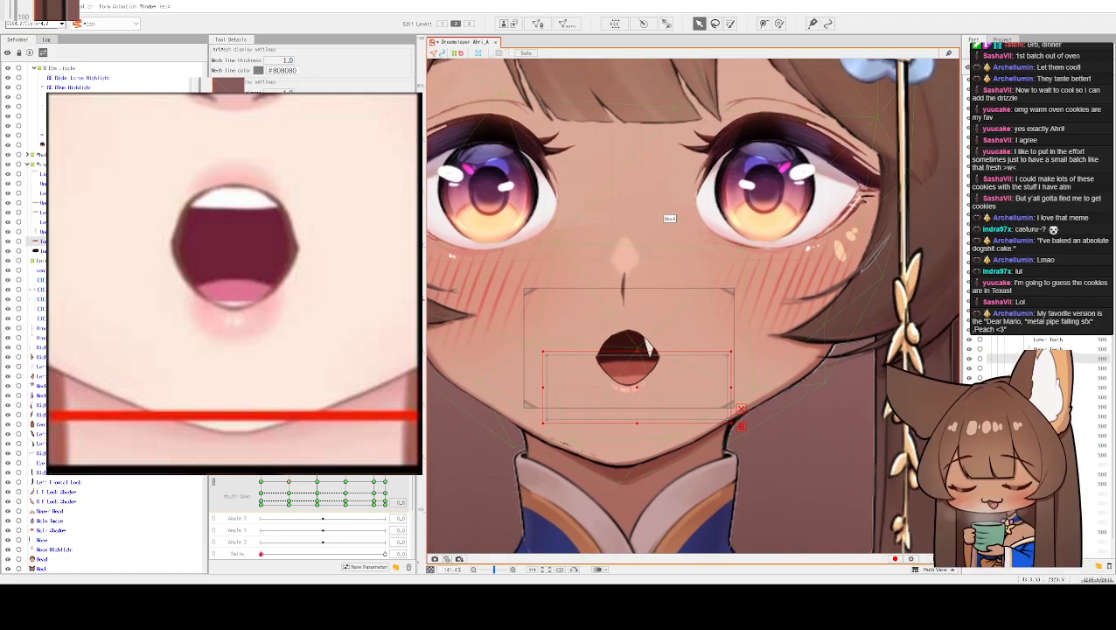
- Copy the shape of all mouth parts from the finished open-mouth keyform and paste it onto the mouth-open keyform at 1.0
left_click(288, 483)
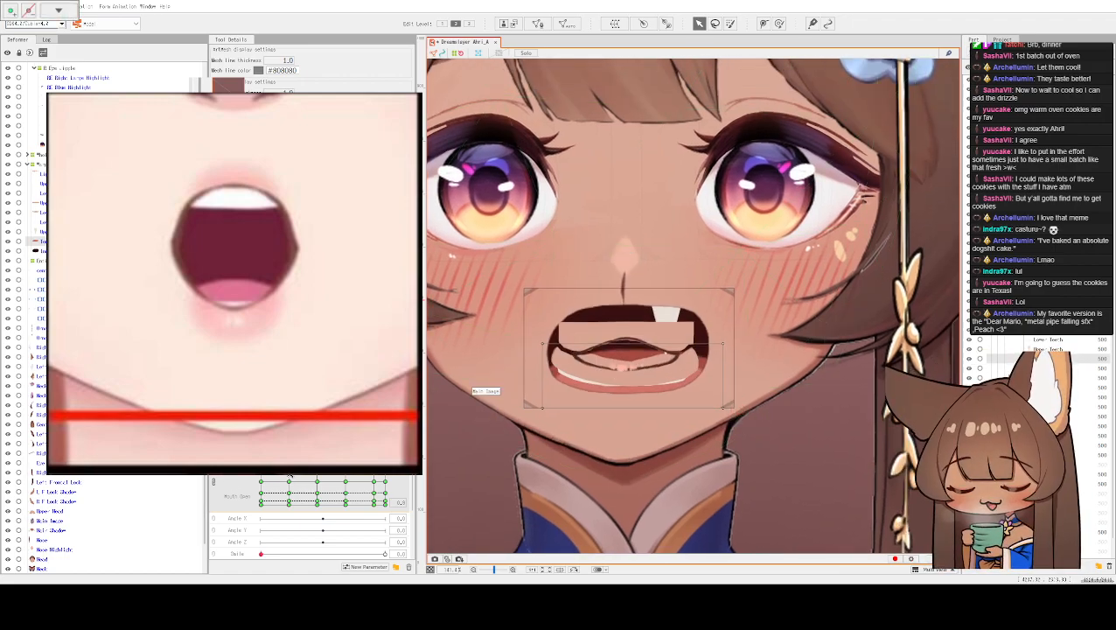
left_click(290, 483)
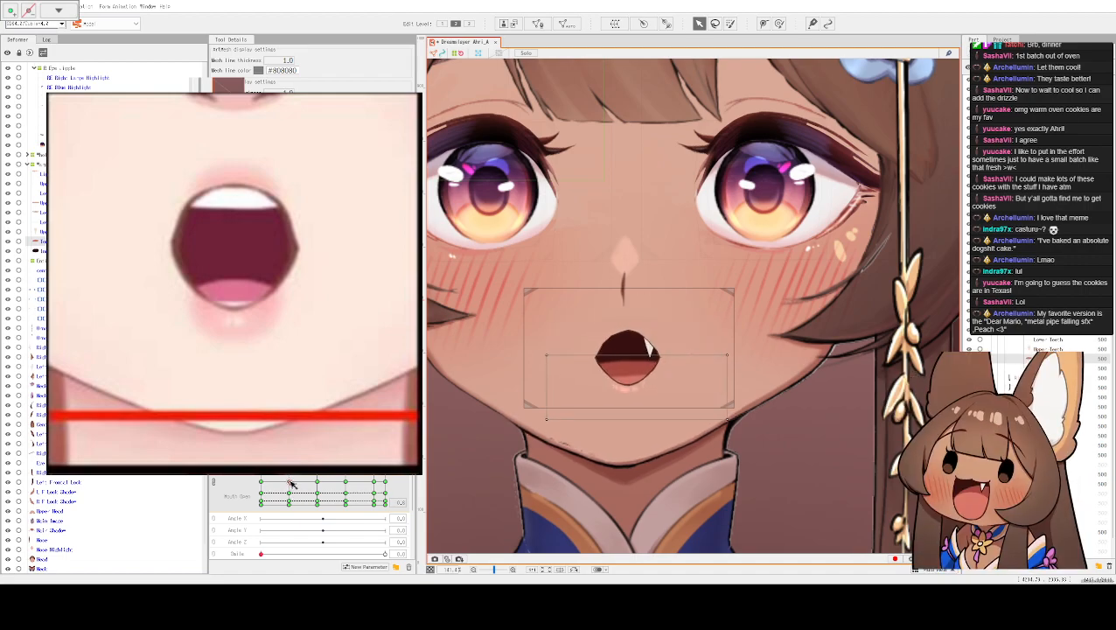
left_click(626, 360)
left_click(649, 333)
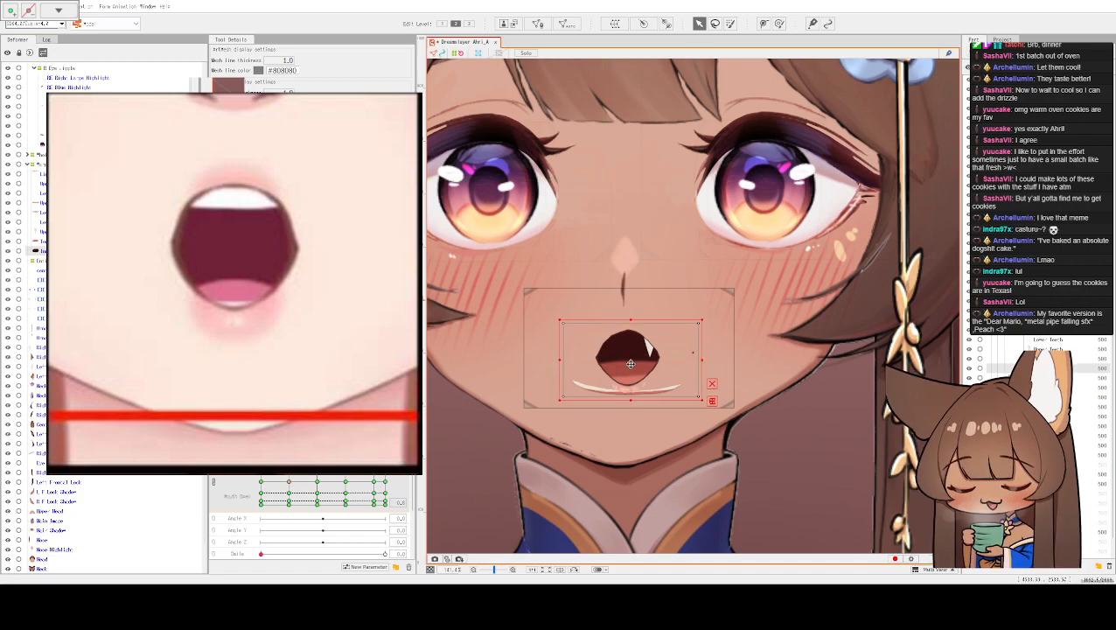
scroll(578, 392, "up", 3)
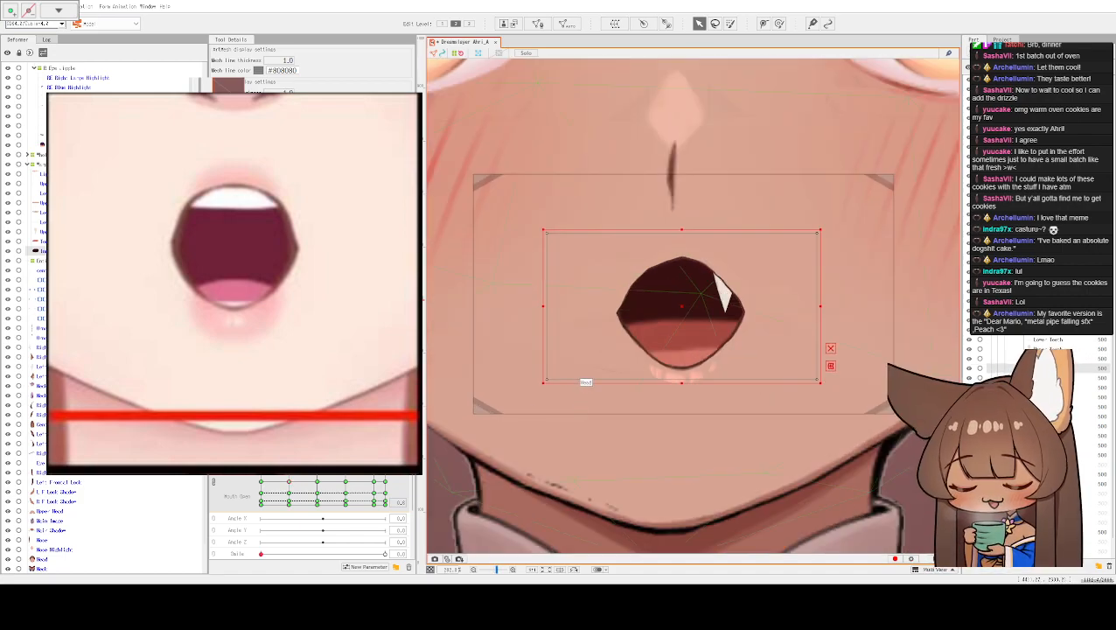
left_click(583, 379)
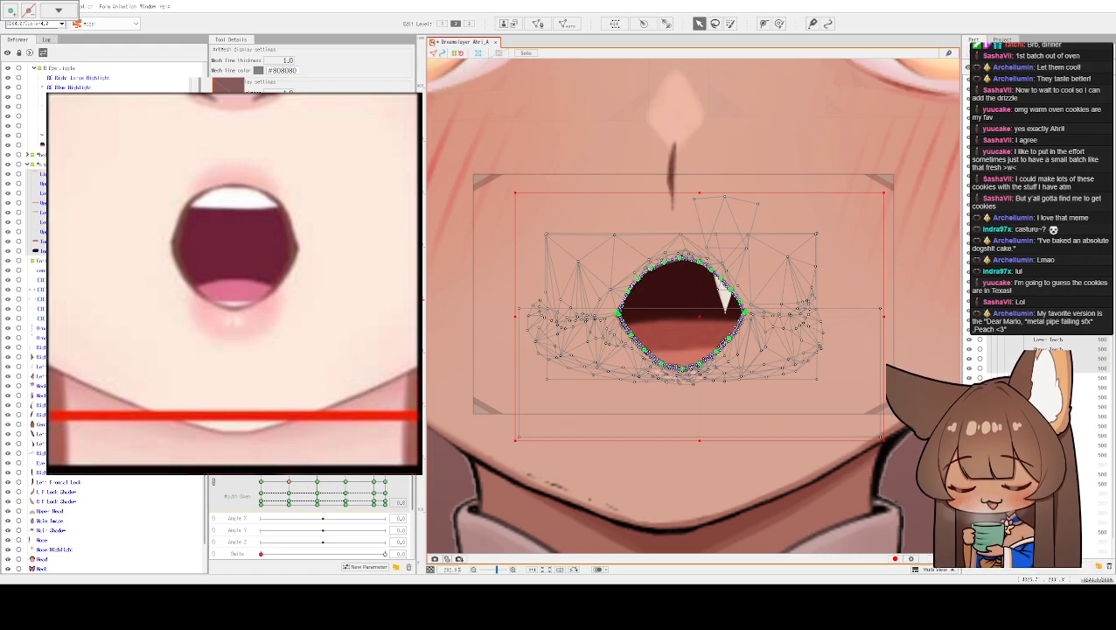
key("ctrl+z")
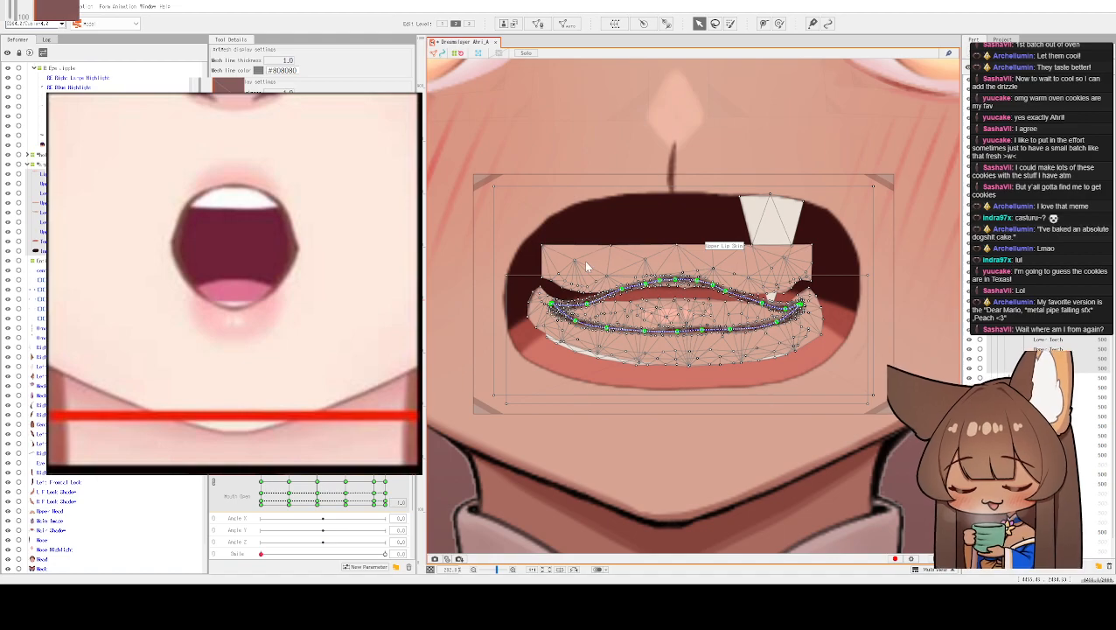
left_click(604, 267)
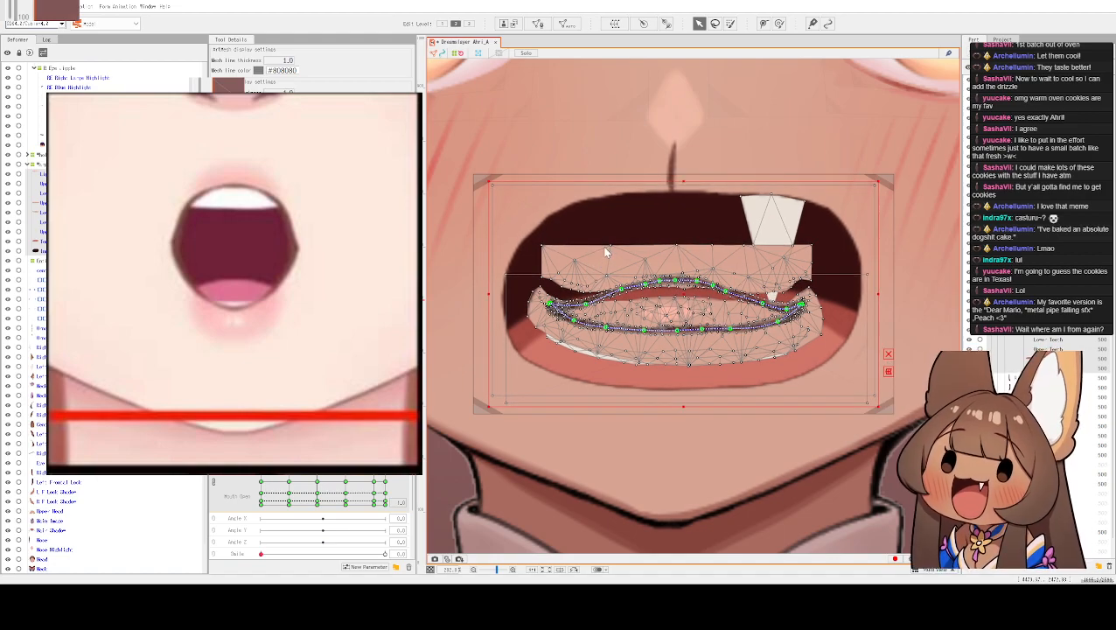
key("ctrl+v")
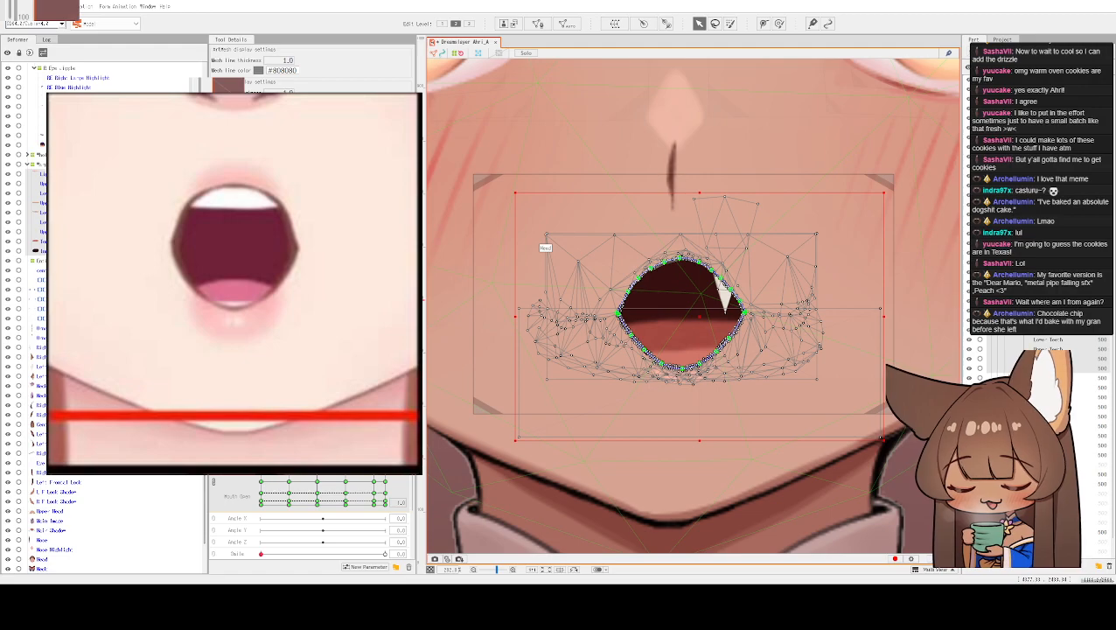
- Select the upper and lower lip lines together and widen them slightly
left_click(44, 193)
left_click(43, 184, "ctrl")
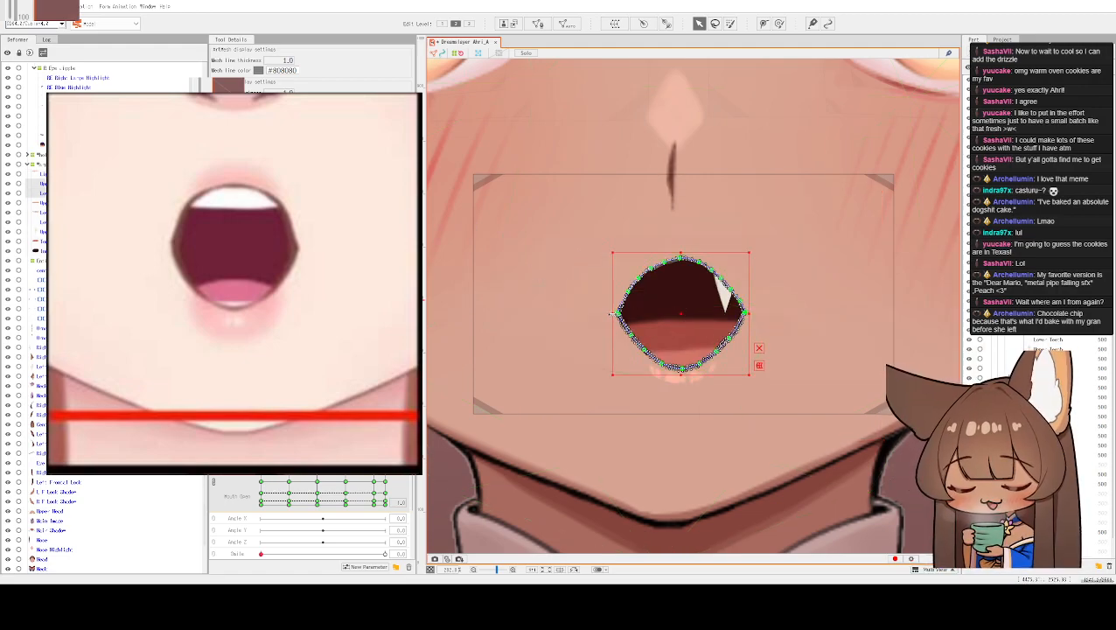
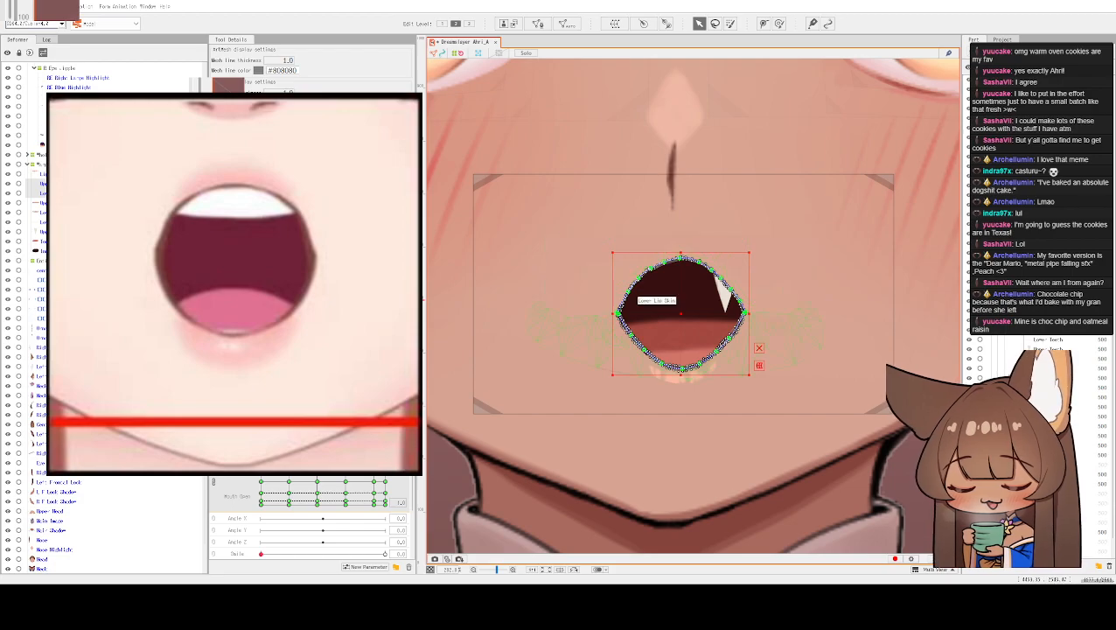
scroll(679, 214, "down", 2)
scroll(678, 207, "up", 5)
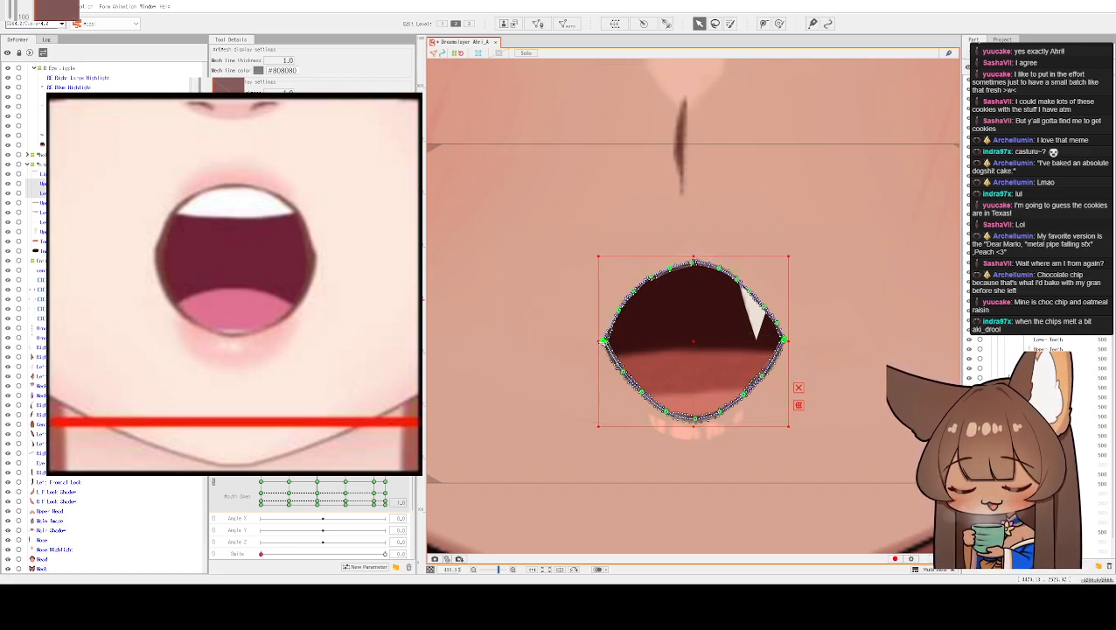
left_click_drag(598, 342, 595, 342)
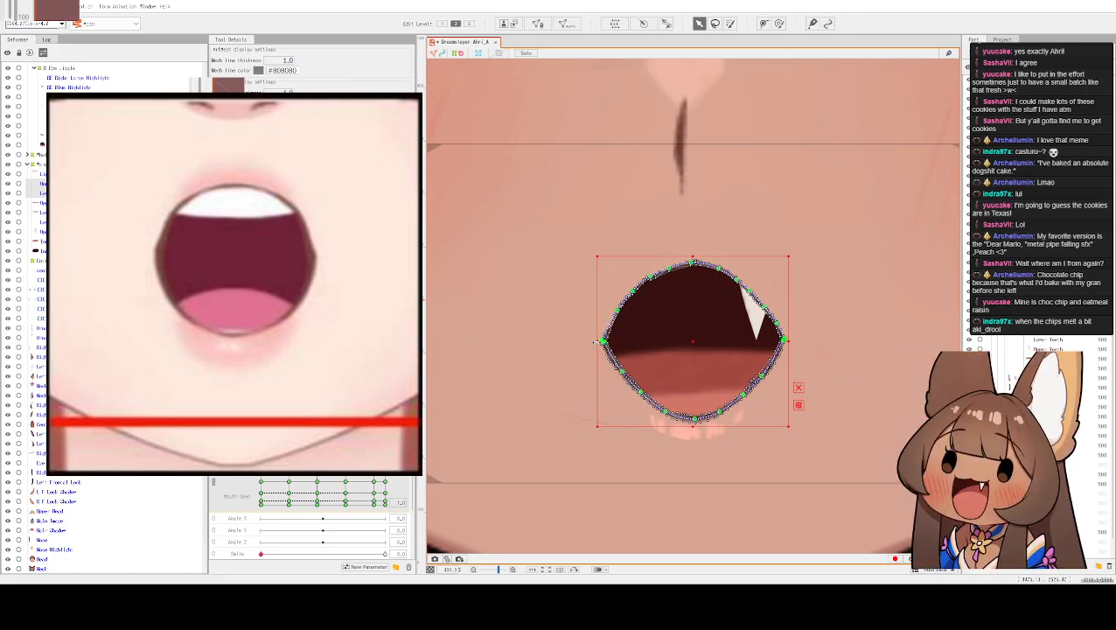
left_click_drag(695, 253, 692, 228)
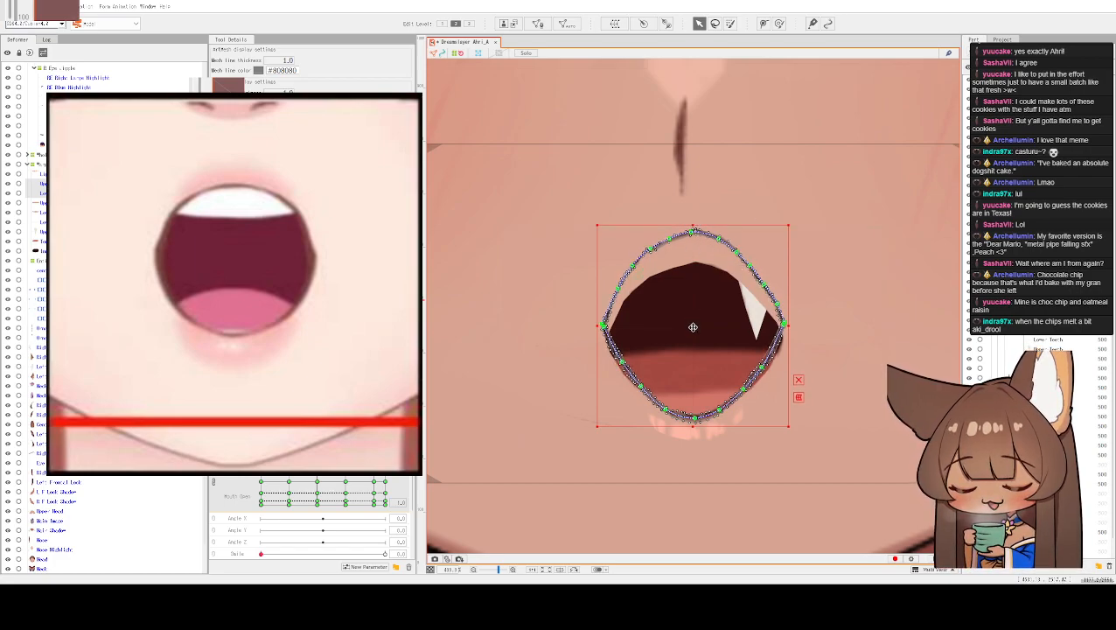
left_click_drag(693, 327, 692, 339)
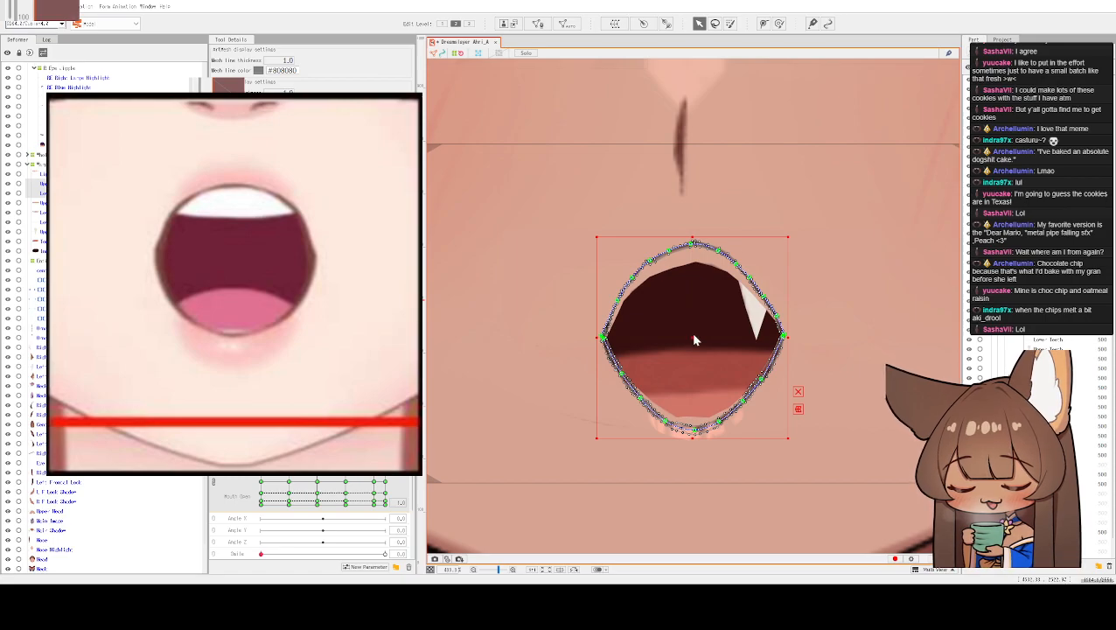
key("ctrl+z")
key("ctrl+z")
- Enlarge both lip lines evenly about their shared centre, making the mouth outline taller and wider than the dark interior
left_click_drag(693, 261, 690, 237)
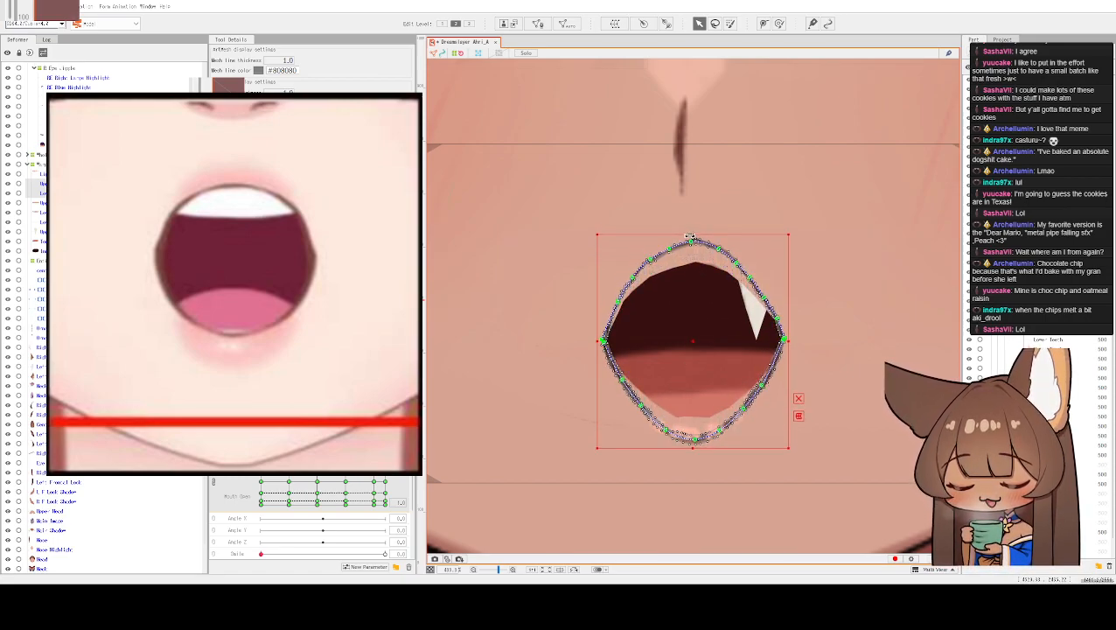
left_click_drag(790, 342, 802, 342)
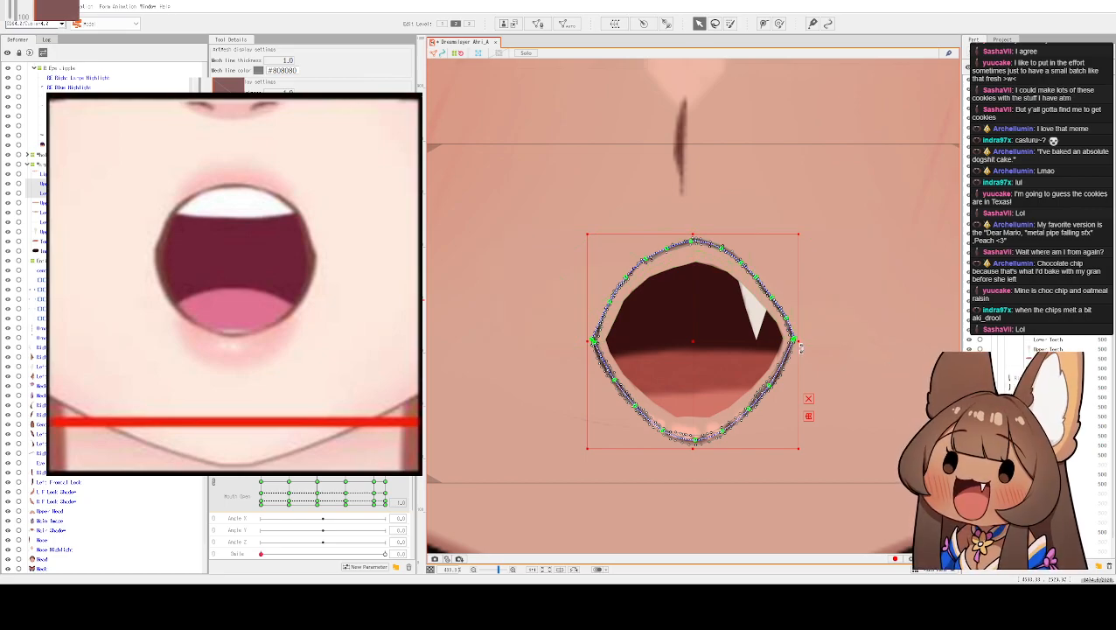
- Narrow the jointly selected upper and lower lip lines slightly about their shared centre
left_click_drag(801, 340, 797, 340)
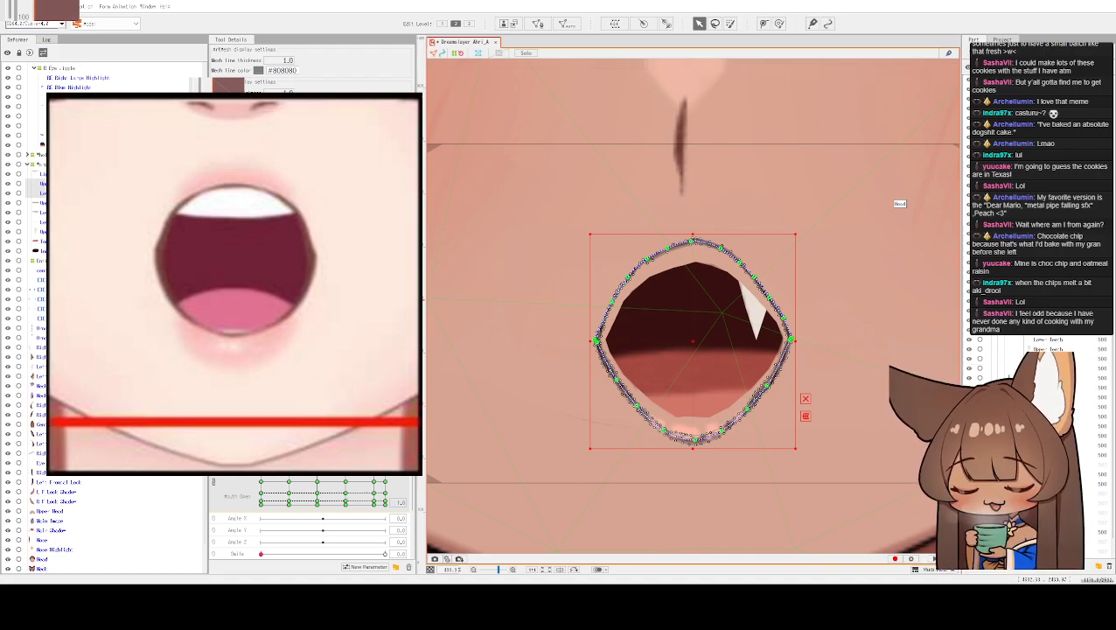
scroll(727, 267, "down", 2)
scroll(749, 260, "up", 1)
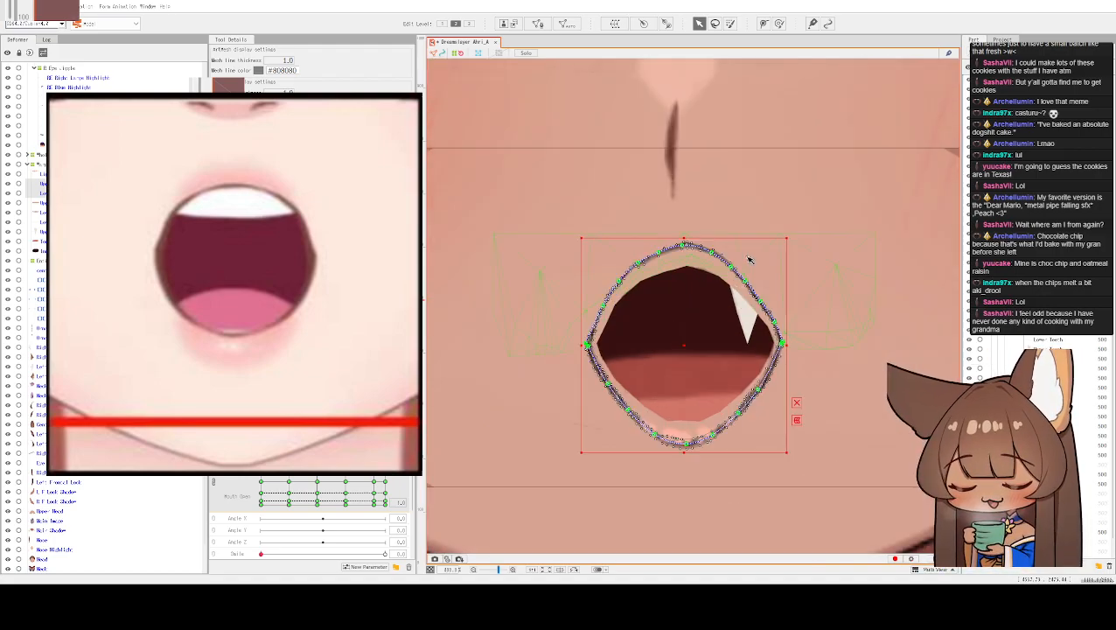
- Select the upper lip skin and pull its mesh points at the left mouth corner and lower left edge outward onto the lip line
left_click(636, 289)
scroll(601, 332, "up", 3)
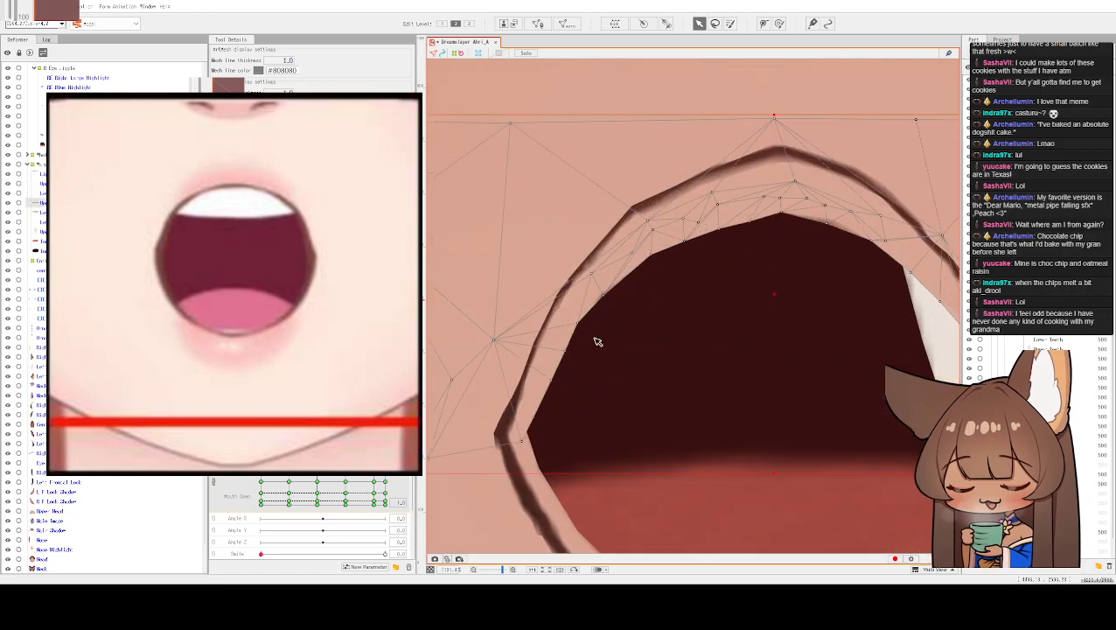
left_click_drag(536, 433, 564, 412)
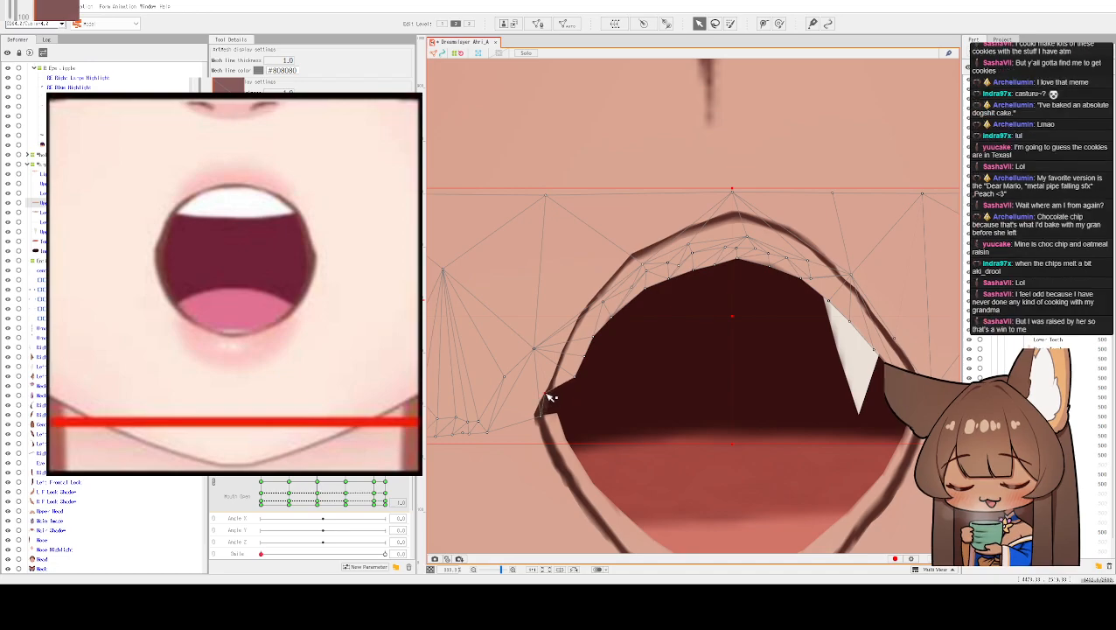
scroll(563, 401, "up", 2)
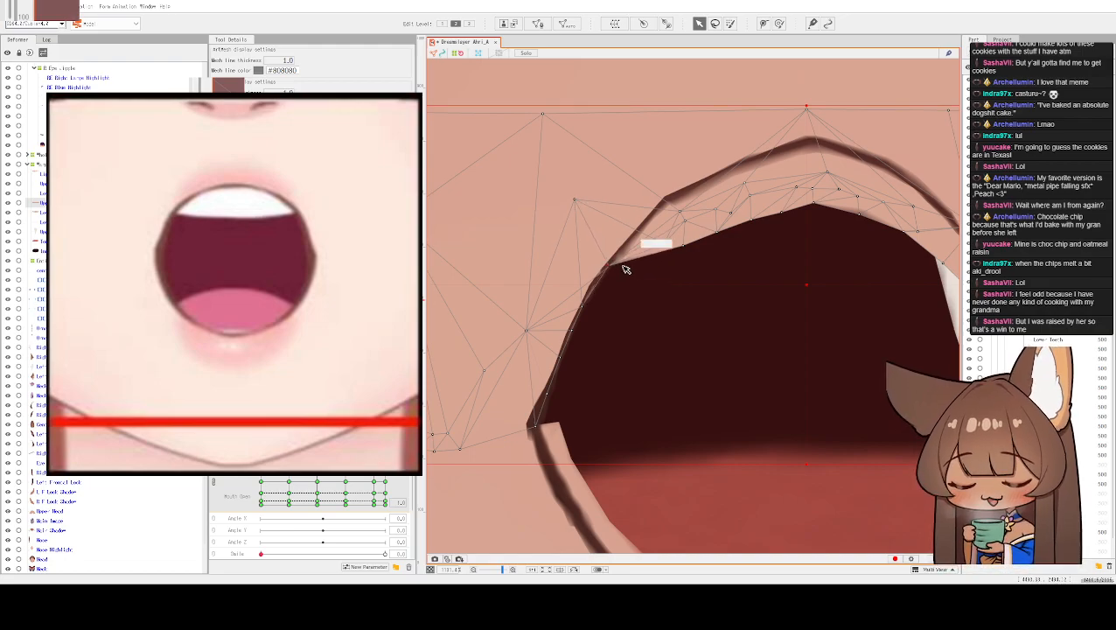
scroll(662, 236, "up", 2)
left_click(585, 207)
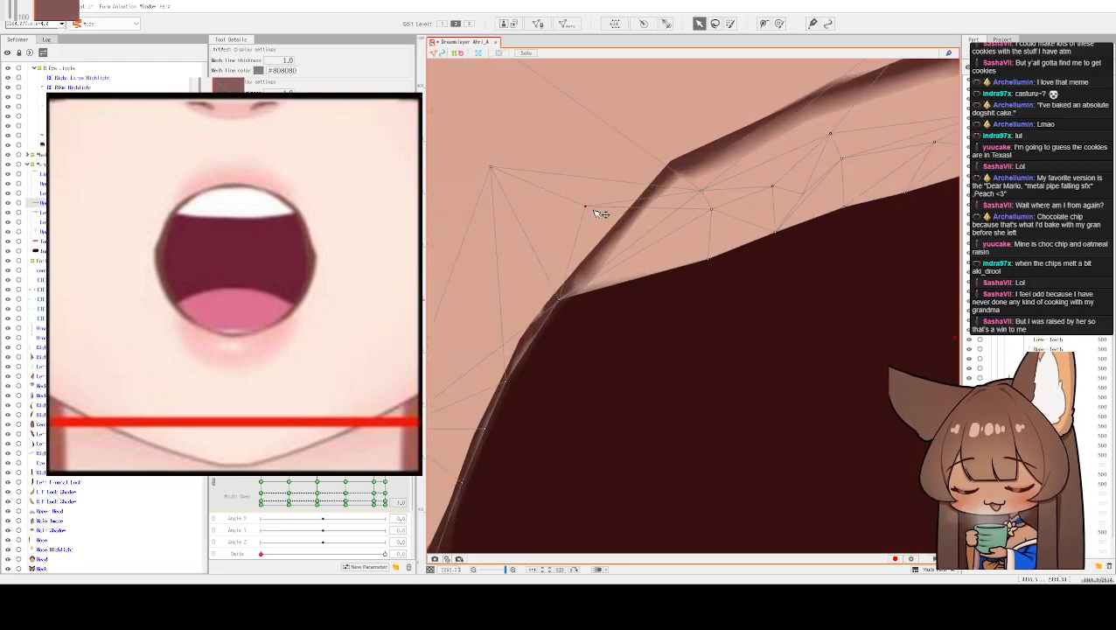
- Move the upper lip skin's mesh points at the upper left bend outward, fitting its inner edge to the lip line
left_click_drag(713, 261, 617, 246)
left_click_drag(705, 188, 625, 68)
left_click_drag(672, 183, 653, 314)
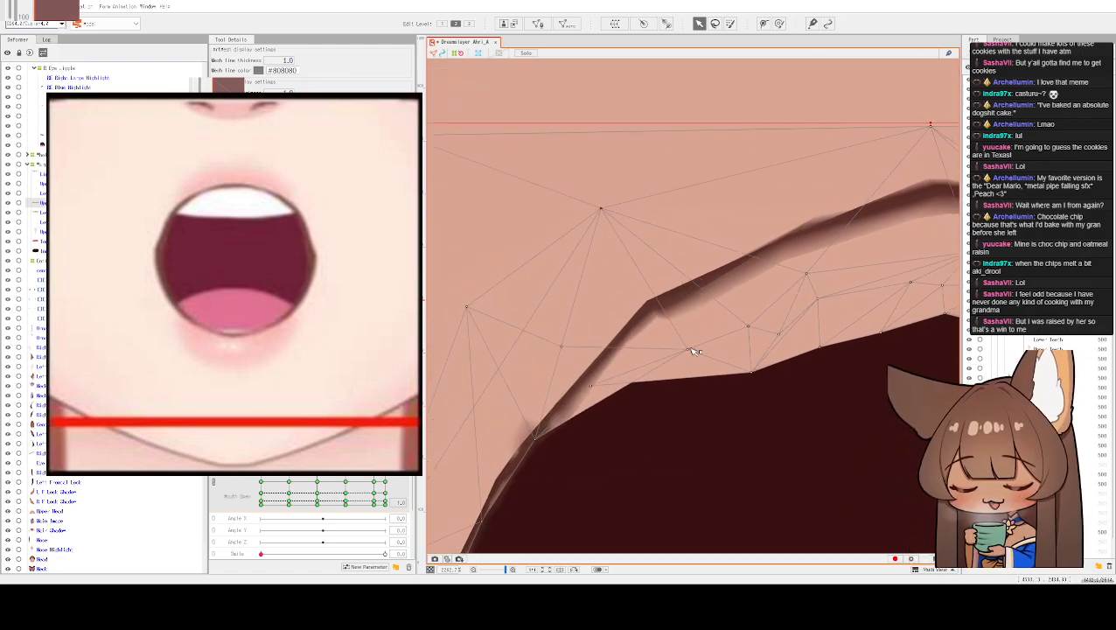
left_click_drag(649, 251, 625, 242)
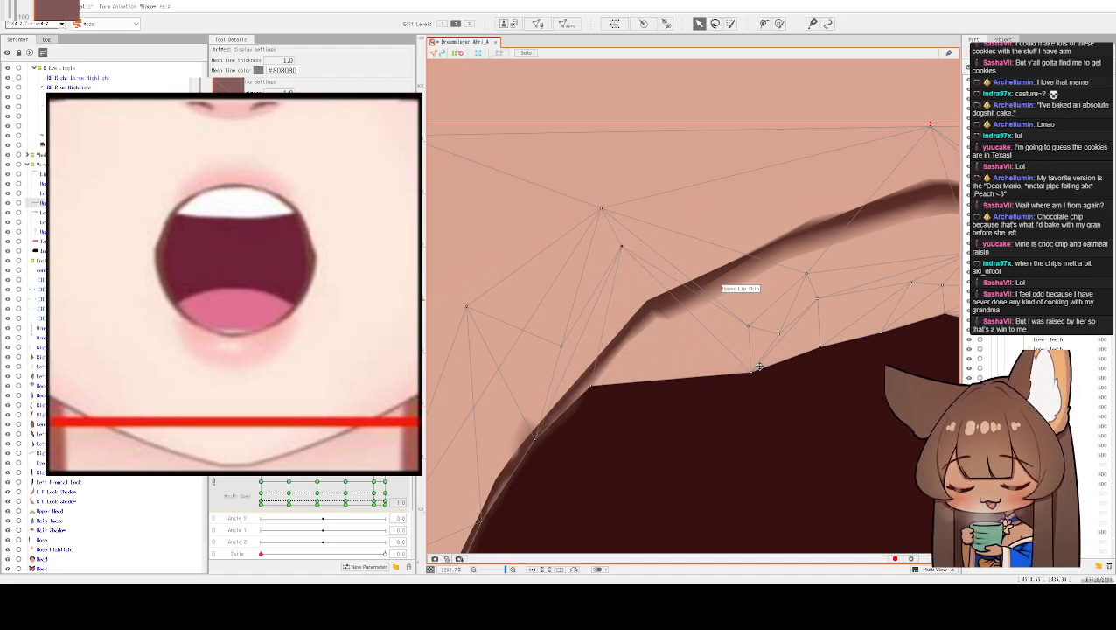
left_click_drag(754, 372, 652, 313)
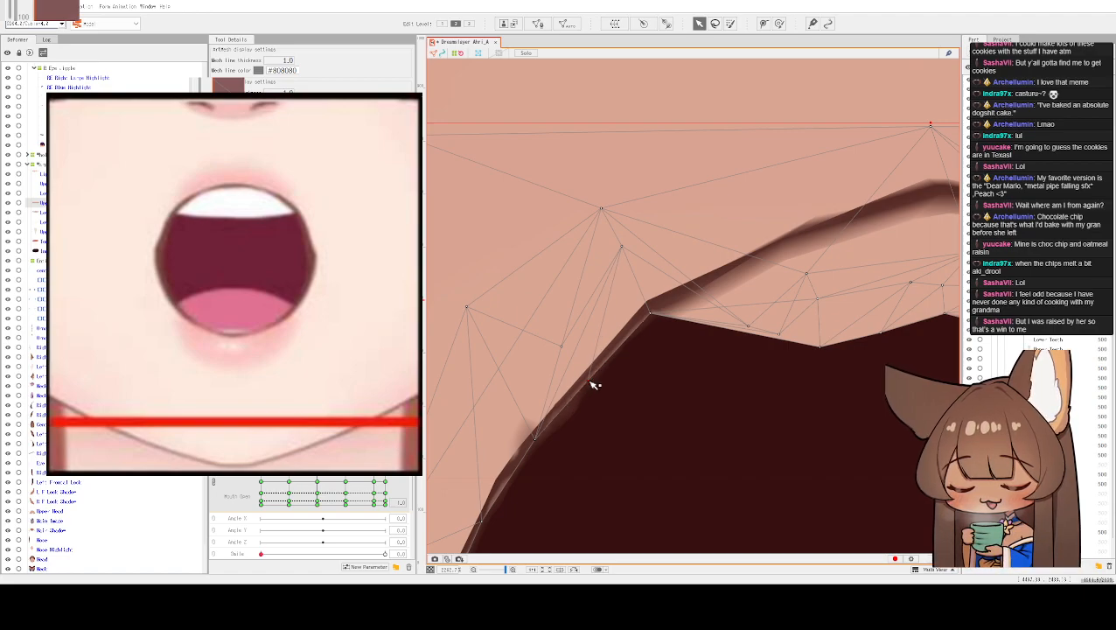
- Raise the upper lip skin's mesh points between the left bend and the peak, aligning the inner edge with the lip line
left_click_drag(727, 251, 660, 306)
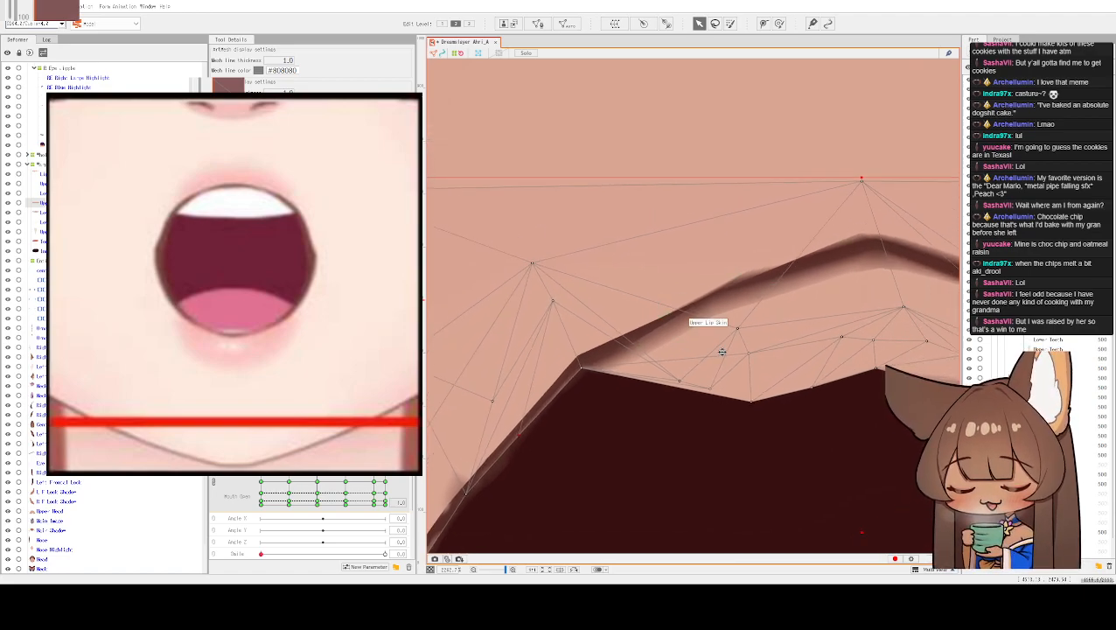
left_click_drag(740, 332, 709, 245)
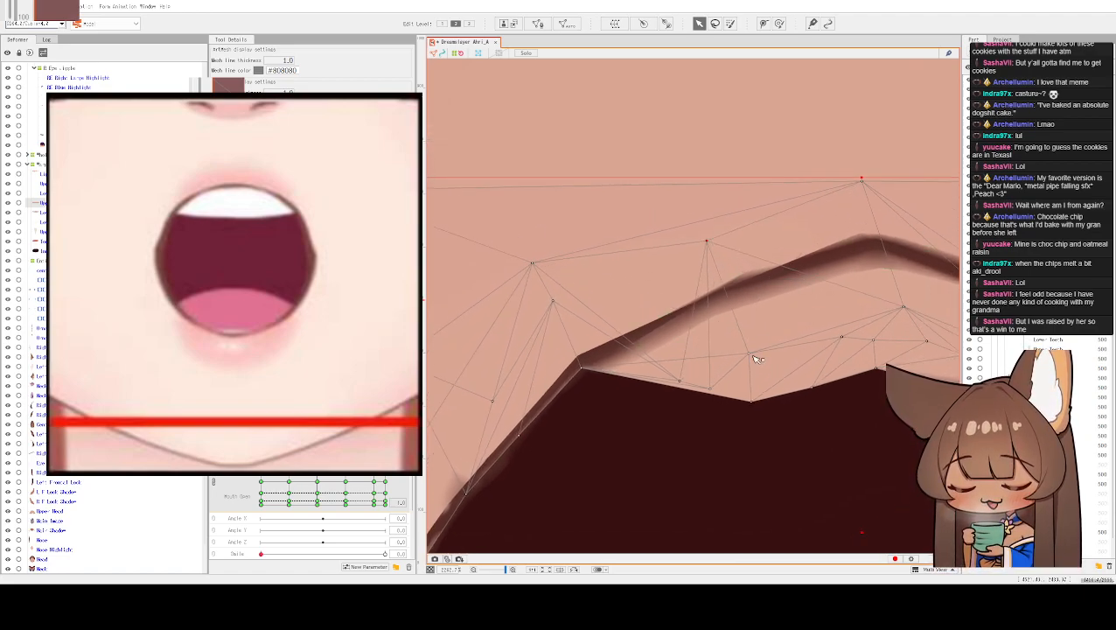
left_click_drag(731, 314, 708, 267)
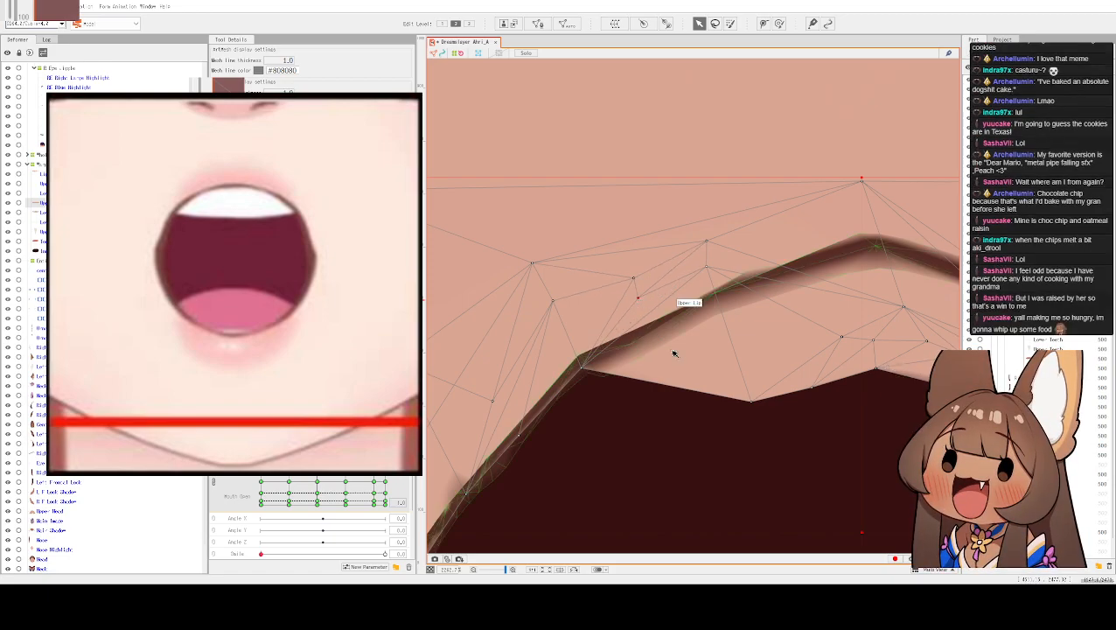
left_click_drag(756, 404, 675, 326)
left_click_drag(815, 390, 759, 299)
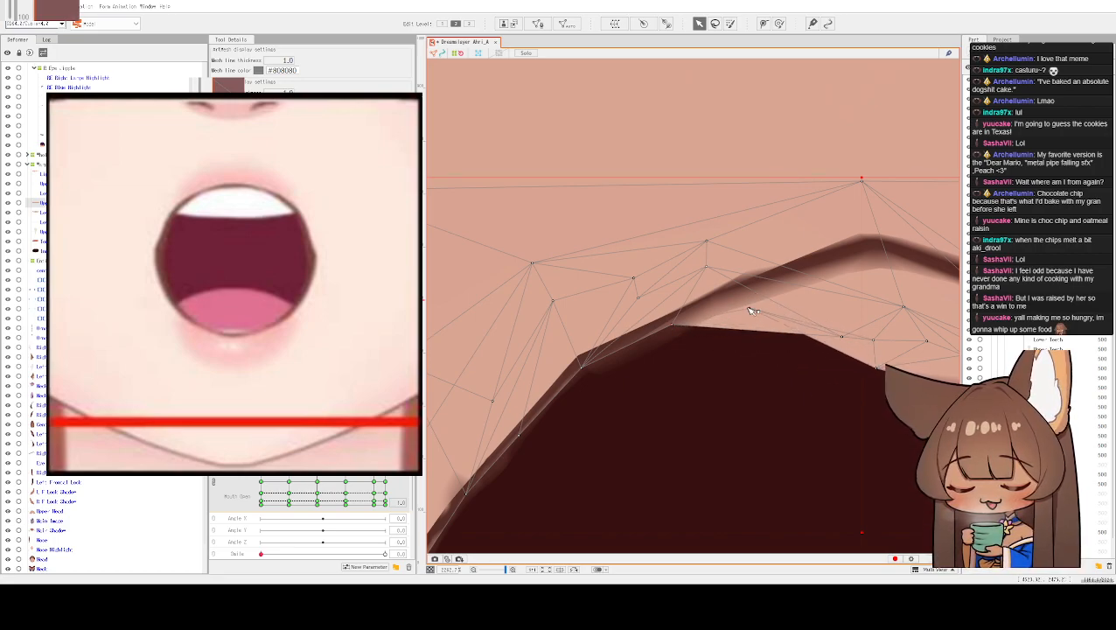
- Lift the upper lip skin's mesh points just left of and around the peak above or onto the lip line
left_click_drag(907, 301, 771, 336)
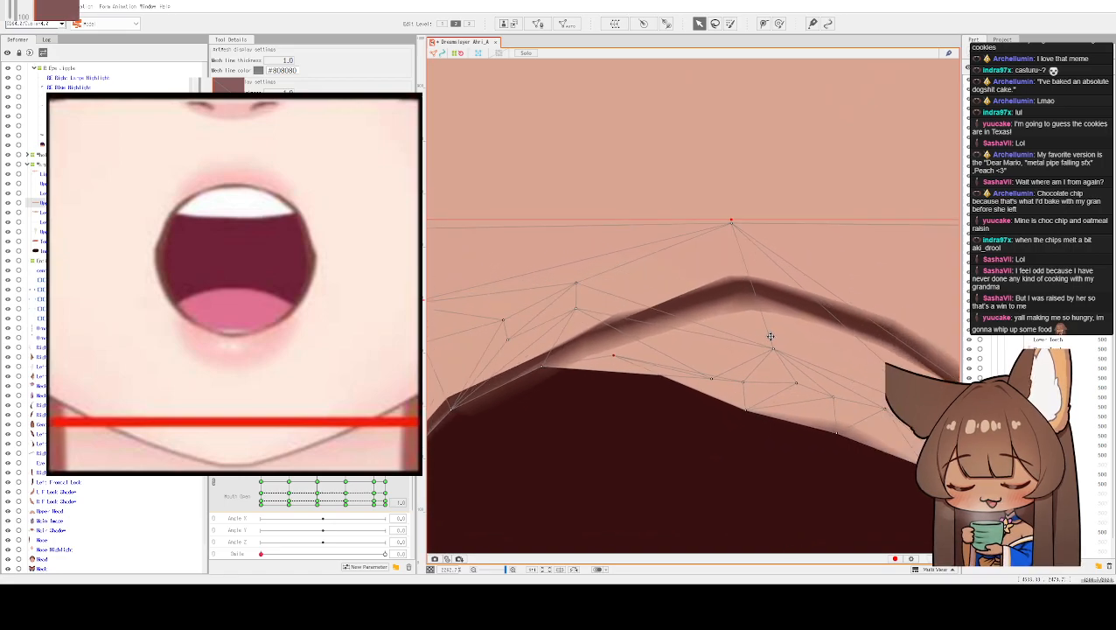
left_click_drag(713, 384, 686, 296)
left_click_drag(617, 356, 615, 341)
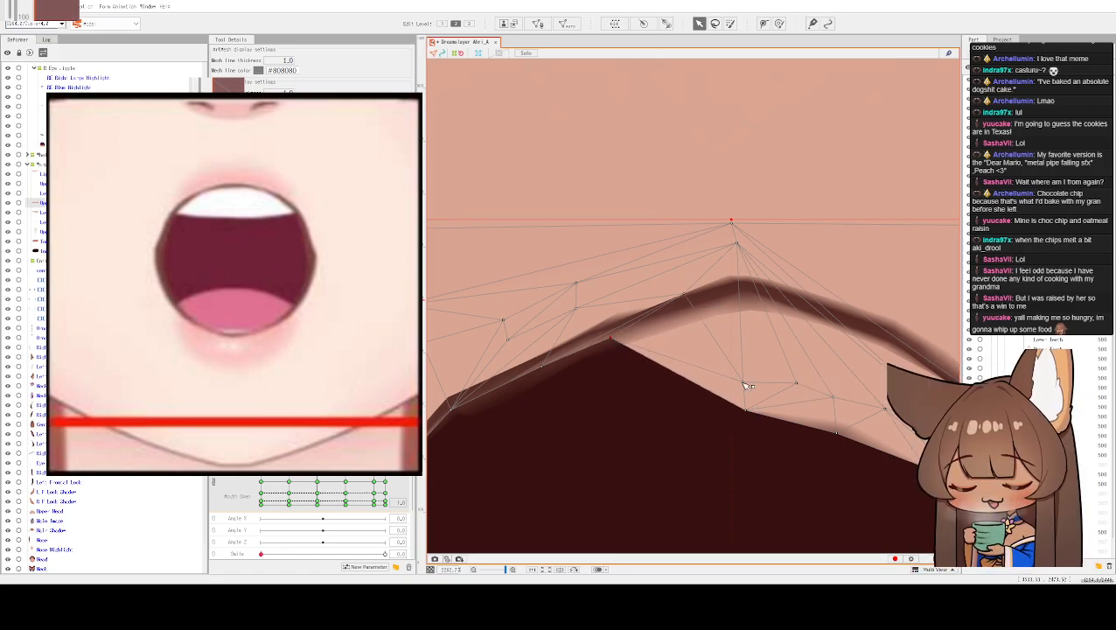
left_click_drag(740, 317, 747, 277)
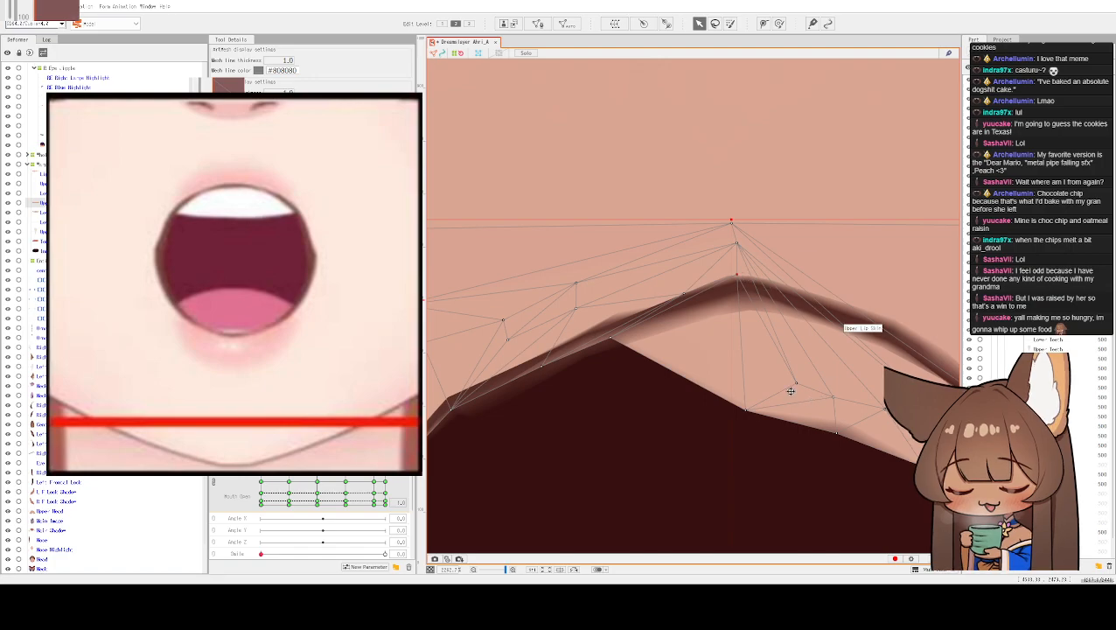
left_click(787, 291)
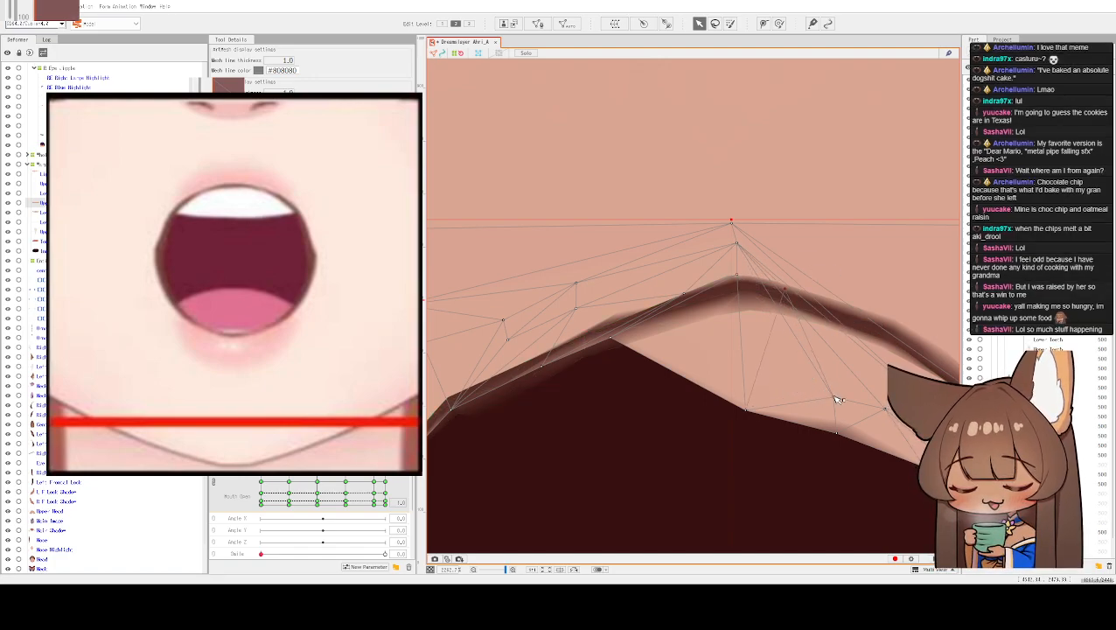
- Move the upper lip skin's inner edge at the peak and just right of it up to the lip line, shifting surrounding points outward
left_click_drag(746, 409, 603, 329)
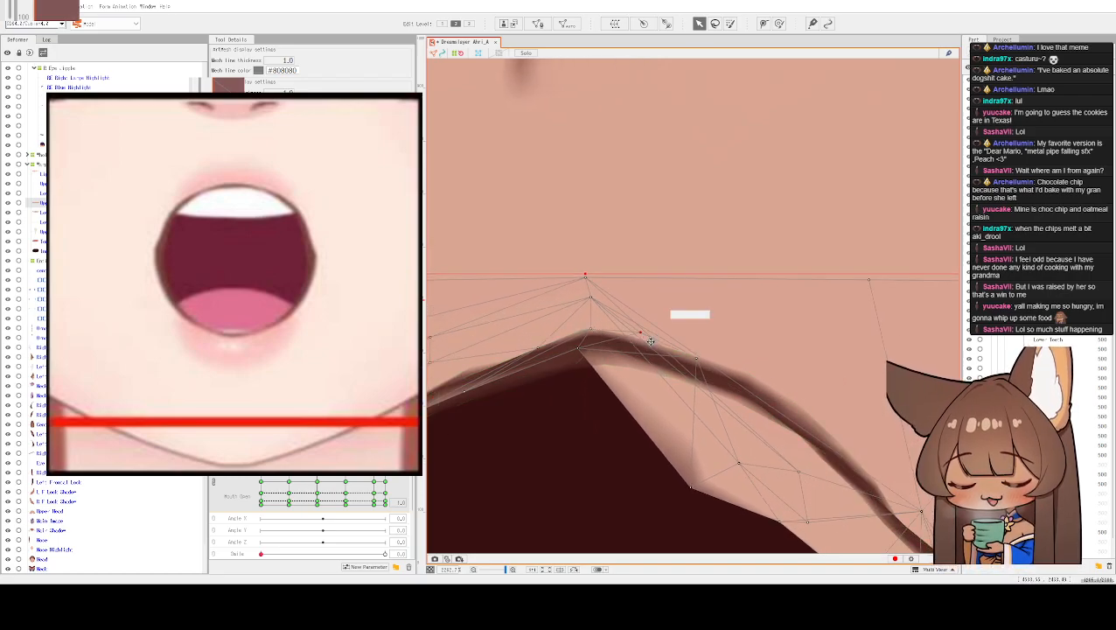
left_click_drag(695, 357, 704, 343)
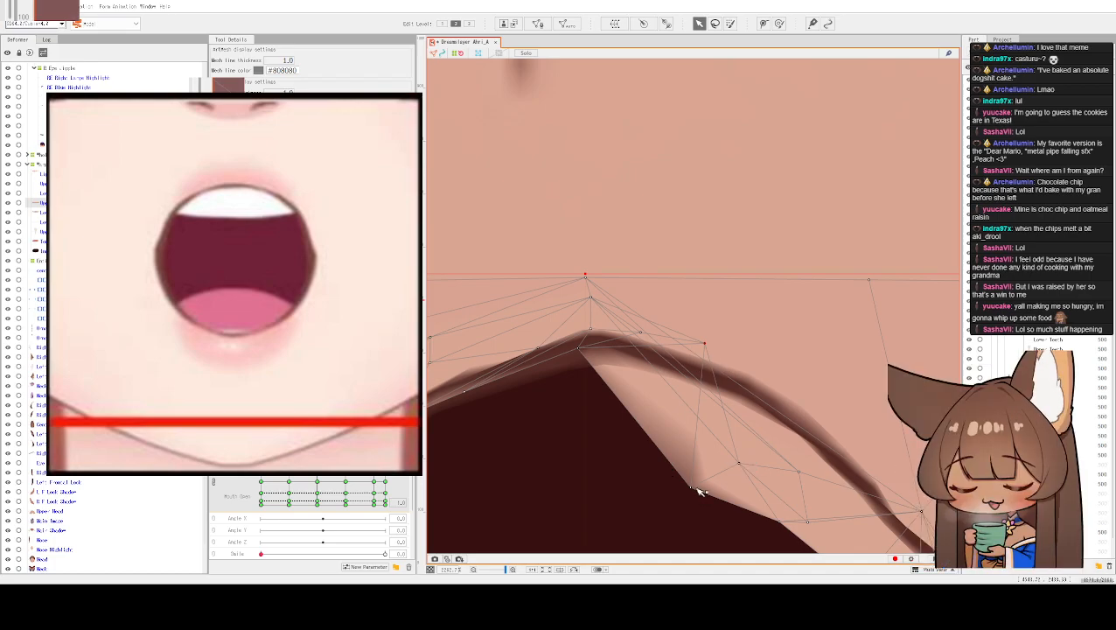
left_click_drag(696, 492, 690, 366)
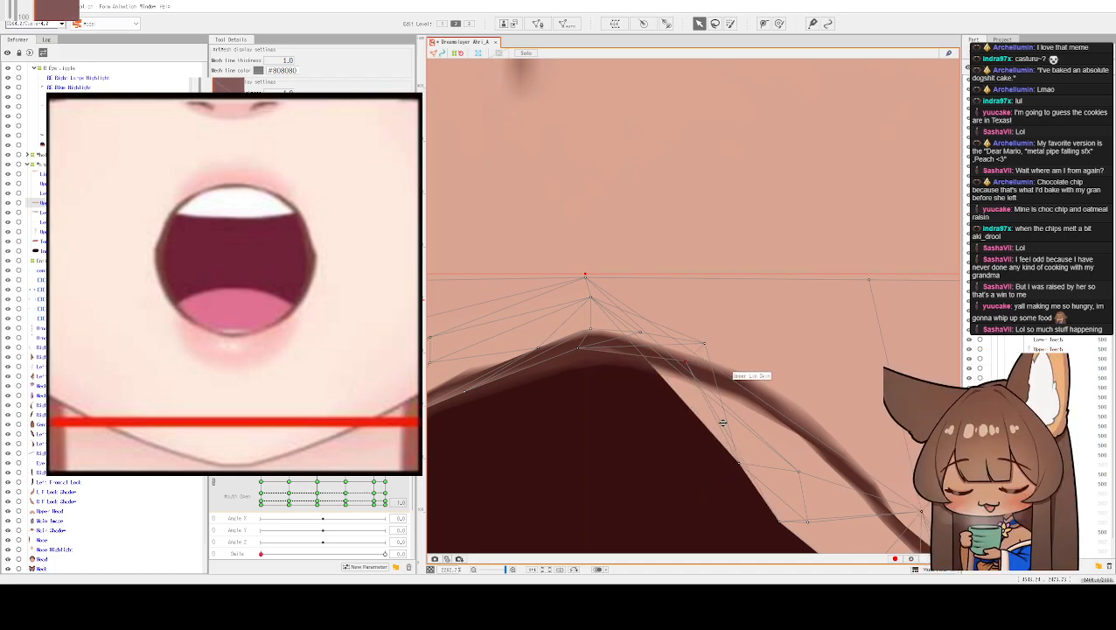
left_click_drag(741, 464, 790, 322)
left_click_drag(815, 462, 816, 363)
left_click_drag(779, 524, 763, 400)
- Pull the upper lip skin's mesh points on the upper right curve outward, uncovering the fang up to the lip line
left_click_drag(853, 416, 710, 368)
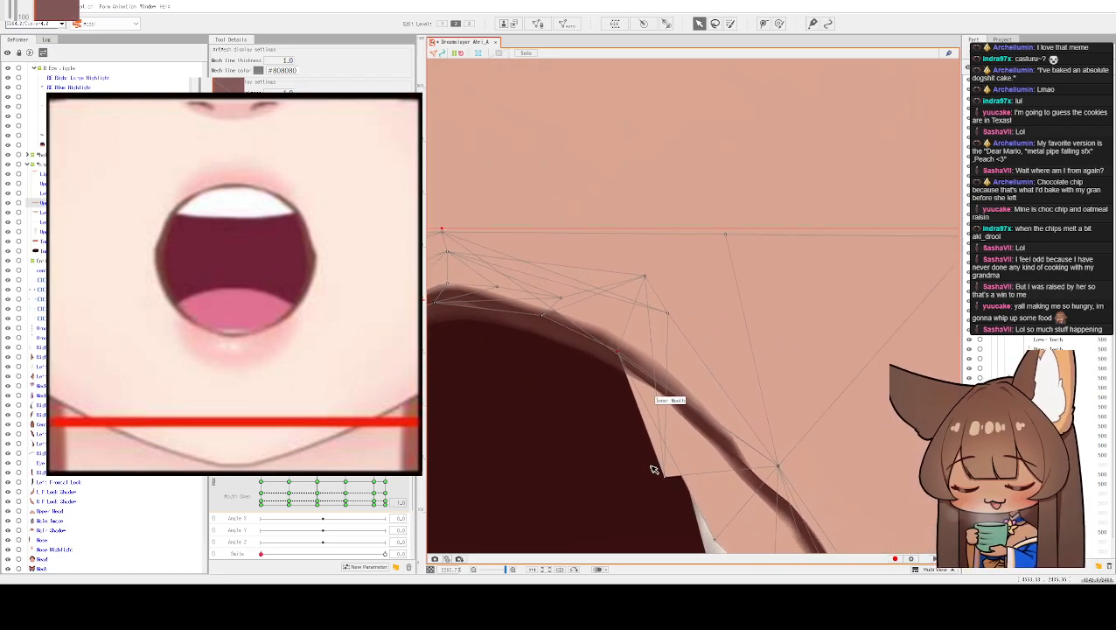
left_click_drag(662, 476, 729, 338)
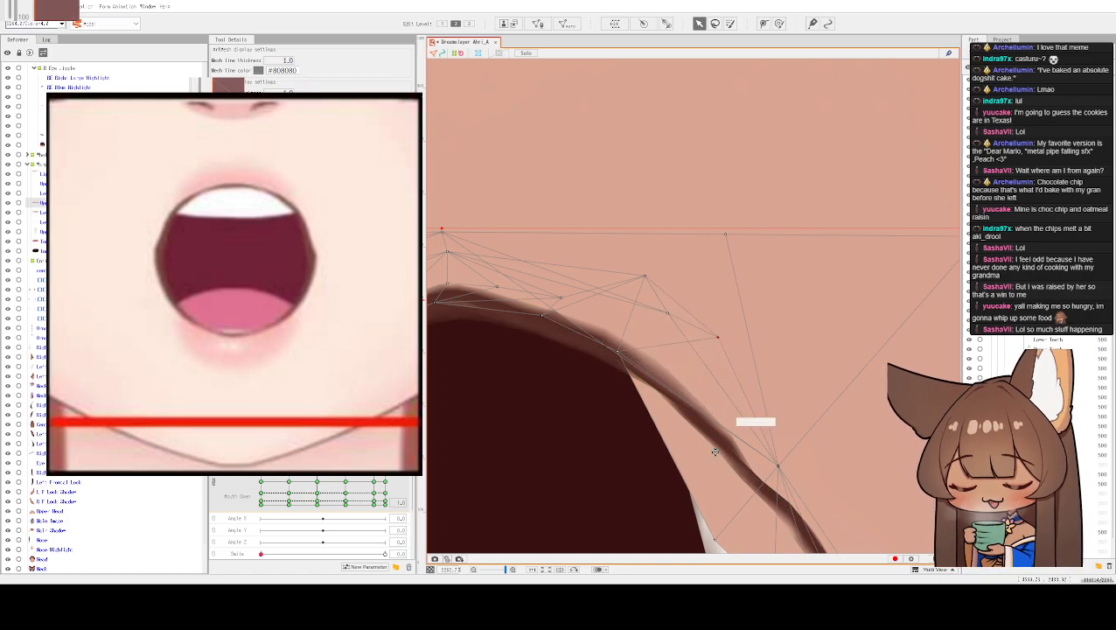
scroll(705, 373, "up", 3)
left_click_drag(679, 484, 731, 396)
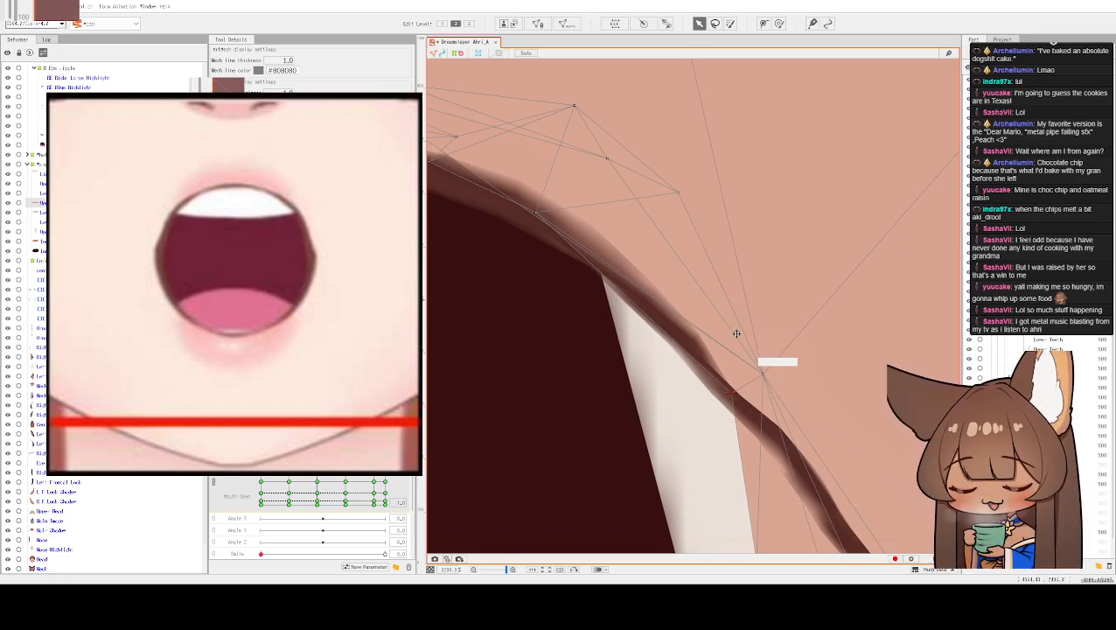
scroll(685, 217, "down", 3)
left_click_drag(655, 237, 624, 298)
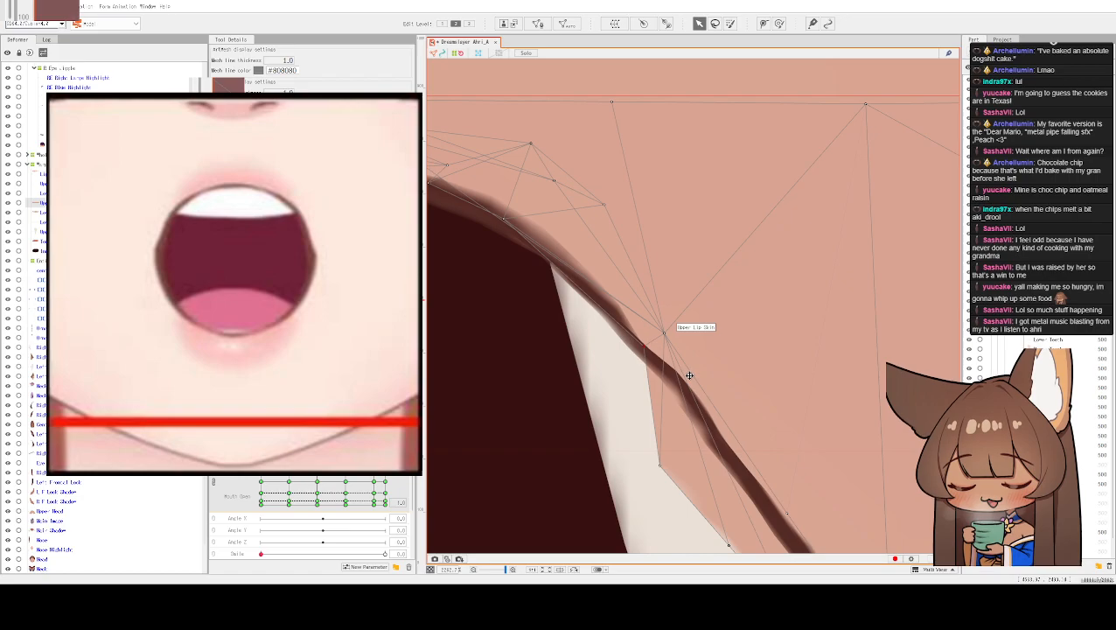
- Fit the upper lip skin's remaining edge points between the fang and the right mouth corner to the lip line
scroll(688, 376, "down", 2)
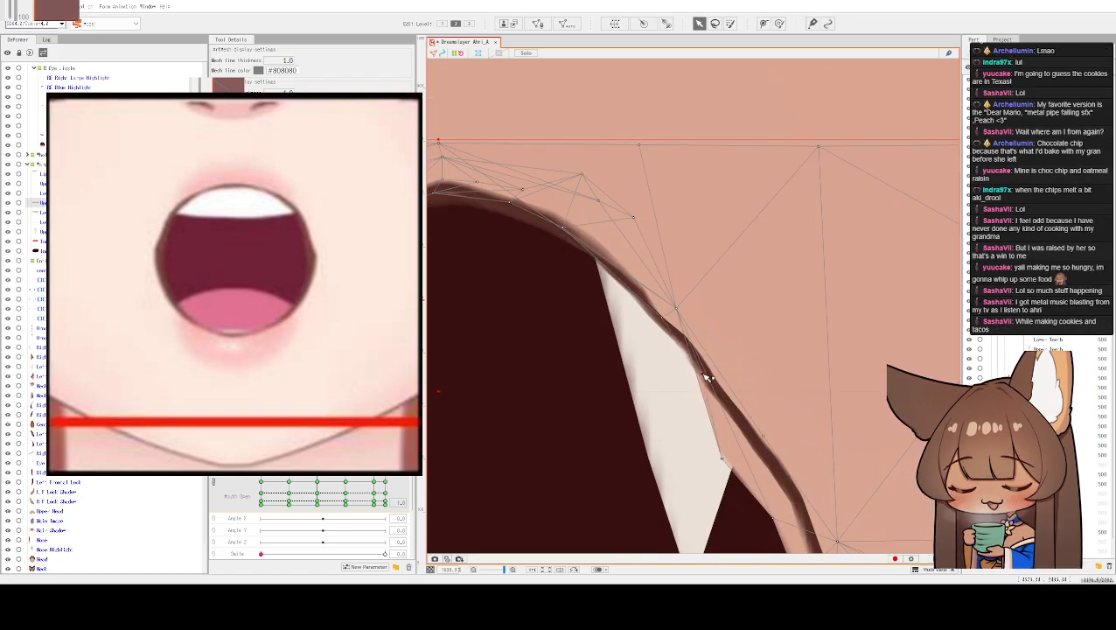
left_click_drag(723, 457, 786, 365)
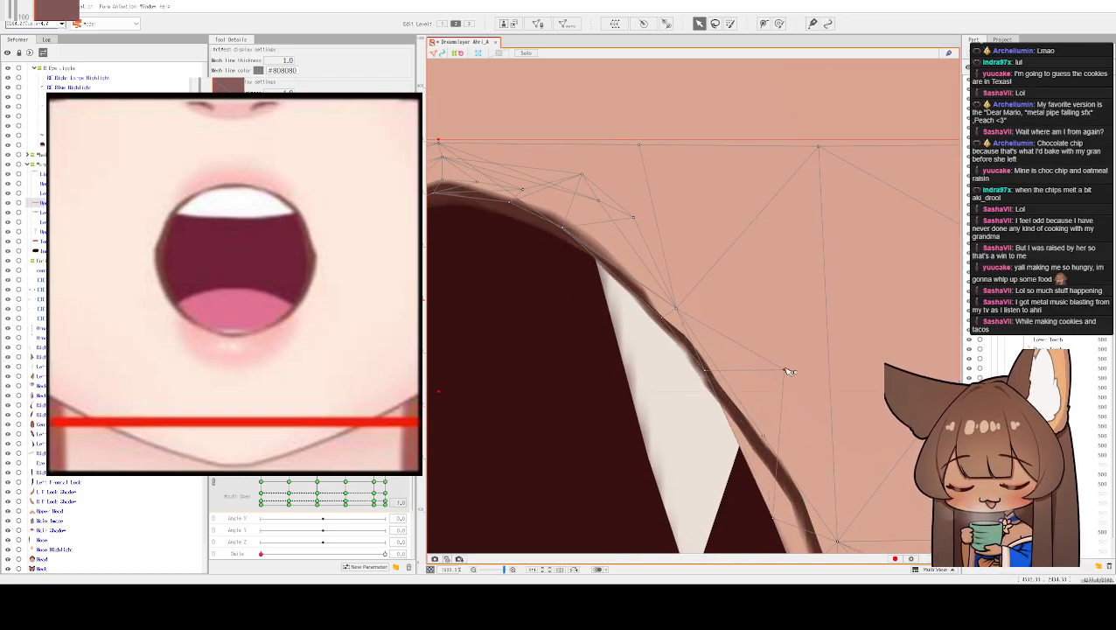
left_click_drag(773, 452, 640, 353)
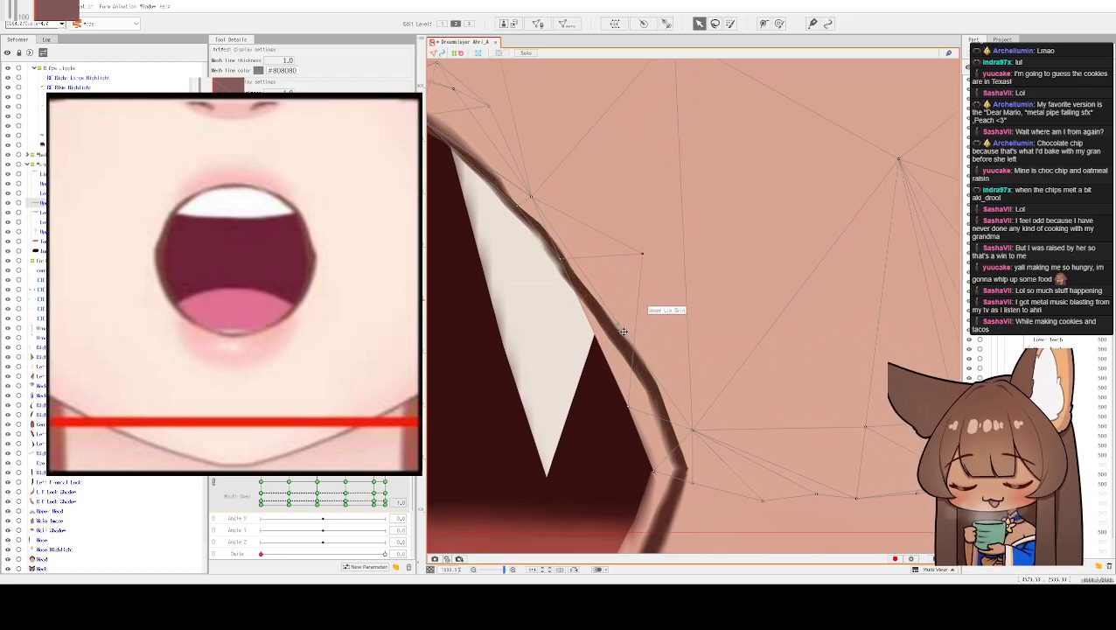
left_click_drag(628, 408, 656, 385)
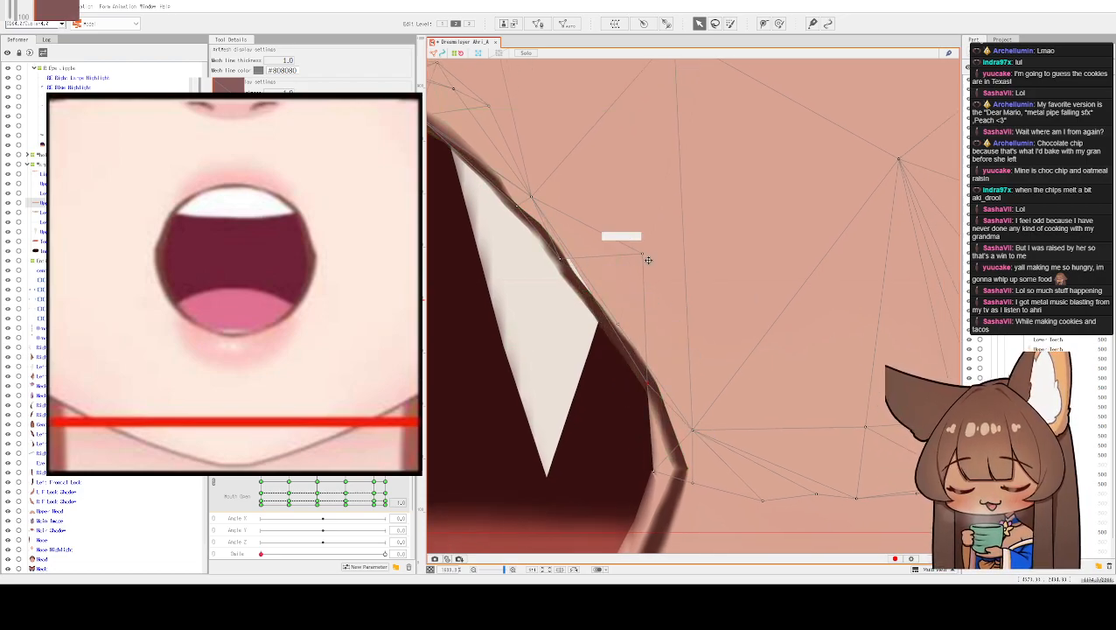
left_click_drag(648, 257, 601, 309)
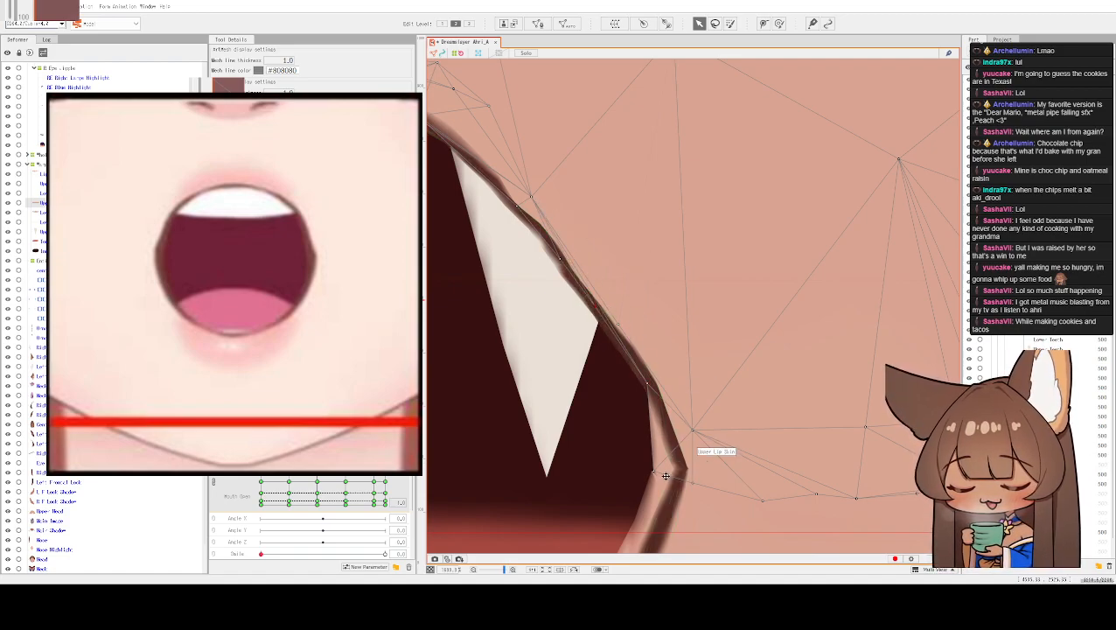
left_click_drag(654, 472, 674, 352)
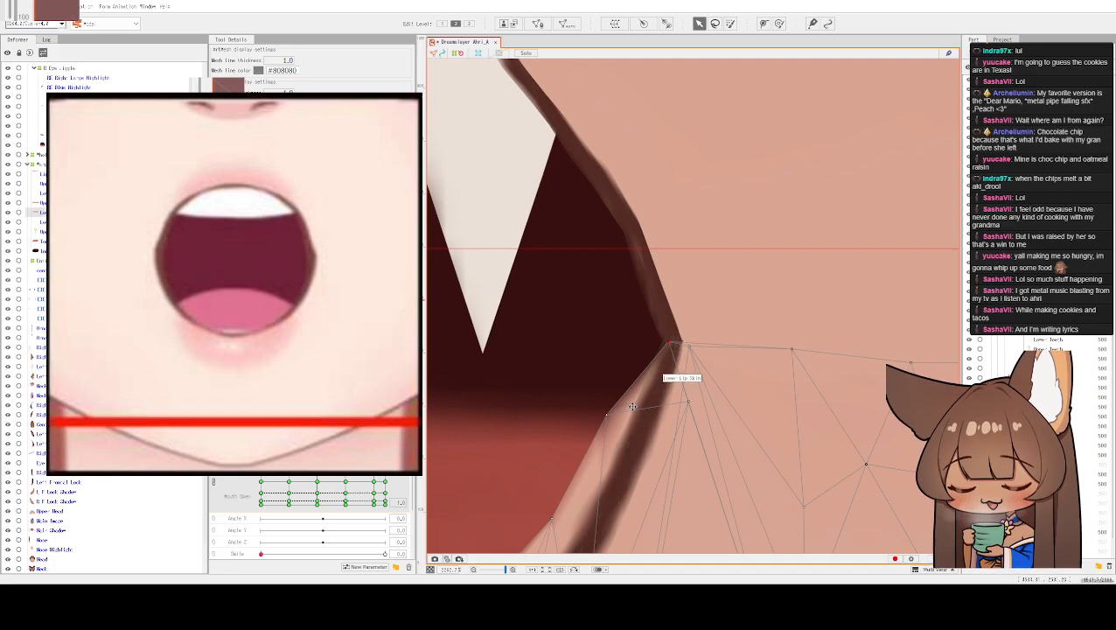
- Pull the lower lip skin's inner edge points just below the right mouth corner outward onto the lip line
left_click_drag(611, 422, 648, 433)
left_click_drag(707, 546, 792, 369)
left_click_drag(638, 336, 682, 354)
- Pull the lower lip skin's mesh points along the lower right curve outward onto the lip line, uncovering the tongue
left_click_drag(643, 461, 769, 336)
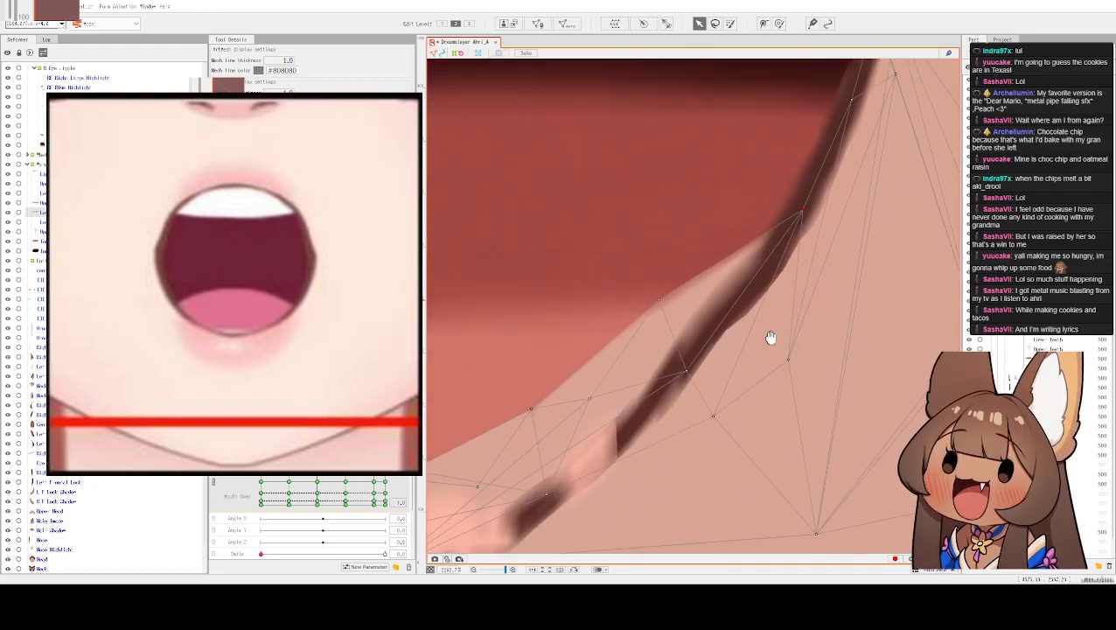
left_click_drag(690, 373, 707, 411)
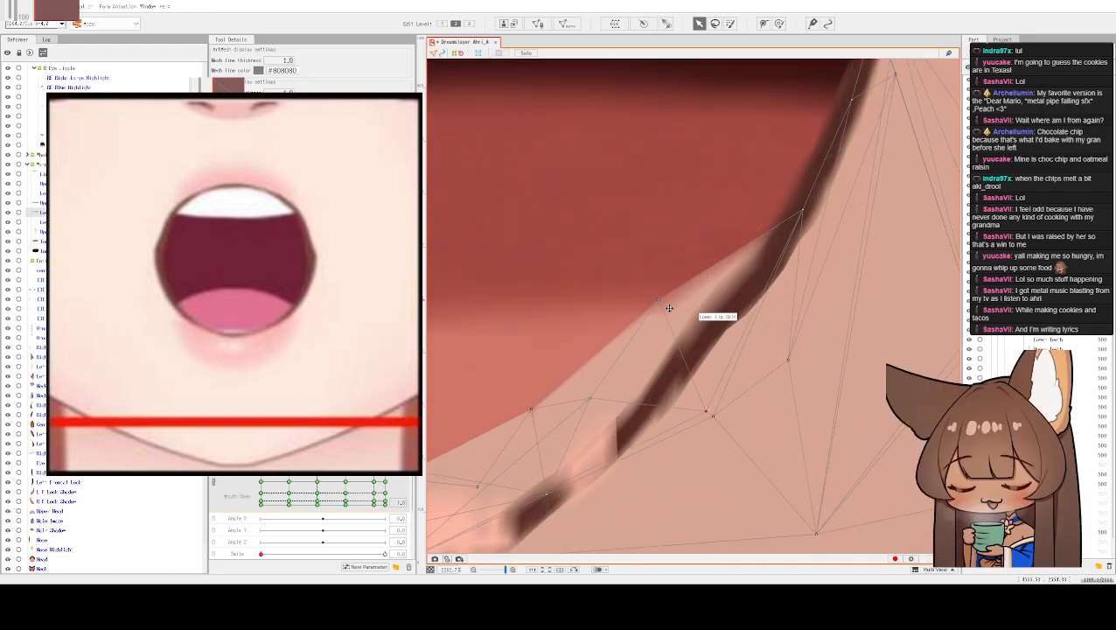
left_click_drag(663, 302, 695, 368)
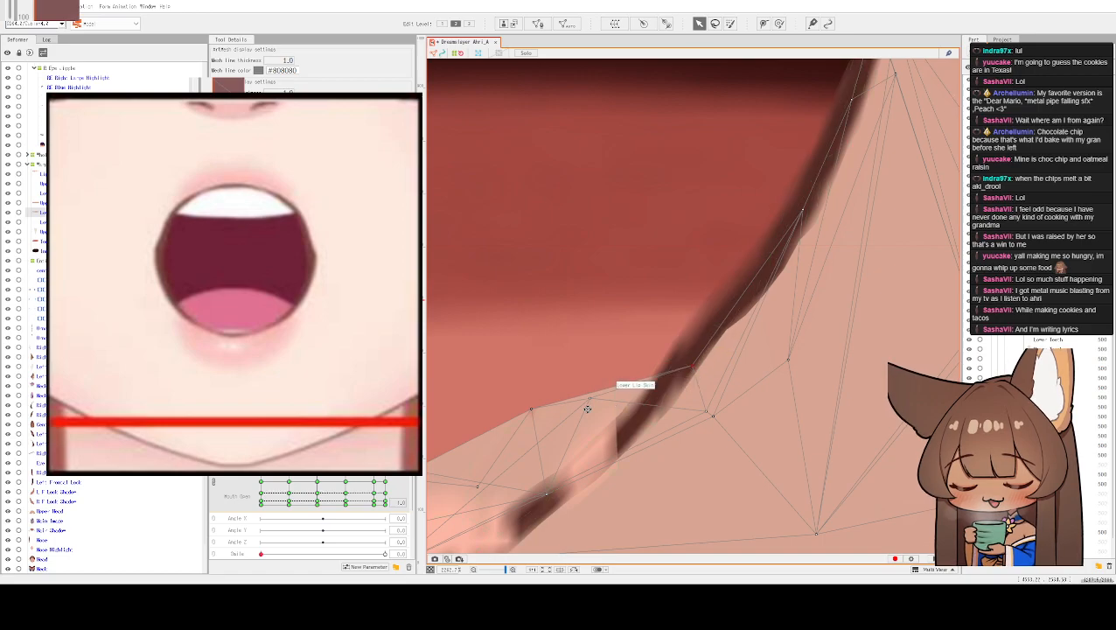
left_click_drag(611, 489, 641, 377)
mouse_move(623, 290)
left_mouse_down()
mouse_move(651, 340)
mouse_move(603, 351)
mouse_move(613, 369)
left_mouse_up()
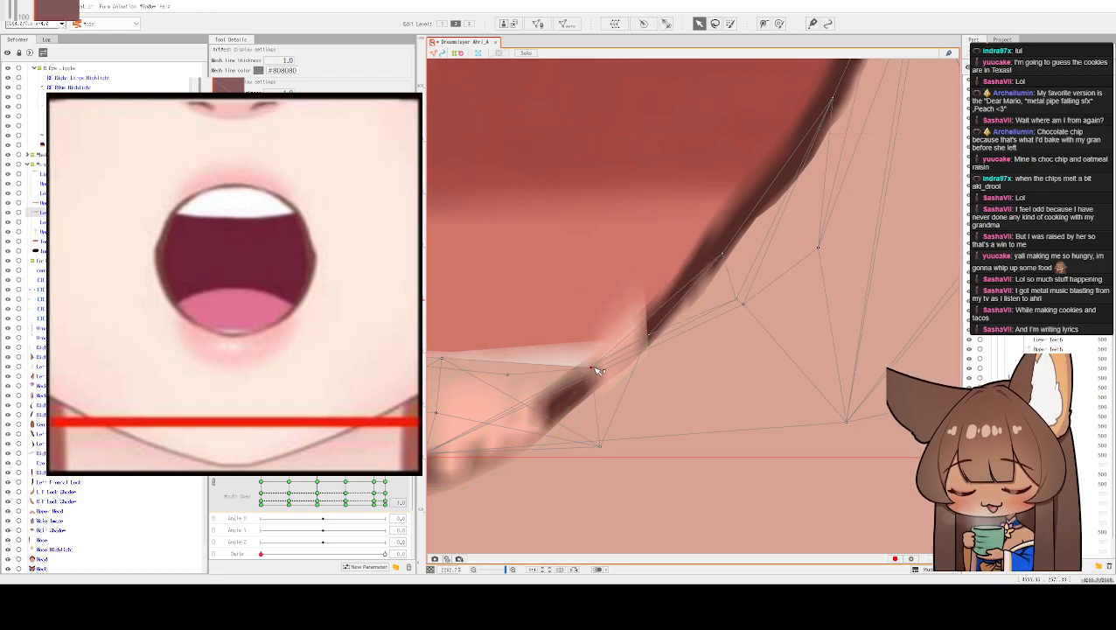
left_click_drag(652, 323, 681, 387)
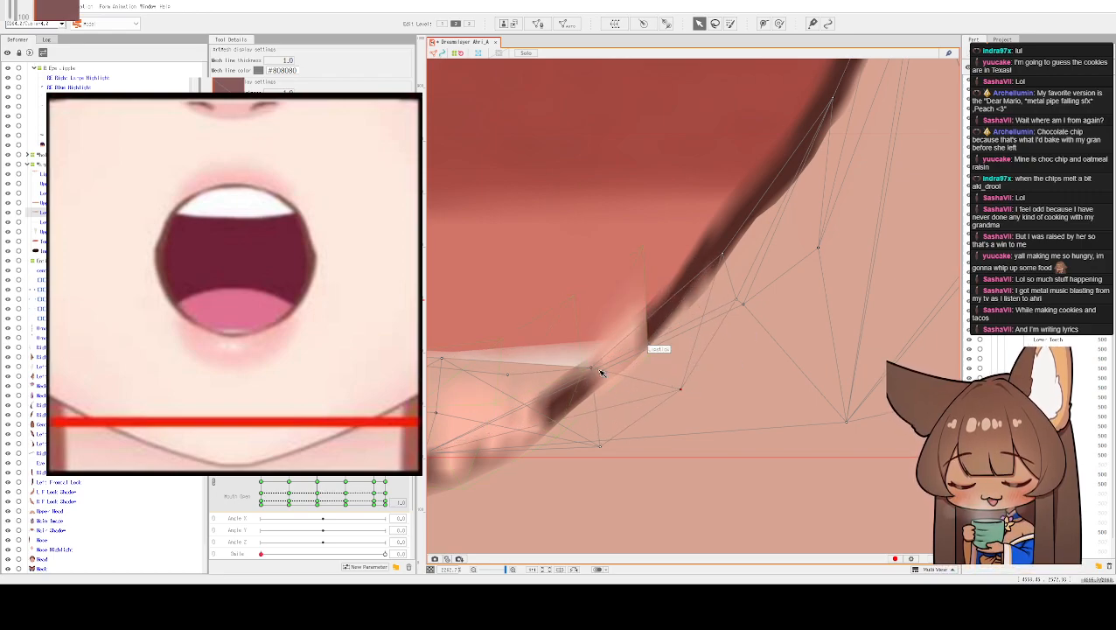
- Move the pink lower lip shading mesh below the enlarged lip line and reshape its edge points to follow the curve
scroll(655, 264, "down", 2)
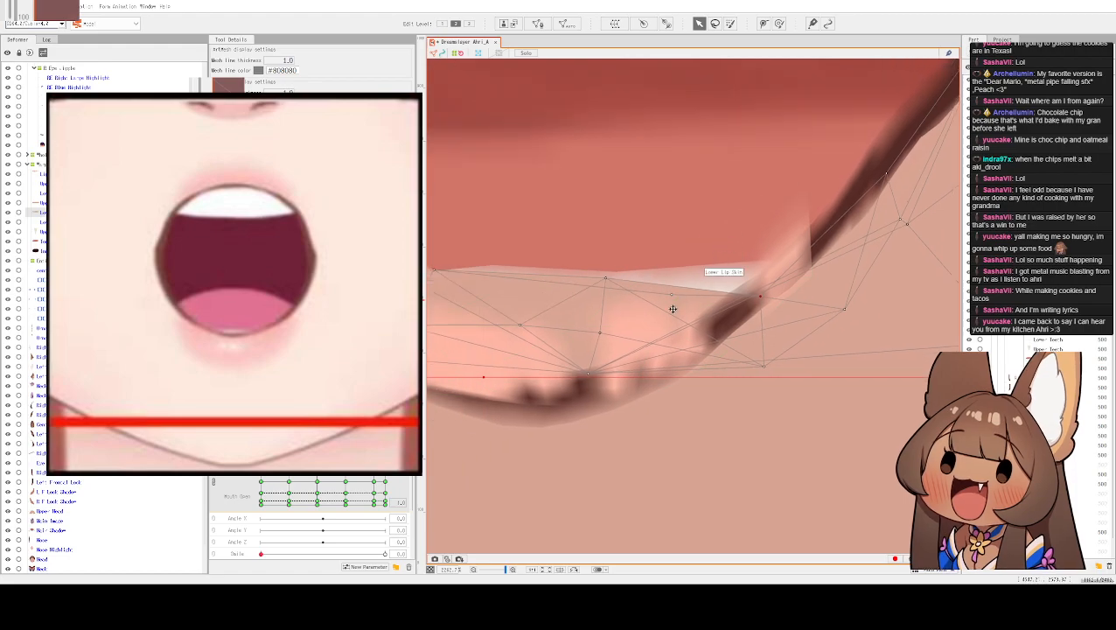
scroll(601, 376, "down", 3)
left_click(571, 387)
left_click_drag(577, 373, 605, 417)
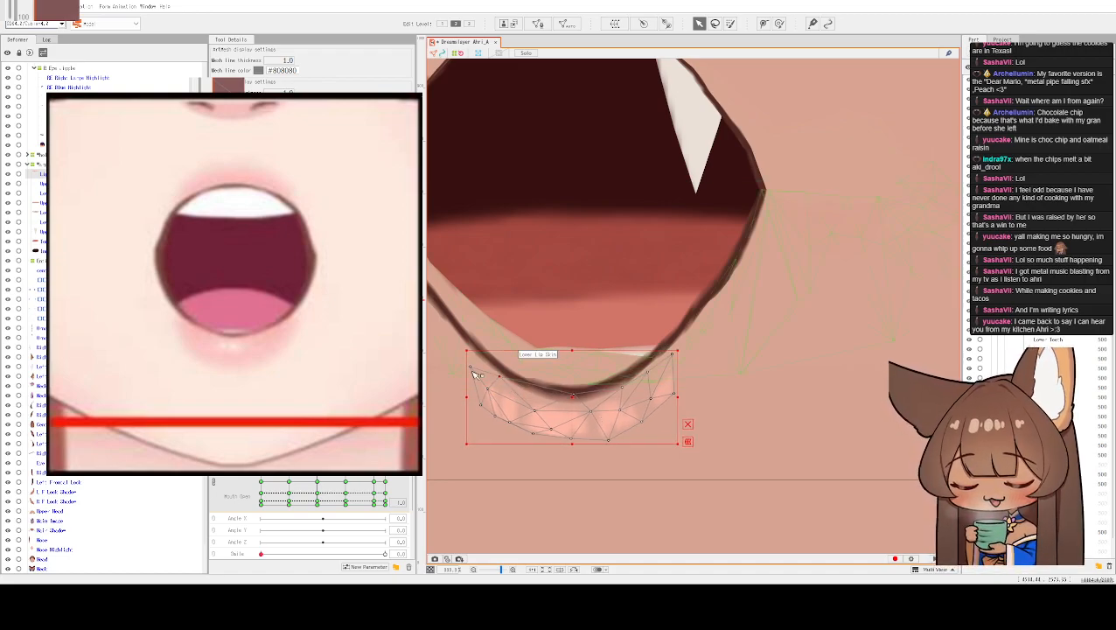
left_click_drag(471, 396, 473, 398)
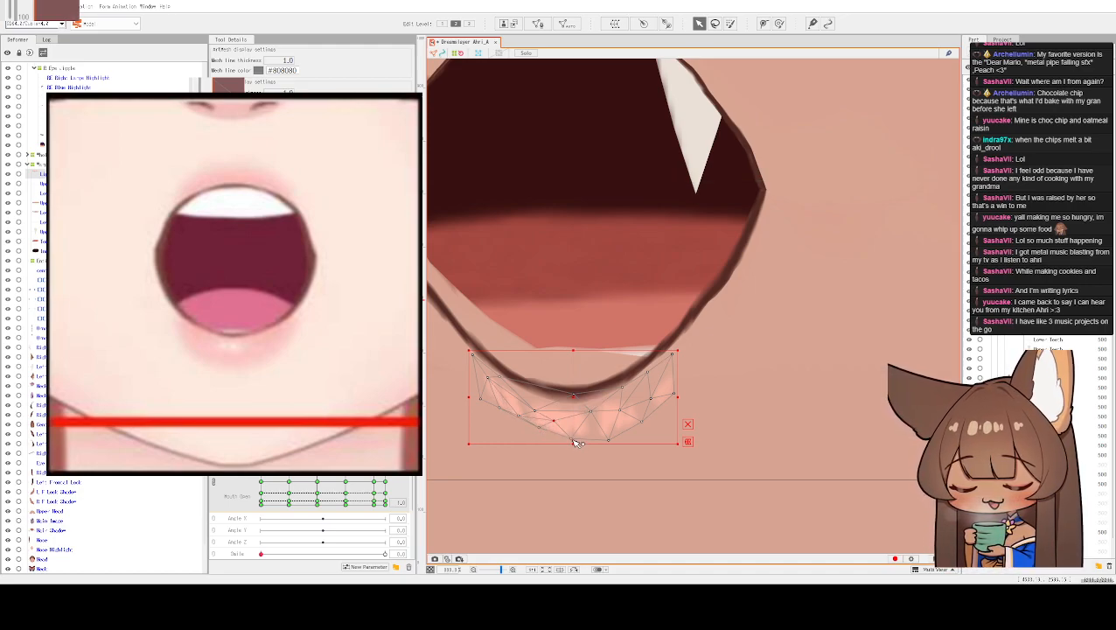
left_click_drag(610, 437, 603, 430)
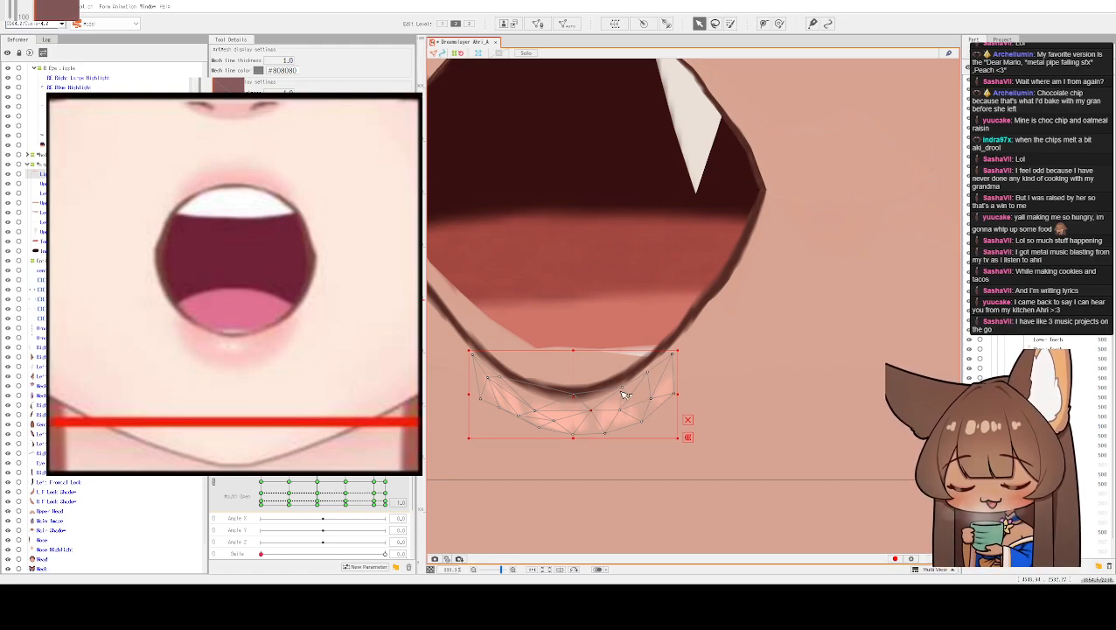
left_click_drag(674, 353, 674, 343)
left_click_drag(675, 389, 672, 390)
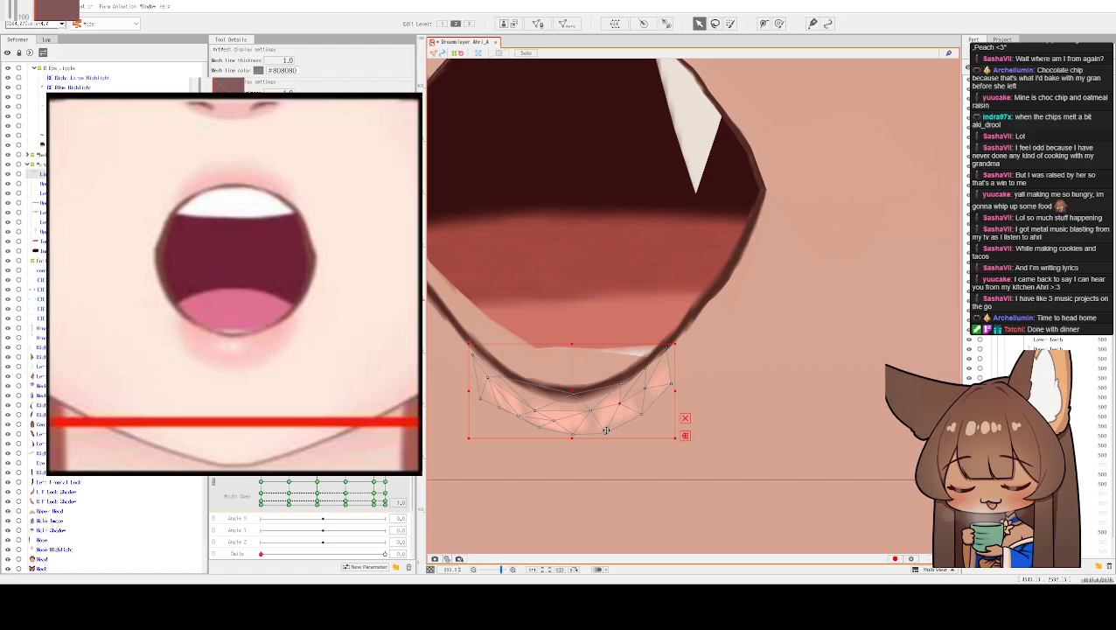
- Pull the lower lip skin's points at the bottom of the mouth down below the lip line, lowering the outer edge there too
scroll(609, 428, "down", 5)
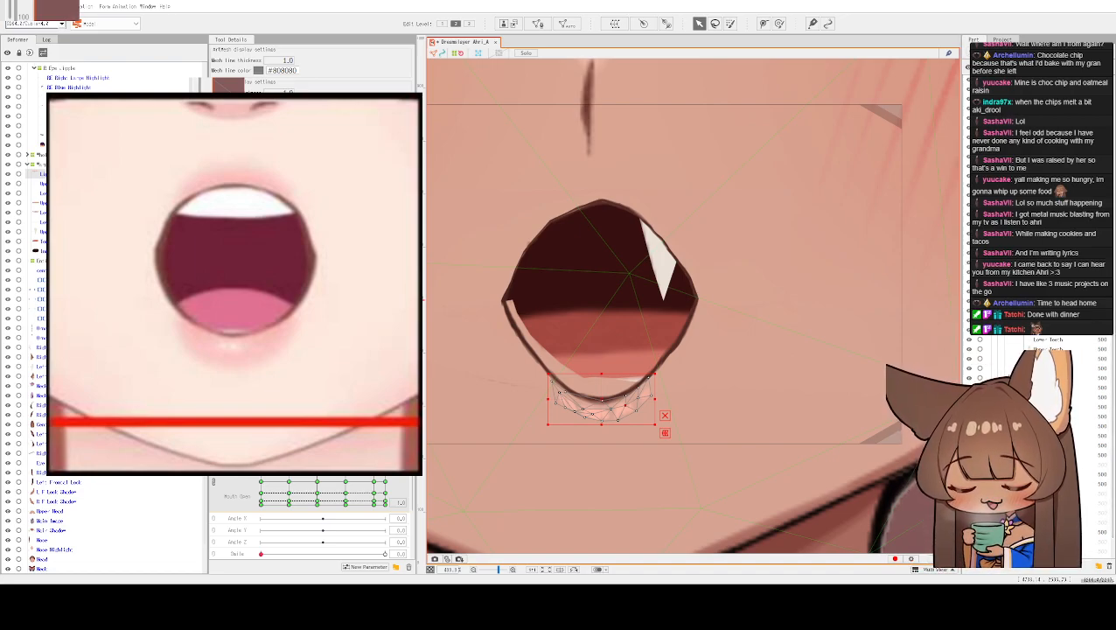
left_click_drag(818, 293, 797, 347)
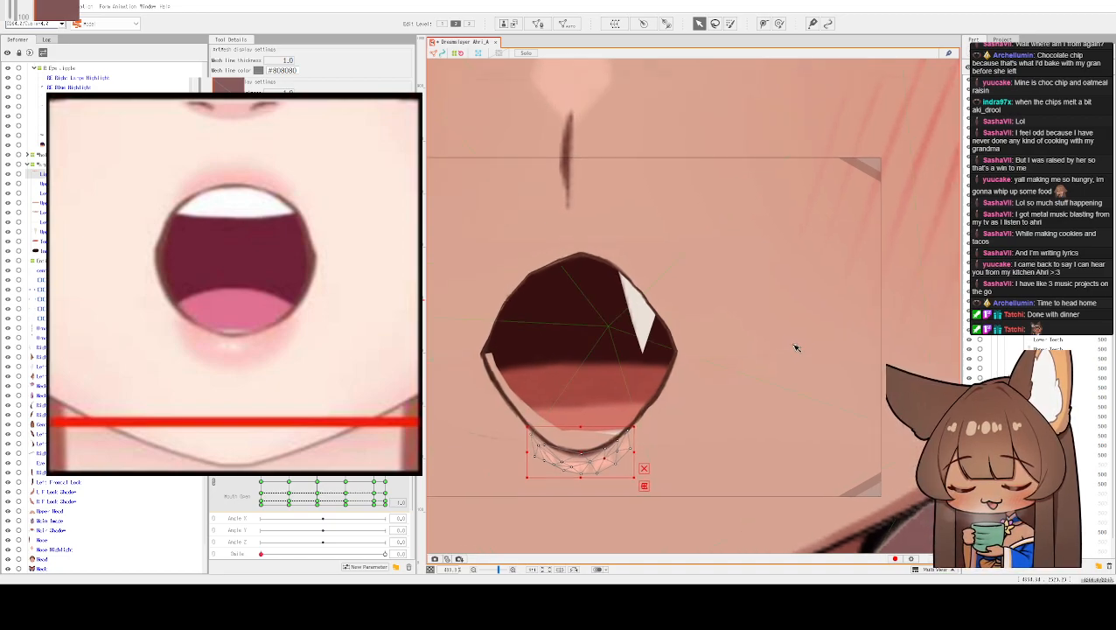
scroll(766, 394, "up", 5)
left_click_drag(479, 407, 918, 232)
left_click(713, 428)
left_click_drag(693, 465, 755, 409)
scroll(726, 408, "down", 6)
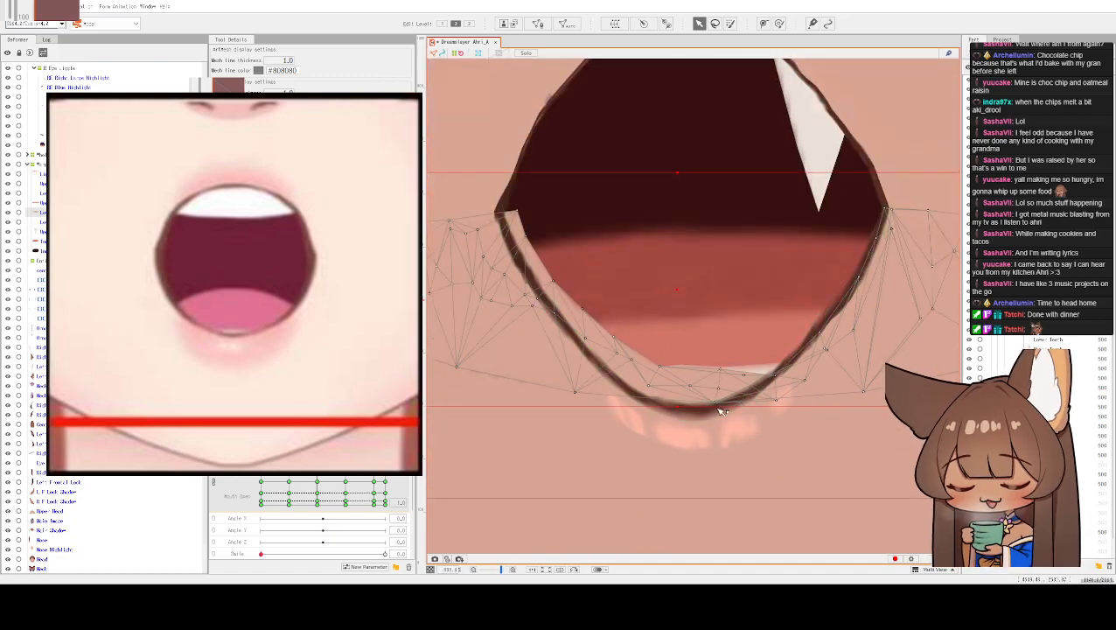
scroll(718, 413, "up", 4)
left_click_drag(719, 405, 725, 447)
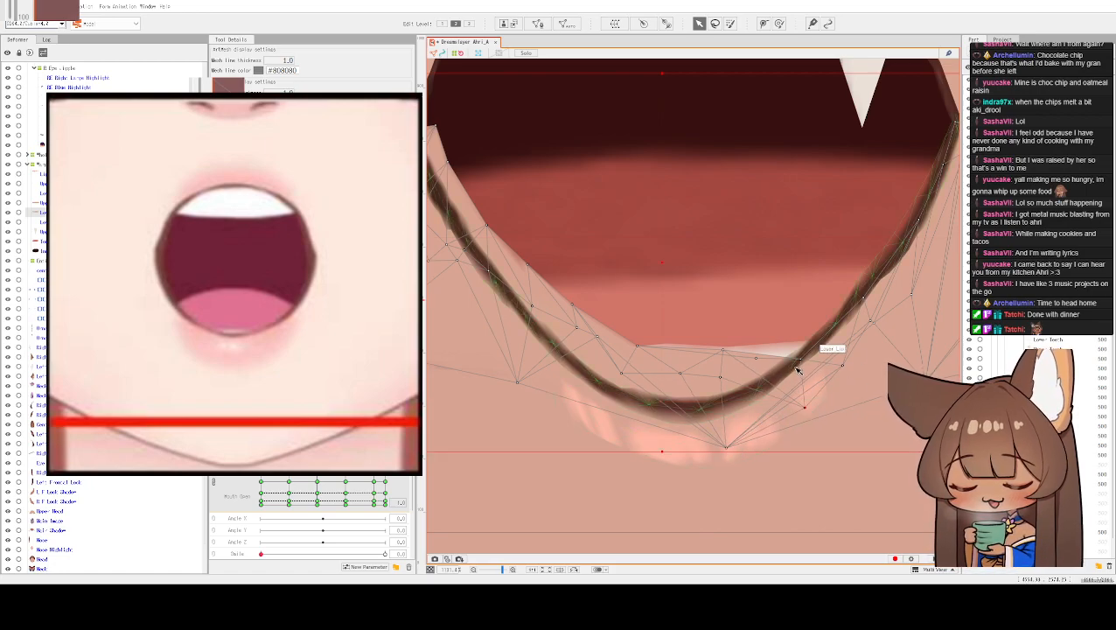
left_click_drag(724, 351, 754, 379)
key("ctrl+z")
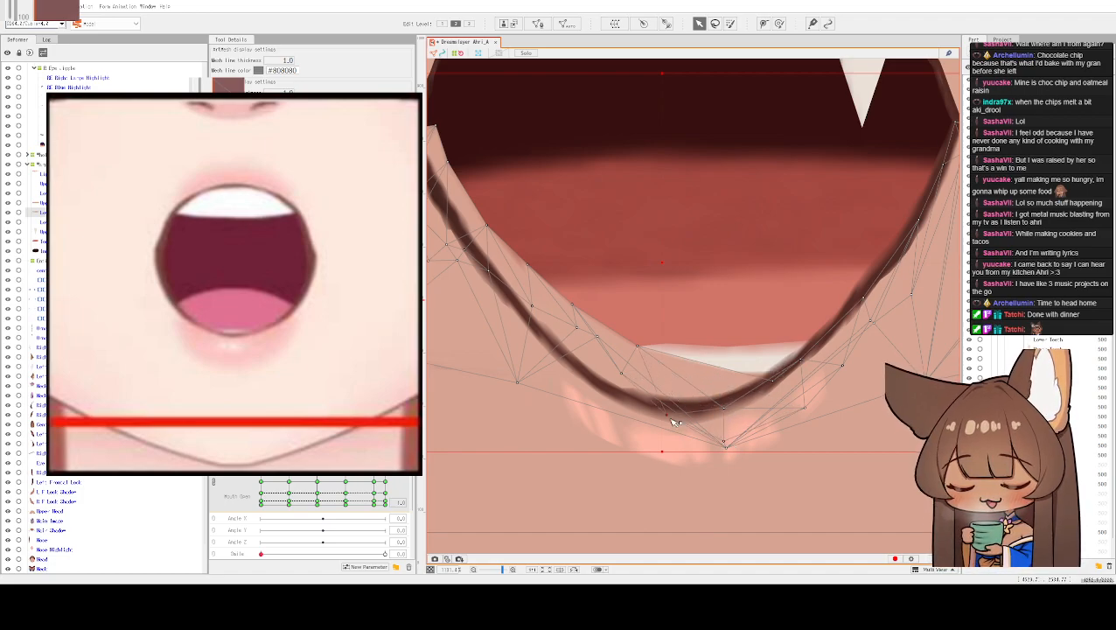
left_click_drag(725, 449, 731, 476)
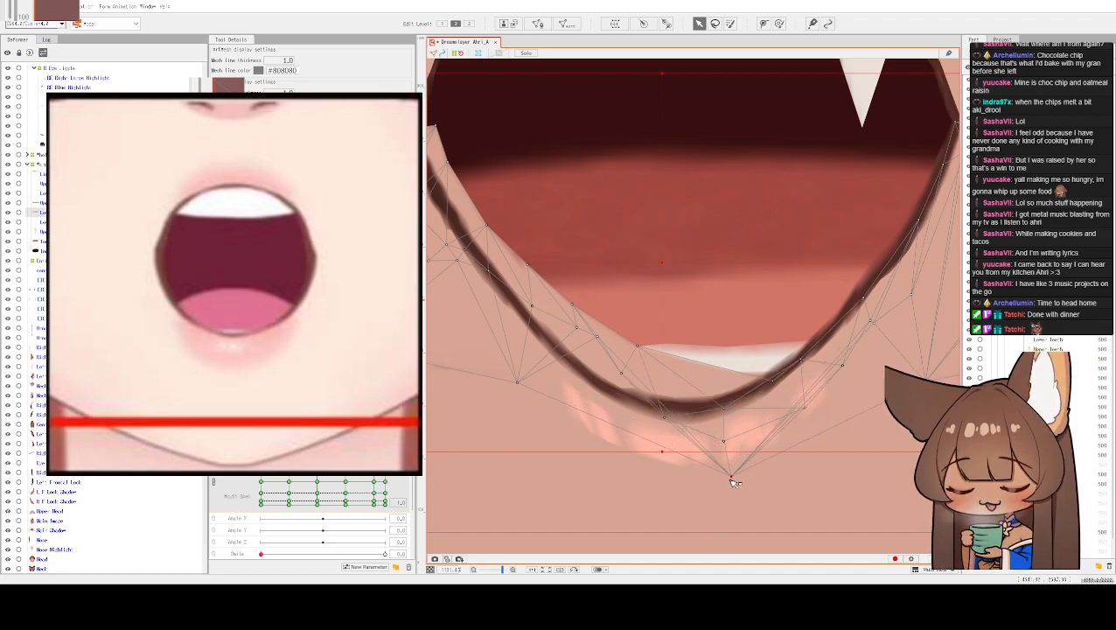
- Spread the lower lip skin's outer and middle points on the lower left side down and away from the lip line
left_click_drag(517, 381, 507, 479)
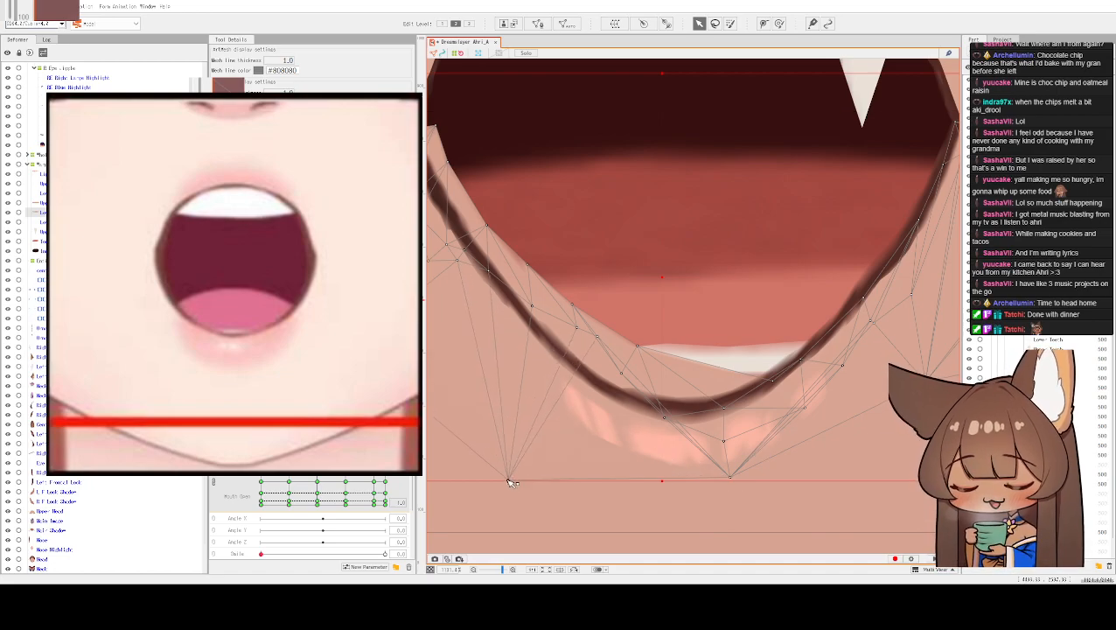
left_click_drag(626, 378, 591, 438)
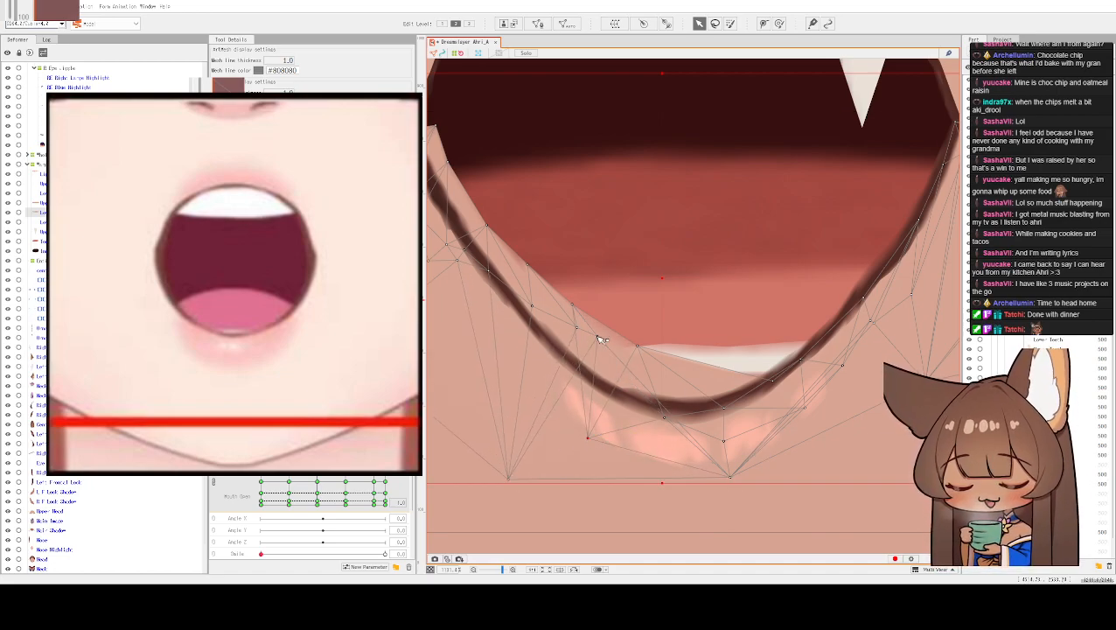
left_click_drag(541, 399, 523, 415)
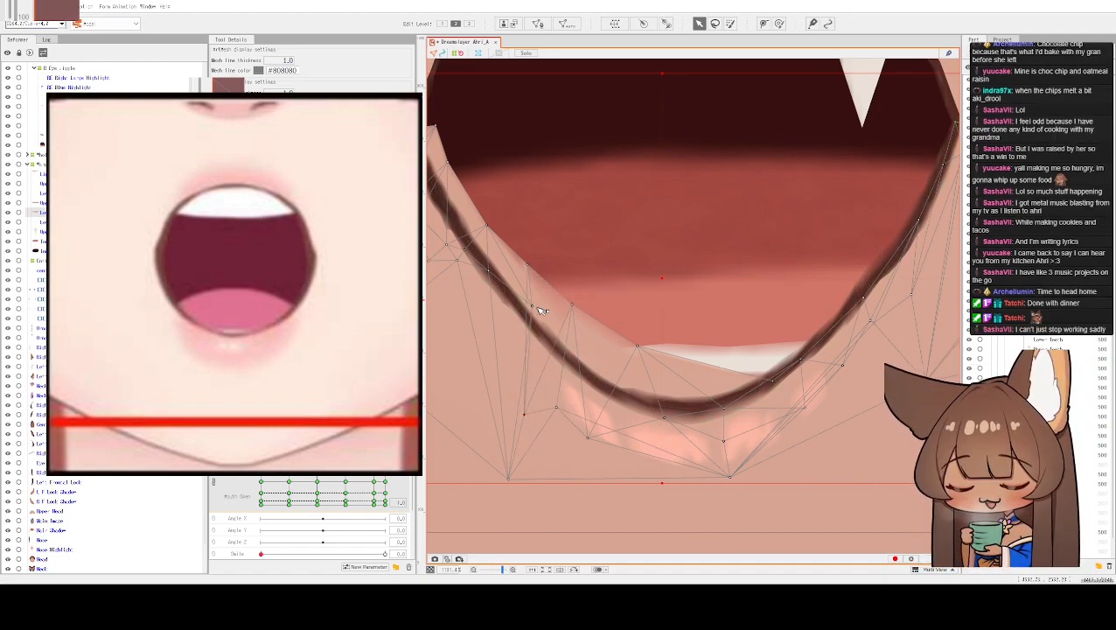
left_click_drag(495, 361, 474, 405)
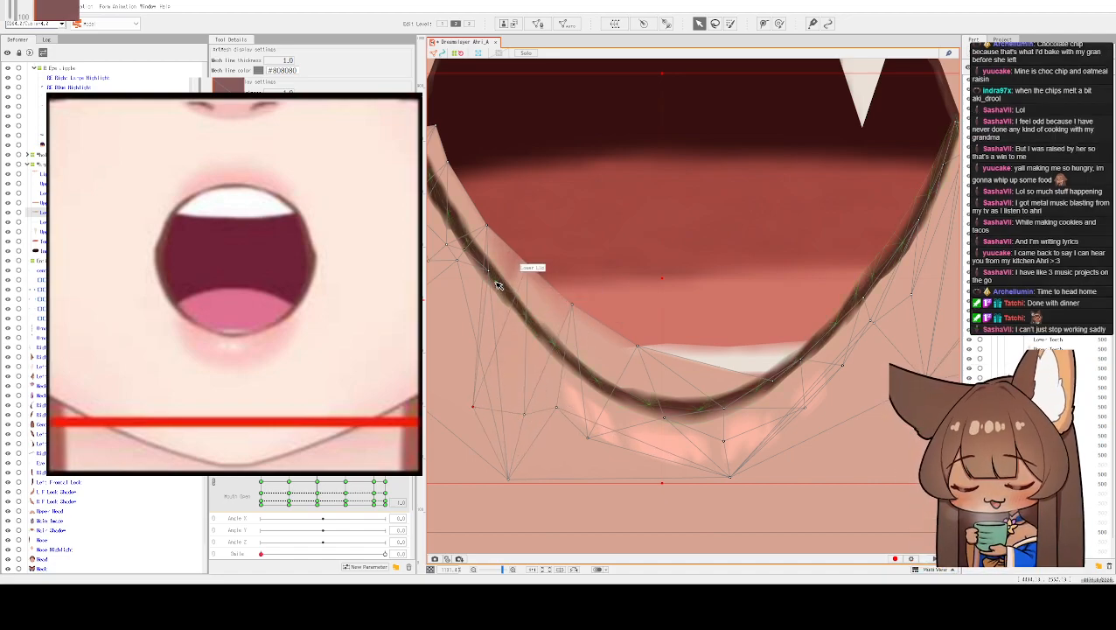
left_click_drag(495, 329, 642, 349)
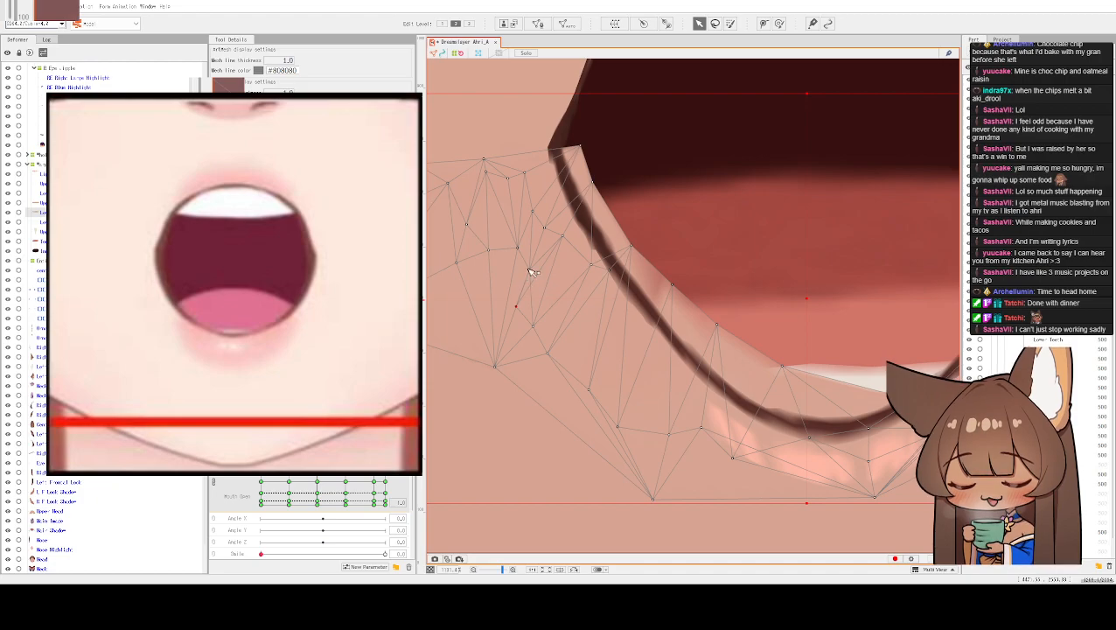
left_click(479, 301)
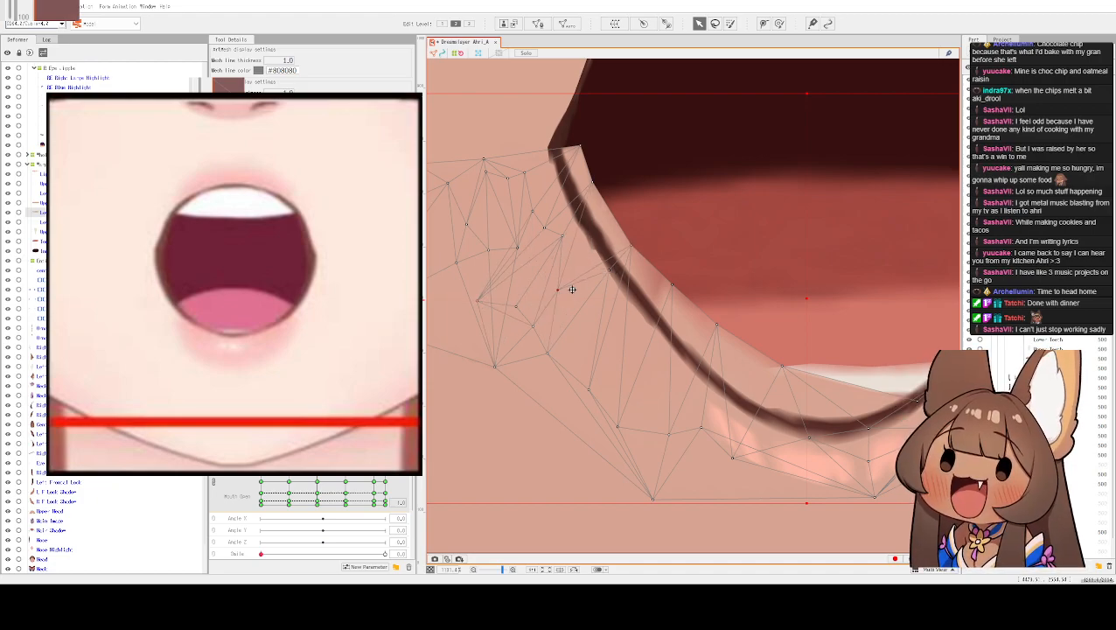
left_click_drag(600, 286, 583, 318)
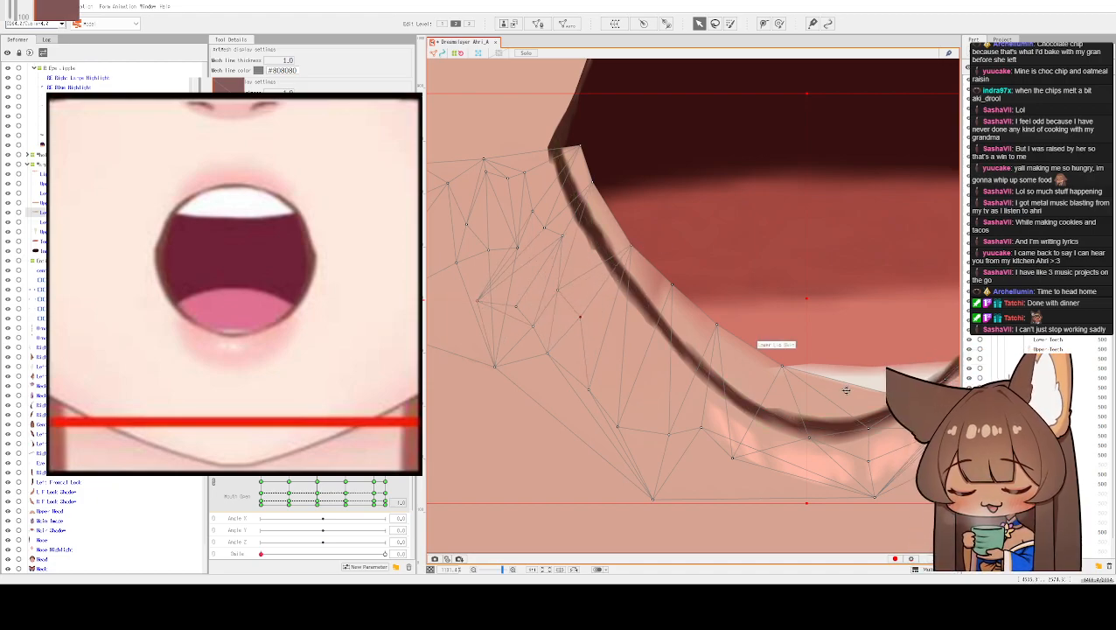
- Fit the lower lip skin's inner edge along the bottom of the mouth to the lip line, uncovering the lower teeth
left_click_drag(843, 390, 680, 355)
left_click(712, 410)
mouse_move(705, 426)
left_mouse_down()
mouse_move(708, 439)
mouse_move(715, 415)
left_mouse_up()
left_click_drag(647, 406, 645, 416)
left_click_drag(568, 425, 564, 441)
left_click_drag(618, 333, 678, 399)
left_click_drag(558, 294, 595, 382)
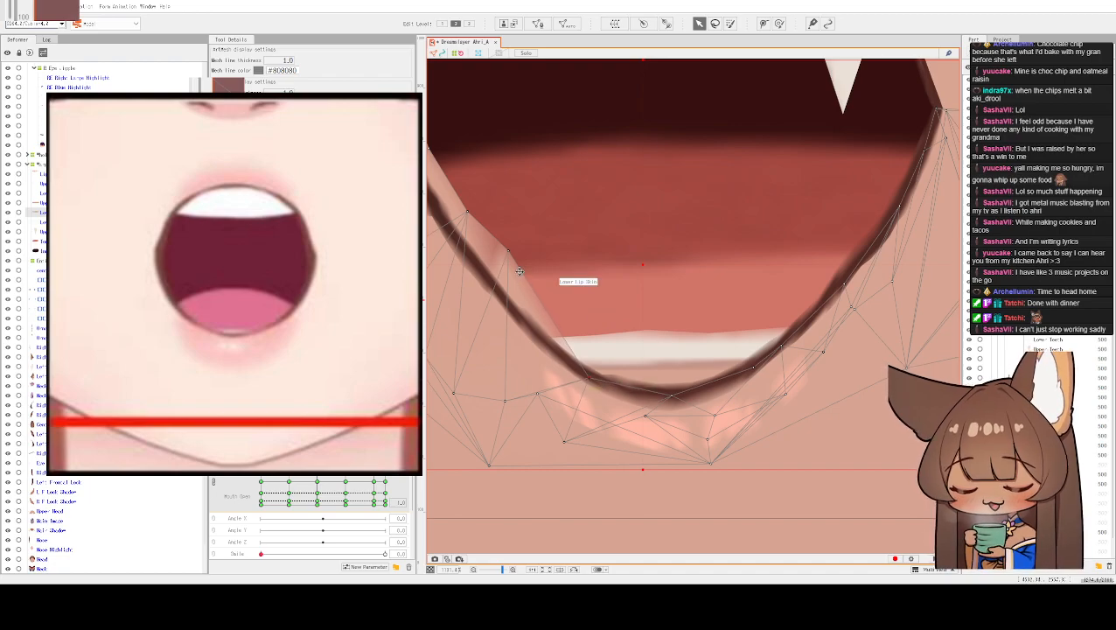
- Move the lower lip skin's remaining inner edge points on the left curve onto the lip line up to the left mouth corner
left_click_drag(513, 253, 518, 319)
left_click_drag(540, 230, 706, 318)
left_click_drag(639, 305, 618, 326)
left_click_drag(599, 241, 567, 213)
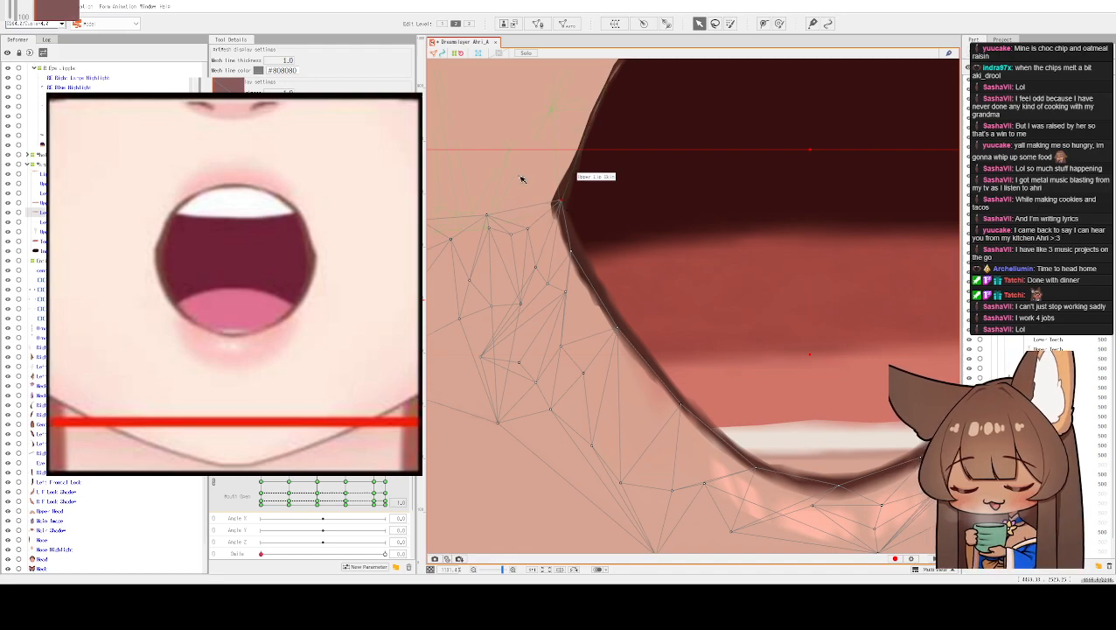
left_click_drag(521, 176, 624, 223)
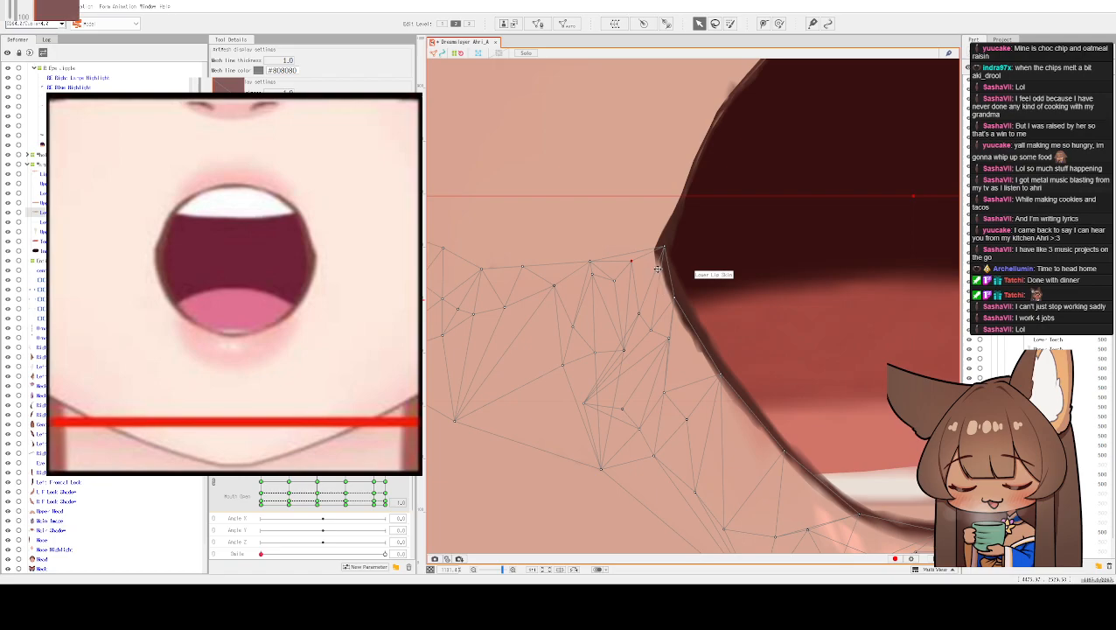
- Examine the fully open mouth on the whole face and close up for shape and fit
scroll(669, 256, "down", 5)
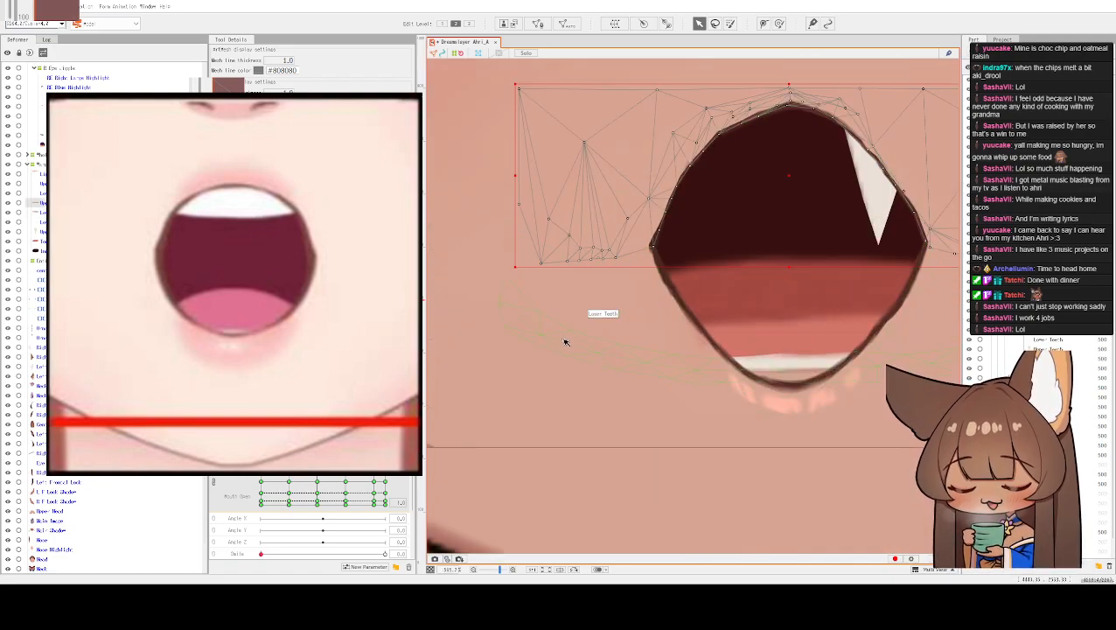
left_click(551, 294)
left_click(555, 190)
scroll(575, 190, "down", 3)
scroll(575, 191, "down", 6)
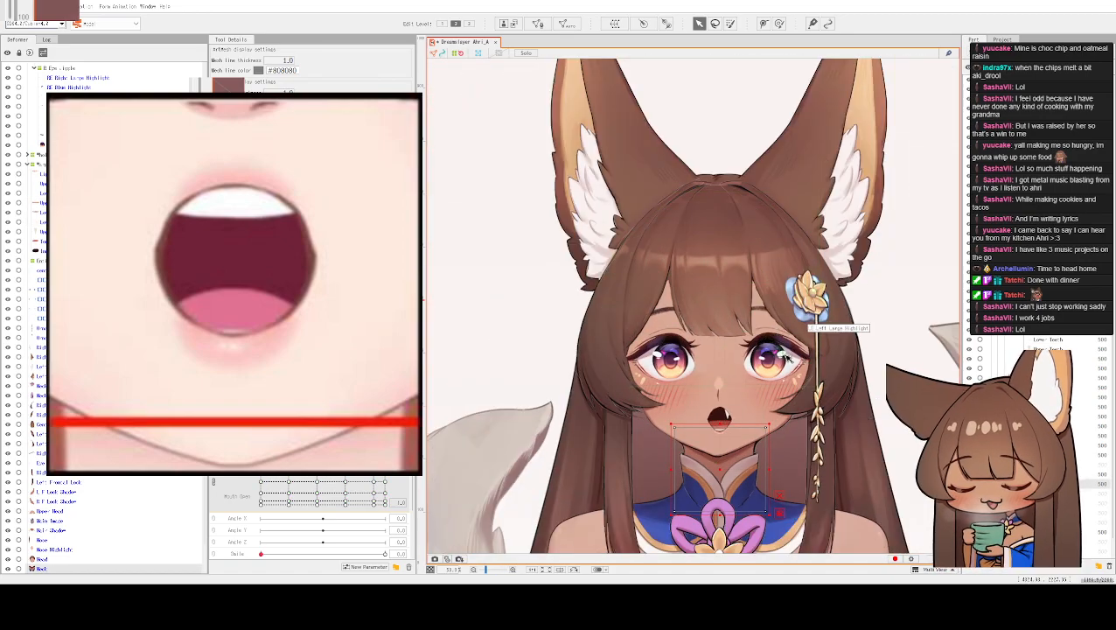
scroll(778, 346, "up", 2)
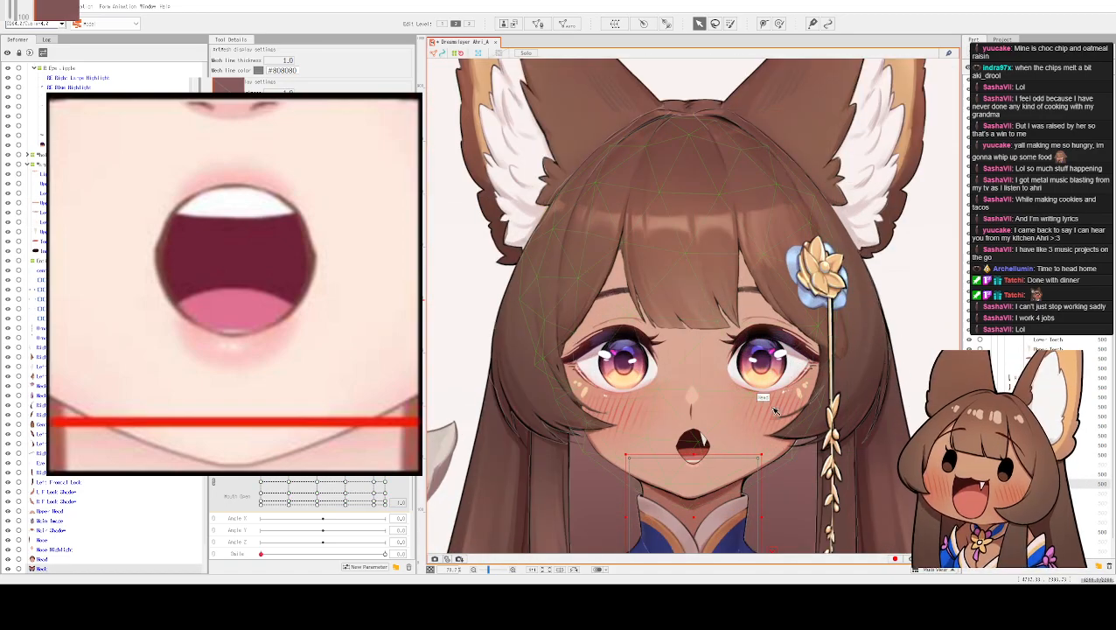
scroll(732, 429, "up", 2)
scroll(728, 459, "up", 3)
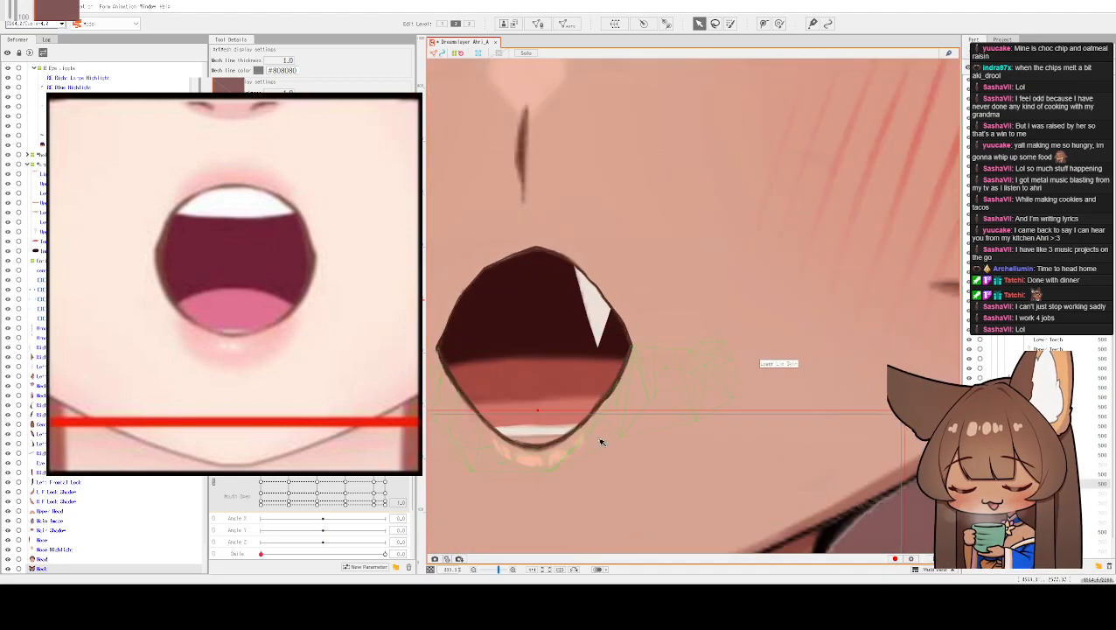
- Shift the lower teeth down toward the lower lip line
left_click(541, 446)
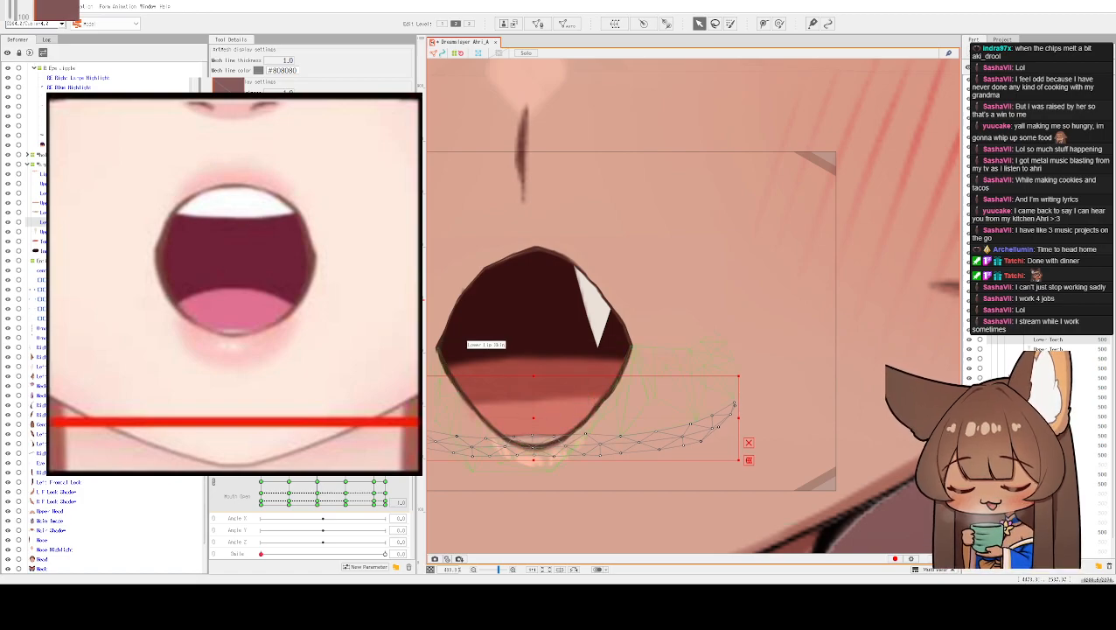
left_click(464, 344)
left_click_drag(535, 448, 533, 481)
scroll(533, 481, "down", 2)
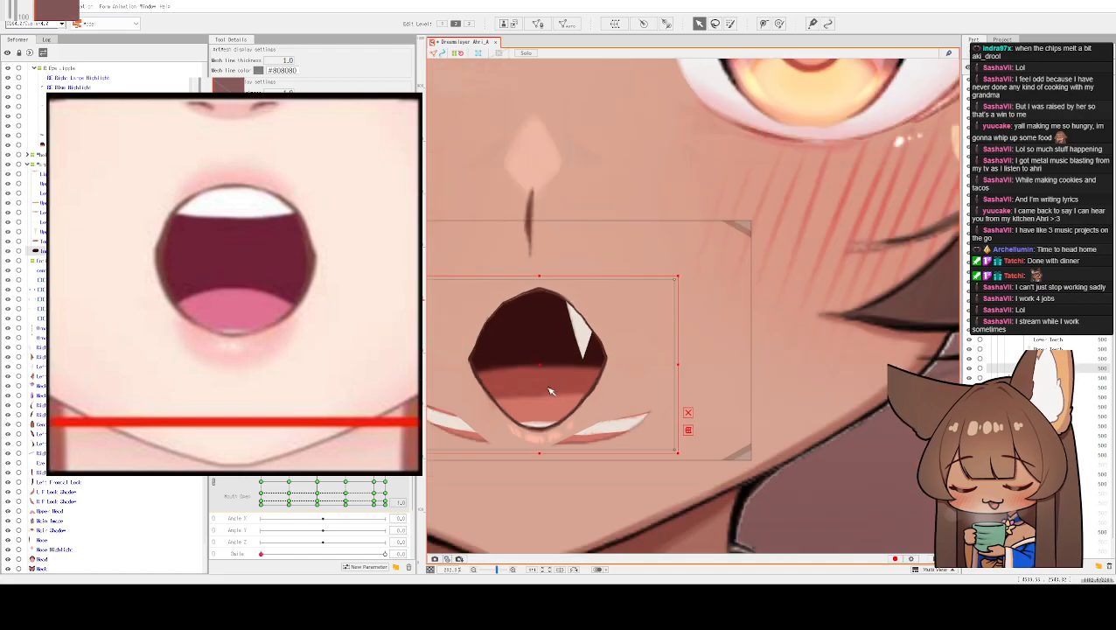
- Pull the lower lip skin's lower outer points down to cover the teeth and tongue ends sticking out beside the mouth
left_click(585, 431)
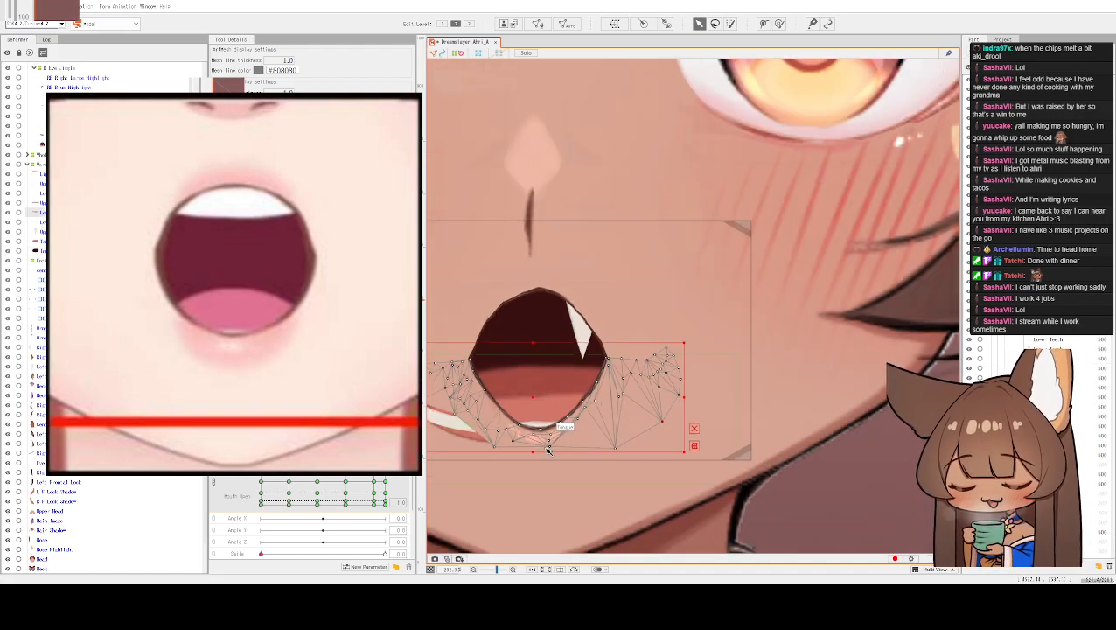
left_click_drag(553, 454, 628, 434)
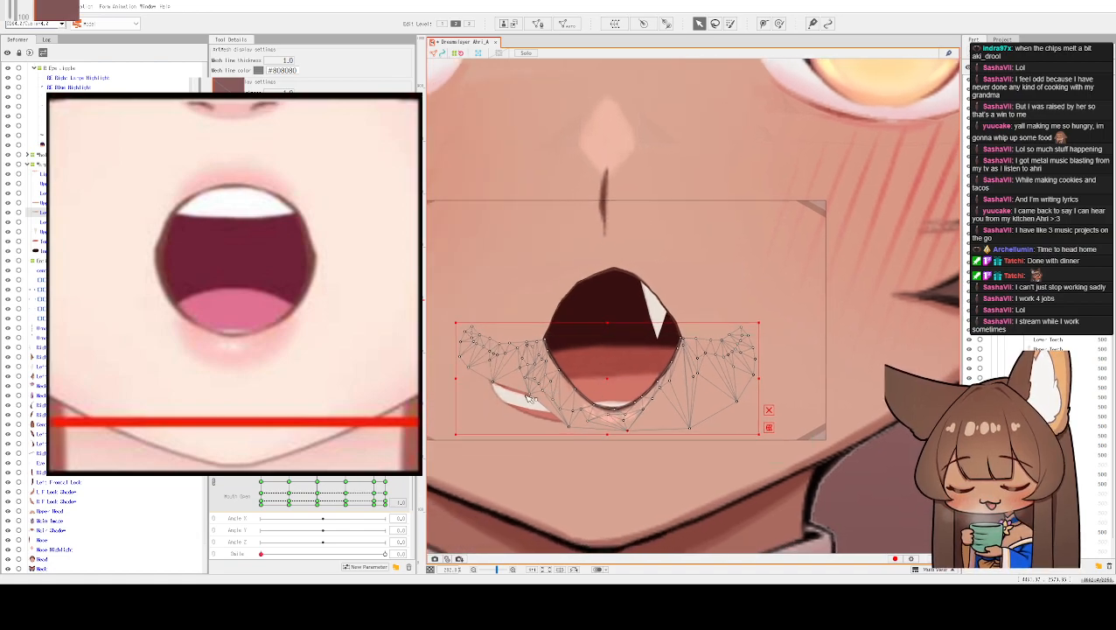
left_click_drag(525, 416, 509, 428)
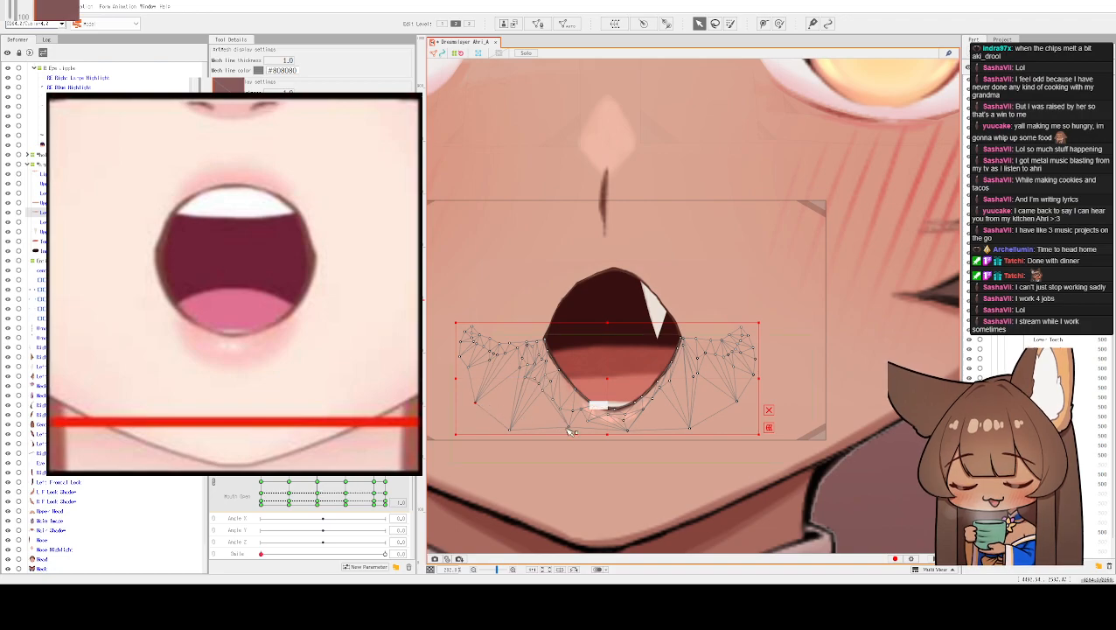
left_click_drag(636, 438, 634, 442)
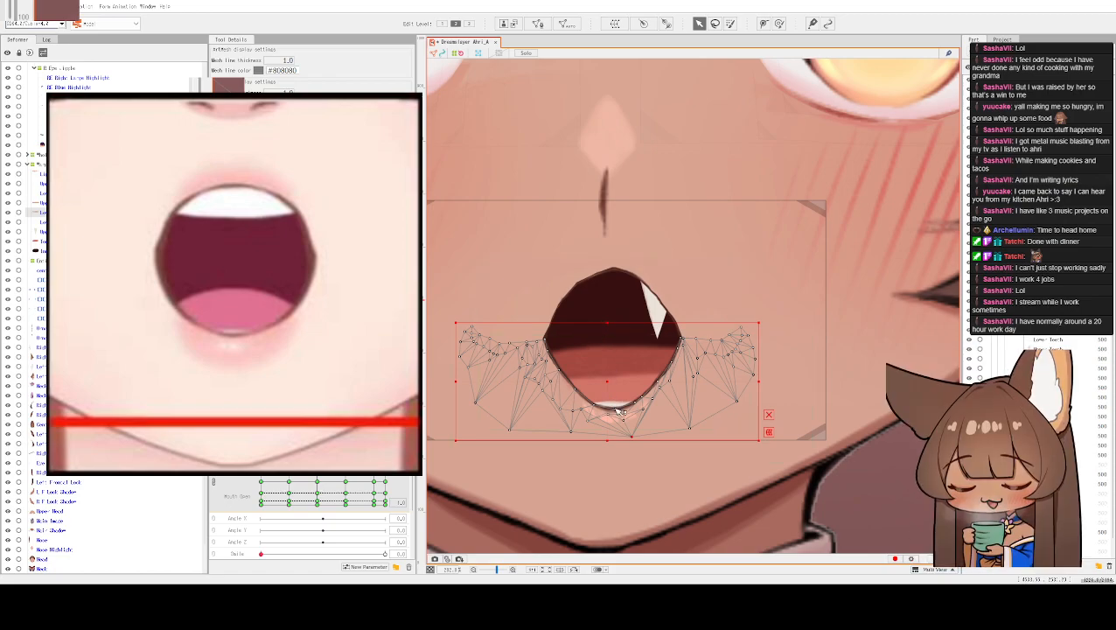
- Undo the last lower lip skin edit and nudge the lower teeth mesh slightly upward
key("ctrl+z")
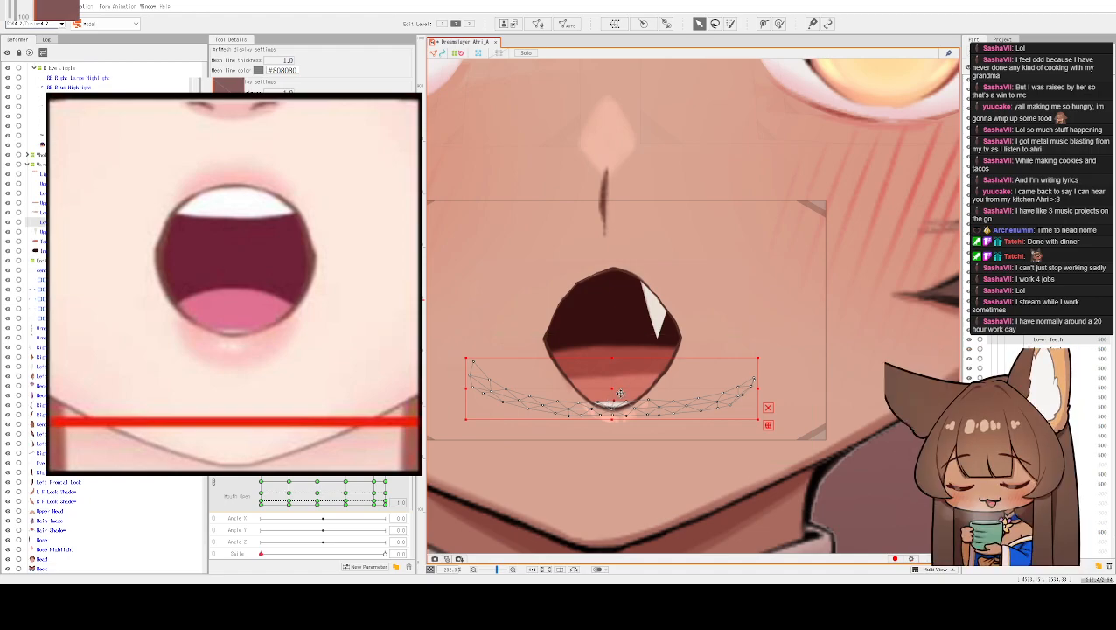
left_click_drag(612, 389, 614, 387)
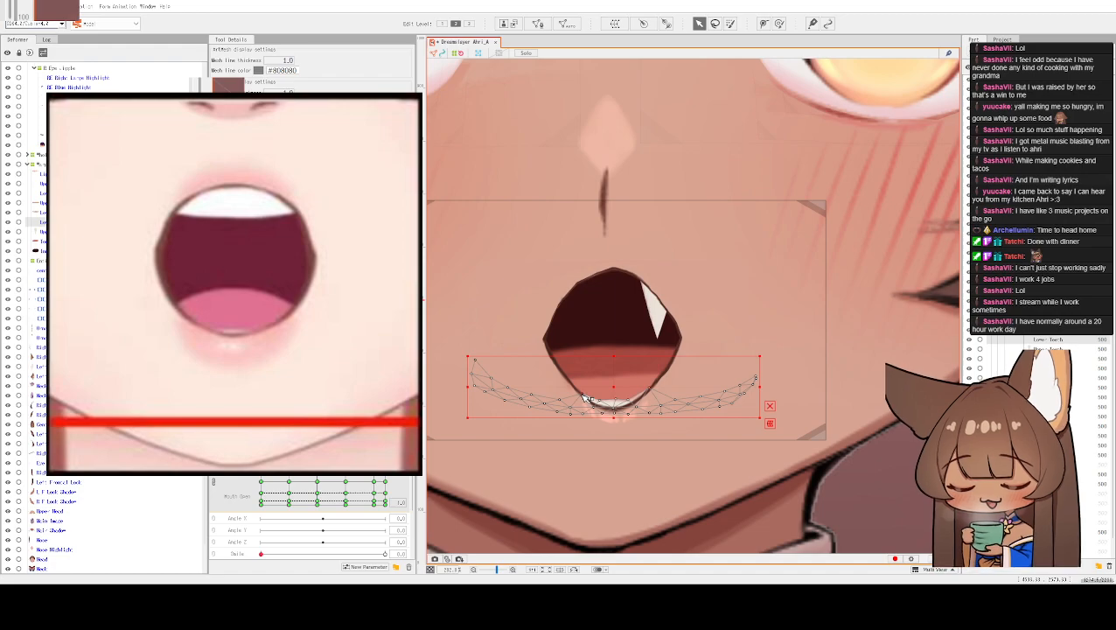
- Select the head mesh and lower its chin and jaw points slightly for the open-mouth pose
scroll(588, 396, "down", 5)
left_click(674, 241)
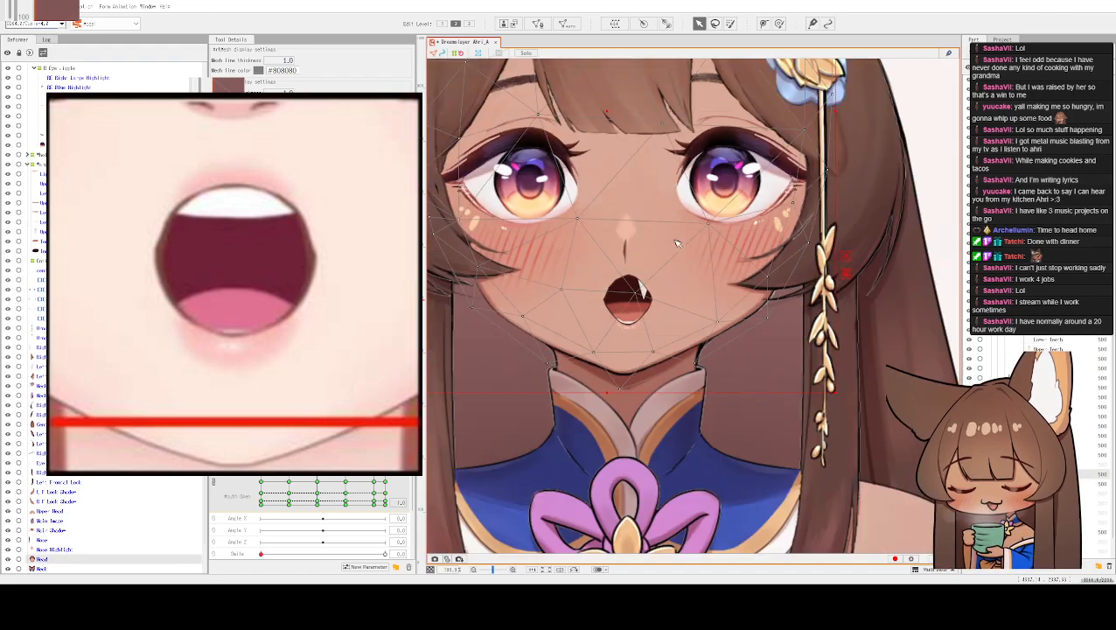
scroll(673, 241, "down", 2)
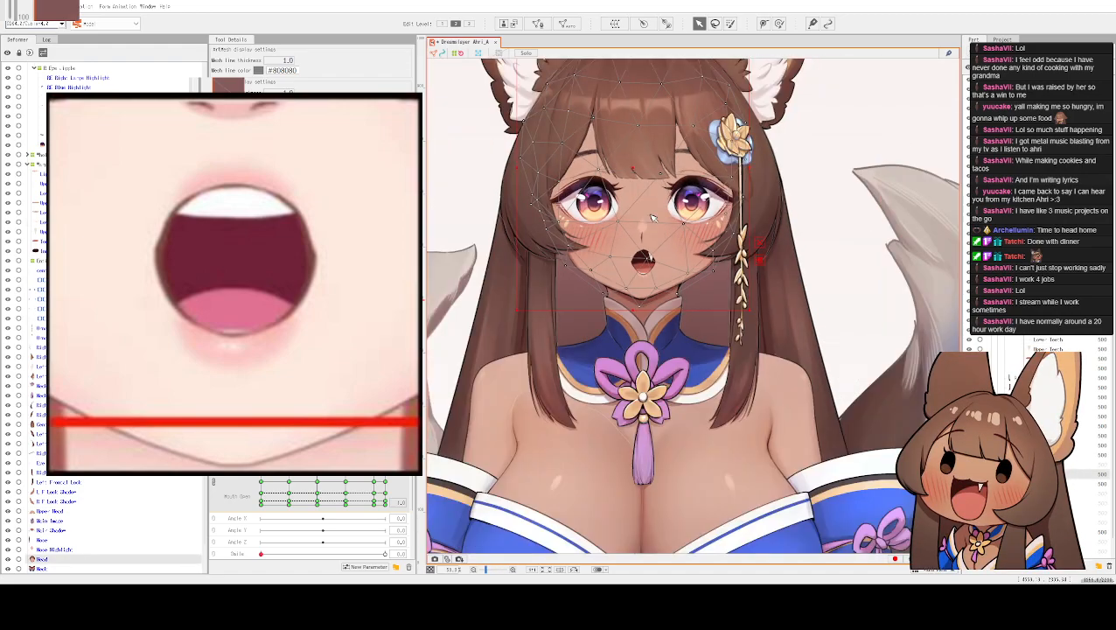
scroll(654, 262, "up", 2)
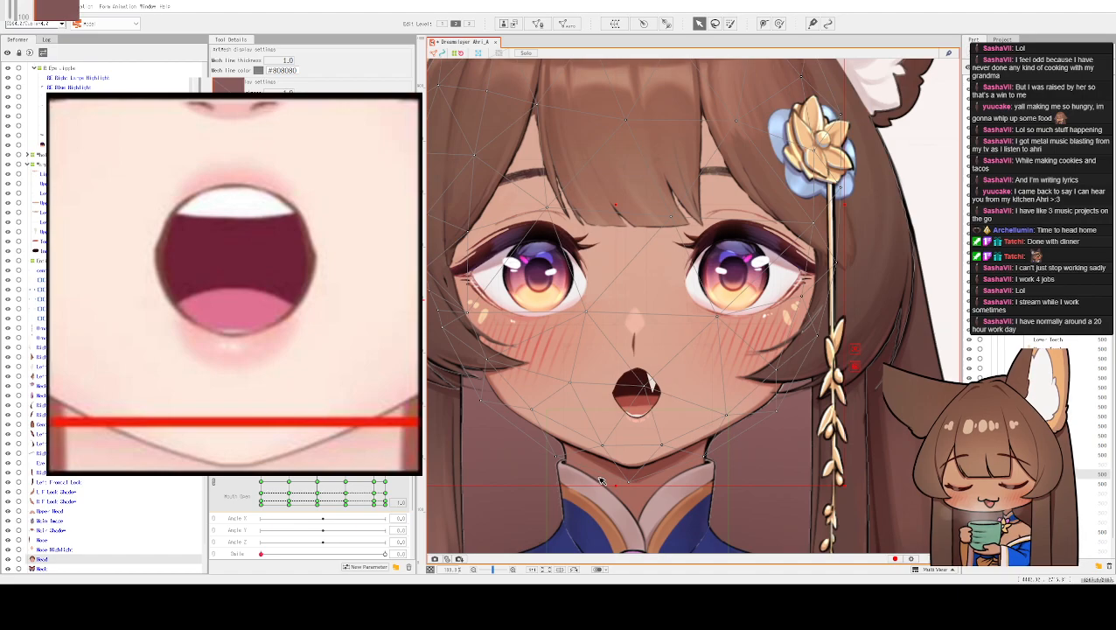
left_click(291, 486)
left_click_drag(291, 484, 306, 466)
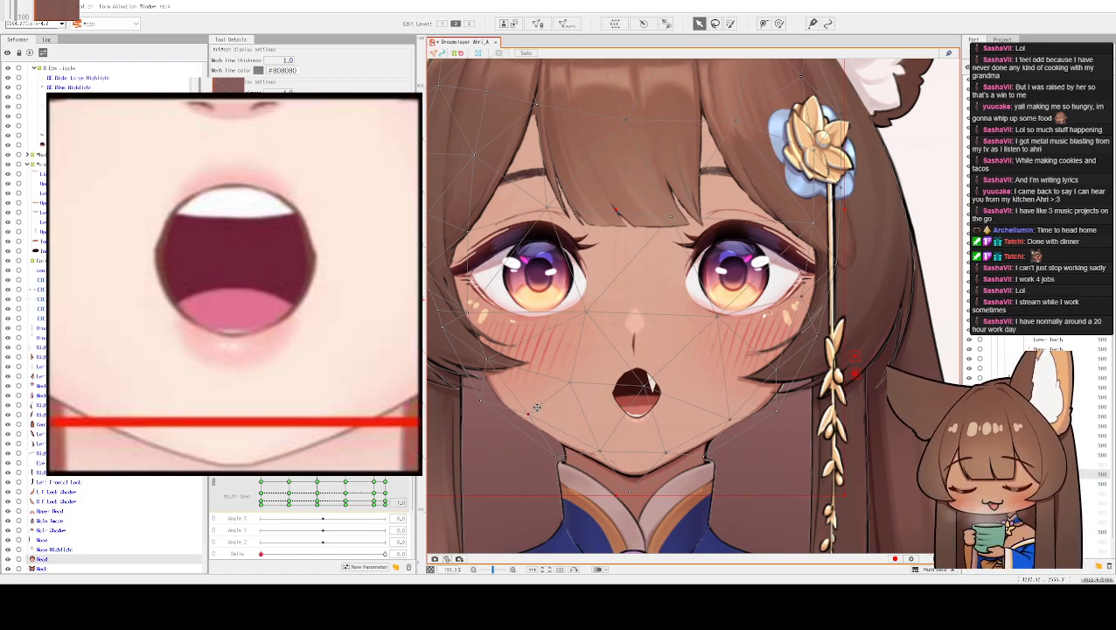
- Preview the jaw movement by sweeping the mouth parameter between the closed and open poses
scroll(606, 301, "down", 3)
mouse_move(299, 472)
left_mouse_down()
mouse_move(292, 483)
mouse_move(288, 459)
left_mouse_up()
left_click_drag(298, 505, 290, 490)
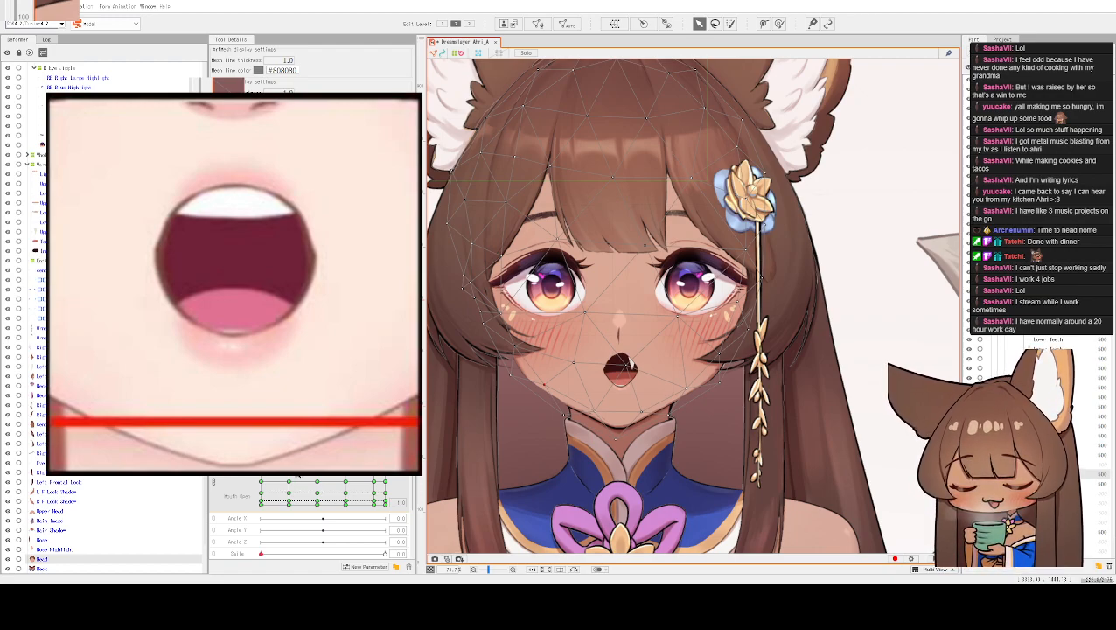
left_click_drag(267, 500, 251, 504)
scroll(600, 420, "up", 2)
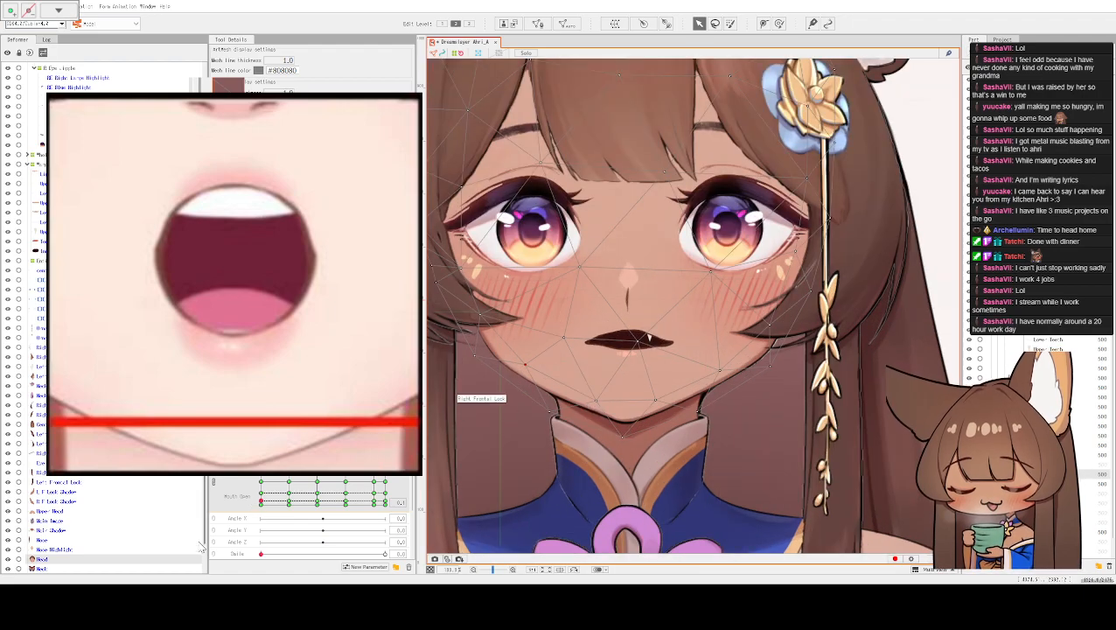
mouse_move(260, 501)
left_mouse_down()
mouse_move(245, 510)
mouse_move(294, 513)
mouse_move(292, 480)
left_mouse_up()
- Select all the mouth part meshes together and compare the wide mouth pose with the narrow round one
left_click(645, 339)
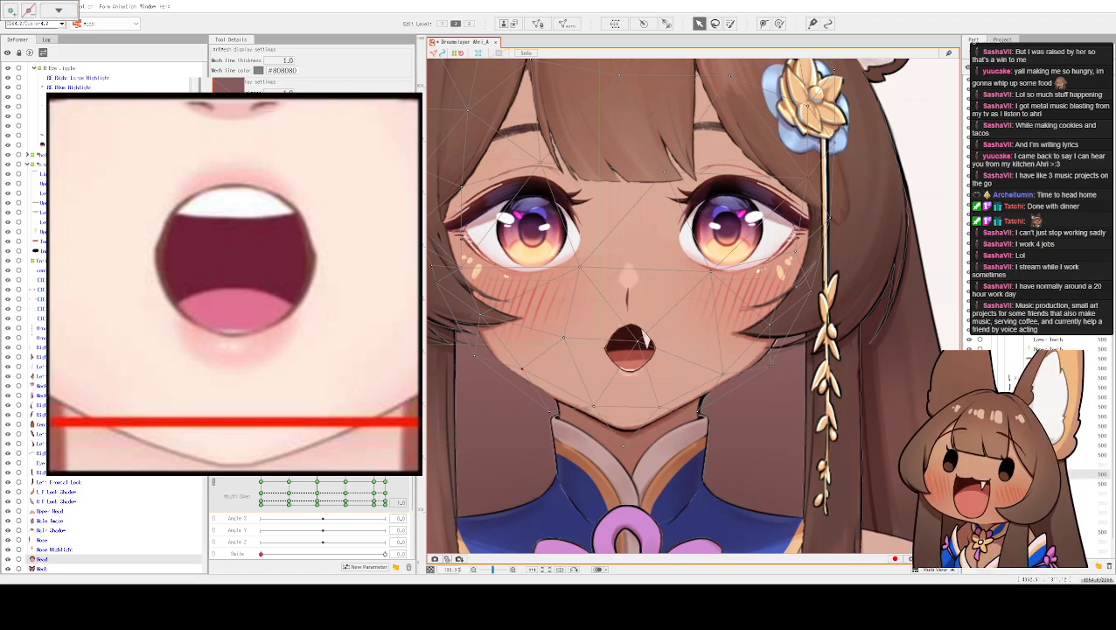
left_click(635, 354)
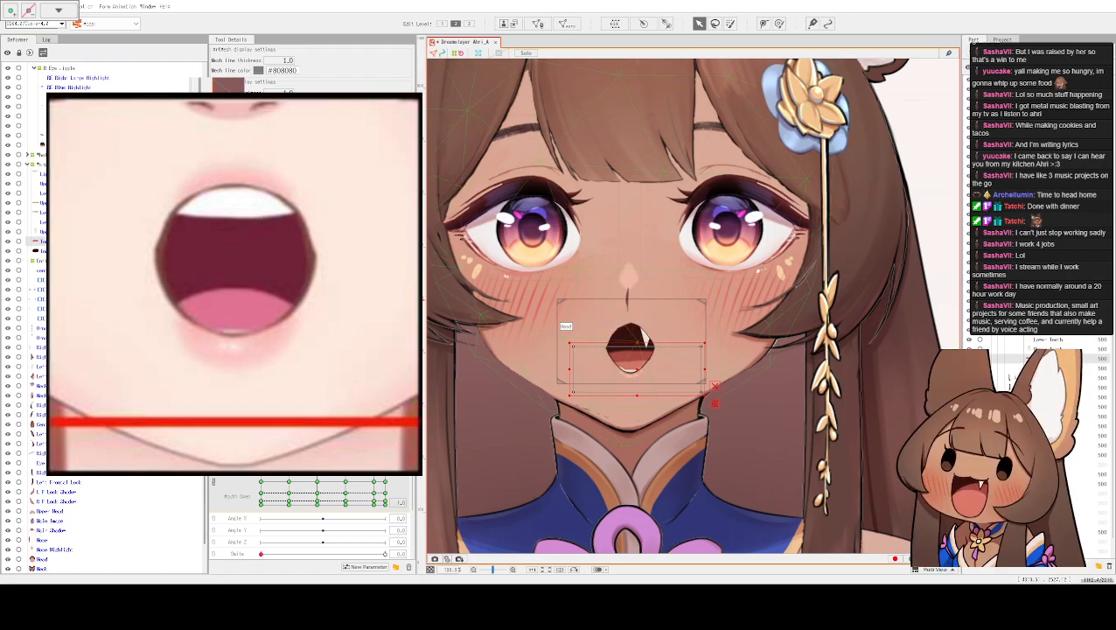
left_click(79, 251)
left_click(78, 174, "shift")
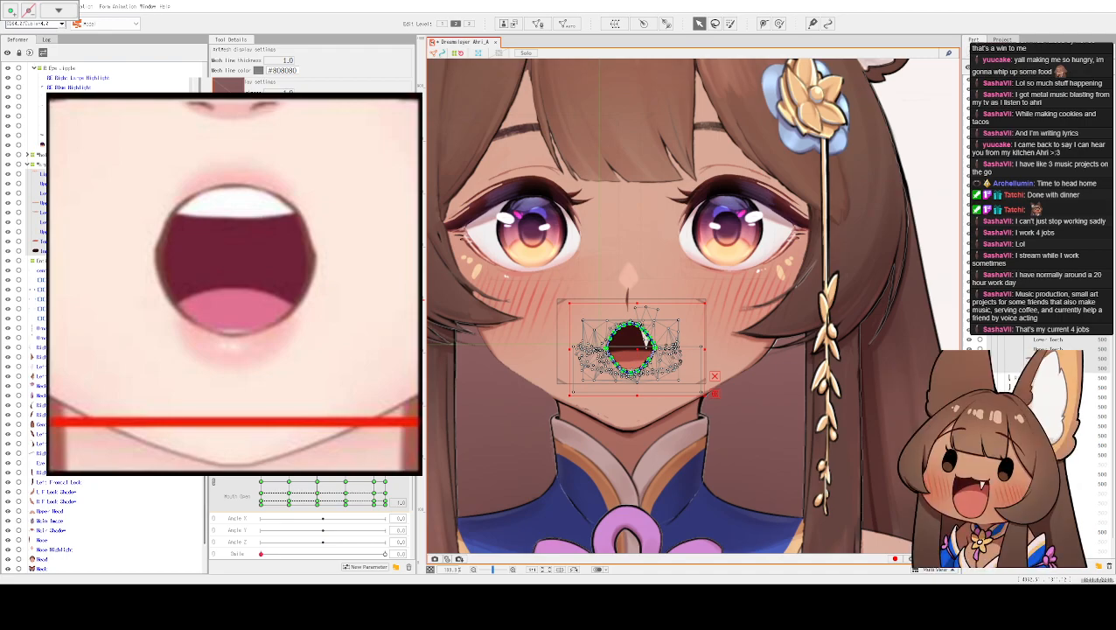
left_click(336, 470)
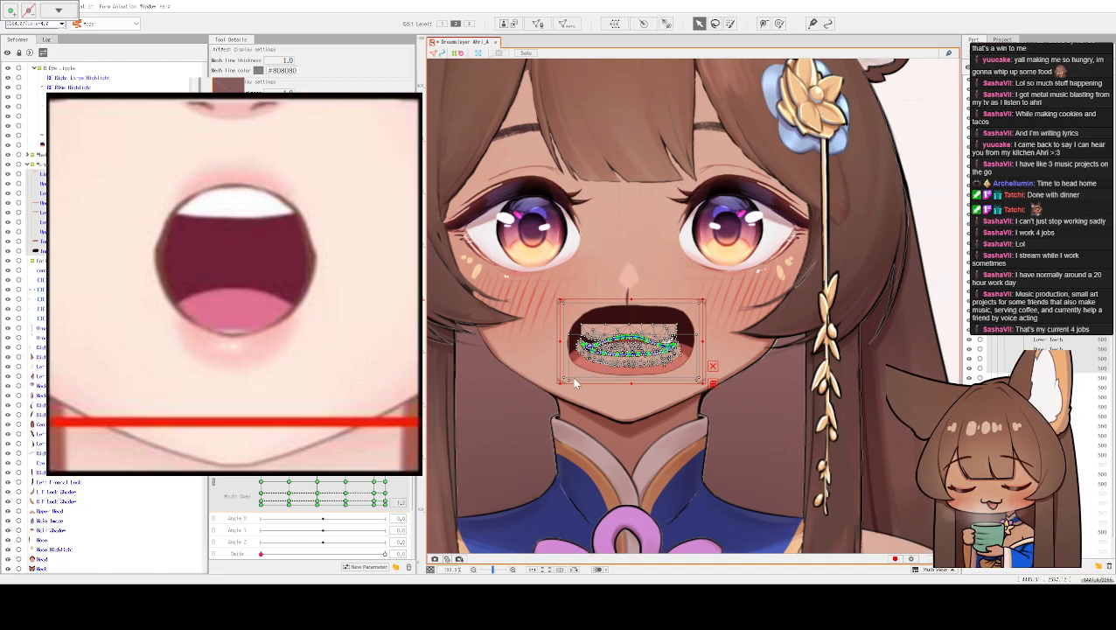
left_click(639, 342)
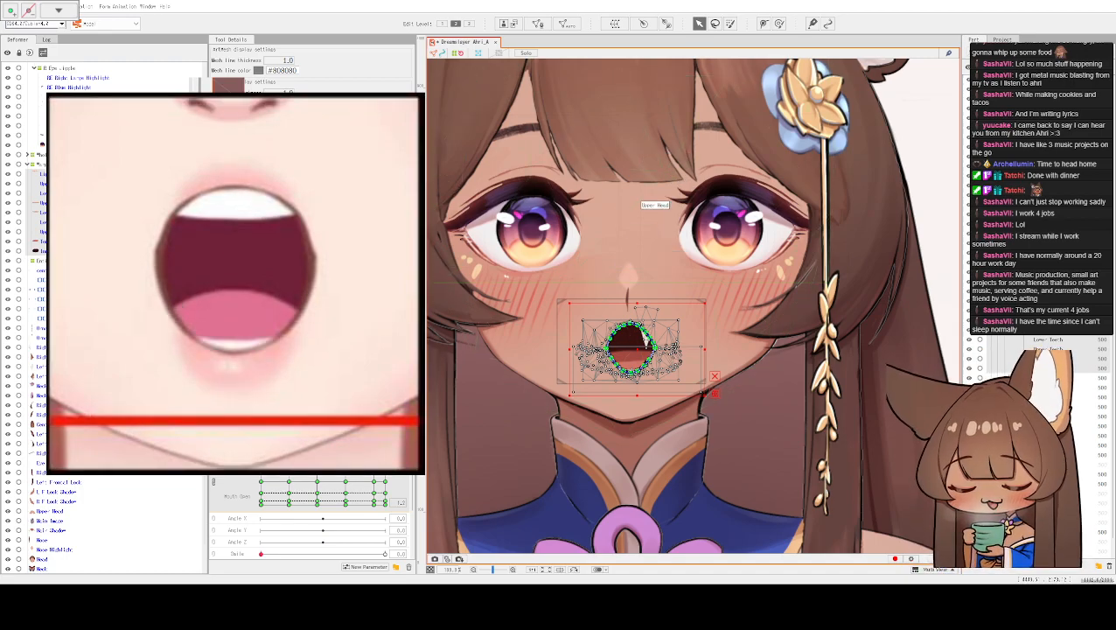
- Pull the centre of the lower lip line downward to deepen the narrow open mouth
scroll(643, 334, "up", 5)
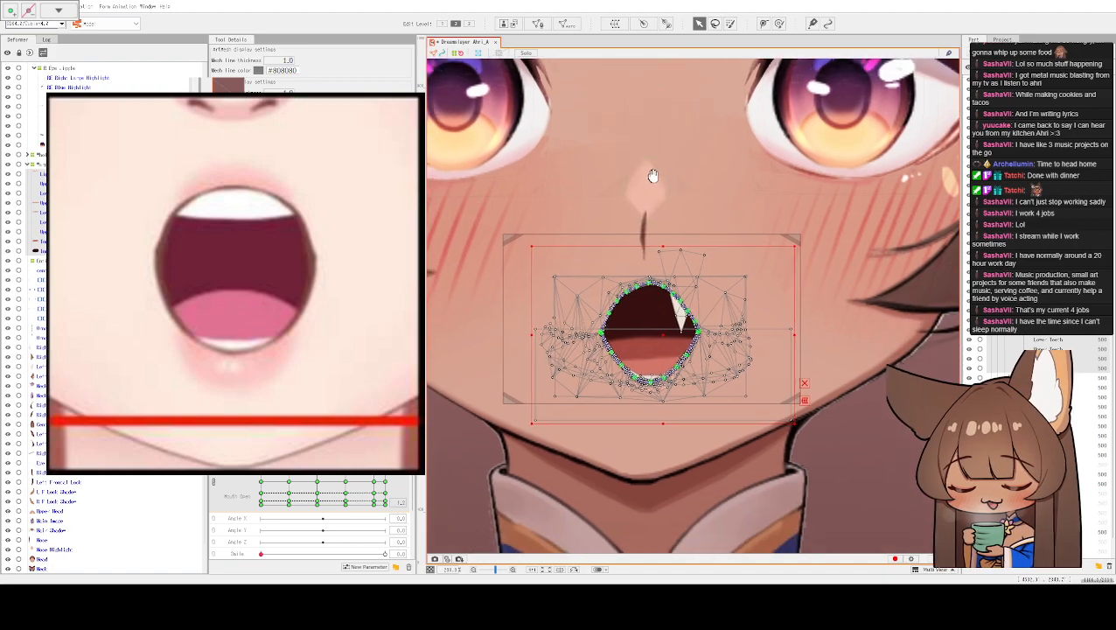
scroll(676, 363, "up", 2)
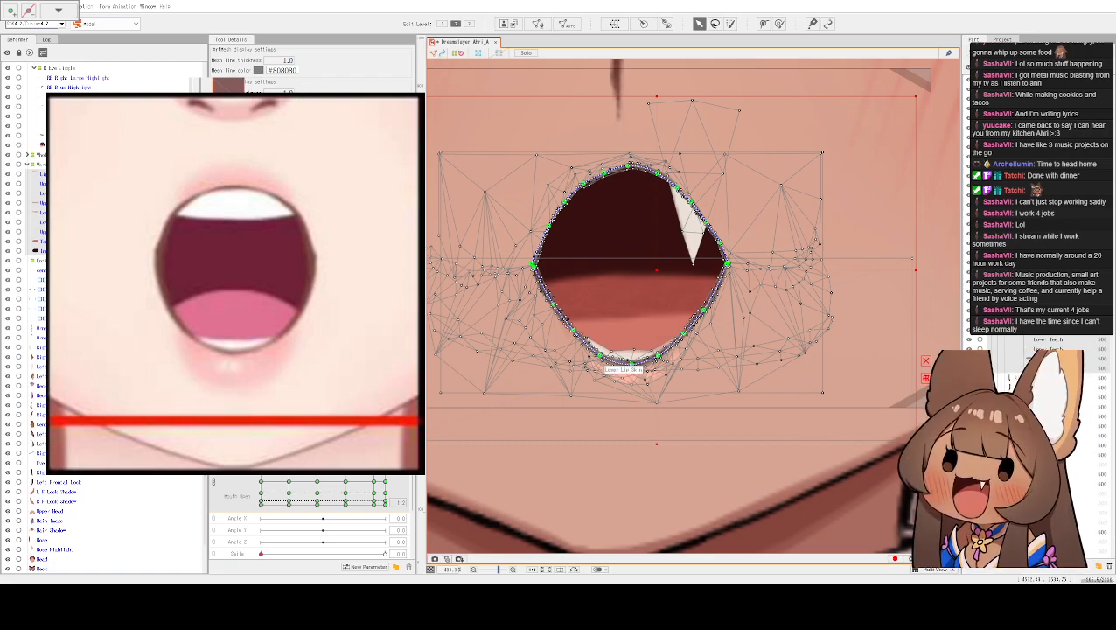
left_click(630, 362)
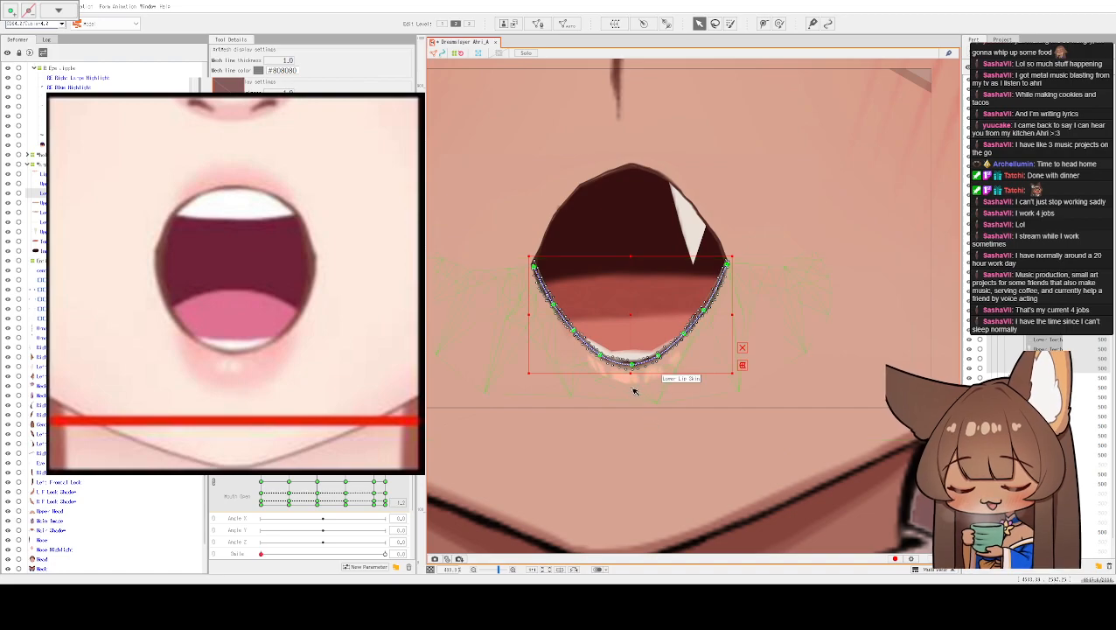
left_click_drag(629, 371, 632, 388)
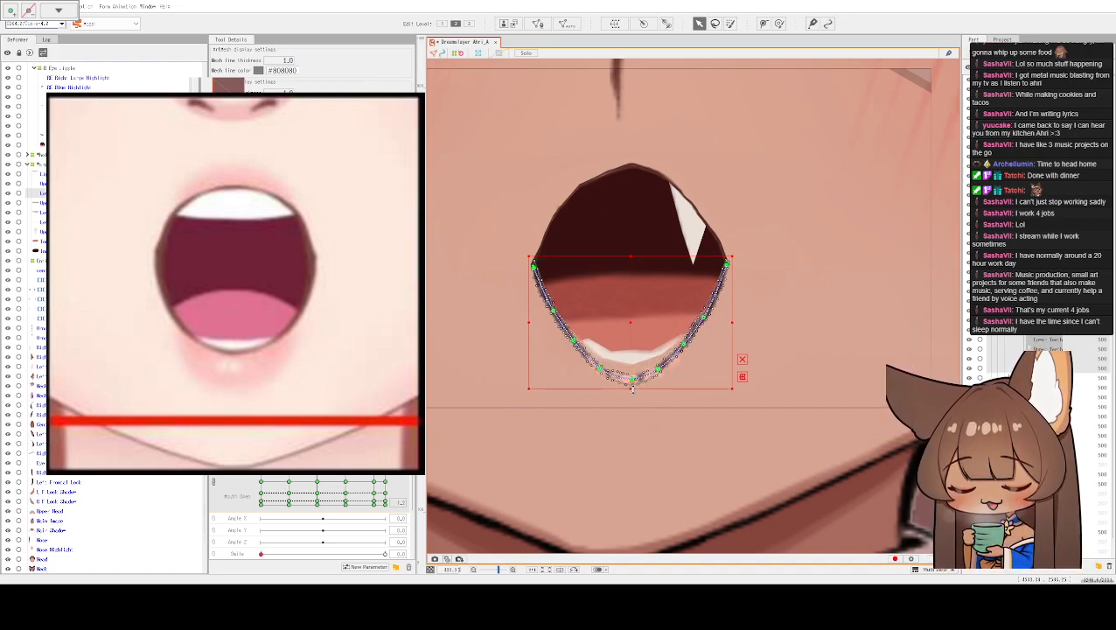
- Move the lower lip highlight mesh down so it sits centred just beneath the lowered lip line
left_click(708, 361)
left_click(634, 378)
left_click_drag(630, 385, 629, 393)
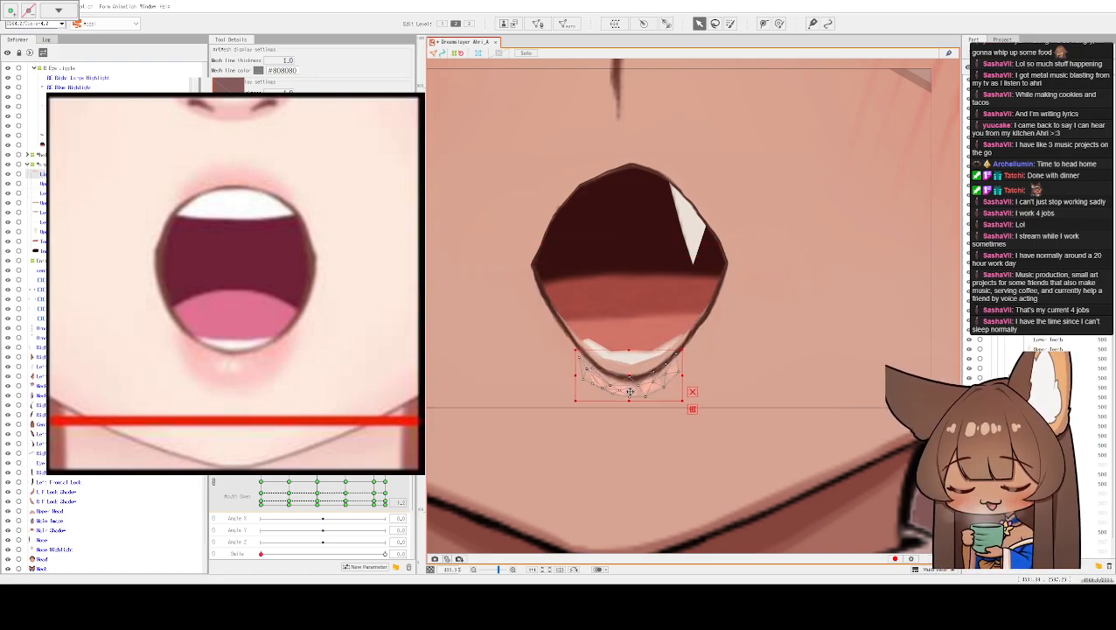
scroll(648, 311, "down", 5)
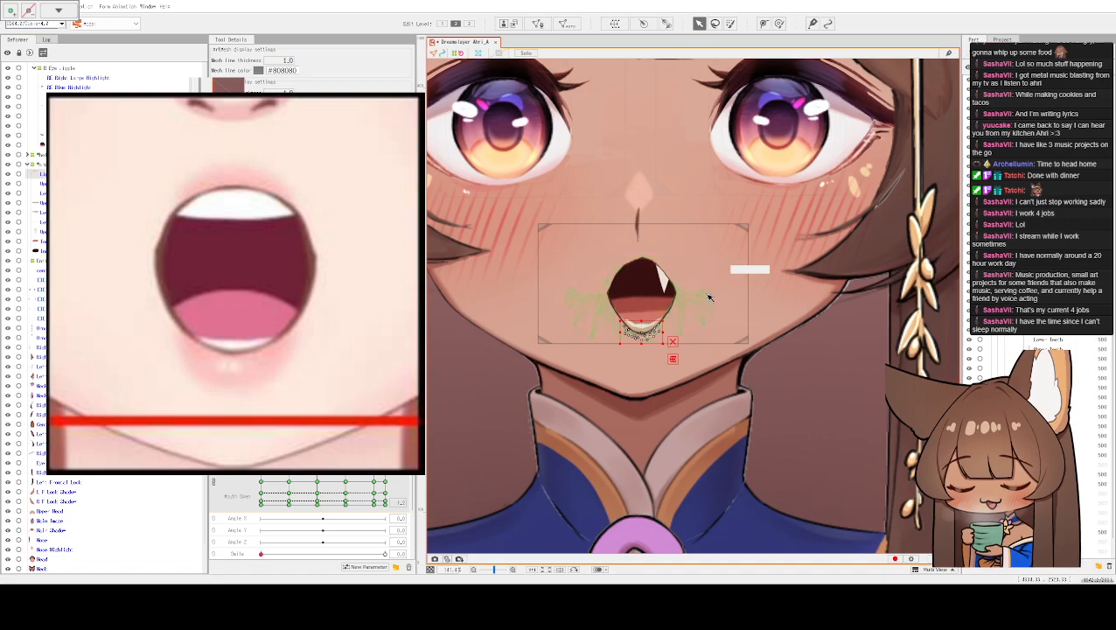
scroll(708, 298, "up", 5)
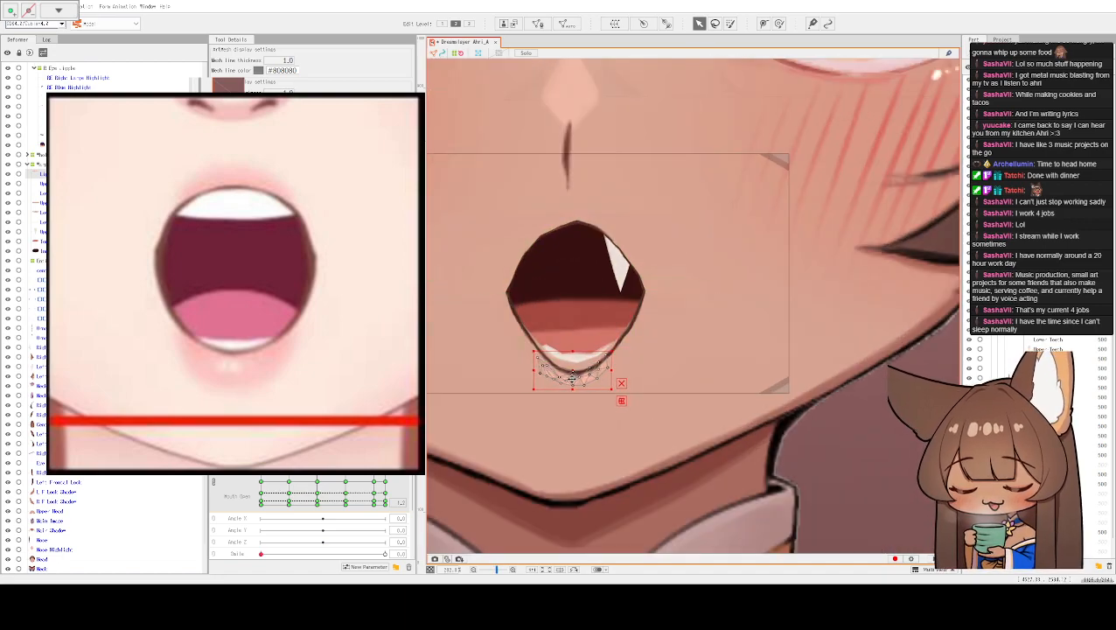
left_click_drag(572, 378, 574, 379)
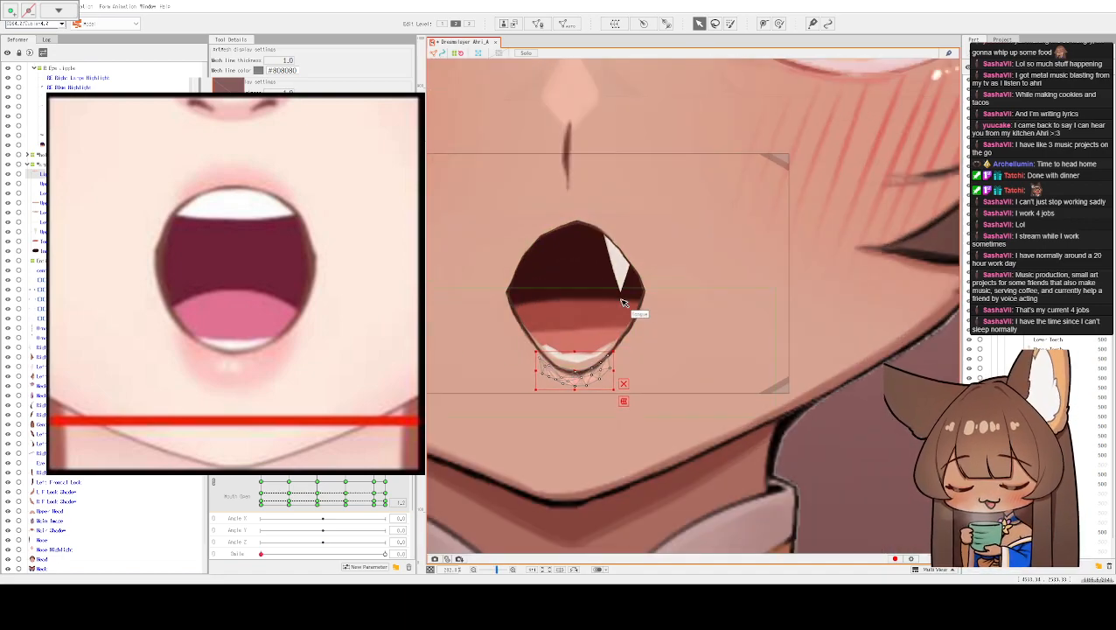
- Check the tongue and lower teeth meshes, then nudge the lower edge of the inner mouth mesh
left_click(570, 330)
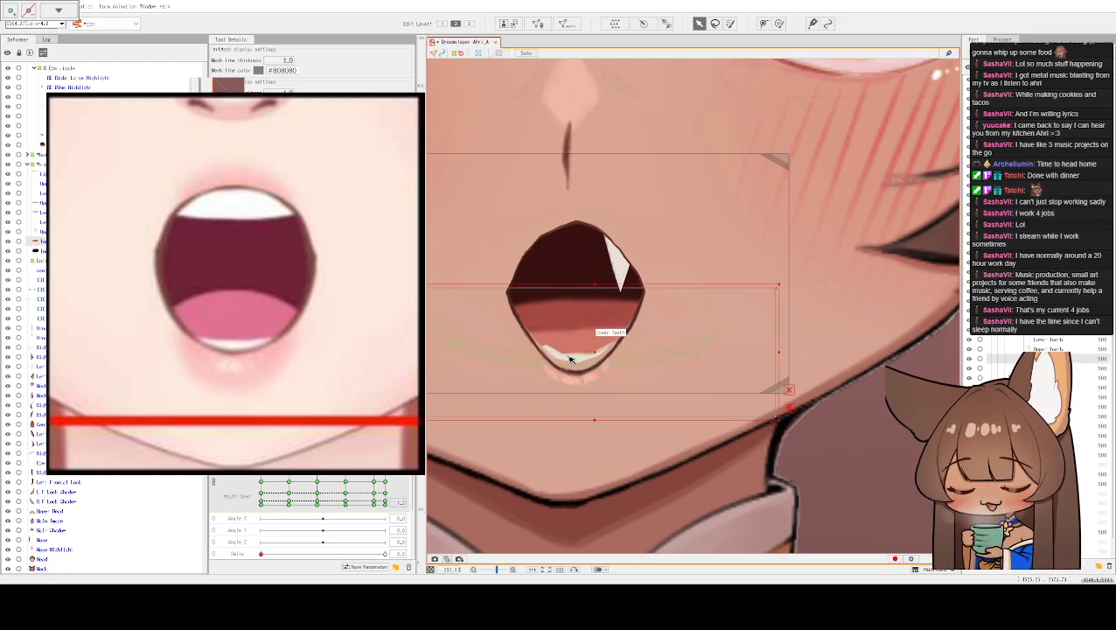
left_click(574, 367)
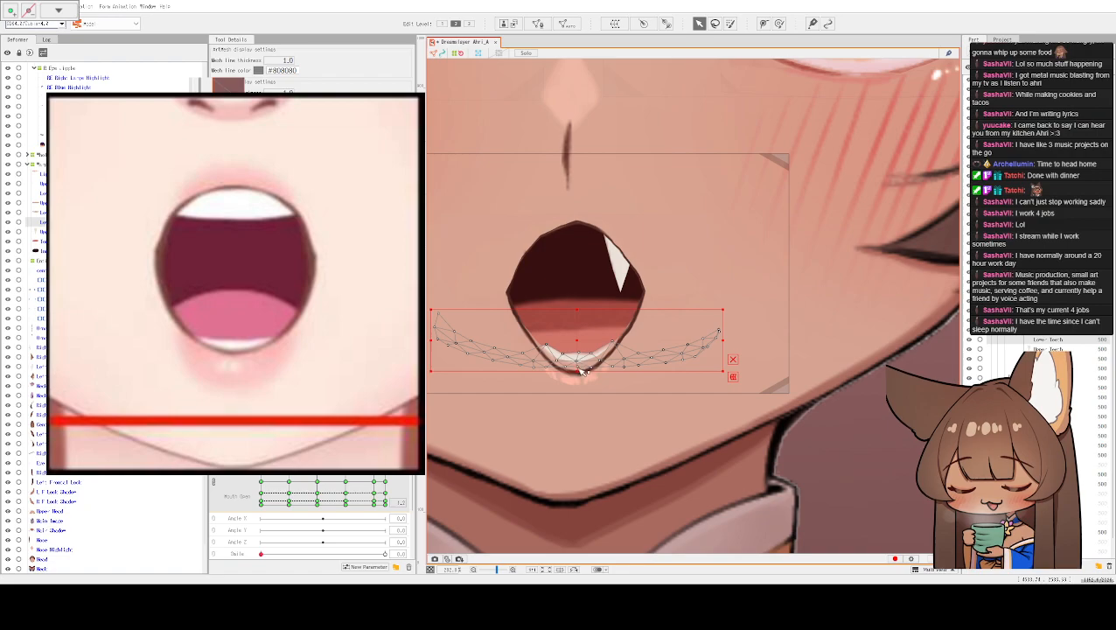
left_click(608, 328)
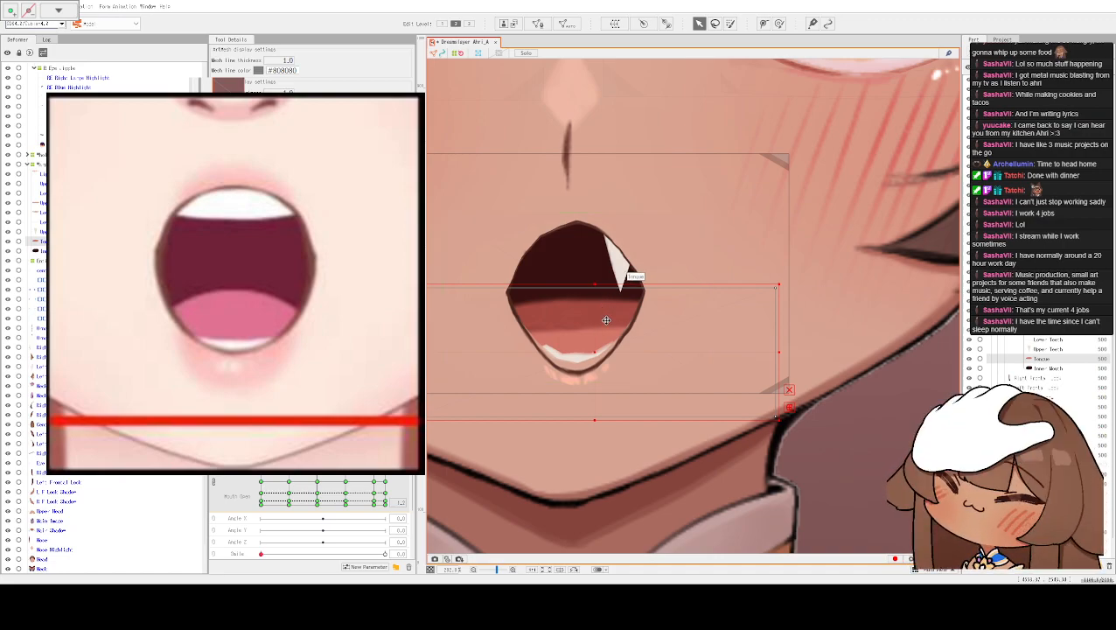
left_click(569, 263)
mouse_move(575, 386)
left_mouse_down()
mouse_move(577, 400)
mouse_move(577, 386)
left_mouse_up()
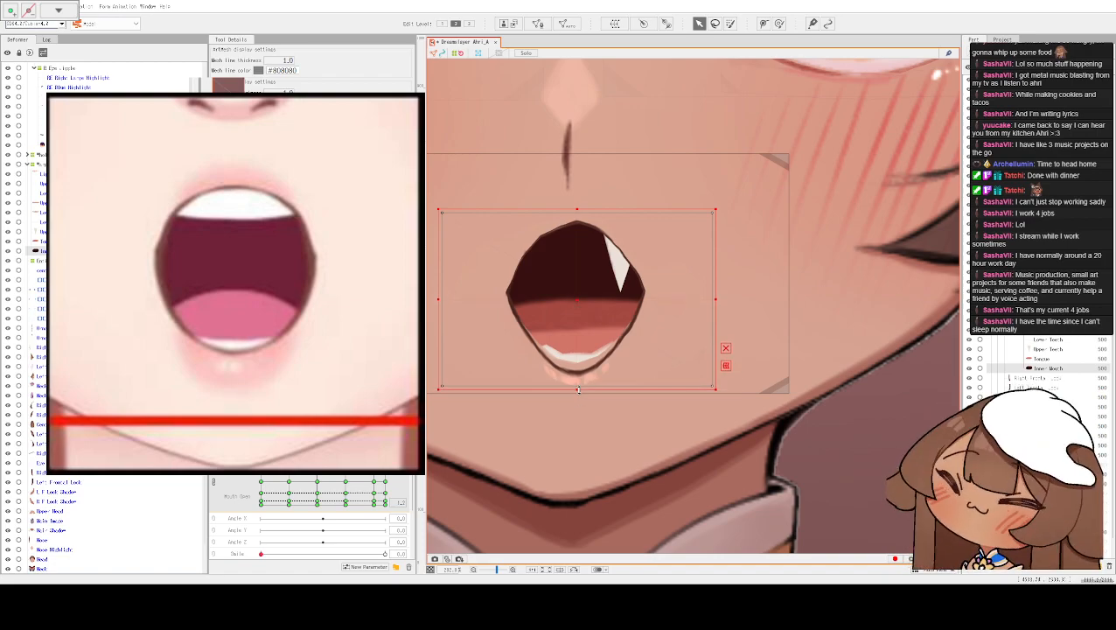
- Move the lower teeth mesh down against the lower lip line and centre it in the mouth
left_click(572, 372)
scroll(565, 378, "up", 3)
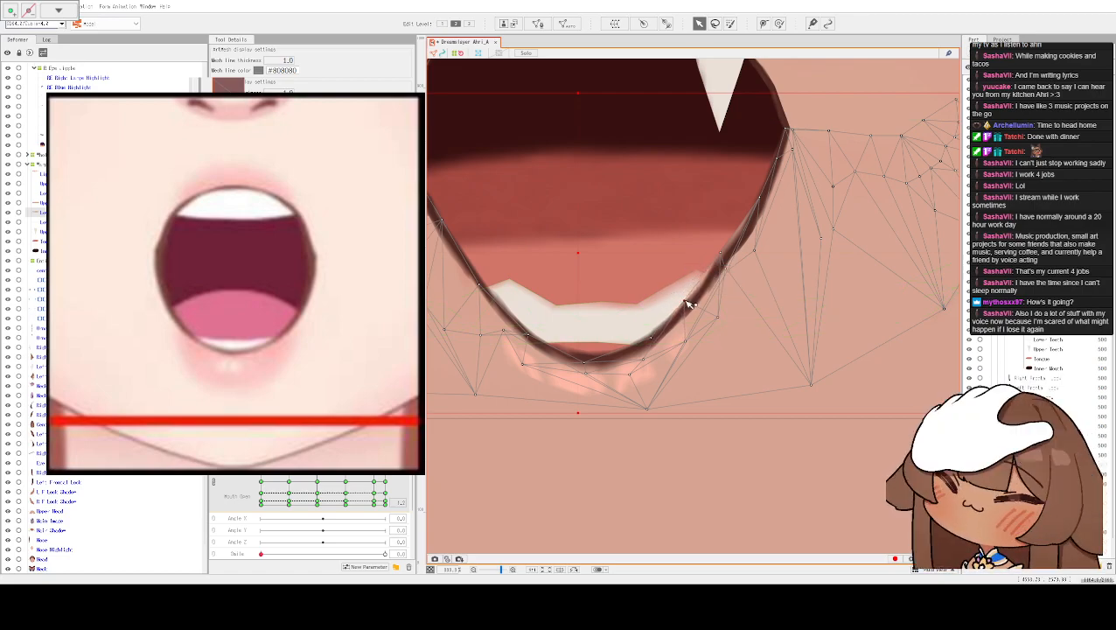
left_click(630, 320)
left_click_drag(589, 327, 591, 347)
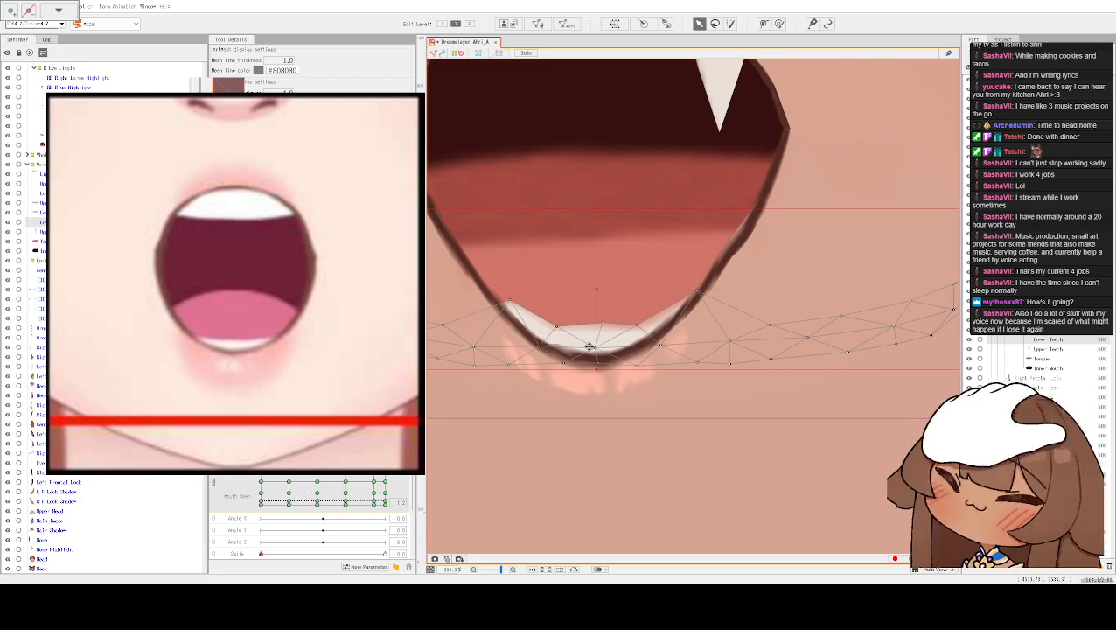
left_click_drag(590, 346, 587, 345)
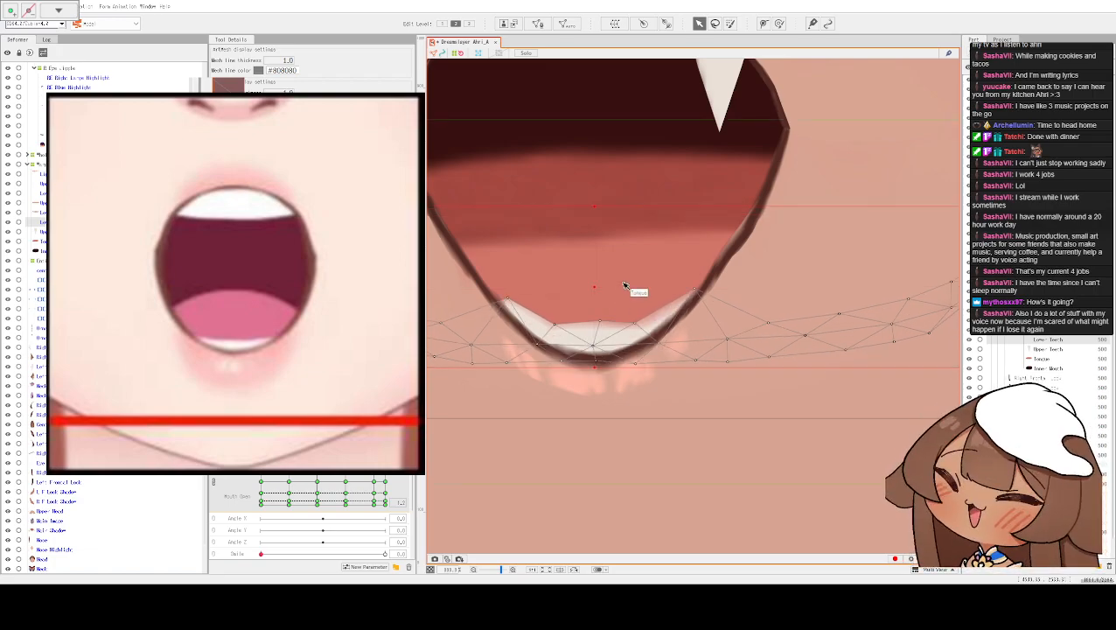
- Adjust the points on the right side of the lower teeth mesh so its edge follows the lower lip line
scroll(612, 359, "down", 4)
scroll(579, 370, "down", 4)
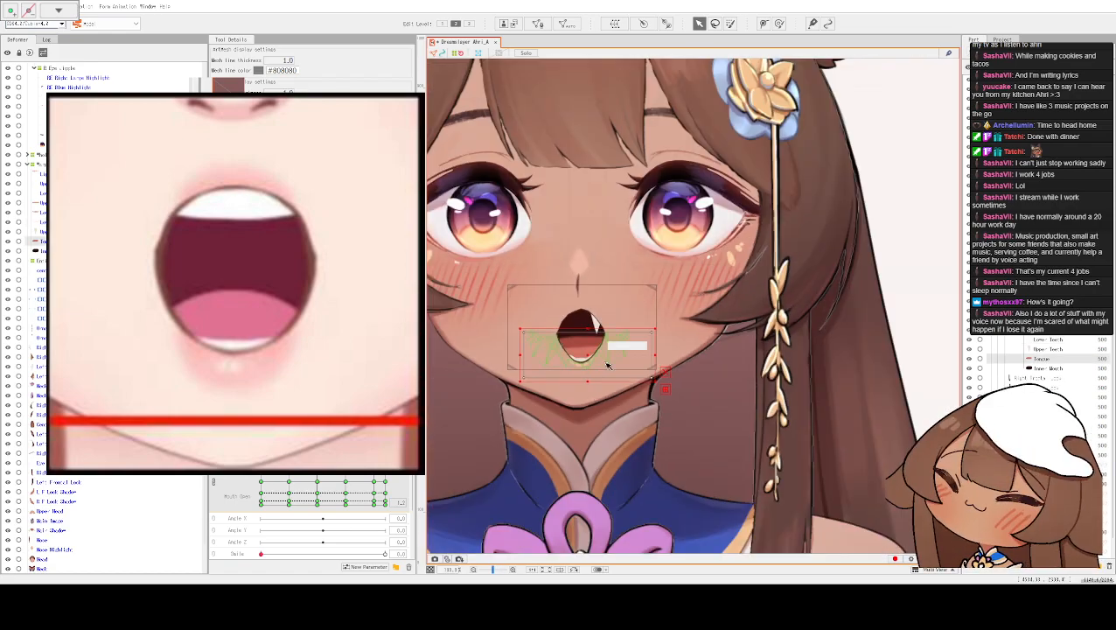
scroll(631, 274, "up", 3)
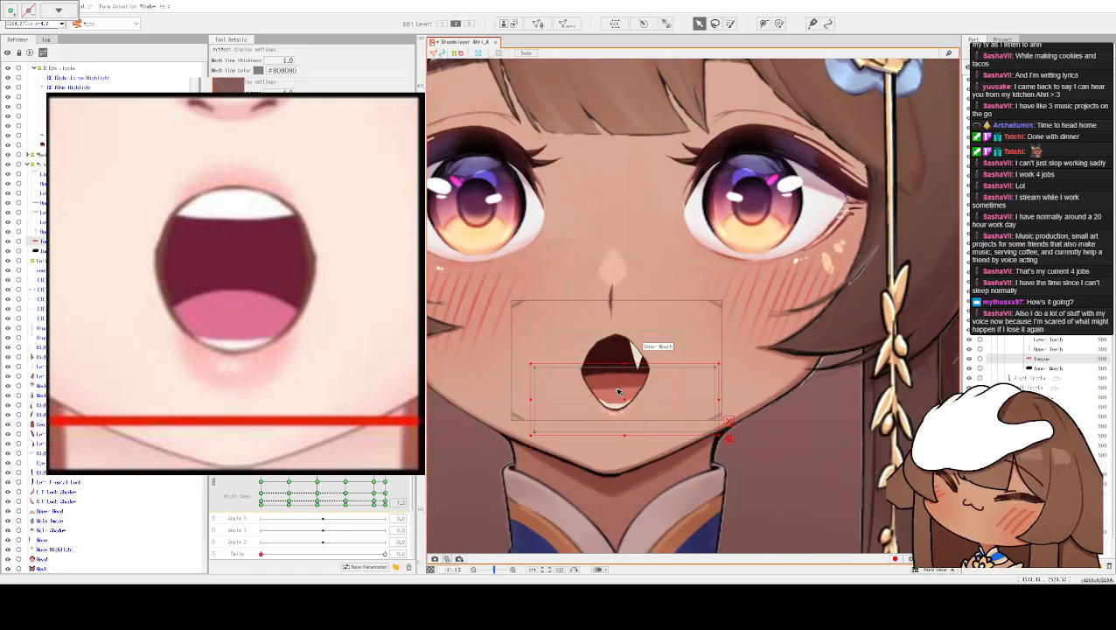
scroll(618, 405, "up", 2)
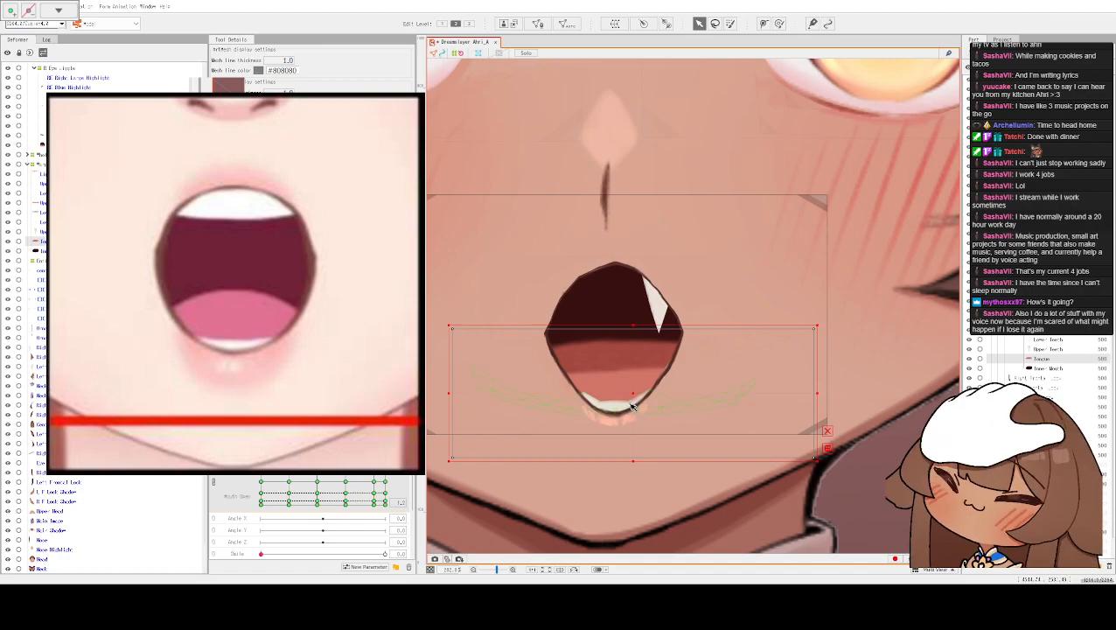
scroll(625, 404, "up", 2)
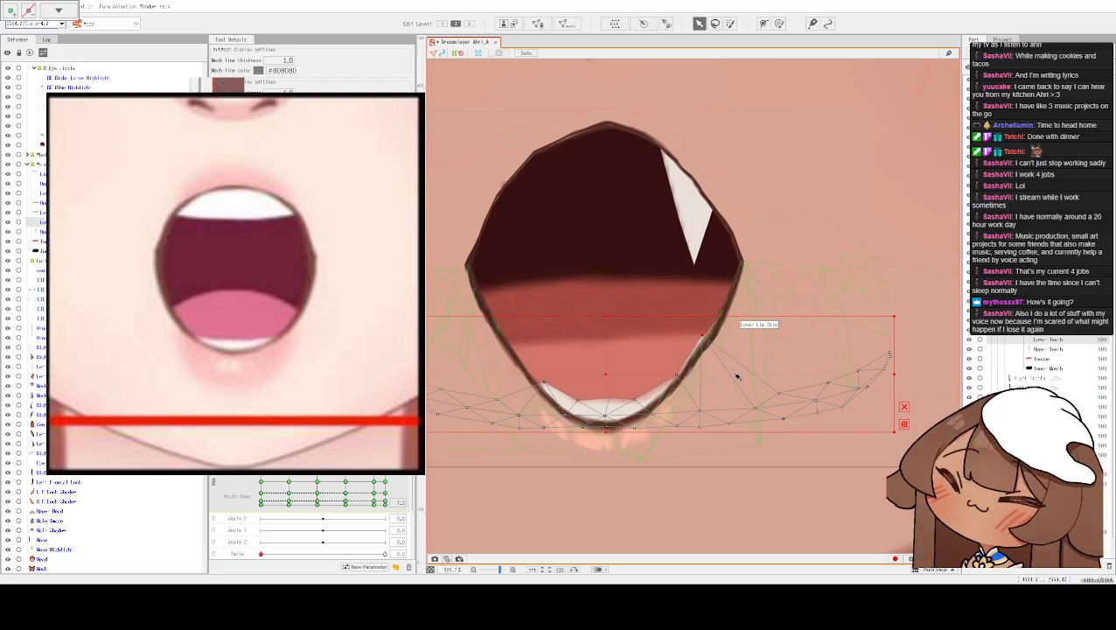
left_click_drag(726, 317, 727, 288)
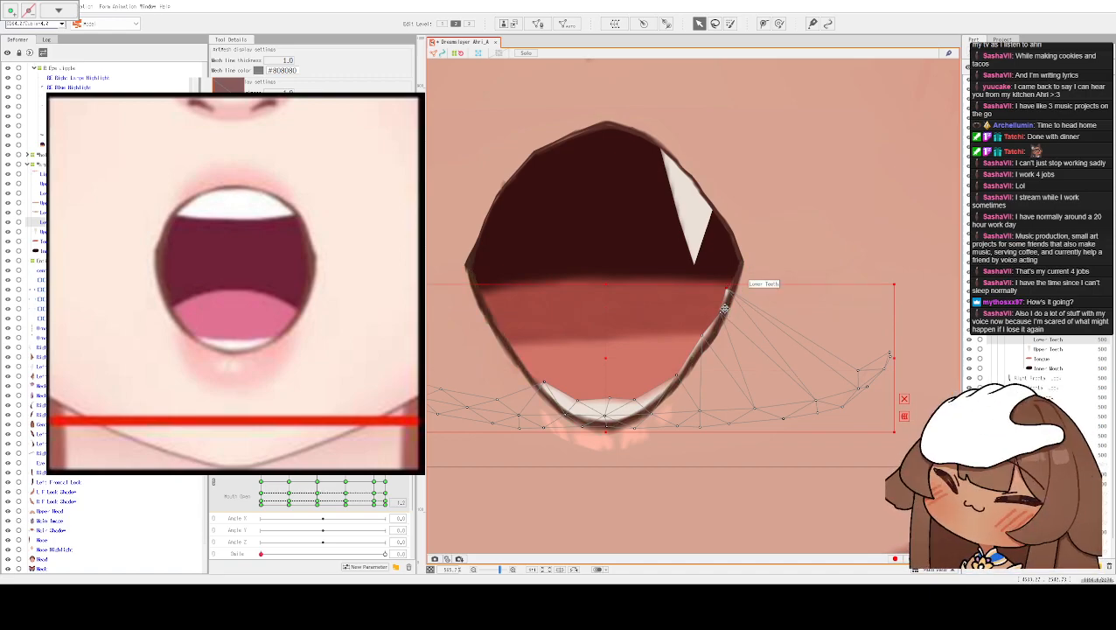
key("ctrl+z")
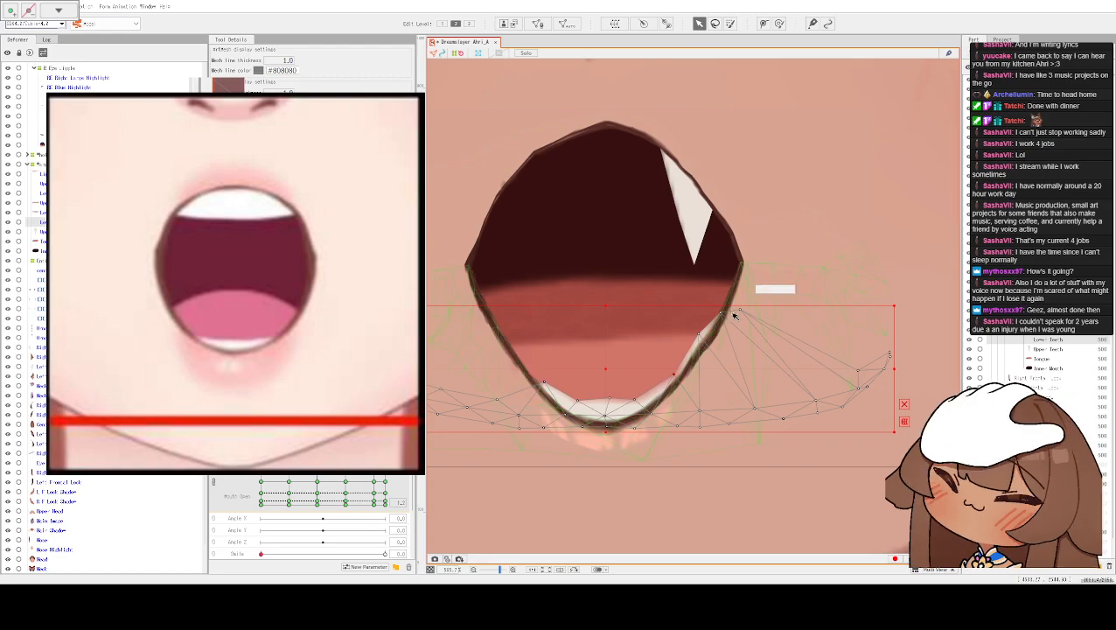
left_click_drag(740, 312, 699, 351)
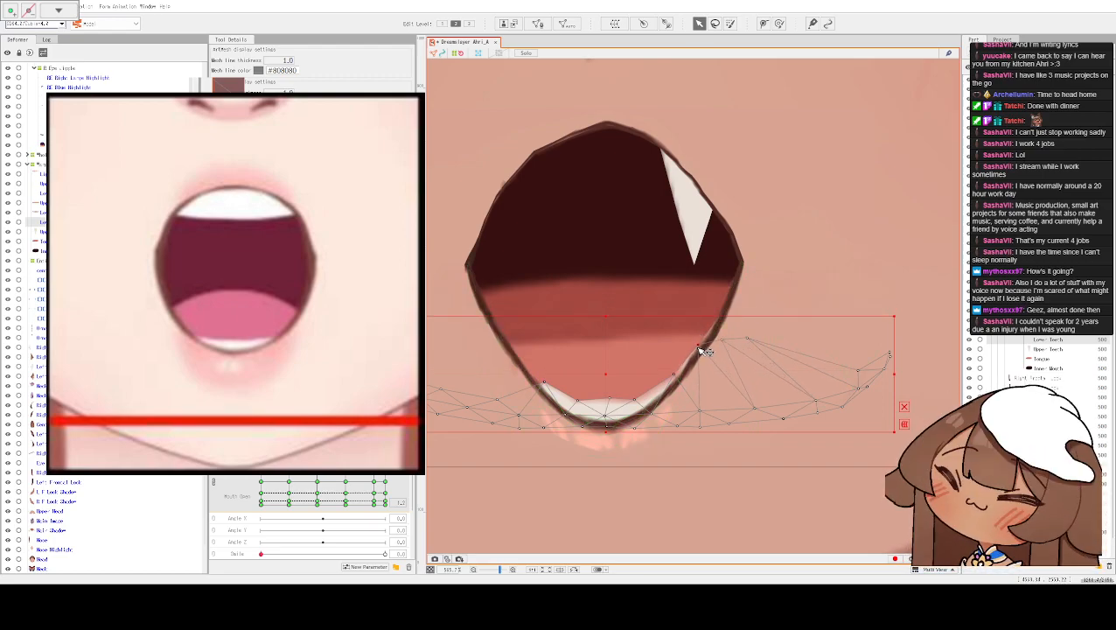
left_click_drag(629, 390, 669, 386)
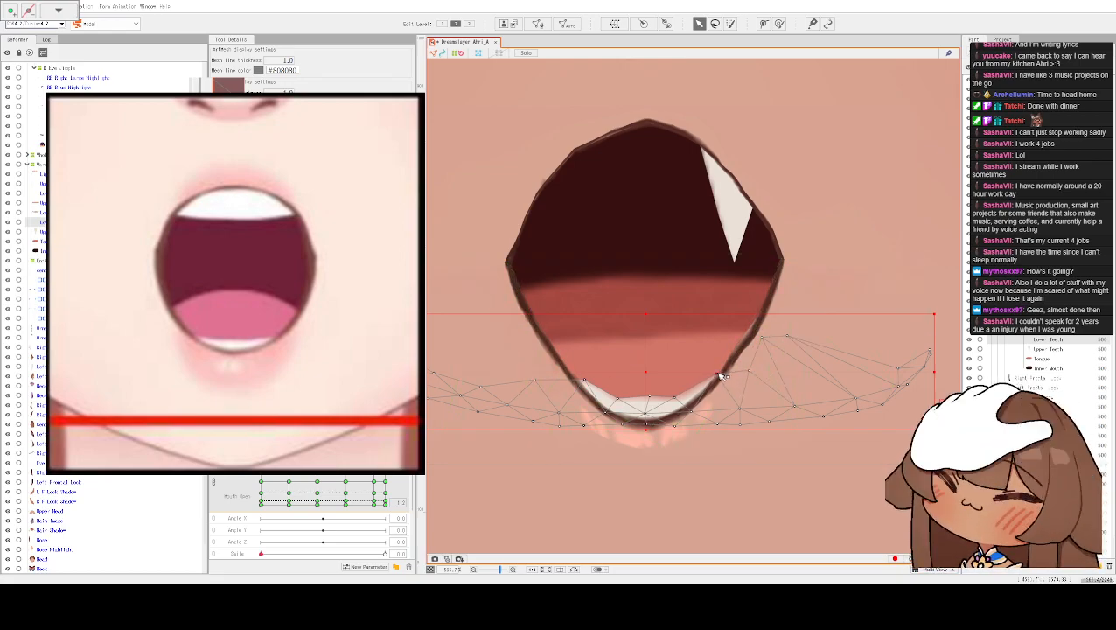
- Examine the lower lip skin mesh along the mouth edge and compare the mouth shape with the whole face
left_click(775, 364)
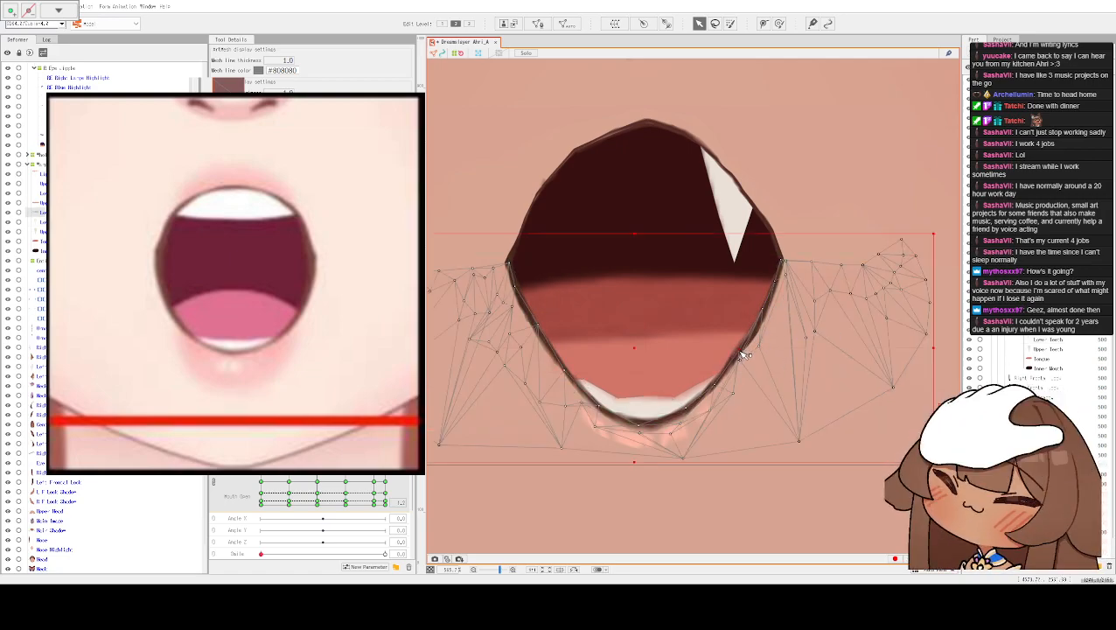
scroll(750, 342, "up", 3)
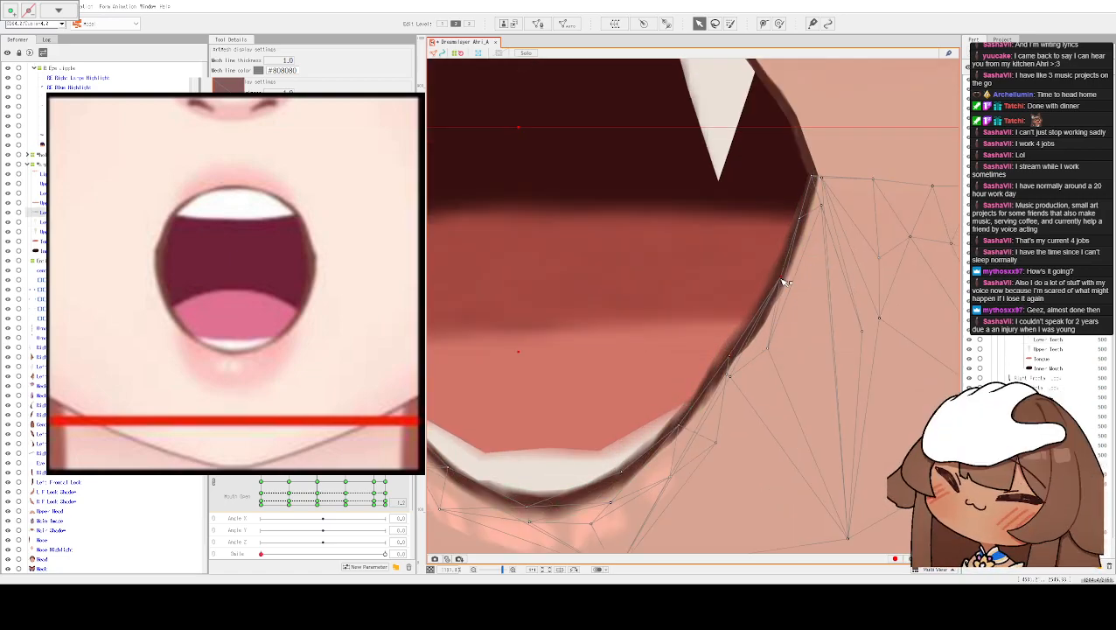
scroll(760, 268, "down", 3)
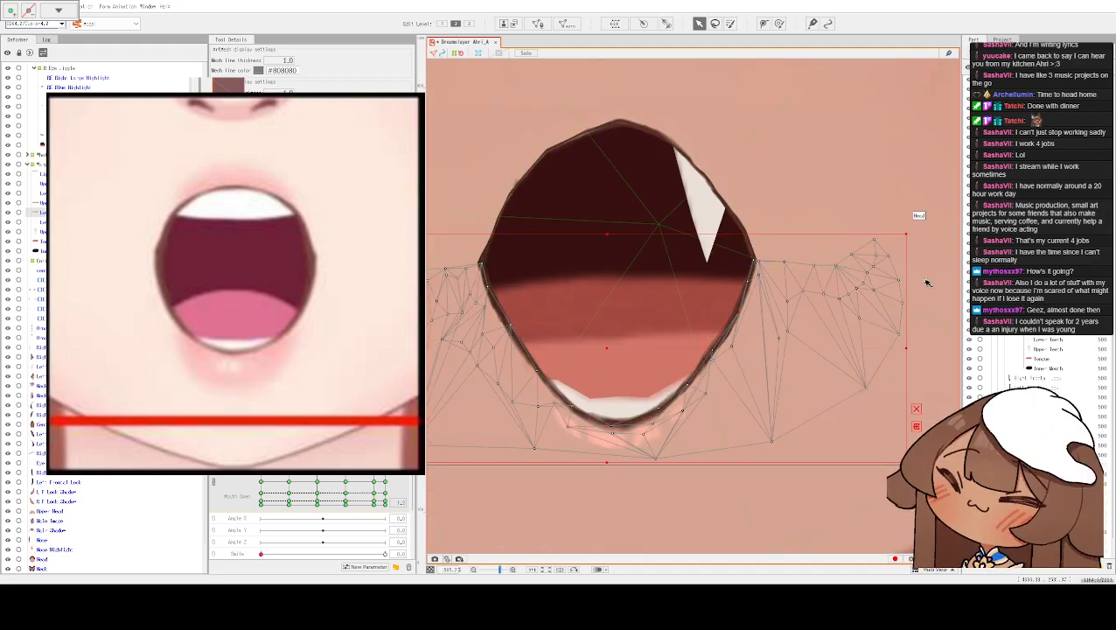
scroll(548, 426, "down", 3)
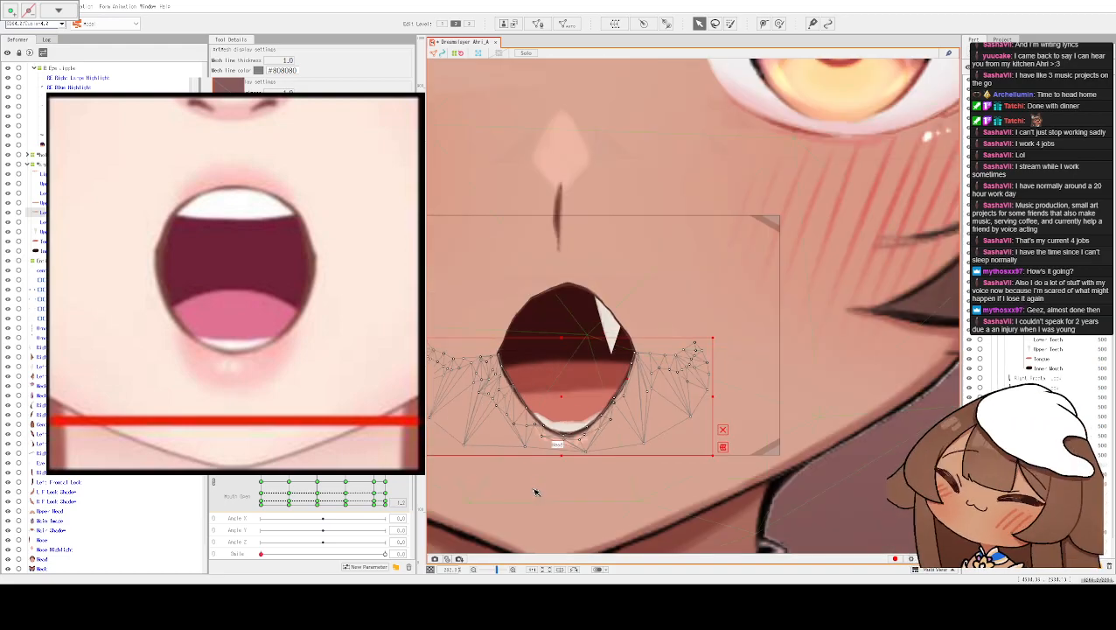
scroll(531, 483, "down", 1)
left_click_drag(528, 464, 652, 484)
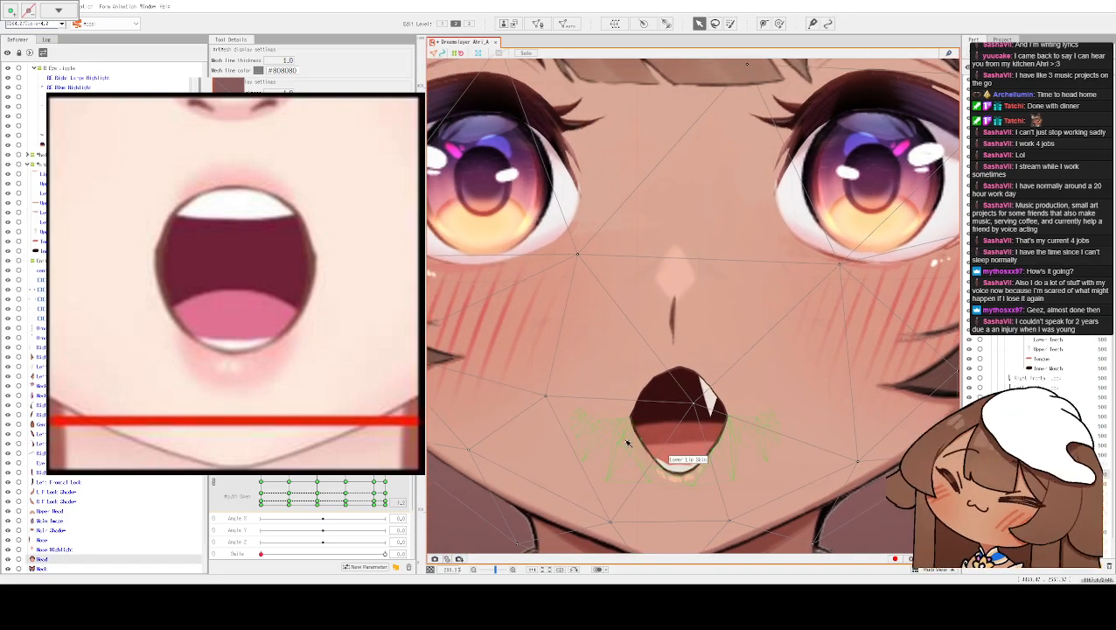
scroll(319, 487, "down", 1)
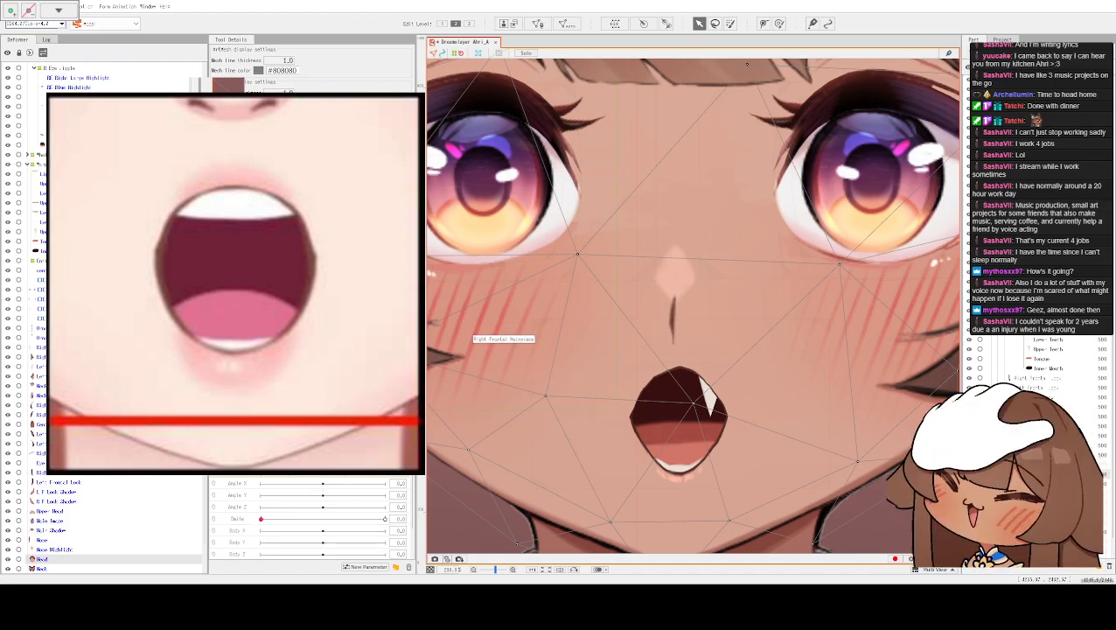
scroll(603, 262, "down", 2)
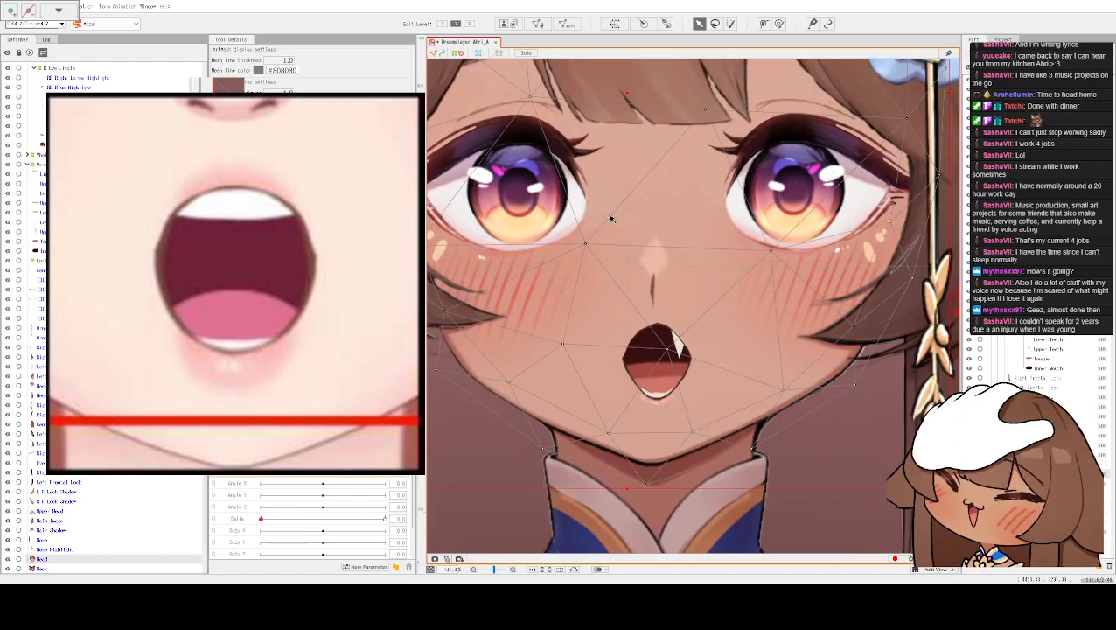
left_click_drag(610, 293, 636, 276)
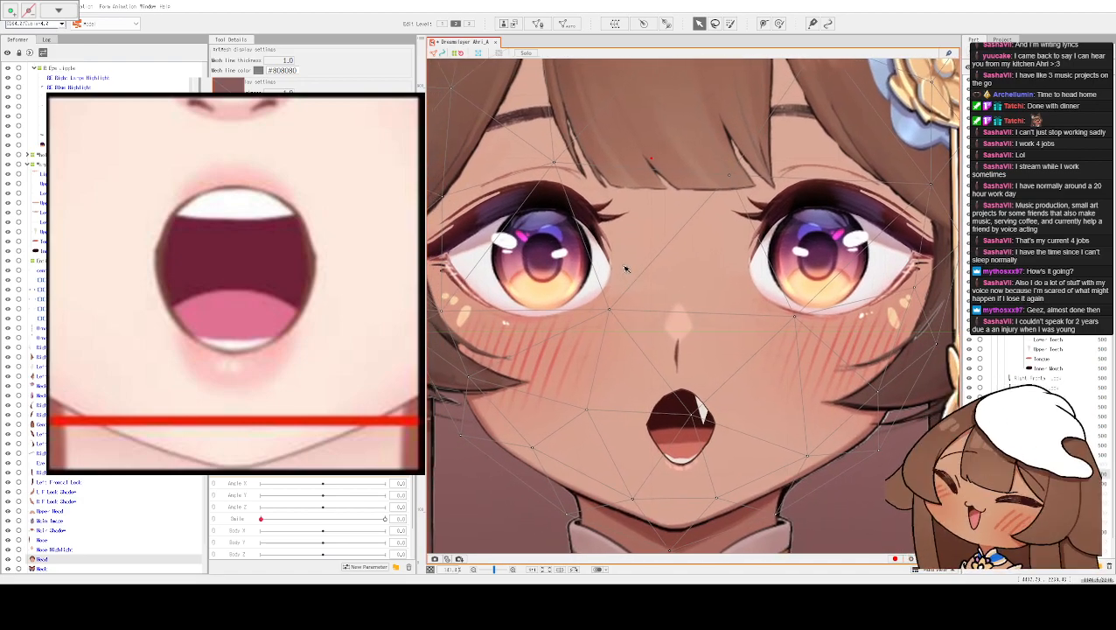
scroll(308, 516, "down", 4)
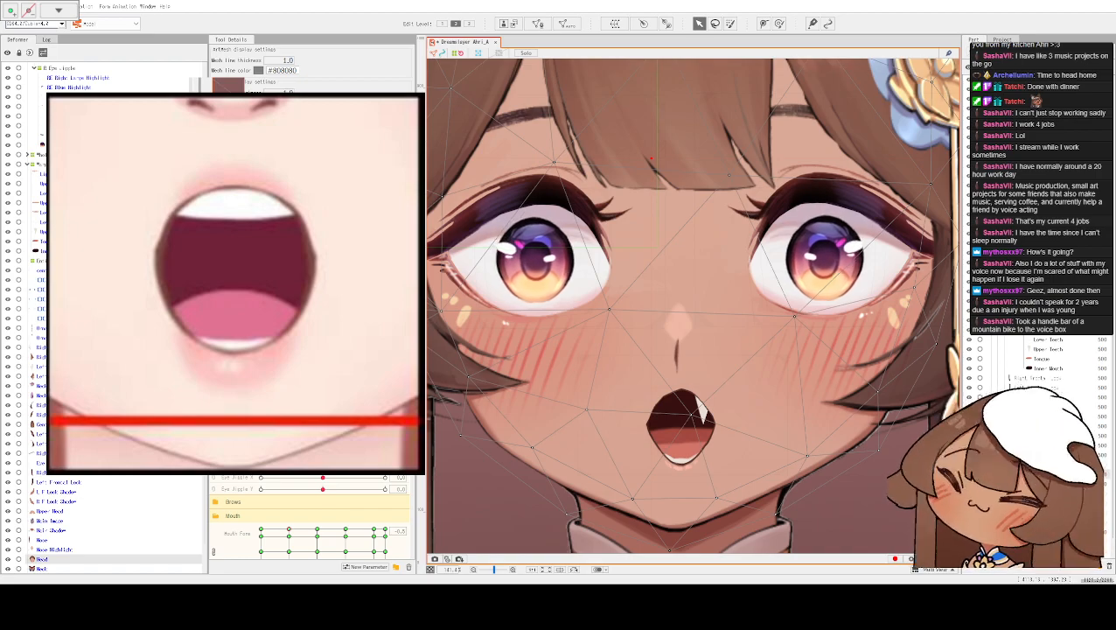
scroll(687, 478, "down", 5)
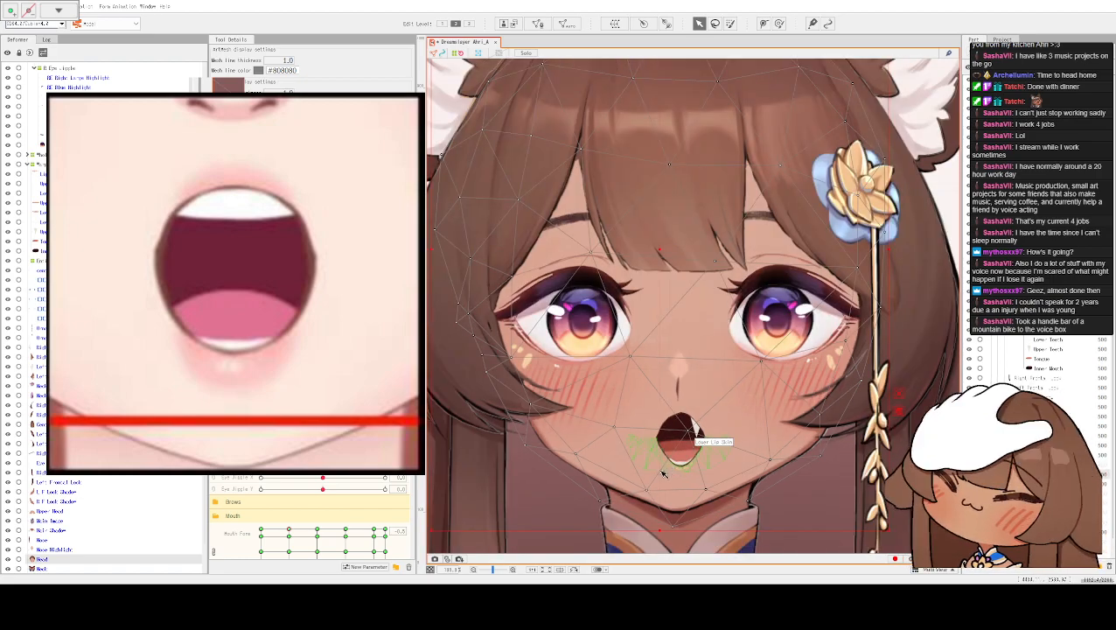
scroll(741, 373, "down", 3)
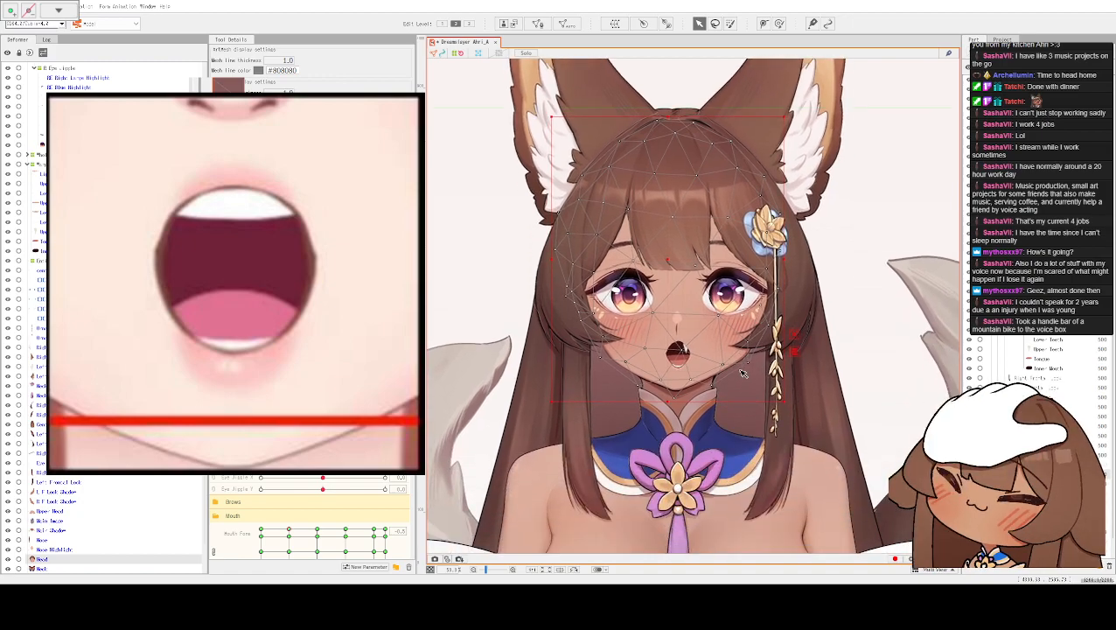
- Hide the selection overlay to judge the mouth, and widen the lip line meshes slightly outward at both corners
key("ctrl+h")
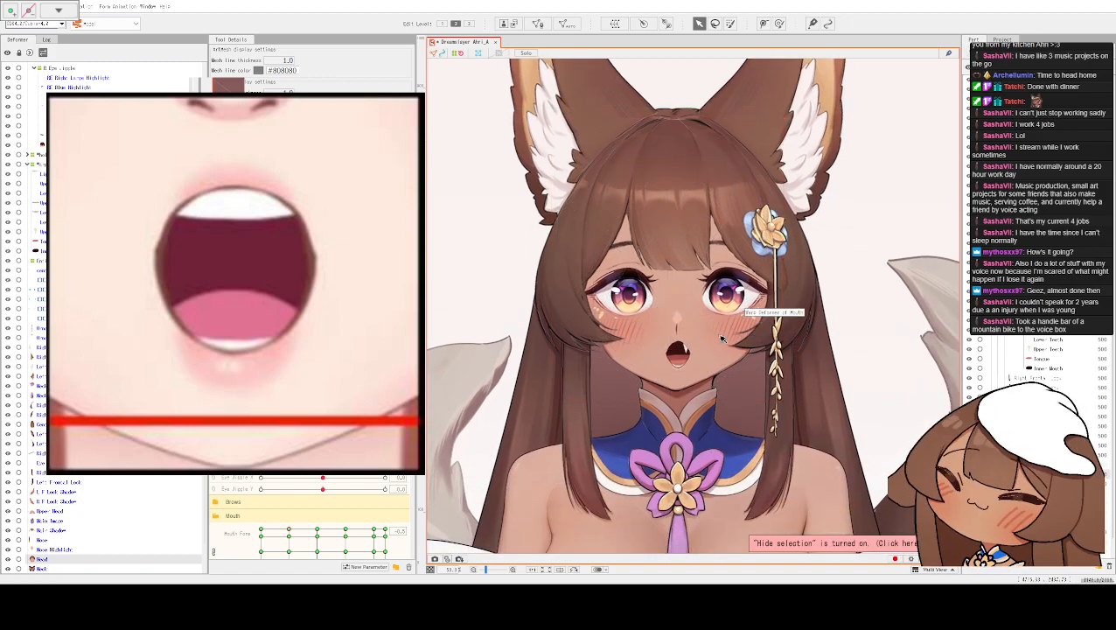
scroll(711, 374, "up", 3)
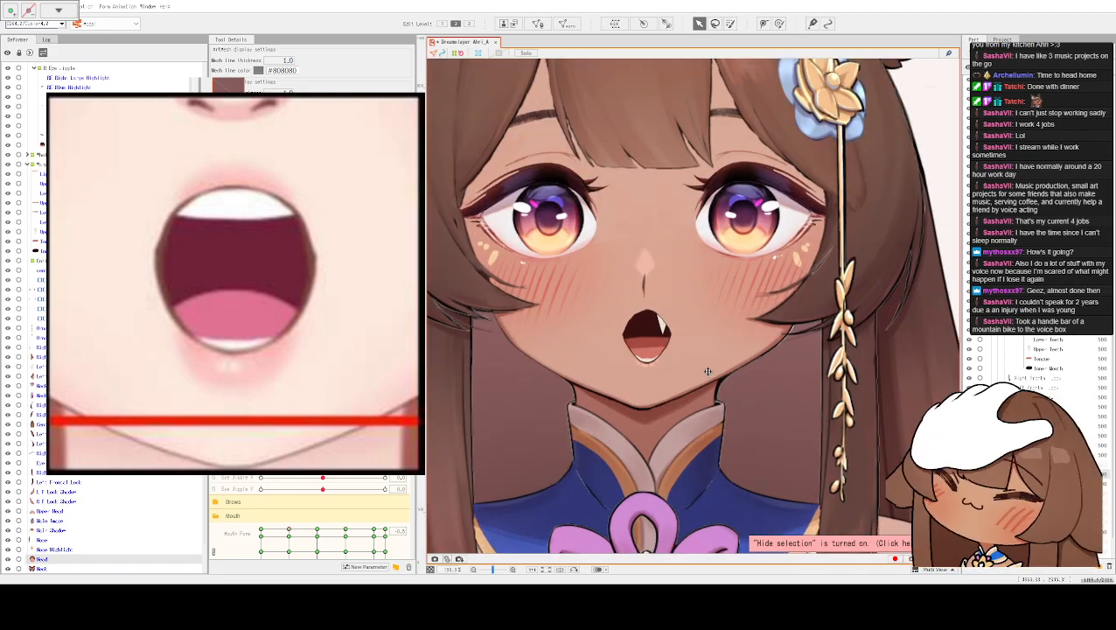
scroll(708, 371, "down", 2)
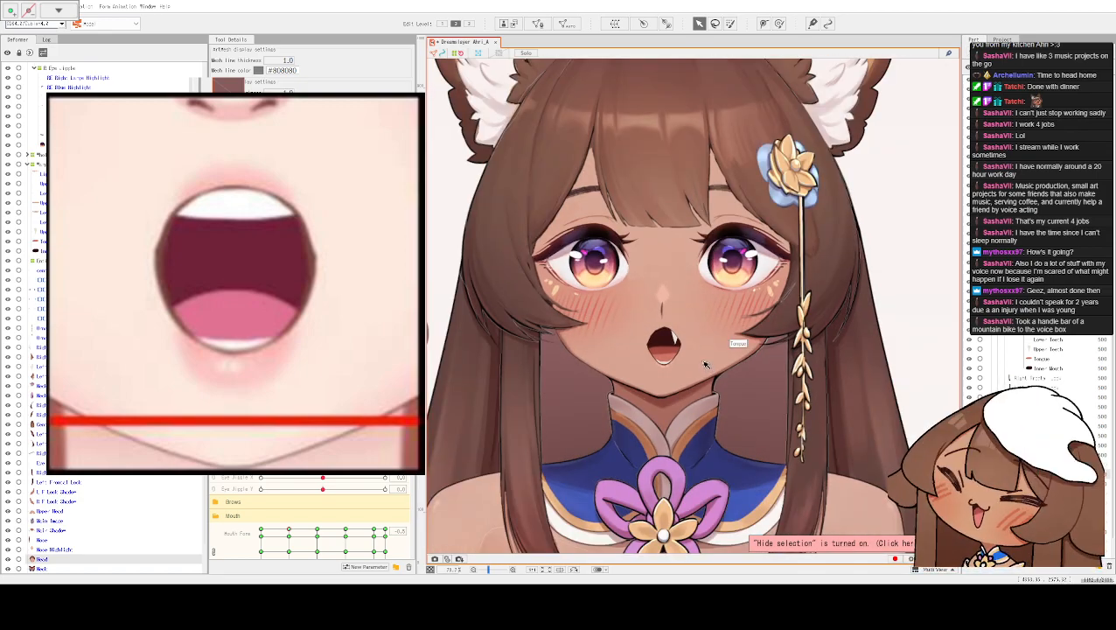
scroll(705, 364, "up", 6)
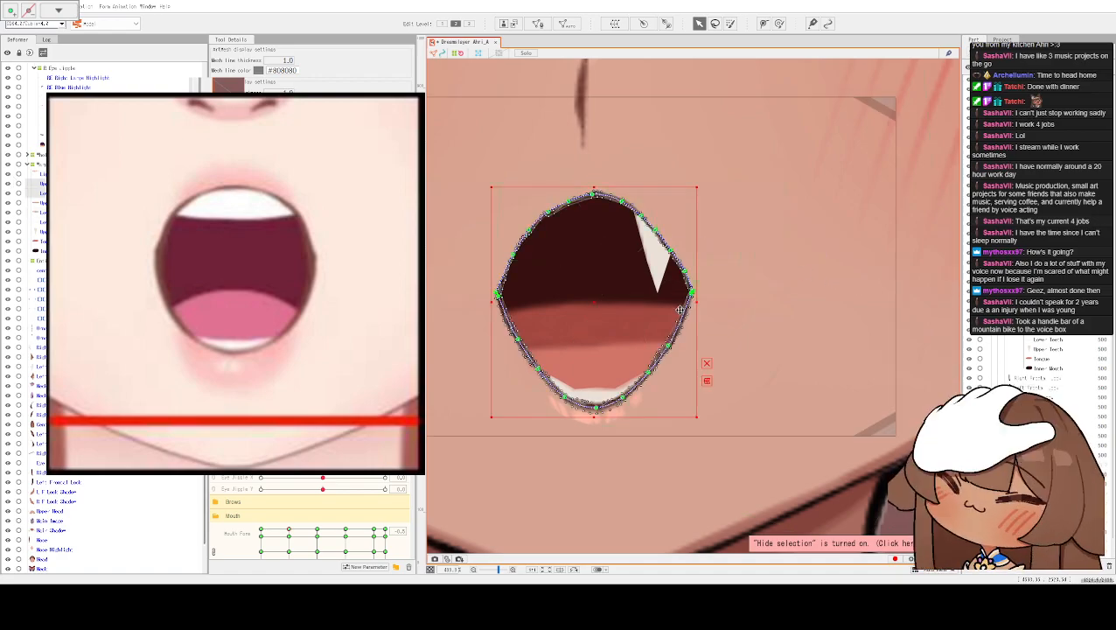
left_click_drag(705, 300, 708, 303)
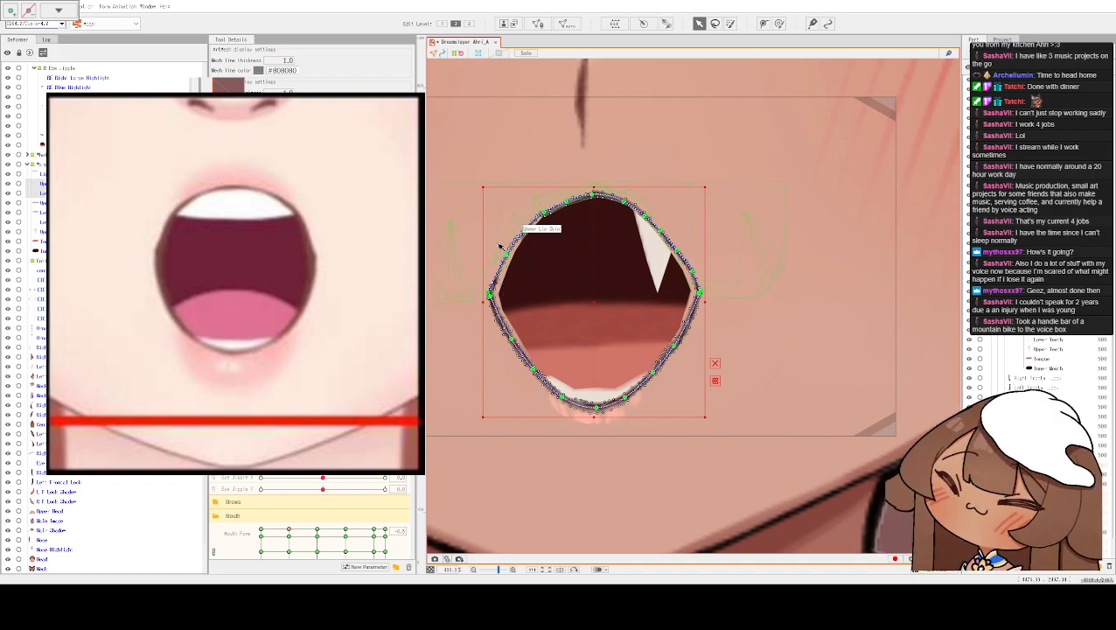
- Fit the upper lip skin mesh's inner edge points to the lip line along the mouth's upper left and centre
left_click(502, 246)
scroll(528, 219, "up", 4)
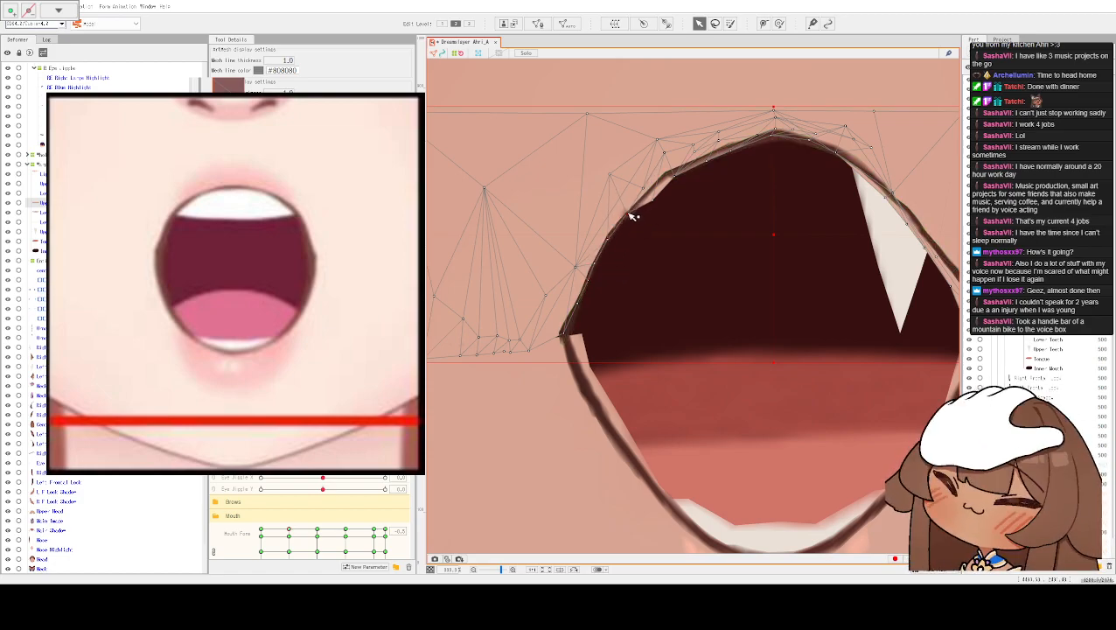
scroll(651, 197, "up", 5)
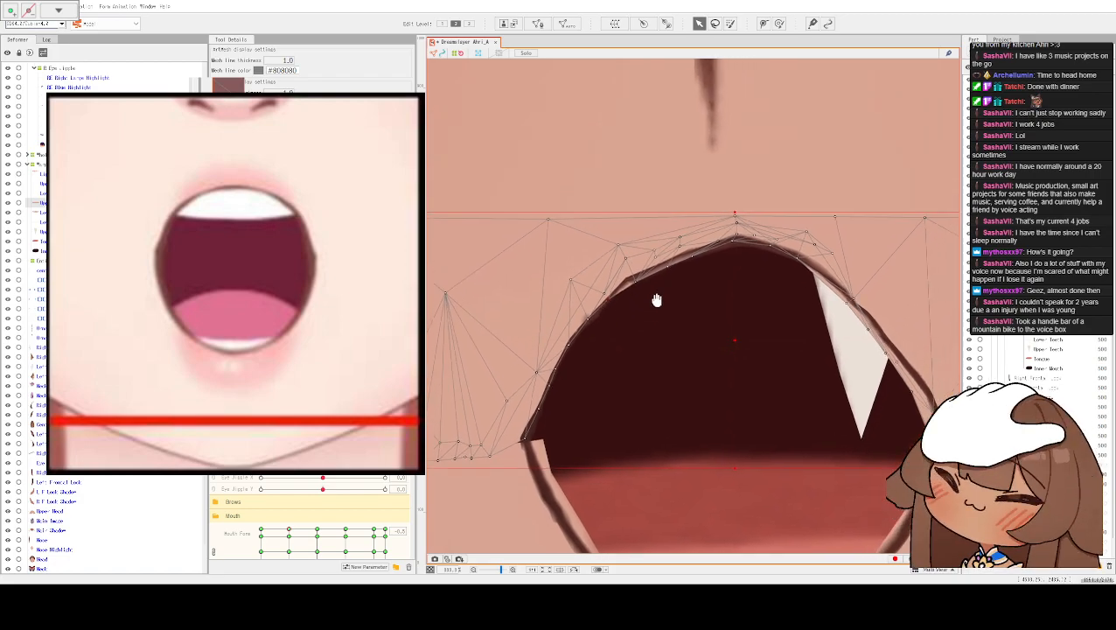
left_click_drag(564, 238, 538, 235)
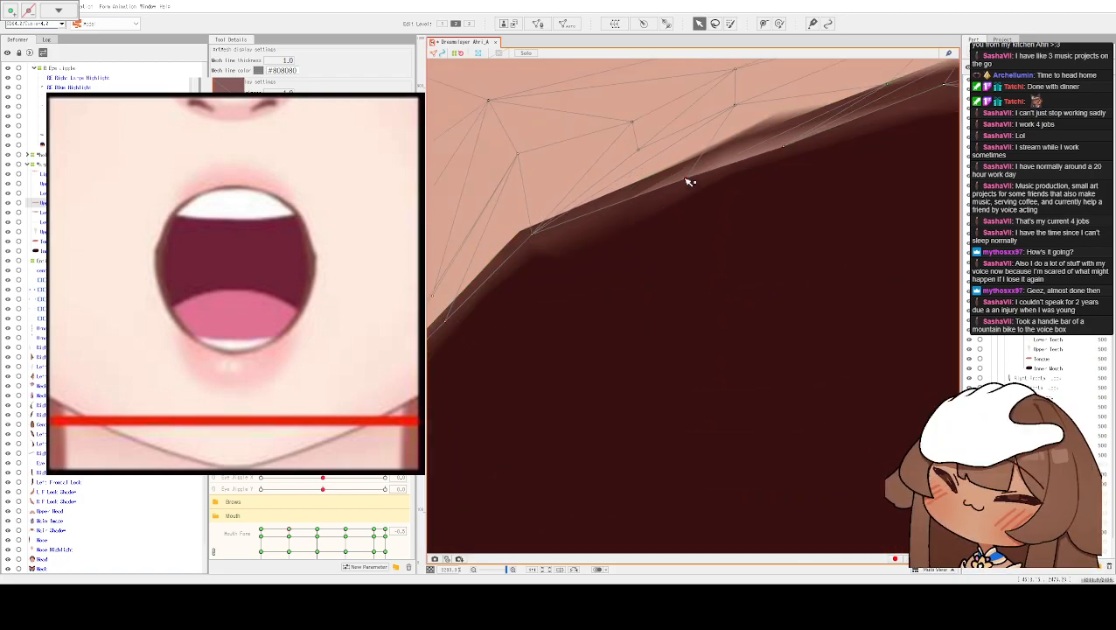
left_click_drag(720, 179, 730, 299)
left_click_drag(680, 255, 581, 261)
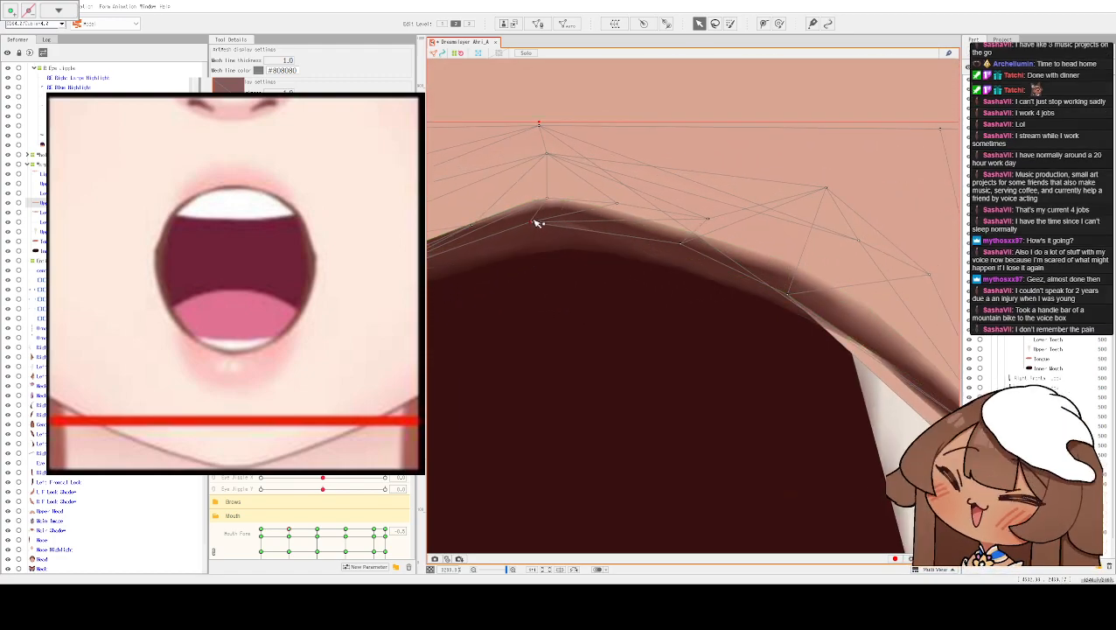
left_click_drag(540, 223, 573, 240)
left_click_drag(698, 266, 688, 252)
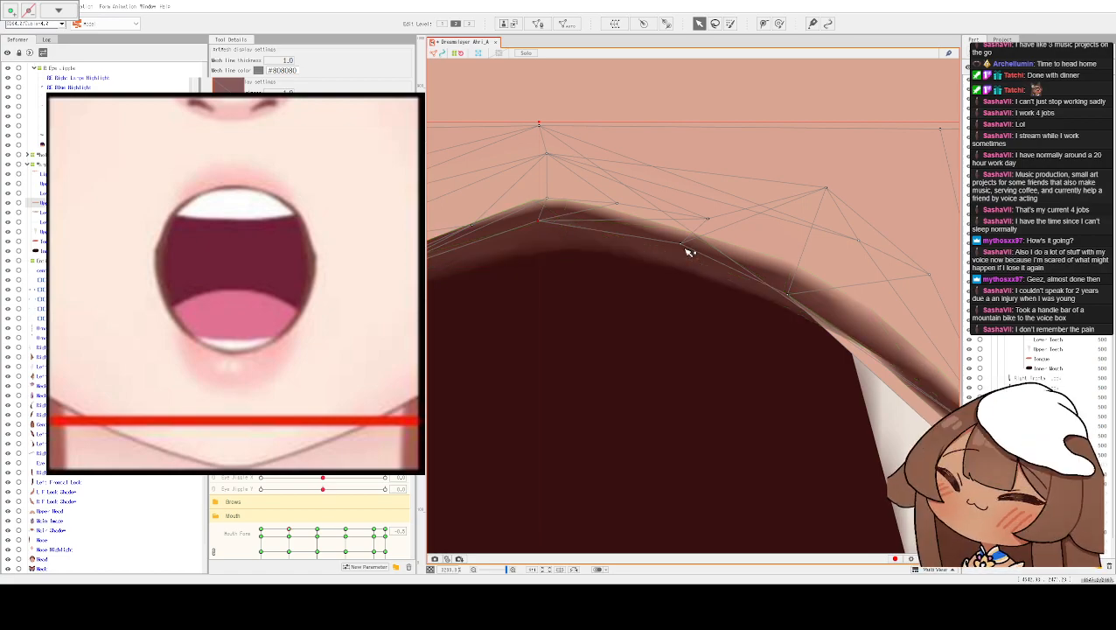
- Fit the upper lip skin mesh's inner edge points to the lip line along the mouth's upper right side
left_click_drag(835, 301, 596, 254)
mouse_move(806, 427)
left_mouse_down()
mouse_move(719, 341)
mouse_move(791, 280)
left_mouse_up()
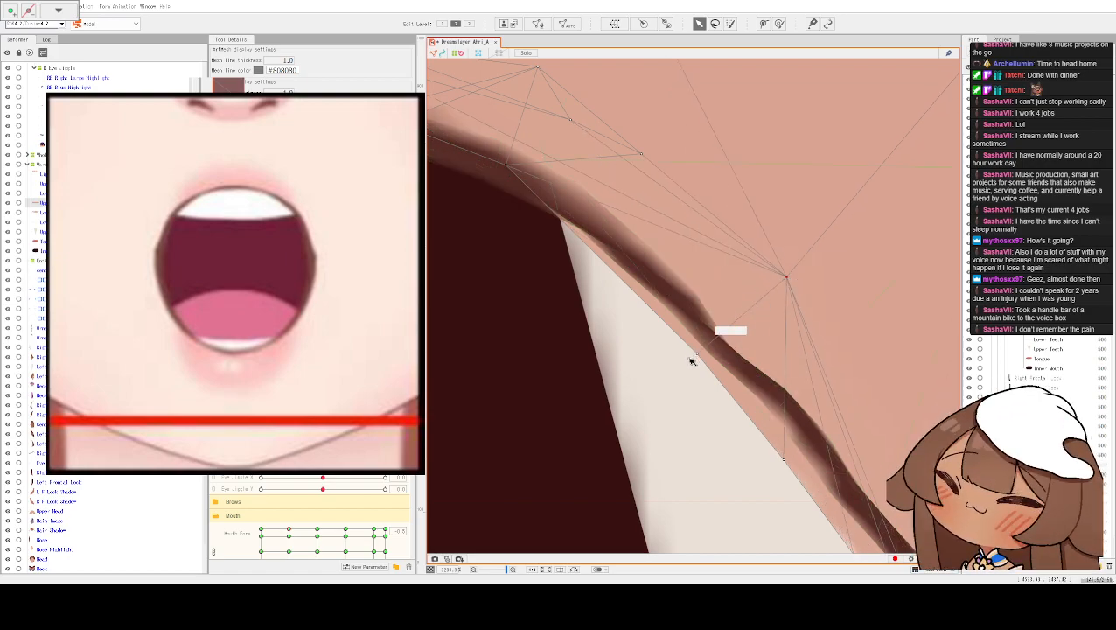
left_click_drag(706, 350, 726, 332)
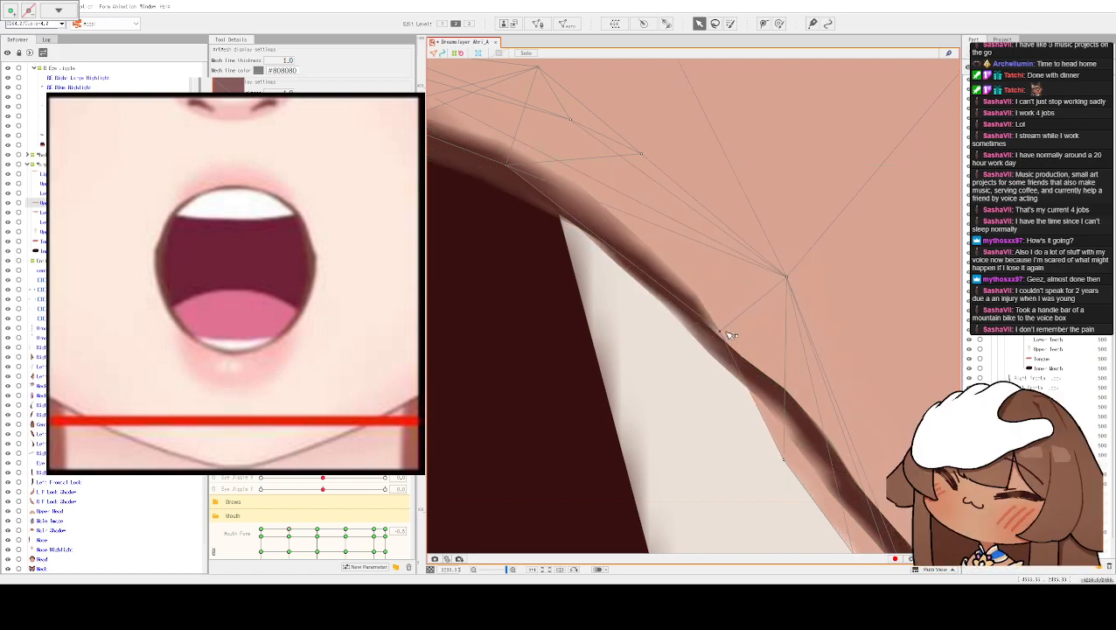
left_click_drag(720, 436, 543, 239)
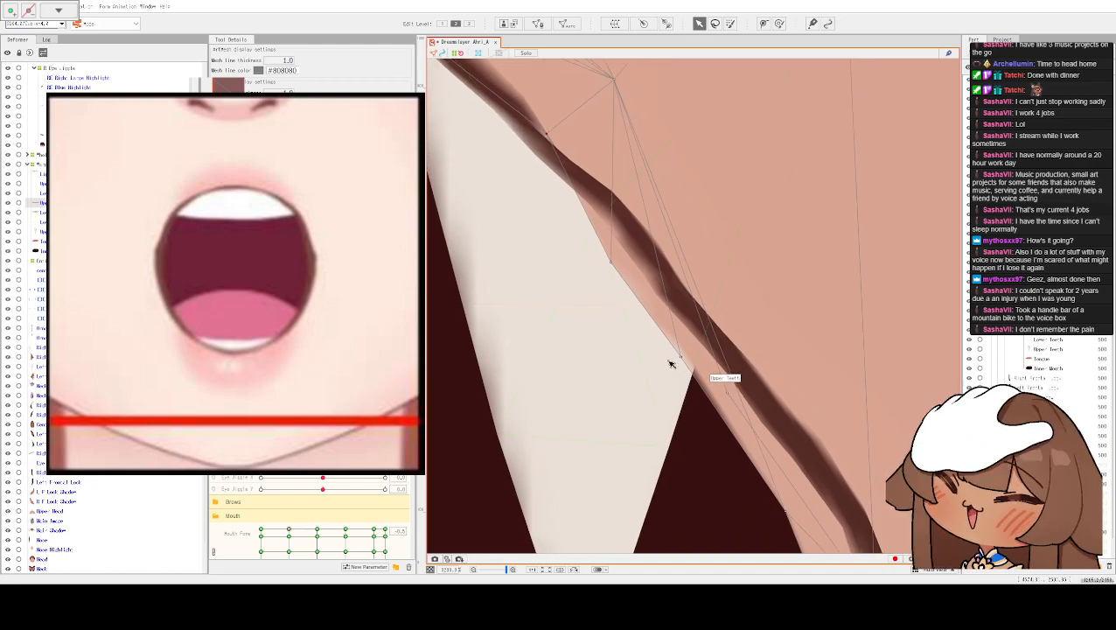
left_click_drag(617, 263, 644, 251)
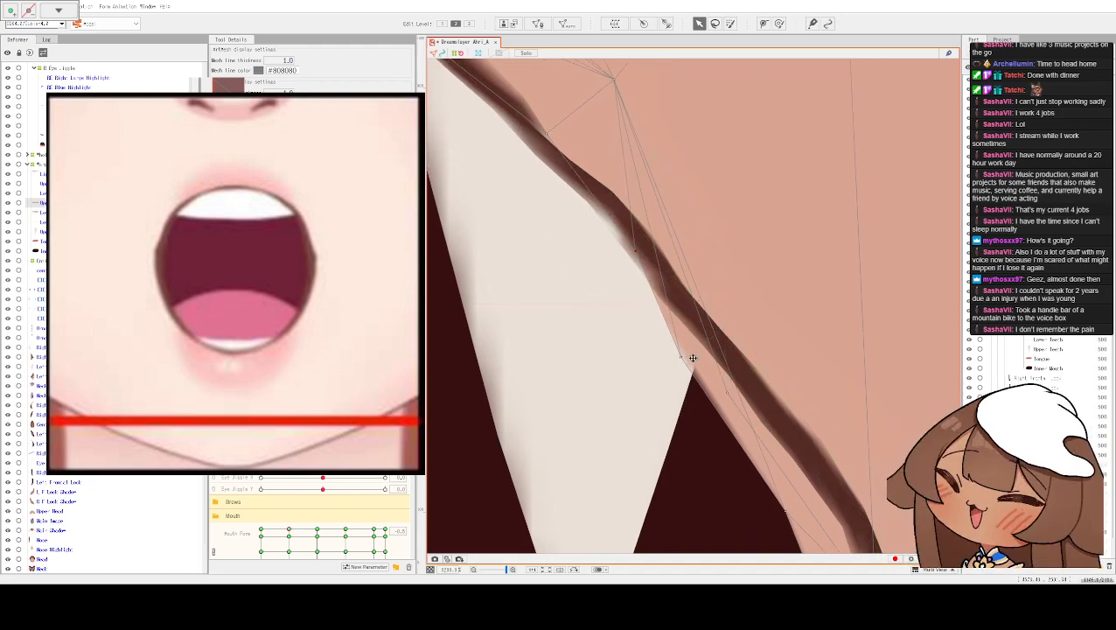
left_click_drag(687, 358, 698, 327)
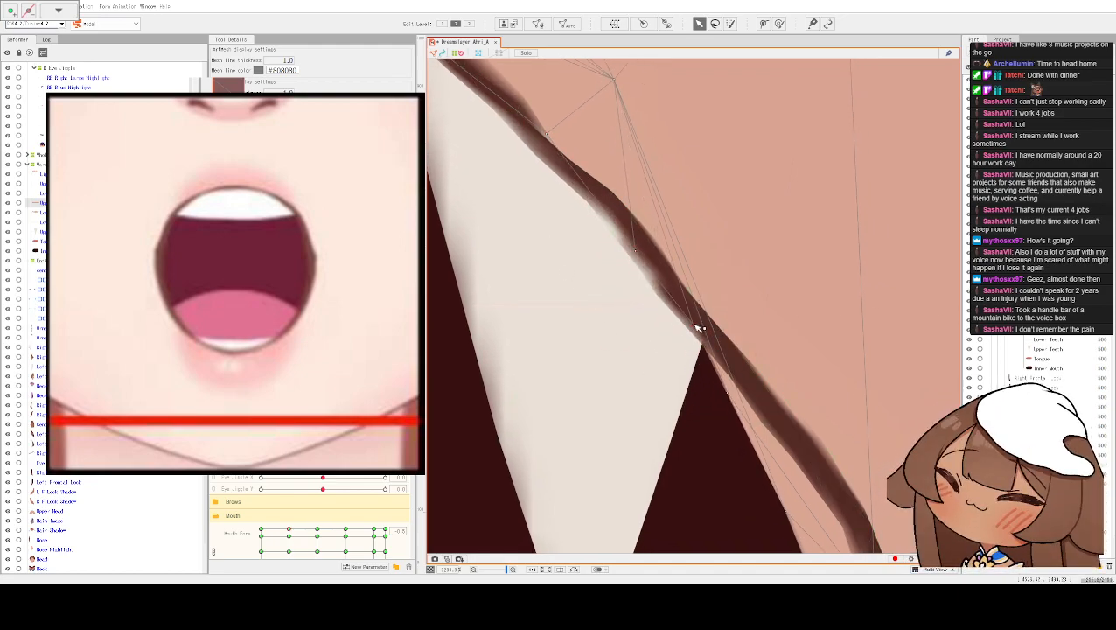
left_click_drag(735, 397, 793, 362)
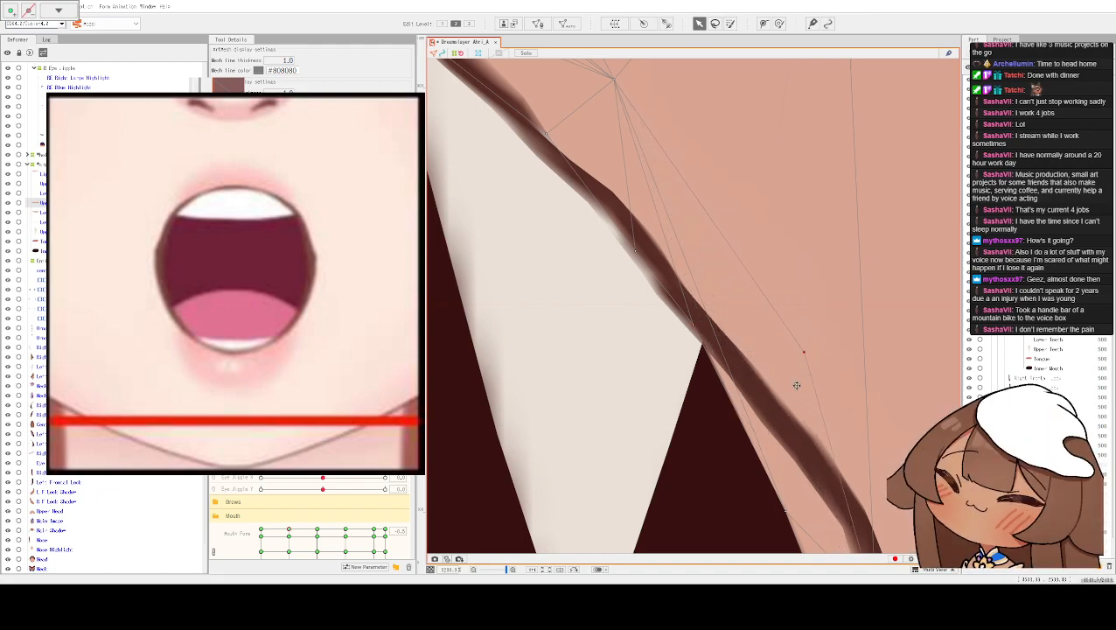
left_click_drag(767, 411, 766, 353)
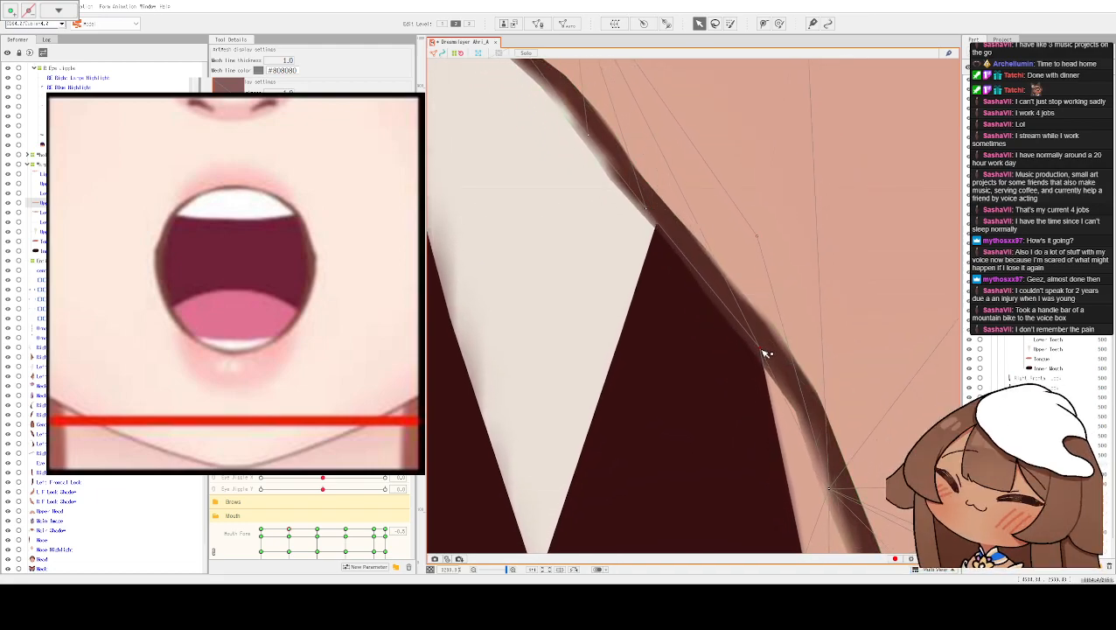
- Bring the upper lip skin mesh's edge points onto the lip line at the right mouth corner and even out its lower border
left_click_drag(714, 399, 610, 271)
mouse_move(726, 358)
left_mouse_down()
mouse_move(735, 366)
mouse_move(801, 335)
left_mouse_up()
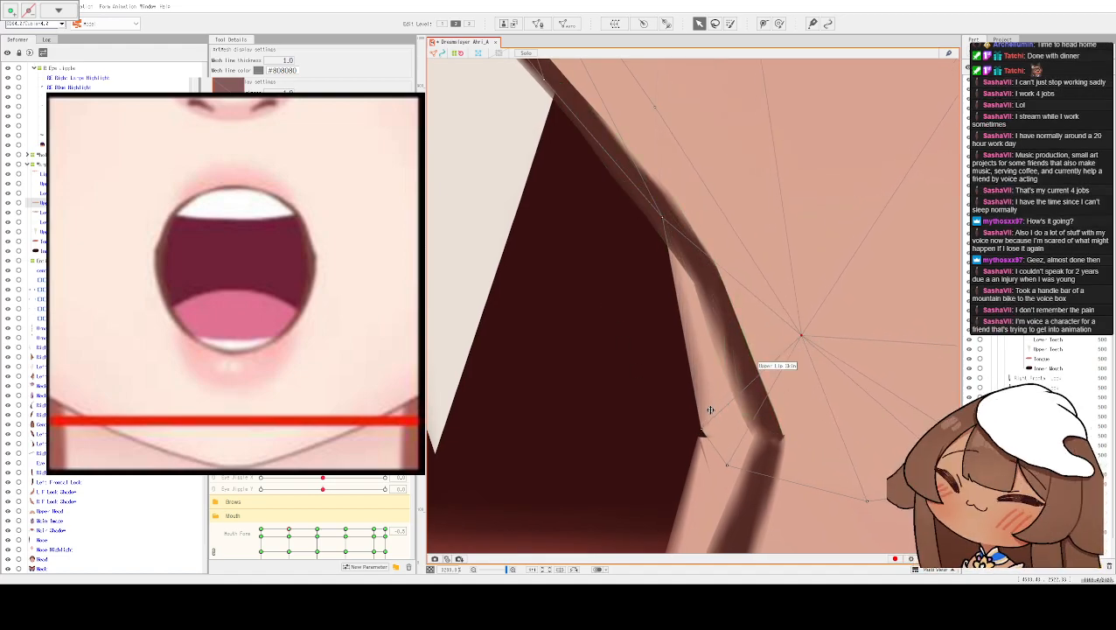
left_click_drag(710, 426, 749, 368)
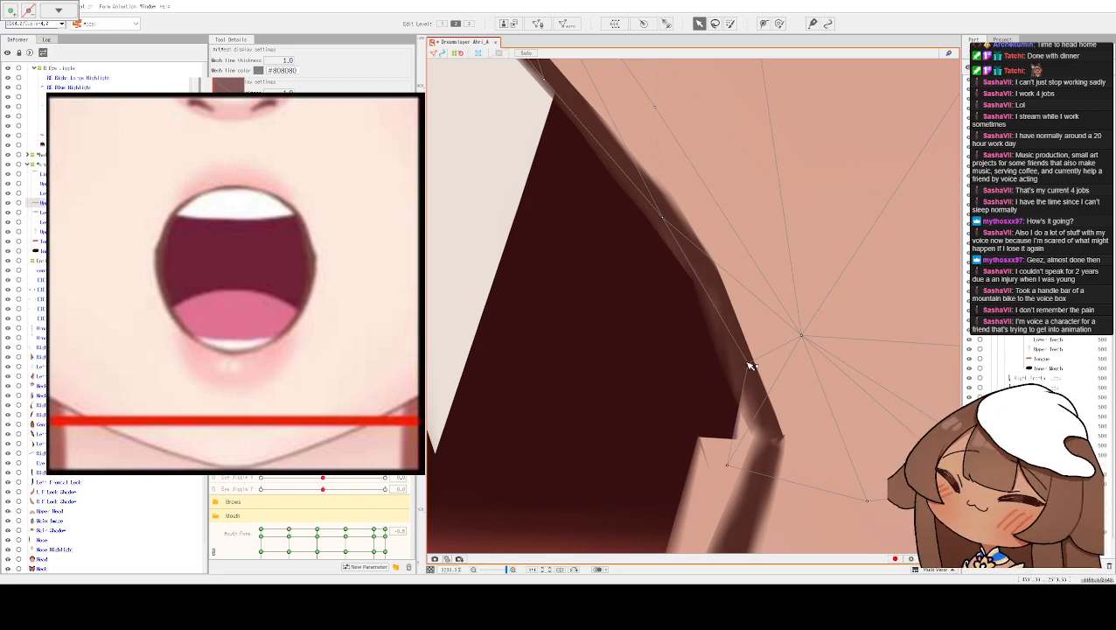
left_click_drag(735, 461, 769, 441)
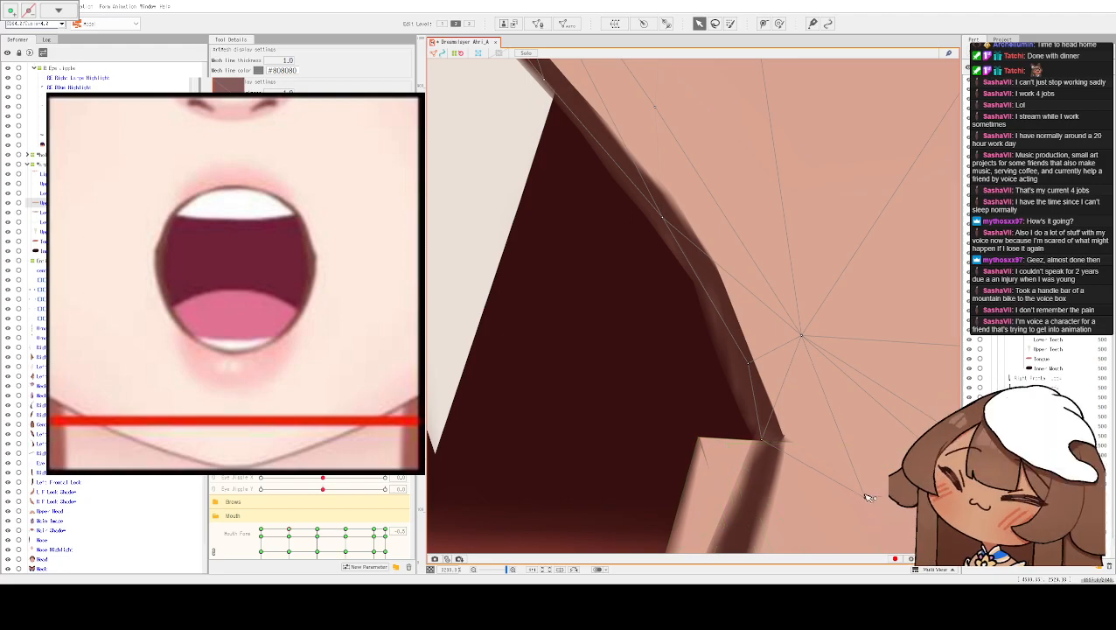
left_click_drag(836, 430, 605, 336)
left_click_drag(750, 400, 745, 408)
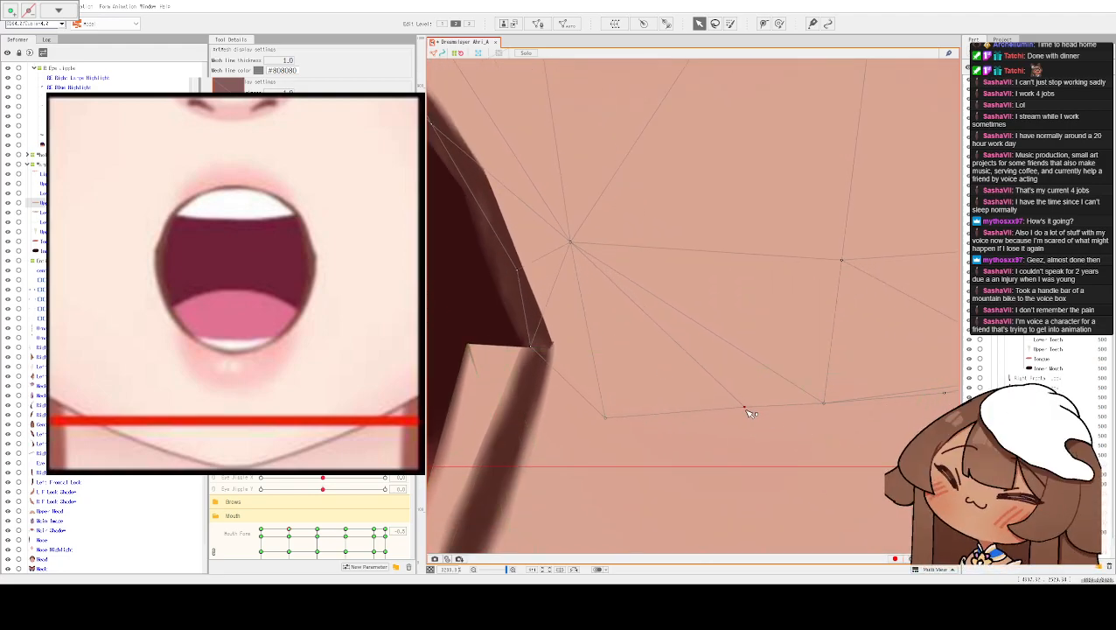
- Switch to the lower lip skin mesh and fit its points around the lip line at the right mouth corner
mouse_move(530, 348)
left_mouse_down()
mouse_move(573, 358)
mouse_move(637, 286)
left_mouse_up()
left_click(537, 348)
mouse_move(538, 305)
left_mouse_down()
mouse_move(600, 319)
mouse_move(606, 287)
mouse_move(628, 299)
mouse_move(616, 291)
left_mouse_up()
left_click_drag(611, 418, 668, 349)
mouse_move(651, 294)
left_mouse_down()
mouse_move(665, 232)
mouse_move(685, 232)
mouse_move(697, 265)
mouse_move(697, 220)
mouse_move(711, 255)
mouse_move(697, 214)
left_mouse_up()
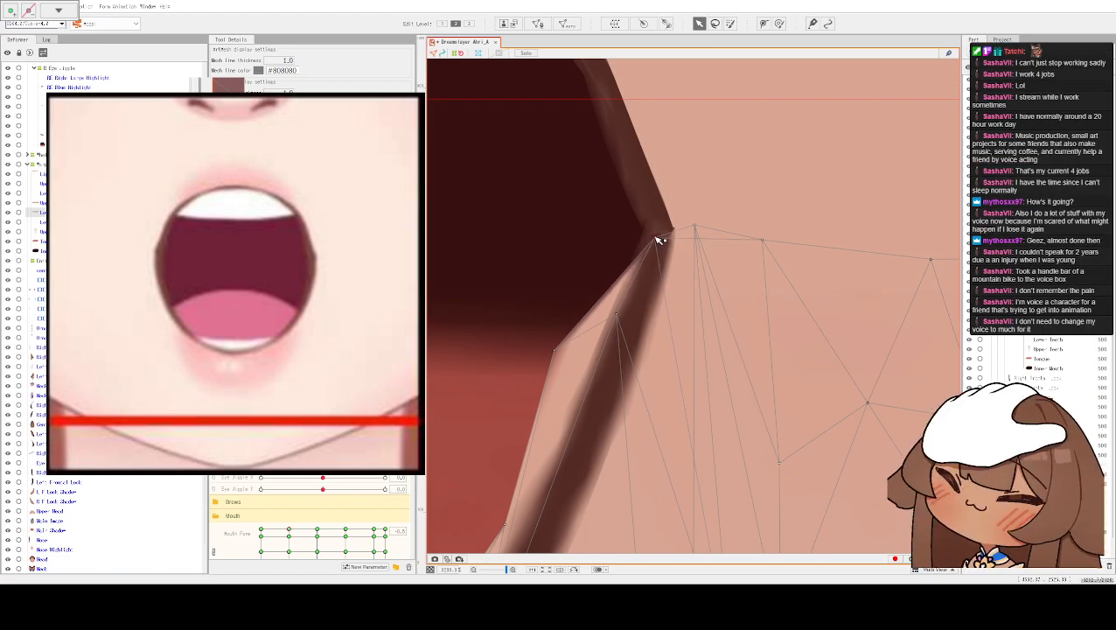
left_click_drag(618, 321, 660, 366)
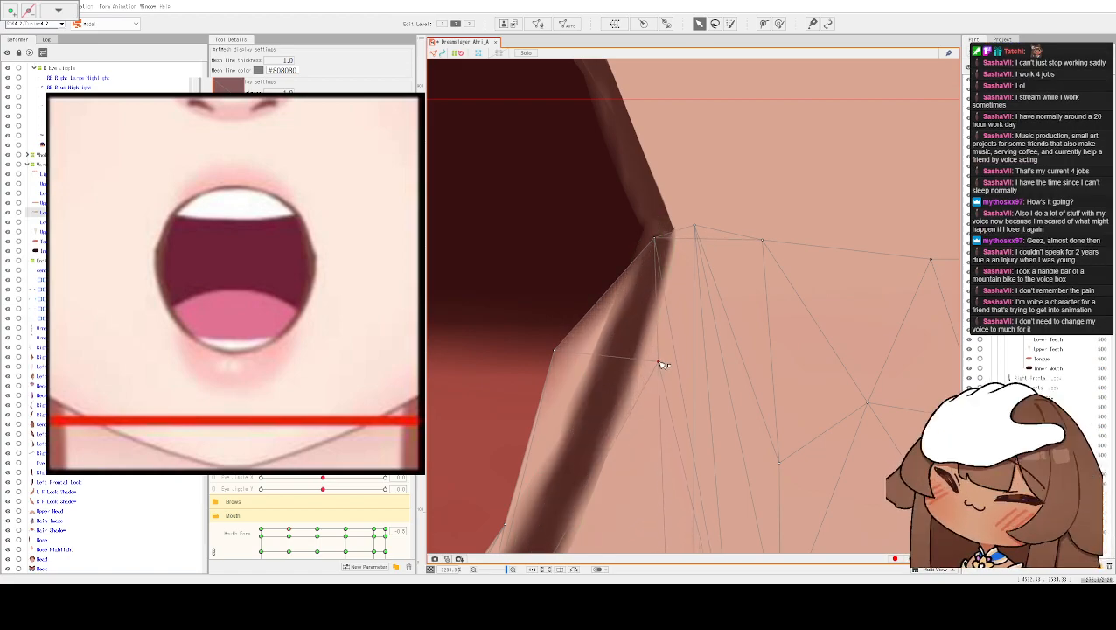
- Move the lower lip skin mesh's edge points onto the lip line just below the right mouth corner
scroll(660, 368, "down", 3)
left_click_drag(623, 269, 693, 294)
scroll(687, 366, "down", 2)
scroll(688, 366, "down", 2)
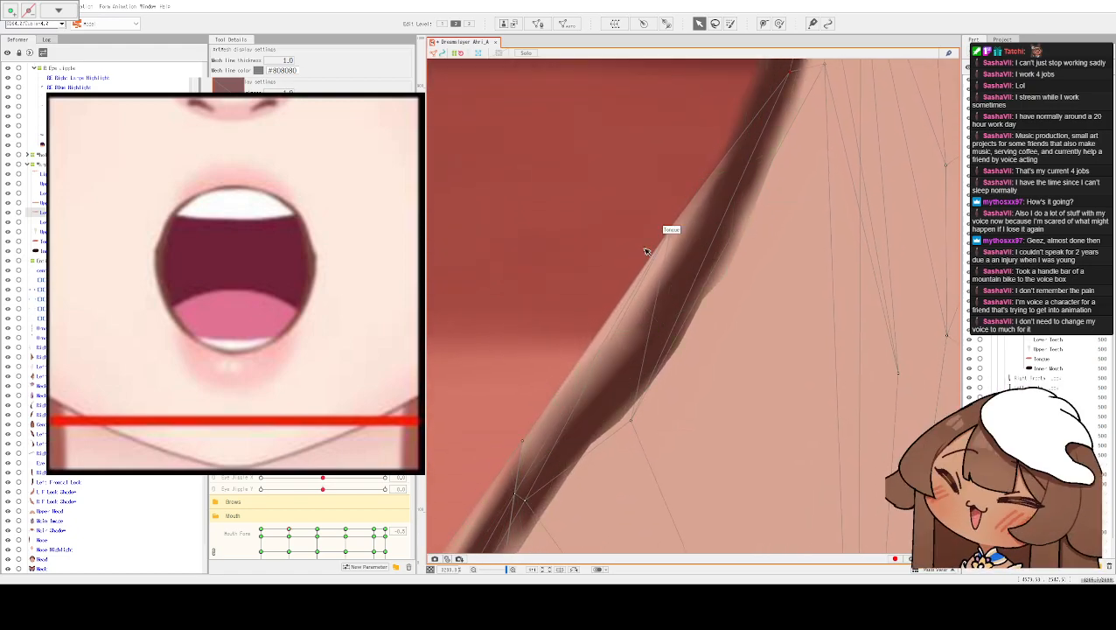
left_click_drag(672, 230, 721, 251)
left_click_drag(682, 423, 835, 410)
left_click_drag(577, 389, 662, 280)
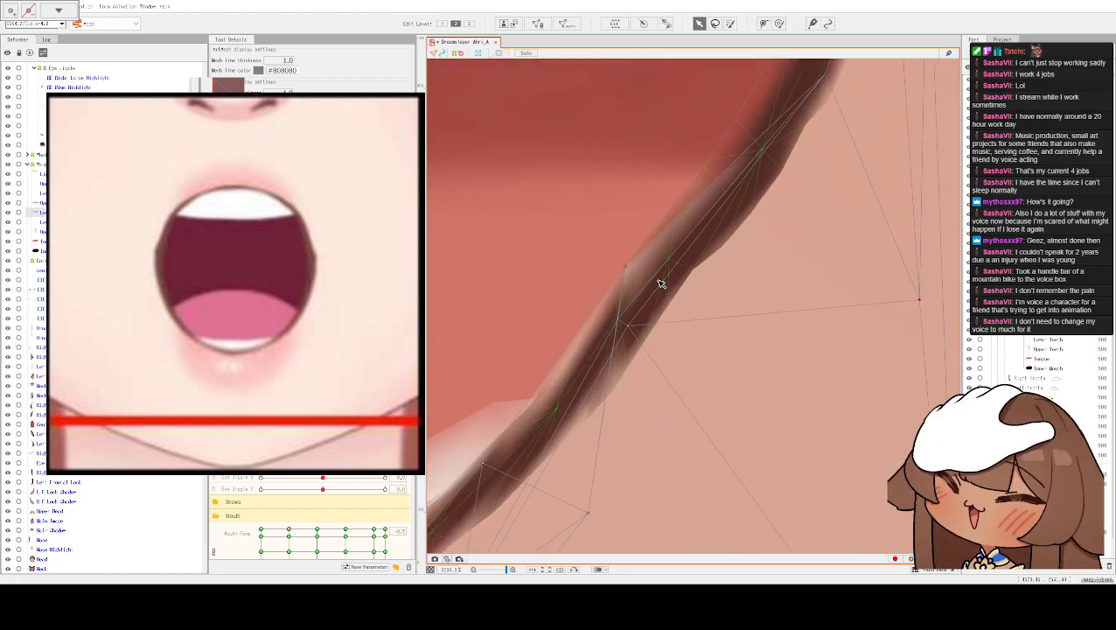
- Spread the lower lip skin's inner points outward over the cheek and fit its edge to the lower right lip line
left_click_drag(630, 326, 805, 384)
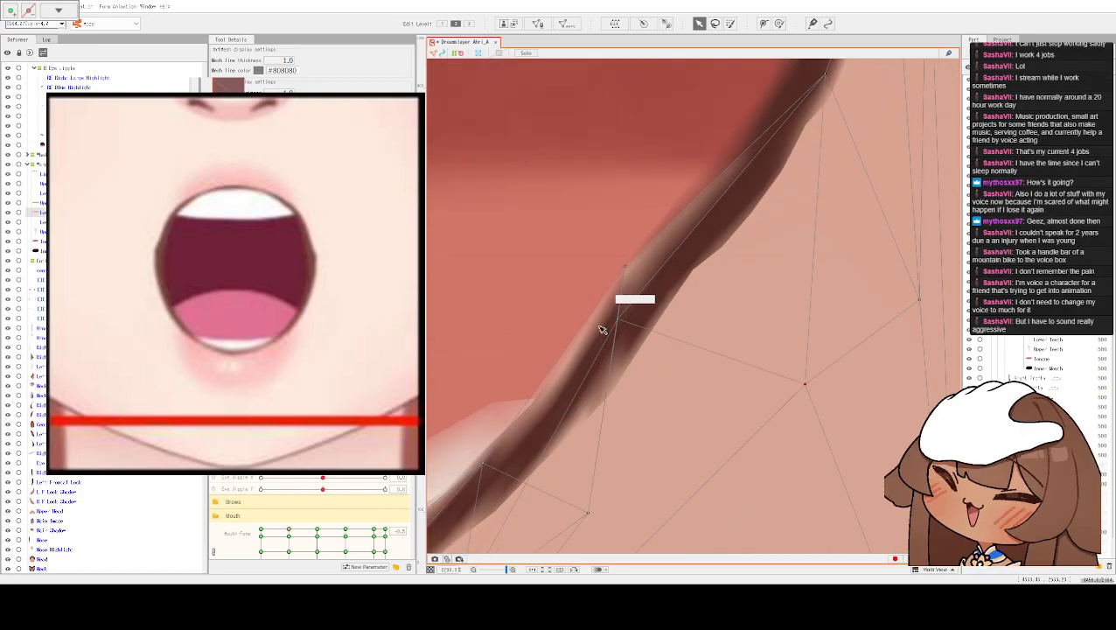
mouse_move(626, 326)
left_mouse_down()
mouse_move(745, 381)
mouse_move(740, 368)
left_mouse_up()
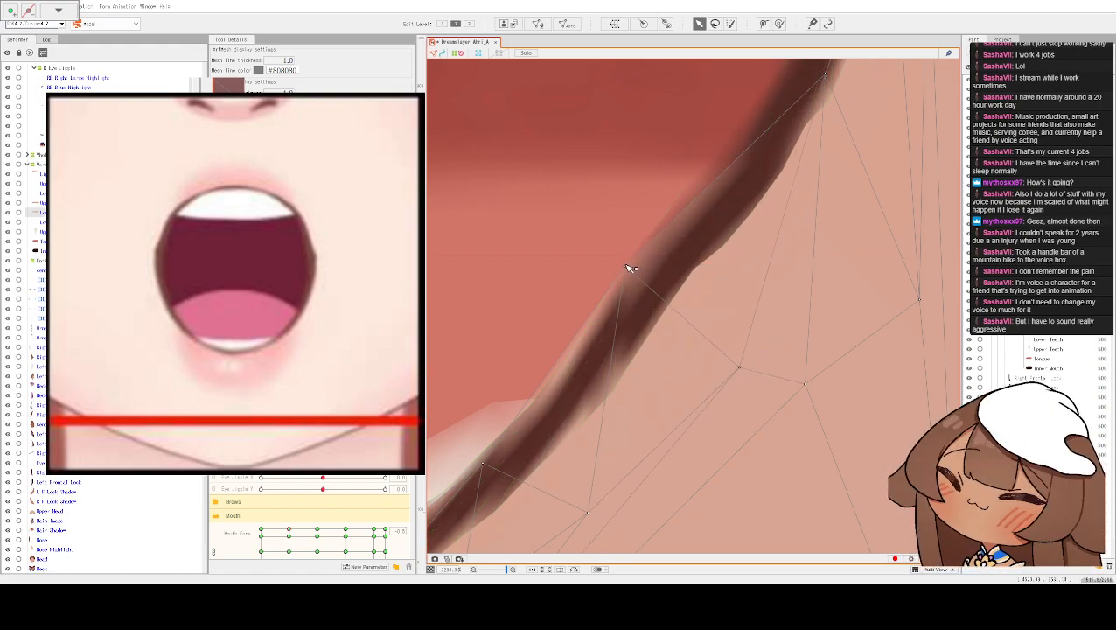
left_click_drag(629, 266, 658, 306)
left_click_drag(631, 257, 855, 159)
left_click_drag(822, 456, 761, 334)
left_click_drag(754, 296, 758, 300)
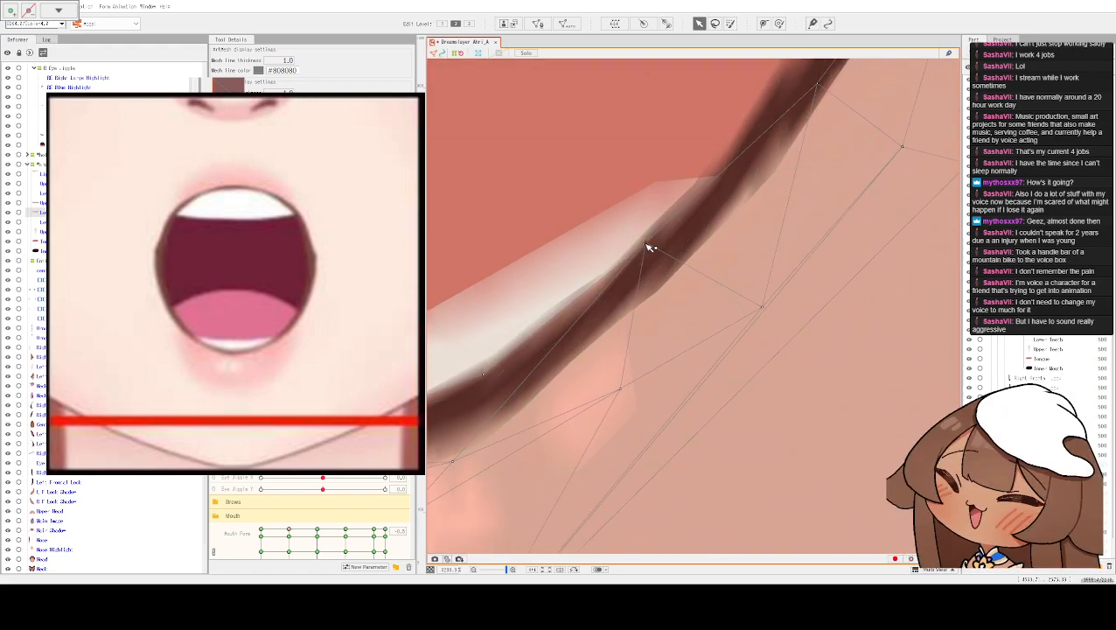
- Shift the lower lip skin's points beneath the lower right lip line down and away from the line
left_click_drag(667, 267, 769, 257)
left_click_drag(747, 317, 755, 354)
left_click_drag(677, 343, 705, 375)
left_click_drag(640, 398, 647, 450)
left_click_drag(696, 341, 714, 377)
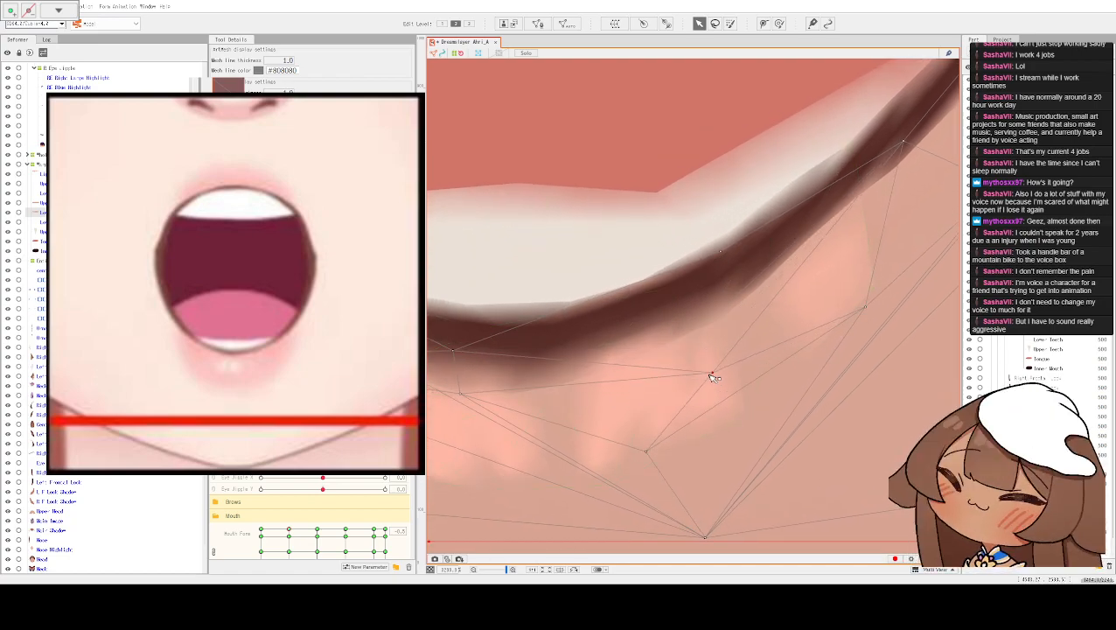
- Fit the lower lip skin's edge points to the lip line at the bottom centre and lower the points beneath it
left_click_drag(543, 278, 692, 303)
scroll(705, 275, "down", 3)
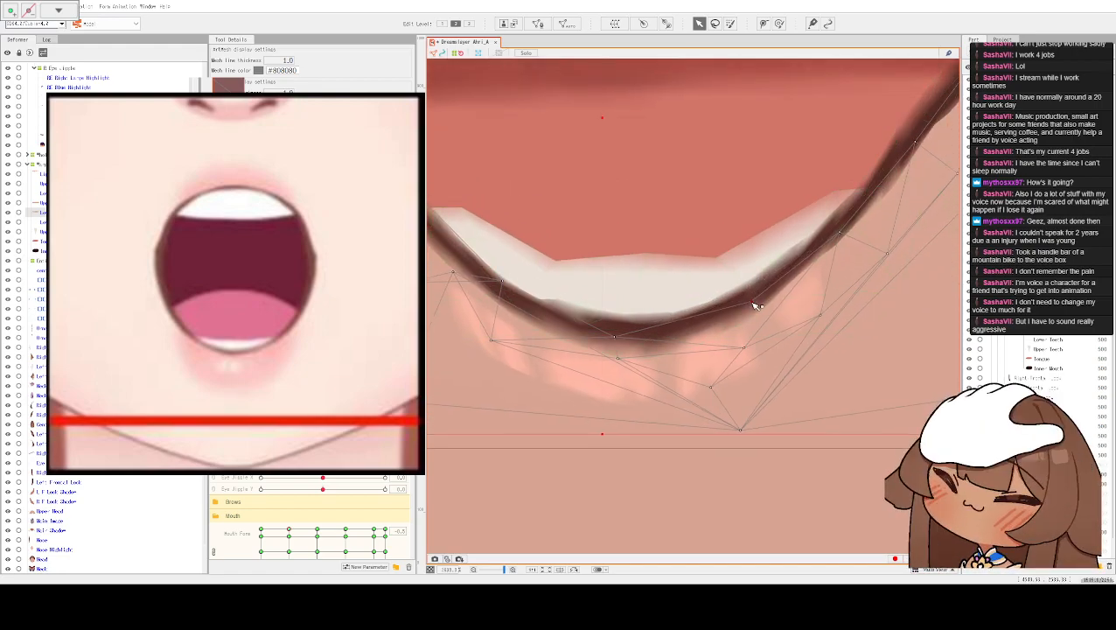
scroll(674, 276, "up", 2)
left_click_drag(640, 254, 644, 311)
left_click_drag(696, 273, 678, 349)
left_click_drag(614, 287, 803, 380)
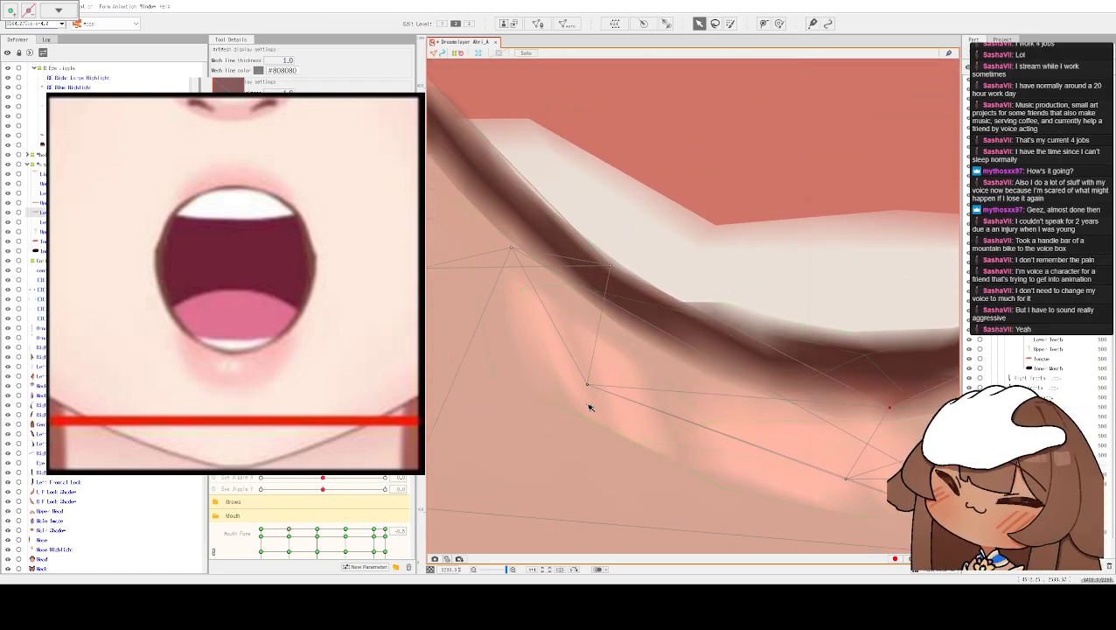
- Fit the lower lip skin mesh's edge points to the lip line along the mouth's lower left curve
left_click_drag(591, 388, 577, 418)
left_click_drag(611, 264, 615, 300)
left_click_drag(562, 186, 927, 197)
left_click_drag(836, 263, 682, 430)
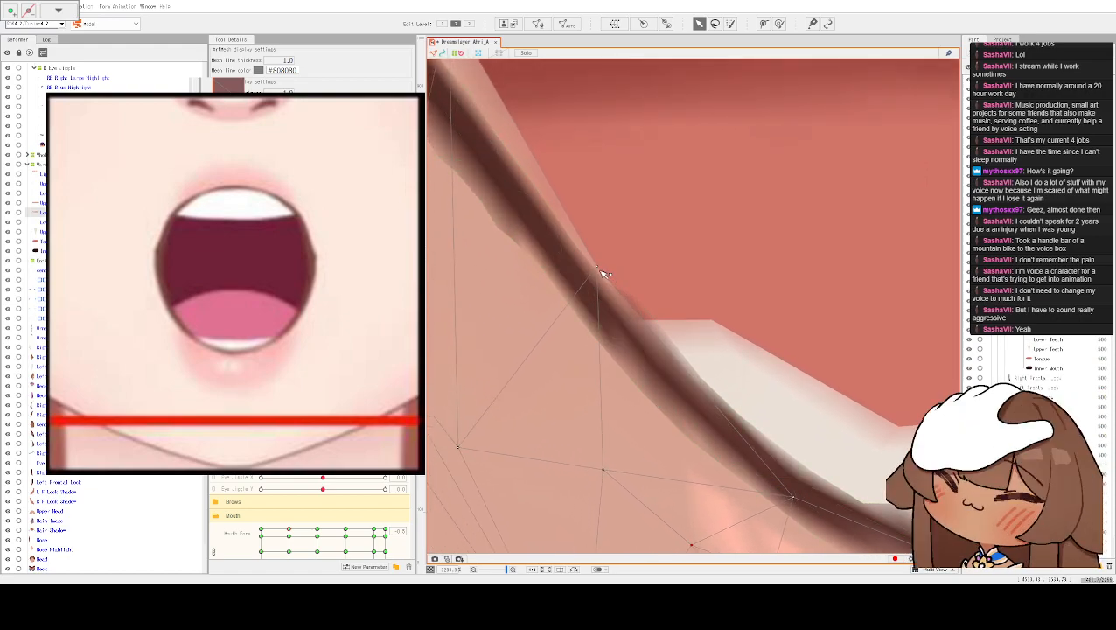
left_click_drag(593, 299, 585, 306)
left_click_drag(623, 242, 725, 390)
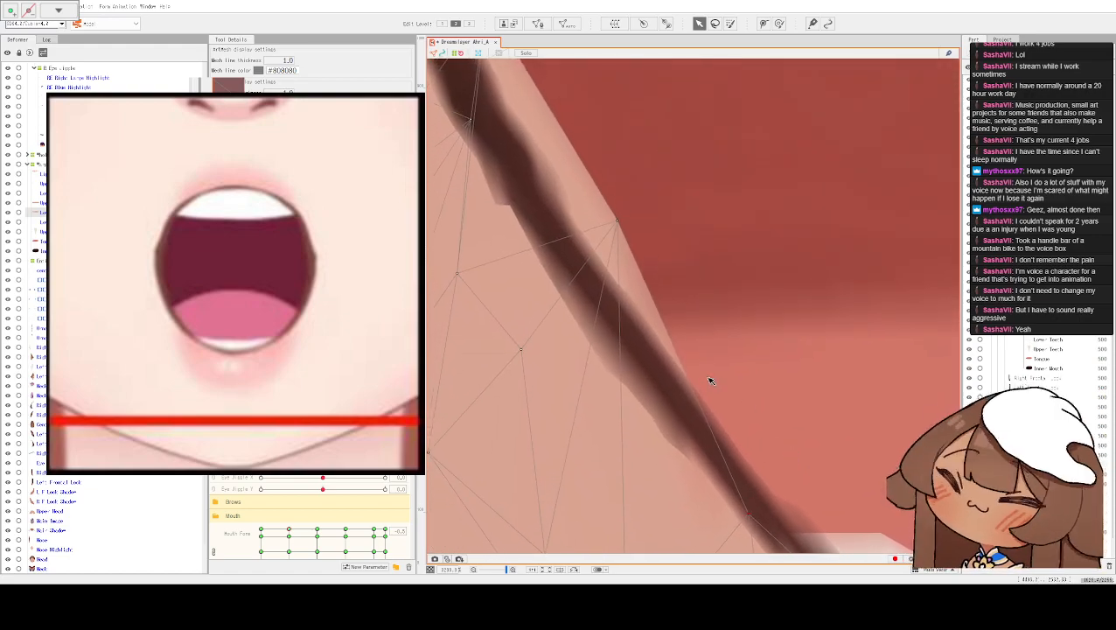
- Move the lower lip skin's edge onto the left lip line and push the neighbouring inner points outward into the cheek
mouse_move(622, 227)
left_mouse_down()
mouse_move(563, 270)
mouse_move(585, 257)
mouse_move(822, 488)
left_mouse_up()
left_click_drag(663, 387, 625, 409)
left_click_drag(610, 365, 597, 369)
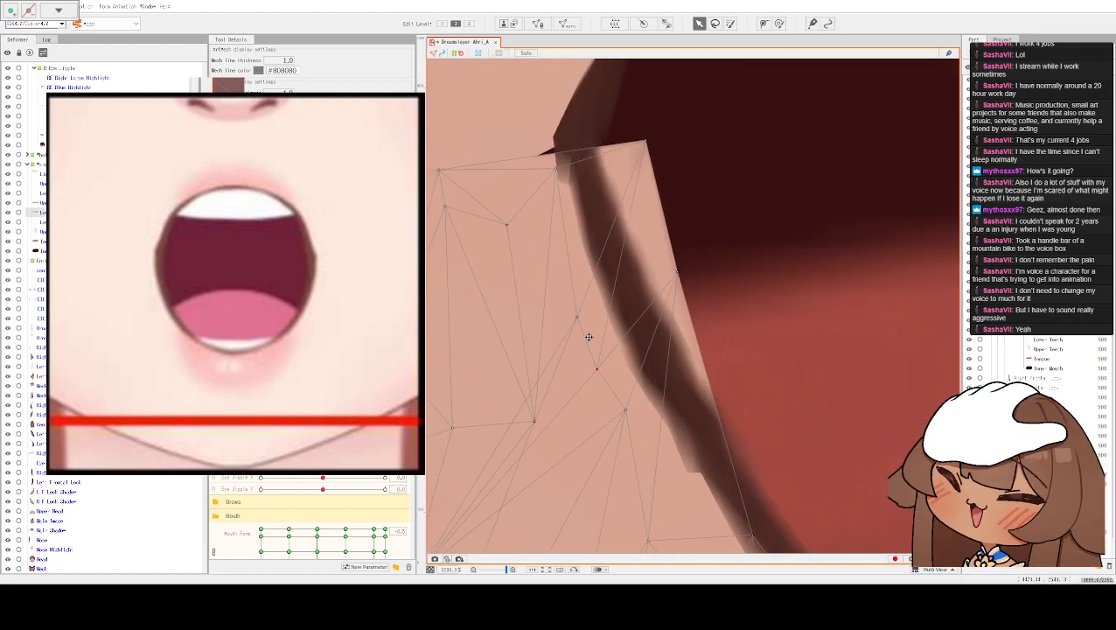
left_click_drag(579, 318, 560, 315)
left_click_drag(597, 370, 577, 375)
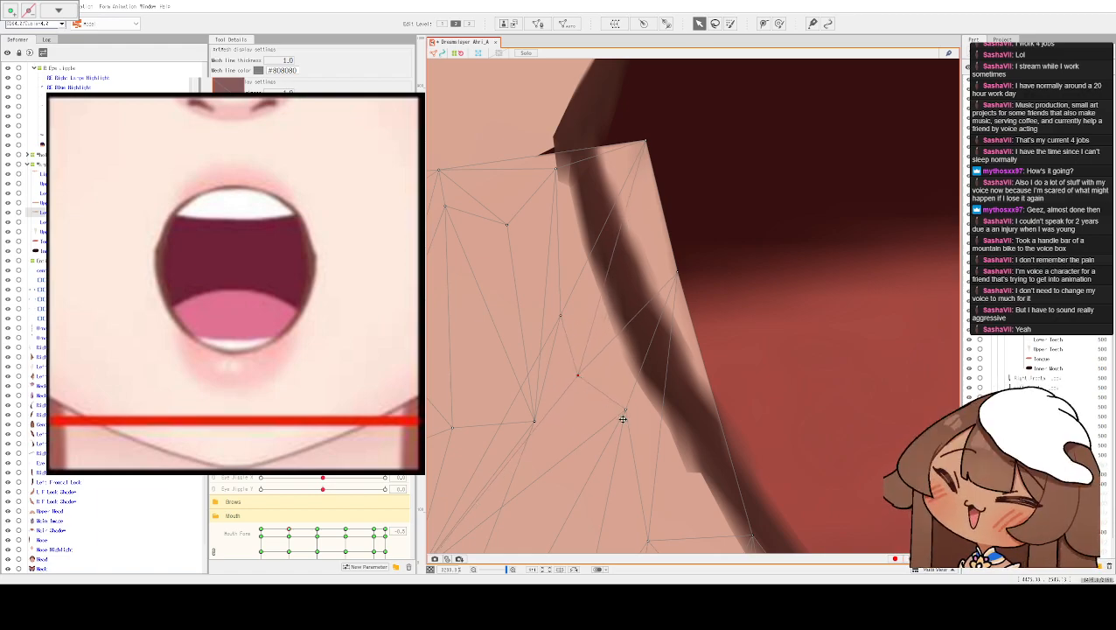
left_click_drag(625, 409, 610, 420)
- Fit the lower lip skin mesh's upper edge points to the lip line at the left mouth corner
left_click_drag(677, 272, 630, 326)
left_click_drag(645, 141, 672, 313)
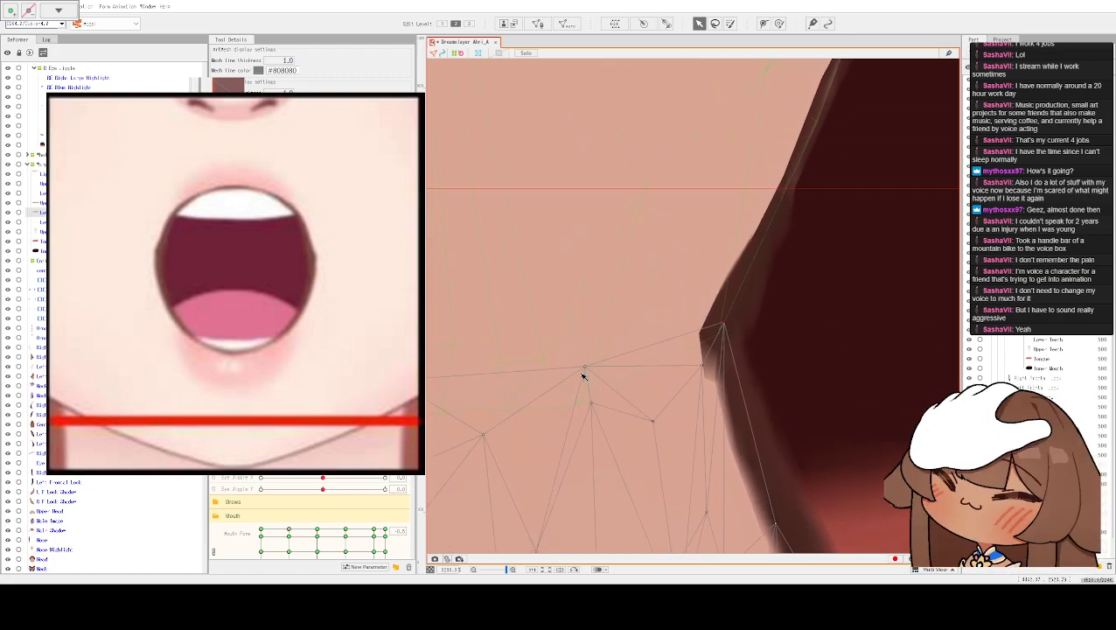
left_click_drag(588, 370, 583, 348)
- Copy the Head mesh's lowered chin shape from the neighbouring Mouth Form key and paste it onto the more open mouth key
scroll(594, 335, "down", 10)
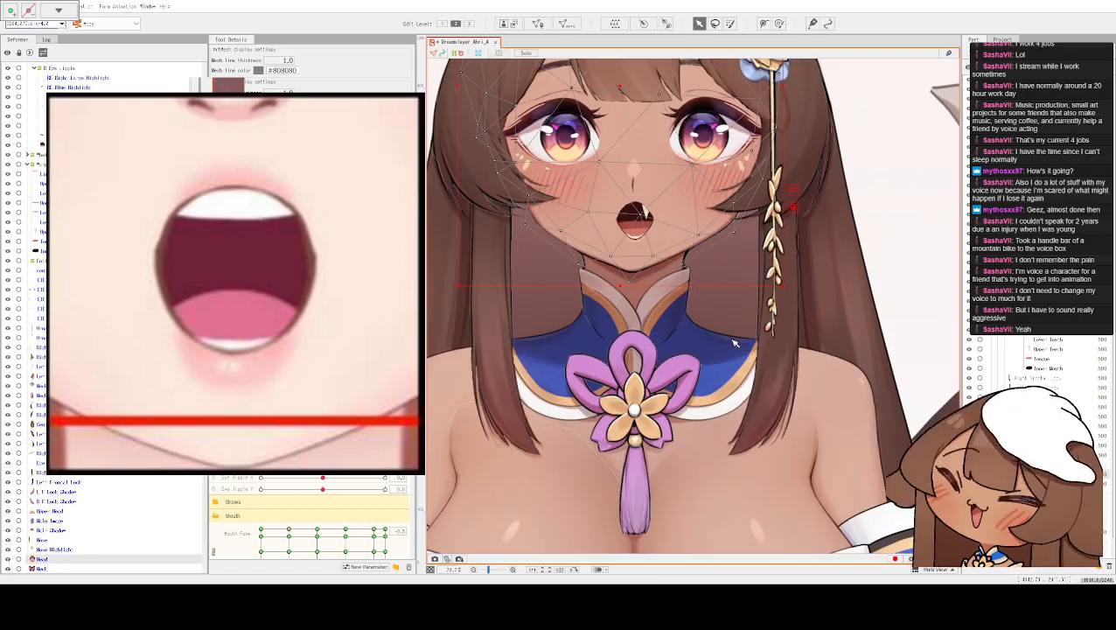
left_click_drag(735, 343, 736, 497)
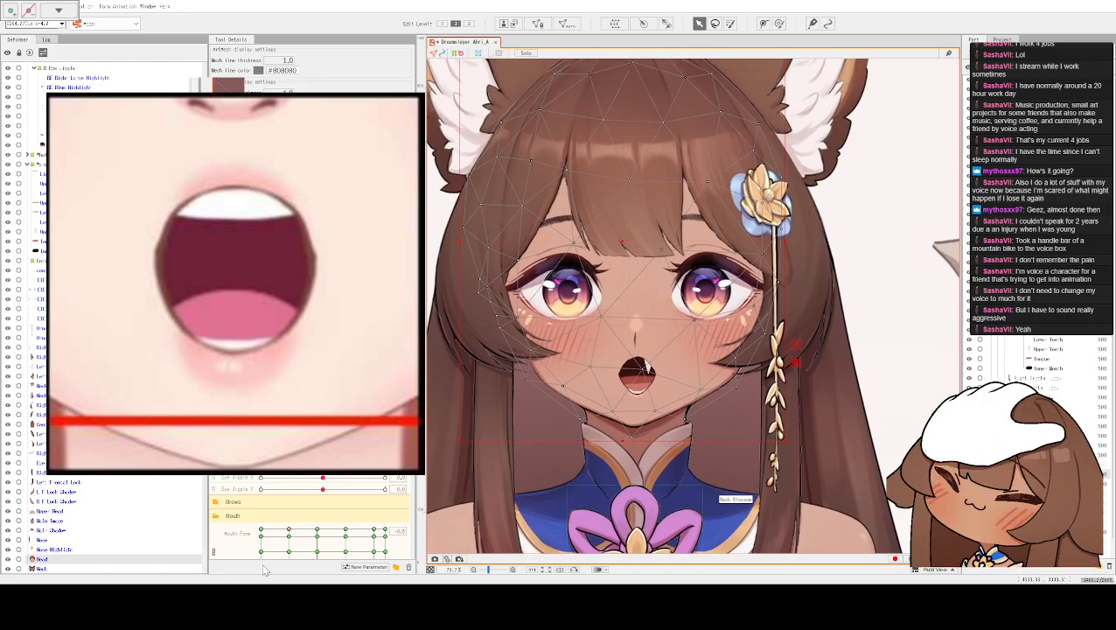
left_click_drag(291, 542, 290, 538)
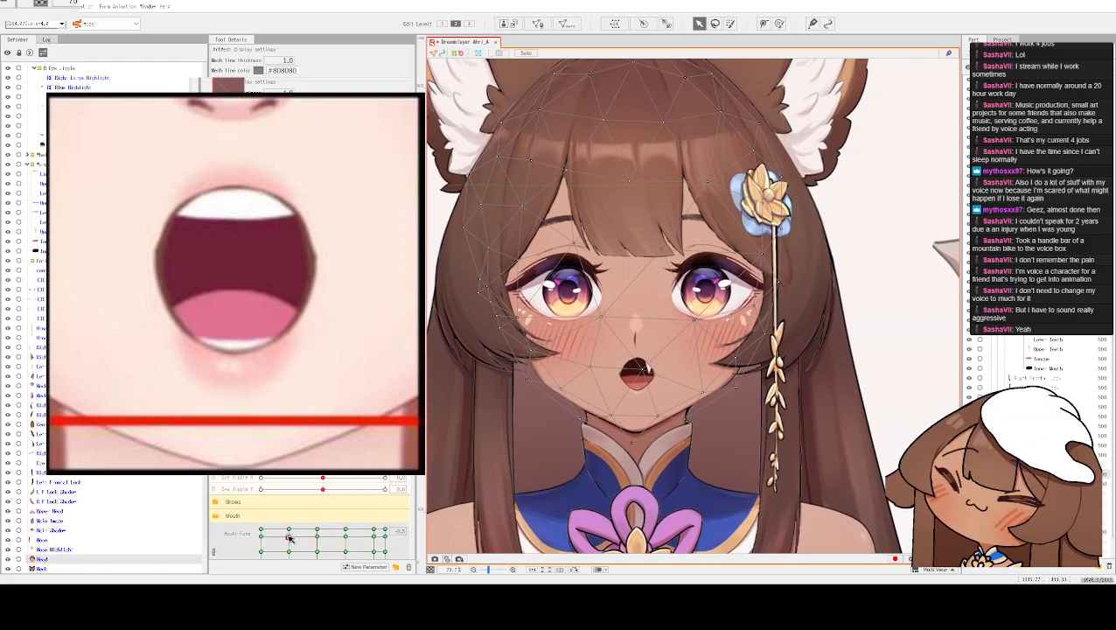
scroll(605, 404, "up", 3)
mouse_move(293, 542)
left_mouse_down()
mouse_move(292, 526)
mouse_move(289, 536)
left_mouse_up()
left_click_drag(536, 379, 538, 380)
key("ctrl+z")
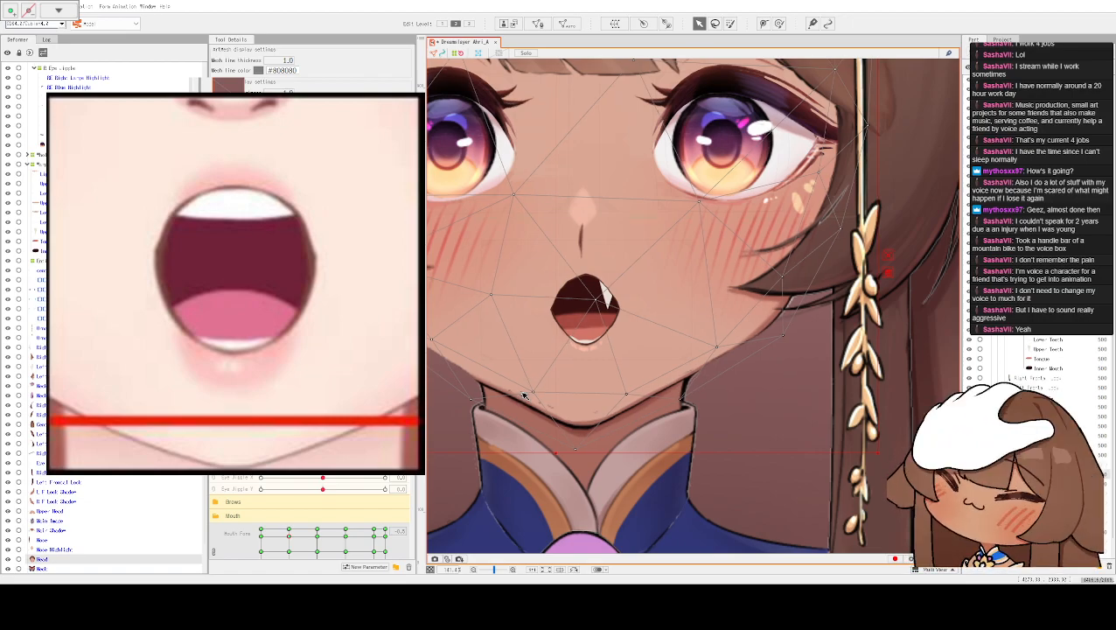
left_click_drag(294, 541, 289, 530)
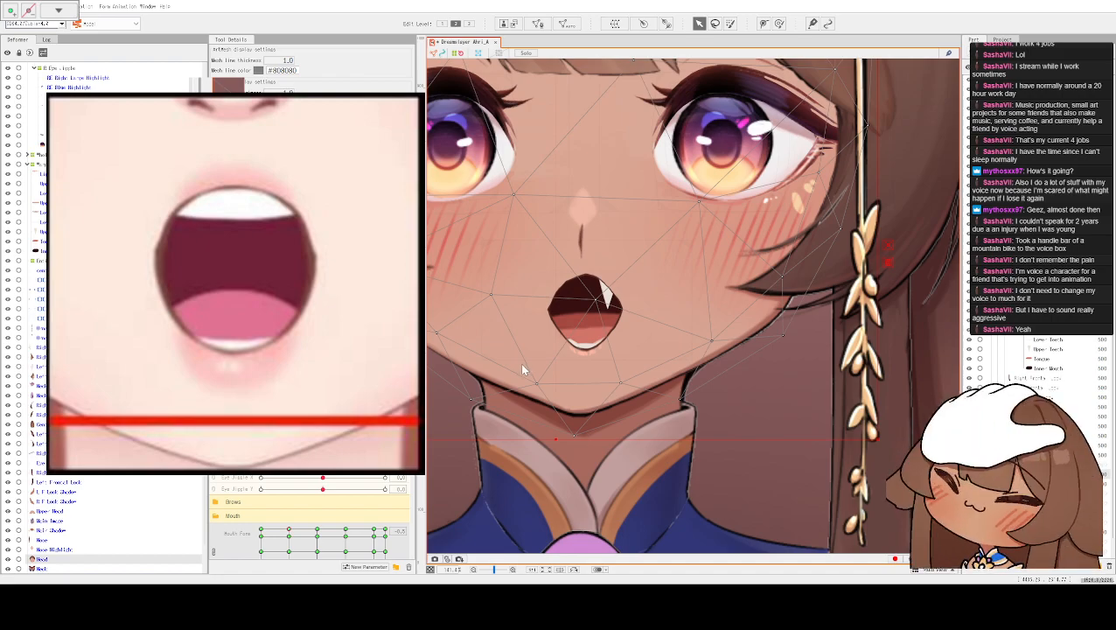
key("ctrl+v")
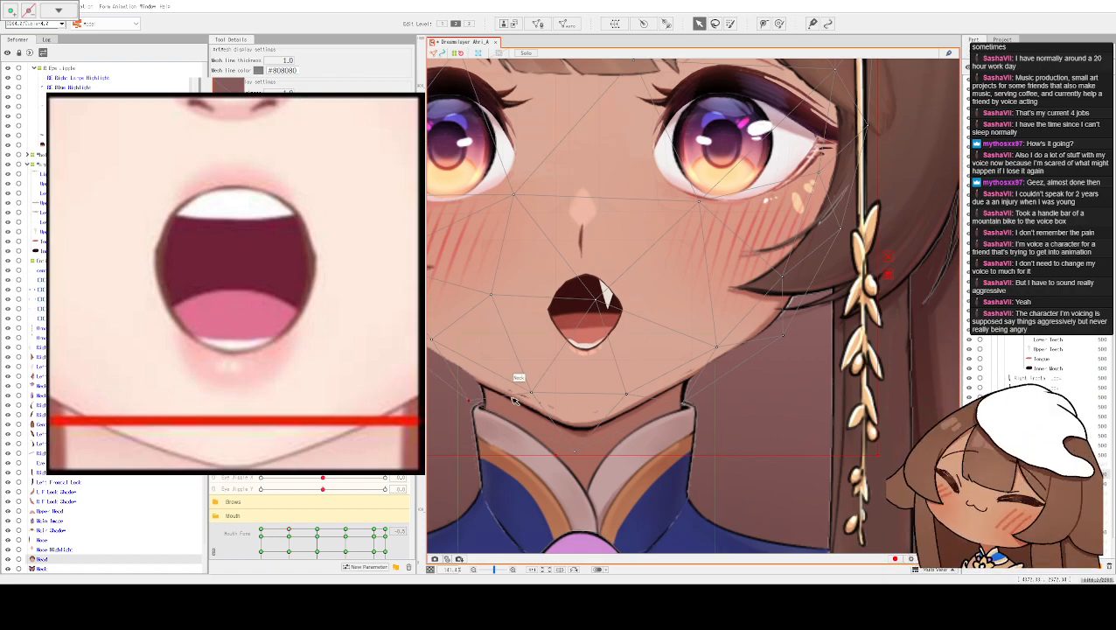
- Deselect the Head mesh and examine the open mouth and chin against the whole face
scroll(719, 339, "down", 2)
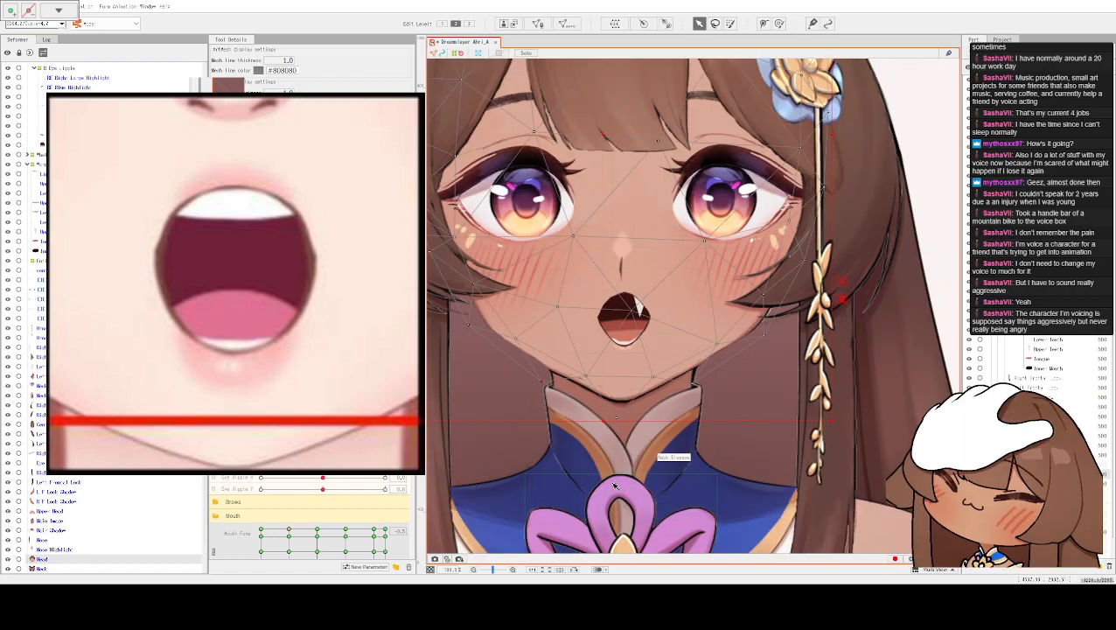
left_click(527, 442)
scroll(533, 411, "down", 3)
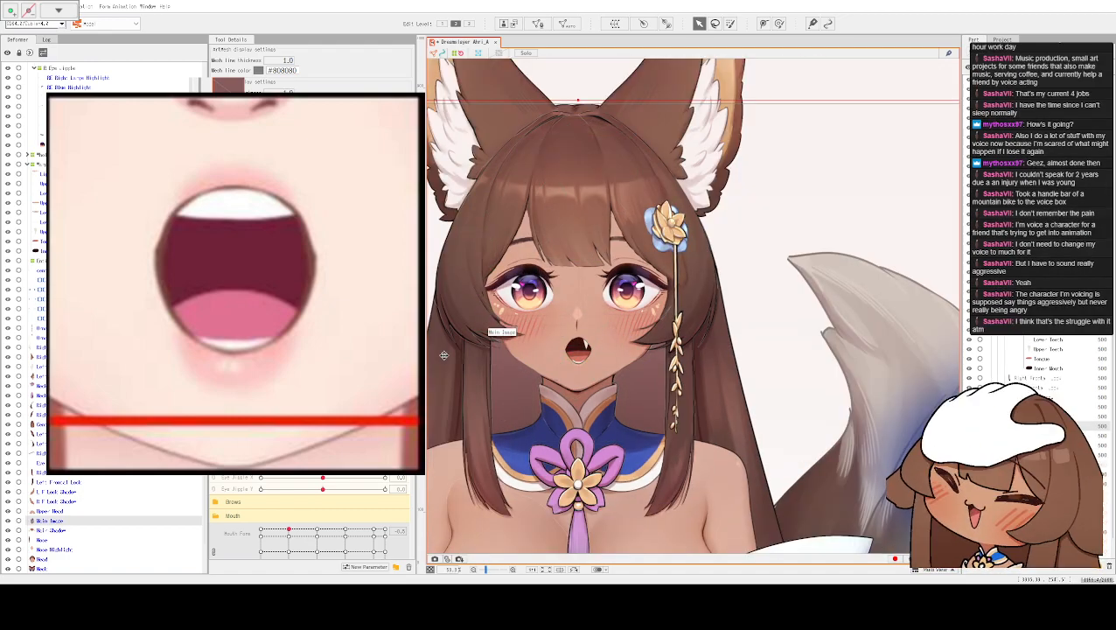
scroll(493, 325, "up", 2)
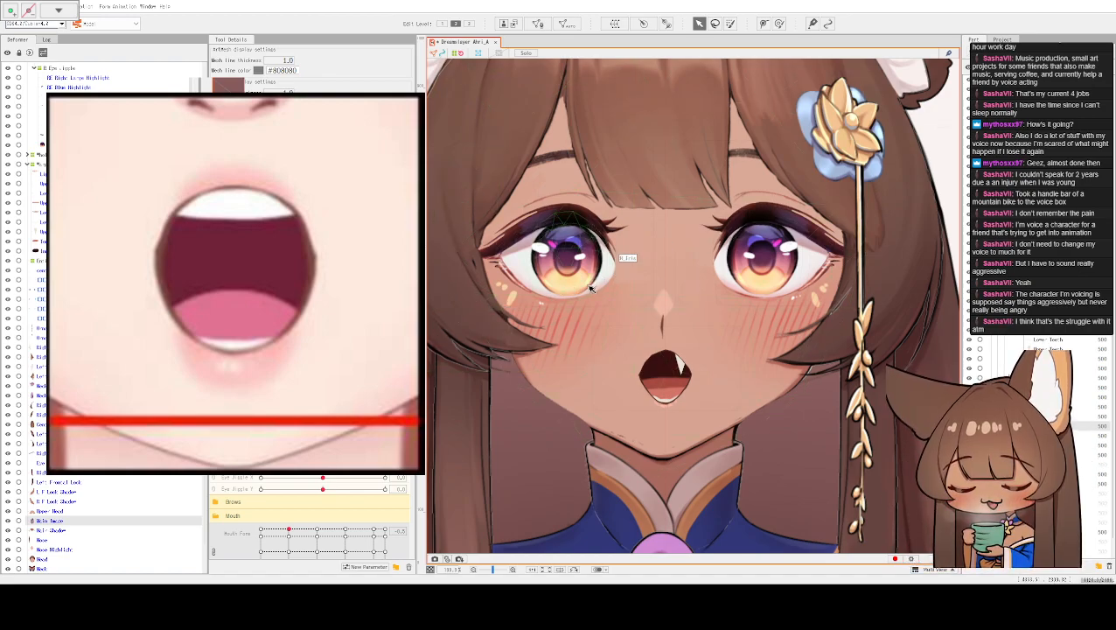
- Switch the mouth to its wider, slightly open shape and adjust the inner mouth mesh to fill the opening
scroll(666, 386, "up", 1)
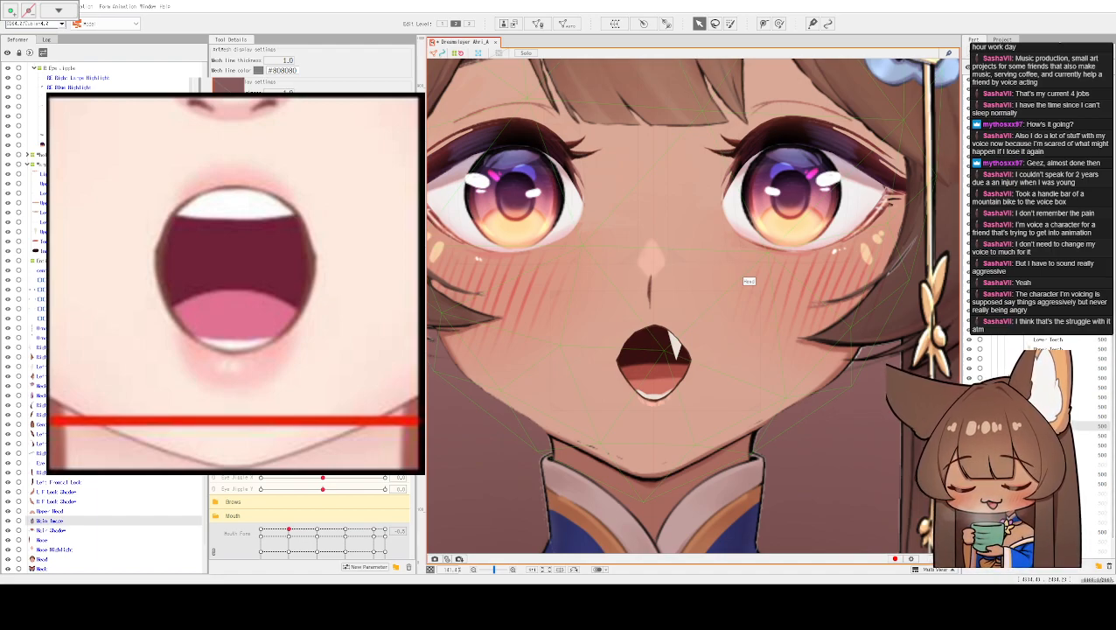
scroll(376, 516, "down", 1)
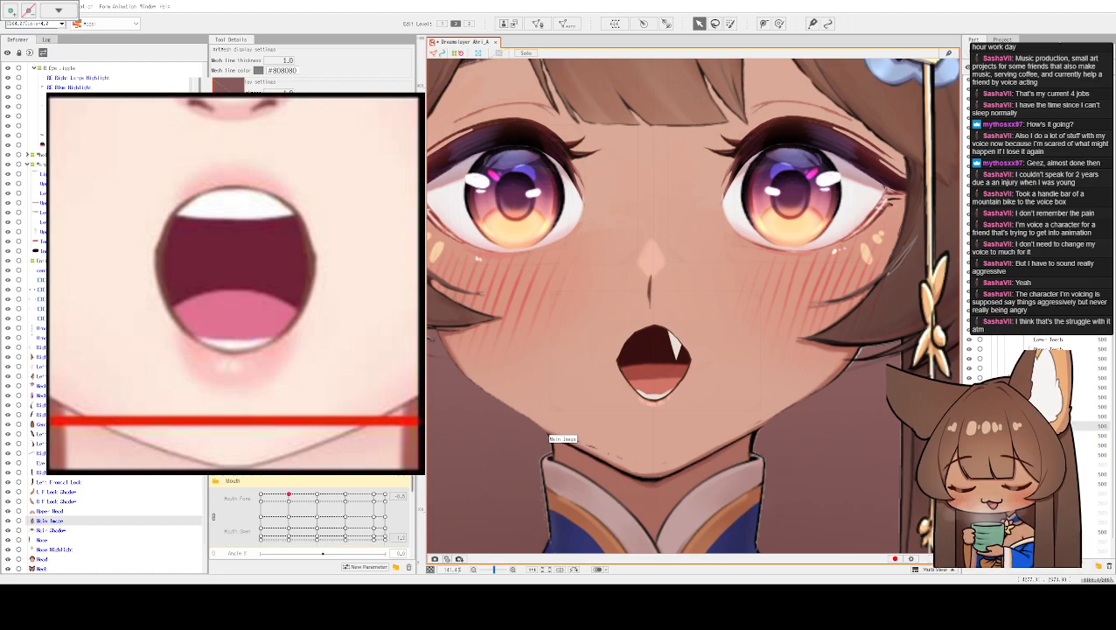
left_click_drag(591, 426, 607, 302)
scroll(289, 476, "down", 2)
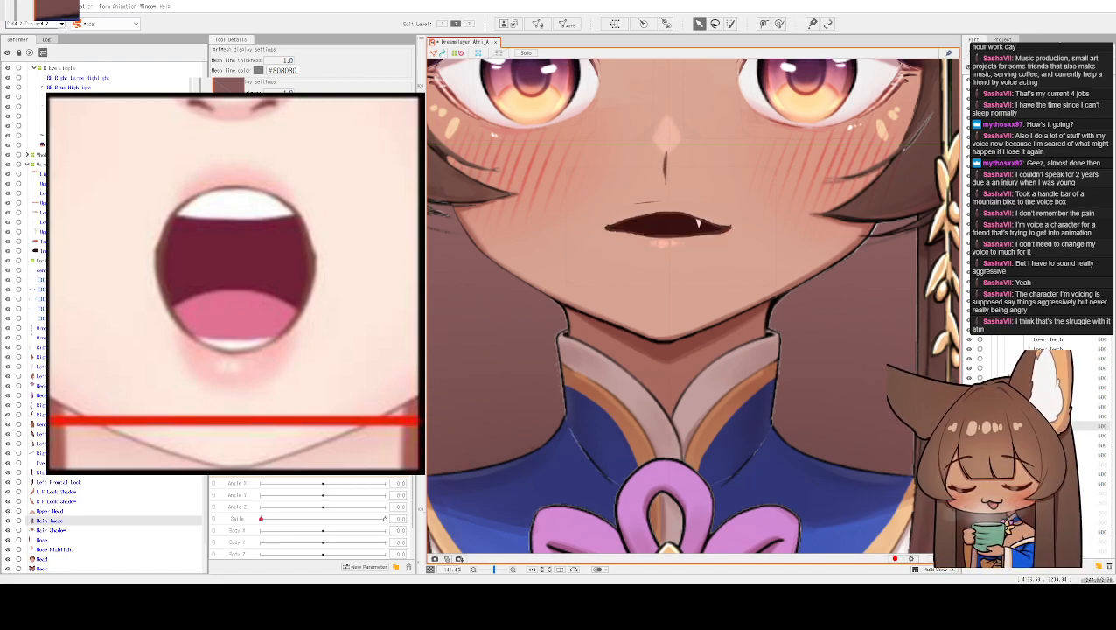
left_click(658, 232)
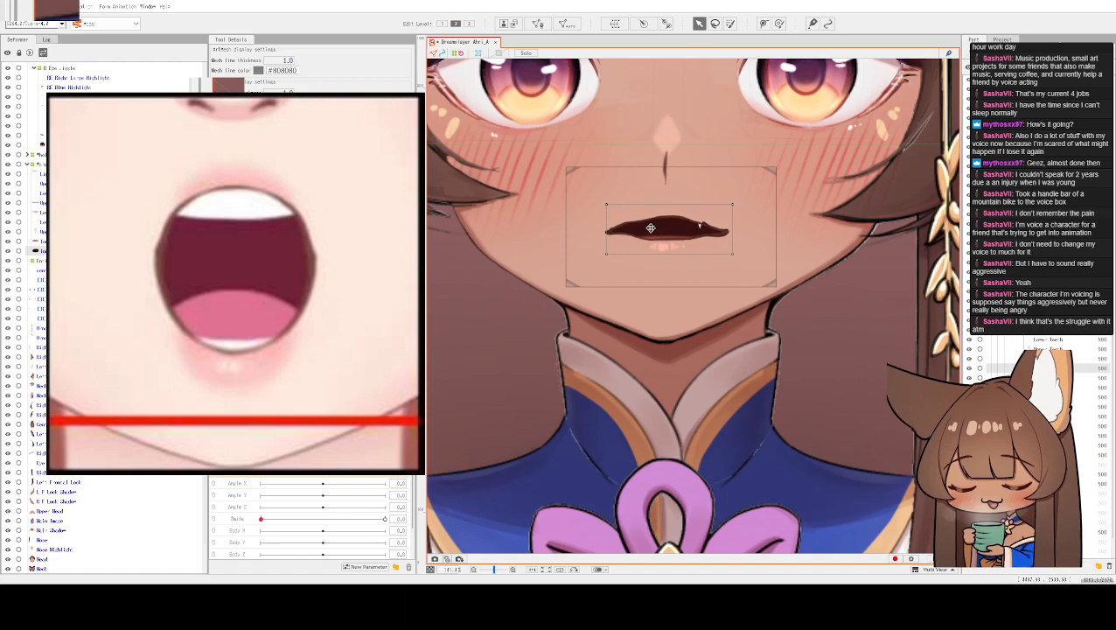
left_click(659, 232)
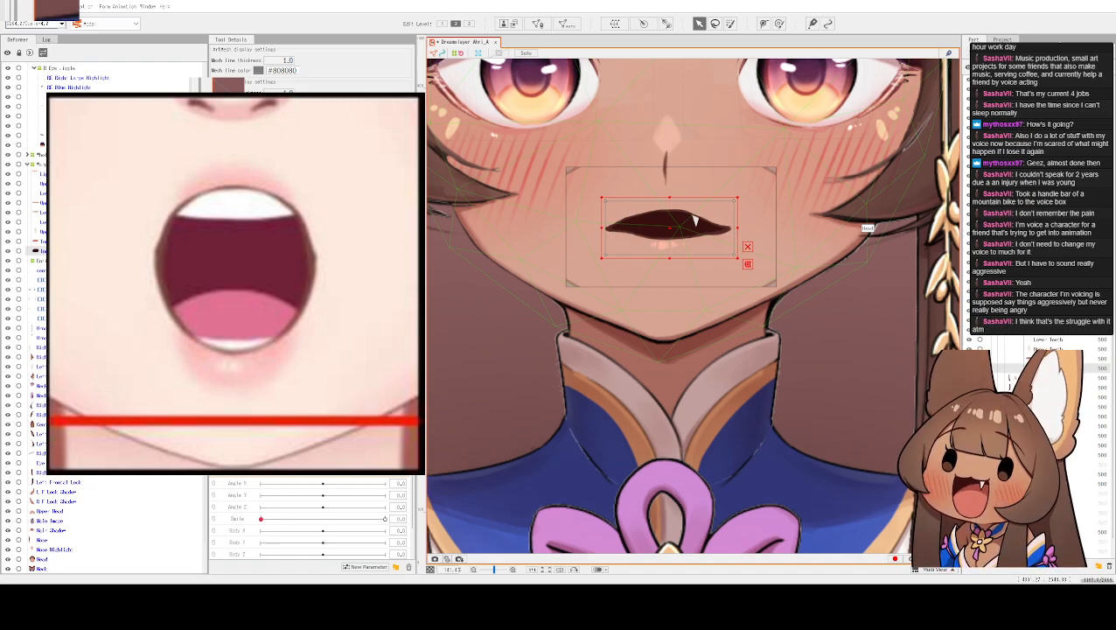
- Adjust the Lower Lip line's path points so the line follows the bottom edge of the slightly open mouth
scroll(639, 299, "up", 4)
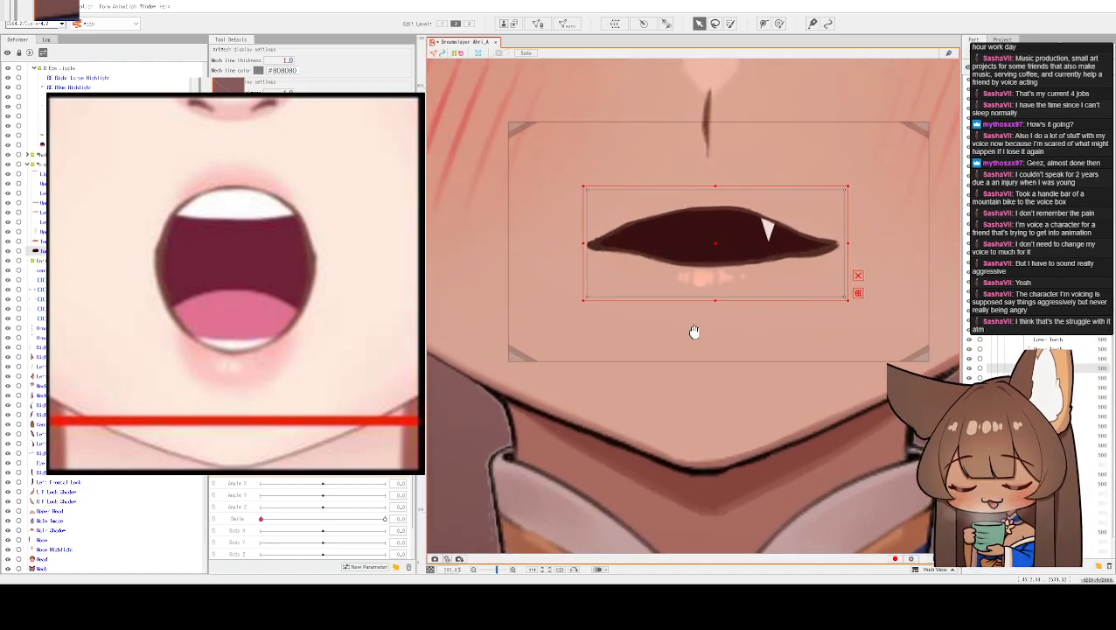
scroll(684, 376, "up", 2)
left_click_drag(685, 377, 640, 449)
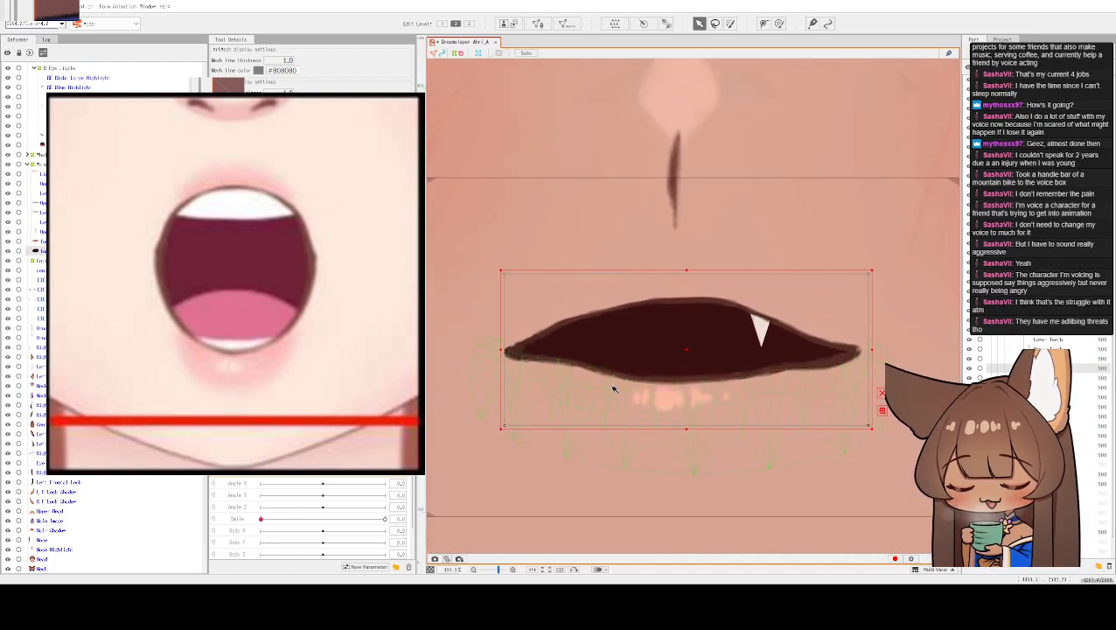
left_click(532, 366)
scroll(527, 364, "up", 2)
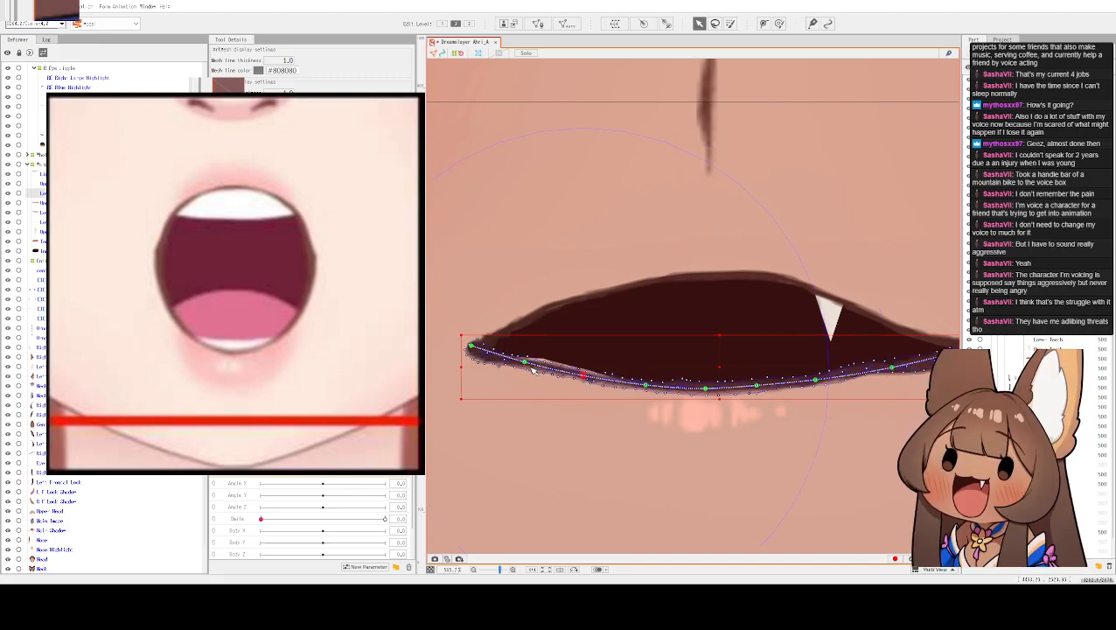
scroll(864, 381, "right", 3)
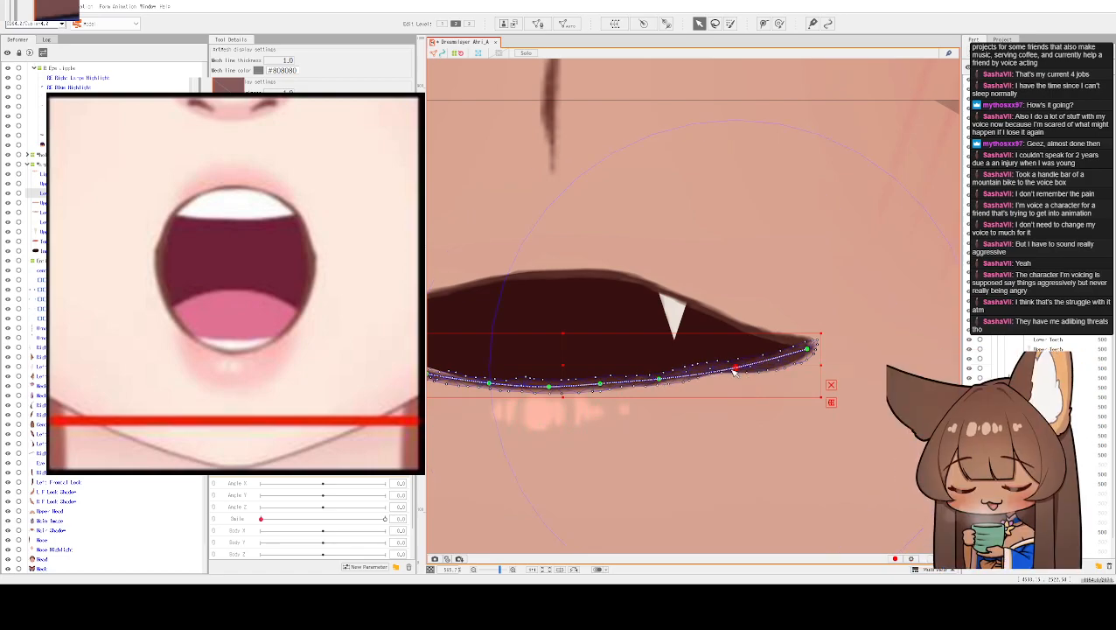
scroll(711, 369, "up", 2)
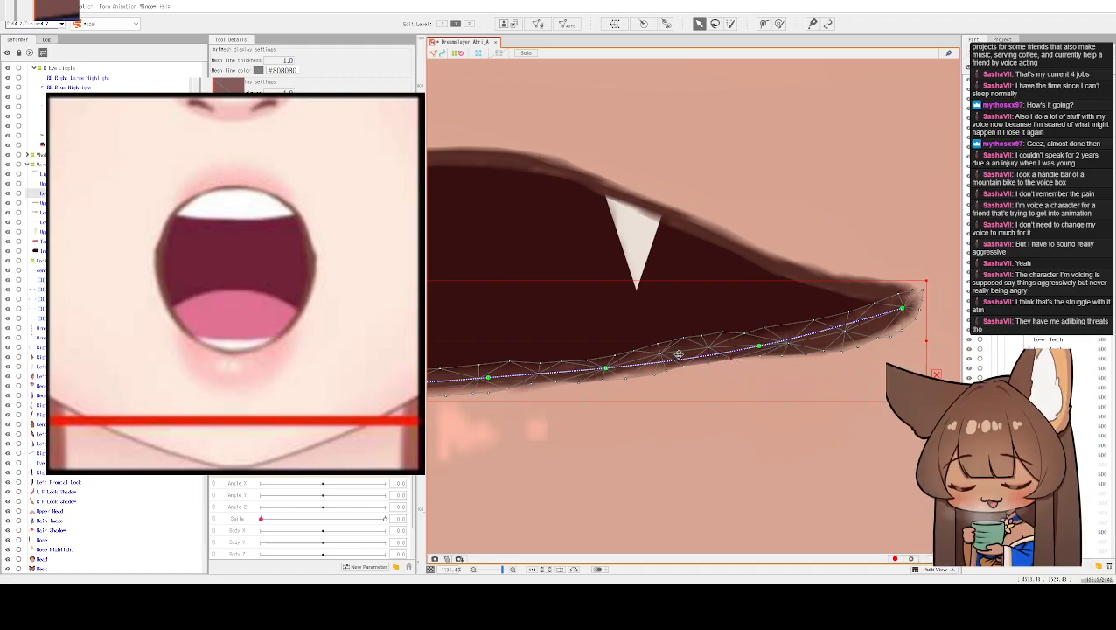
left_click_drag(678, 354, 693, 382)
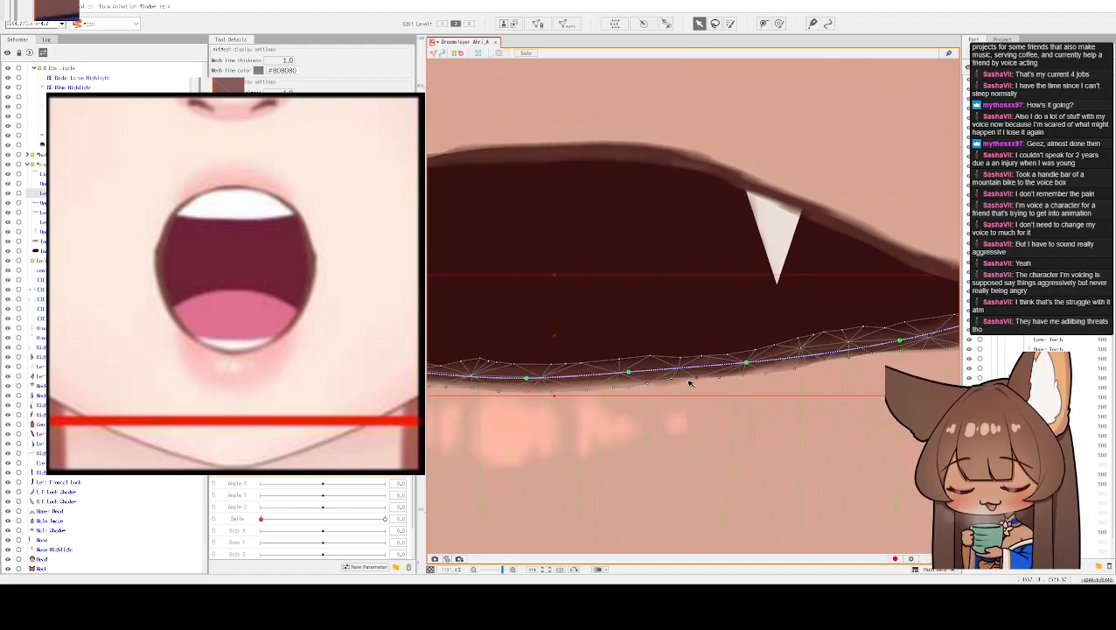
scroll(611, 253, "down", 2)
scroll(649, 267, "up", 3)
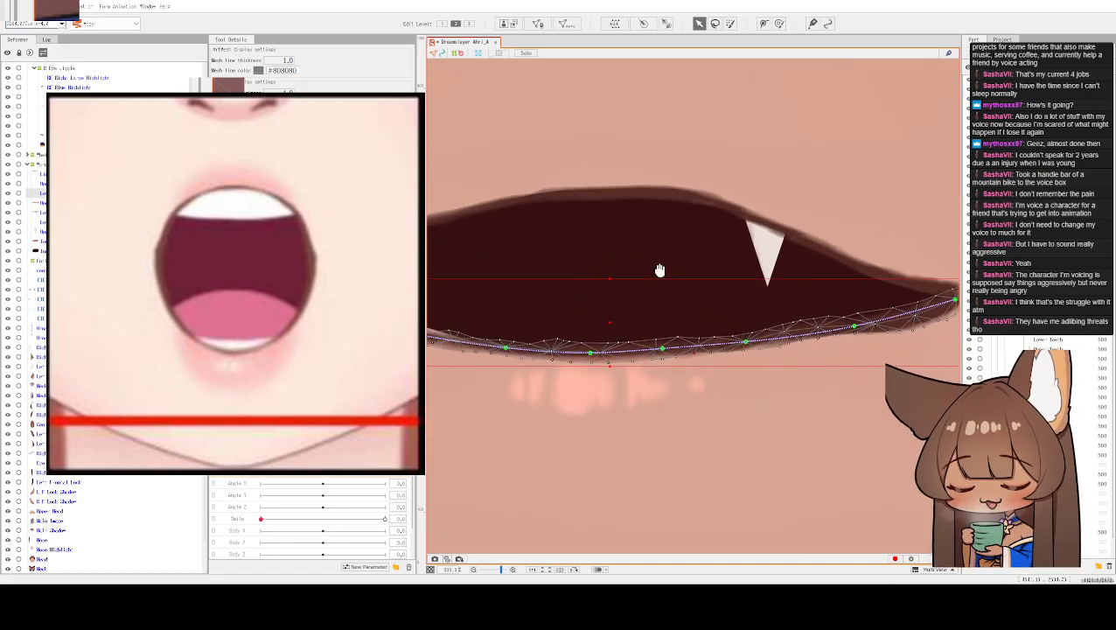
left_click_drag(577, 359, 680, 348)
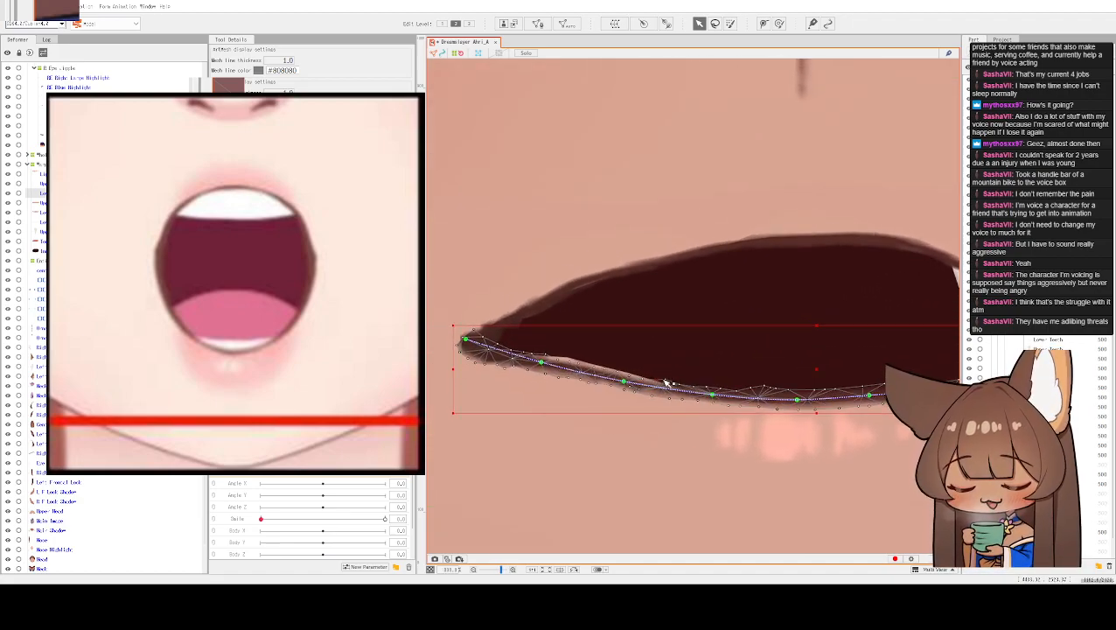
- Fit the edges of the lower and upper lip skin meshes to the lip lines on the mouth's left half
left_click(550, 403)
scroll(560, 385, "up", 2)
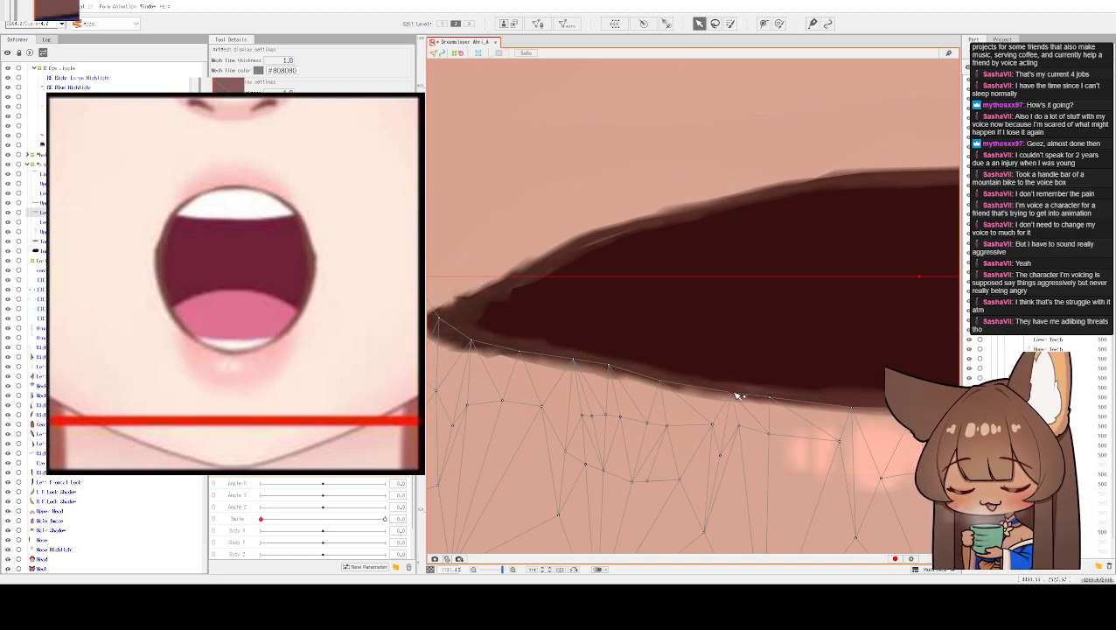
left_click(600, 226)
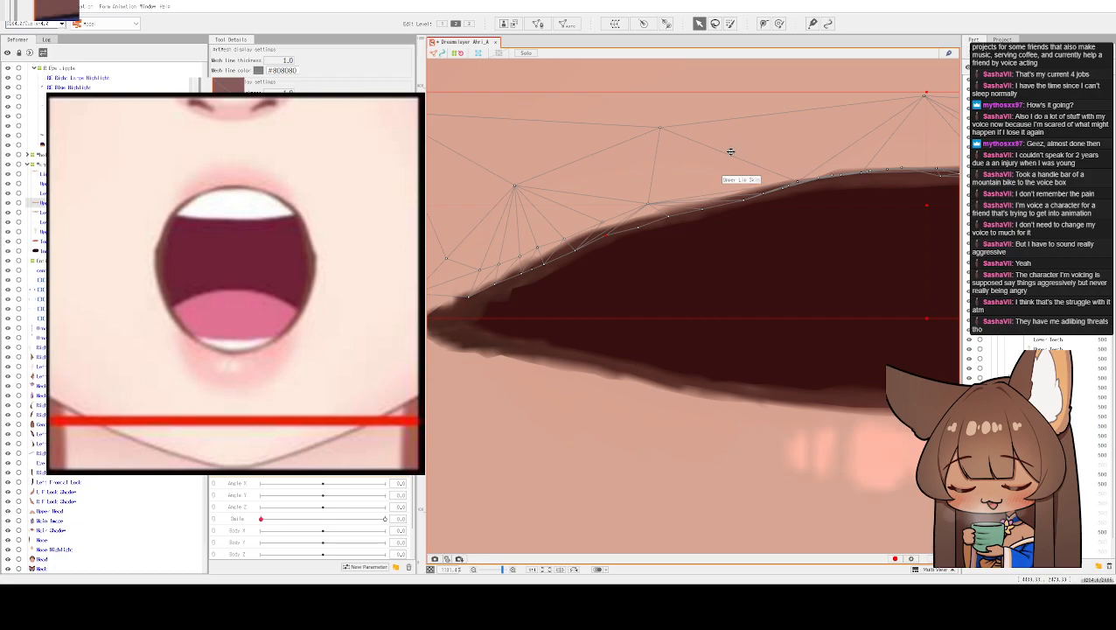
scroll(708, 352, "down", 3)
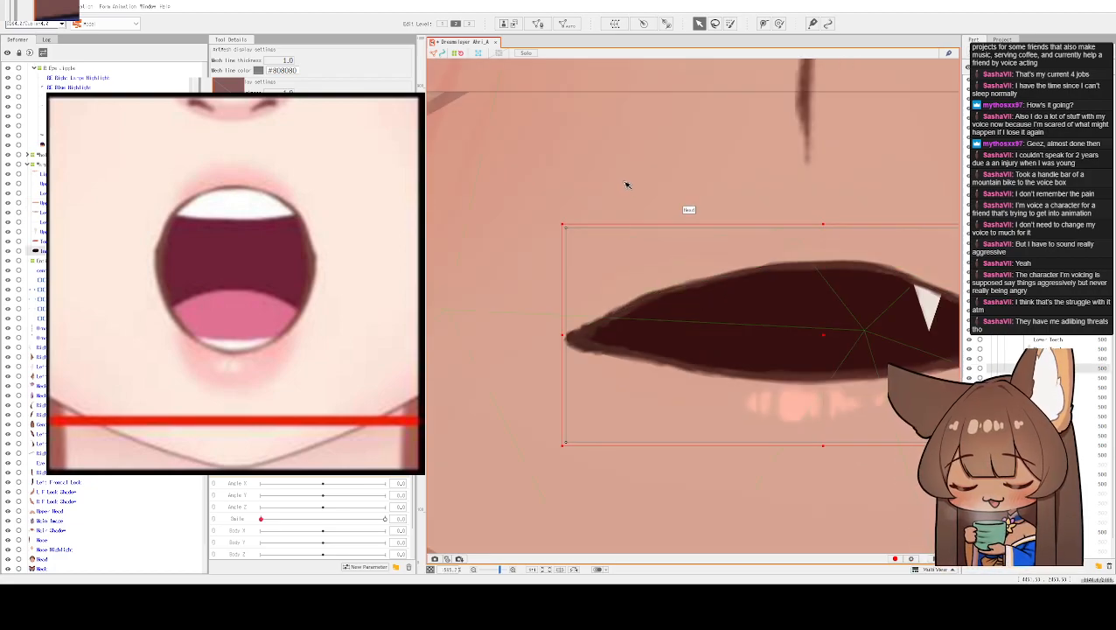
- Refine the upper and lower lip line mesh points so both lines meet cleanly at the left mouth corner
scroll(588, 273, "up", 4)
left_click(649, 440)
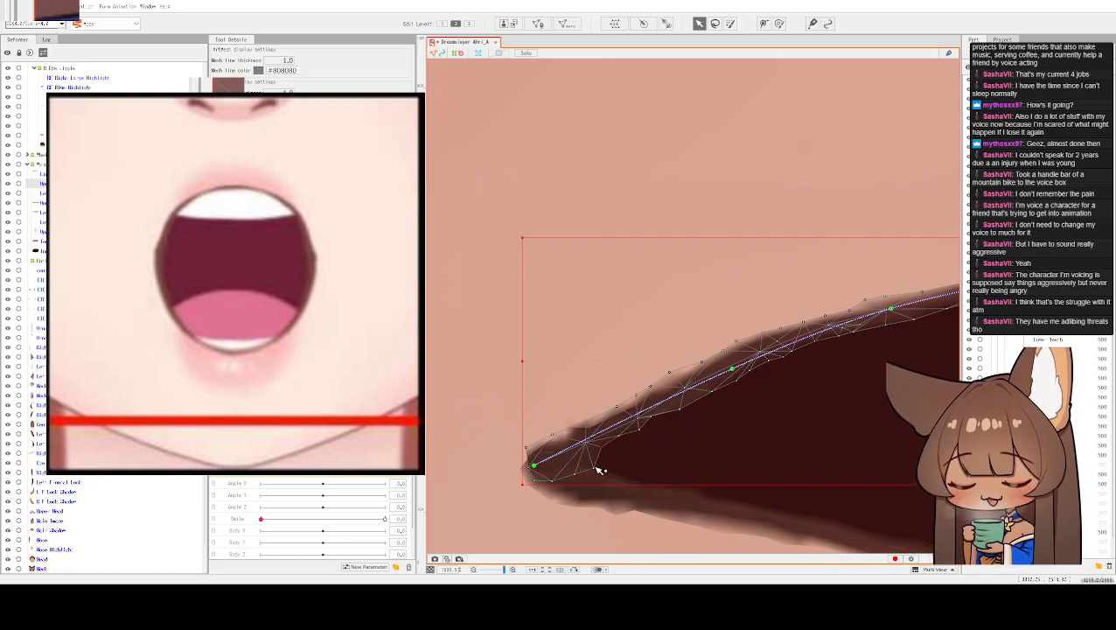
left_click(531, 481)
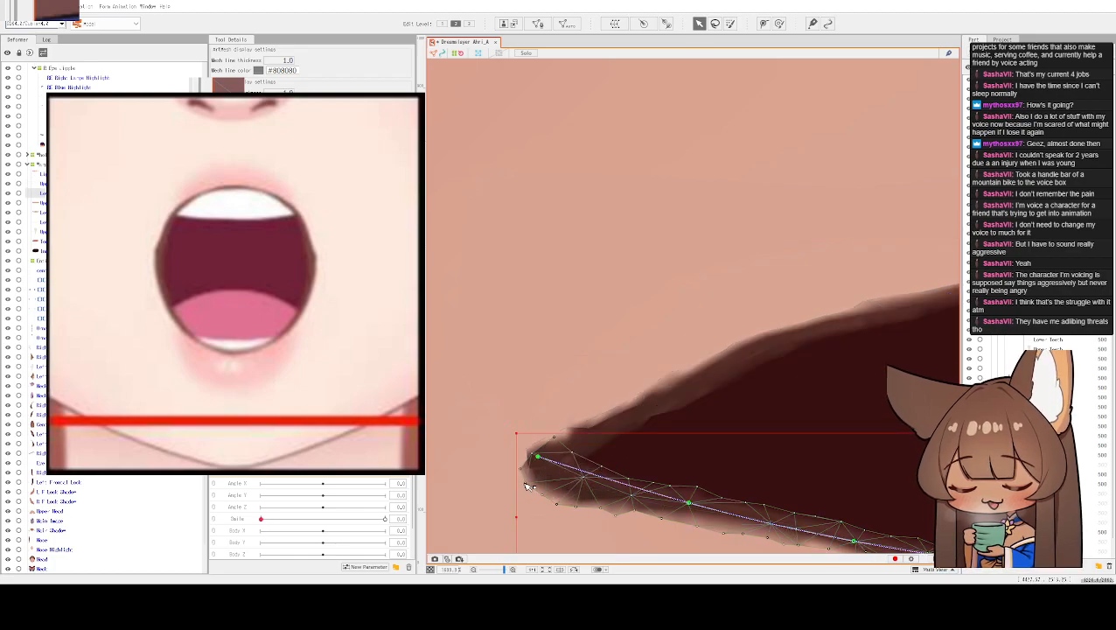
left_click(537, 472)
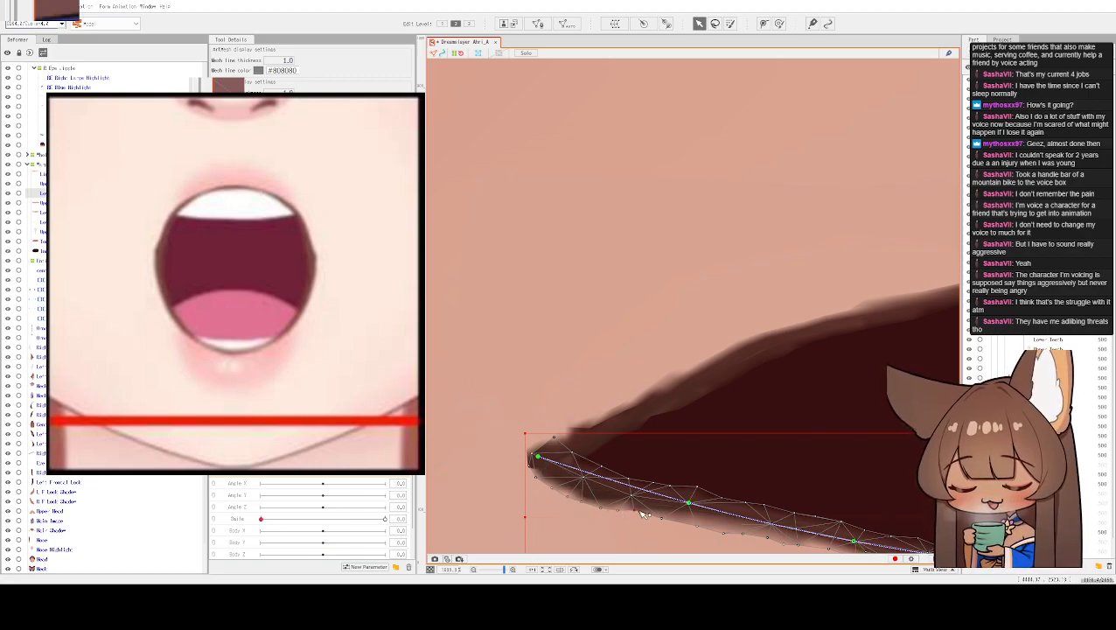
- Smooth the lower lip line's outer edge by moving its mesh points from the left corner towards the mouth's center
left_click_drag(760, 435, 685, 356)
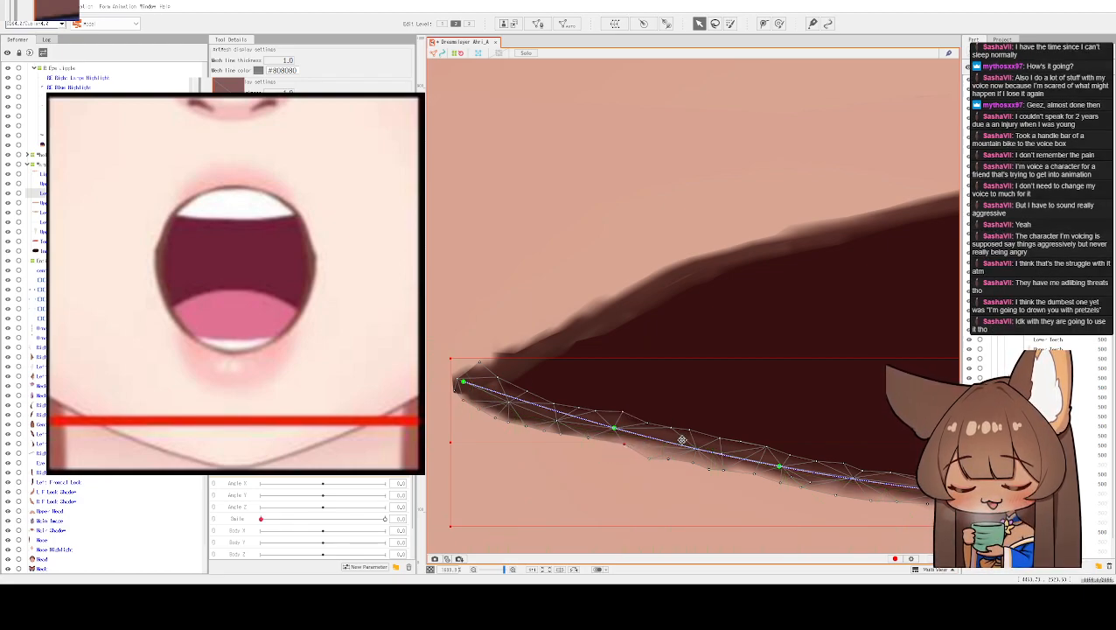
scroll(630, 446, "right", 2)
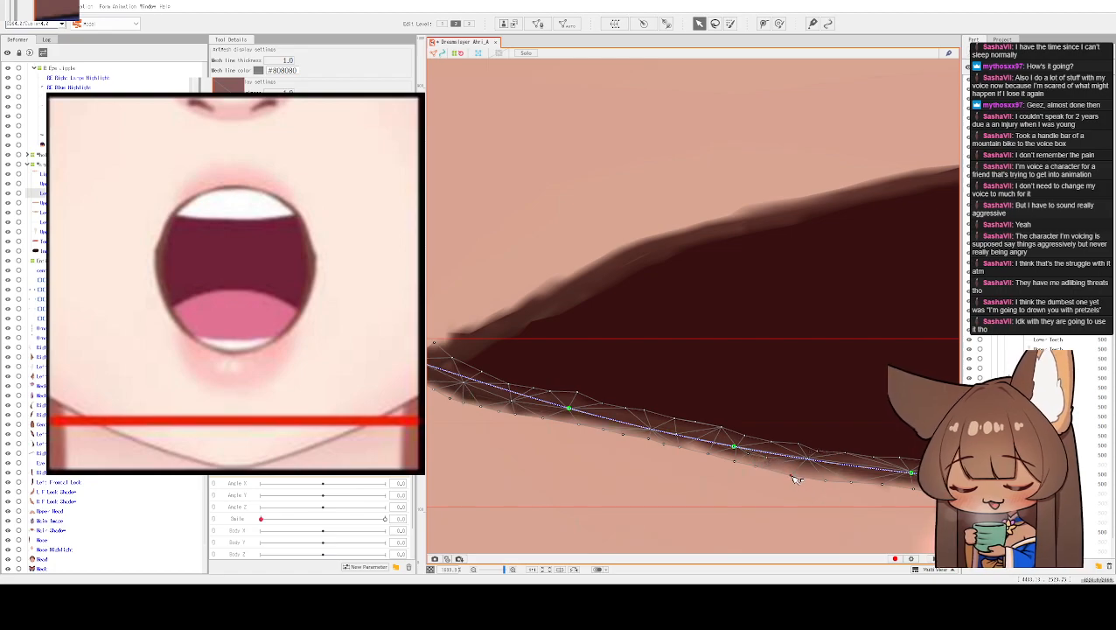
left_click_drag(802, 481, 690, 428)
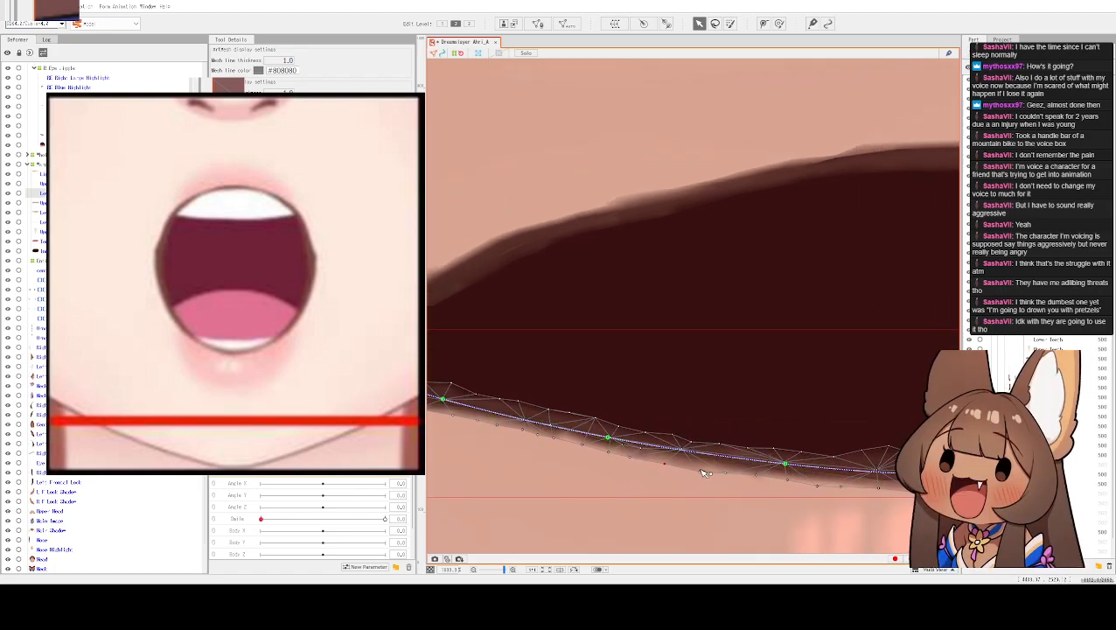
left_click_drag(747, 368, 680, 349)
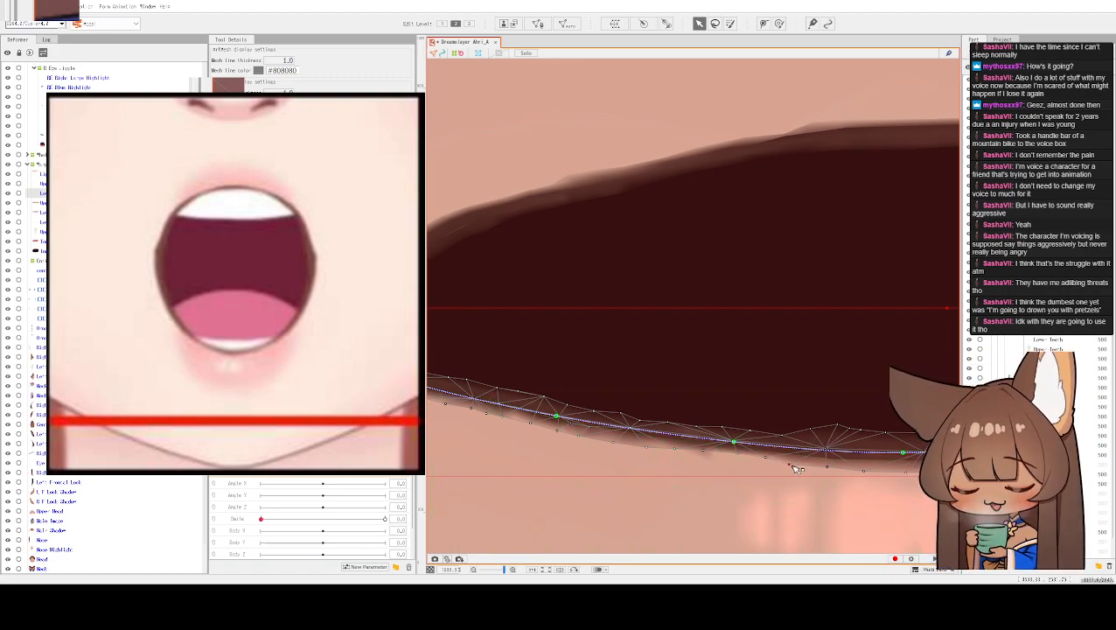
left_click_drag(796, 472, 746, 492)
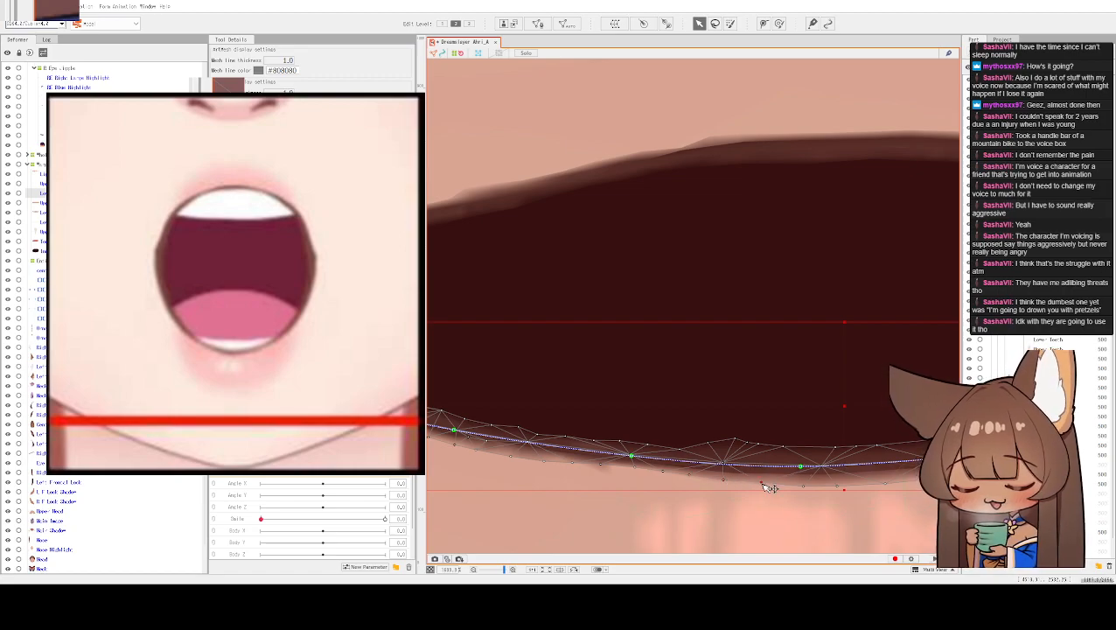
- Continue evening out the lower lip line's outer mesh points from the mouth's center to the right corner
left_click_drag(825, 452, 748, 458)
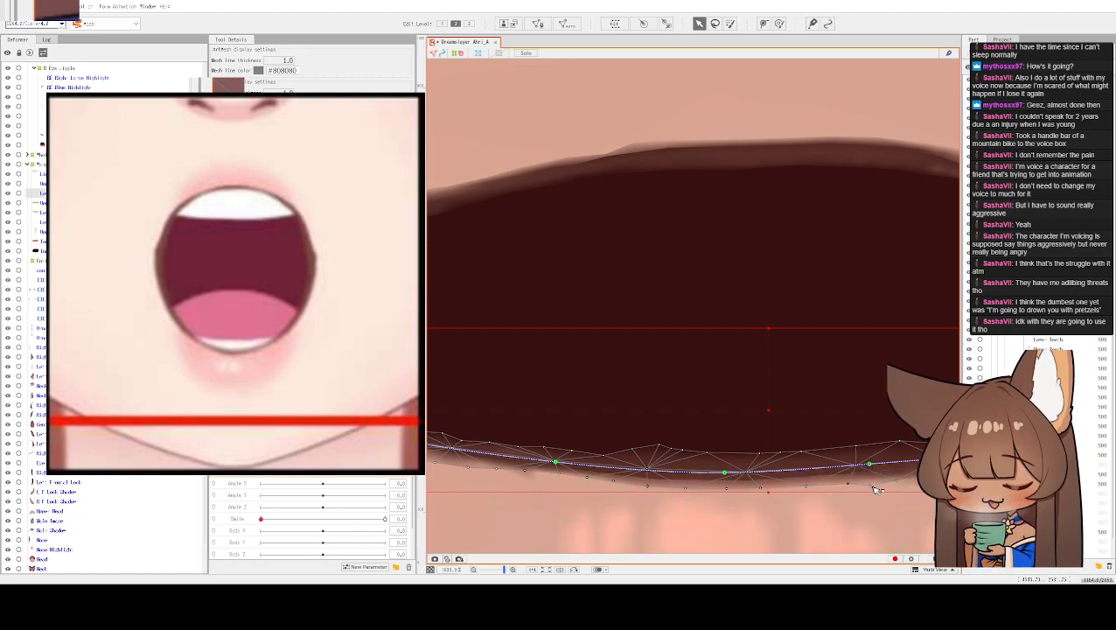
left_click_drag(892, 499, 770, 537)
left_click_drag(859, 491, 750, 499)
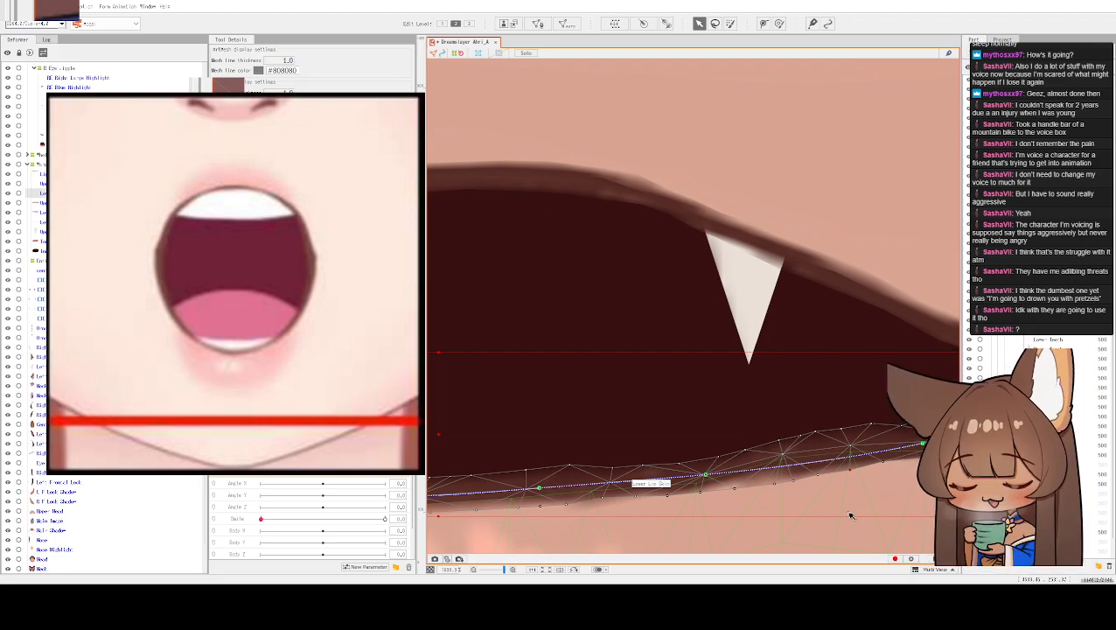
left_click_drag(849, 516, 653, 531)
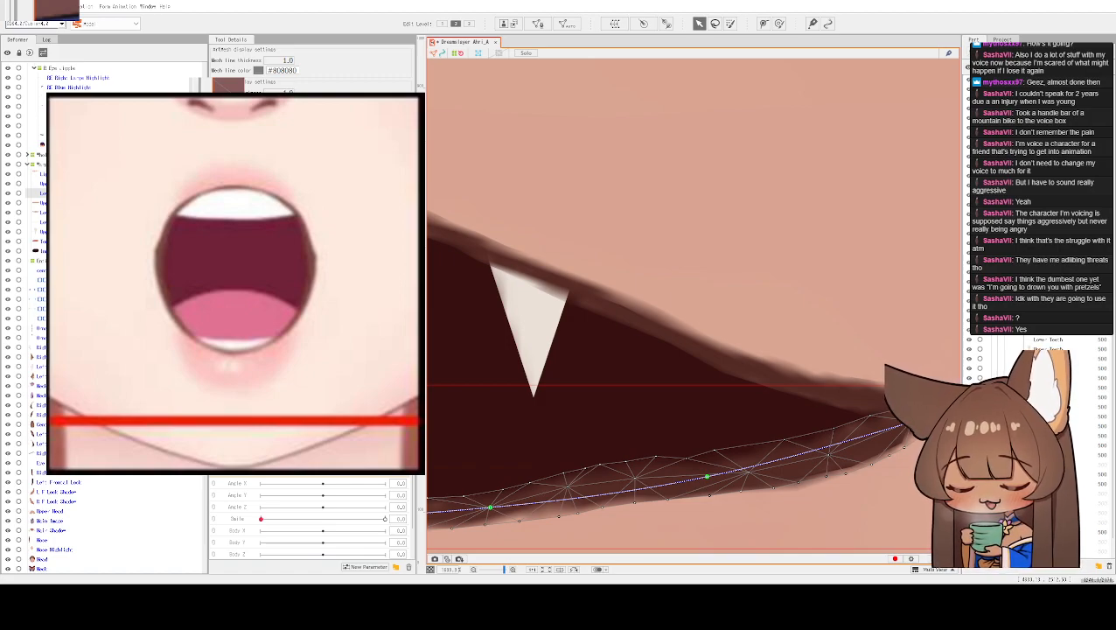
- Reposition the lower lip line's path end point so it meets the upper lip line at the right mouth corner
scroll(845, 473, "down", 6)
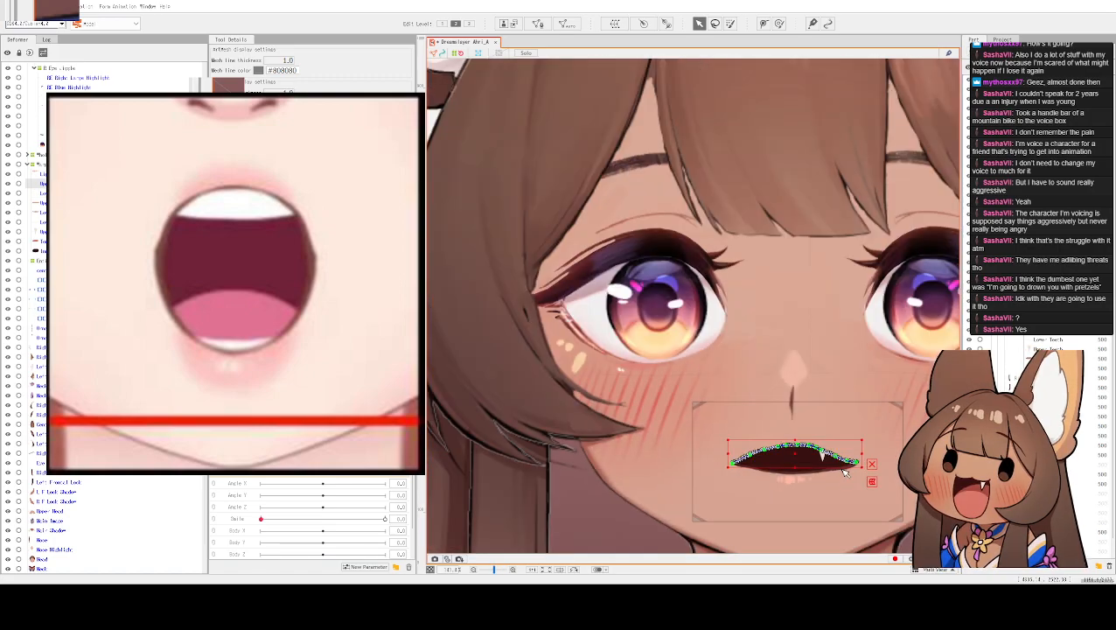
left_click(838, 490)
scroll(827, 516, "down", 3)
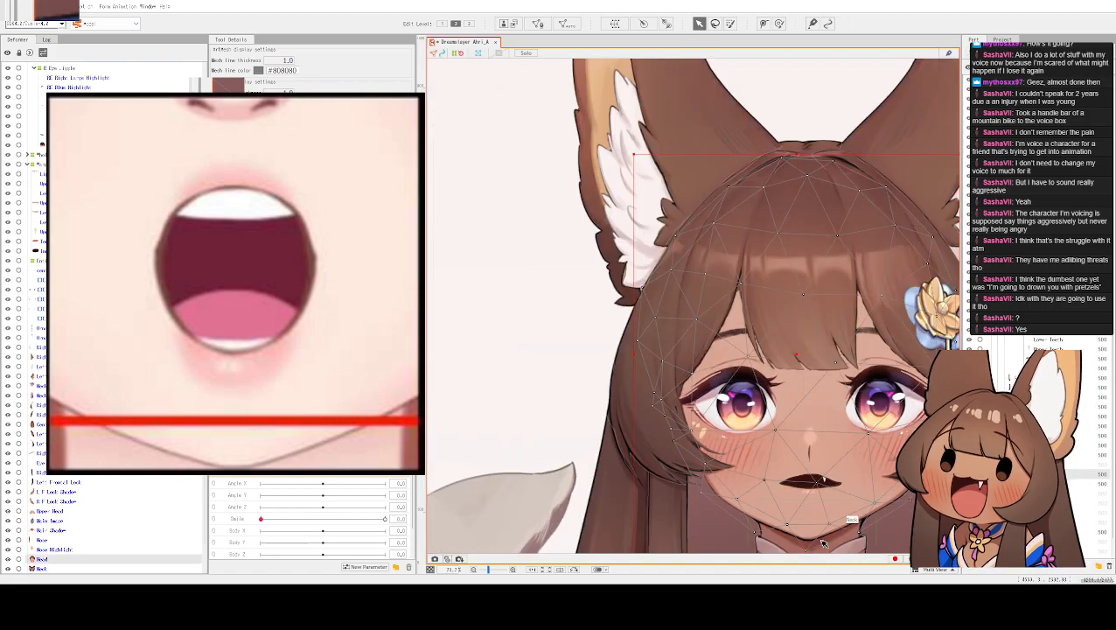
scroll(796, 498, "up", 8)
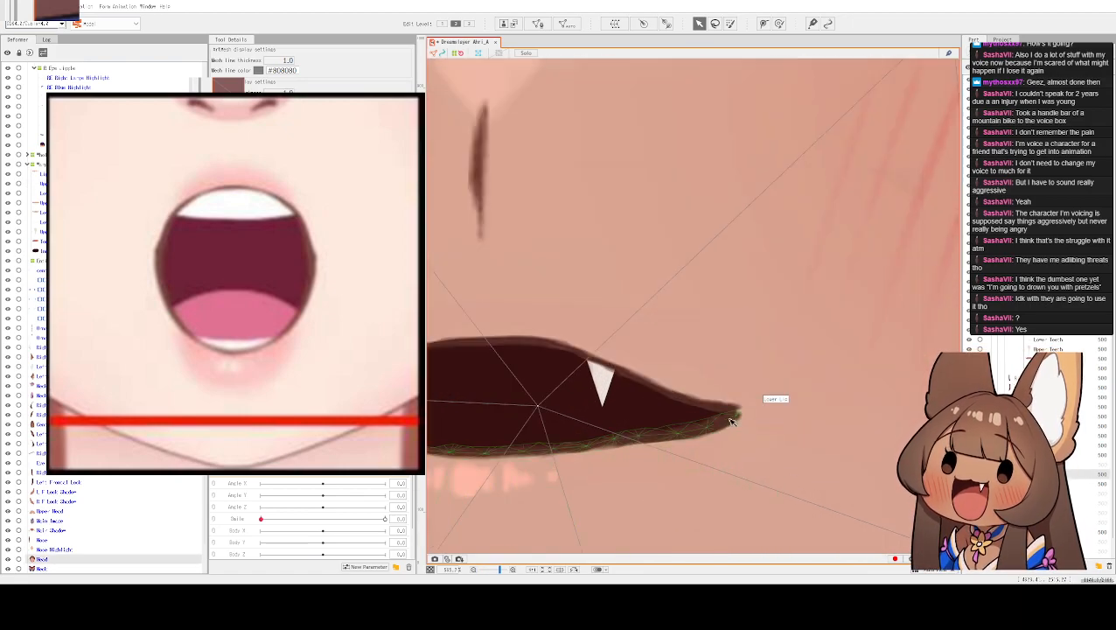
left_click(731, 422)
scroll(770, 420, "up", 4)
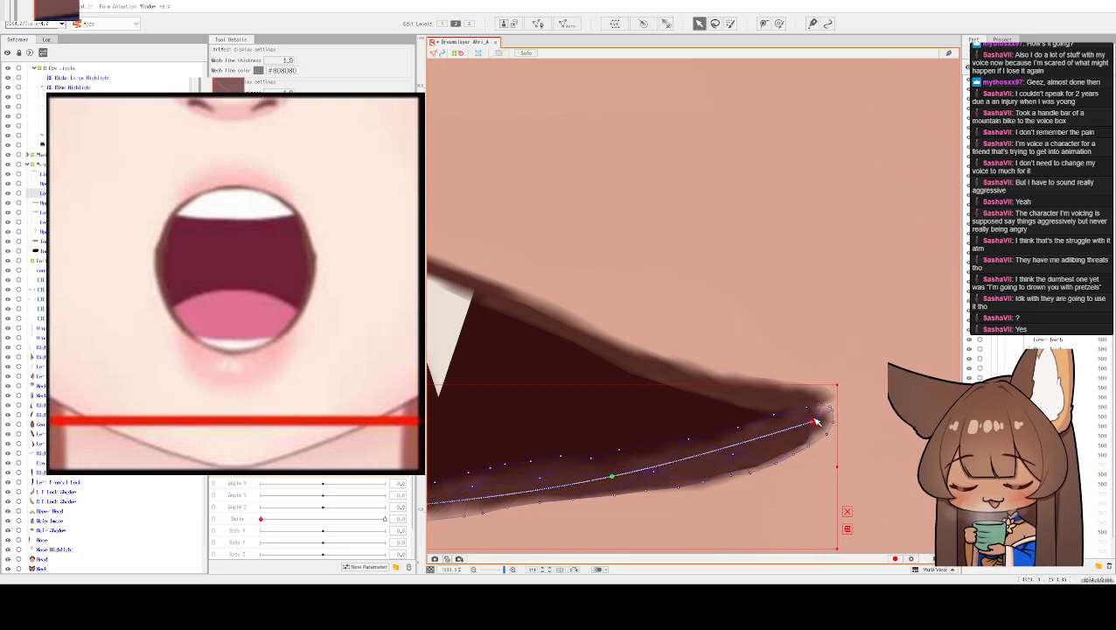
left_click_drag(816, 423, 809, 414)
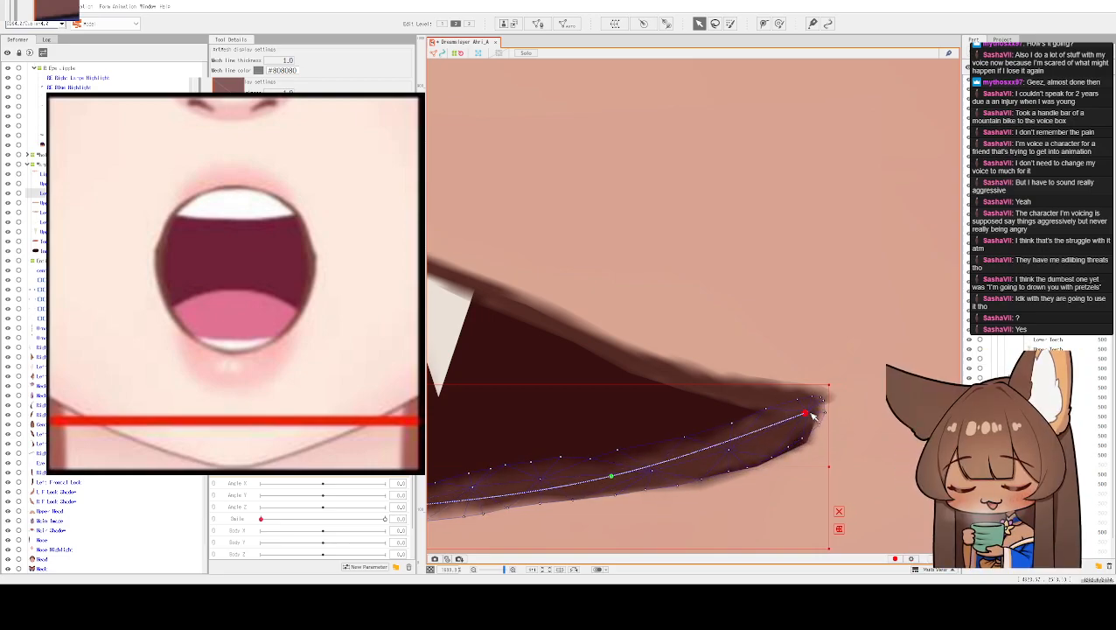
mouse_move(805, 415)
left_mouse_down()
mouse_move(815, 431)
mouse_move(811, 419)
left_mouse_up()
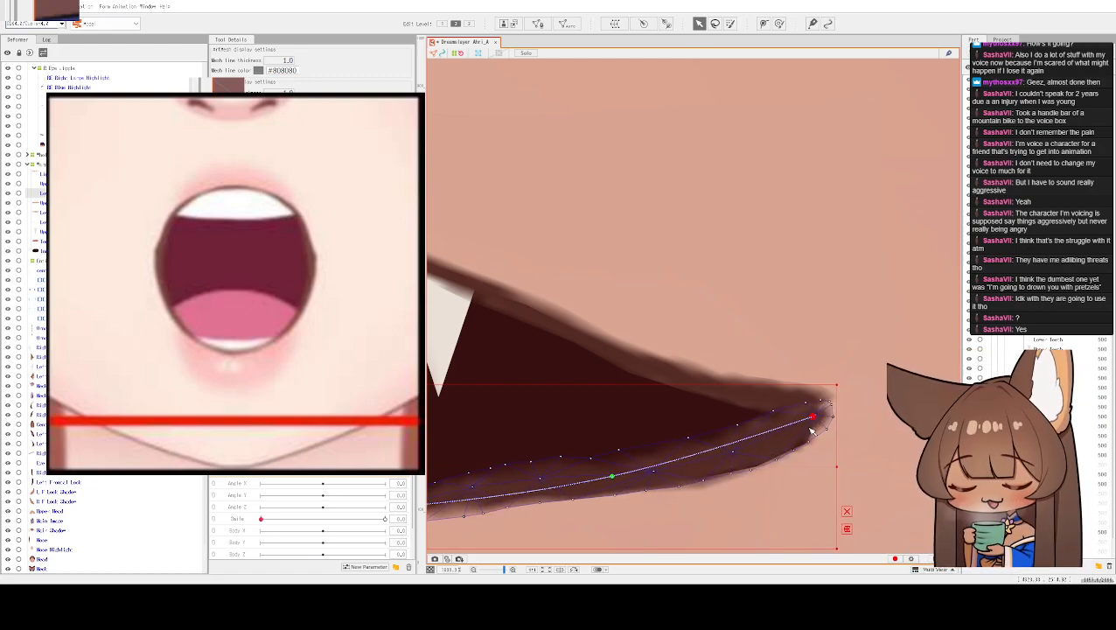
- Fit the lower lip skin's mesh points to the right mouth corner and nudge the upper lip line's path end point there
left_click(847, 450)
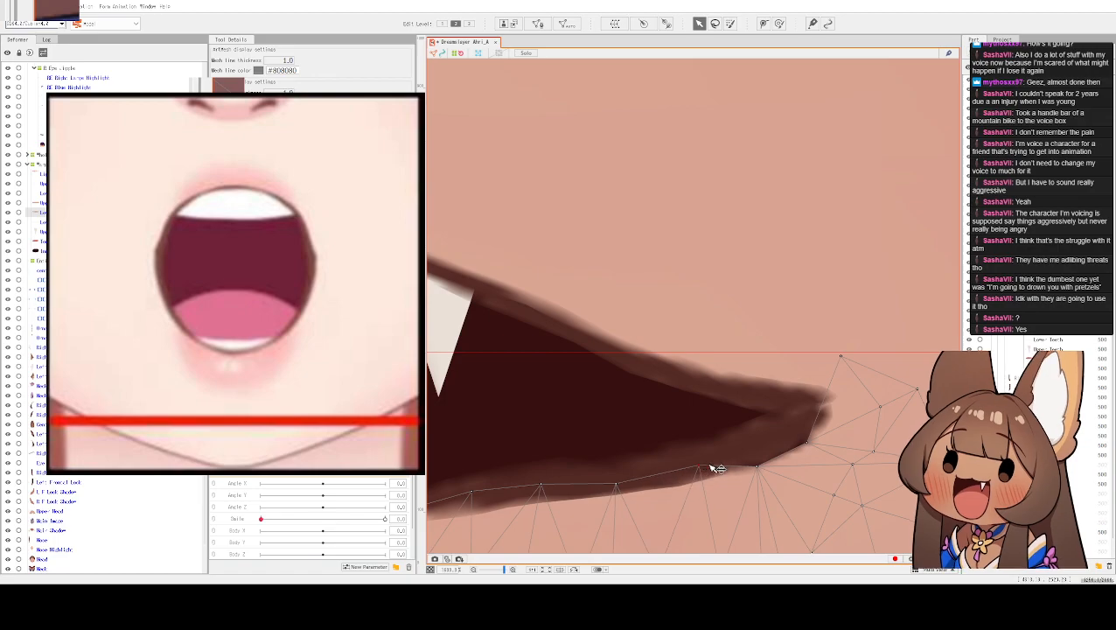
left_click_drag(758, 466, 801, 428)
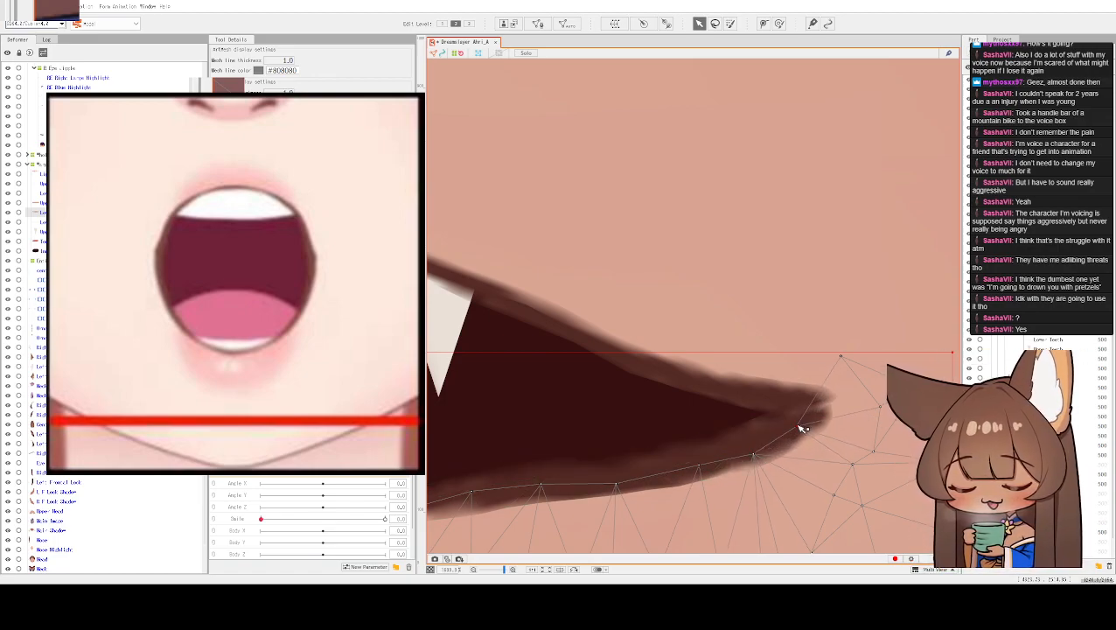
left_click(752, 392)
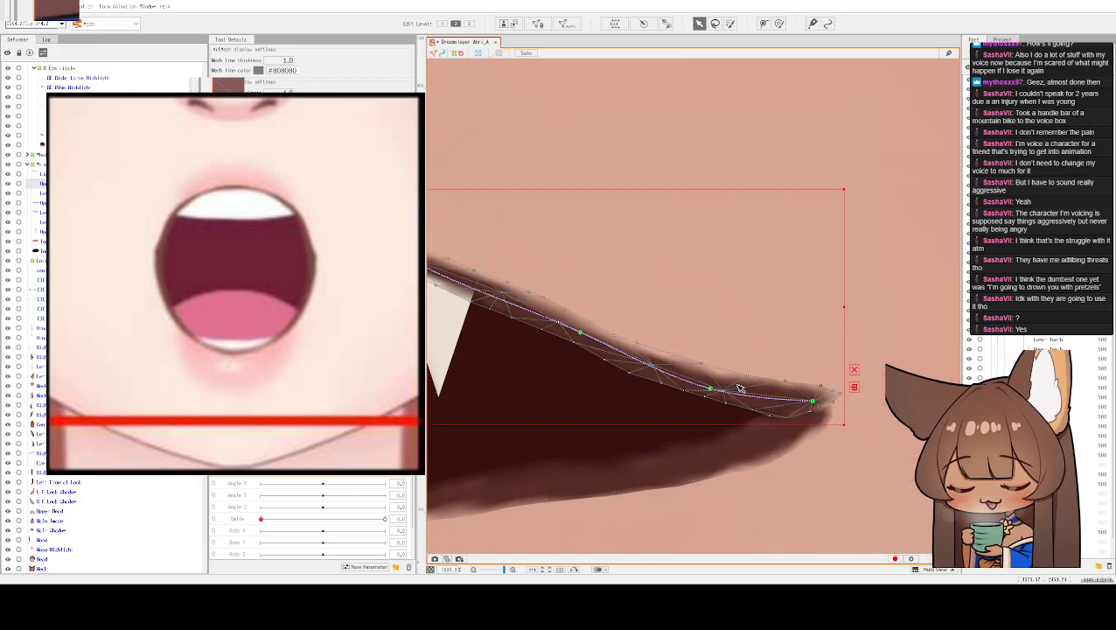
left_click(846, 387)
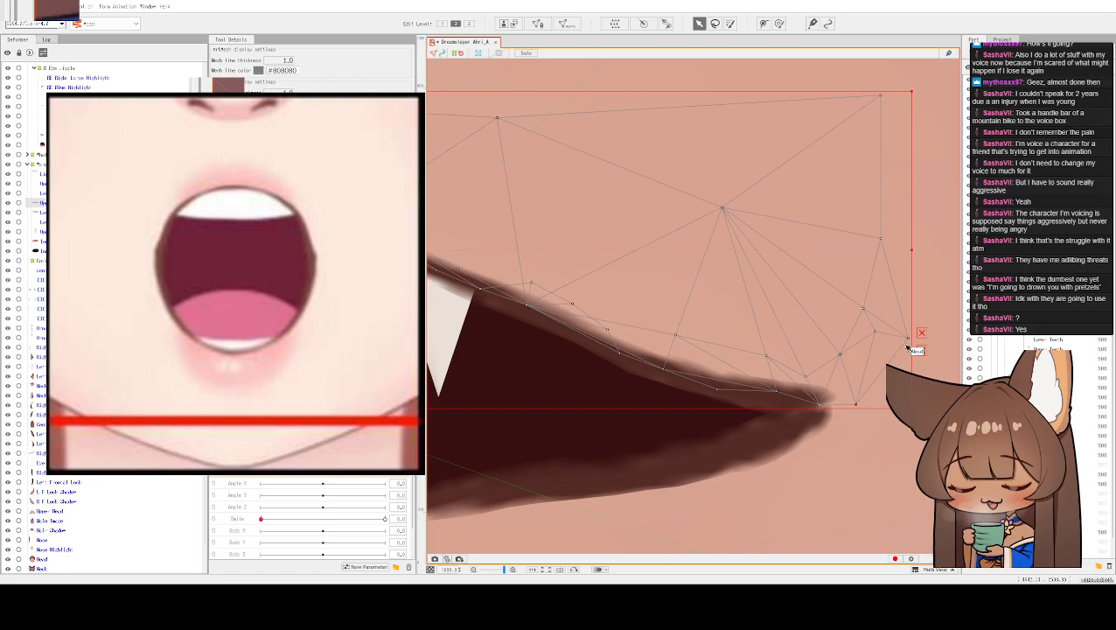
left_click(816, 401)
left_click_drag(816, 402, 818, 404)
left_click(816, 403)
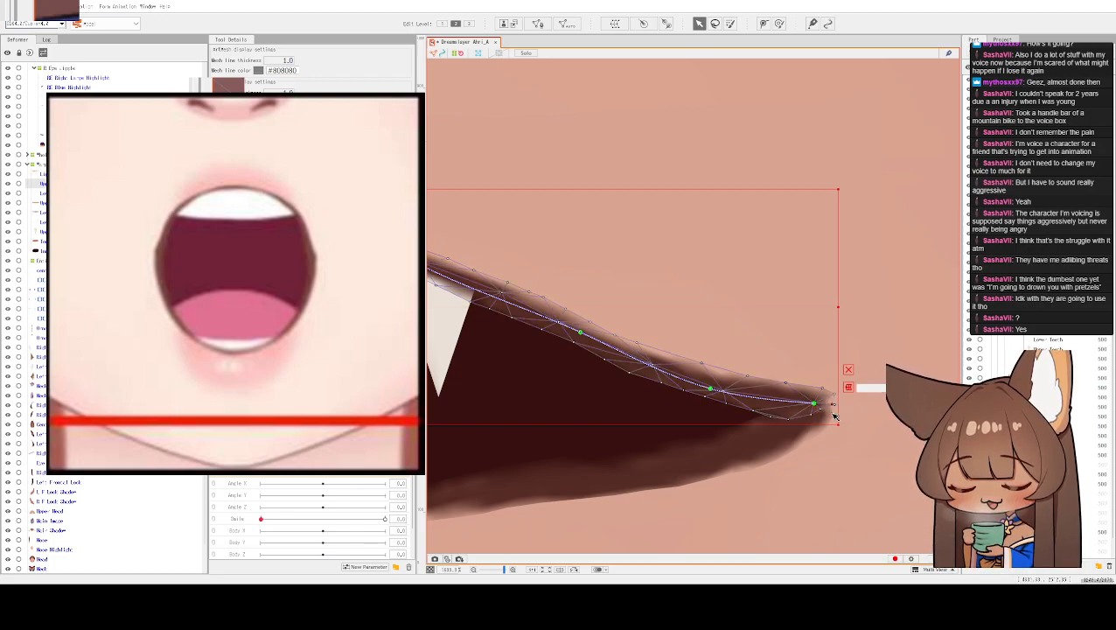
left_click(820, 425)
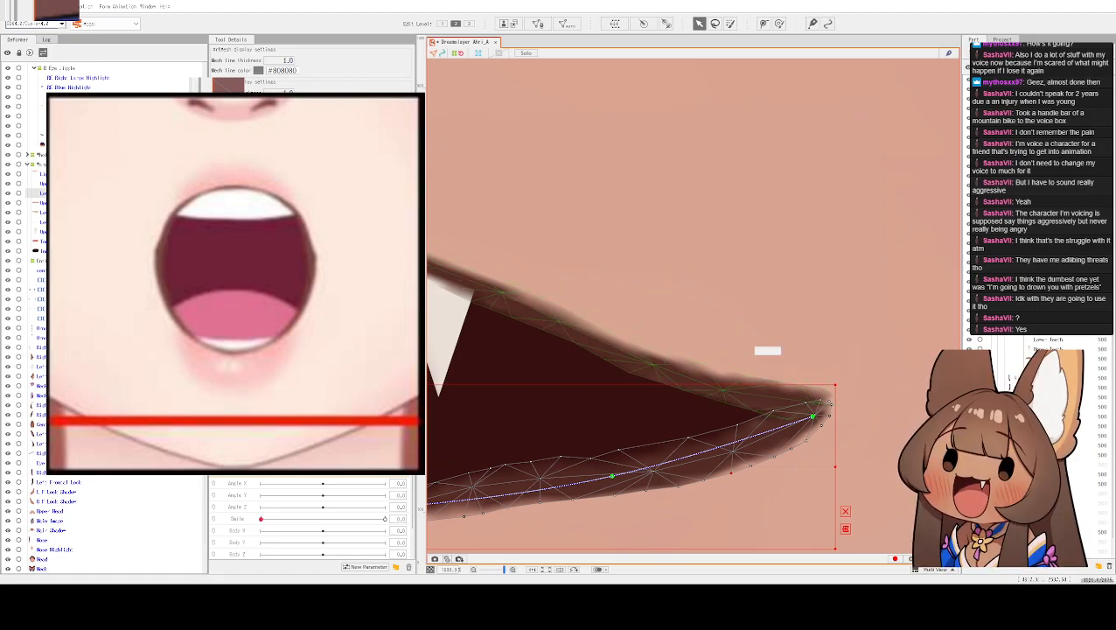
- Raise the tongue mesh slightly inside the slightly open mouth
scroll(643, 244, "down", 6)
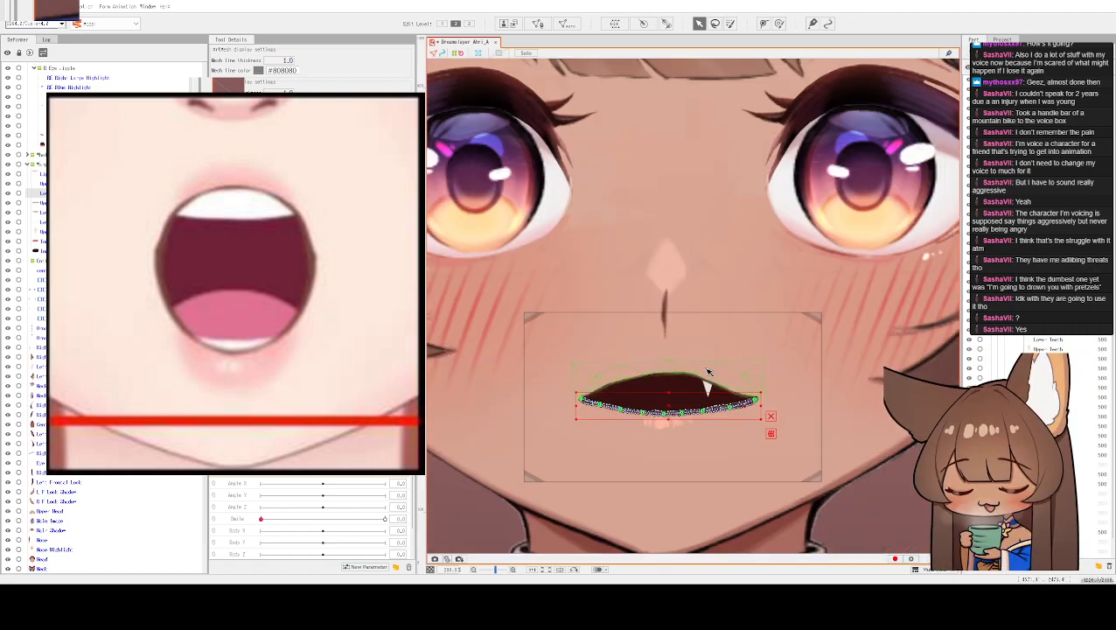
scroll(709, 370, "up", 5)
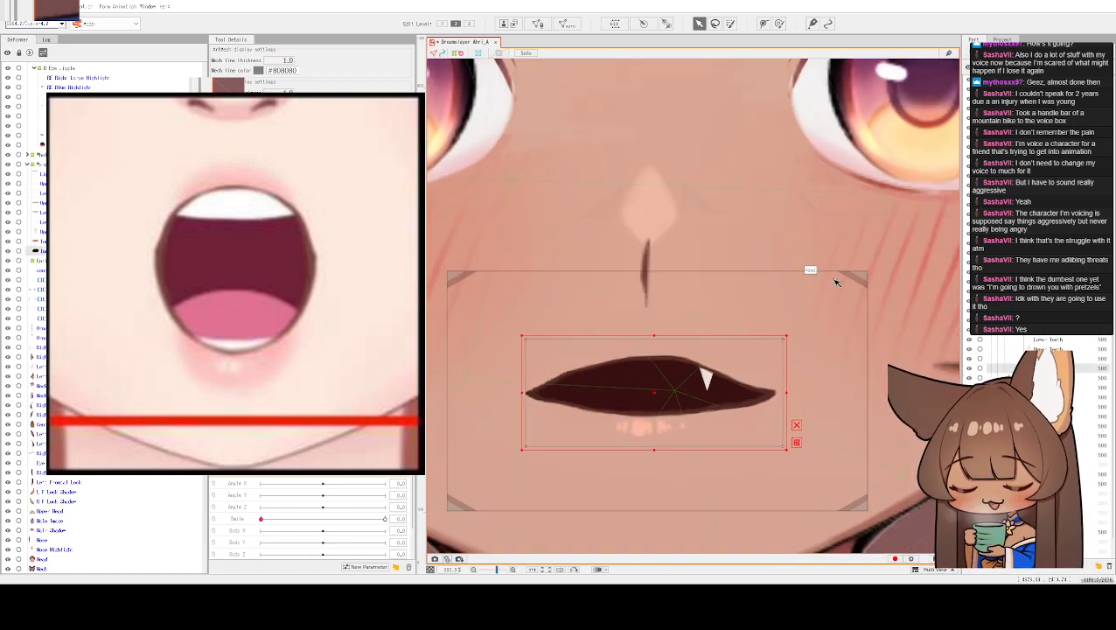
scroll(831, 282, "down", 2)
scroll(685, 352, "down", 2)
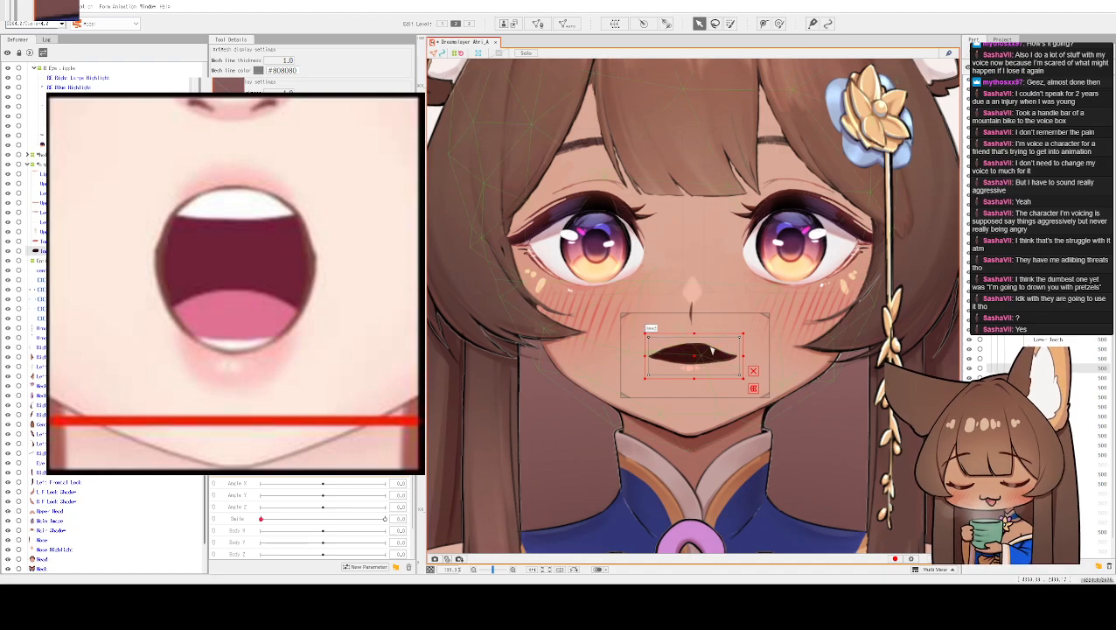
left_click(44, 232)
left_click(44, 242)
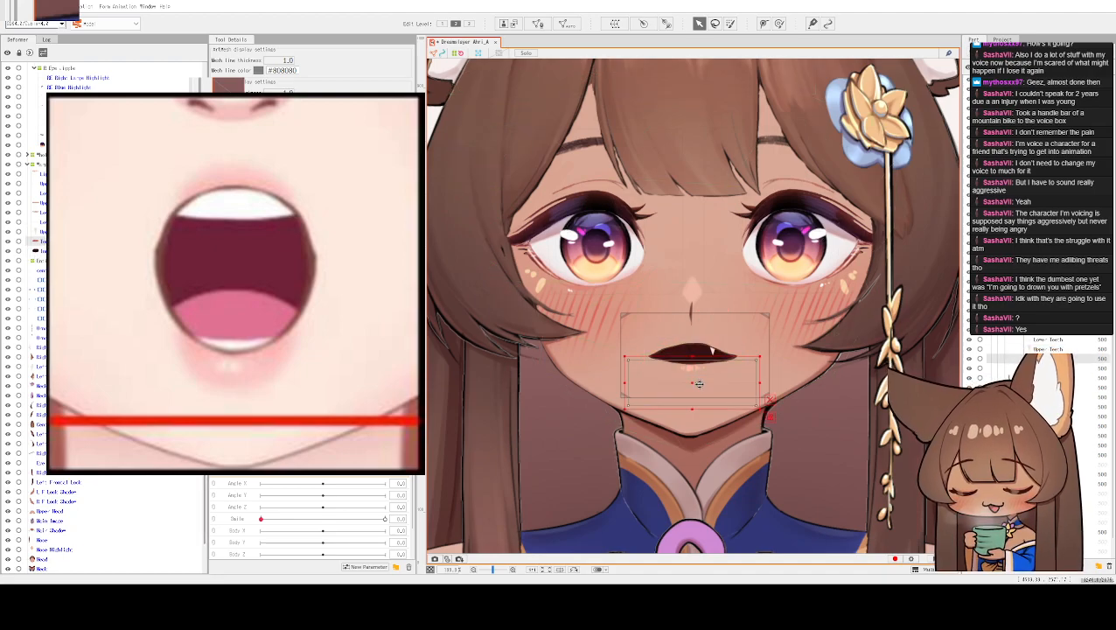
left_click(699, 374)
left_click_drag(700, 374, 700, 379)
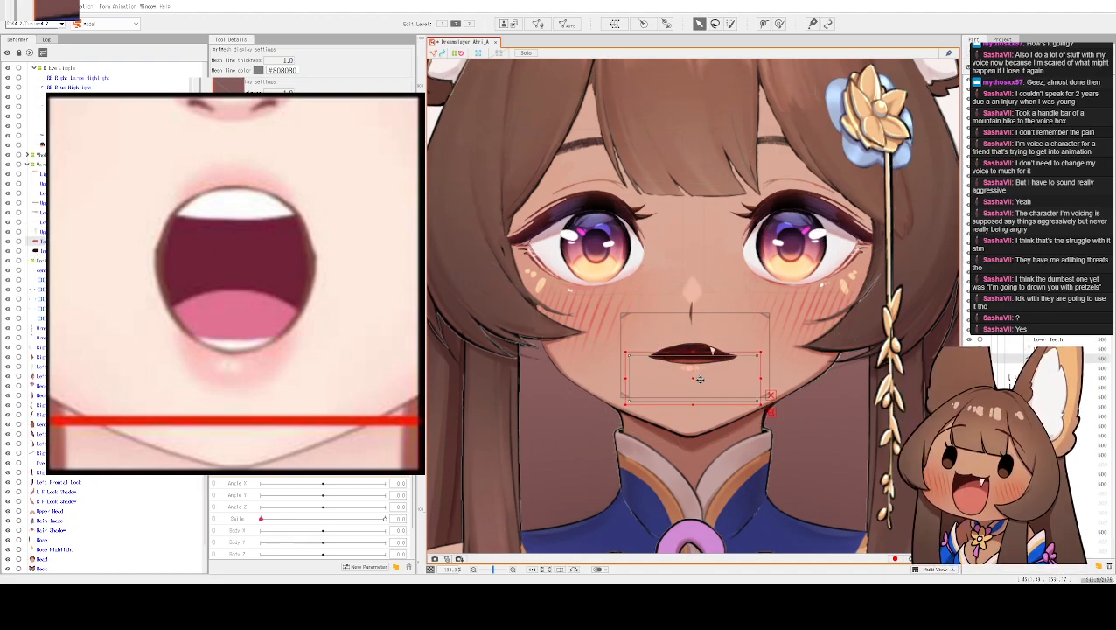
left_click(719, 336)
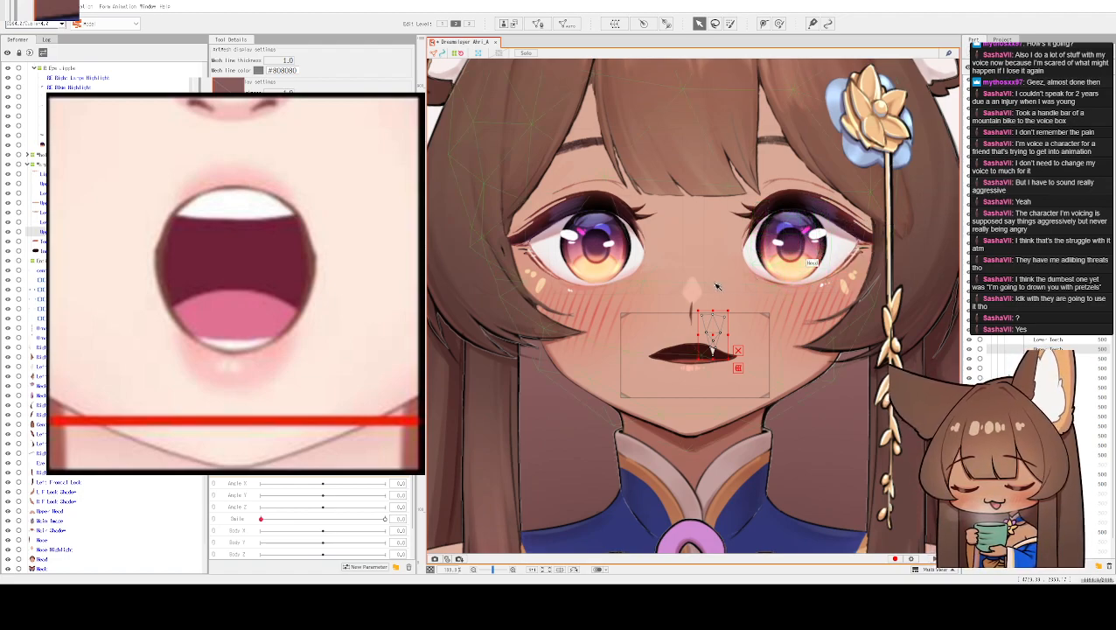
- Preview the mouth at other openness values and compare the shapes with the reference mouth chart
scroll(813, 249, "down", 2)
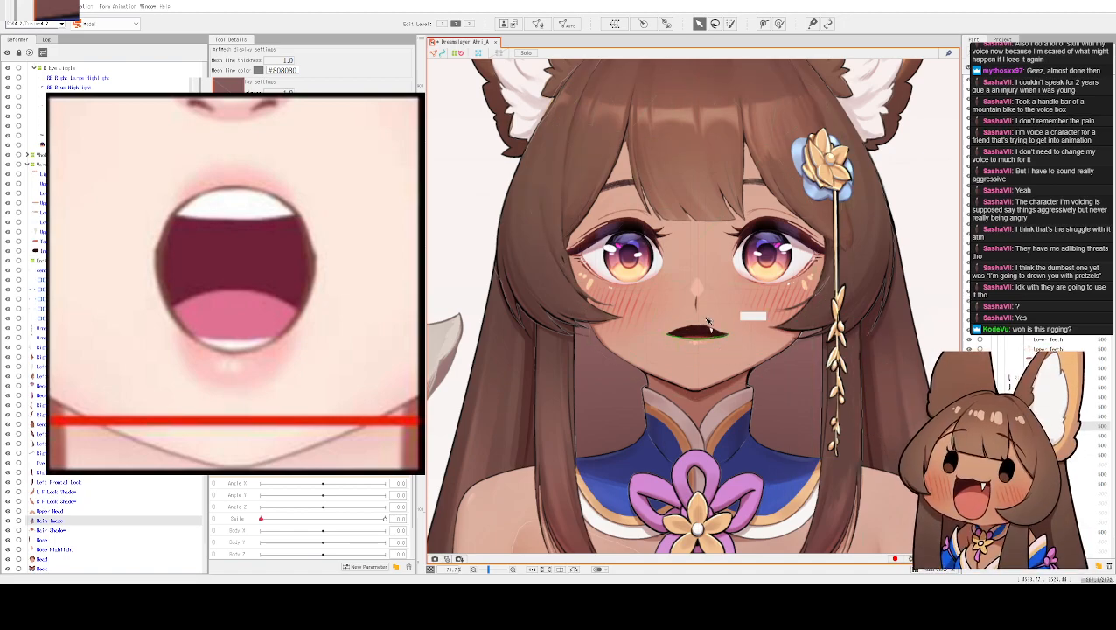
scroll(711, 328, "up", 6)
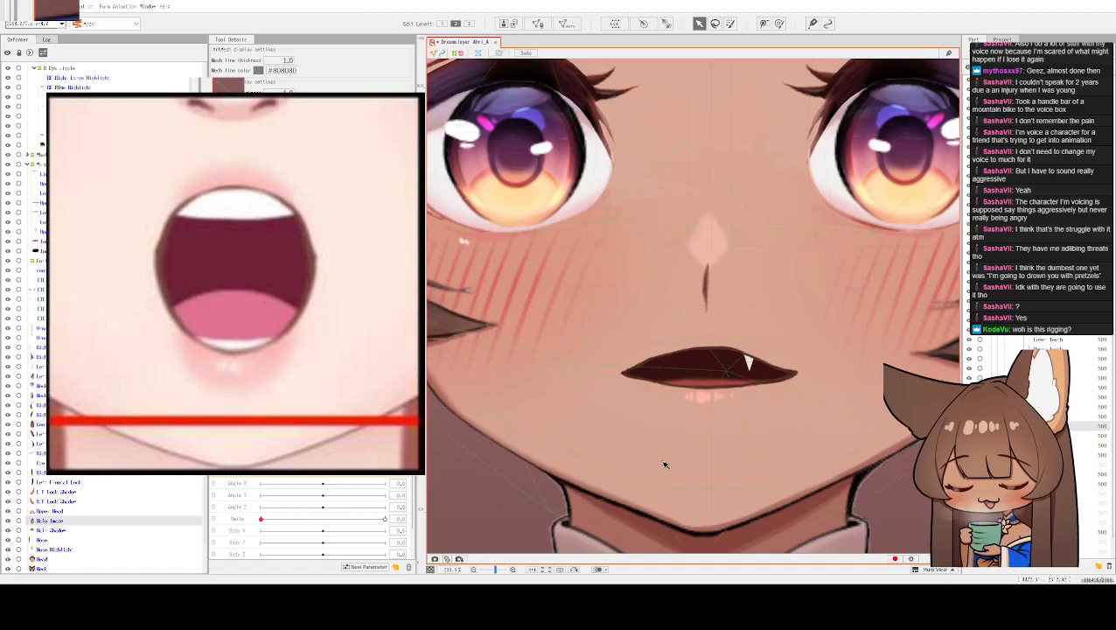
left_click_drag(760, 399, 727, 486)
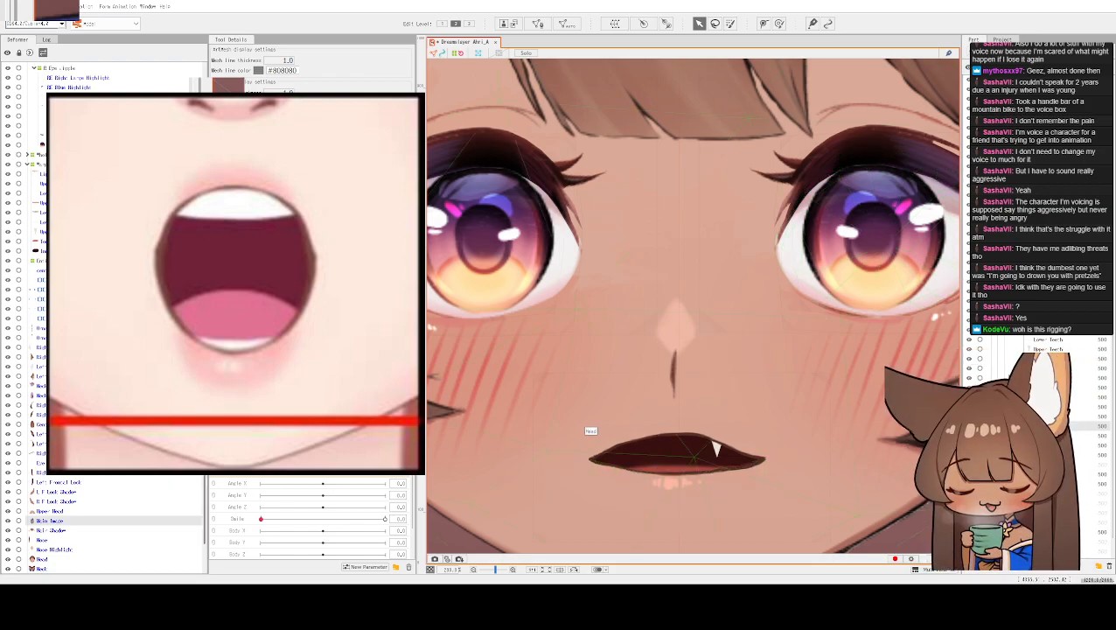
left_click_drag(260, 472, 385, 470)
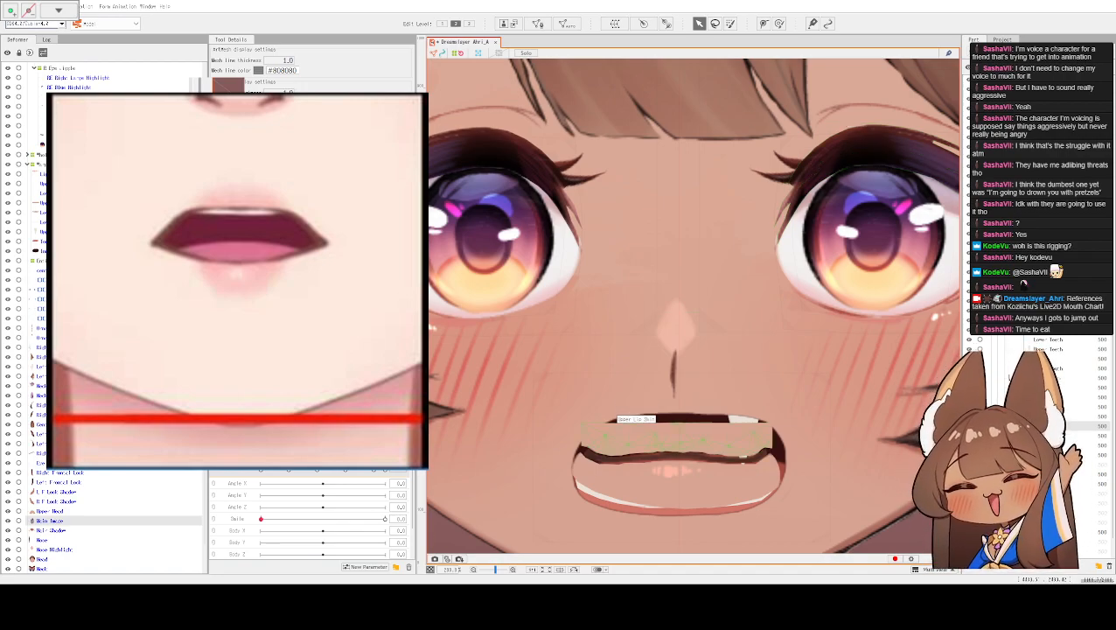
scroll(649, 296, "down", 5)
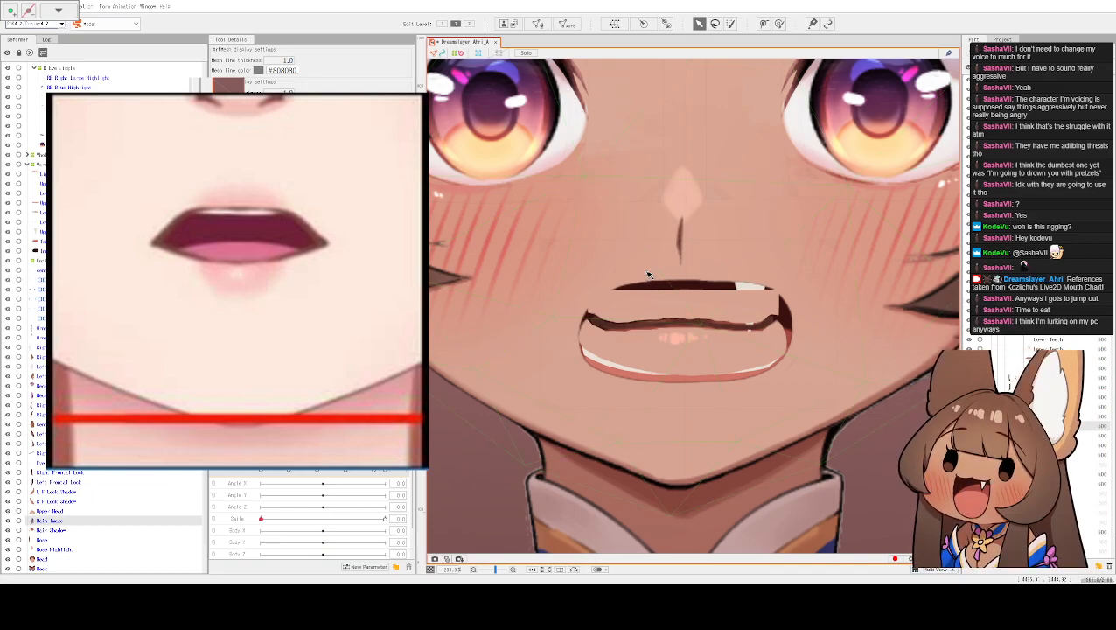
scroll(553, 299, "up", 1)
scroll(564, 321, "up", 1)
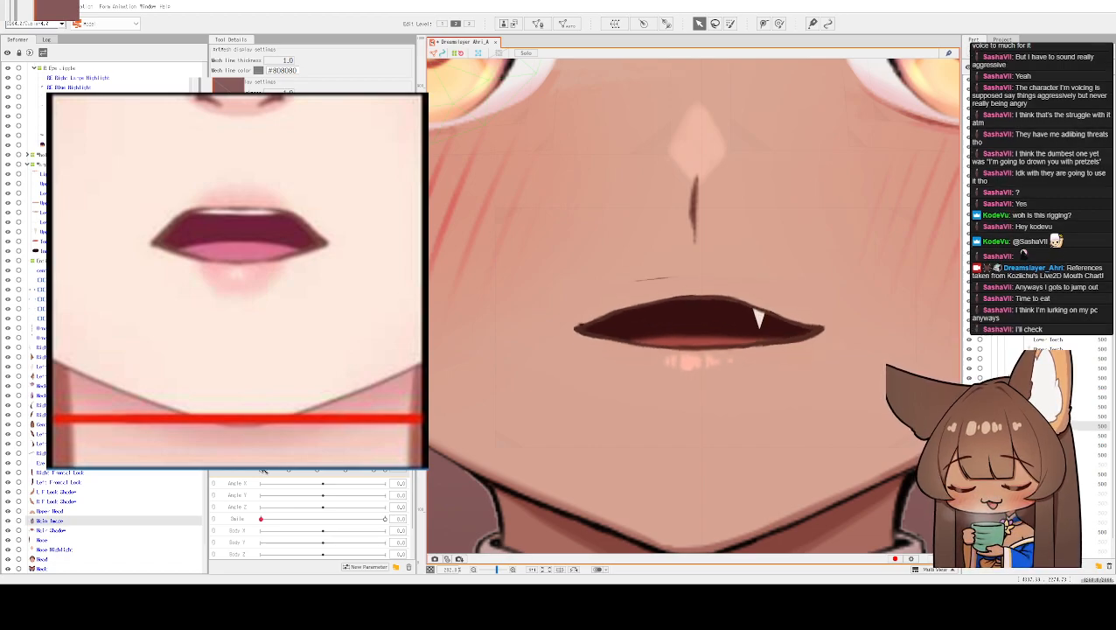
- Select all the mouth meshes and inspect them in isolation with Solo view at the slightly open key
left_click(686, 326)
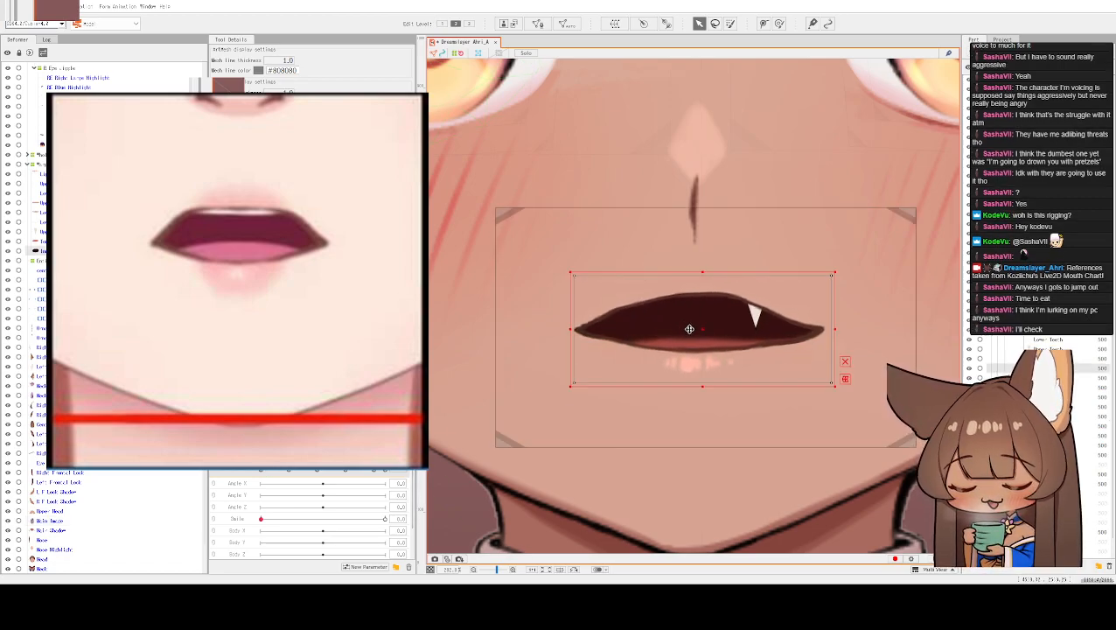
left_click(543, 274)
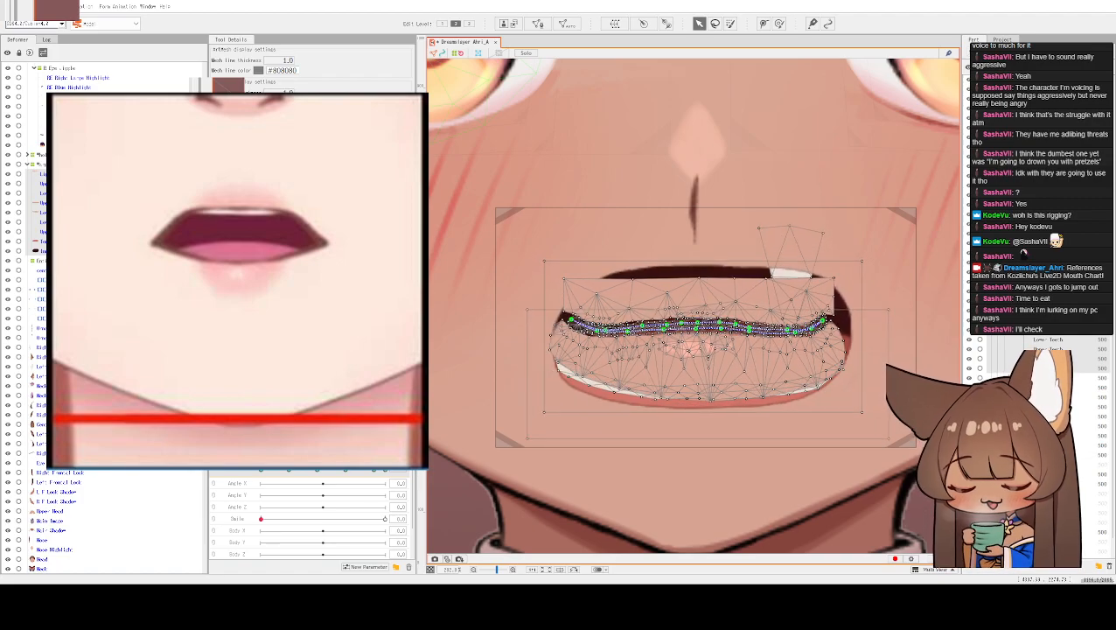
left_click(641, 305)
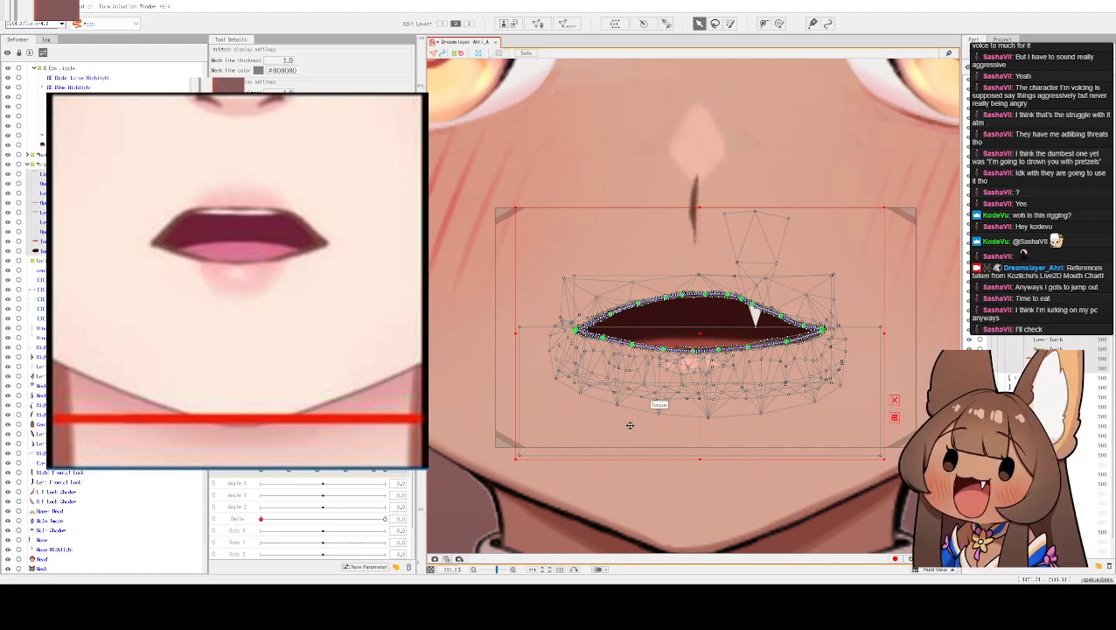
scroll(630, 425, "up", 2)
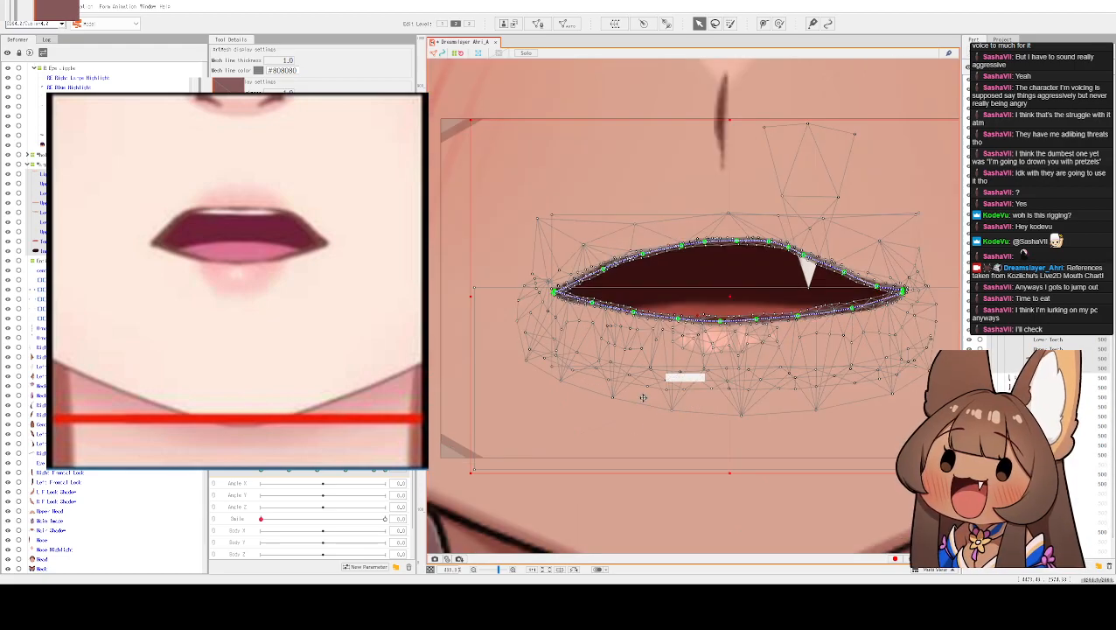
left_click(525, 54)
left_click(620, 150)
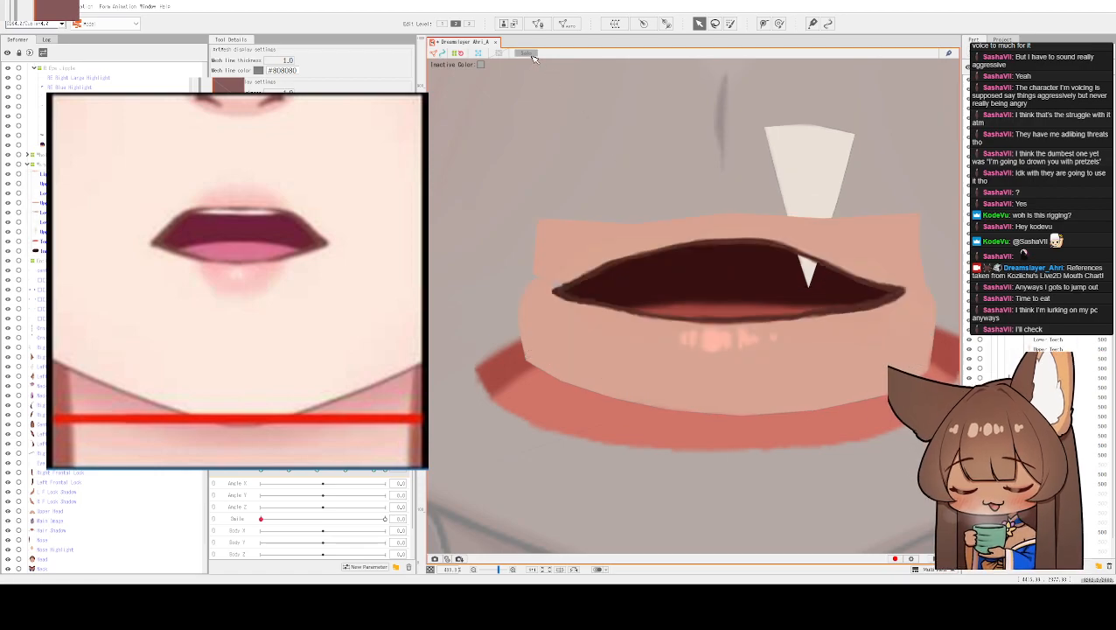
left_click(526, 53)
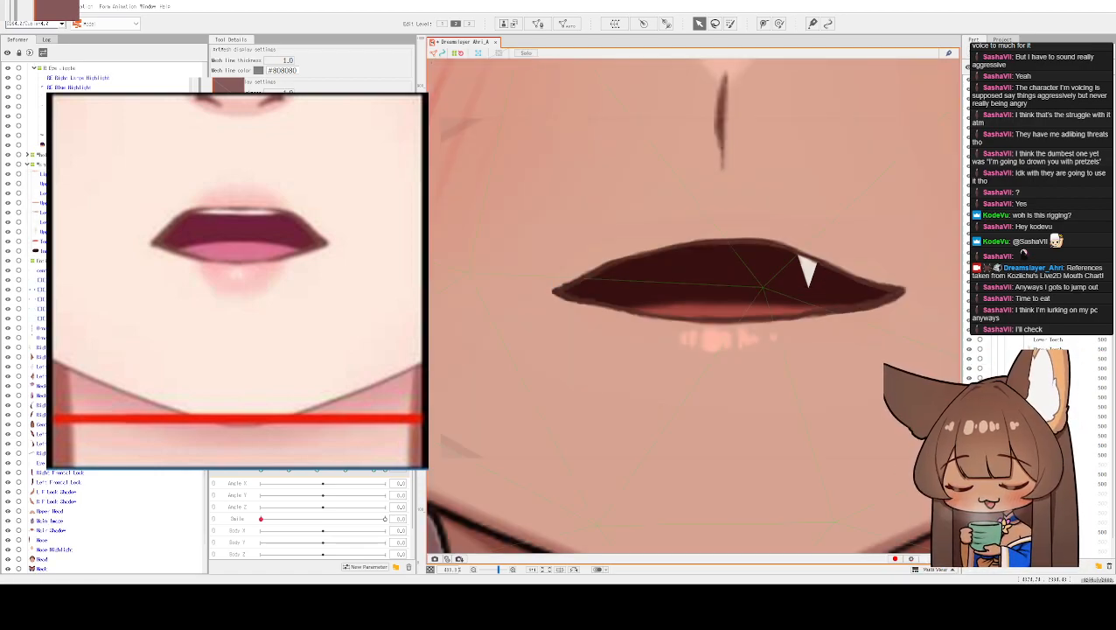
- Isolate the lower lip line with Solo view
left_click(726, 311)
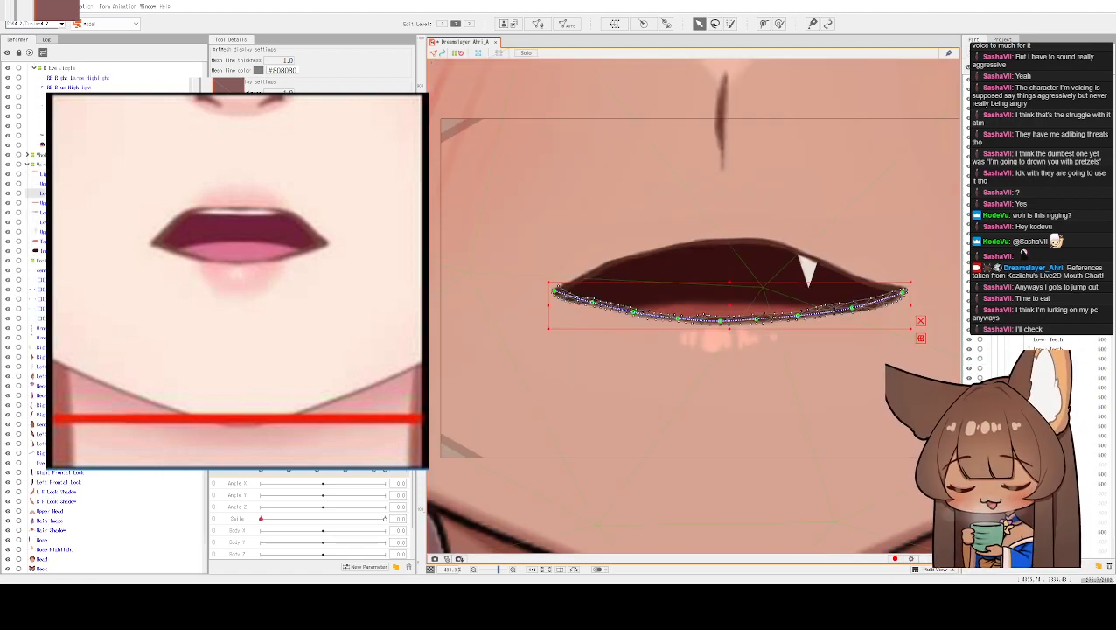
left_click(530, 59)
left_click(524, 53)
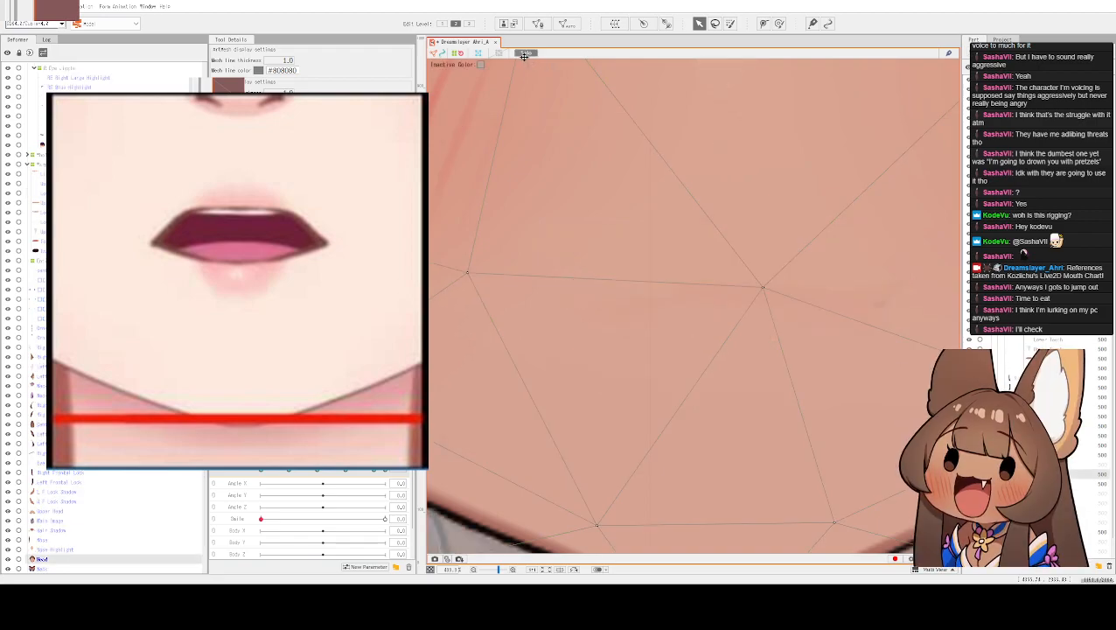
left_click(524, 53)
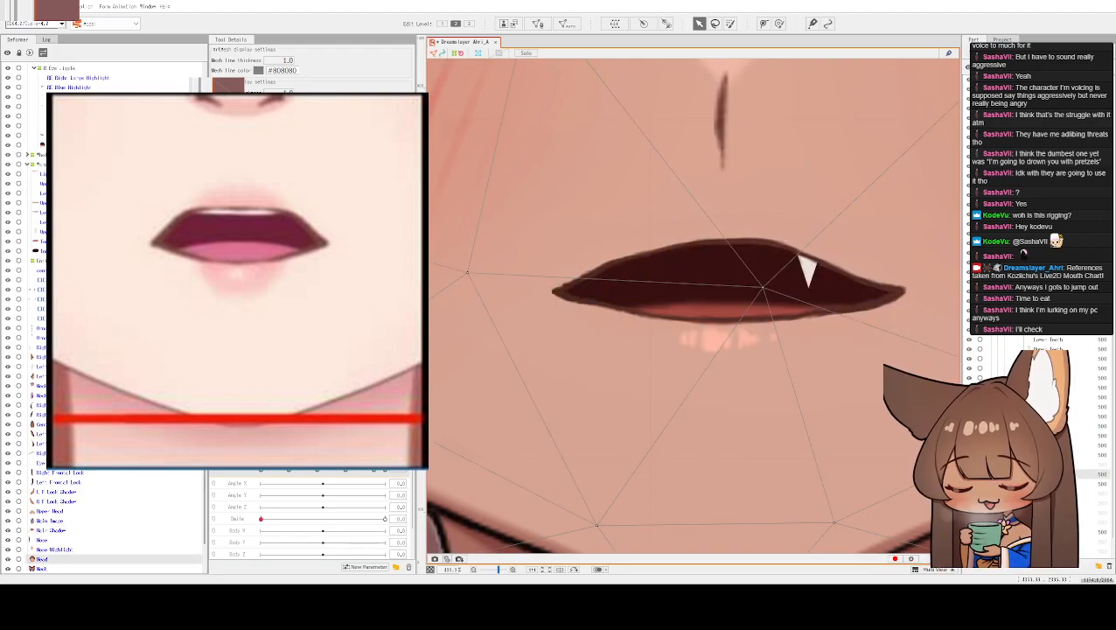
left_click(522, 55)
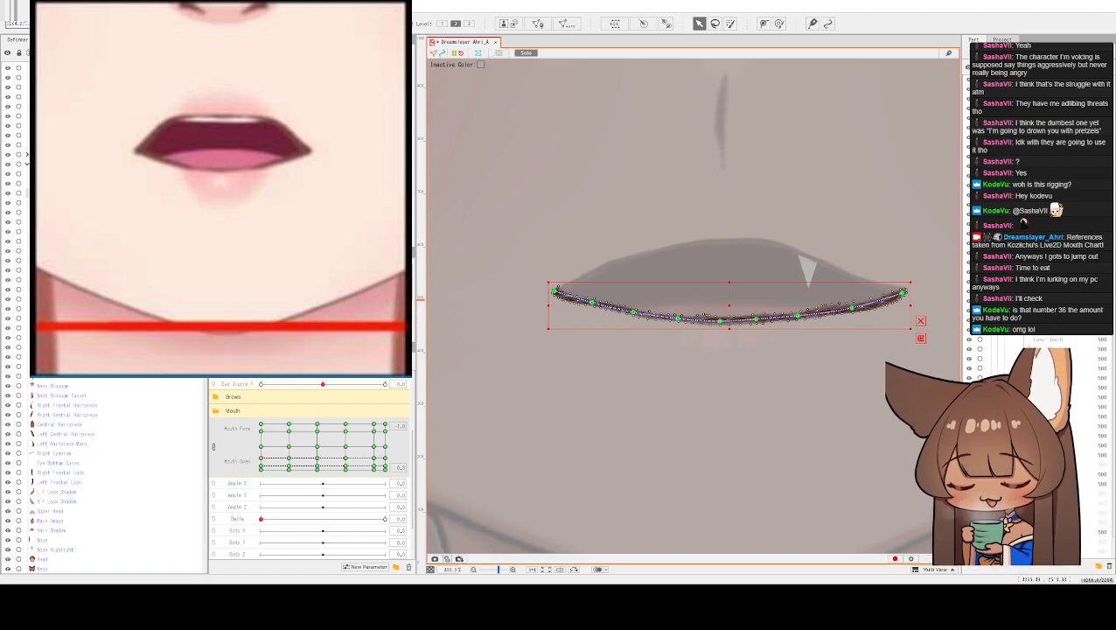
- Scrub the combined Mouth Form and Mouth Open parameter to examine how the isolated lower lip line deforms between keys
left_click_drag(261, 458, 267, 456)
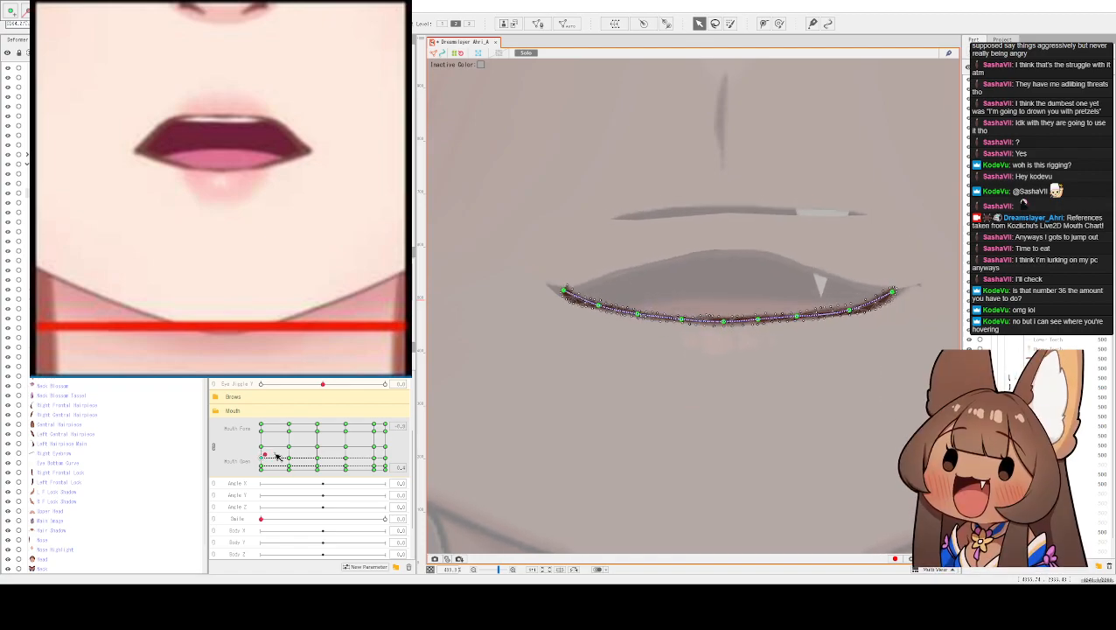
left_click_drag(262, 458, 259, 433)
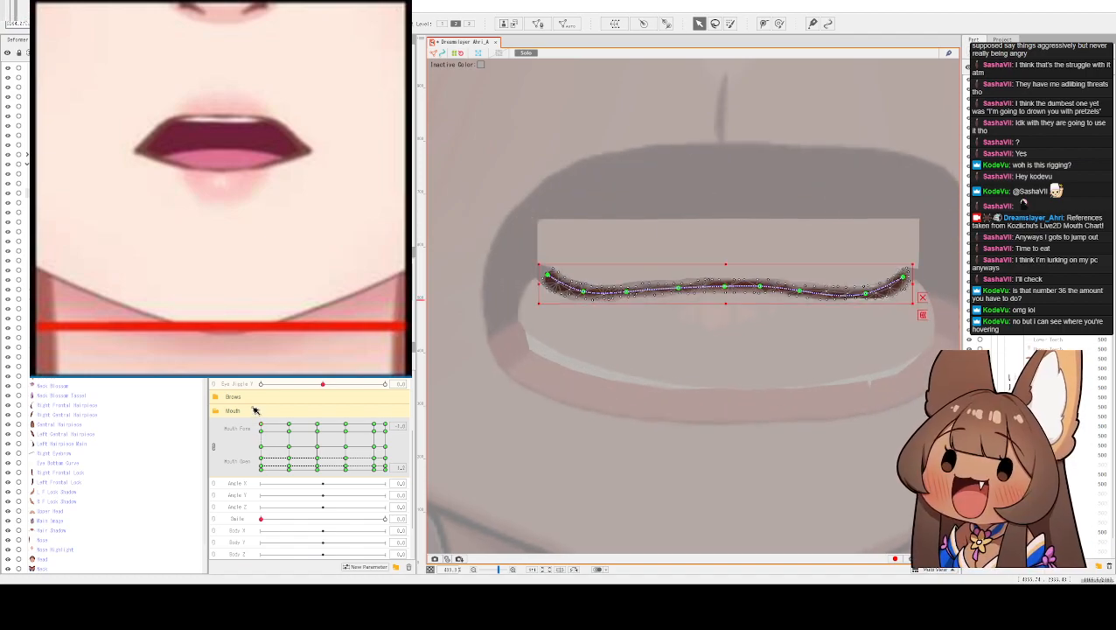
left_click(249, 428)
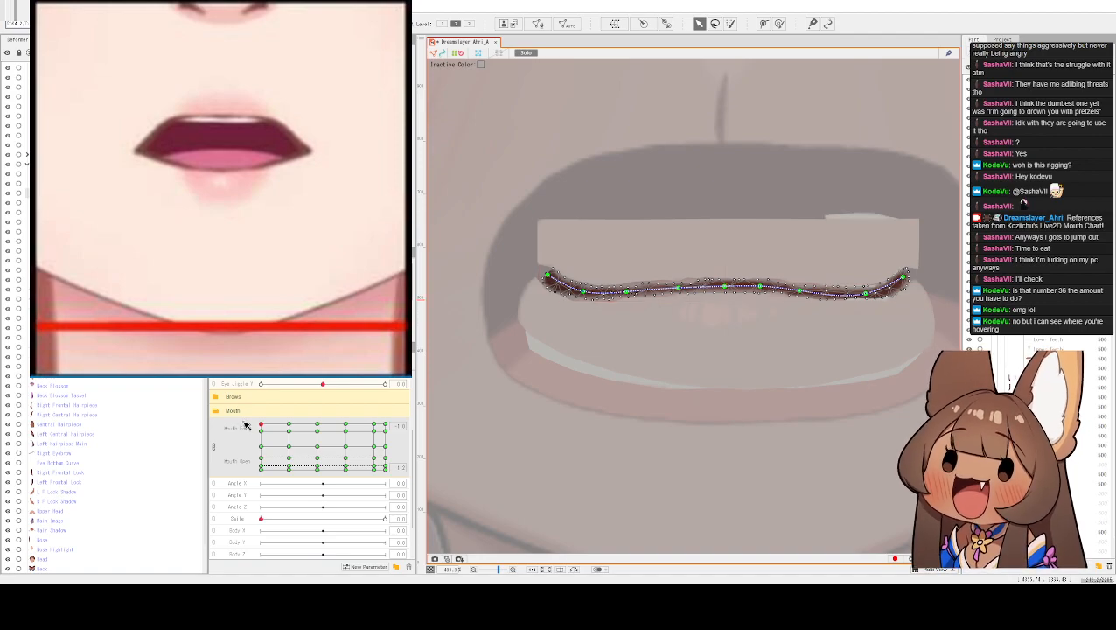
mouse_move(253, 430)
left_mouse_down()
mouse_move(244, 471)
mouse_move(276, 499)
mouse_move(346, 469)
mouse_move(352, 445)
mouse_move(334, 428)
mouse_move(310, 432)
mouse_move(282, 480)
mouse_move(260, 484)
left_mouse_up()
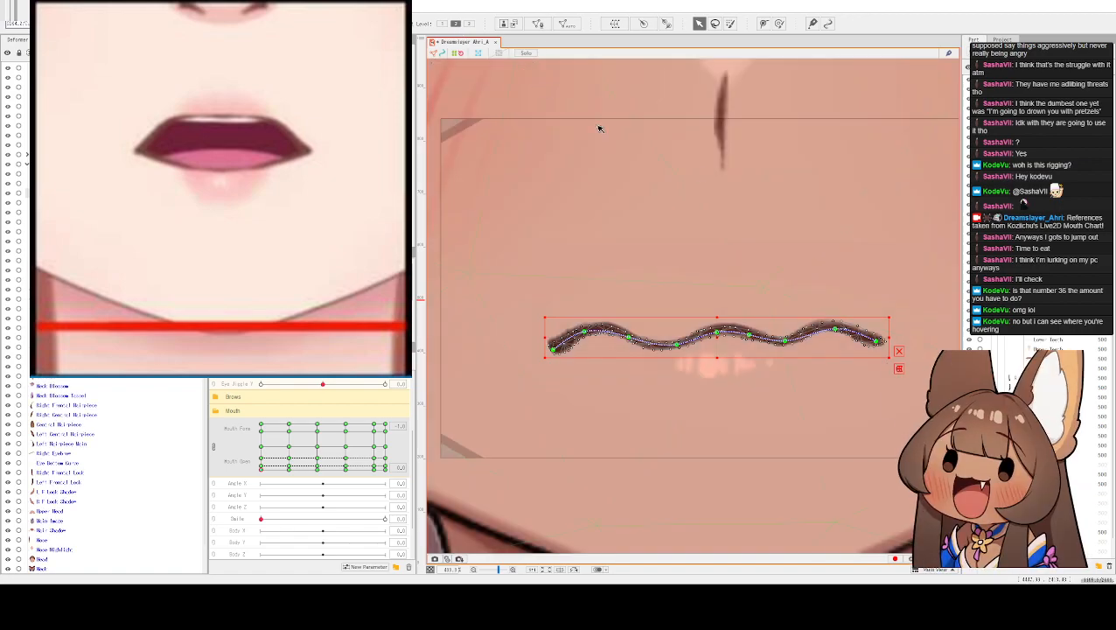
- Turn on Hide Selection and preview the whole face from the closed mouth to the slightly open key
left_click_drag(701, 177, 660, 262)
scroll(659, 262, "down", 4)
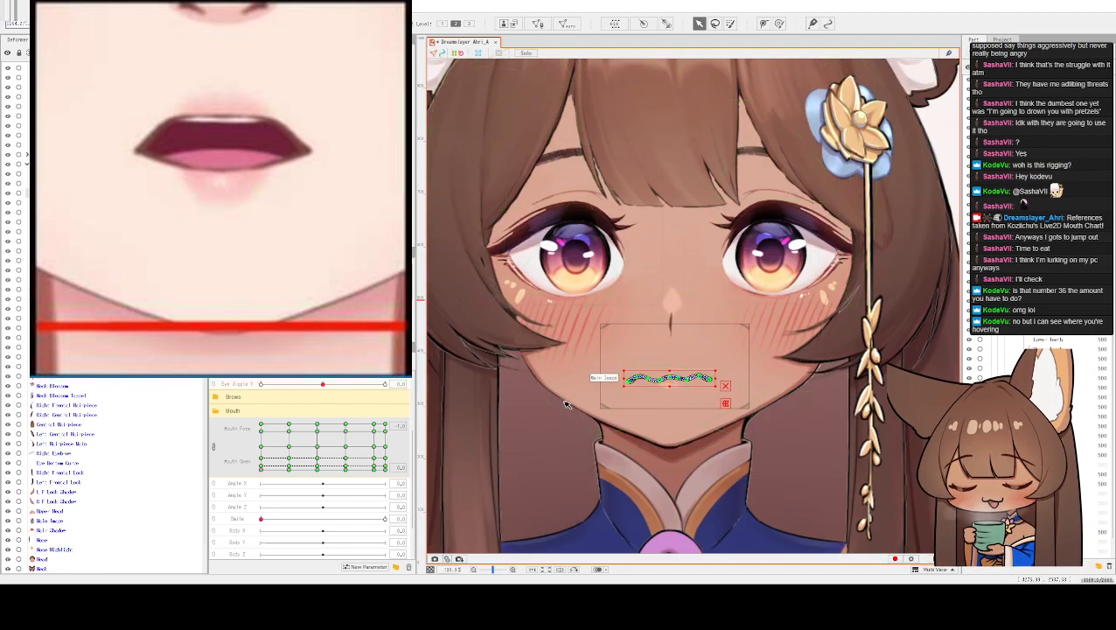
key("ctrl+h")
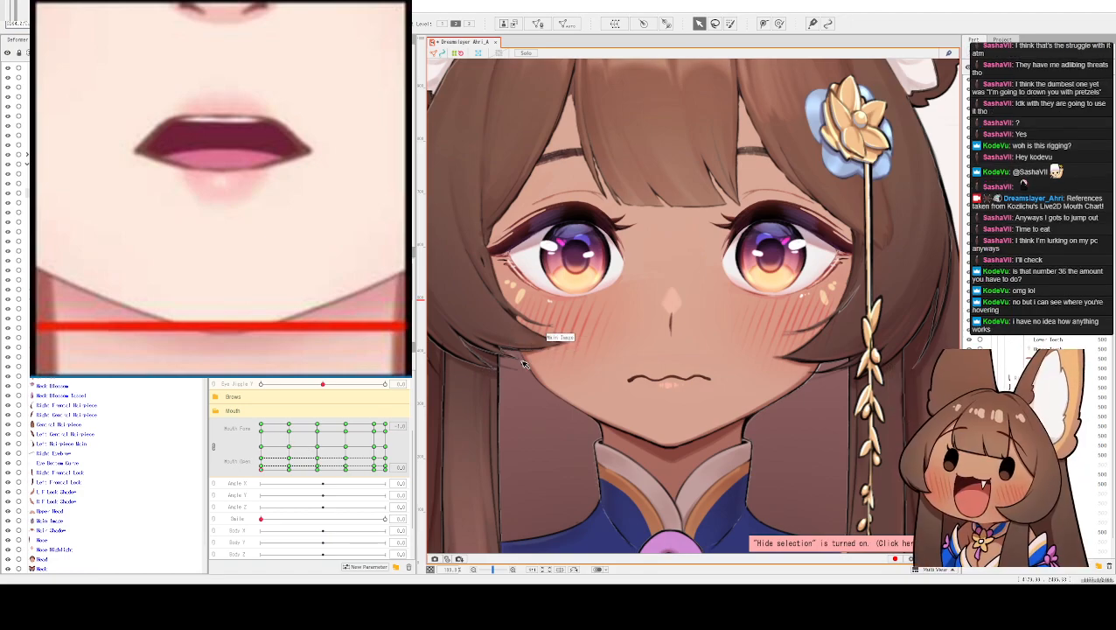
left_click(261, 462)
left_click_drag(261, 461, 257, 461)
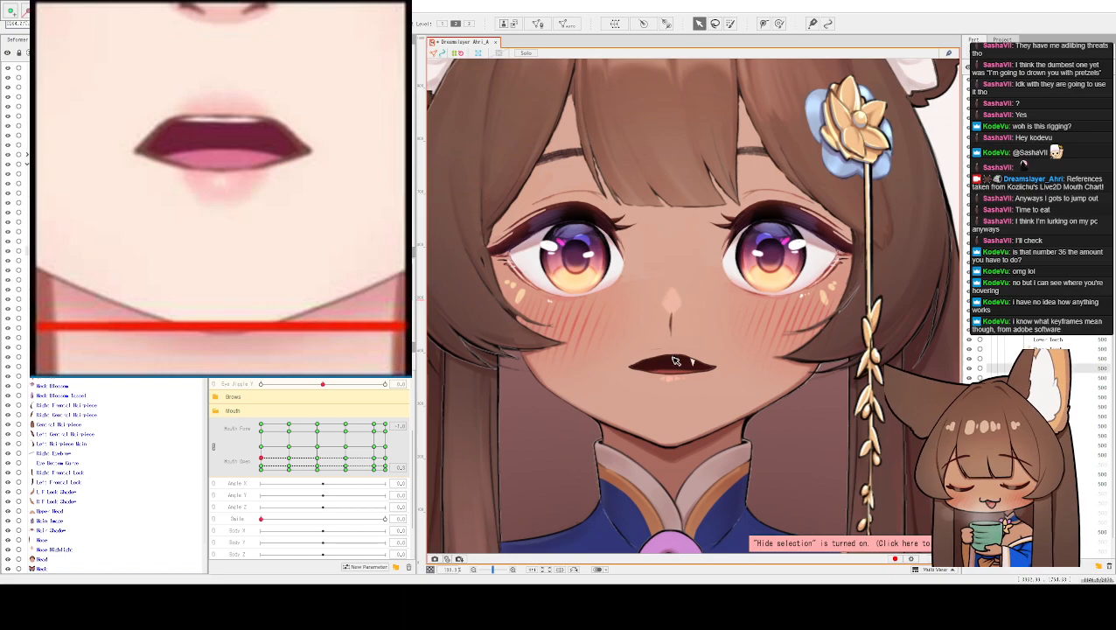
- Switch to Clip Studio Paint and examine the character's left eye up close in the layered cutting artwork
scroll(675, 360, "up", 3)
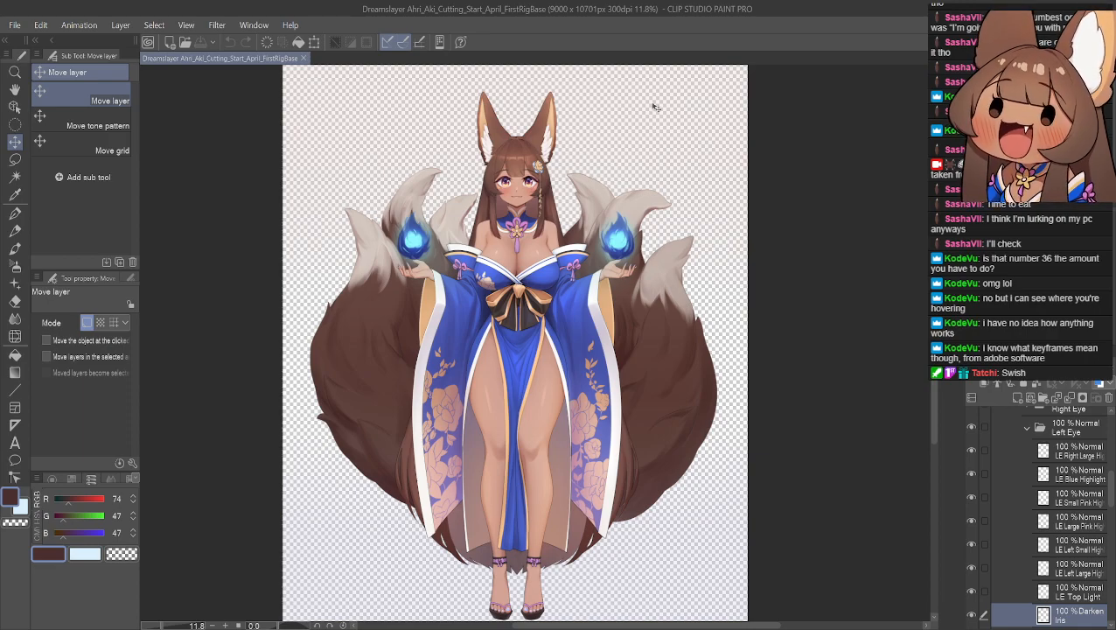
scroll(656, 110, "up", 1)
scroll(647, 201, "up", 2)
scroll(643, 207, "up", 1)
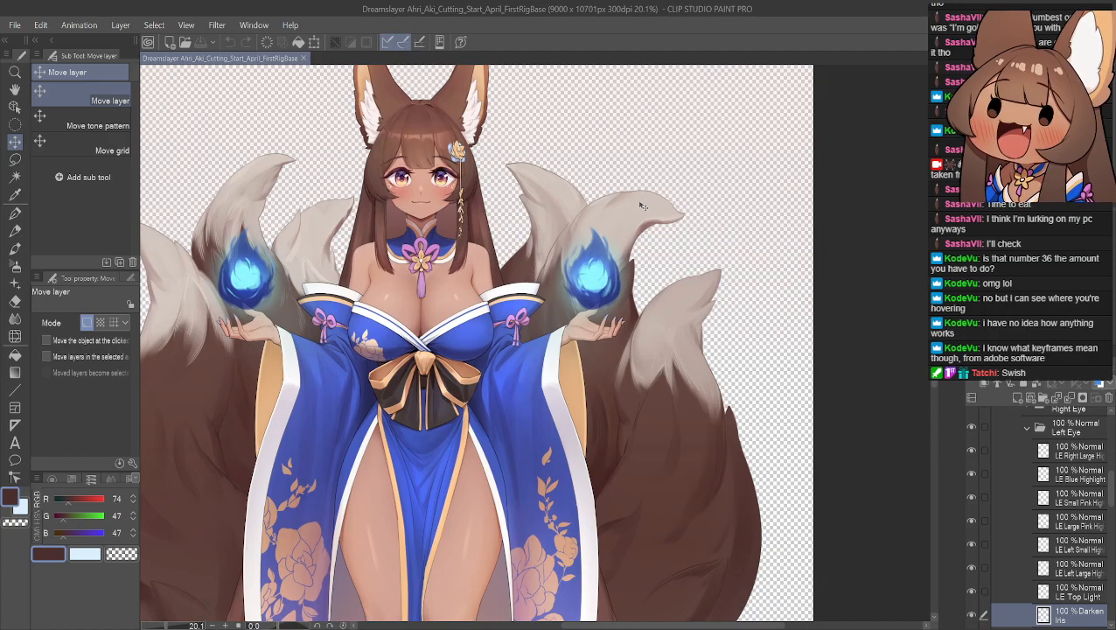
scroll(743, 385, "up", 2)
key("ctrl+plus")
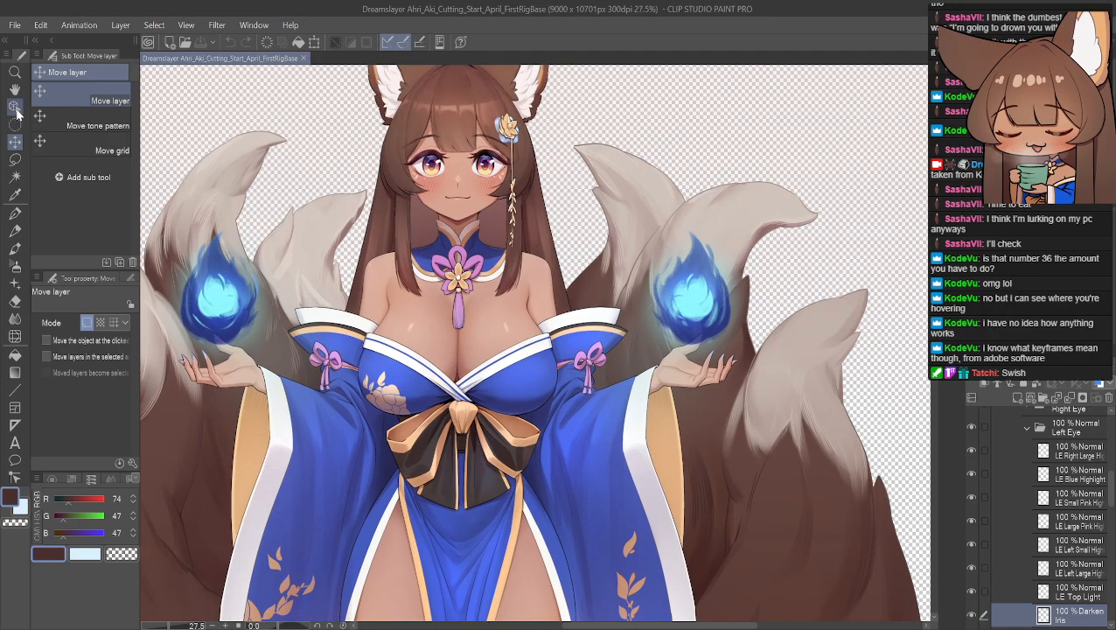
left_click(15, 90)
left_click_drag(453, 179, 425, 354)
scroll(425, 354, "up", 2)
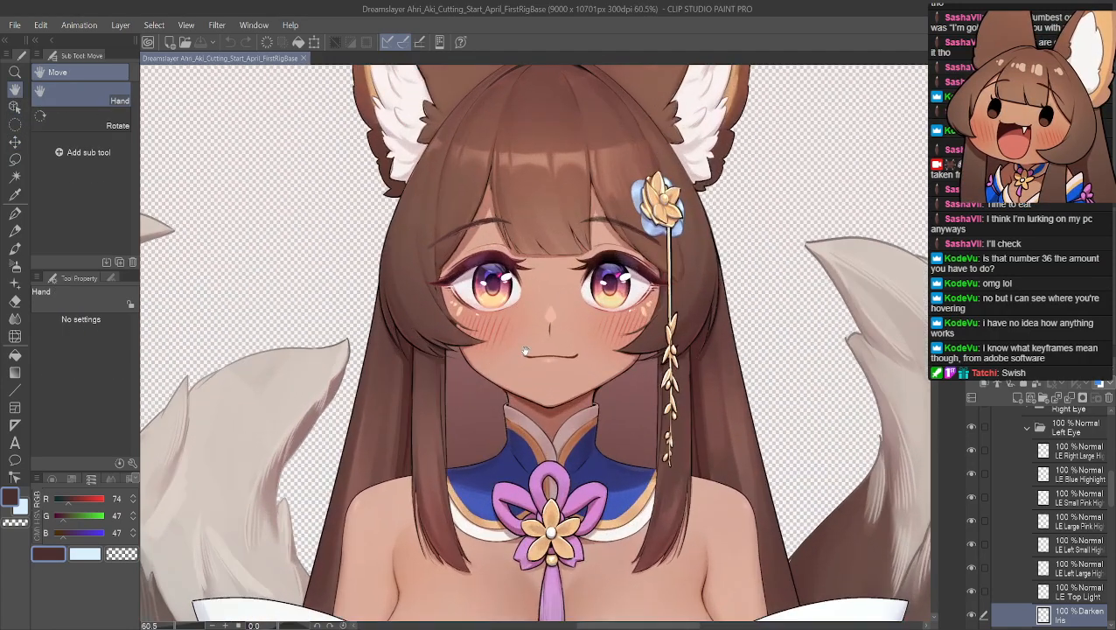
scroll(637, 486, "up", 1)
scroll(637, 486, "up", 5)
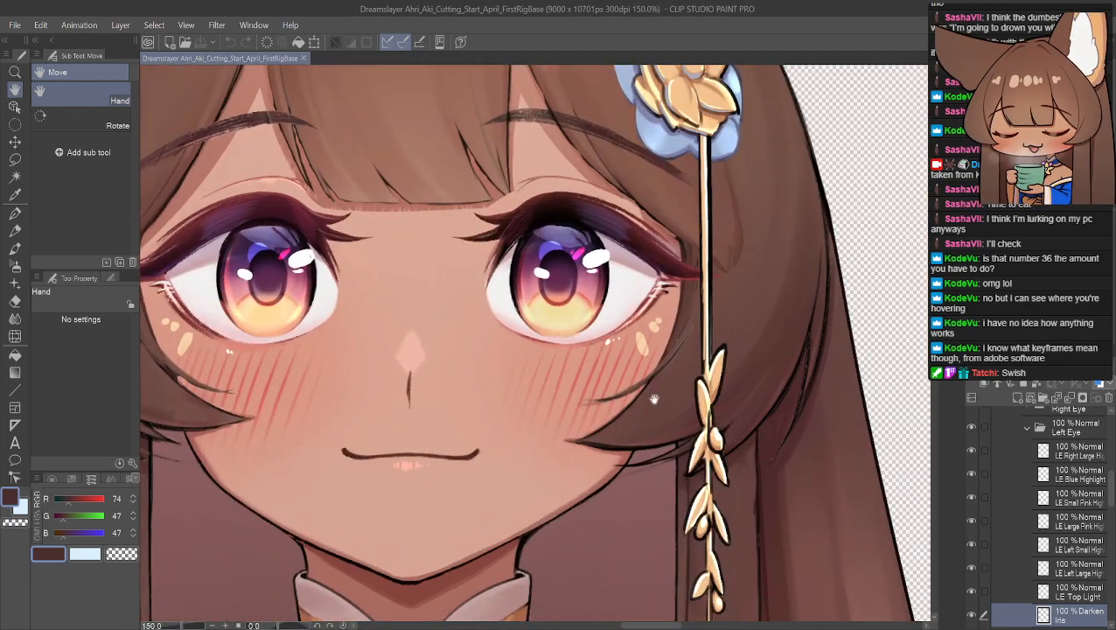
scroll(637, 503, "up", 2)
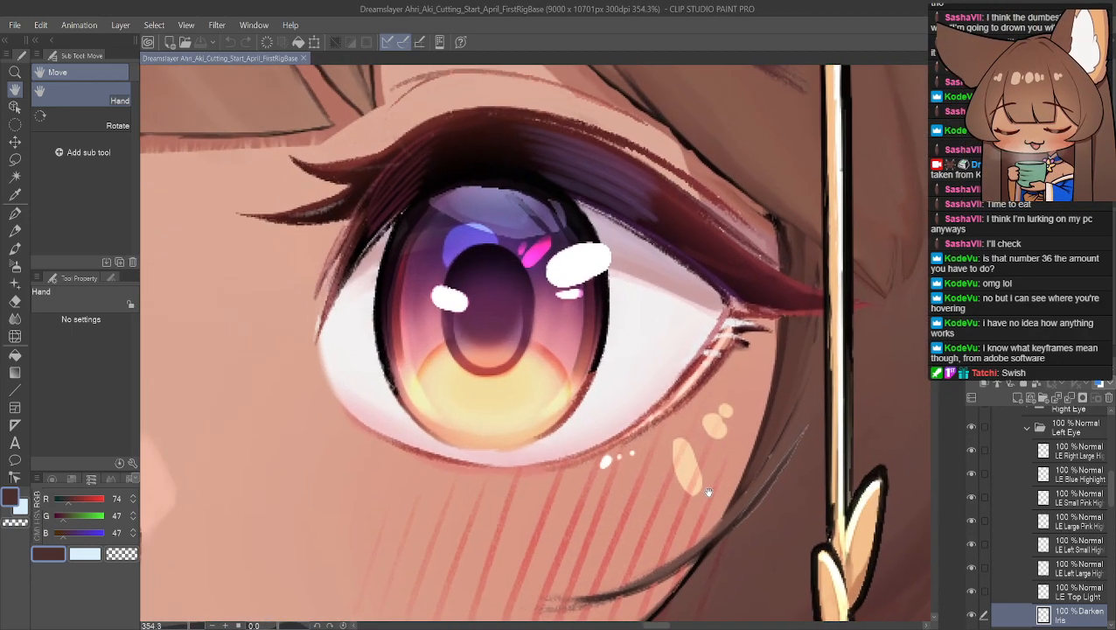
left_click_drag(709, 492, 744, 519)
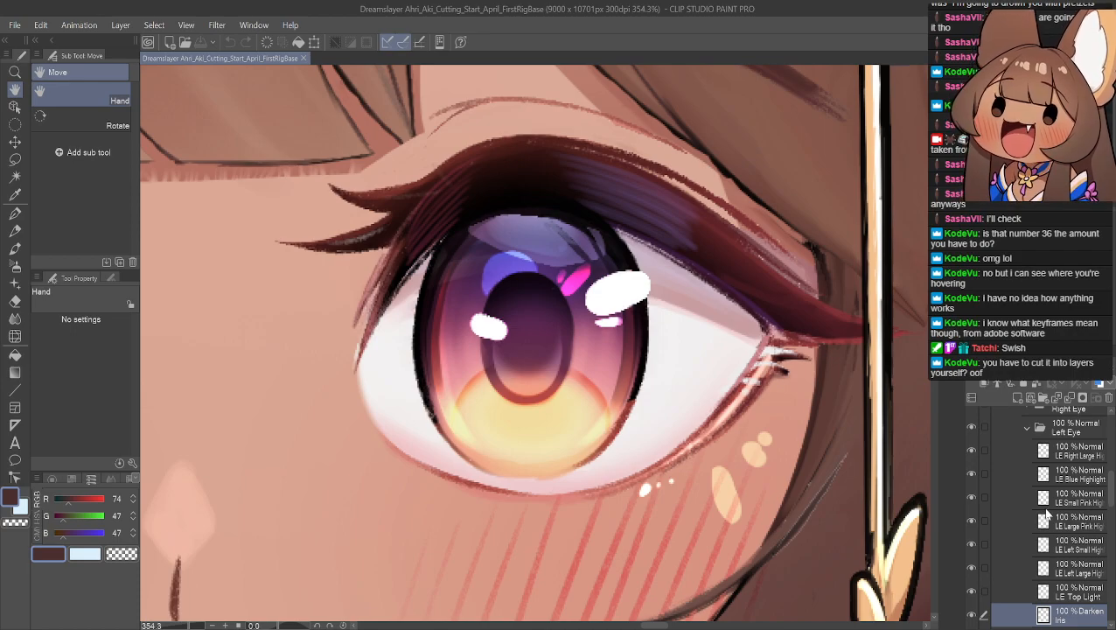
- Toggle the LE Right Large and LE Left Large highlight layers off and on to check what each contains
scroll(1050, 522, "up", 1)
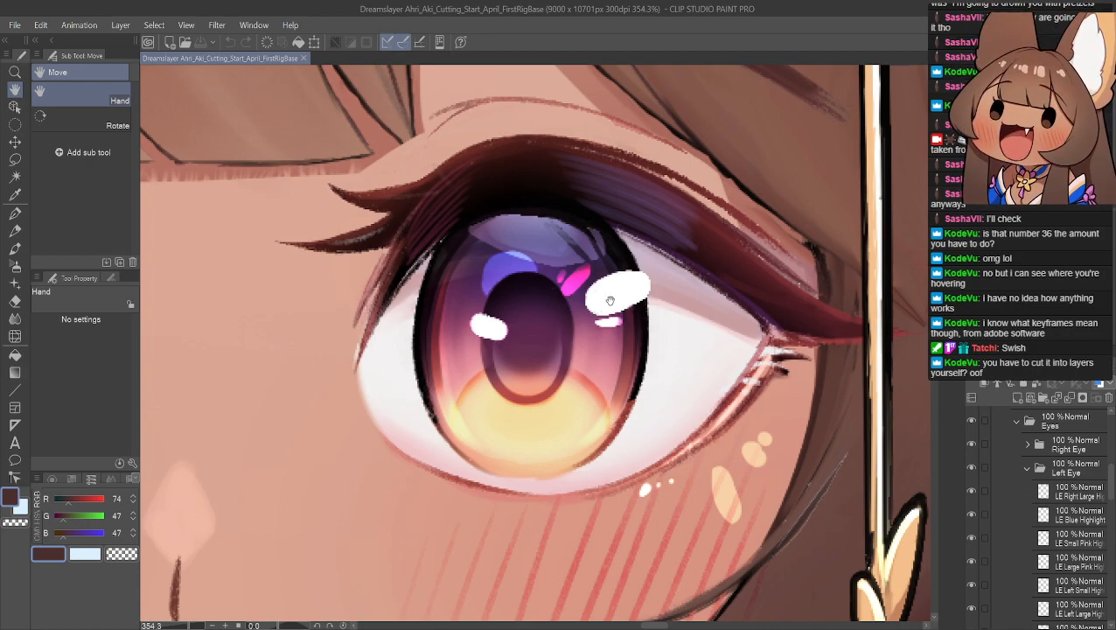
left_click(971, 491)
left_click(972, 492)
scroll(973, 494, "down", 1)
scroll(975, 503, "down", 1)
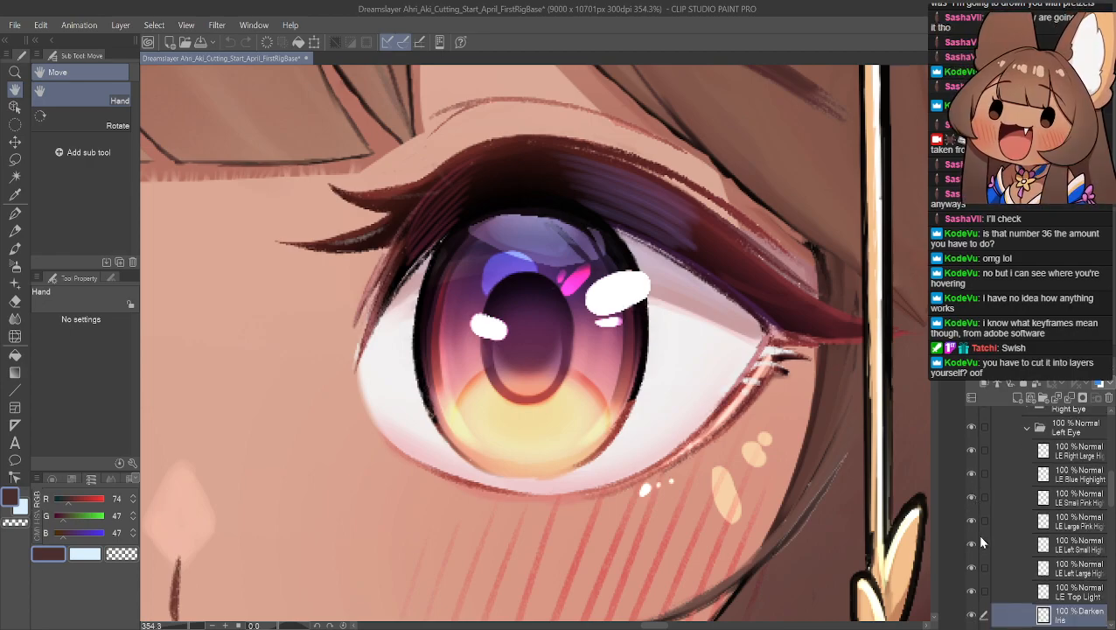
left_click(970, 569)
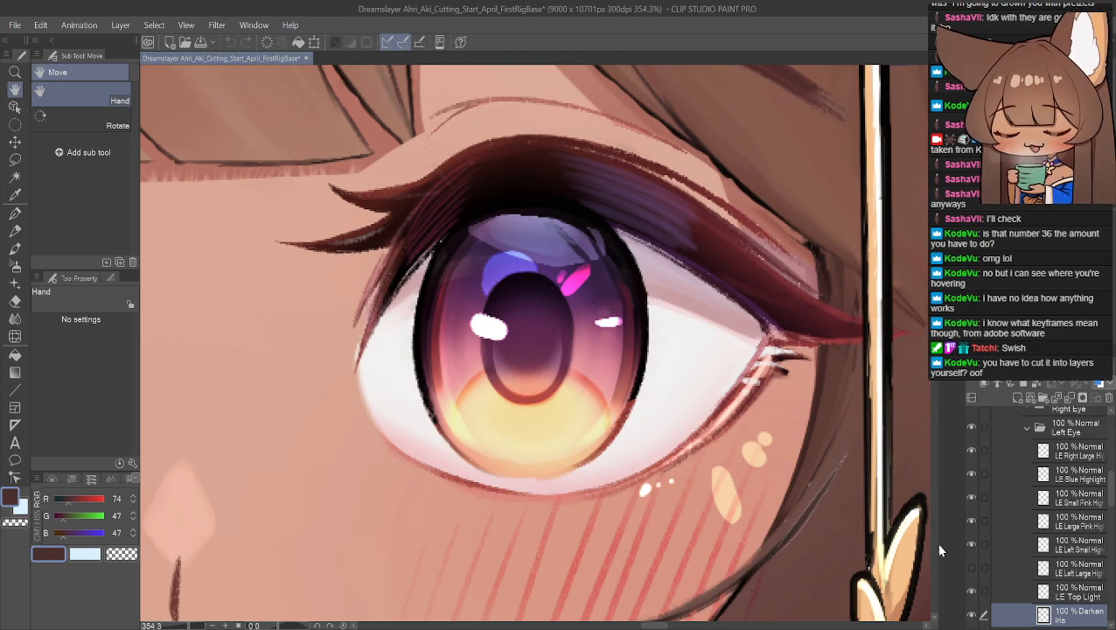
left_click(971, 567)
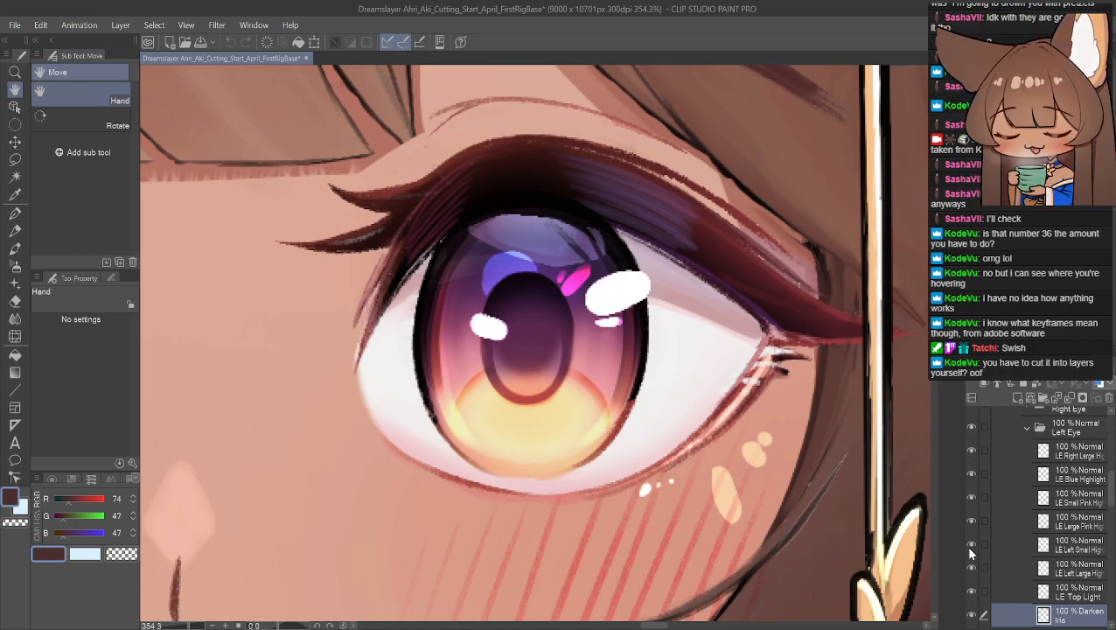
- Toggle the left eye's LE Left Small highlight repeatedly to inspect it, and leave the LE Large Pink highlight layer hidden
left_click(970, 545)
left_click(969, 544)
left_click(969, 544)
left_click(969, 544)
left_click(969, 544)
left_click(969, 544)
left_click(969, 546)
left_click(969, 540)
left_click(970, 525)
left_click(969, 525)
left_click(969, 522)
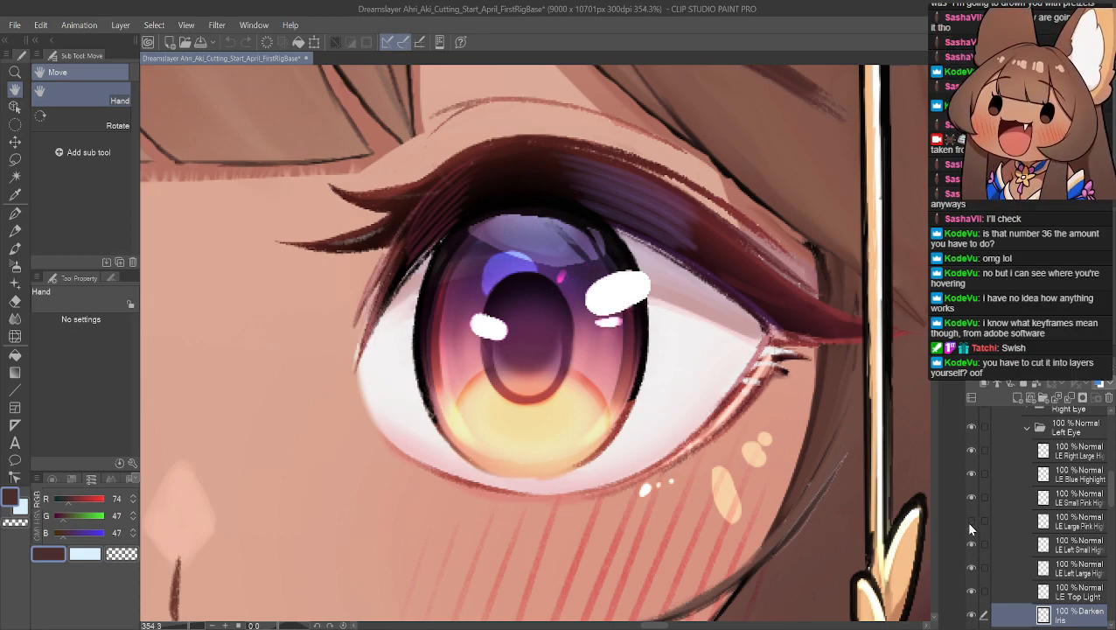
- Toggle the left eye's LE Small Pink and LE Blue Highlight layers off and on to inspect them
left_click(969, 497)
left_click(969, 497)
left_click(969, 497)
left_click(970, 497)
left_click(971, 475)
left_click(971, 474)
left_click(971, 474)
left_click(971, 474)
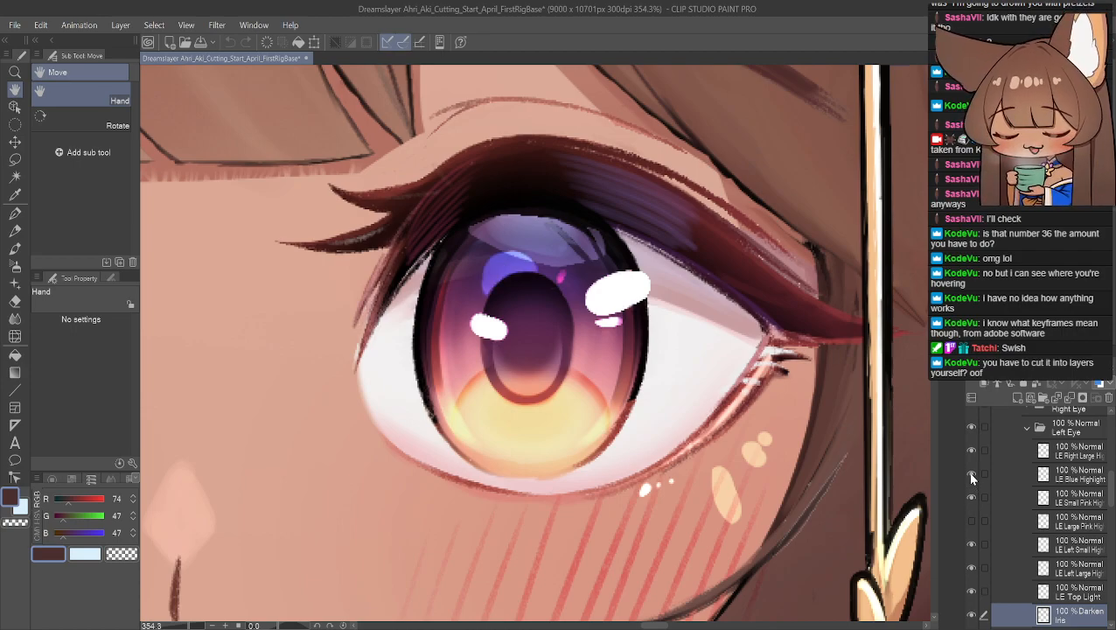
- Hide LE Top Light and all remaining highlight layers of the left eye so only the bare iris shows
left_click(971, 592)
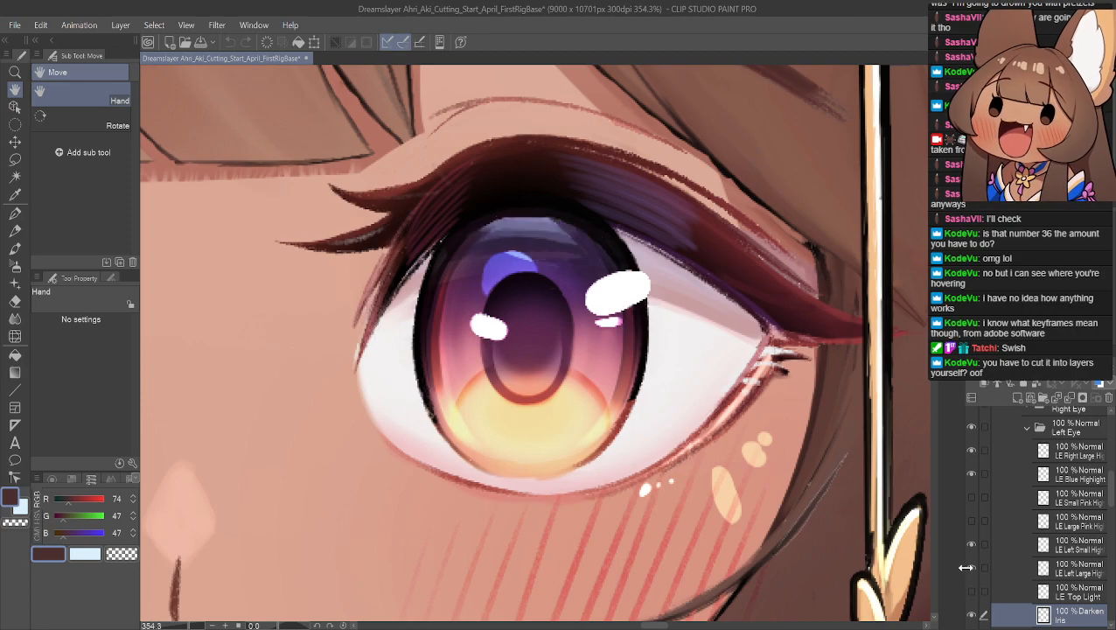
left_click(971, 544)
left_click(971, 474)
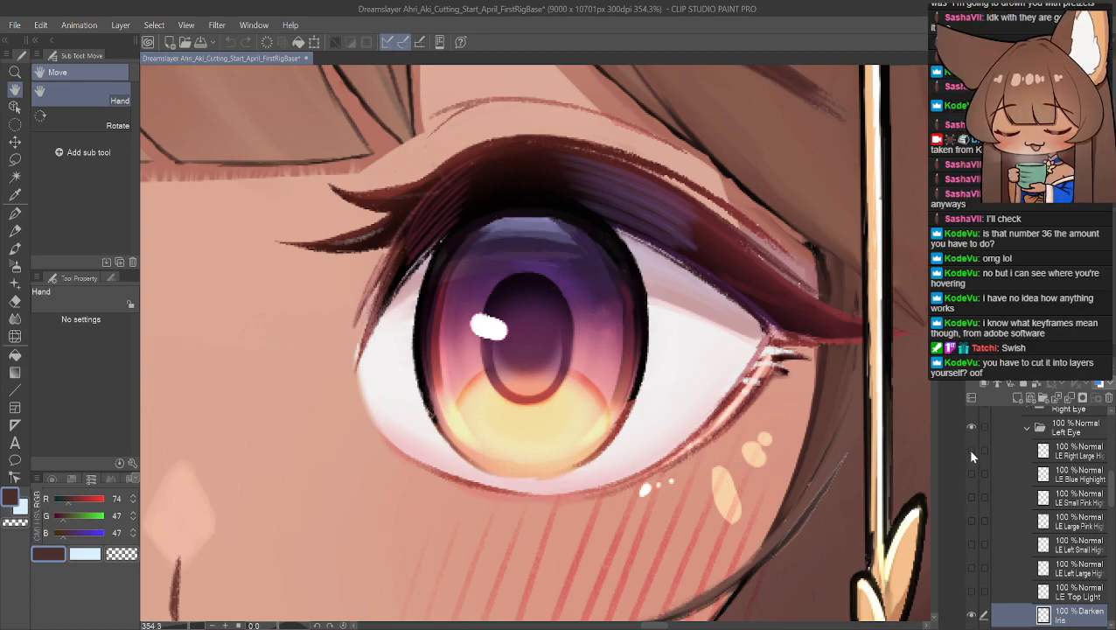
left_click(969, 450)
- Toggle the Left Eye Top layer off and on to check what it contains
scroll(967, 453, "down", 3)
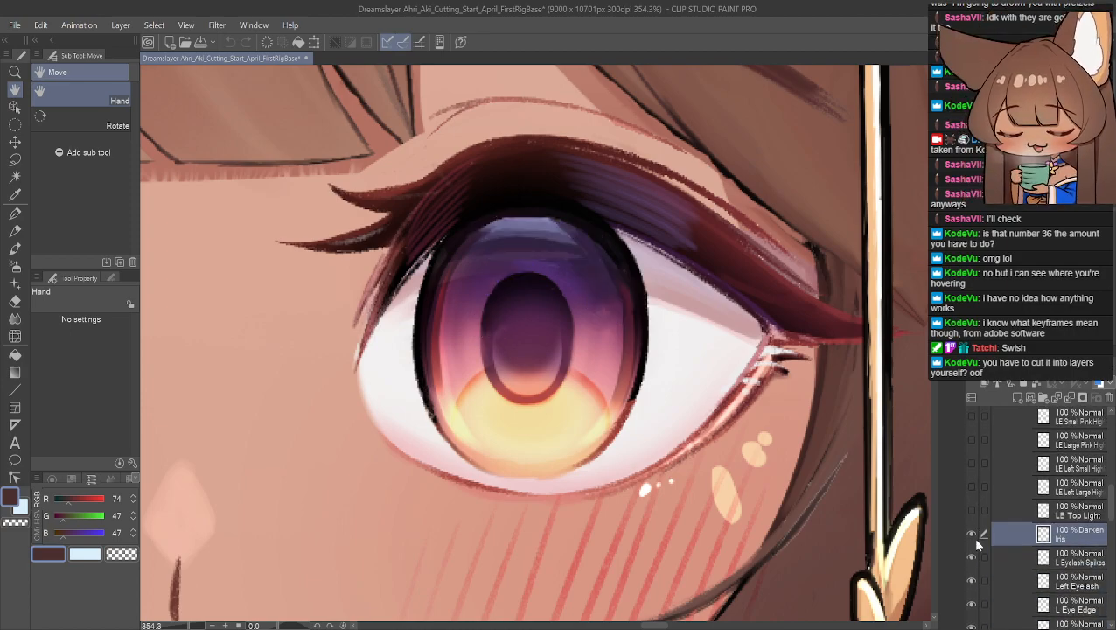
scroll(970, 562, "down", 3)
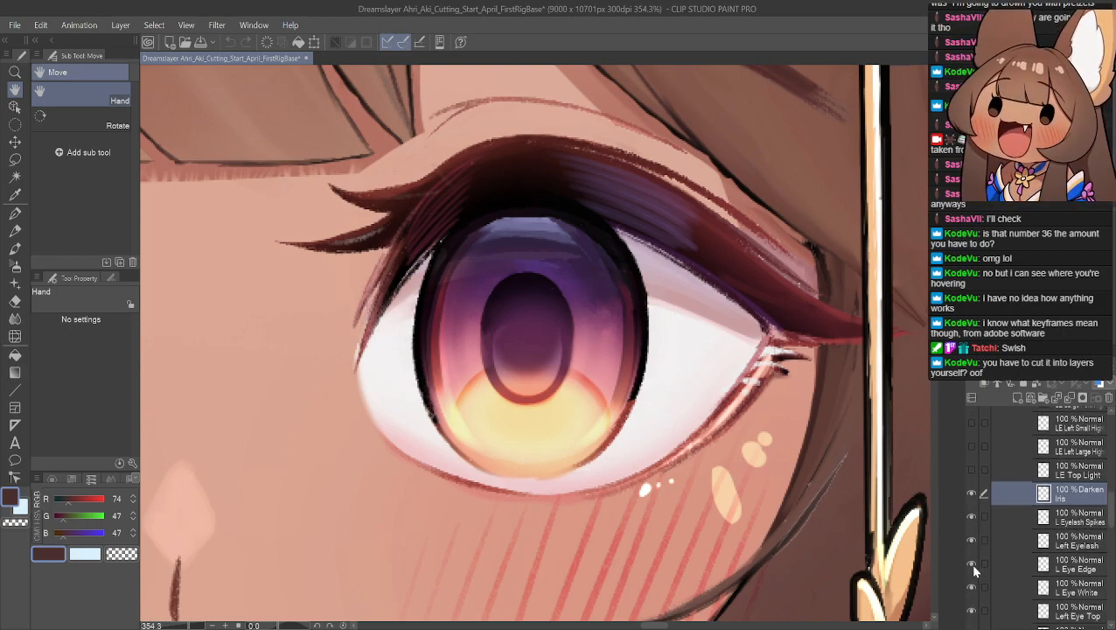
left_click(971, 590)
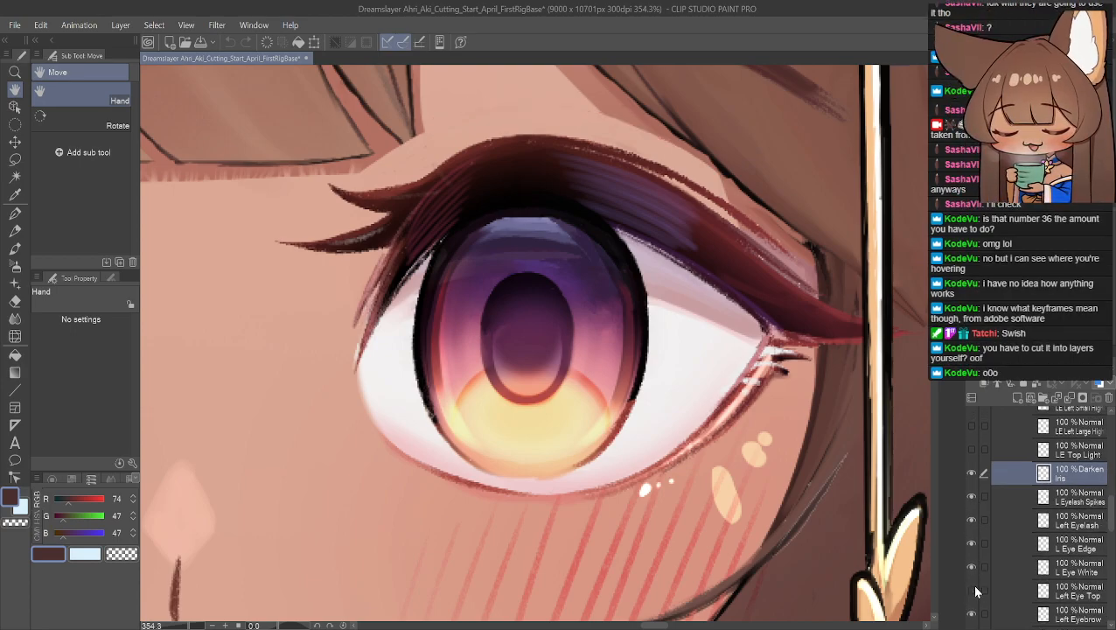
left_click(971, 590)
scroll(977, 593, "down", 1)
scroll(976, 593, "up", 1)
scroll(976, 593, "up", 1)
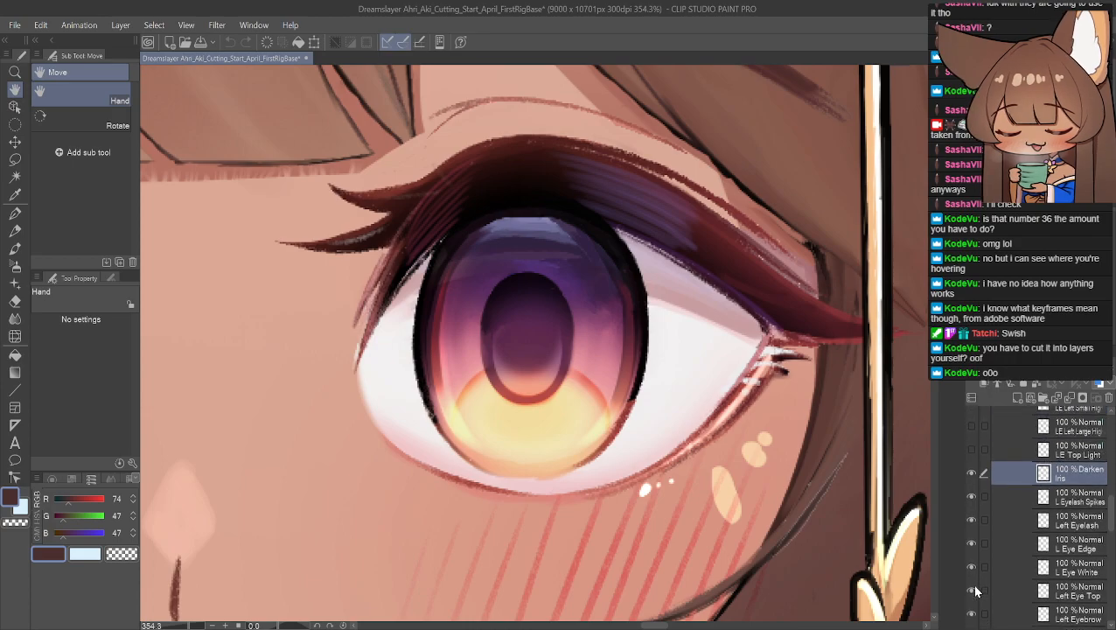
scroll(969, 581, "up", 1)
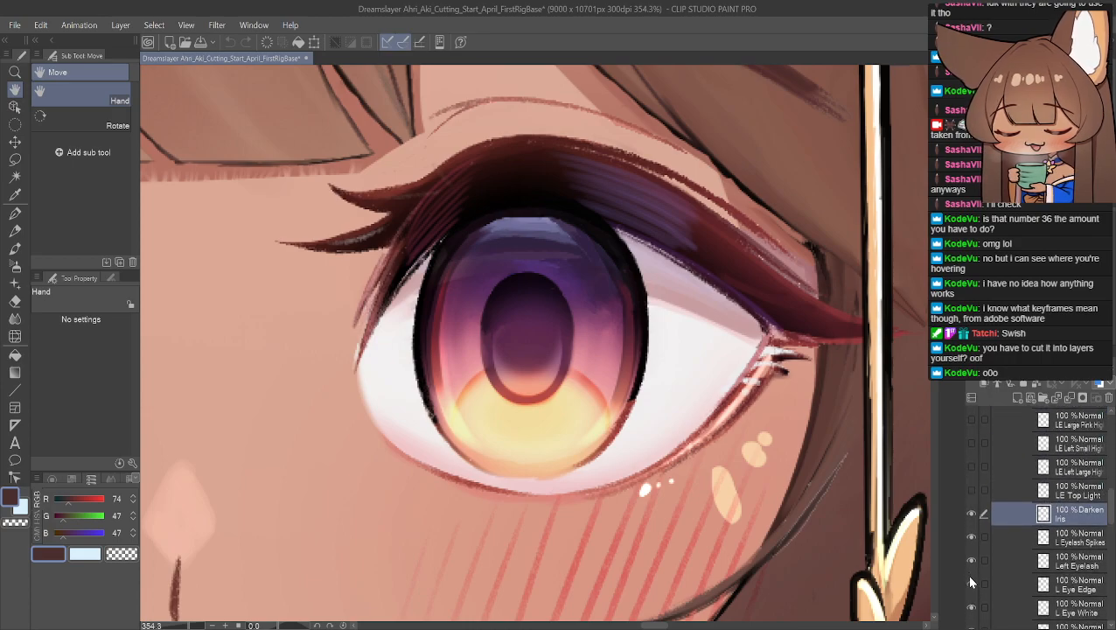
- Hide the Iris layer temporarily and toggle L Eyelash Spikes and Left Eyelash to examine the separated lashes and eye white
left_click(971, 515)
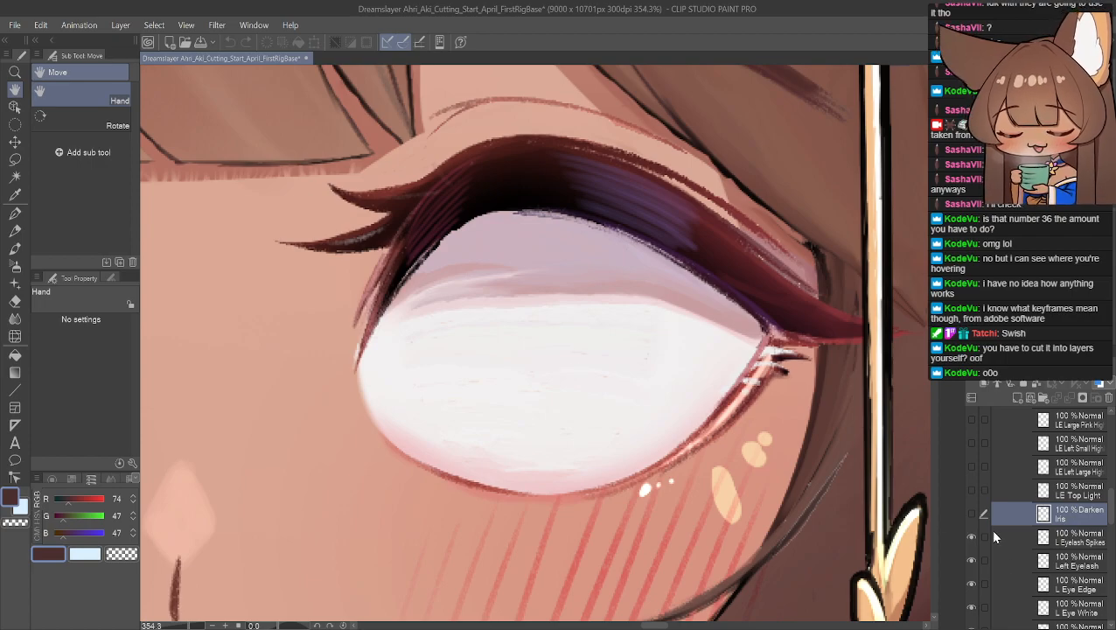
left_click(969, 532)
left_click(969, 533)
left_click(969, 533)
left_click(969, 533)
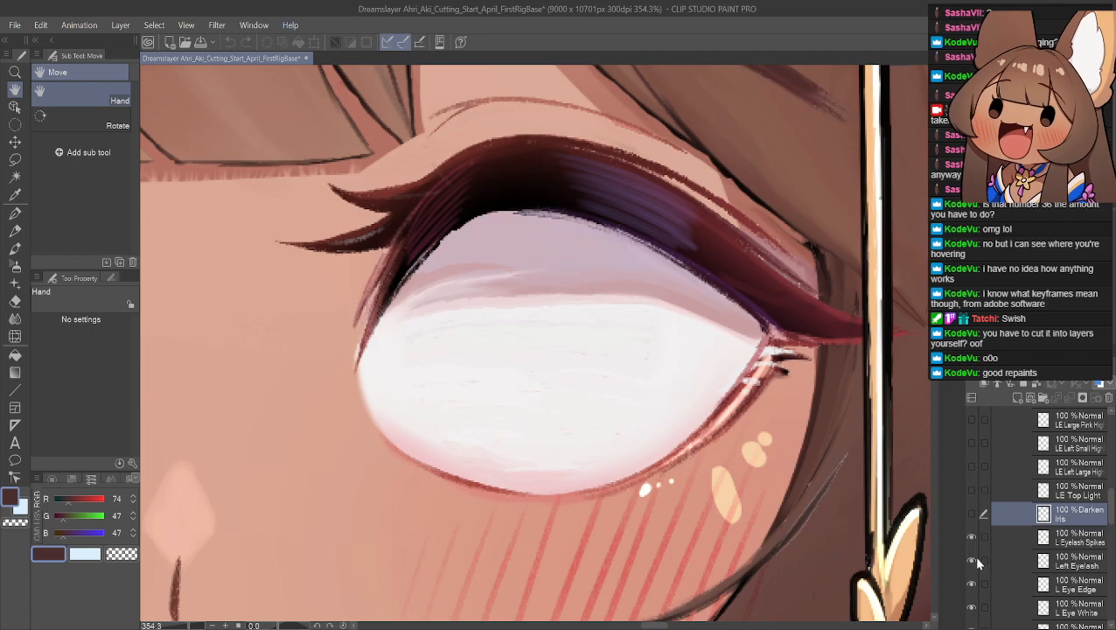
left_click(973, 560)
left_click(972, 559)
left_click(973, 560)
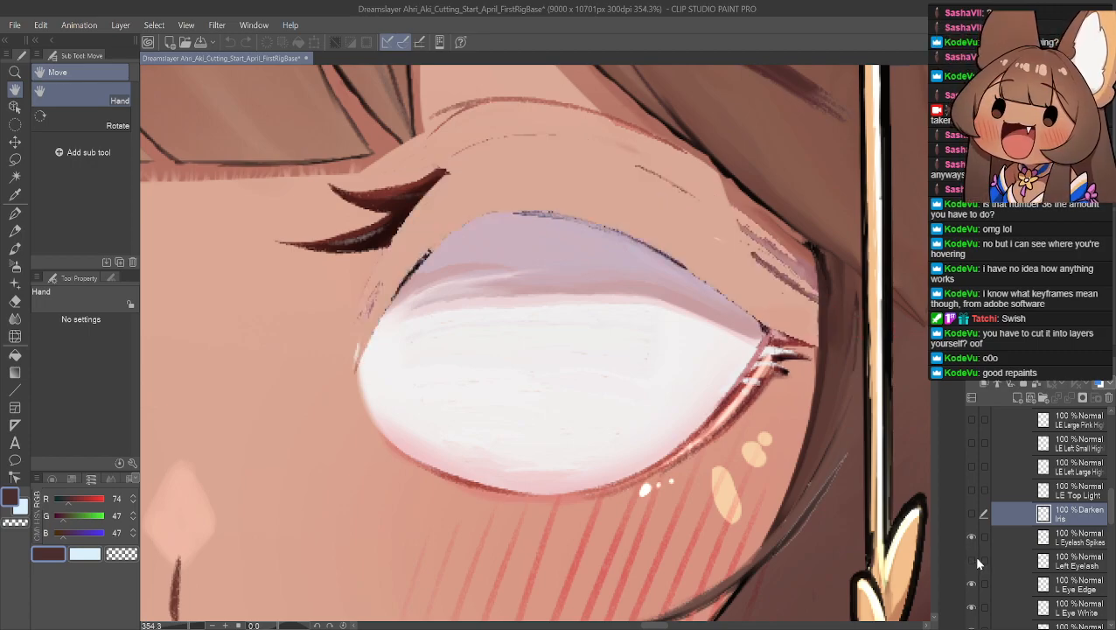
left_click(973, 560)
left_click(971, 513)
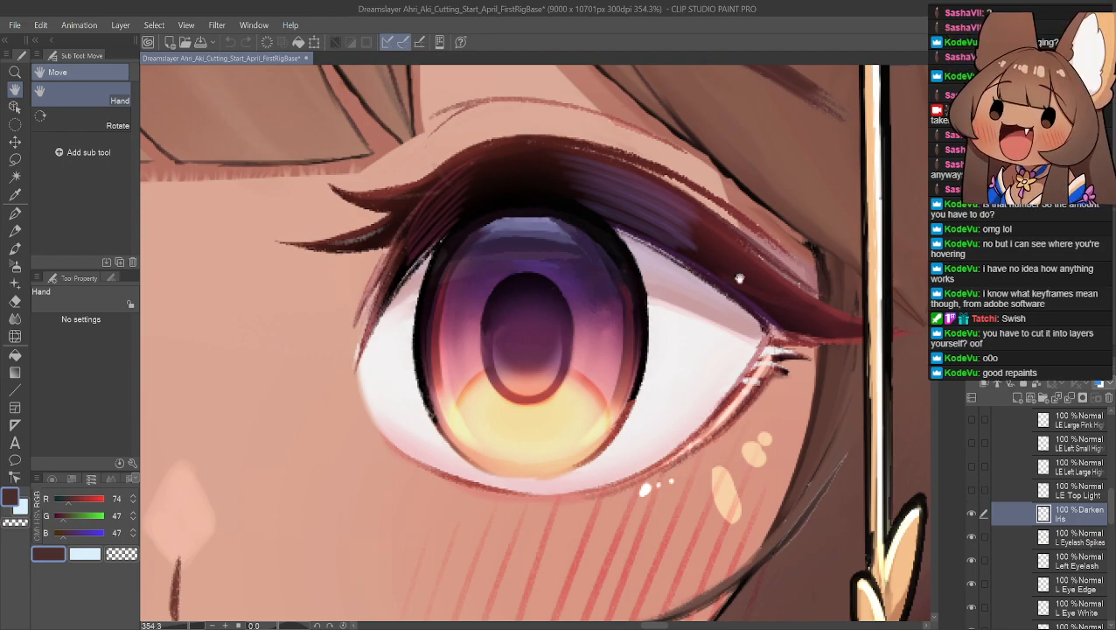
- Toggle the L Eye Edge layer off and on repeatedly to inspect the left eye's edge details
scroll(967, 474, "down", 3)
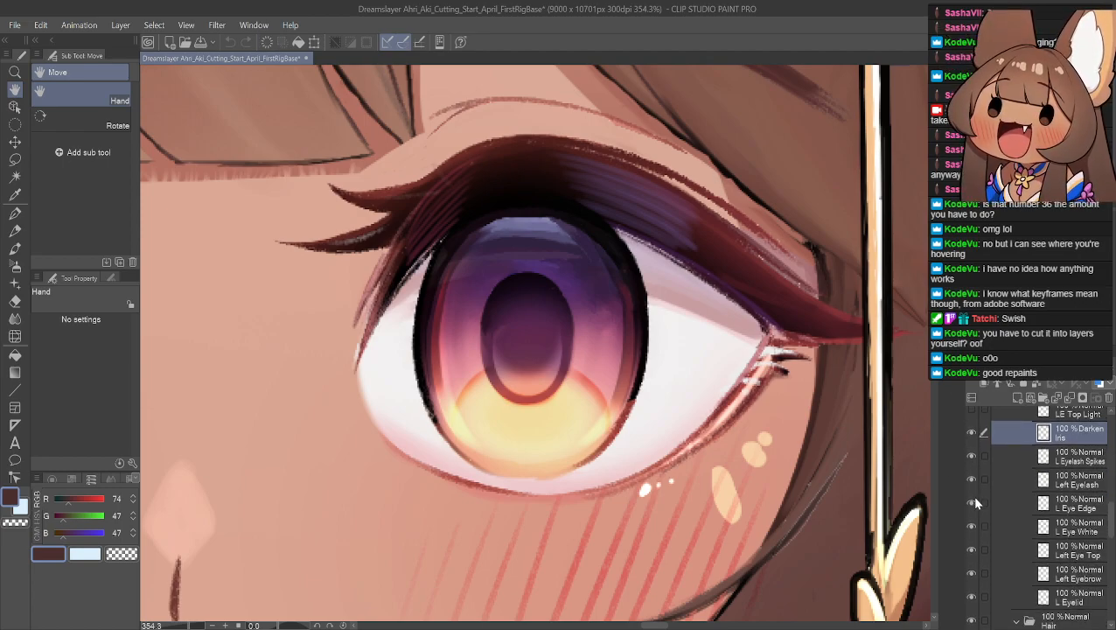
left_click(972, 503)
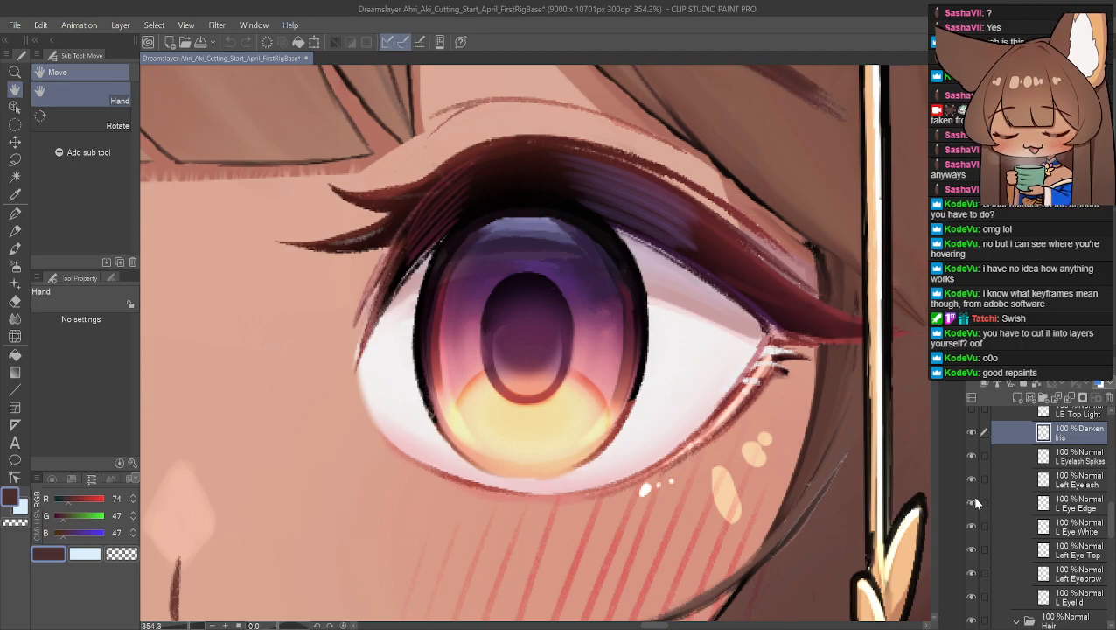
left_click(976, 500)
left_click(977, 501)
left_click(976, 500)
left_click(977, 500)
left_click(976, 501)
left_click(974, 502)
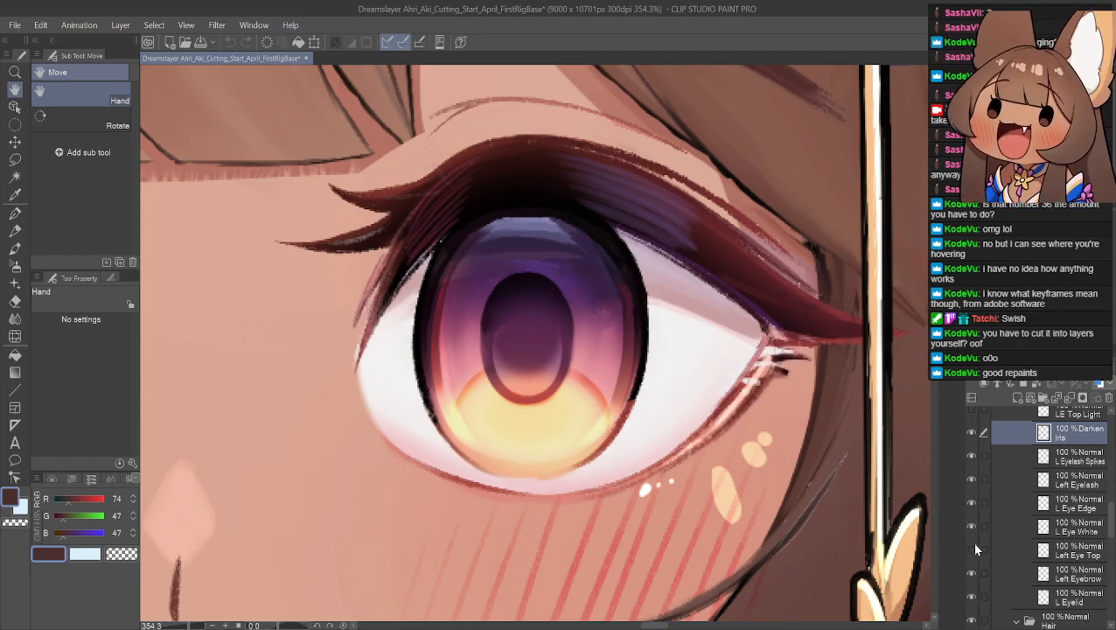
- Toggle the Left Eye Top layer repeatedly to examine the crease line above the left eye
left_click(976, 546)
left_click(976, 546)
left_click(976, 546)
left_click(976, 546)
left_click(976, 545)
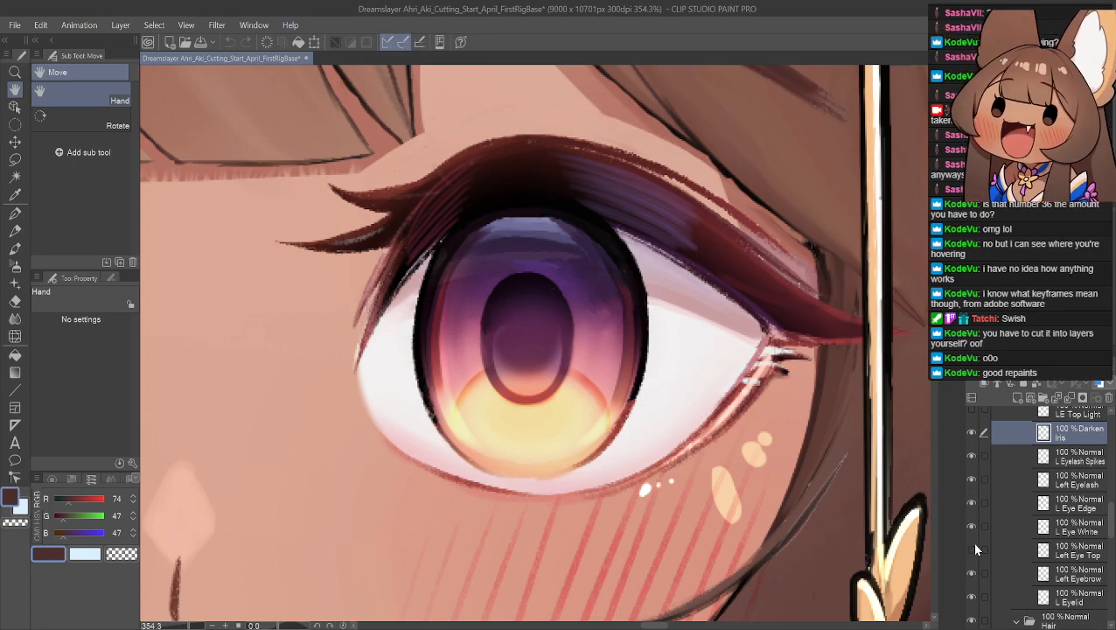
left_click(972, 548)
- Toggle the Left Eyebrow layer off and on with both eyes in view to inspect the separated eyebrow
left_click(971, 572)
left_click(972, 572)
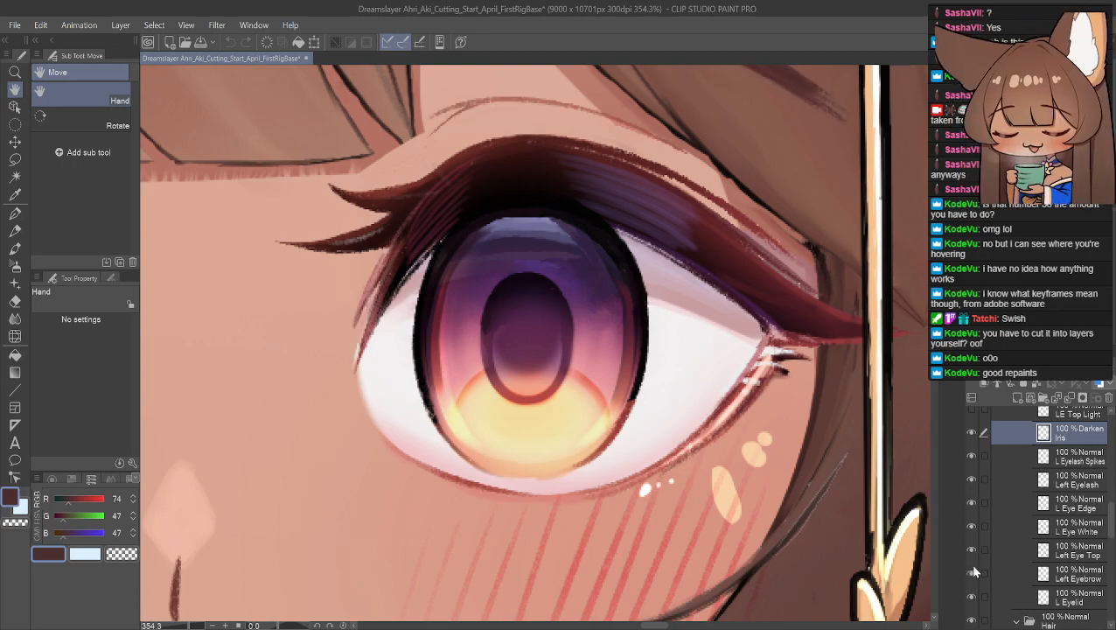
key("ctrl+minus")
key("ctrl+minus")
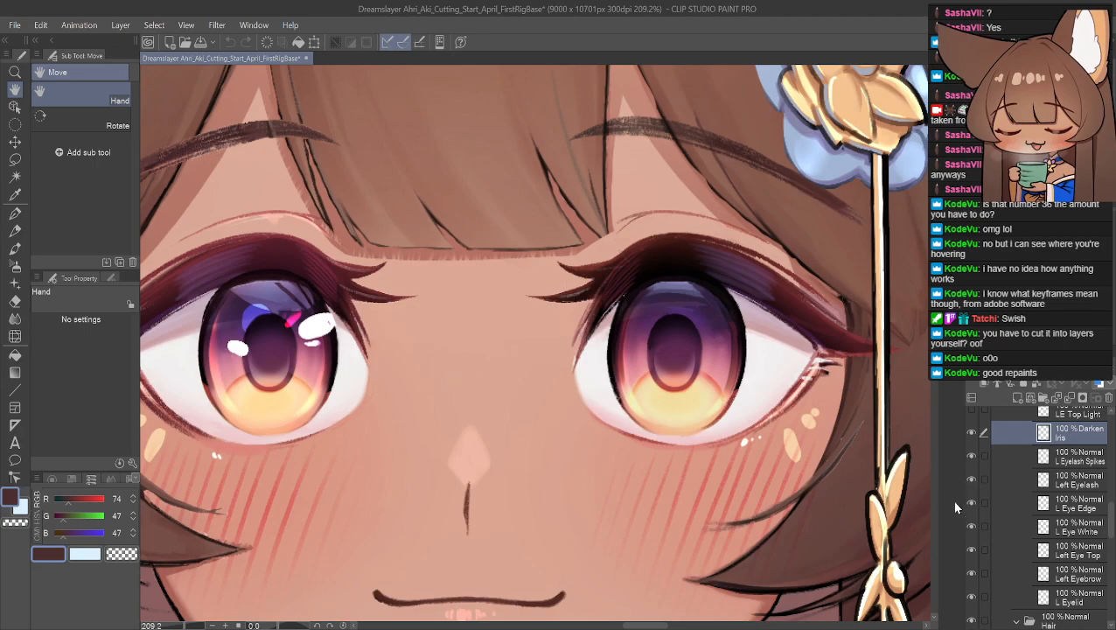
left_click(973, 572)
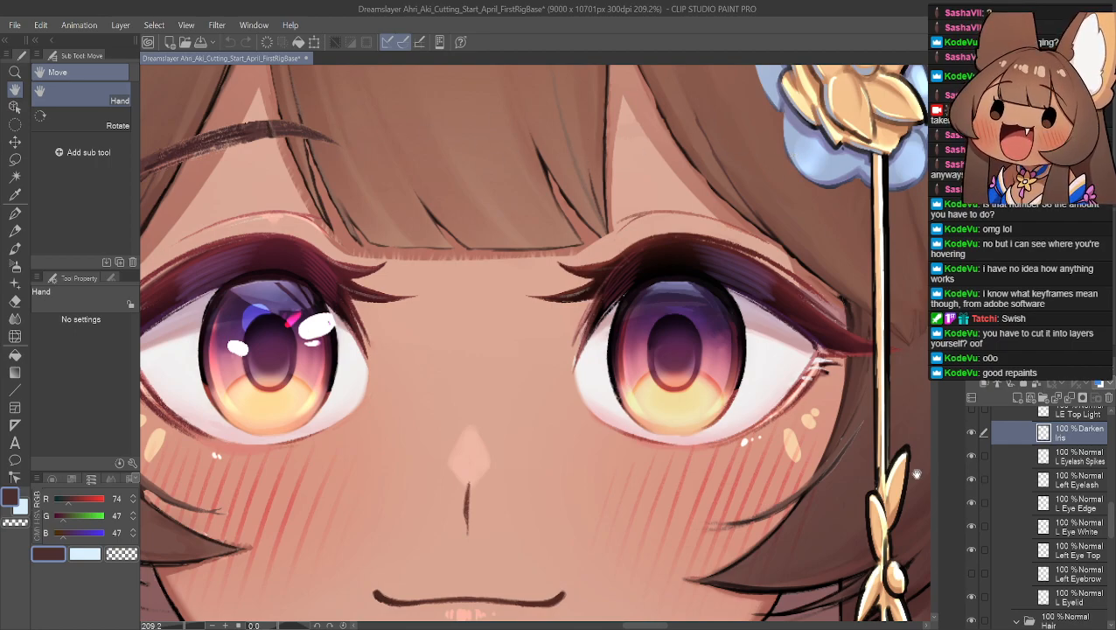
left_click(973, 574)
left_click(973, 574)
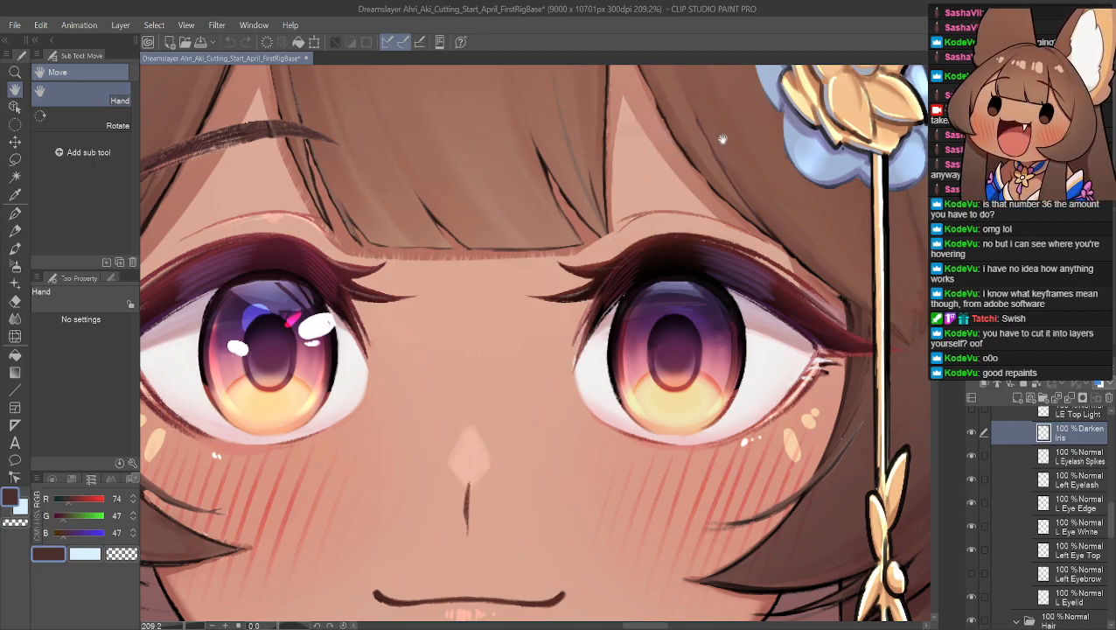
left_click(973, 572)
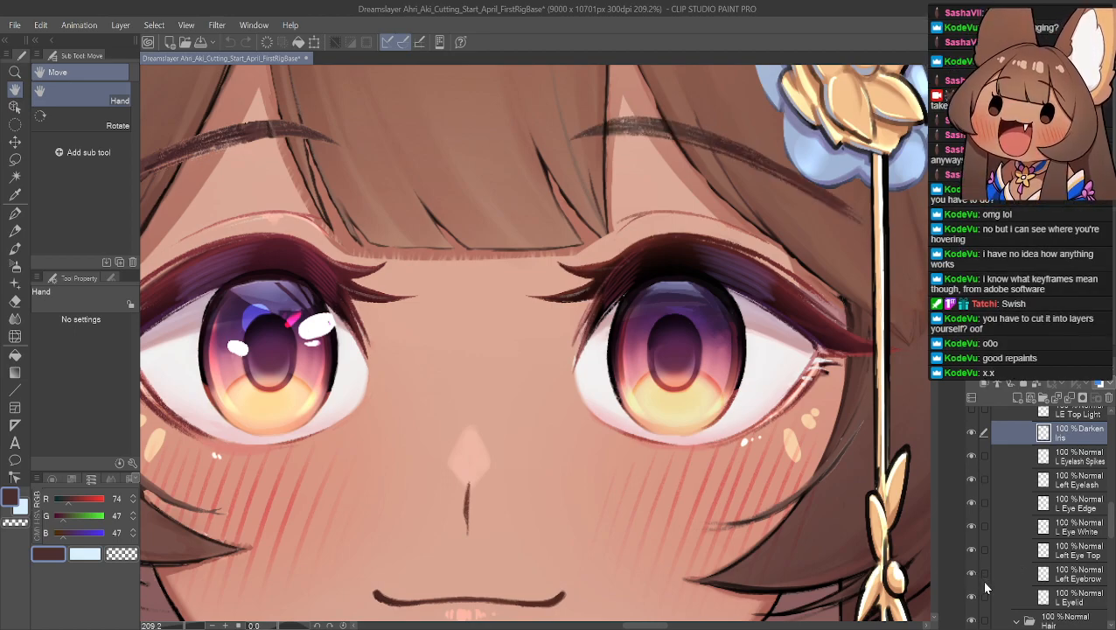
- Turn the hidden left eye highlight layers back on, from LE Top Light up to the right large highlight
scroll(1006, 525, "up", 3)
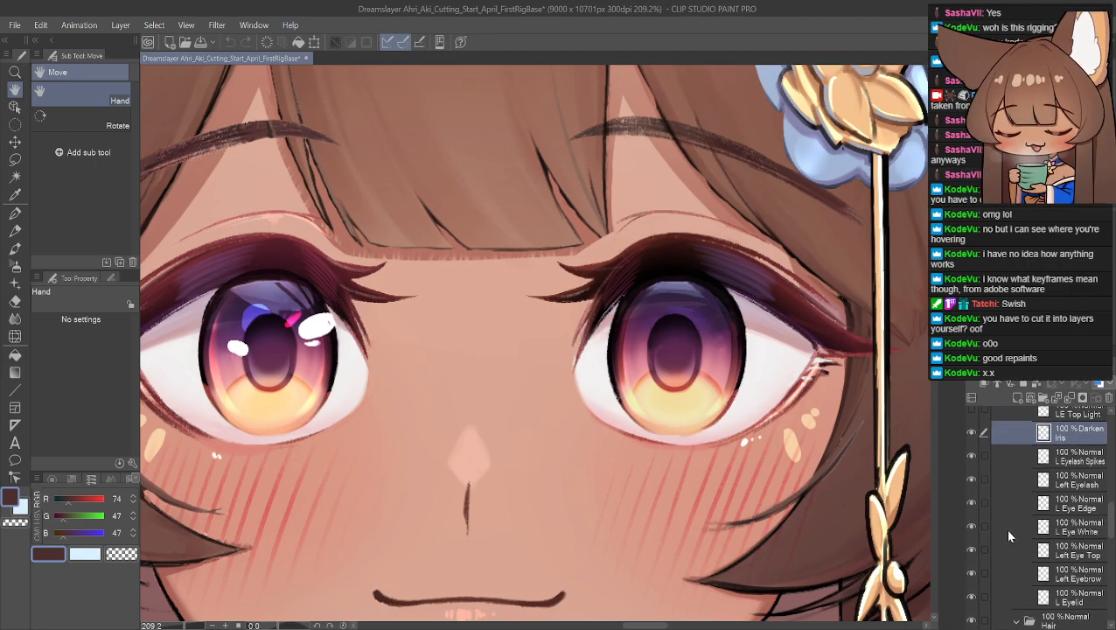
scroll(1002, 525, "up", 2)
left_click_drag(966, 506, 976, 454)
scroll(976, 454, "up", 2)
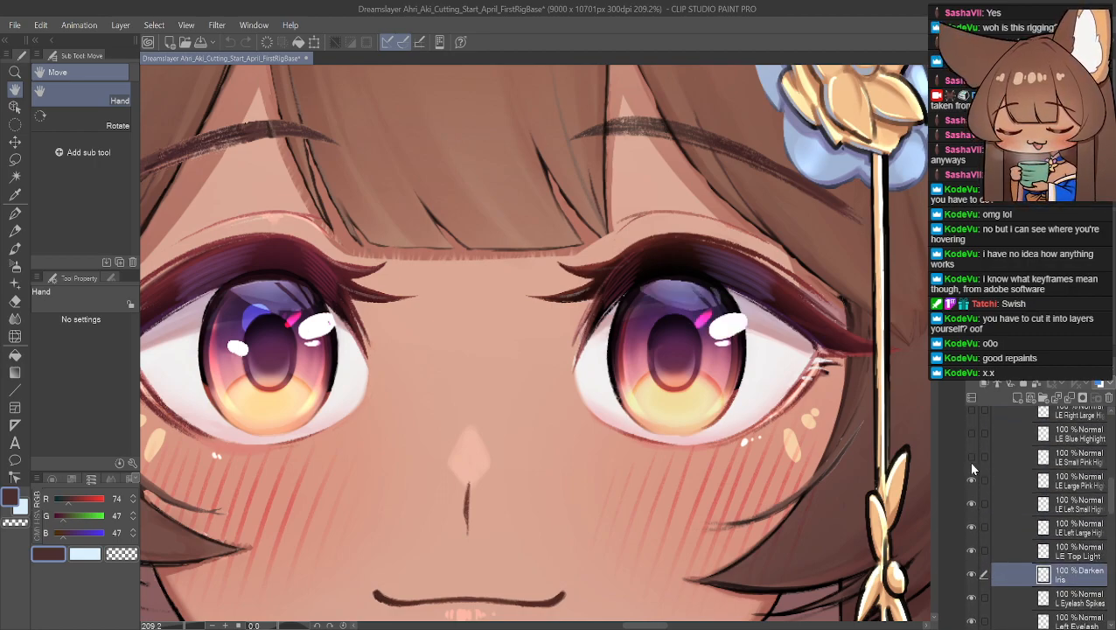
scroll(973, 456, "up", 2)
left_click(969, 453)
scroll(969, 455, "down", 2)
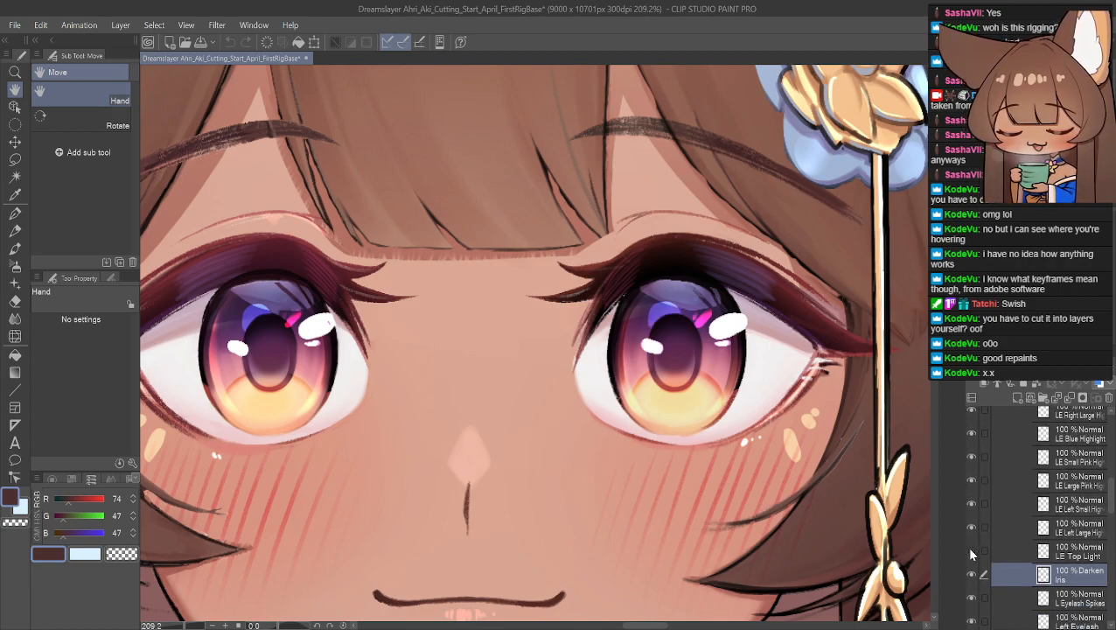
scroll(794, 248, "down", 1)
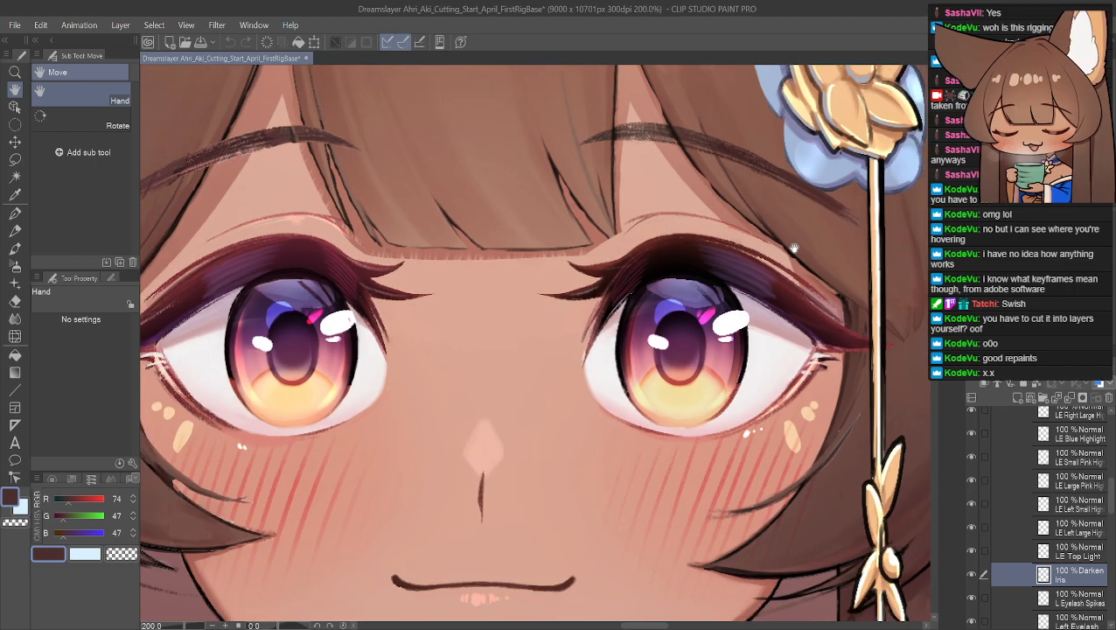
- Toggle the LE Top Light layer off and on to inspect the left iris reflection, then view the whole face
scroll(793, 248, "up", 3)
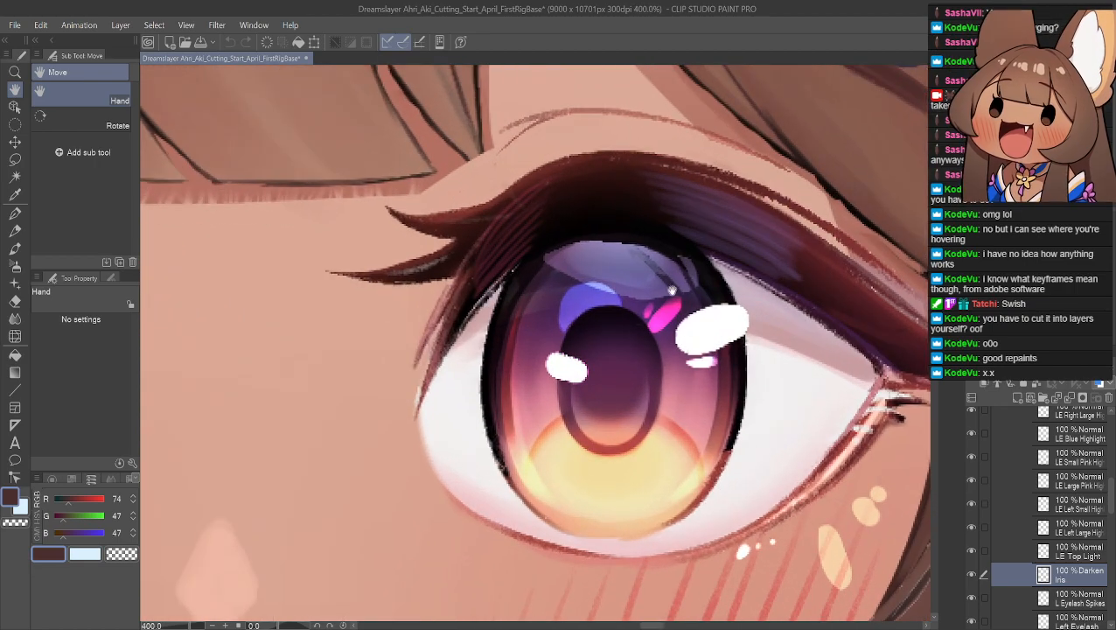
left_click(971, 551)
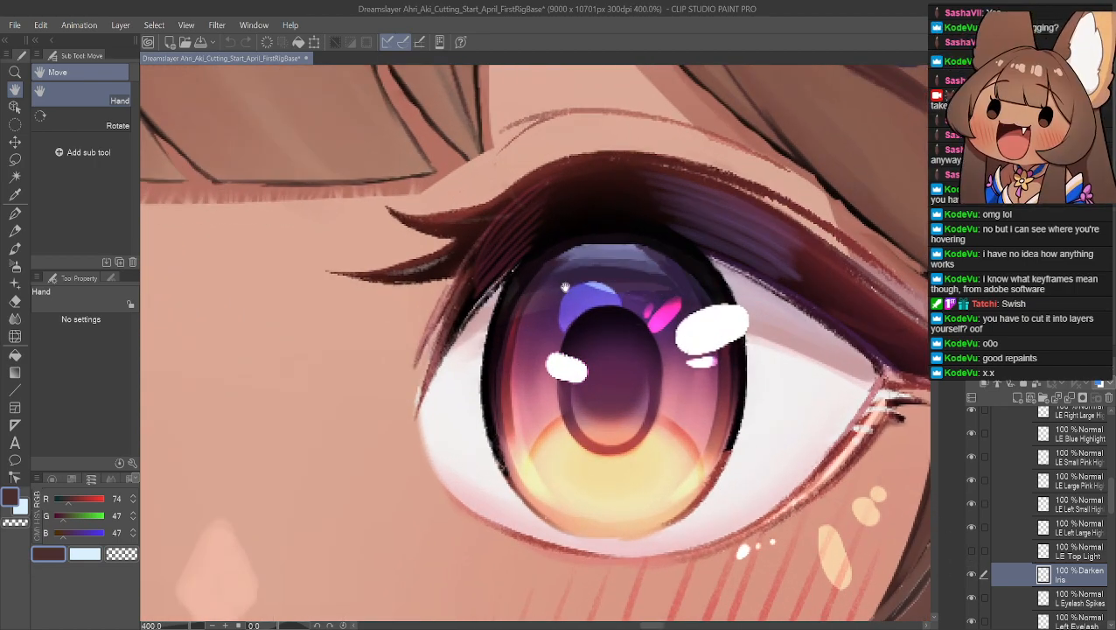
left_click(971, 550)
scroll(771, 383, "down", 1)
scroll(771, 383, "down", 4)
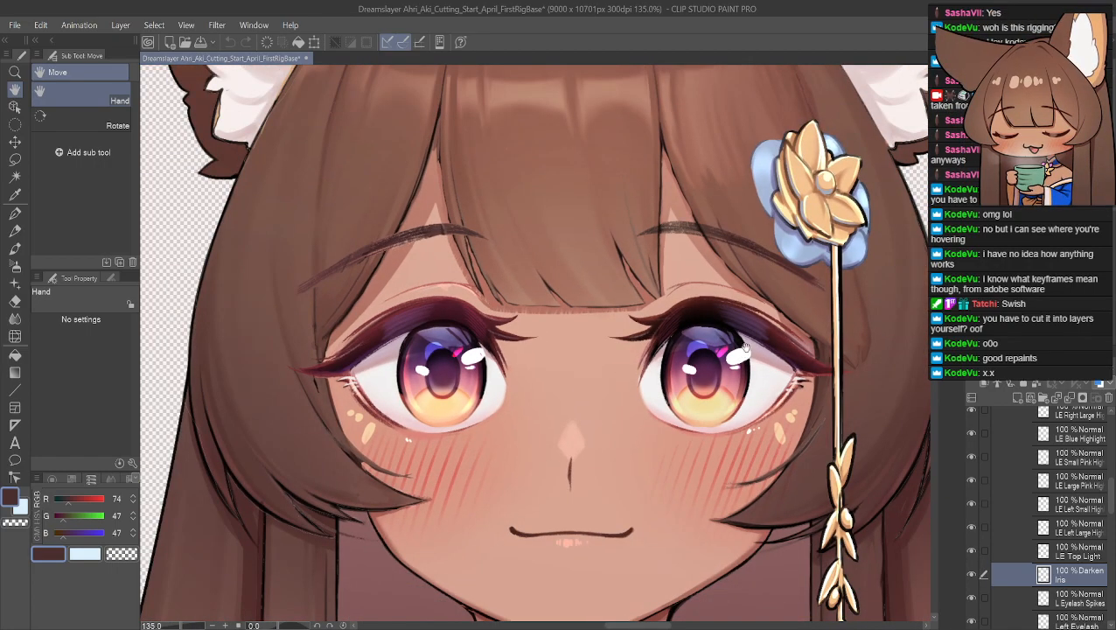
scroll(736, 224, "down", 2)
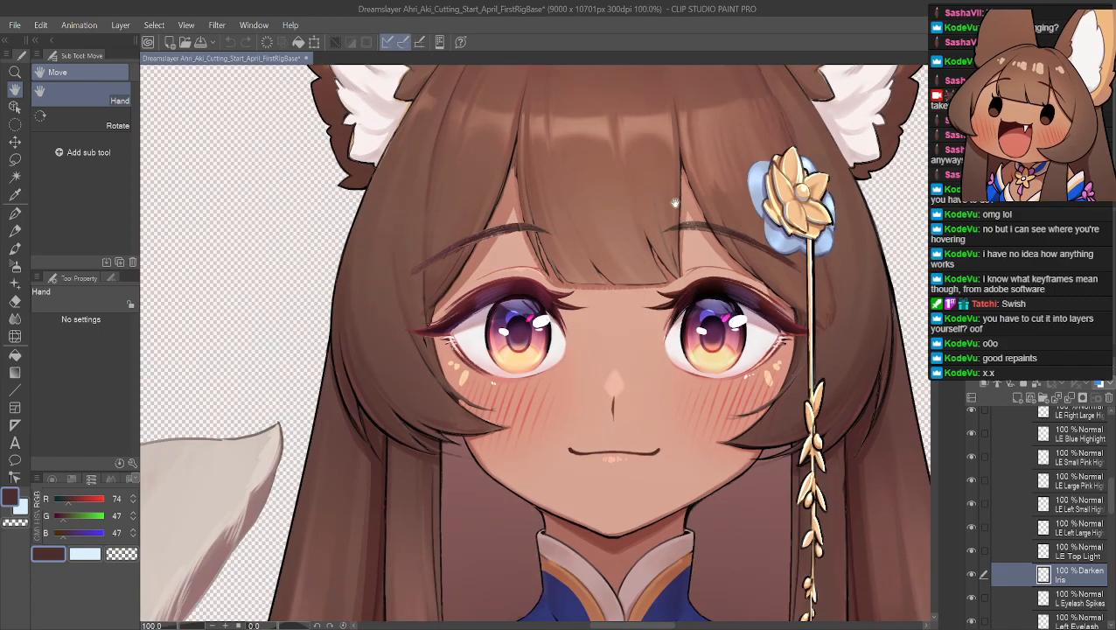
scroll(666, 229, "down", 1)
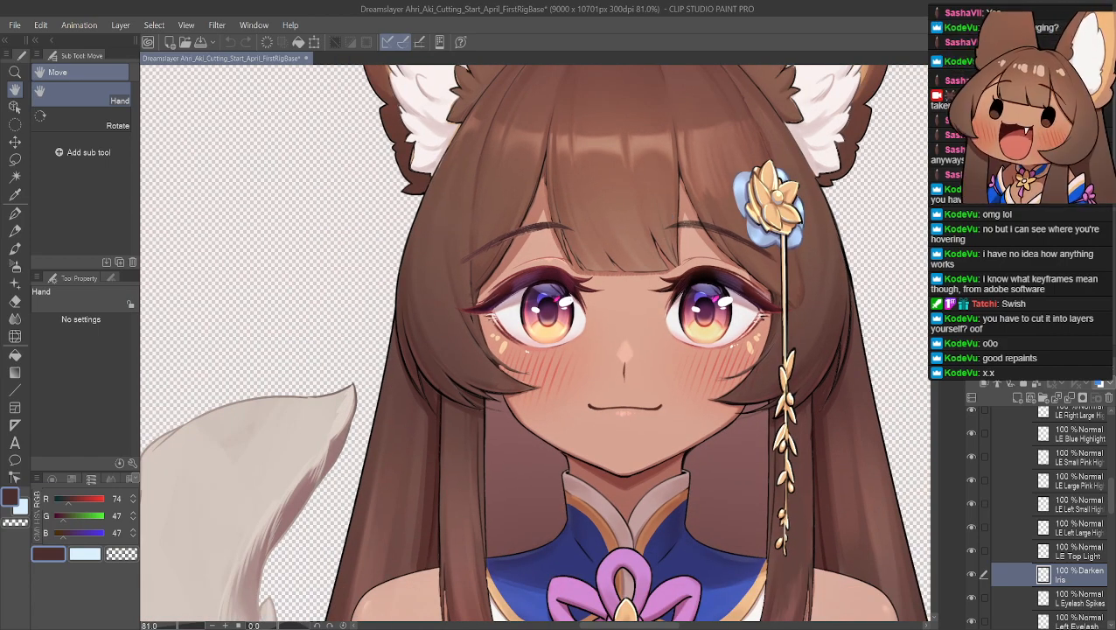
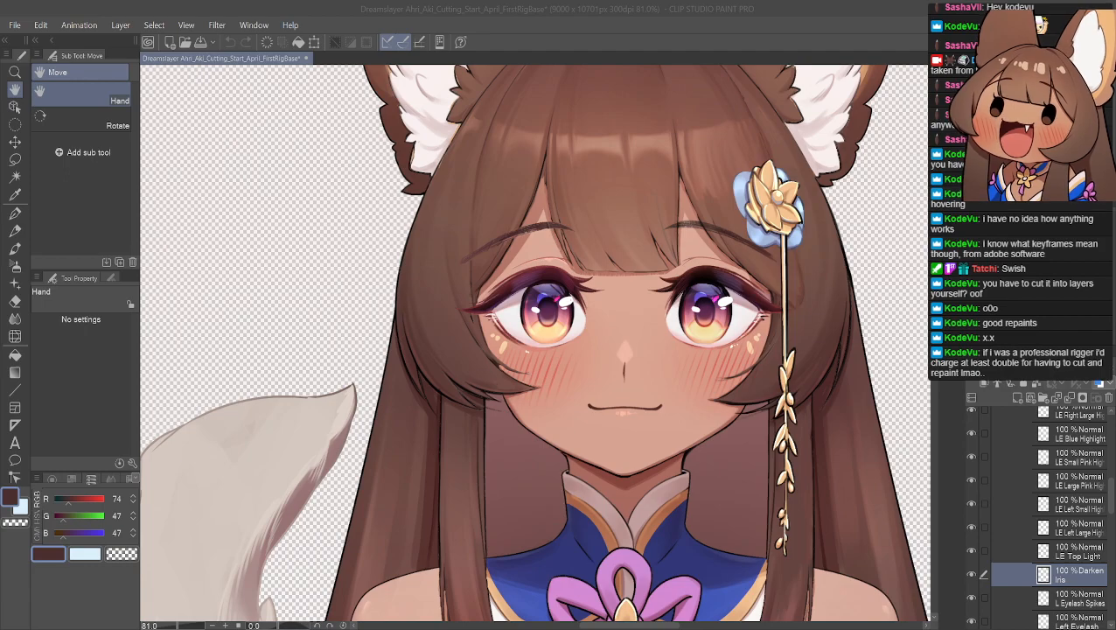
- Hide the entire Left Eye folder to examine the repainted skin underneath, and show it again
scroll(719, 319, "up", 4)
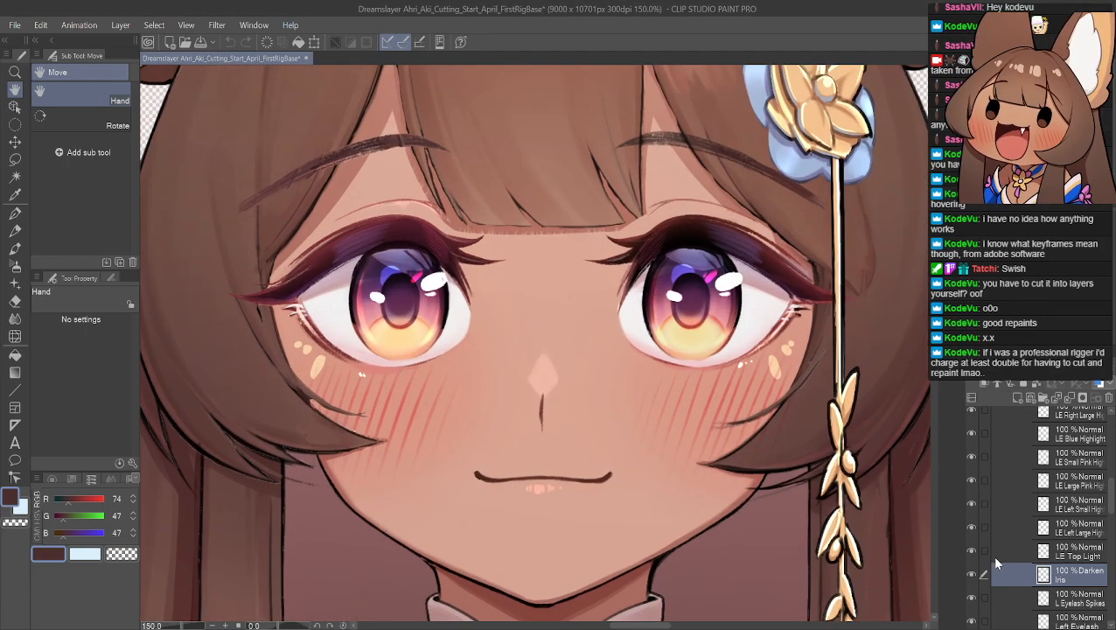
scroll(978, 569, "up", 3)
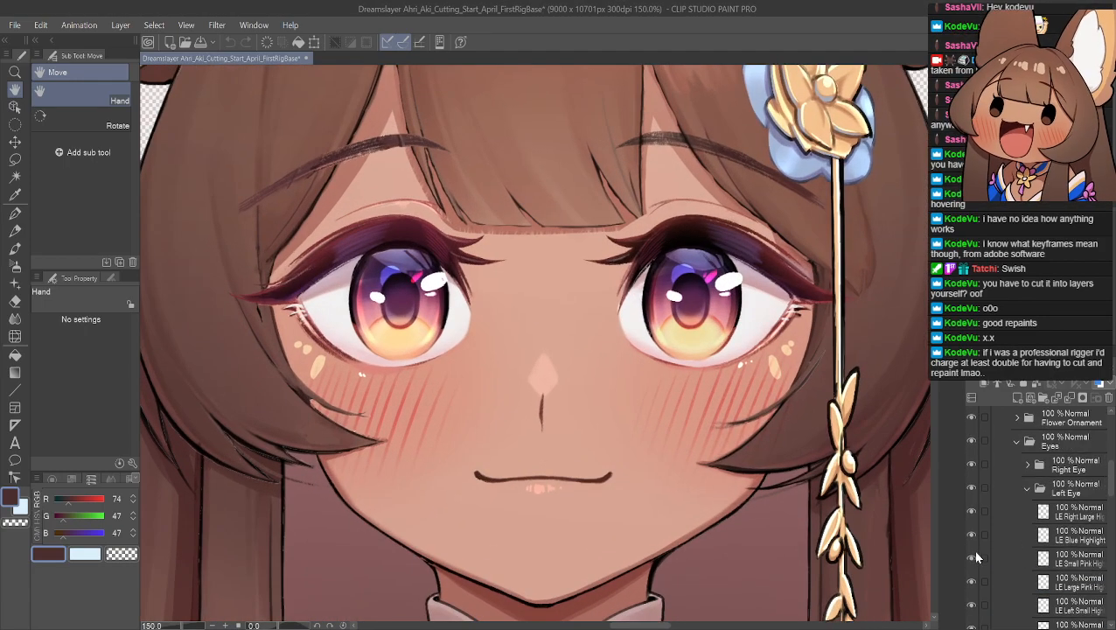
left_click(968, 486)
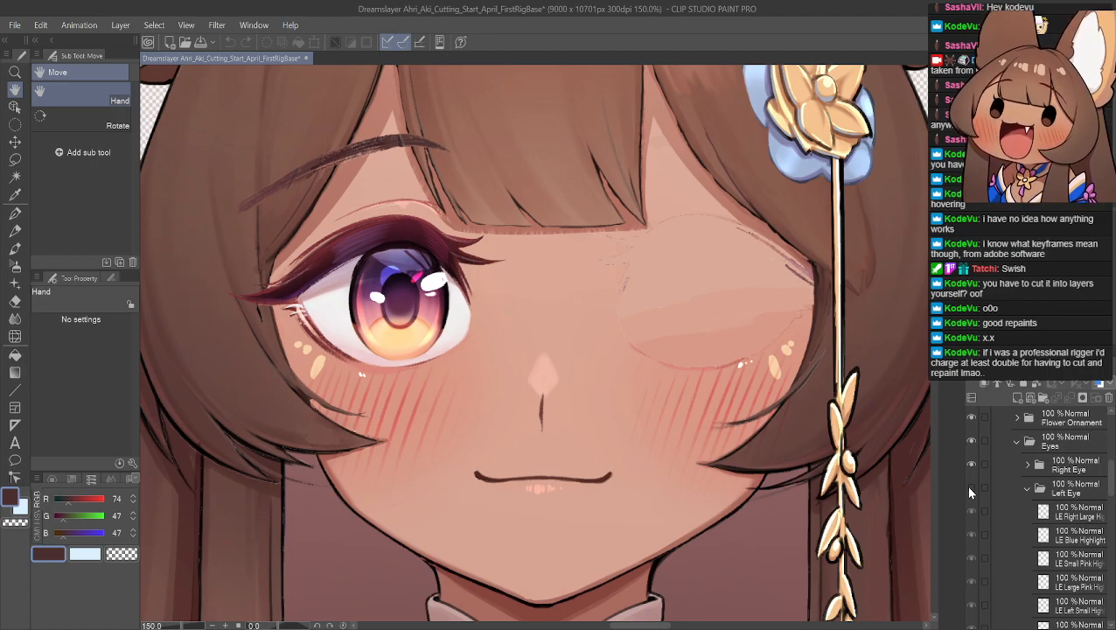
scroll(659, 400, "down", 4)
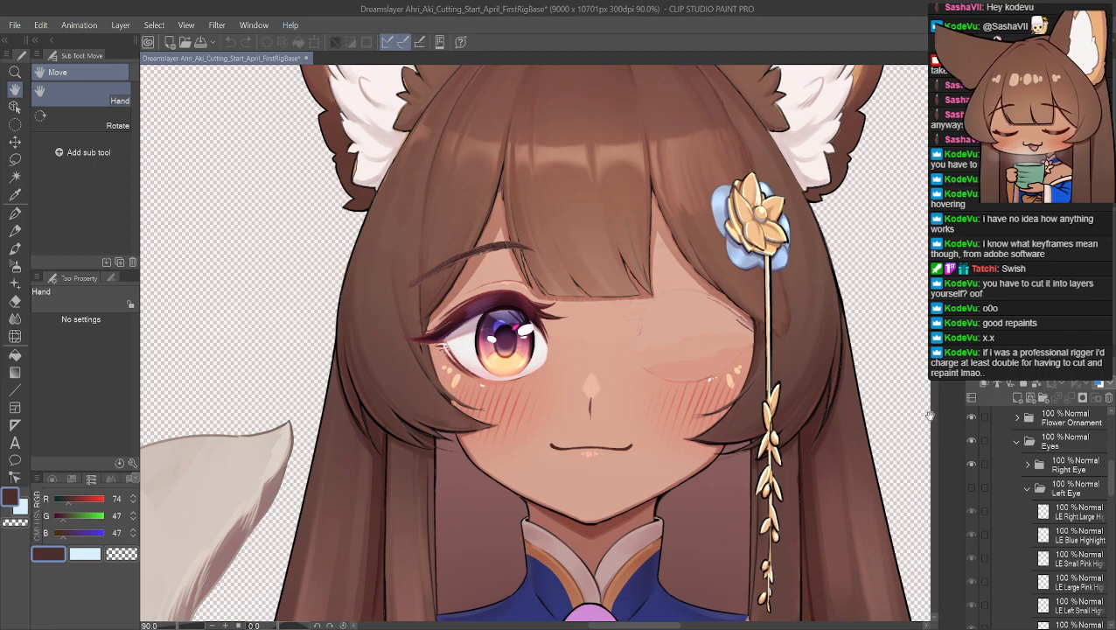
left_click(970, 486)
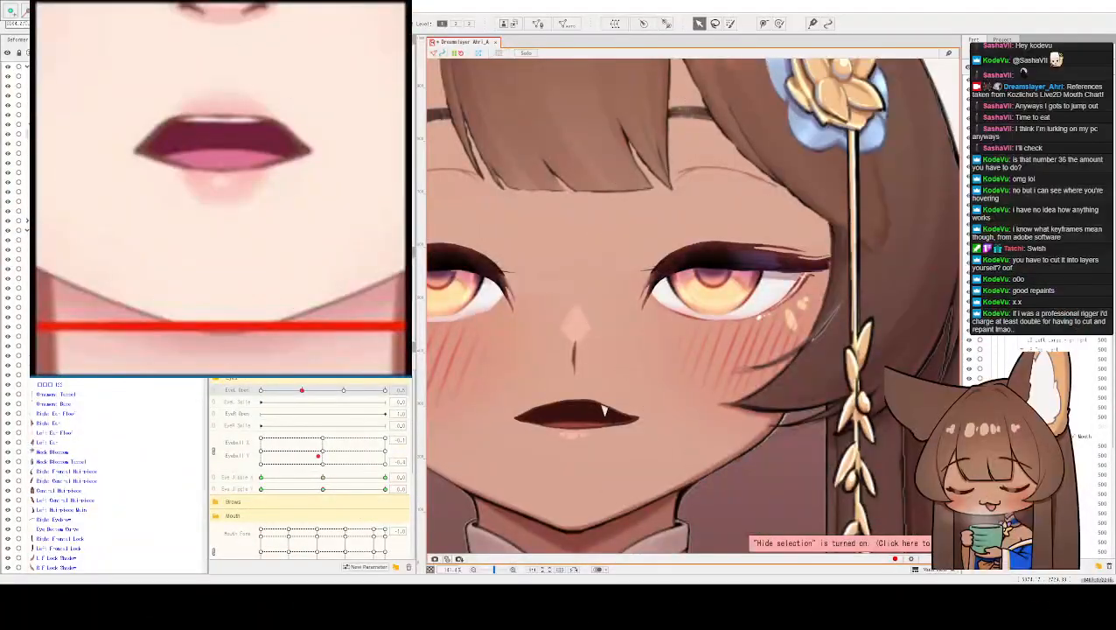
- Switch to Live2D, set EyeL Open to 1.0 and preview the gaze with Eyeball X and Eyeball Y at 1.0
scroll(575, 312, "up", 1)
left_click_drag(586, 331, 615, 371)
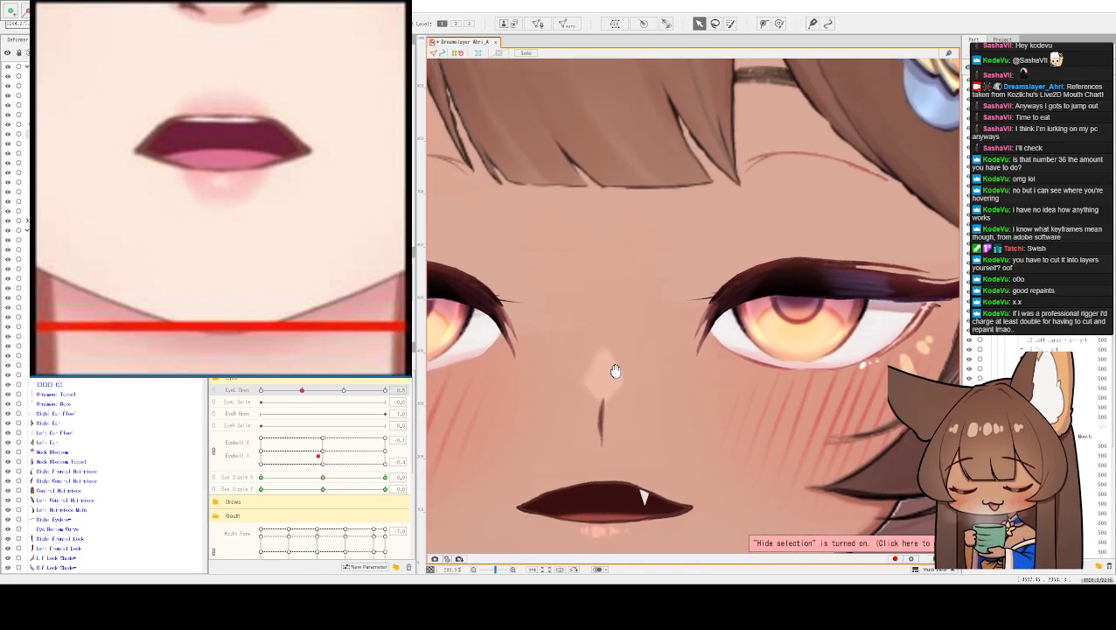
scroll(614, 371, "down", 1)
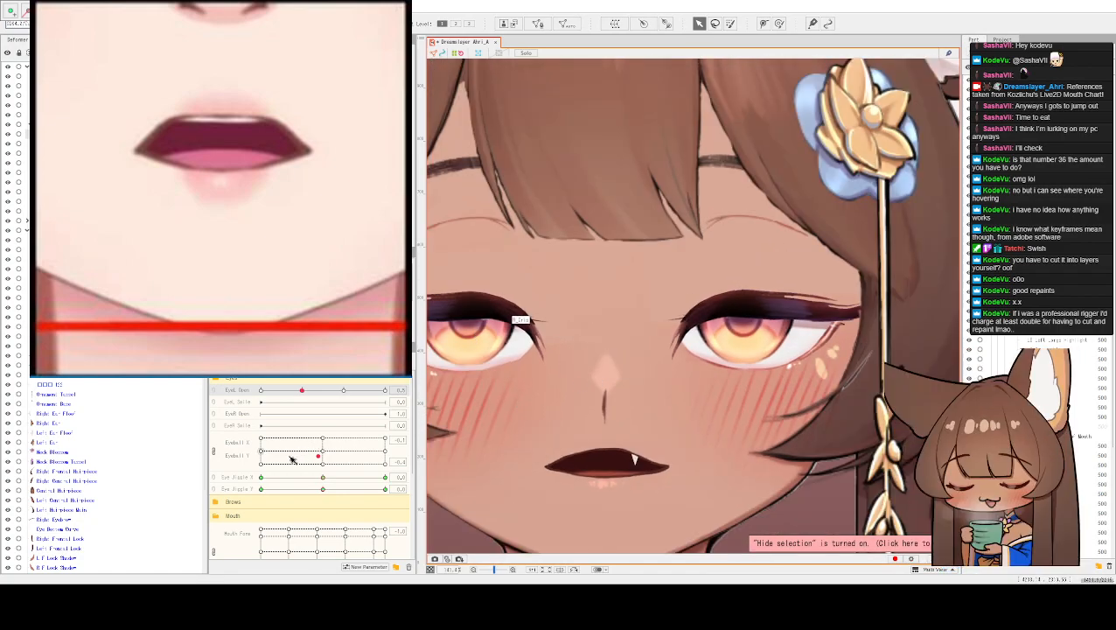
left_click_drag(302, 391, 343, 390)
left_click_drag(320, 454, 394, 474)
left_click_drag(501, 519, 363, 393)
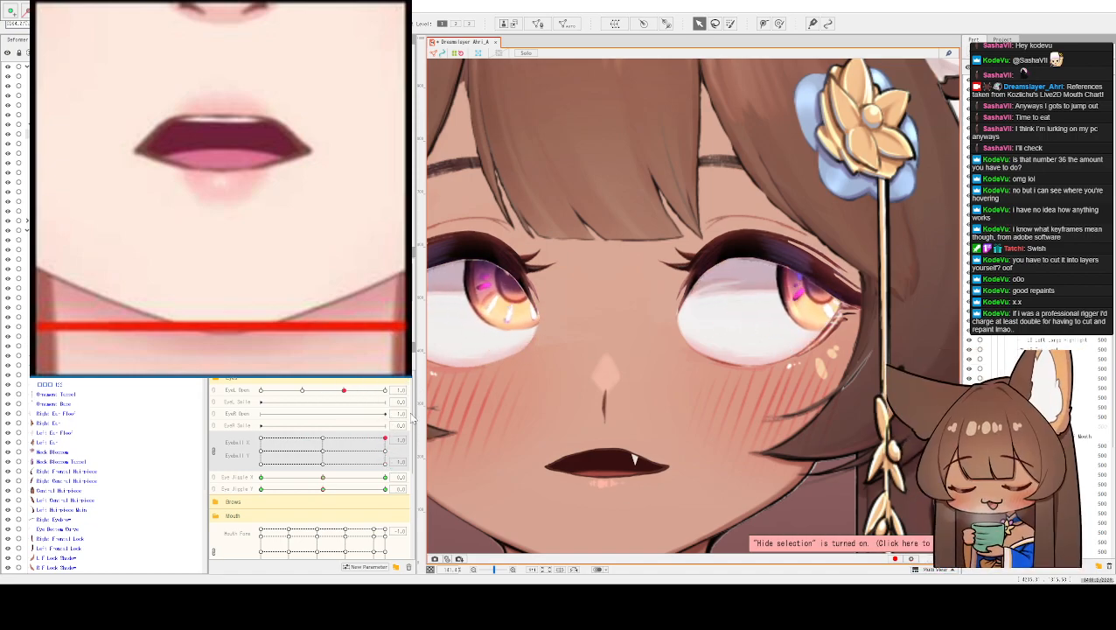
- Preview the gaze looking down and near the centre, and widen the eyes with EyeL Open at maximum
left_click(326, 449)
mouse_move(324, 450)
left_mouse_down()
mouse_move(356, 454)
mouse_move(251, 448)
mouse_move(332, 456)
mouse_move(326, 428)
mouse_move(328, 452)
left_mouse_up()
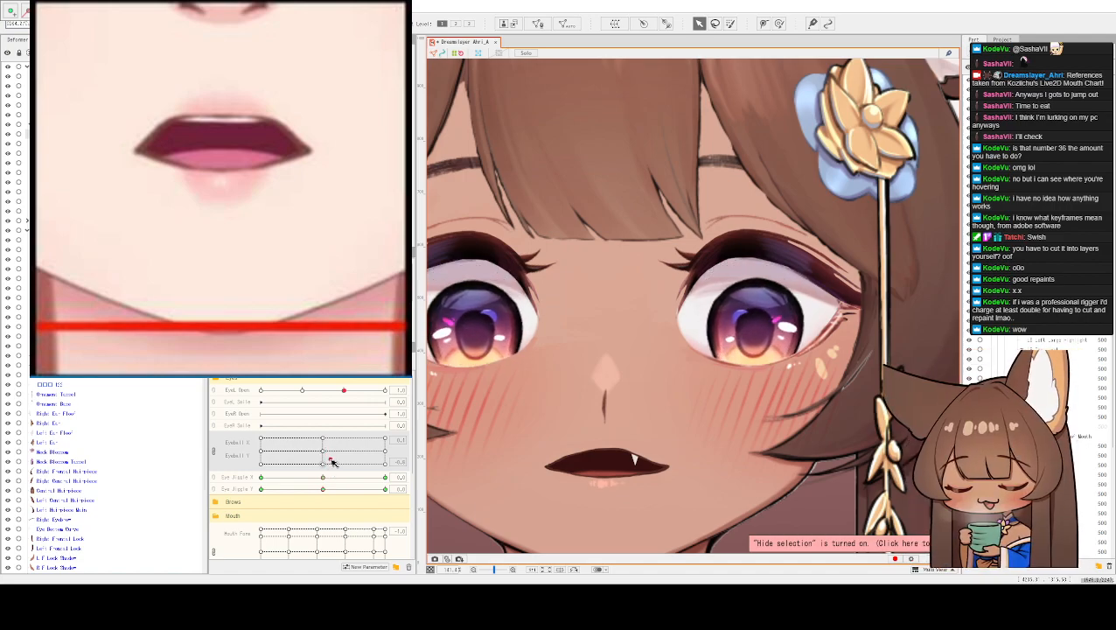
left_click_drag(333, 463, 330, 456)
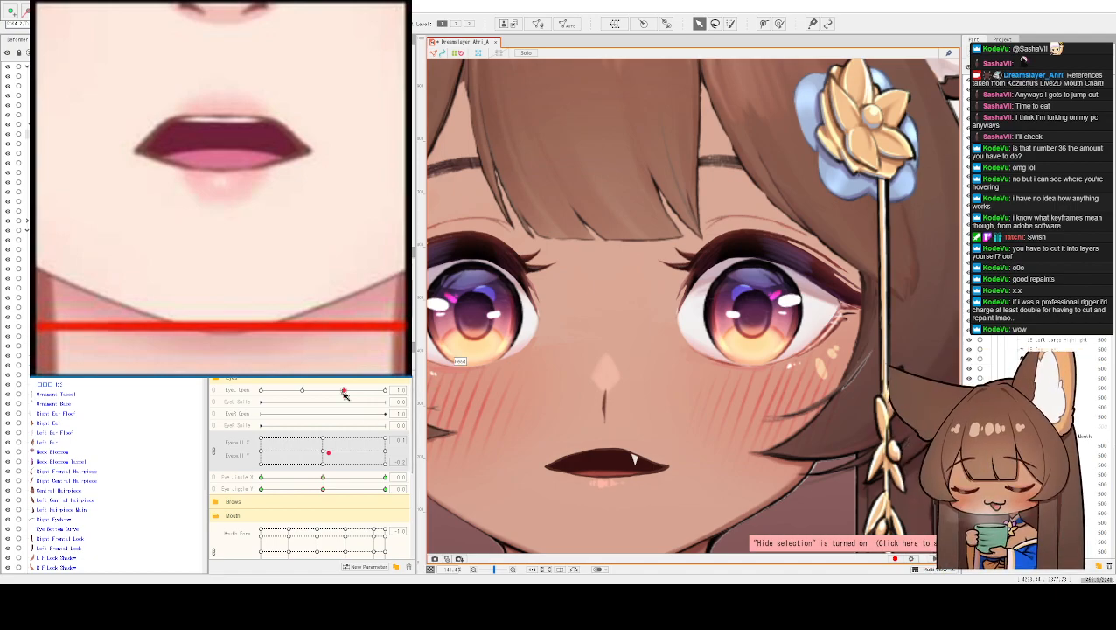
left_click_drag(347, 393, 385, 390)
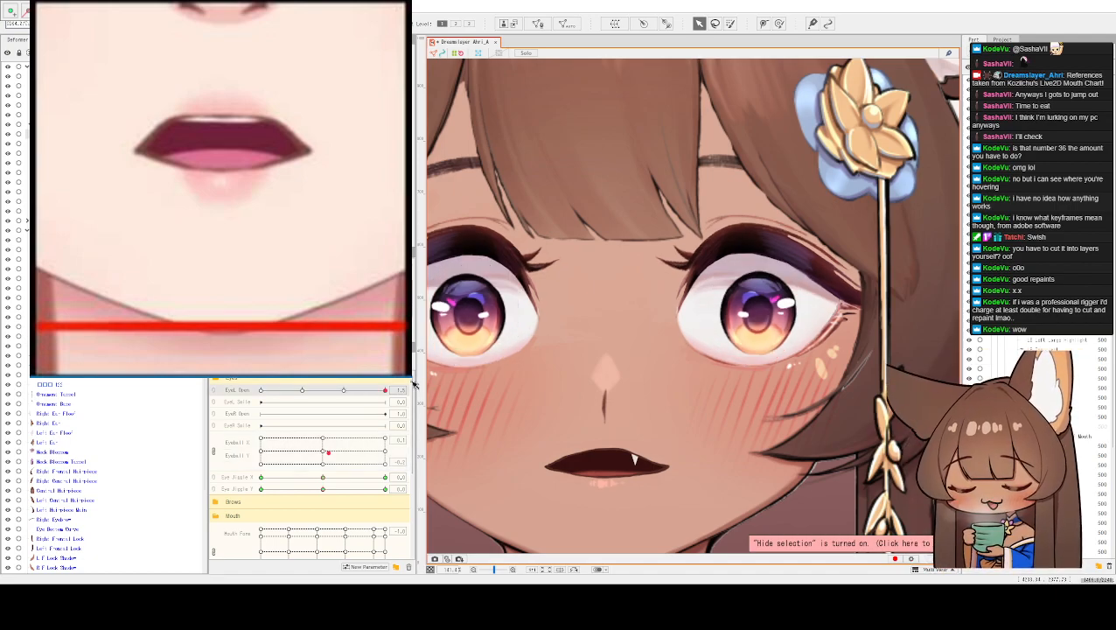
left_click(327, 450)
left_click_drag(326, 449, 316, 451)
- Raise Mouth Form and Mouth Open to their maximums to preview the wide open smile, shifting the gaze slightly down
scroll(321, 470, "down", 2)
left_click_drag(346, 517, 411, 483)
scroll(520, 424, "down", 3)
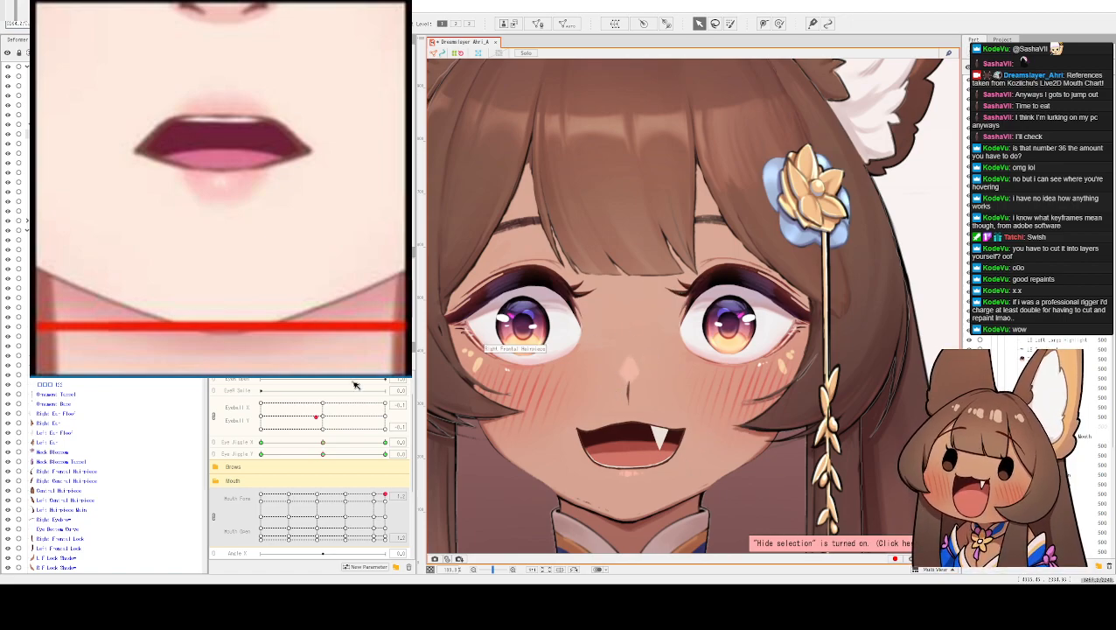
mouse_move(315, 419)
left_mouse_down()
mouse_move(329, 424)
mouse_move(327, 413)
mouse_move(312, 422)
mouse_move(317, 408)
mouse_move(325, 419)
left_mouse_up()
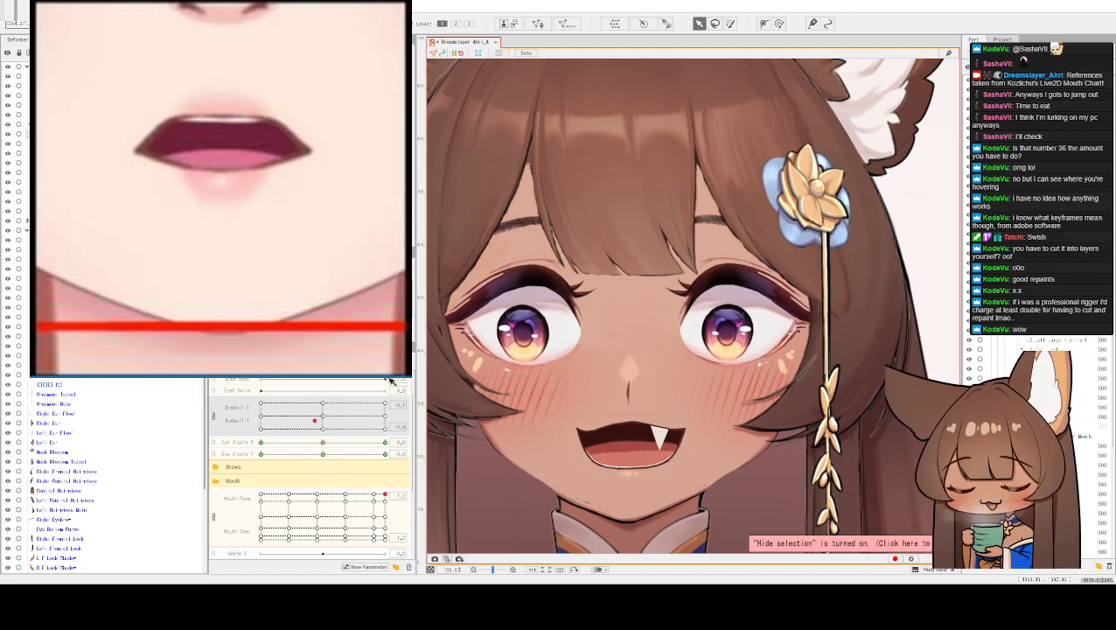
- Return EyeL Open to about 1.0 and lower Mouth Open to 0.0 to preview the closed smile
scroll(385, 390, "up", 2)
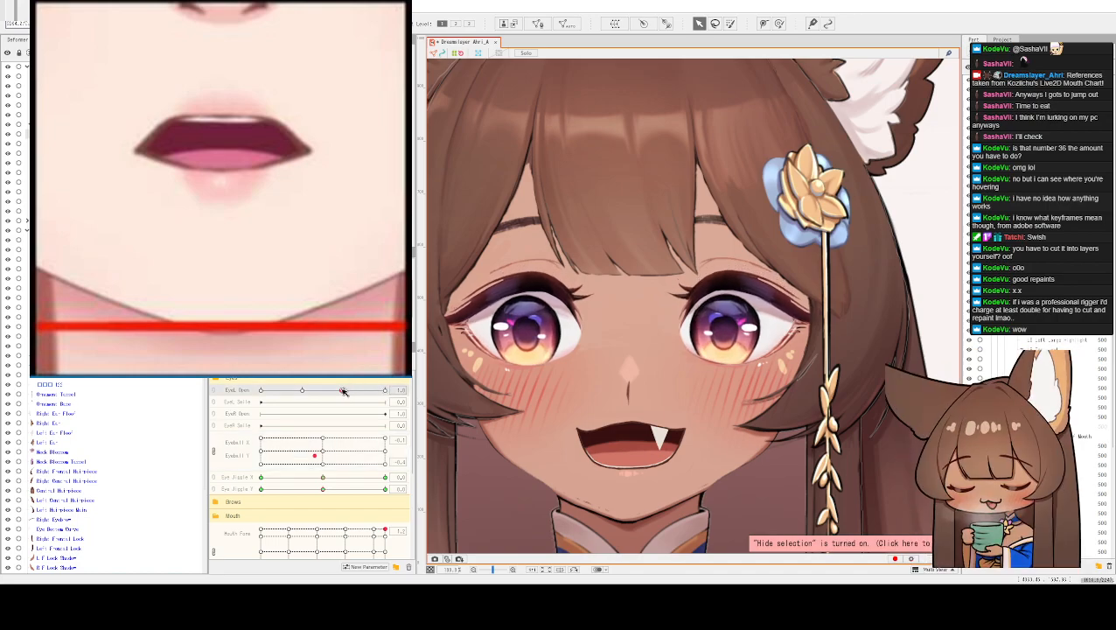
left_click_drag(386, 530, 386, 548)
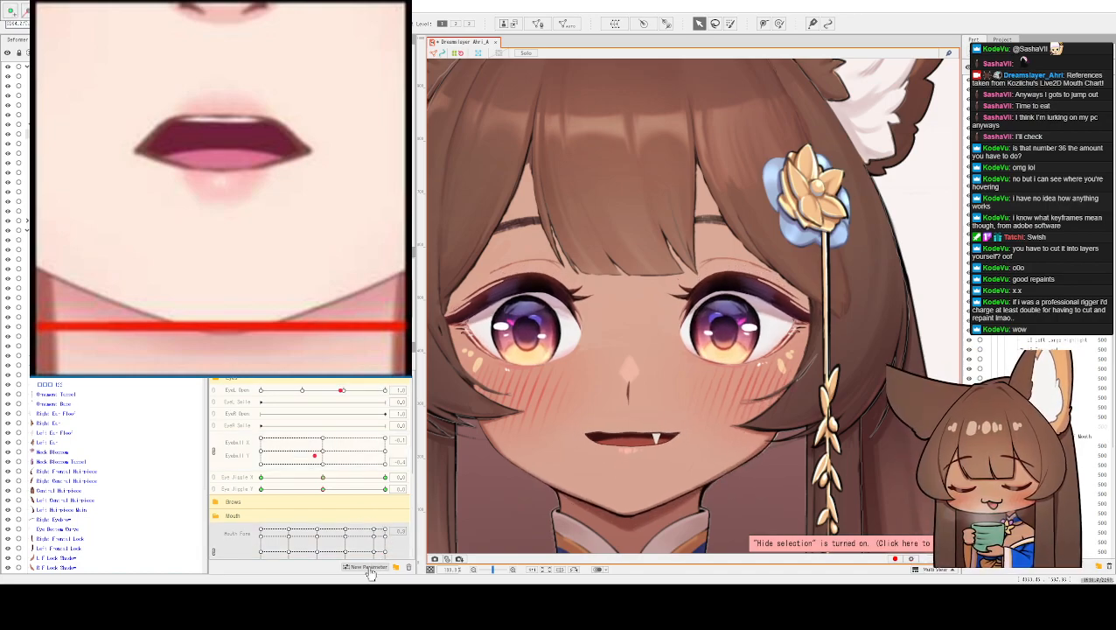
scroll(729, 347, "down", 2)
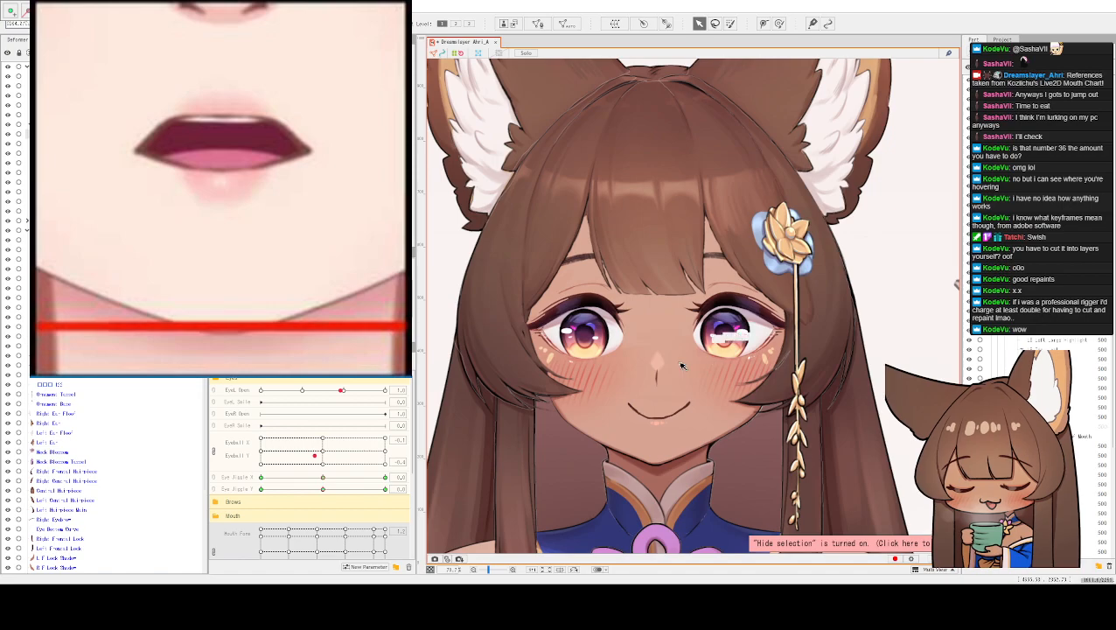
scroll(290, 487, "down", 1)
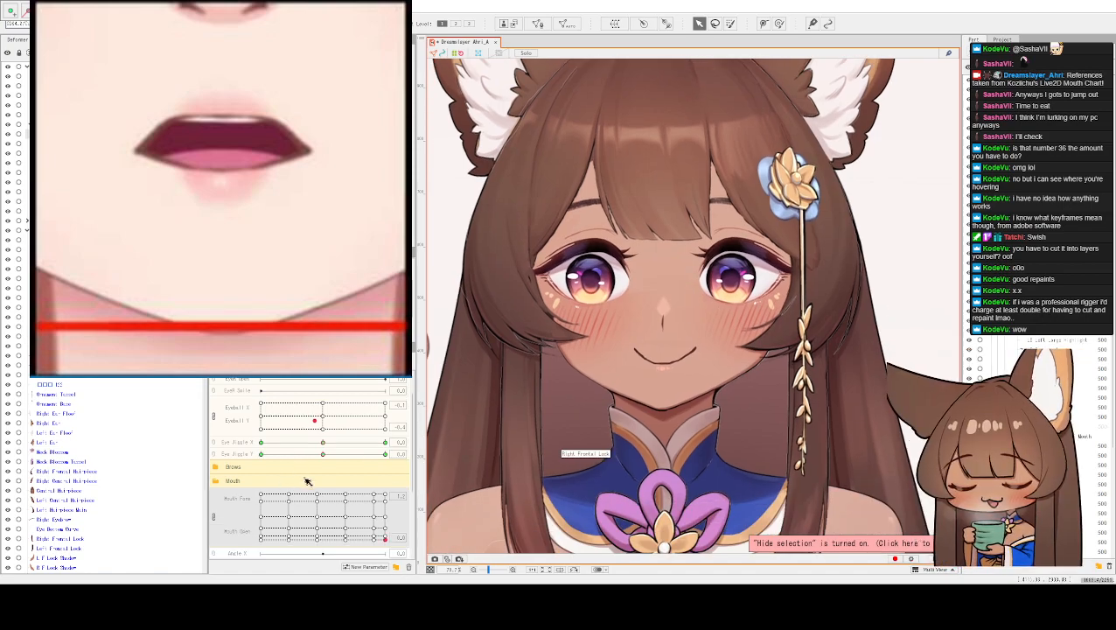
- Preview a smug look with half-closed eyes, Eyeball Y at -1.0 and a closed cat mouth at Mouth Form 1.0
left_click(323, 405)
left_click_drag(323, 409, 323, 442)
scroll(350, 421, "up", 1)
scroll(331, 445, "down", 1)
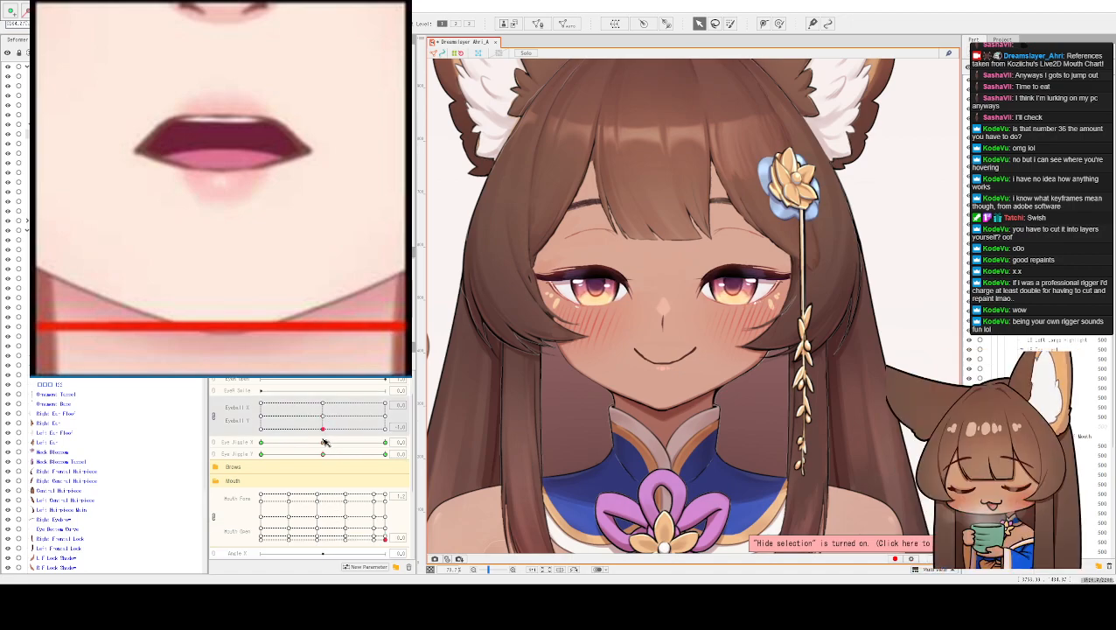
left_click(376, 543)
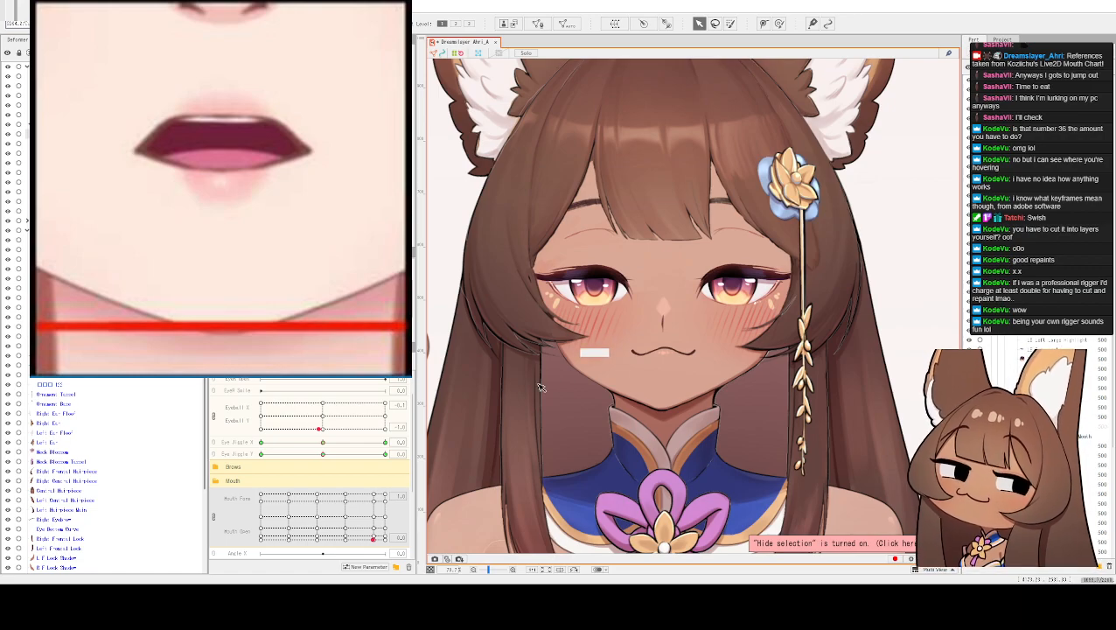
- Reset EyeL Open to 1.0 and centre the eyeballs at 0.0
left_click_drag(320, 429, 345, 391)
scroll(318, 392, "up", 2)
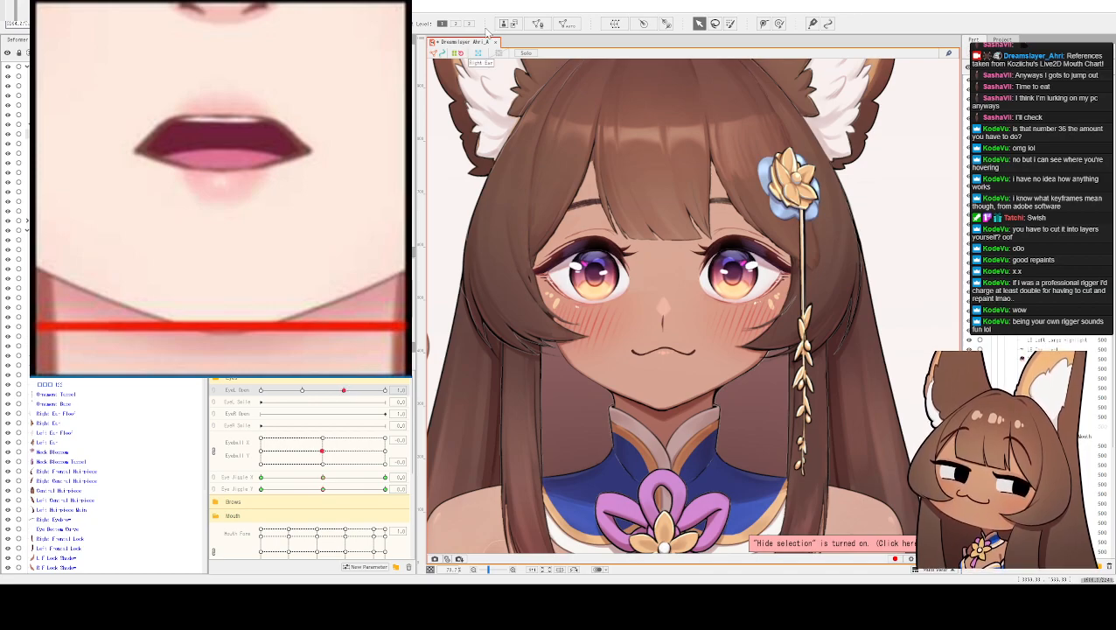
- Preview several closed and slightly open mouth shapes, finishing with Mouth Form at -1.0 and Mouth Open at 0.3
scroll(340, 432, "down", 1)
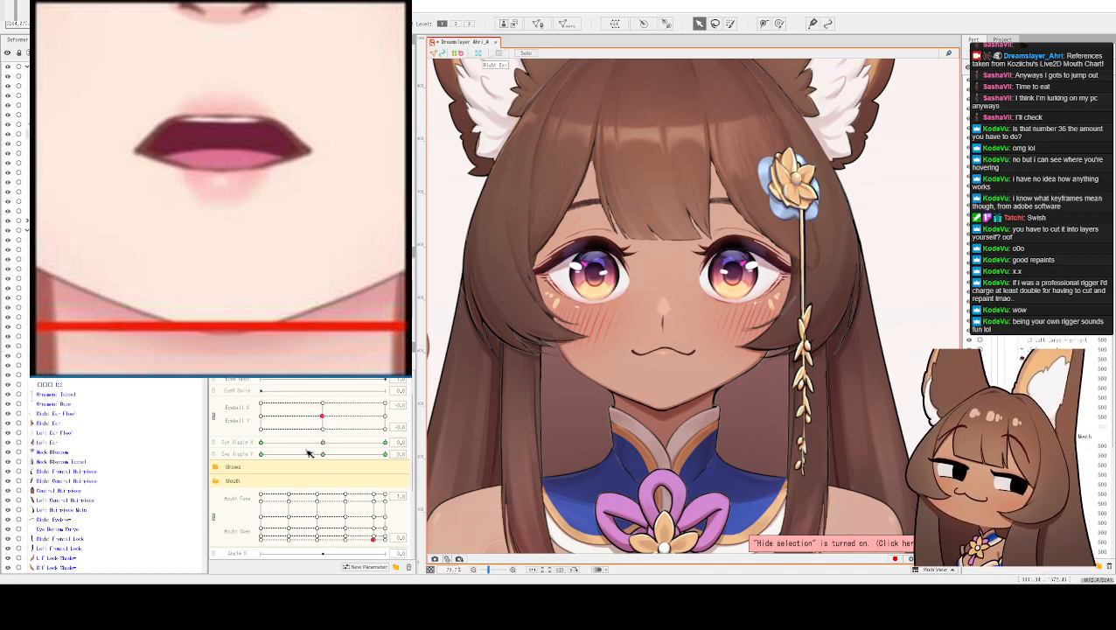
scroll(331, 460, "down", 3)
scroll(333, 456, "up", 1)
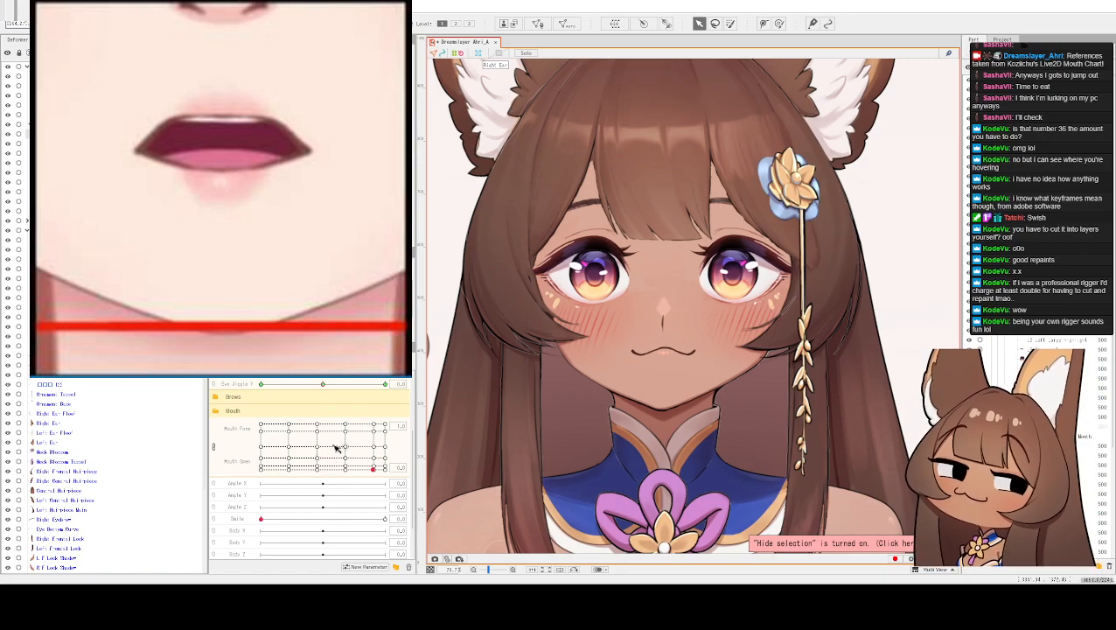
mouse_move(372, 468)
left_mouse_down()
mouse_move(262, 473)
mouse_move(289, 475)
left_mouse_up()
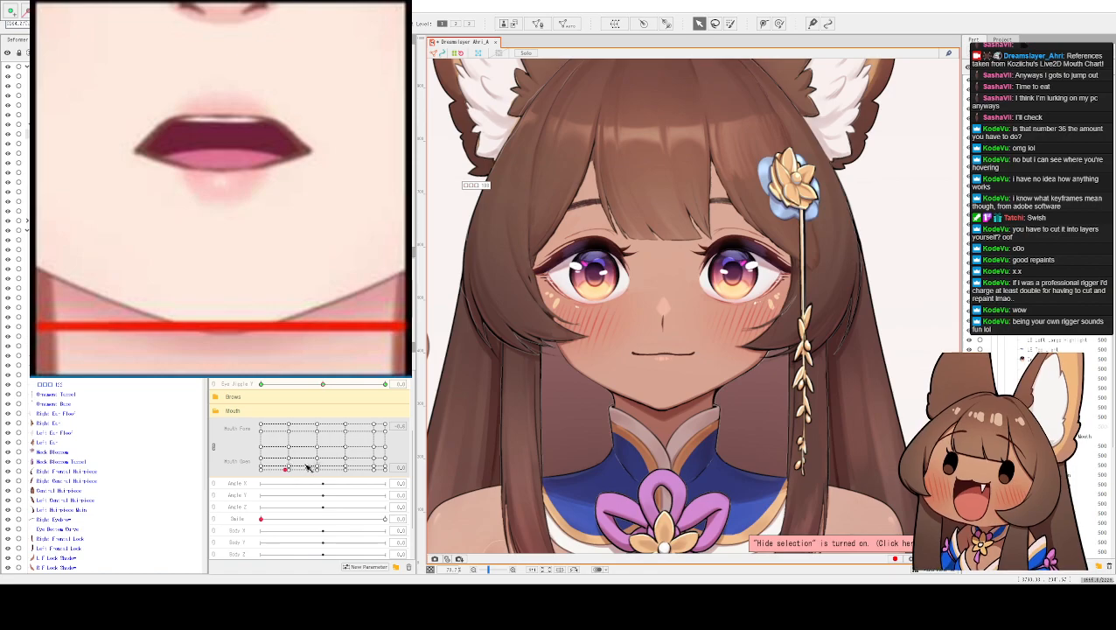
left_click_drag(304, 470, 346, 455)
left_click_drag(325, 432, 346, 470)
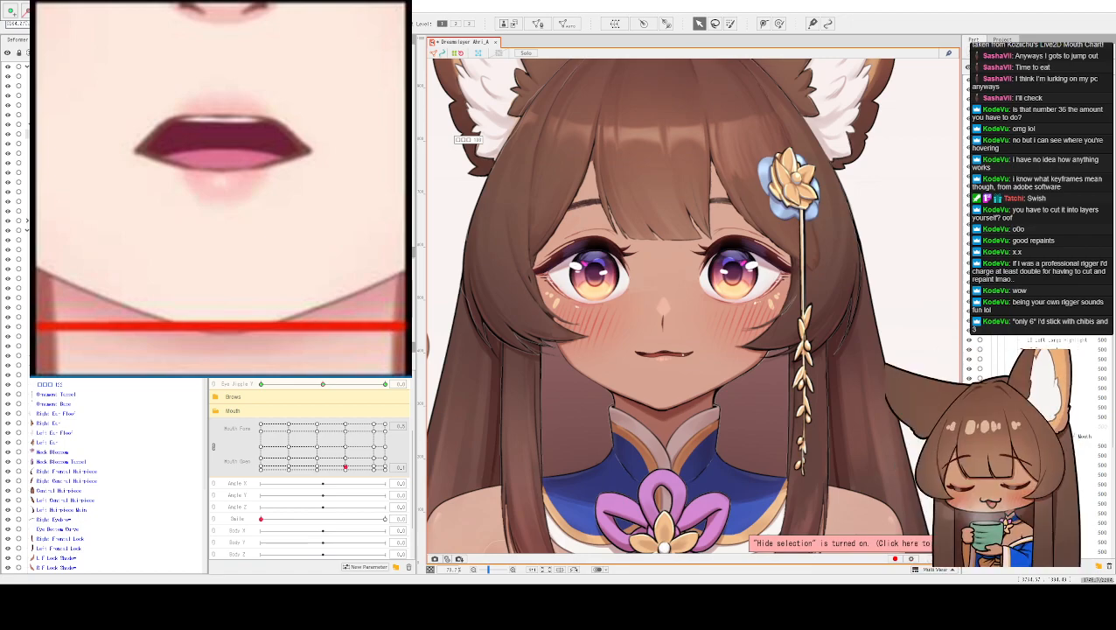
left_click_drag(345, 466, 262, 462)
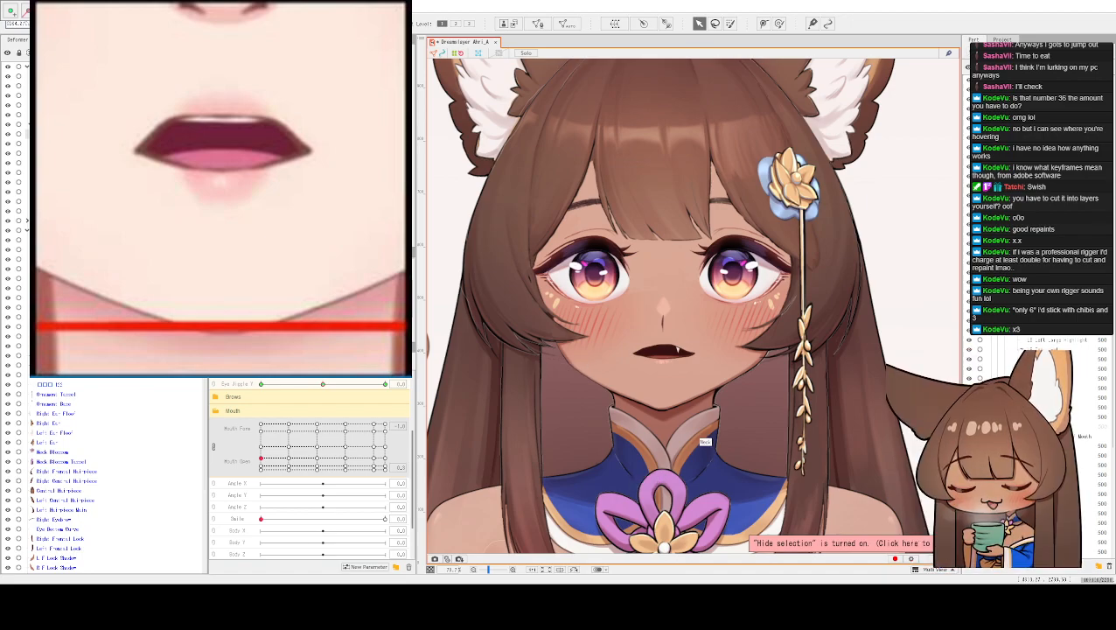
- Select the lower lip line of the slightly open mouth and set its deform path to edit level 3
scroll(693, 429, "up", 2)
scroll(693, 411, "up", 4)
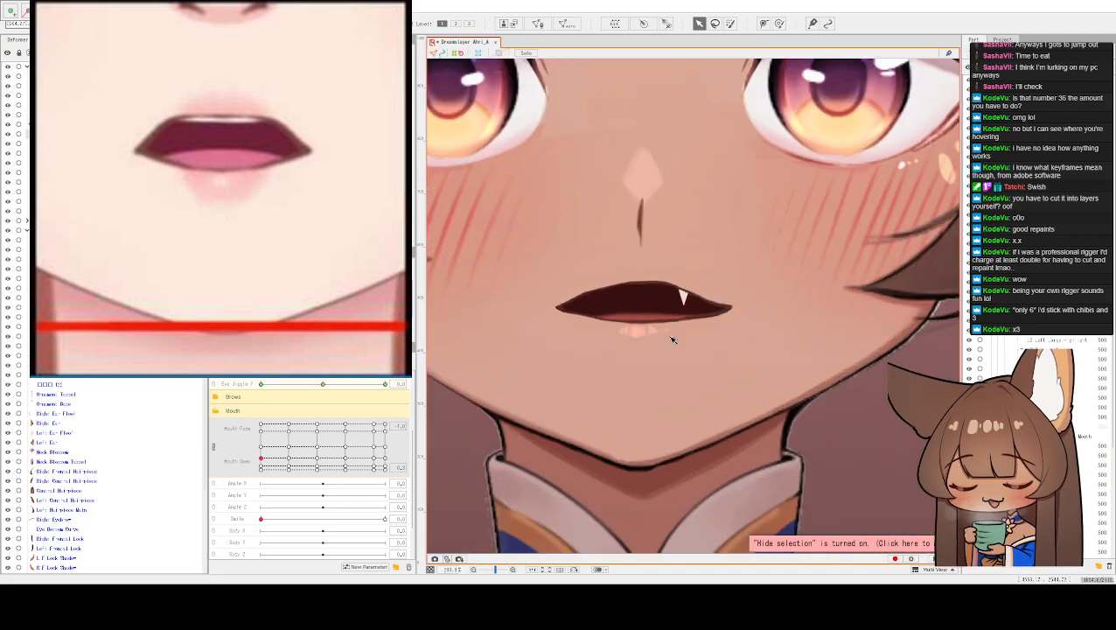
left_click(645, 324)
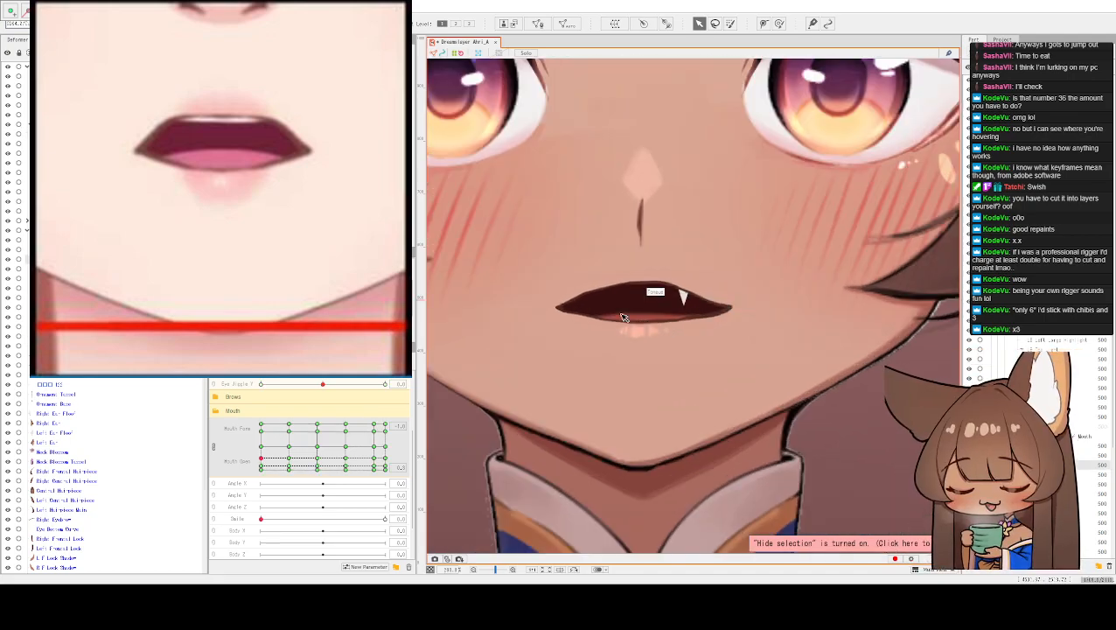
left_click(622, 315)
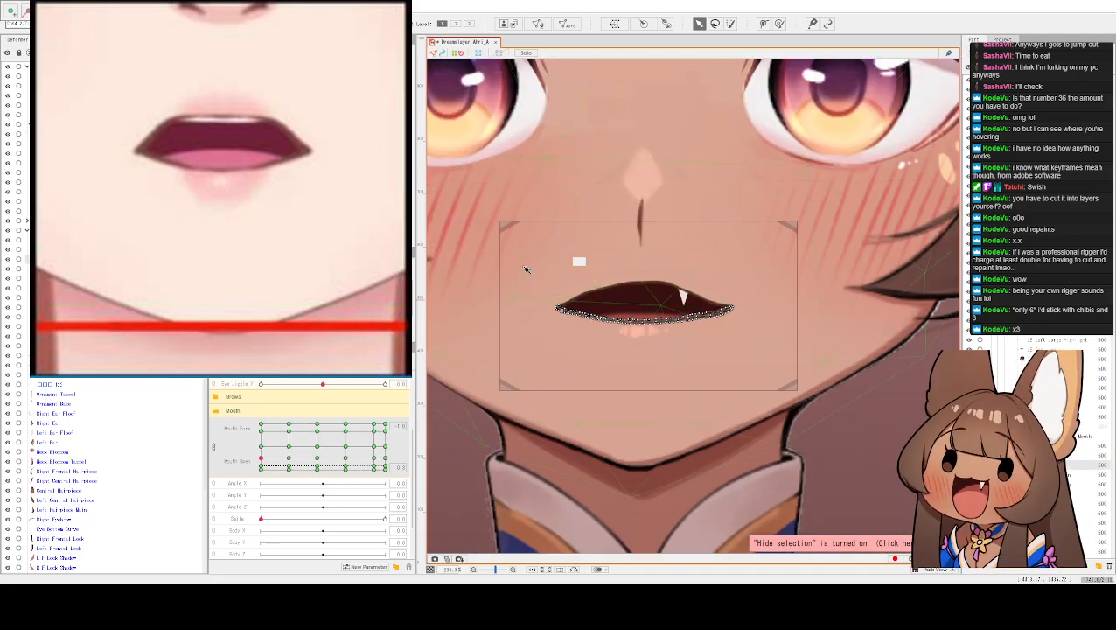
left_click(455, 24)
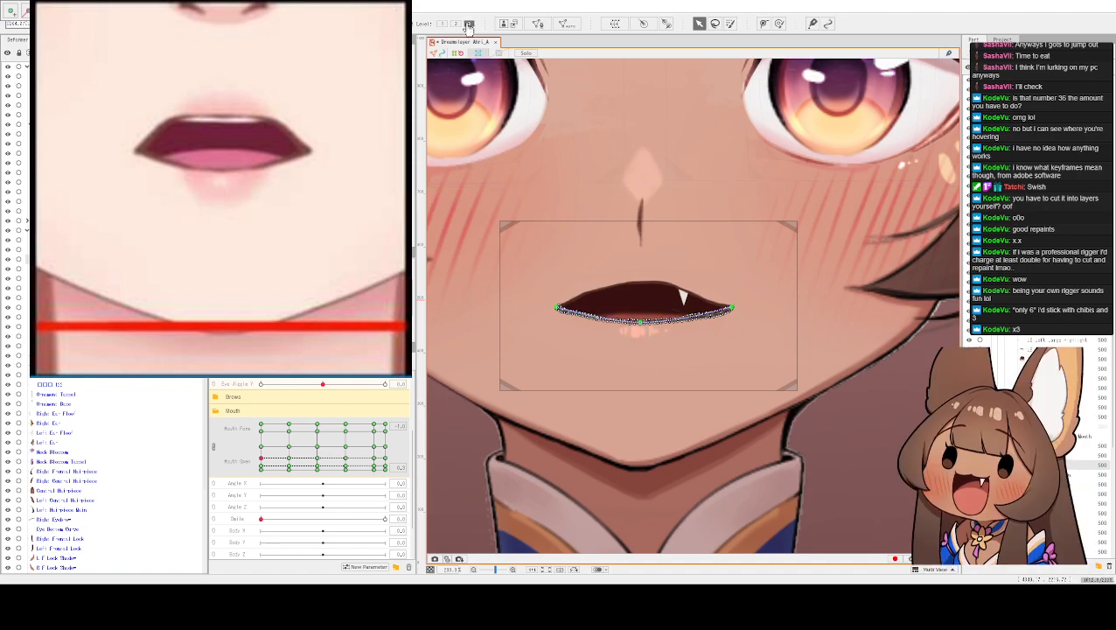
scroll(591, 267, "up", 3)
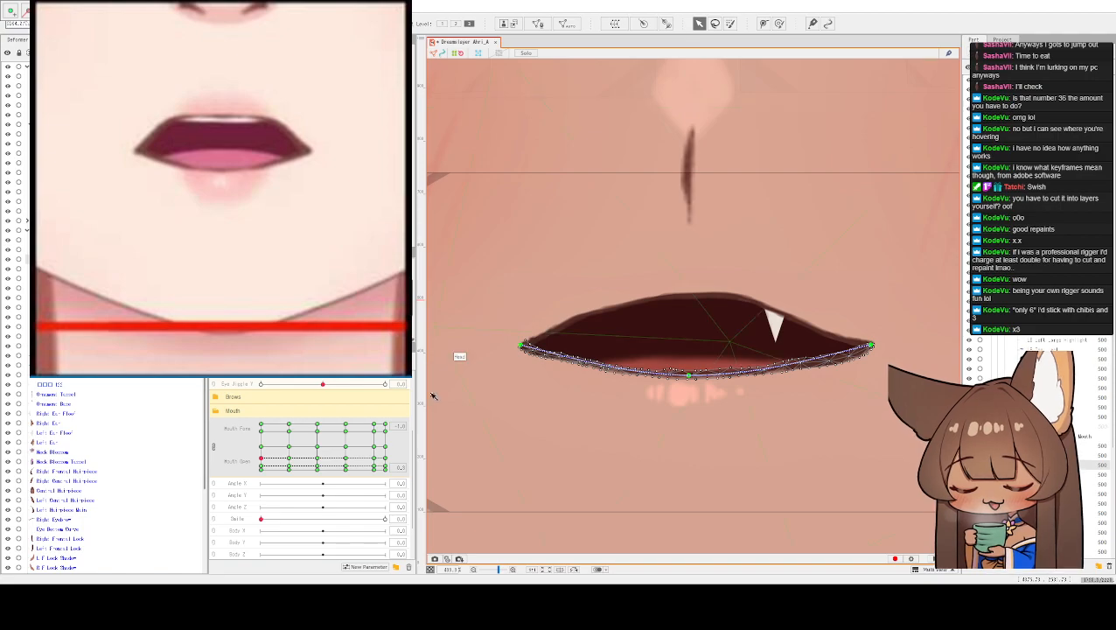
left_click(660, 375)
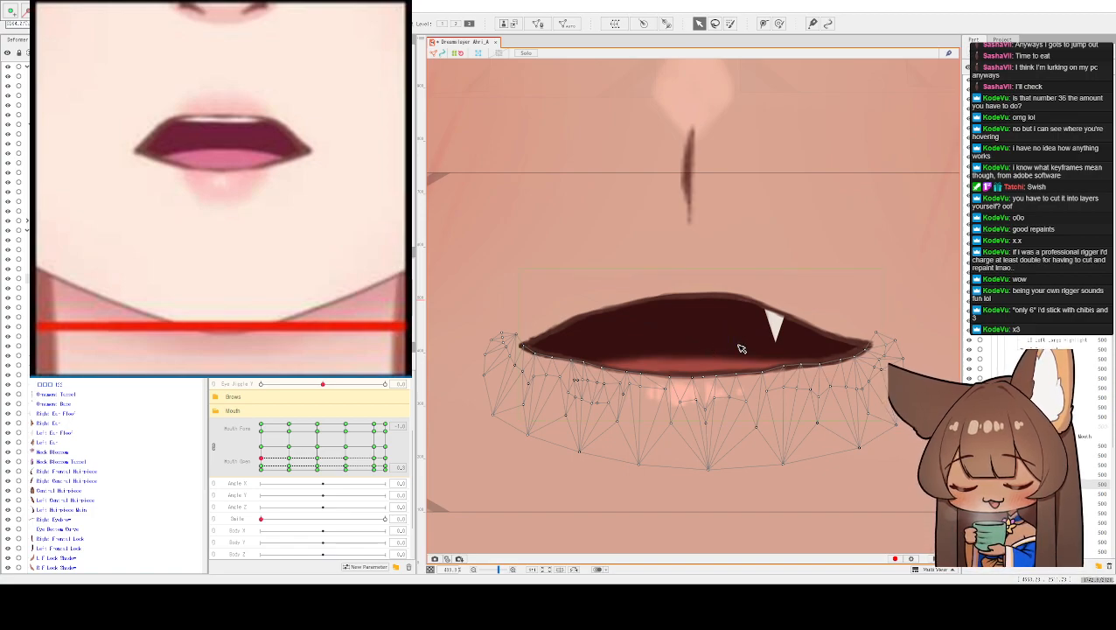
left_click(773, 374)
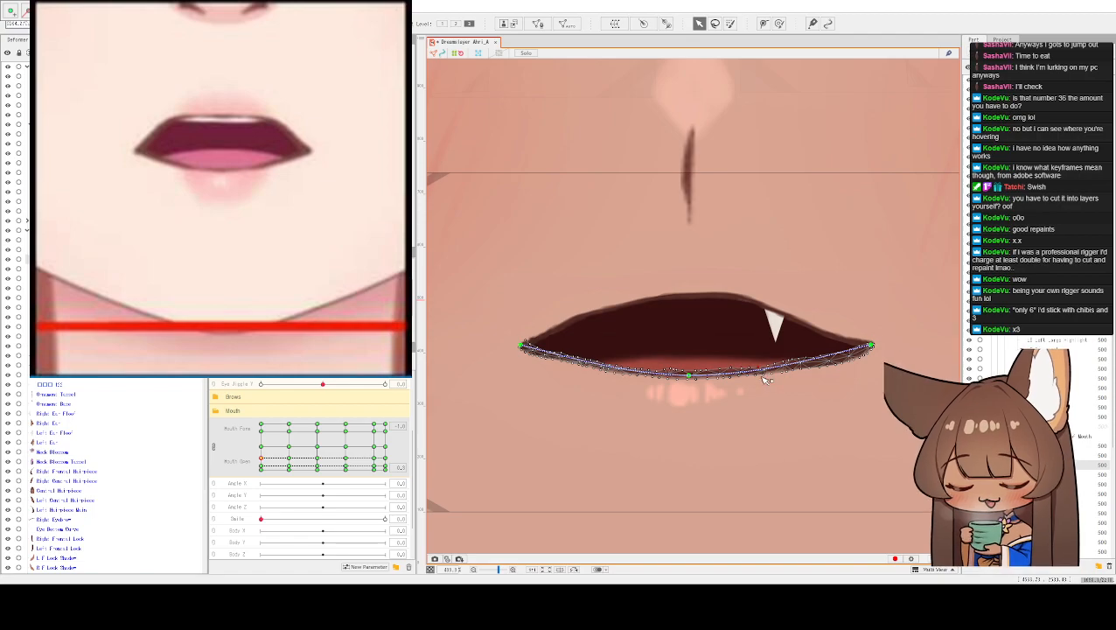
- Isolate the lower lip line with Solo and pull its middle deform path point slightly downward
scroll(739, 345, "down", 5)
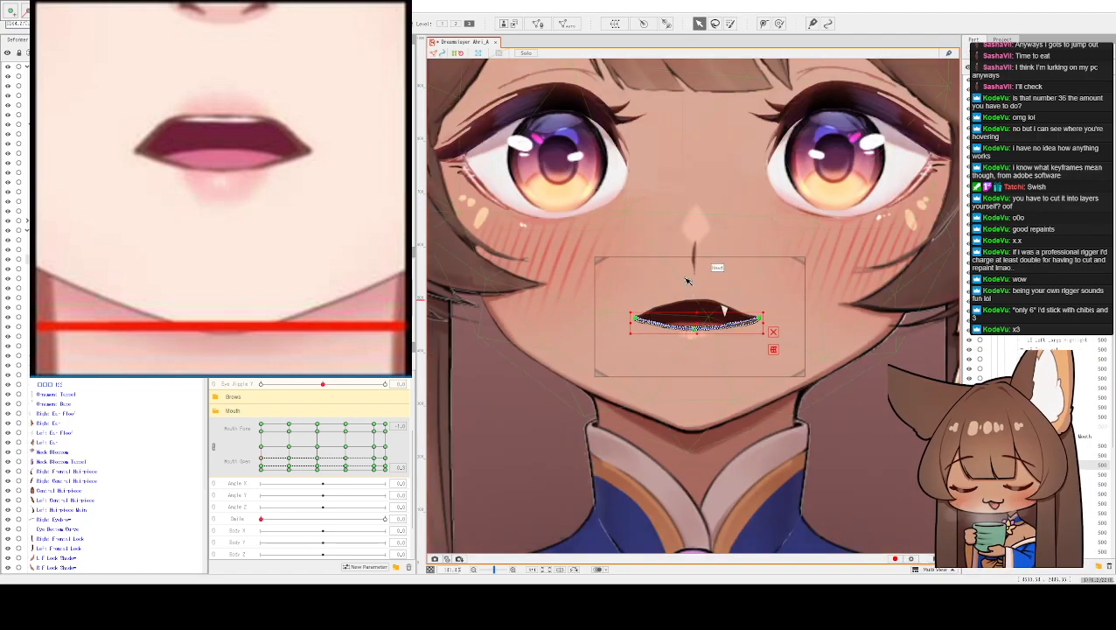
scroll(743, 210, "up", 3)
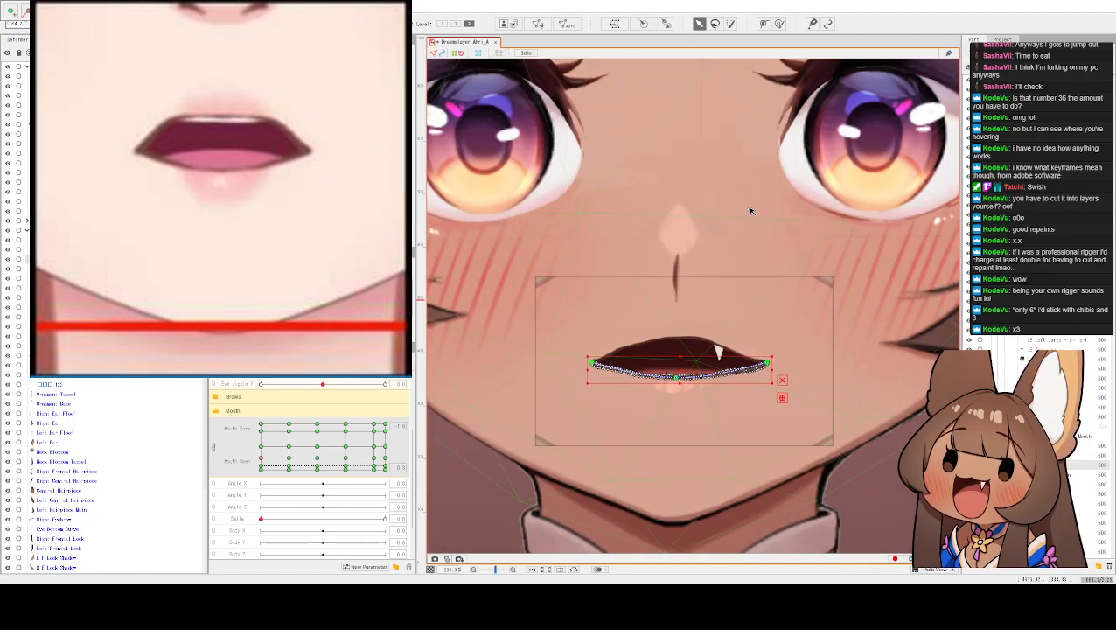
left_click(524, 53)
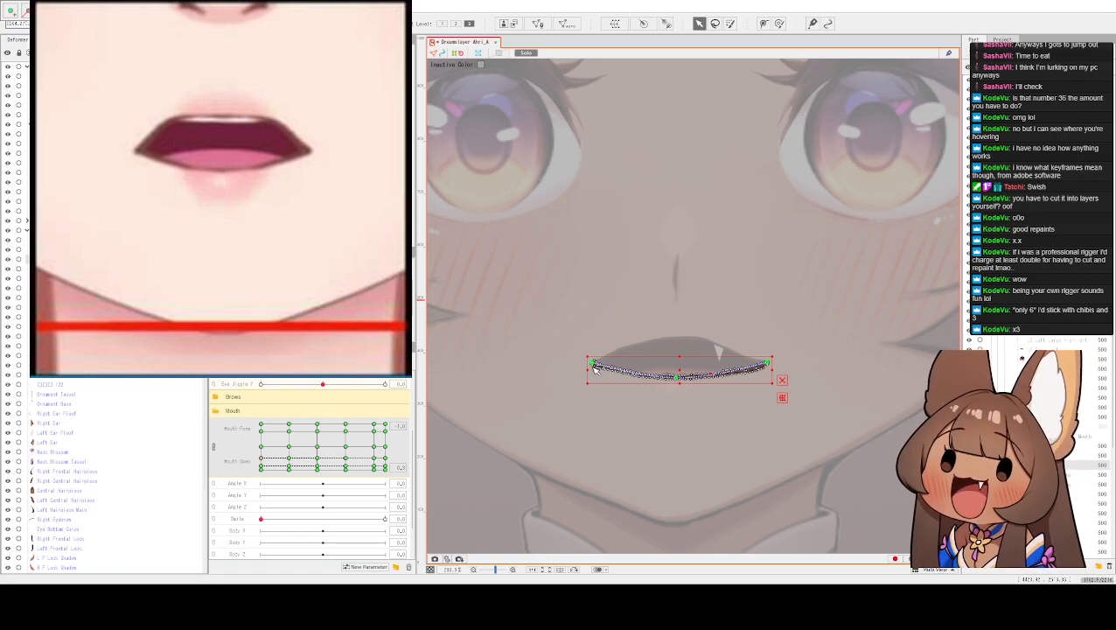
left_click_drag(679, 385, 682, 392)
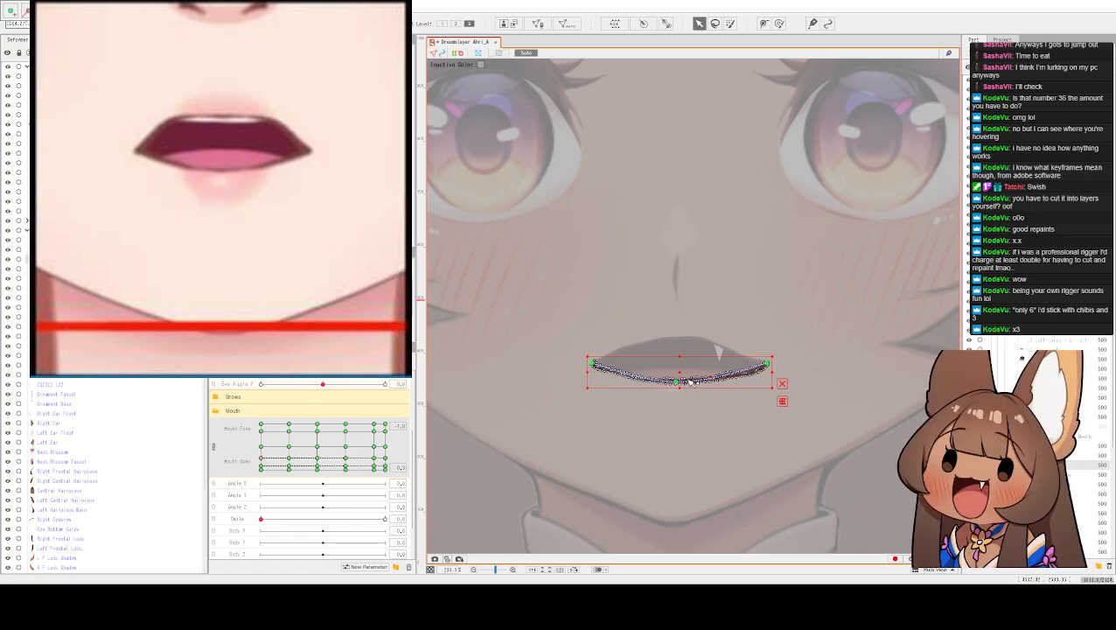
left_click(685, 385)
left_click_drag(685, 385, 683, 392)
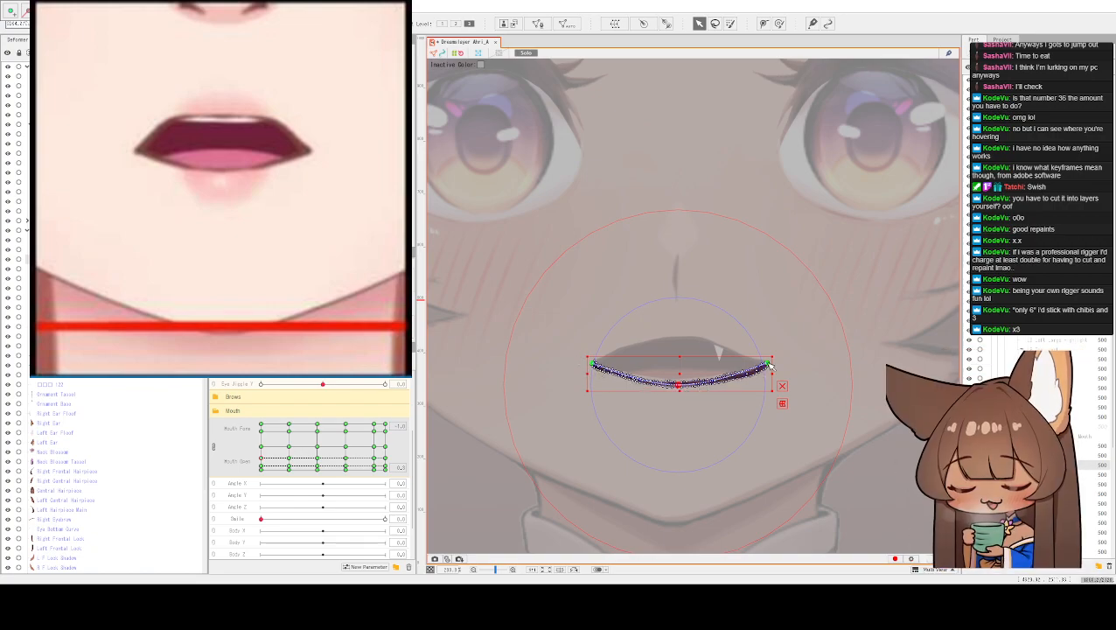
scroll(749, 378, "up", 8)
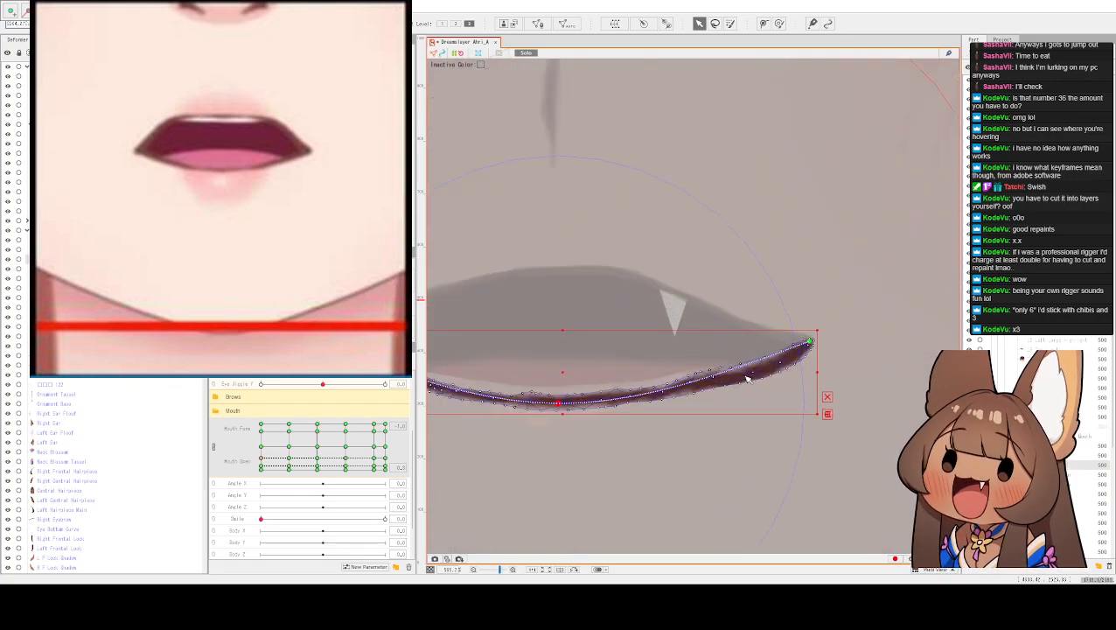
scroll(803, 342, "down", 8)
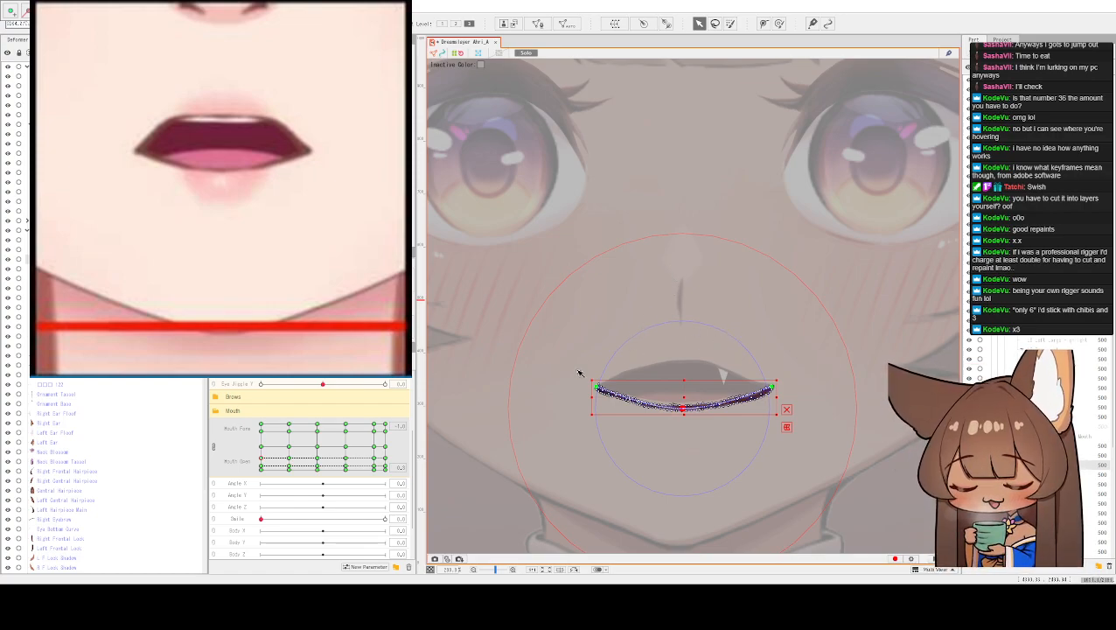
- Switch to edit level 2, raise the lower lip path near its right corner and shift the points right of centre
left_click(456, 23)
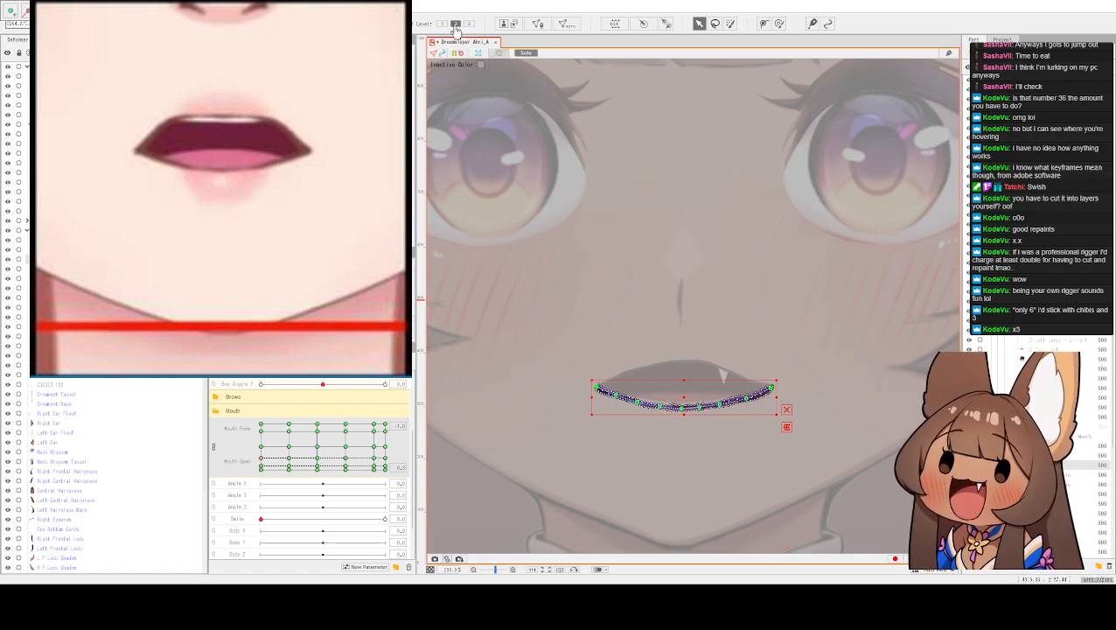
scroll(746, 431, "up", 2)
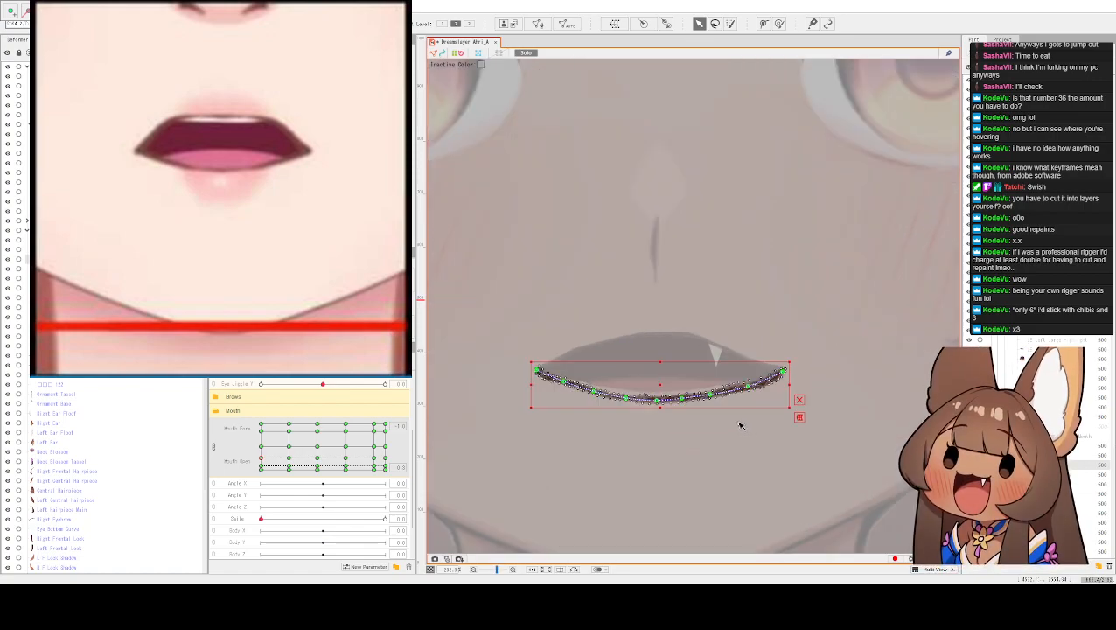
scroll(739, 426, "up", 1)
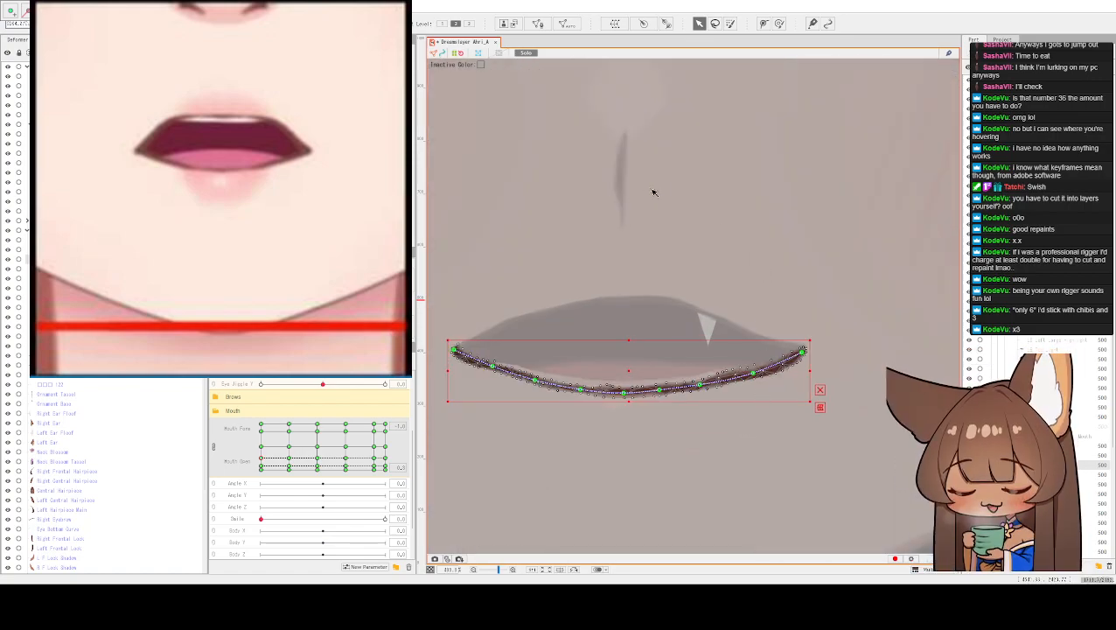
left_click_drag(651, 192, 705, 191)
left_click_drag(655, 226, 659, 236)
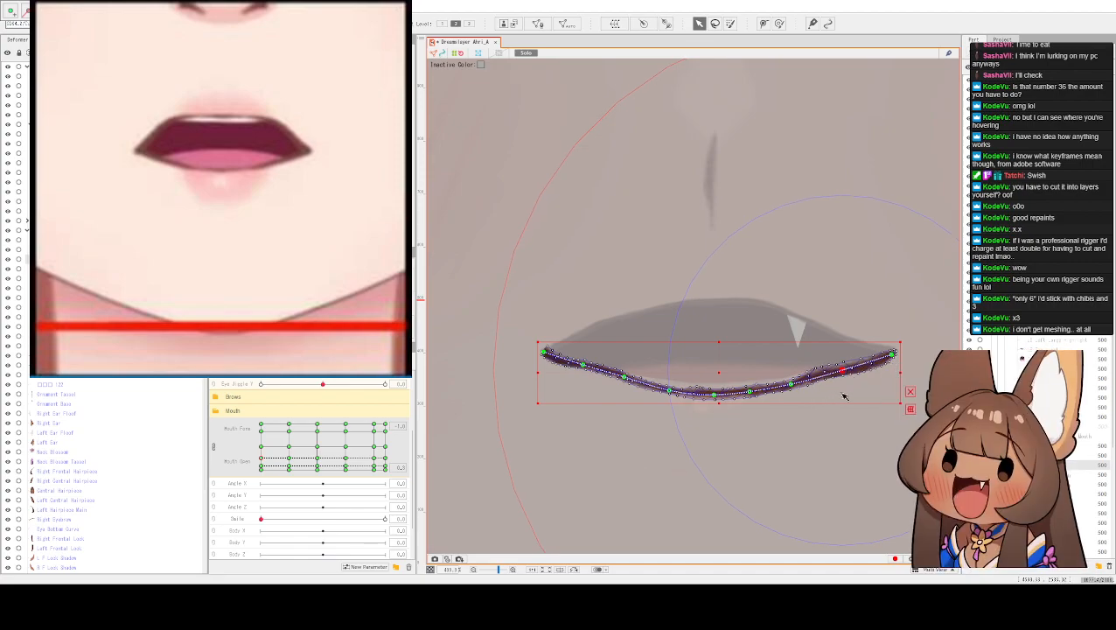
left_click_drag(846, 373, 845, 368)
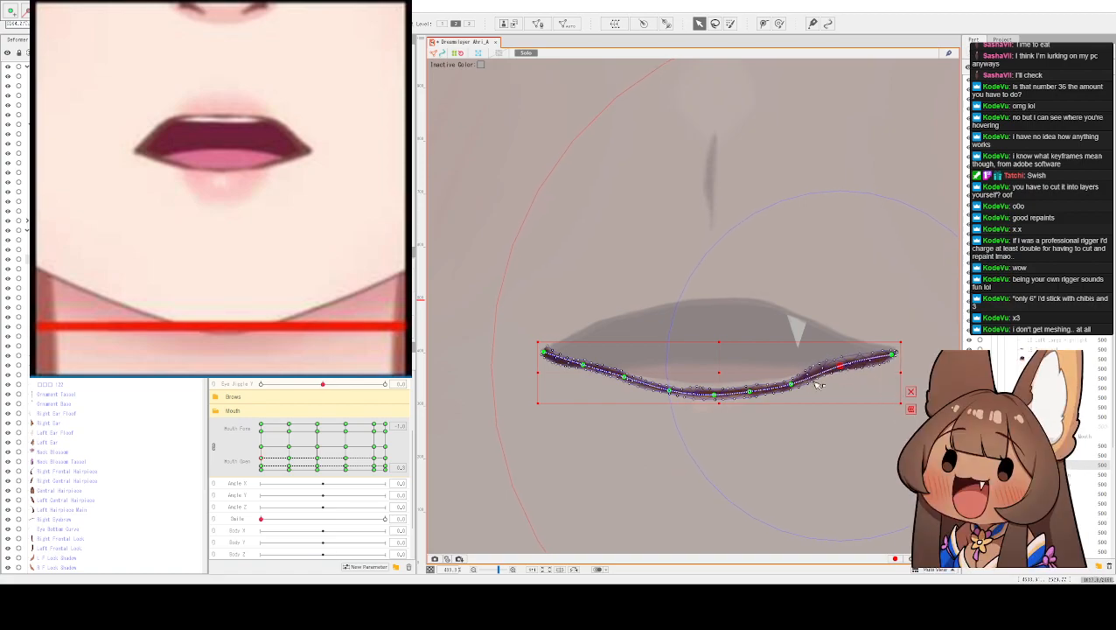
left_click(752, 392)
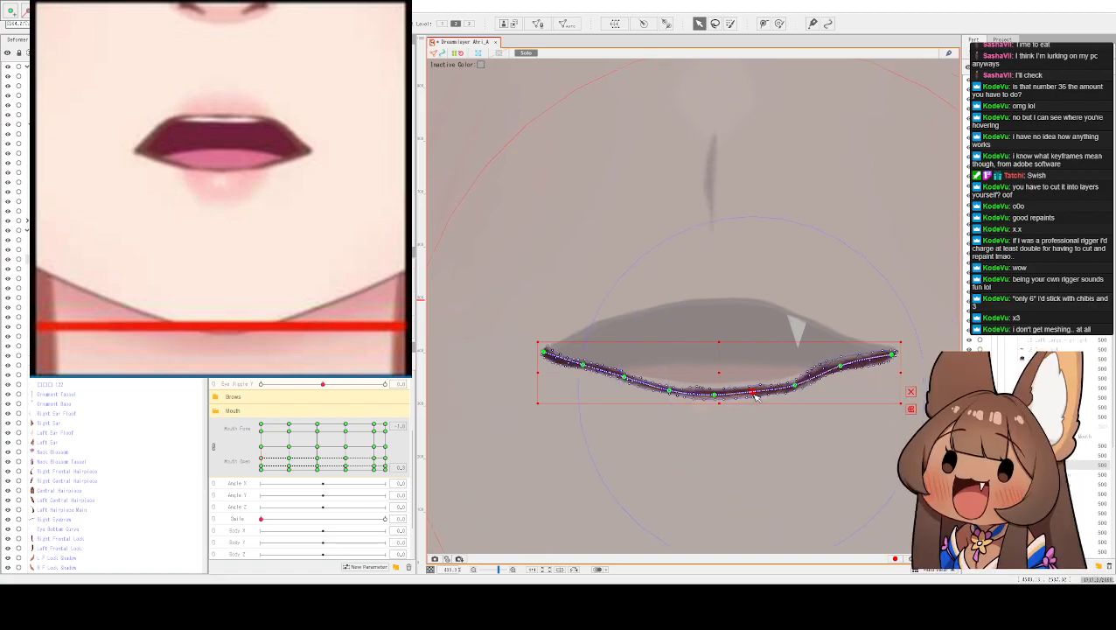
left_click_drag(754, 396, 758, 399)
left_click(718, 397)
- Smooth the bump on the lower lip line's upper edge near the centre by adjusting the protruding mesh vertices
scroll(718, 398, "up", 3)
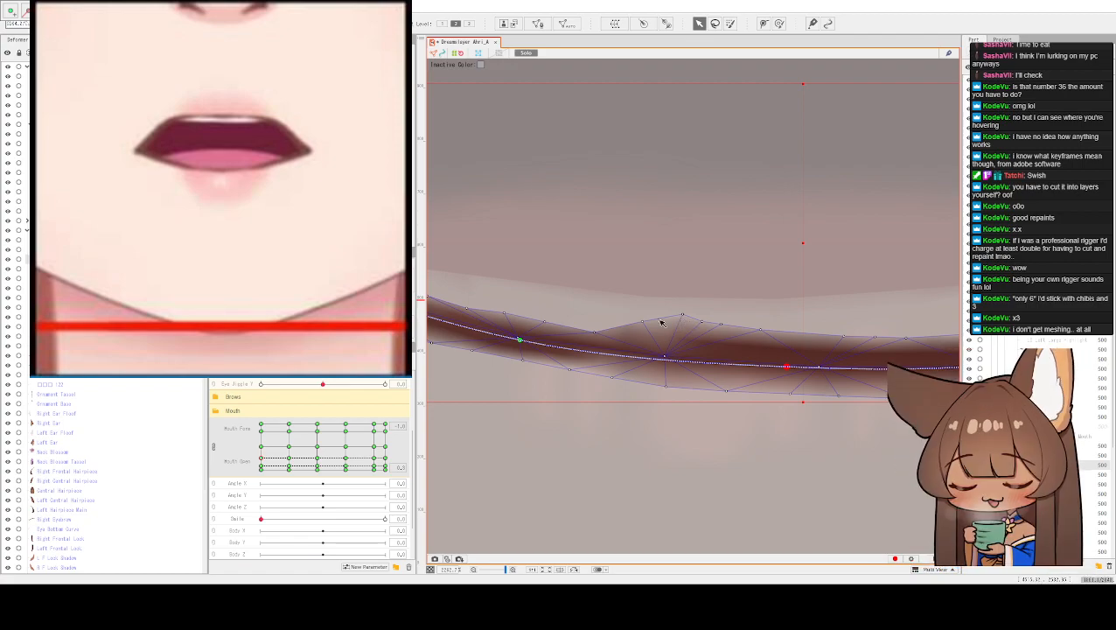
left_click_drag(684, 315, 704, 331)
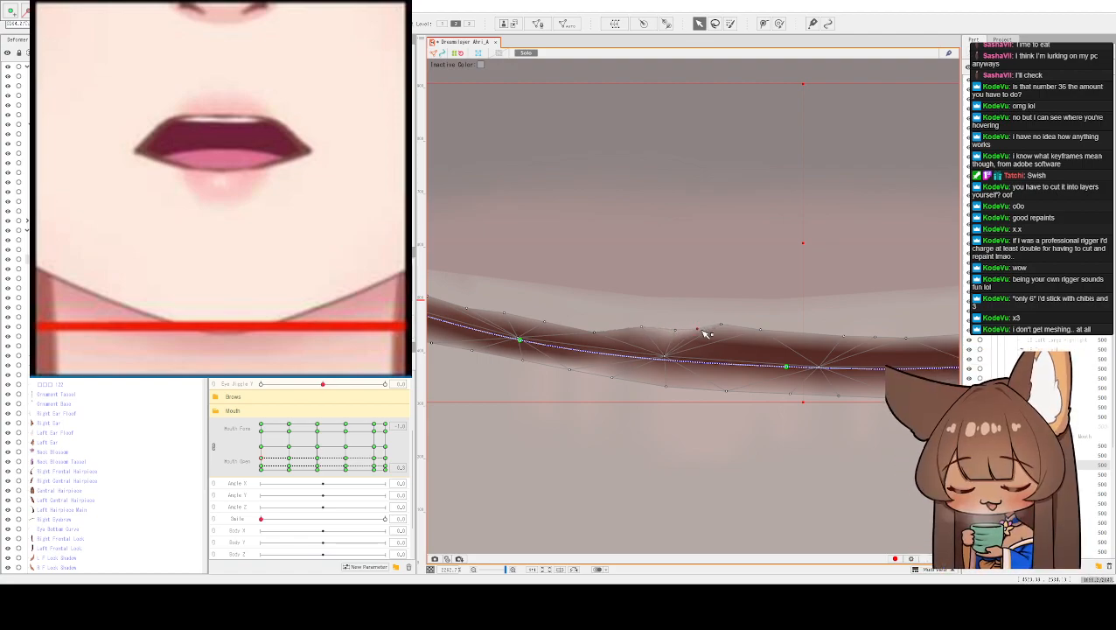
left_click(721, 328)
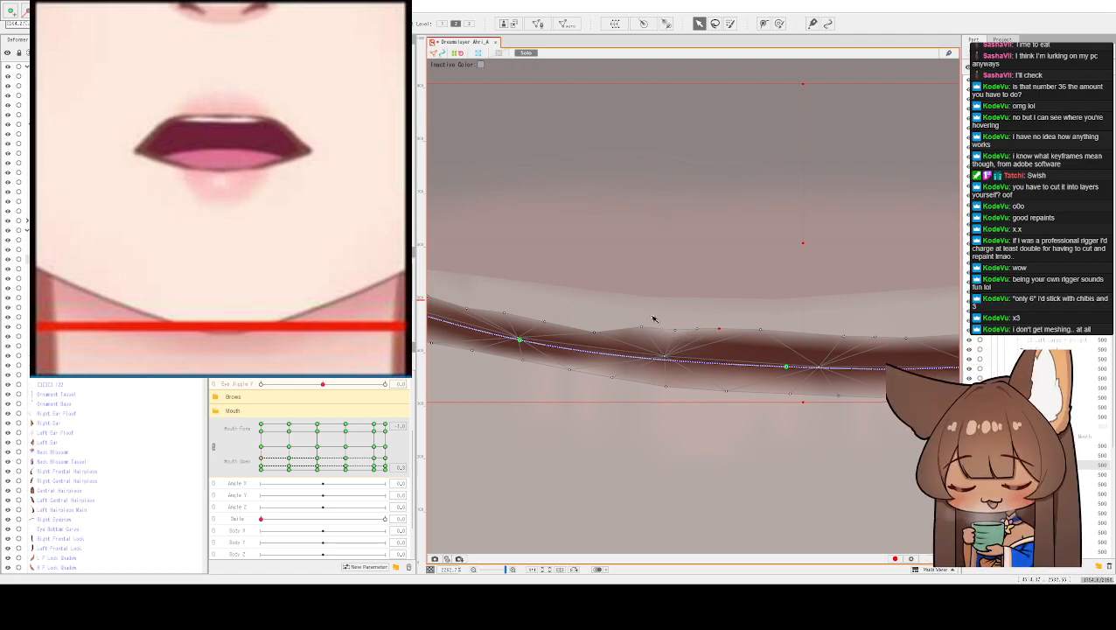
scroll(636, 311, "down", 5)
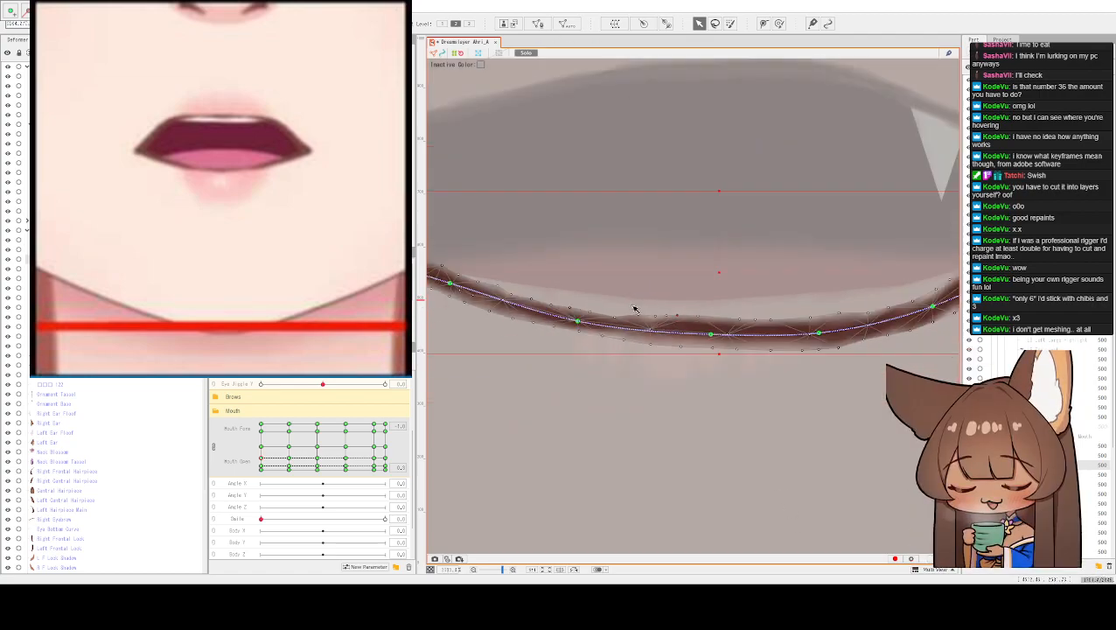
- Examine the lower lip line's contour and mesh closely from the centre to its left corner
scroll(668, 268, "down", 2)
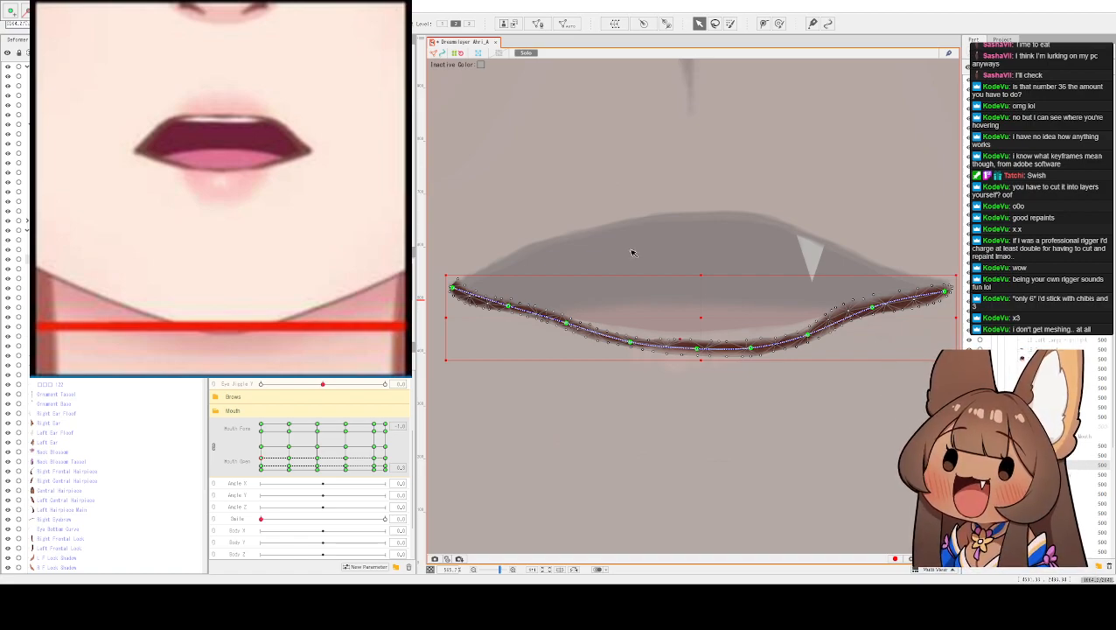
scroll(634, 250, "down", 5)
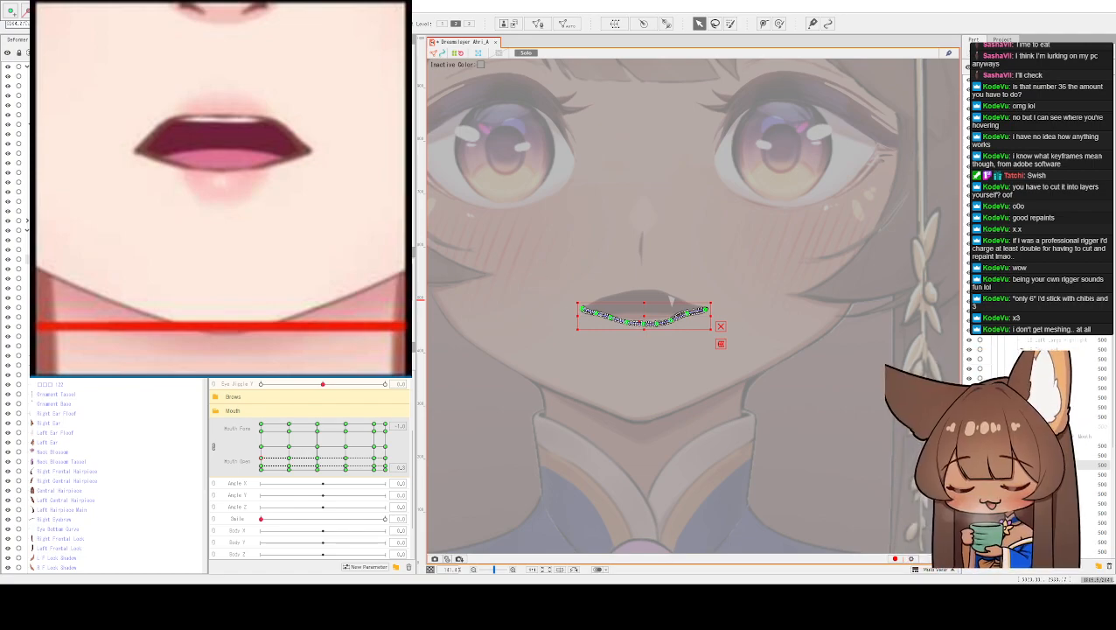
scroll(628, 334, "up", 10)
left_click_drag(628, 331, 648, 434)
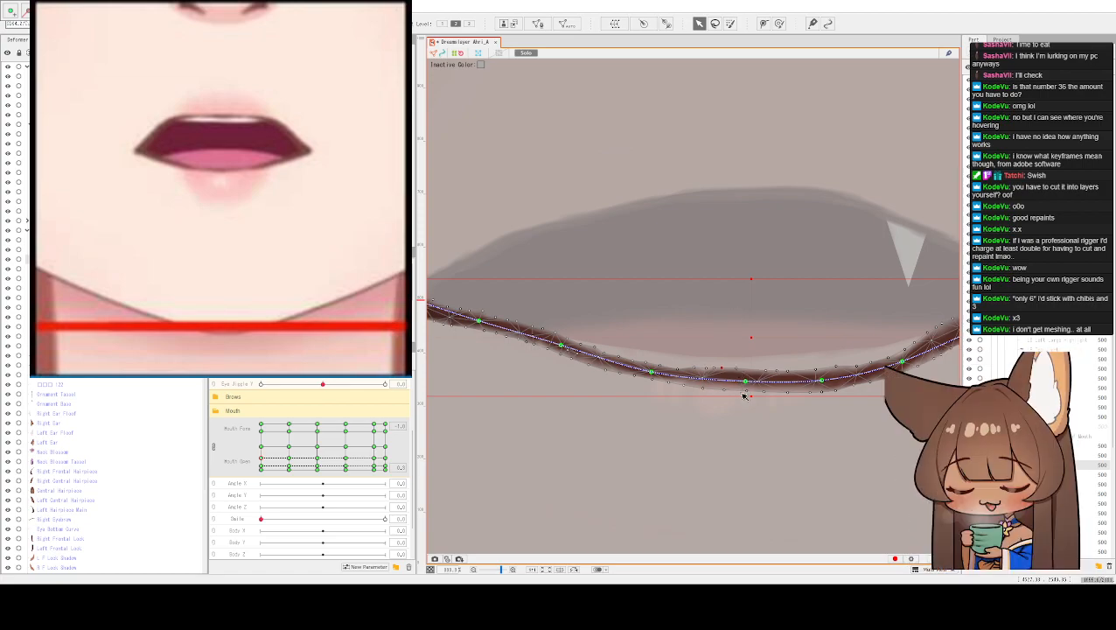
scroll(645, 424, "up", 4)
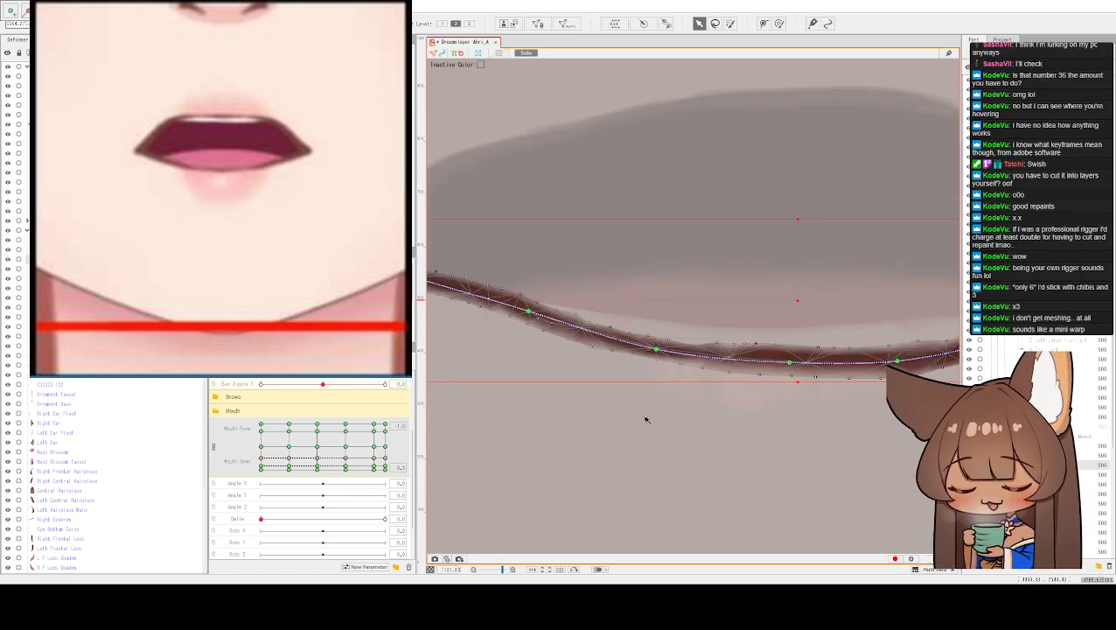
left_click_drag(596, 321, 614, 355)
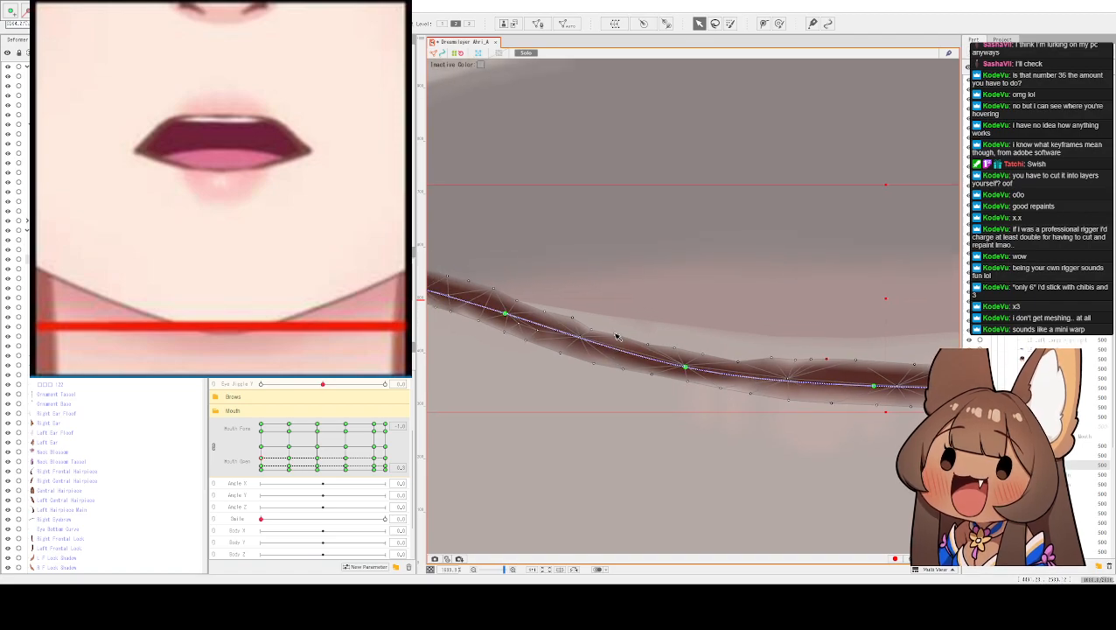
scroll(671, 286, "down", 2)
left_click_drag(677, 249, 635, 366)
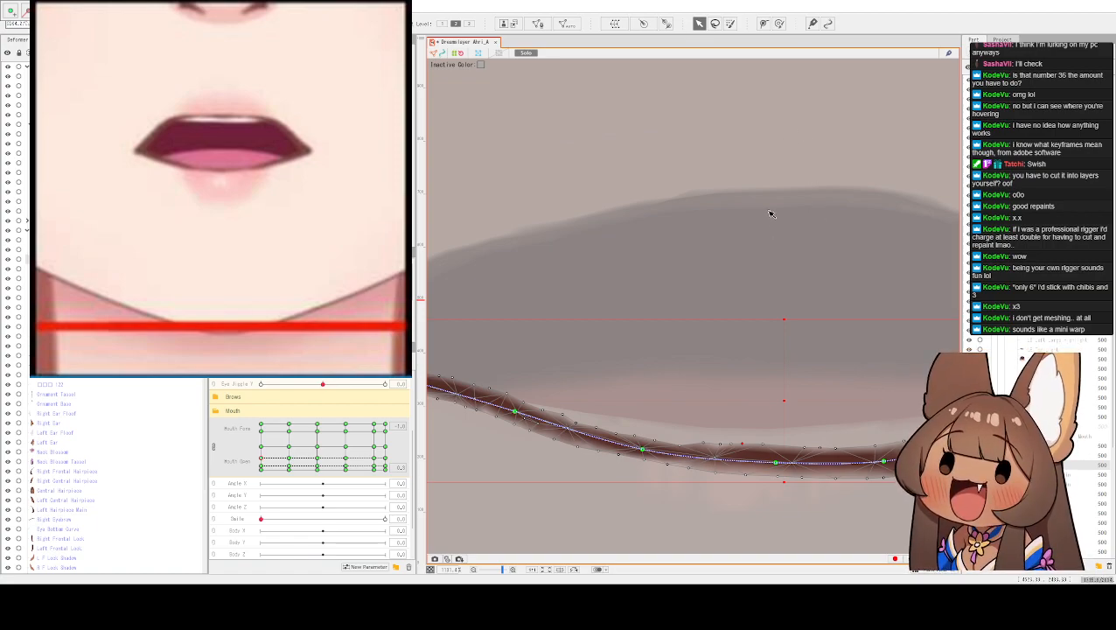
left_click_drag(635, 227, 682, 155)
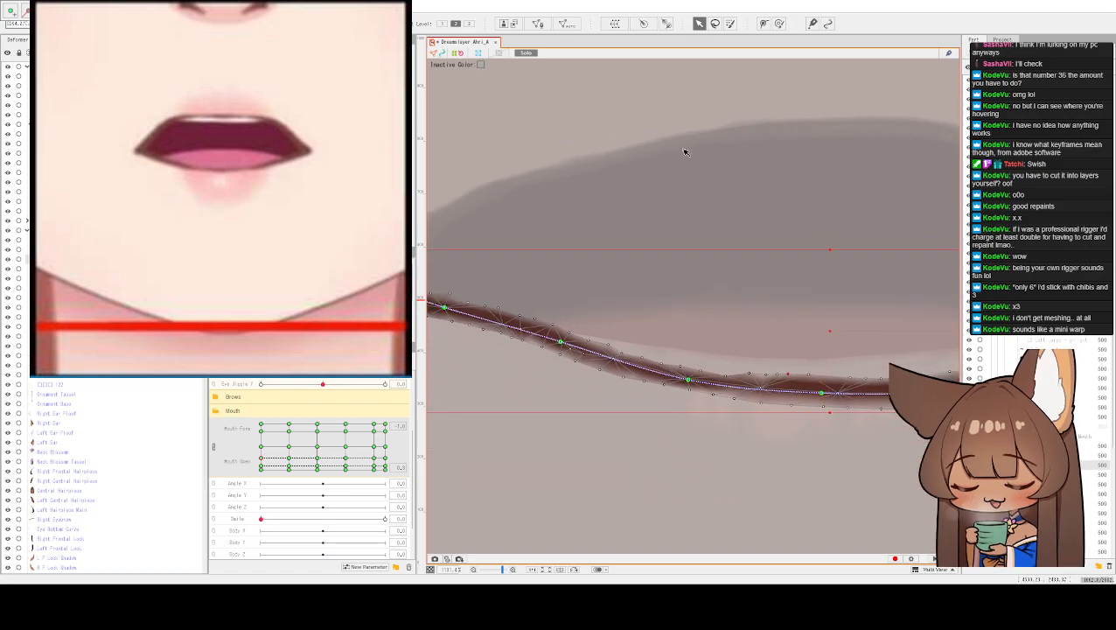
scroll(647, 262, "up", 3)
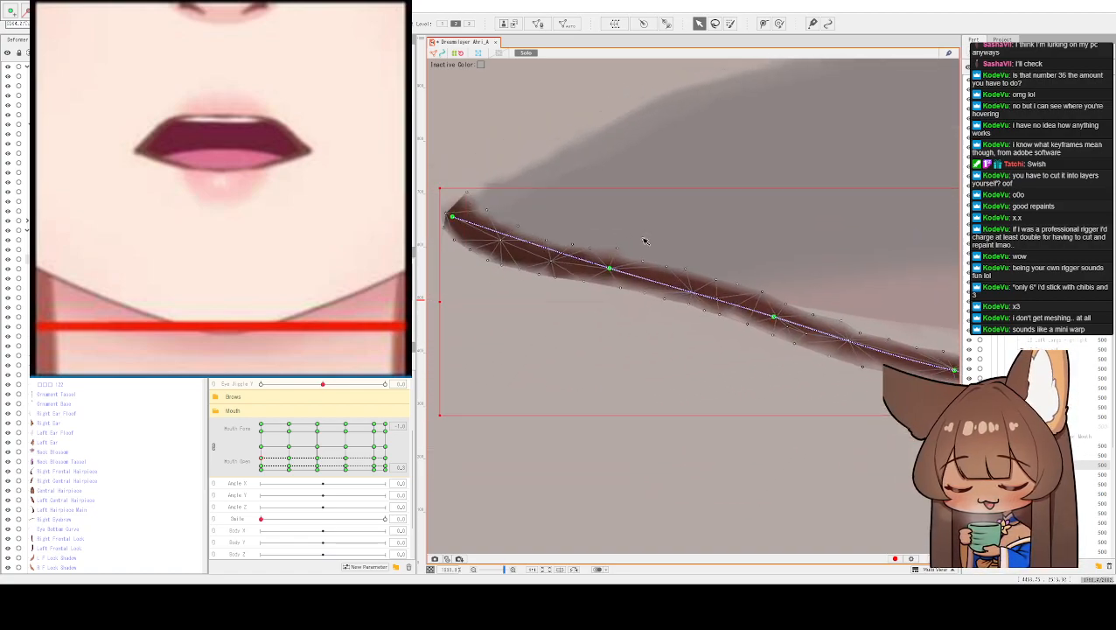
left_click_drag(593, 236, 635, 271)
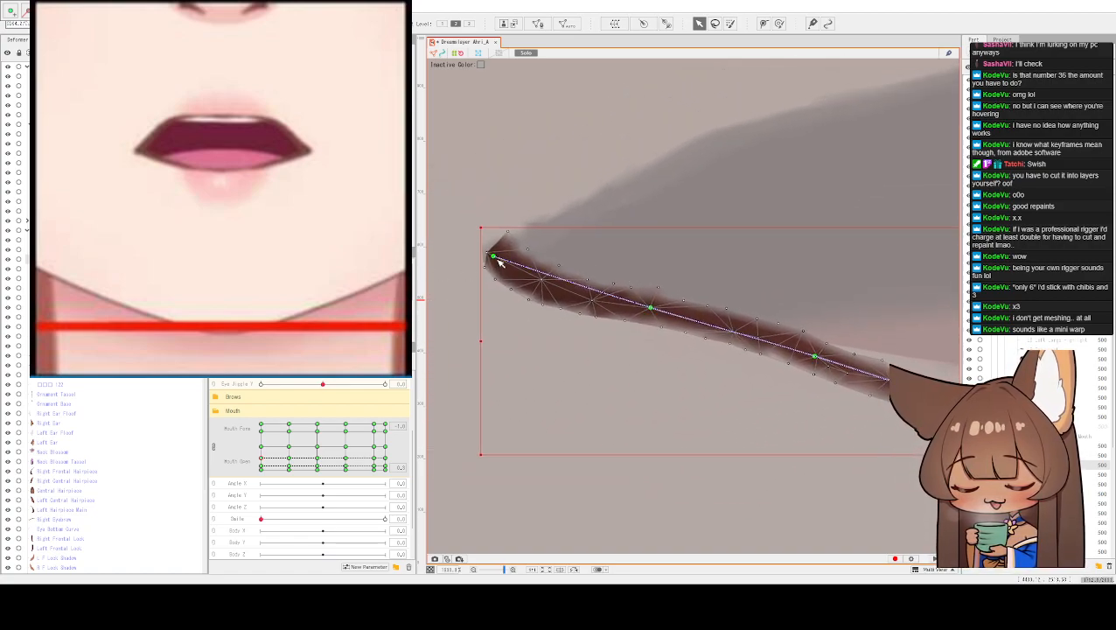
scroll(866, 267, "up", 3)
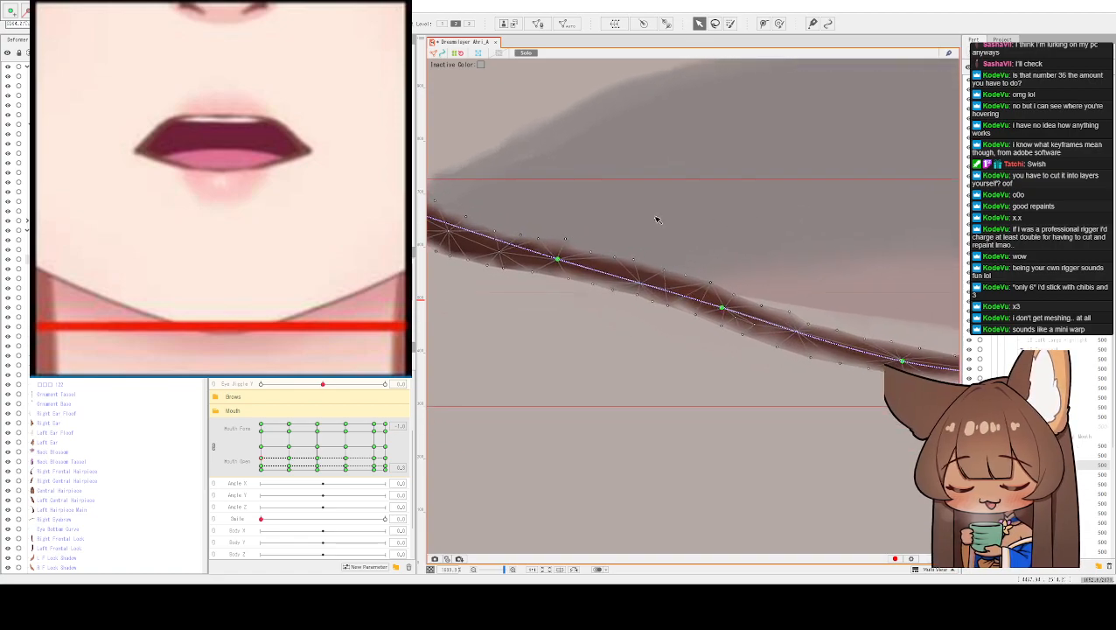
scroll(577, 262, "down", 3)
left_click_drag(586, 286, 502, 207)
scroll(755, 184, "down", 3)
left_click_drag(757, 149, 514, 140)
- Hide the selection overlay and check the reshaped lower lip line against the whole mouth
key("ctrl+t")
scroll(670, 134, "down", 3)
left_click_drag(672, 132, 675, 171)
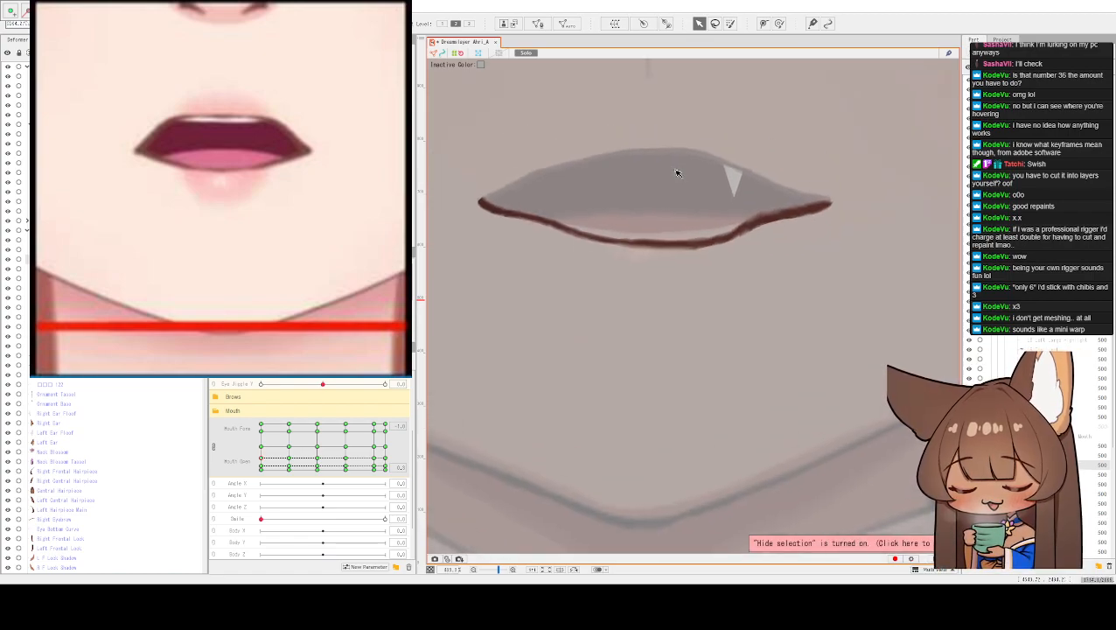
- Show the selection overlay again and nudge the lower lip line's path point left of centre slightly to the right
scroll(675, 173, "up", 1)
scroll(675, 173, "down", 1)
scroll(675, 173, "up", 1)
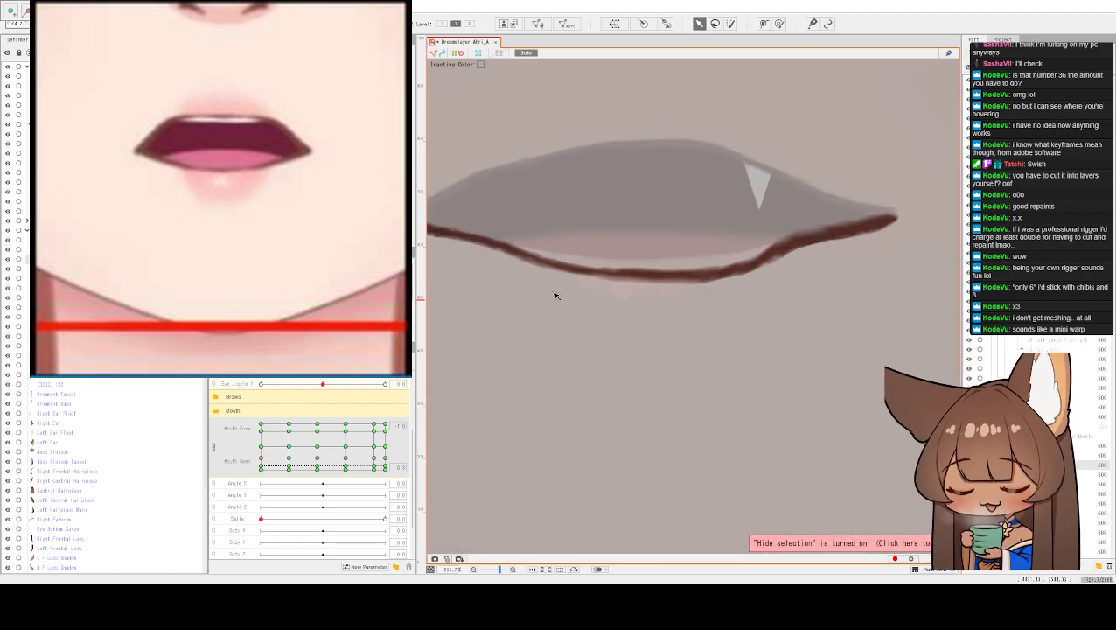
key("ctrl+t")
scroll(544, 265, "up", 1)
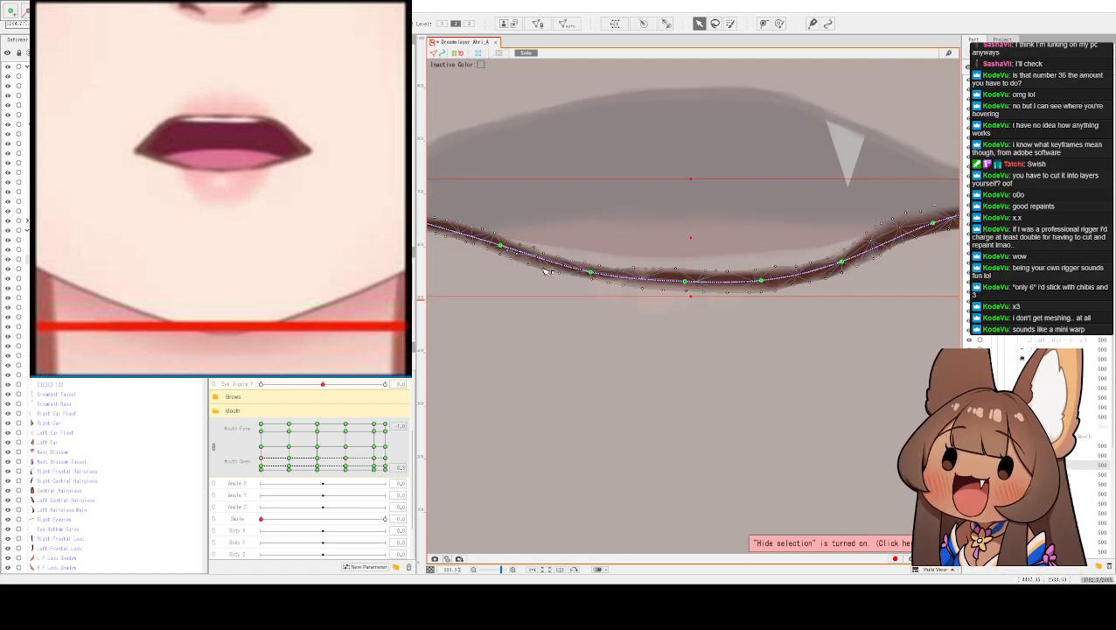
left_click_drag(499, 248, 502, 248)
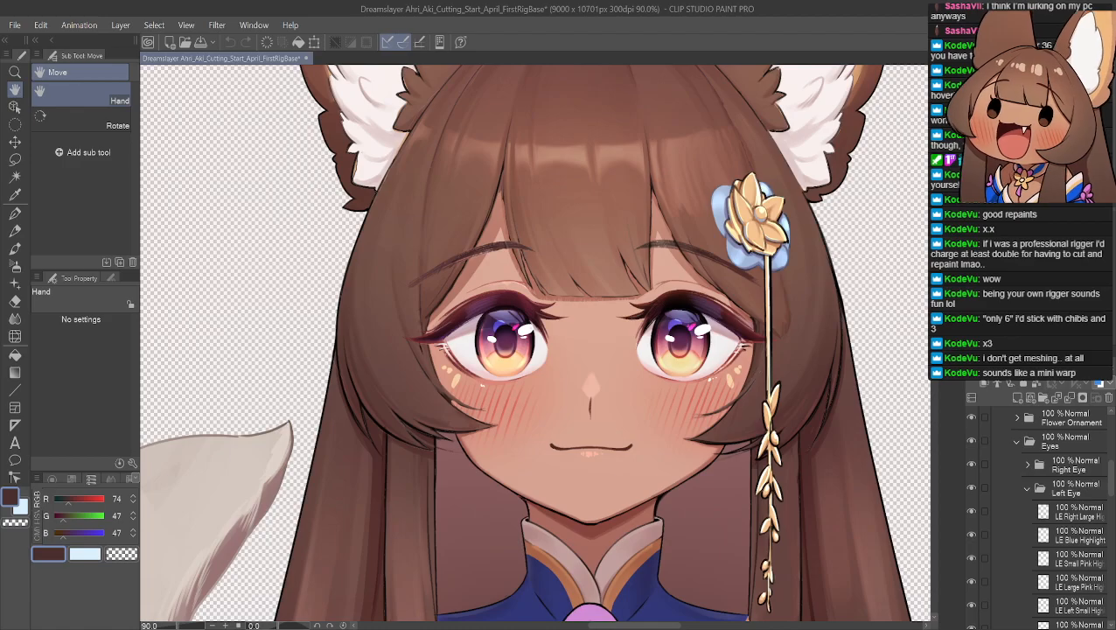
- Switch to Clip Studio Paint and examine the mouth in the original character artwork up close
scroll(630, 366, "up", 3)
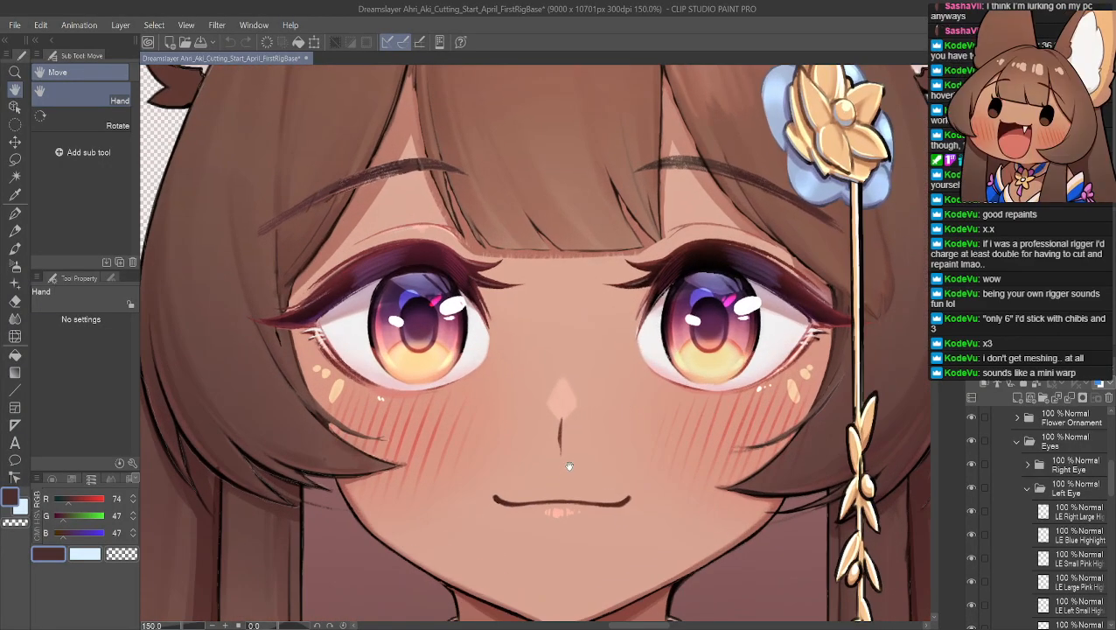
scroll(551, 466, "up", 4)
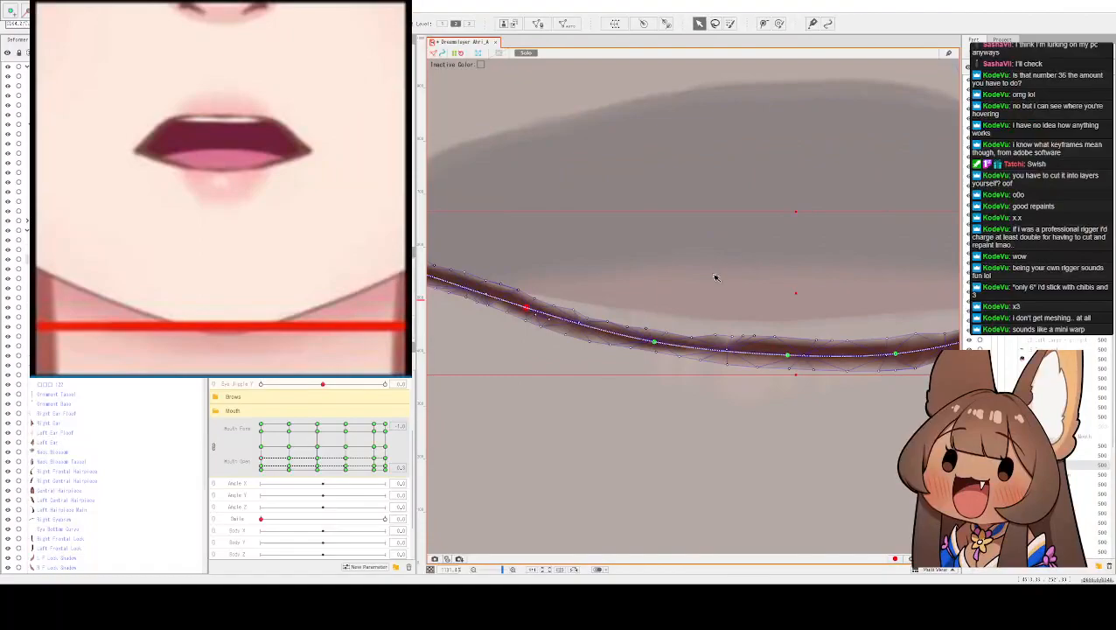
- Back in Live2D, smooth the lower edge of the lower lip line near its left corner by adjusting the protruding mesh vertices
mouse_move(691, 284)
left_mouse_down()
mouse_move(679, 270)
mouse_move(802, 274)
mouse_move(730, 326)
left_mouse_up()
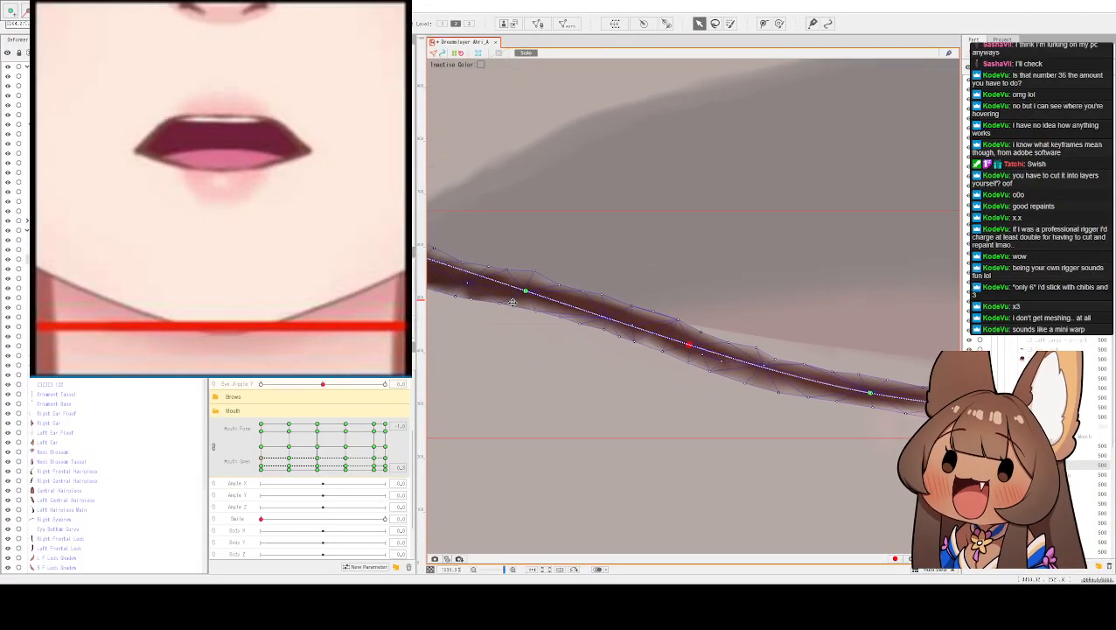
left_click_drag(565, 287, 623, 286)
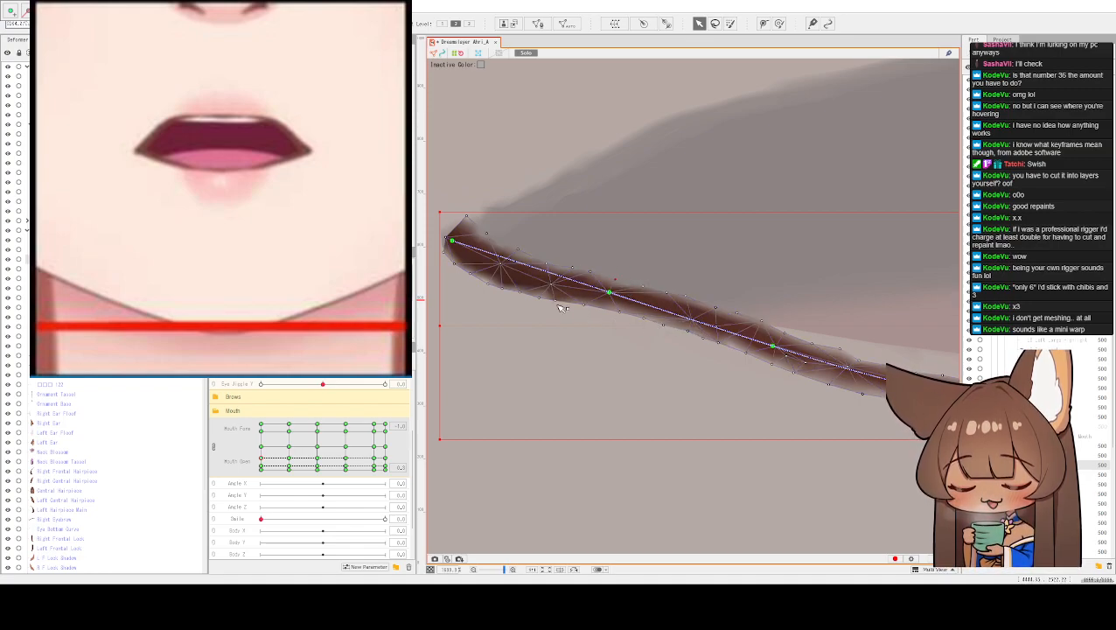
left_click_drag(558, 300, 560, 295)
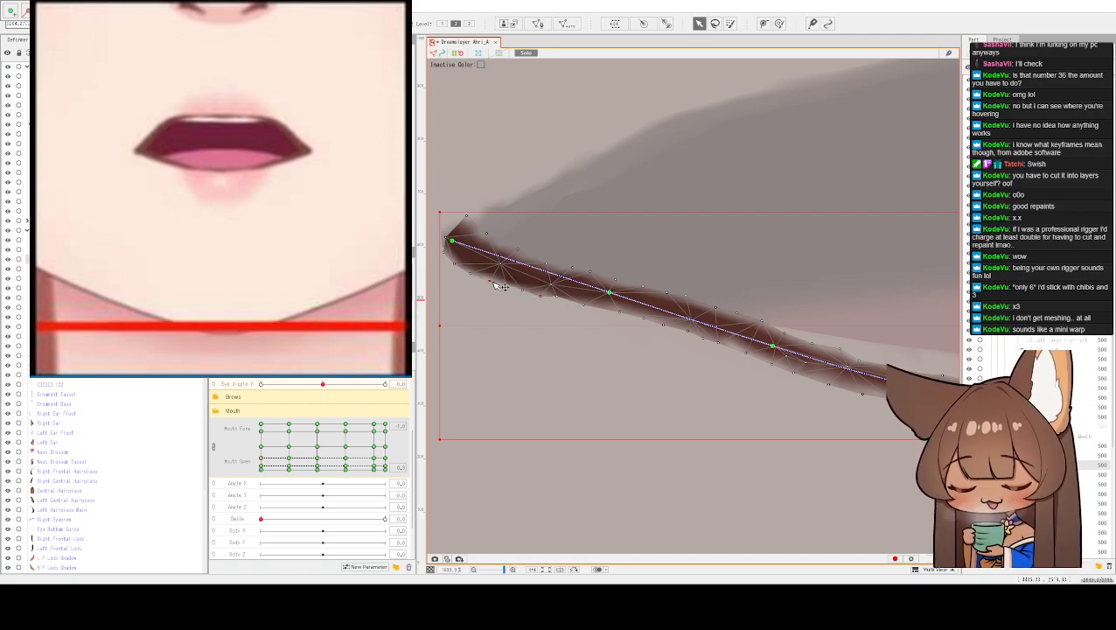
- Hide the selection overlay and check the lower lip line's curve across the mouth for remaining unevenness
scroll(652, 245, "down", 2)
left_click_drag(689, 176, 442, 166)
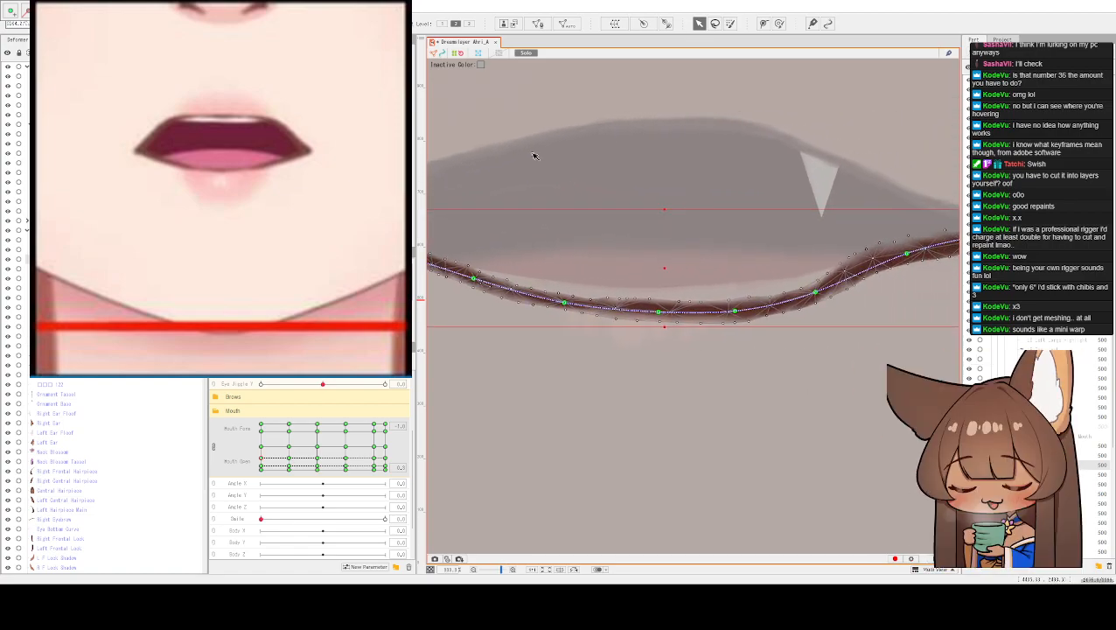
scroll(613, 136, "down", 1)
left_click_drag(612, 136, 643, 220)
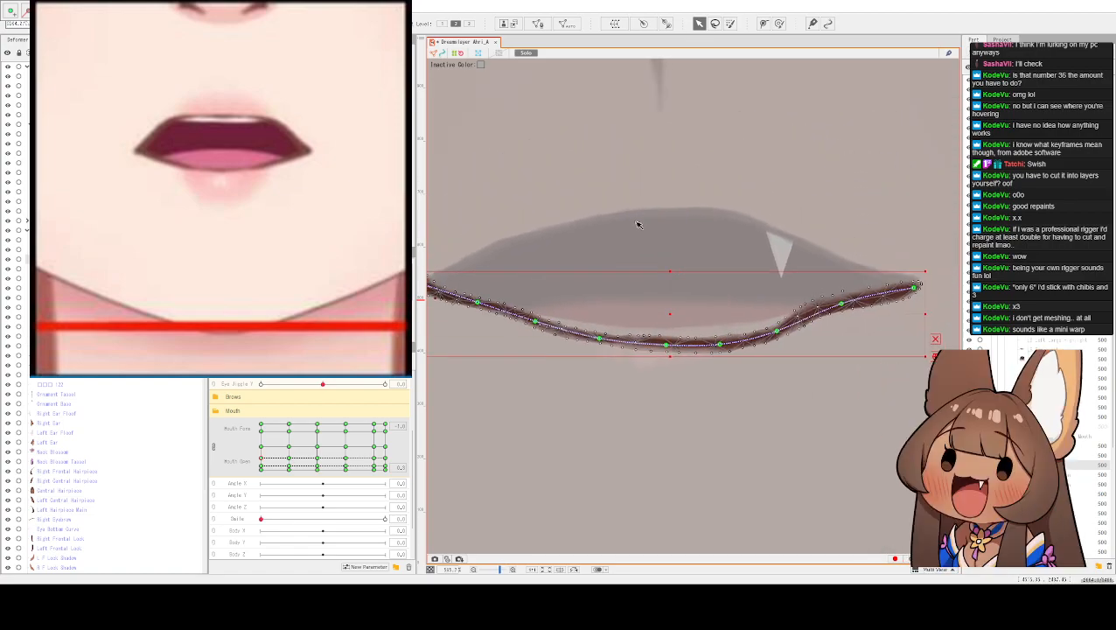
key("ctrl+h")
scroll(577, 317, "up", 2)
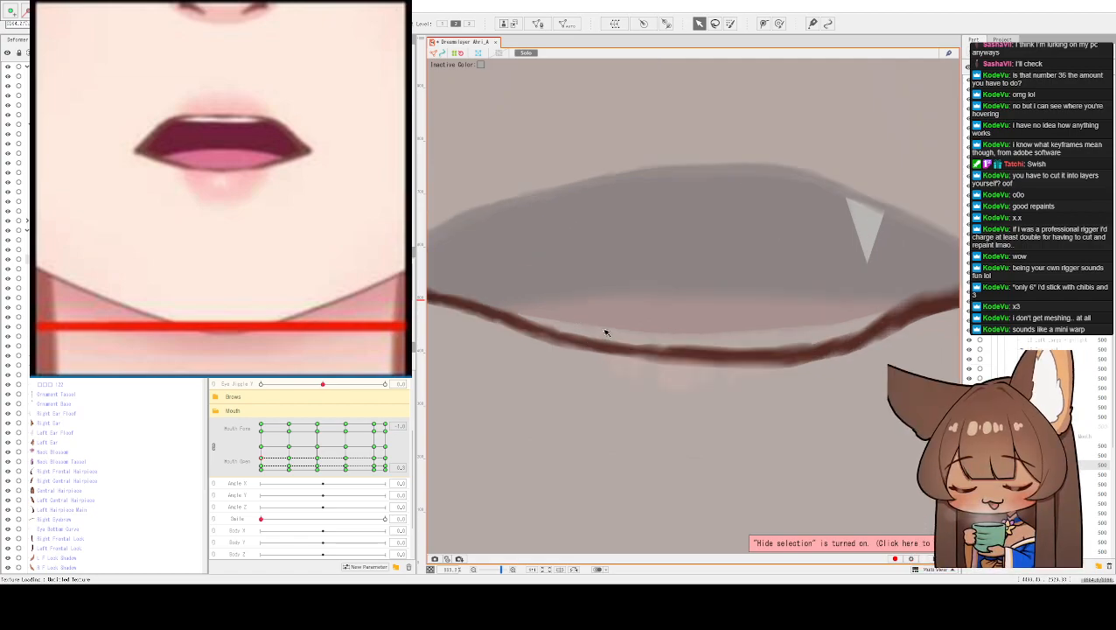
scroll(605, 331, "down", 2)
scroll(630, 223, "up", 2)
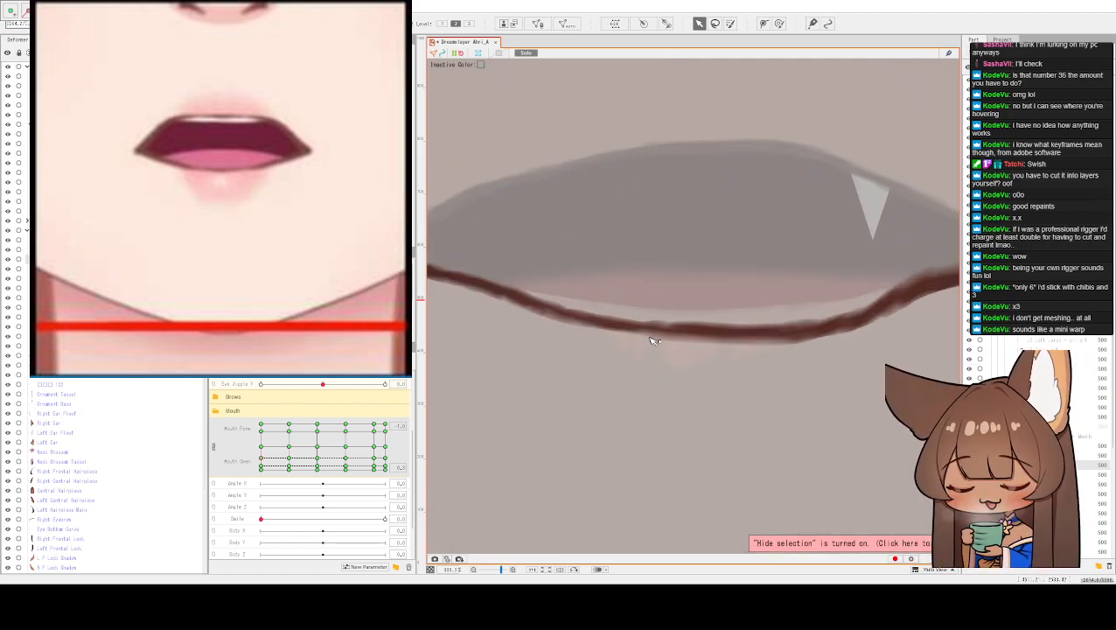
- Fine-tune the lower lip line's path points between the centre and the left corner to even out the curve
left_click(633, 335)
left_click(616, 326)
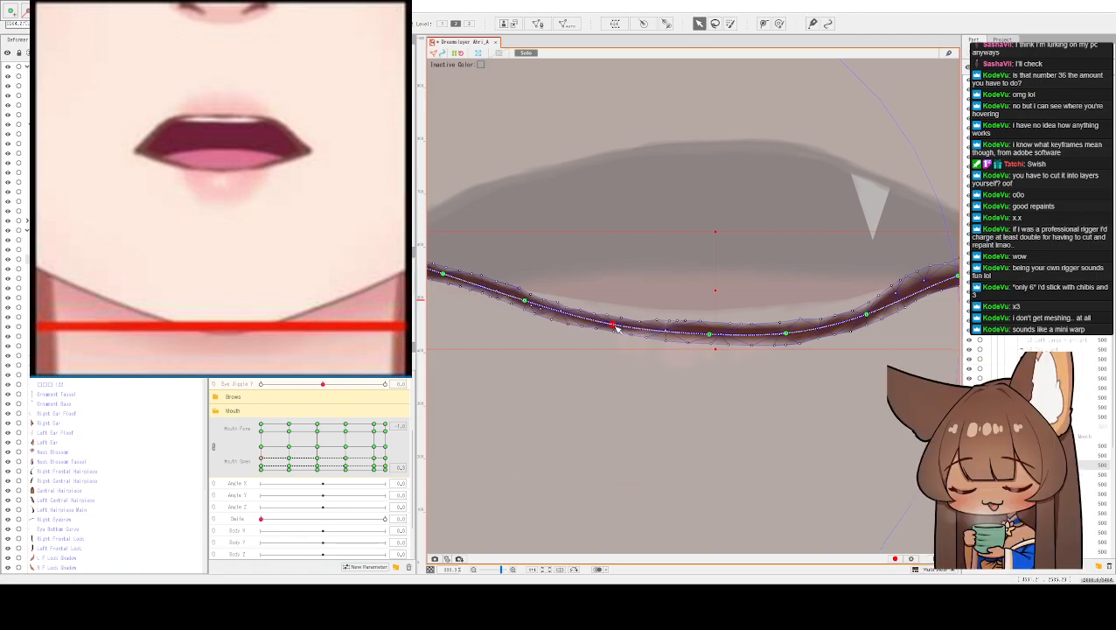
key("ctrl+h")
left_click(663, 335)
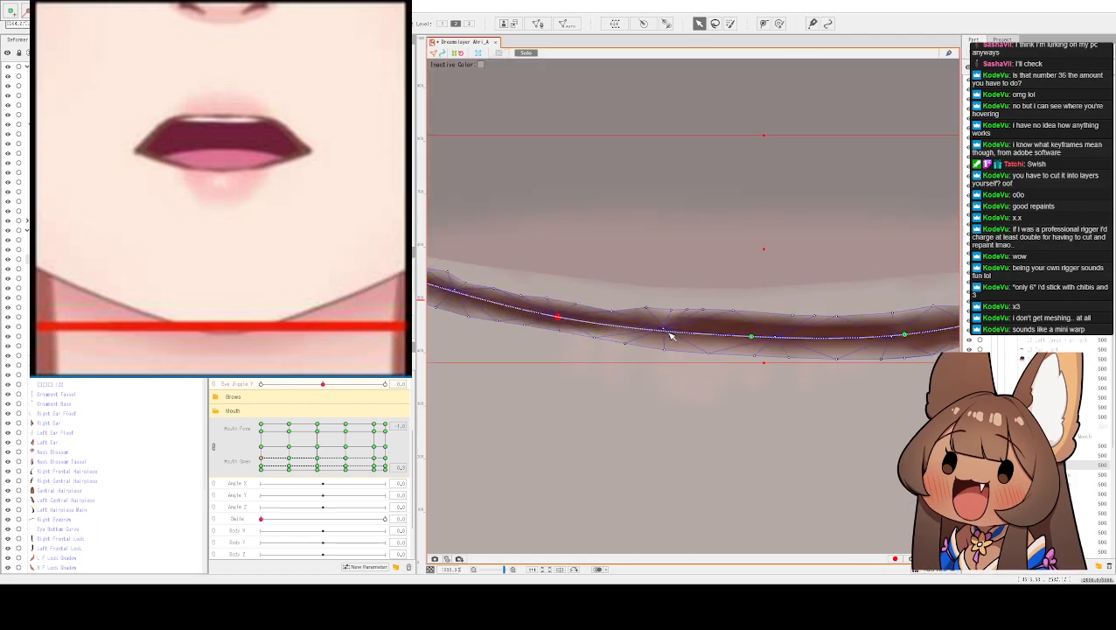
key("ctrl+h")
left_click(540, 312)
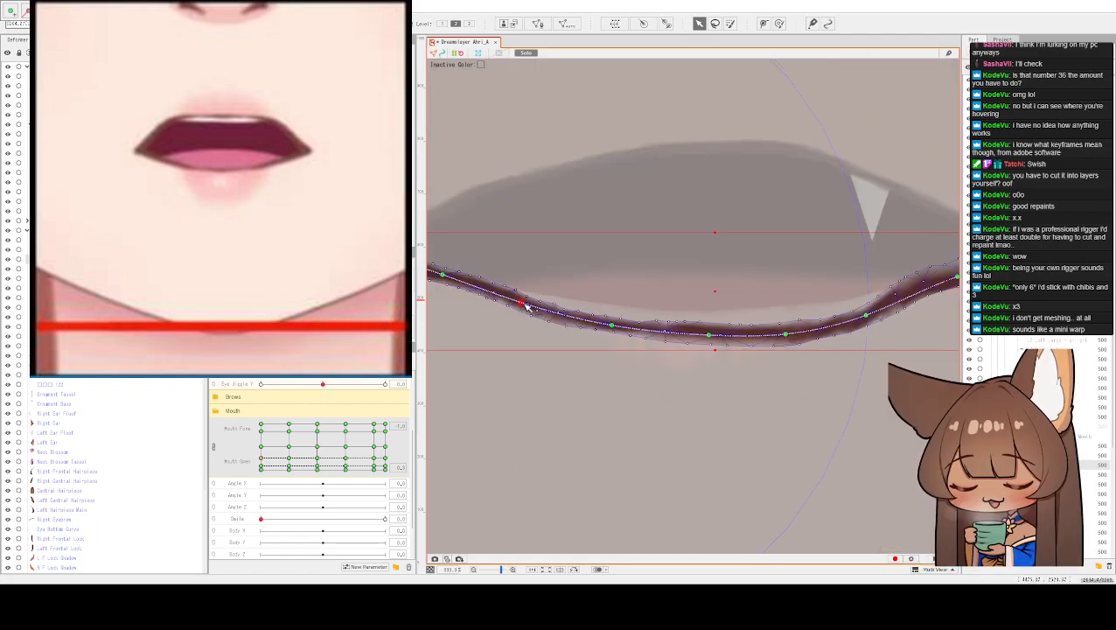
left_click_drag(528, 267, 613, 284)
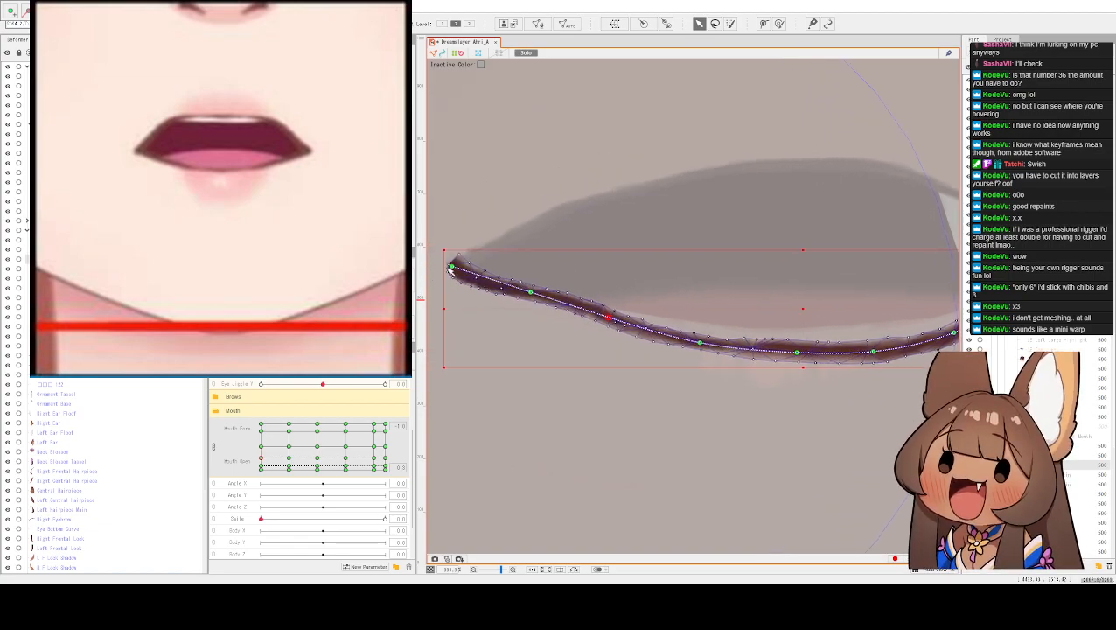
left_click(530, 291)
left_click(608, 318)
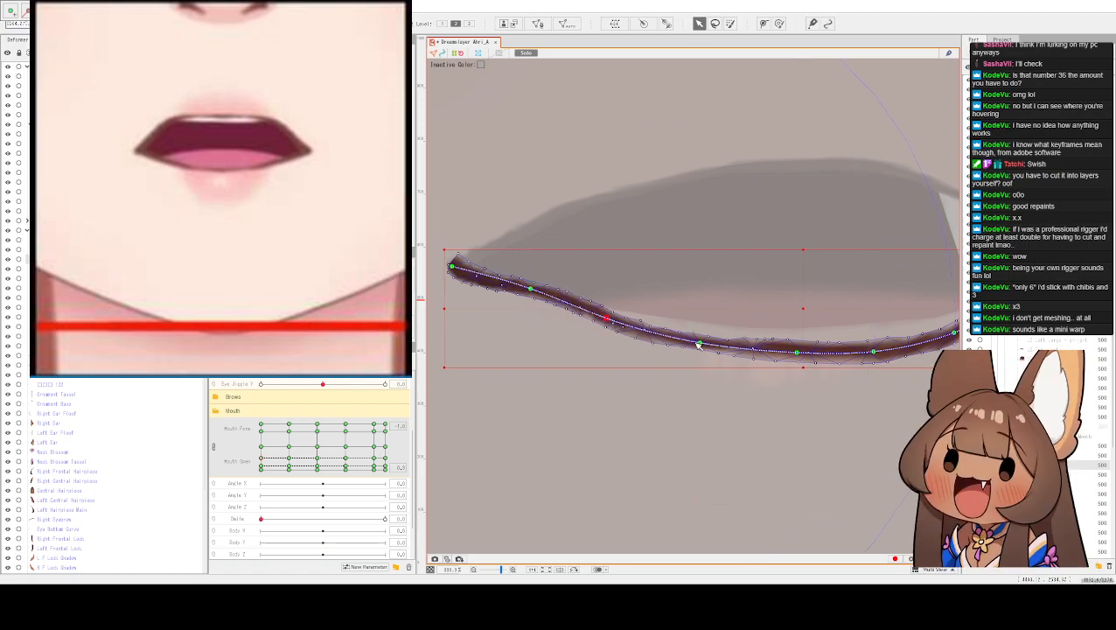
- Raise the lower lip line's path point just right of centre and lower the one nearest the right corner
scroll(700, 346, "right", 3)
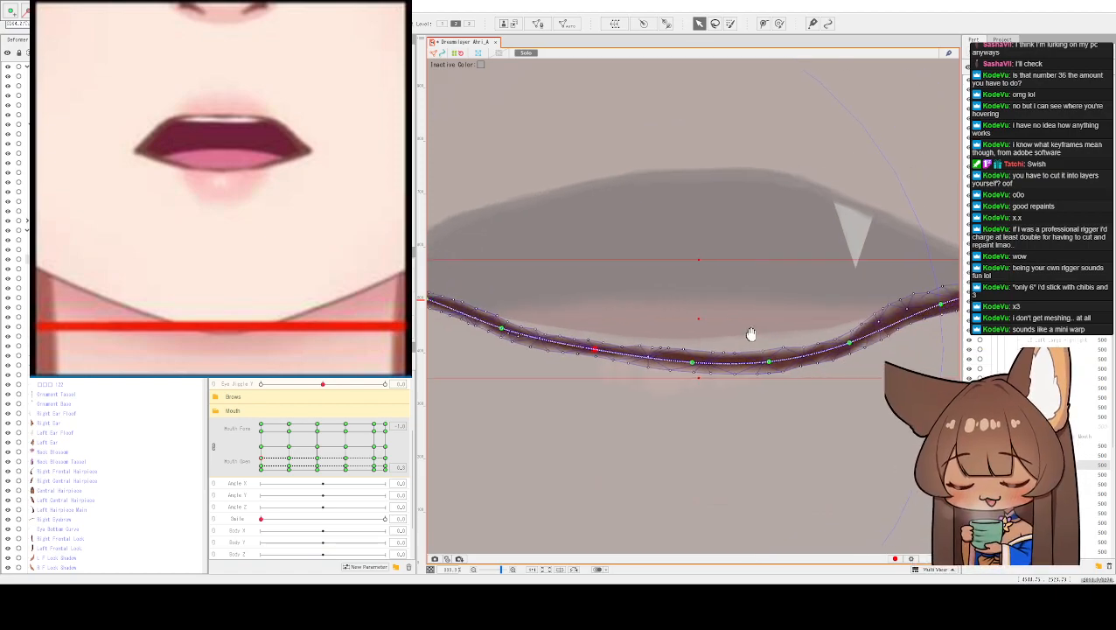
left_click(762, 361)
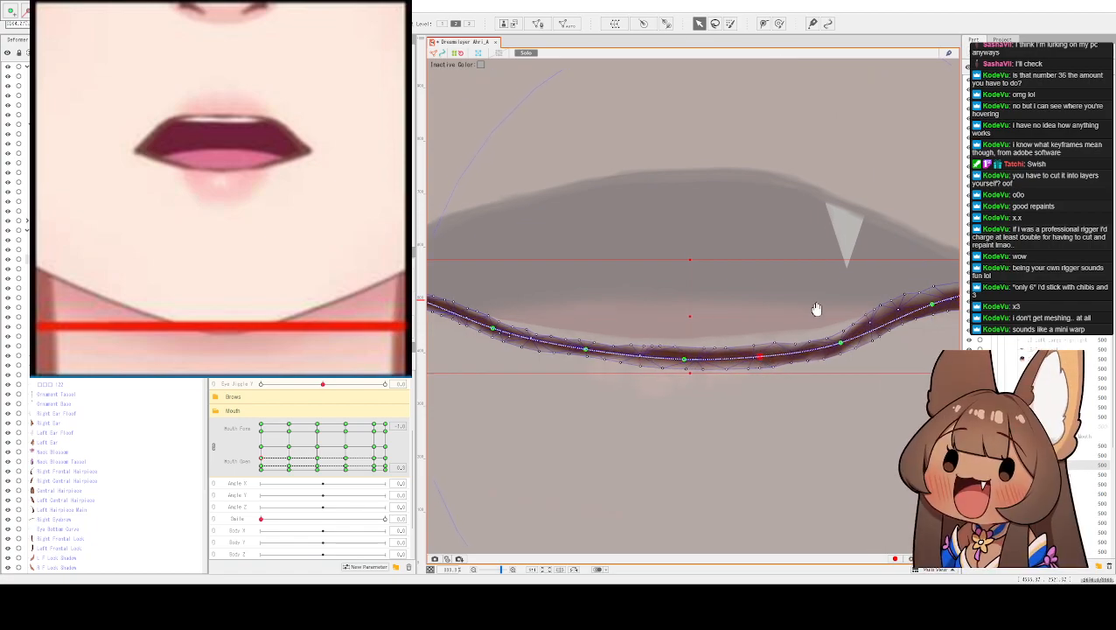
left_click_drag(817, 309, 665, 308)
left_click(697, 342)
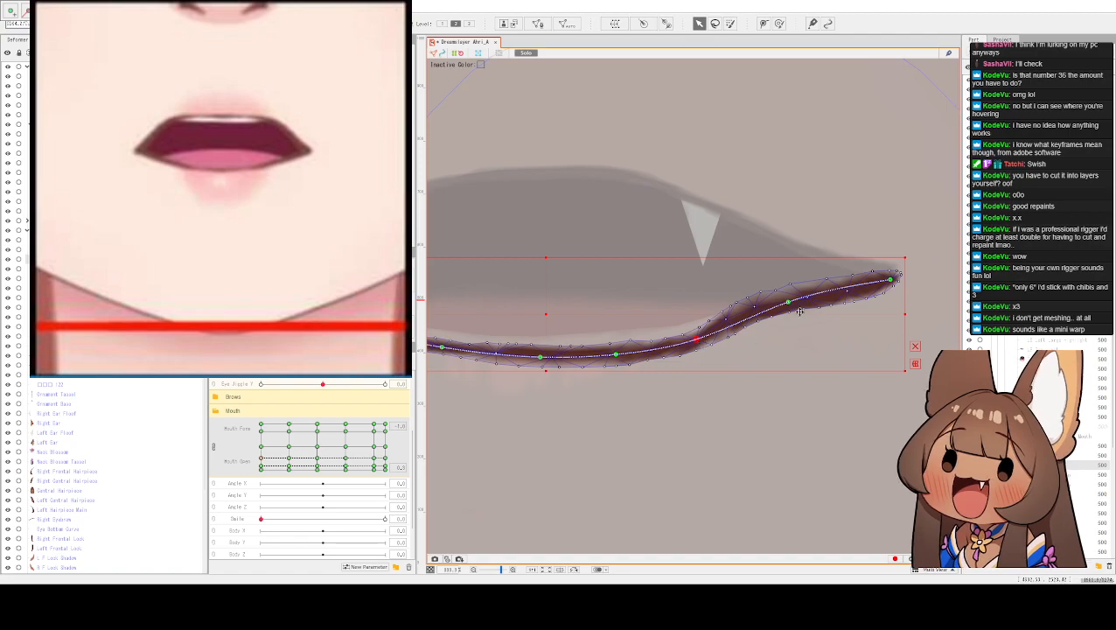
left_click_drag(788, 304, 791, 311)
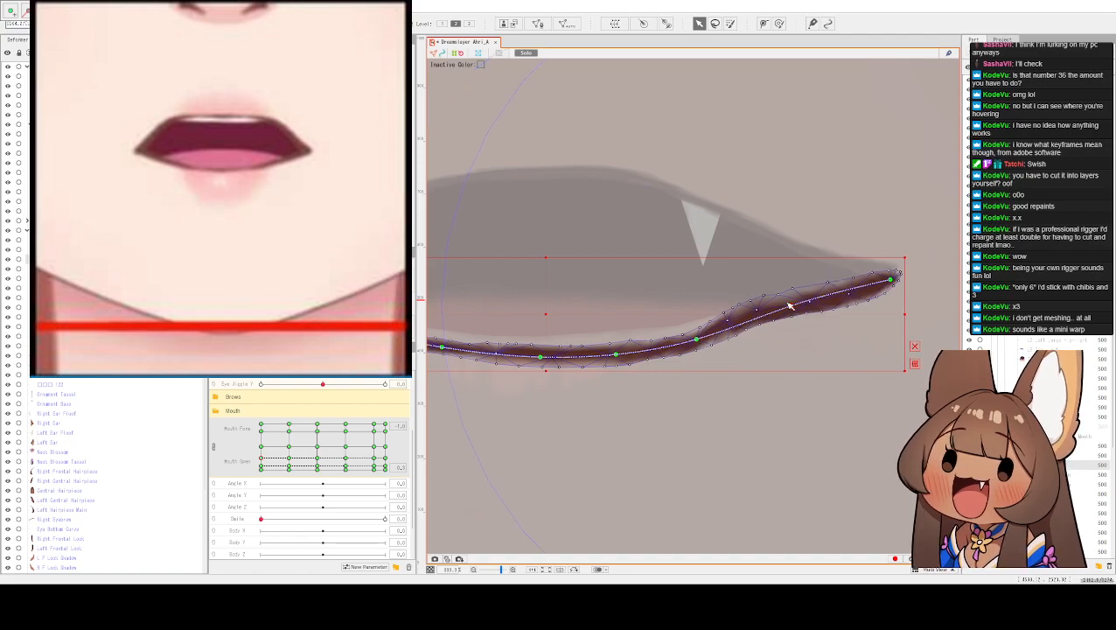
- Toggle the selection overlay off and on to check the right half and overall contour of the lower lip line
key("ctrl+h")
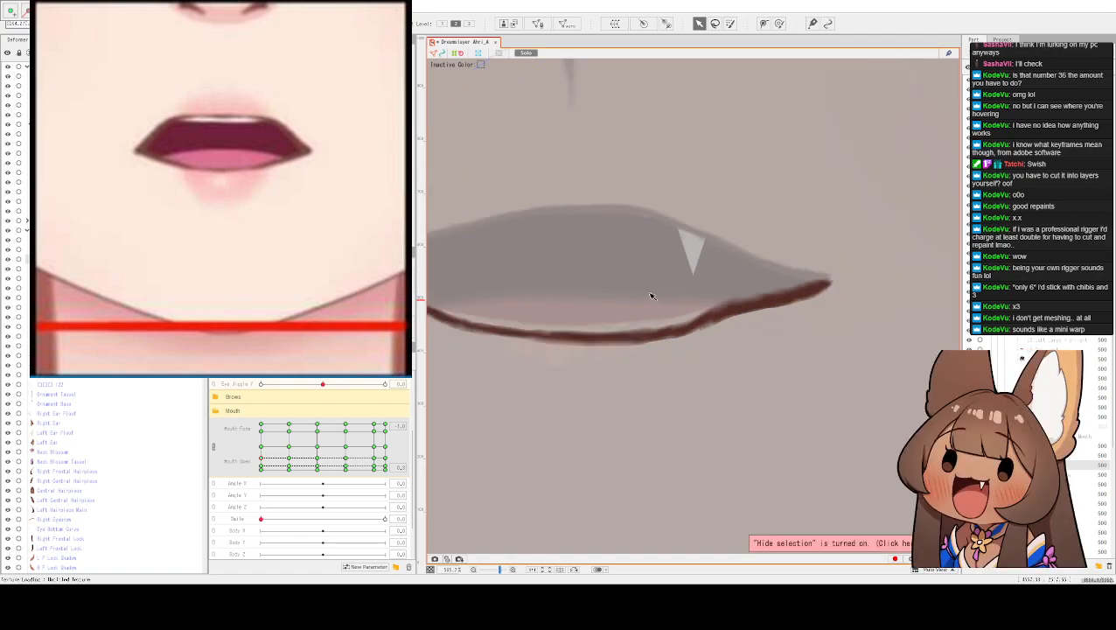
key("ctrl+h")
scroll(783, 346, "up", 2)
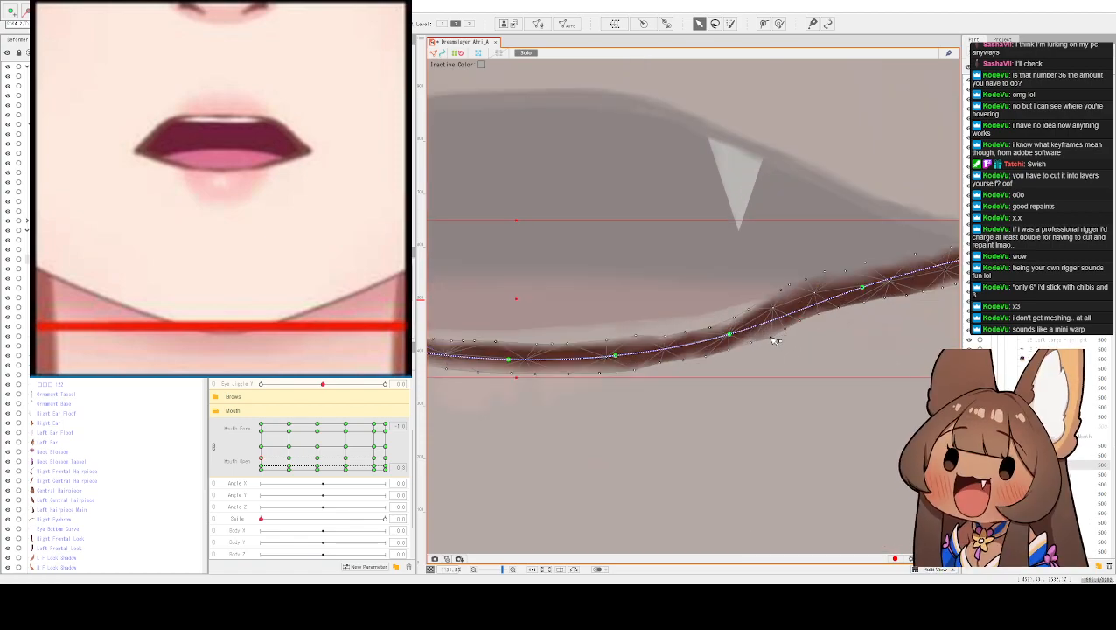
scroll(760, 331, "down", 3)
key("ctrl+h")
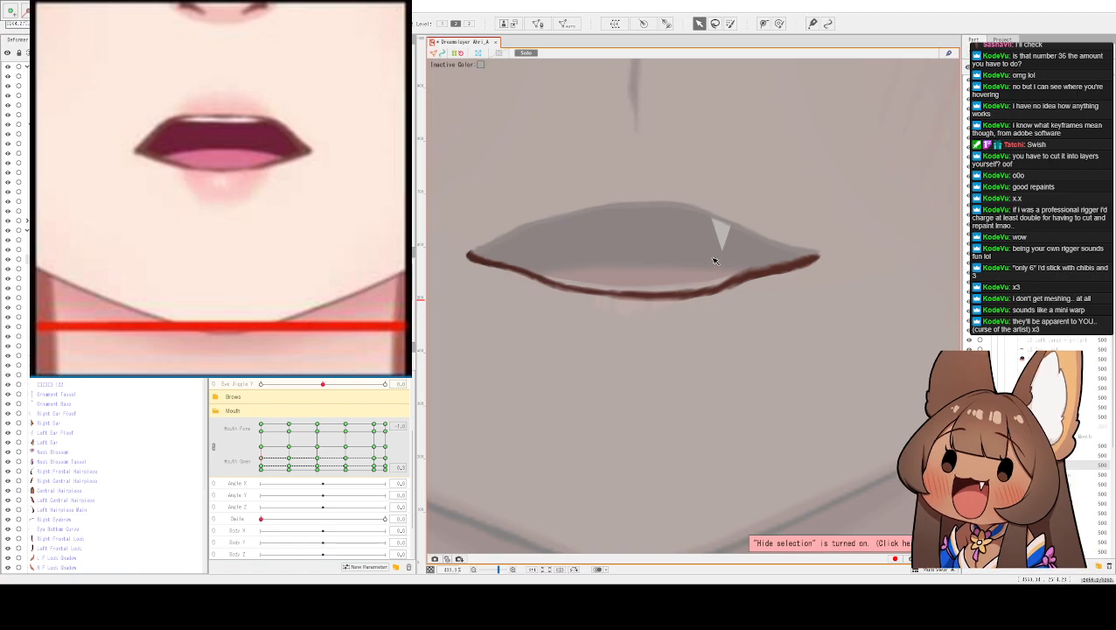
- Turn off the Solo view and move the lower lip highlight down, clear of the lower lip line
left_click(524, 53)
scroll(652, 219, "up", 2)
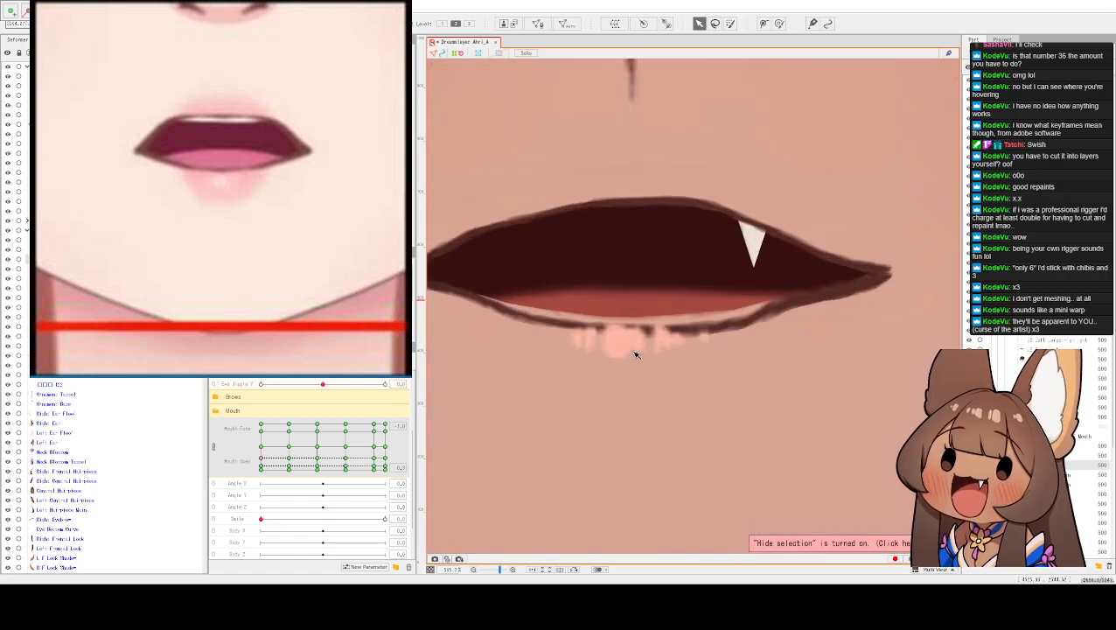
left_click_drag(632, 343, 639, 363)
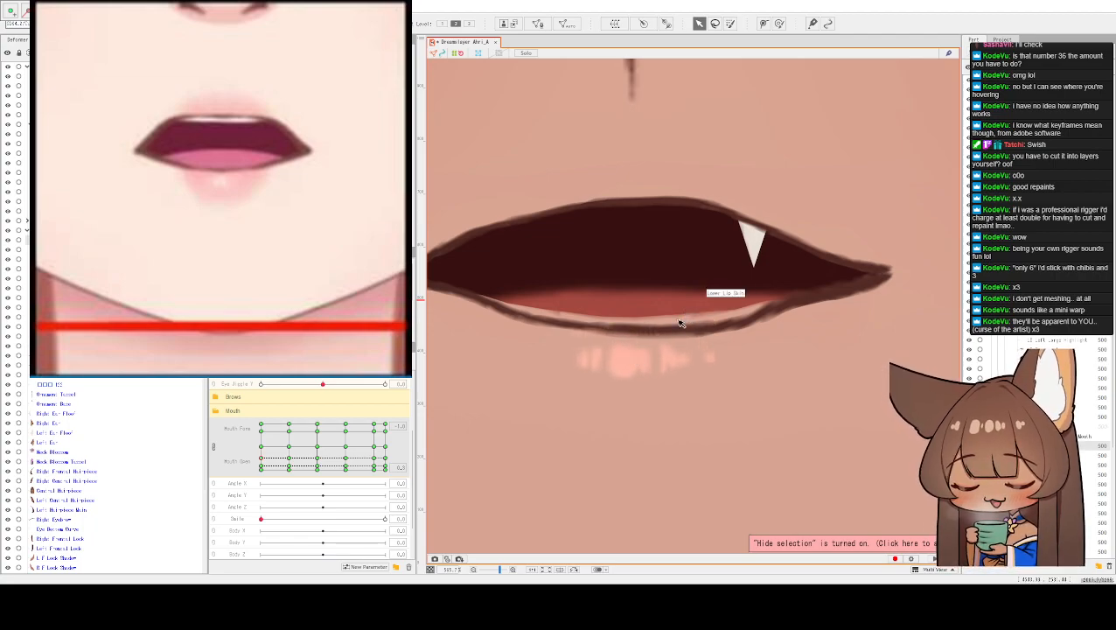
- Compare the Lower Lip Skin mesh with the mouth interior by selecting each of them in turn
scroll(779, 322, "down", 1)
left_click(781, 326)
scroll(781, 326, "up", 1)
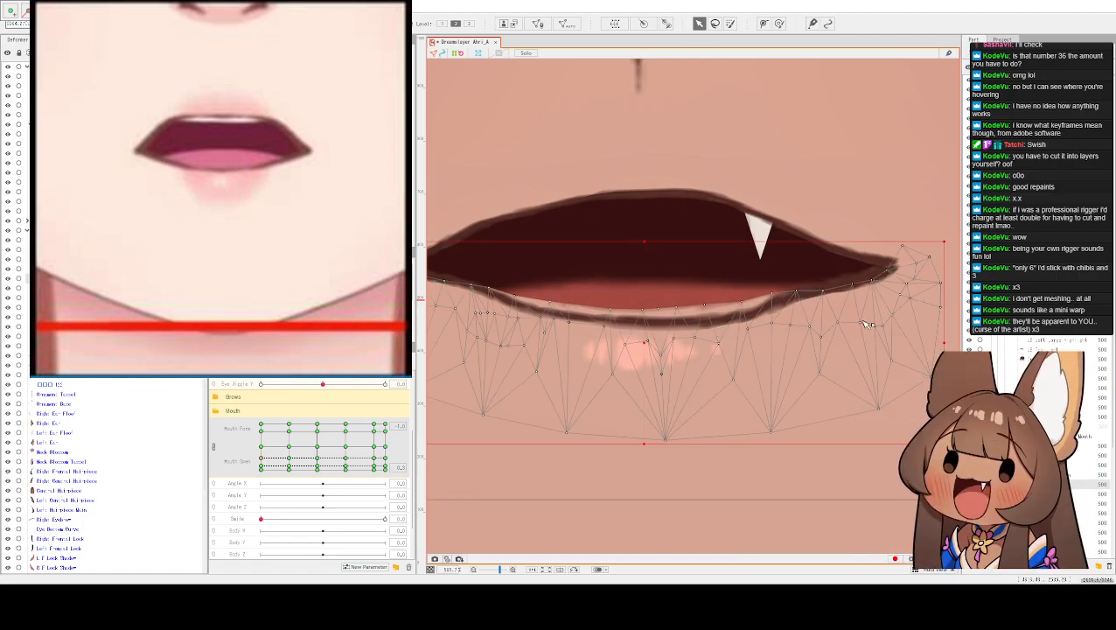
scroll(866, 324, "down", 1)
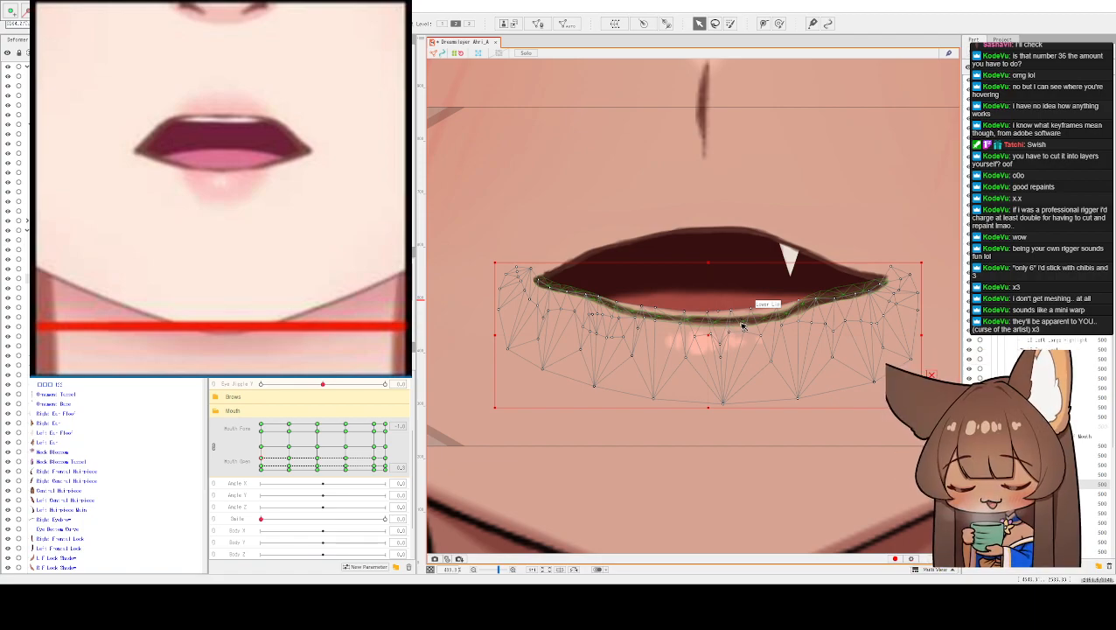
left_click(739, 253)
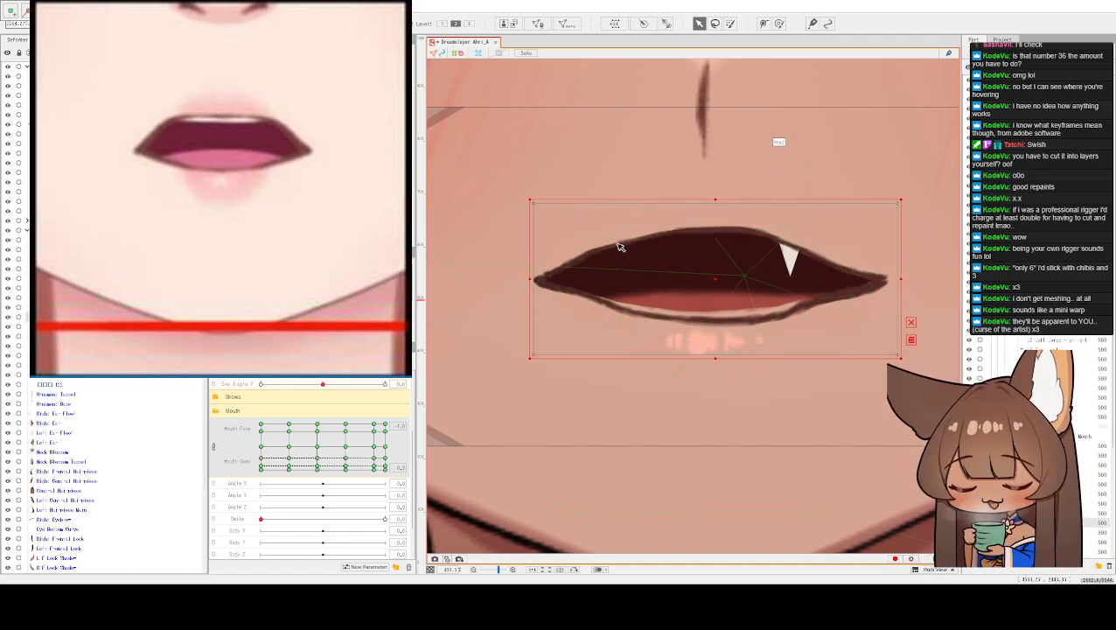
left_click(722, 319)
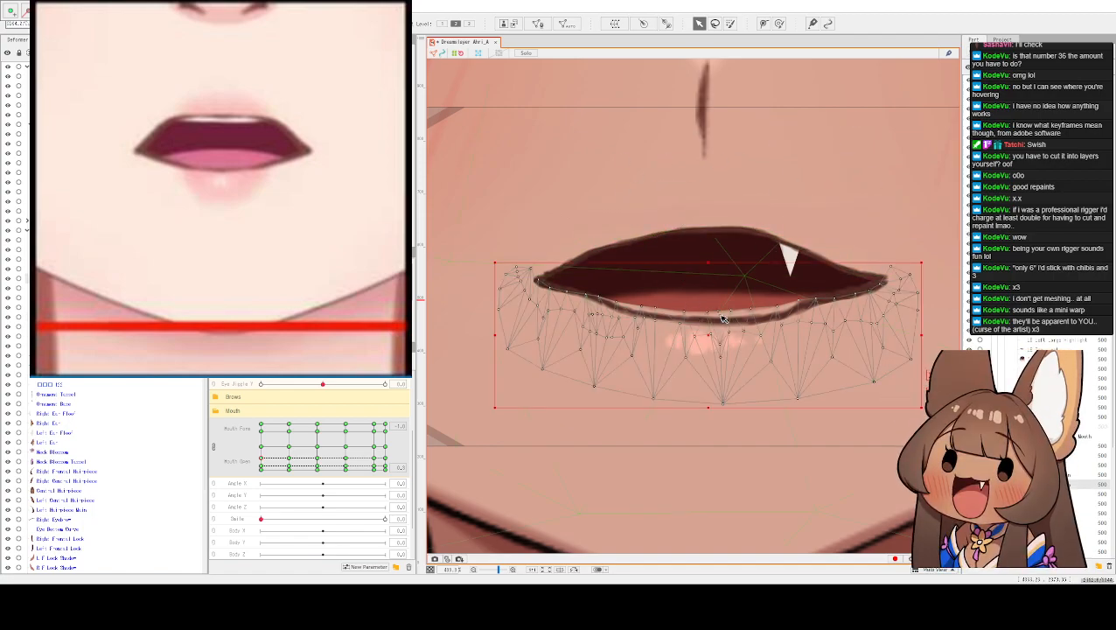
left_click(708, 252)
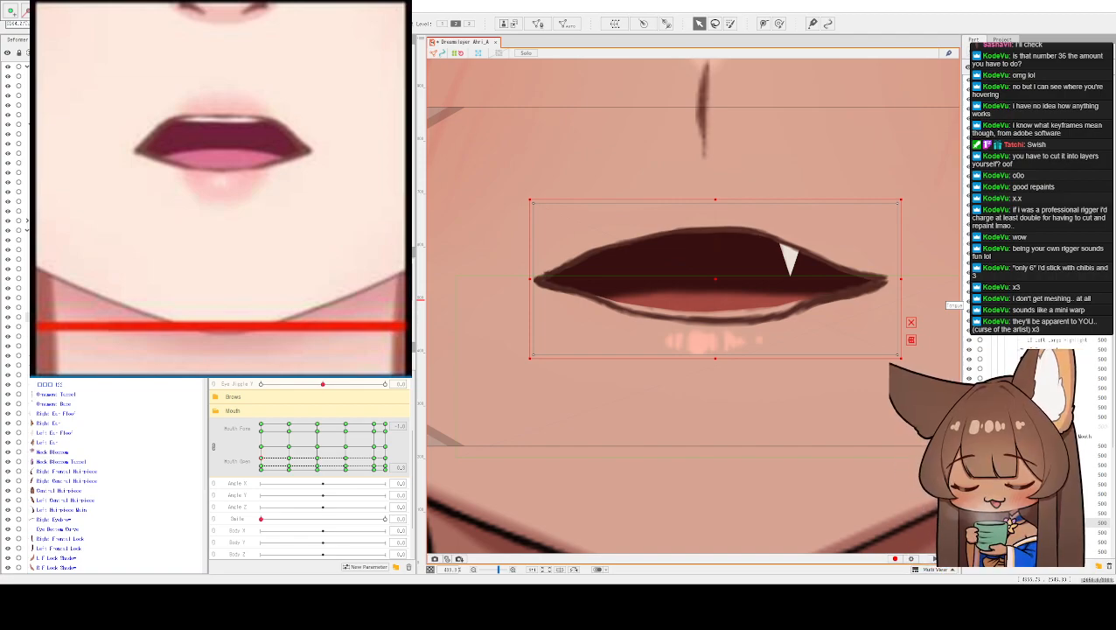
- Select the Lower Lip Skin mesh and examine closely how its upper edge follows the lower lip line
left_click(748, 315)
scroll(710, 391, "up", 4)
scroll(678, 367, "up", 2)
left_click_drag(690, 438, 778, 576)
scroll(722, 405, "up", 2)
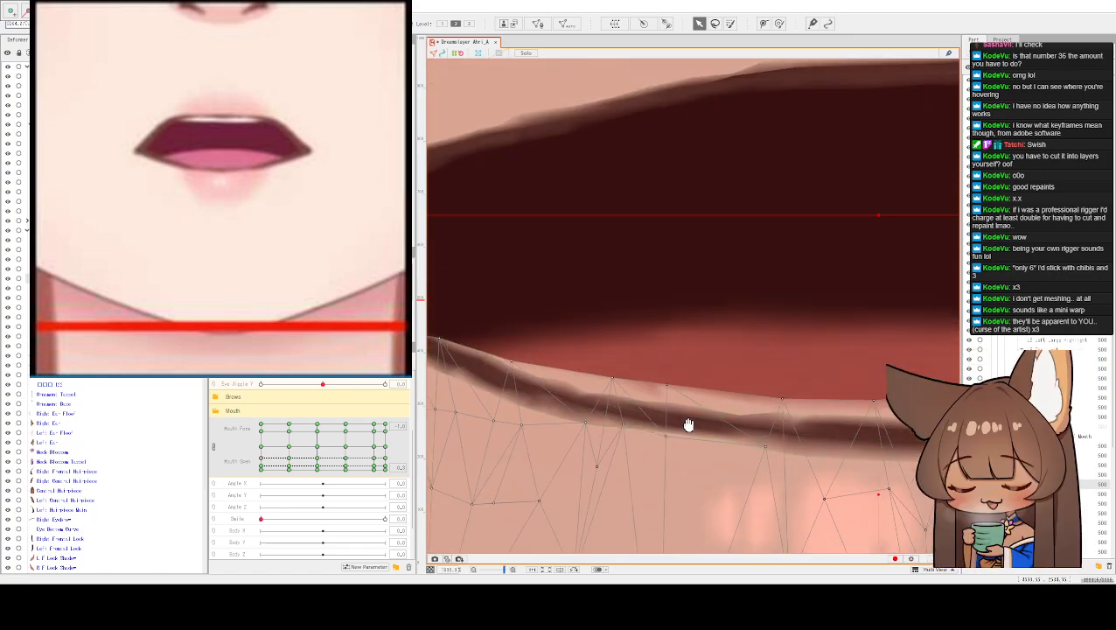
left_click_drag(690, 423, 843, 305)
scroll(878, 238, "down", 4)
left_click_drag(851, 263, 804, 283)
scroll(874, 306, "down", 3)
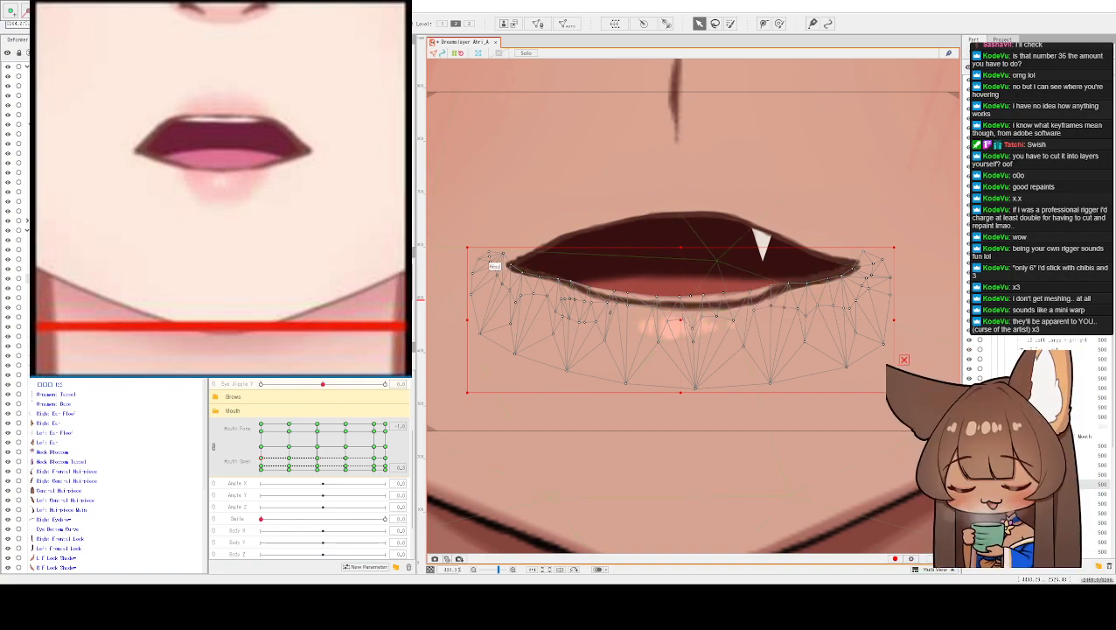
- Lower the Lower Lip Skin mesh's upper-edge vertices onto the lip line, working from the left corner toward the centre
scroll(654, 371, "up", 3)
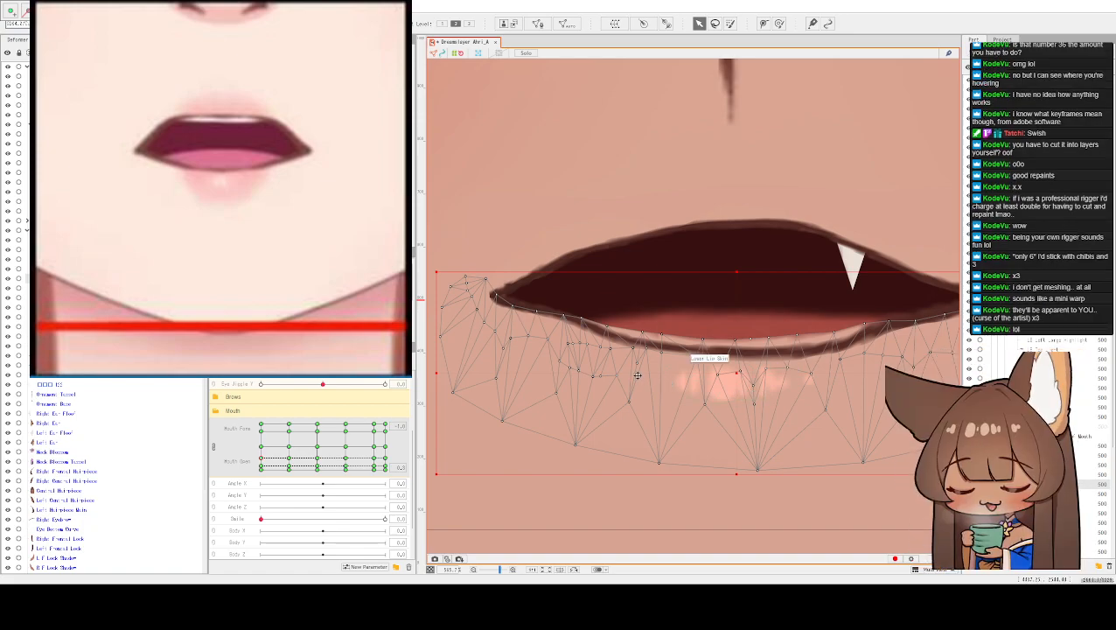
scroll(679, 390, "up", 3)
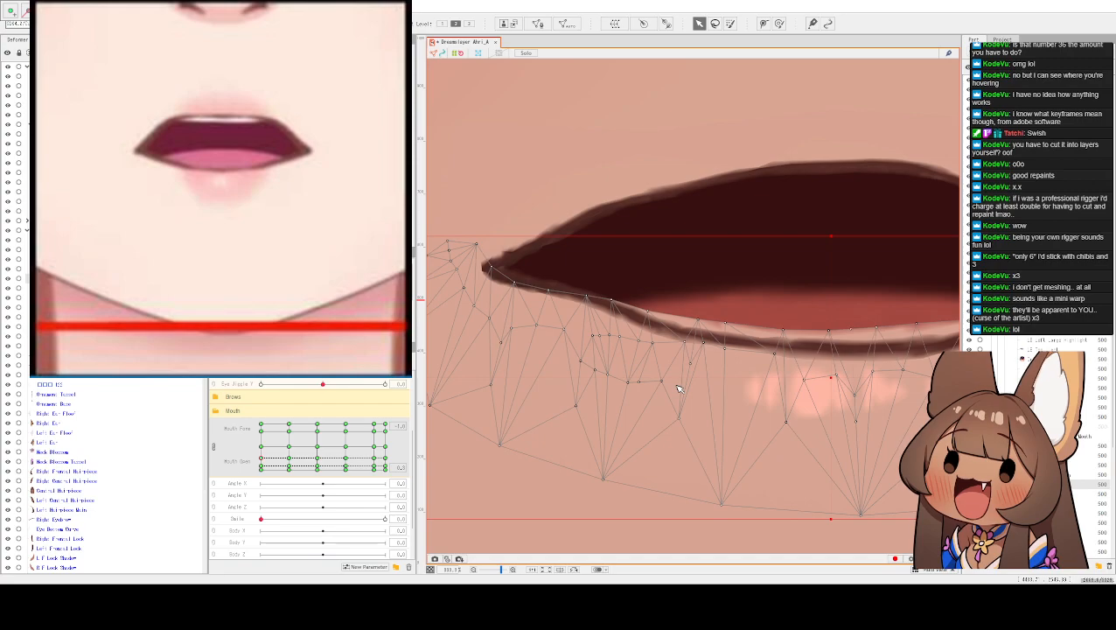
scroll(708, 392, "up", 2)
left_click_drag(626, 360, 665, 361)
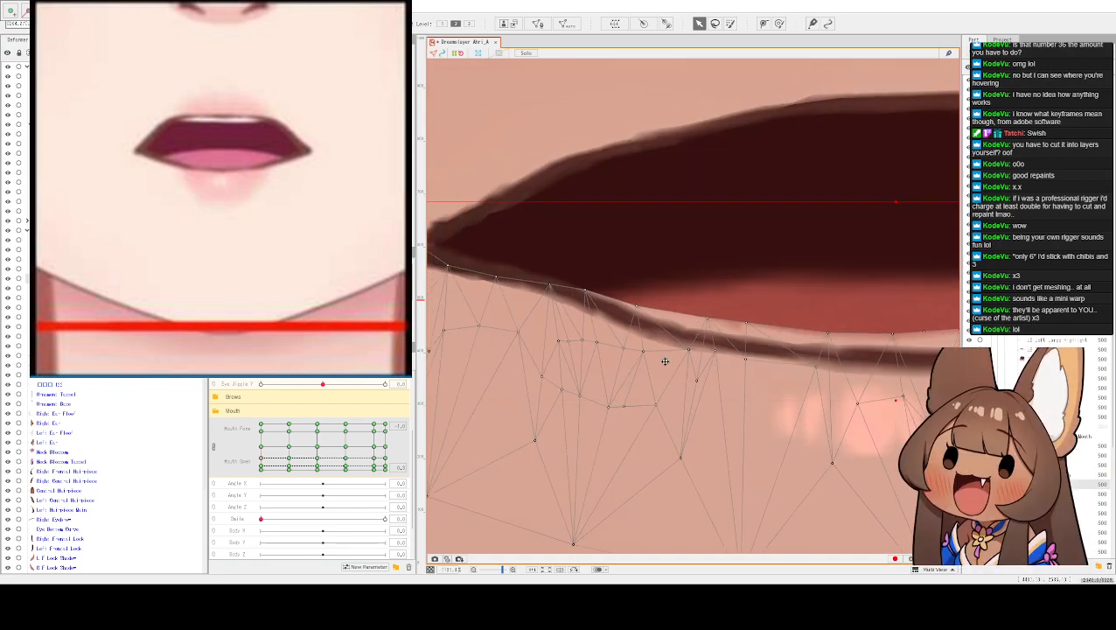
left_click_drag(582, 312, 614, 321)
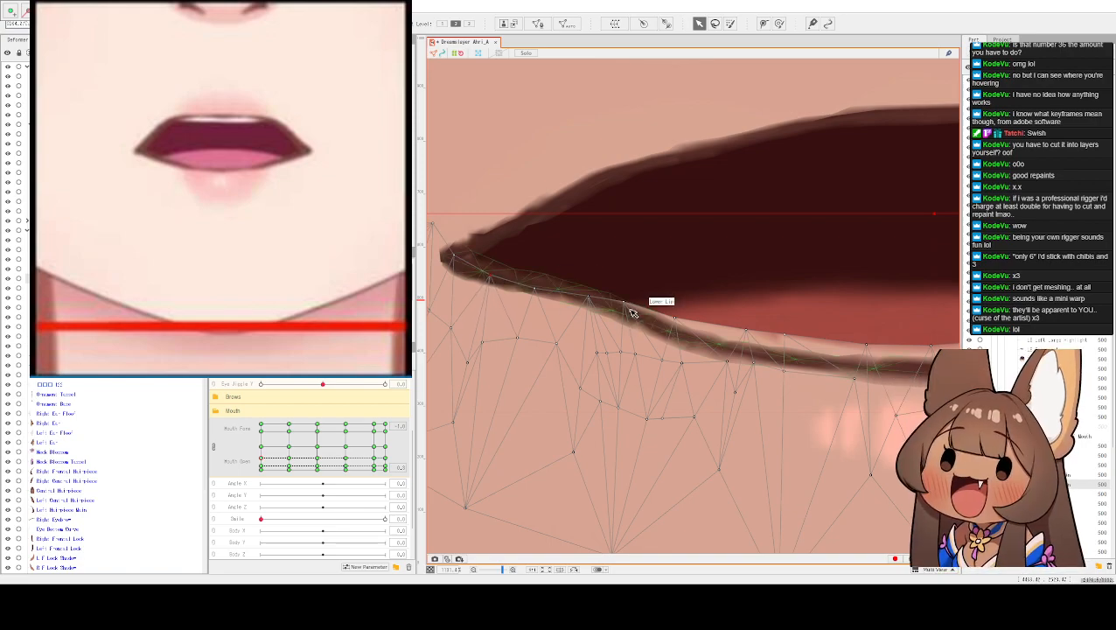
left_click_drag(681, 321, 722, 375)
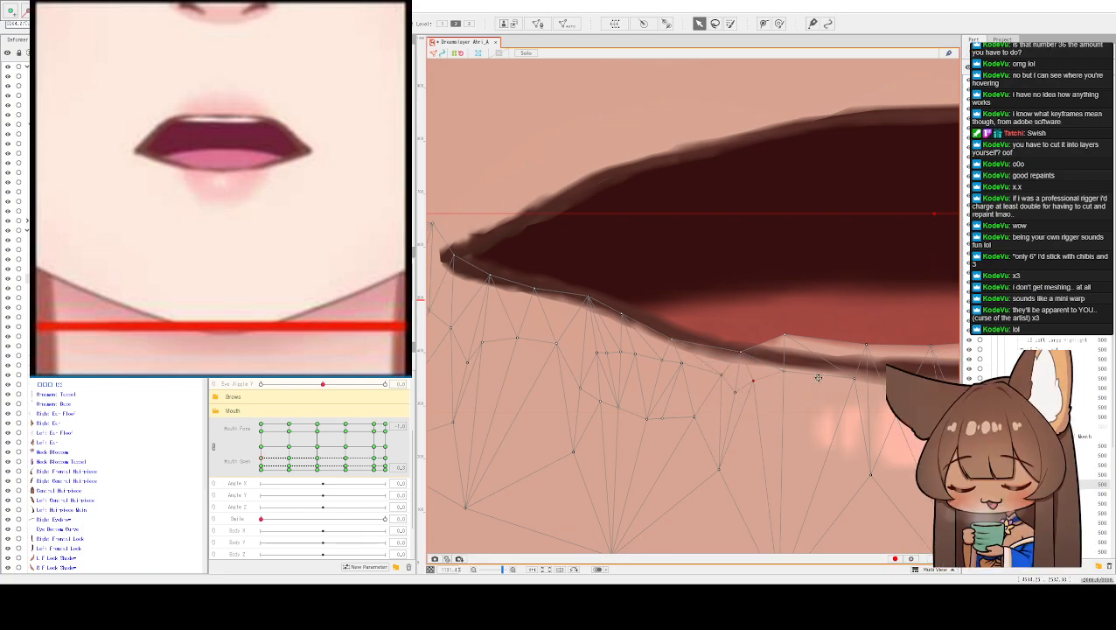
left_click_drag(808, 378, 696, 399)
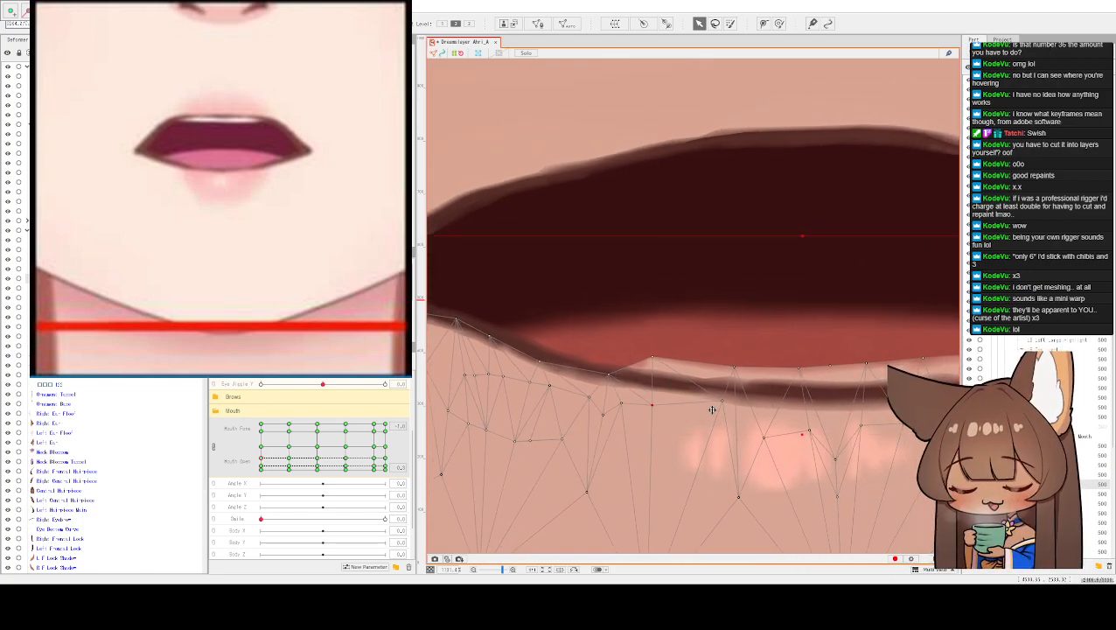
- Move the lower lip skin's upper mesh vertices down onto the dark lower lip line to cover the gap
left_click_drag(654, 359, 658, 385)
left_click_drag(735, 369, 680, 381)
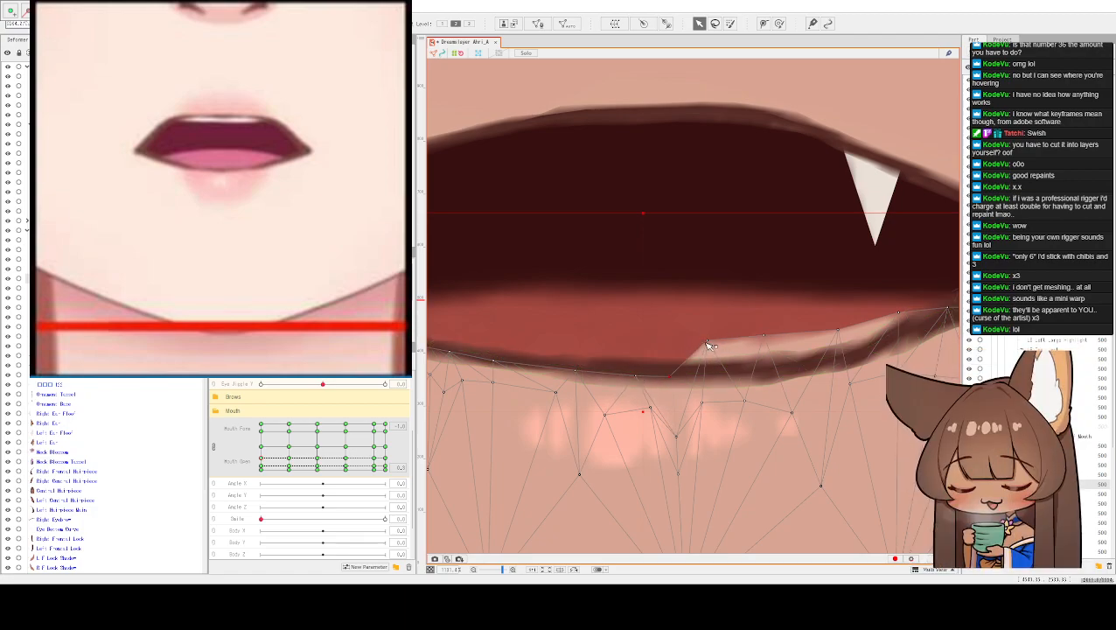
left_click_drag(707, 340, 710, 374)
left_click_drag(764, 336, 776, 371)
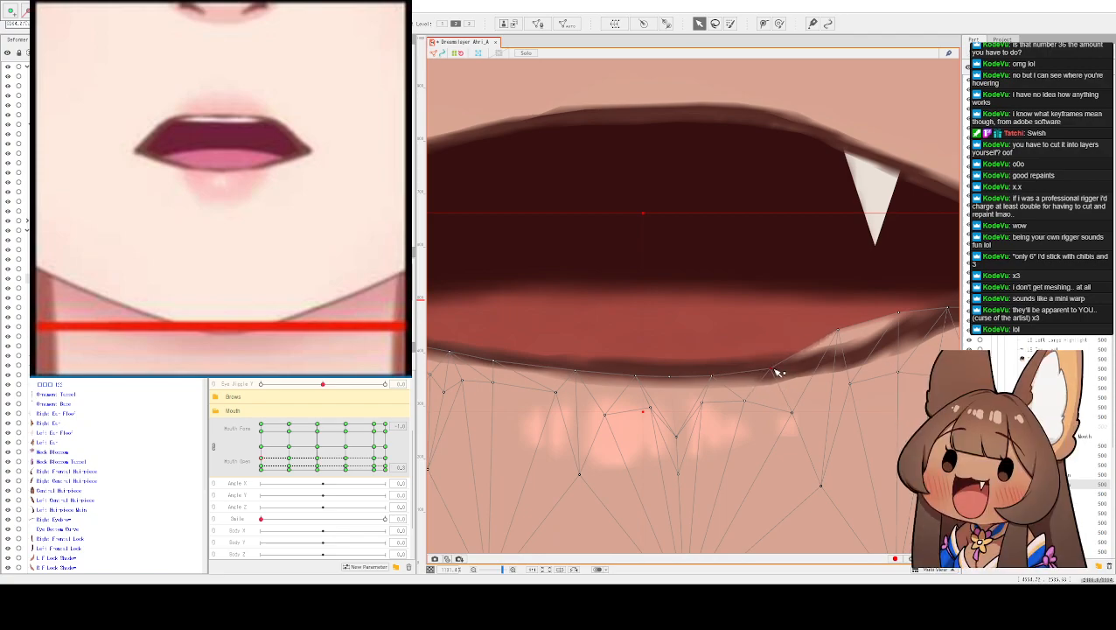
left_click_drag(785, 312, 702, 368)
left_click_drag(748, 321, 758, 353)
left_click_drag(804, 317, 713, 349)
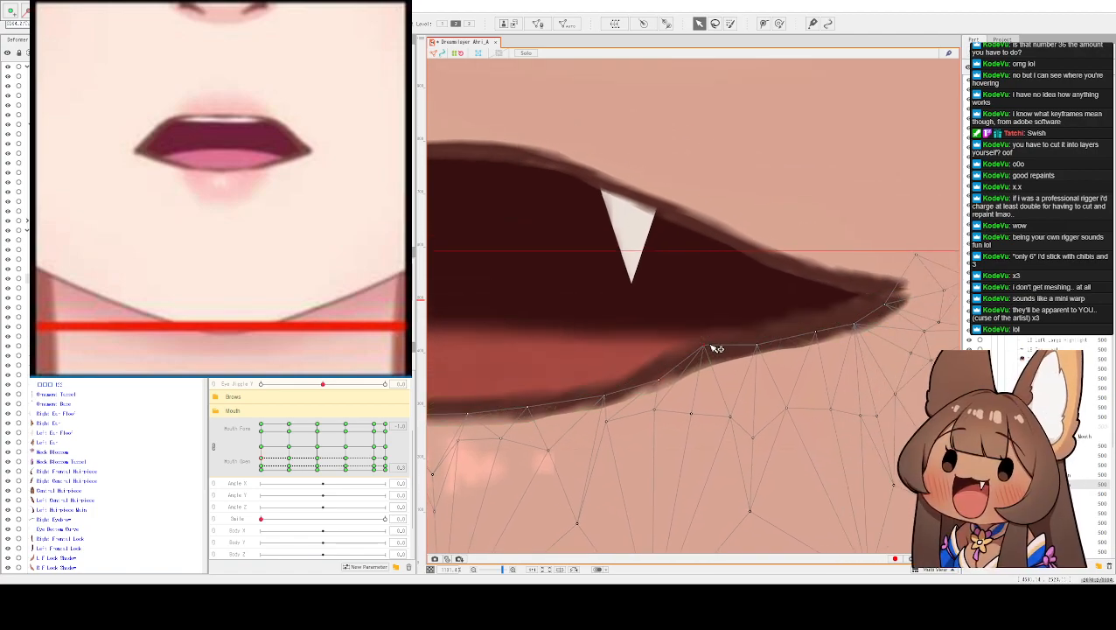
- Open the lower lip skin in mesh edit mode, examine its vertices along the lip edge, and return to the model
double_click(717, 348)
left_click_drag(722, 245, 832, 180)
scroll(772, 73, "down", 2)
scroll(875, 166, "down", 2)
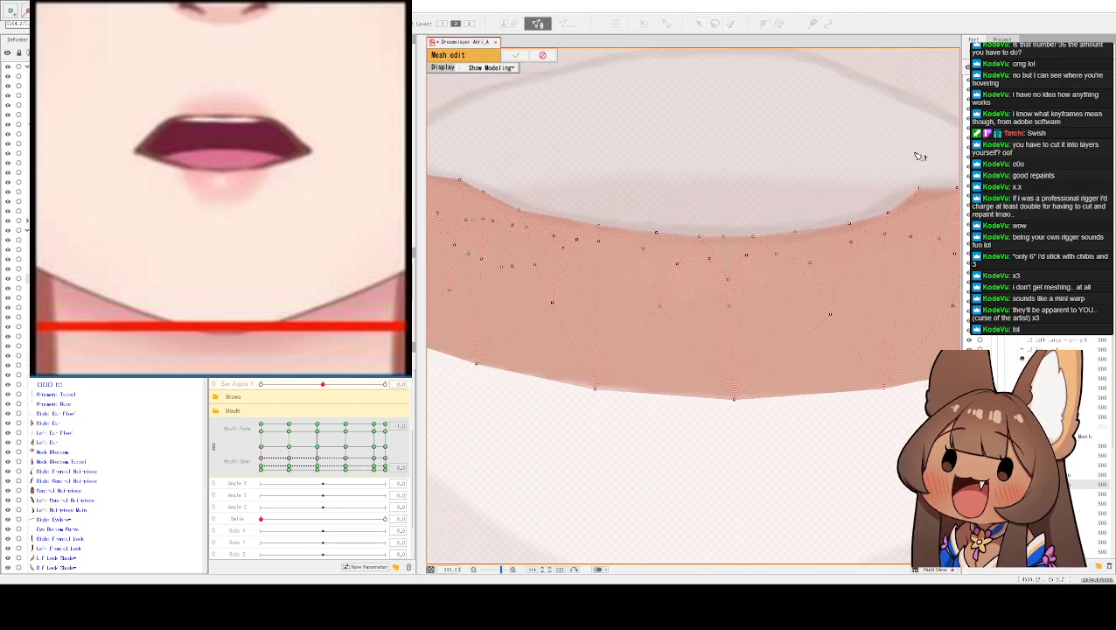
scroll(726, 245, "up", 2)
left_click_drag(782, 269, 689, 322)
scroll(737, 306, "up", 3)
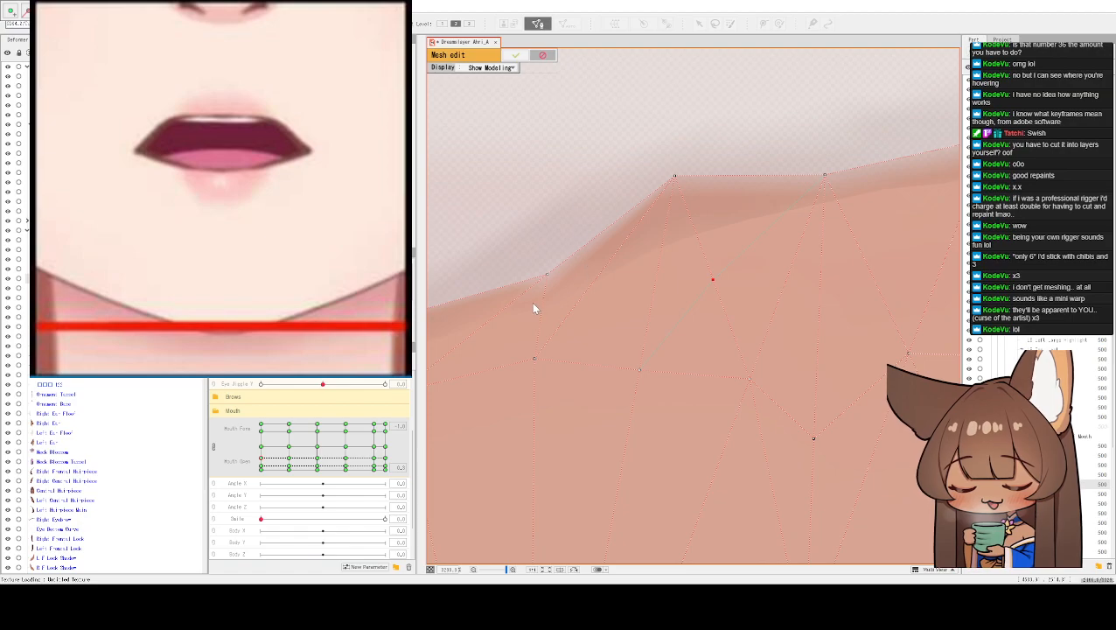
left_click_drag(578, 233, 673, 277)
scroll(688, 201, "down", 3)
left_click_drag(678, 154, 748, 282)
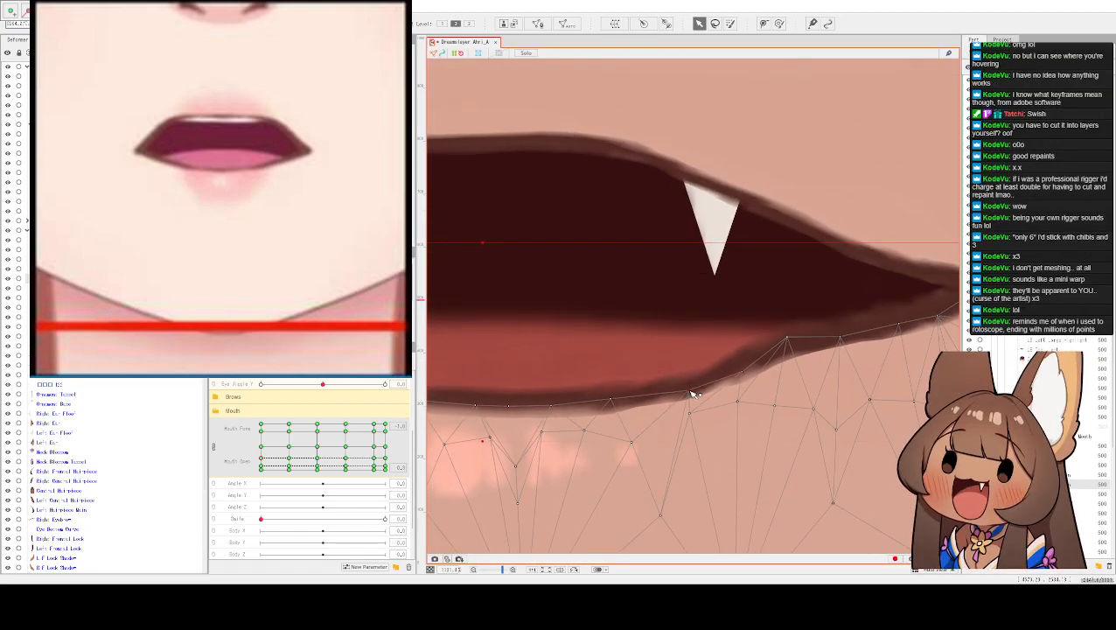
- Select the upper lip line and examine the control points of its deform path across the mouth
left_click_drag(628, 391, 530, 292)
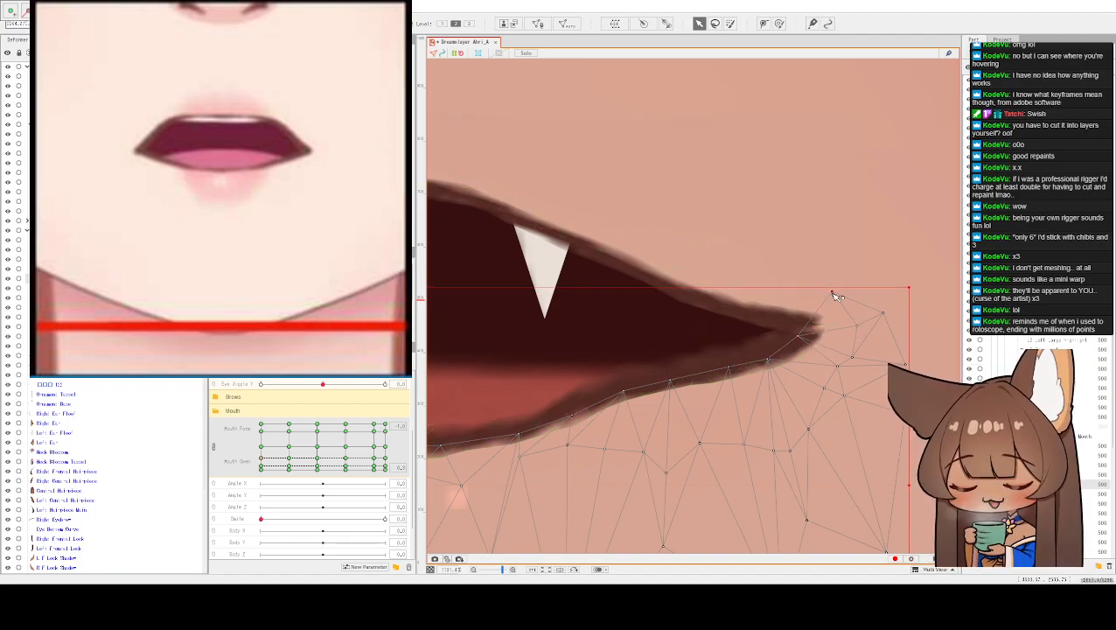
scroll(761, 325, "down", 3)
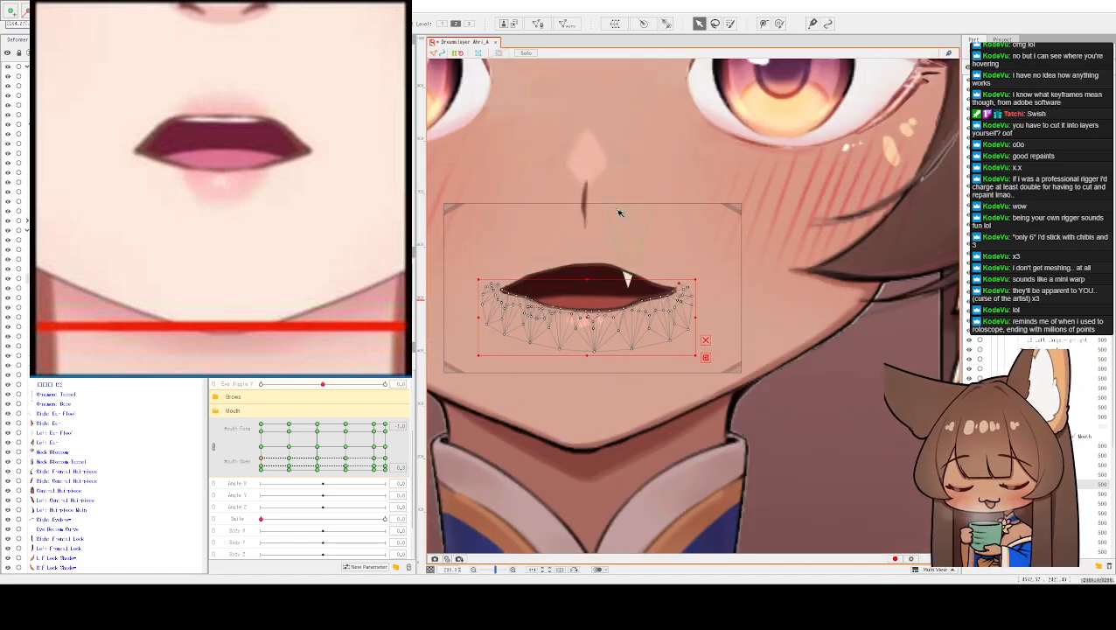
left_click(577, 194)
left_click_drag(504, 190, 581, 239)
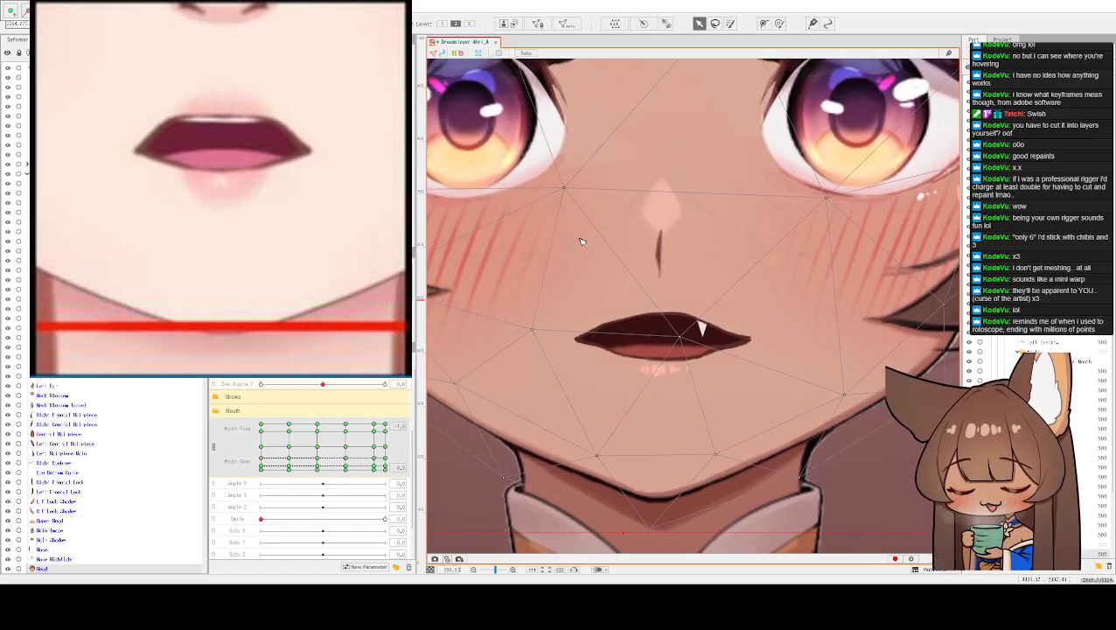
scroll(581, 239, "up", 2)
left_click_drag(721, 311, 630, 287)
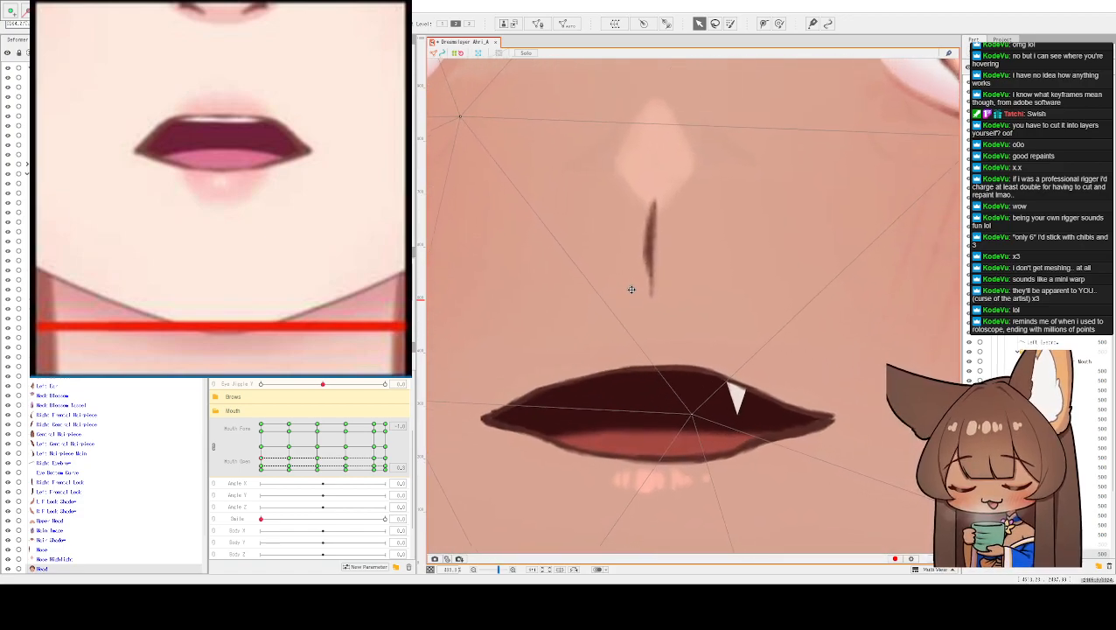
left_click(635, 374)
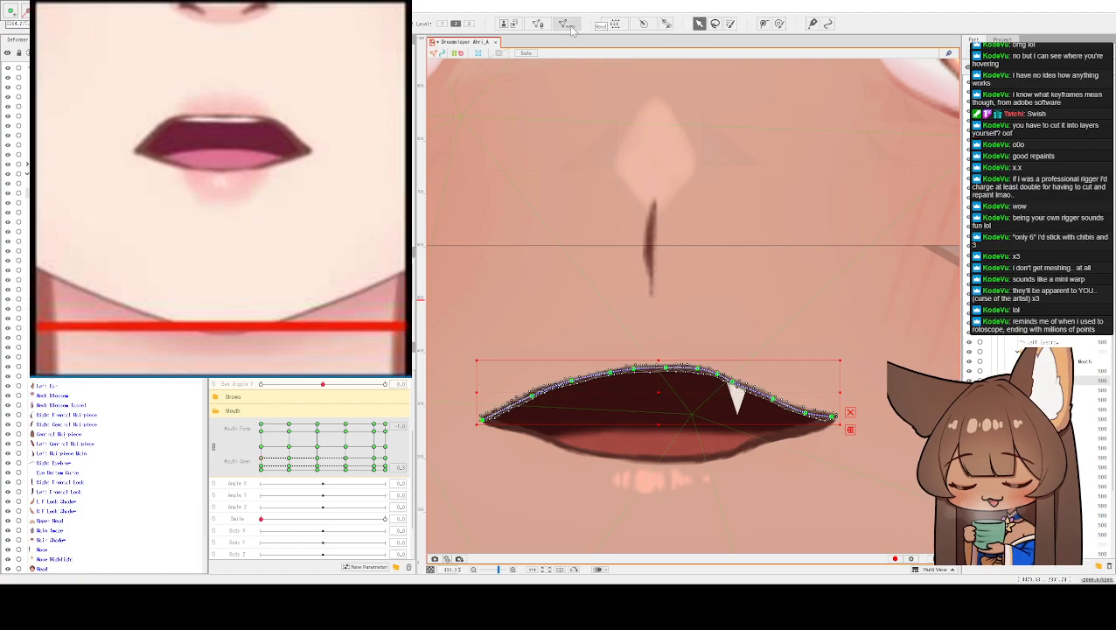
left_click(615, 24)
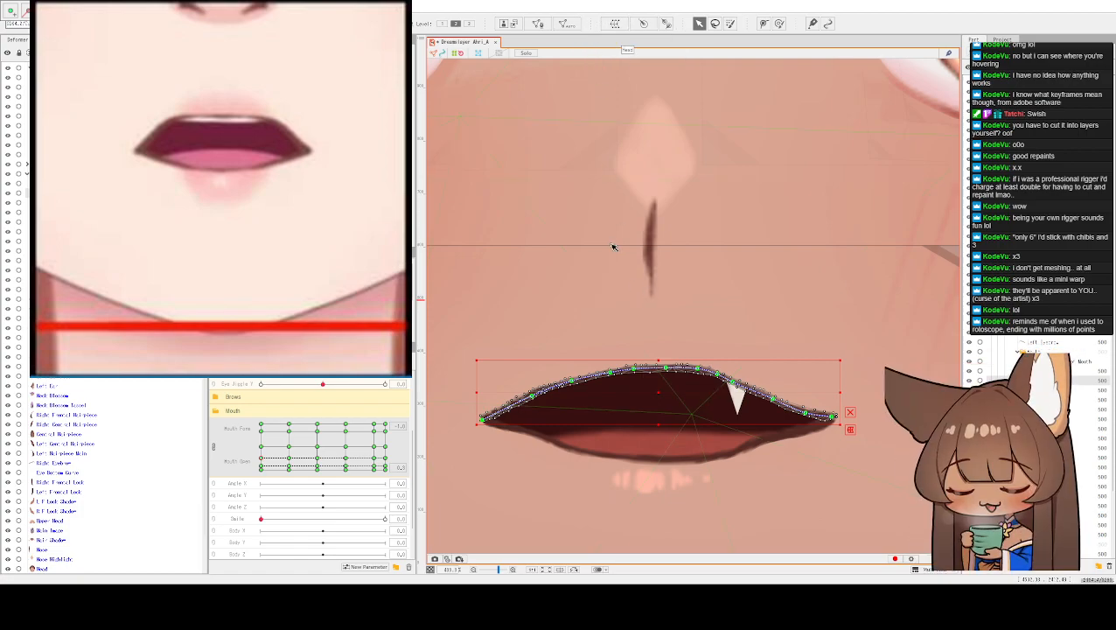
scroll(593, 274, "up", 3)
scroll(621, 162, "down", 2)
scroll(620, 162, "up", 3)
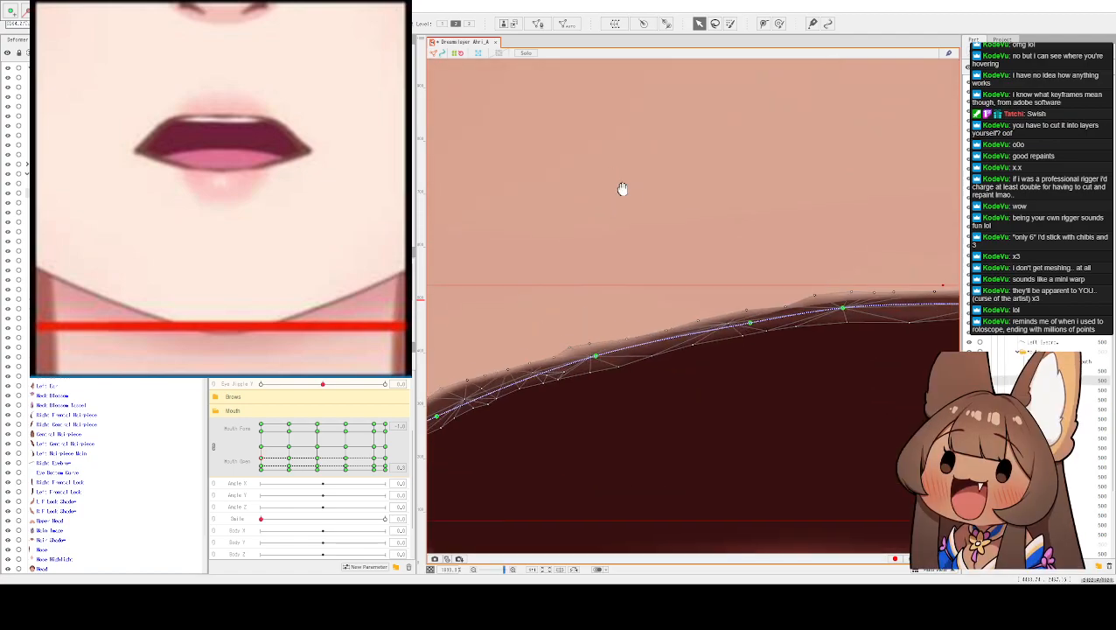
scroll(628, 191, "down", 2)
scroll(565, 95, "up", 2)
scroll(779, 178, "down", 3)
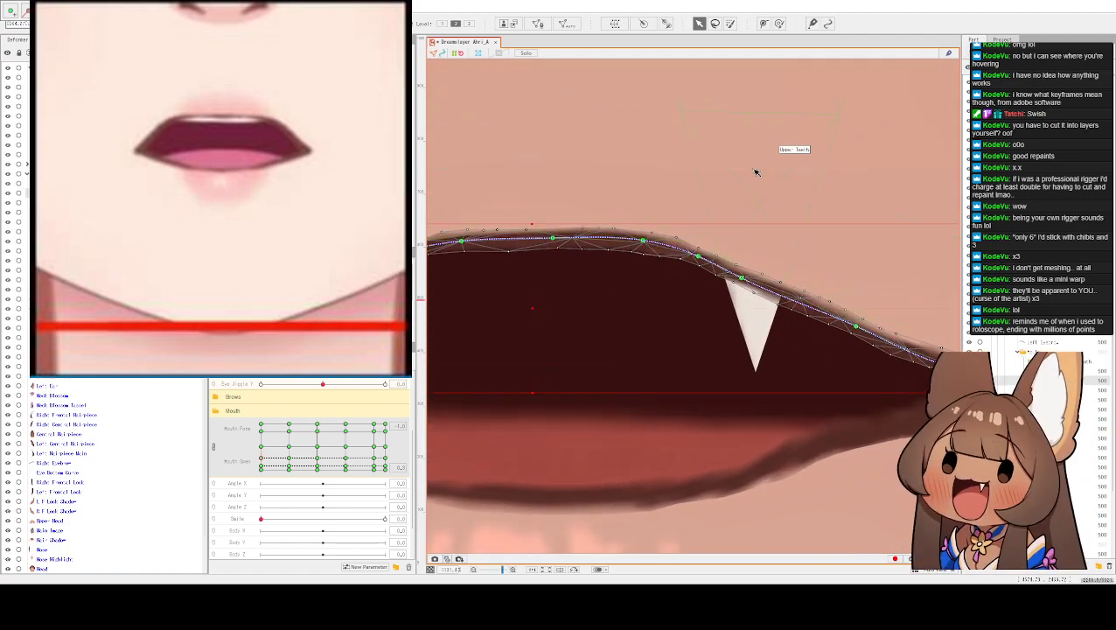
scroll(755, 170, "down", 1)
scroll(755, 169, "up", 1)
- Select the left eye edge and examine its deform path along the lower eyelid and outer corner
mouse_move(718, 196)
left_mouse_down()
mouse_move(543, 376)
mouse_move(437, 441)
left_mouse_up()
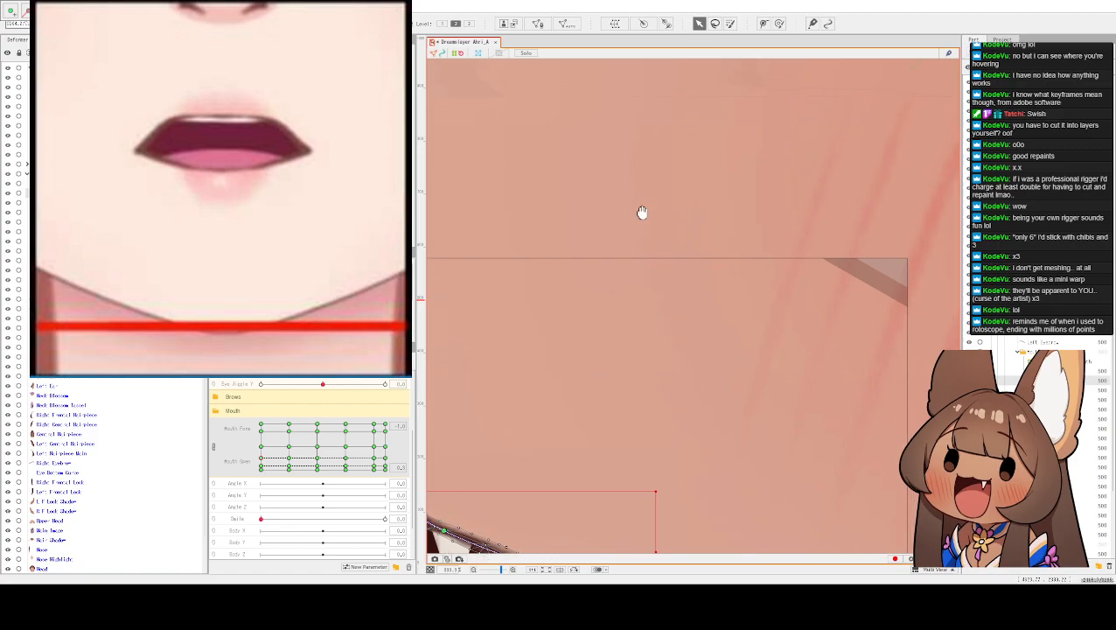
left_click_drag(645, 202, 490, 464)
mouse_move(713, 337)
left_mouse_down()
mouse_move(511, 473)
mouse_move(430, 560)
left_mouse_up()
left_click_drag(767, 293, 573, 89)
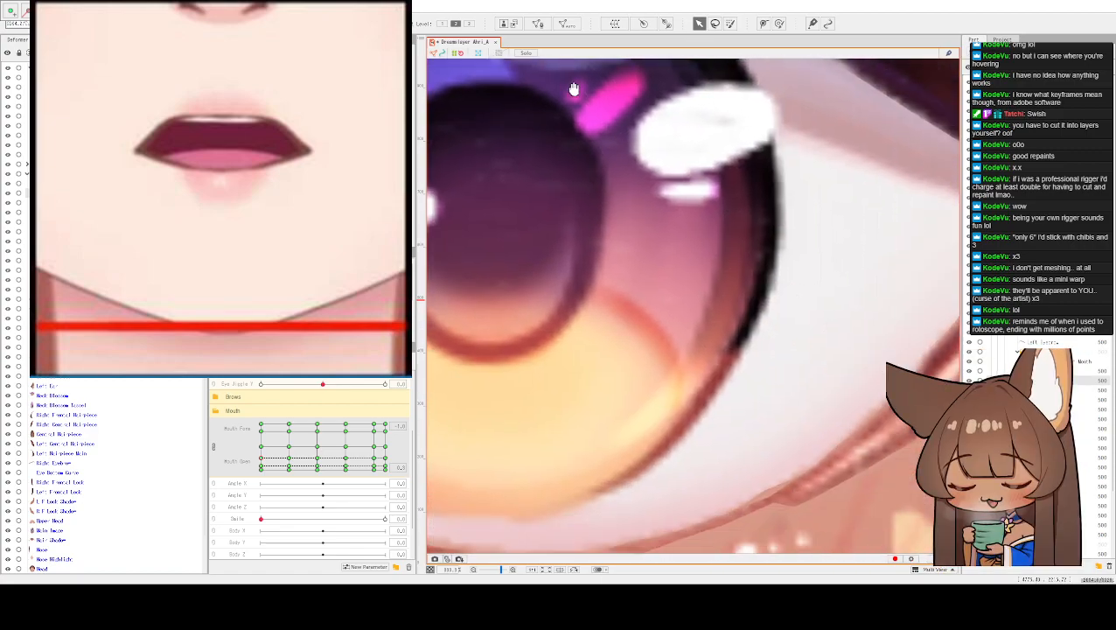
scroll(681, 254, "down", 5)
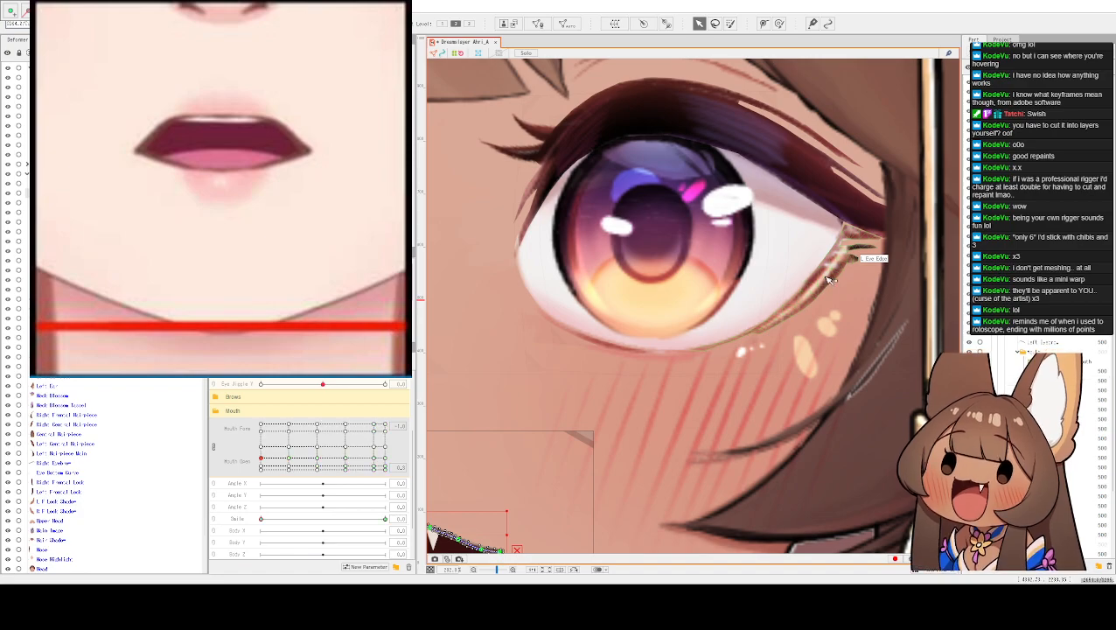
left_click(830, 280)
scroll(814, 323, "up", 8)
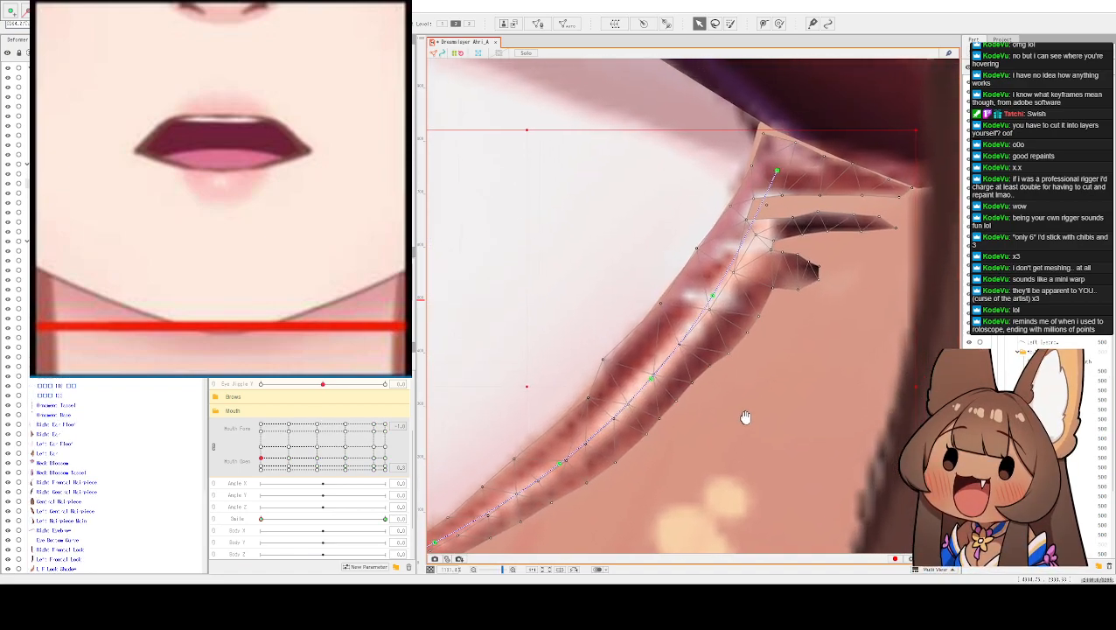
left_click_drag(750, 413, 733, 434)
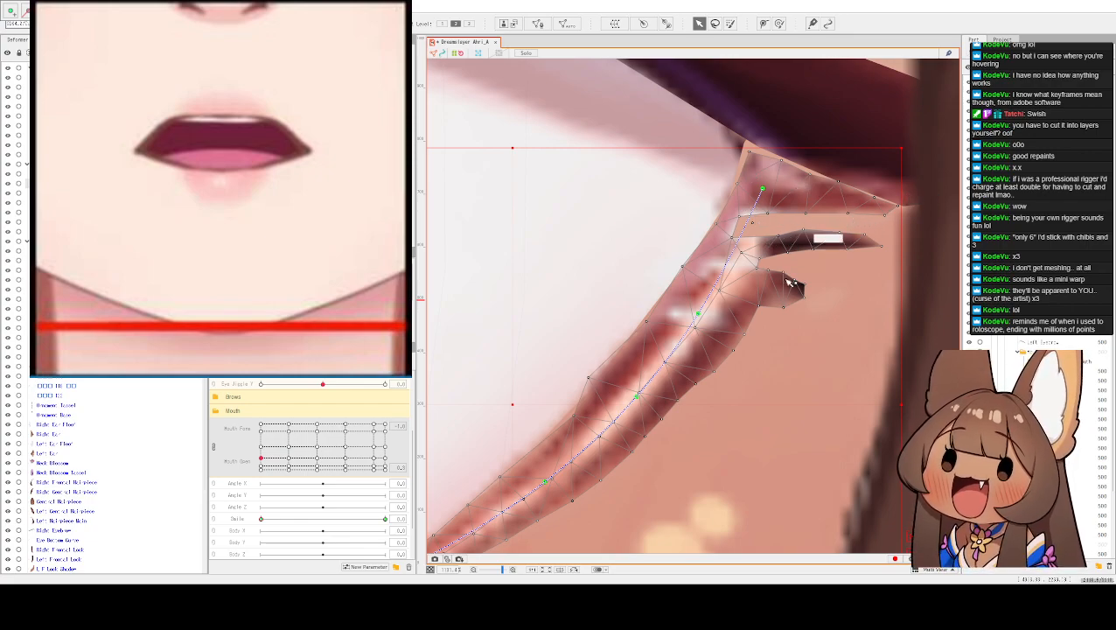
left_click_drag(768, 347, 825, 242)
left_click_drag(660, 337, 747, 227)
left_click_drag(621, 312, 803, 244)
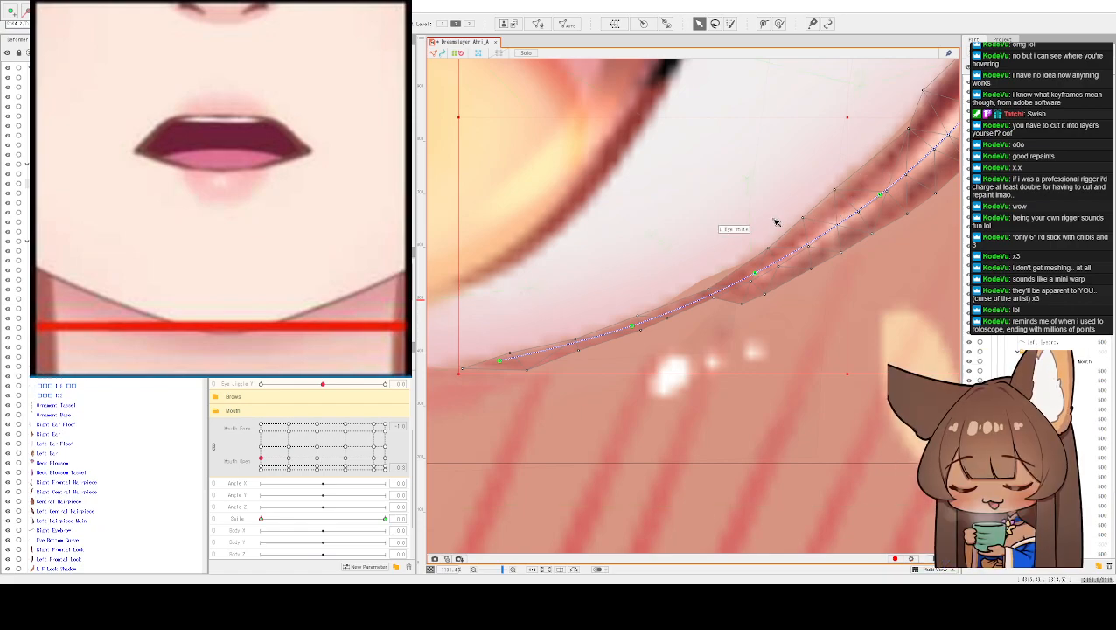
left_click(762, 295)
scroll(839, 280, "down", 5)
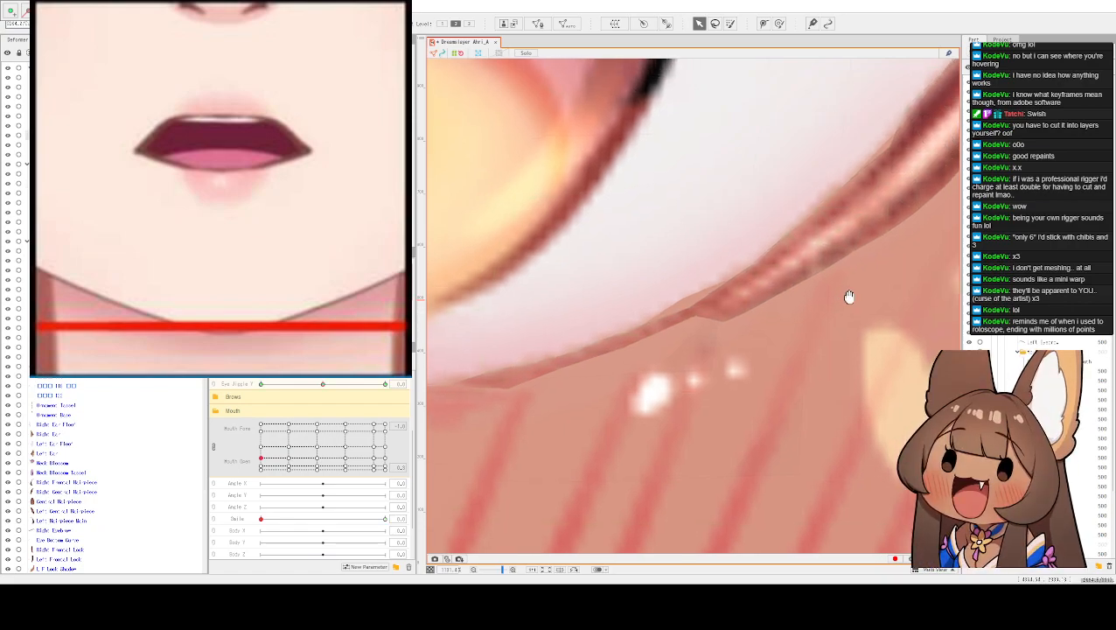
left_click(872, 265)
left_click_drag(872, 265, 706, 385)
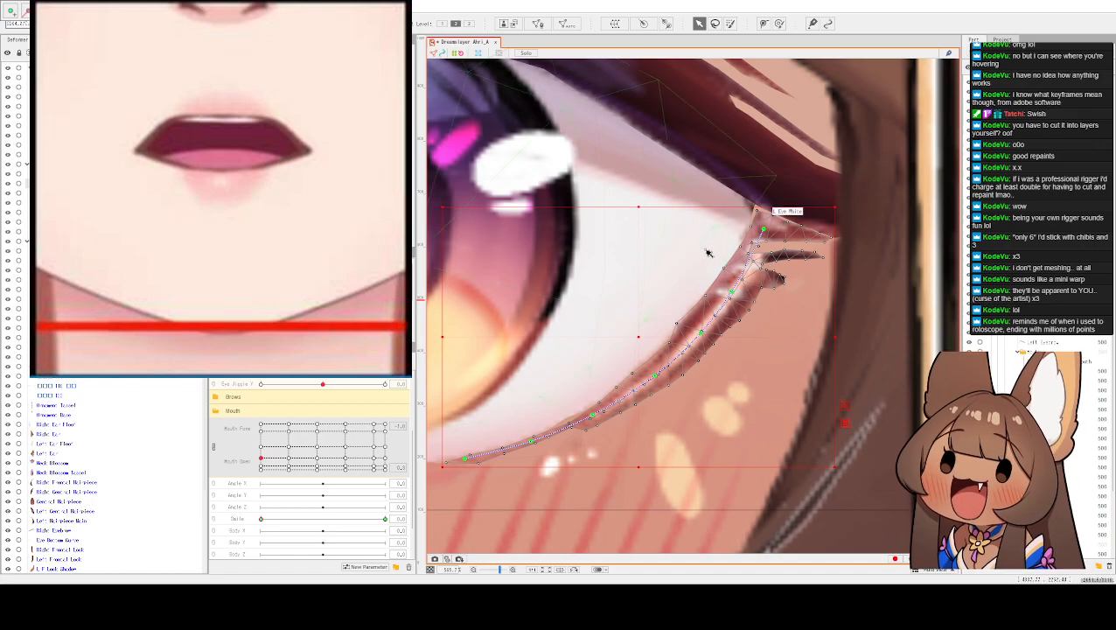
left_click_drag(705, 428, 830, 343)
scroll(734, 350, "down", 4)
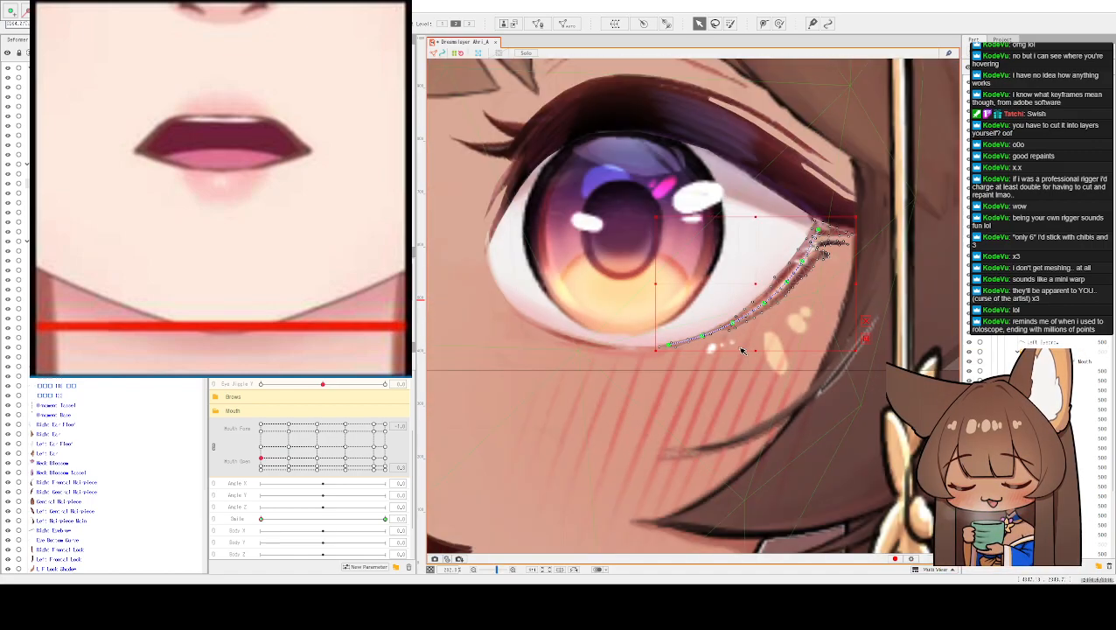
left_click_drag(636, 364, 695, 342)
left_click_drag(578, 398, 685, 301)
left_click_drag(631, 378, 734, 295)
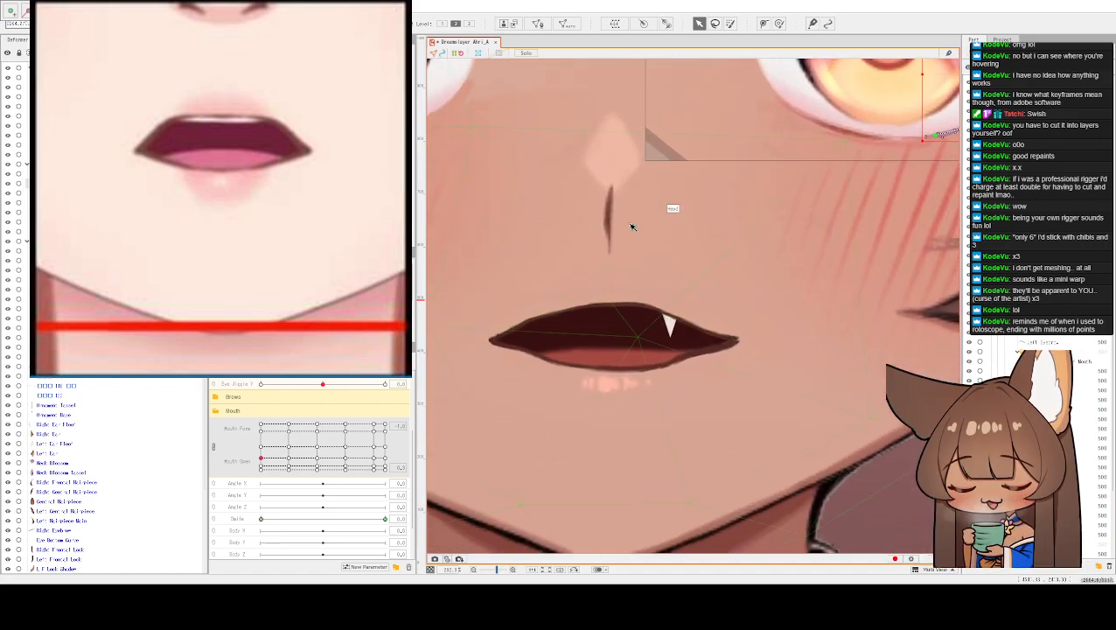
- Return to the mouth and select the upper lip line for shaping
left_click(706, 244)
scroll(716, 229, "down", 4)
scroll(721, 229, "down", 2)
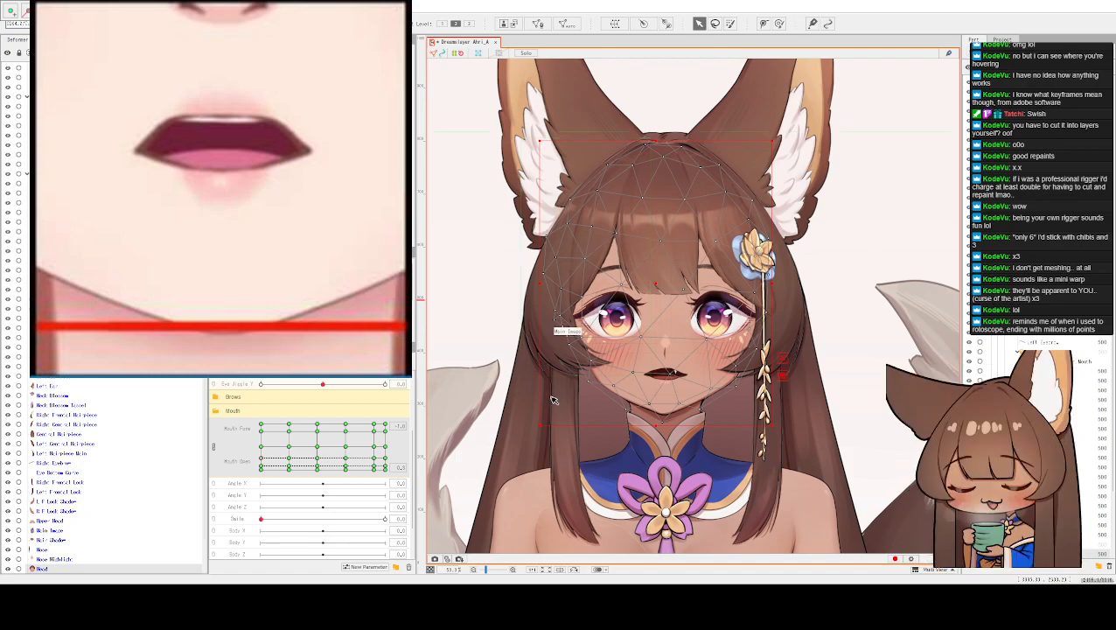
scroll(665, 371, "up", 8)
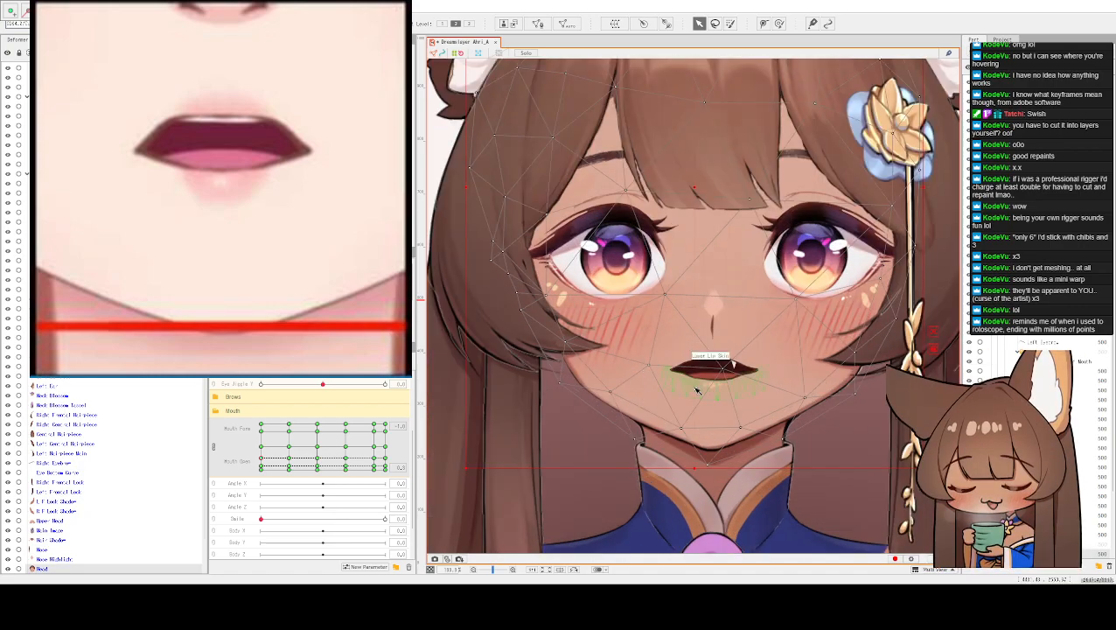
scroll(764, 324, "up", 2)
left_click(710, 287)
scroll(664, 243, "up", 3)
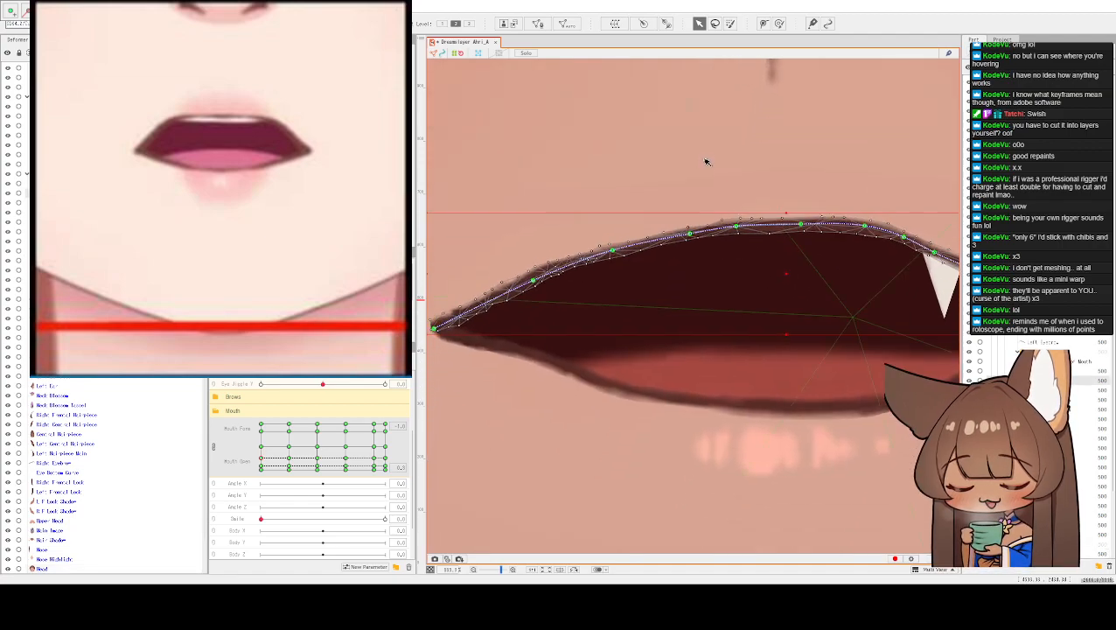
scroll(667, 184, "down", 3)
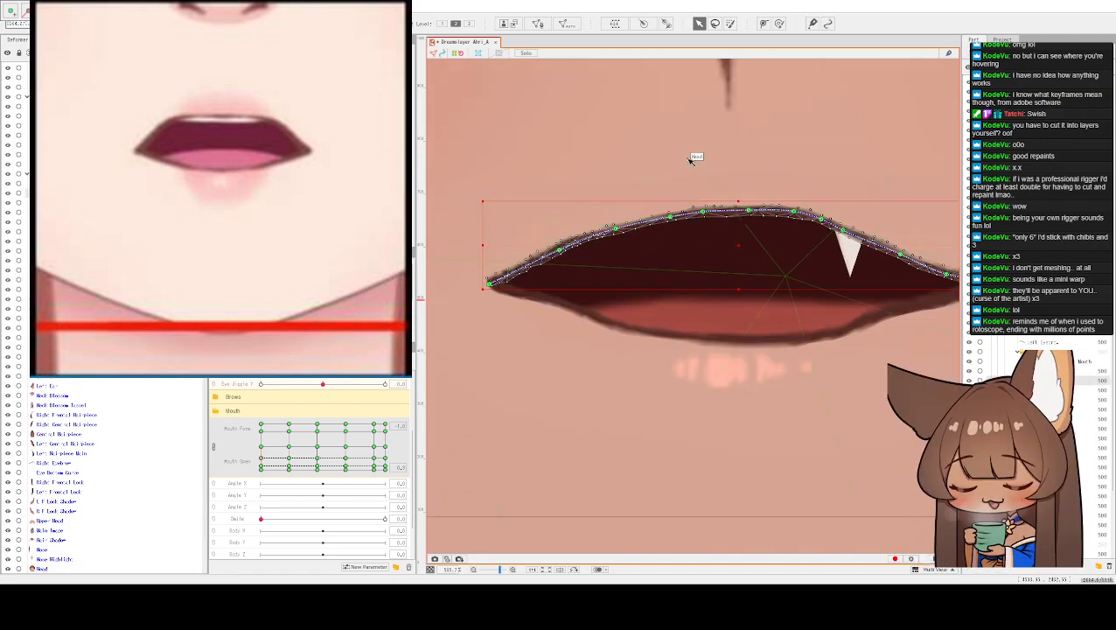
left_click_drag(625, 195, 635, 223)
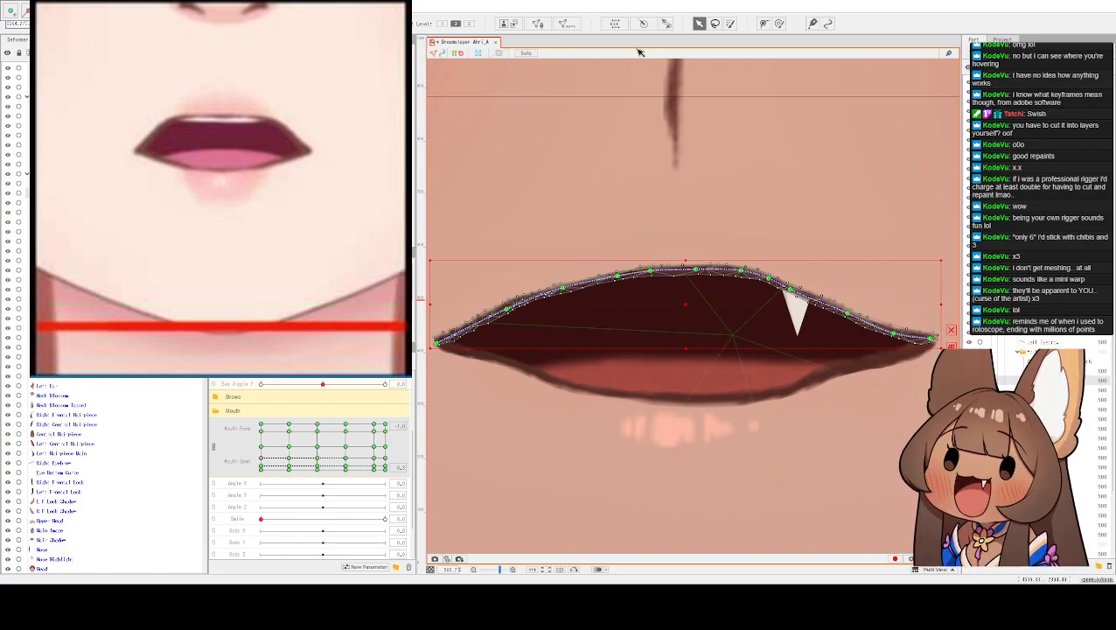
- Raise the middle control point of the upper lip line slightly at edit level 3
left_click(470, 24)
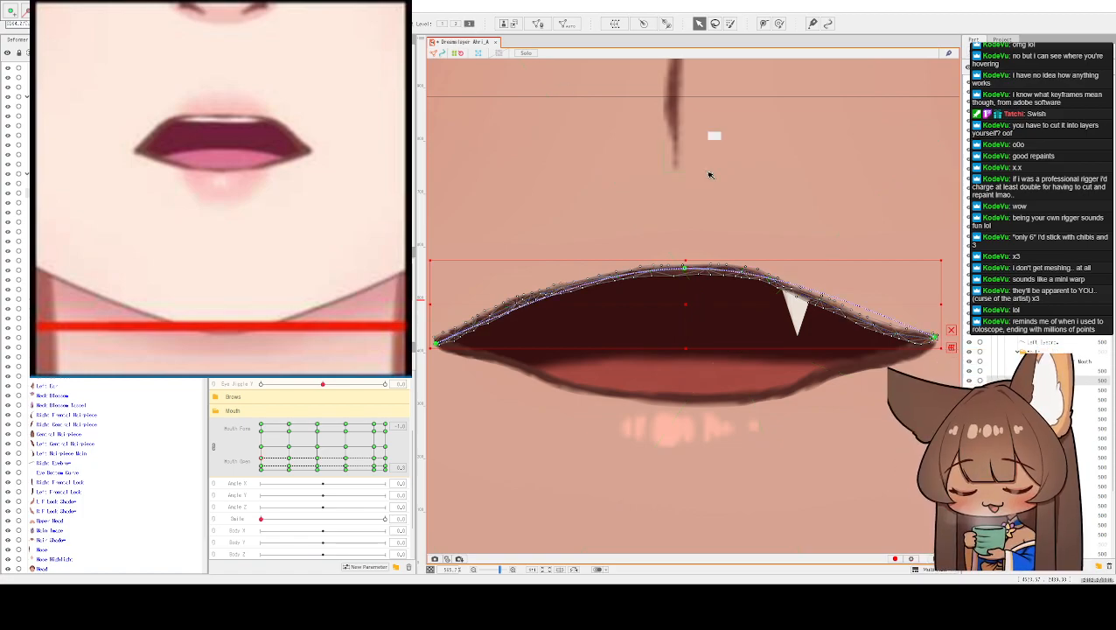
scroll(762, 195, "down", 2)
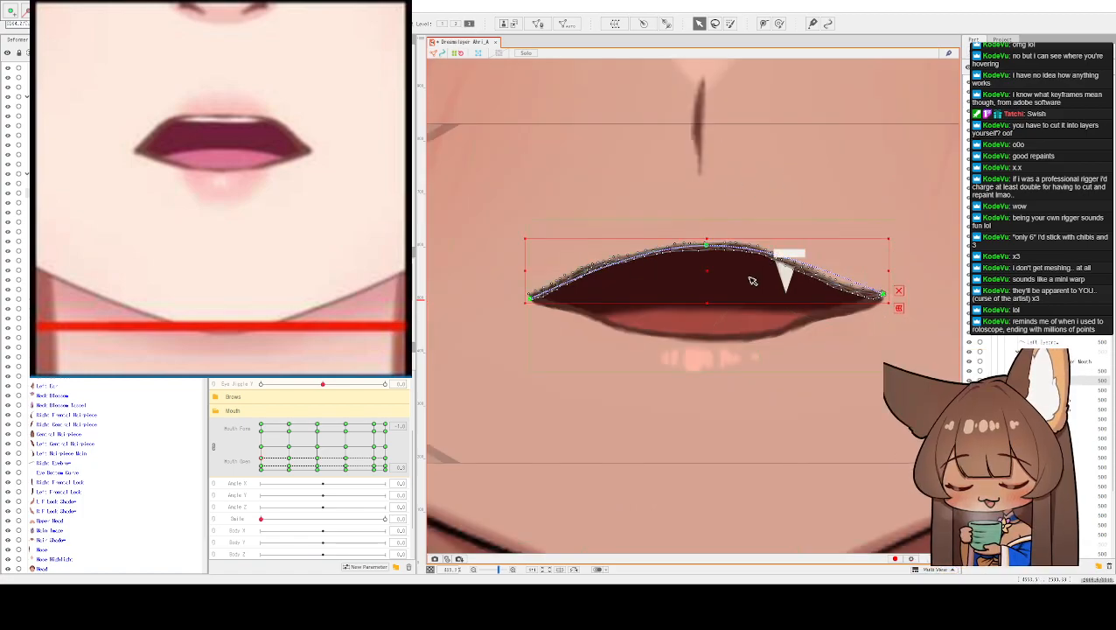
left_click_drag(707, 246, 709, 234)
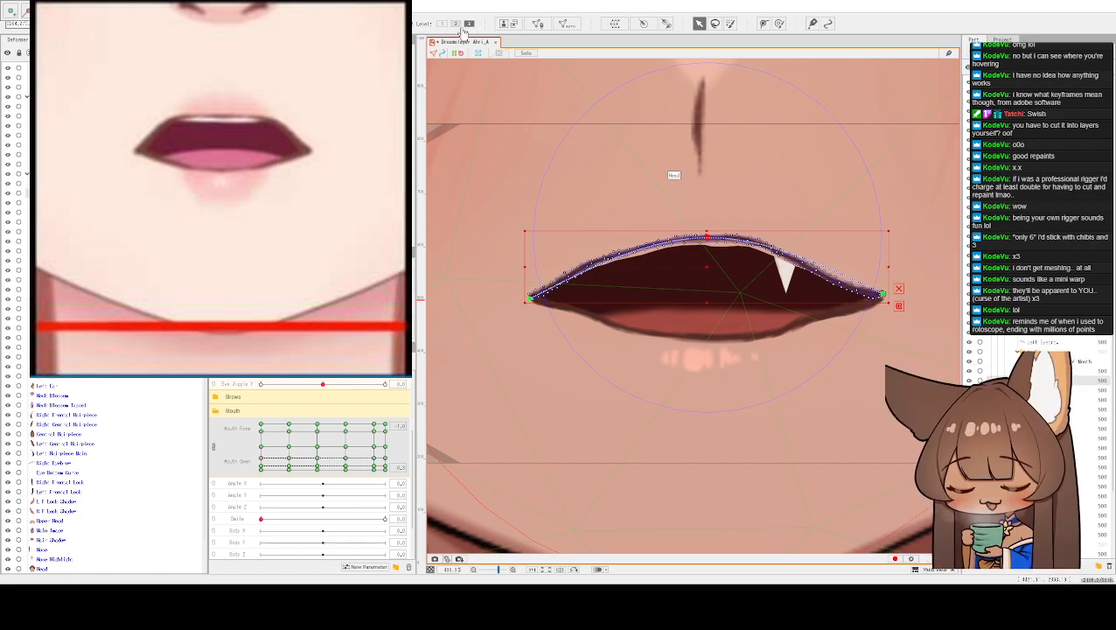
- At edit level 2, raise the upper lip line's control points near both mouth corners to build the angled shoulders
left_click(454, 24)
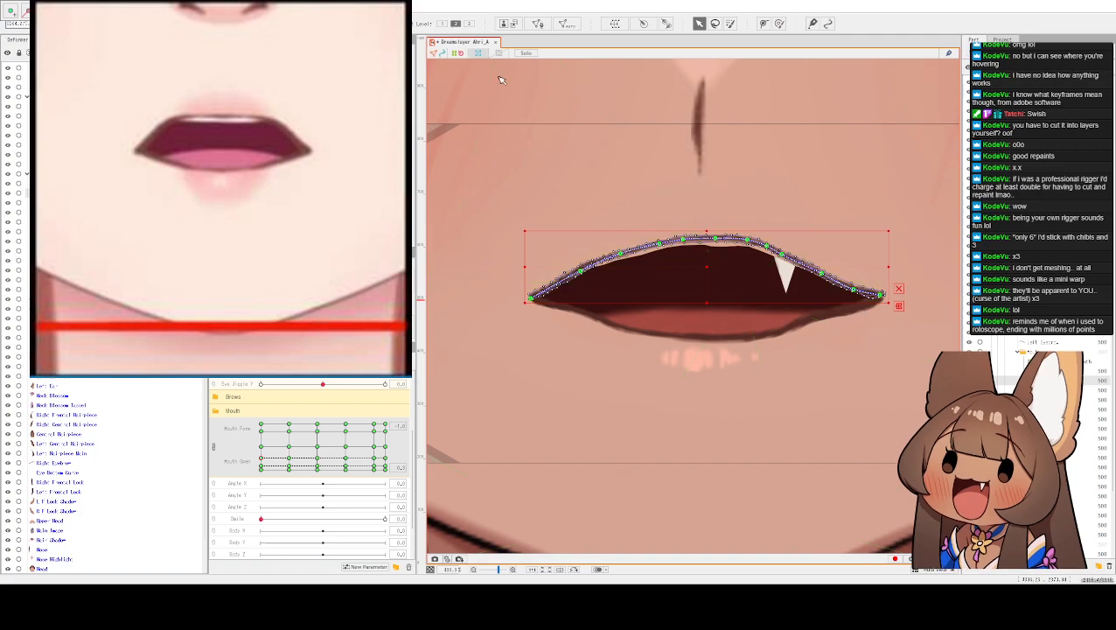
mouse_move(584, 273)
left_mouse_down()
mouse_move(667, 251)
mouse_move(658, 234)
mouse_move(720, 245)
mouse_move(718, 232)
mouse_move(855, 283)
mouse_move(826, 279)
mouse_move(836, 263)
mouse_move(854, 291)
mouse_move(861, 281)
mouse_move(832, 259)
left_mouse_up()
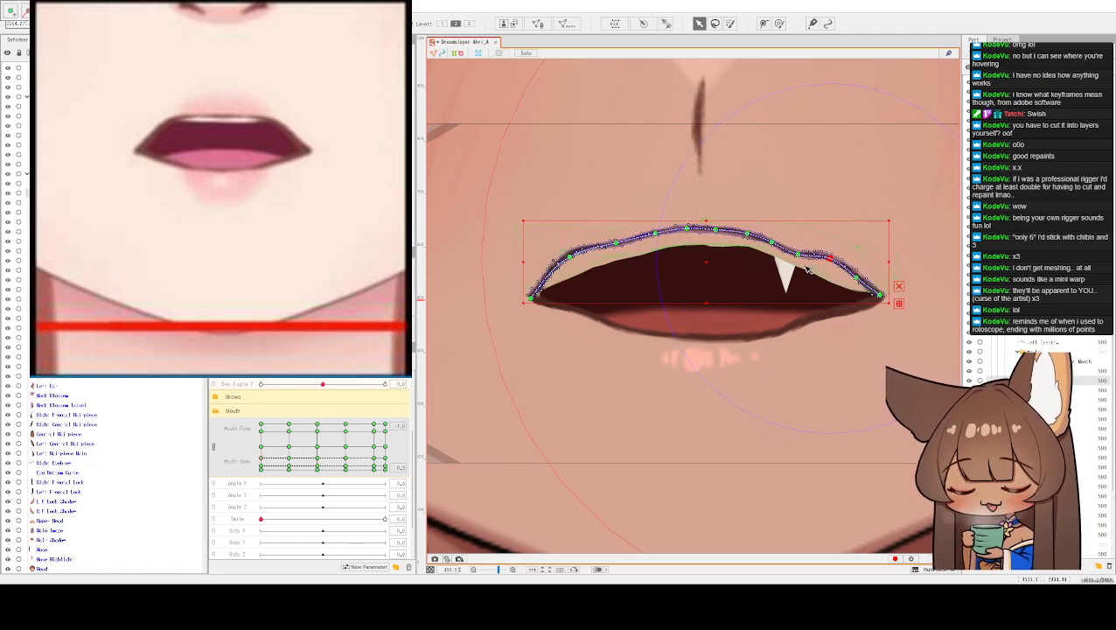
left_click_drag(571, 257, 574, 255)
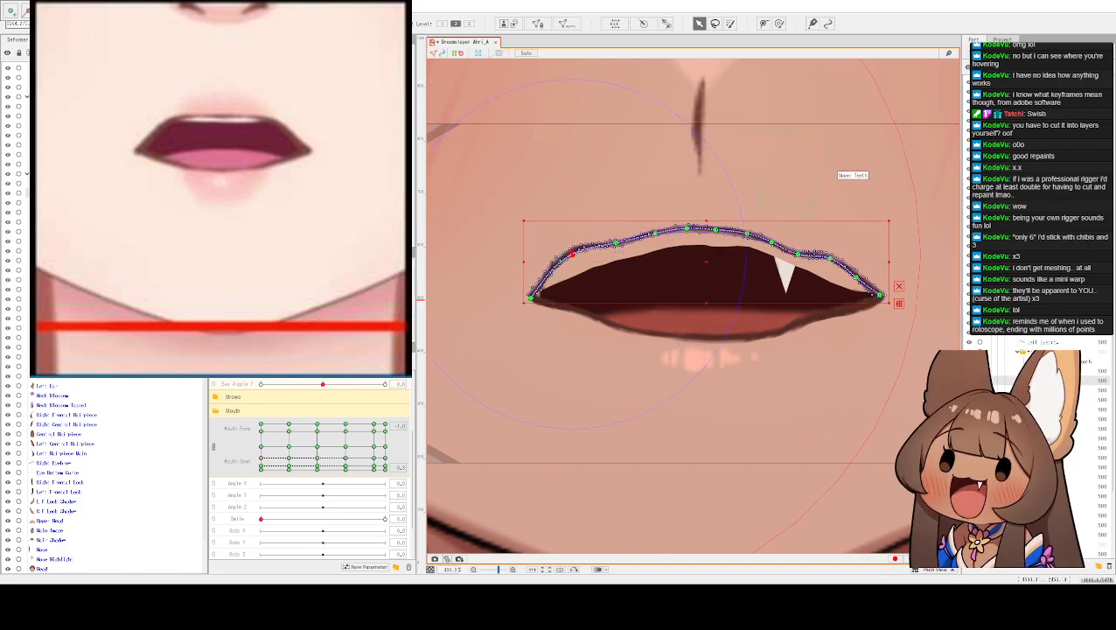
- Isolate the upper lip line with Solo and shape its control points into a nearly flat top edge between the two shoulders
left_click(527, 53)
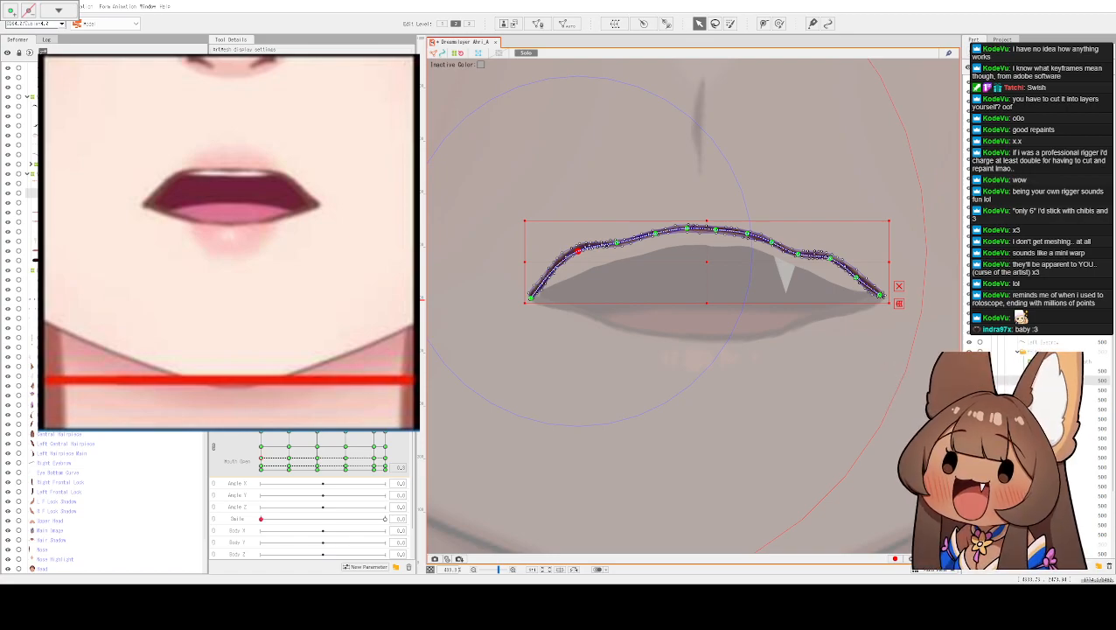
scroll(529, 219, "up", 2)
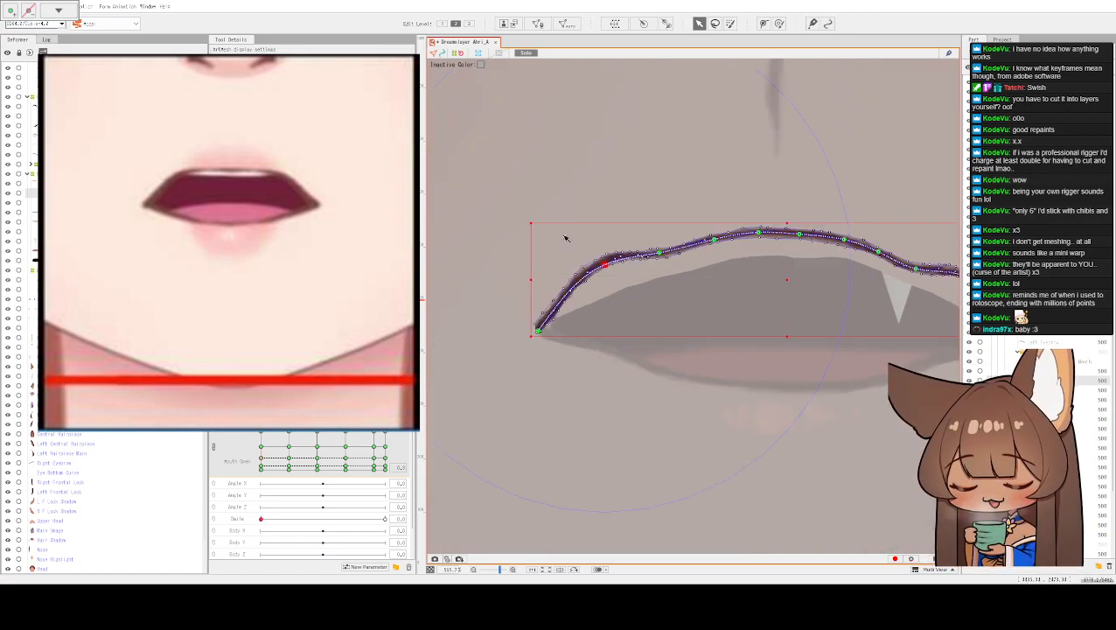
left_click_drag(612, 271, 602, 259)
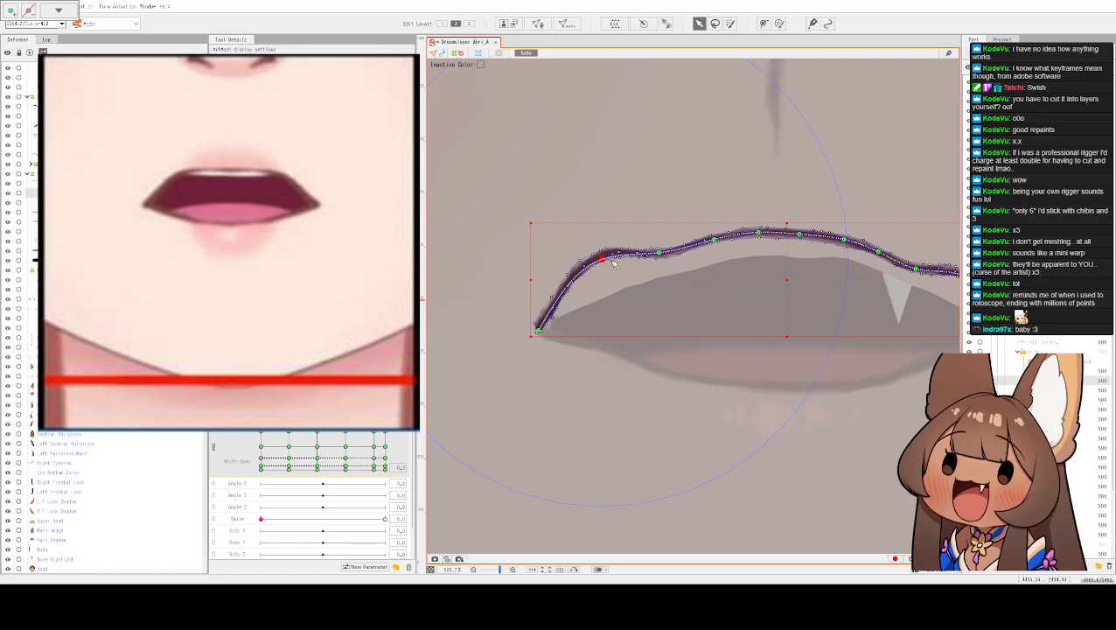
left_click_drag(715, 242, 717, 264)
left_click_drag(764, 236, 708, 233)
left_click_drag(772, 252, 780, 236)
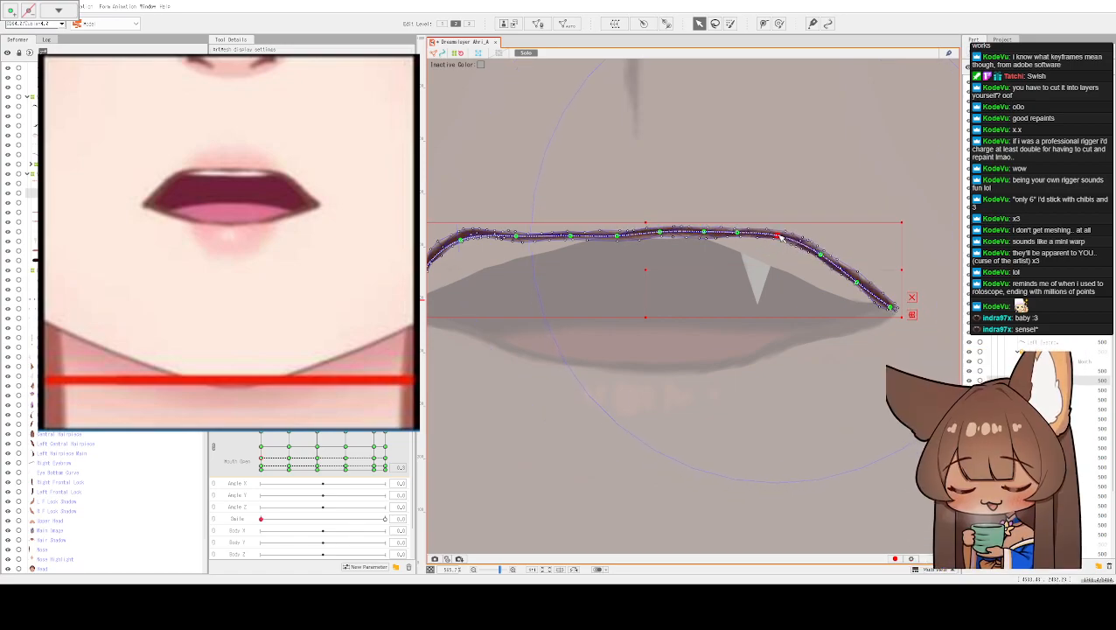
left_click(617, 237)
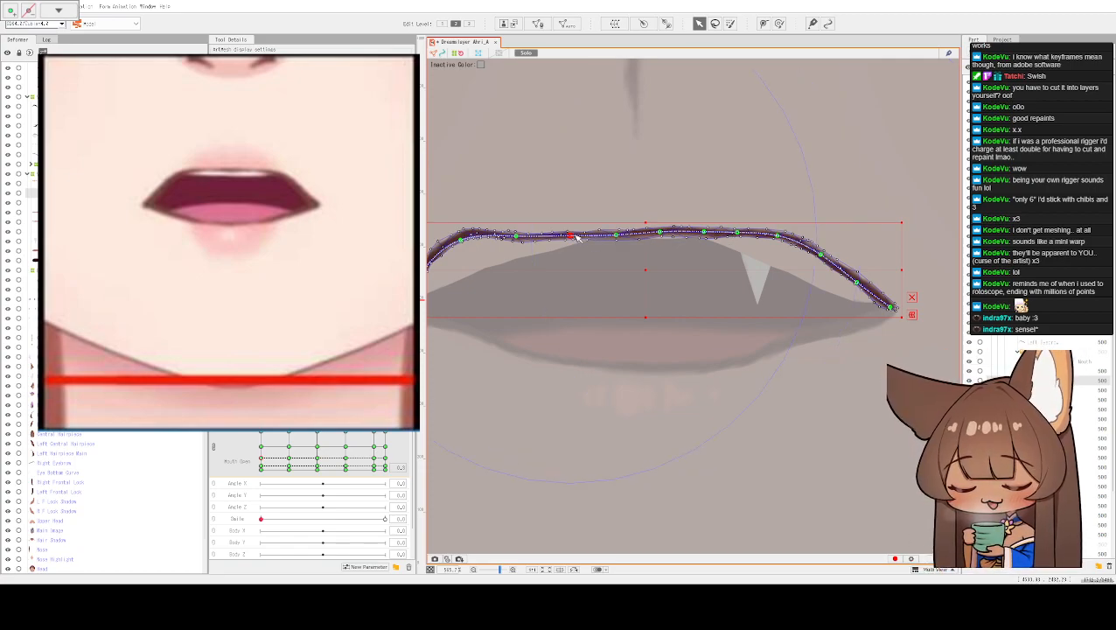
- Move the upper lip line's control points near the right mouth corner outward to widen the flat top and steepen the slope
scroll(617, 181, "down", 2)
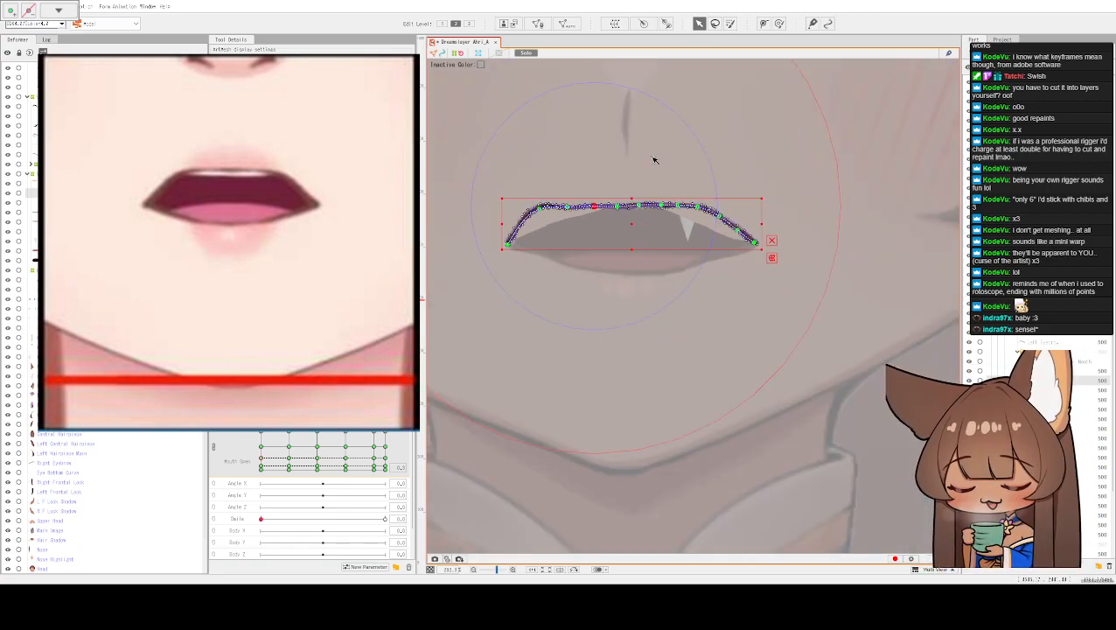
scroll(654, 160, "down", 1)
scroll(699, 197, "up", 2)
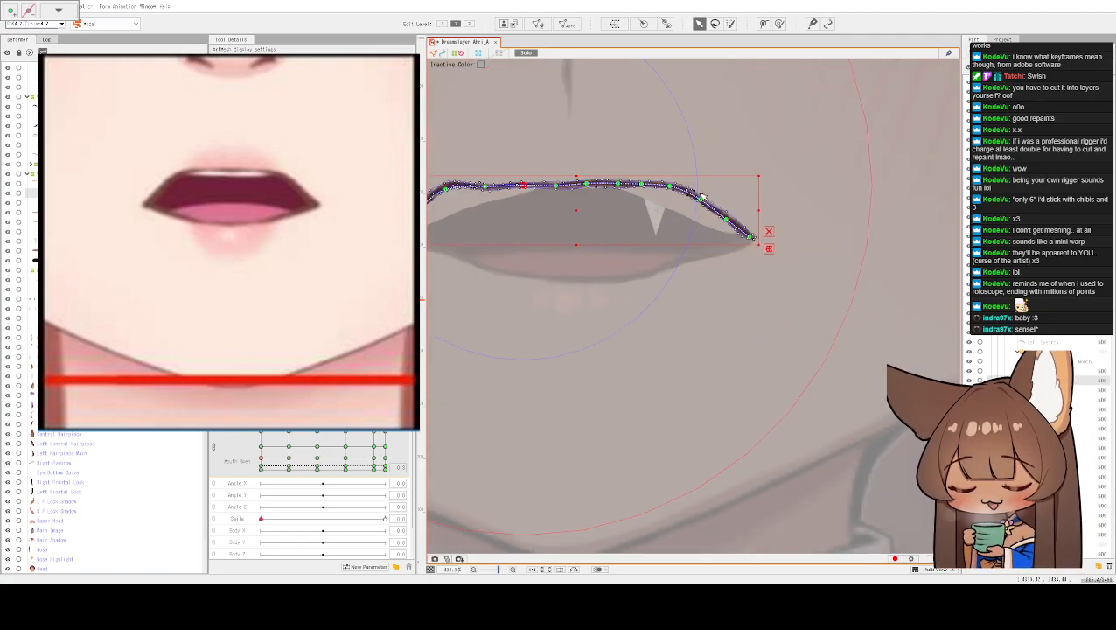
left_click_drag(699, 198, 714, 197)
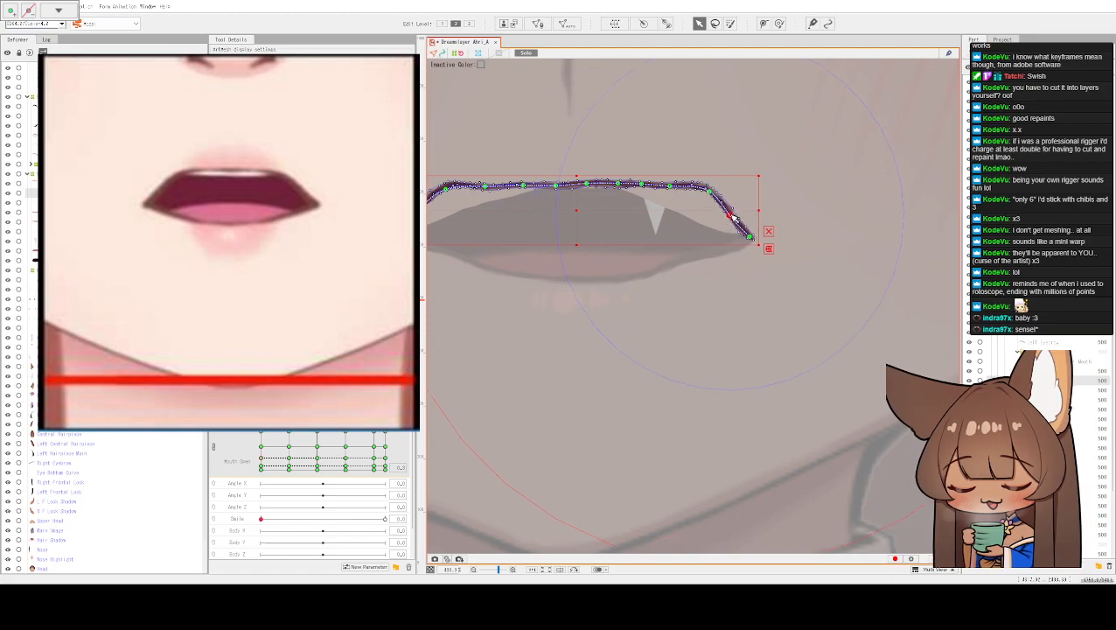
- Hide the selection overlay and compare the upper lip line's overall shape with the reference mouth
scroll(722, 185, "down", 1)
scroll(722, 185, "down", 1)
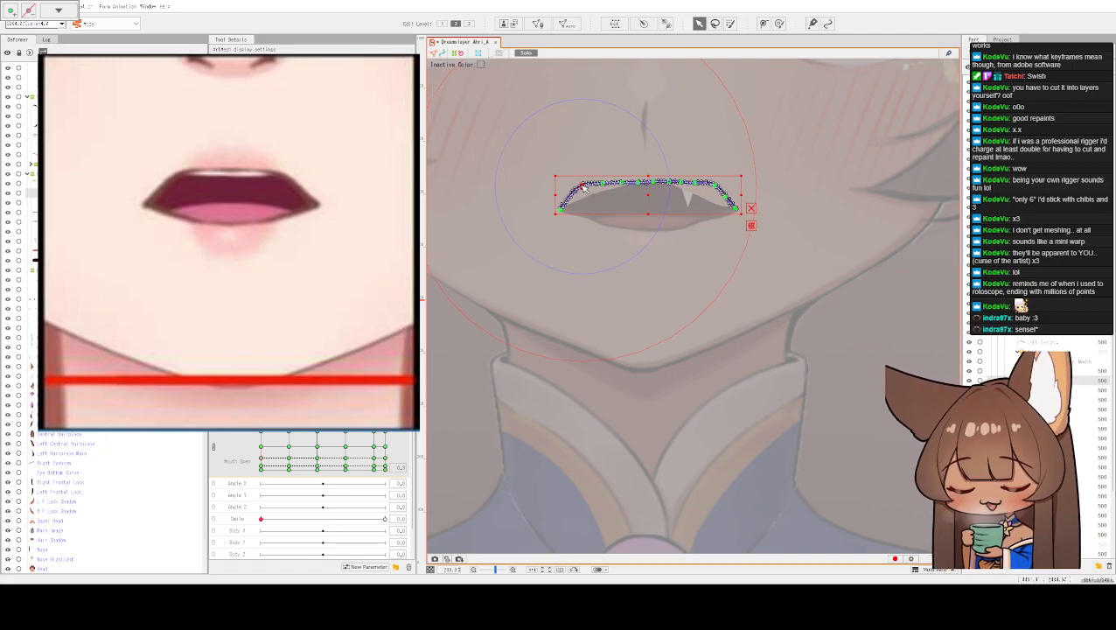
scroll(633, 131, "down", 2)
scroll(643, 135, "up", 4)
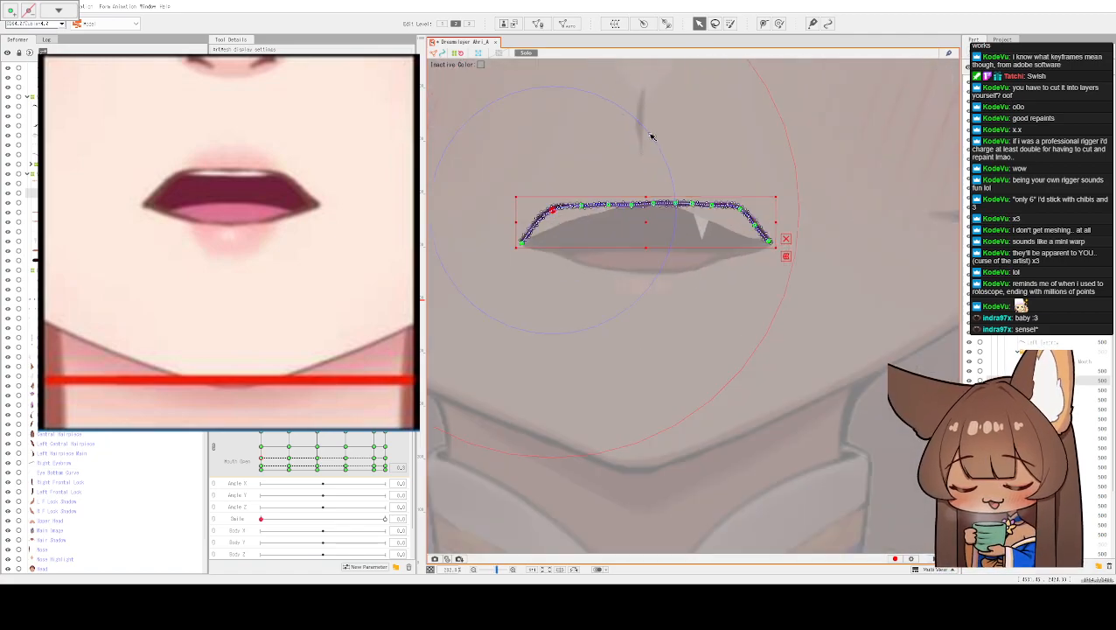
key("ctrl+h")
scroll(644, 140, "down", 2)
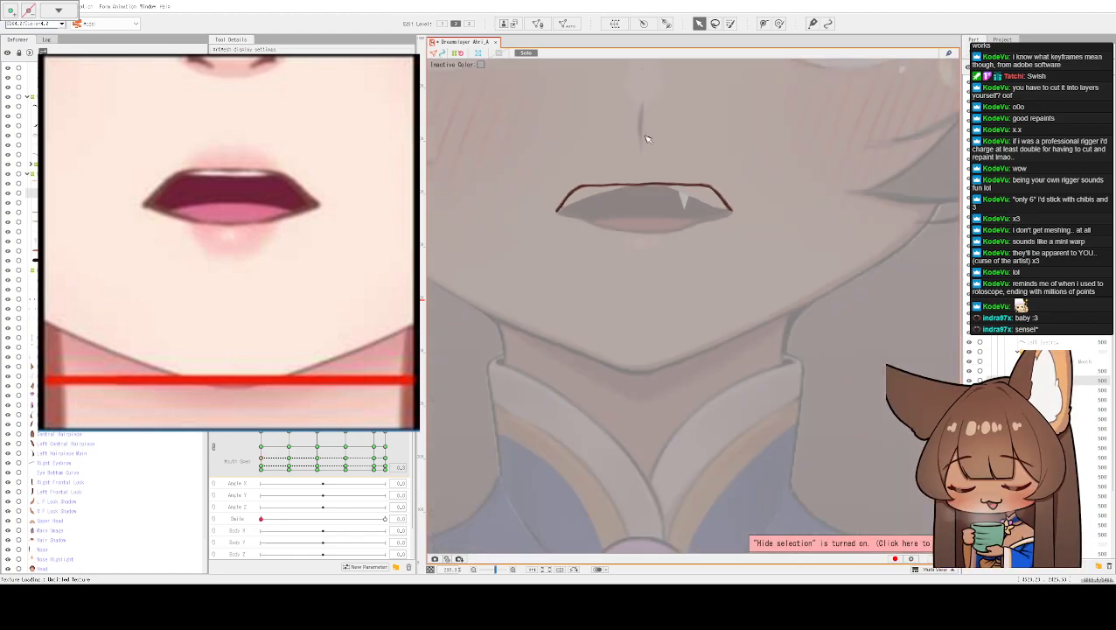
scroll(643, 140, "down", 2)
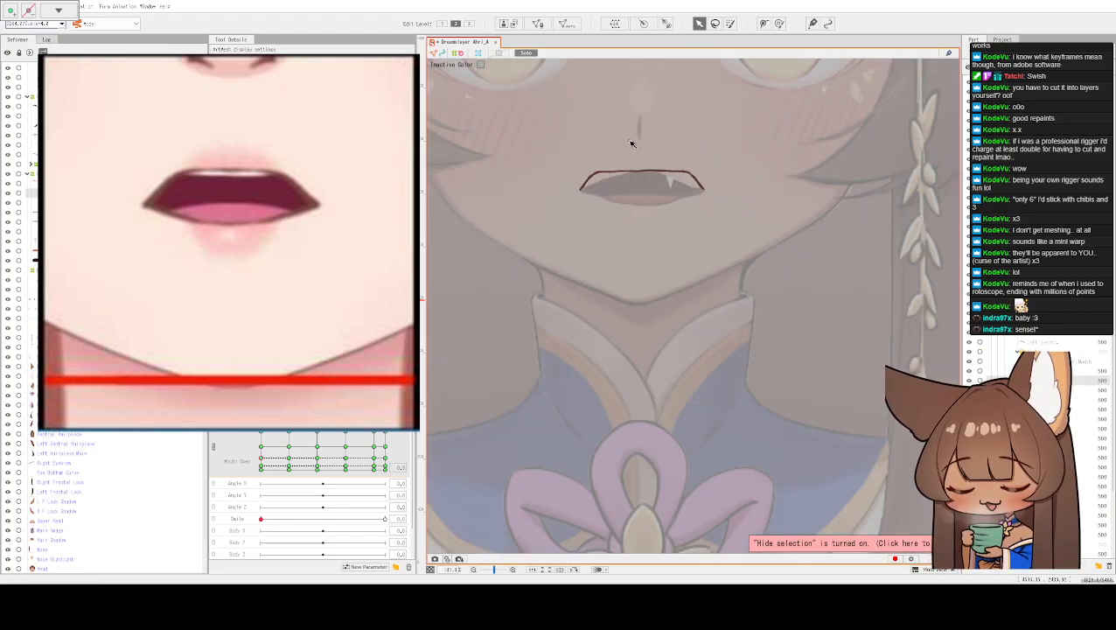
scroll(622, 146, "up", 4)
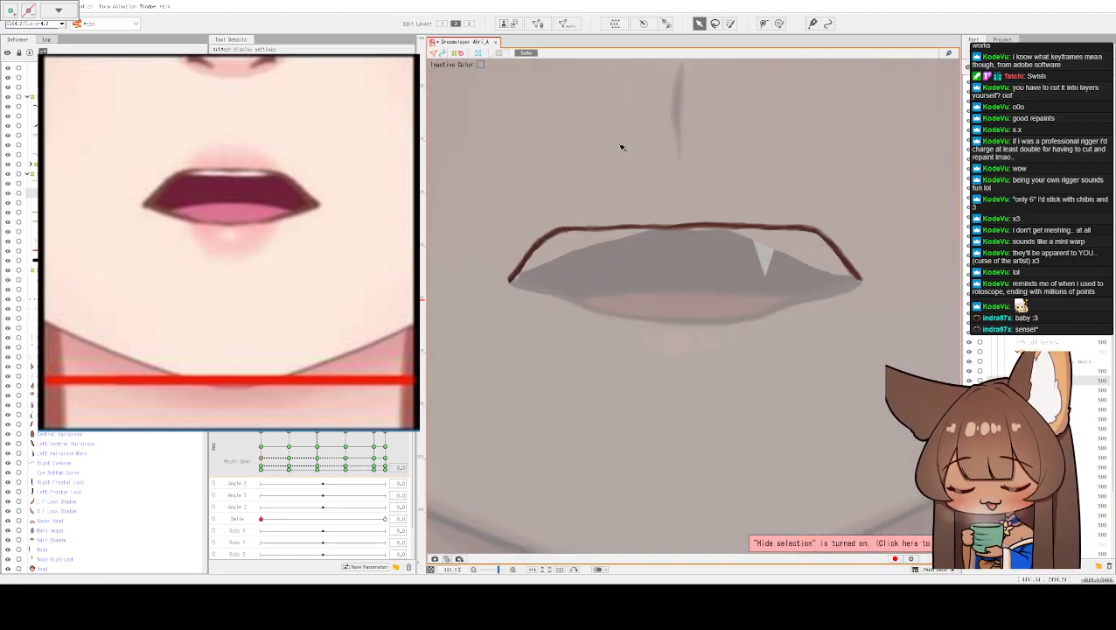
left_click(720, 210)
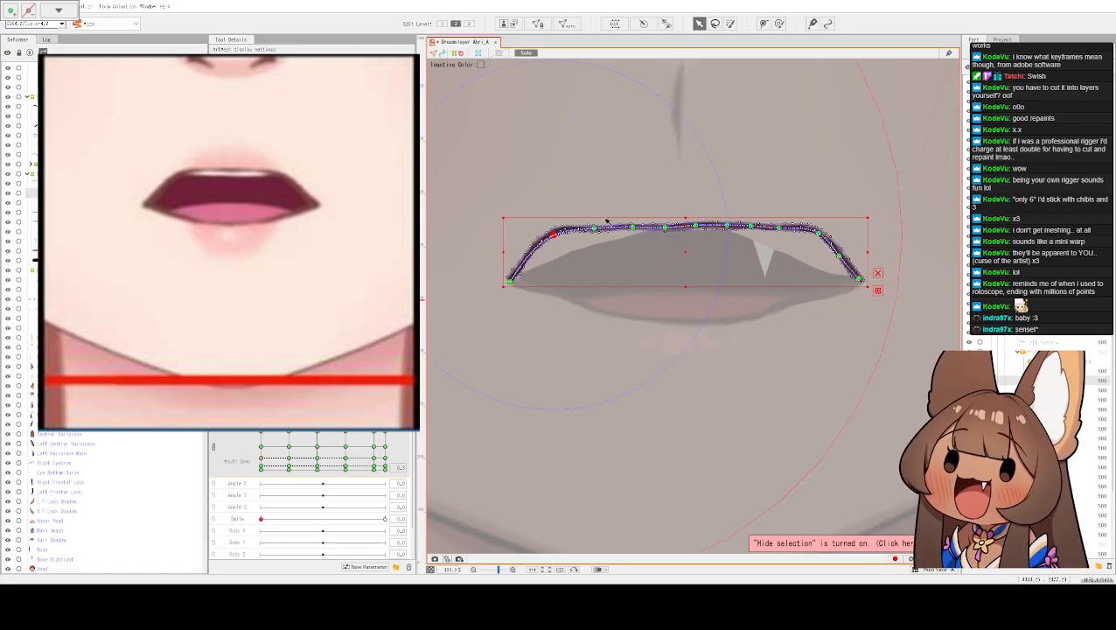
- Leave Solo view, select the upper lip skin mesh and pull its left-corner vertices up behind the lip line
scroll(578, 171, "up", 5)
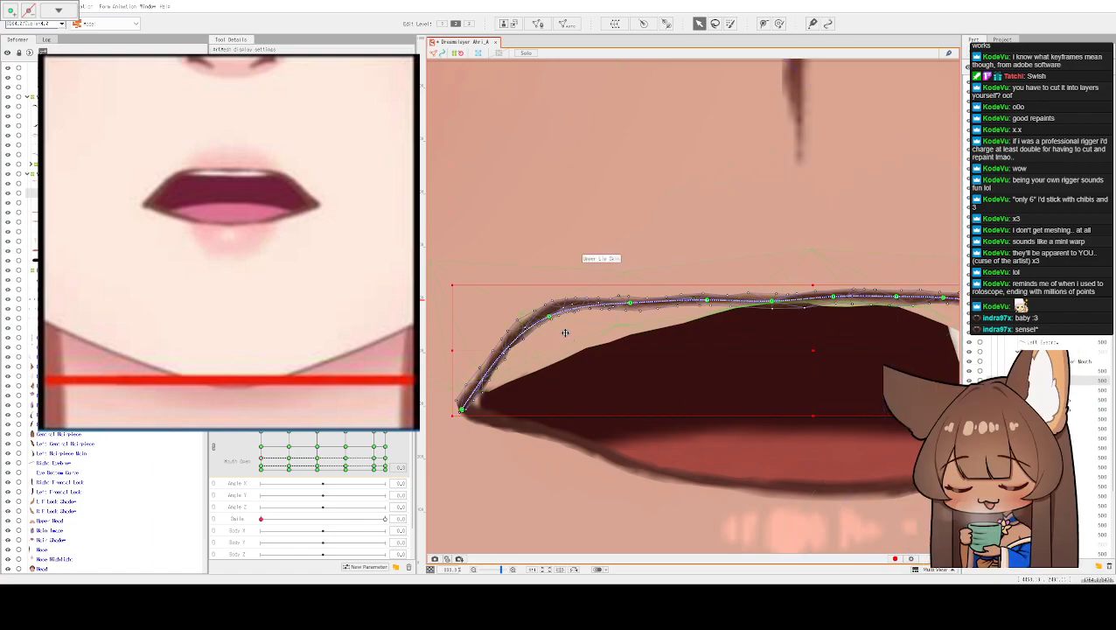
left_click(540, 369)
scroll(540, 370, "up", 3)
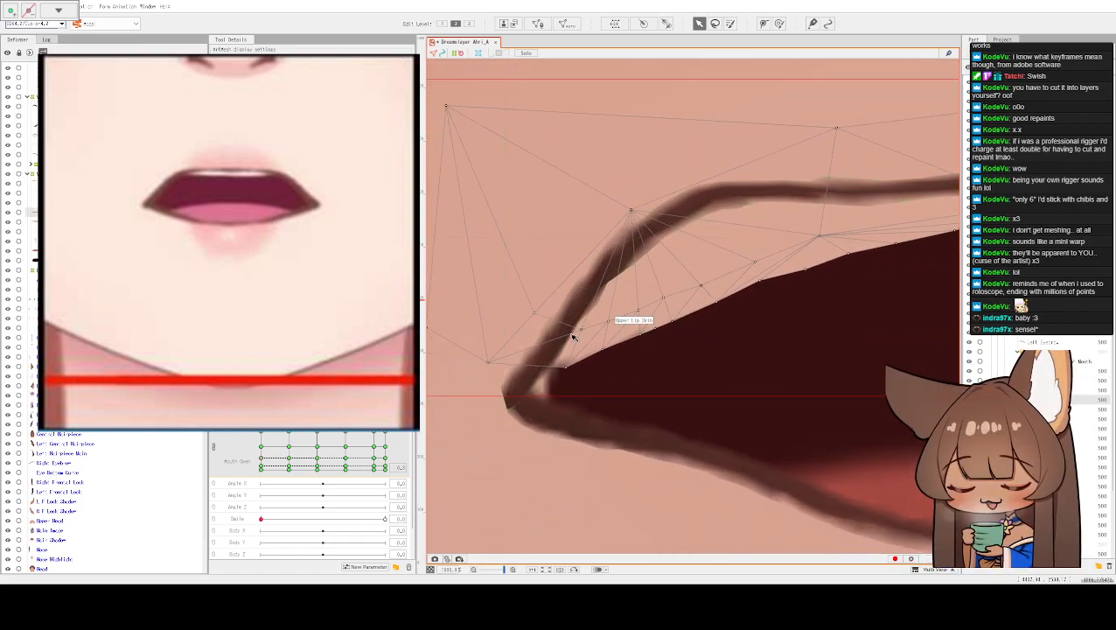
left_click_drag(489, 363, 479, 363)
left_click_drag(566, 369, 553, 266)
left_click_drag(605, 348, 592, 219)
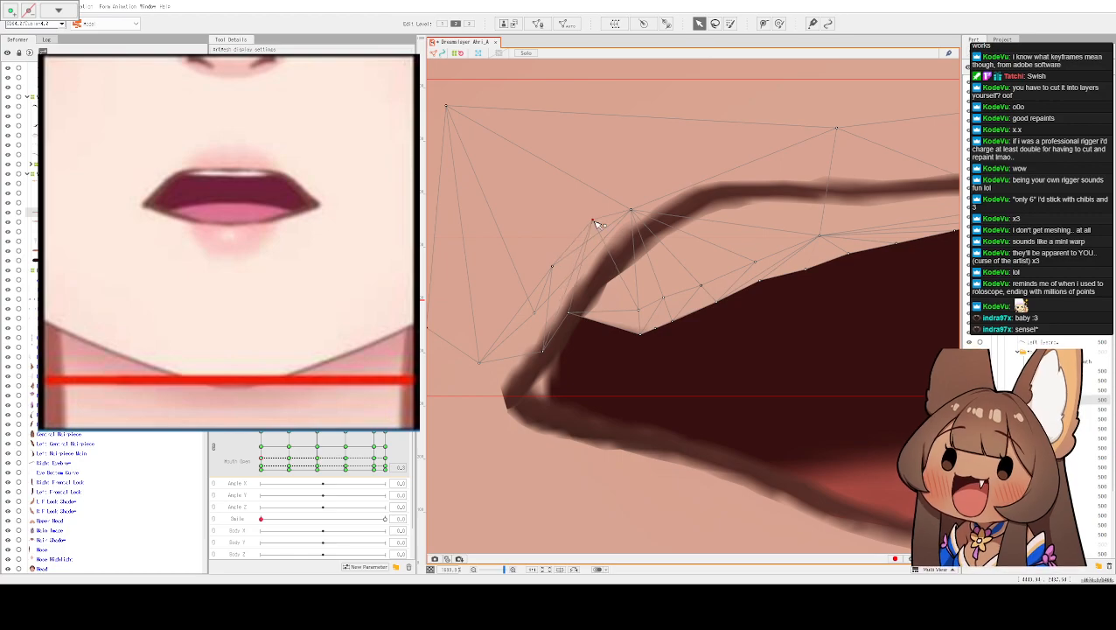
- Reposition the upper lip skin vertices along the left slope so the skin edge follows the lip line's curve
left_click_drag(648, 315, 615, 237)
left_click_drag(643, 339, 620, 267)
left_click_drag(658, 326, 665, 197)
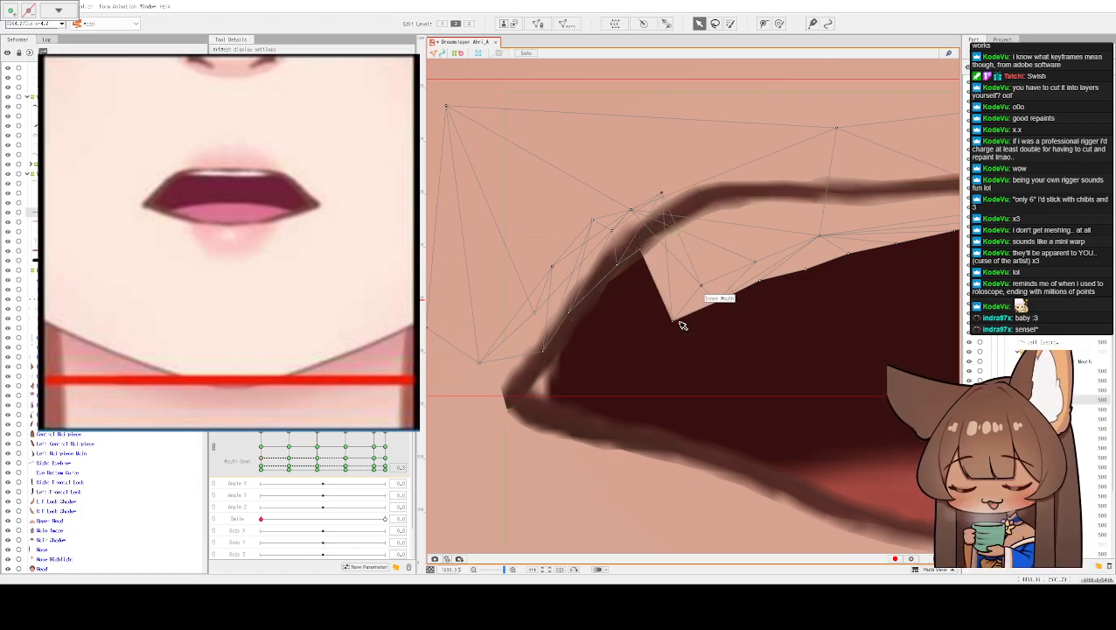
left_click(667, 232)
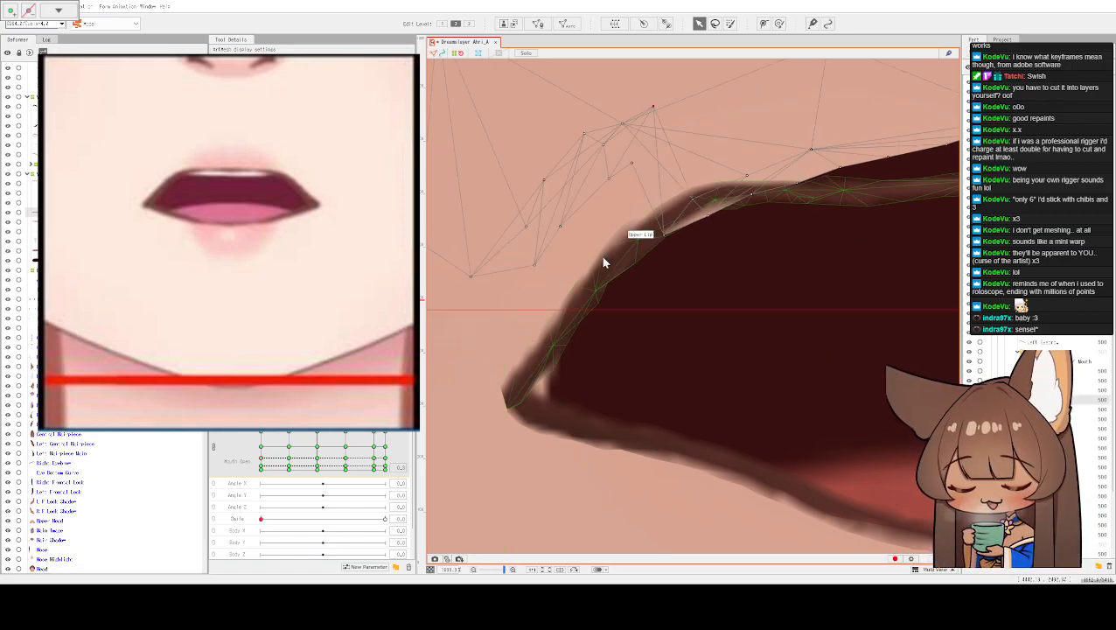
left_click(640, 279)
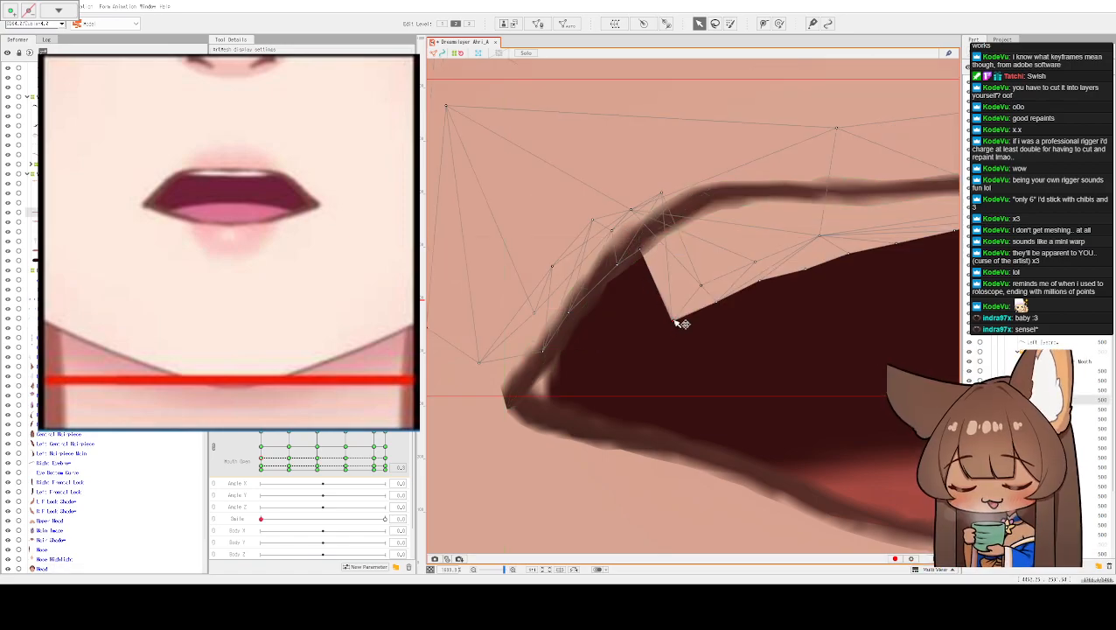
left_click_drag(678, 324, 710, 294)
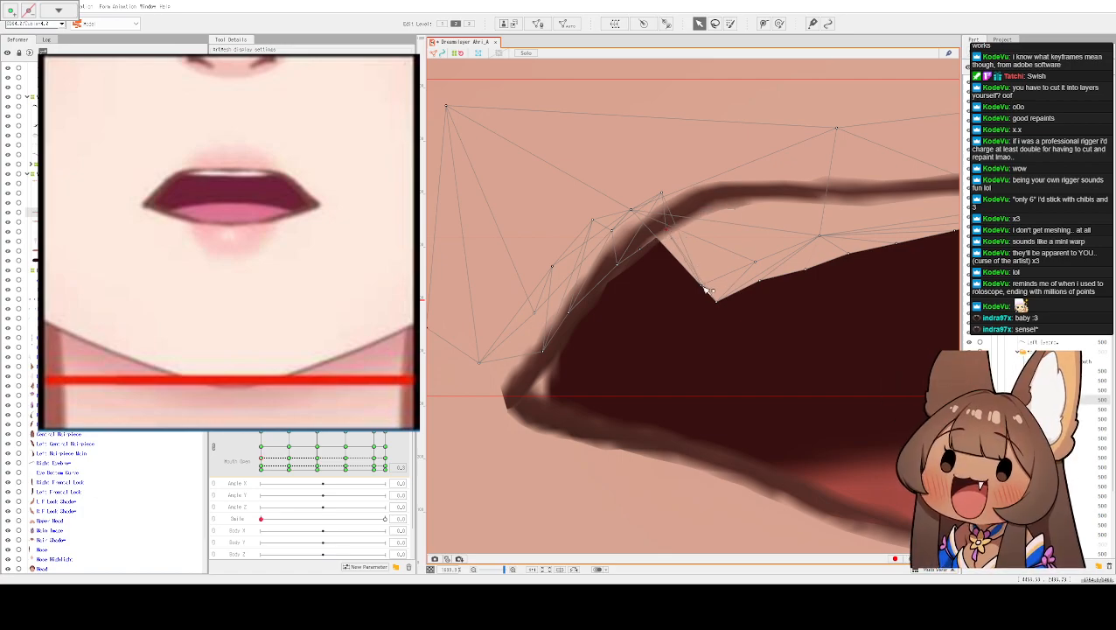
left_click_drag(687, 210, 720, 191)
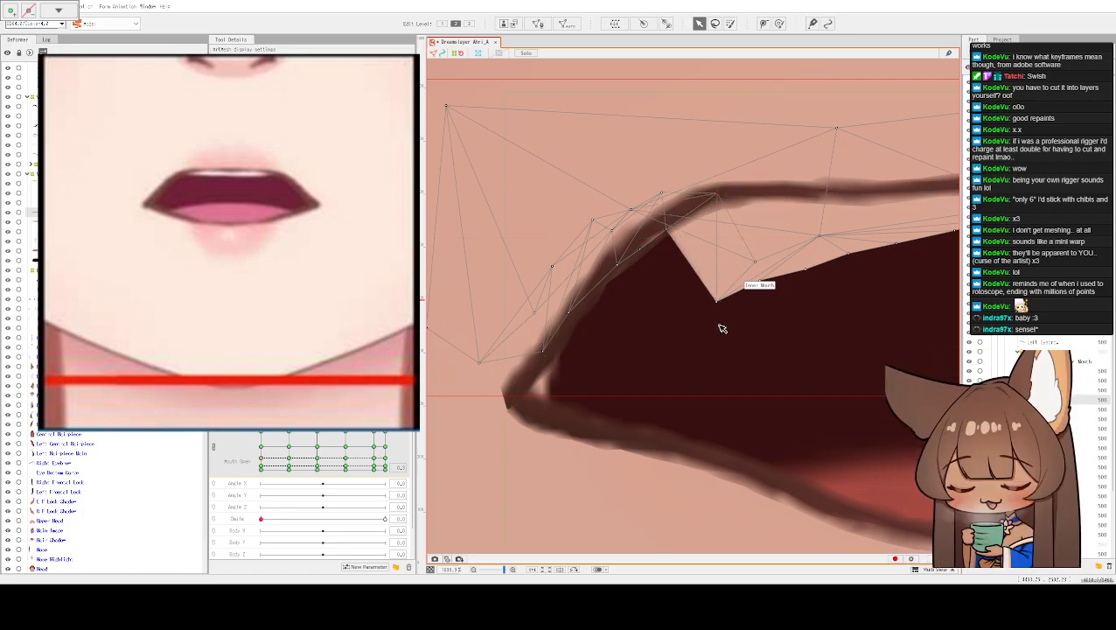
- Raise the upper lip skin vertices just past the left shoulder to clear skin from the mouth opening
left_click_drag(723, 307, 719, 165)
left_click_drag(755, 261, 766, 159)
left_click_drag(761, 280, 784, 168)
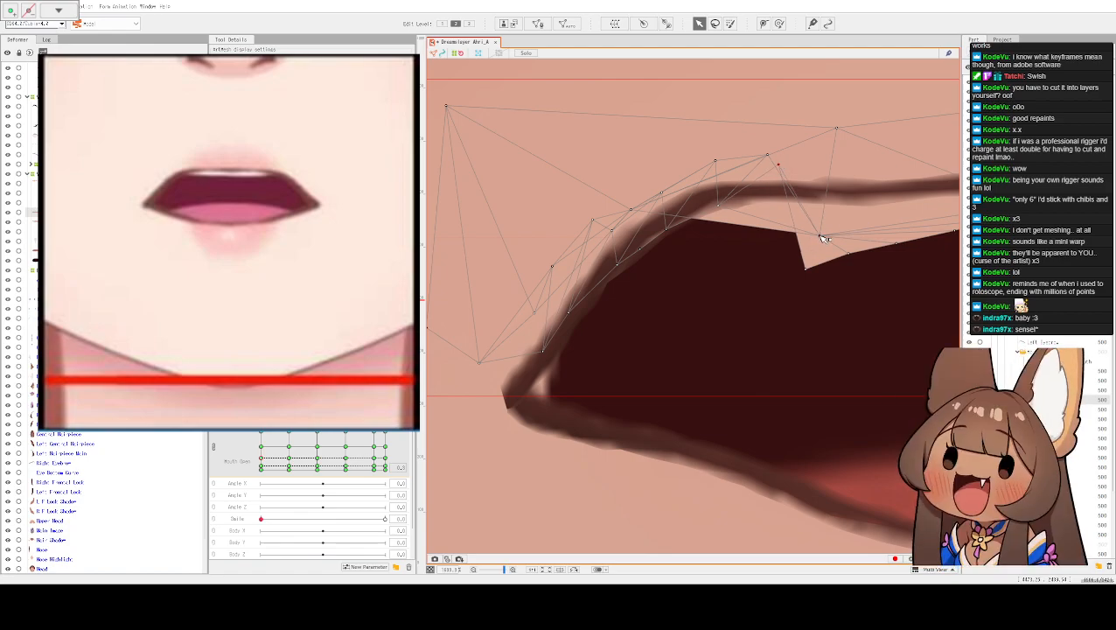
left_click_drag(819, 238, 852, 164)
left_click_drag(807, 271, 826, 194)
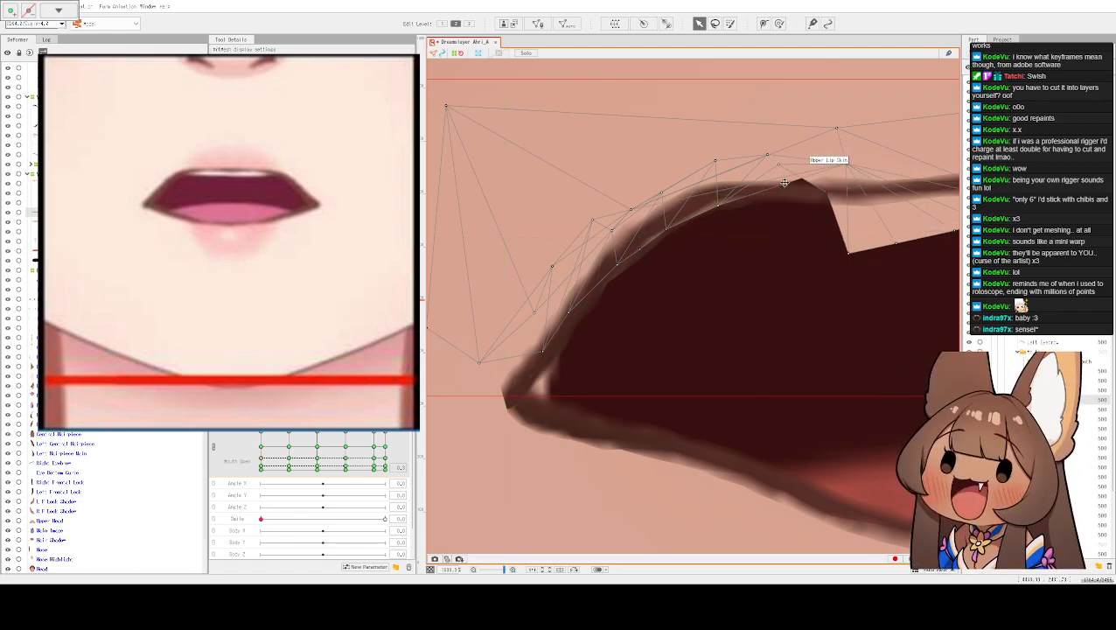
- Lift the lower-edge vertices of the upper lip skin left of centre onto the flat part of the lip line
left_click_drag(785, 191, 603, 257)
left_click_drag(611, 324, 621, 270)
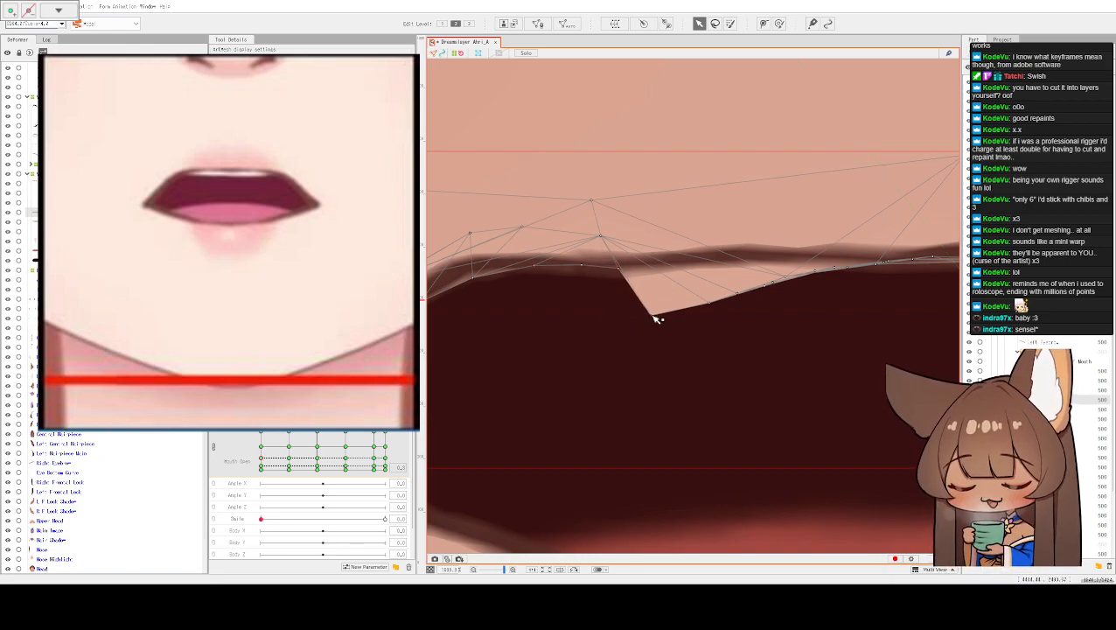
left_click_drag(656, 315, 663, 274)
left_click_drag(714, 307, 710, 273)
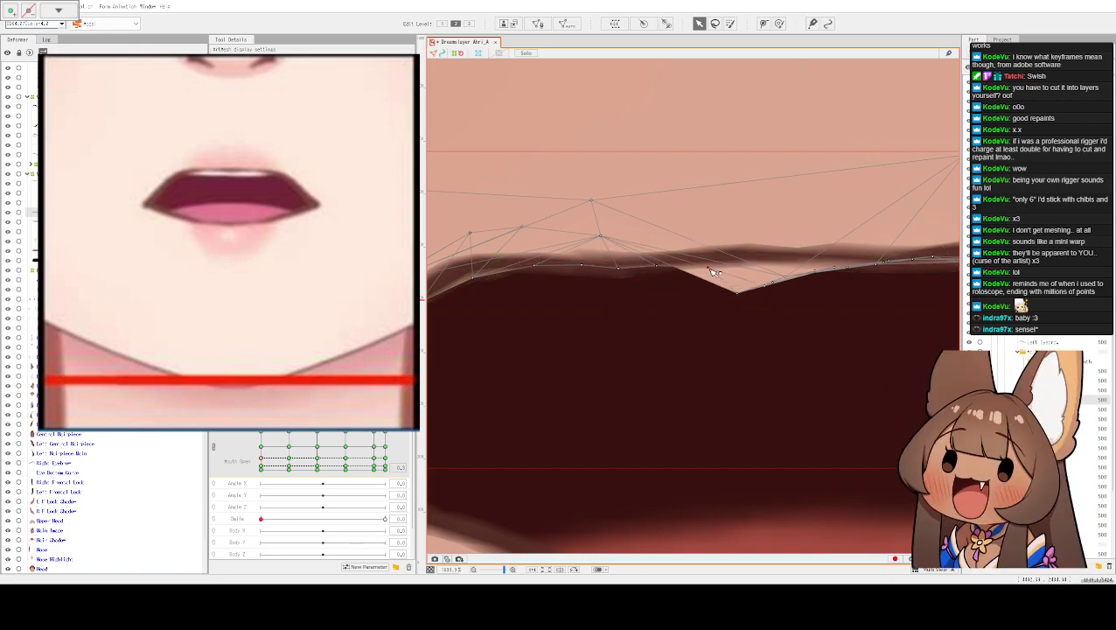
- Raise the clustered upper lip skin vertices approaching the mouth's centre and tuck the skin edge behind the lip line
left_click_drag(802, 177, 654, 253)
mouse_move(673, 318)
left_mouse_down()
mouse_move(664, 291)
mouse_move(690, 313)
mouse_move(708, 280)
mouse_move(728, 304)
mouse_move(722, 294)
mouse_move(745, 300)
mouse_move(747, 284)
mouse_move(761, 300)
mouse_move(766, 278)
left_mouse_up()
left_click(702, 251)
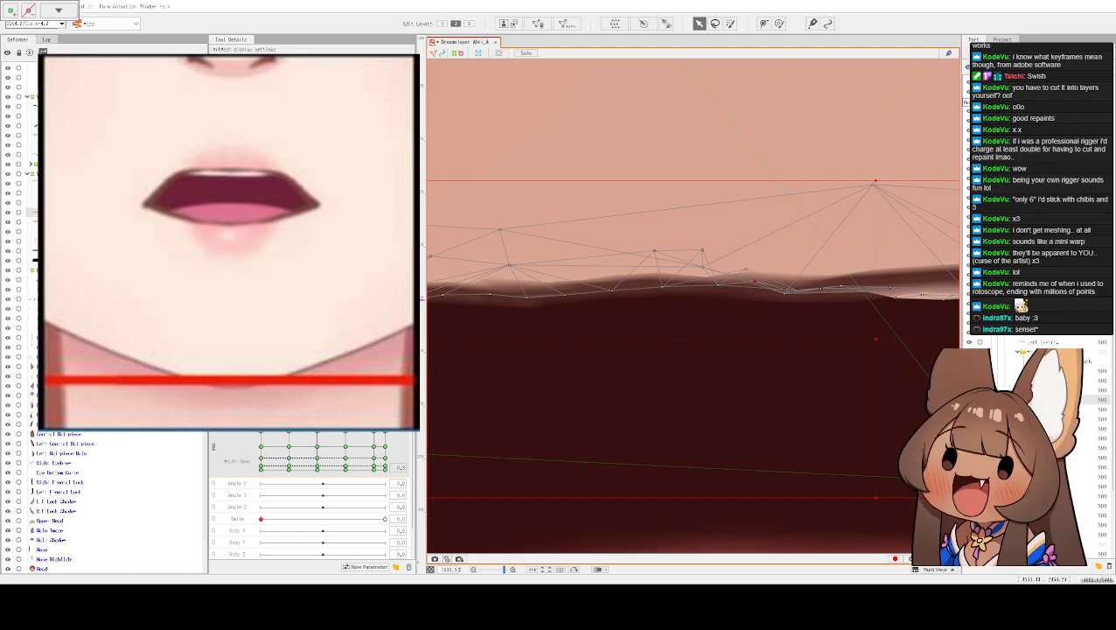
left_click_drag(800, 301, 738, 343)
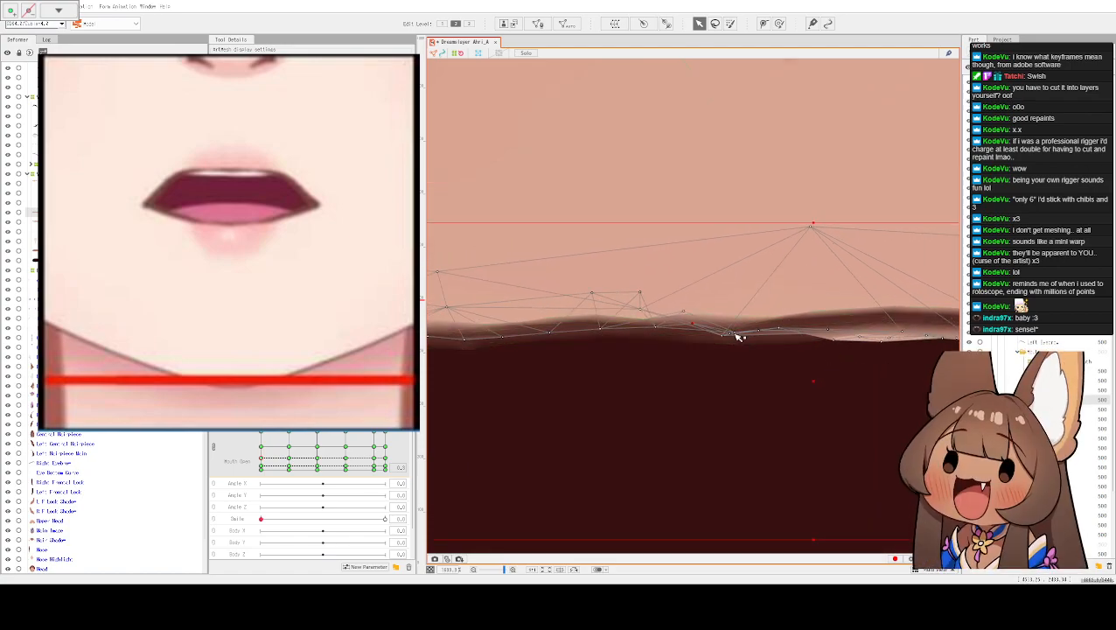
left_click(769, 272)
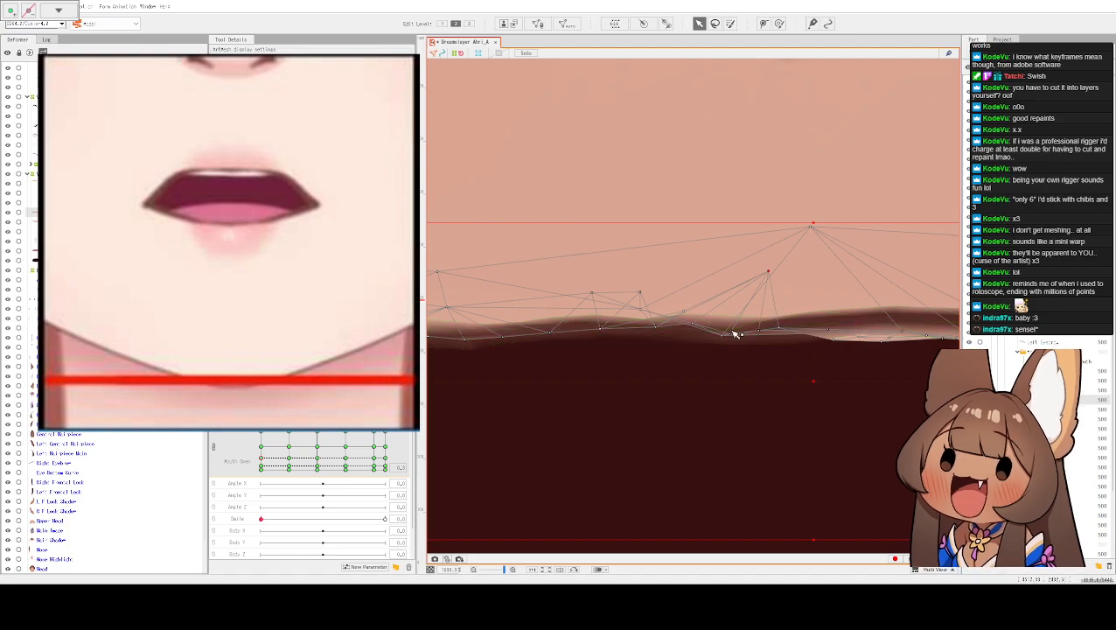
left_click(754, 292)
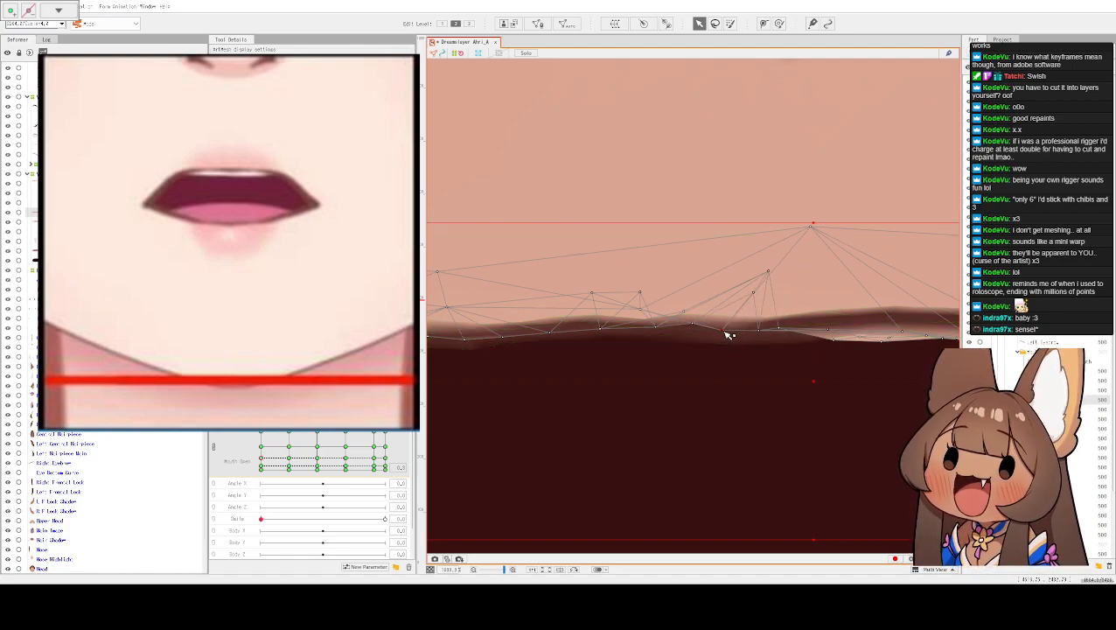
left_click(782, 301)
- Raise the upper lip skin vertices at and just right of the mouth's centre, tucking the skin's lower edge behind the lip line
left_click_drag(864, 299, 707, 283)
left_click_drag(711, 348, 711, 308)
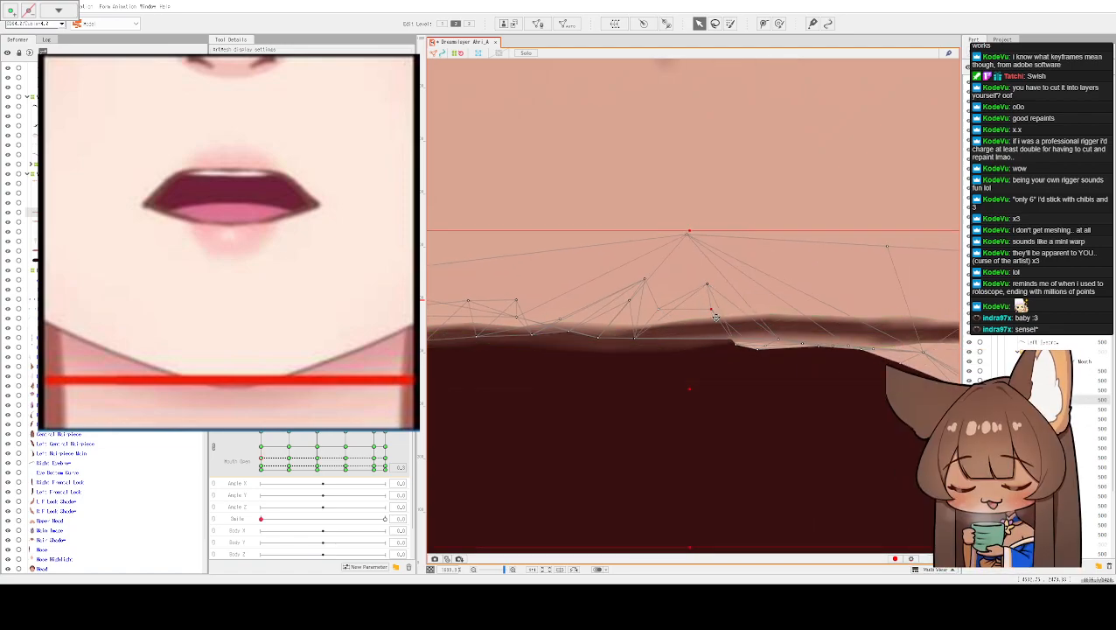
left_click_drag(740, 344, 751, 291)
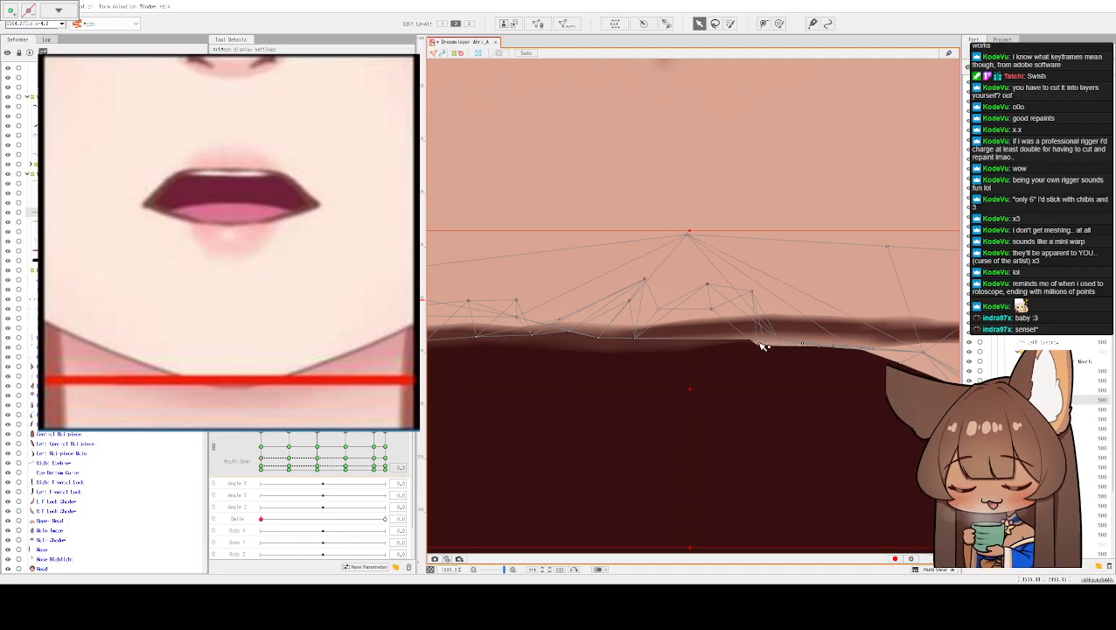
mouse_move(776, 340)
left_mouse_down()
mouse_move(791, 298)
mouse_move(742, 330)
mouse_move(772, 326)
mouse_move(764, 331)
left_mouse_up()
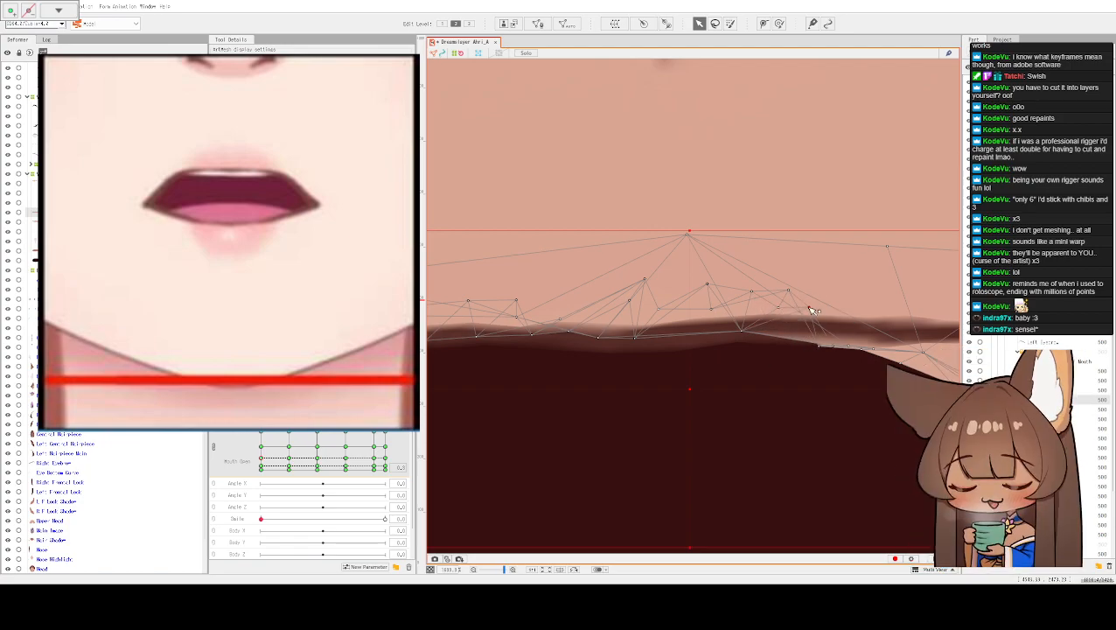
left_click_drag(788, 292, 794, 262)
left_click_drag(759, 295, 752, 266)
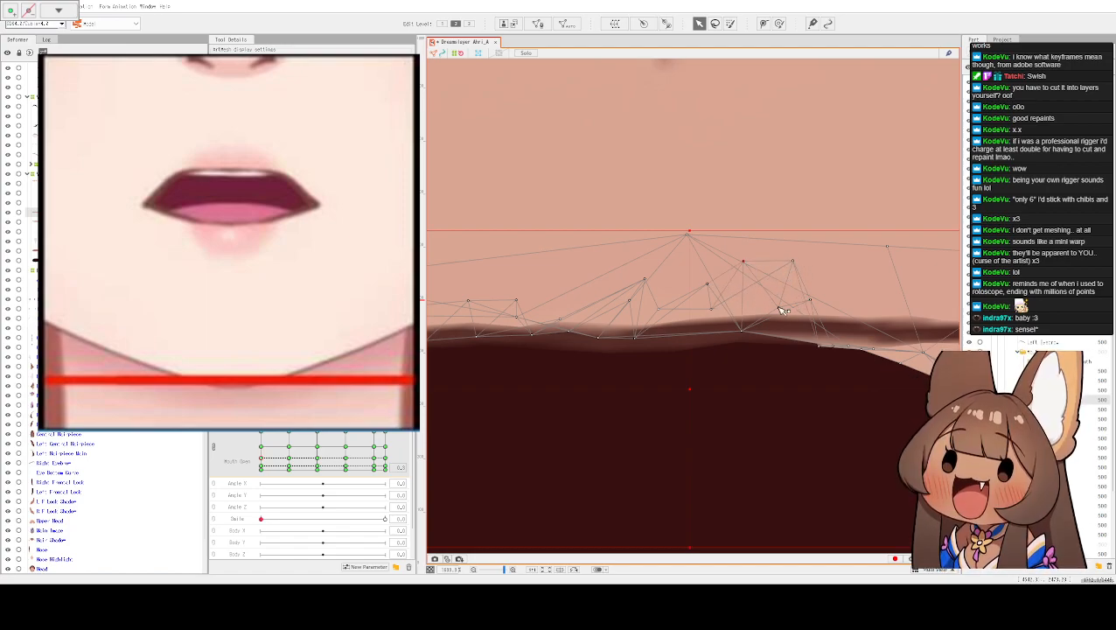
left_click_drag(810, 332, 862, 280)
- Raise the upper lip skin vertices across the fang so the skin's lower edge follows the lip line above the tooth
left_click_drag(837, 349, 595, 302)
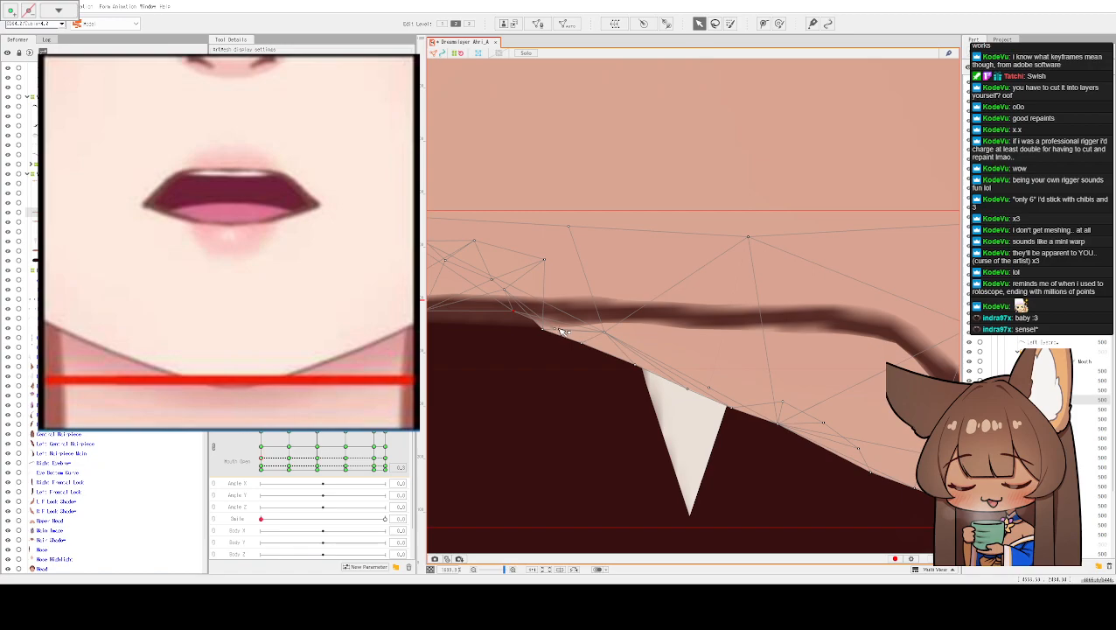
left_click_drag(543, 328, 639, 278)
left_click_drag(636, 364, 629, 322)
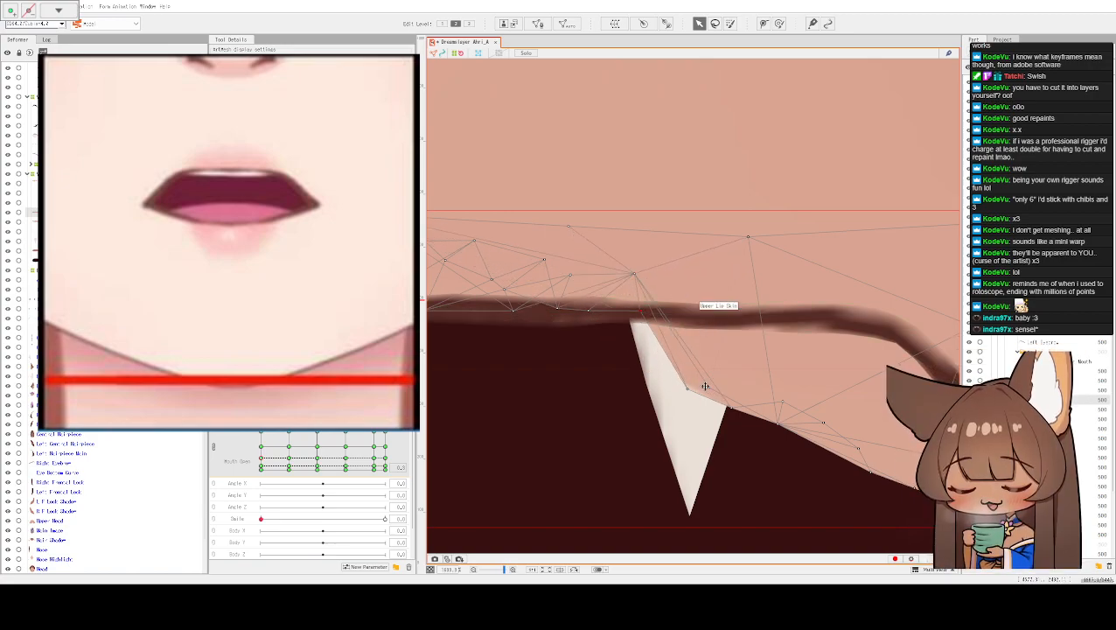
left_click(732, 272)
left_click(703, 320)
left_click_drag(738, 406, 761, 330)
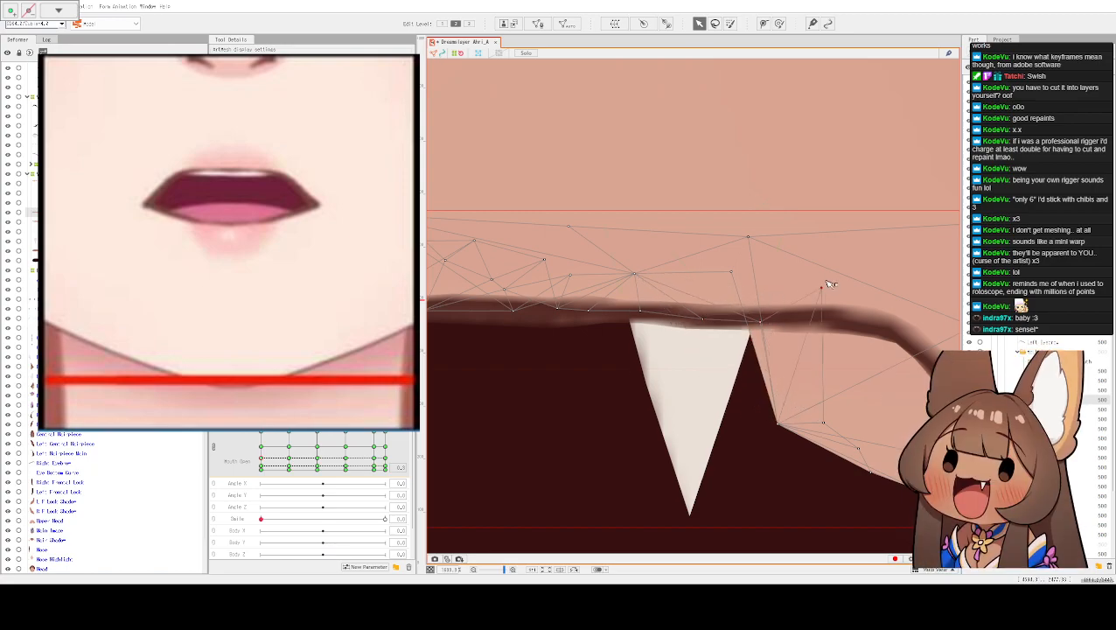
- Spread the inner upper lip skin vertices above the lip line along the mouth's right shoulder
left_click_drag(837, 276, 745, 260)
left_click(804, 261)
left_click(840, 287)
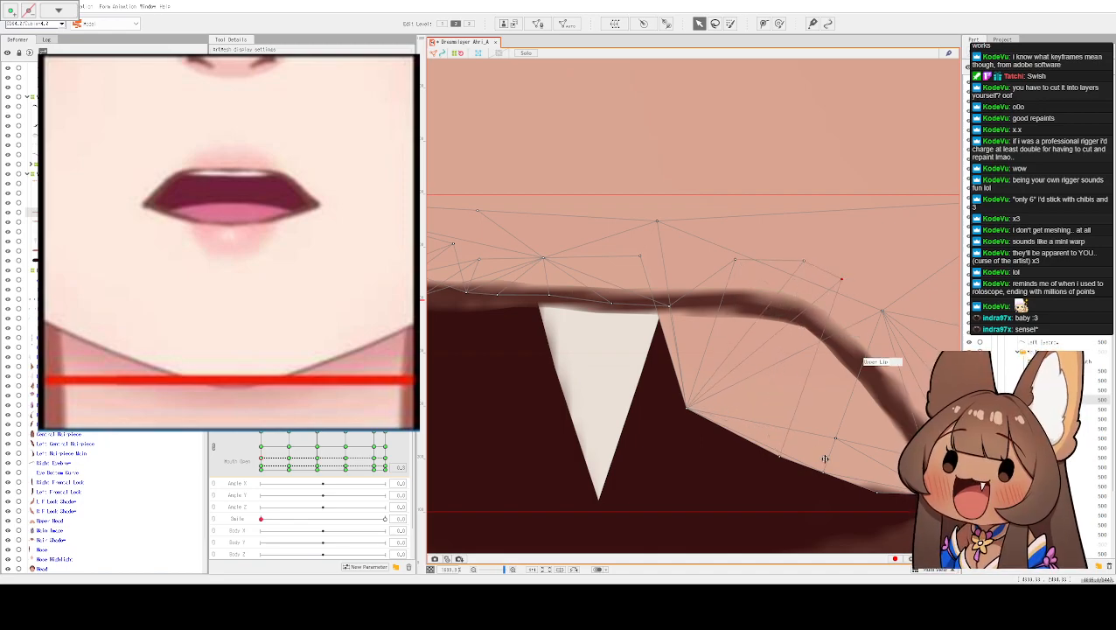
left_click(868, 282)
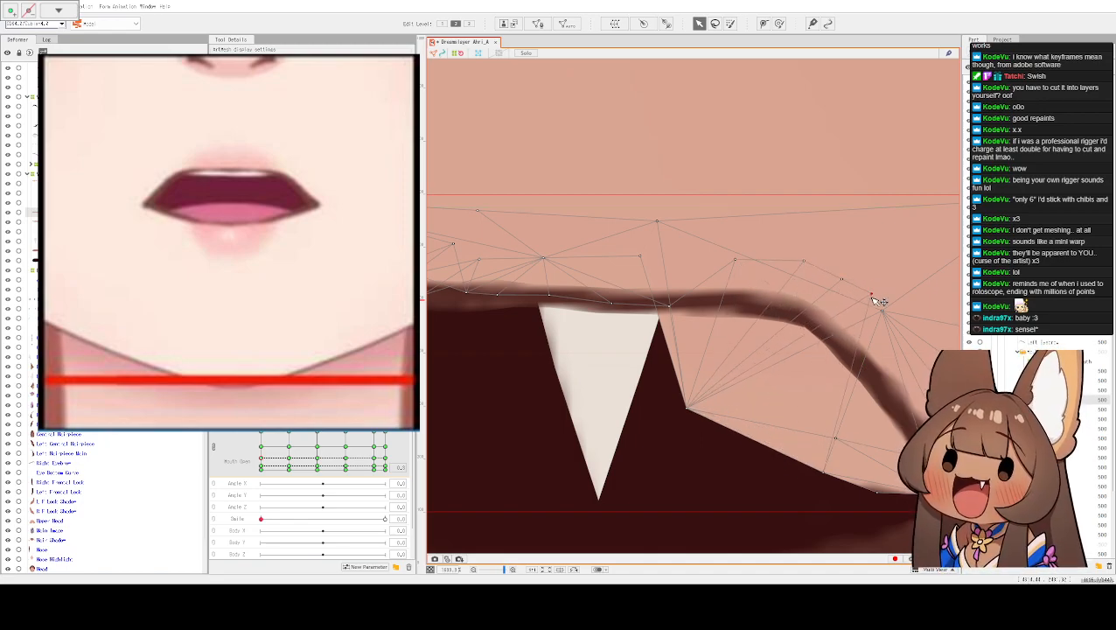
- Lift the lower-edge vertices of the upper lip skin onto the right shoulder of the lip line and down its bend
left_click_drag(688, 408, 745, 311)
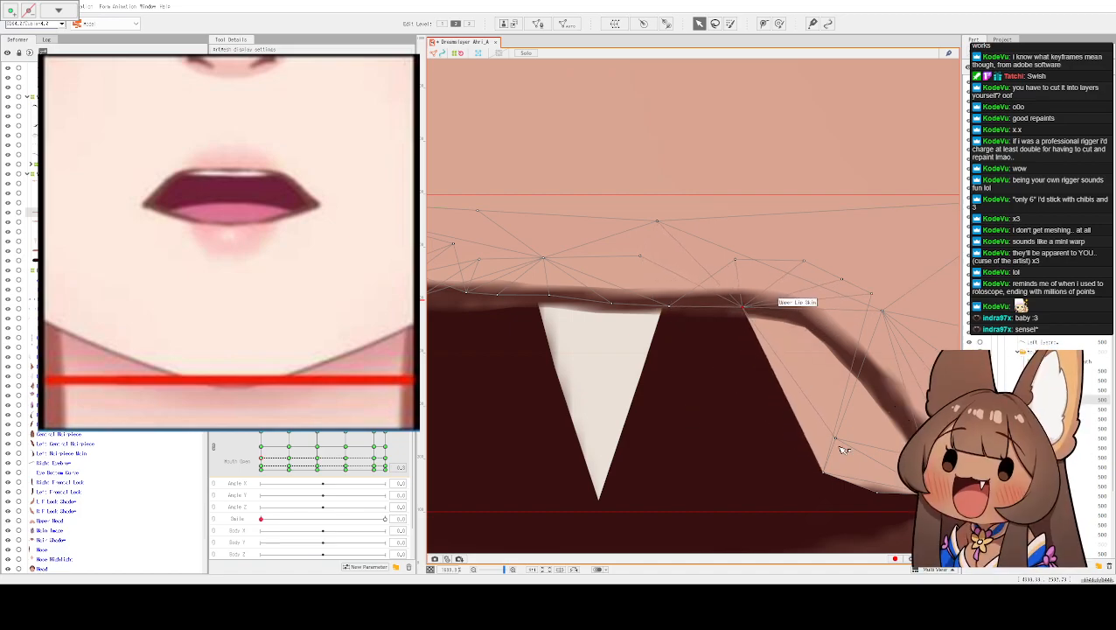
left_click(883, 308)
mouse_move(829, 464)
left_mouse_down()
mouse_move(849, 336)
mouse_move(864, 372)
mouse_move(859, 325)
mouse_move(856, 339)
left_mouse_up()
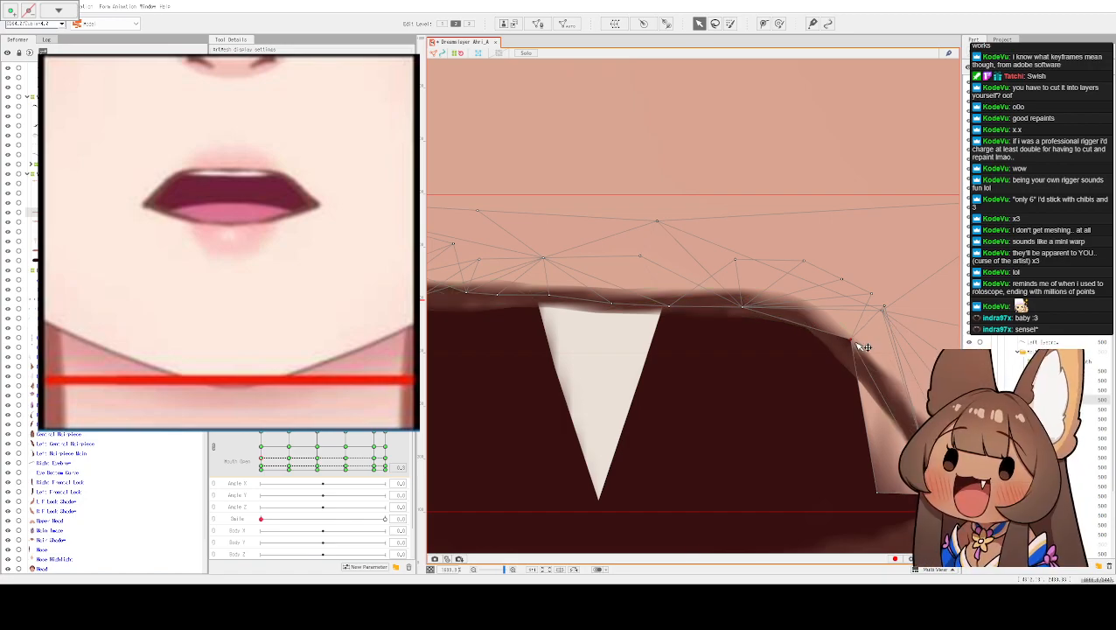
left_click_drag(860, 345, 861, 370)
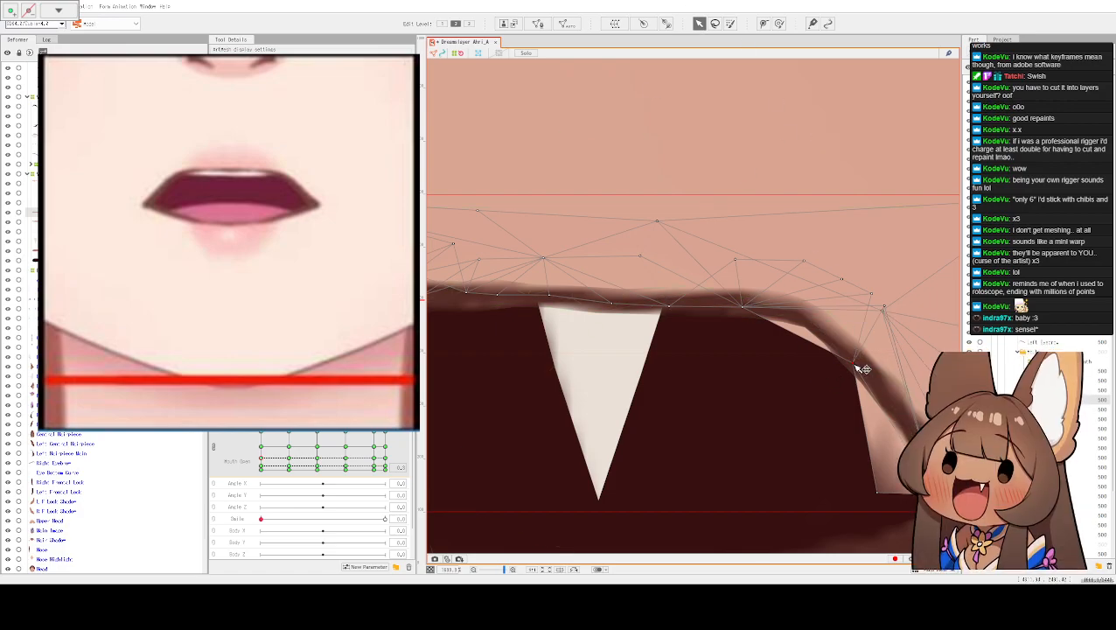
- Edit the upper lip skin mesh, adding one vertex on its lower edge at the right shoulder and another inside the skin above it
double_click(861, 367)
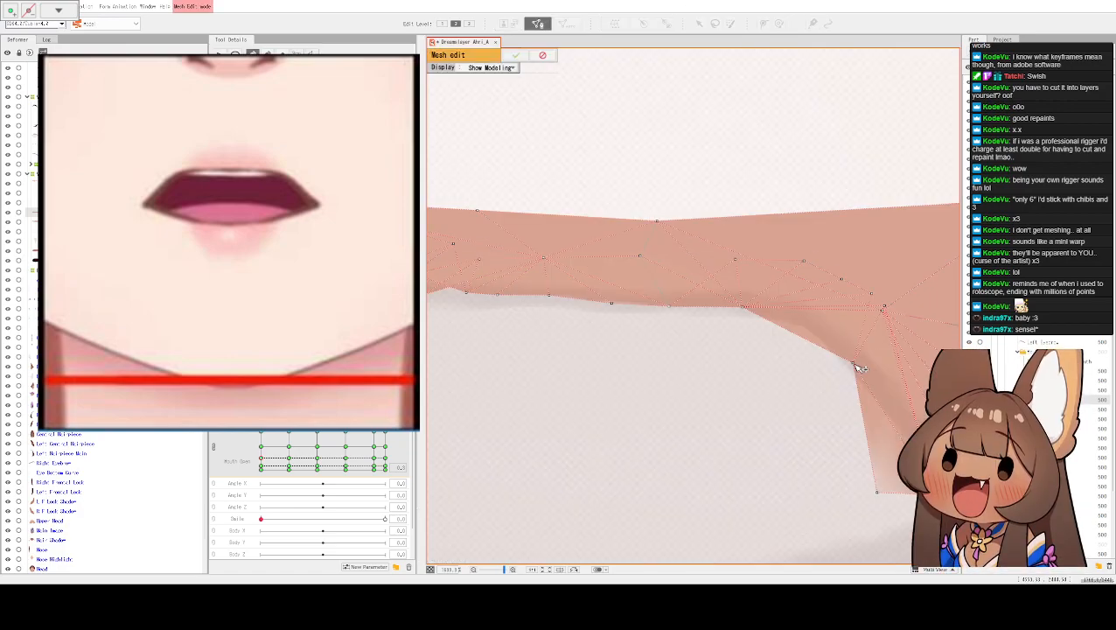
scroll(840, 322, "up", 2)
left_click(786, 344)
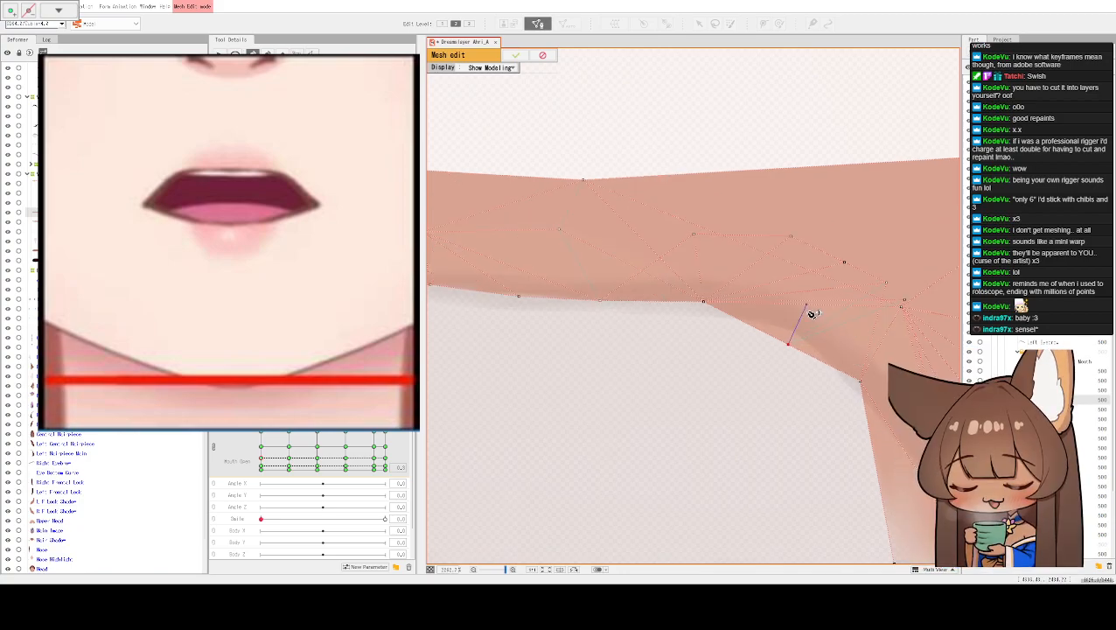
scroll(818, 317, "up", 1)
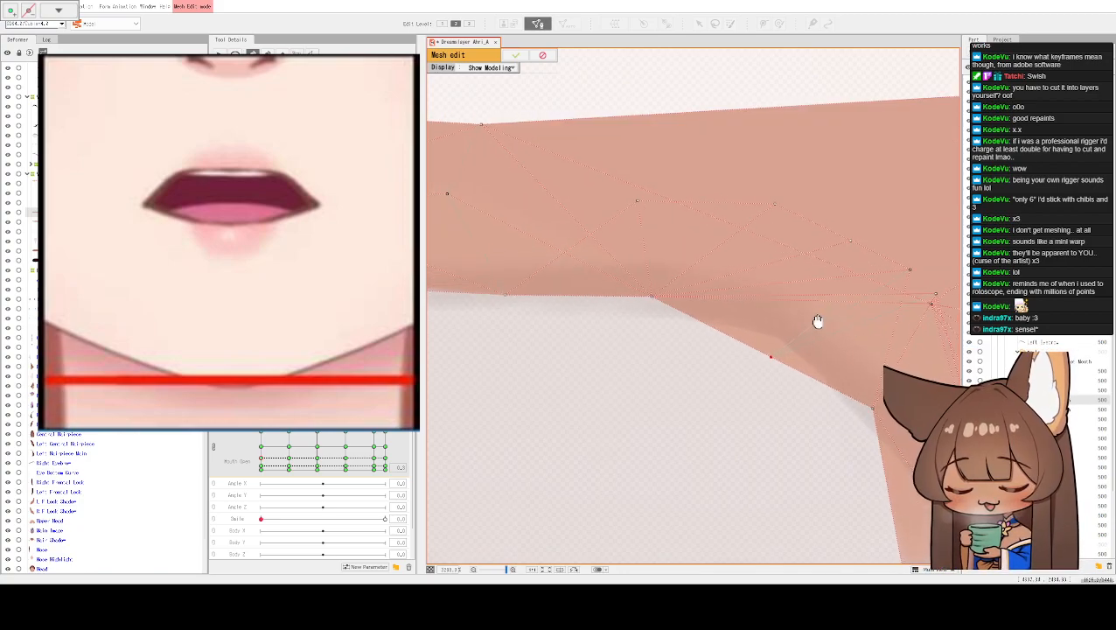
scroll(766, 307, "up", 1)
left_click_drag(802, 323, 771, 294)
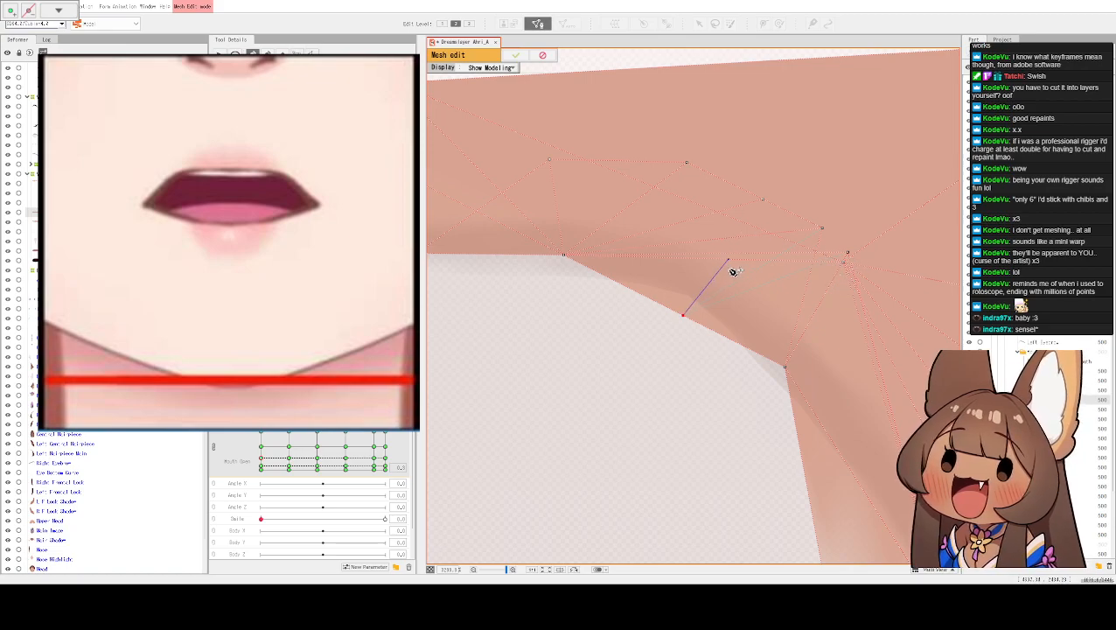
left_click(723, 260)
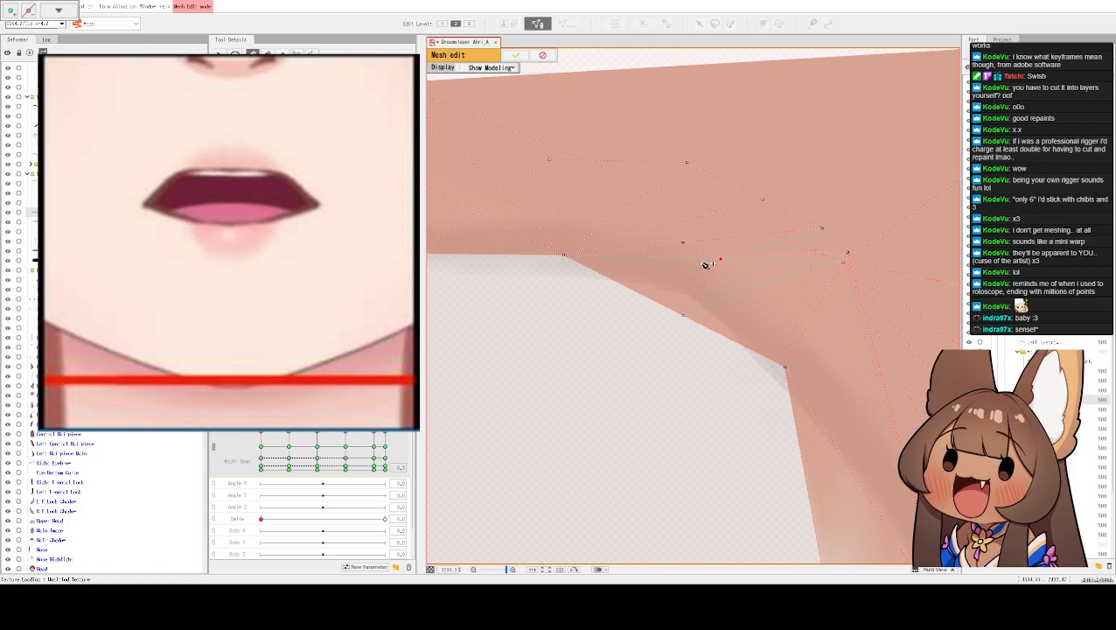
- Connect the two close vertices above the right shoulder of the upper lip skin mesh with an edge
left_click_drag(817, 294, 700, 380)
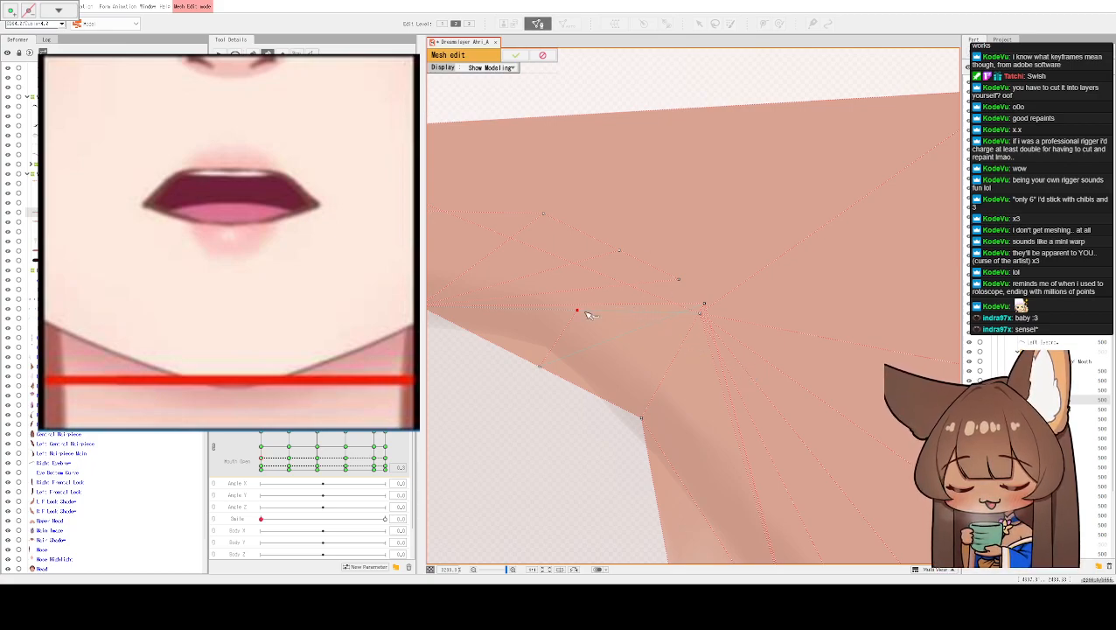
left_click_drag(591, 314, 663, 315)
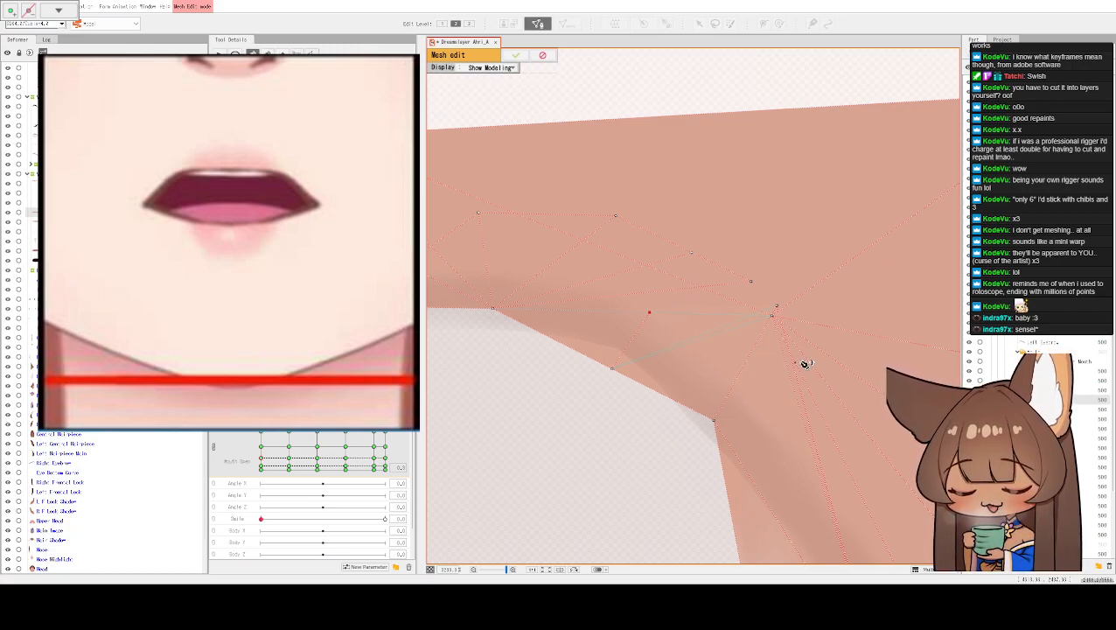
left_click(776, 305)
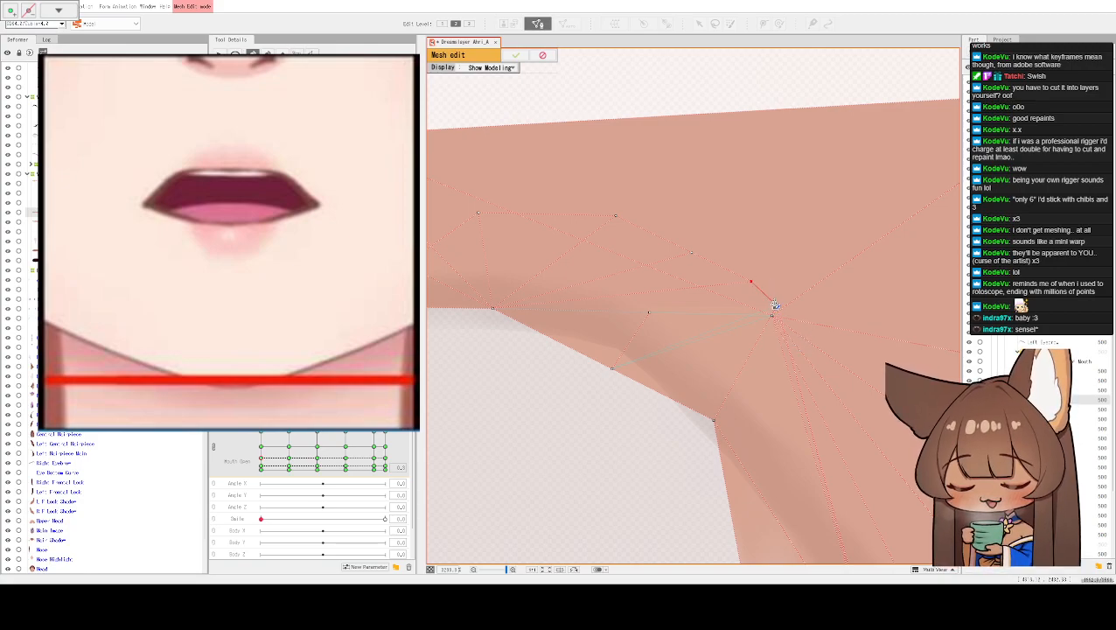
key("Escape")
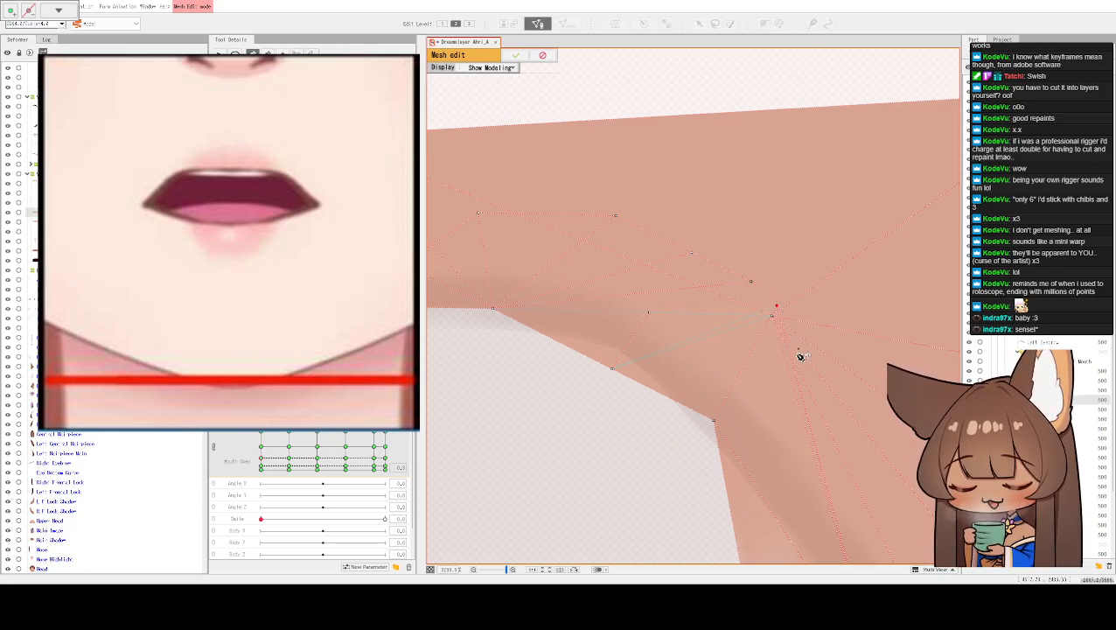
left_click(777, 305)
left_click(752, 282)
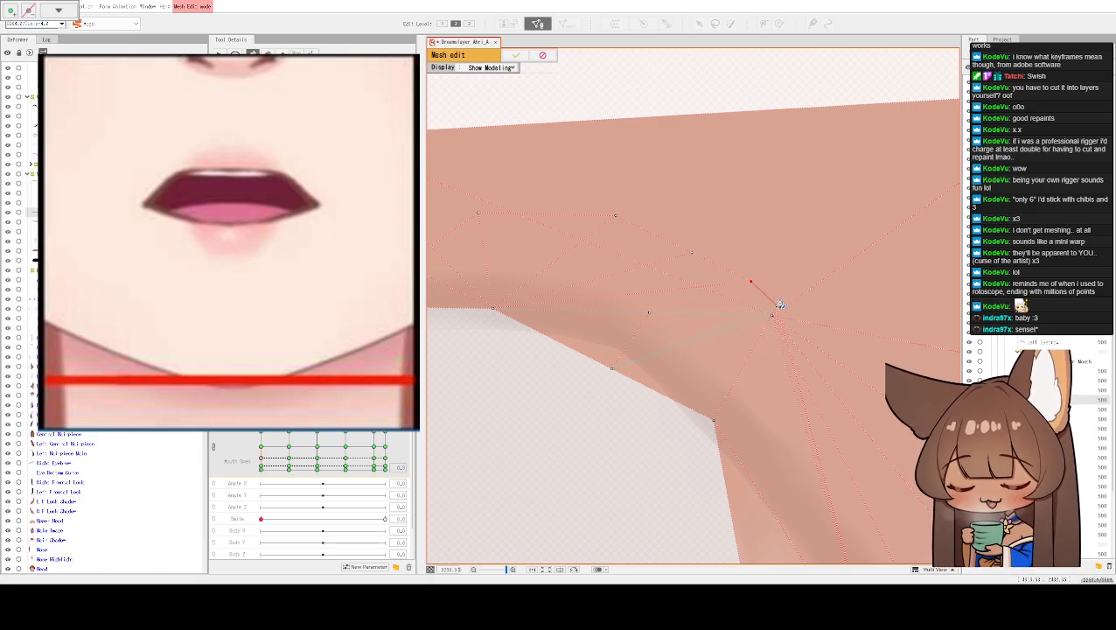
left_click(776, 306)
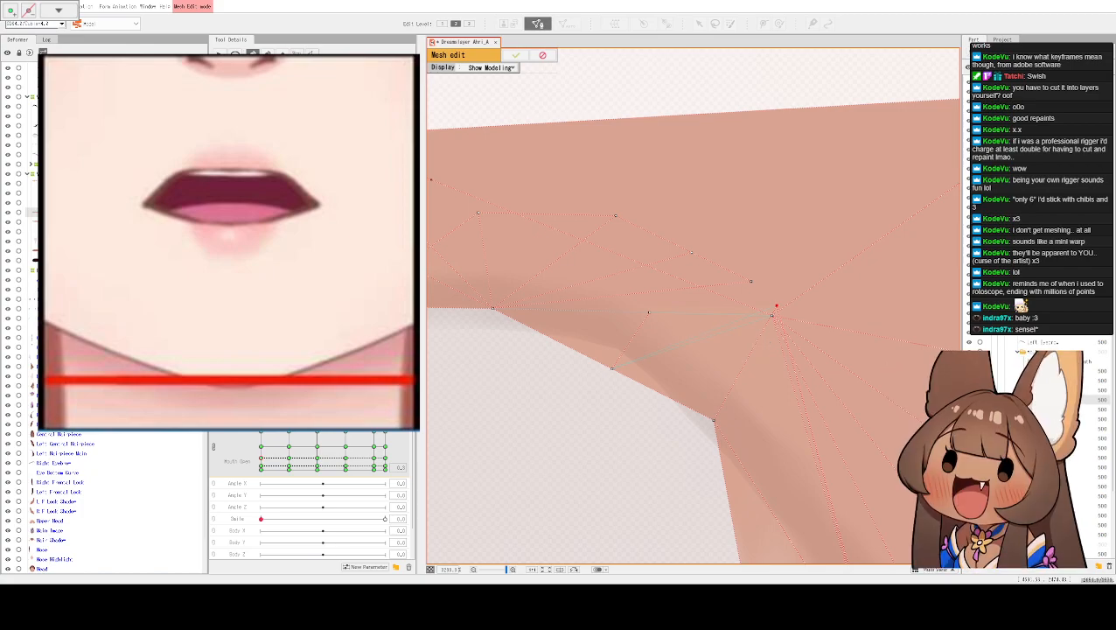
- Separate the clustered mesh vertices above the right shoulder by moving the lowest one outward, past its neighbours
left_click_drag(545, 178, 711, 206)
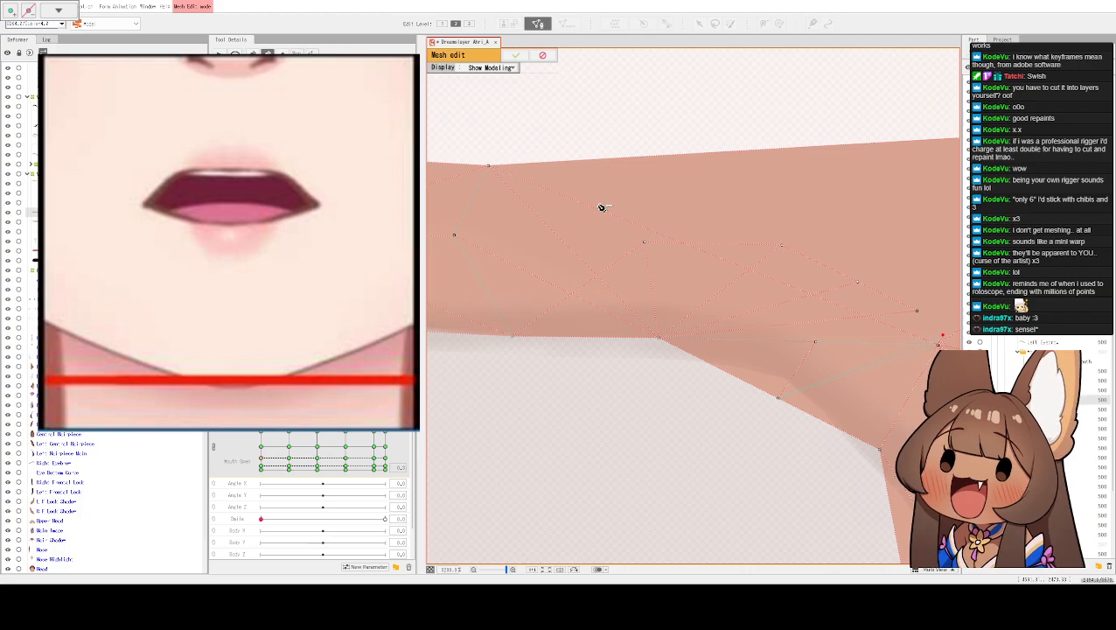
left_click_drag(814, 296, 735, 291)
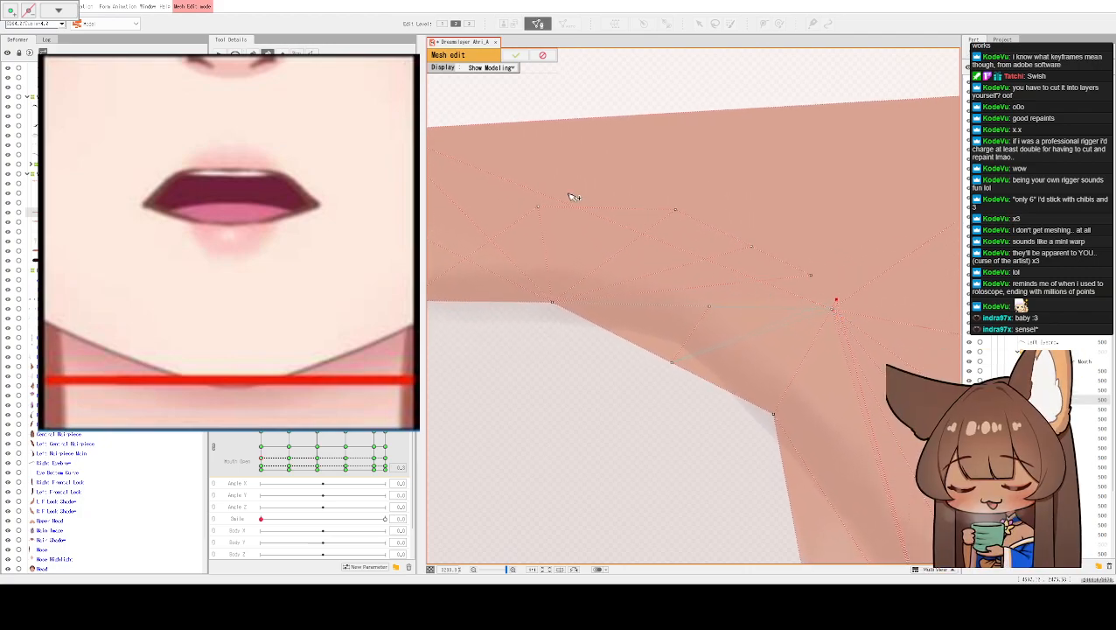
left_click_drag(573, 199, 581, 231)
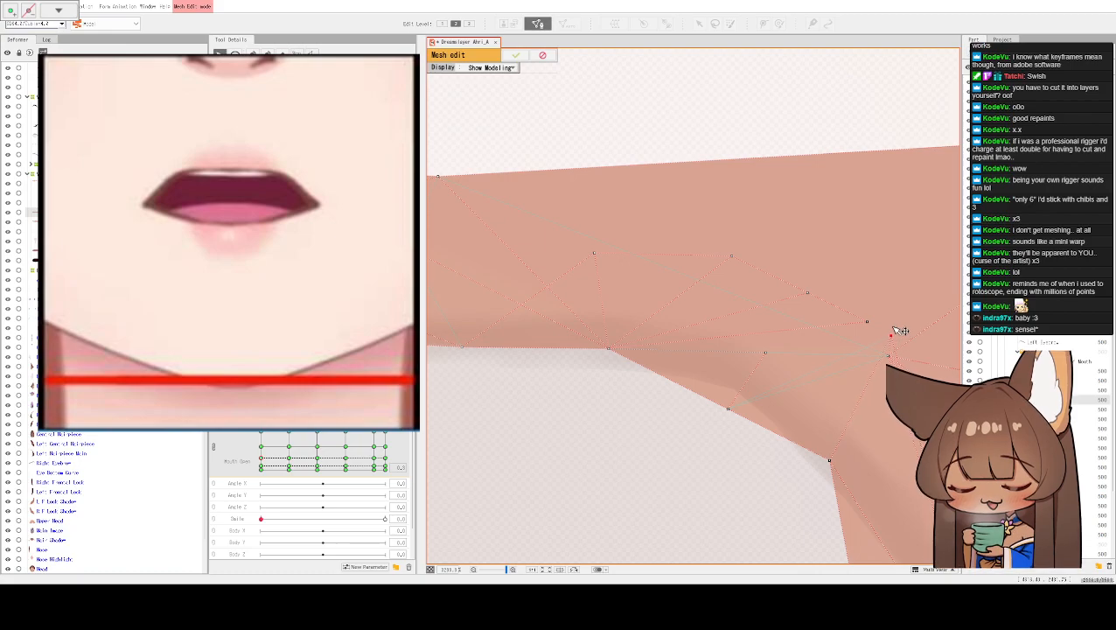
left_click_drag(905, 309, 769, 278)
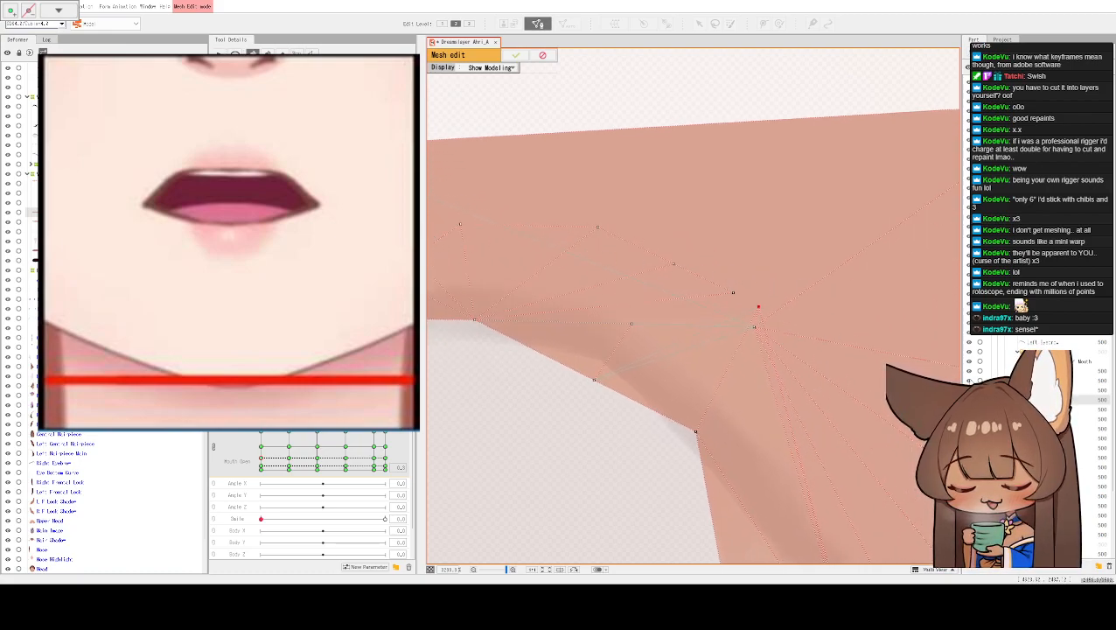
left_click(733, 294)
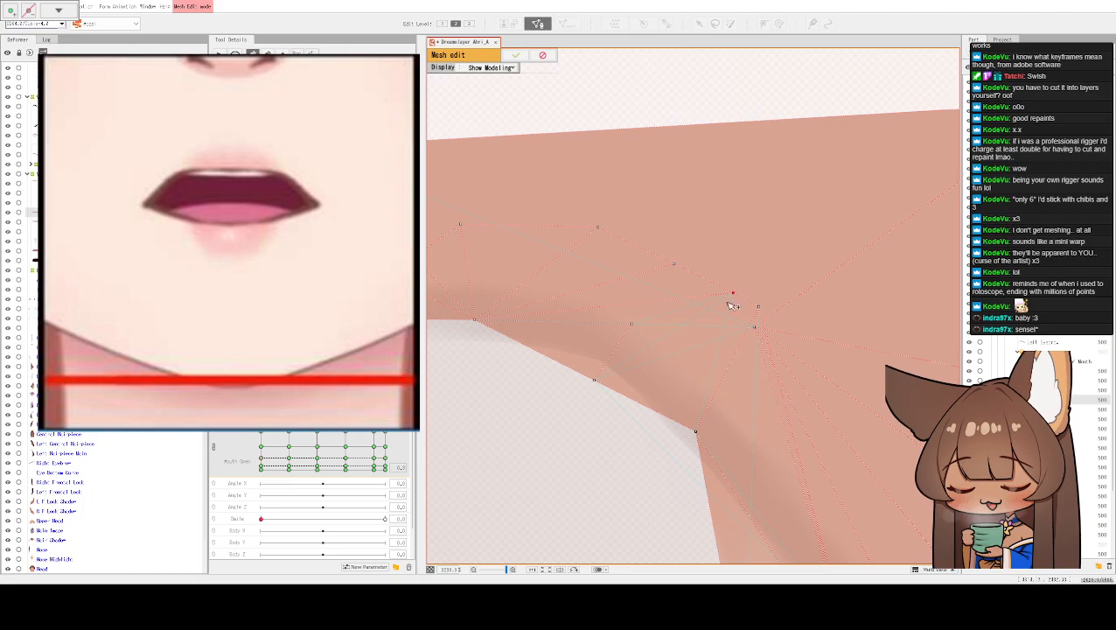
left_click_drag(644, 287, 864, 343)
left_click(832, 324)
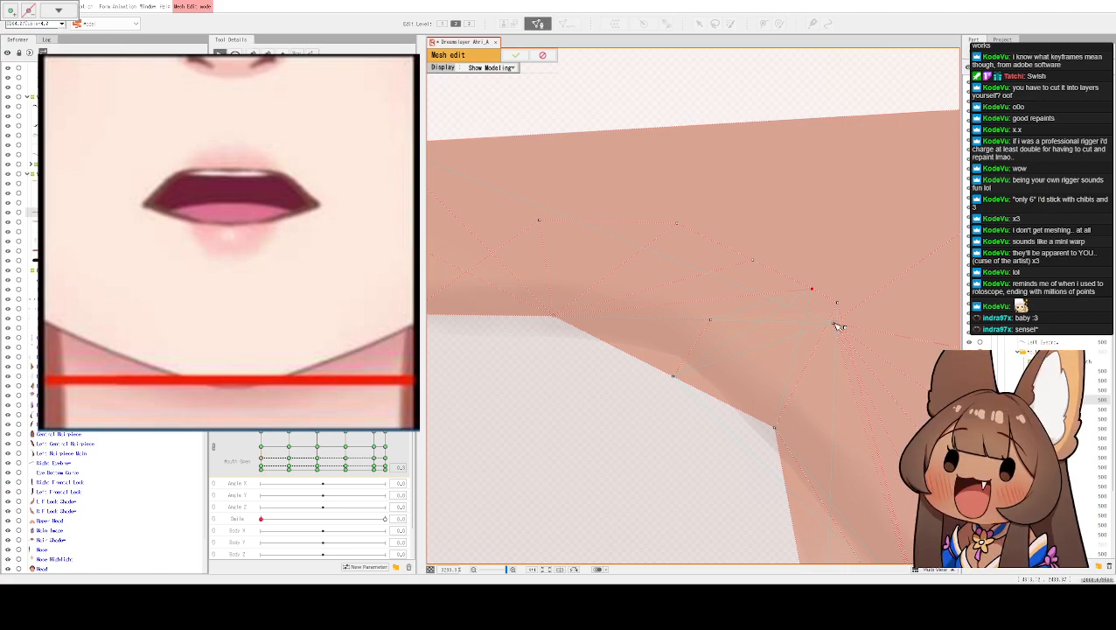
left_click(877, 313)
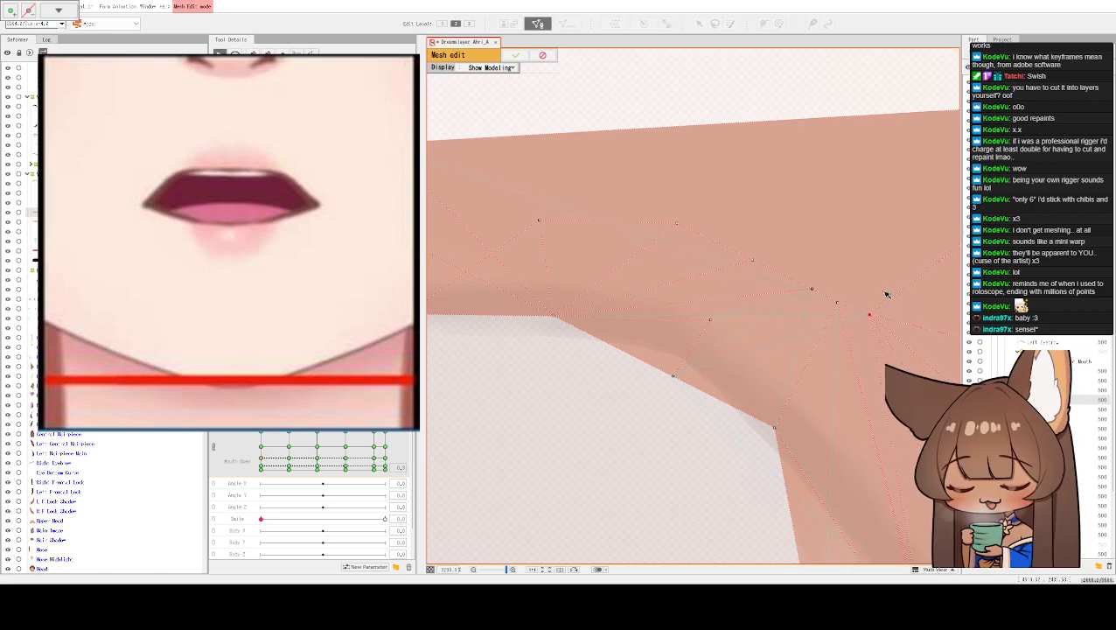
left_click_drag(887, 295, 853, 274)
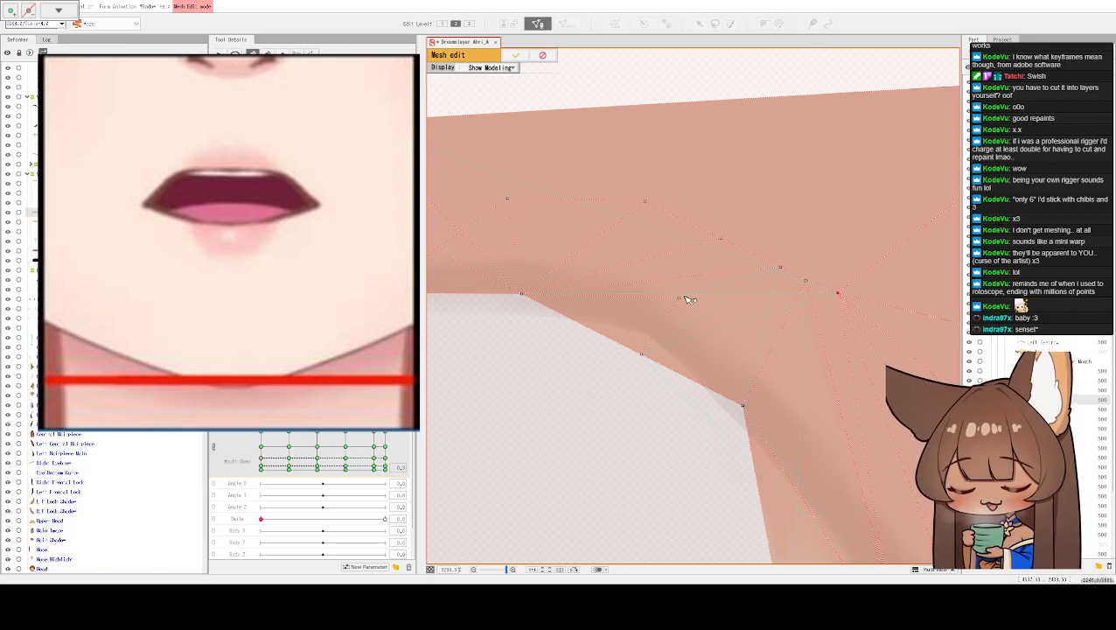
- Add an inner vertex above the right shoulder's lower edge and connect it to the neighbouring inner vertex
mouse_move(680, 298)
left_mouse_down()
mouse_move(764, 282)
mouse_move(779, 267)
mouse_move(640, 366)
mouse_move(643, 355)
left_mouse_up()
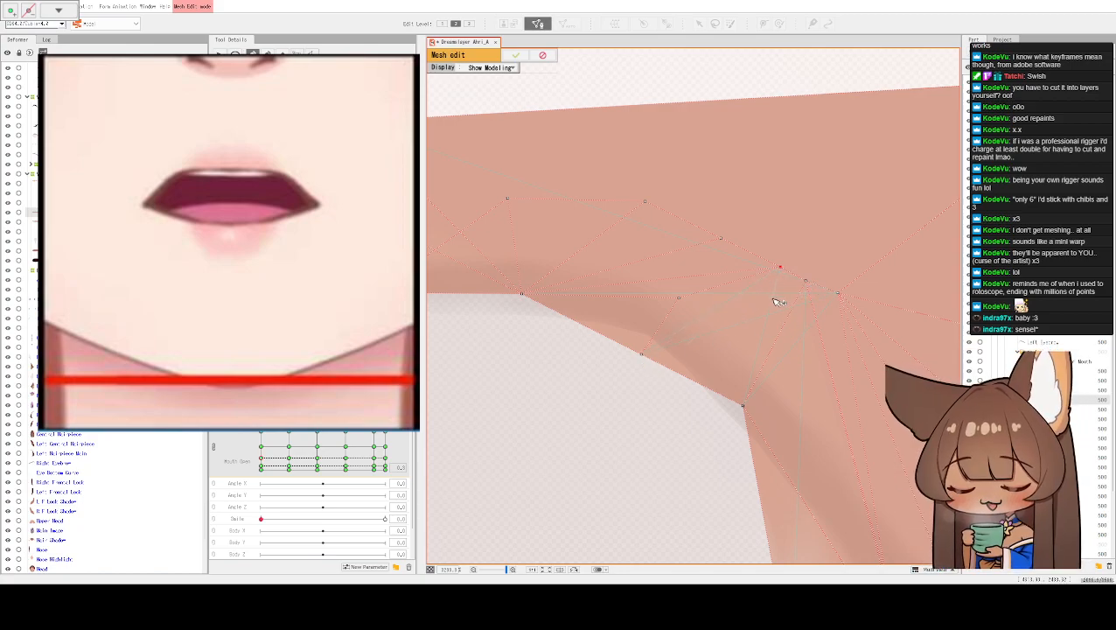
left_click(726, 329)
left_click_drag(720, 331, 680, 299)
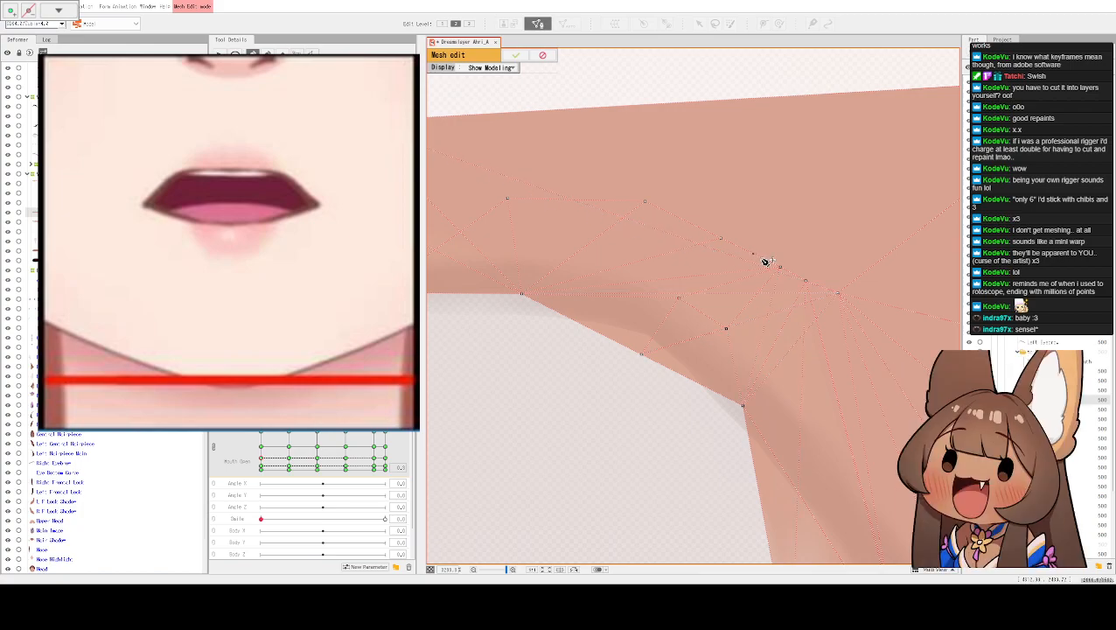
left_click_drag(775, 320, 777, 295)
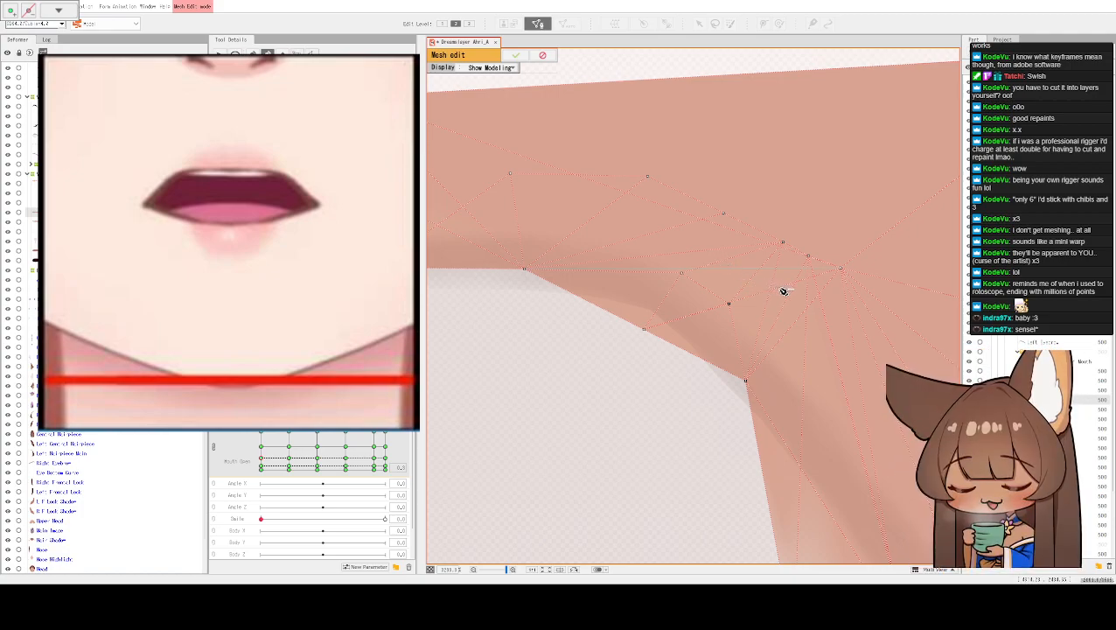
scroll(780, 297, "down", 4)
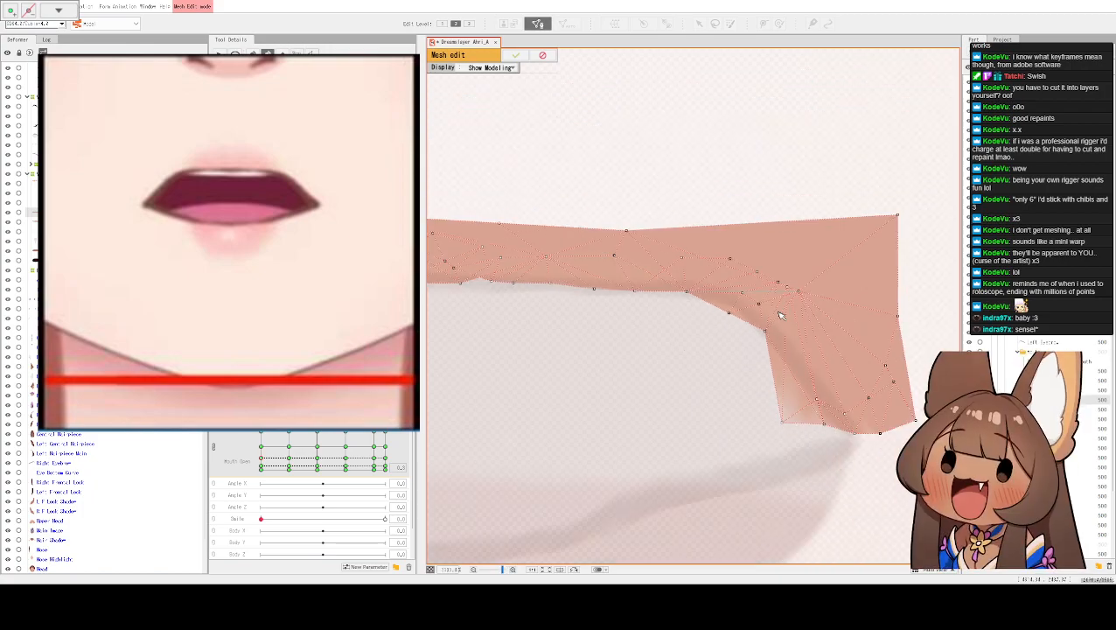
- Try applying the edited upper lip skin mesh at the right shoulder, and undo the mesh edit
scroll(784, 339, "up", 2)
scroll(784, 340, "up", 2)
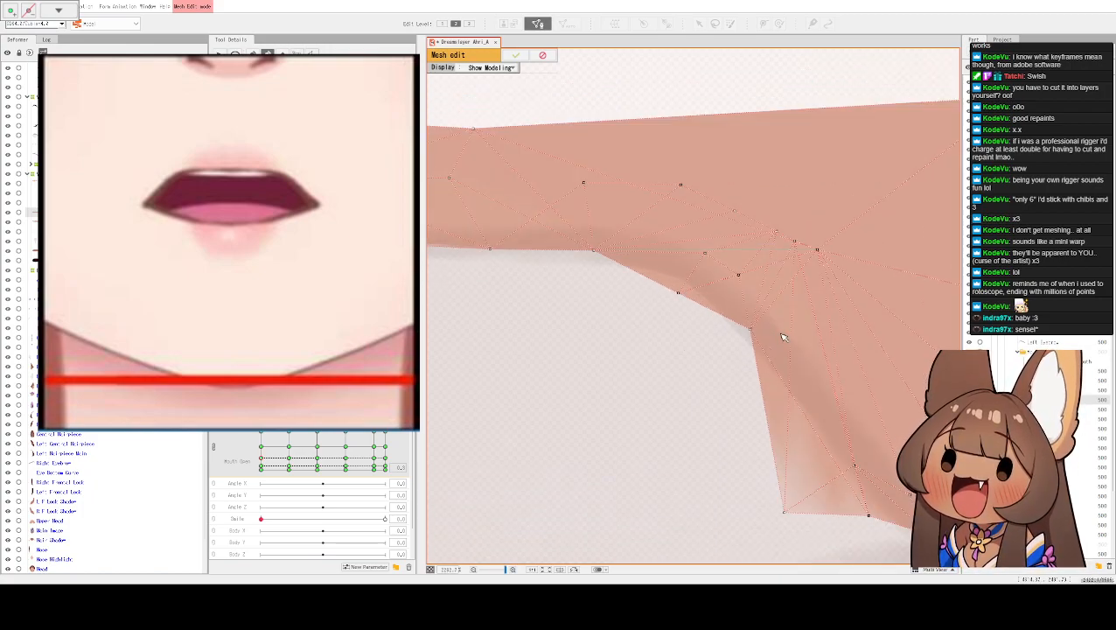
scroll(788, 328, "up", 2)
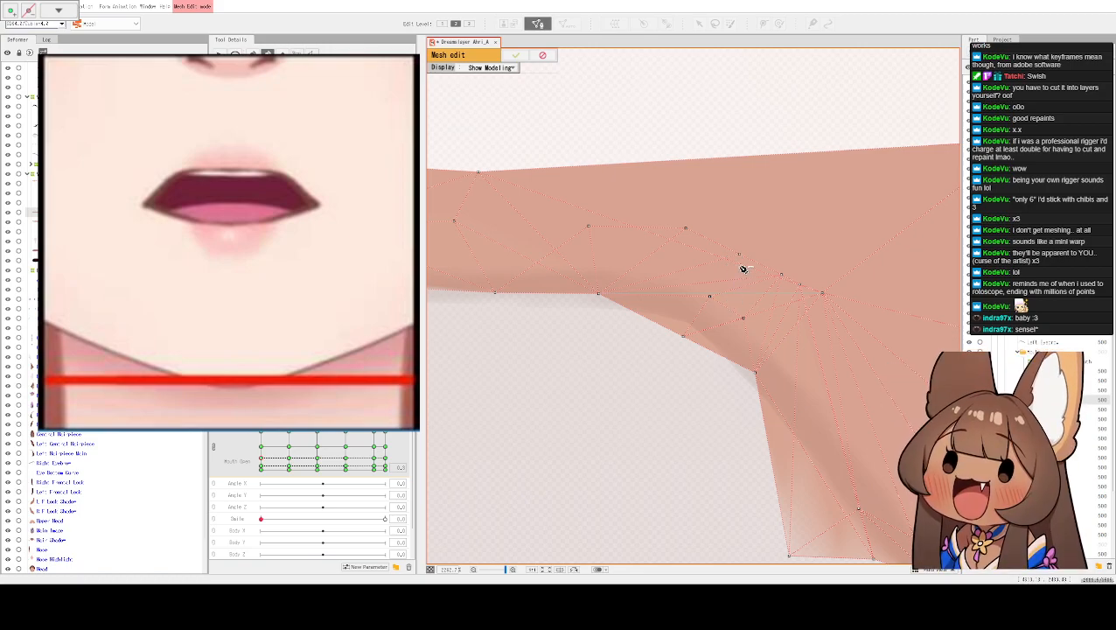
scroll(829, 326, "up", 1)
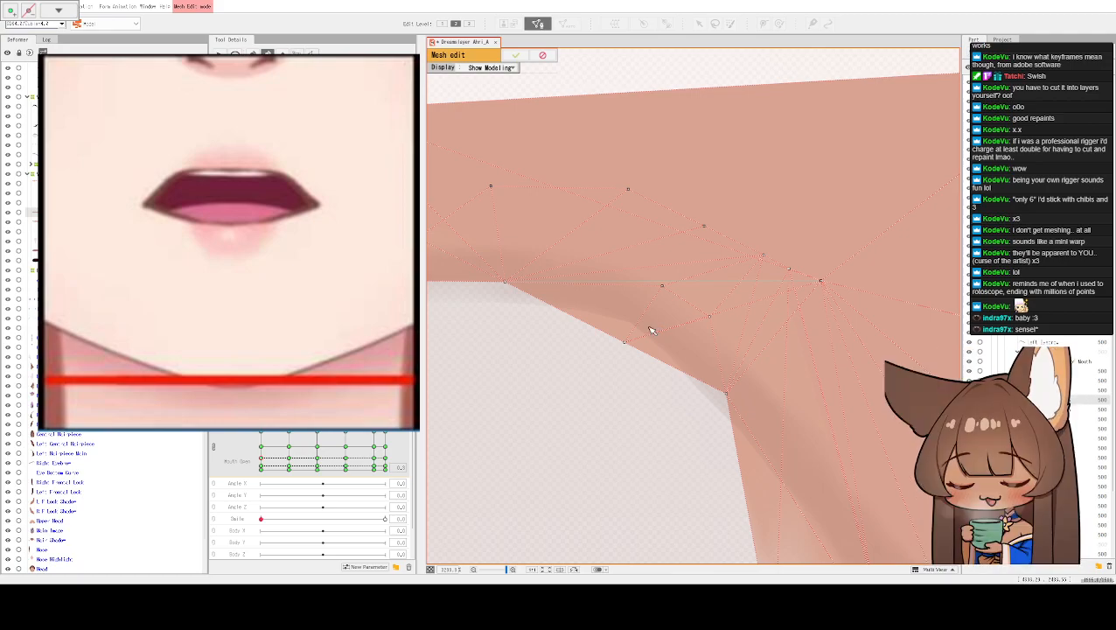
left_click(515, 55)
scroll(677, 294, "up", 2)
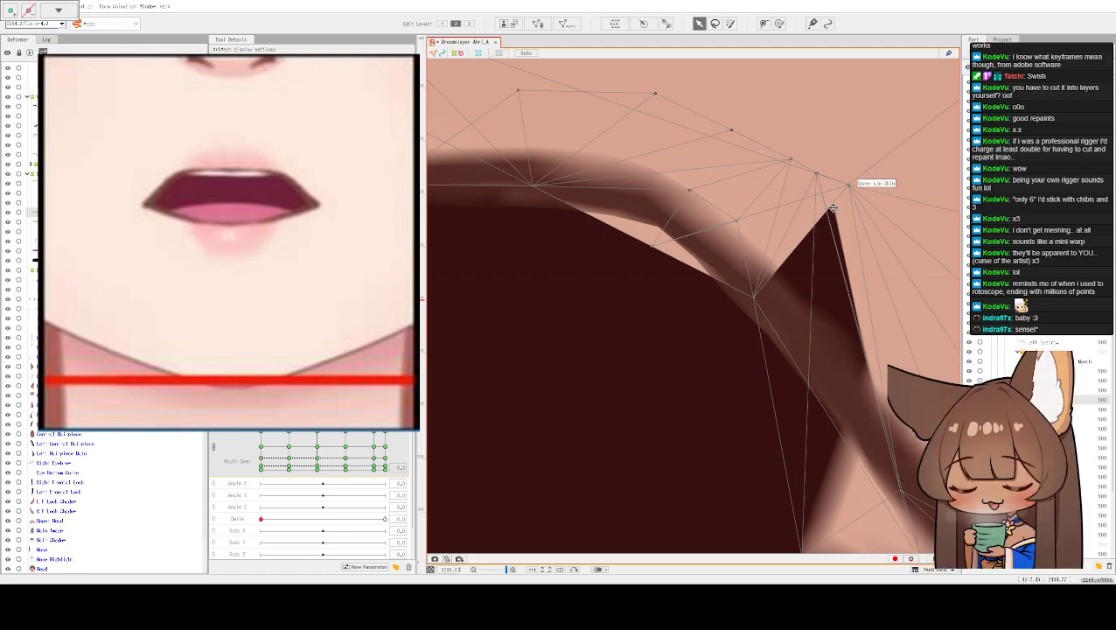
scroll(837, 227, "down", 2)
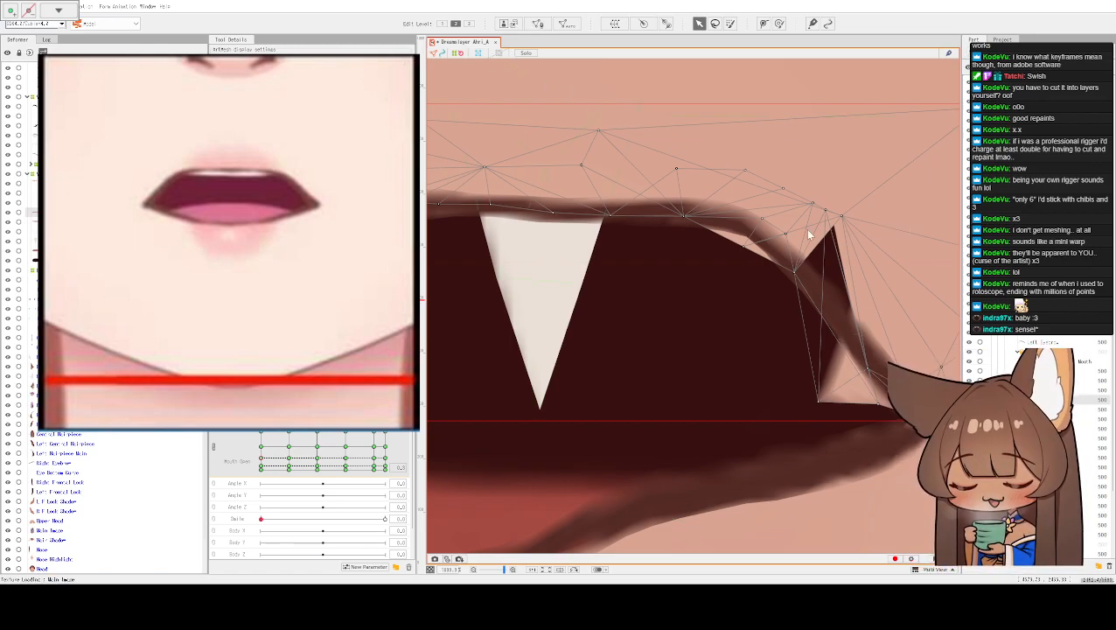
key("ctrl+z")
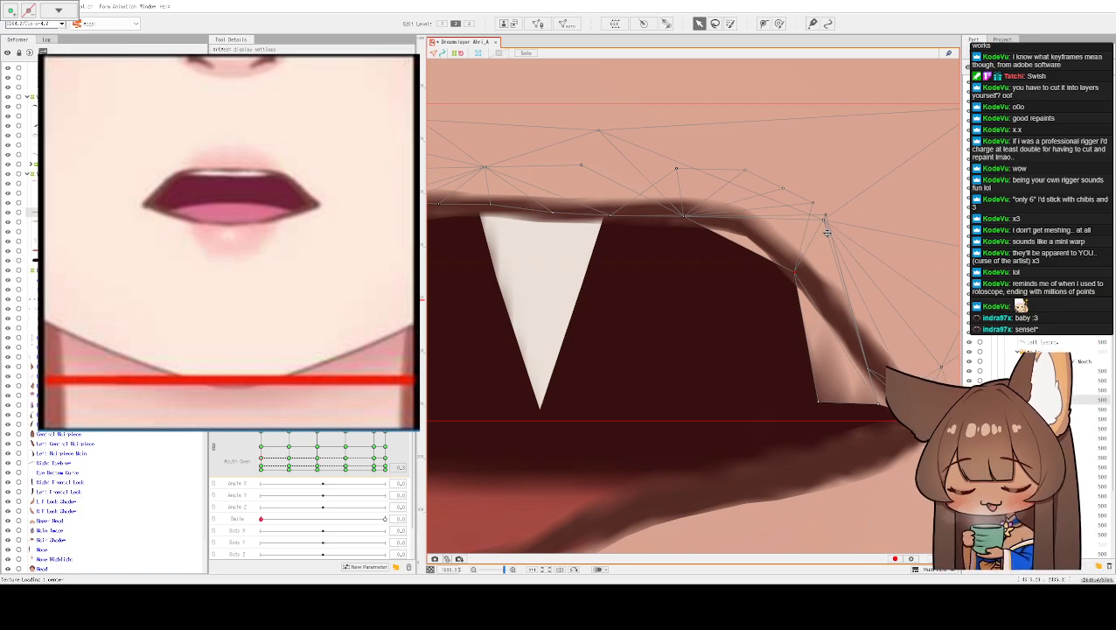
- Move the upper lip skin vertices beside the right mouth corner outward so they follow the slanted lip line
left_click_drag(821, 401, 878, 403)
left_click_drag(846, 321, 866, 286)
left_click_drag(869, 367, 890, 324)
left_click_drag(879, 404, 863, 345)
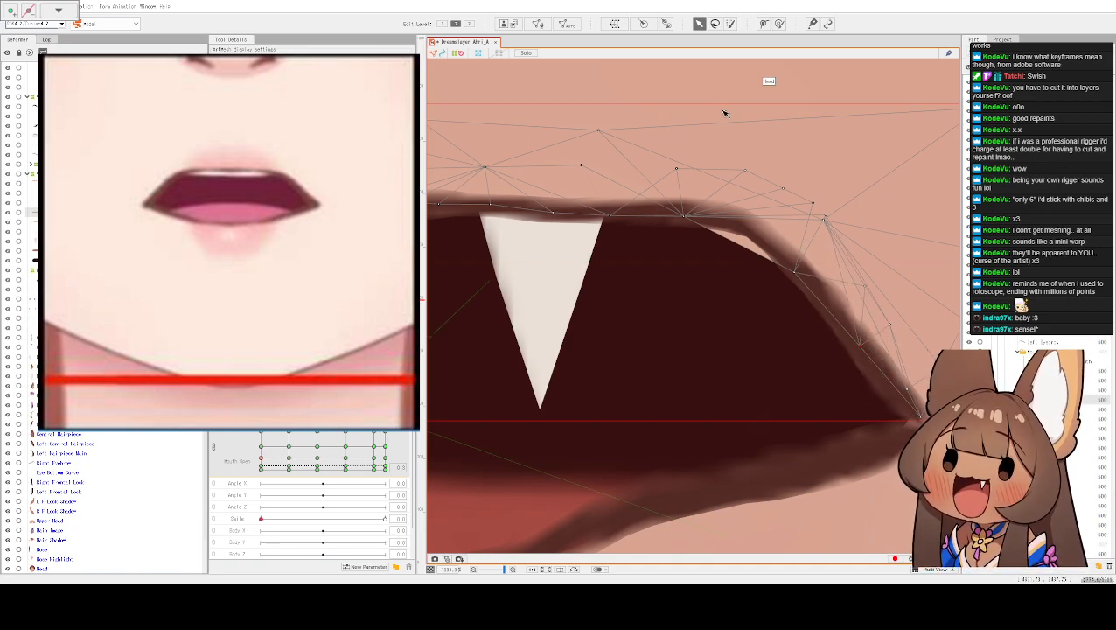
- Add one vertex on the upper lip skin's lower edge at the right shoulder and one inside above it, and apply the mesh edit
scroll(668, 220, "up", 5)
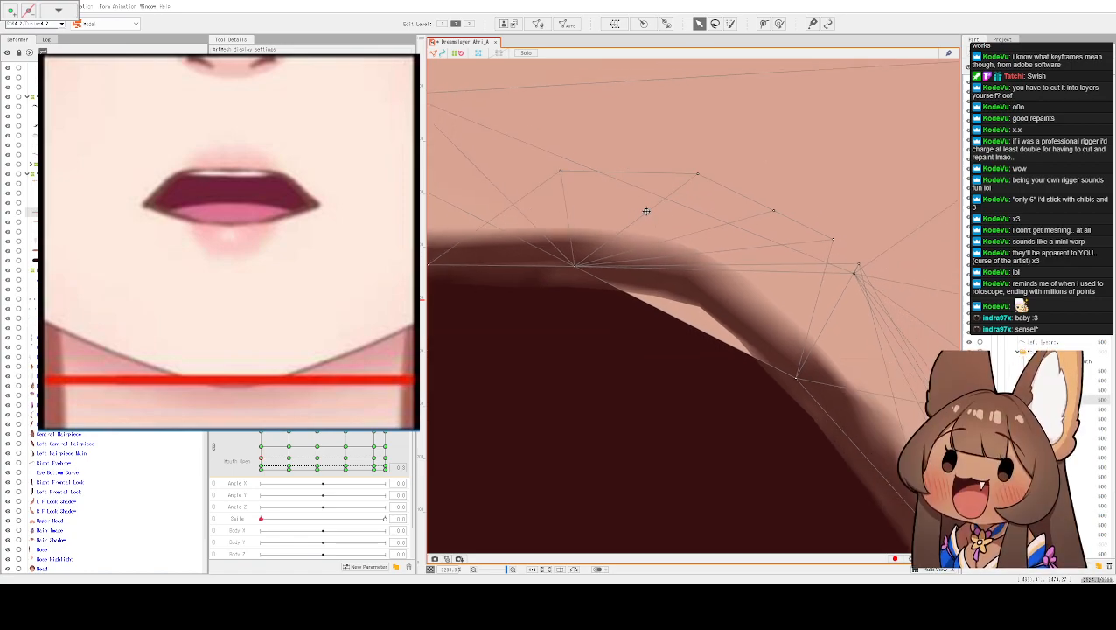
left_click(537, 23)
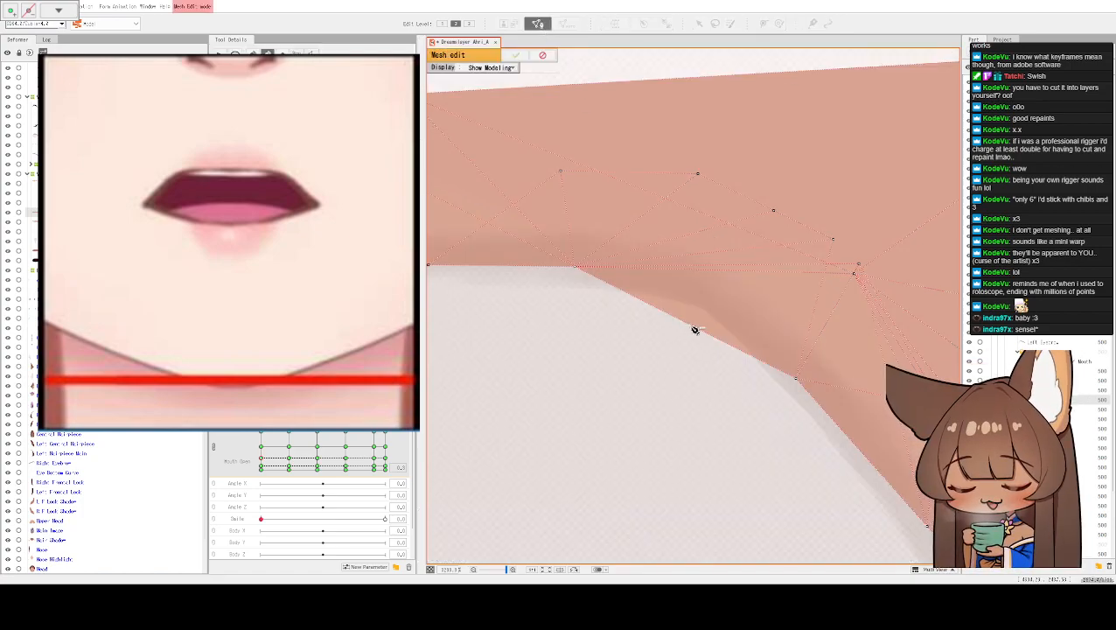
left_click(689, 324)
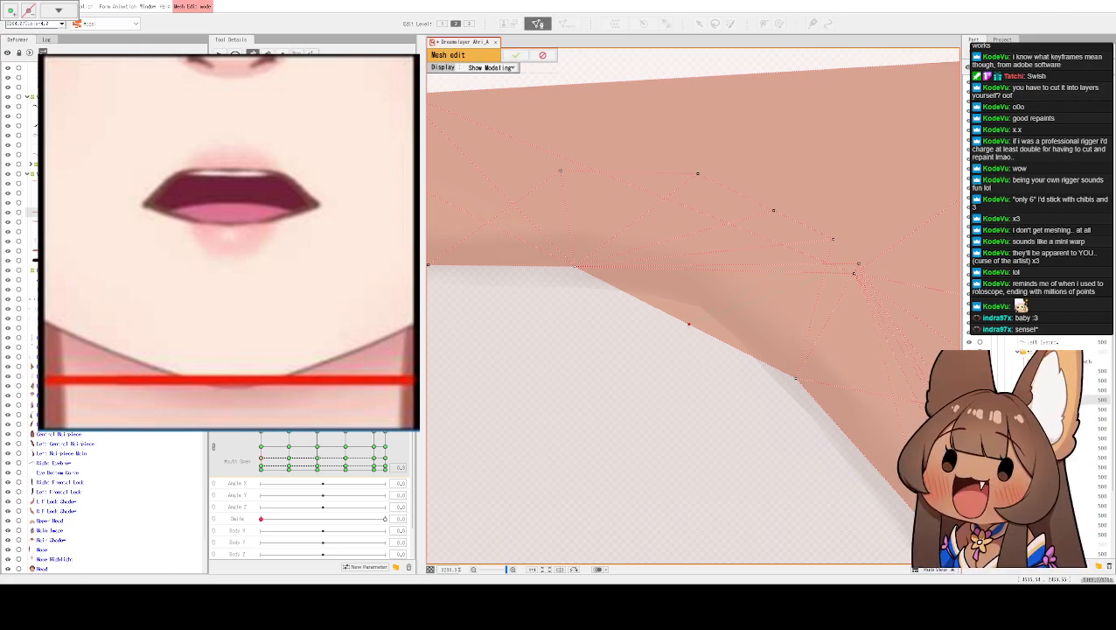
left_click(717, 271)
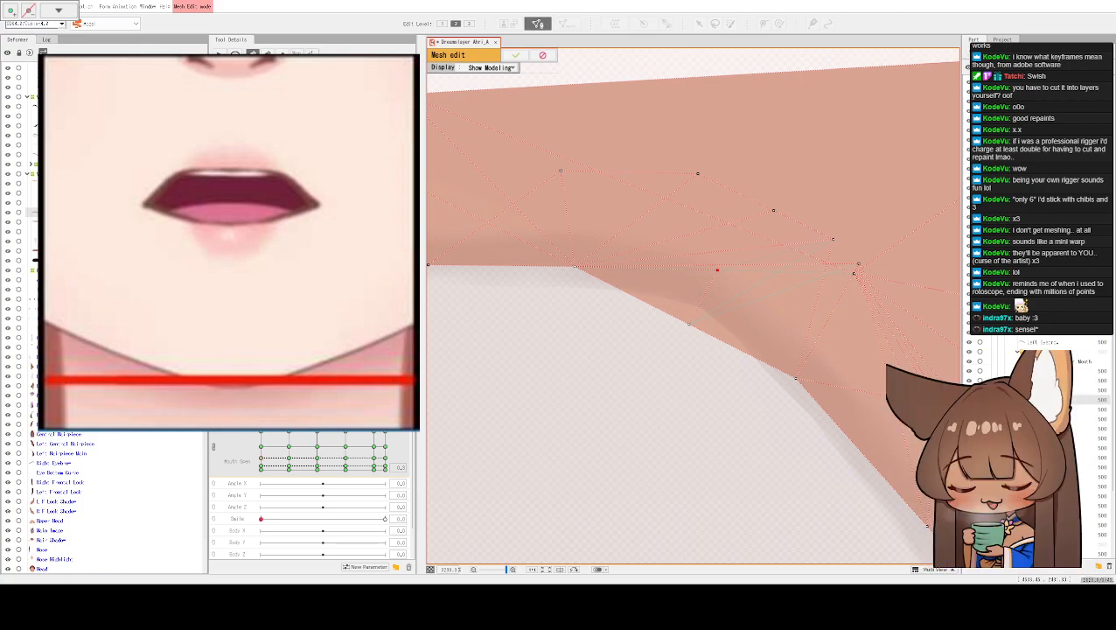
left_click(515, 55)
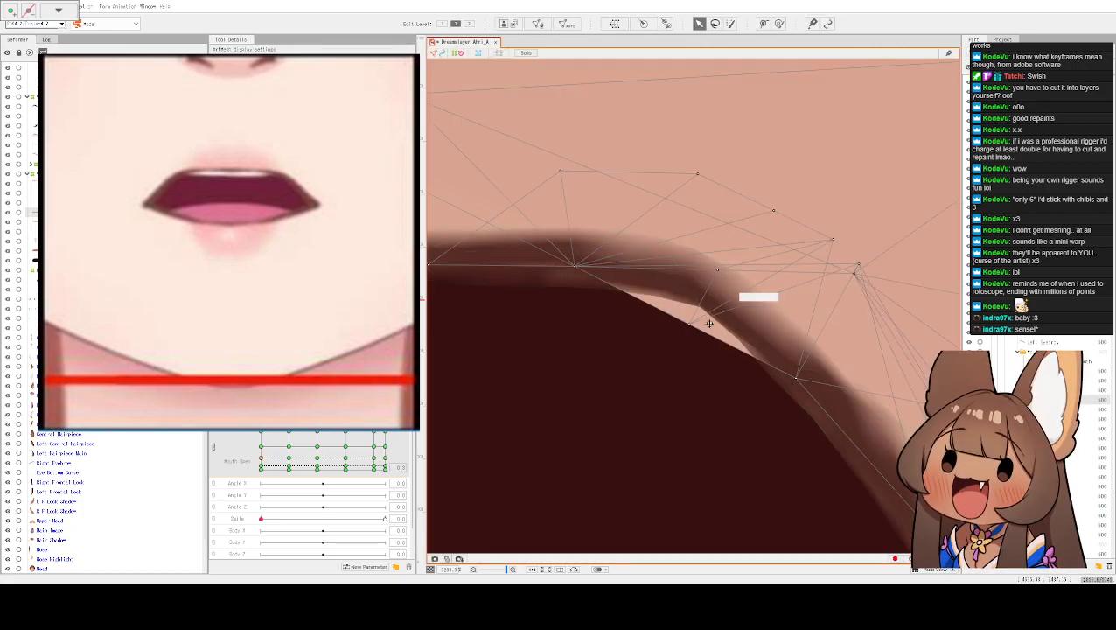
- Raise the added lower-edge vertex of the upper lip skin onto the lip line at the right shoulder
left_click_drag(694, 326, 709, 299)
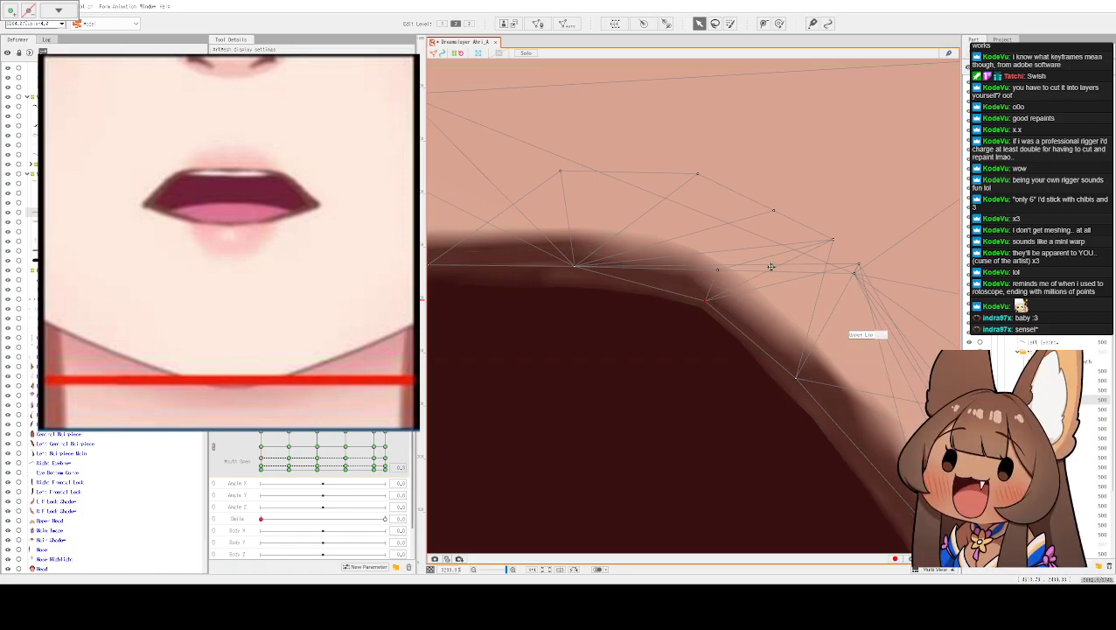
left_click_drag(658, 312, 656, 235)
scroll(673, 287, "down", 3)
left_click_drag(789, 361, 740, 277)
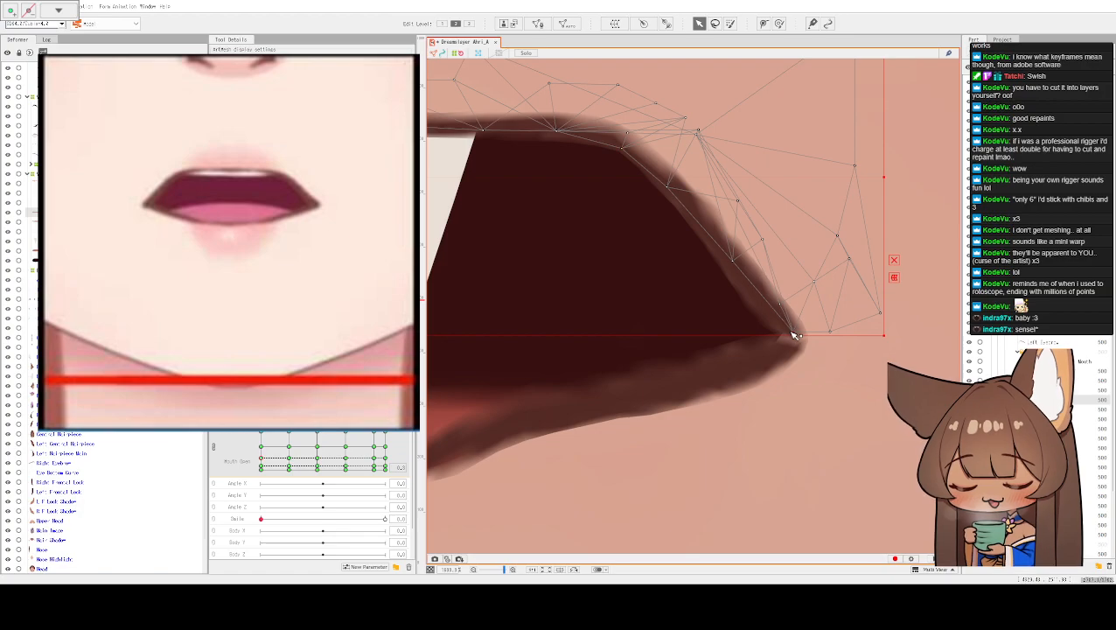
- Examine the left mouth corner, the lower lip and the surrounding lip skins for gaps along the lip line
scroll(766, 317, "down", 3)
left_click_drag(678, 391, 897, 440)
left_click_drag(549, 255, 687, 261)
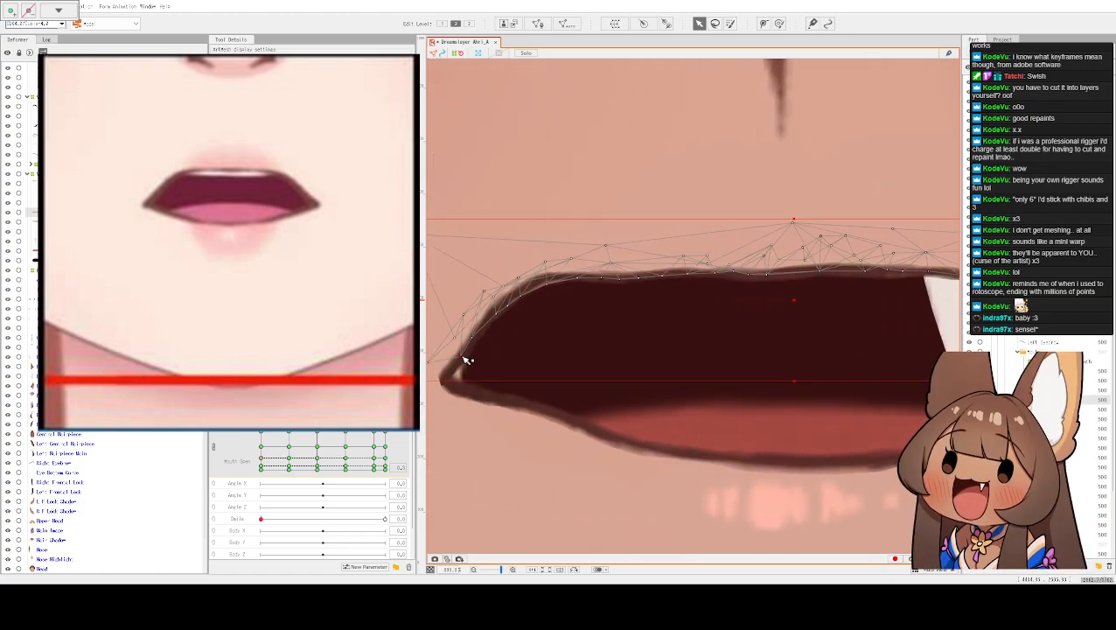
scroll(483, 394, "down", 2)
left_click(492, 401)
scroll(502, 465, "up", 5)
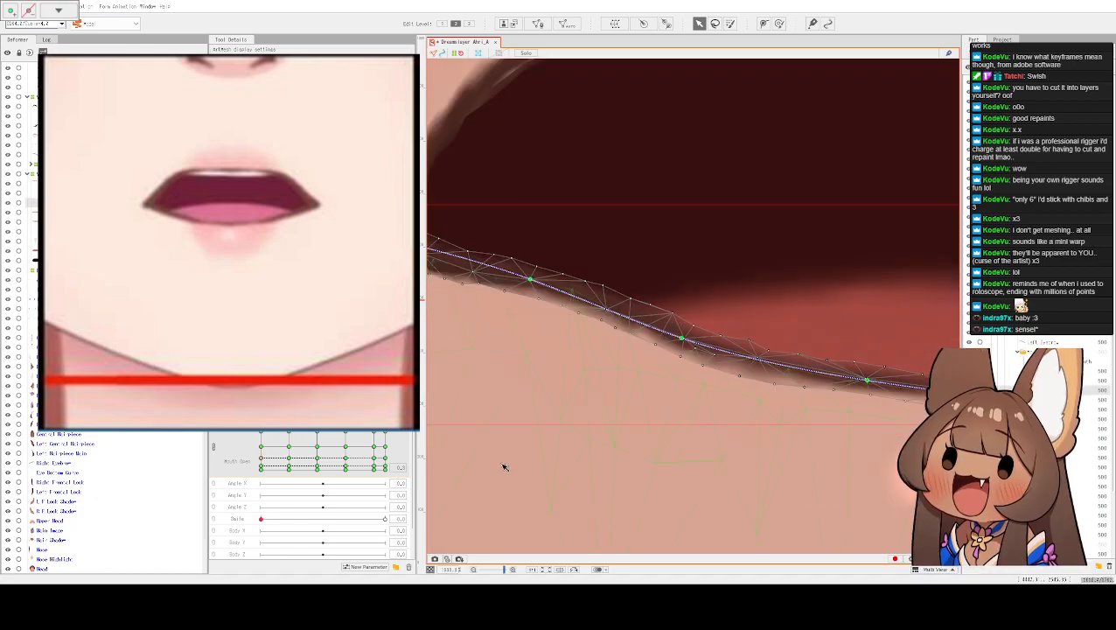
scroll(538, 379, "down", 5)
left_click_drag(643, 321, 593, 286)
scroll(593, 286, "down", 3)
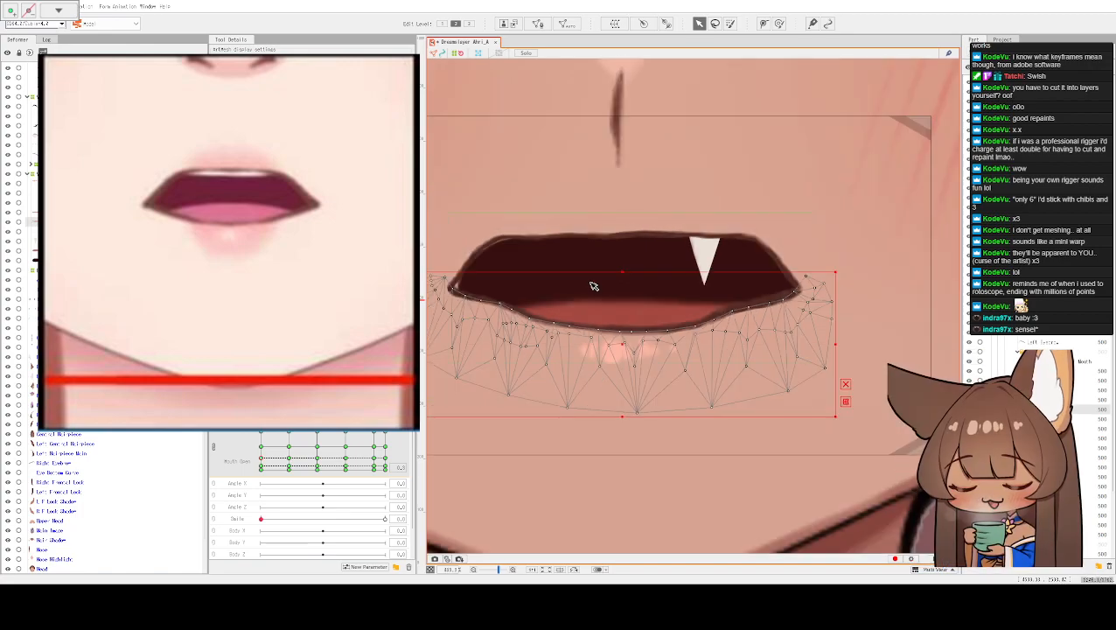
scroll(650, 345, "up", 1)
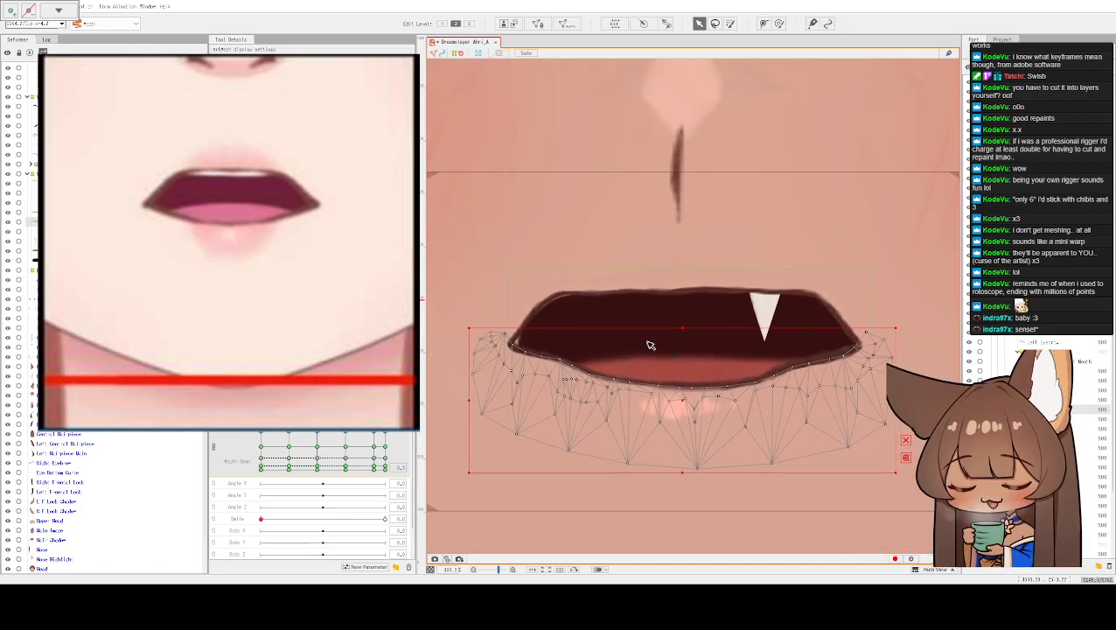
left_click(576, 294)
scroll(578, 292, "up", 2)
scroll(577, 291, "up", 3)
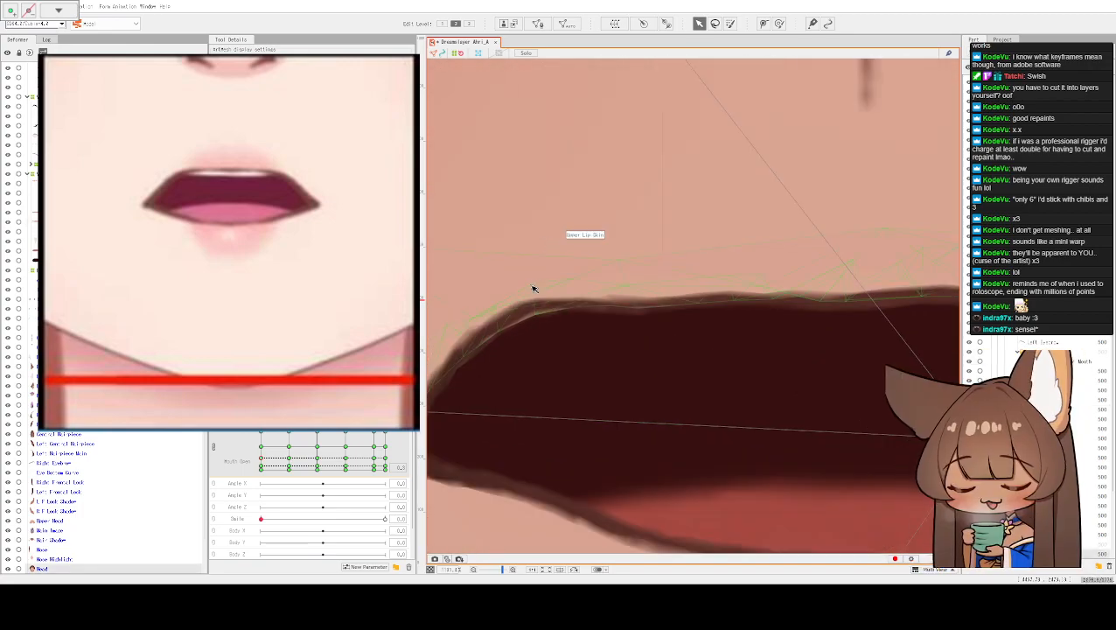
left_click(527, 289)
scroll(548, 286, "down", 3)
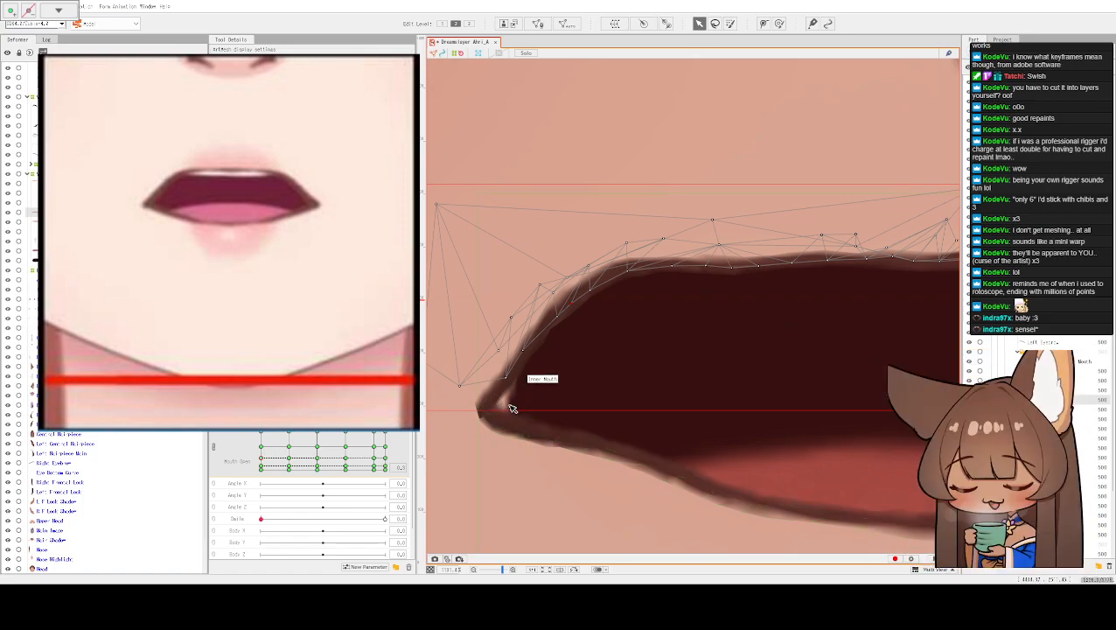
- Widen the inner mouth slightly, and stretch the upper lip skin a little outward at the left mouth corner
scroll(510, 408, "down", 5)
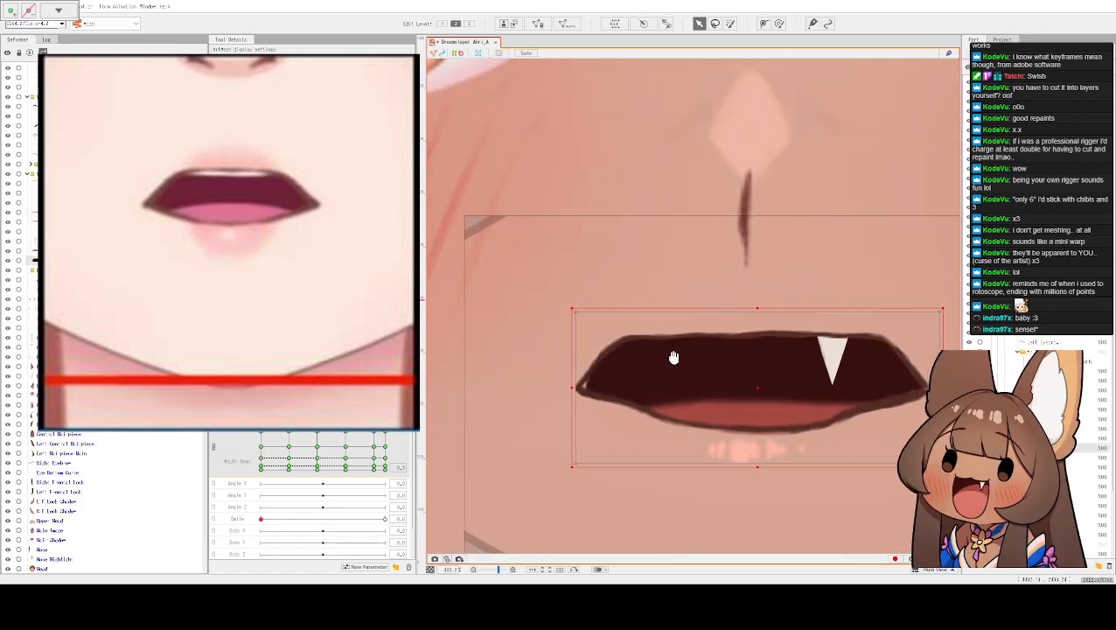
mouse_move(547, 383)
left_mouse_down()
mouse_move(531, 383)
mouse_move(542, 383)
left_mouse_up()
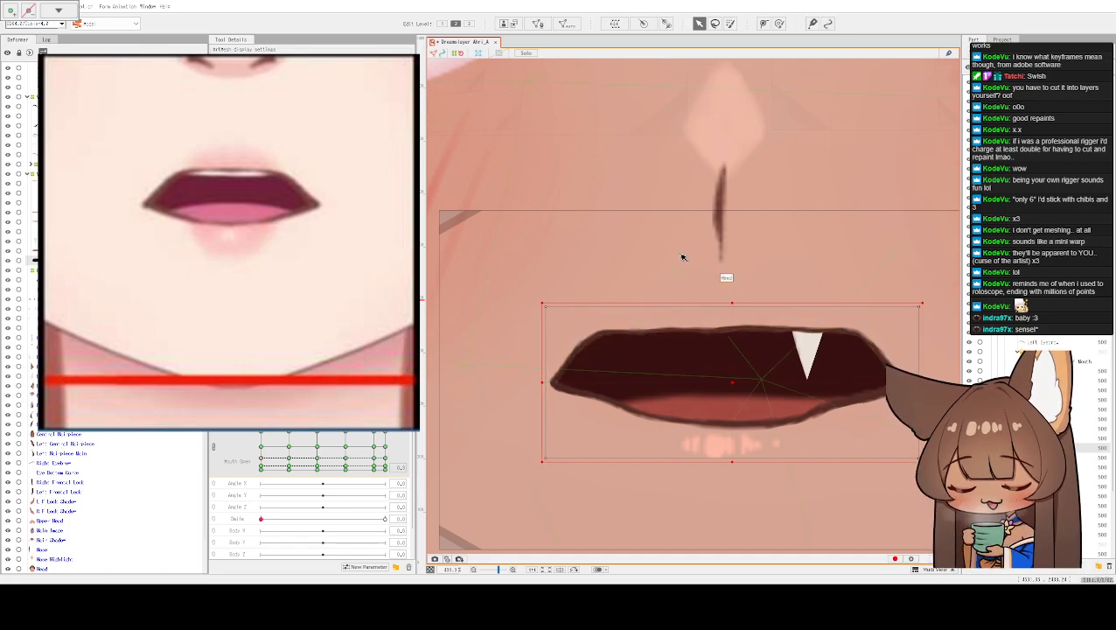
left_click(639, 295)
left_click(551, 378)
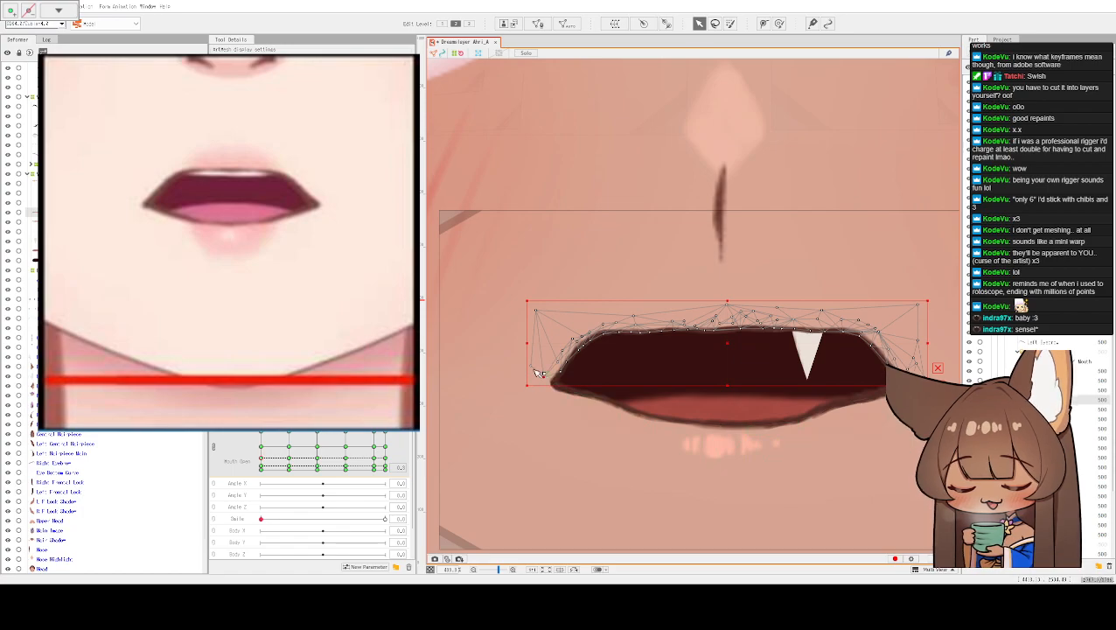
left_click_drag(526, 383, 522, 383)
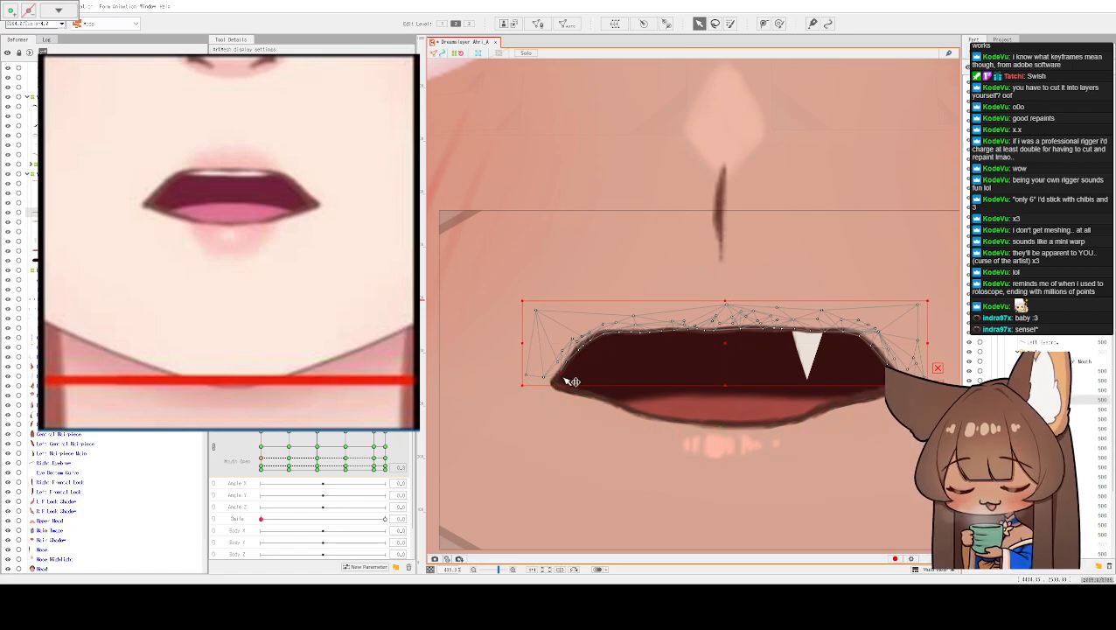
- Examine the open mouth up close and against the whole face, with the selection display hidden
scroll(700, 402, "up", 3)
scroll(705, 441, "down", 2)
scroll(674, 411, "up", 2)
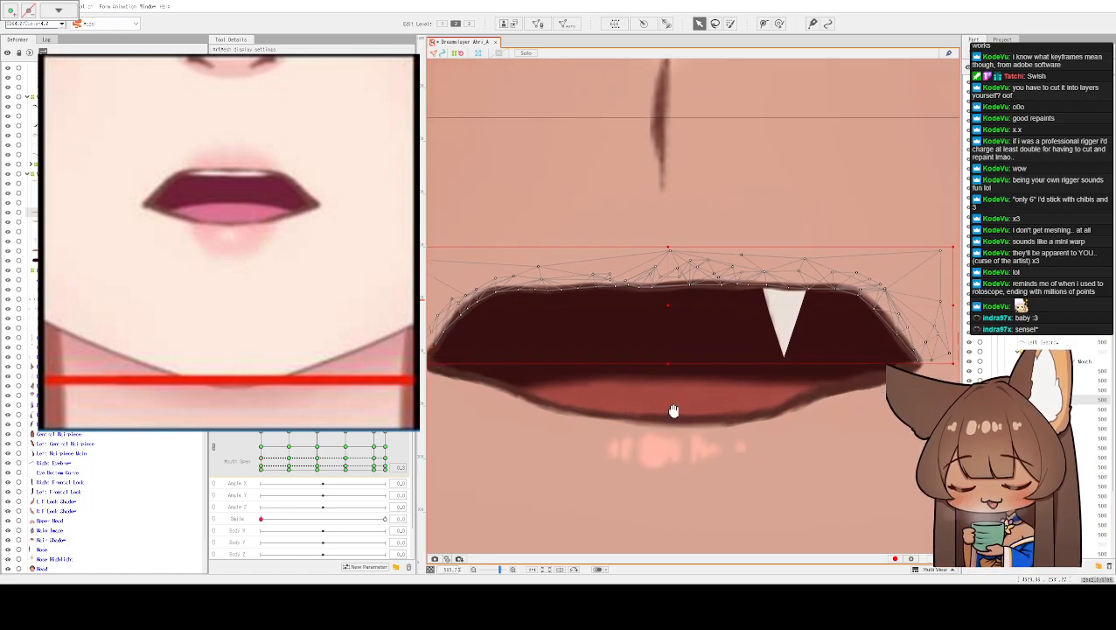
scroll(674, 410, "down", 5)
scroll(725, 210, "up", 1)
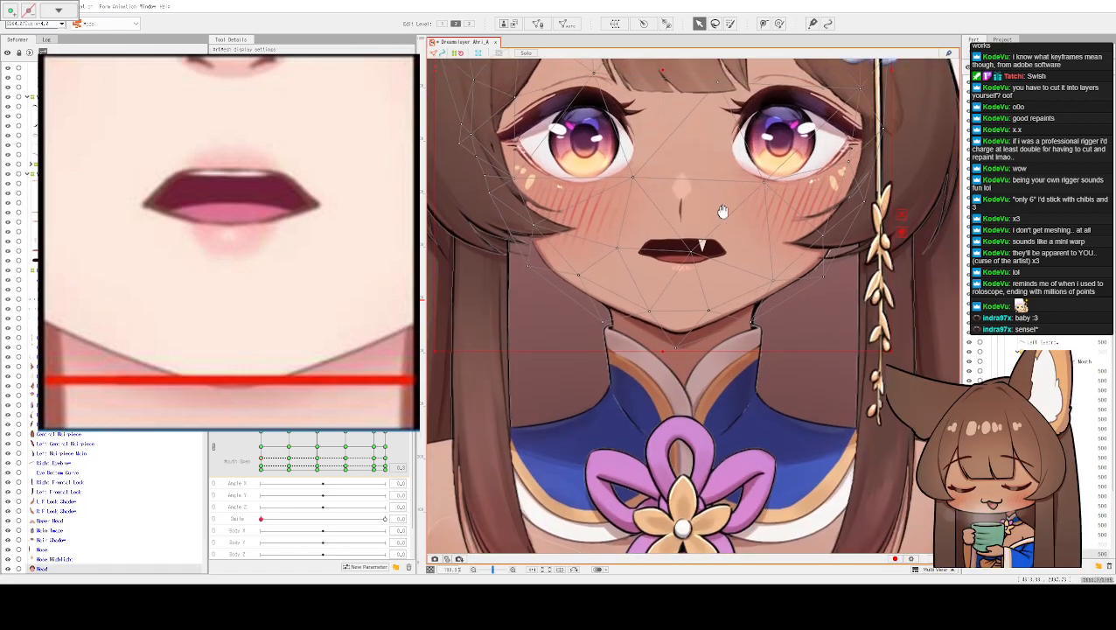
left_click_drag(723, 203, 731, 299)
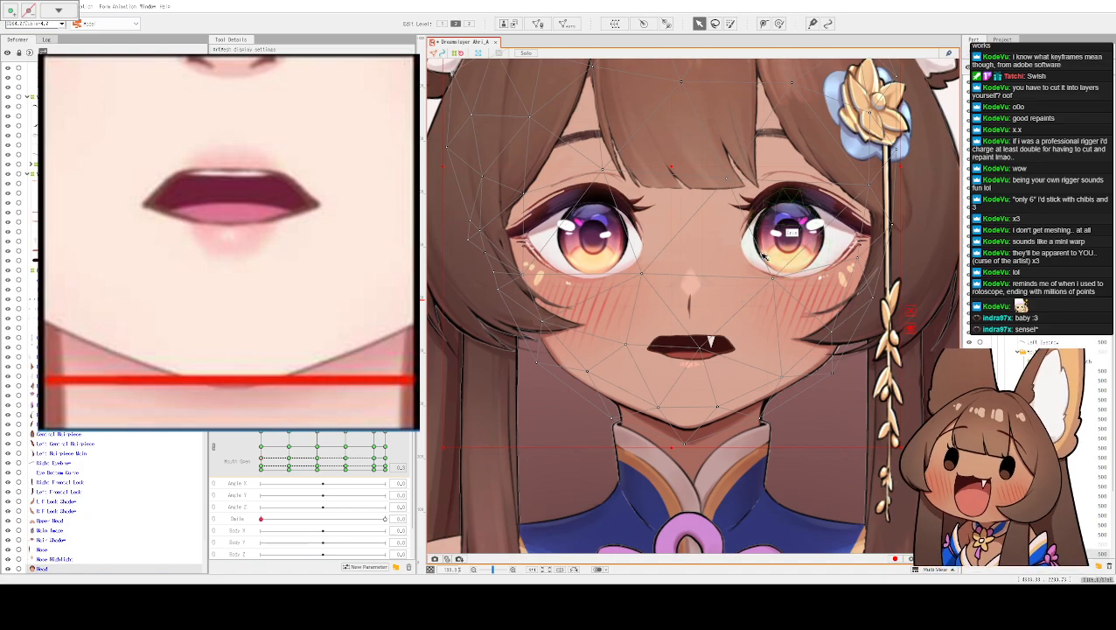
scroll(725, 314, "up", 2)
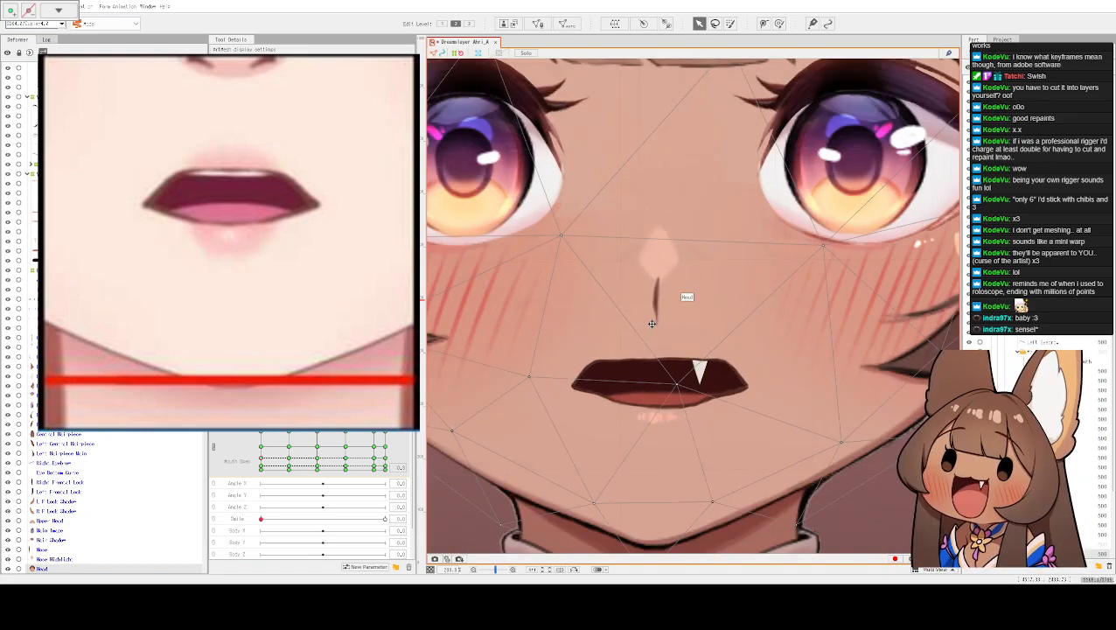
scroll(655, 338, "up", 1)
left_click_drag(710, 306, 745, 334)
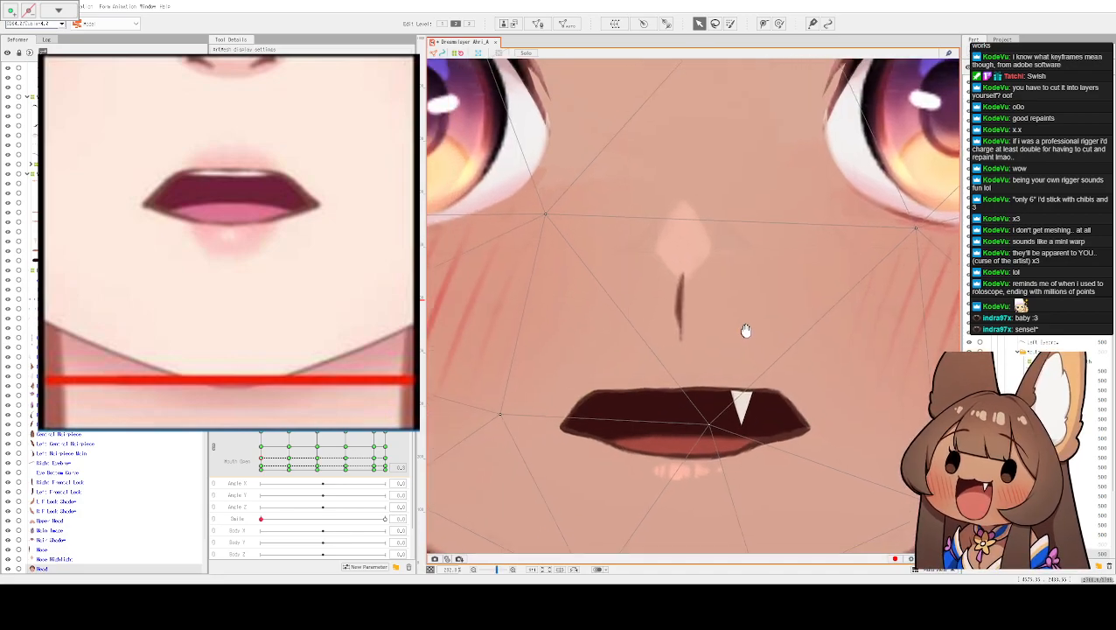
scroll(745, 288, "down", 2)
key("ctrl+h")
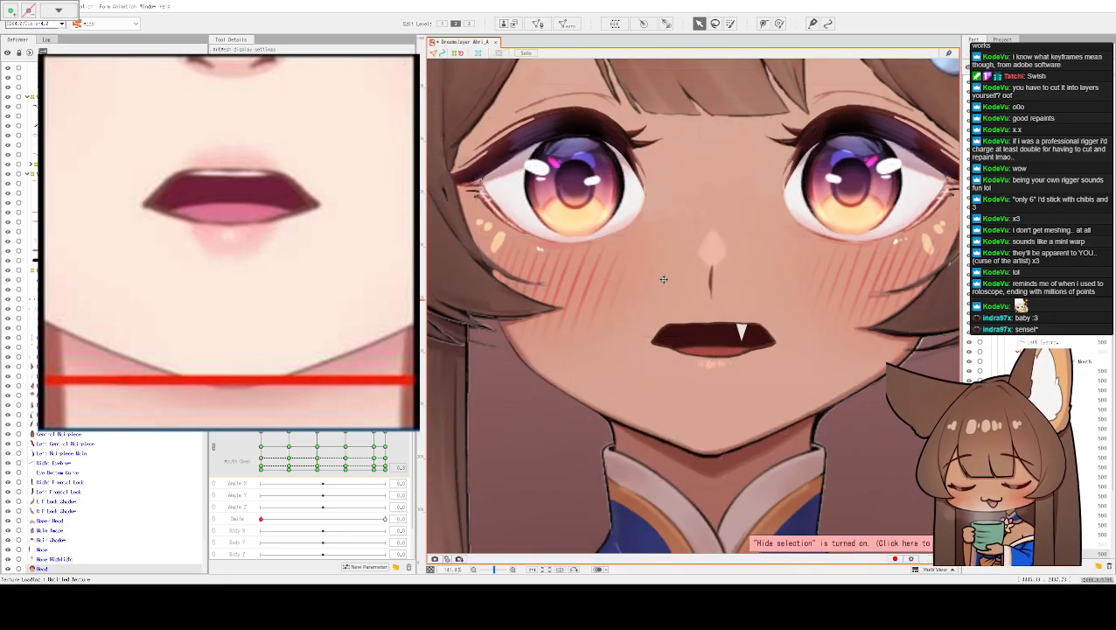
scroll(685, 298, "up", 1)
scroll(750, 420, "up", 2)
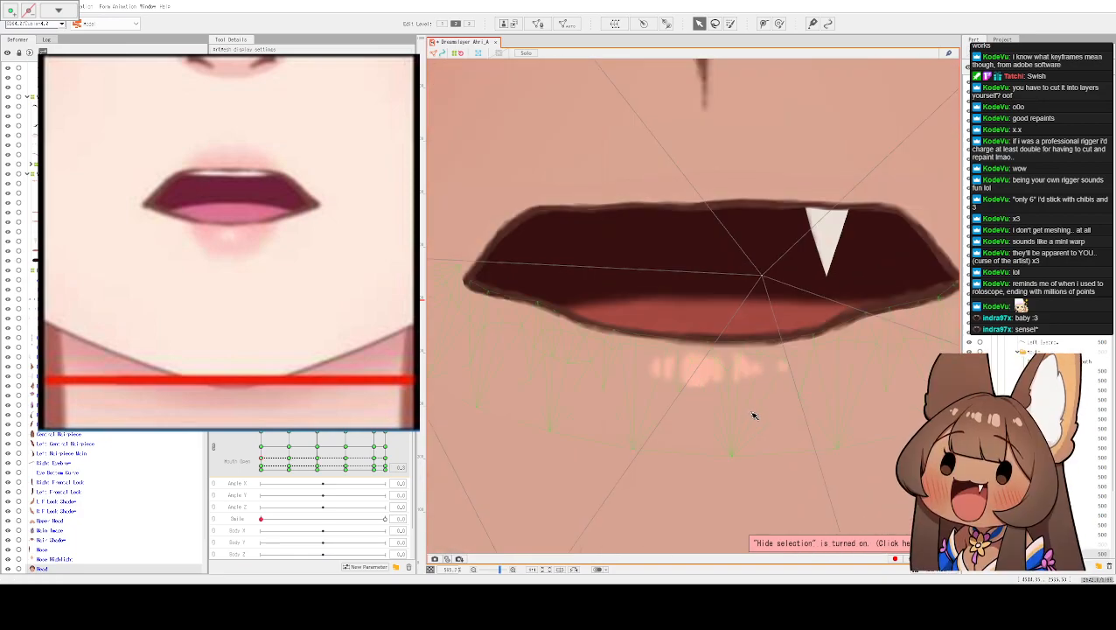
- Raise the middle control points of the lower lip line to smooth its curve, and check it with the selection display hidden
left_click_drag(752, 403, 730, 455)
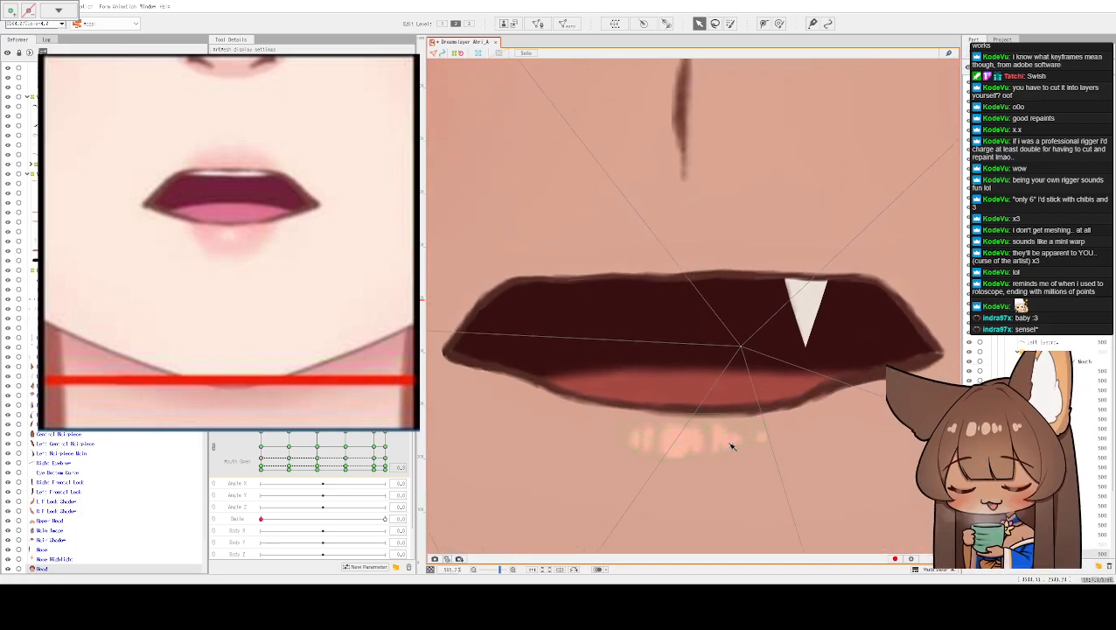
left_click(638, 410)
left_click(557, 386)
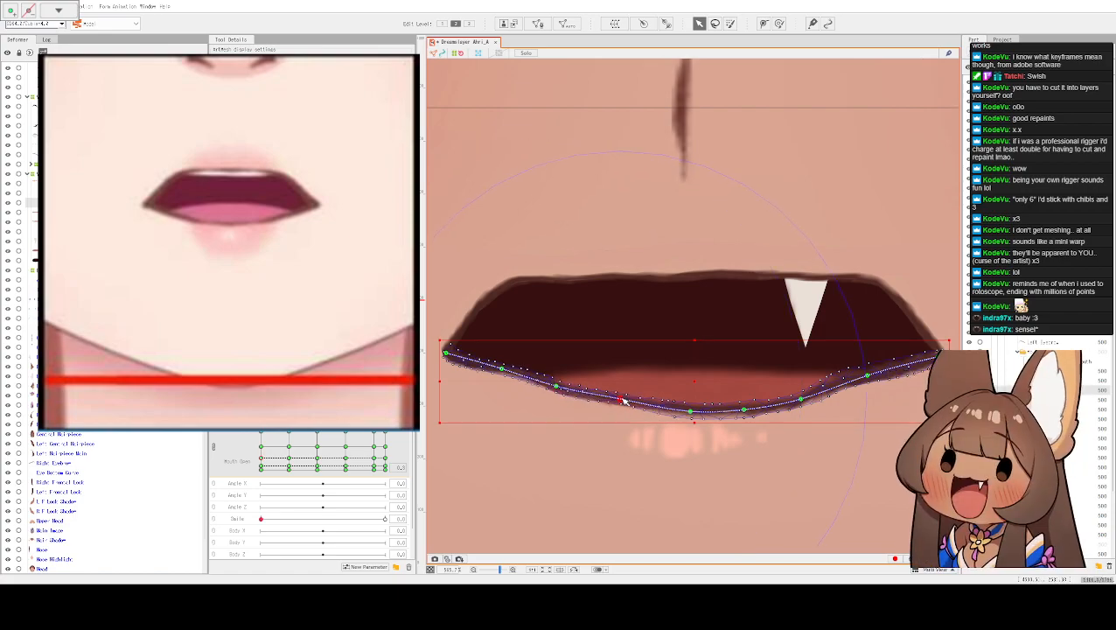
left_click(690, 409)
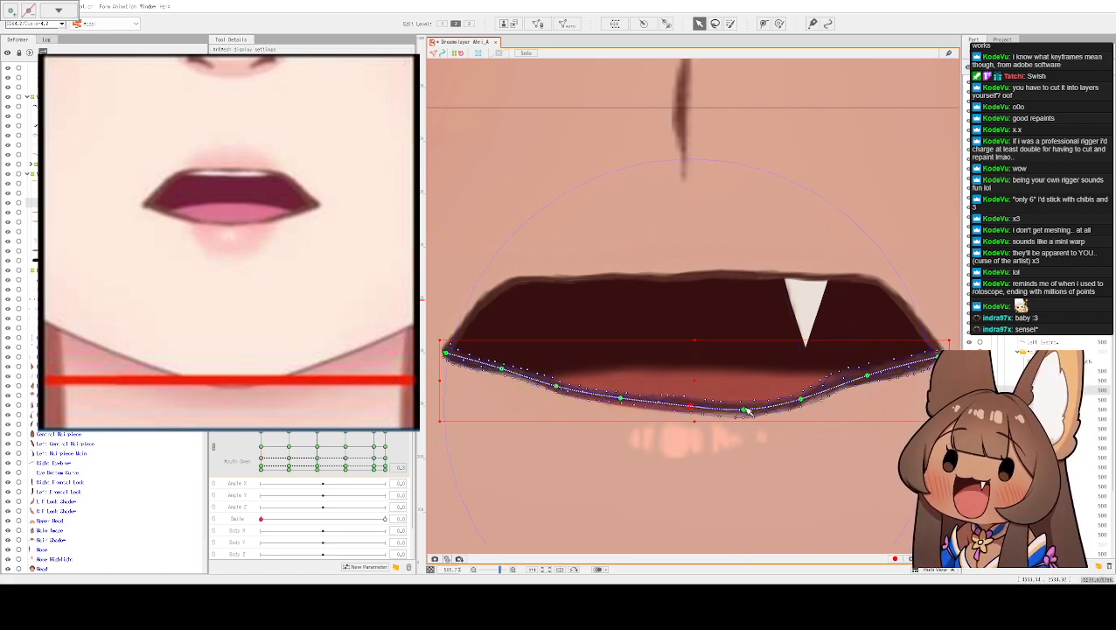
left_click(800, 398)
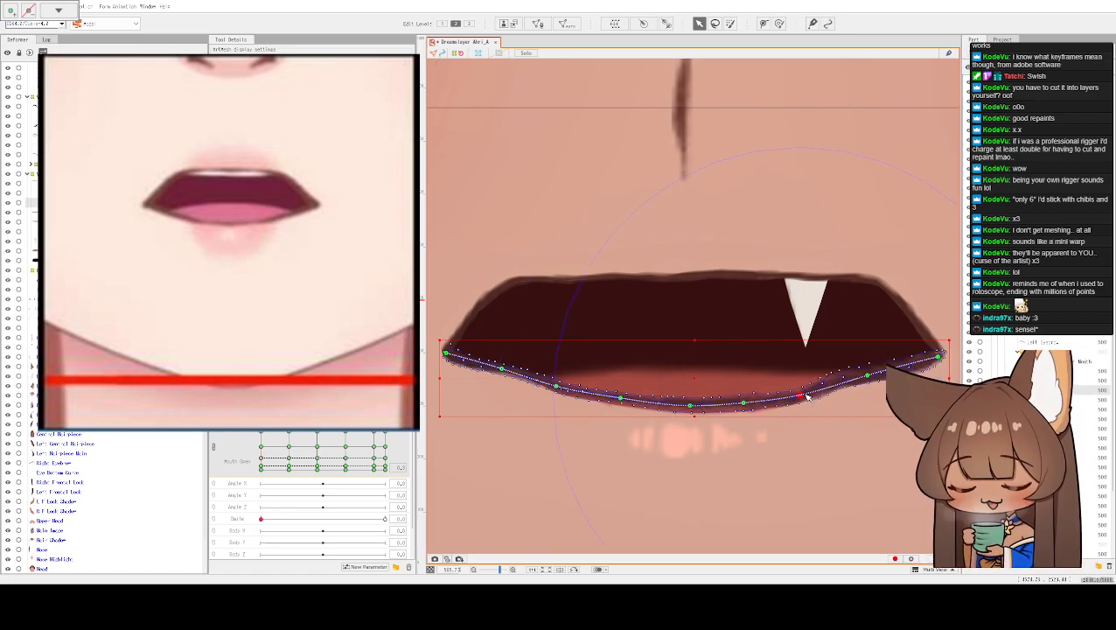
key("ctrl+h")
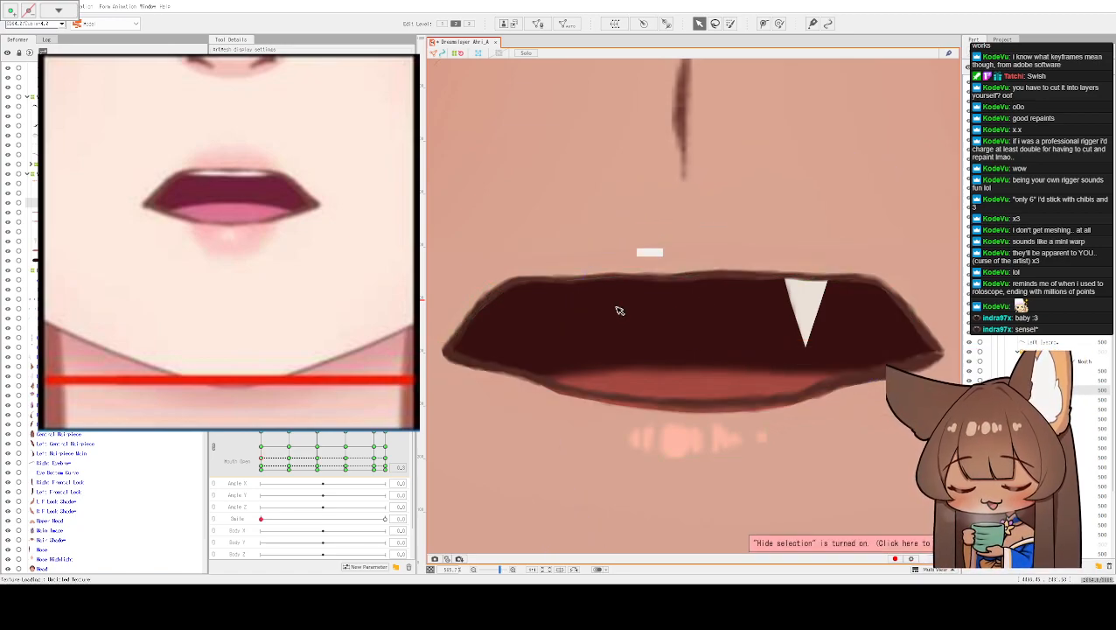
key("ctrl+h")
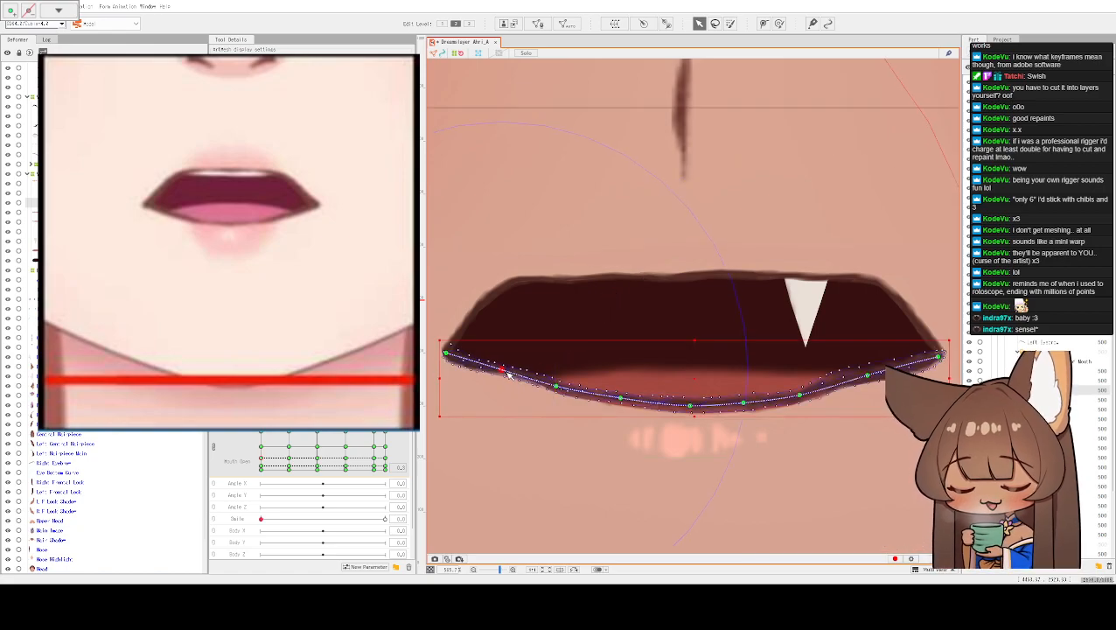
- Fine-tune the lower lip line's control points from the left side across the middle to the right for an even curve
left_click(558, 388)
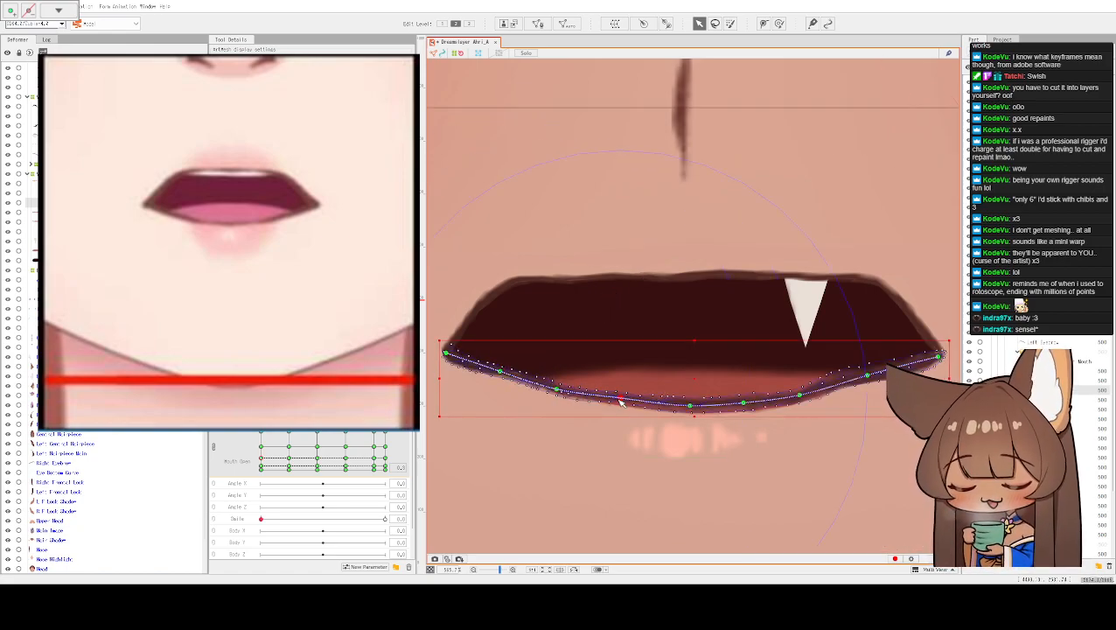
left_click(690, 407)
left_click(747, 406)
left_click(803, 395)
key("ctrl+h")
key("ctrl+h")
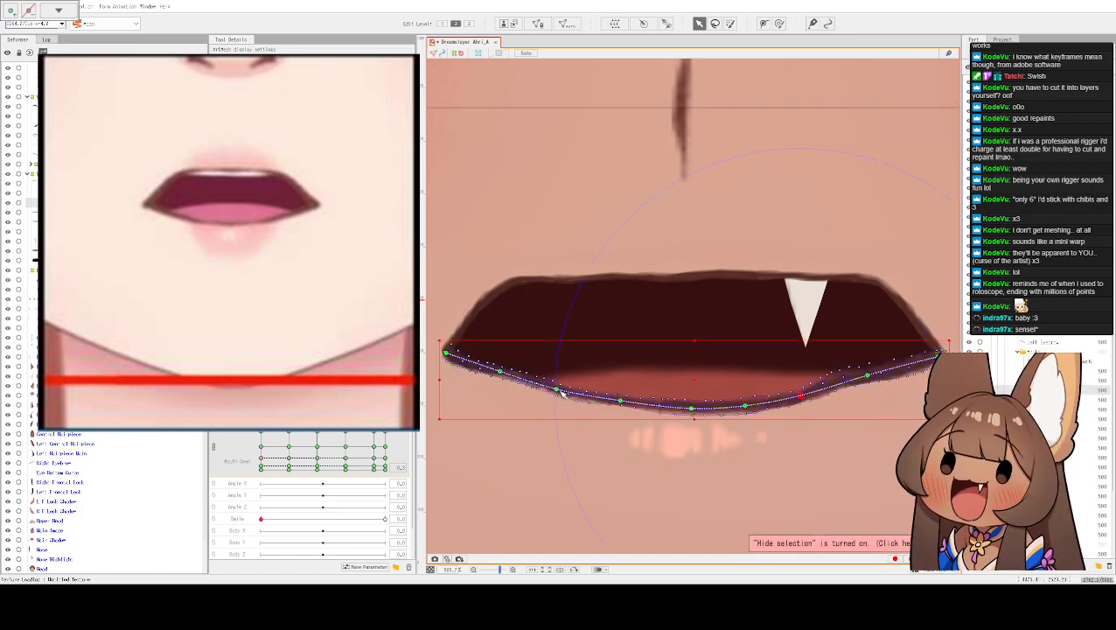
left_click(557, 390)
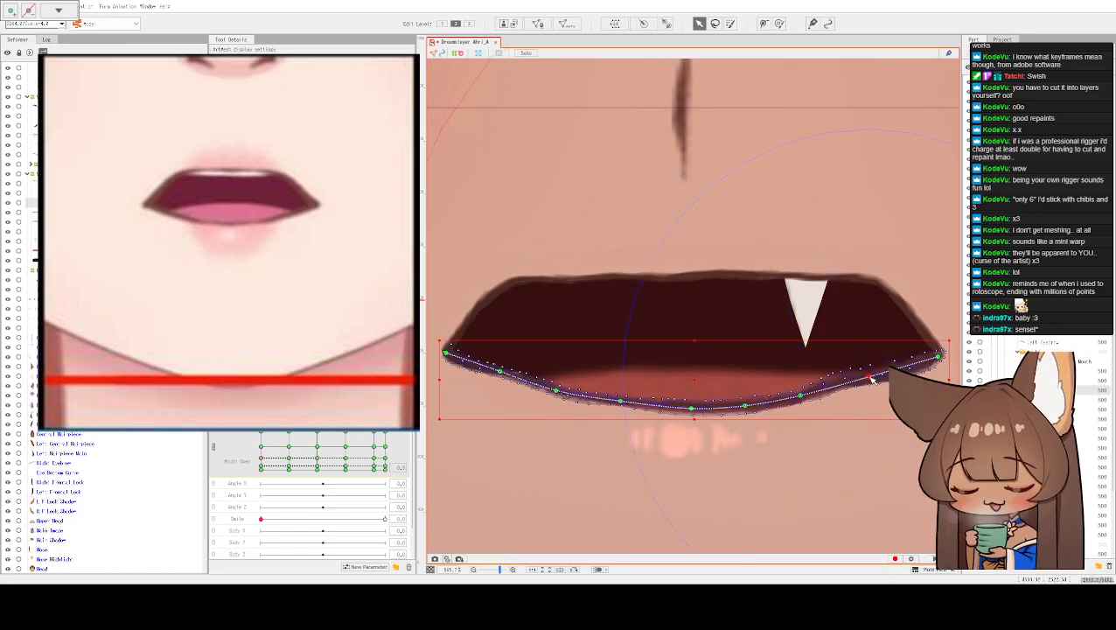
key("ctrl+h")
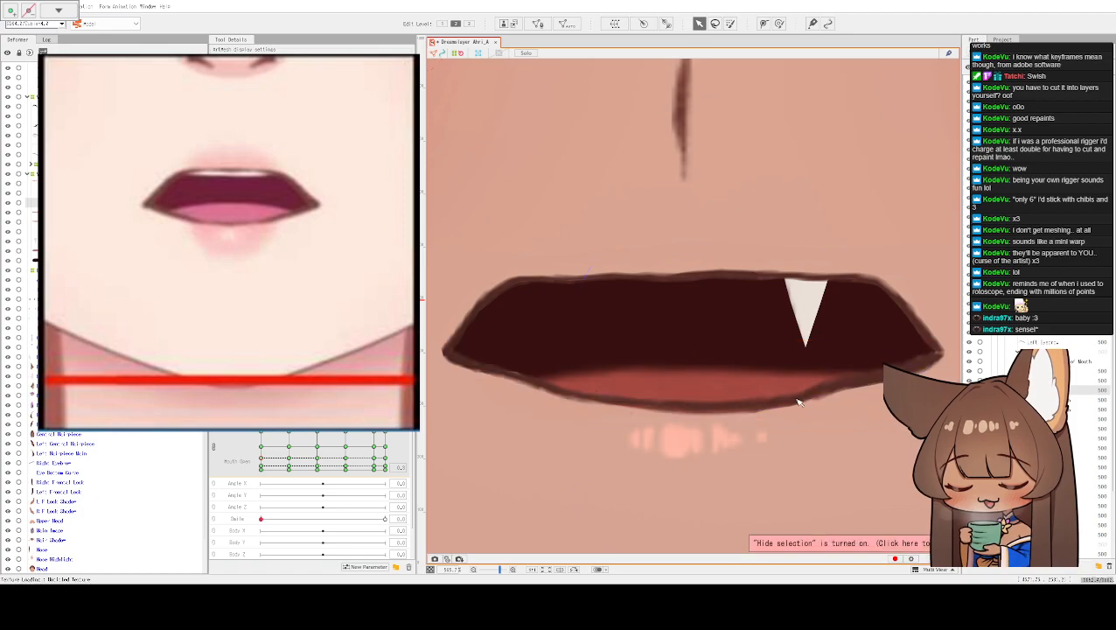
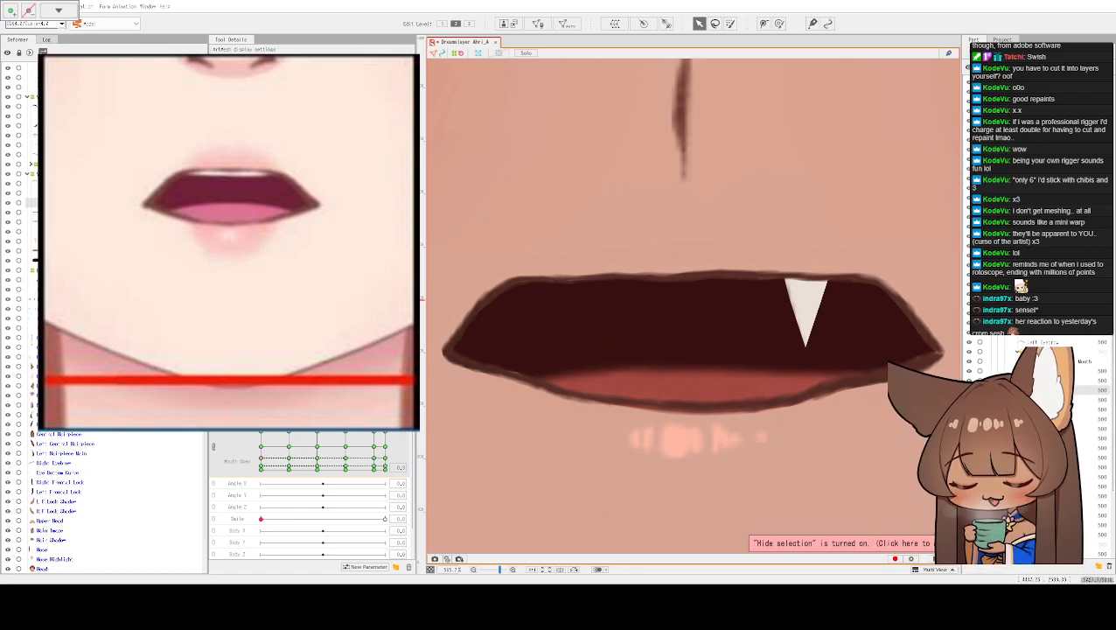
- Pull the lower lip line's control points between the mouth corners upward into a shallower, rounded curve
left_click(570, 372)
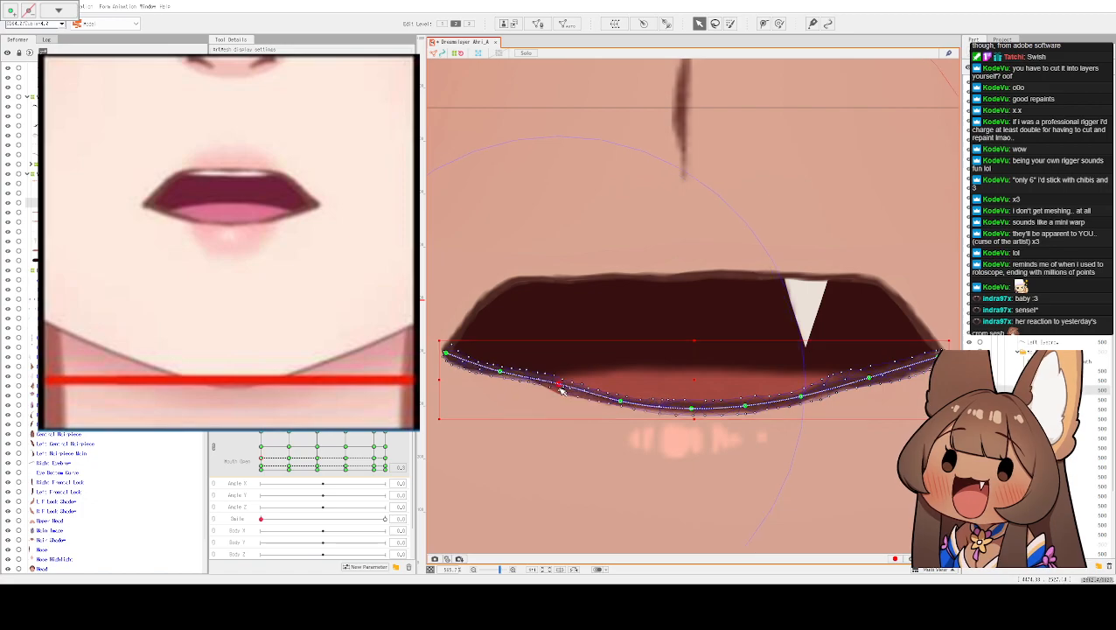
left_click_drag(620, 404, 621, 394)
left_click_drag(693, 413, 806, 391)
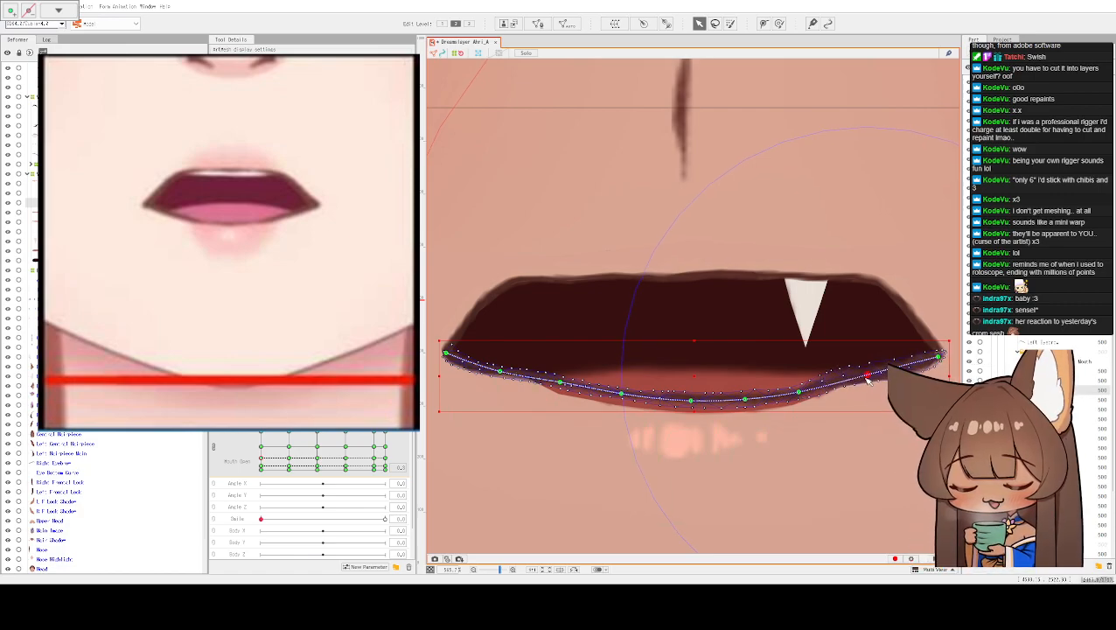
left_click(799, 394)
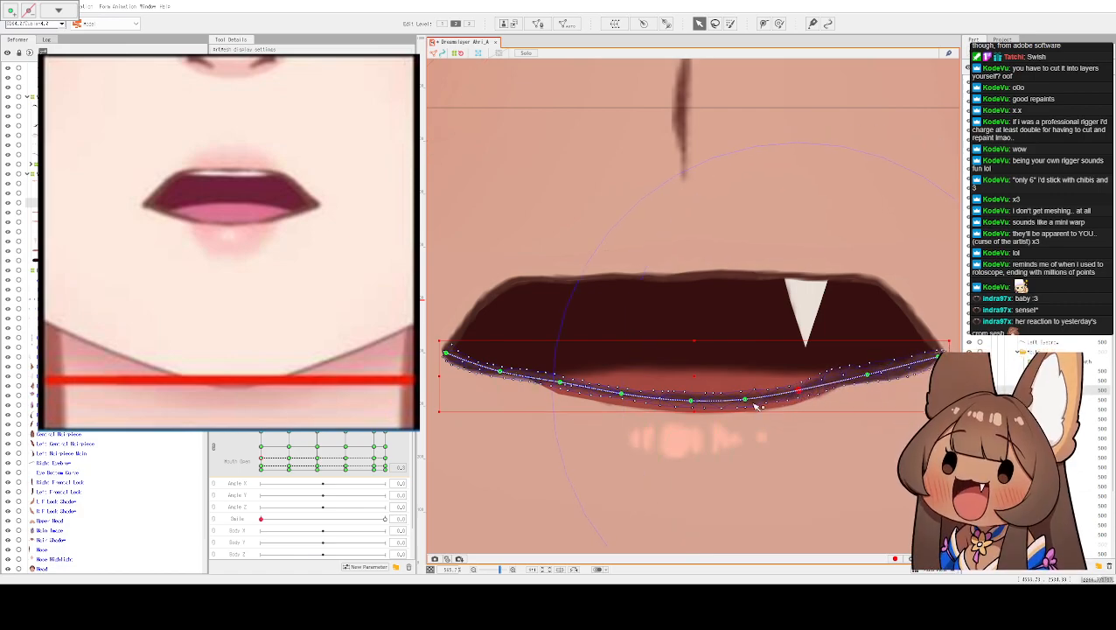
left_click(693, 402)
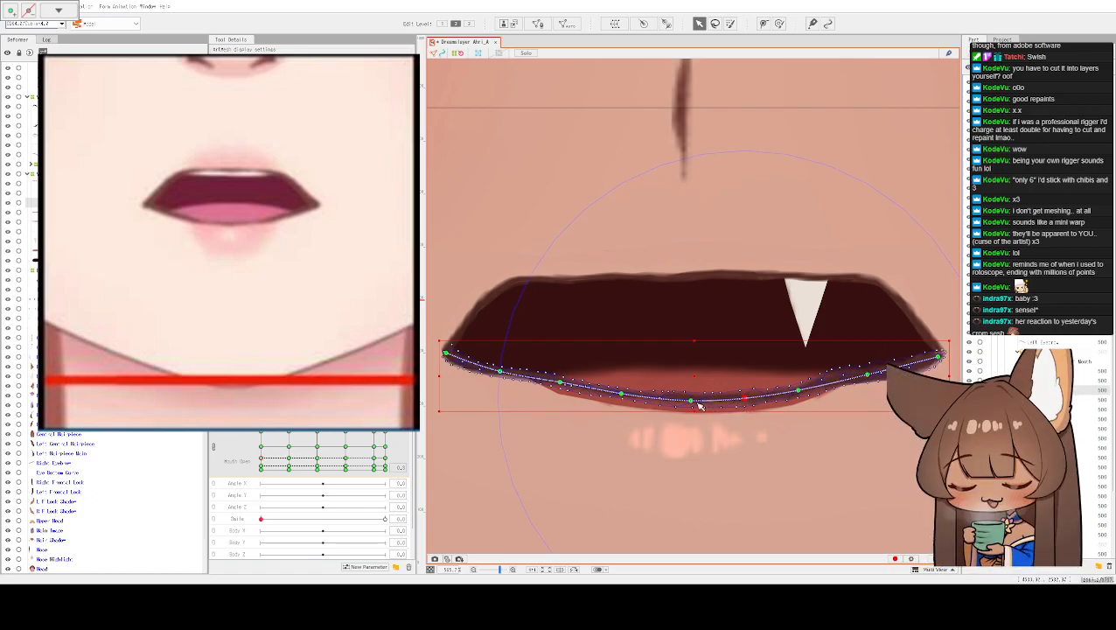
left_click_drag(697, 402, 693, 403)
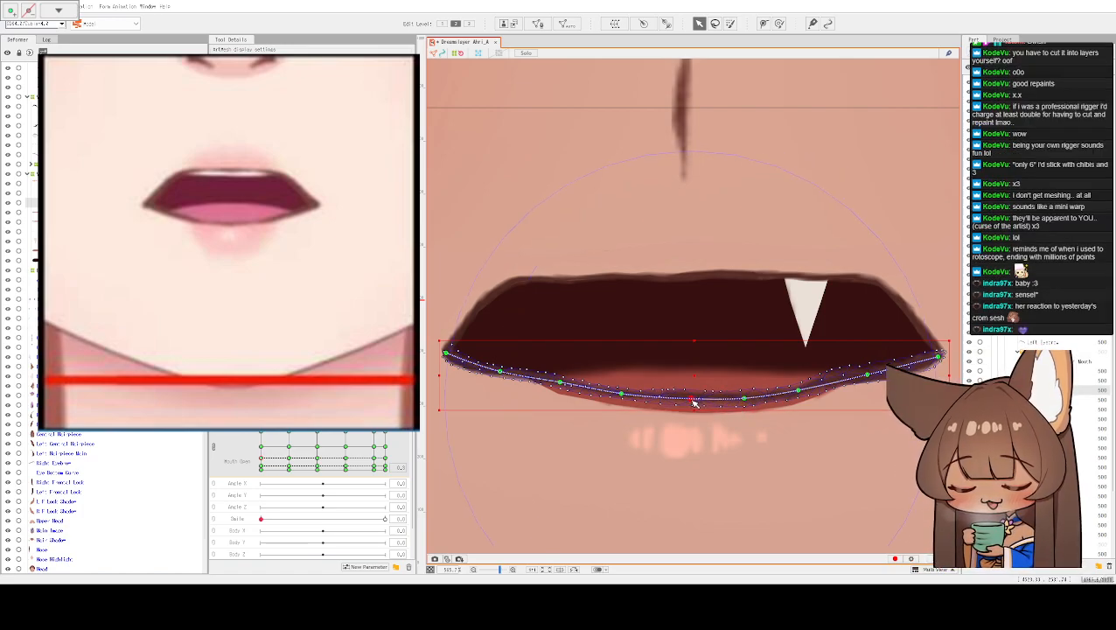
left_click(625, 395)
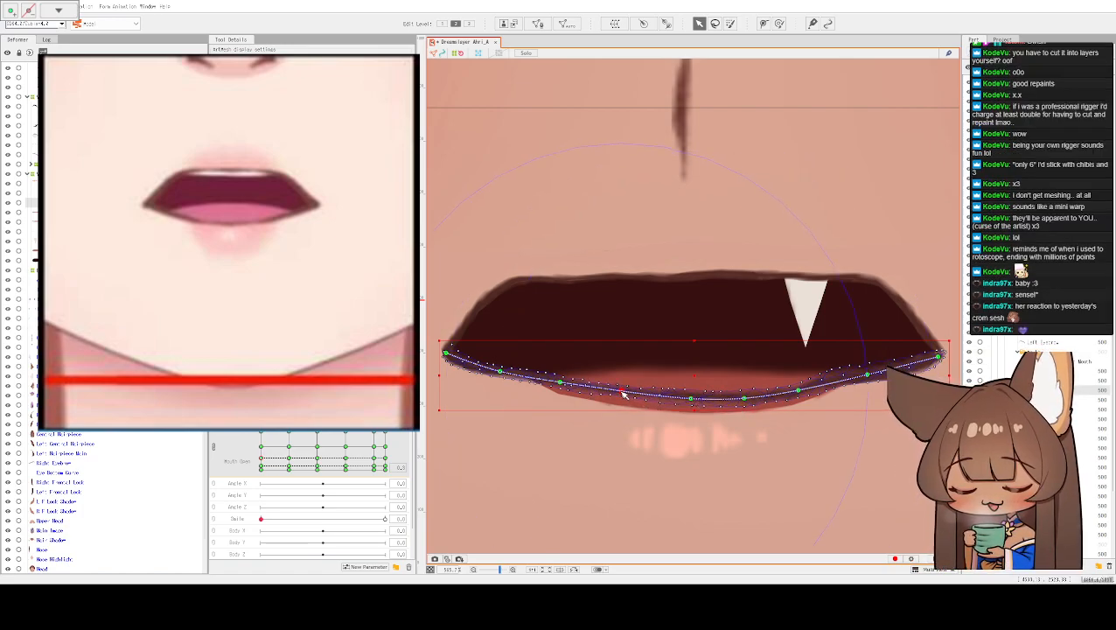
- Raise the upper-edge vertices on the left part of the lower lip skin onto the reshaped lip line
left_click(561, 401)
scroll(560, 404, "up", 3)
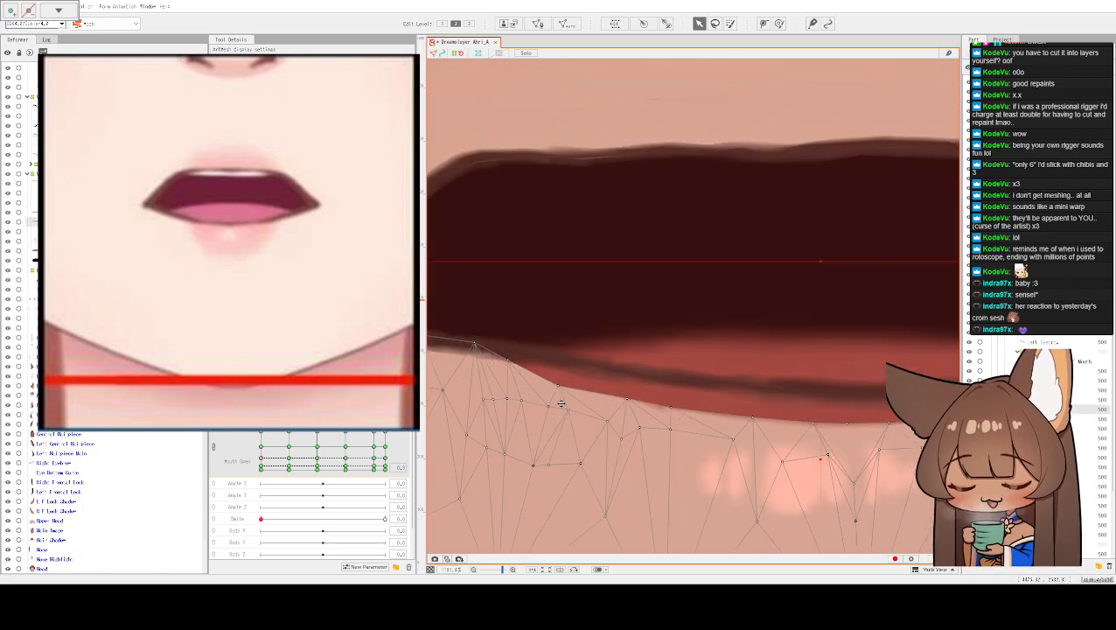
left_click(518, 355)
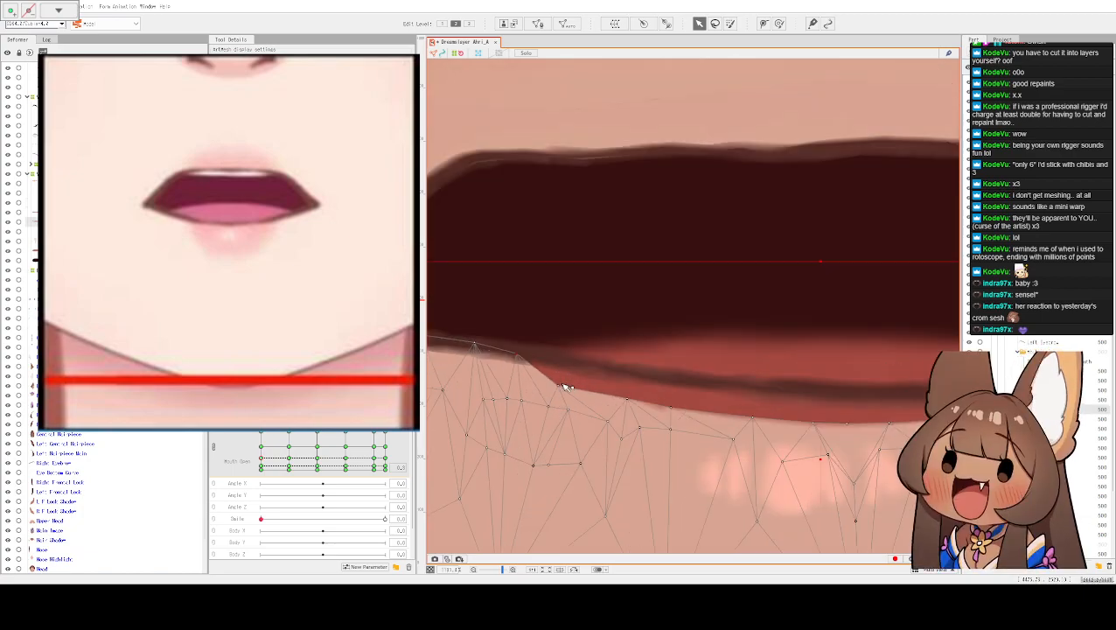
left_click(638, 374)
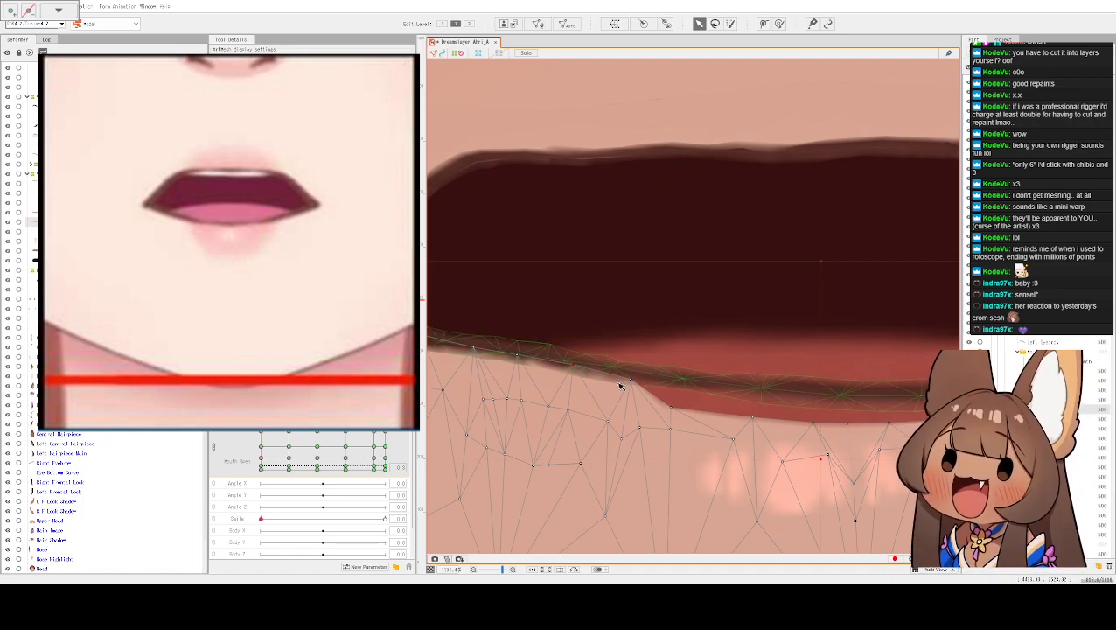
left_click_drag(632, 379, 634, 374)
left_click_drag(706, 396, 587, 378)
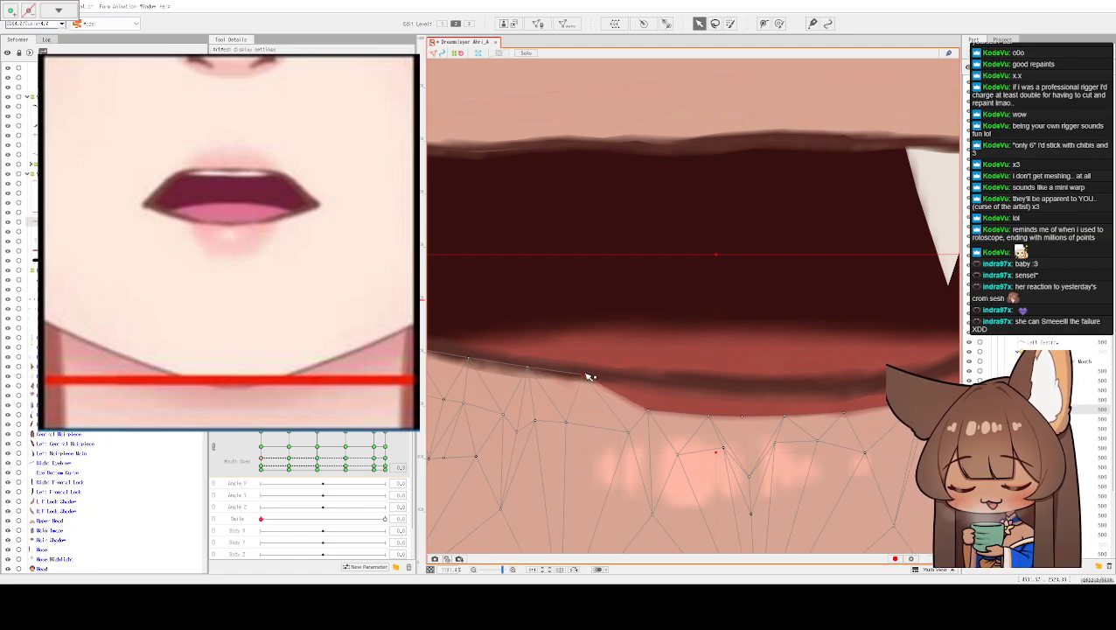
- Raise the lower lip skin's inner vertex just below the refitted left part of its edge
scroll(610, 374, "up", 5)
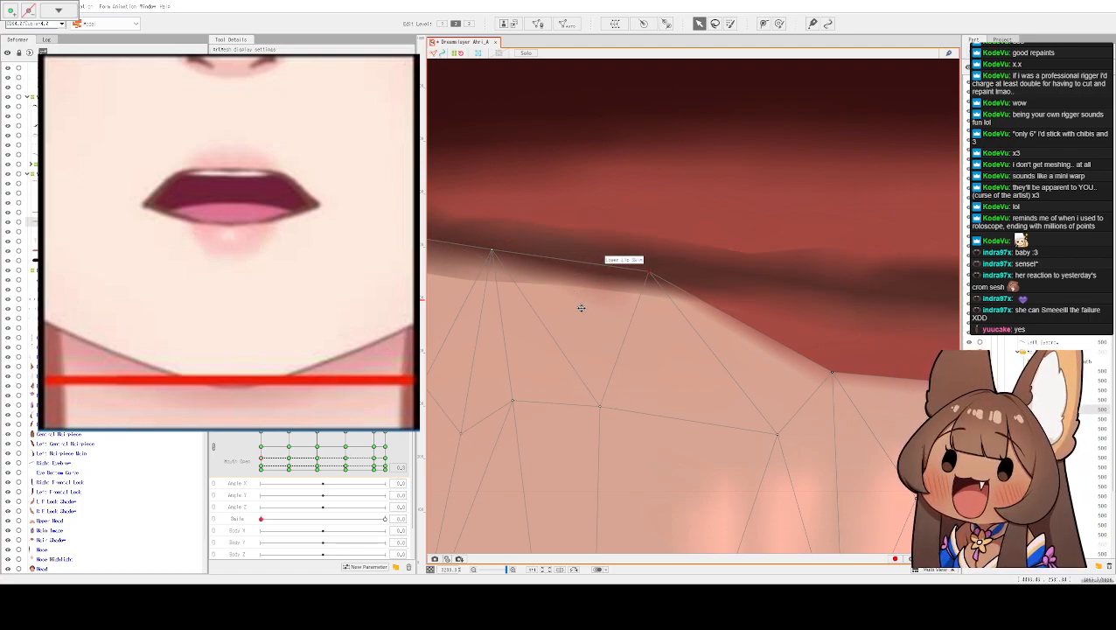
scroll(685, 249, "down", 5)
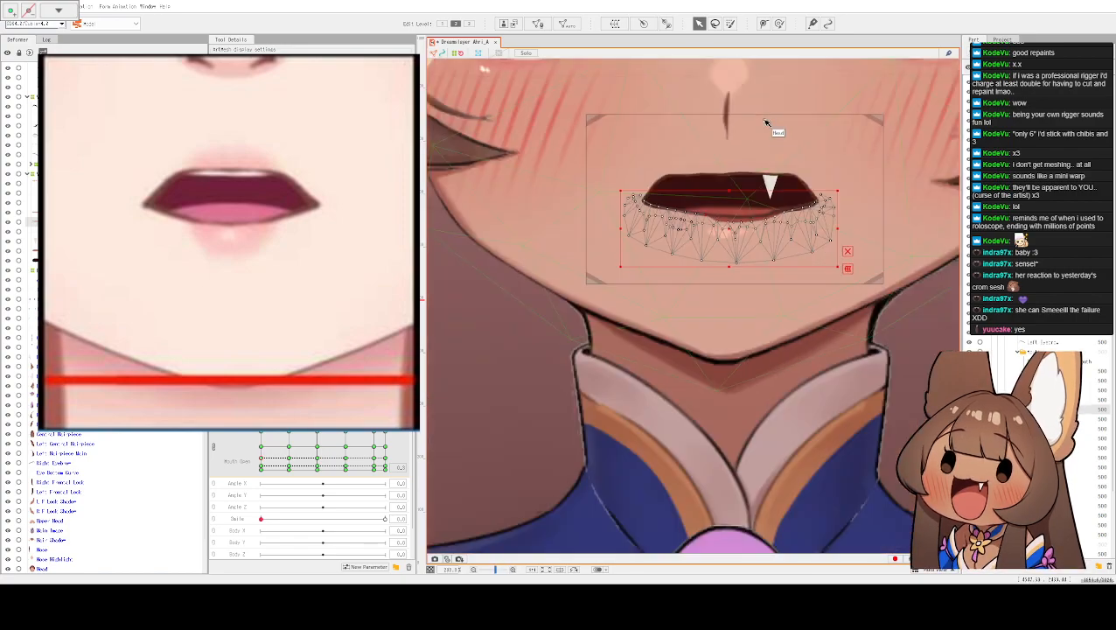
scroll(767, 138, "up", 6)
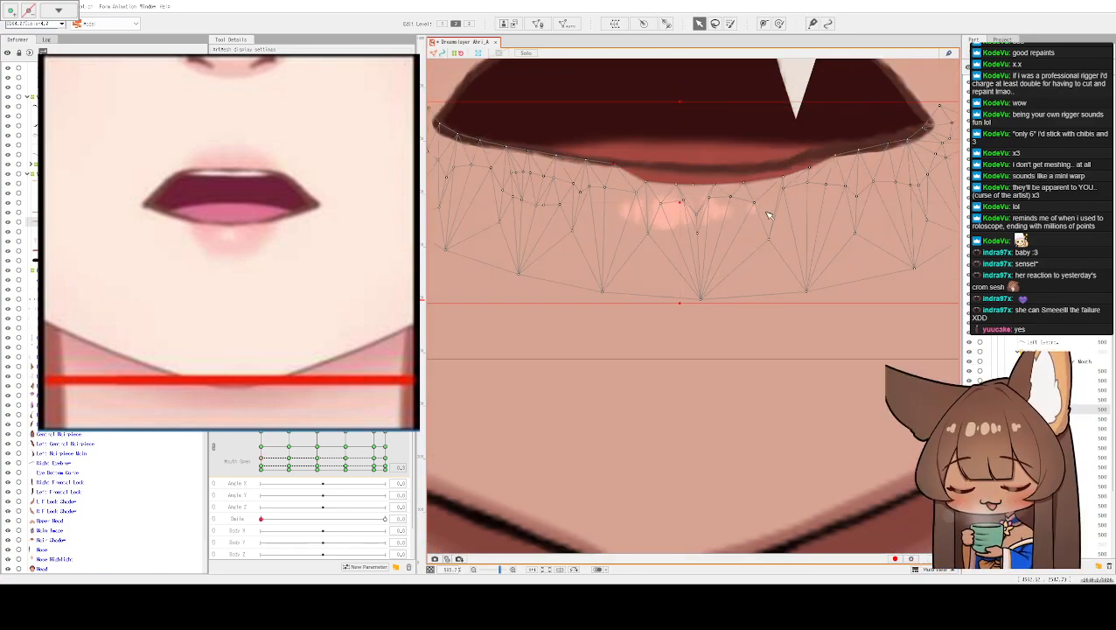
scroll(783, 304, "up", 3)
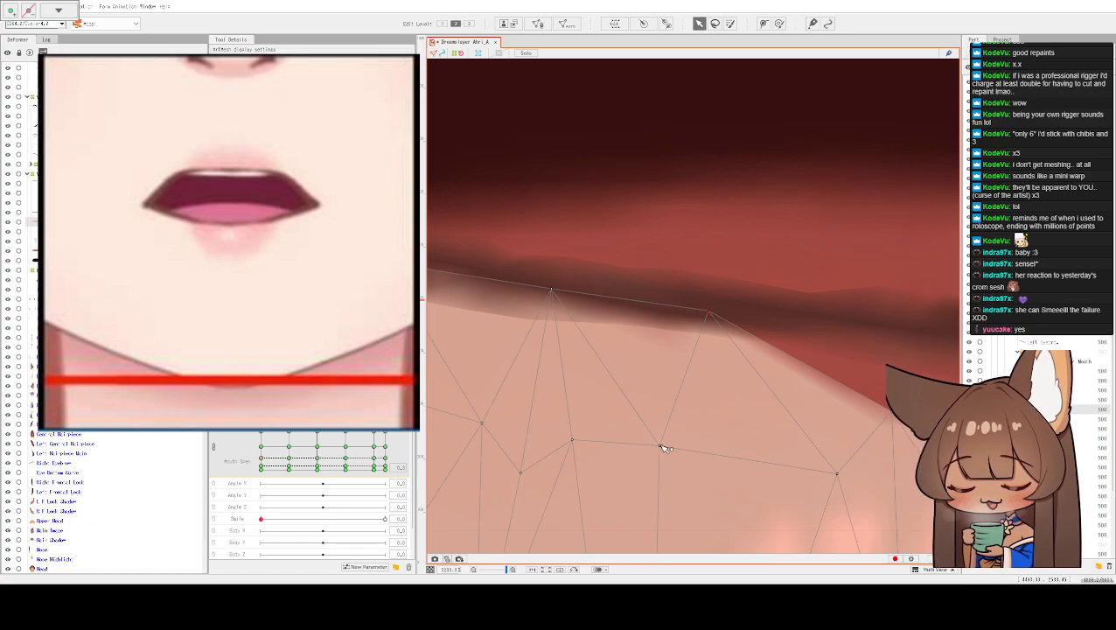
left_click_drag(663, 448, 663, 370)
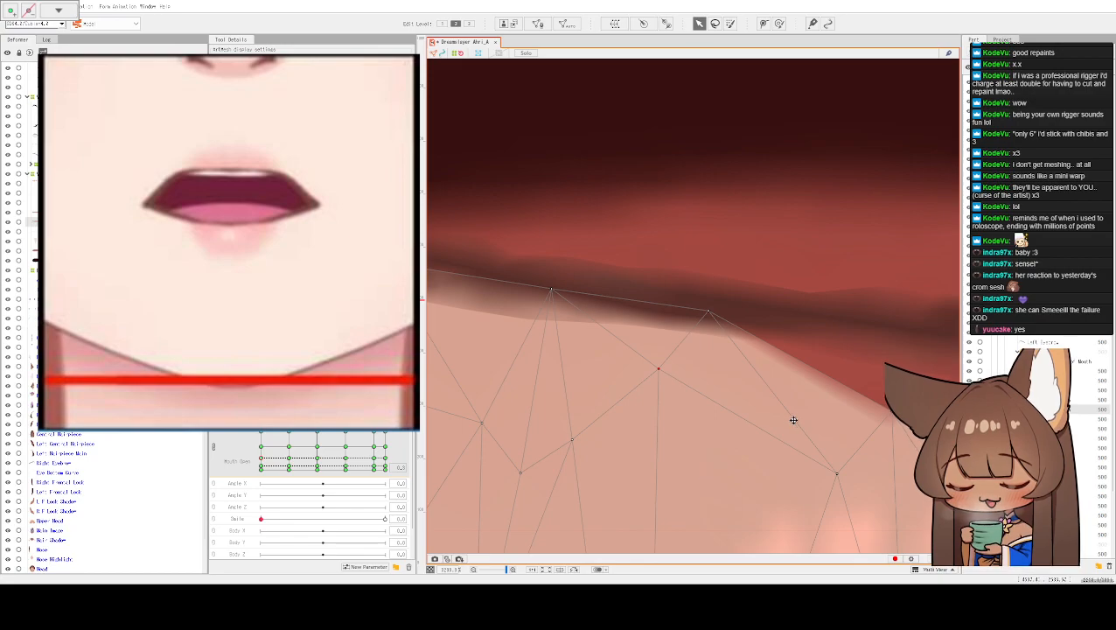
- Fit the lower lip skin's edge vertices left of centre to the lip line, and raise the inner vertex beneath them
scroll(793, 421, "right", 3)
left_click_drag(723, 413, 737, 320)
left_click_drag(671, 466, 664, 430)
left_click_drag(738, 324, 721, 291)
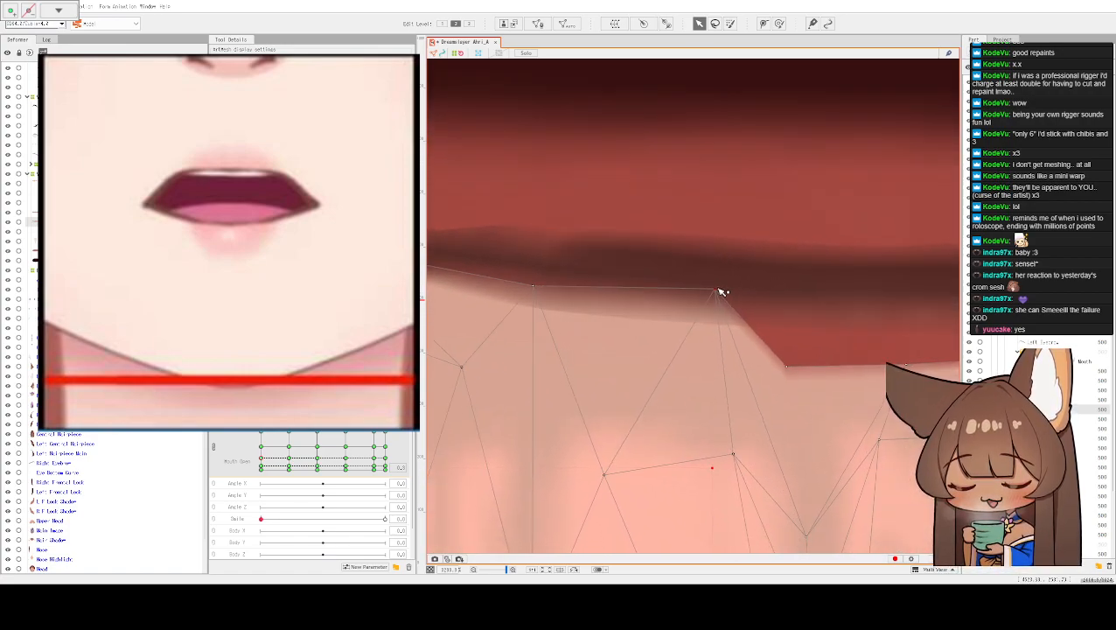
left_click_drag(604, 474, 621, 387)
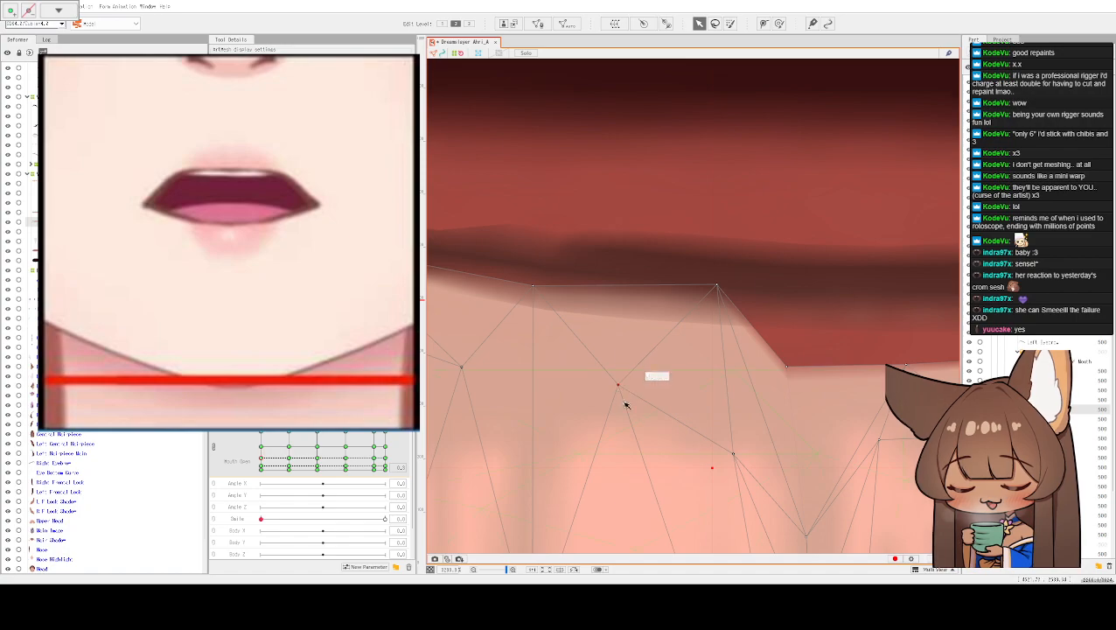
left_click_drag(535, 289, 540, 300)
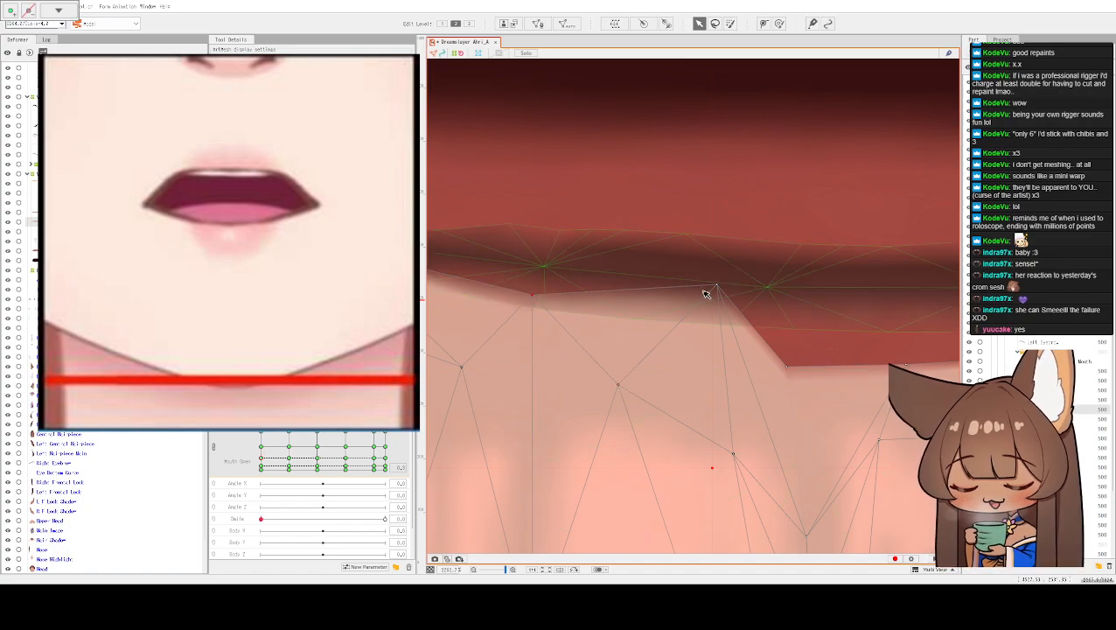
left_click_drag(718, 287, 719, 316)
- Raise the lower lip skin's next two edge vertices at and right of the mouth's centre onto the lip line
left_click_drag(806, 321, 630, 317)
left_click_drag(615, 364, 634, 305)
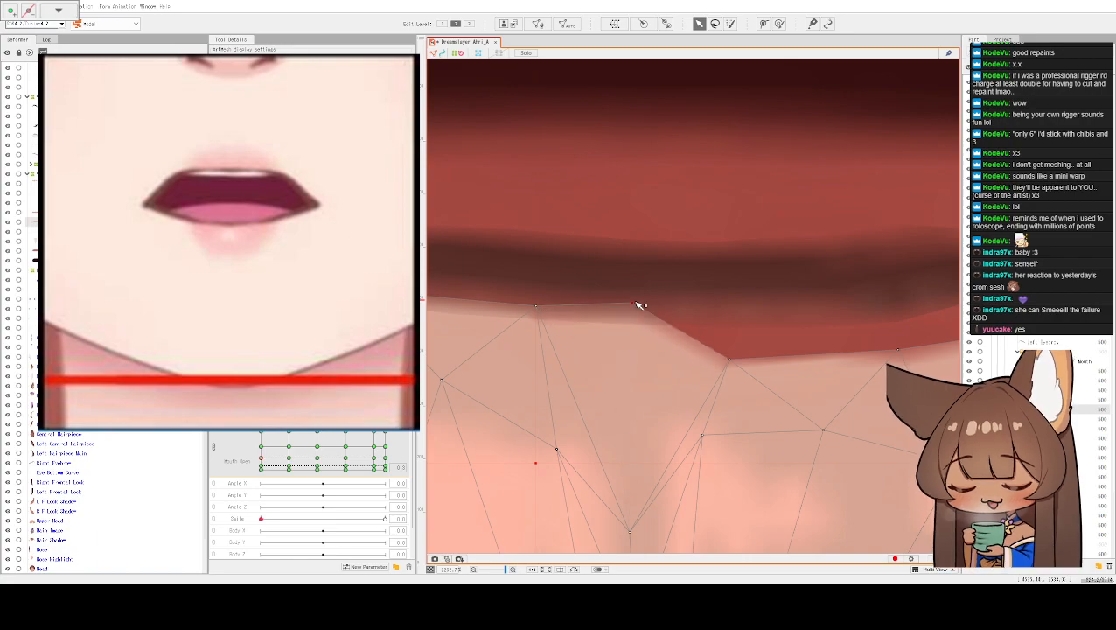
left_click_drag(731, 360, 752, 314)
- Raise the lower lip skin's inner vertices around the lip highlight to even out the mesh, and level the centre edge vertices
scroll(754, 315, "down", 2)
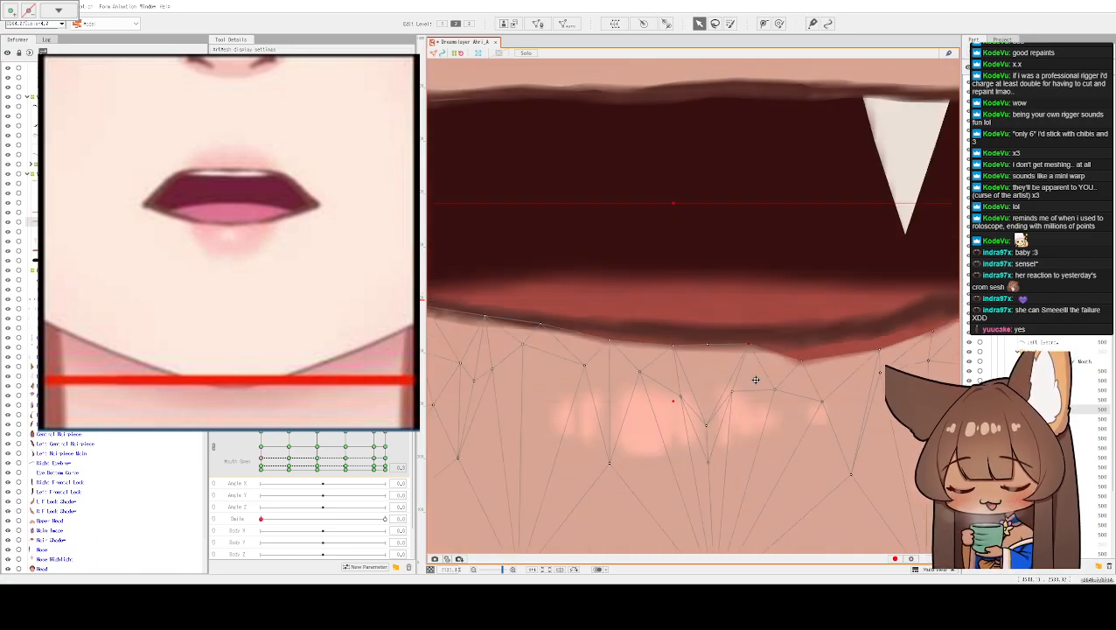
left_click_drag(643, 369, 612, 387)
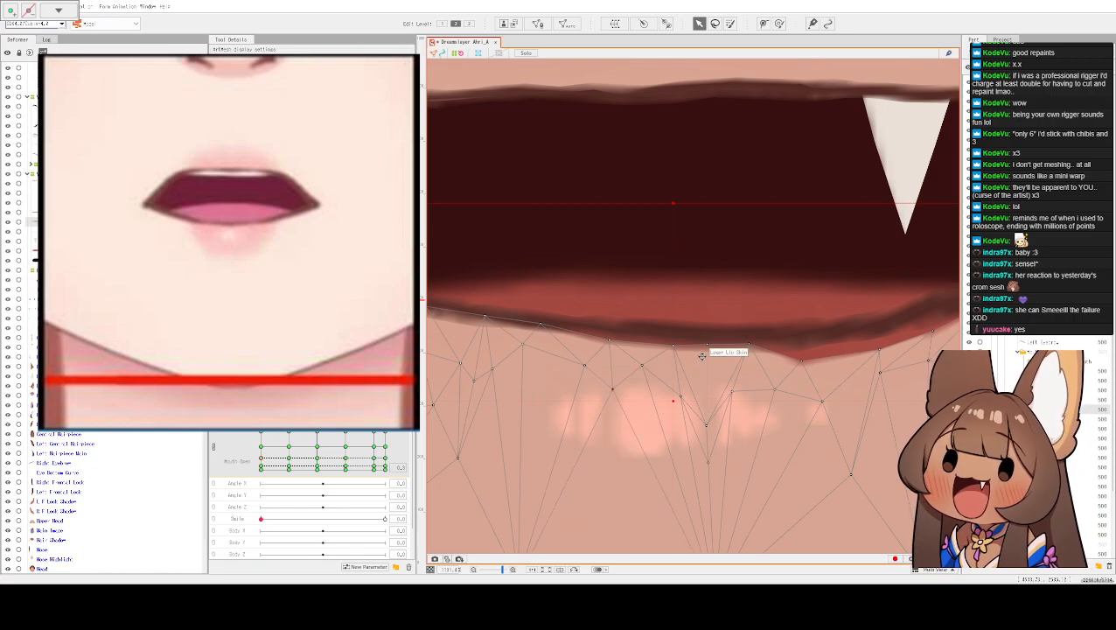
scroll(695, 390, "up", 2)
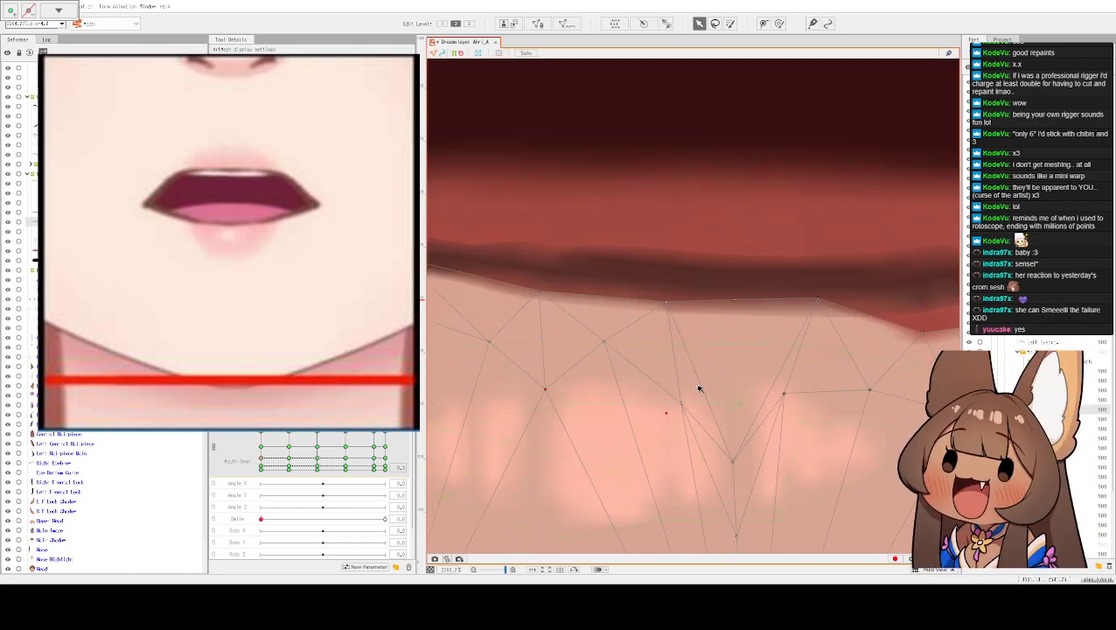
left_click_drag(684, 404, 678, 381)
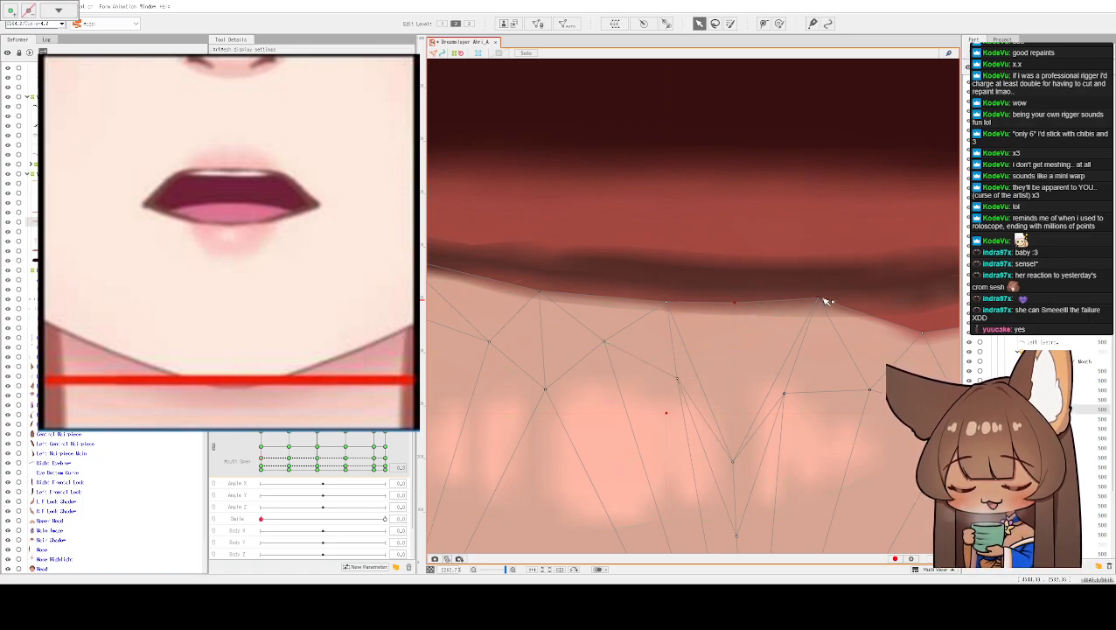
left_click(736, 305)
left_click_drag(733, 460, 742, 374)
left_click_drag(741, 537, 739, 437)
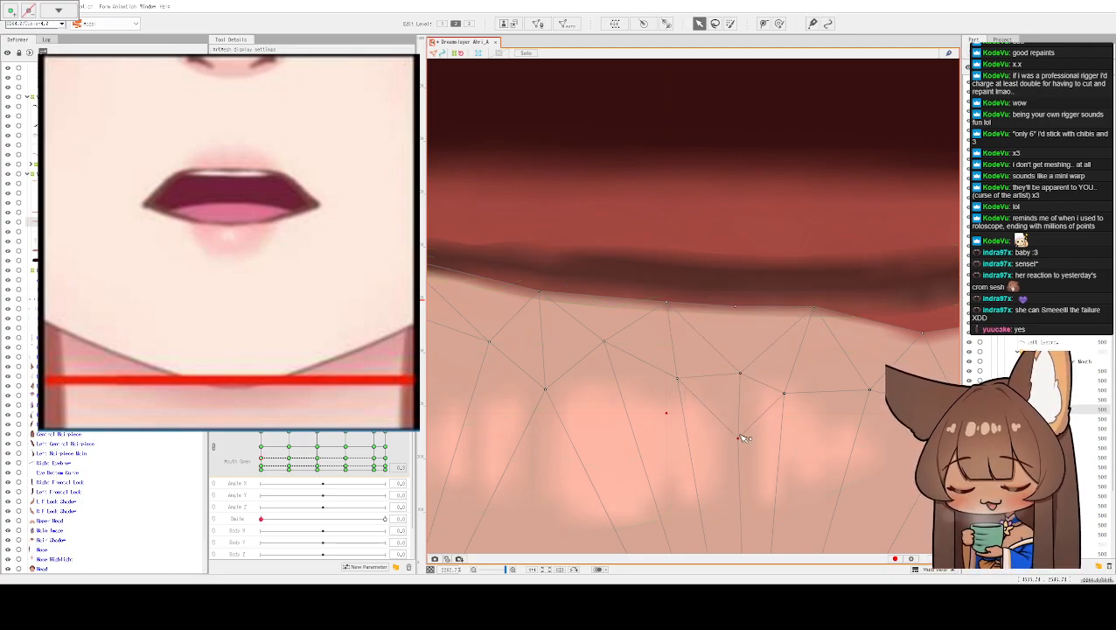
- Raise the lower lip skin's edge vertex right of the lip highlight onto the lip line, and lift the inner vertex beneath it
left_click_drag(802, 379, 702, 372)
left_click_drag(814, 330, 707, 354)
left_click_drag(802, 367, 685, 346)
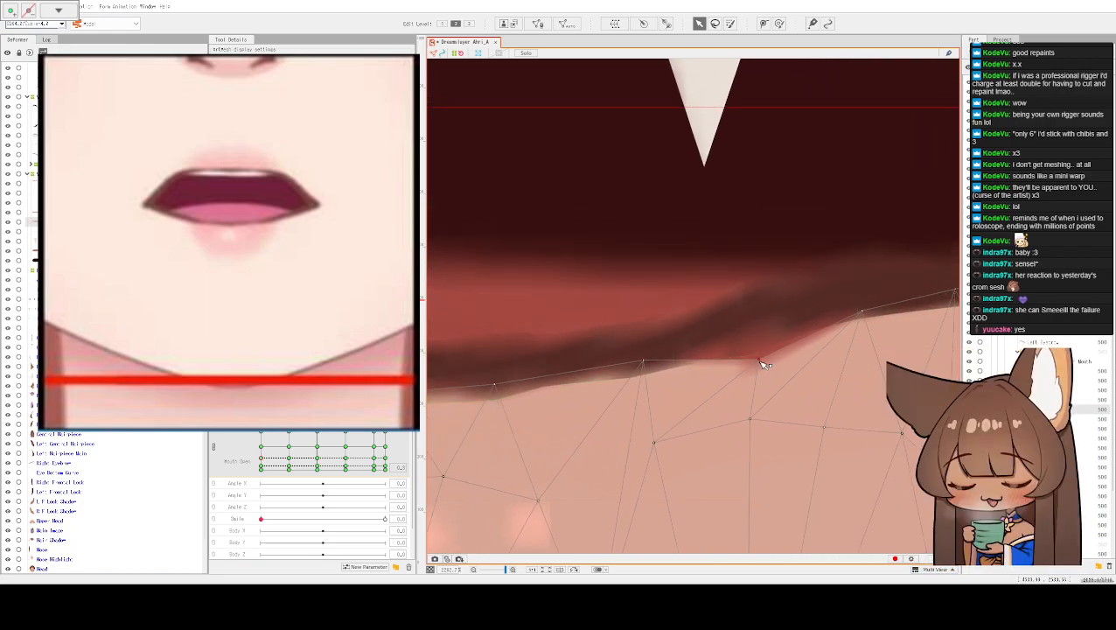
left_click_drag(761, 361, 757, 339)
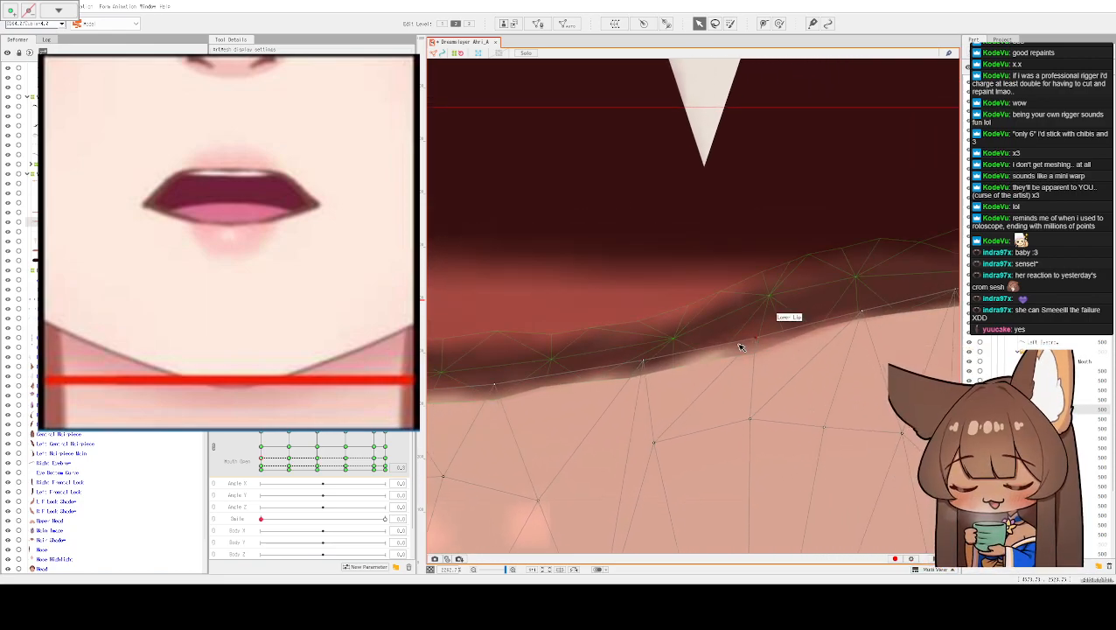
left_click_drag(759, 339, 752, 321)
left_click_drag(752, 421, 752, 362)
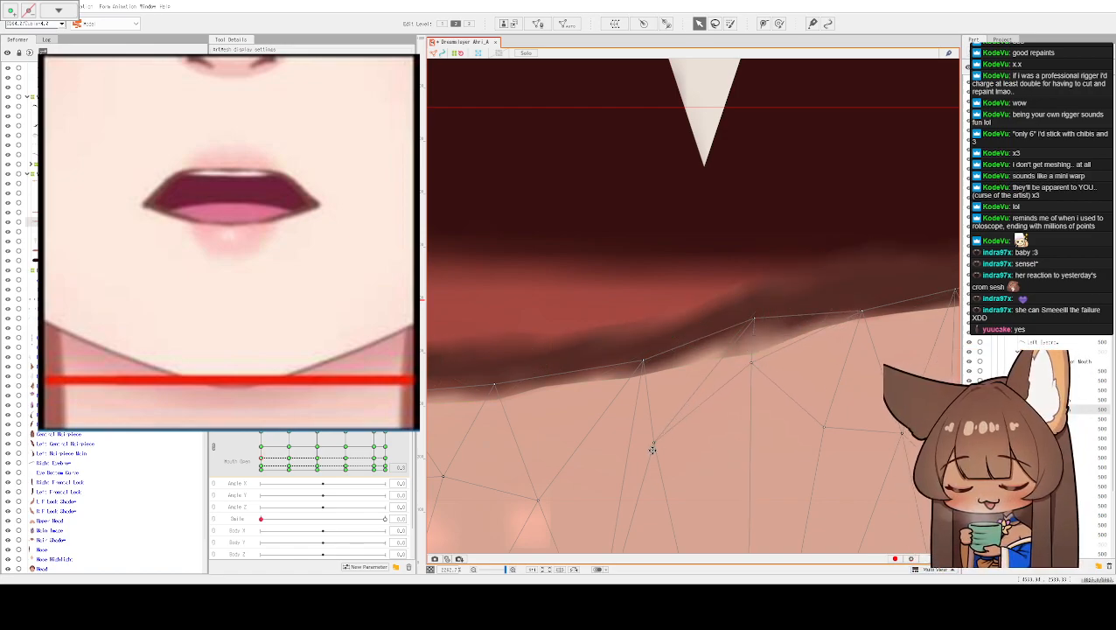
left_click_drag(753, 320, 752, 331)
- Move the lip highlight up and slightly right so it sits against the lower lip line
scroll(587, 492, "down", 2)
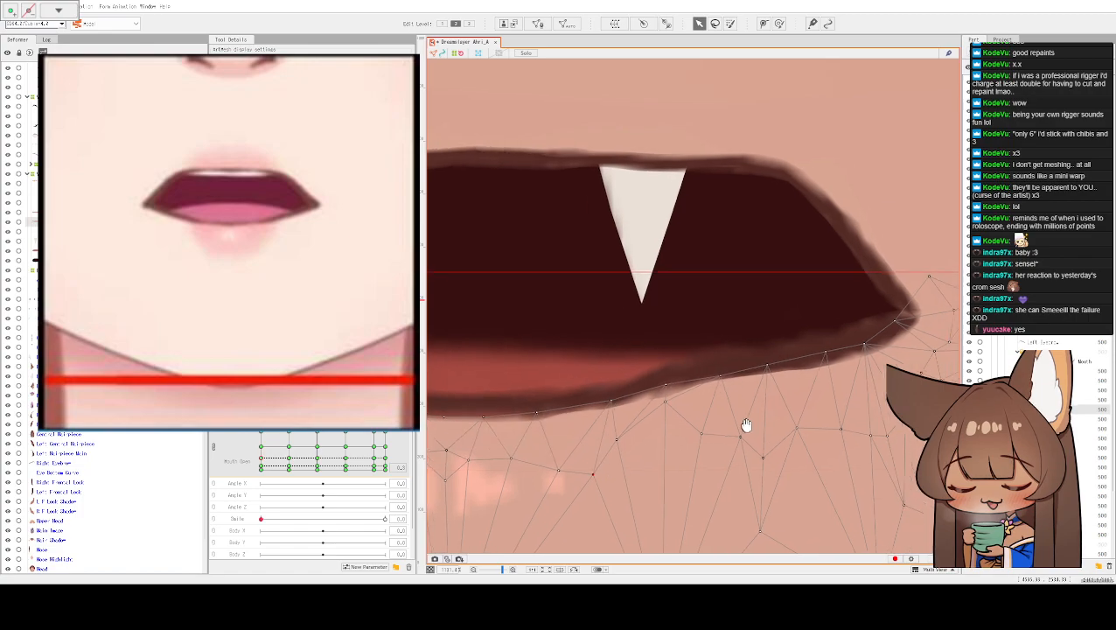
left_click_drag(752, 426, 652, 444)
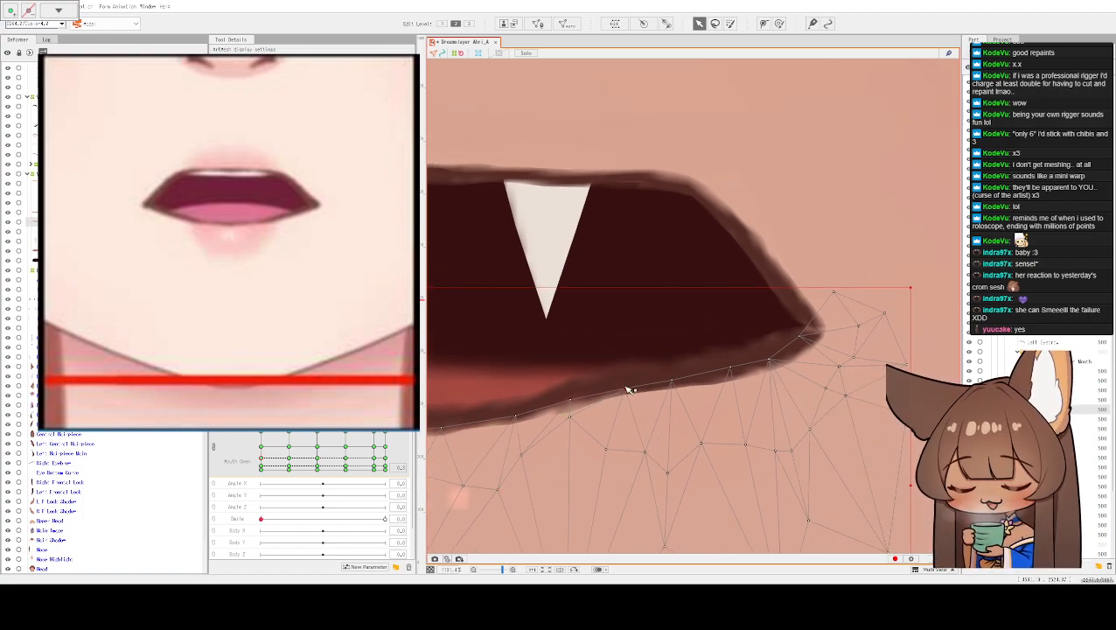
left_click_drag(576, 426, 729, 415)
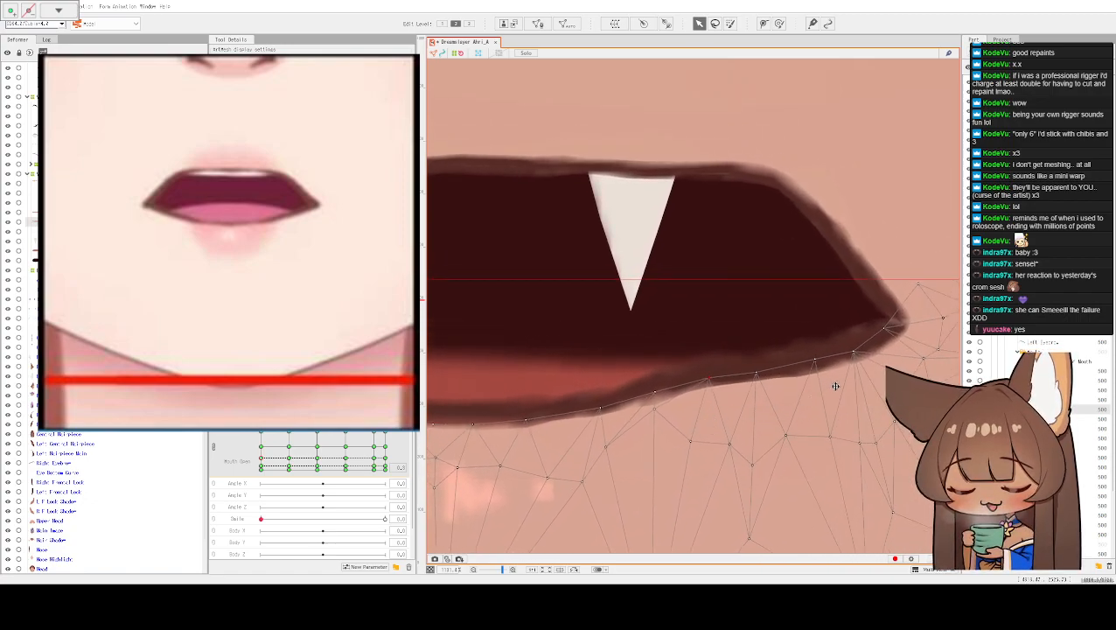
left_click_drag(676, 440, 919, 390)
left_click(643, 435)
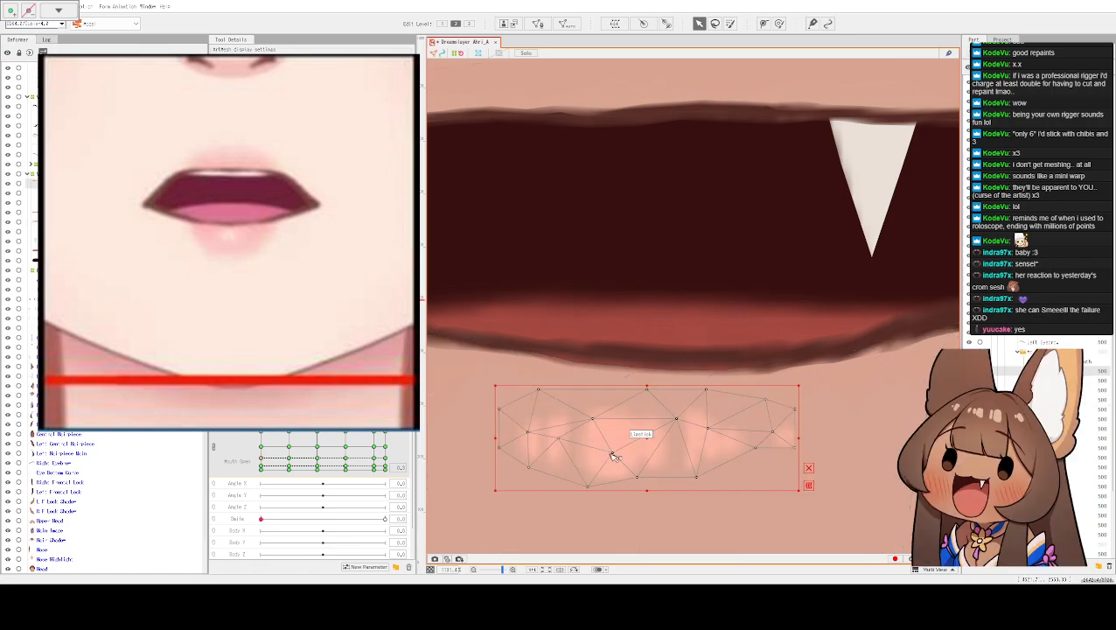
scroll(643, 435, "down", 2)
left_click_drag(642, 434, 662, 419)
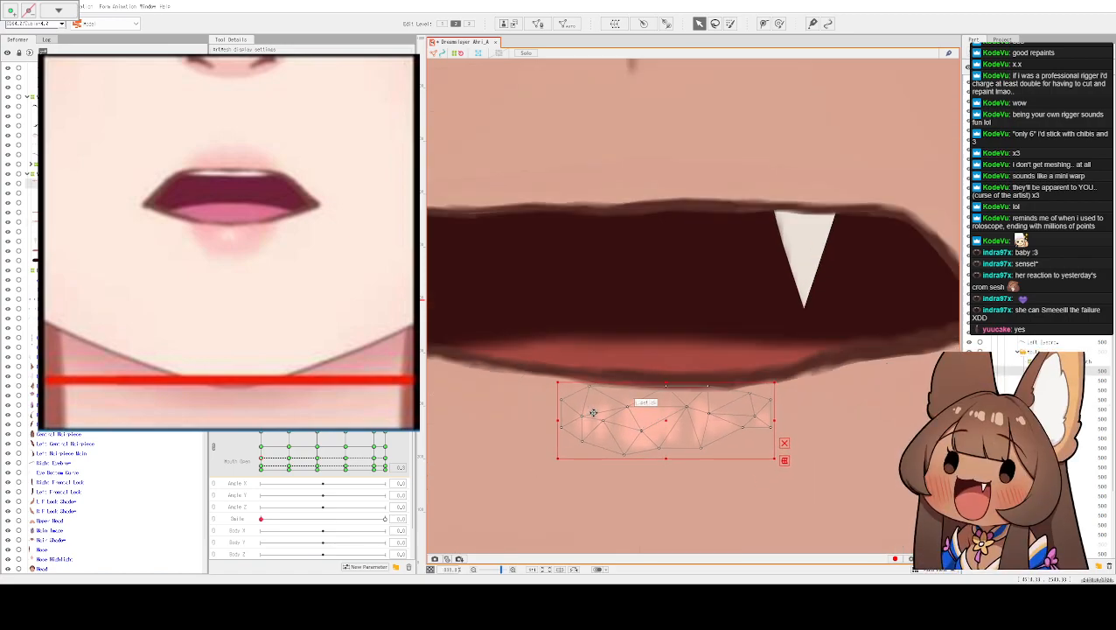
scroll(586, 413, "up", 3)
- Raise the vertices along the left side and bottom edge of the lip highlight to flatten its left half
left_click_drag(596, 363, 596, 344)
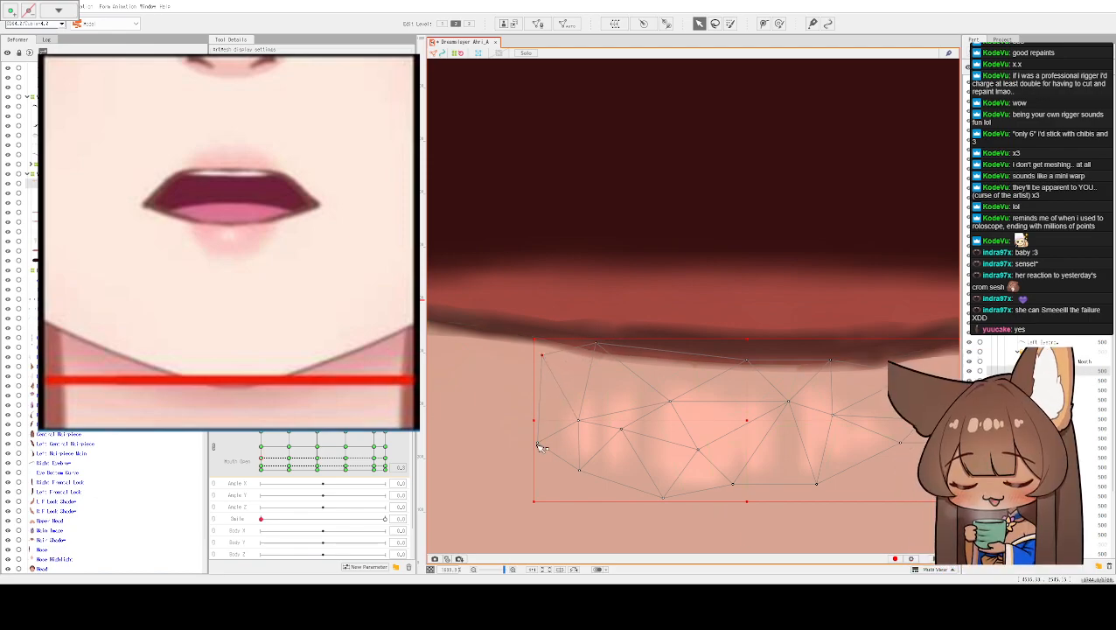
left_click_drag(542, 439, 578, 392)
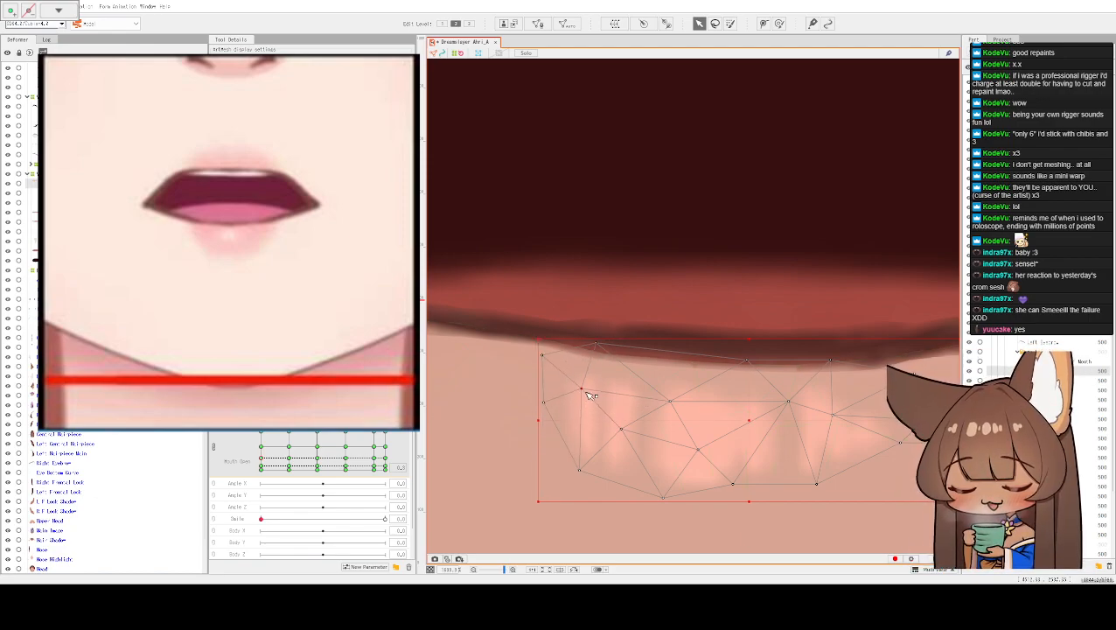
left_click_drag(574, 473, 578, 425)
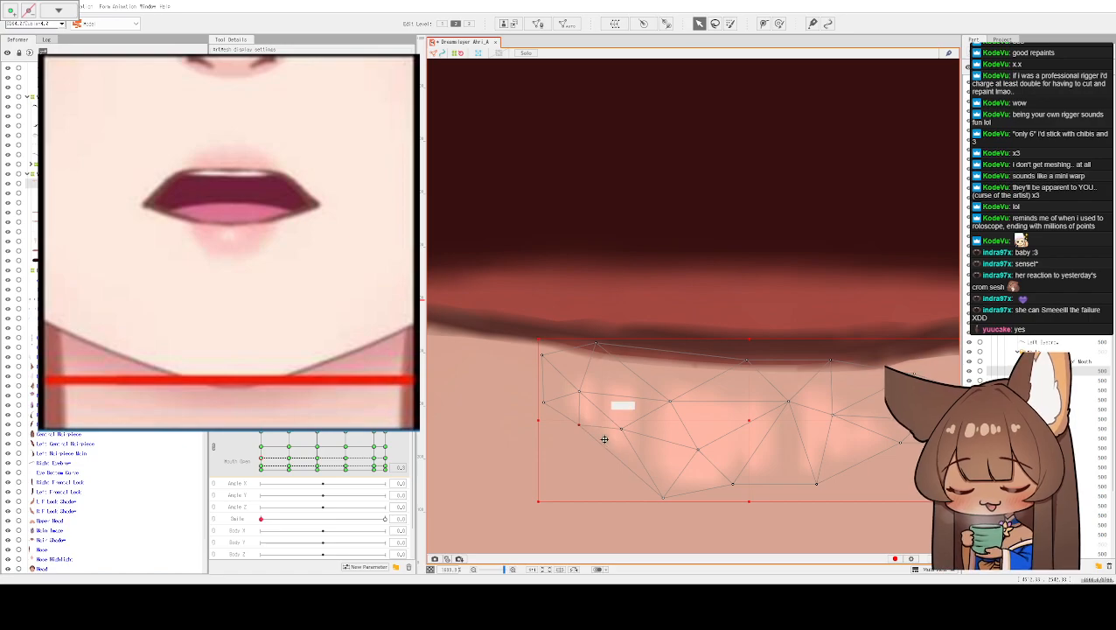
left_click_drag(663, 497, 662, 458)
left_click_drag(732, 484, 734, 471)
- Raise the lip highlight's right-hand vertices and the bottom vertices near its centre so its right half follows the lower lip line
left_click_drag(810, 473, 635, 423)
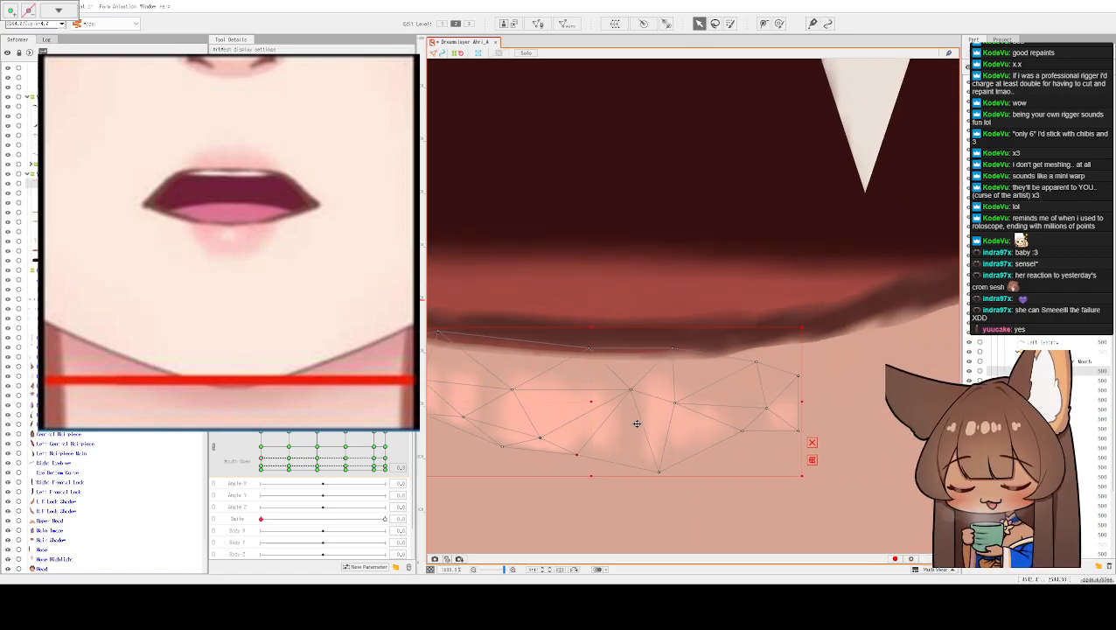
left_click_drag(661, 470, 660, 450)
left_click_drag(754, 363, 803, 333)
left_click_drag(767, 408, 768, 379)
left_click_drag(676, 401, 689, 384)
left_click_drag(742, 430, 740, 411)
left_click_drag(799, 431, 799, 404)
left_click_drag(661, 450, 664, 435)
left_click_drag(579, 456, 506, 431)
- Check the mouth against the whole face, select the lower lip line and isolate it with Solo
scroll(564, 402, "down", 5)
scroll(612, 303, "down", 6)
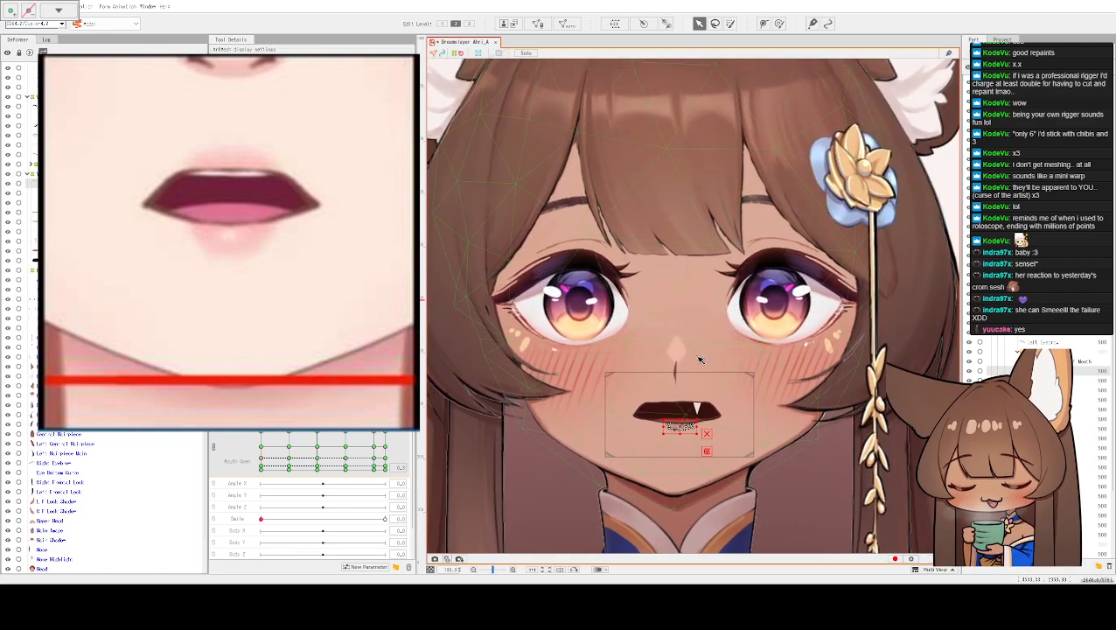
left_click(714, 358)
scroll(744, 442, "up", 6)
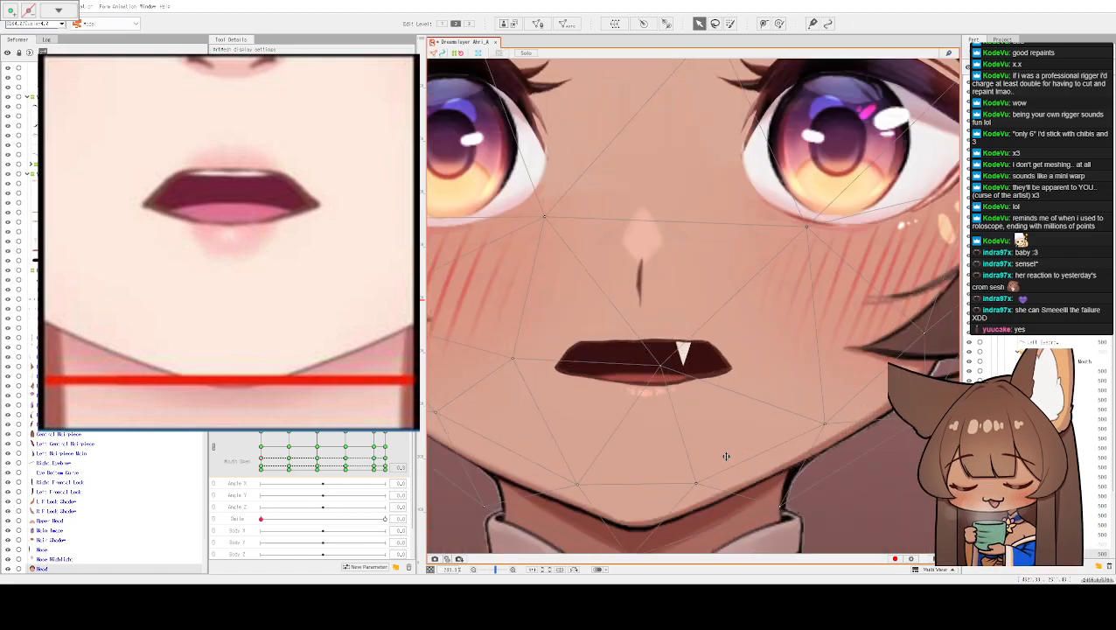
left_click(619, 346)
scroll(665, 352, "up", 3)
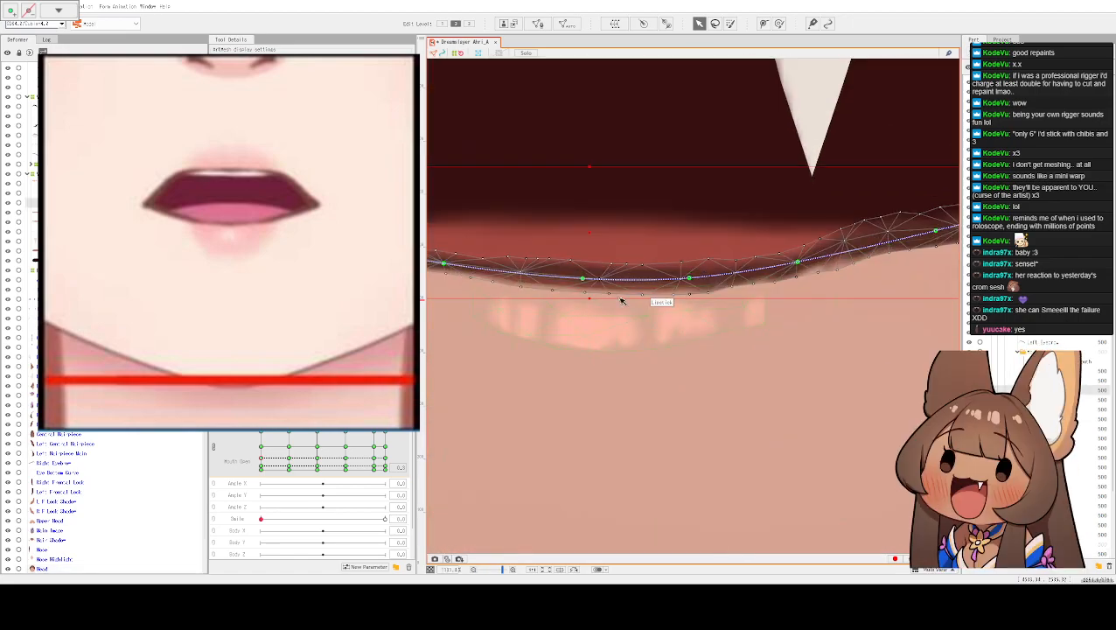
scroll(648, 280, "down", 1)
left_click_drag(673, 236, 741, 305)
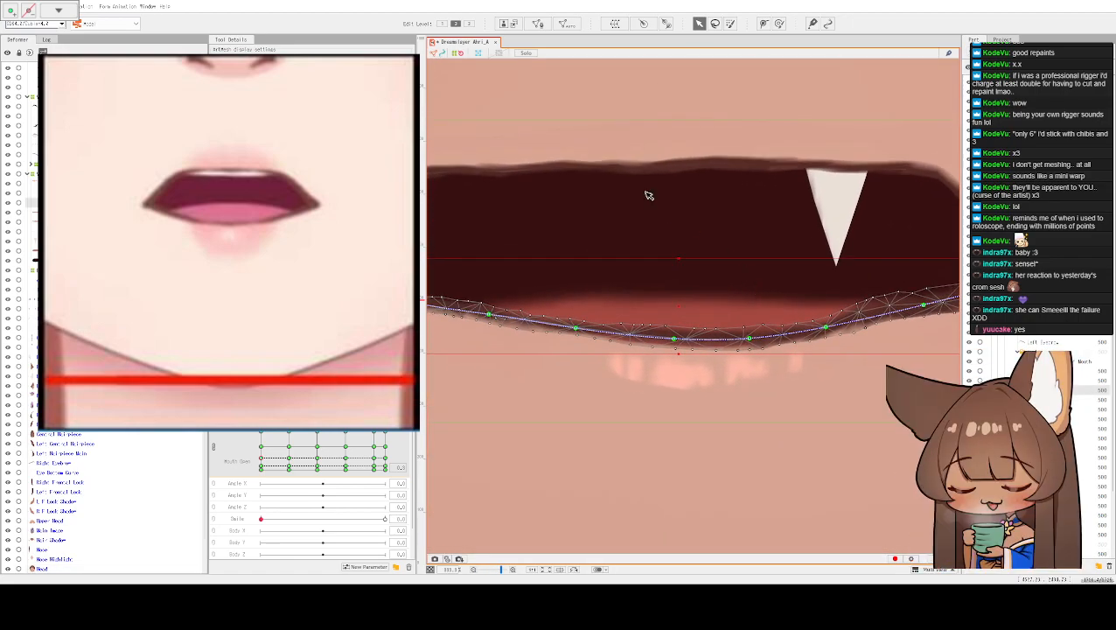
left_click(526, 52)
left_click_drag(656, 218, 658, 218)
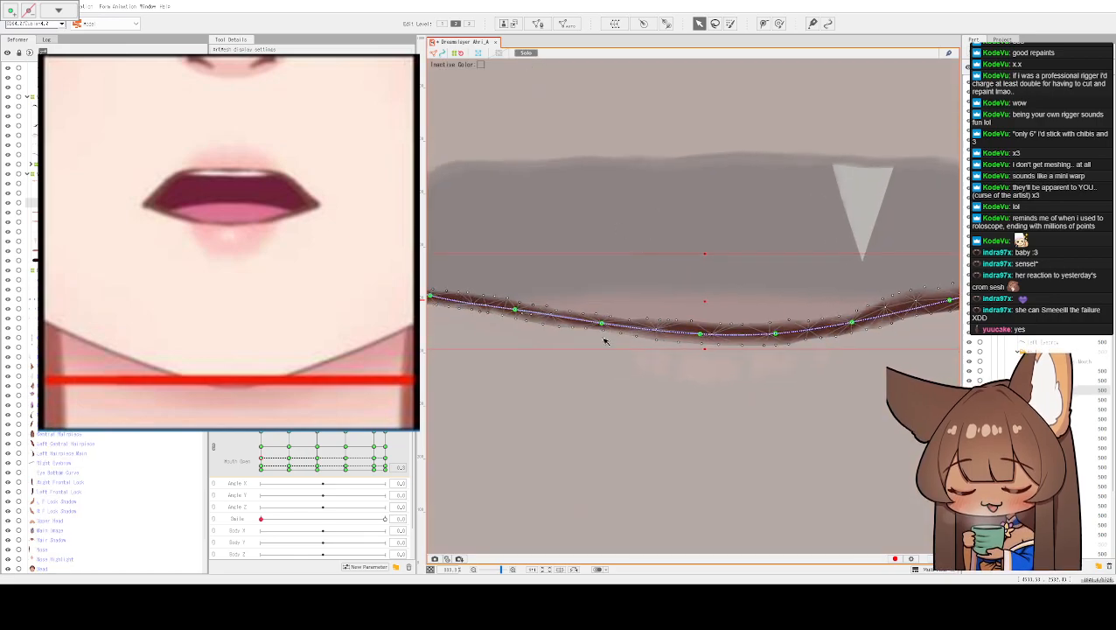
- Raise the lower lip line's three path points around the mouth's centre to flatten the curve
left_click(601, 324)
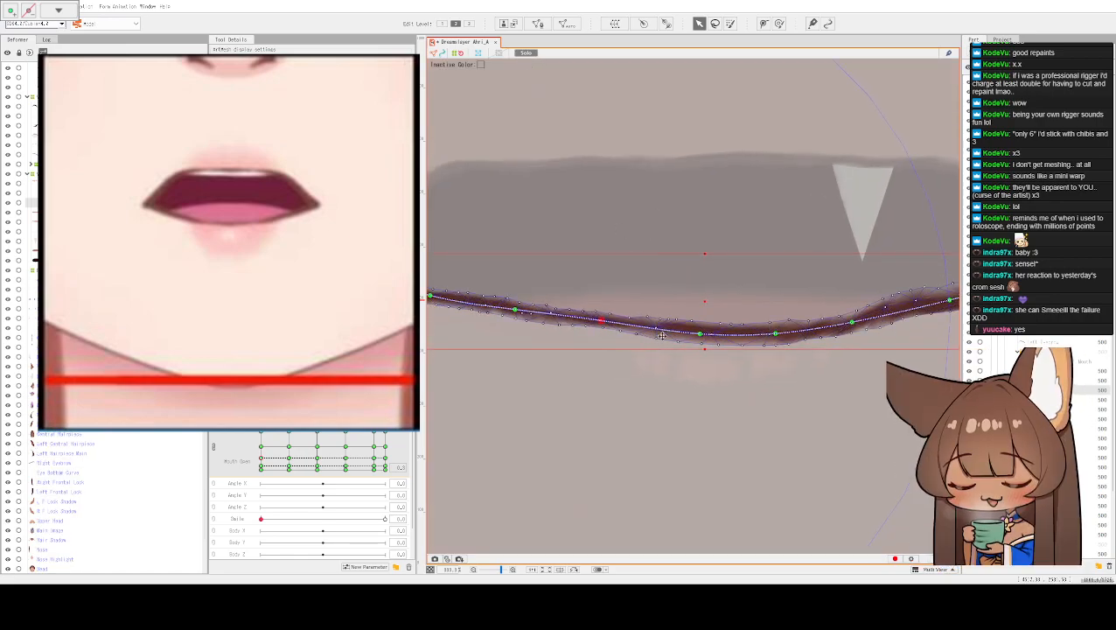
left_click(704, 336)
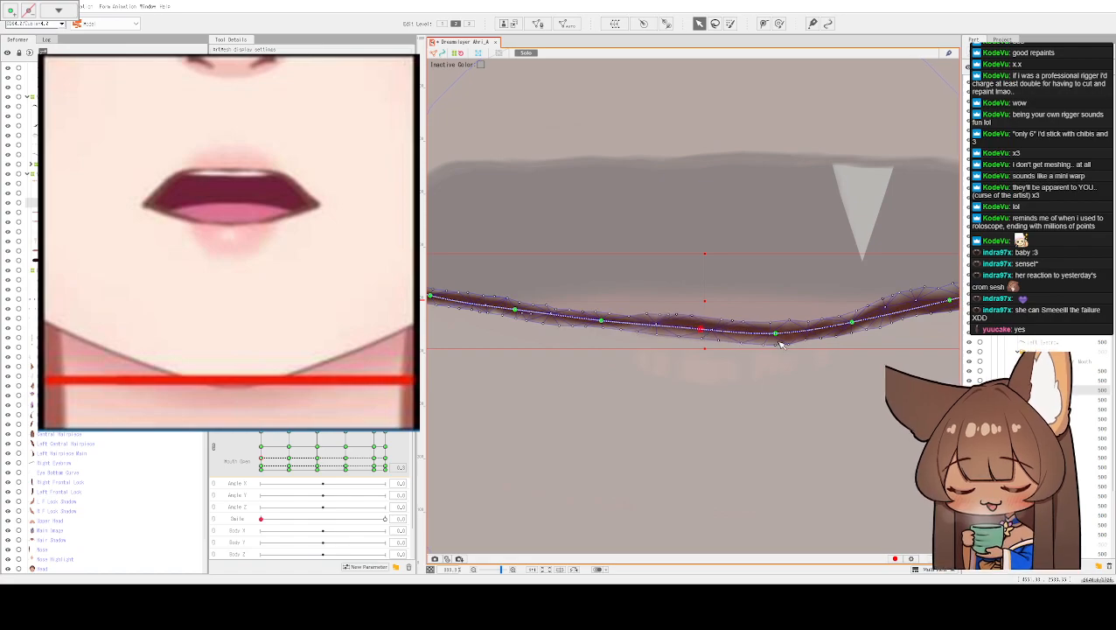
left_click_drag(780, 337, 781, 329)
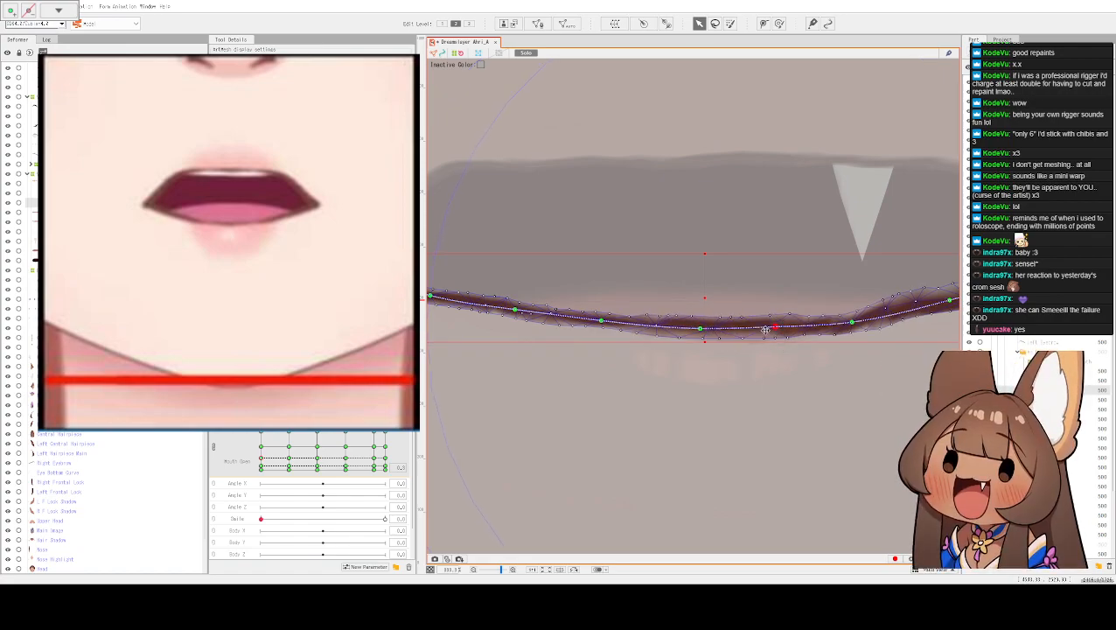
left_click(635, 322)
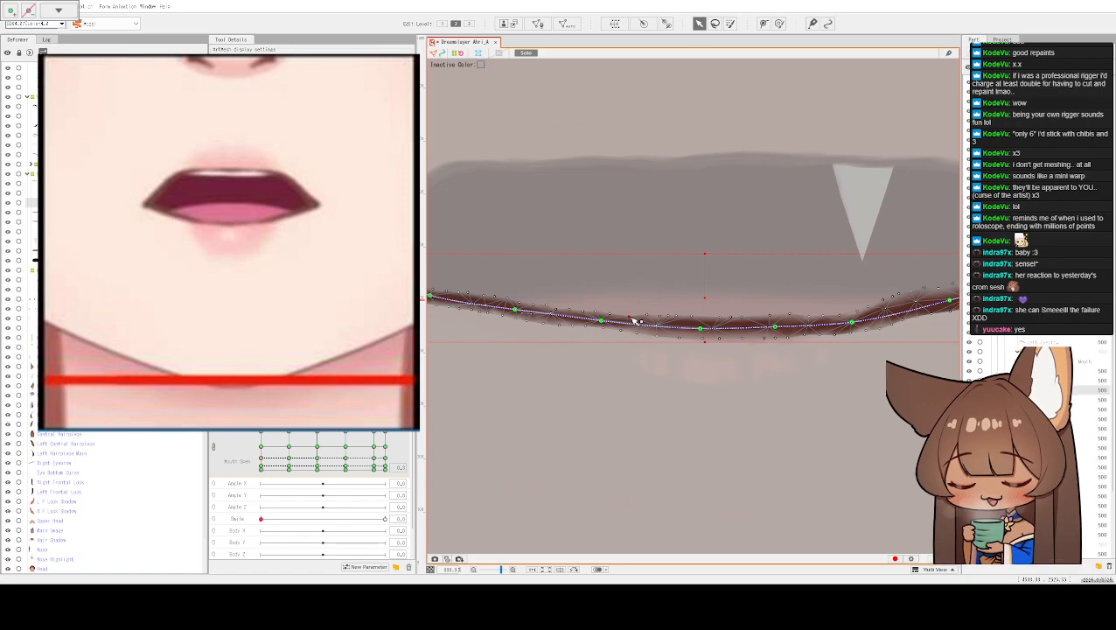
scroll(654, 362, "down", 5)
left_click(650, 381)
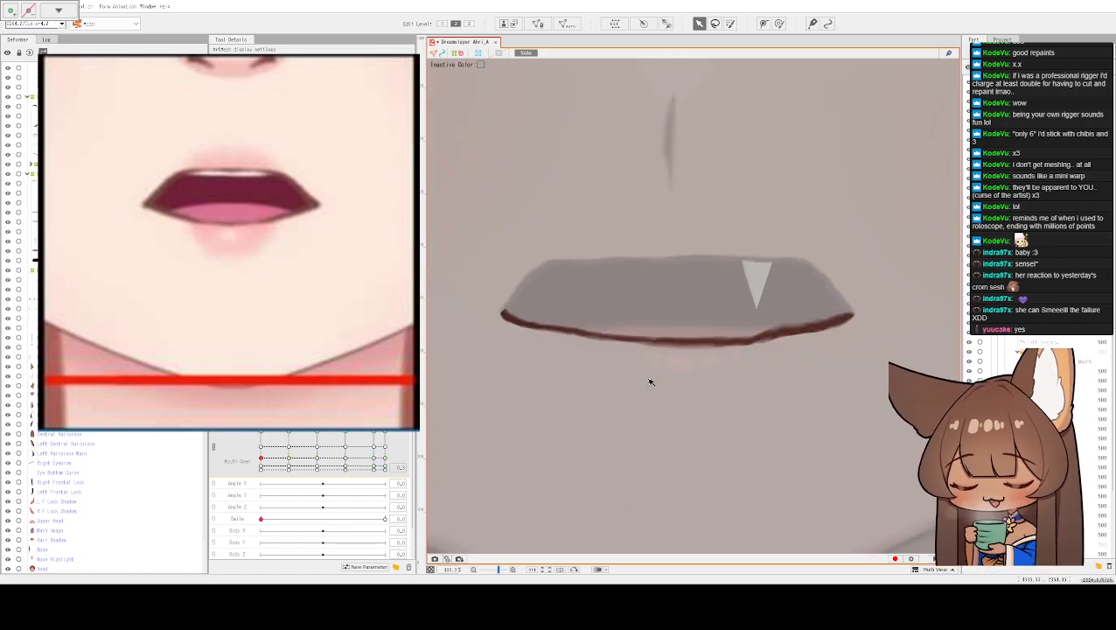
- Nudge up the lower lip line's path point beneath the fang, and compare the line with the selection hidden and shown
scroll(750, 352, "up", 2)
left_click(752, 335)
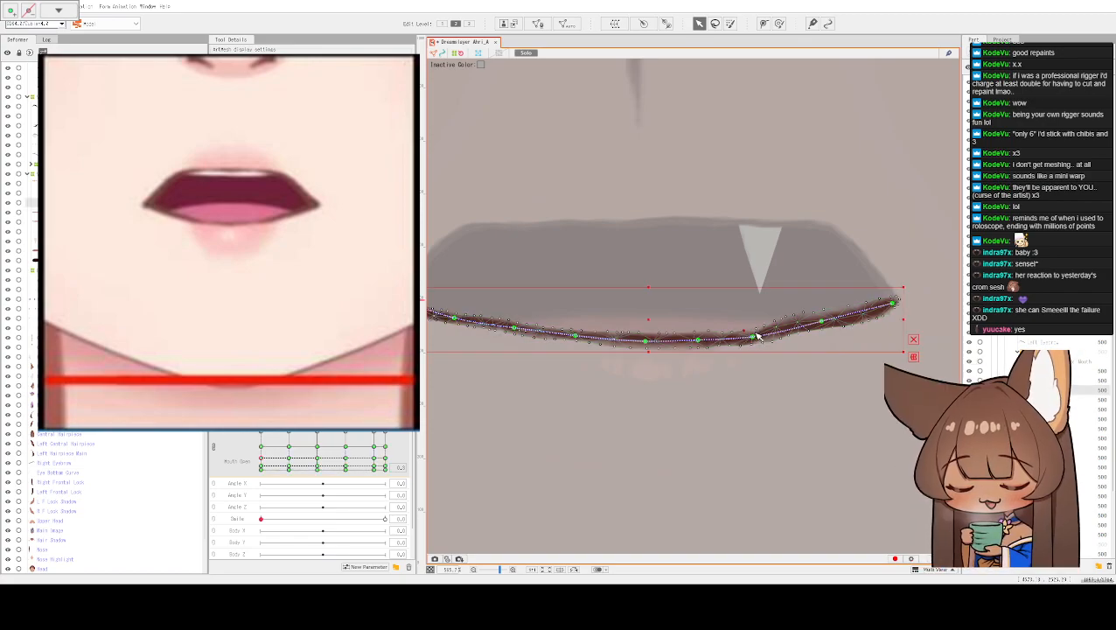
left_click(754, 336)
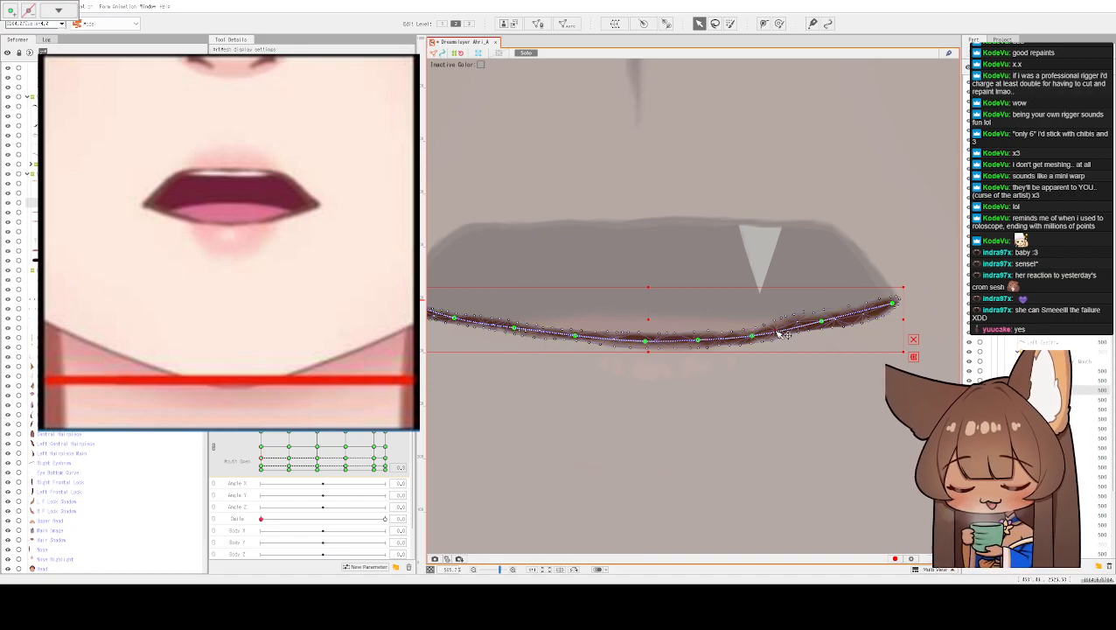
key("ctrl+h")
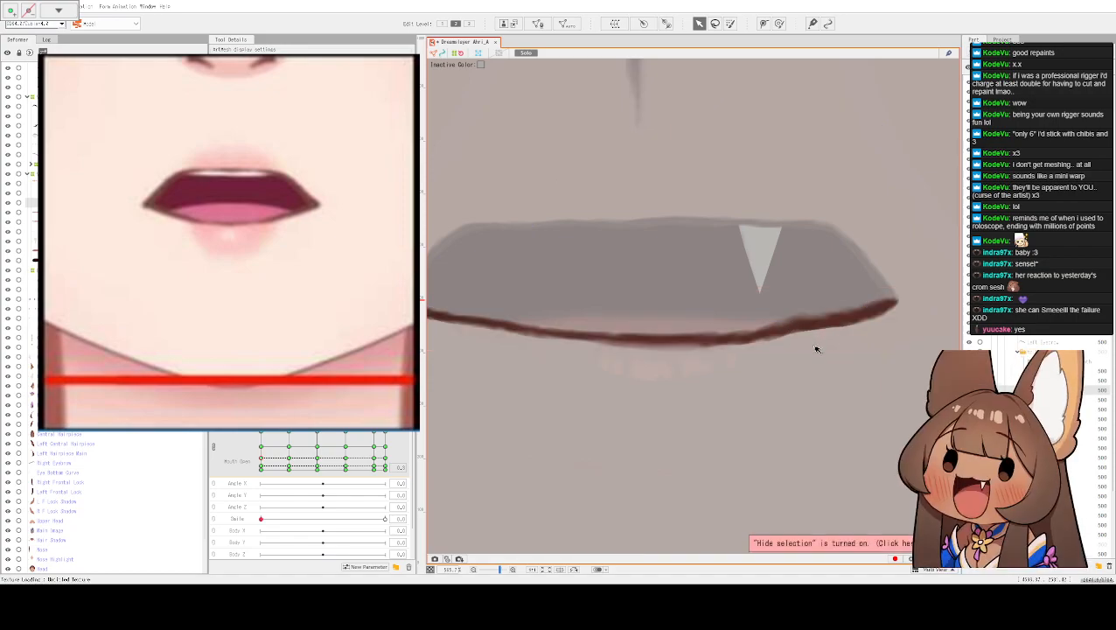
scroll(799, 342, "down", 5)
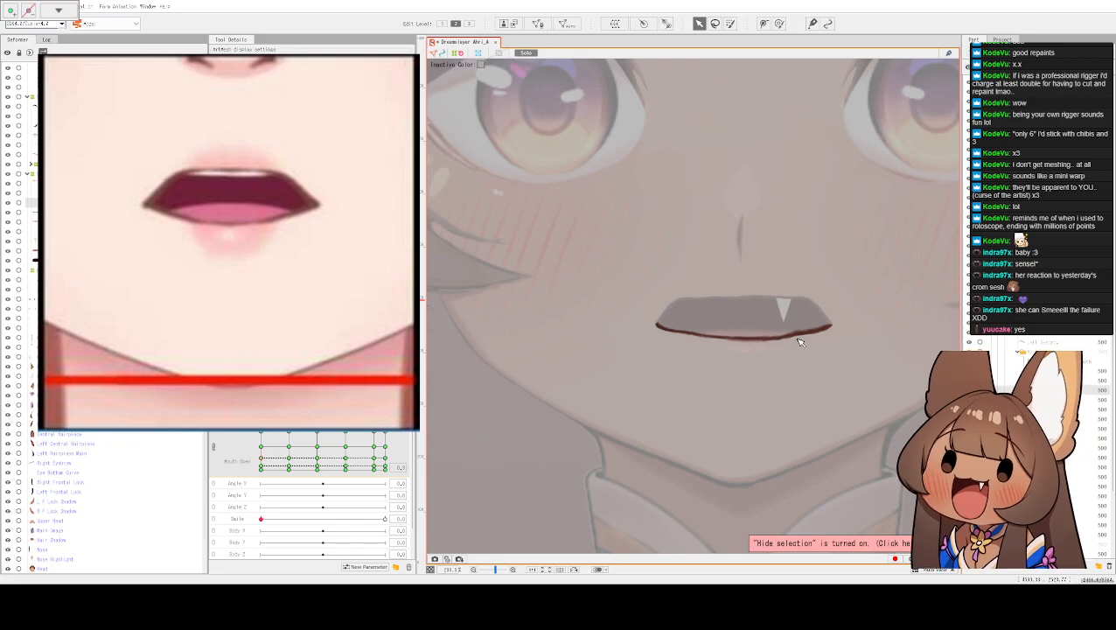
left_click(797, 340)
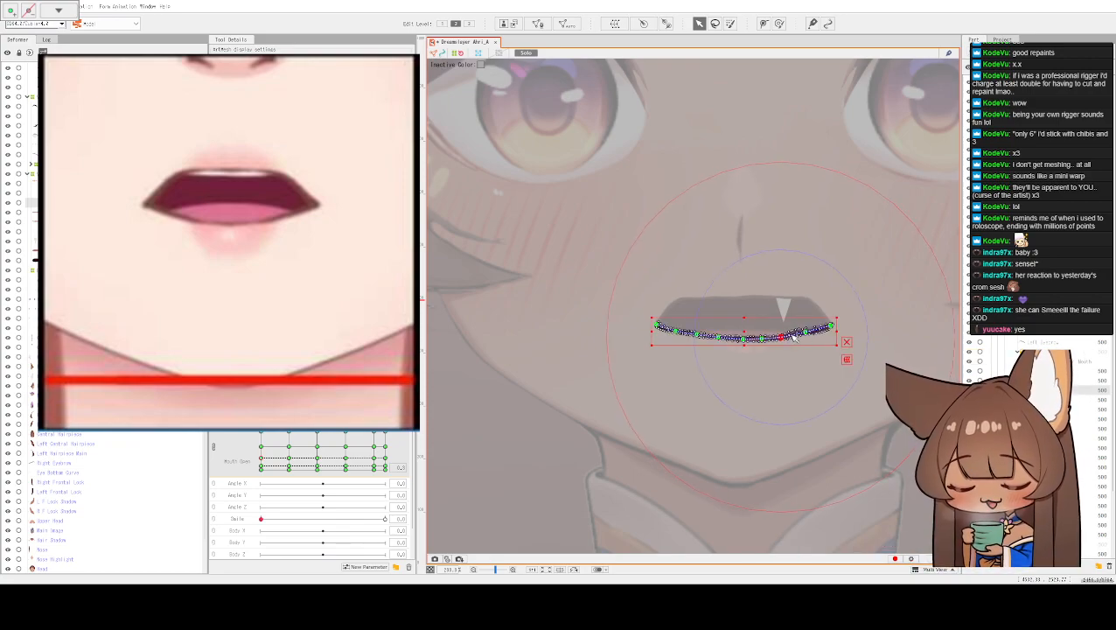
key("ctrl+h")
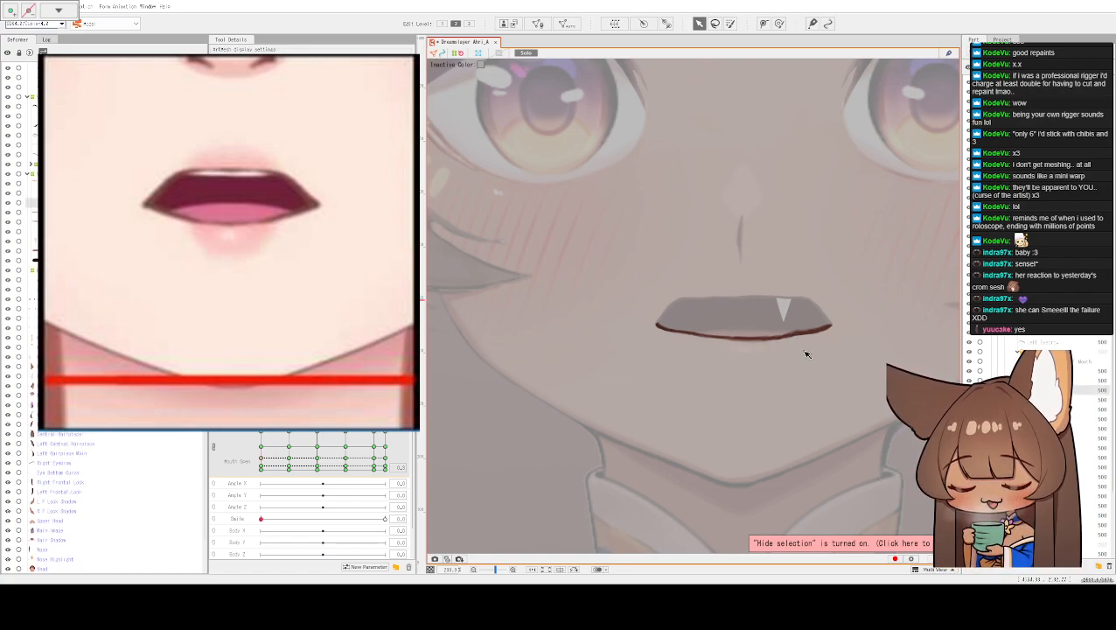
left_click(806, 354)
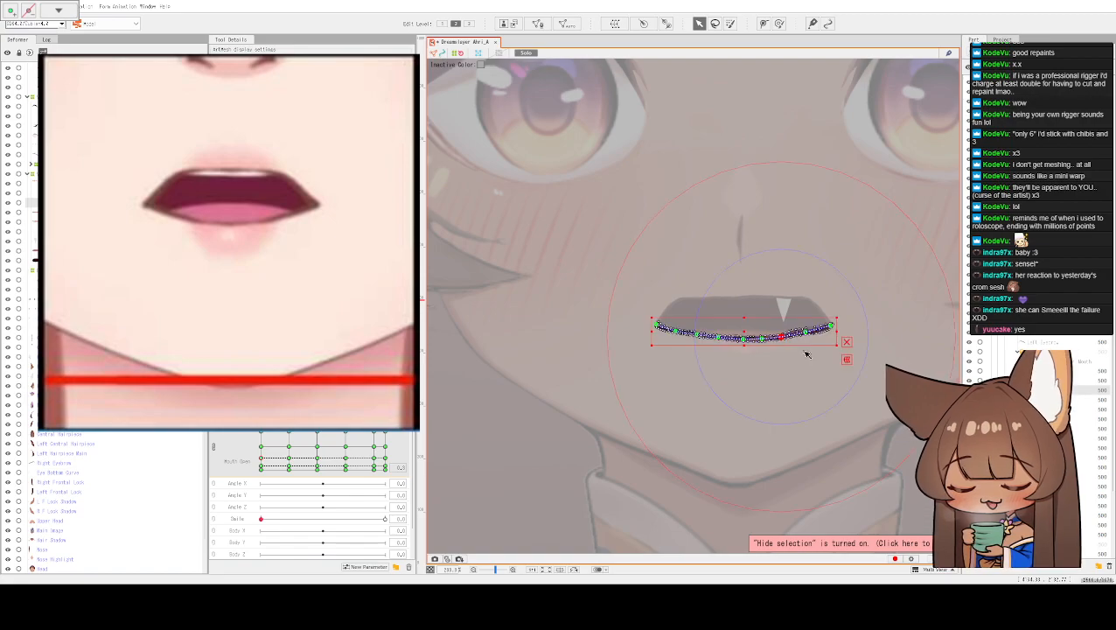
- Examine the lower lip line's bend beneath and right of the fang up close, with Solo off and on
scroll(807, 355, "up", 6)
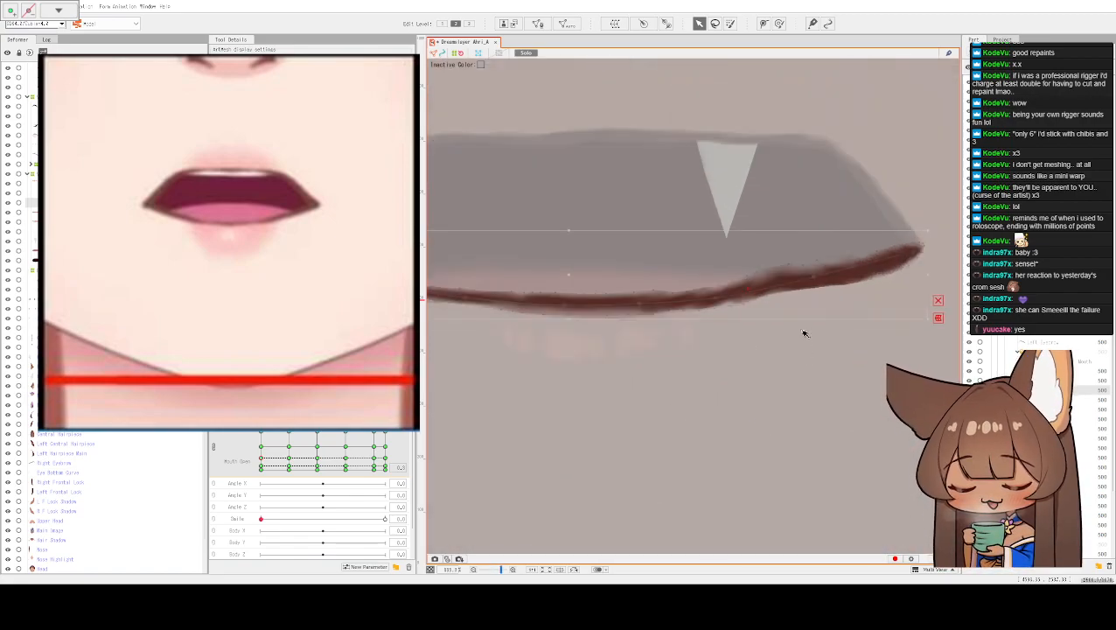
left_click(741, 265)
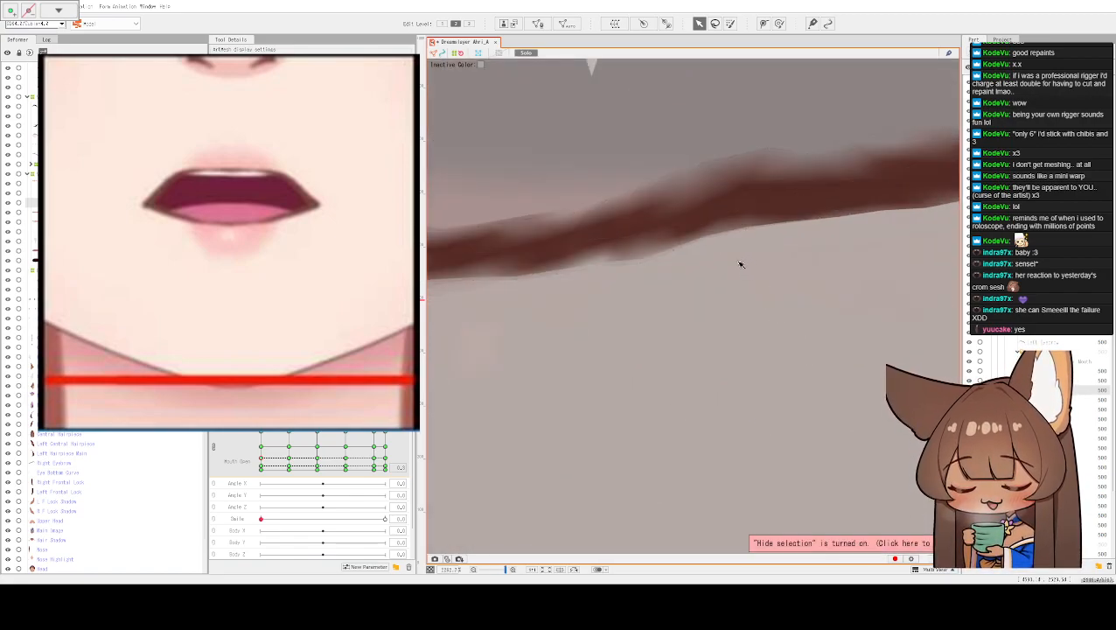
scroll(731, 263, "up", 1)
left_click_drag(729, 263, 768, 390)
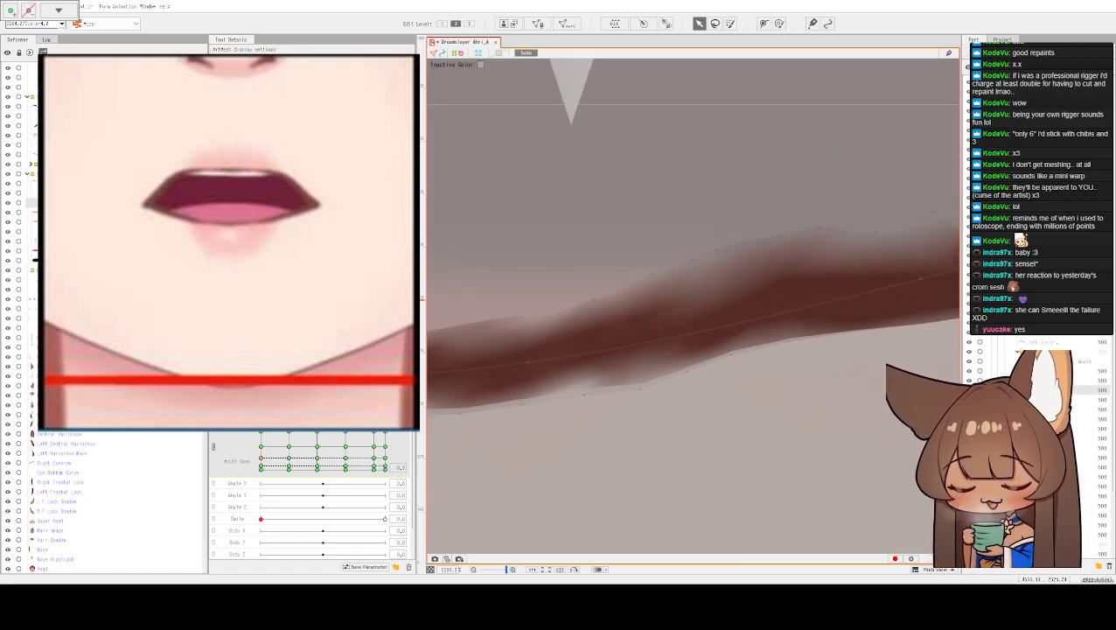
left_click(524, 53)
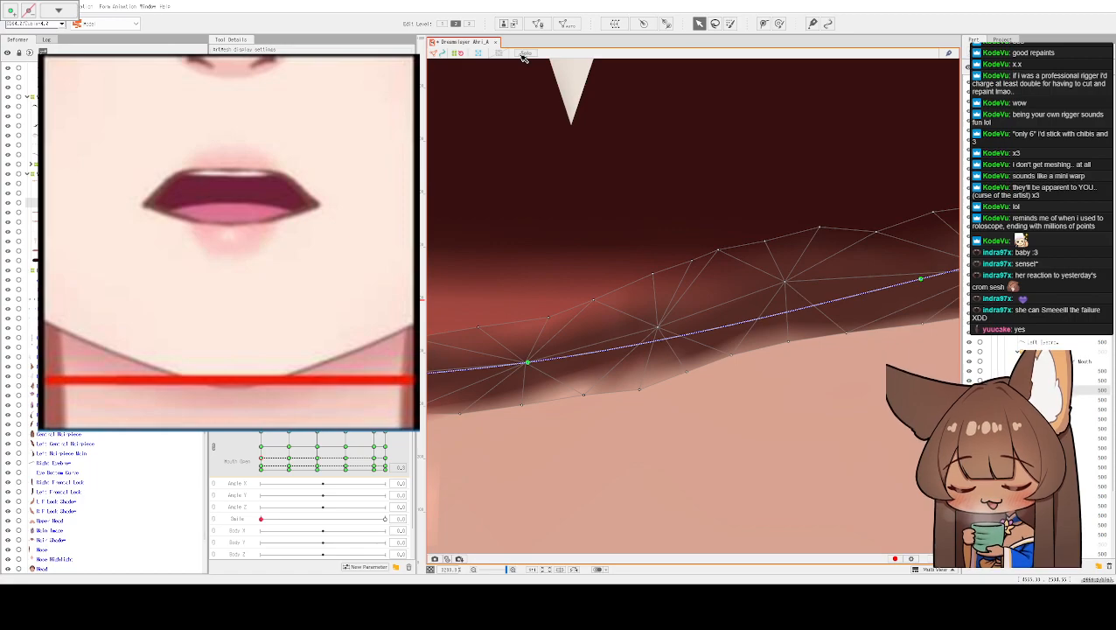
left_click(523, 53)
scroll(720, 231, "down", 3)
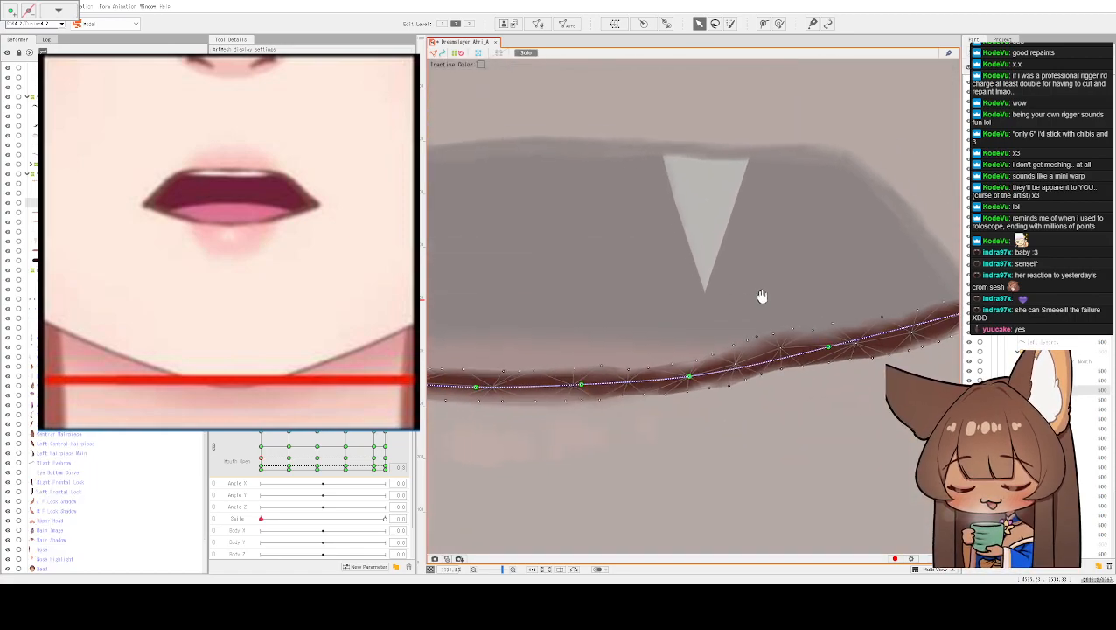
left_click_drag(758, 331, 761, 308)
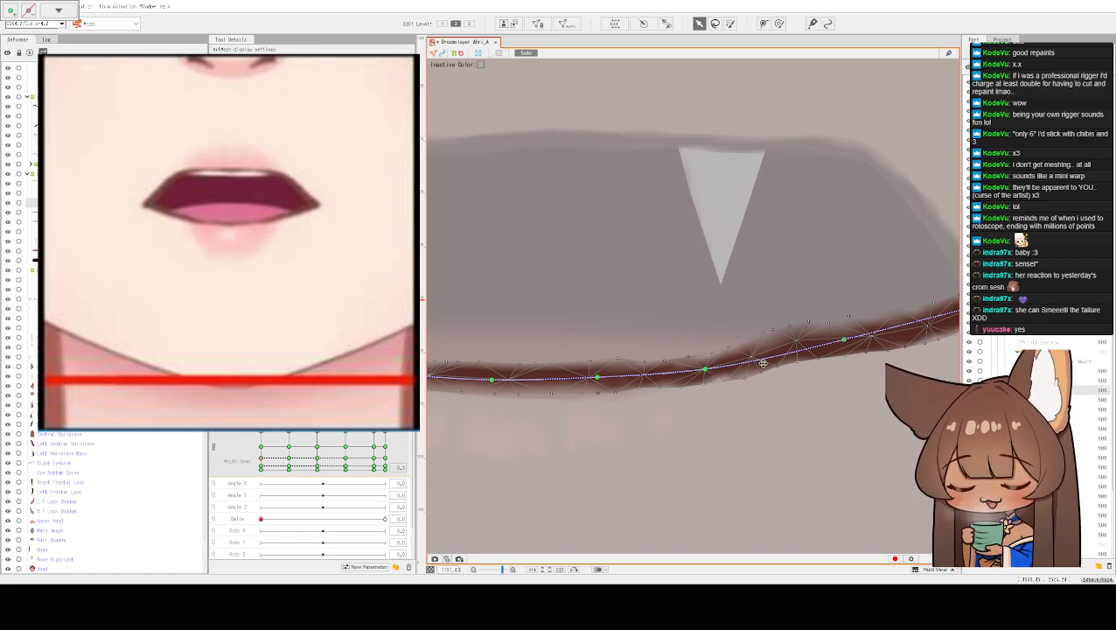
- Nudge the lower lip line down slightly and pull in its upper-edge mesh vertices just beyond the fang to even its thickness
scroll(768, 350, "up", 2)
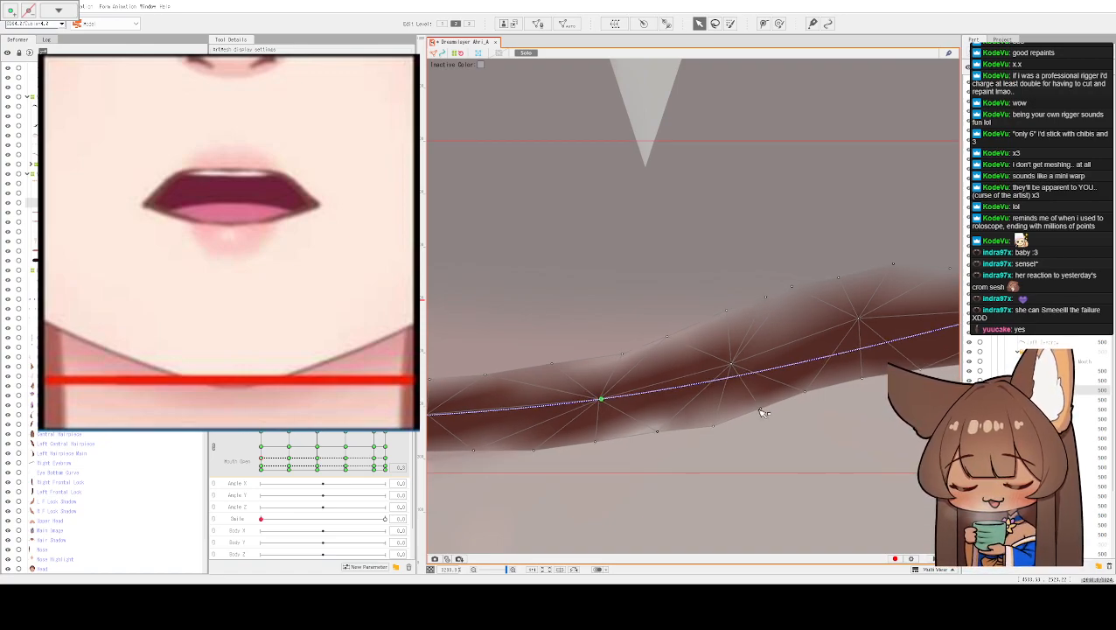
left_click_drag(760, 409, 760, 413)
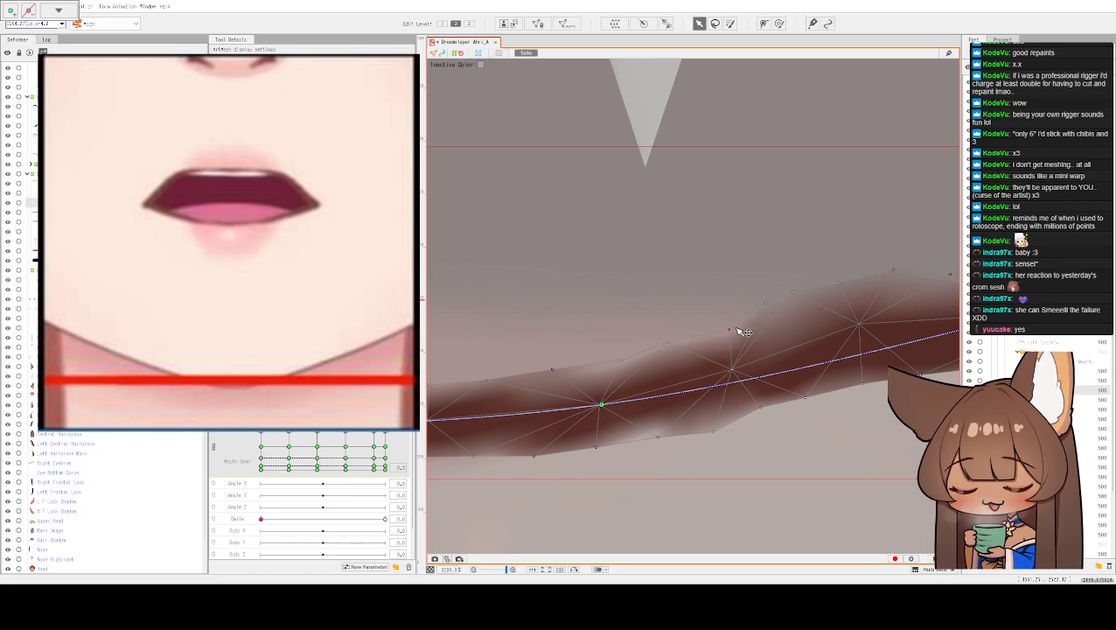
left_click_drag(770, 306, 775, 318)
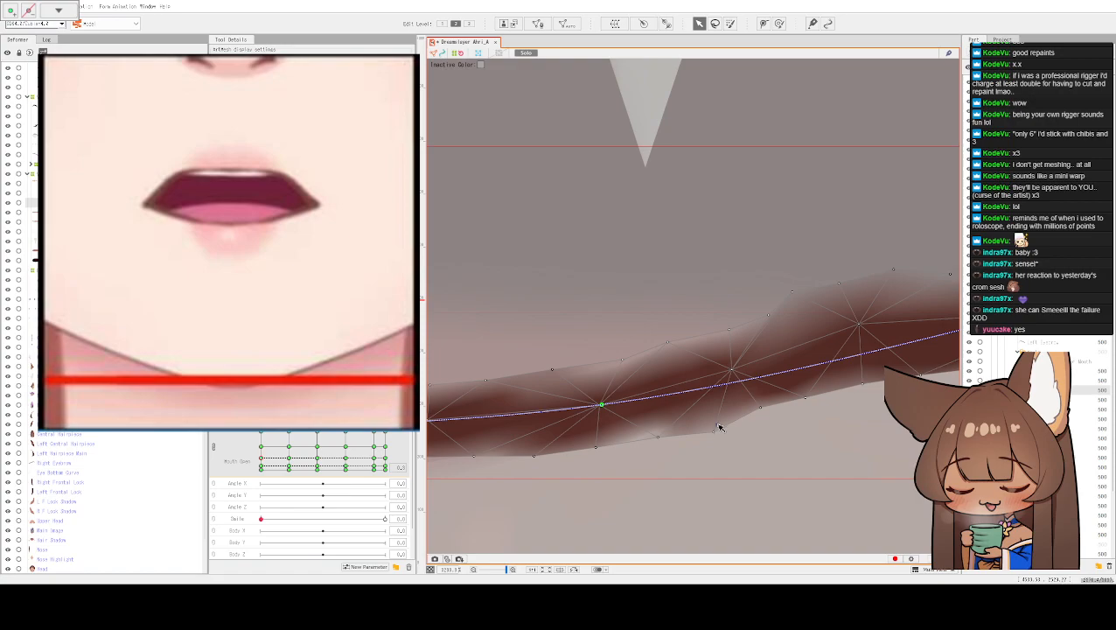
scroll(737, 391, "down", 5)
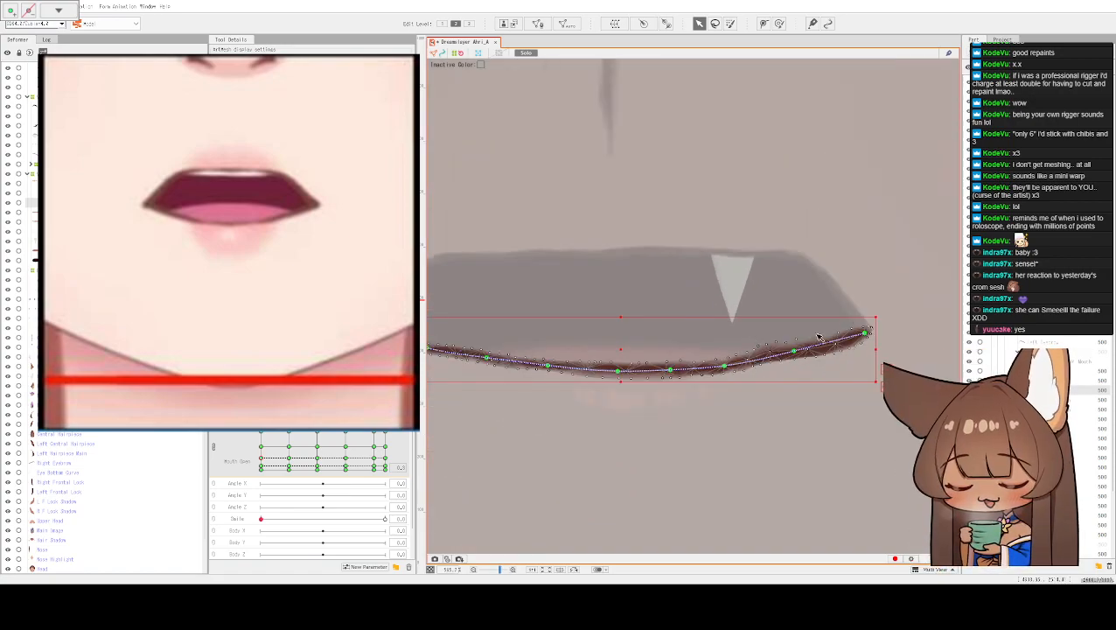
- Check the lower lip line's curve up close and against the whole face with the selection hidden
scroll(808, 358, "up", 2)
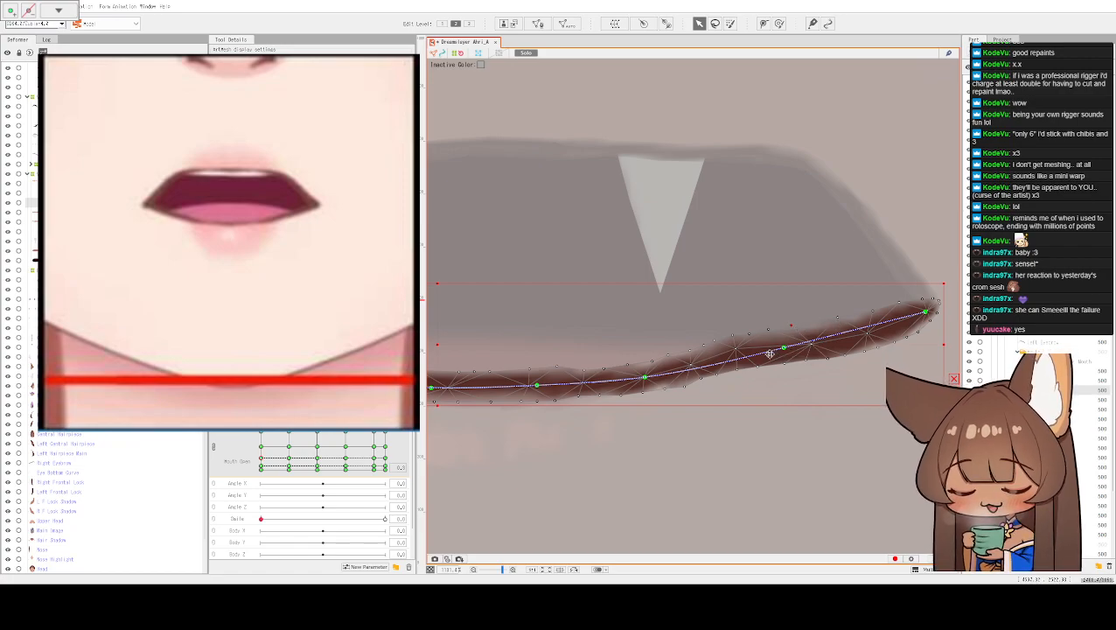
scroll(664, 291, "down", 3)
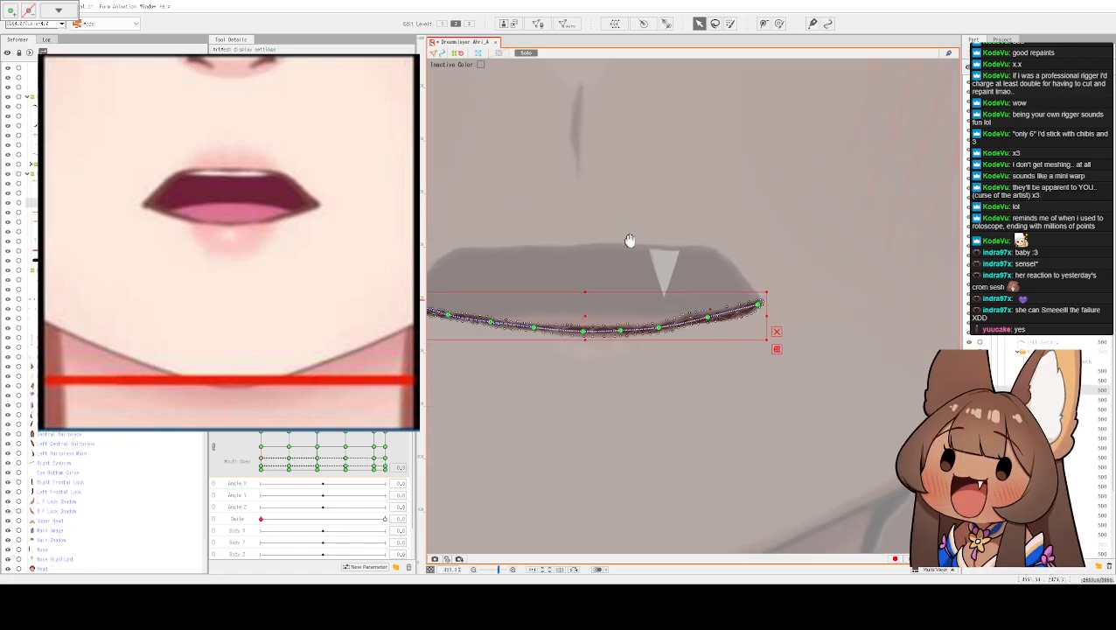
left_click_drag(622, 237, 691, 274)
key("ctrl+h")
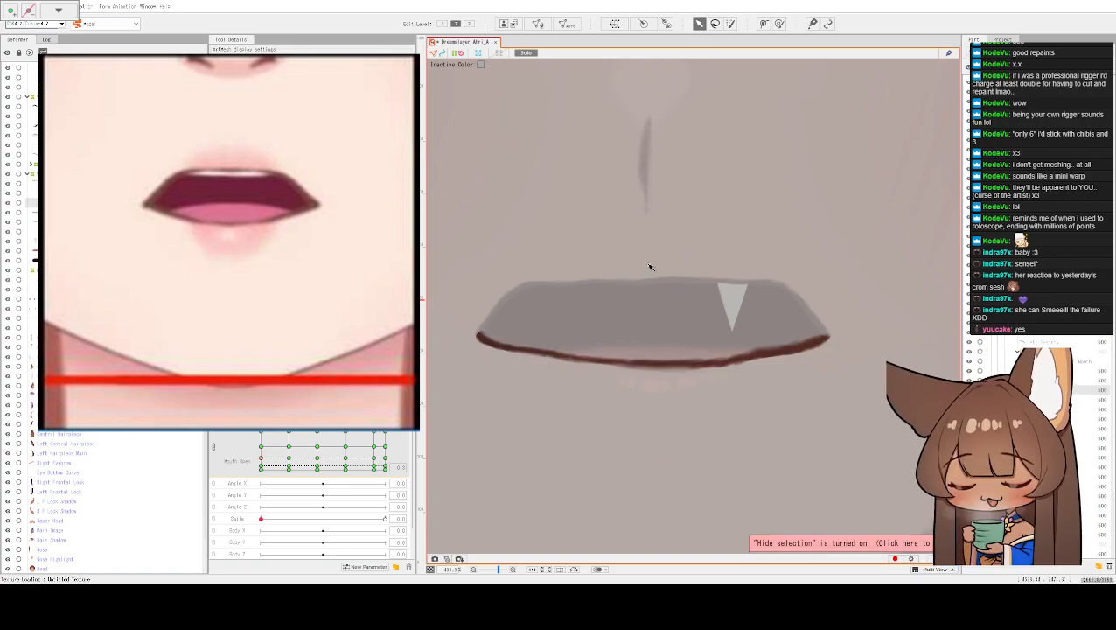
scroll(670, 249, "down", 5)
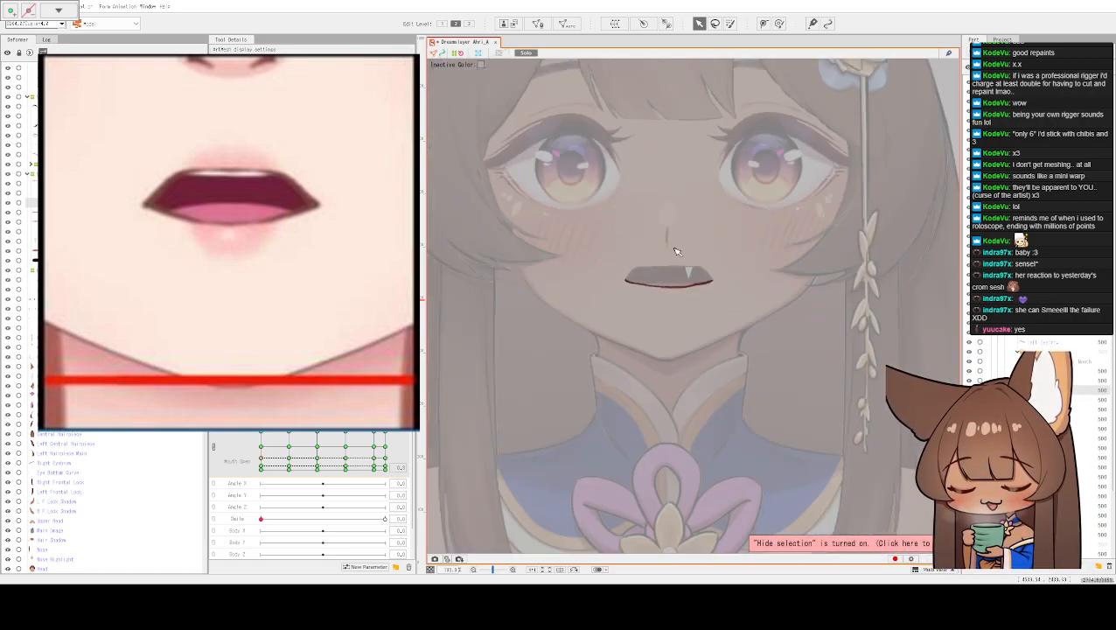
scroll(677, 258, "up", 5)
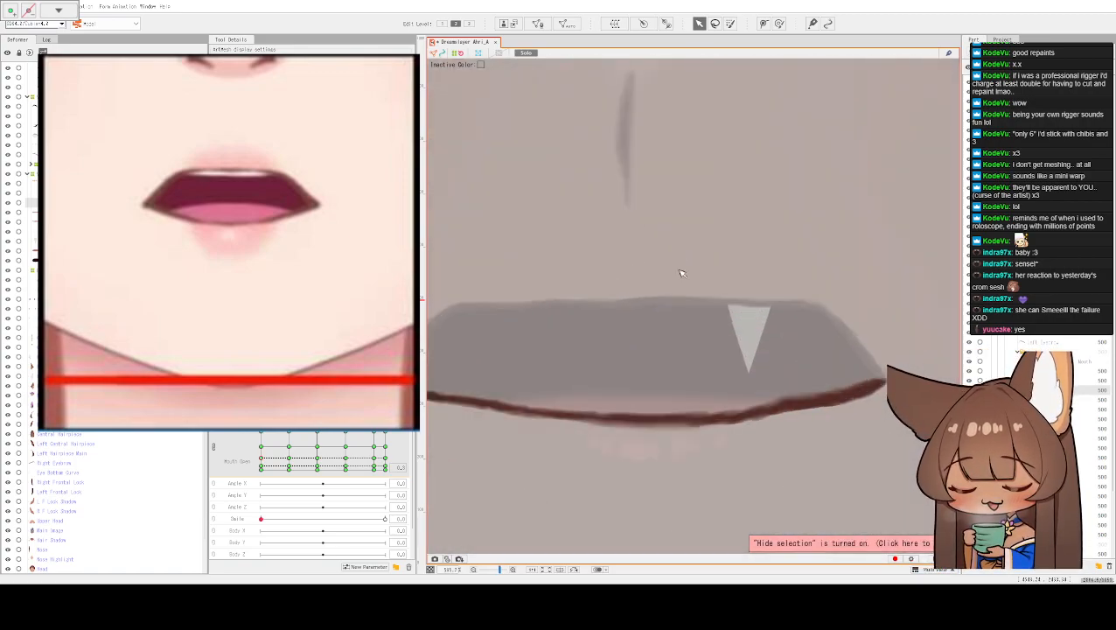
- Lower the lower lip line's path point between the fang and the mouth corner slightly, and compare the curve with the selection hidden and shown
left_click(655, 423)
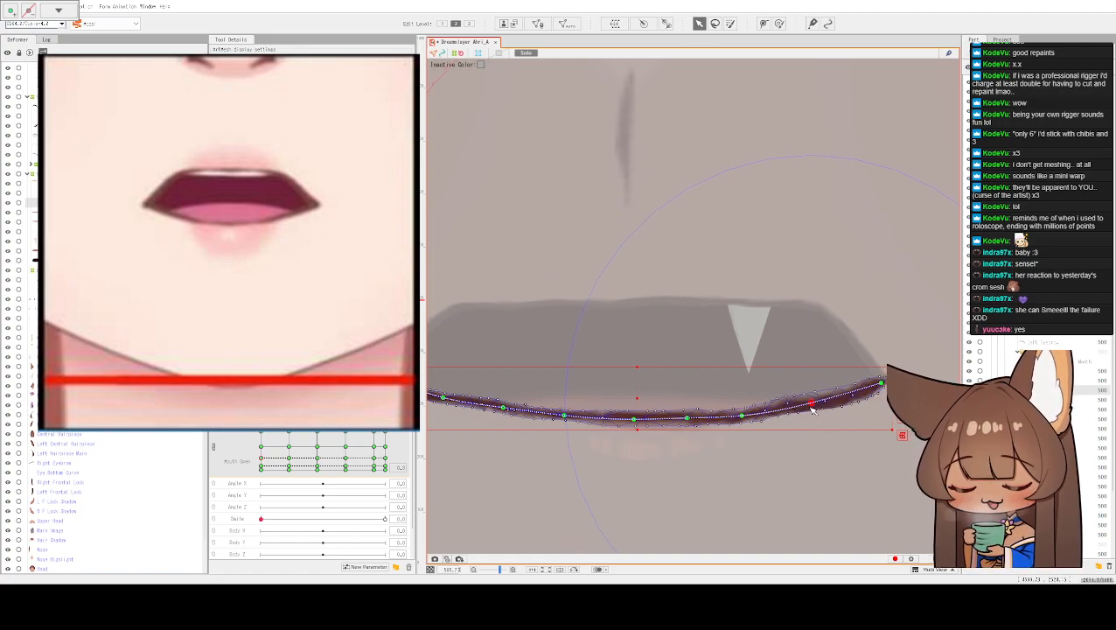
key("ctrl+t")
scroll(662, 303, "down", 2)
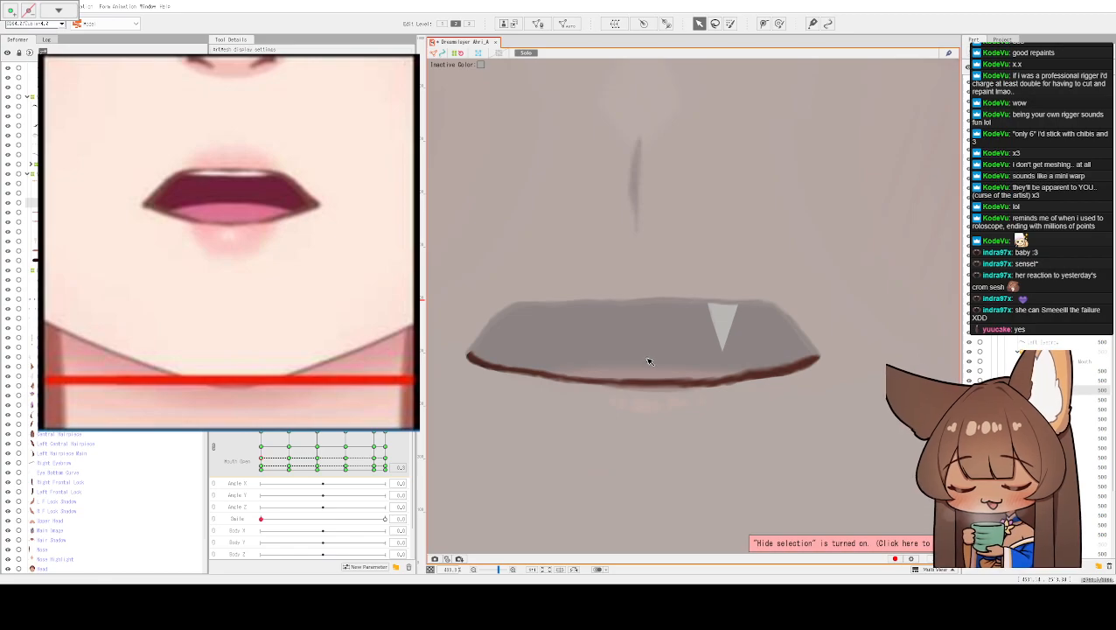
left_click(648, 361)
scroll(663, 411, "up", 3)
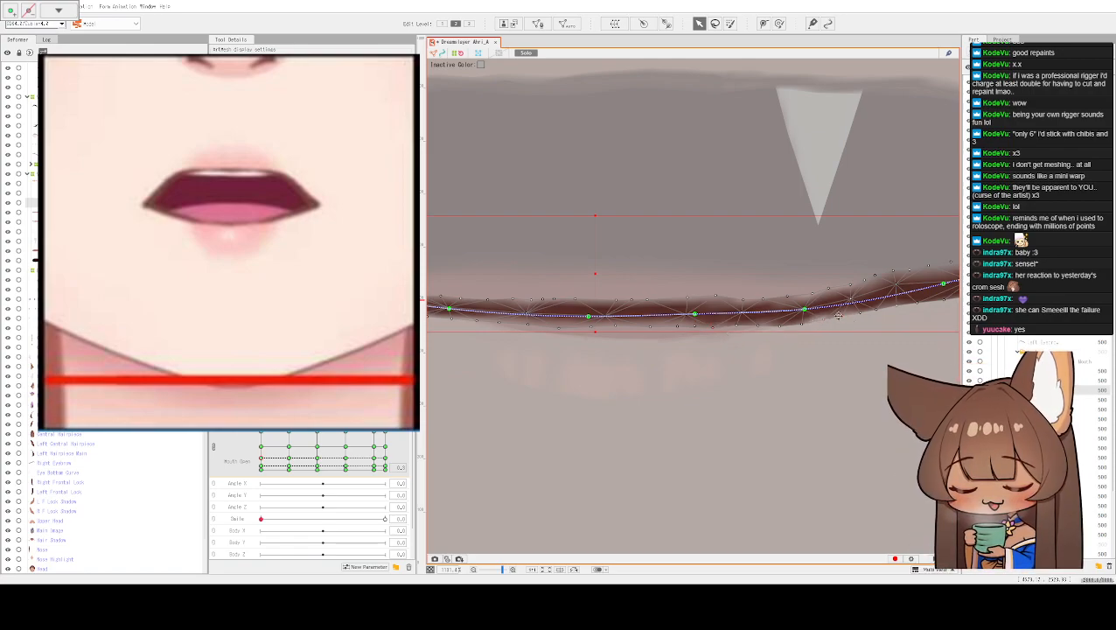
scroll(840, 316, "down", 2)
key("ctrl+t")
scroll(811, 261, "down", 1)
left_click_drag(799, 245, 720, 348)
left_click(719, 349)
scroll(705, 311, "down", 1)
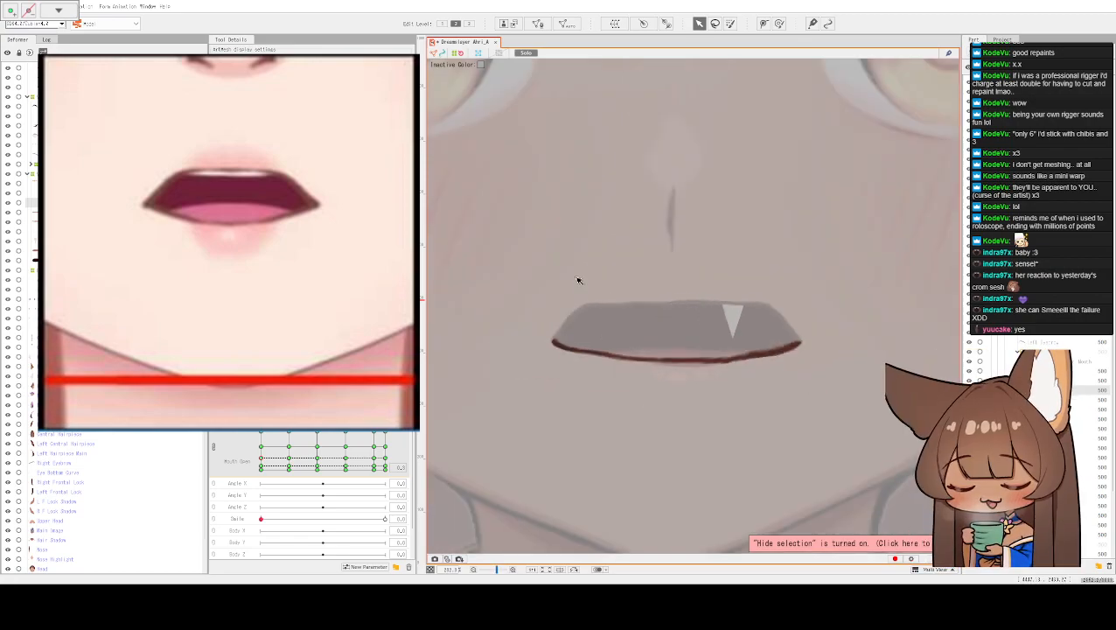
key("ctrl+t")
- Turn off Solo and fit the Lower Lip Skin's edge vertices approaching the mouth's centre to the lower lip line
left_click(523, 54)
scroll(597, 431, "up", 5)
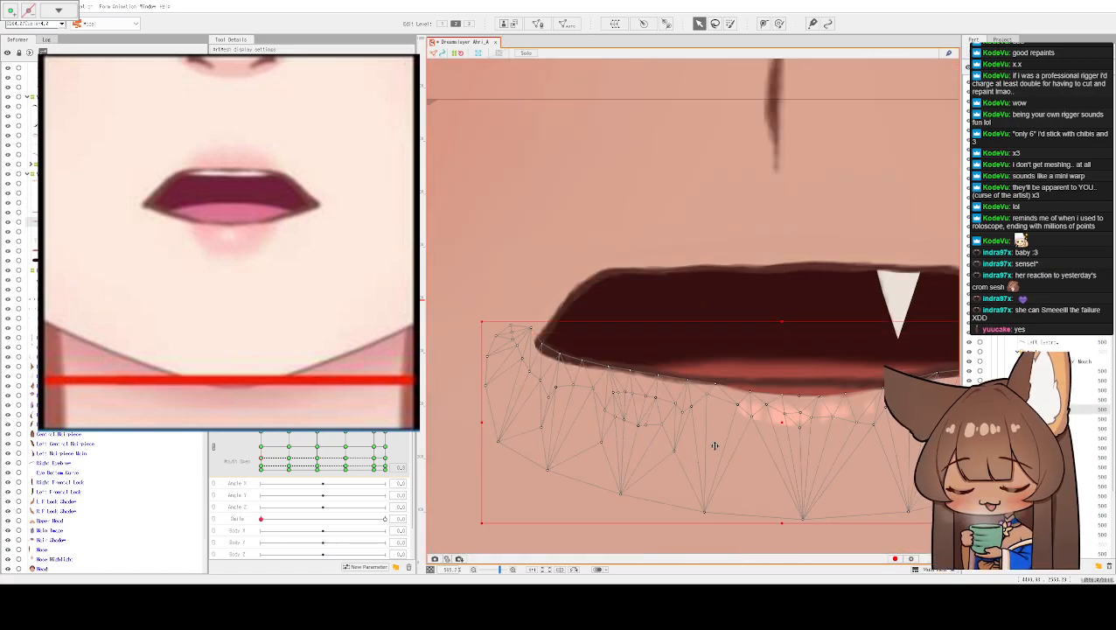
scroll(656, 350, "up", 3)
left_click_drag(656, 345, 655, 320)
left_click_drag(617, 361, 607, 368)
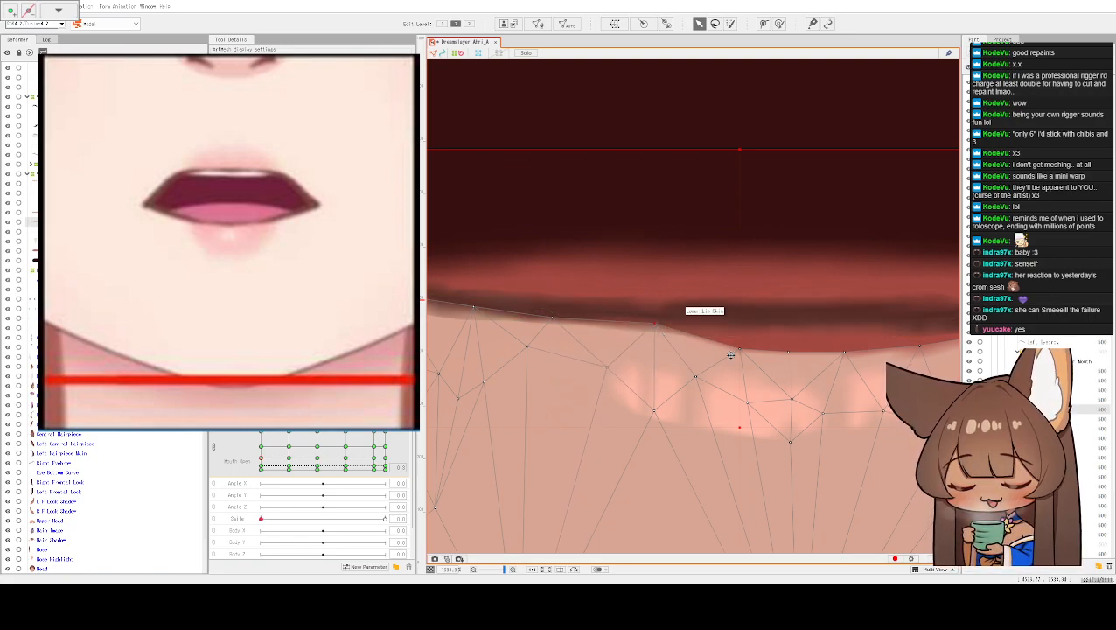
left_click_drag(741, 350, 652, 319)
- Raise the remaining low Lower Lip Skin edge vertices around the mouth's centre to close the gap beneath the lower lip line
scroll(651, 320, "up", 2)
left_click_drag(656, 363, 680, 328)
left_click_drag(769, 328, 552, 323)
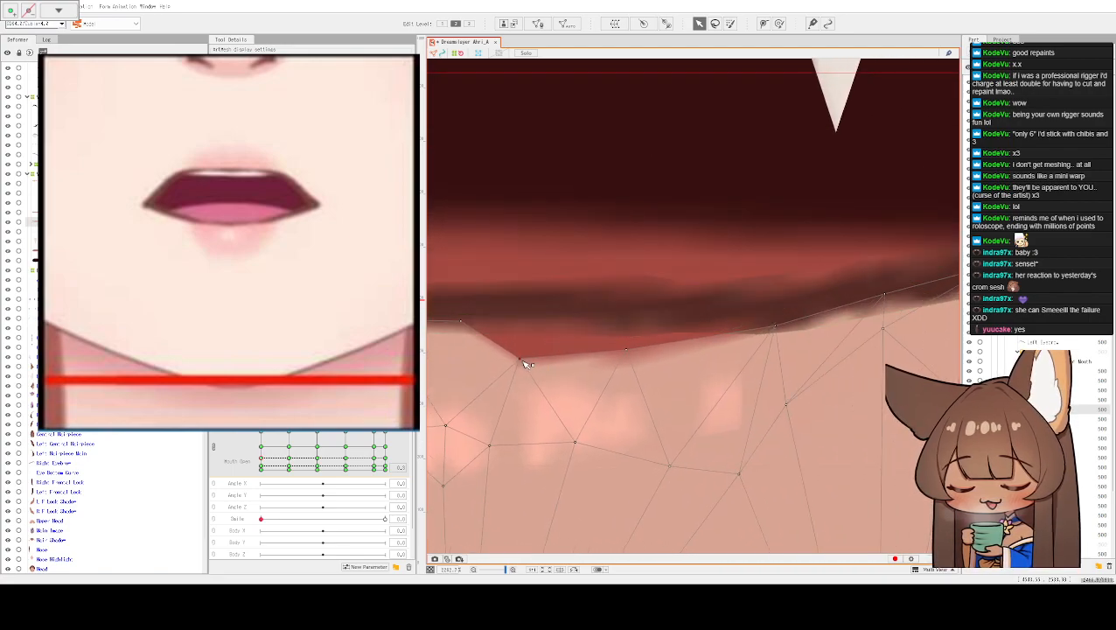
left_click_drag(523, 361, 536, 322)
left_click_drag(628, 350, 631, 321)
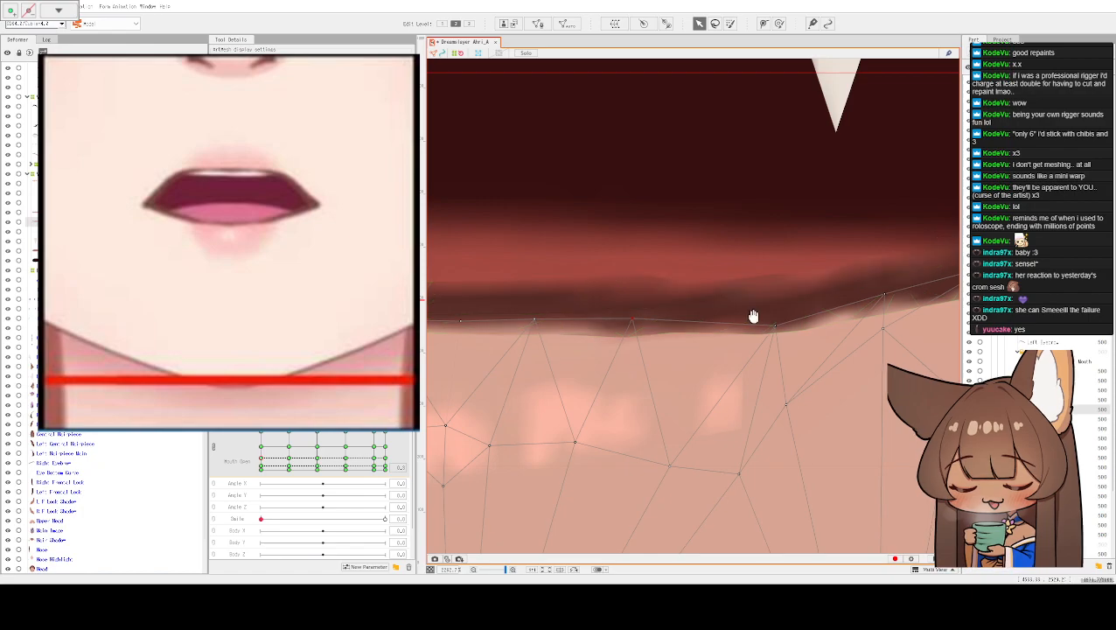
left_click_drag(754, 316, 667, 340)
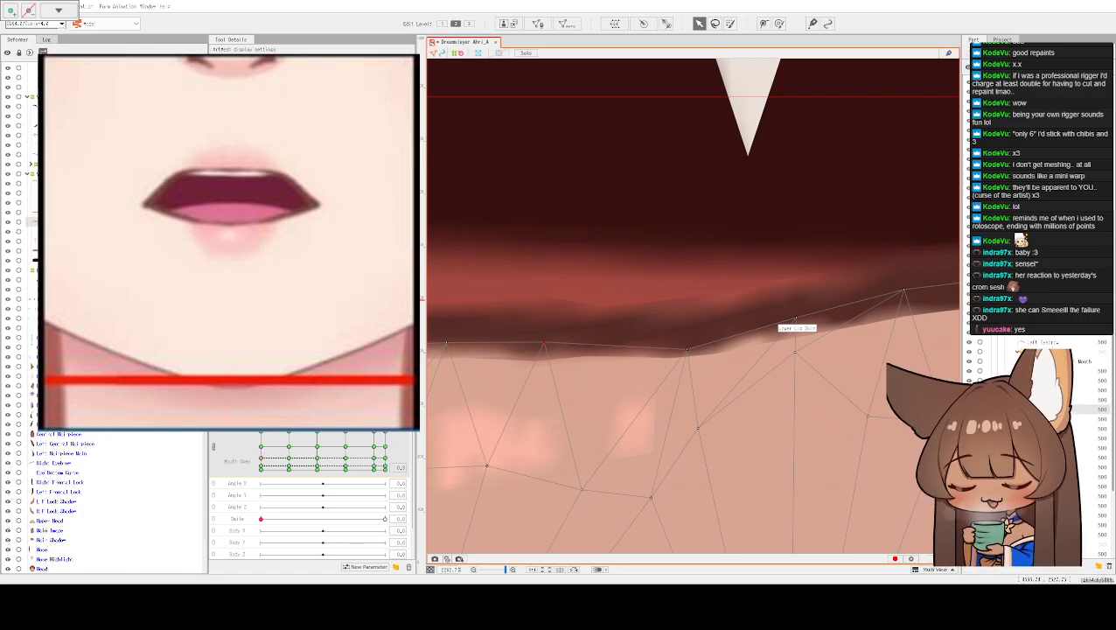
scroll(628, 242, "down", 3)
left_click_drag(628, 241, 752, 331)
scroll(700, 325, "down", 3)
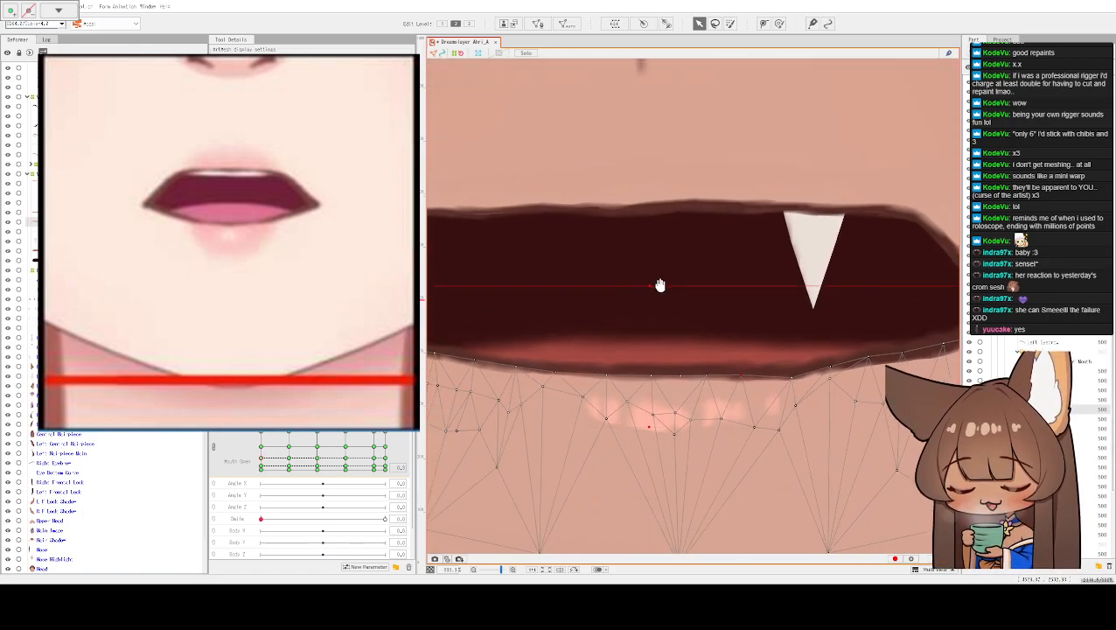
- Examine the upper and lower lip skin meshes along the lip lines, and judge the mouth against the whole face
left_click(666, 333)
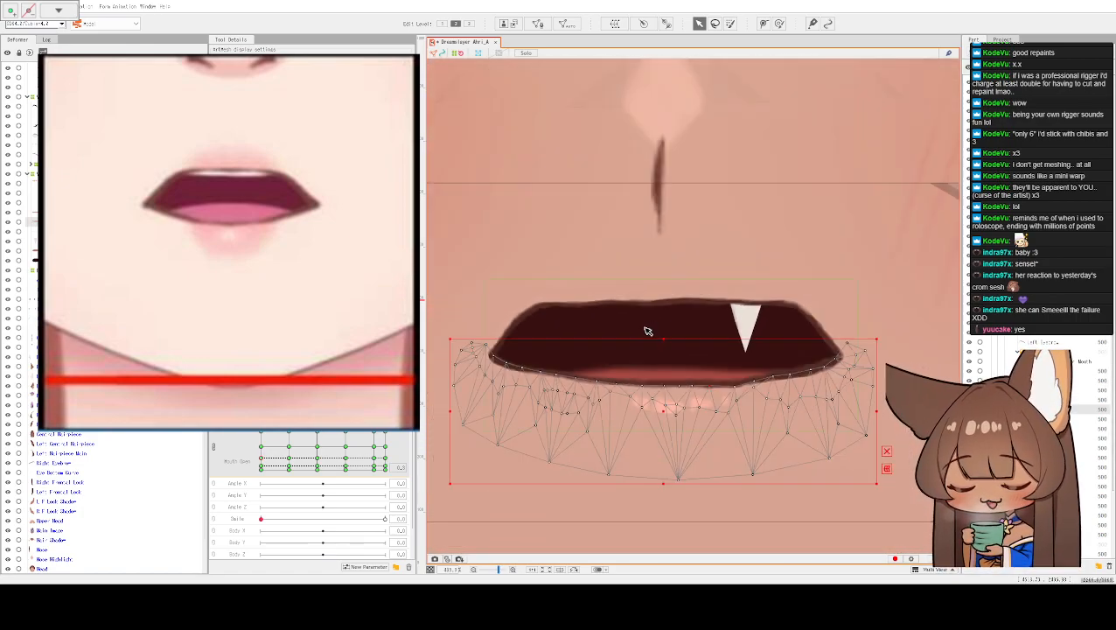
left_click(497, 350)
scroll(715, 373, "up", 3)
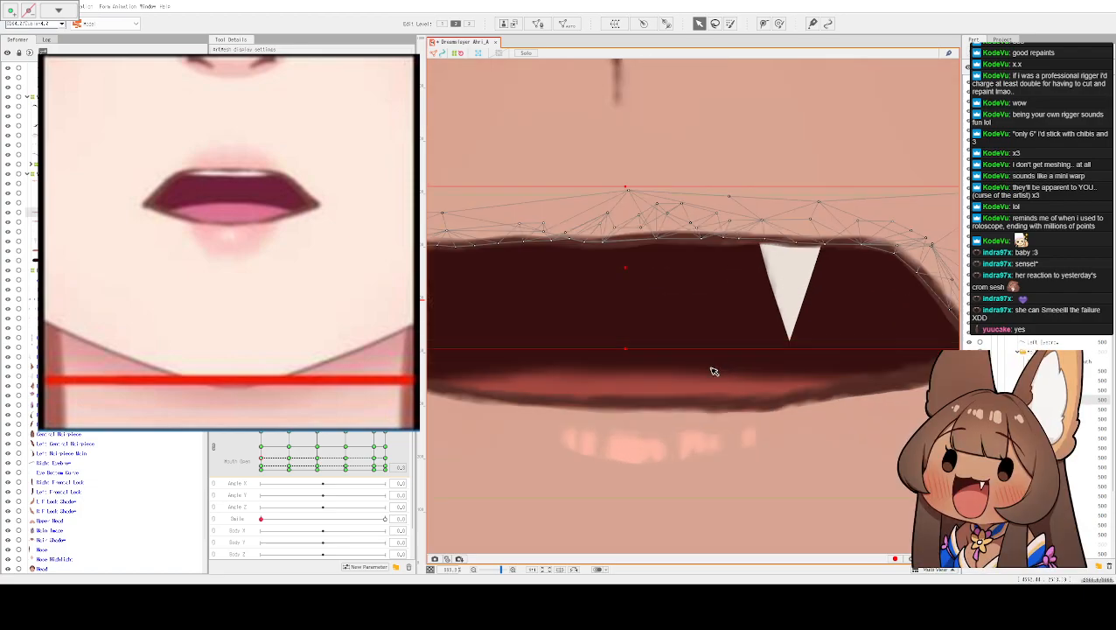
scroll(858, 442, "down", 2)
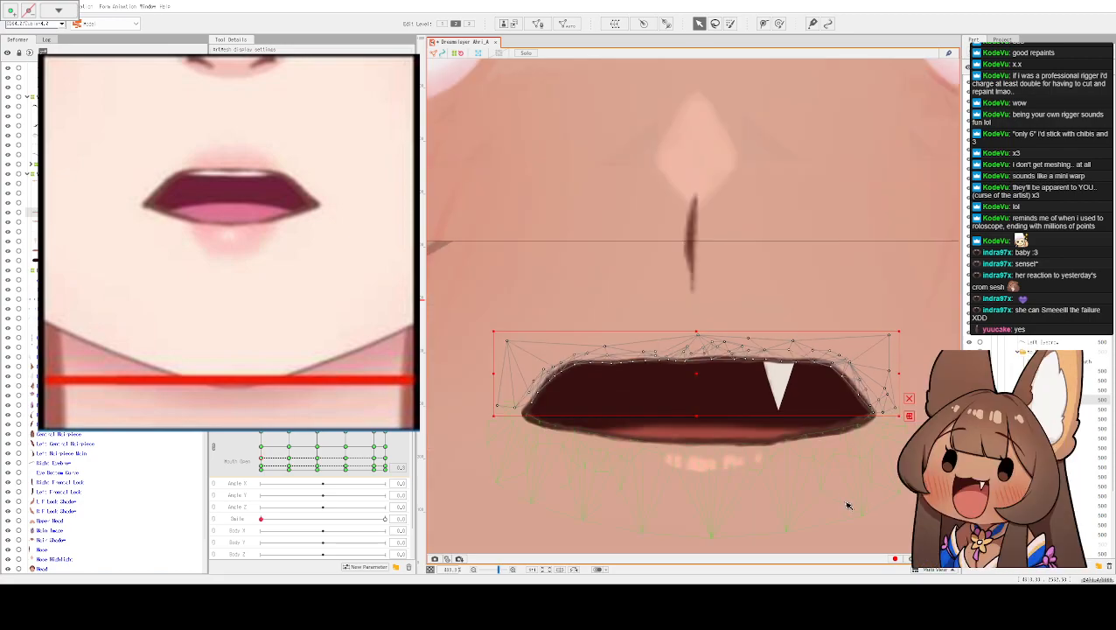
scroll(649, 174, "down", 2)
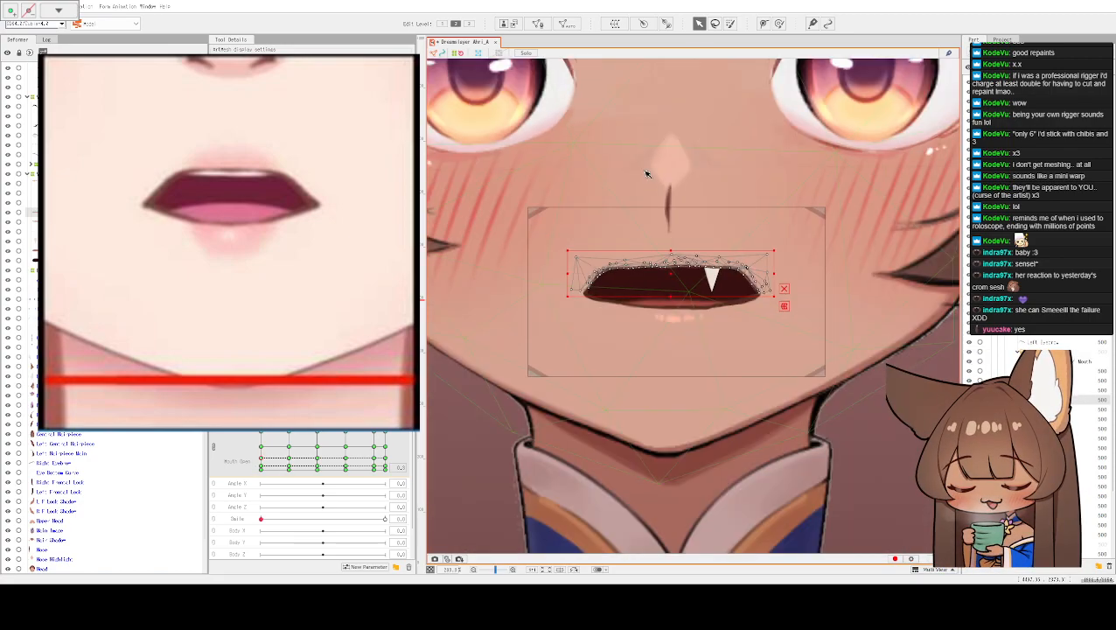
left_click(651, 127)
scroll(651, 131, "down", 4)
scroll(645, 319, "up", 3)
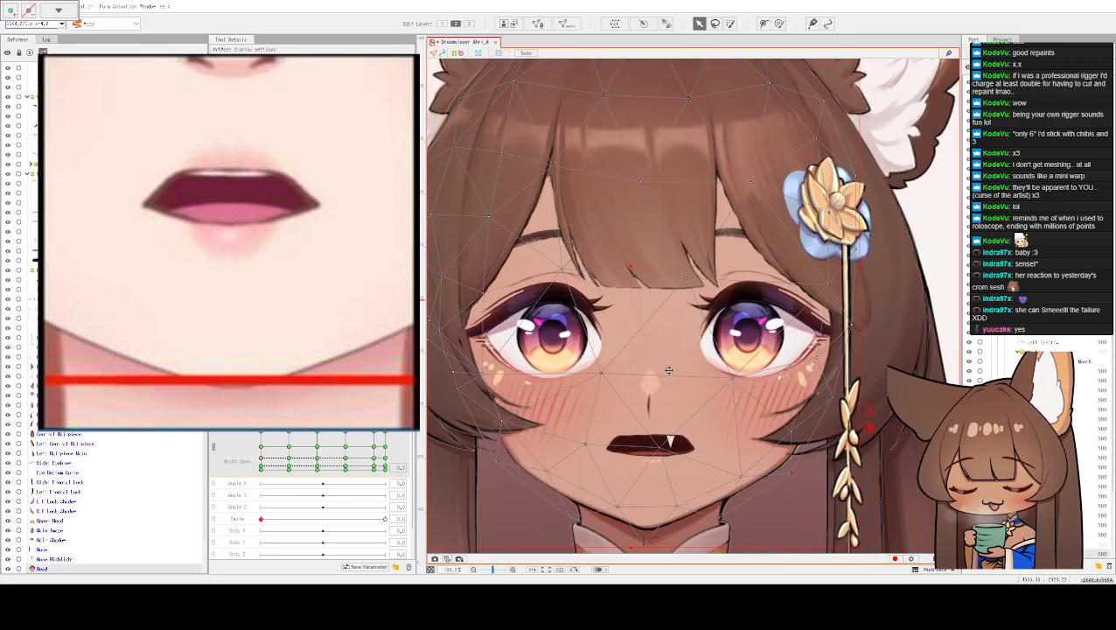
left_click(689, 376)
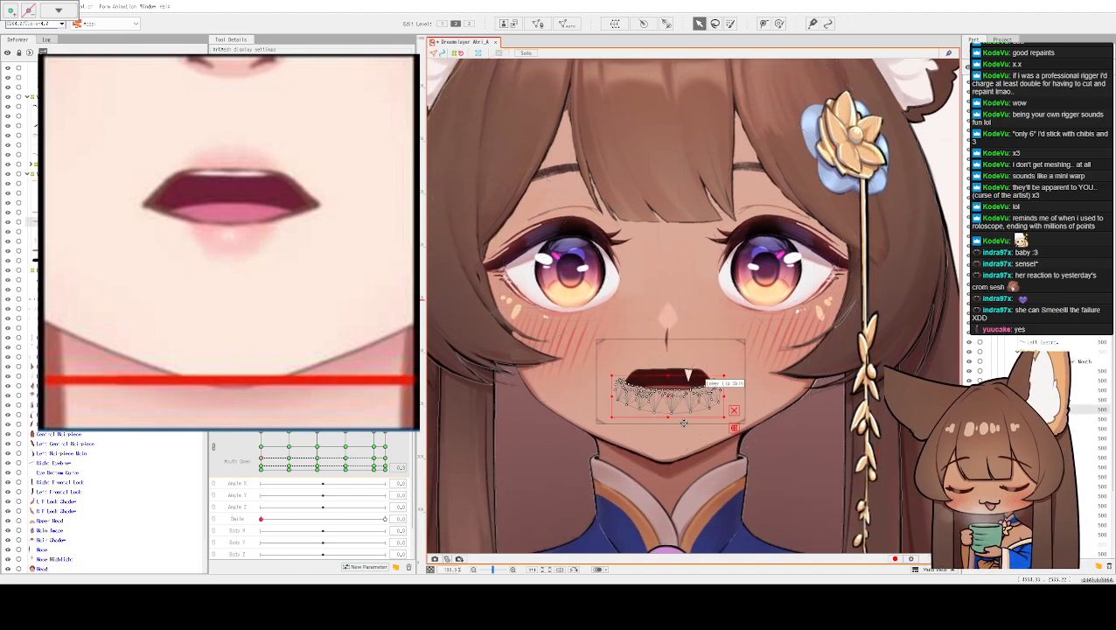
left_click(639, 436)
left_click(672, 422)
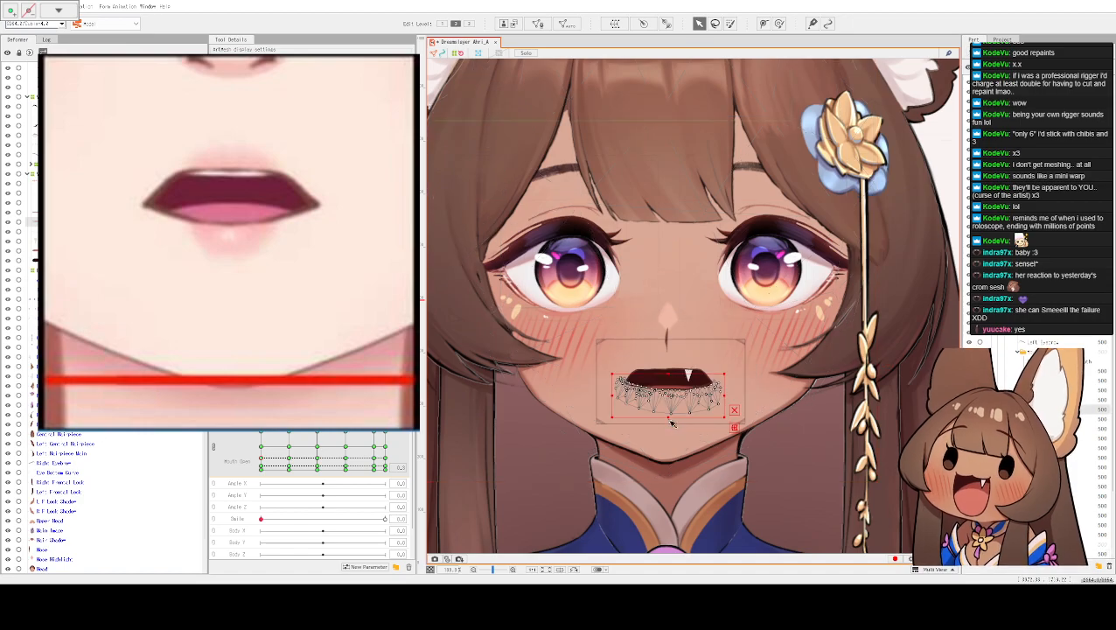
left_click(761, 346)
scroll(761, 348, "down", 3)
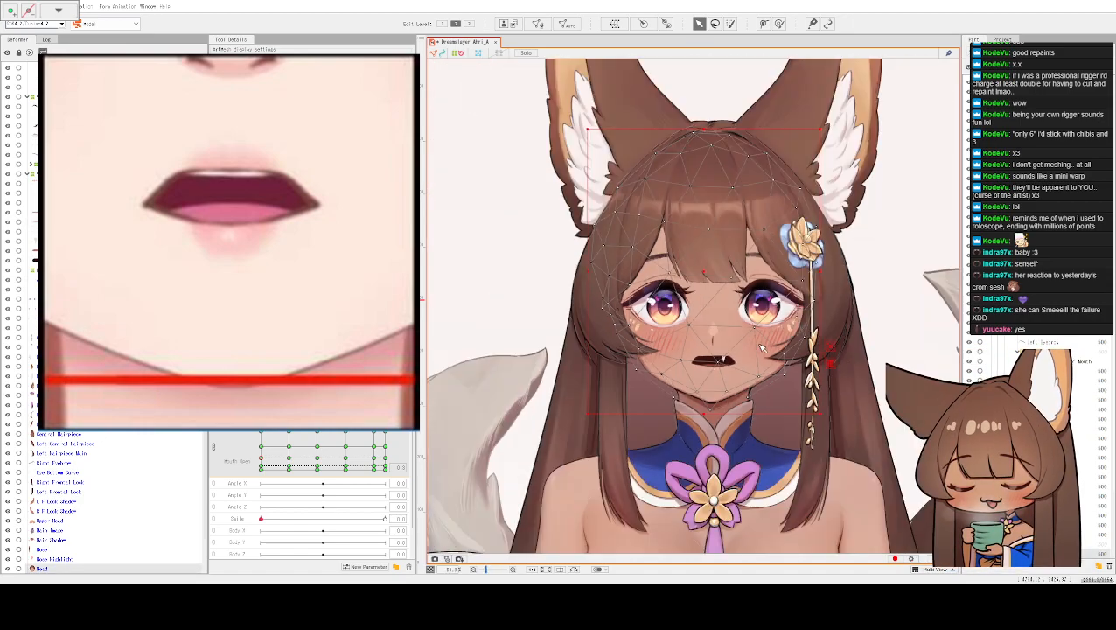
scroll(761, 346, "up", 3)
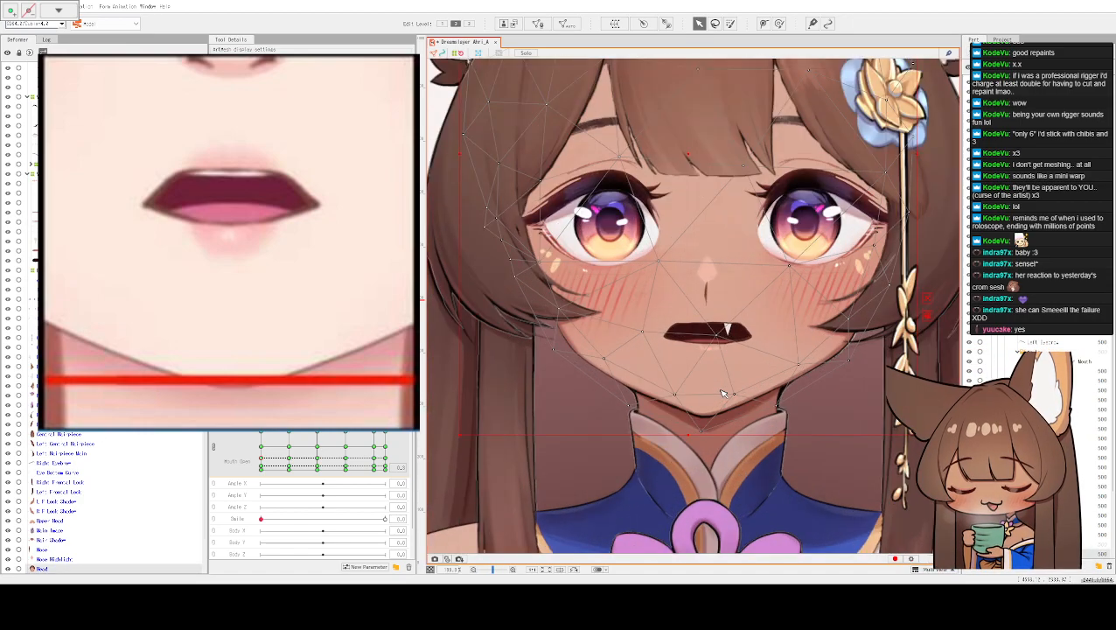
- Select the tongue's deformer inside the mouth and move it up slightly to show more of the tongue
left_click(788, 298)
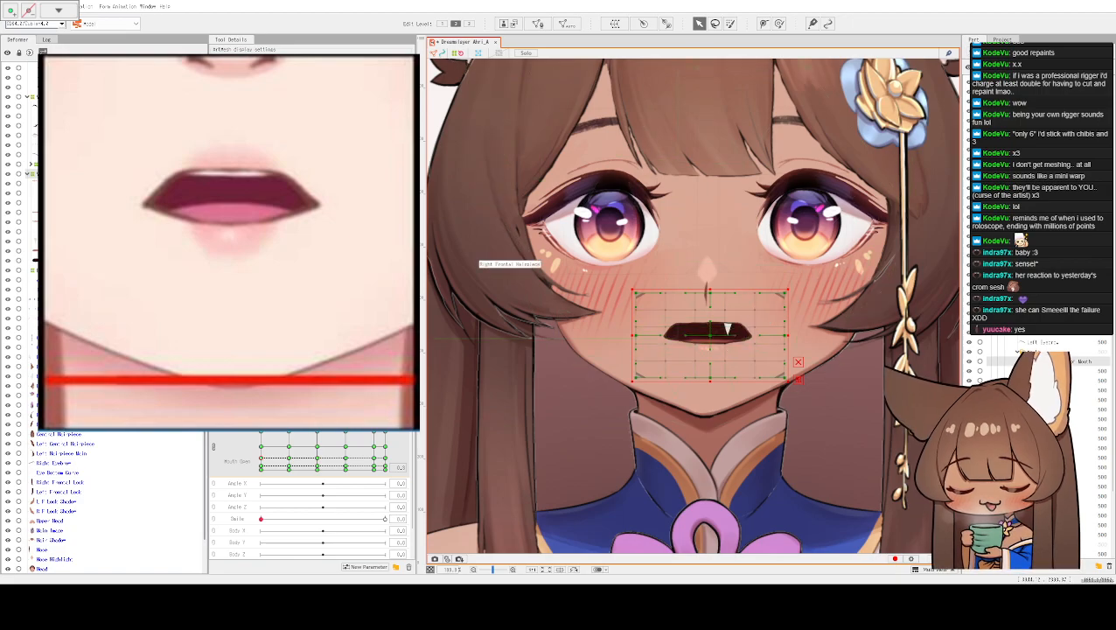
left_click(726, 331)
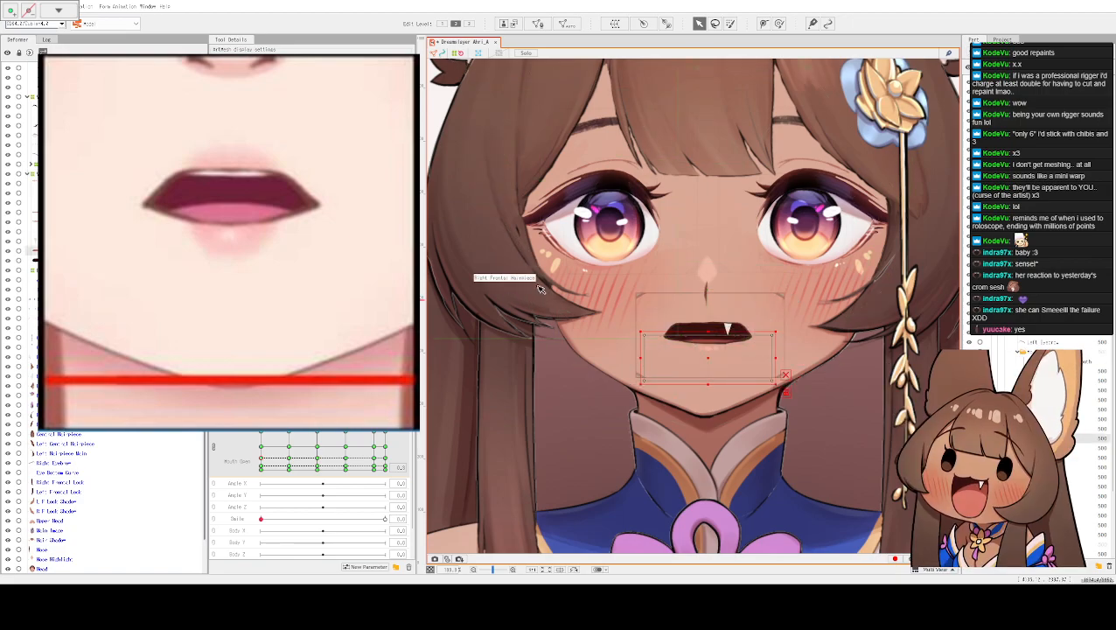
left_click(708, 354)
left_click_drag(708, 355, 707, 351)
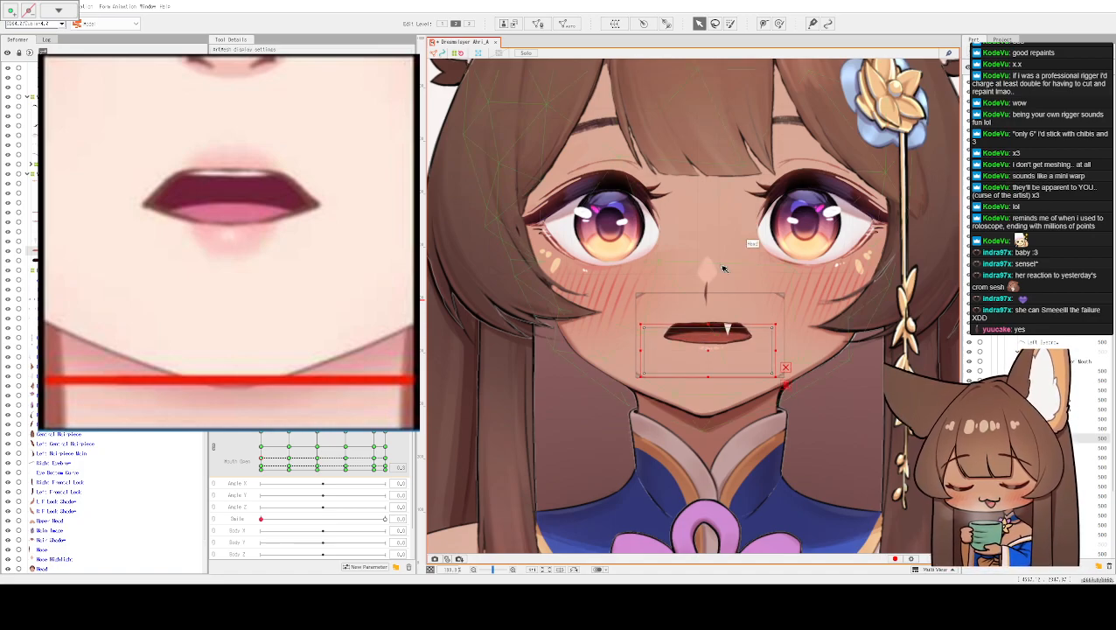
- Check the open mouth against the whole character and up close with the selection hidden
scroll(753, 249, "down", 3)
left_click(774, 325)
scroll(774, 325, "down", 2)
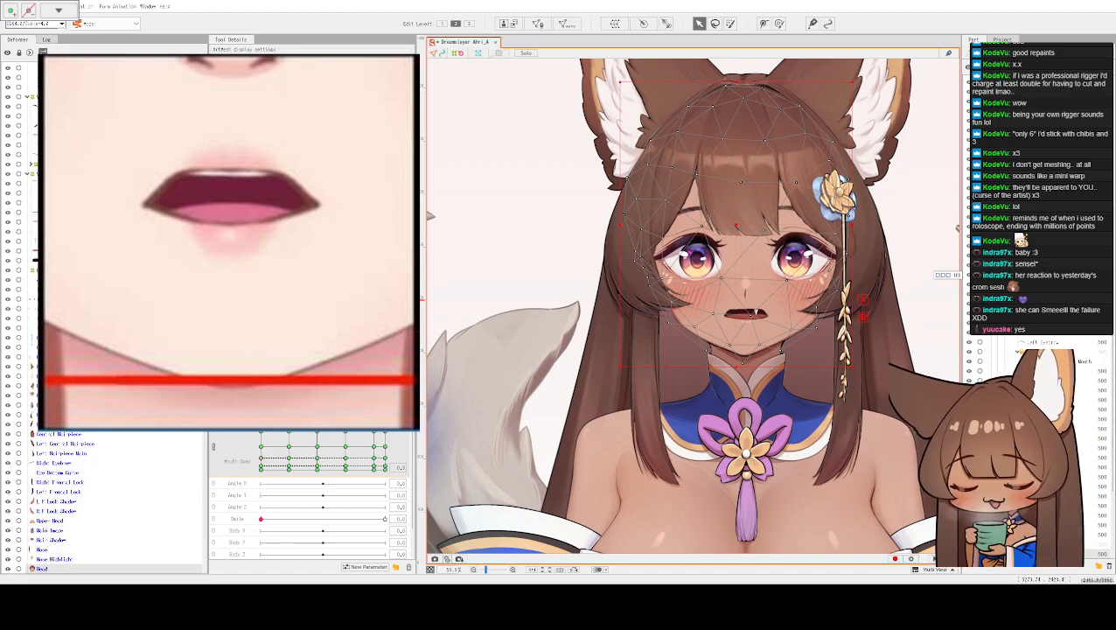
scroll(885, 262, "up", 3)
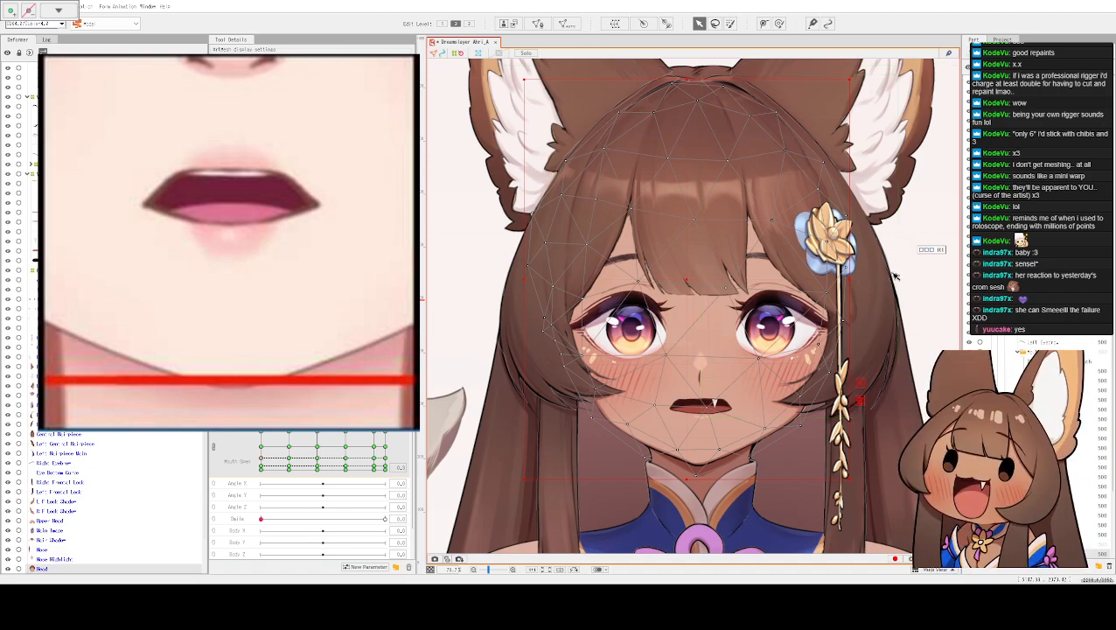
scroll(794, 343, "up", 5)
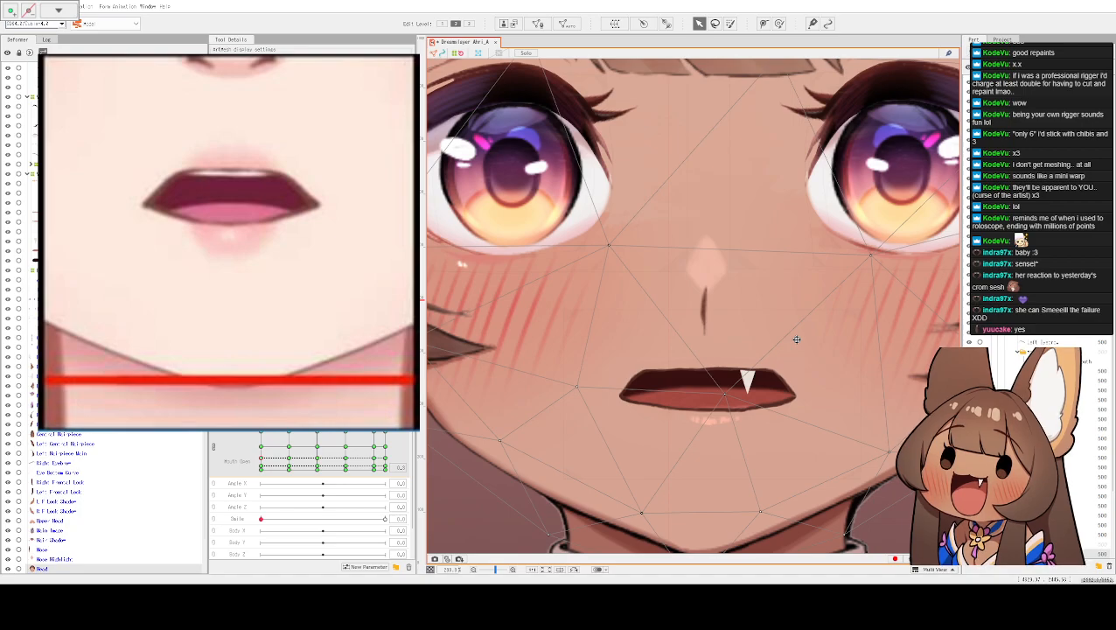
key("ctrl+h")
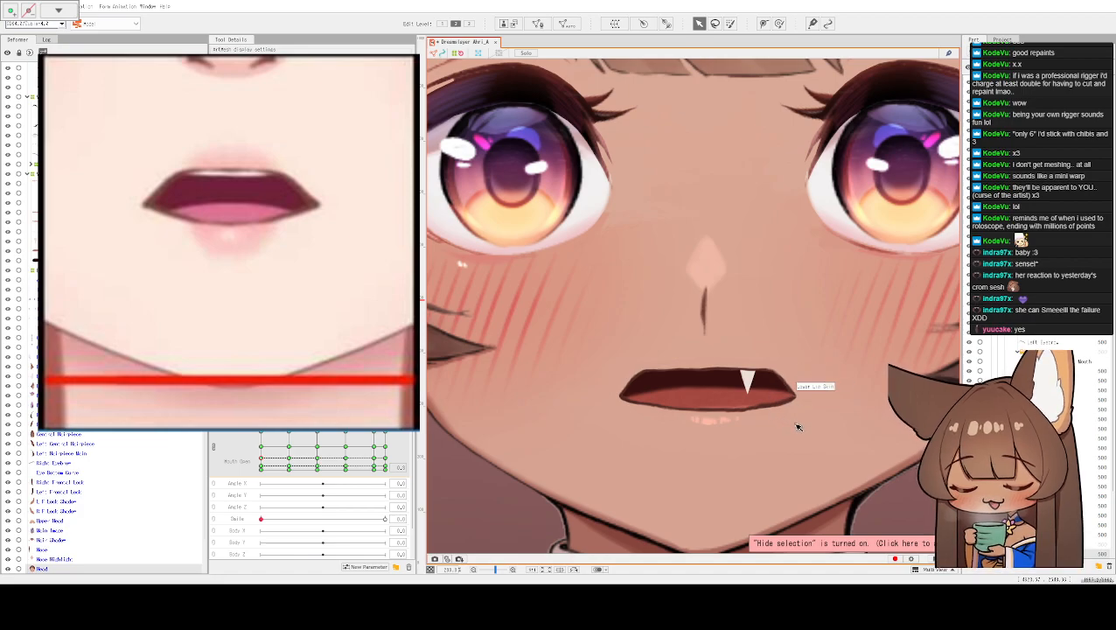
- Select the lower lip line and raise its control point at the fang-side mouth corner slightly so the line meets the upper lip
scroll(788, 414, "up", 2)
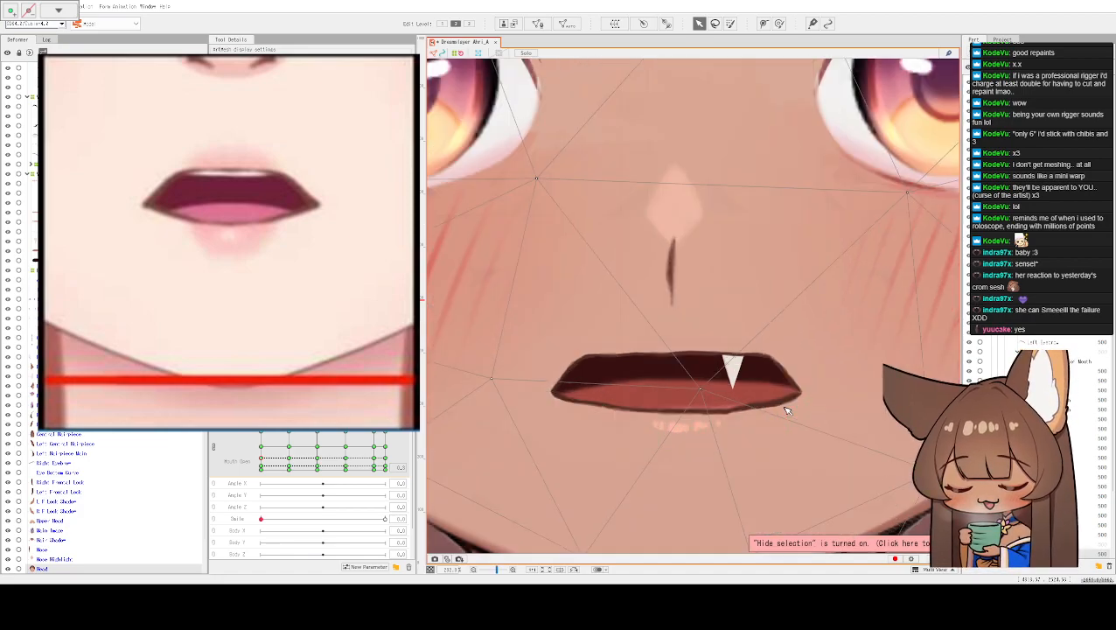
left_click(791, 404)
scroll(798, 397, "up", 2)
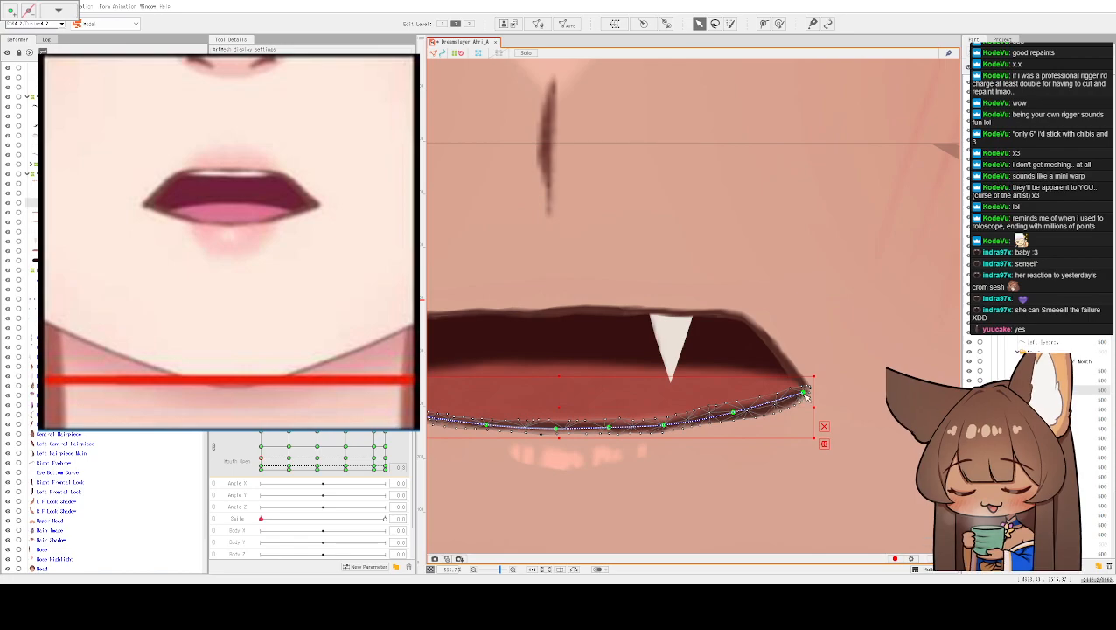
key("ctrl+h")
scroll(811, 418, "down", 3)
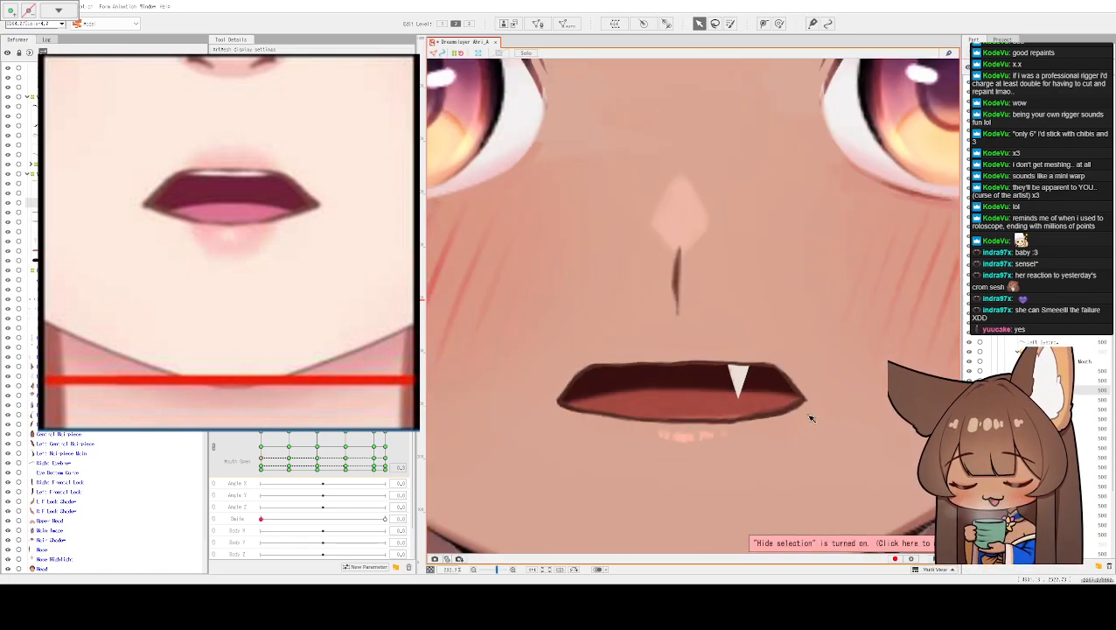
key("ctrl+h")
scroll(793, 407, "up", 3)
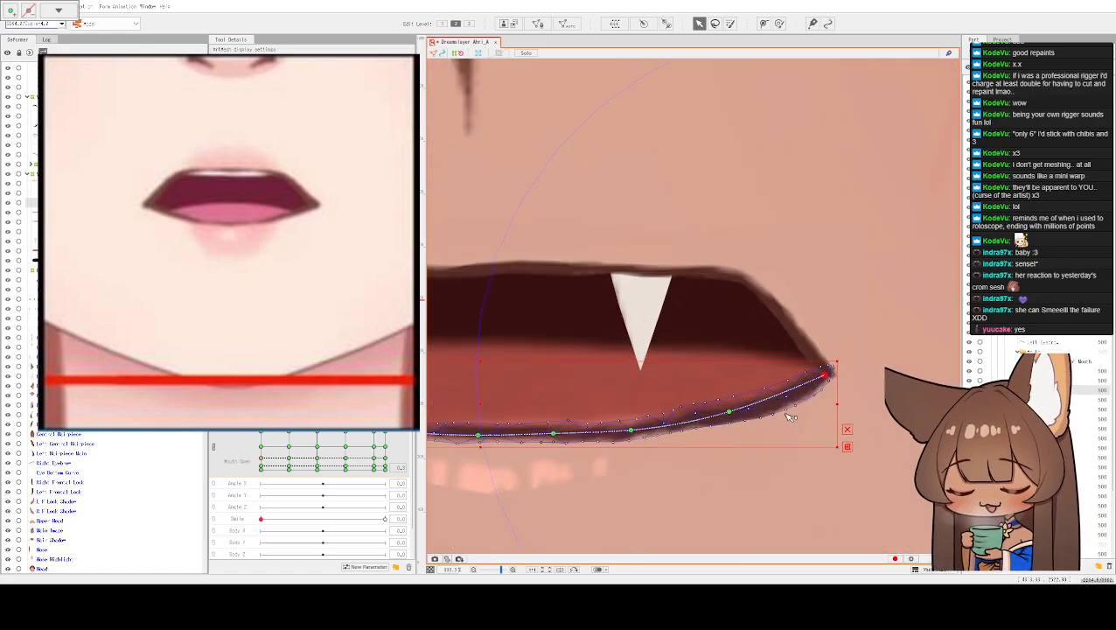
- Examine how the lower lip line curves into the fang-side mouth corner, with its mesh both shown and hidden
left_click(793, 413)
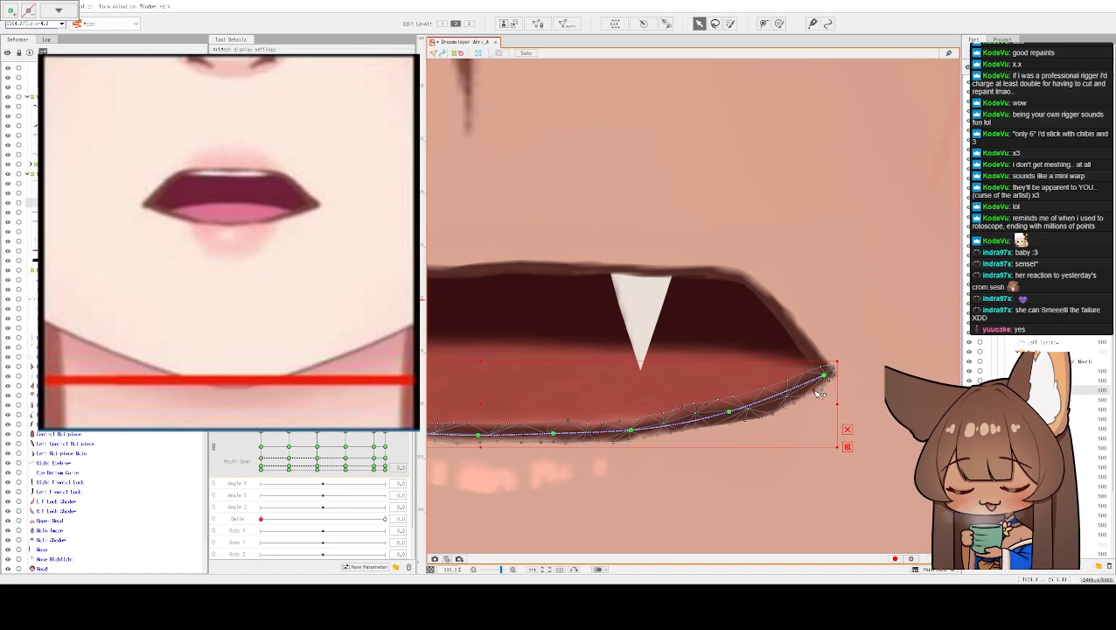
key("ctrl+h")
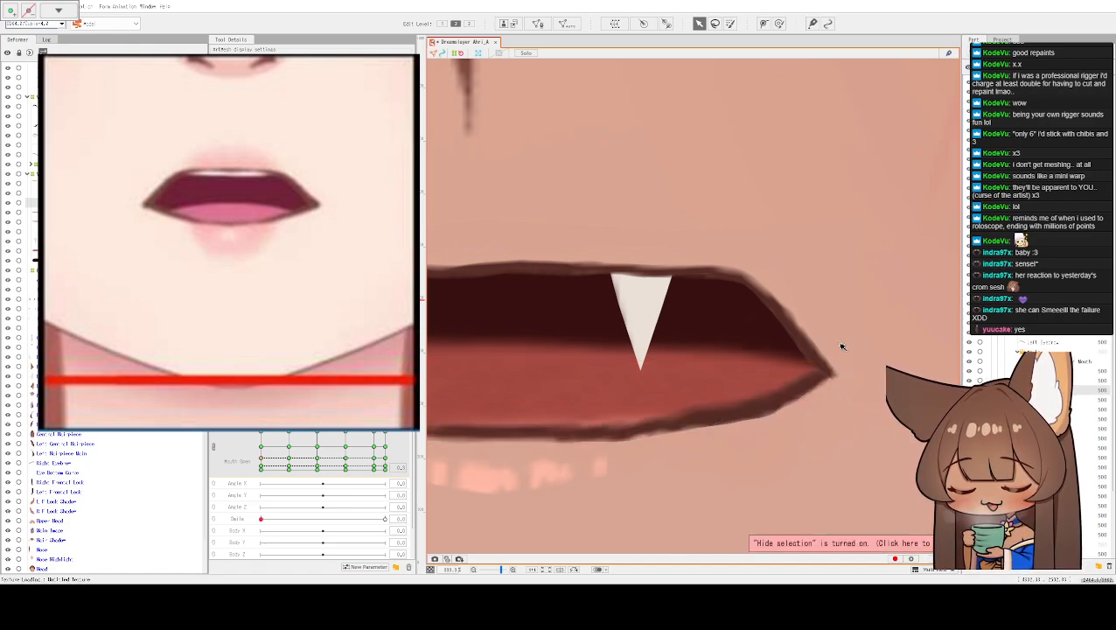
left_click(771, 422)
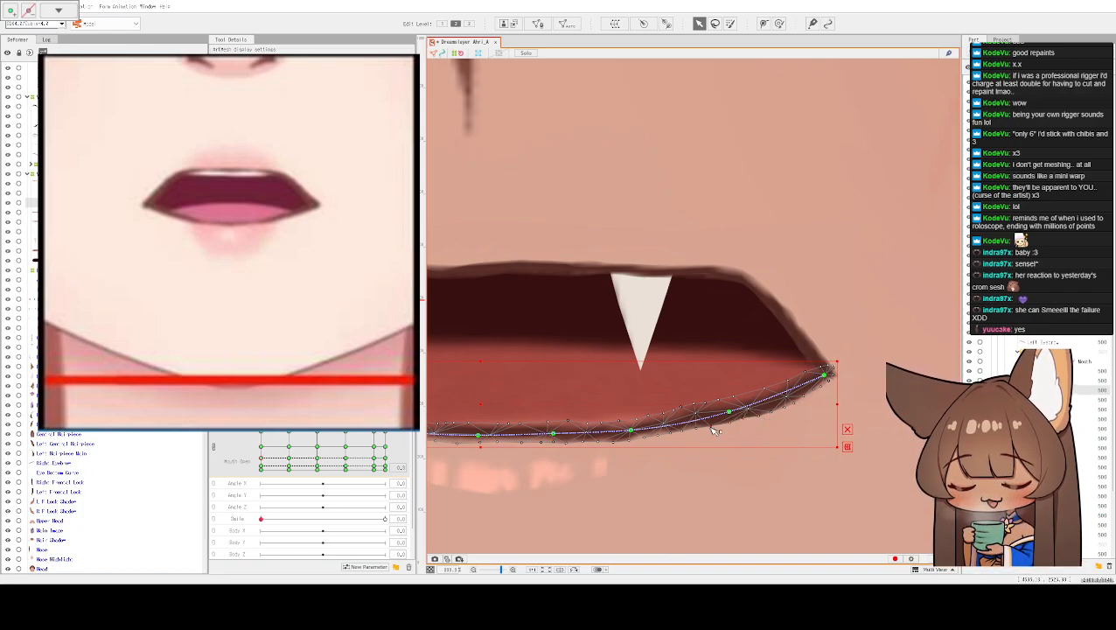
key("ctrl+h")
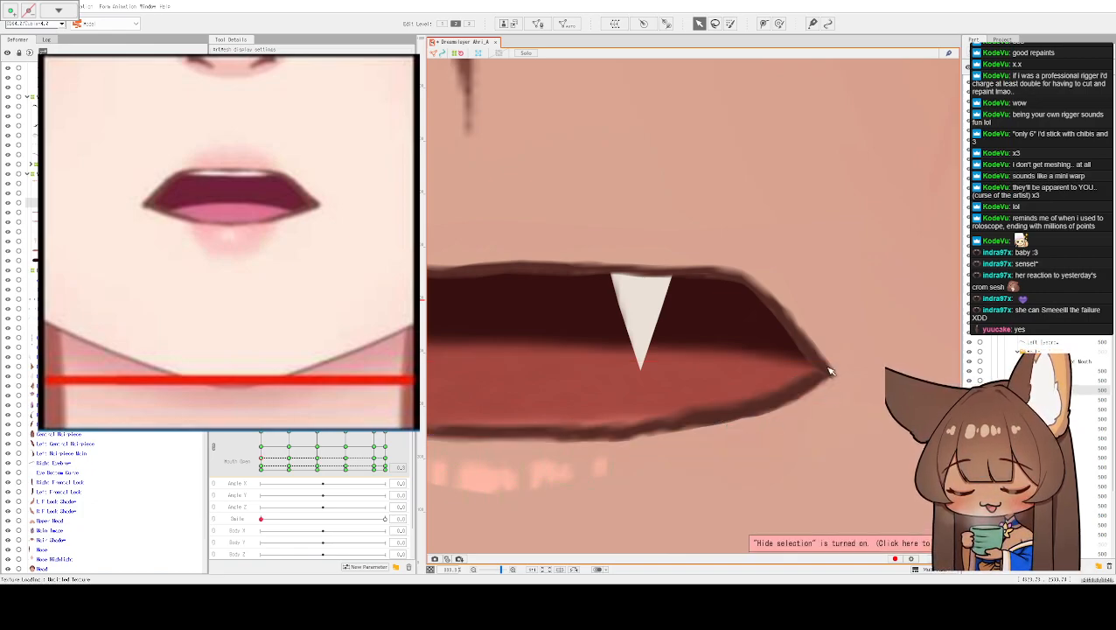
key("ctrl+h")
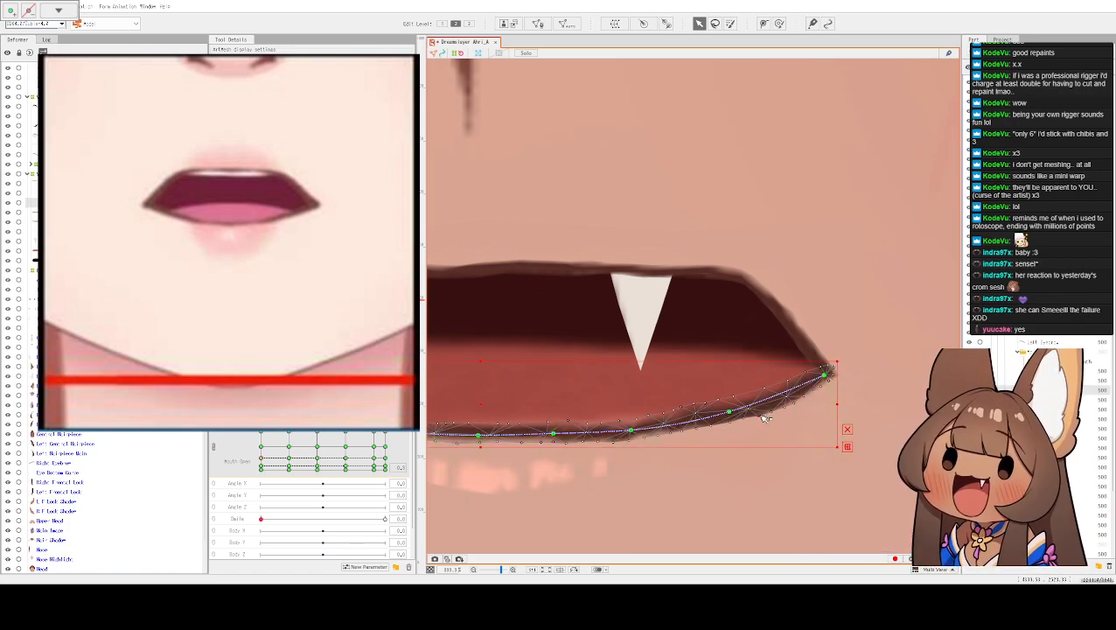
key("ctrl+h")
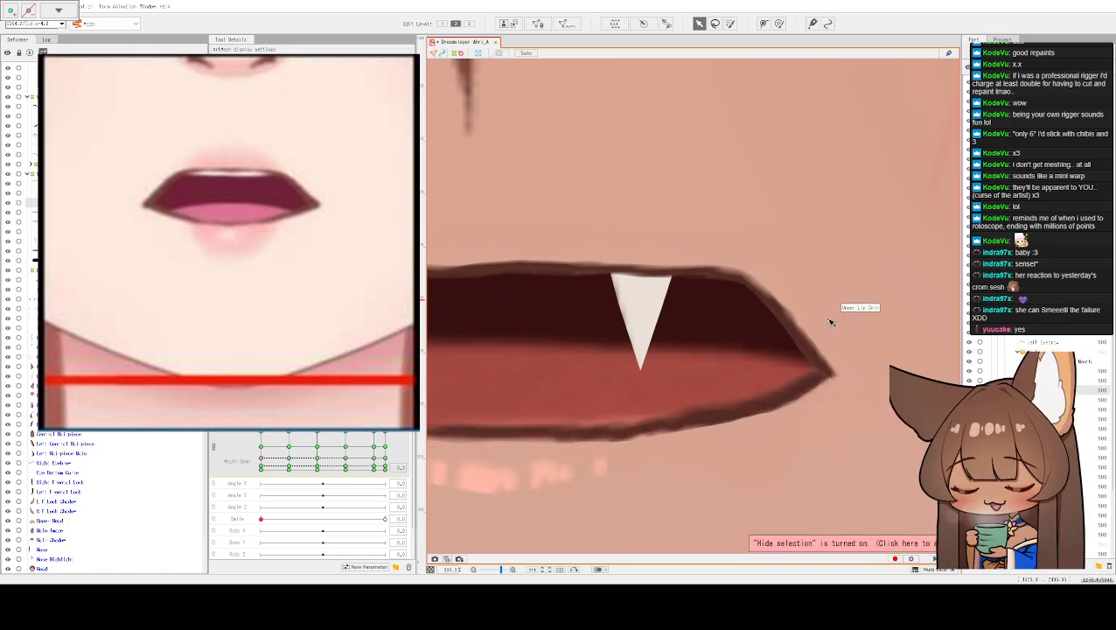
scroll(822, 289, "down", 5)
scroll(799, 194, "up", 4)
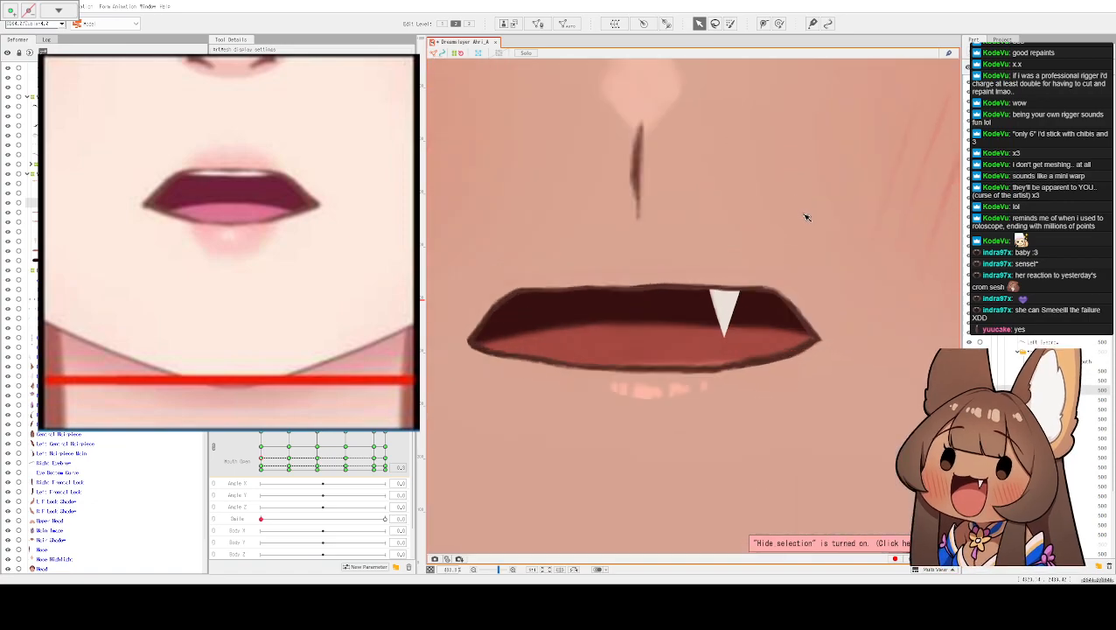
- Select the upper lip line and shift its two control points around the fang-side bend slightly inward to reshape the slope to the corner
key("ctrl+h")
scroll(794, 310, "up", 2)
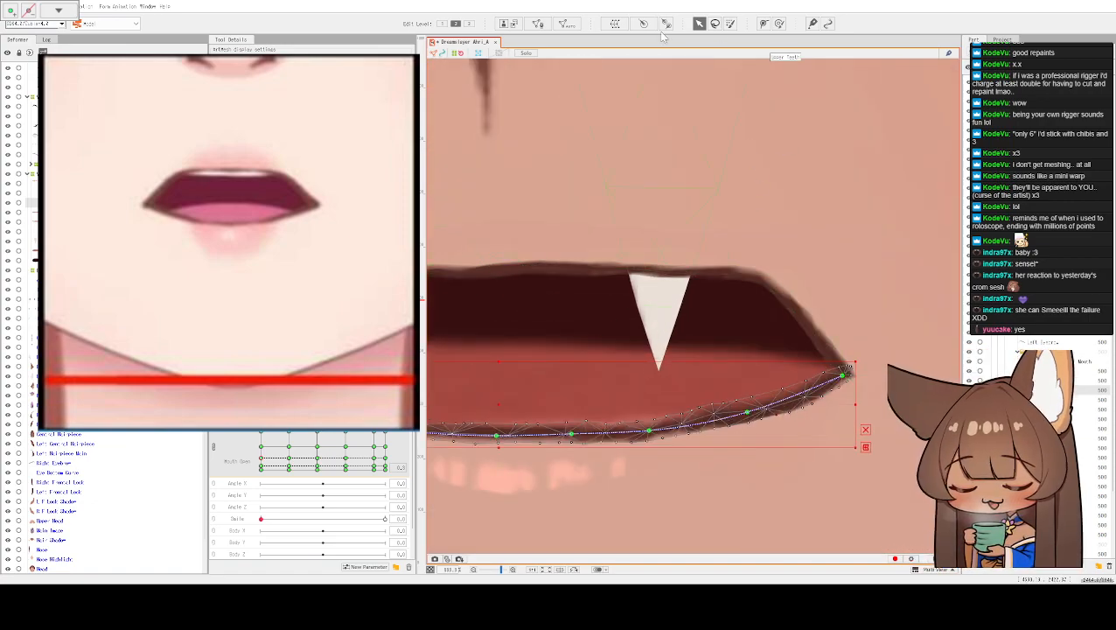
left_click(771, 297)
left_click(783, 298)
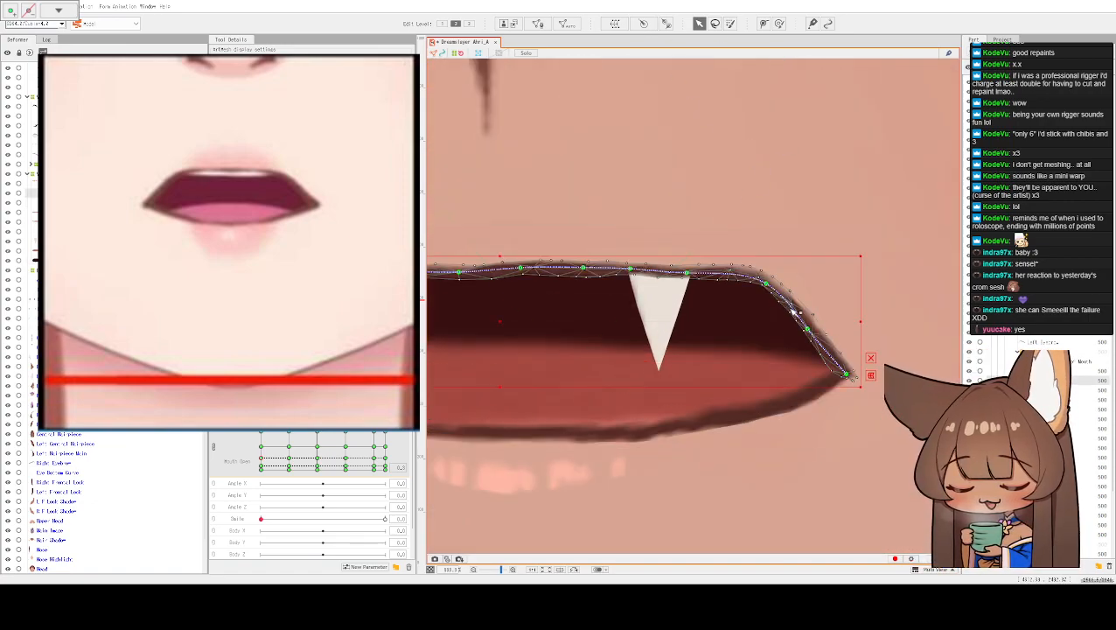
left_click(765, 286)
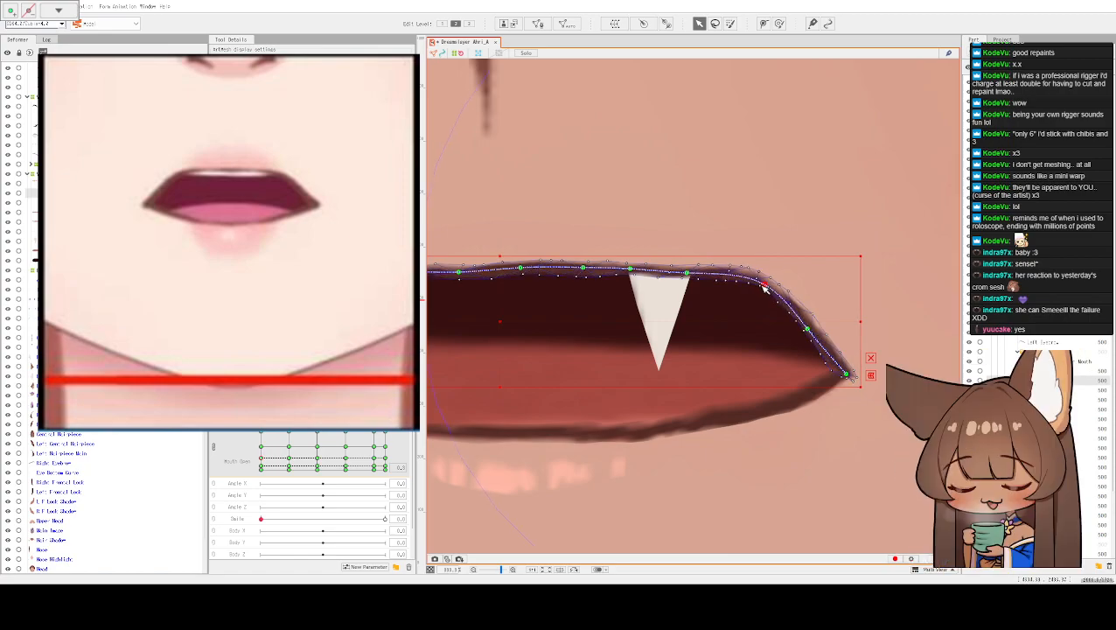
left_click(805, 330)
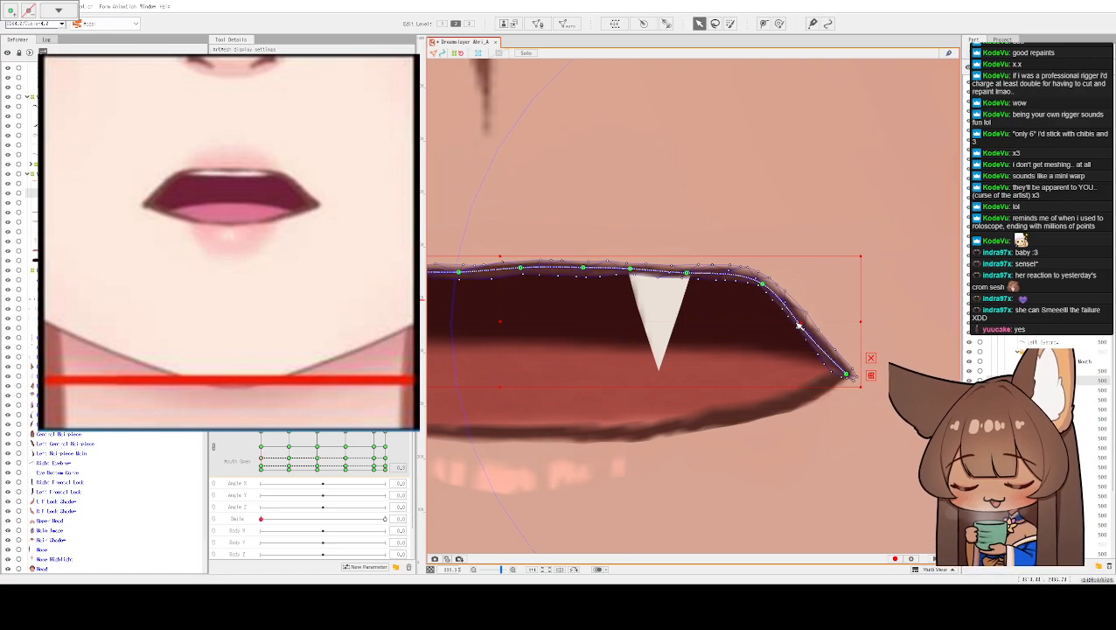
left_click(759, 285)
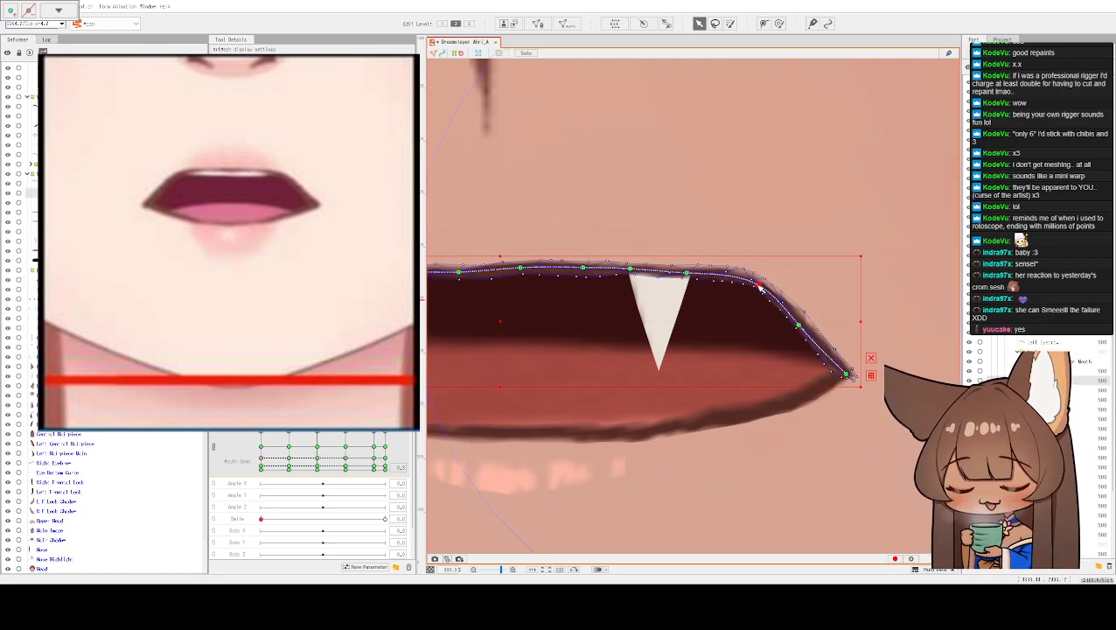
key("Return")
- Judge the reshaped upper lip line up close and against the whole face, with the selection hidden and shown
scroll(789, 197, "down", 3)
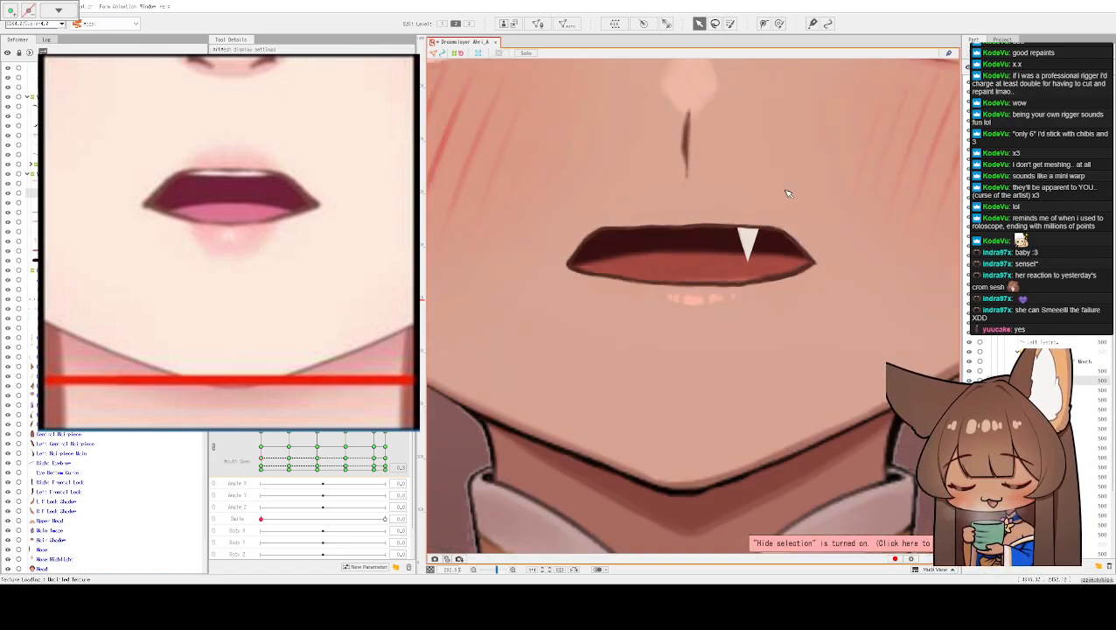
scroll(788, 193, "down", 3)
scroll(803, 243, "down", 2)
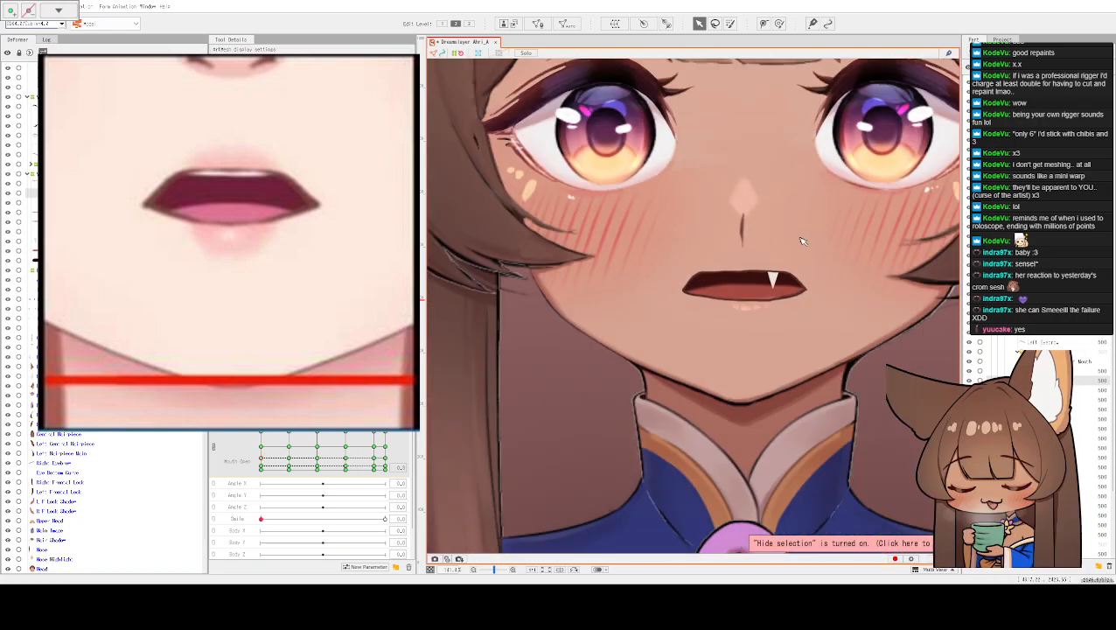
scroll(805, 236, "up", 4)
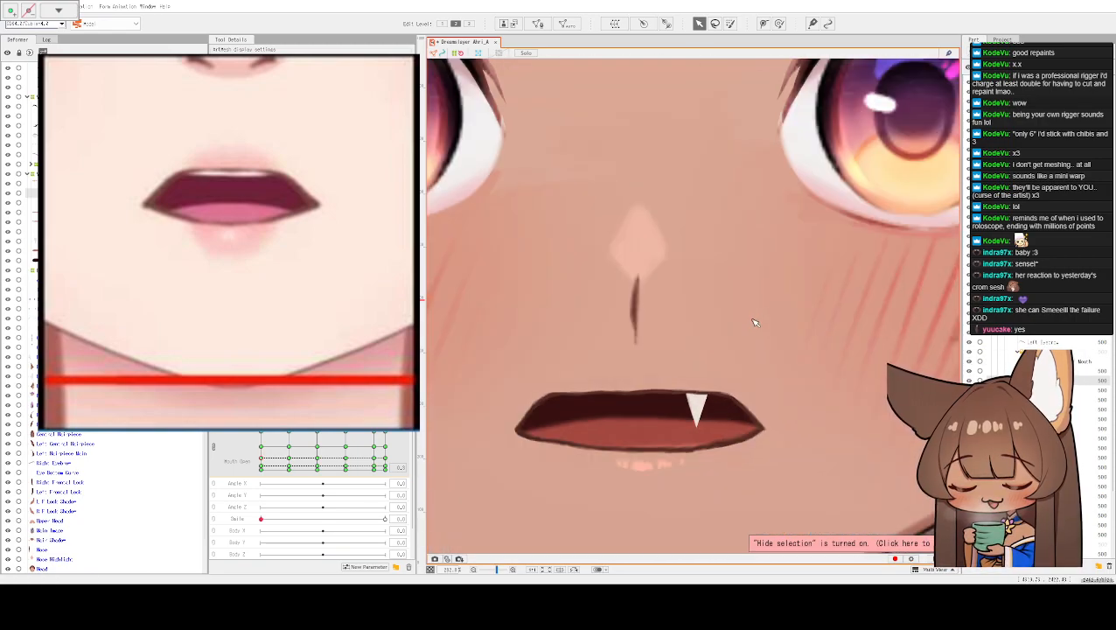
scroll(759, 323, "up", 2)
scroll(849, 194, "down", 3)
left_click(840, 204)
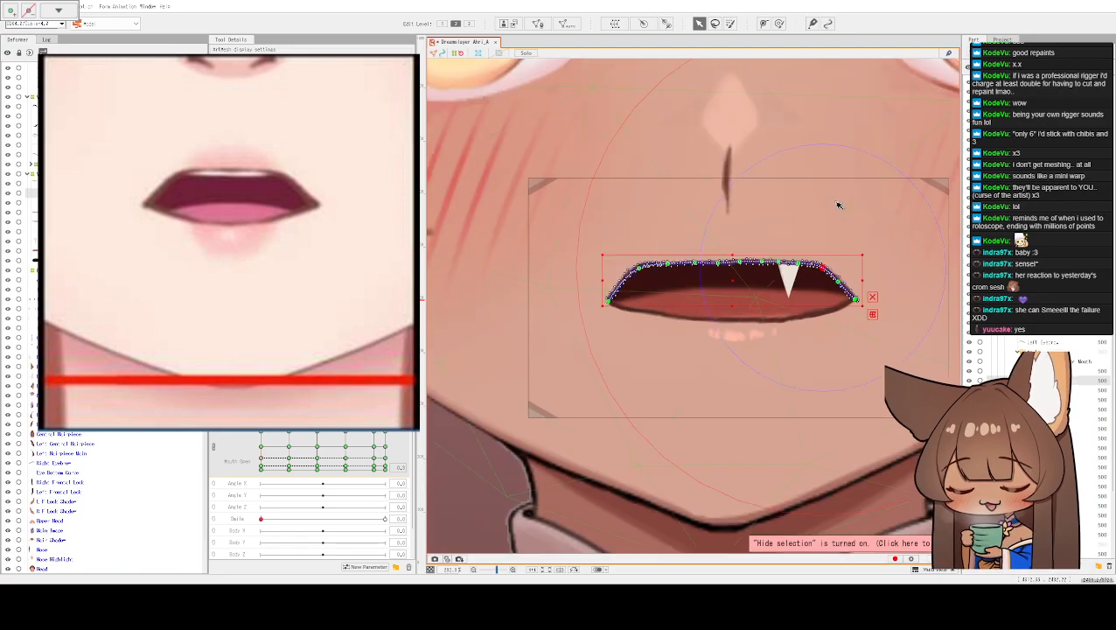
scroll(834, 206, "down", 2)
left_click(834, 205)
scroll(779, 294, "up", 1)
scroll(761, 332, "down", 2)
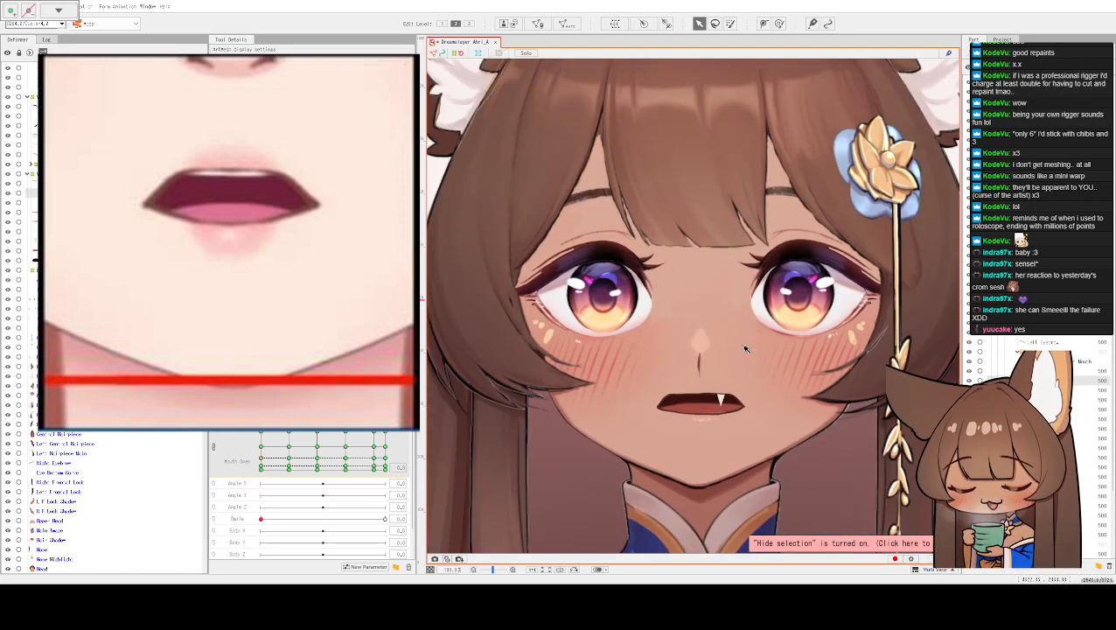
scroll(737, 362, "up", 4)
left_click_drag(738, 362, 835, 209)
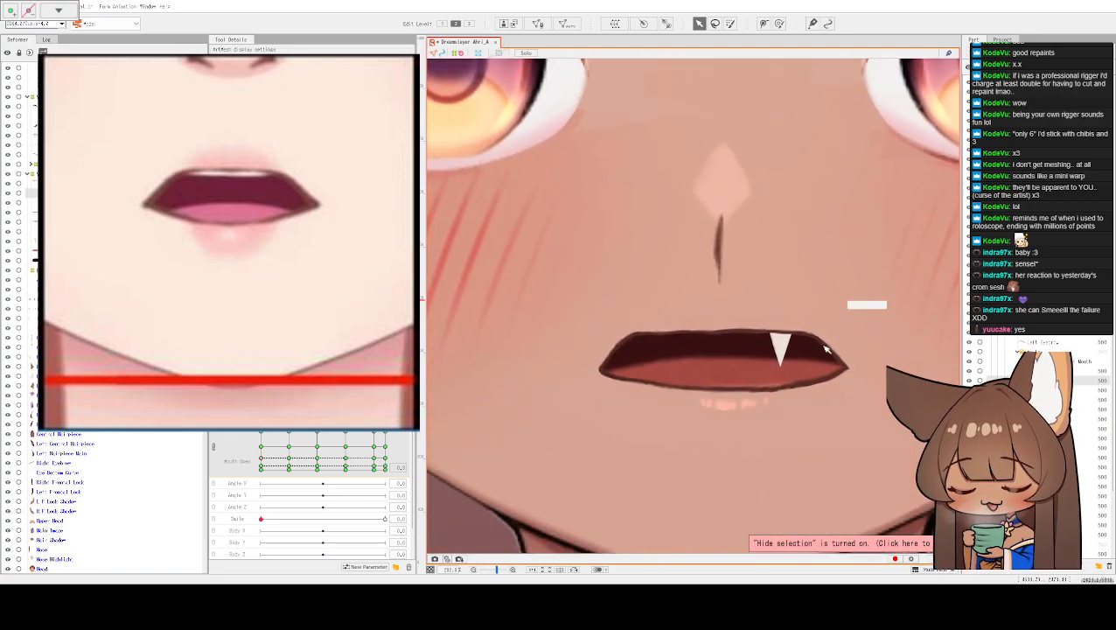
- Select the tongue's deformer inside the mouth and shift it down slightly
scroll(770, 403, "up", 3)
left_click(754, 385)
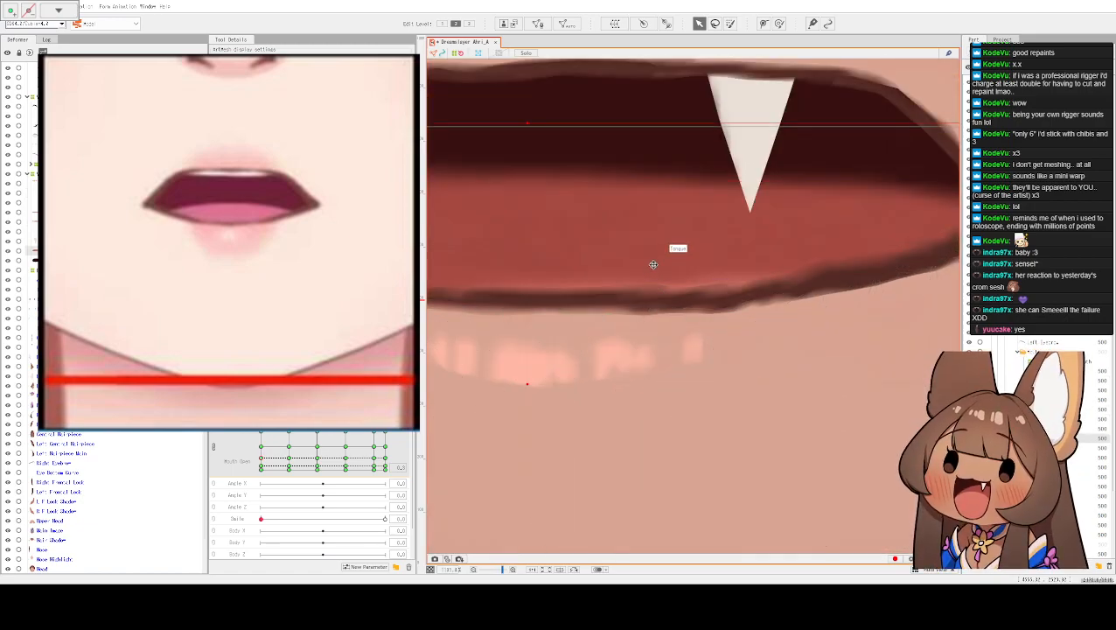
scroll(653, 254, "down", 2)
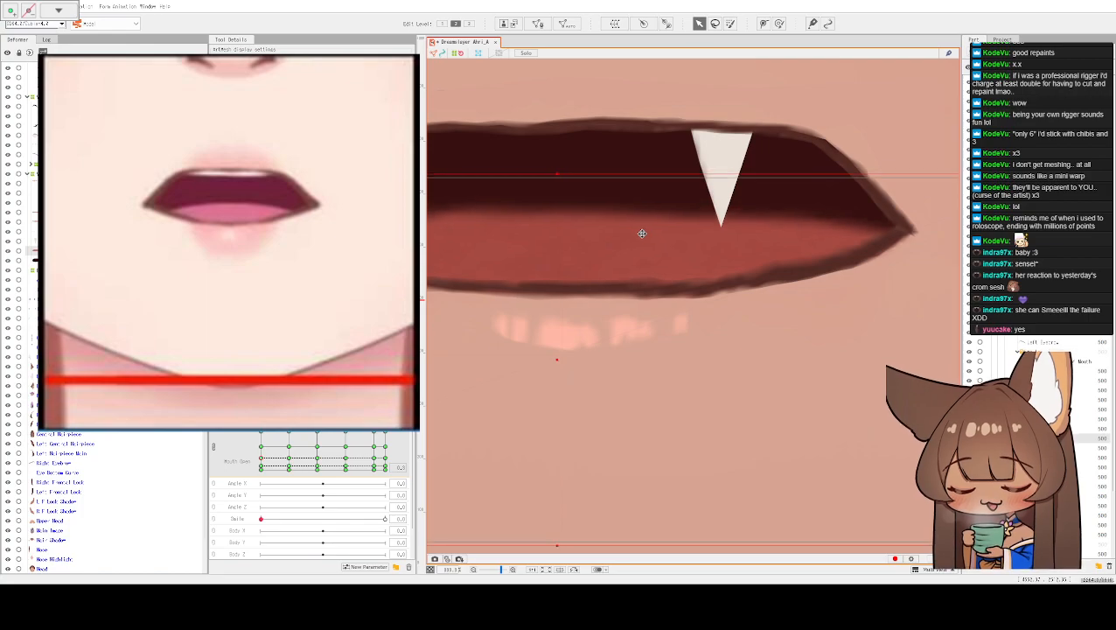
left_click(667, 204)
scroll(667, 203, "down", 2)
scroll(667, 200, "down", 2)
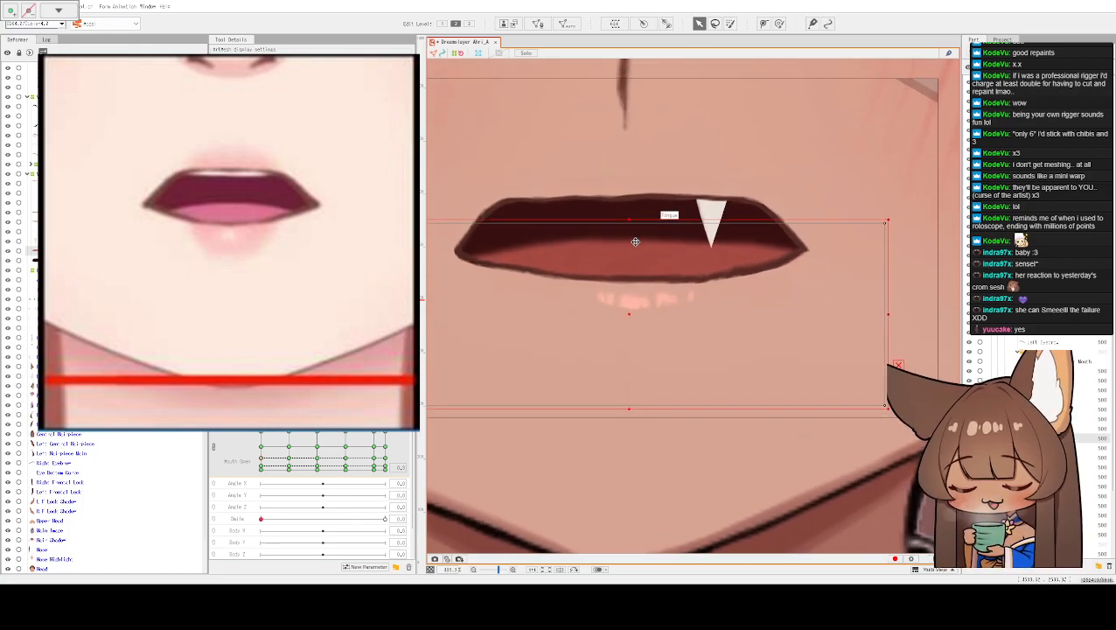
- Check the mouth against the whole face and inspect the lower lip highlight's placement beneath the lip line
scroll(699, 149, "down", 3)
left_click_drag(709, 133, 708, 438)
scroll(743, 262, "down", 2)
scroll(741, 263, "up", 2)
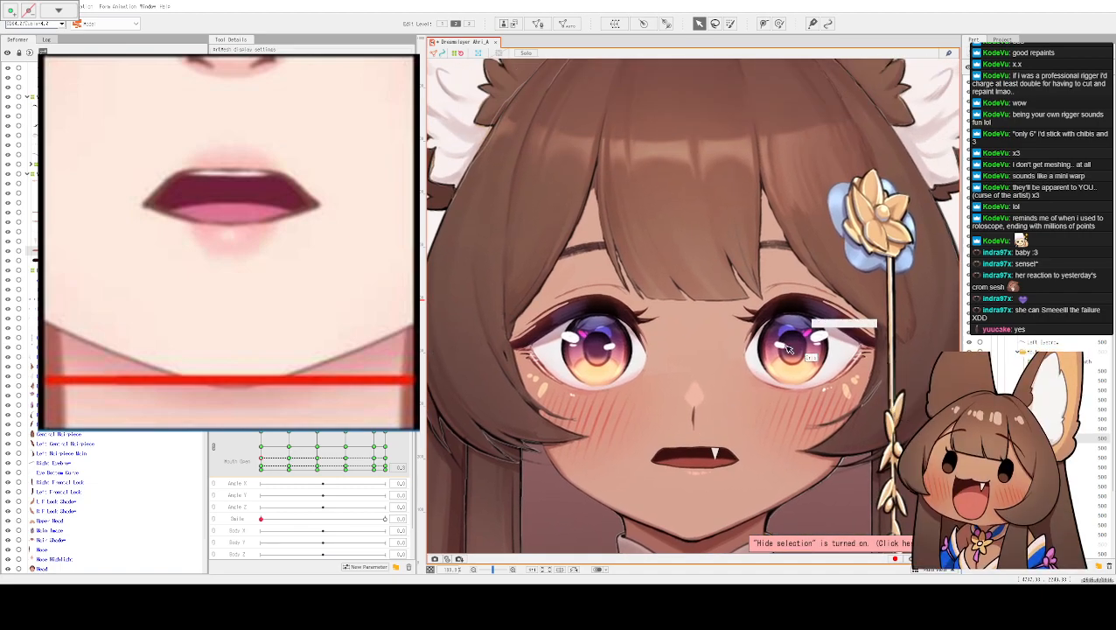
scroll(697, 479, "up", 3)
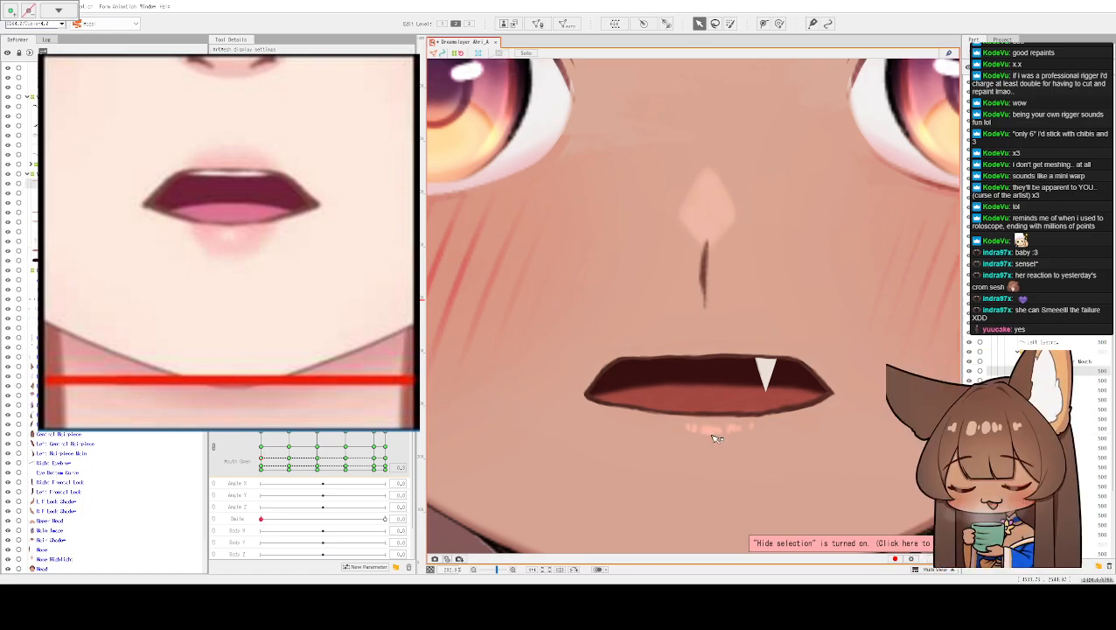
left_click(716, 439)
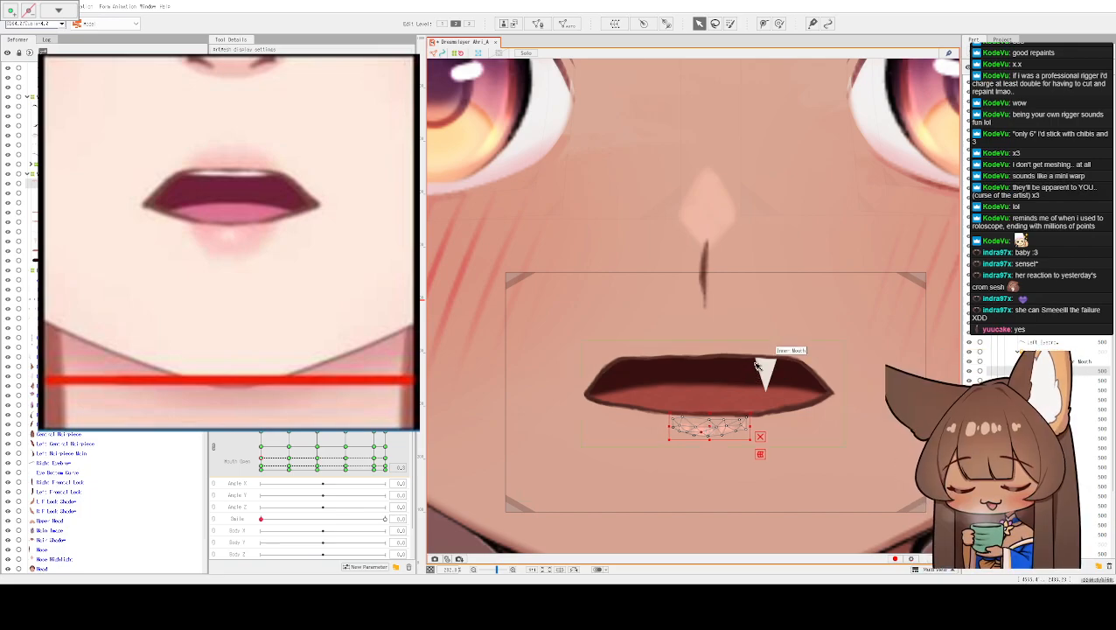
key("ctrl+h")
scroll(738, 284, "down", 4)
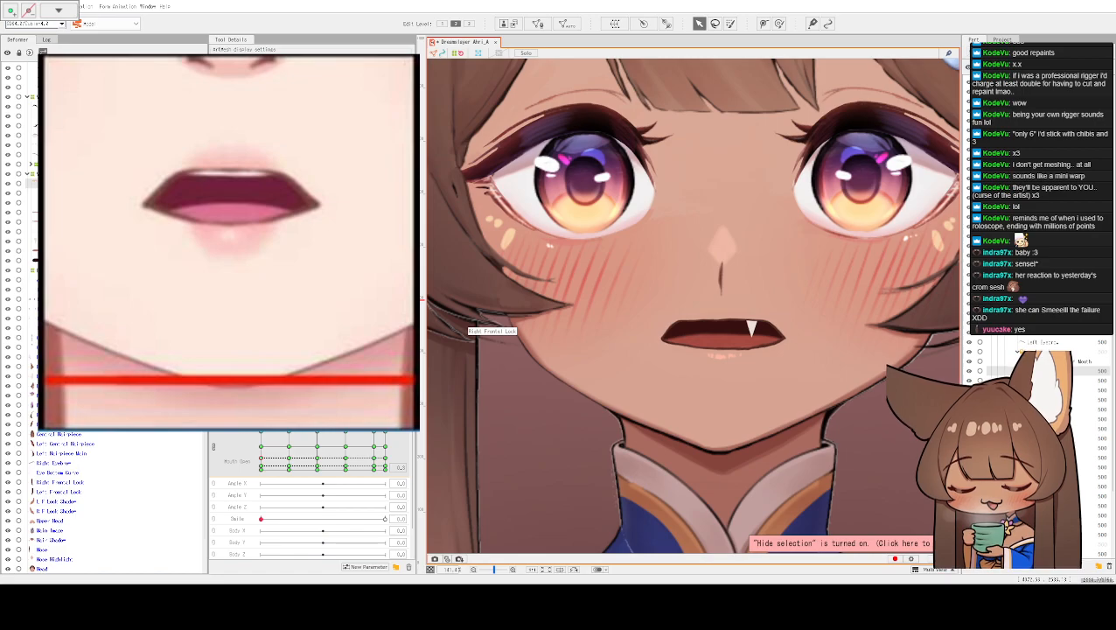
- Compare the next wider Mouth Open keyform with the slightly open one just shaped
mouse_move(266, 461)
left_mouse_down()
mouse_move(273, 469)
mouse_move(254, 447)
left_mouse_up()
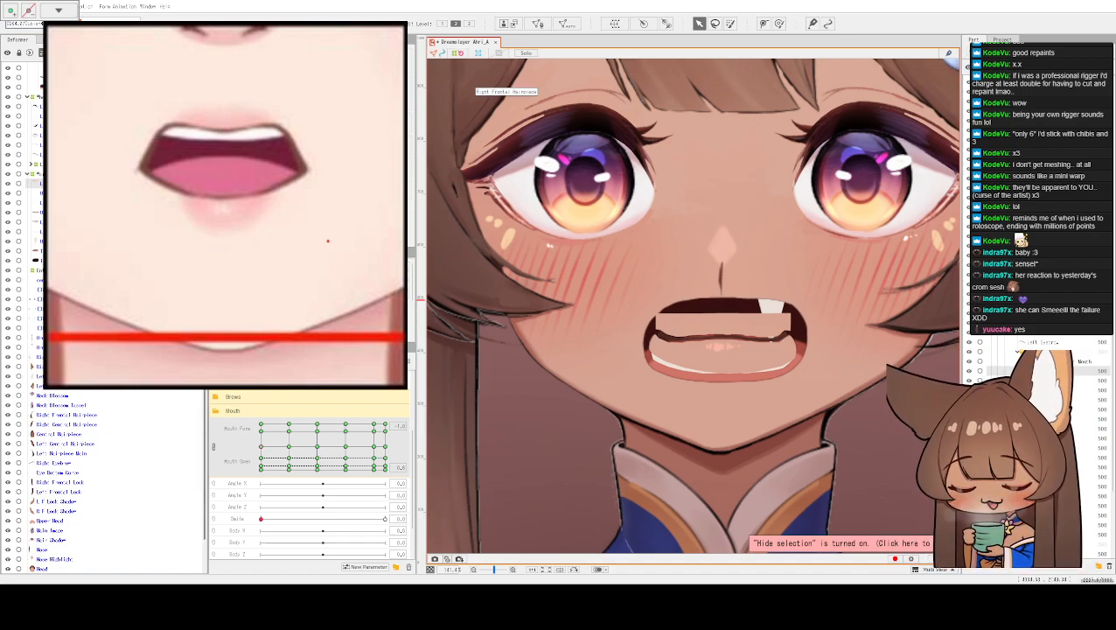
left_click(264, 456)
left_click_drag(263, 456, 253, 461)
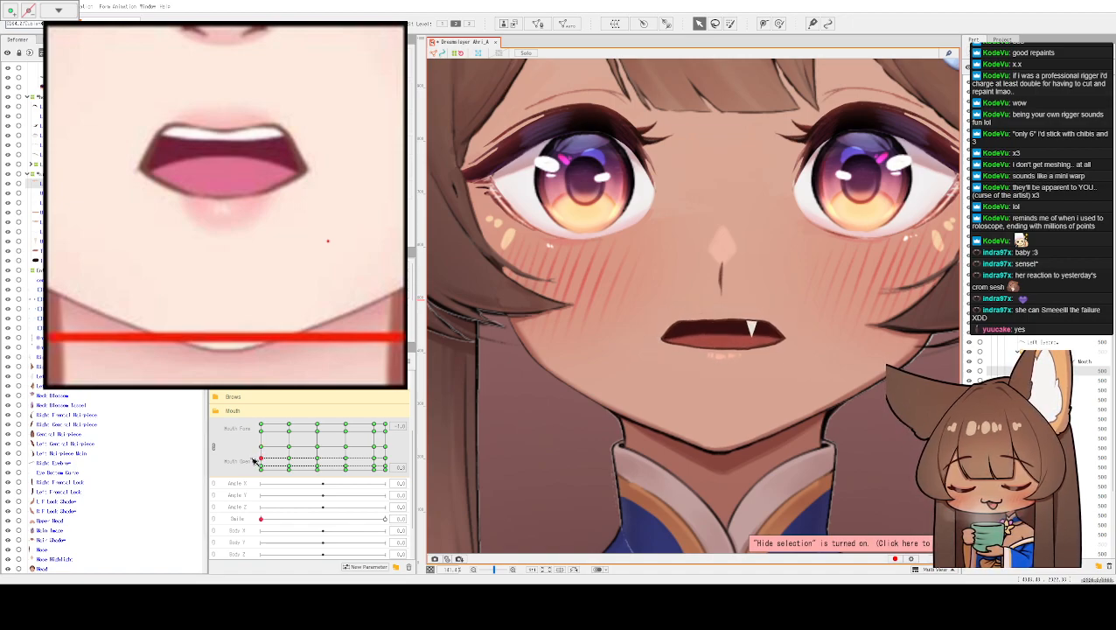
- Copy the forms of all mouth parts from the slightly open keyform and paste them onto the next wider Mouth Open keyform
left_click(725, 337)
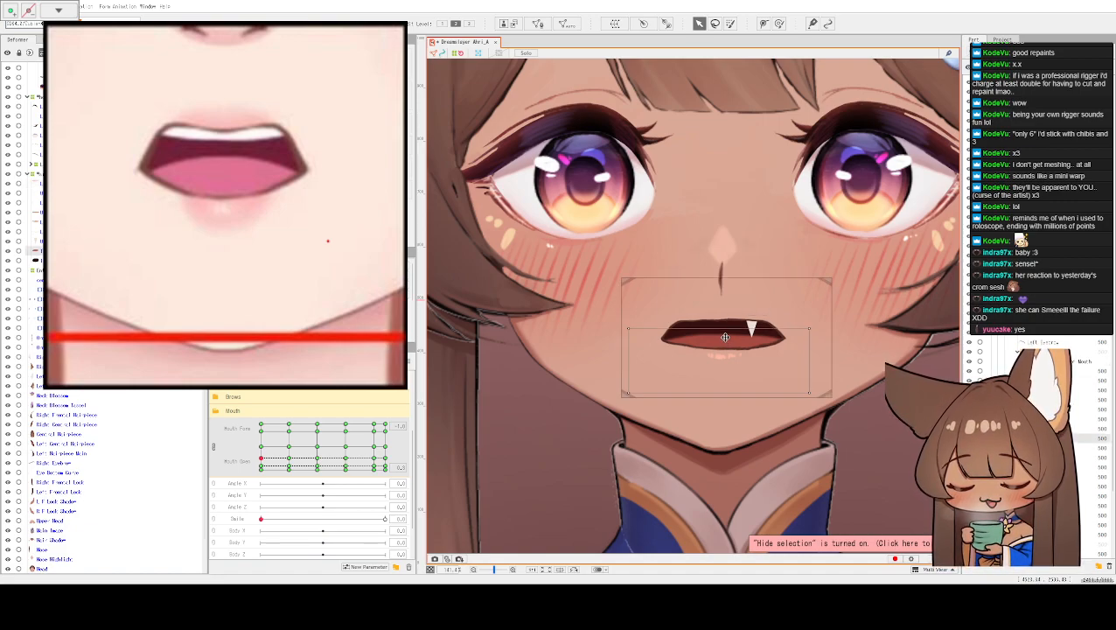
left_click(731, 330)
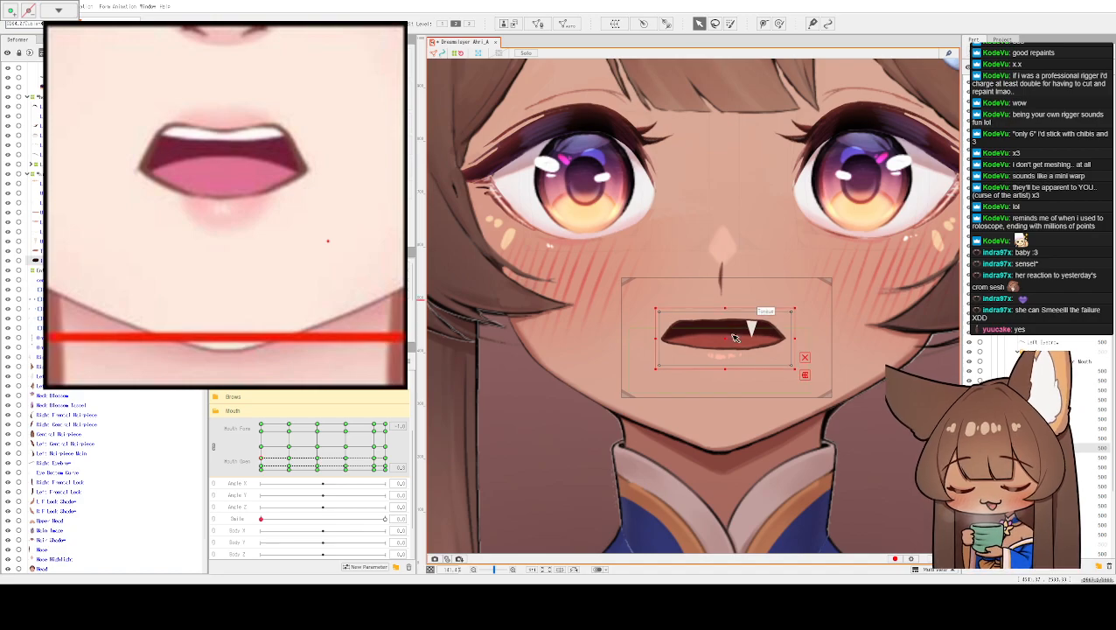
left_click(732, 335)
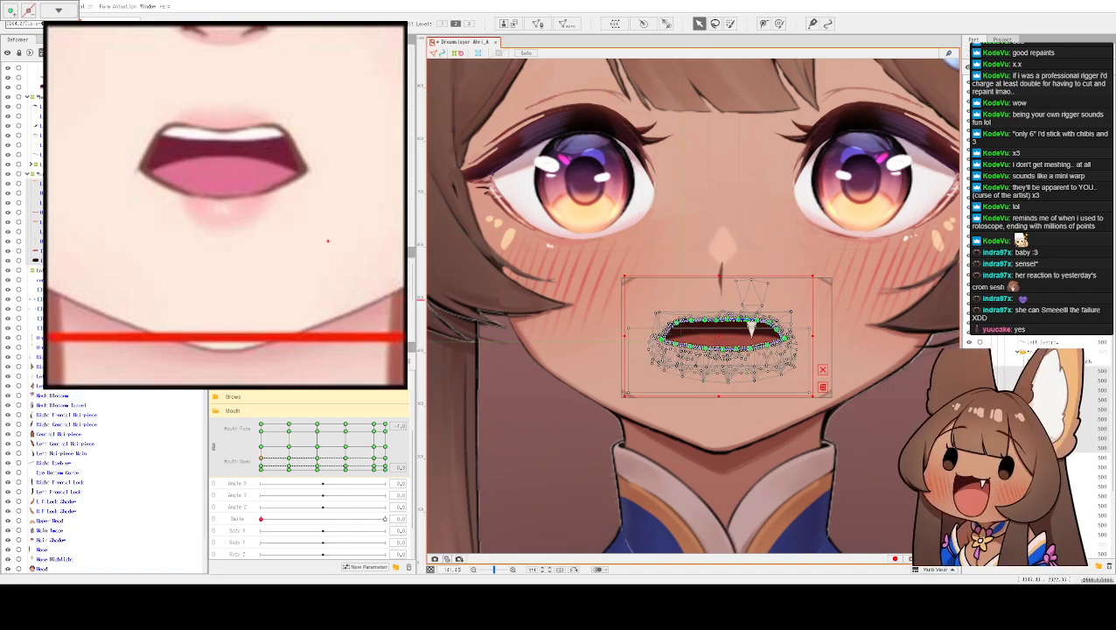
left_click(260, 448)
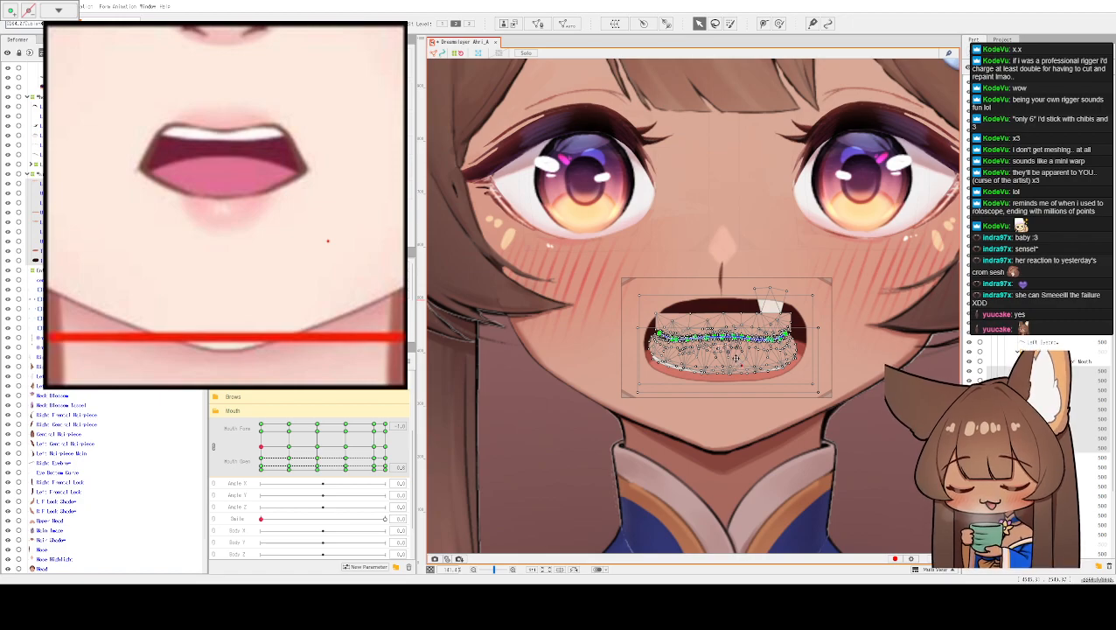
left_click(682, 294)
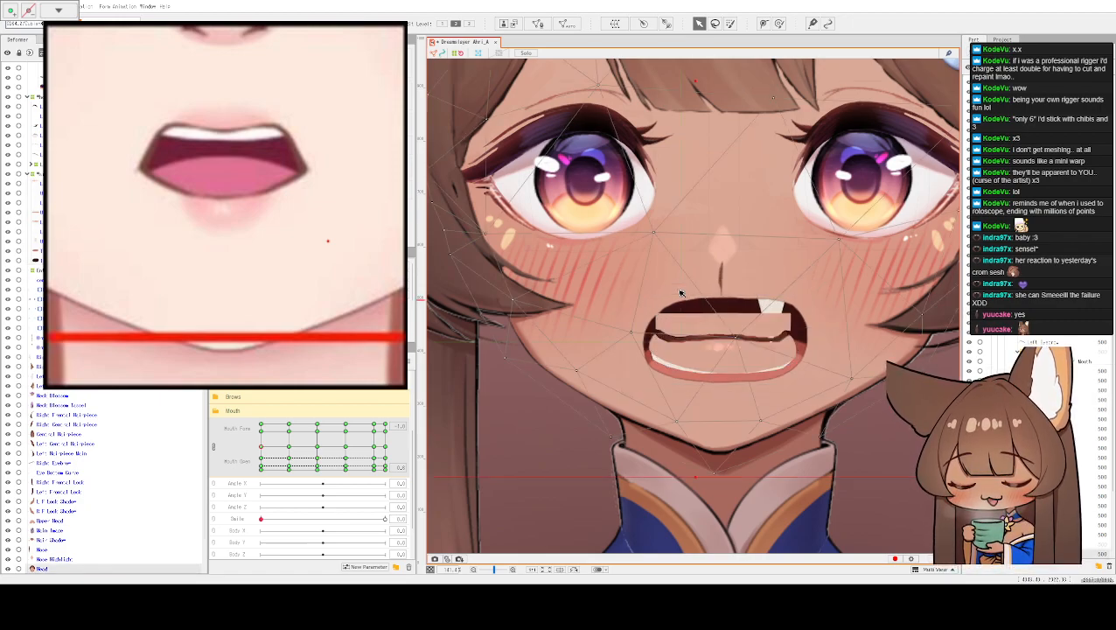
left_click(54, 260)
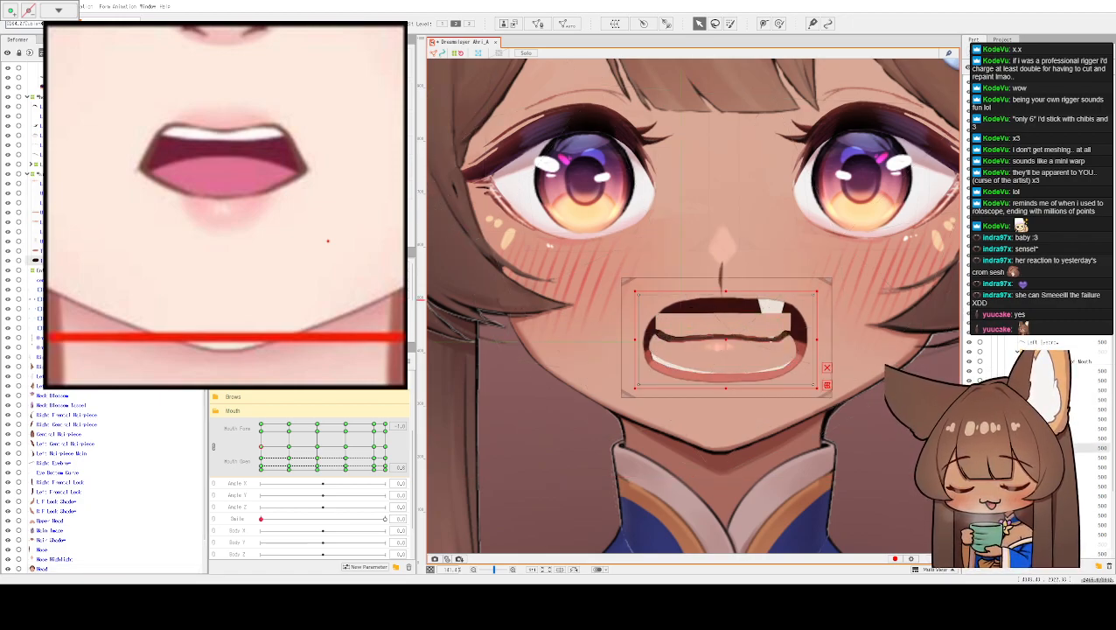
left_click(54, 184, "shift")
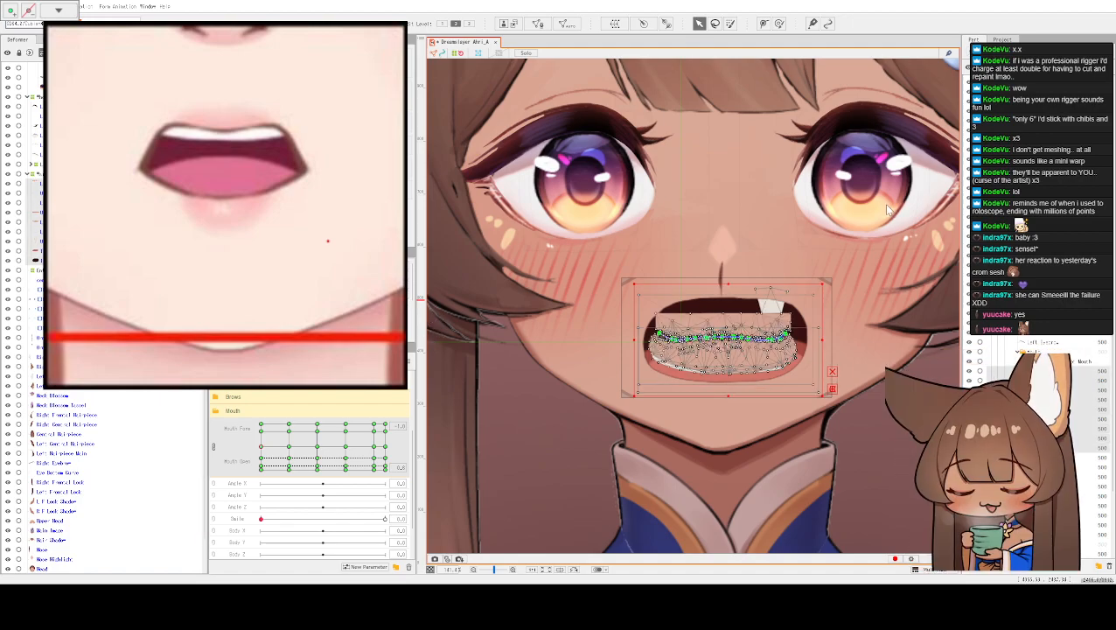
key("ctrl+v")
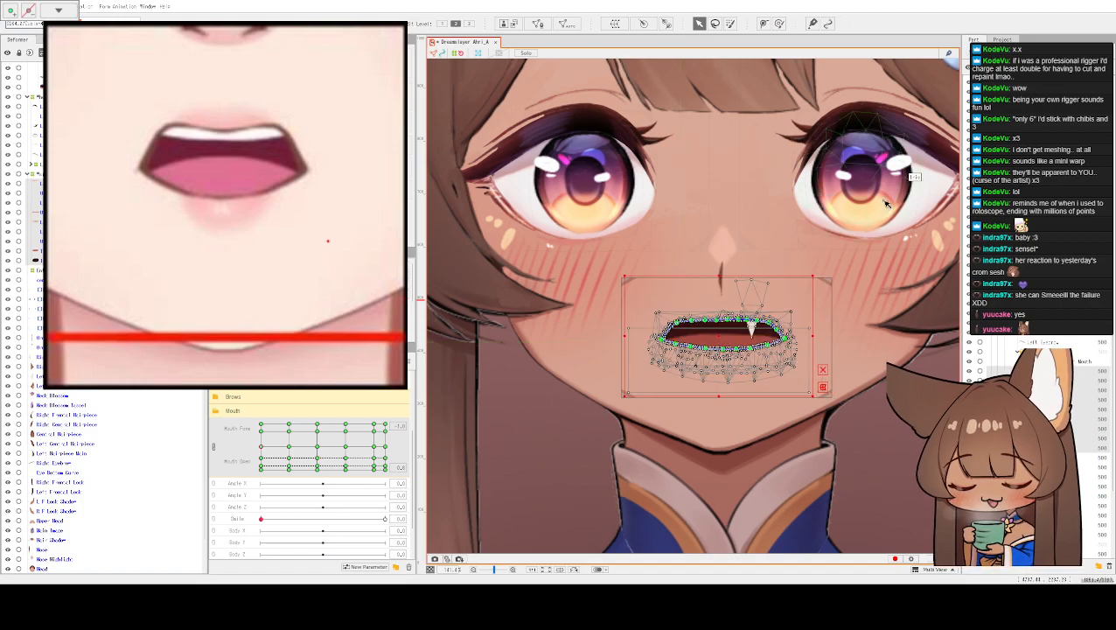
- Compare the pasted mouth shape with the neighbouring Mouth Open keyforms and the smiling open mouth, including the fang's placement
left_click(262, 449)
left_click_drag(262, 448, 219, 455)
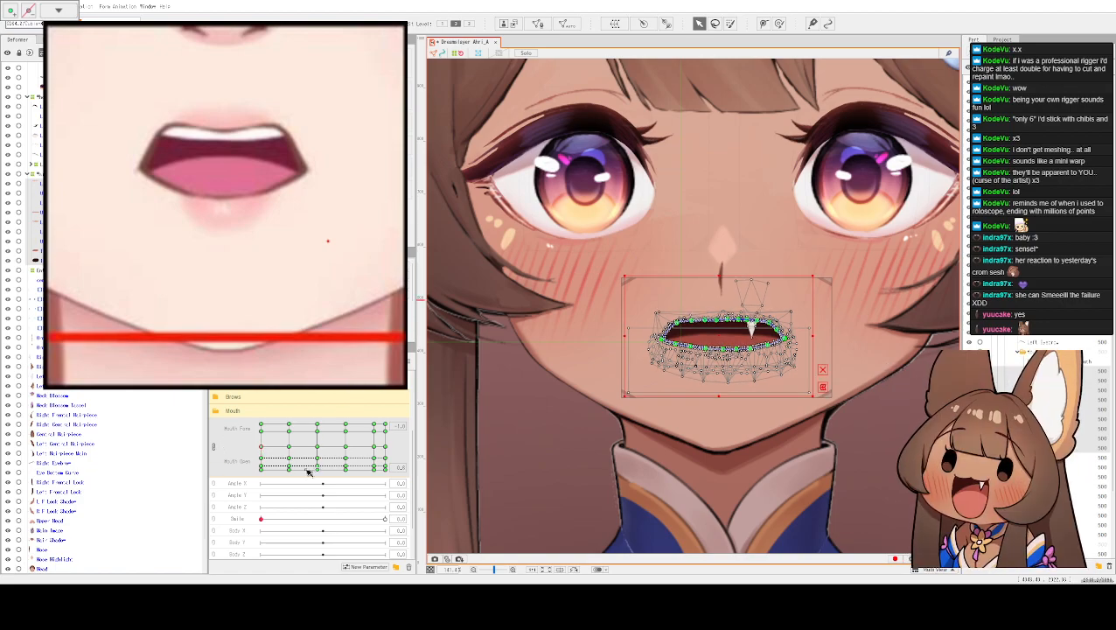
left_click_drag(308, 471, 317, 462)
left_click_drag(374, 427, 347, 421)
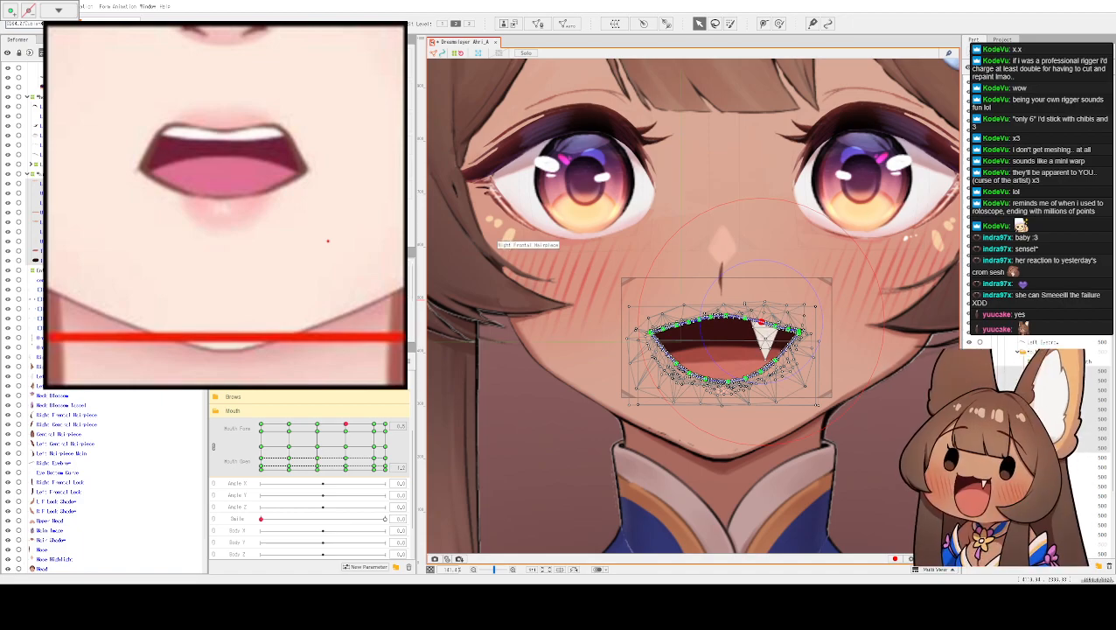
left_click(762, 333)
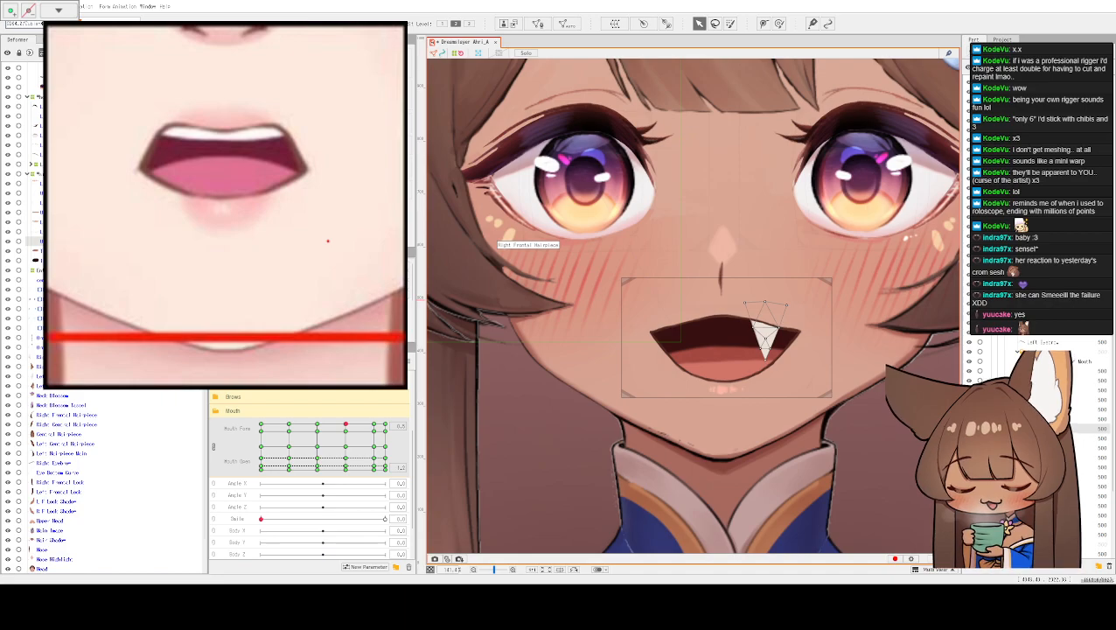
left_click(260, 430)
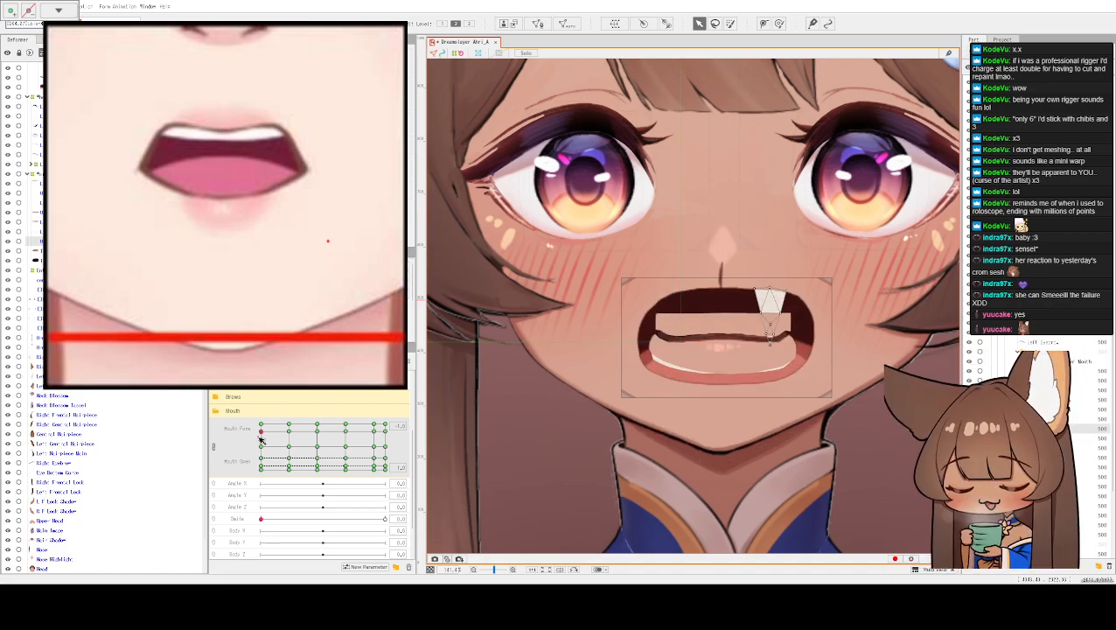
left_click(261, 448)
left_click_drag(263, 455, 259, 448)
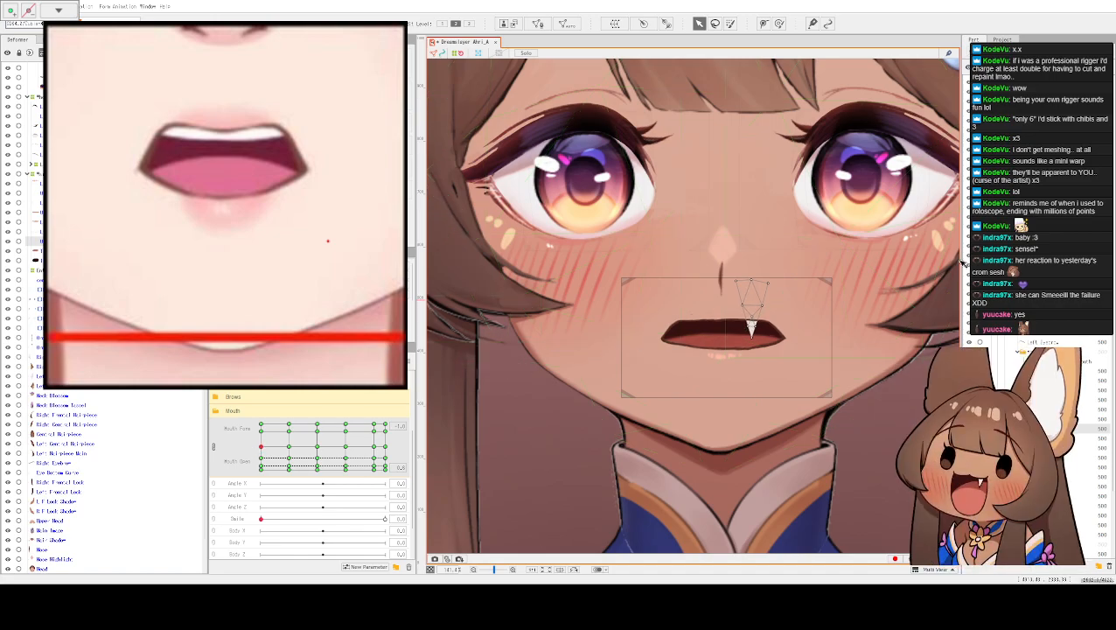
- Select all the mouth parts together and shift them down slightly on the wider keyform
scroll(719, 330, "up", 2)
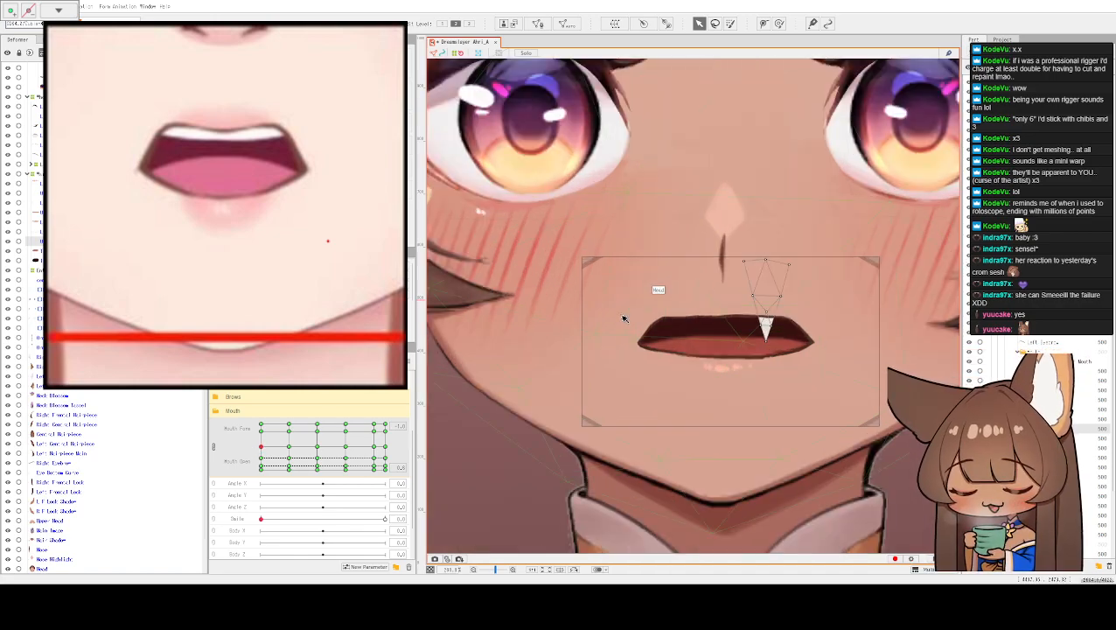
scroll(665, 319, "up", 1)
left_click(734, 351)
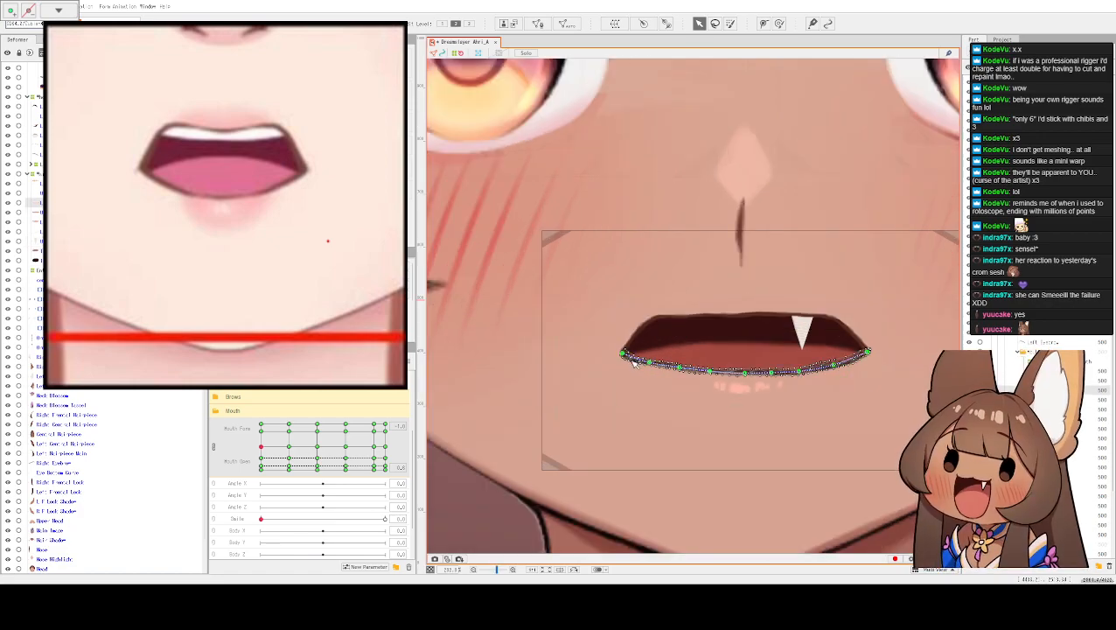
left_click(750, 346)
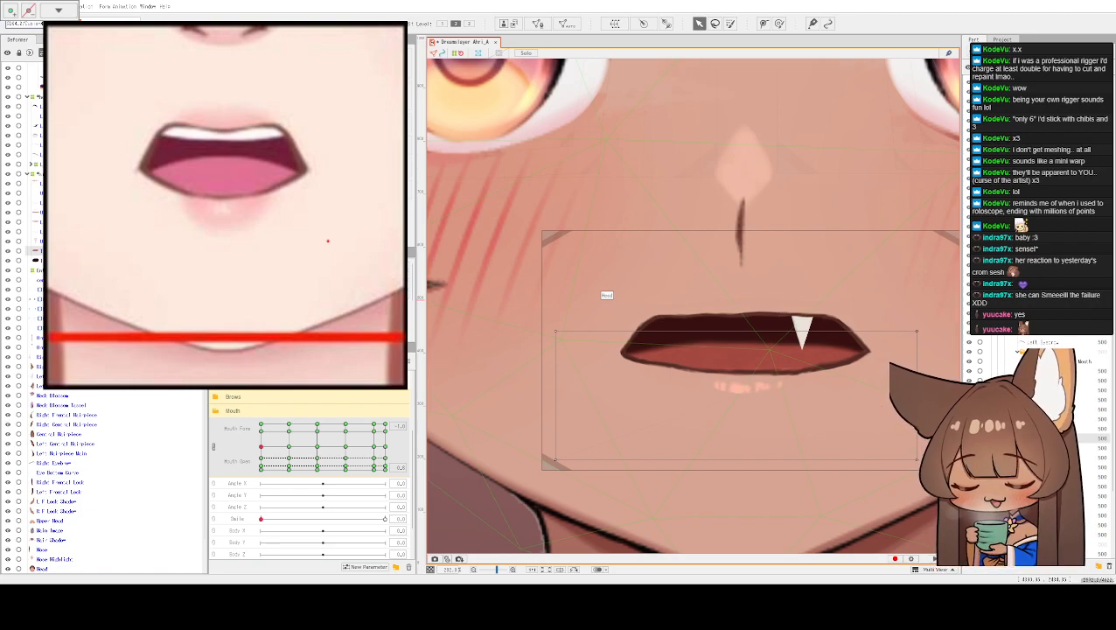
left_click(750, 353)
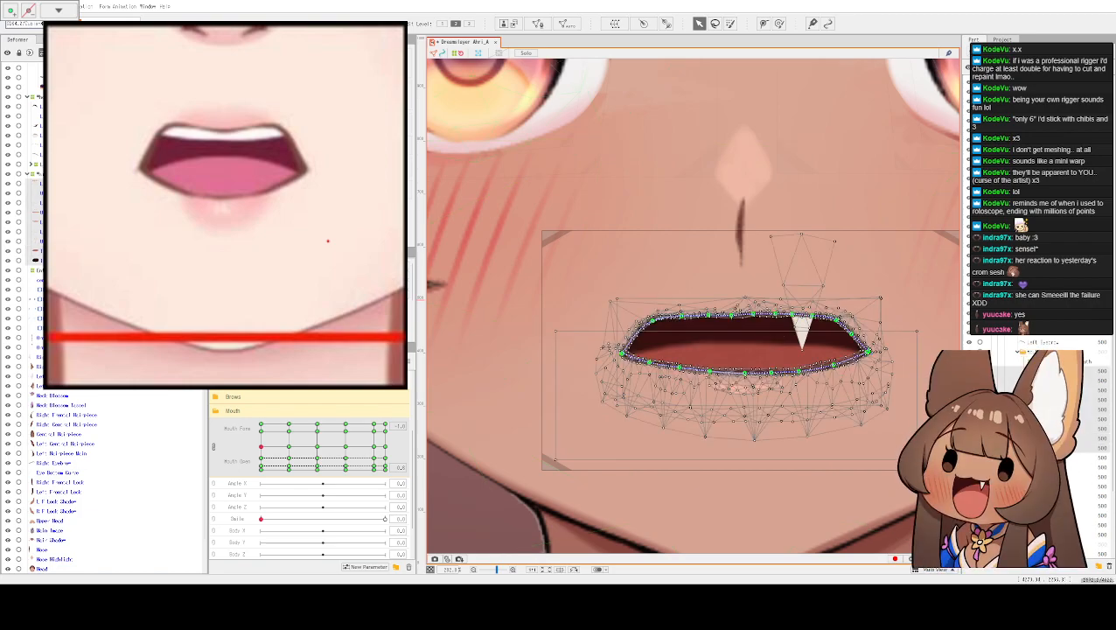
left_click(744, 346)
left_click_drag(745, 346, 744, 353)
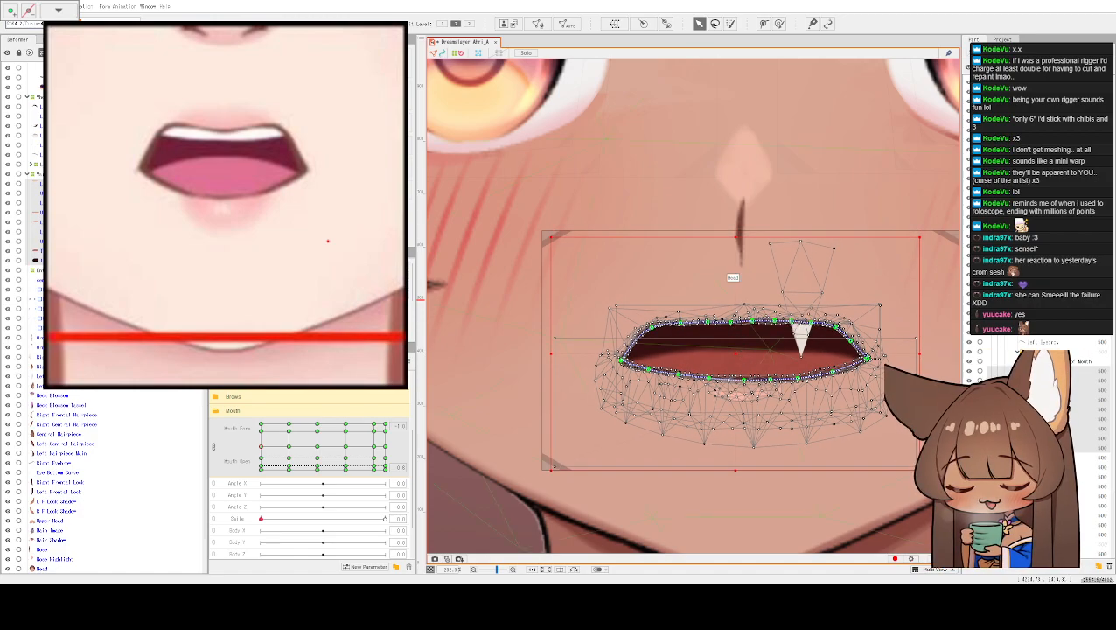
- Reshape the upper lip line by rounding its outer bends upward and pulling its middle into a shallow dip
left_click(53, 193)
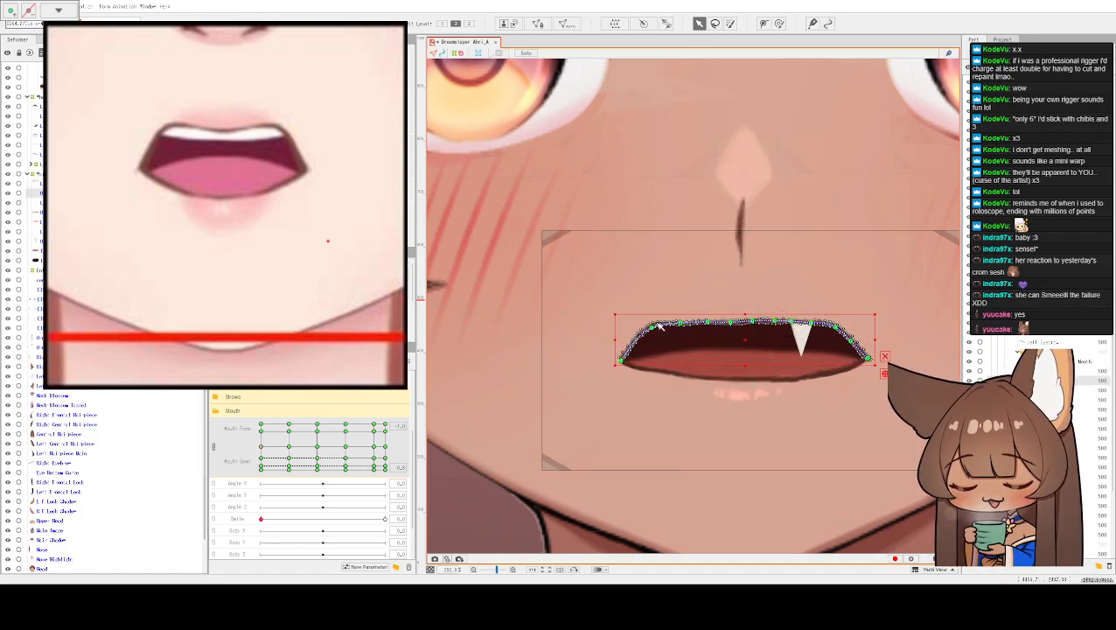
scroll(686, 335, "up", 2)
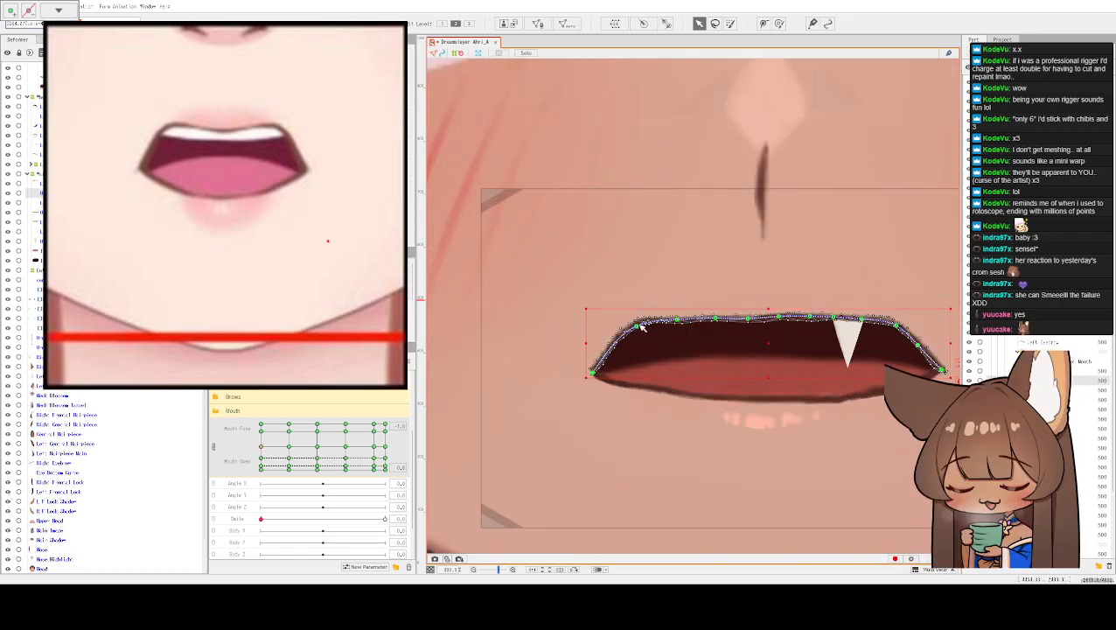
left_click(638, 321)
left_click(720, 325)
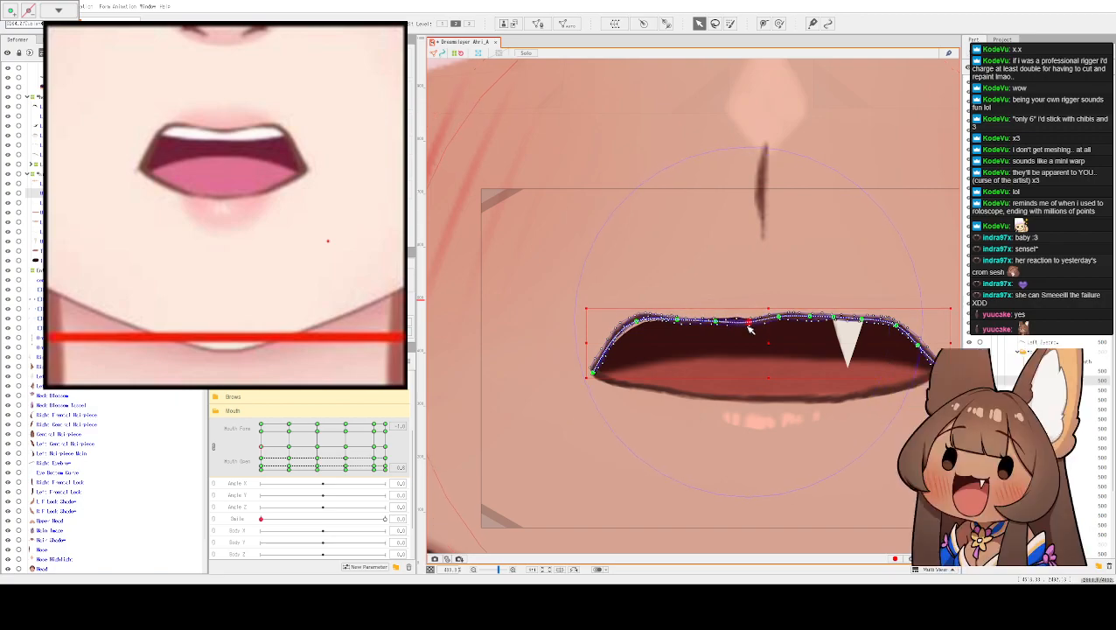
left_click(781, 323)
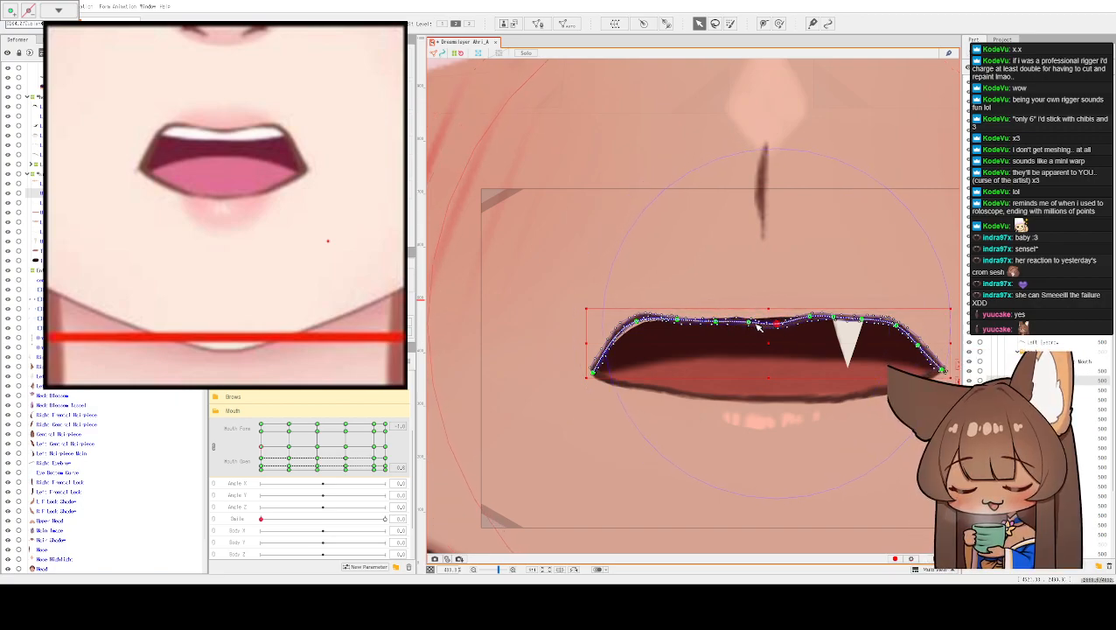
left_click(752, 324)
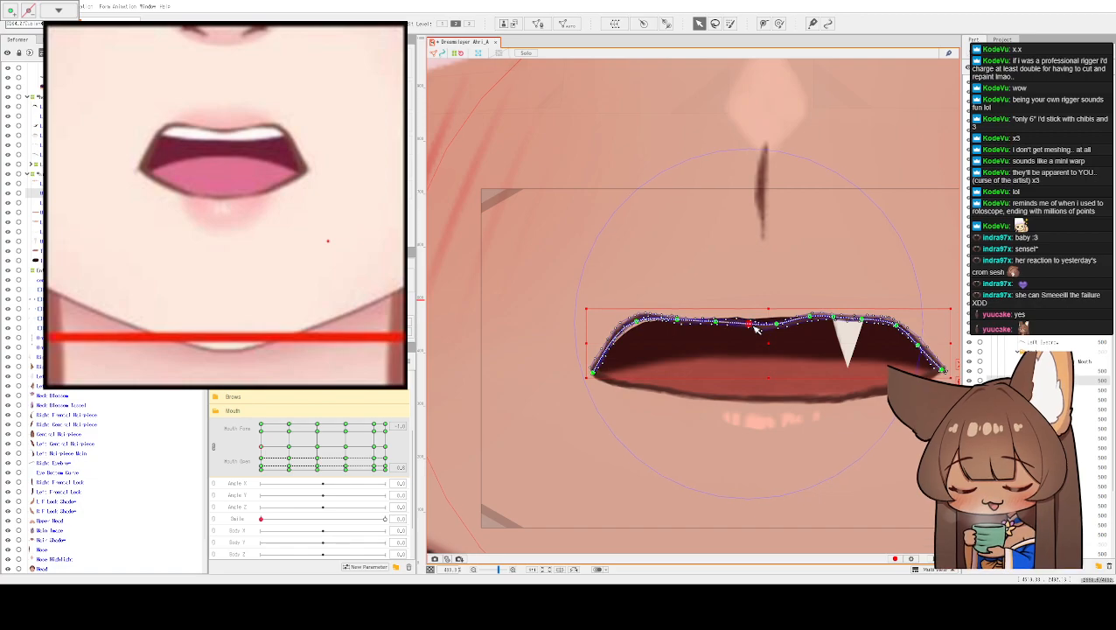
left_click(813, 322)
left_click(836, 321)
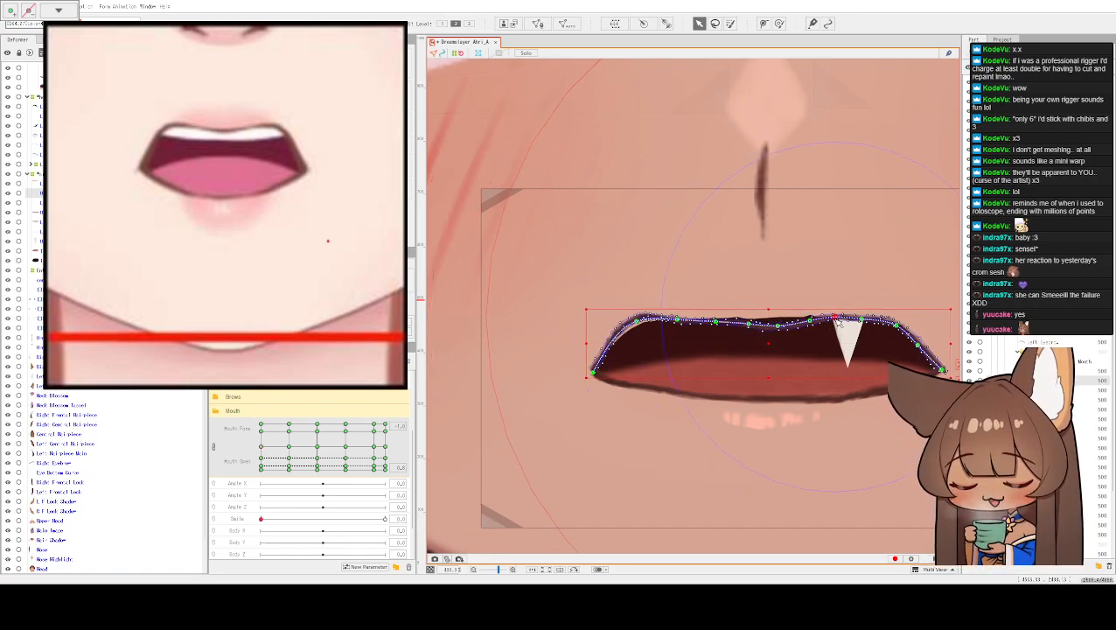
left_click(865, 320)
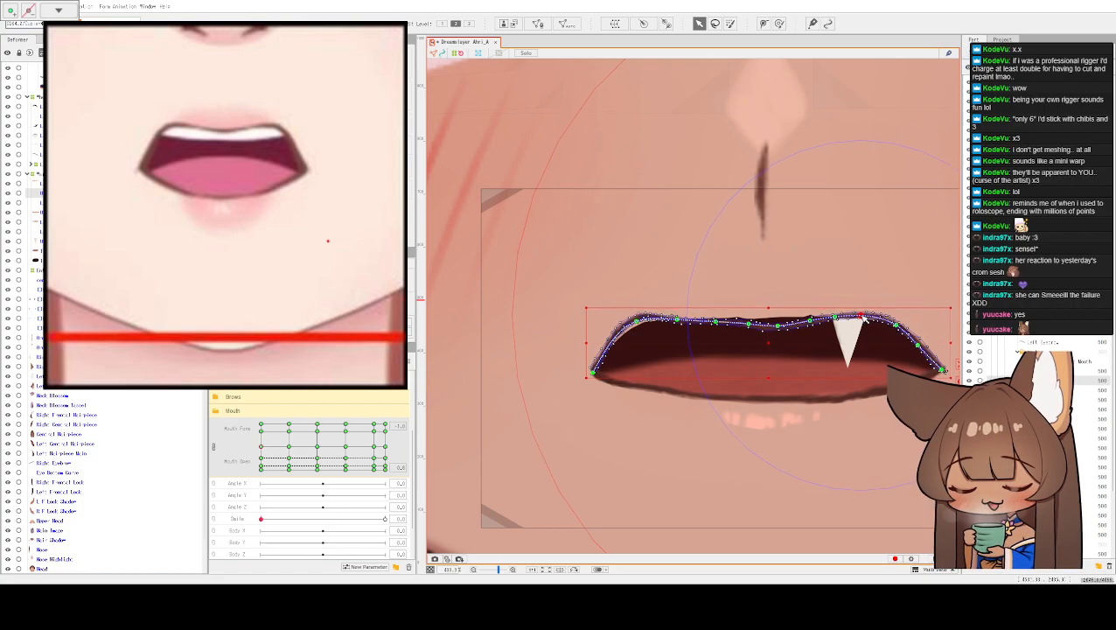
- Reshape the lower lip line into a slightly deeper, evenly rounded curve from corner to corner
left_click(943, 370)
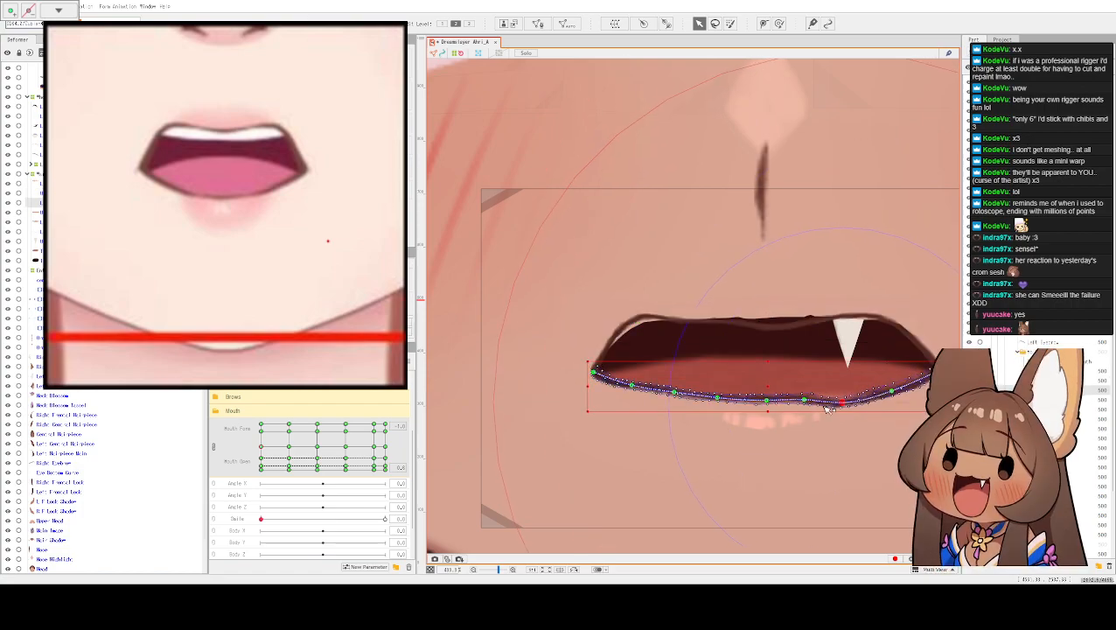
left_click_drag(804, 399, 637, 396)
left_click(672, 400)
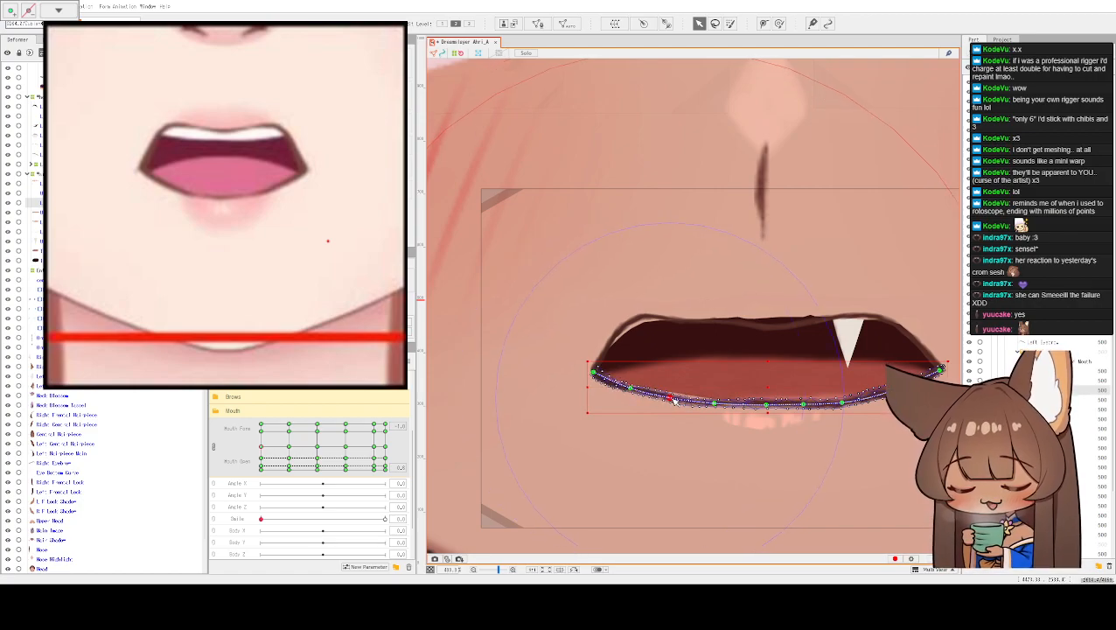
scroll(760, 283, "down", 2)
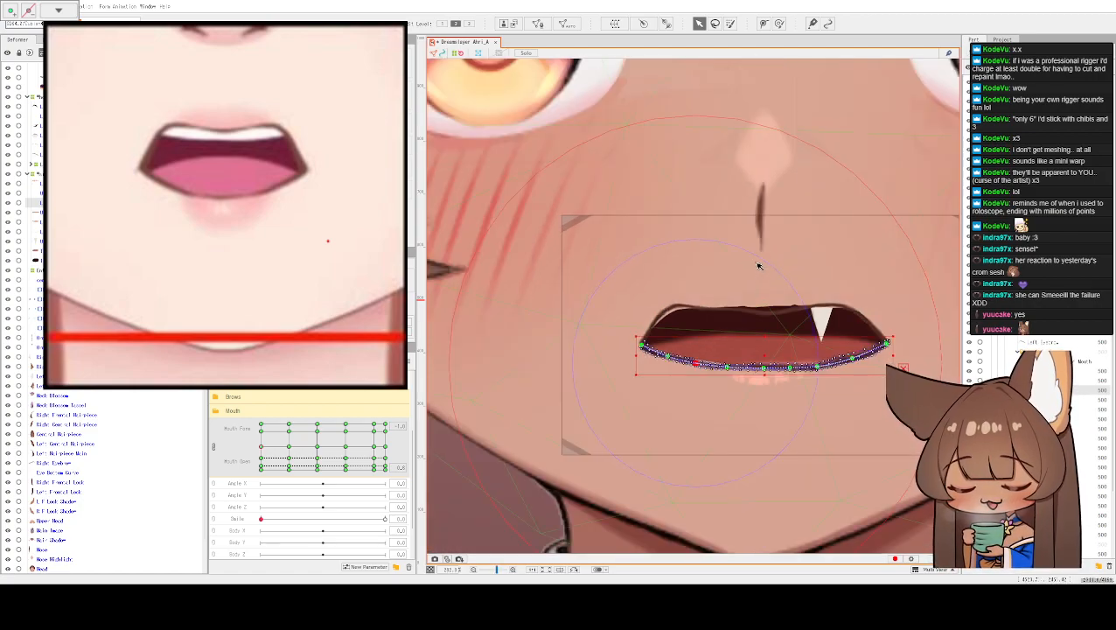
- Smooth the upper lip line's curve around the central dip and above the fang, checking it with the selection hidden
scroll(759, 266, "up", 4)
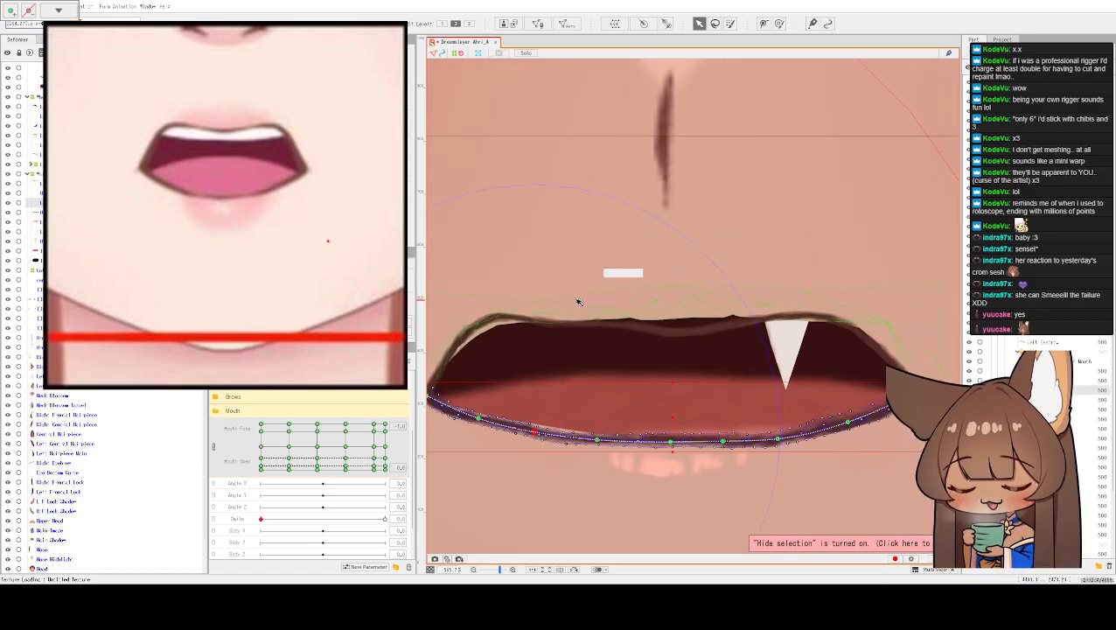
left_click(564, 326)
left_click(545, 323)
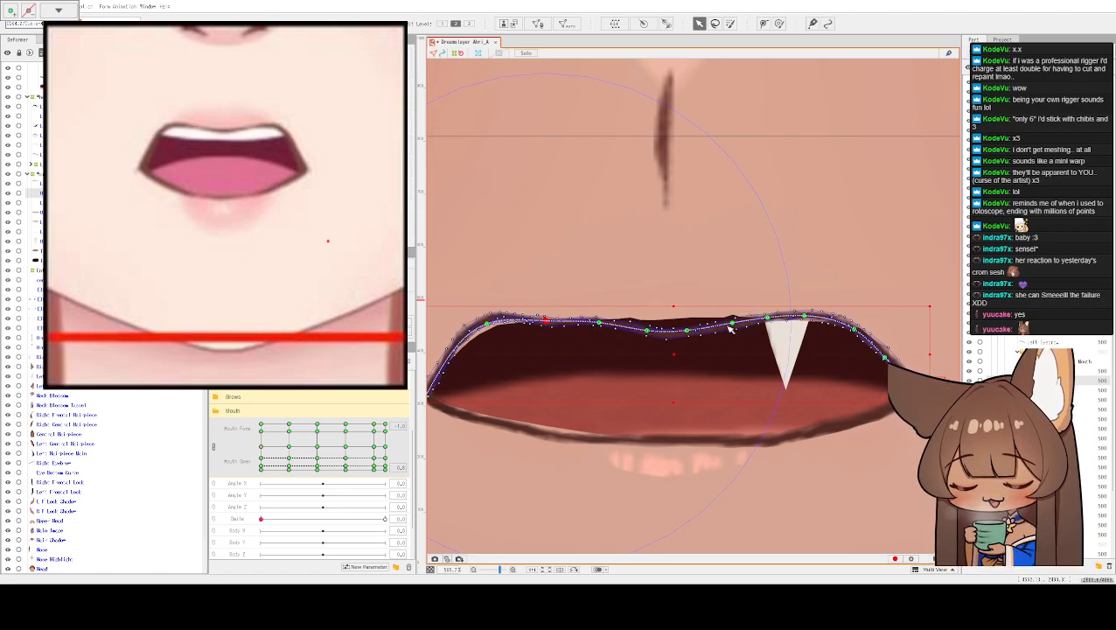
left_click(600, 326)
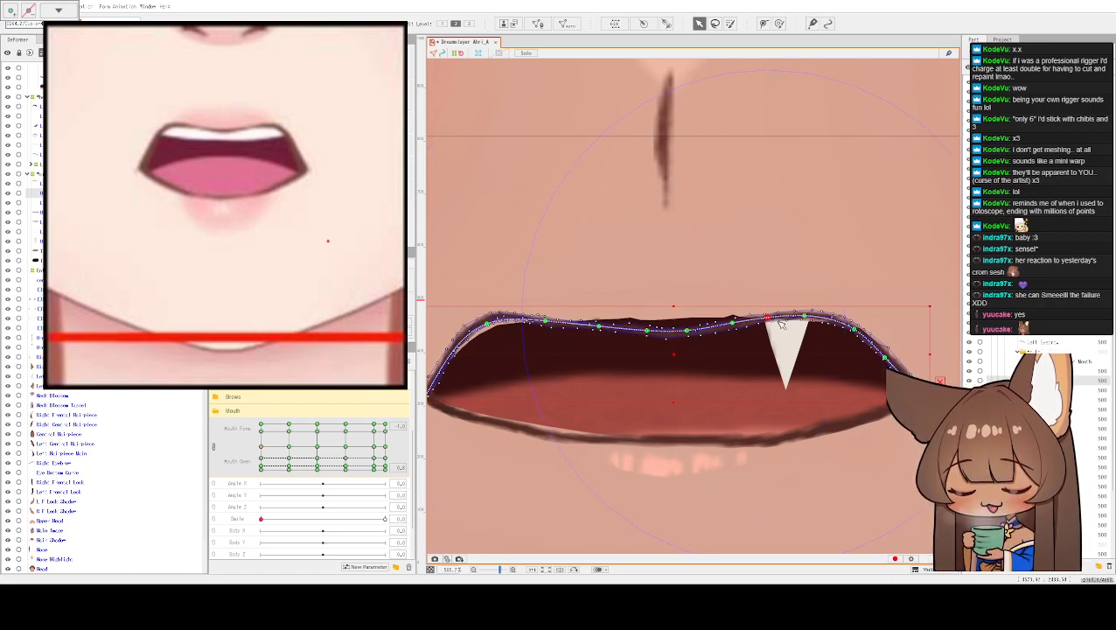
left_click(804, 317)
key("ctrl+h")
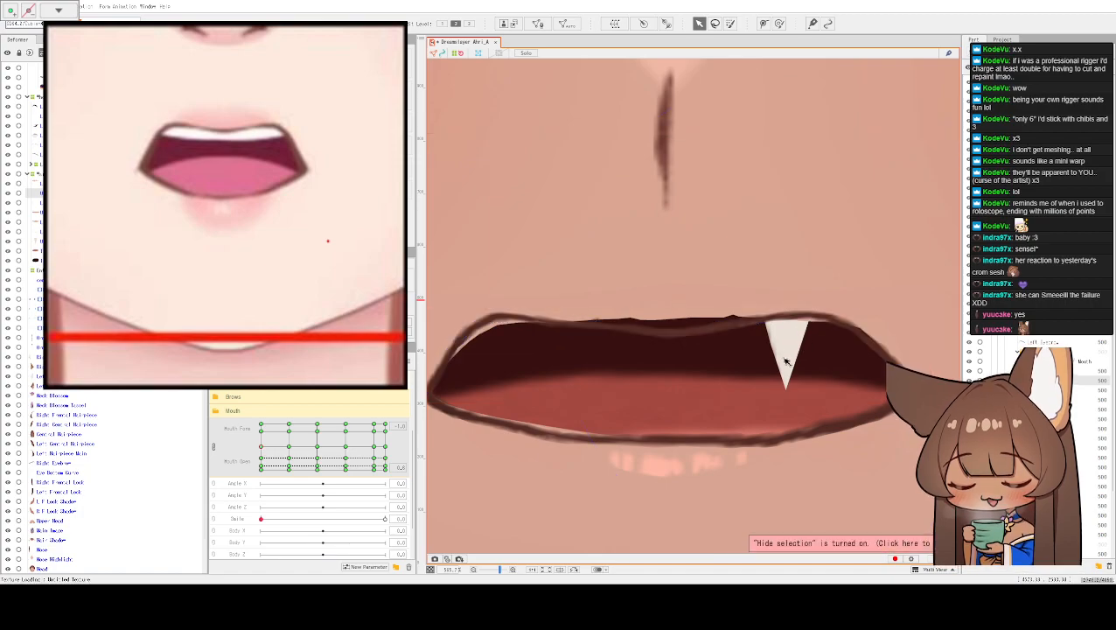
key("ctrl+h")
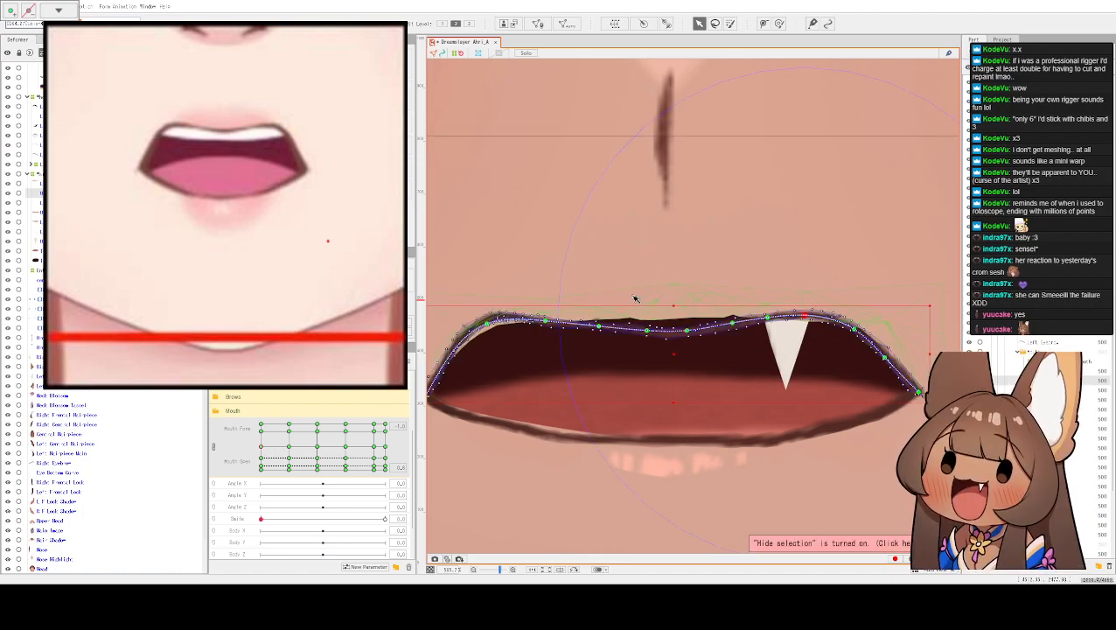
- Adjust the Inner Mouth mesh at the mouth's corner to fit behind the upper lip line, undoing the misplaced shift of the whole mesh
scroll(518, 260, "down", 2)
scroll(512, 259, "up", 3)
scroll(588, 439, "up", 2)
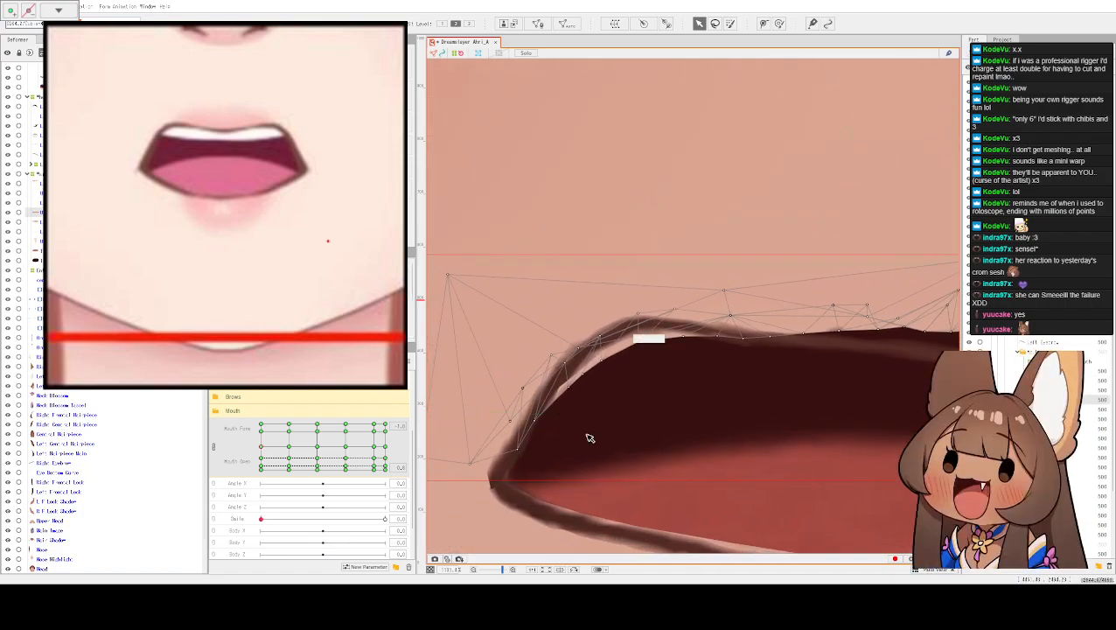
left_click_drag(568, 387, 565, 379)
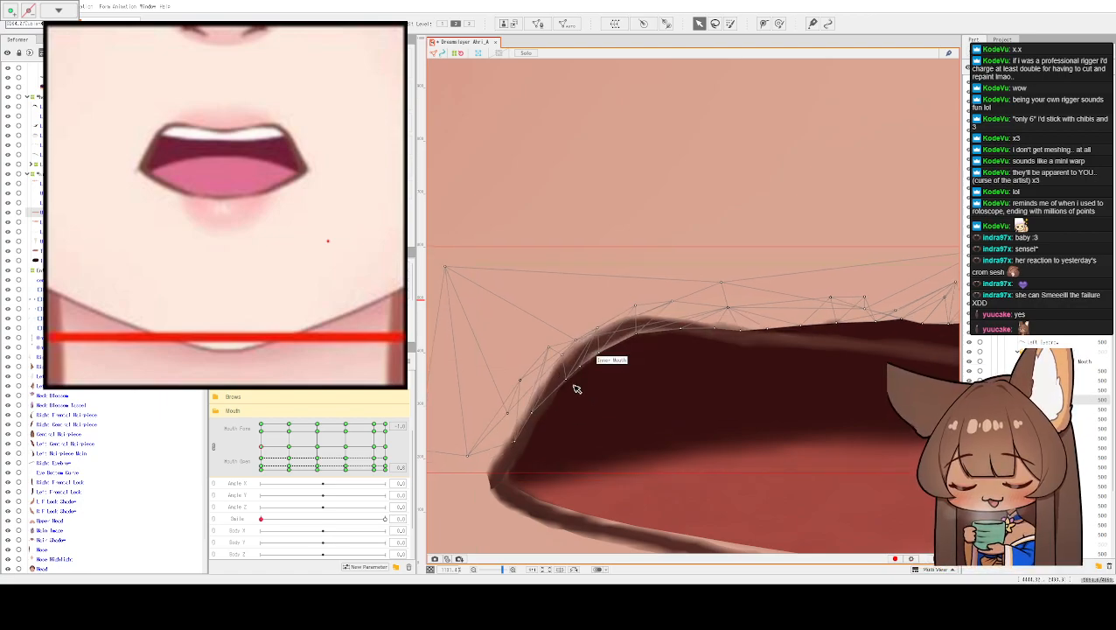
key("ctrl+z")
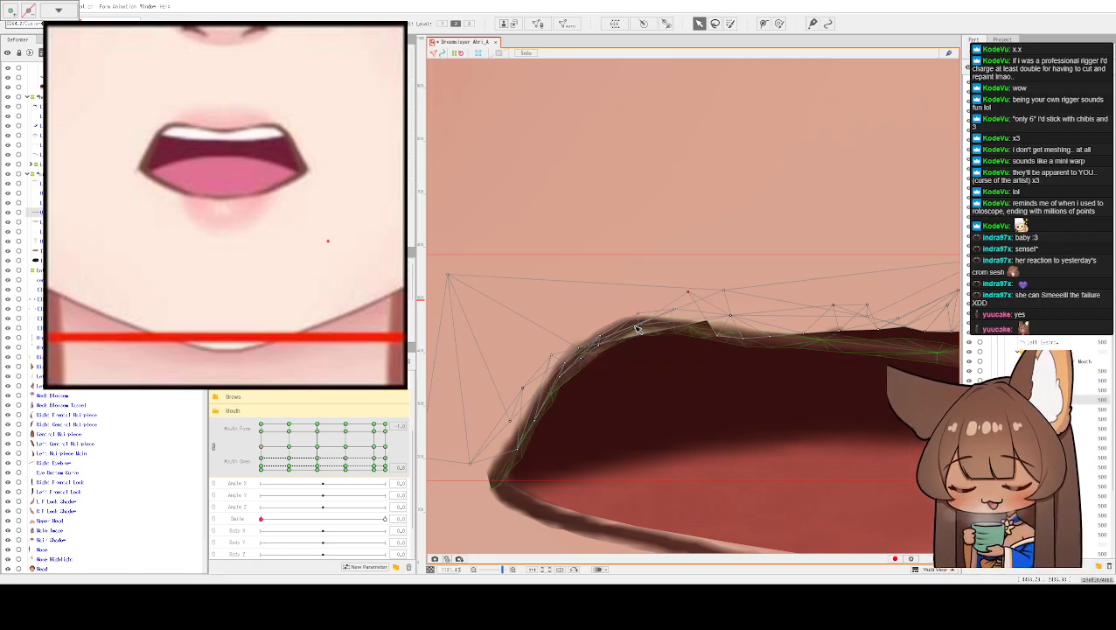
- Move the Upper Lip Skin mesh vertices over the left arch of the upper lip so the skin edge follows the lip line
scroll(643, 335, "up", 2)
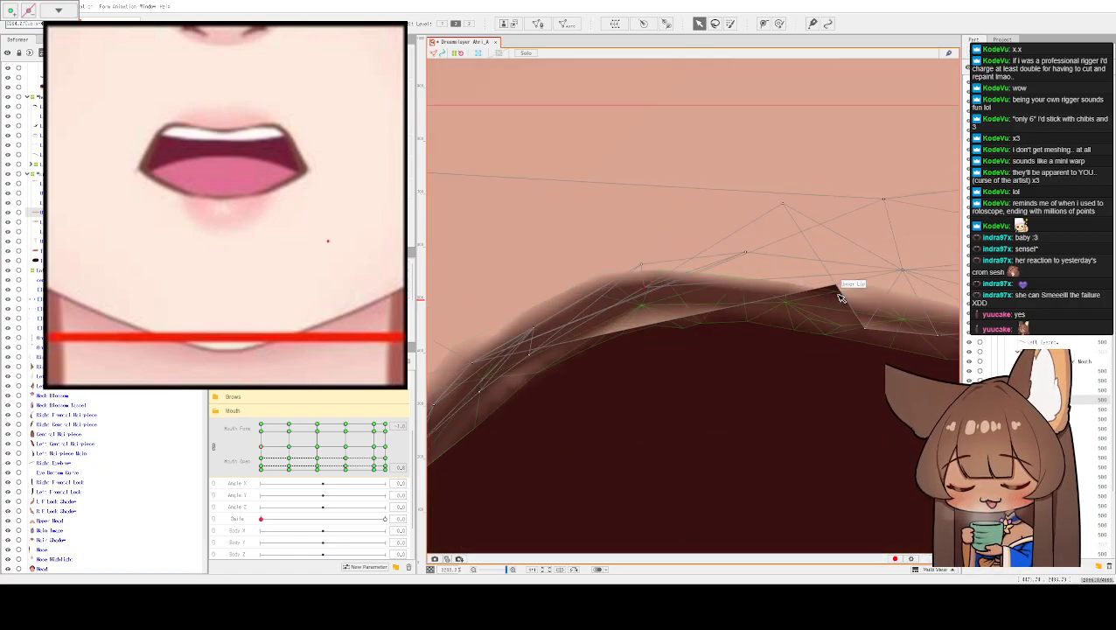
left_click_drag(903, 269, 886, 289)
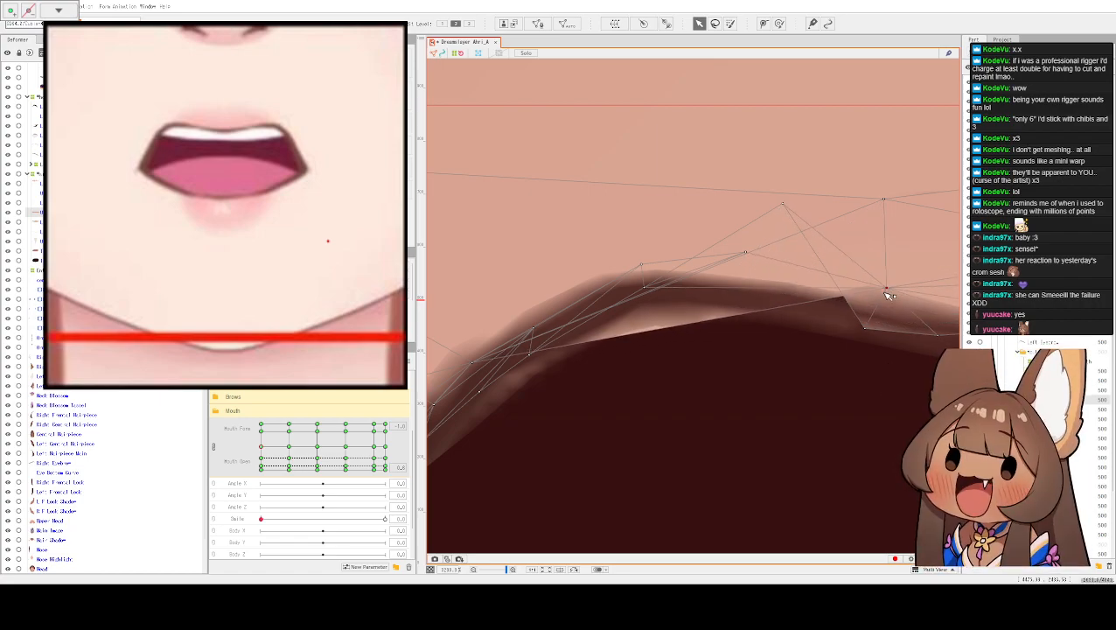
left_click_drag(790, 208, 793, 323)
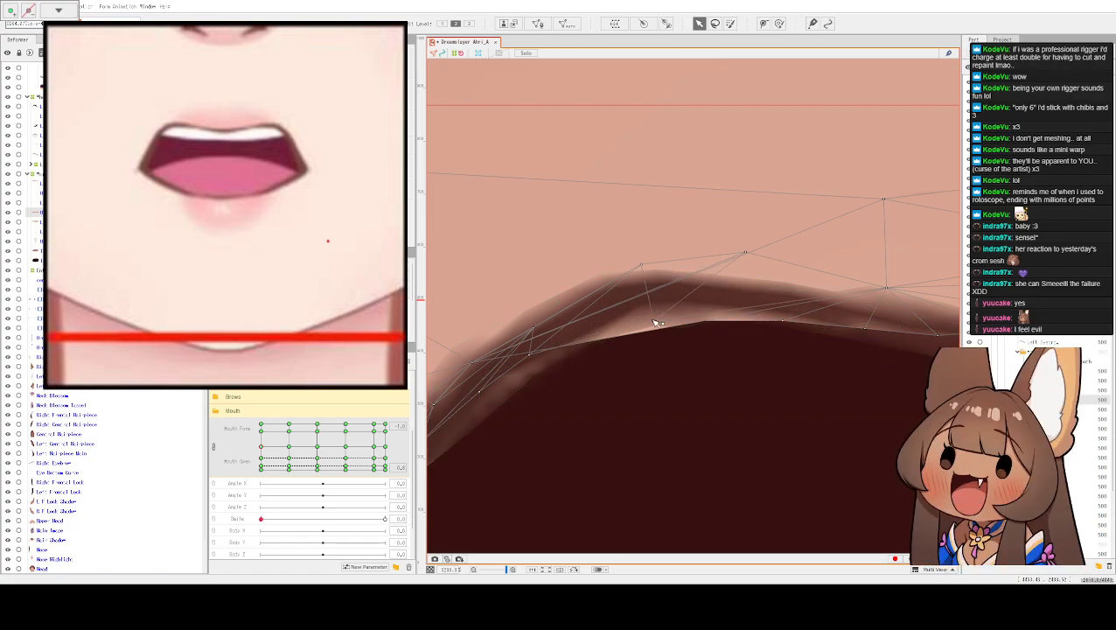
scroll(597, 352, "down", 2)
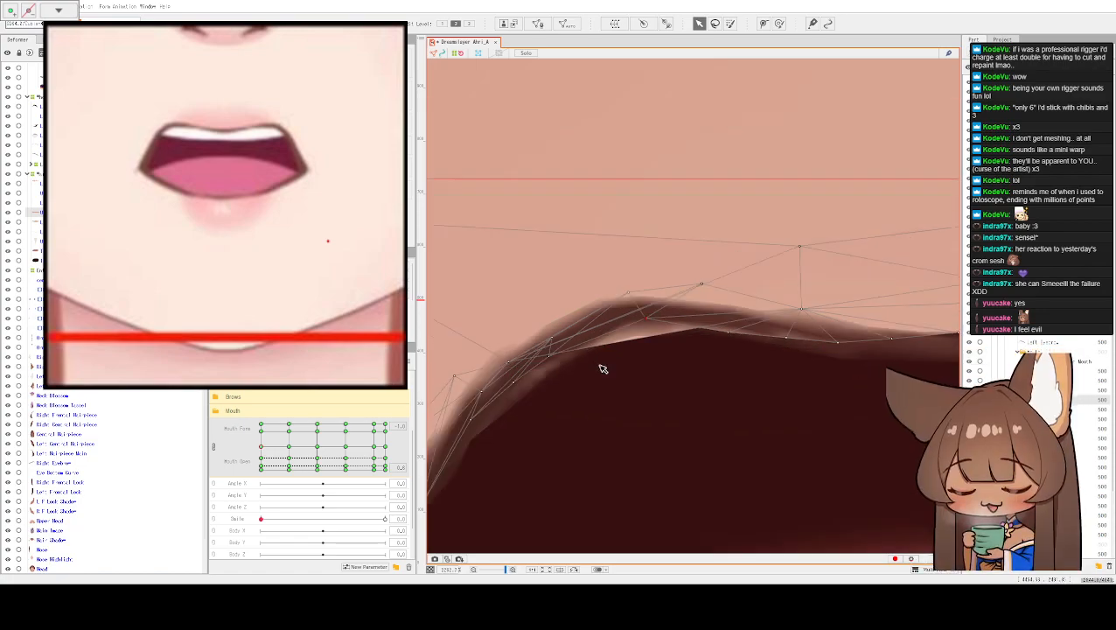
left_click_drag(600, 367, 658, 356)
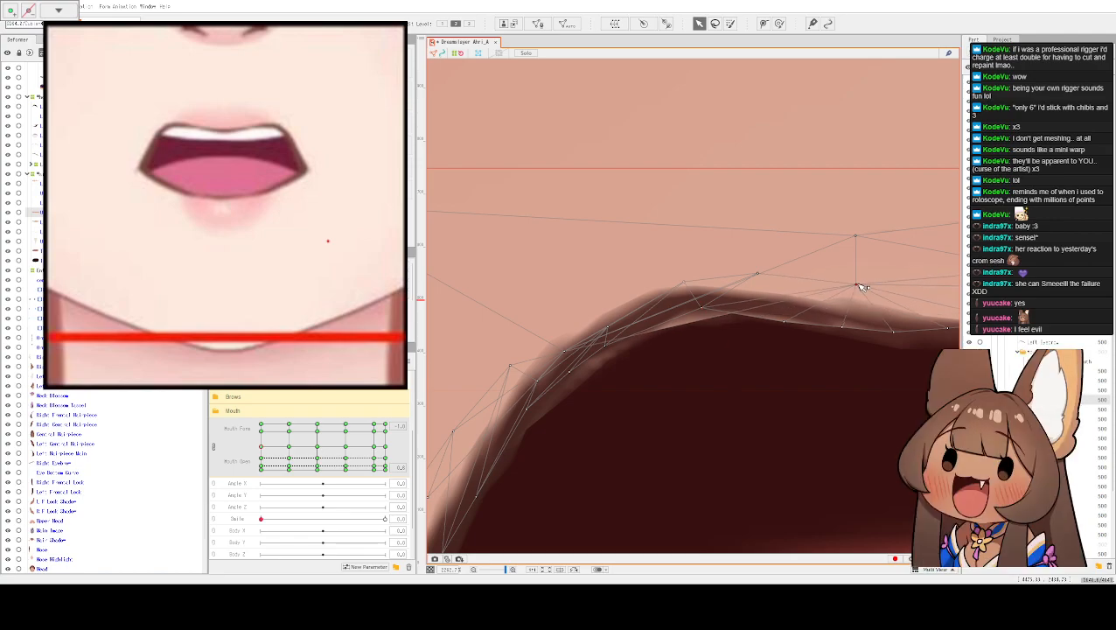
left_click_drag(861, 268, 881, 277)
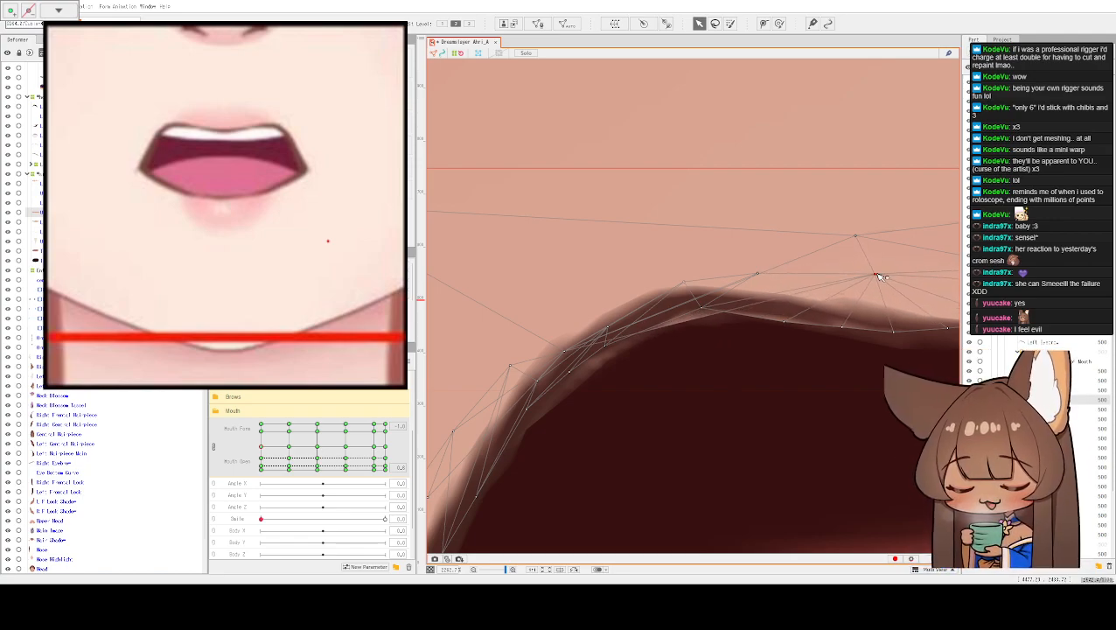
scroll(880, 277, "up", 2)
scroll(785, 297, "down", 2)
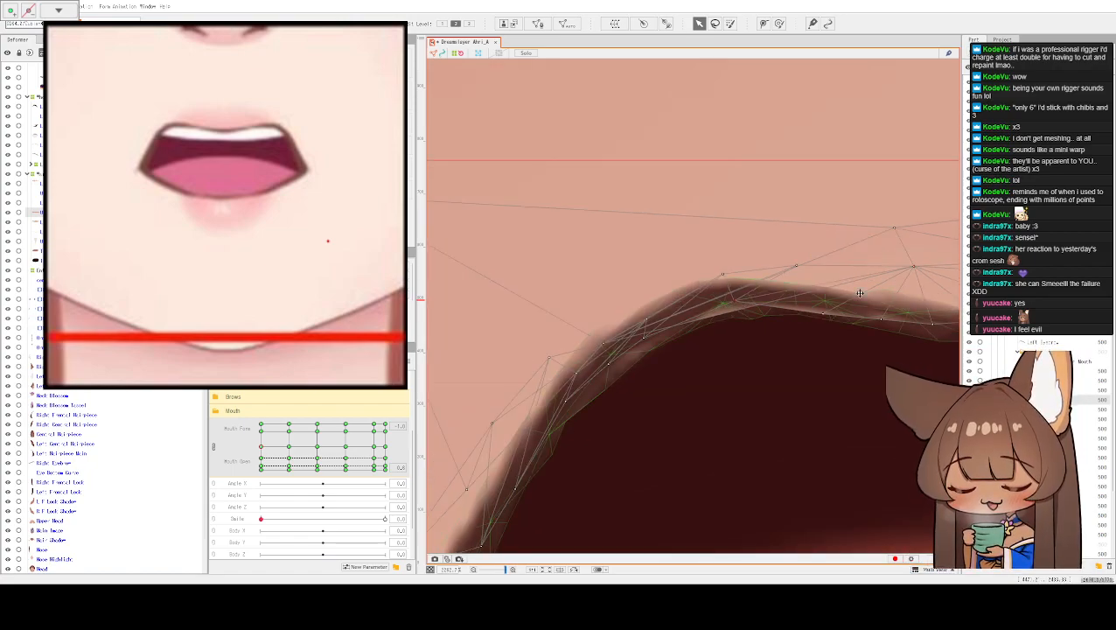
left_click_drag(915, 265, 808, 223)
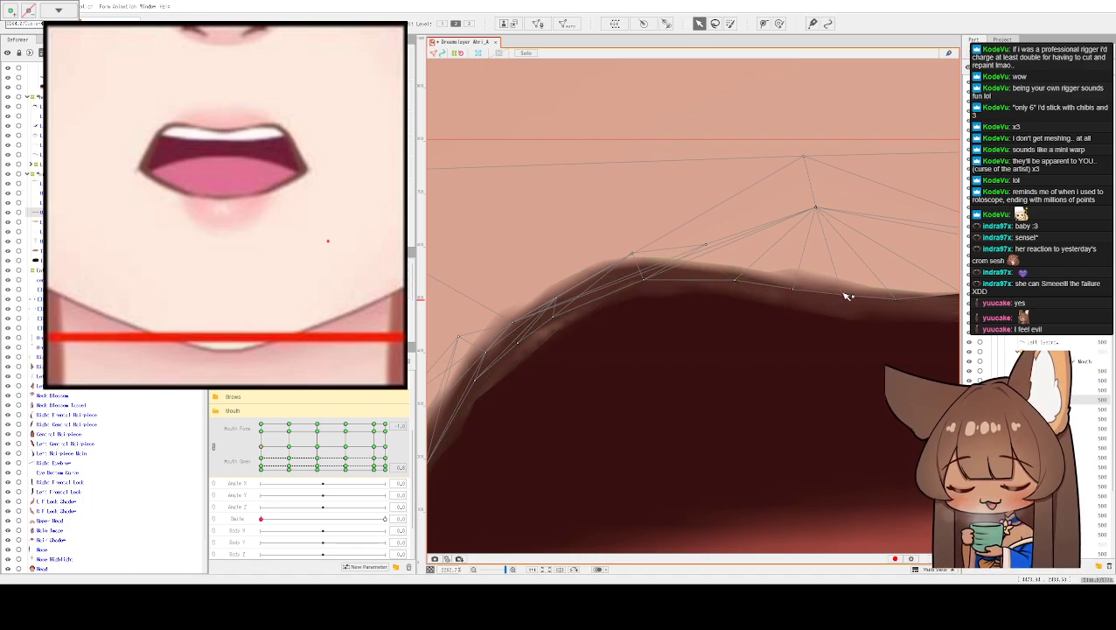
- Pull the Upper Lip Skin mesh vertices just left of the mouth's centre down onto the upper lip line
left_click_drag(879, 262, 585, 255)
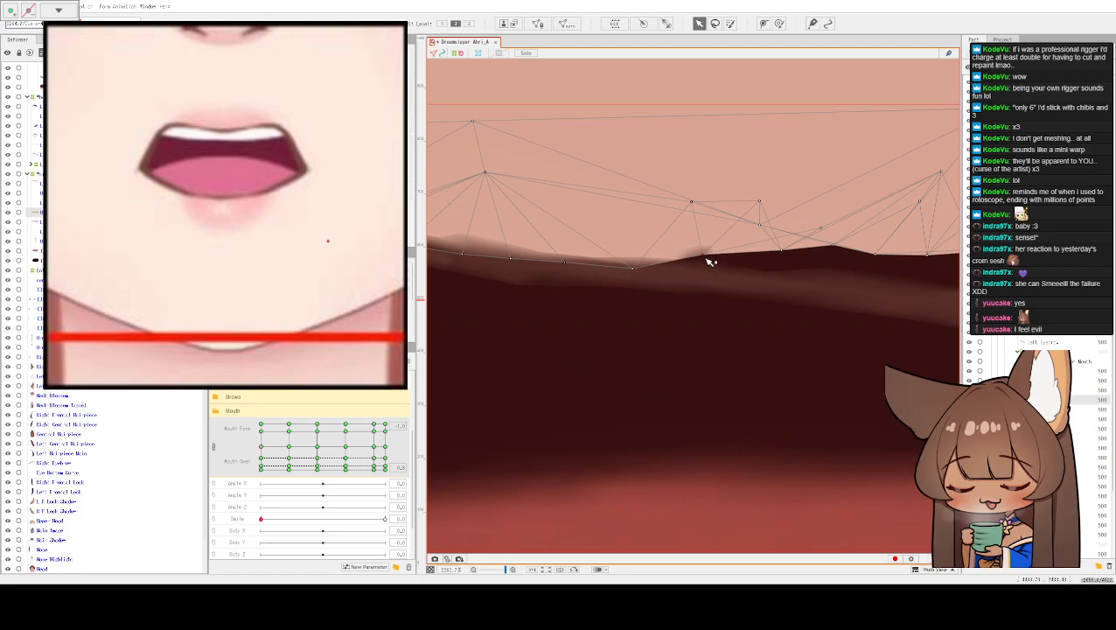
left_click_drag(779, 250, 779, 283)
left_click_drag(841, 251, 731, 256)
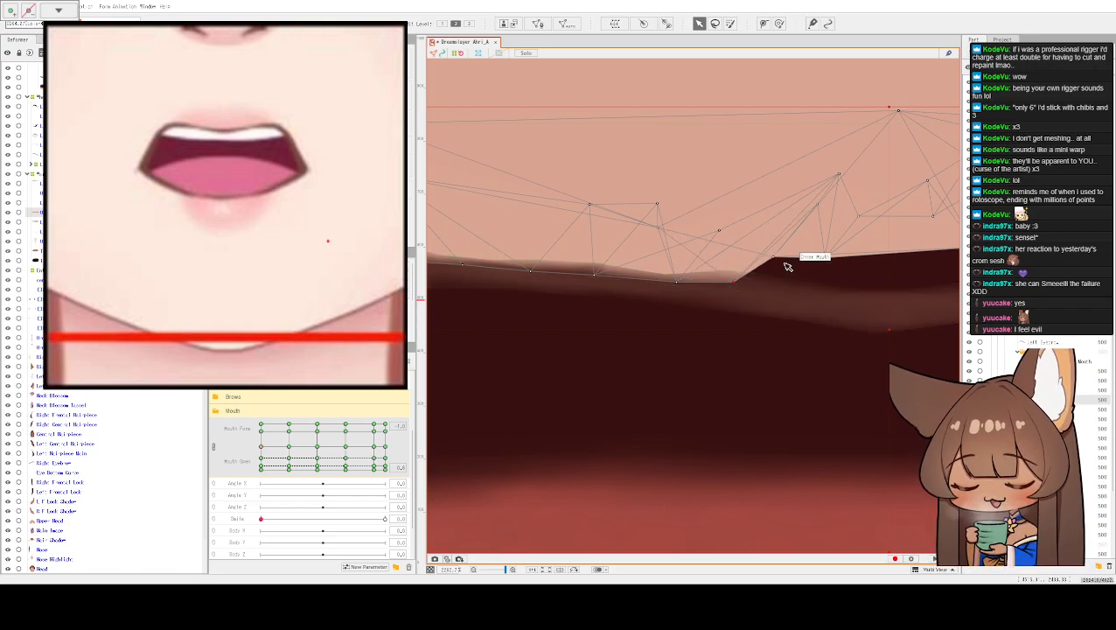
left_click_drag(775, 258, 776, 293)
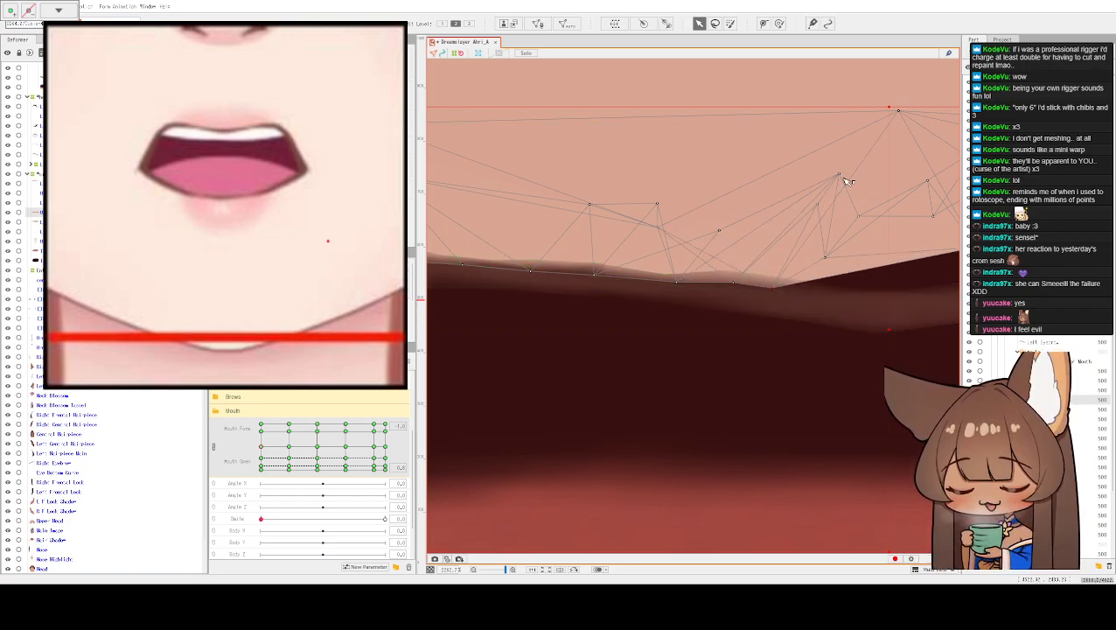
left_click_drag(839, 178, 820, 207)
- Lower the Upper Lip Skin vertices between the centre dip and the fang to smooth the skin edge along the lip
left_click_drag(878, 277, 653, 285)
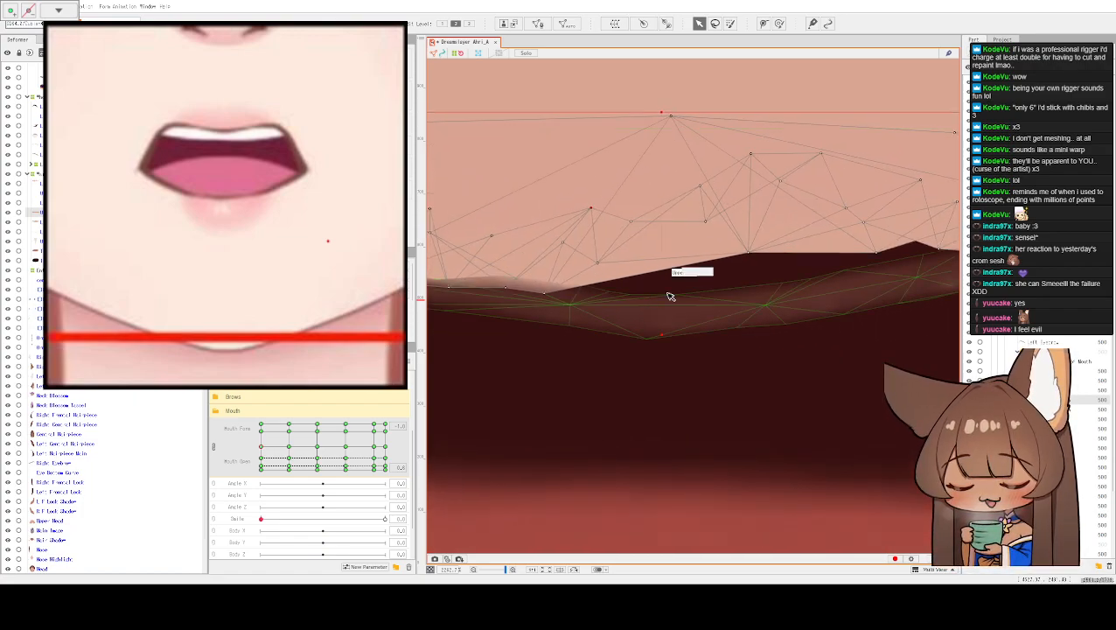
left_click_drag(751, 252, 741, 299)
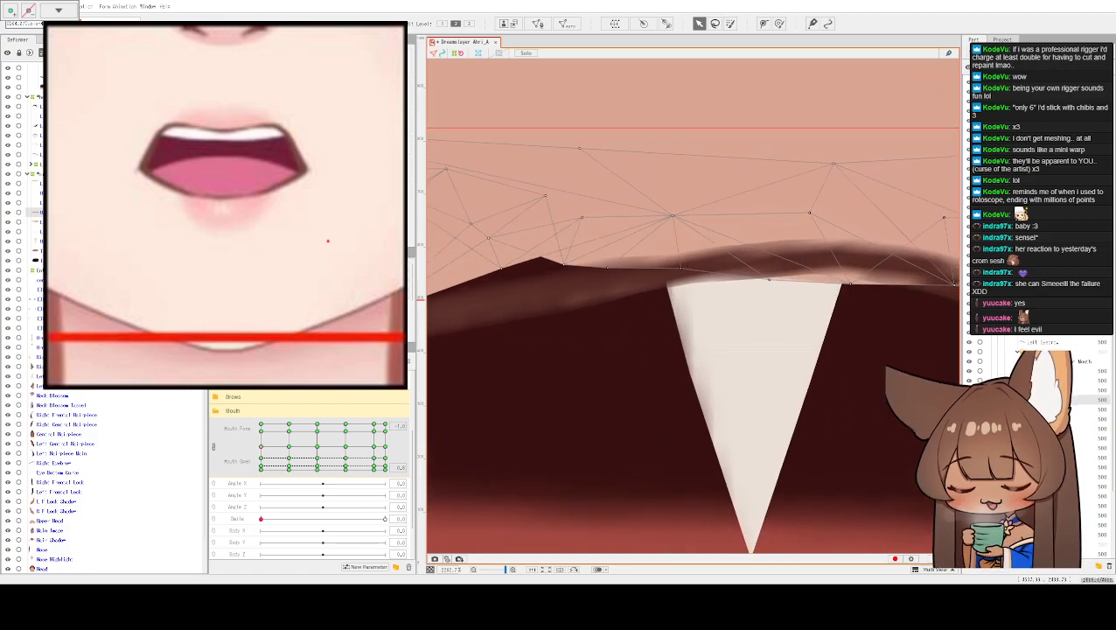
left_click_drag(639, 253, 621, 279)
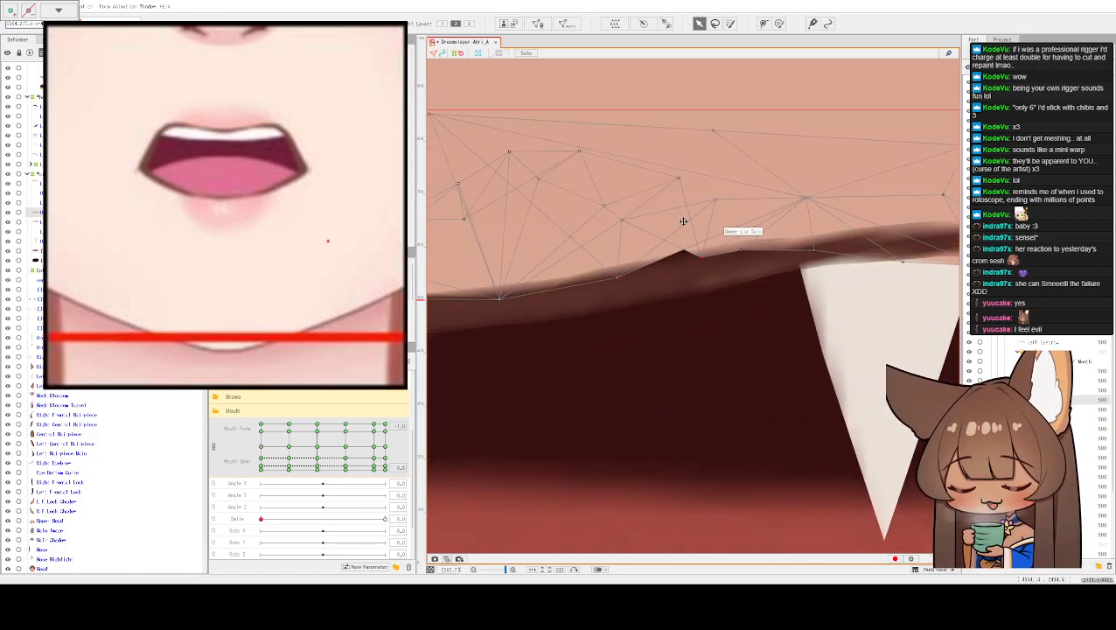
left_click_drag(628, 224, 667, 275)
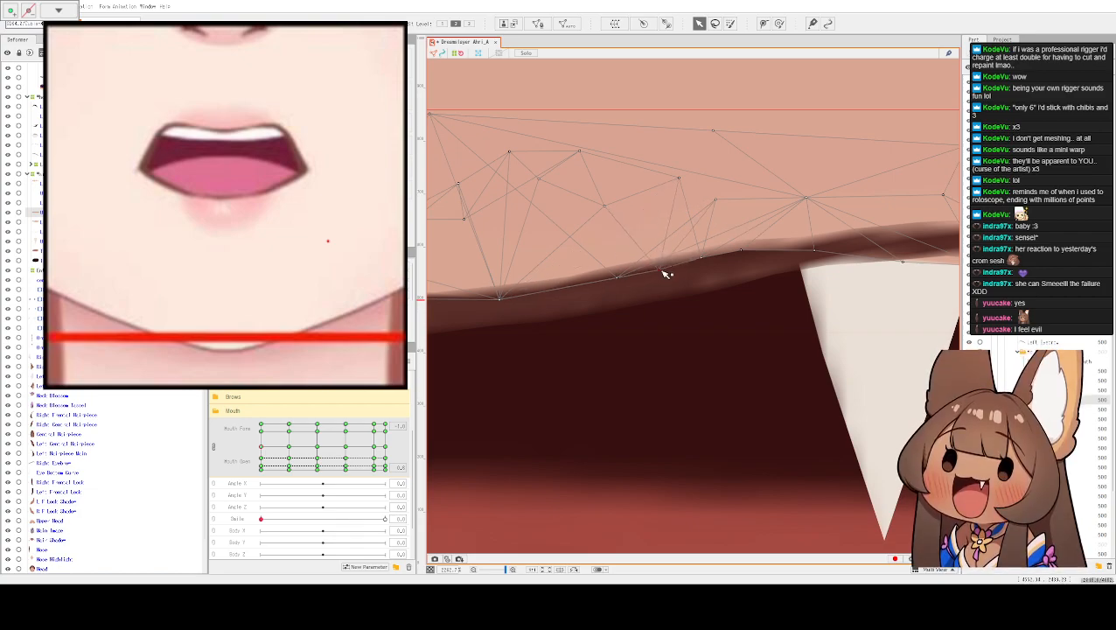
scroll(670, 275, "right", 3)
left_click_drag(674, 274, 674, 277)
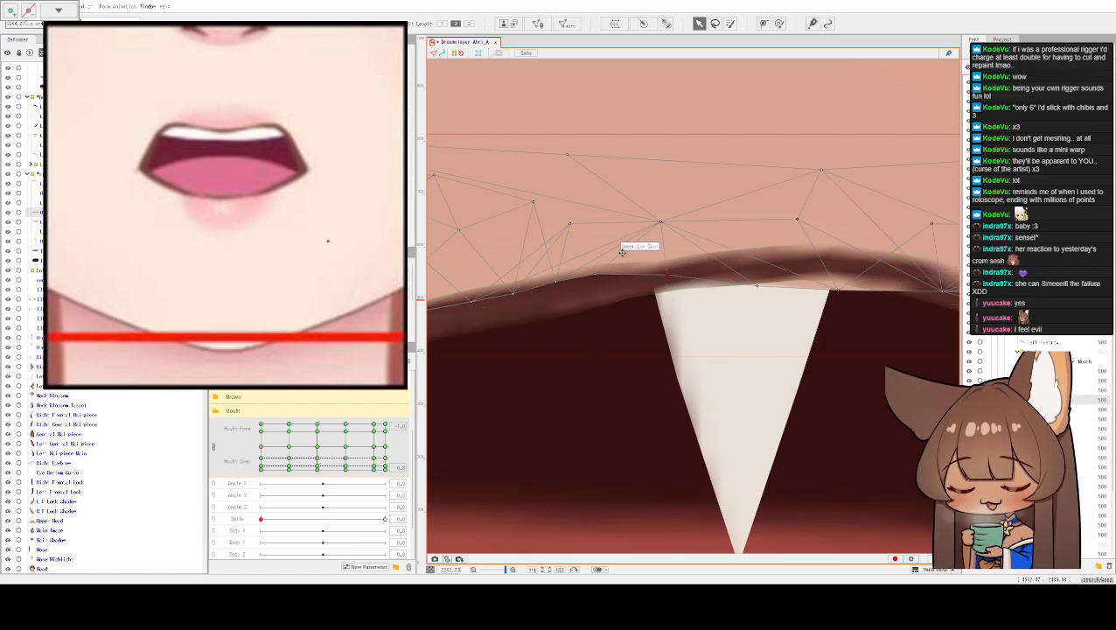
- Reposition the Upper Lip Skin vertices above the fang to fit the skin edge to the right lip arch
left_click_drag(662, 225, 663, 241)
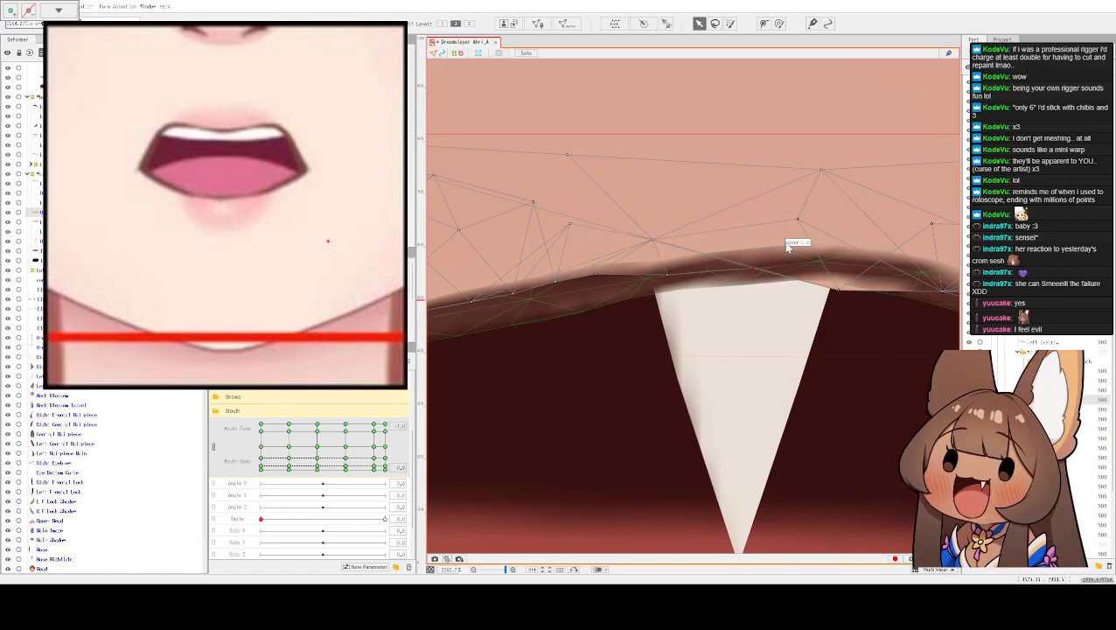
left_click_drag(797, 244, 673, 232)
left_click_drag(707, 280, 709, 272)
left_click_drag(786, 251, 703, 259)
left_click_drag(724, 305, 717, 297)
- Adjust the Upper Lip Skin vertices down the right slope of the upper lip to the mouth corner
left_click_drag(815, 331, 616, 277)
left_click(623, 324)
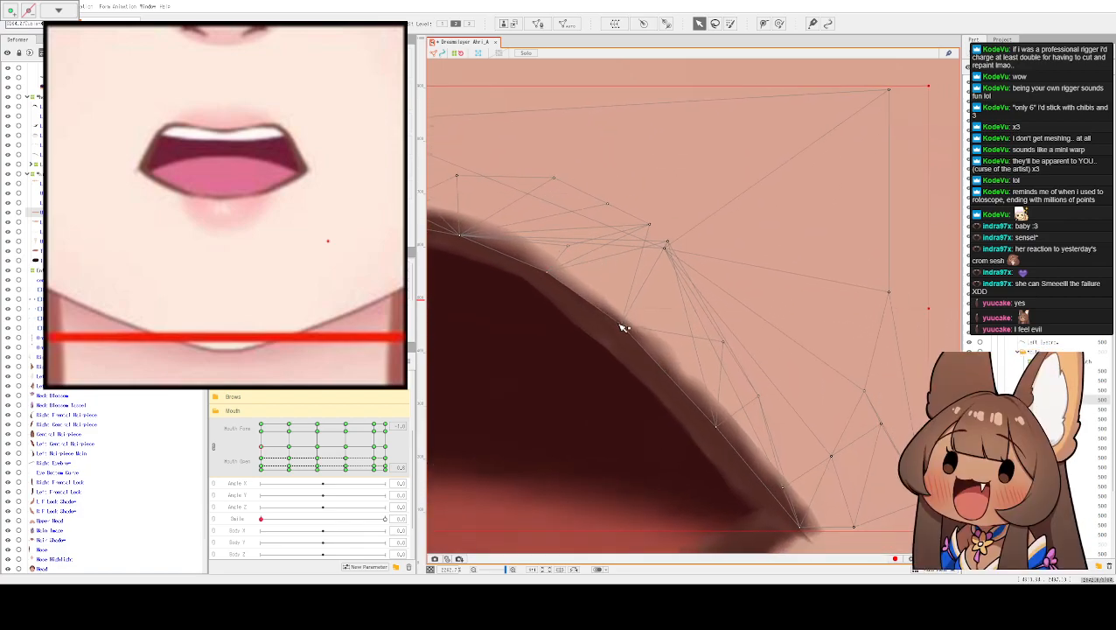
left_click_drag(721, 425, 686, 346)
left_click_drag(722, 413, 734, 373)
mouse_move(736, 449)
left_mouse_down()
mouse_move(733, 434)
mouse_move(733, 451)
left_mouse_up()
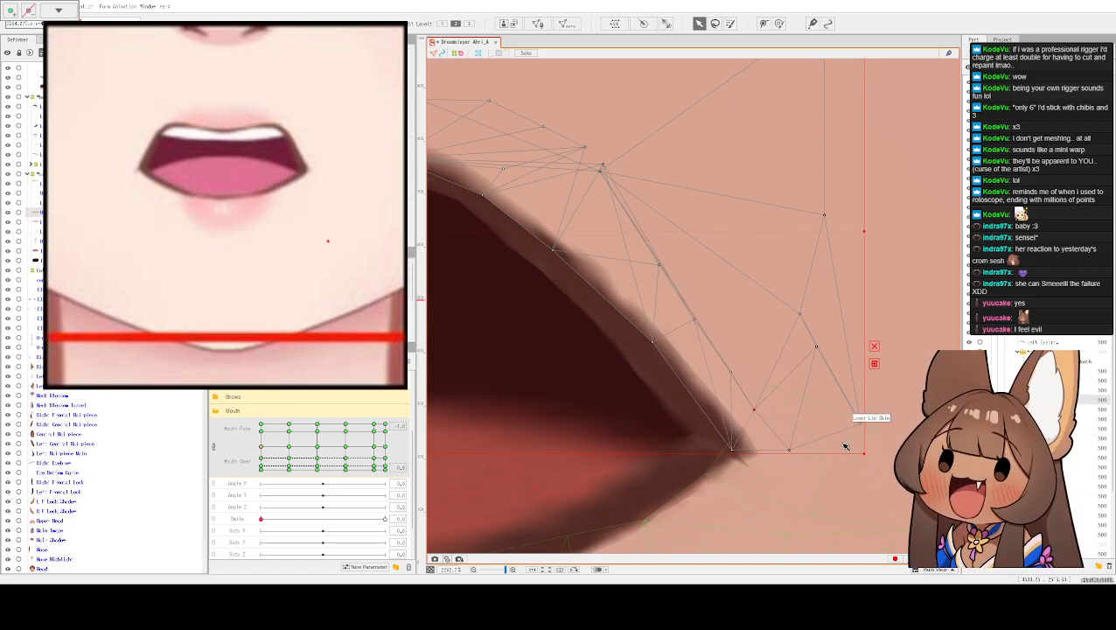
- Select the Lower Lip Skin mesh and fit its upper edge along the lower lip line from the left corner to the right
scroll(827, 442, "down", 5)
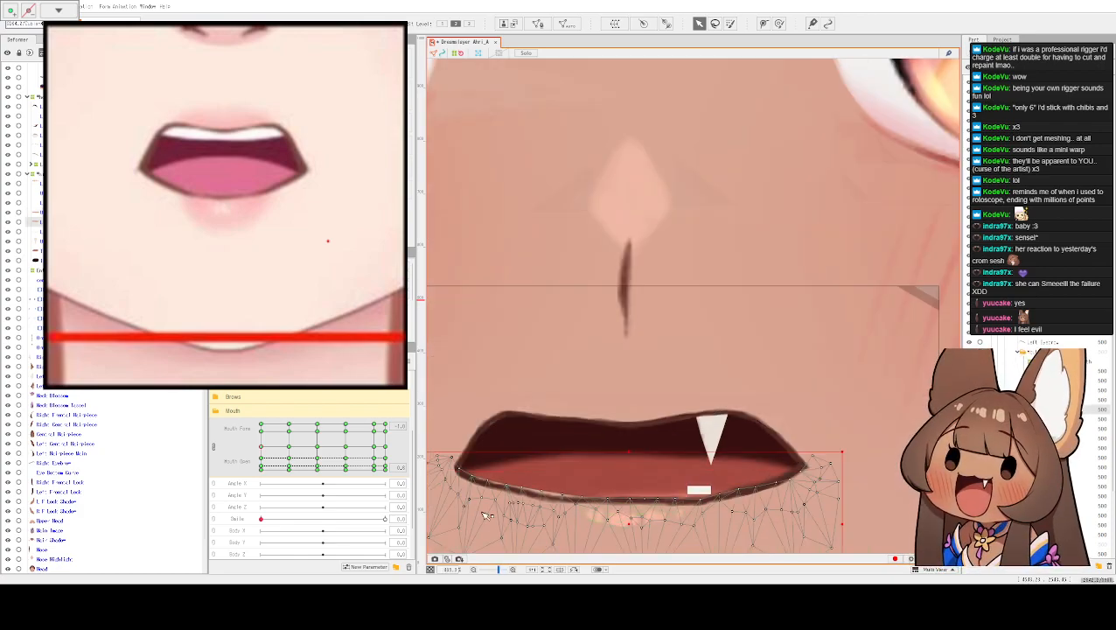
scroll(490, 490, "up", 5)
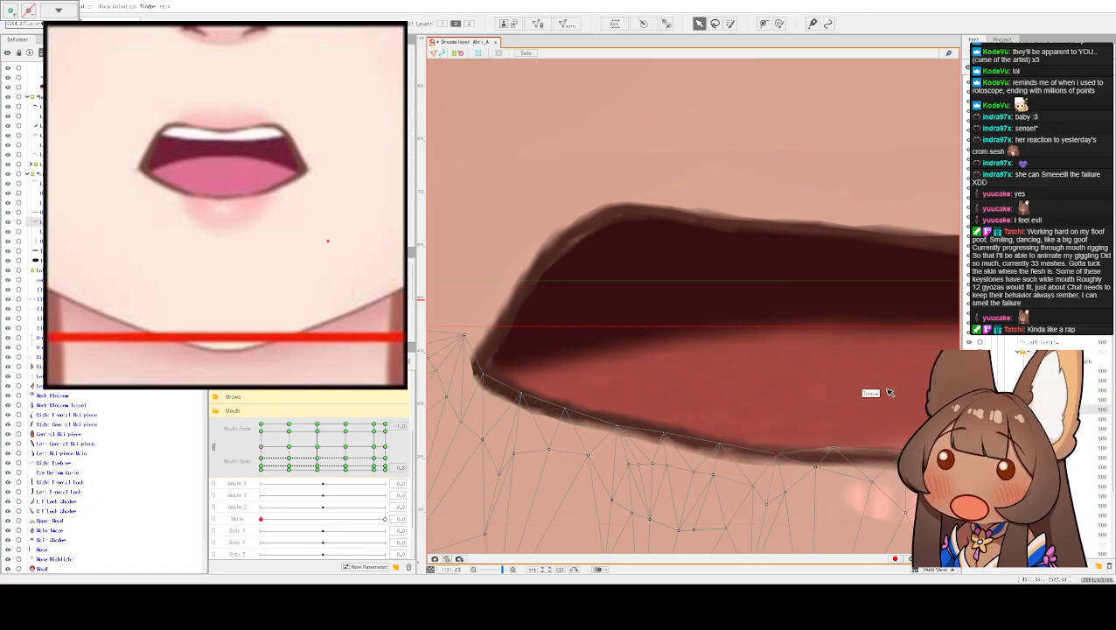
left_click_drag(873, 391, 837, 399)
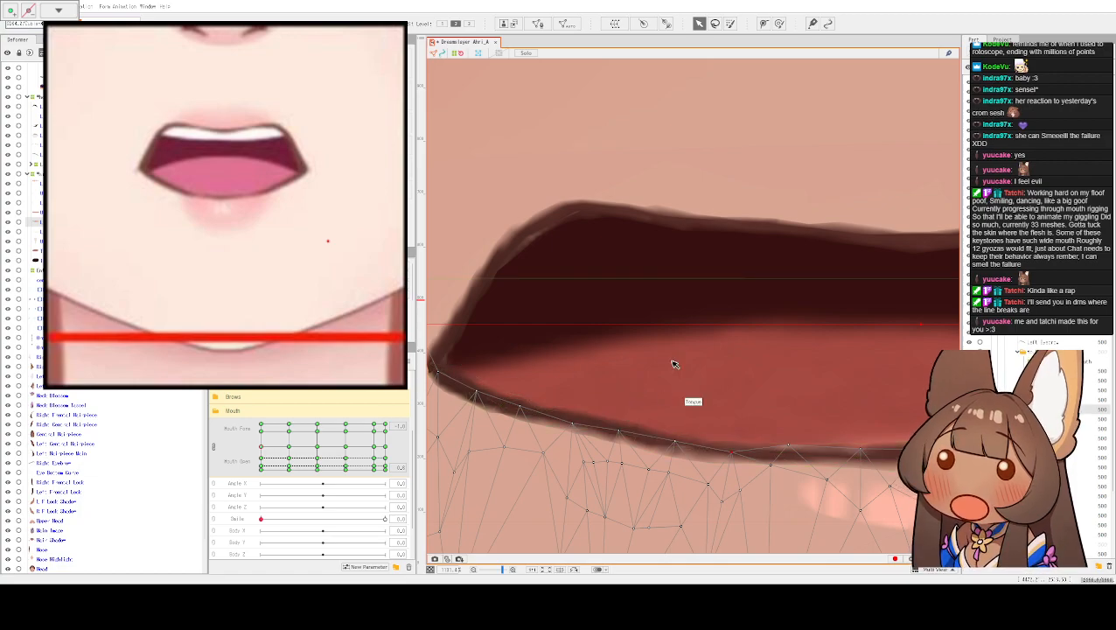
left_click_drag(736, 376, 568, 354)
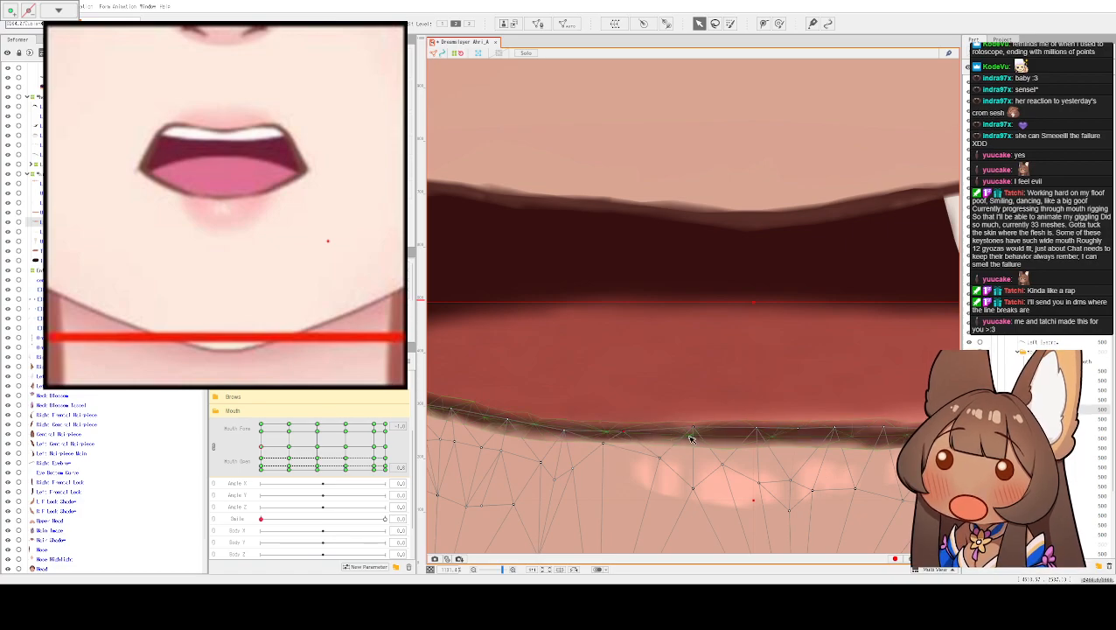
left_click_drag(773, 368, 593, 412)
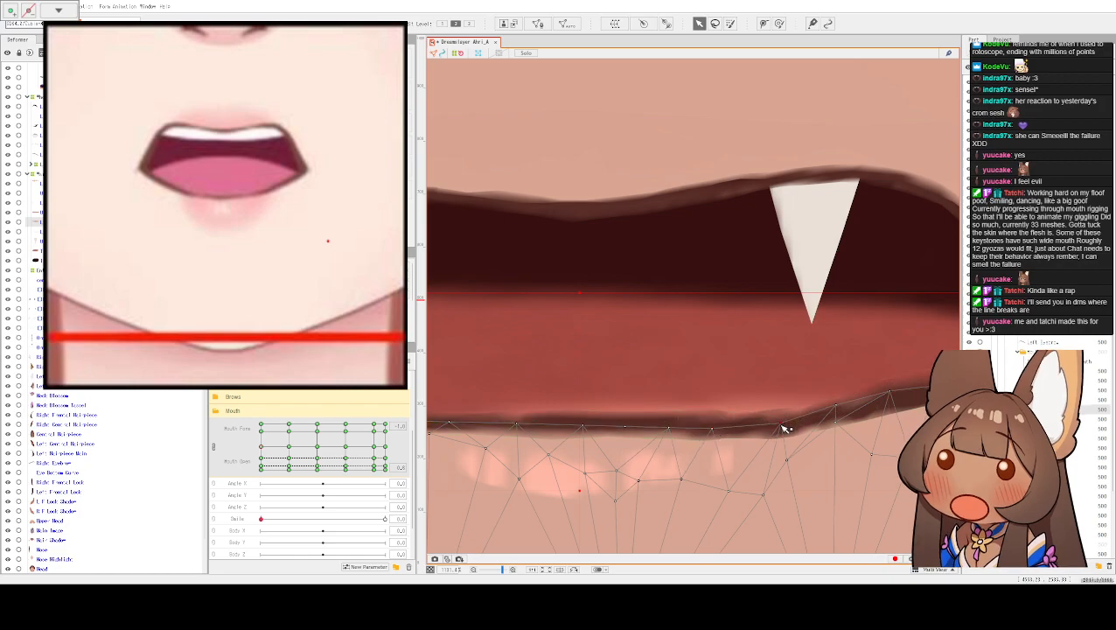
mouse_move(806, 385)
left_mouse_down()
mouse_move(705, 418)
mouse_move(722, 446)
mouse_move(777, 403)
mouse_move(787, 411)
mouse_move(917, 371)
mouse_move(947, 339)
mouse_move(862, 364)
mouse_move(860, 377)
mouse_move(852, 369)
left_mouse_up()
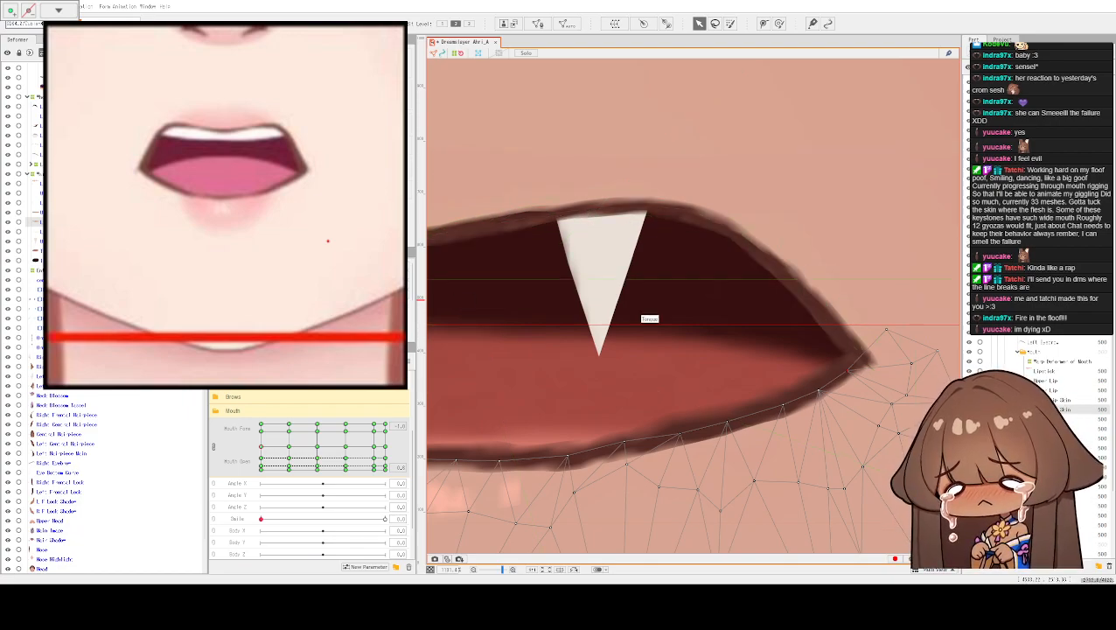
- Reselect the Upper Lip Skin mesh and move its outer vertex beside the left mouth corner slightly outward and down
scroll(647, 318, "down", 5)
scroll(659, 169, "up", 2)
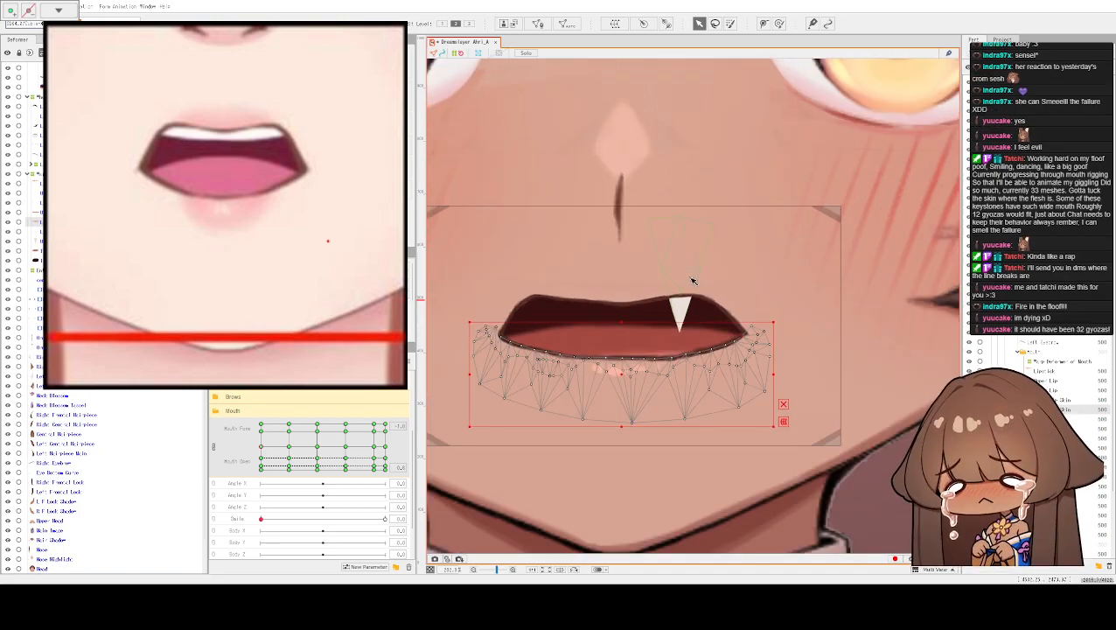
scroll(692, 281, "up", 1)
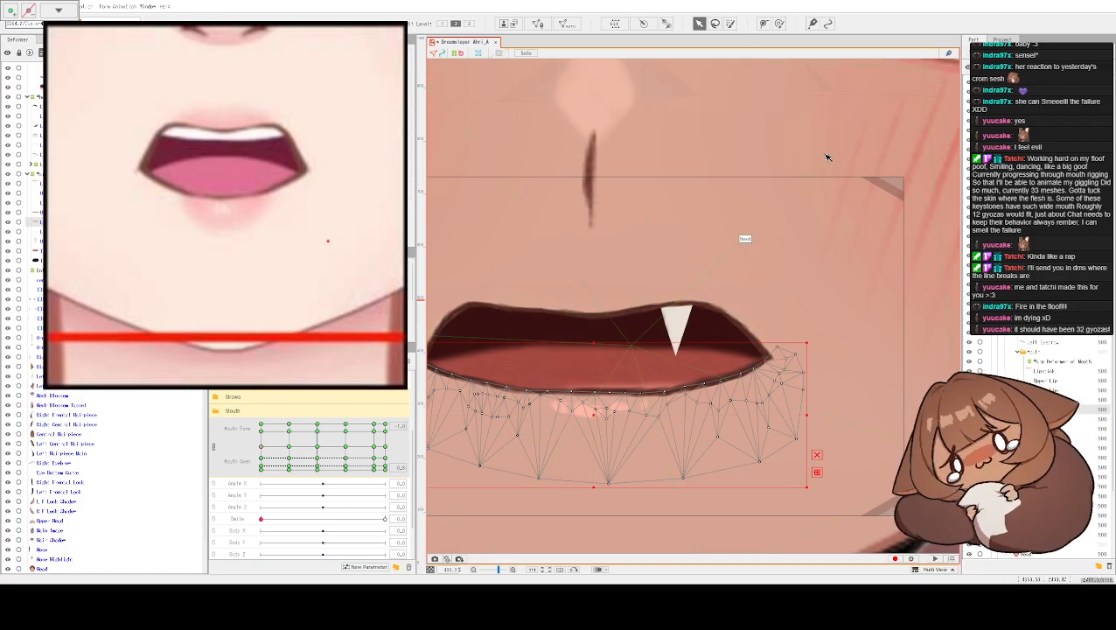
scroll(510, 398, "up", 2)
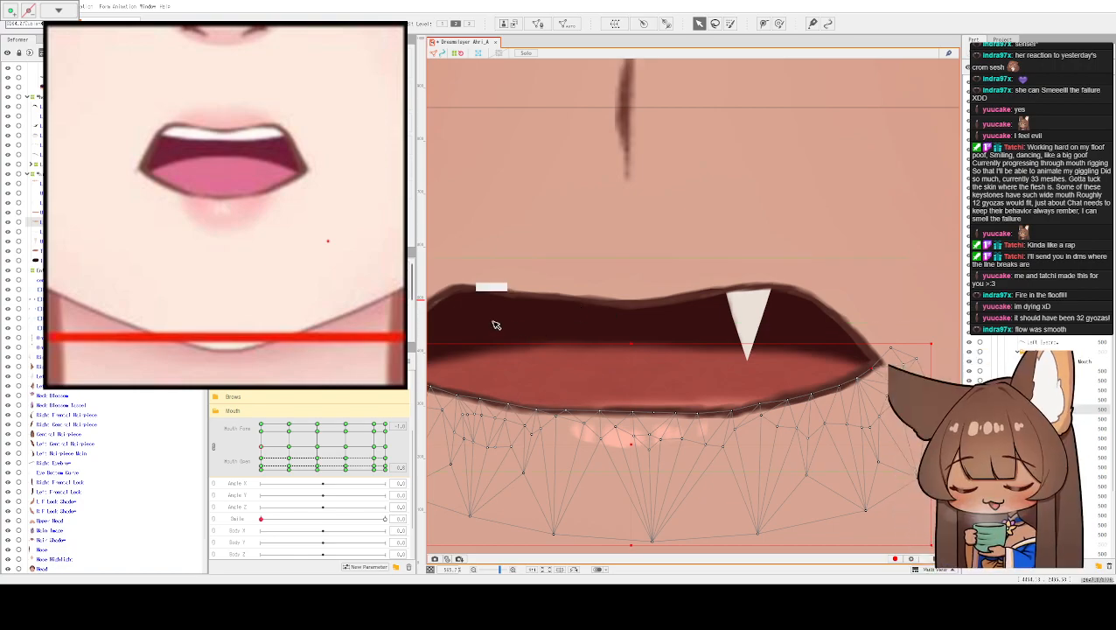
scroll(462, 315, "down", 2)
scroll(685, 179, "up", 2)
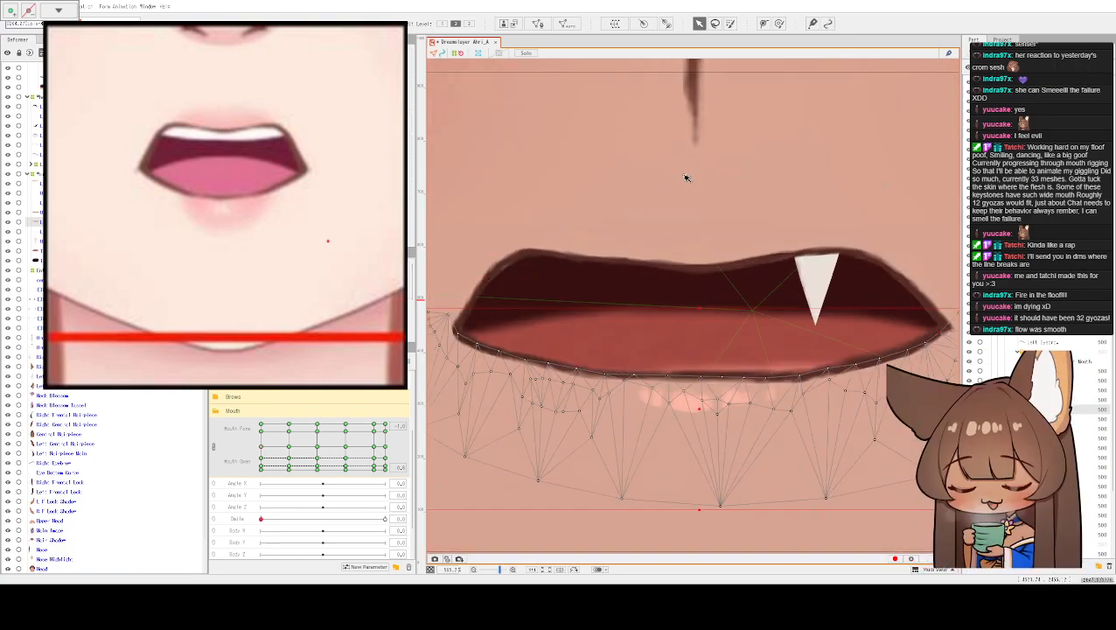
left_click(498, 242)
scroll(513, 310, "up", 2)
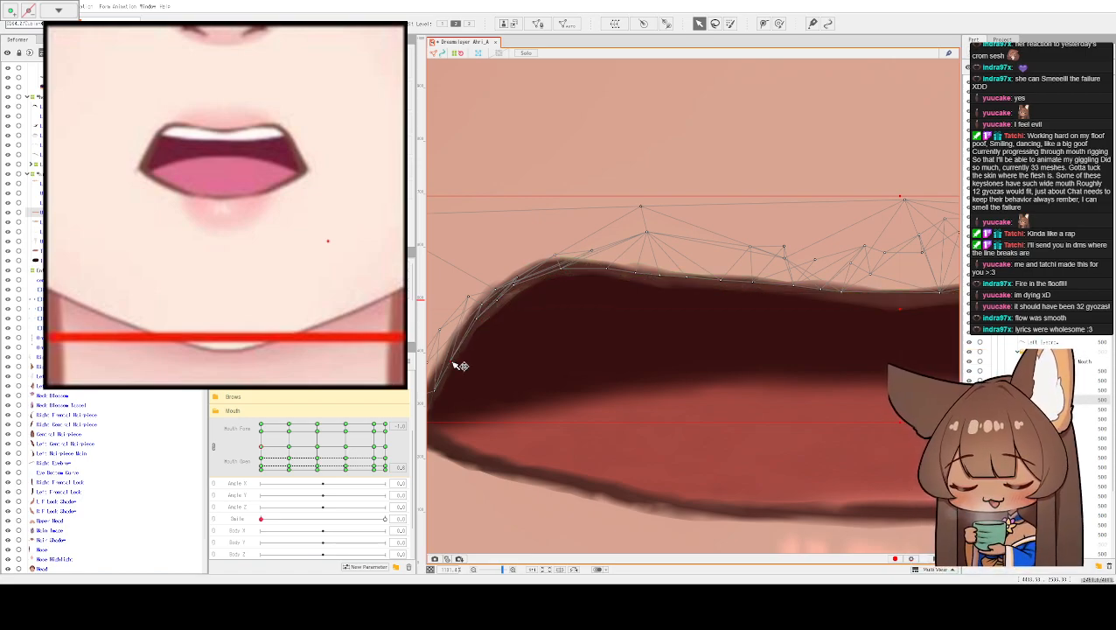
scroll(474, 350, "down", 2)
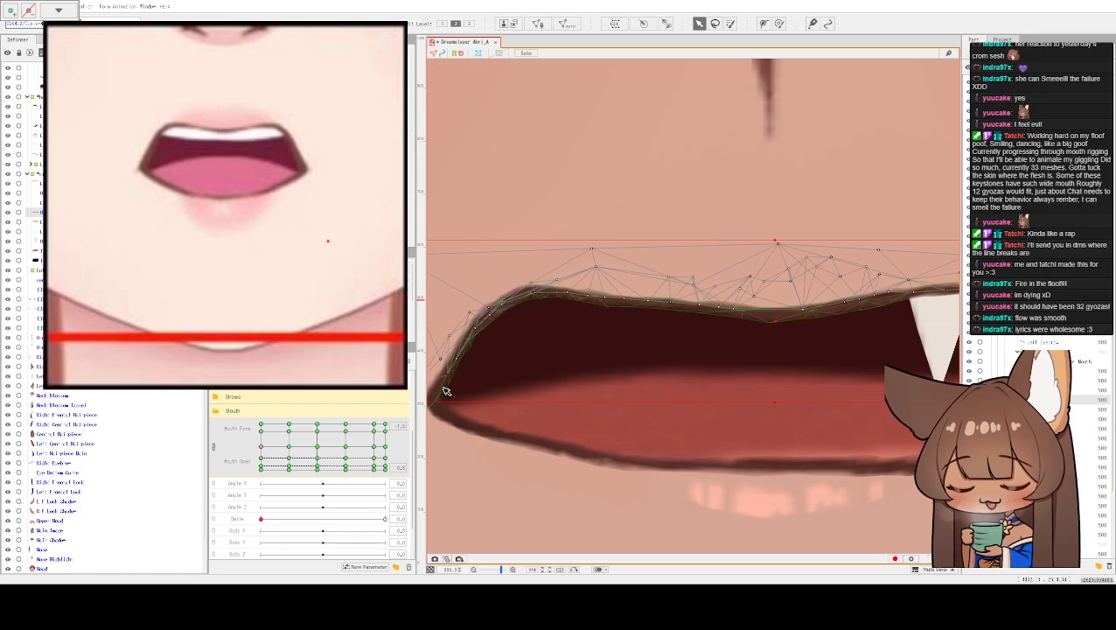
scroll(445, 389, "down", 3)
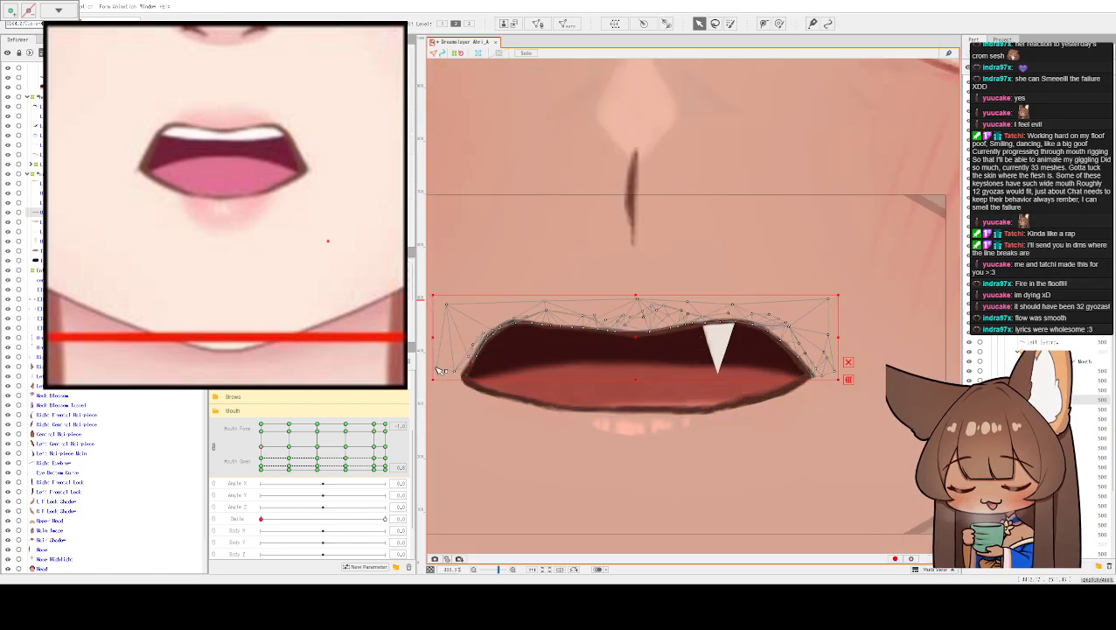
left_click_drag(454, 371, 438, 374)
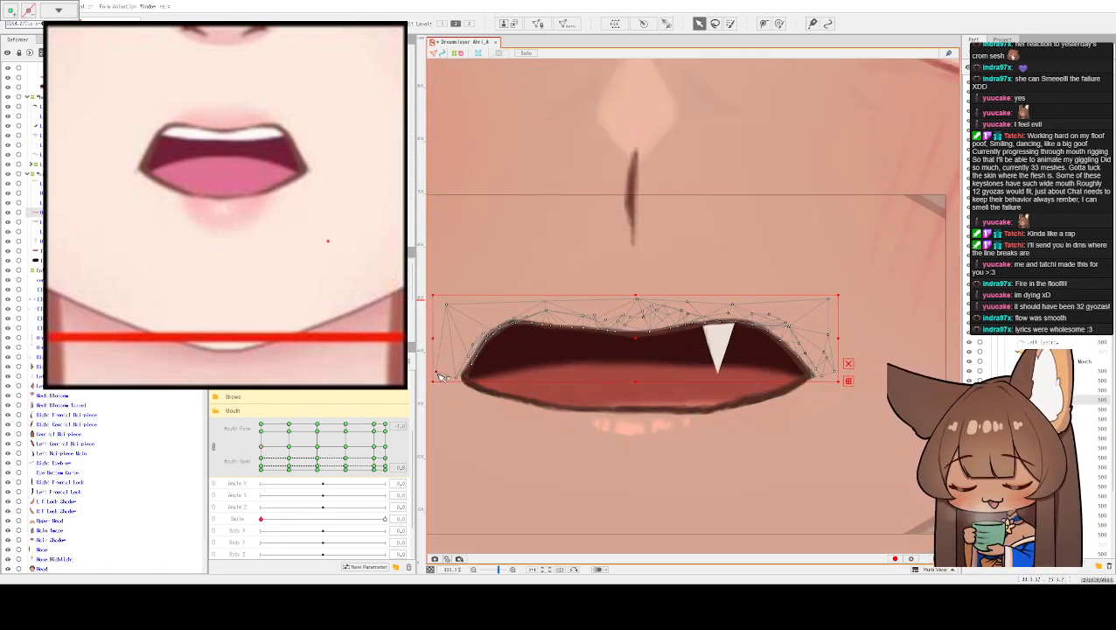
- Select the Lower Lip Skin mesh and check the whole mouth shape against the rest of the face
left_click(722, 448)
scroll(664, 332, "down", 3)
scroll(623, 253, "up", 2)
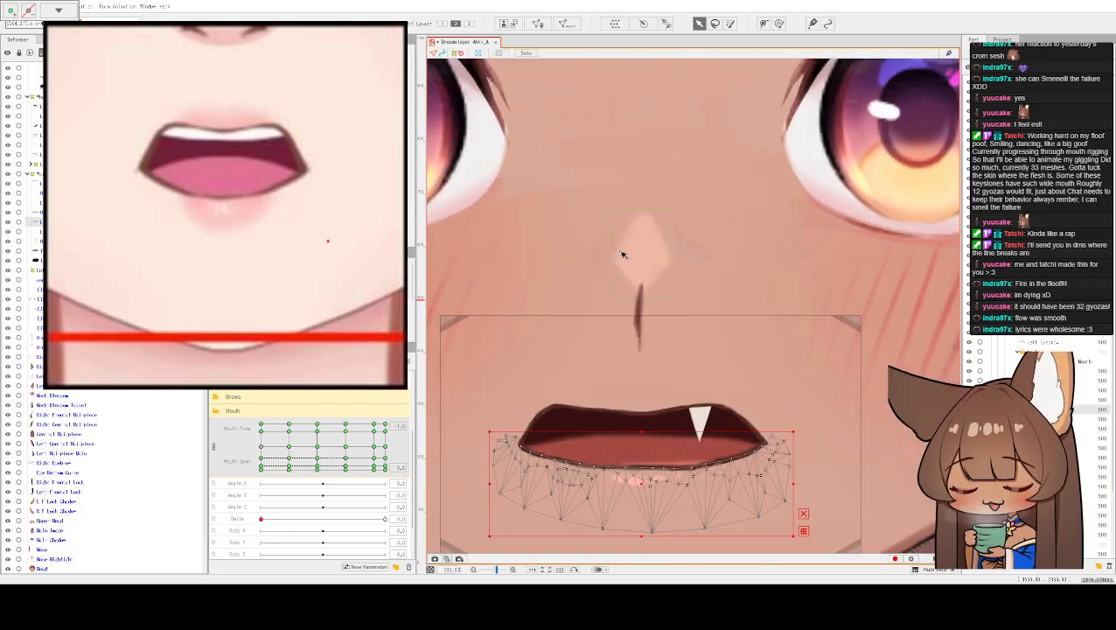
scroll(610, 313, "up", 1)
scroll(578, 317, "down", 3)
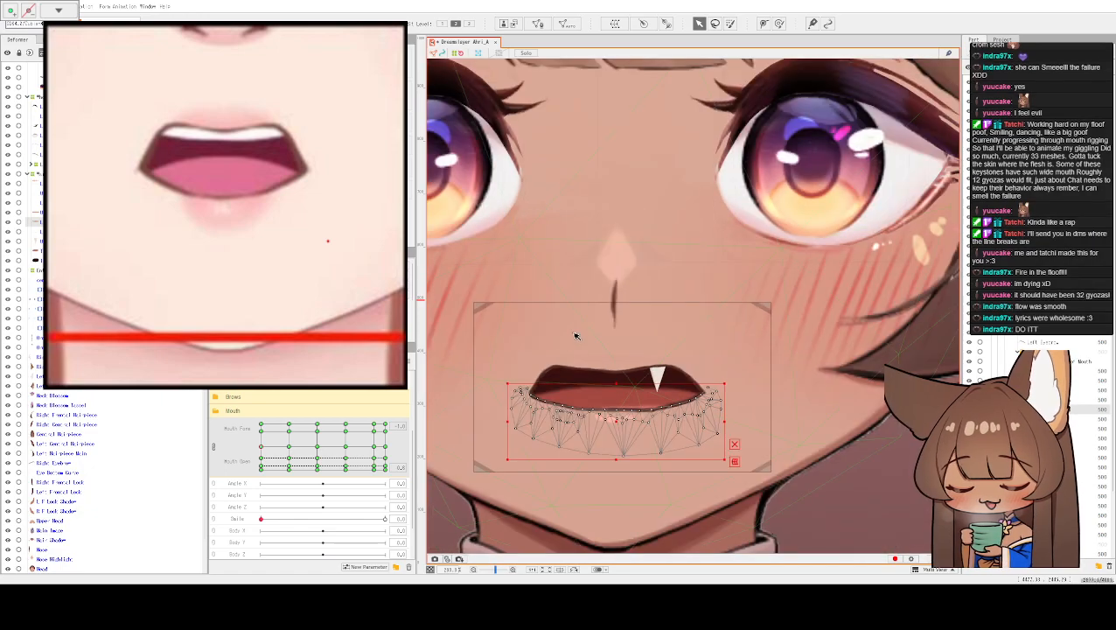
- Select the Lower Lip mesh and pull its deform path points along the left part of the lip line slightly downward
scroll(576, 323, "up", 1)
scroll(569, 433, "down", 1)
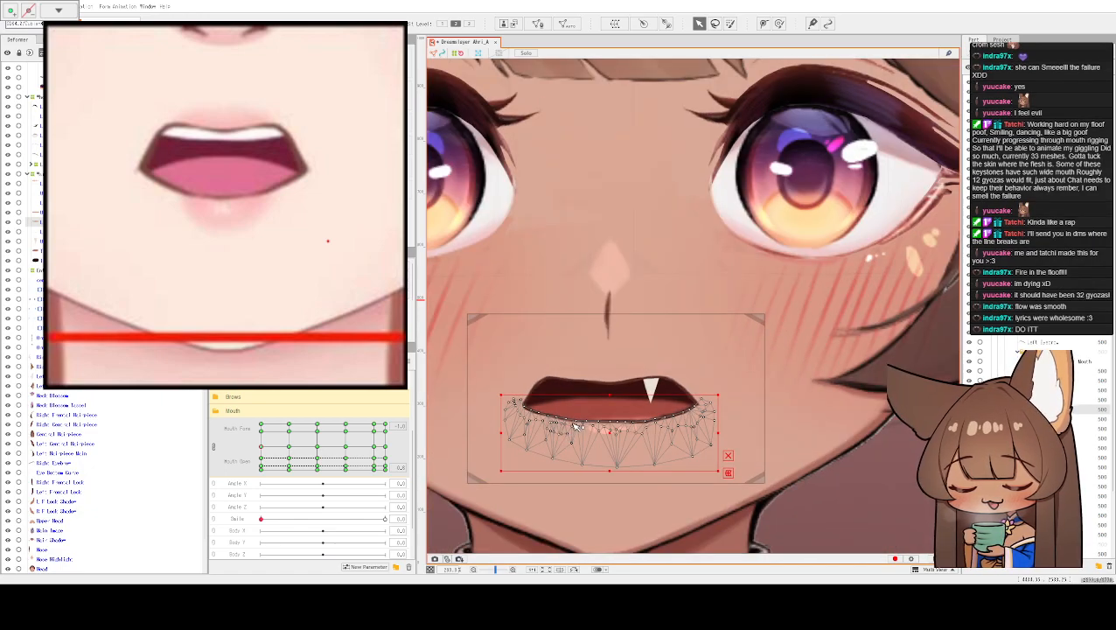
scroll(568, 434, "up", 2)
left_click(516, 412)
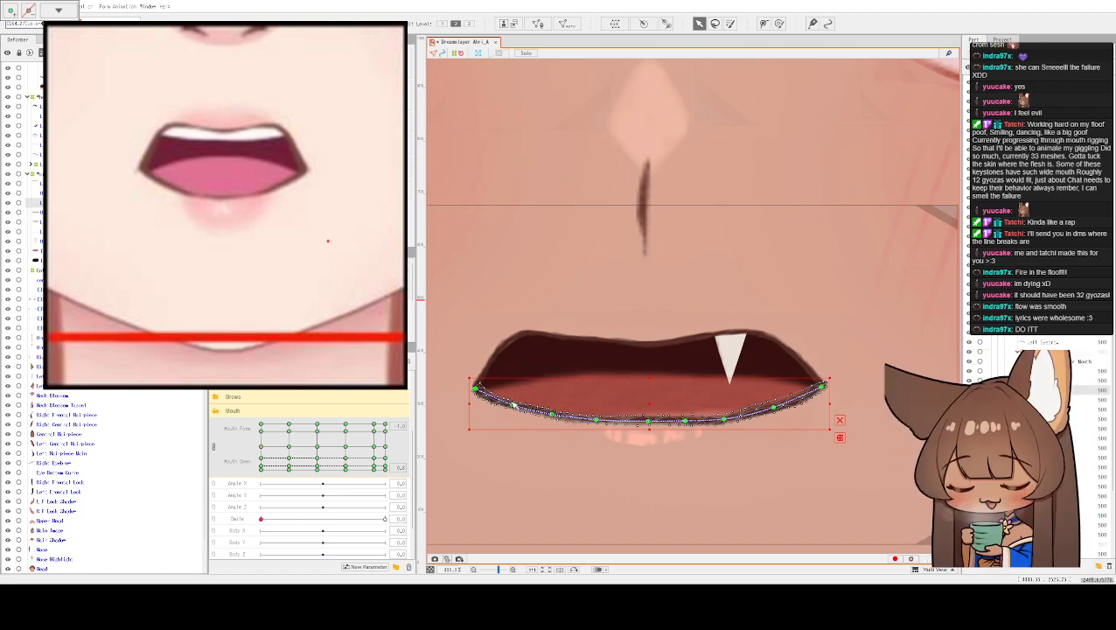
left_click_drag(513, 405, 513, 407)
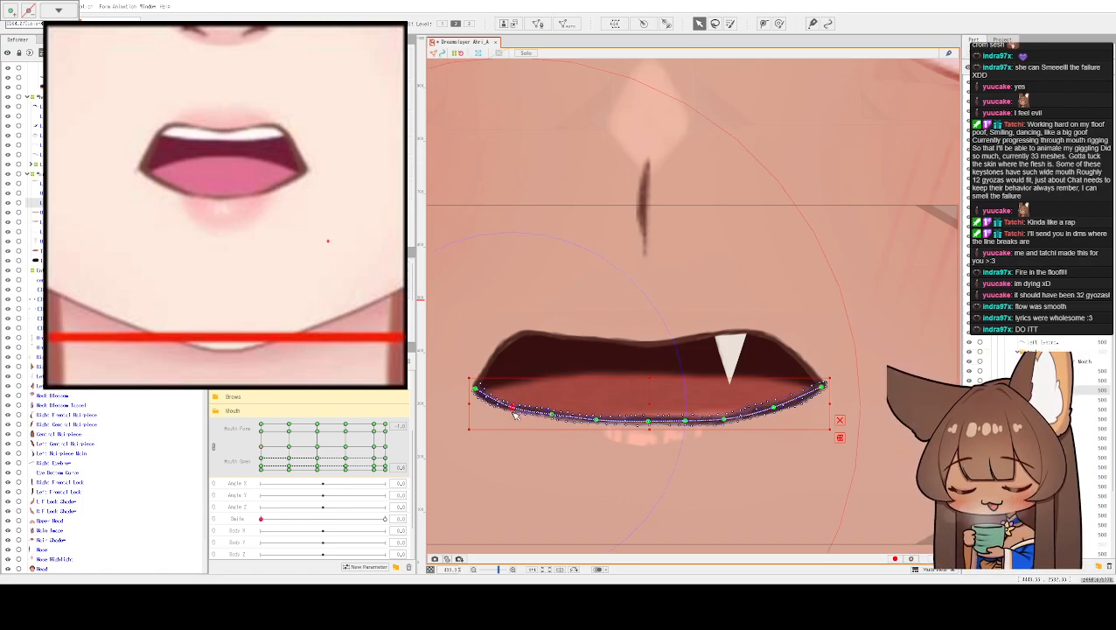
left_click(595, 423)
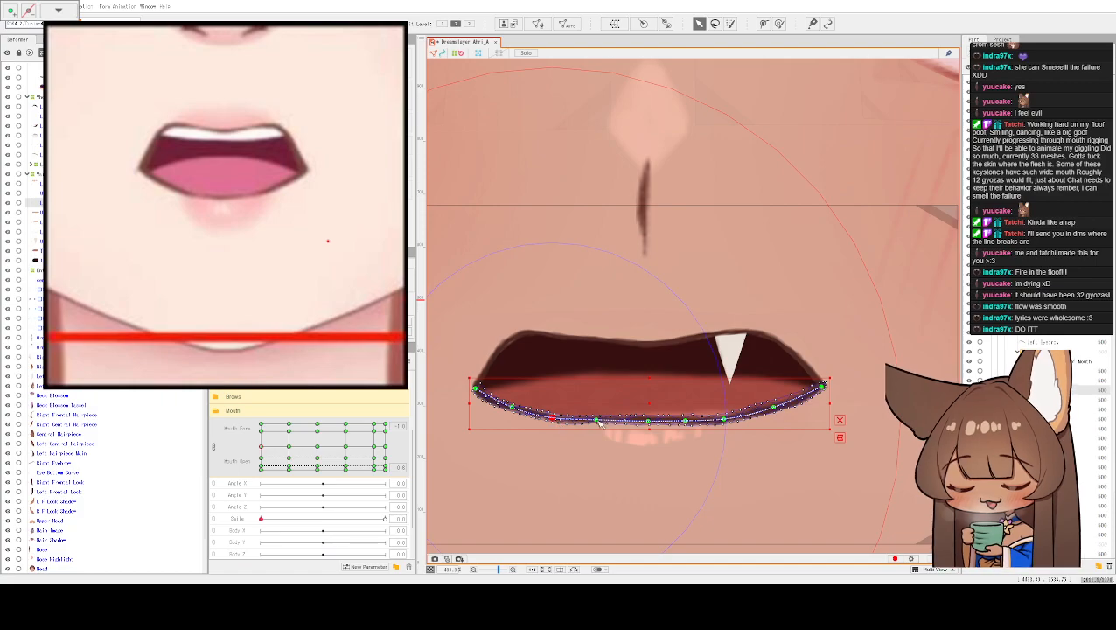
- Lower the Lower Lip path points from the centre toward the right mouth corner to round out the curve
left_click_drag(598, 424, 649, 427)
left_click(648, 423)
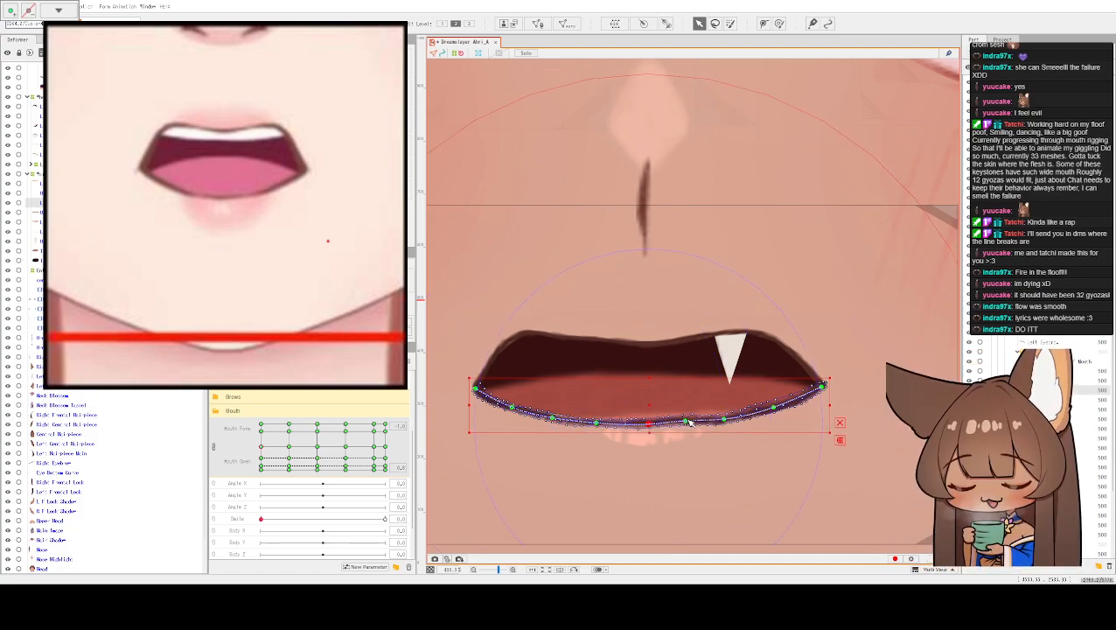
left_click(725, 424)
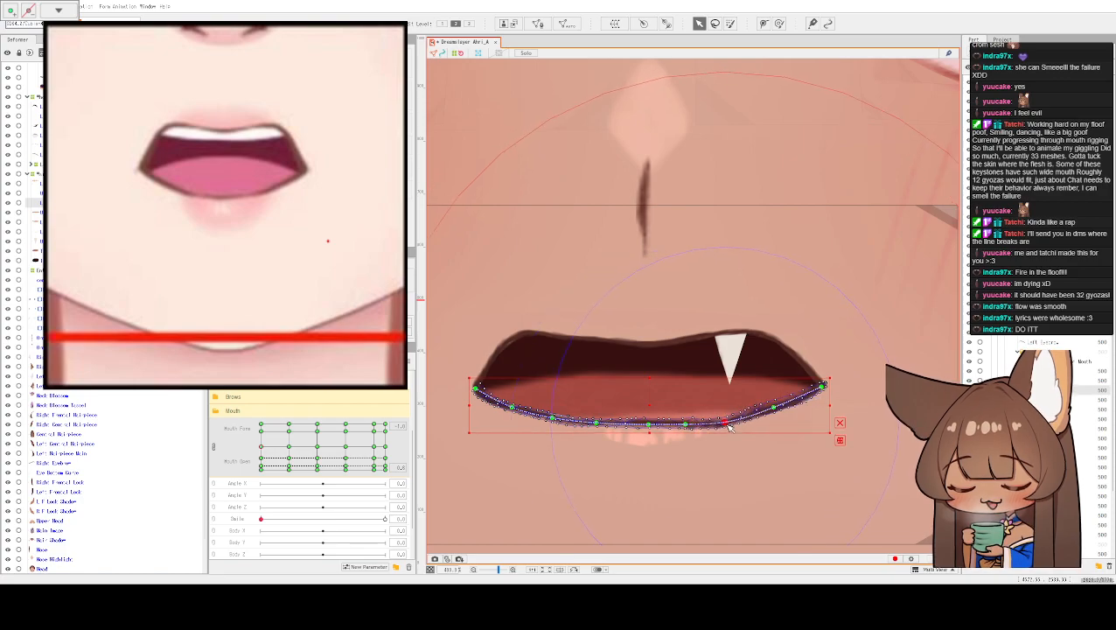
left_click(775, 411)
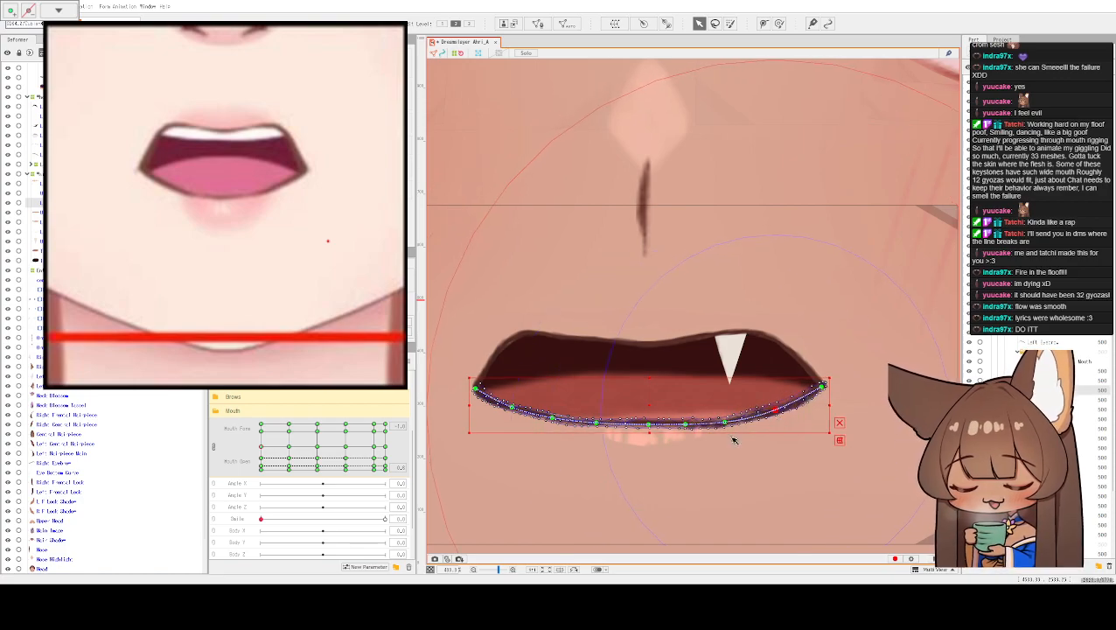
scroll(714, 468, "up", 3)
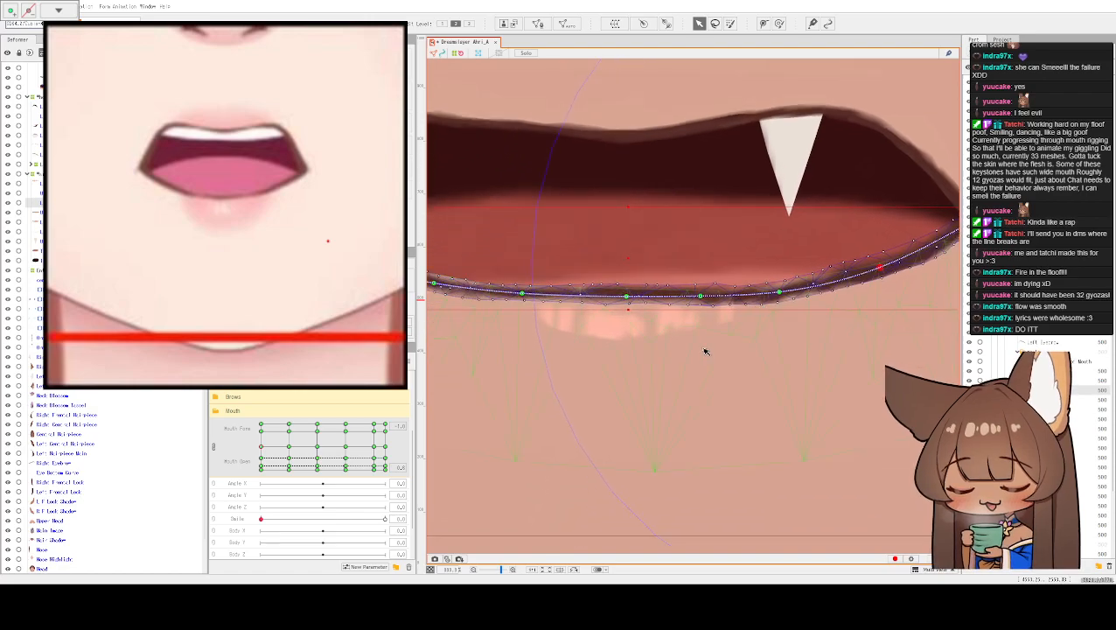
- Select the Lipstick mesh below the lower lip and shift it slightly left and down
left_click(636, 323)
left_click_drag(633, 326, 618, 333)
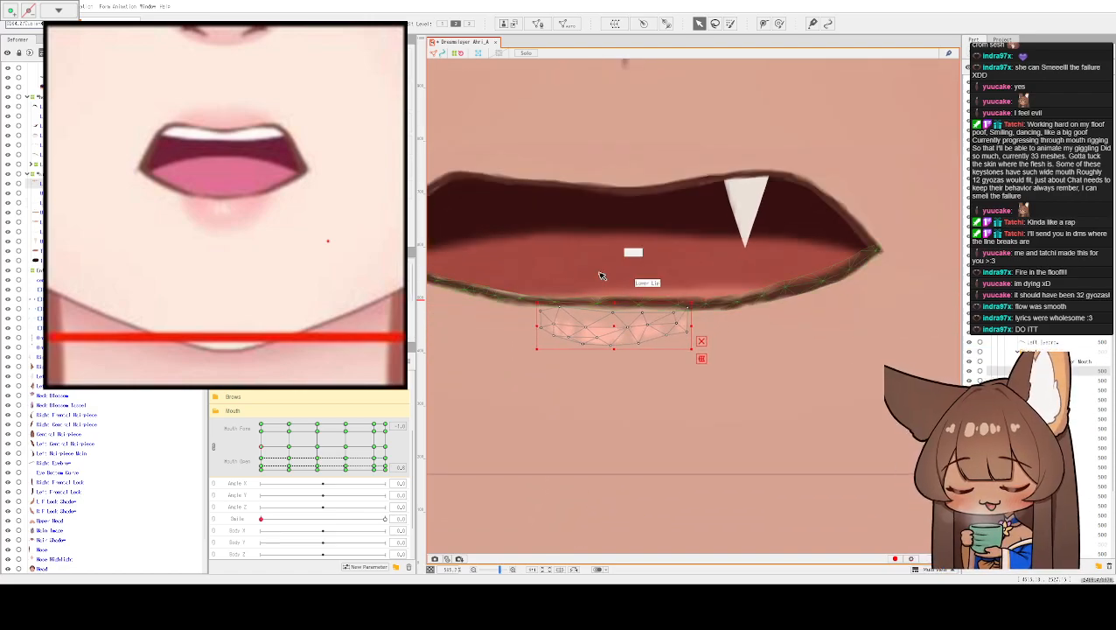
- Select the Lower Lip Skin mesh and refit its upper edge vertices along the left half of the lower lip line
scroll(600, 273, "down", 2)
left_click(477, 325)
scroll(521, 328, "up", 4)
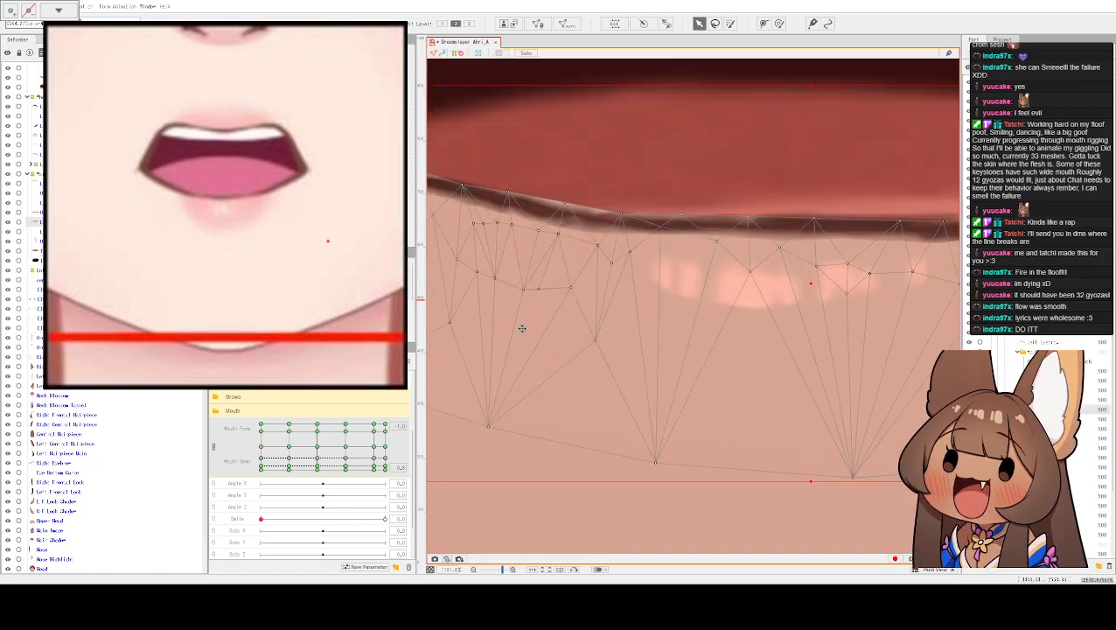
left_click_drag(522, 328, 604, 426)
left_click_drag(465, 322, 536, 365)
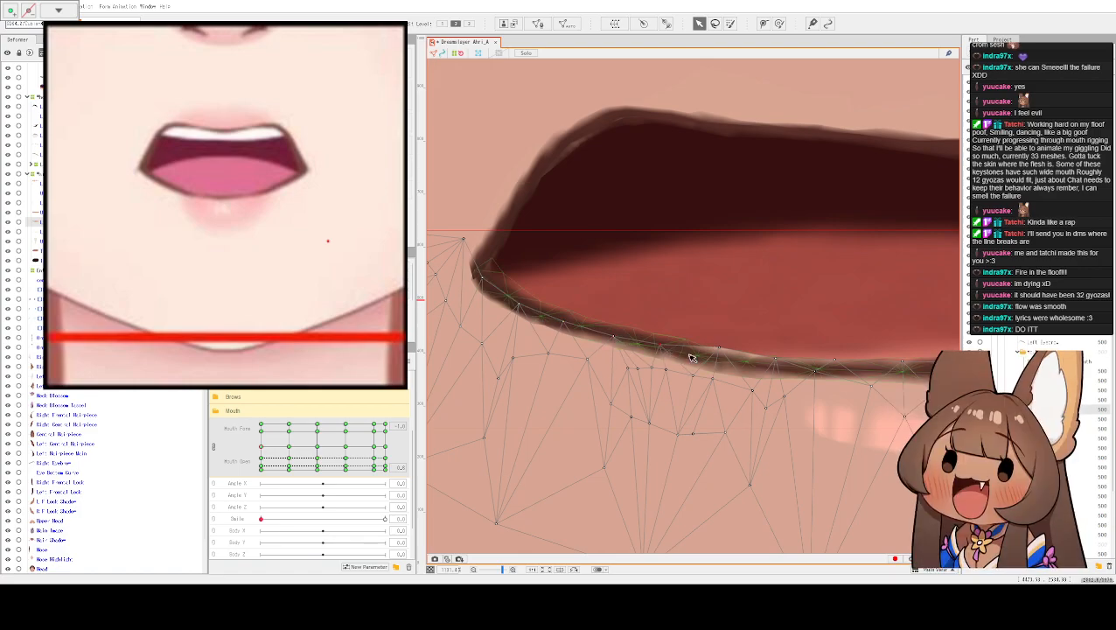
left_click_drag(787, 327, 695, 322)
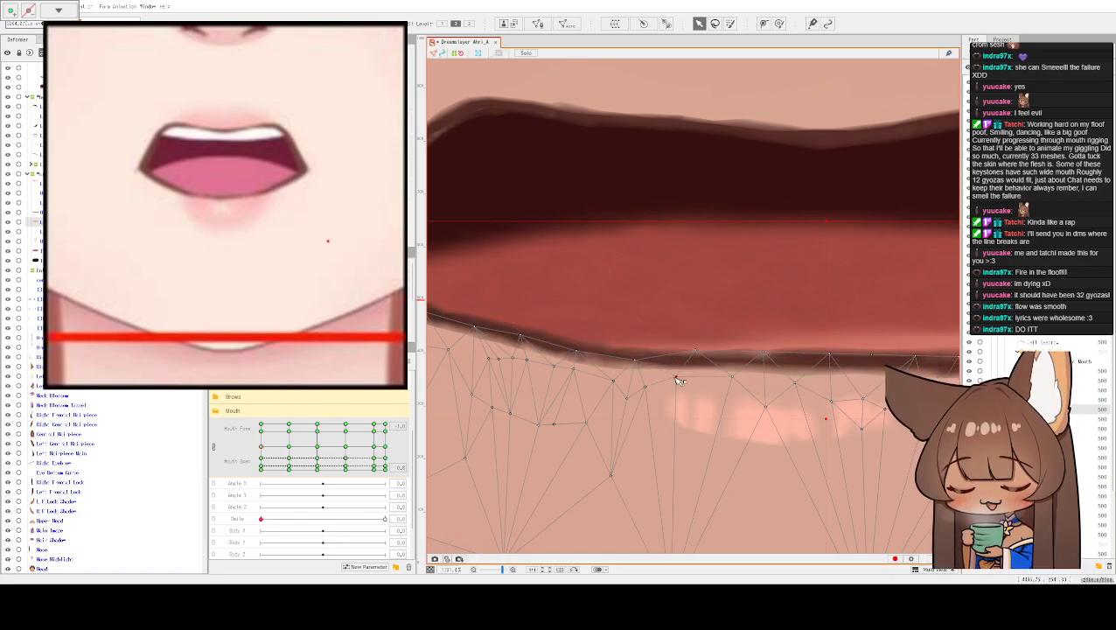
- Refit the Lower Lip Skin edge vertices from the middle of the lower lip to the right mouth corner
left_click_drag(779, 320, 676, 365)
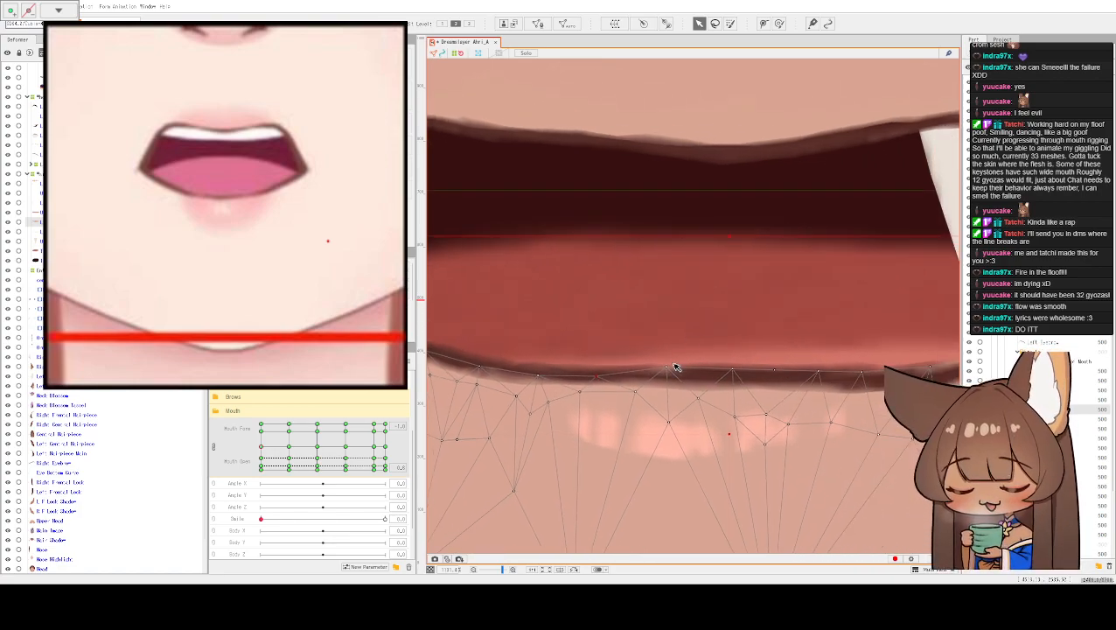
left_click_drag(768, 324, 660, 374)
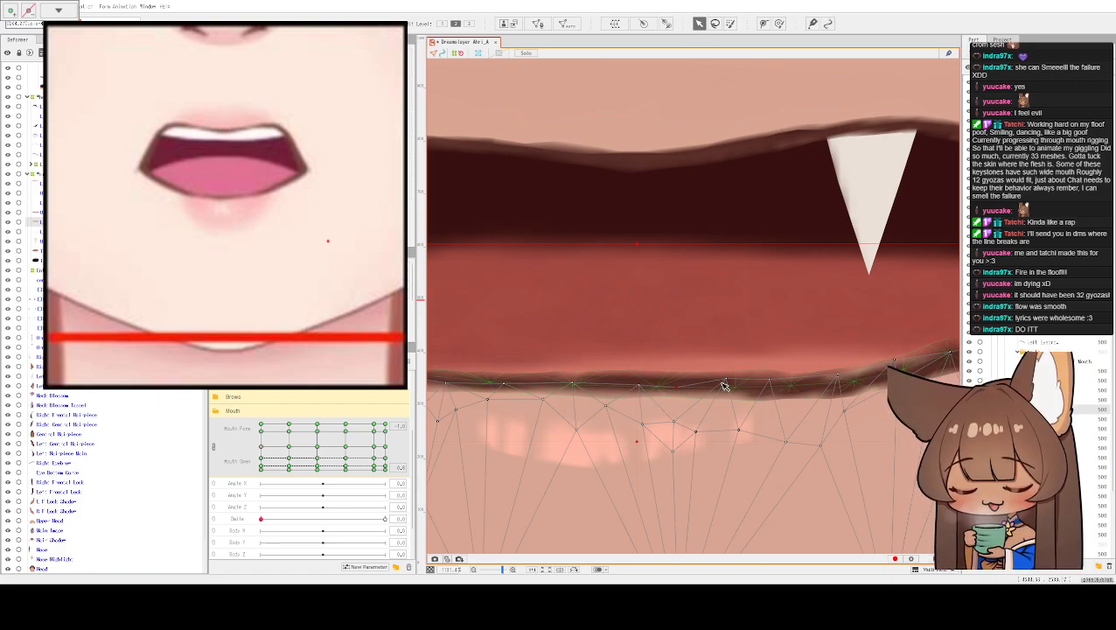
mouse_move(792, 339)
left_mouse_down()
mouse_move(661, 357)
mouse_move(626, 391)
left_mouse_up()
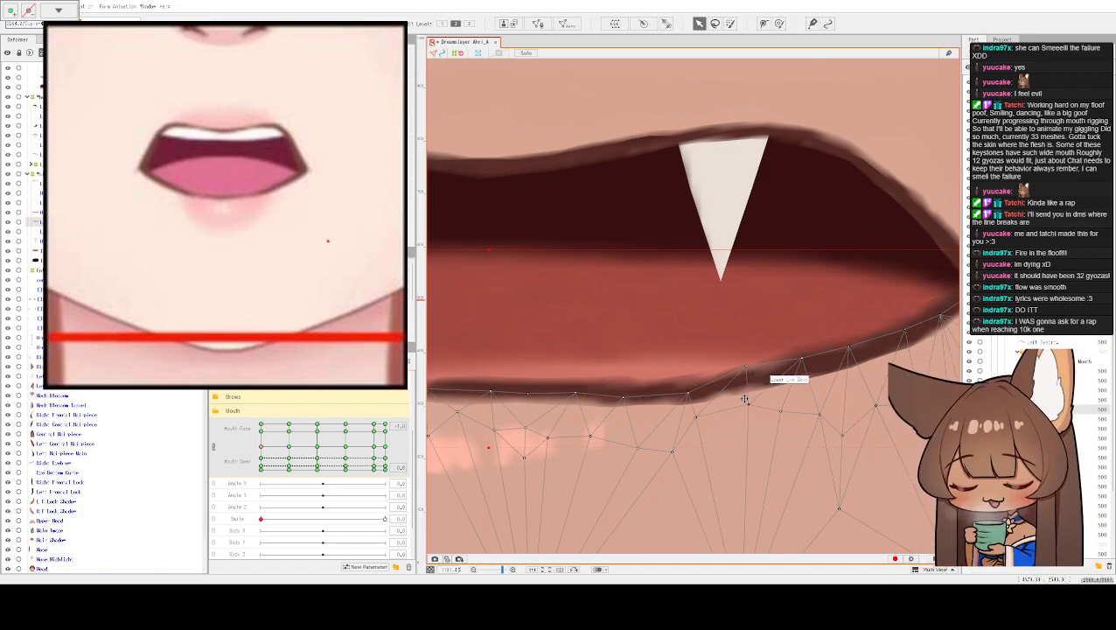
mouse_move(743, 376)
left_mouse_down()
mouse_move(775, 326)
mouse_move(723, 346)
mouse_move(695, 386)
left_mouse_up()
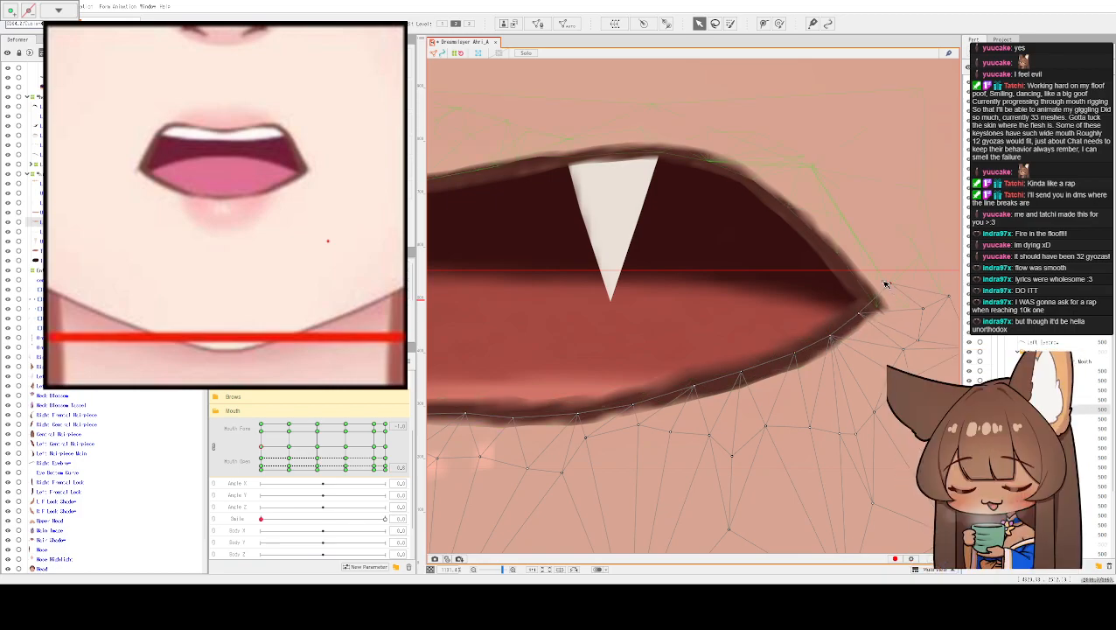
scroll(737, 367, "up", 1)
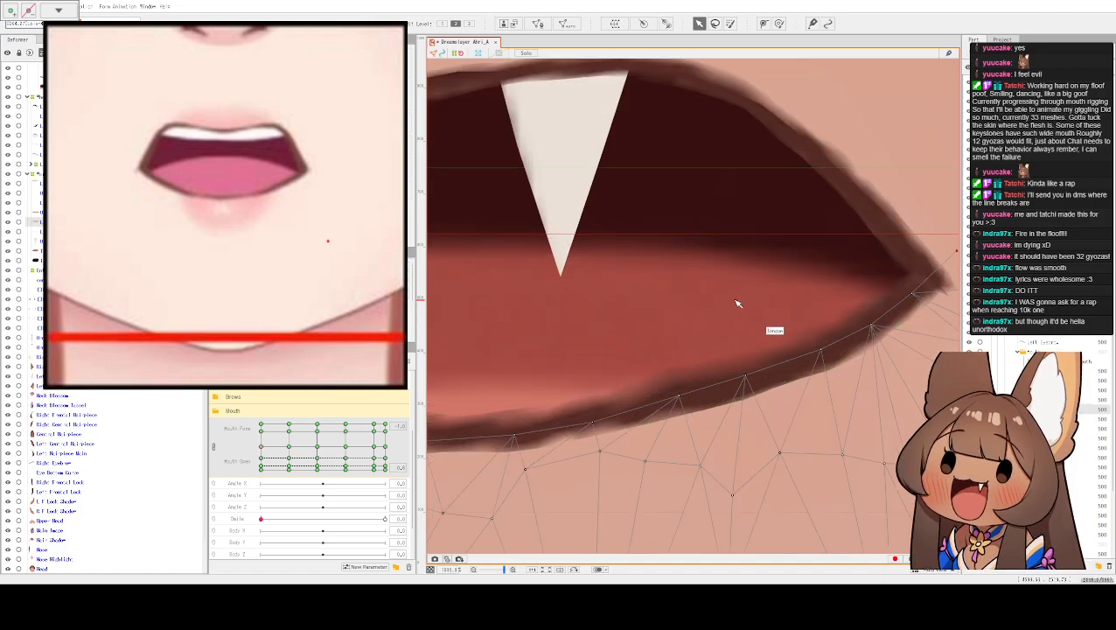
- Select the Upper Lip Skin and Lower Lip Skin meshes in turn to check their fit around the mouth
scroll(735, 299, "down", 3)
scroll(663, 278, "down", 3)
left_click(725, 231)
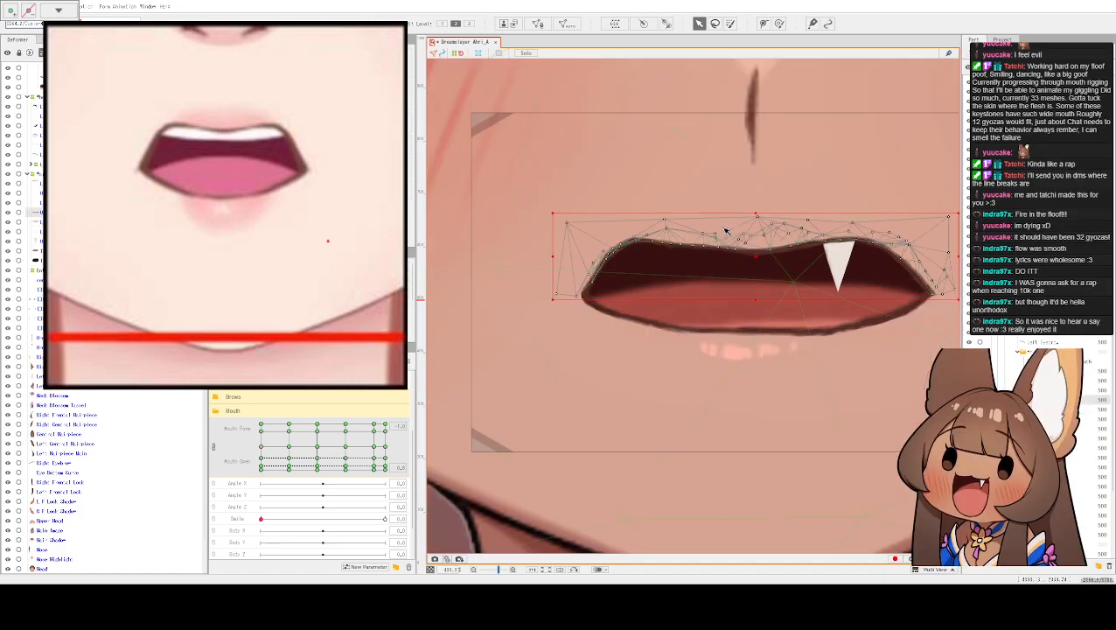
left_click(769, 400)
scroll(769, 403, "up", 1)
scroll(769, 403, "down", 1)
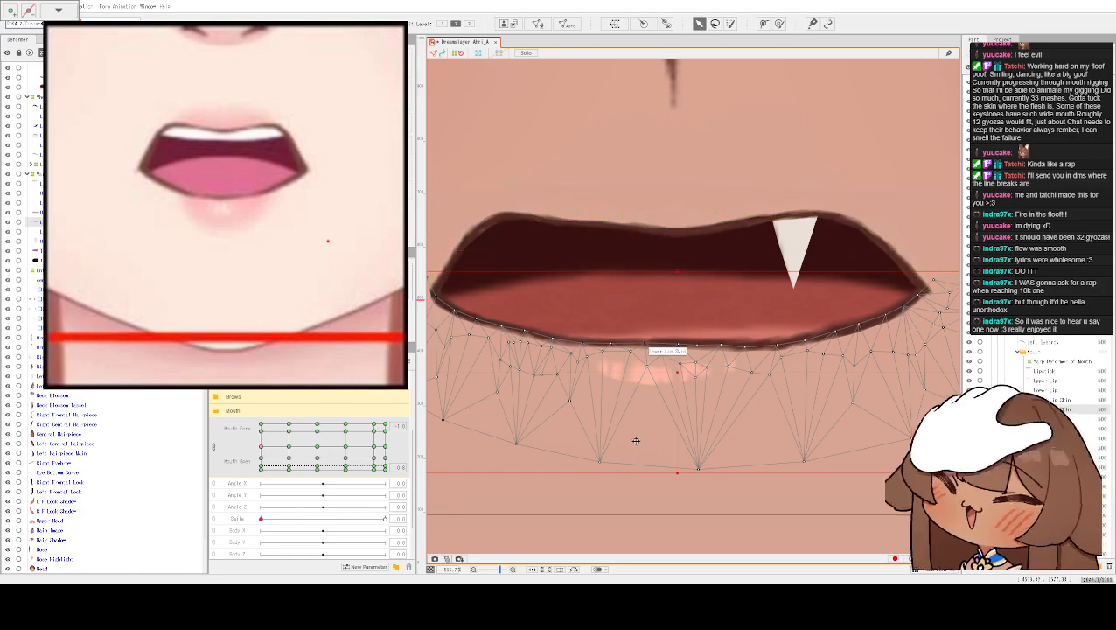
- Select the Tongue mesh and move it slightly upward inside the mouth
scroll(688, 301, "down", 4)
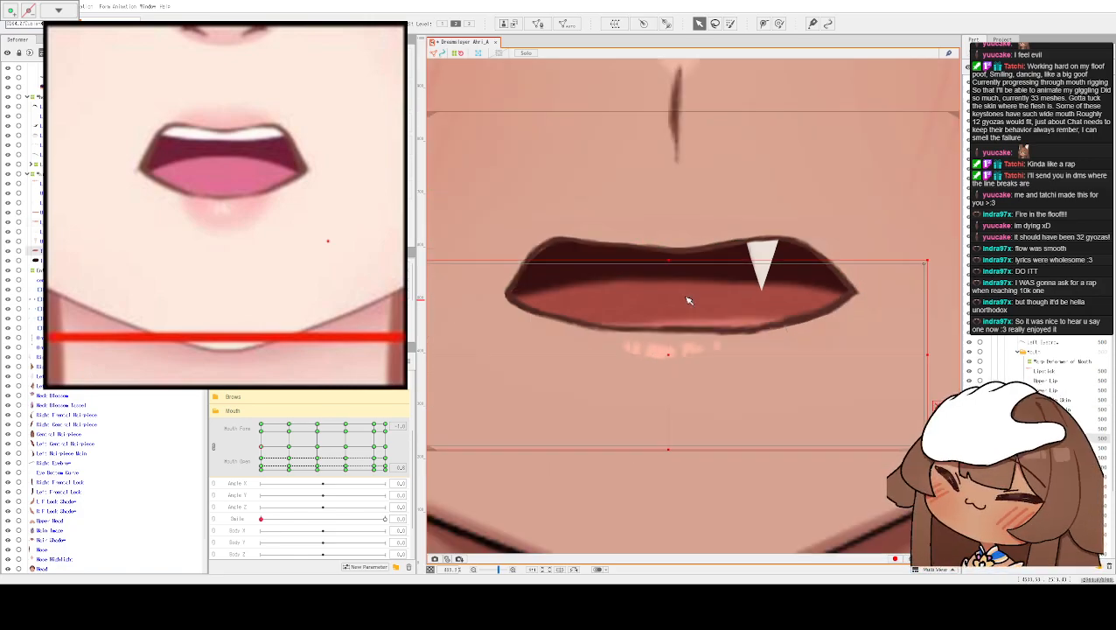
left_click_drag(669, 169, 683, 253)
mouse_move(676, 360)
left_mouse_down()
mouse_move(677, 324)
mouse_move(677, 343)
left_mouse_up()
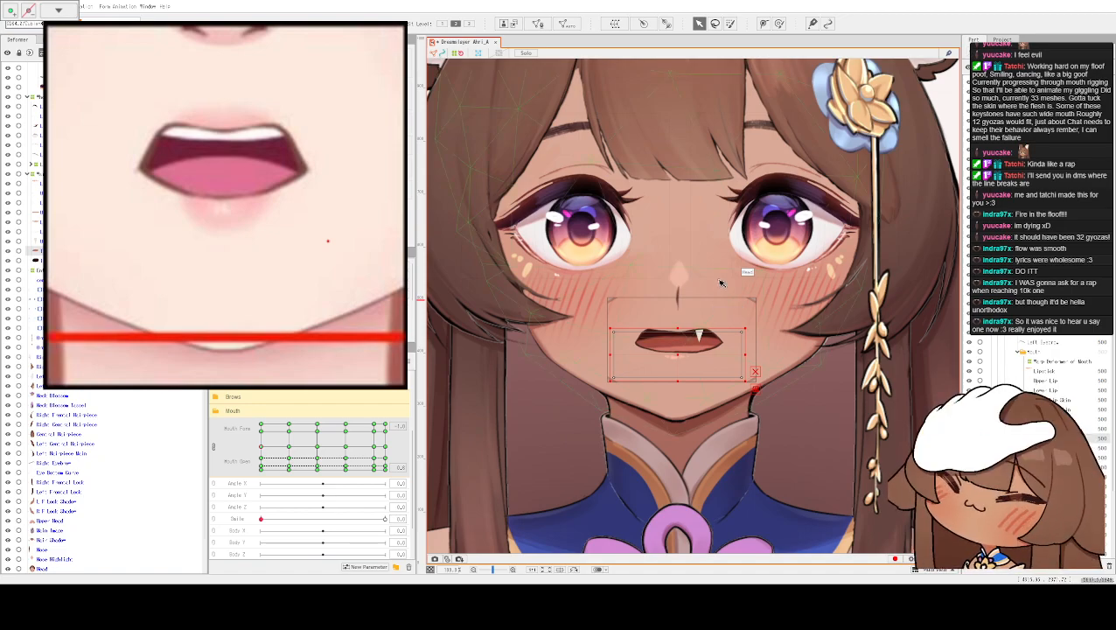
left_click_drag(670, 345, 670, 341)
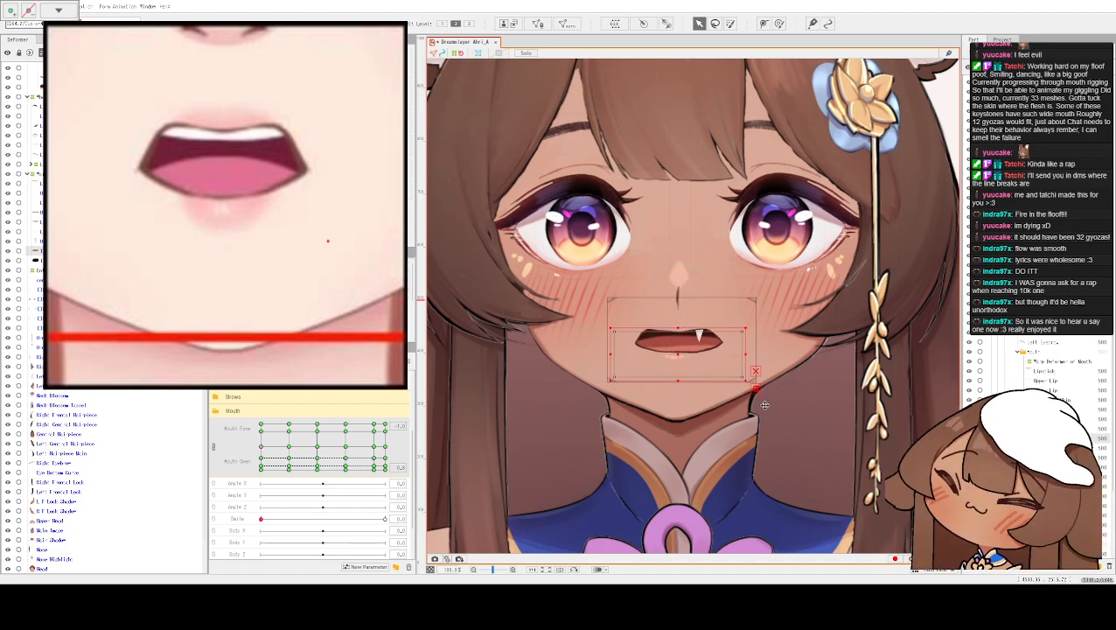
- Select the Head mesh and hide the selection display to check the mouth shape on the whole face and up close
scroll(680, 288, "down", 2)
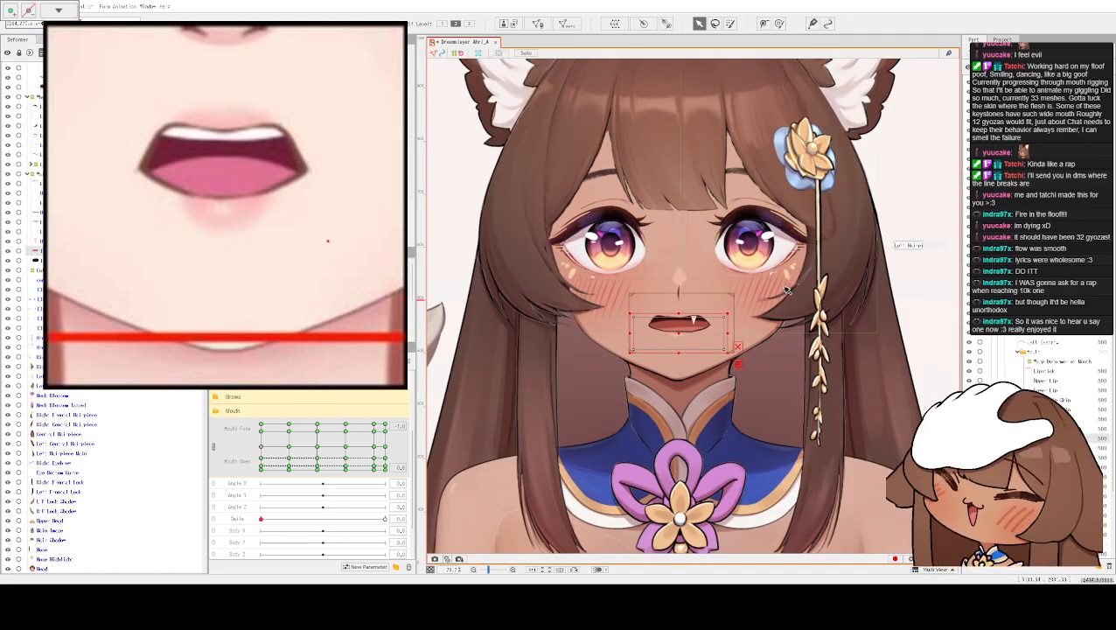
left_click(761, 309)
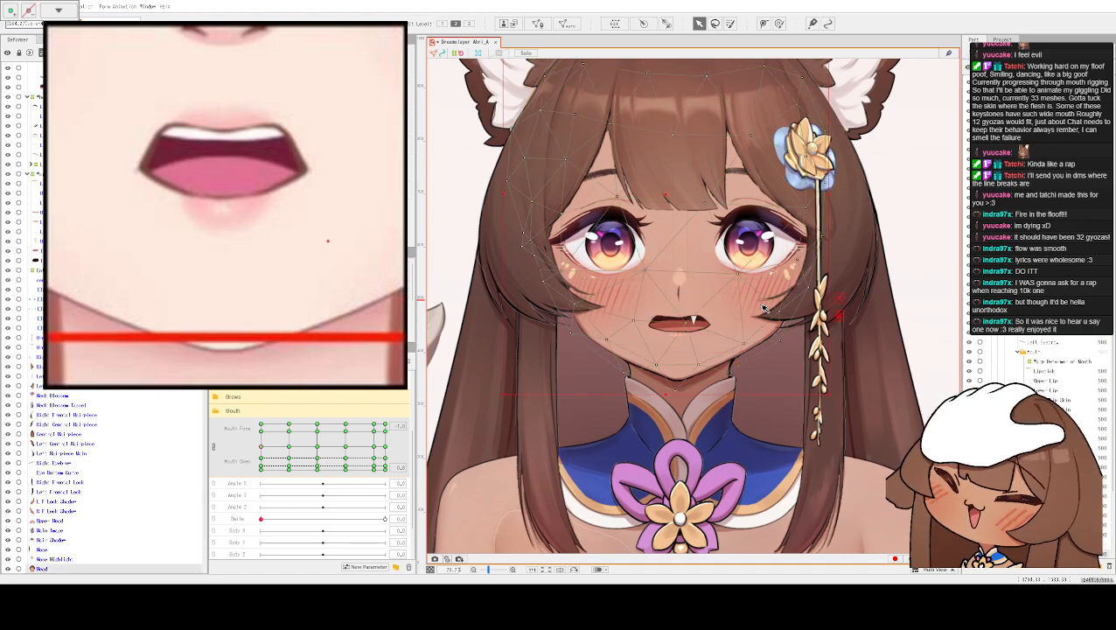
key("ctrl+h")
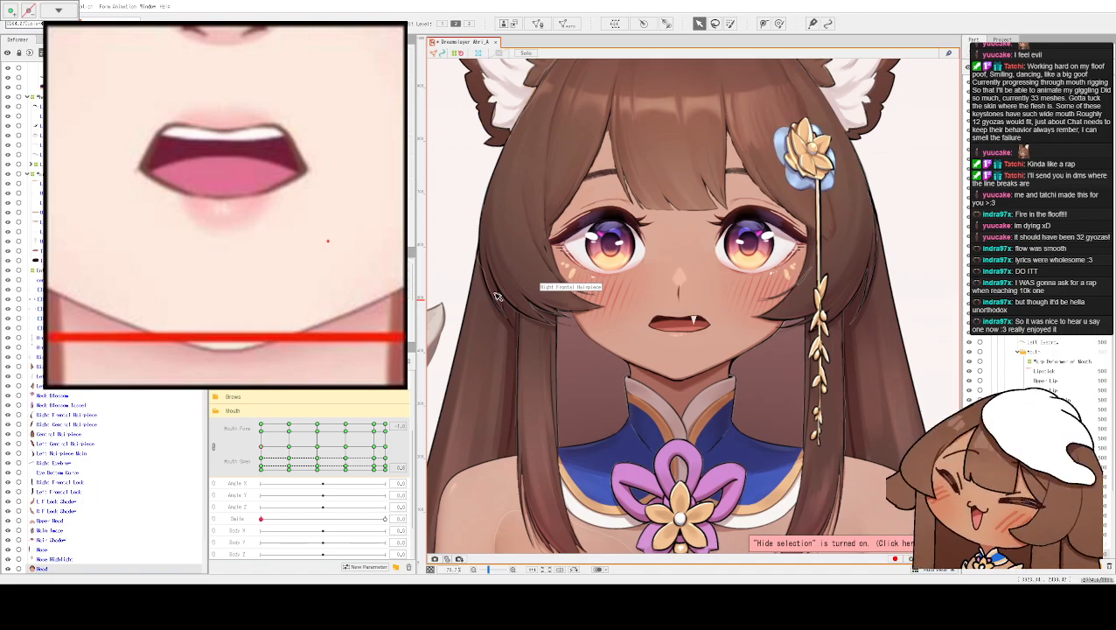
scroll(297, 455, "up", 3)
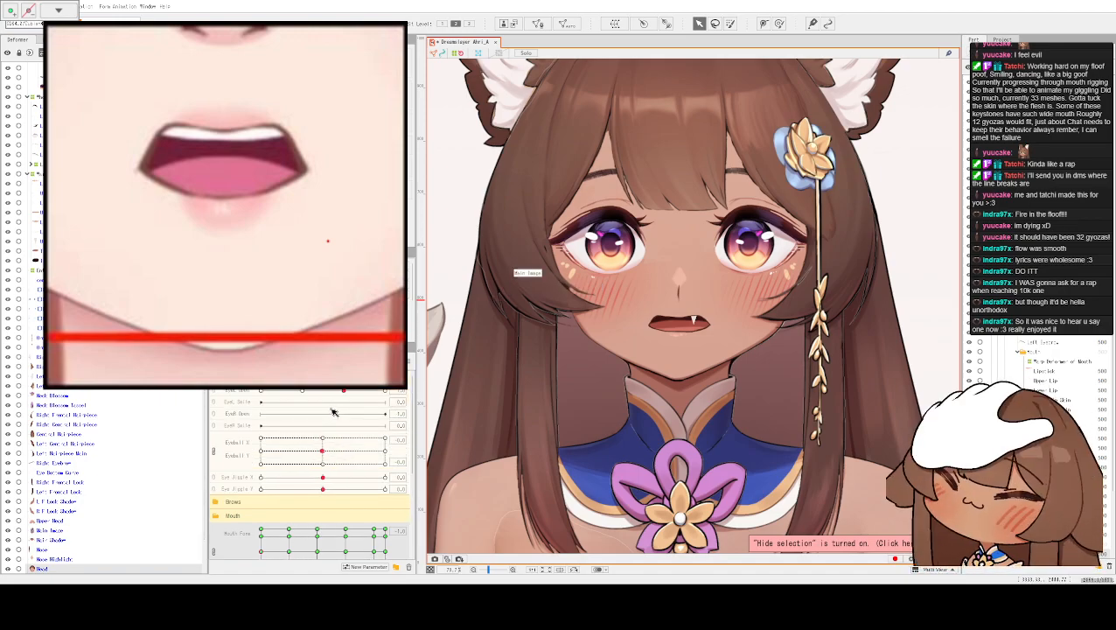
scroll(709, 358, "up", 5)
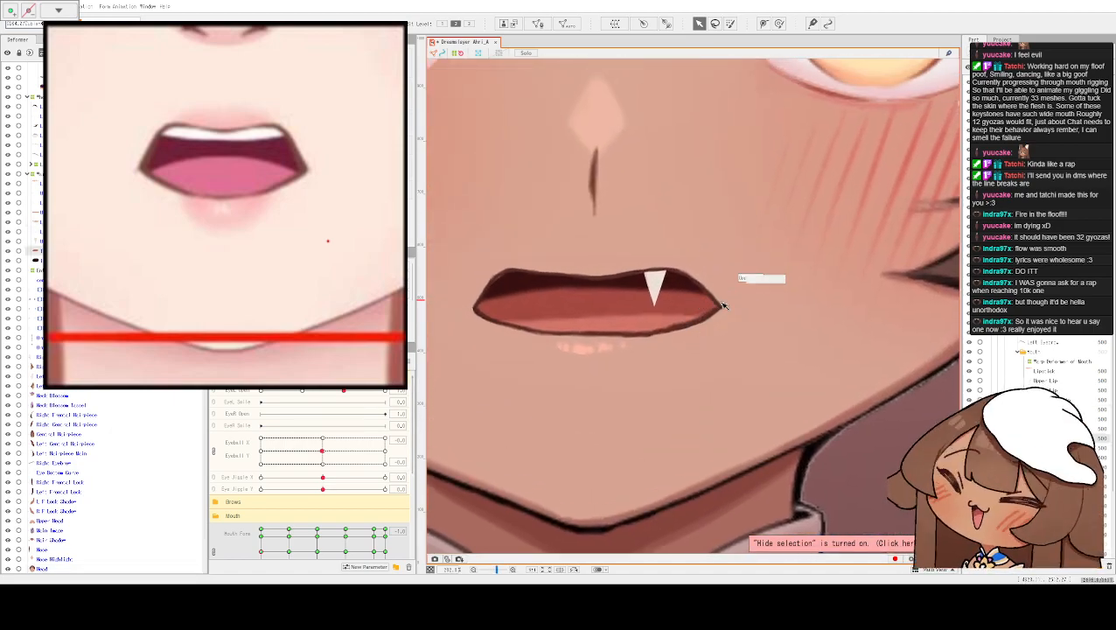
scroll(722, 306, "up", 2)
scroll(722, 306, "up", 2)
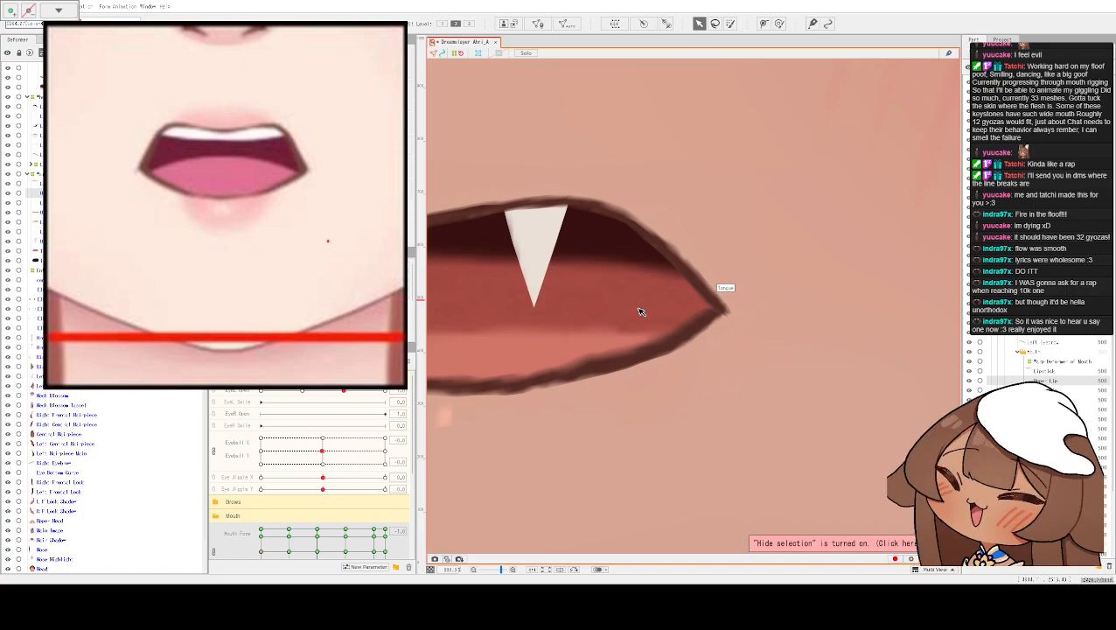
- Select the Upper Lip mesh, show the selection display again and refine the lip line toward the right mouth corner
left_click(636, 313)
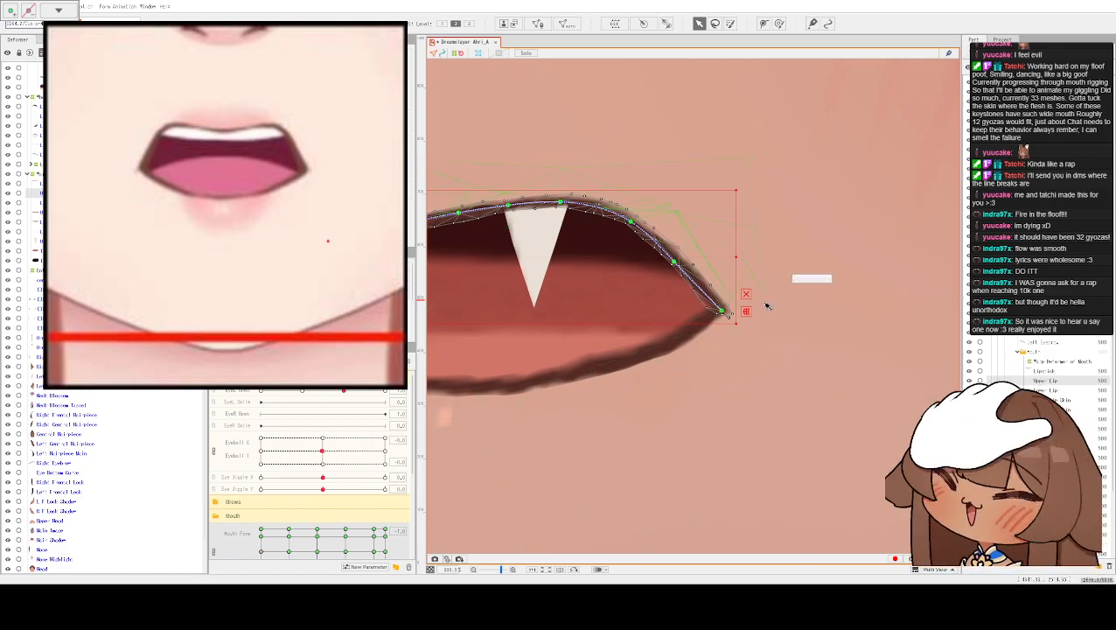
left_click_drag(615, 241, 755, 266)
left_click_drag(655, 189, 628, 263)
- Examine the open mouth against the whole face and up close, with the Upper Lip and Head meshes selected
scroll(809, 210, "down", 3)
scroll(647, 268, "down", 2)
scroll(667, 279, "down", 2)
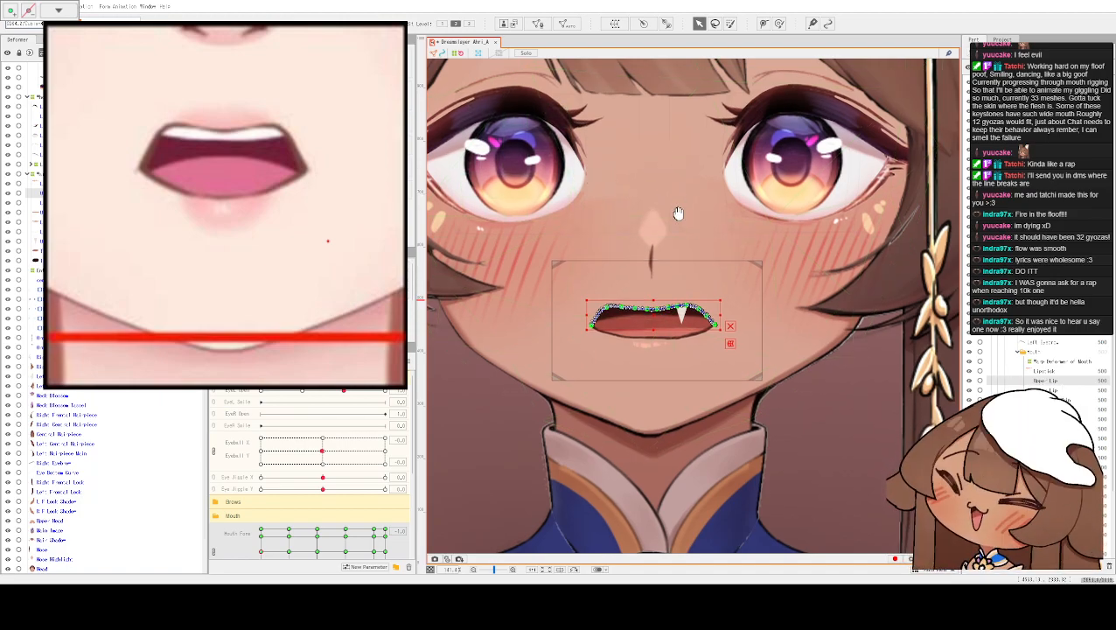
scroll(678, 213, "up", 3)
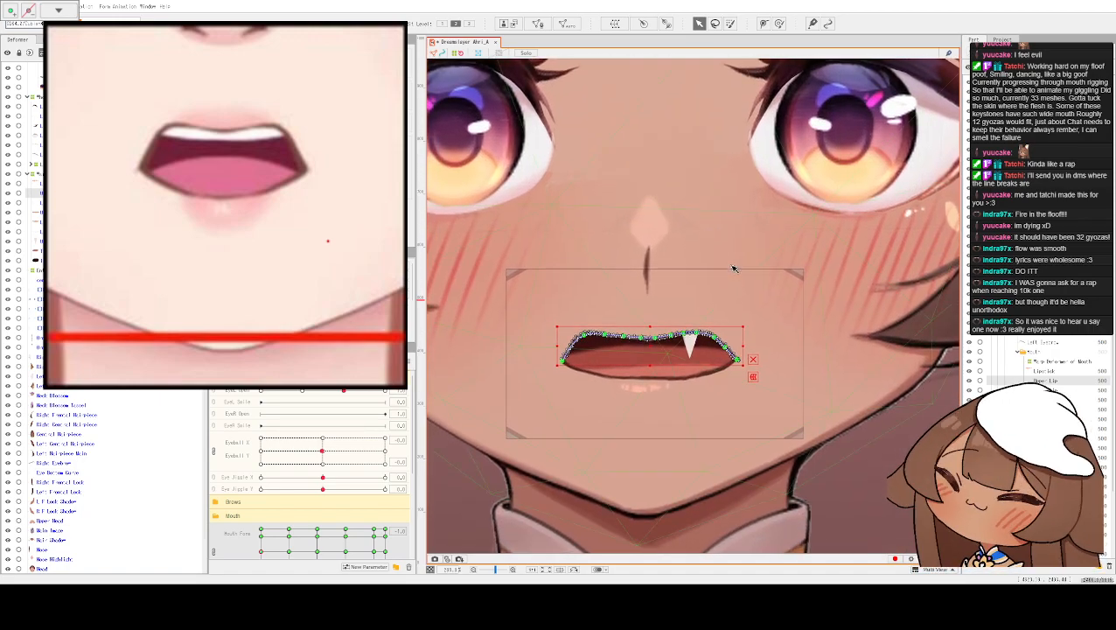
left_click_drag(733, 260, 713, 241)
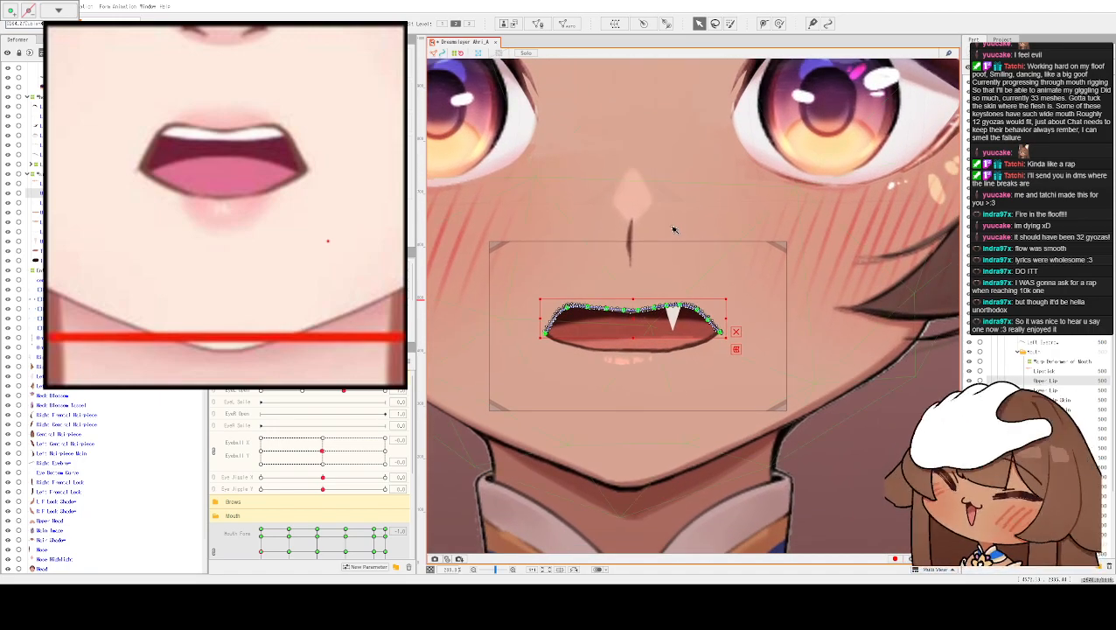
scroll(654, 229, "up", 2)
scroll(528, 404, "down", 2)
scroll(527, 405, "down", 4)
left_click(529, 343)
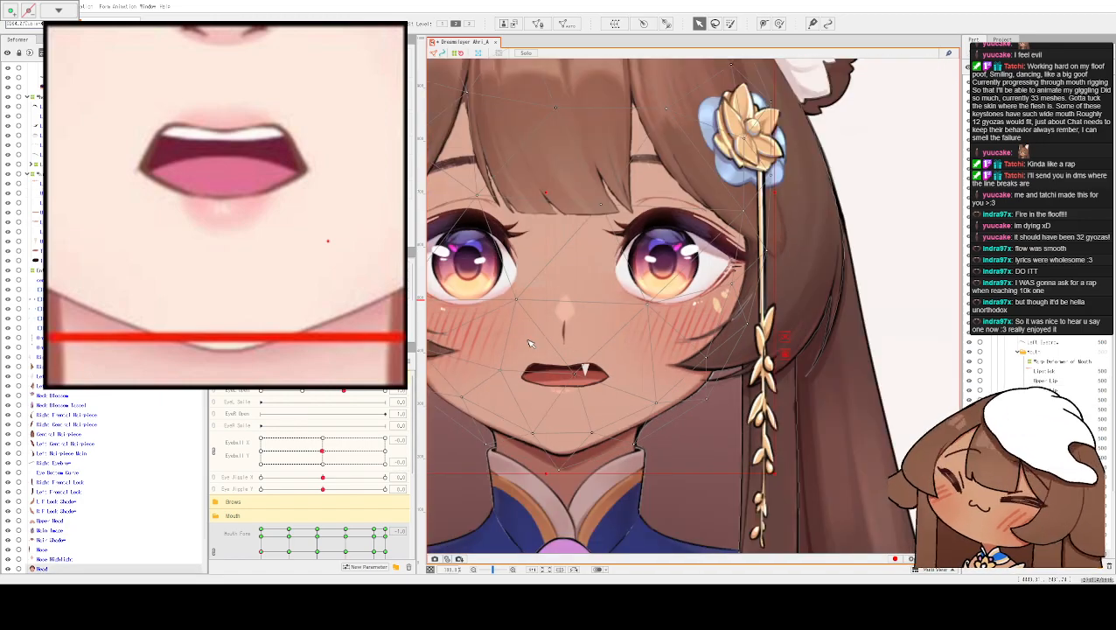
left_click_drag(529, 343, 553, 339)
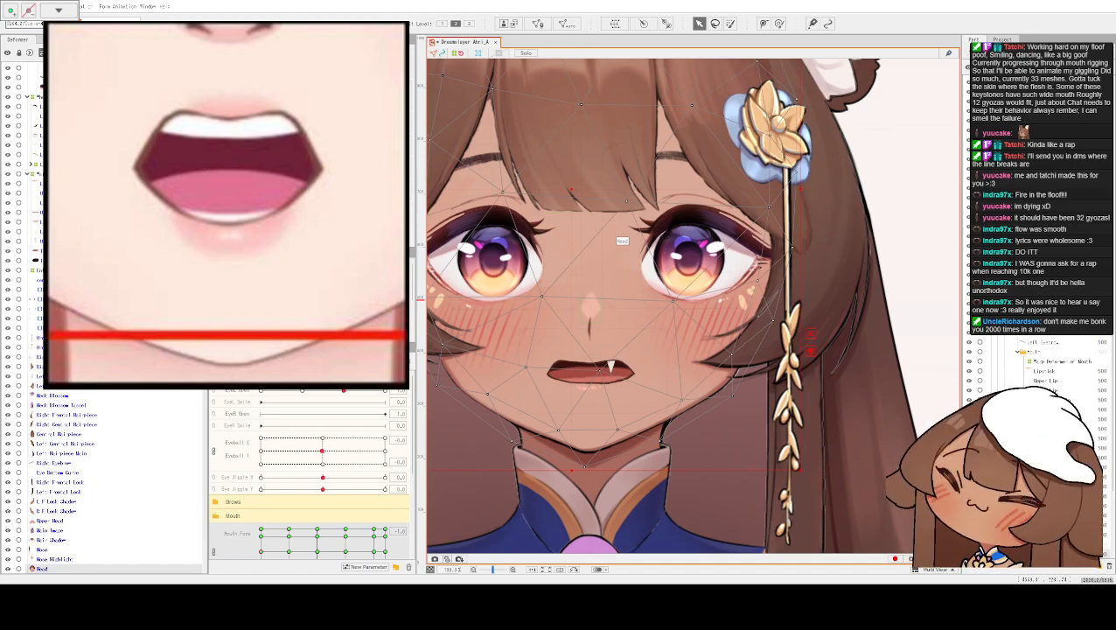
scroll(700, 203, "up", 4)
scroll(629, 341, "up", 3)
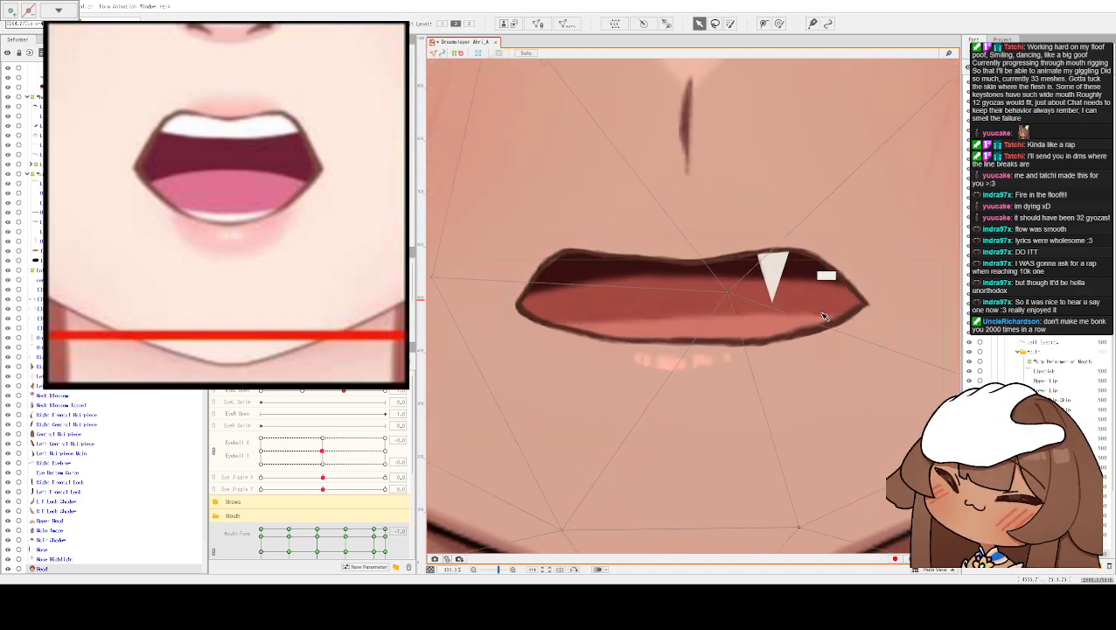
- Select the Lower Lip mesh and pull its curve points down to deepen the lower lip line
left_click(866, 306)
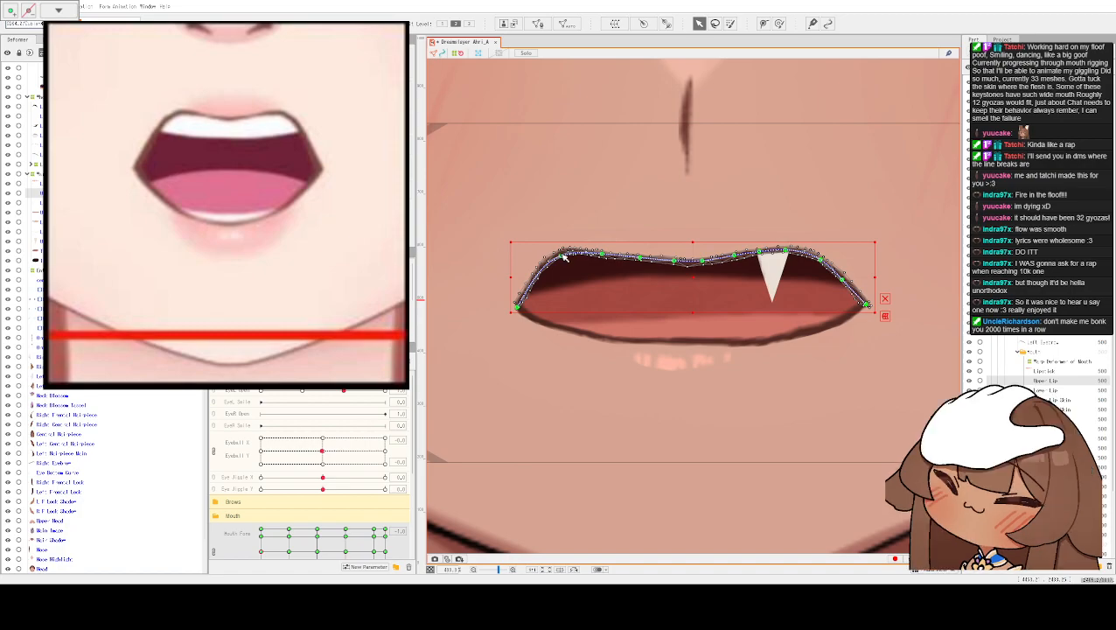
left_click(628, 341)
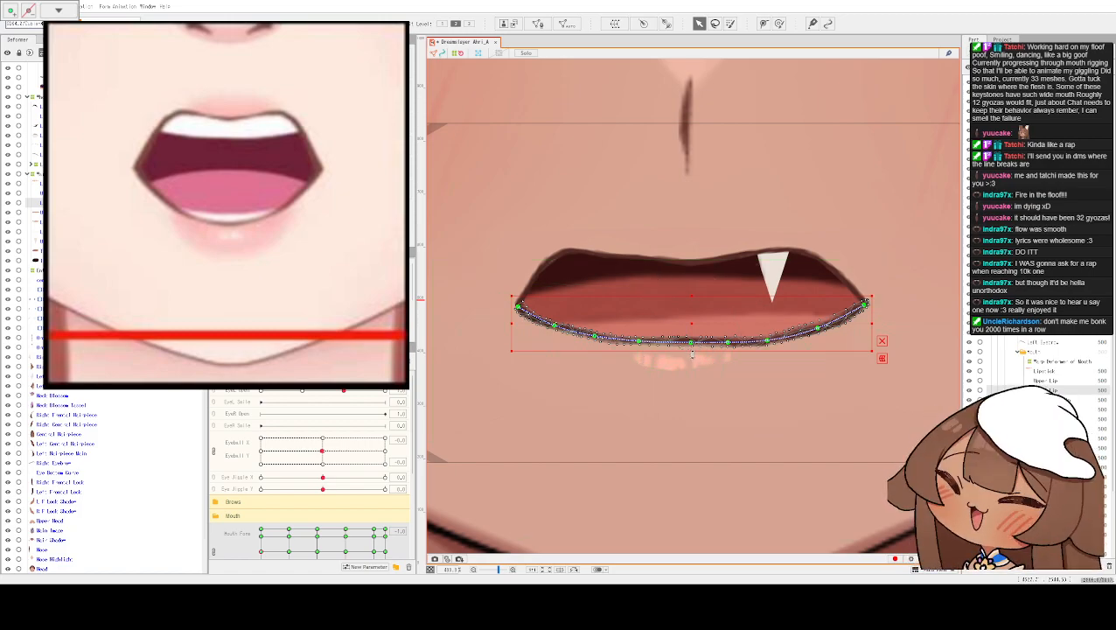
left_click_drag(693, 355, 695, 365)
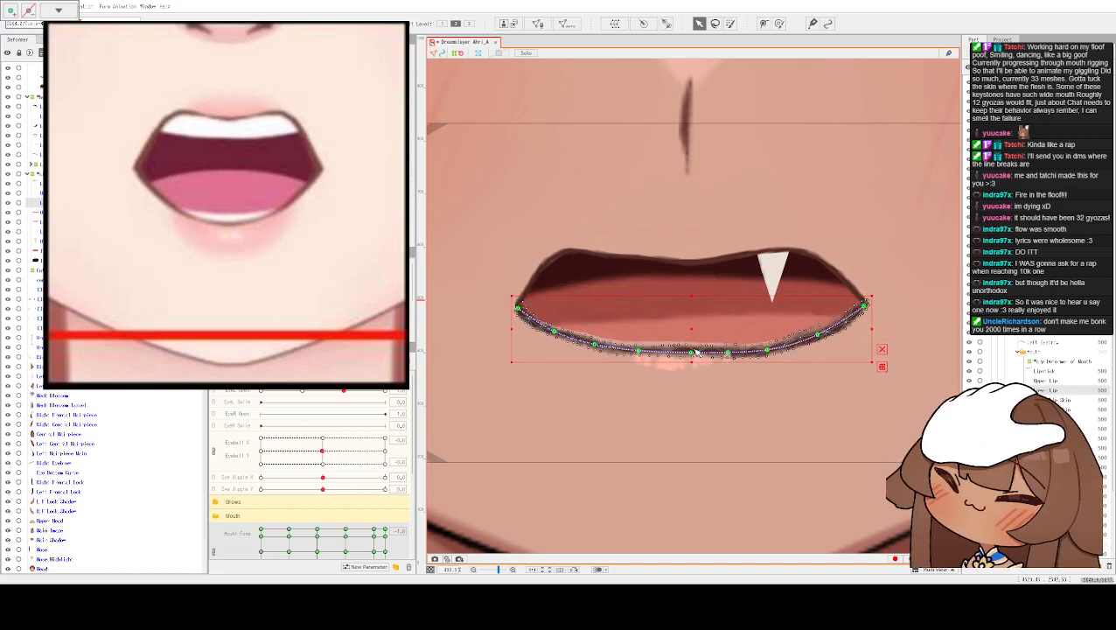
key("ctrl+z")
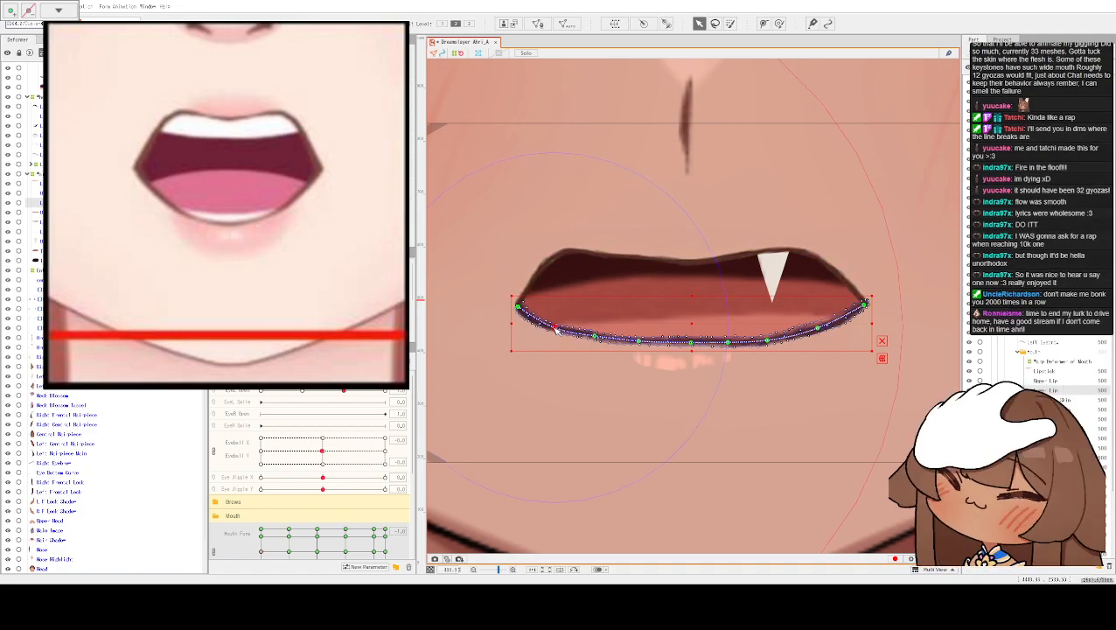
mouse_move(597, 340)
left_mouse_down()
mouse_move(693, 360)
mouse_move(731, 342)
mouse_move(734, 358)
mouse_move(827, 346)
left_mouse_up()
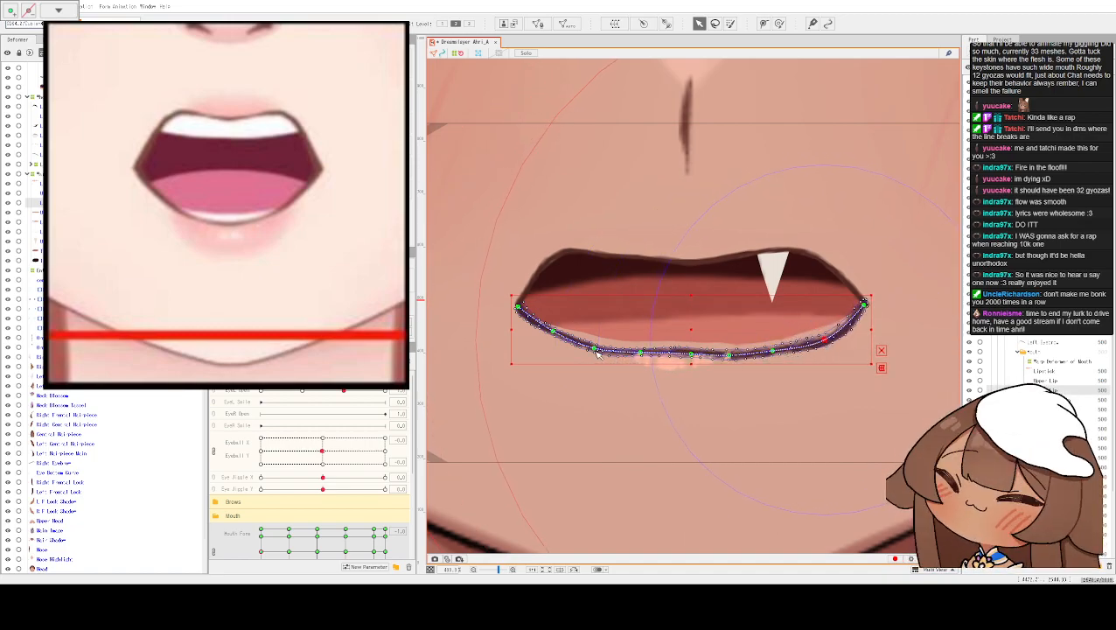
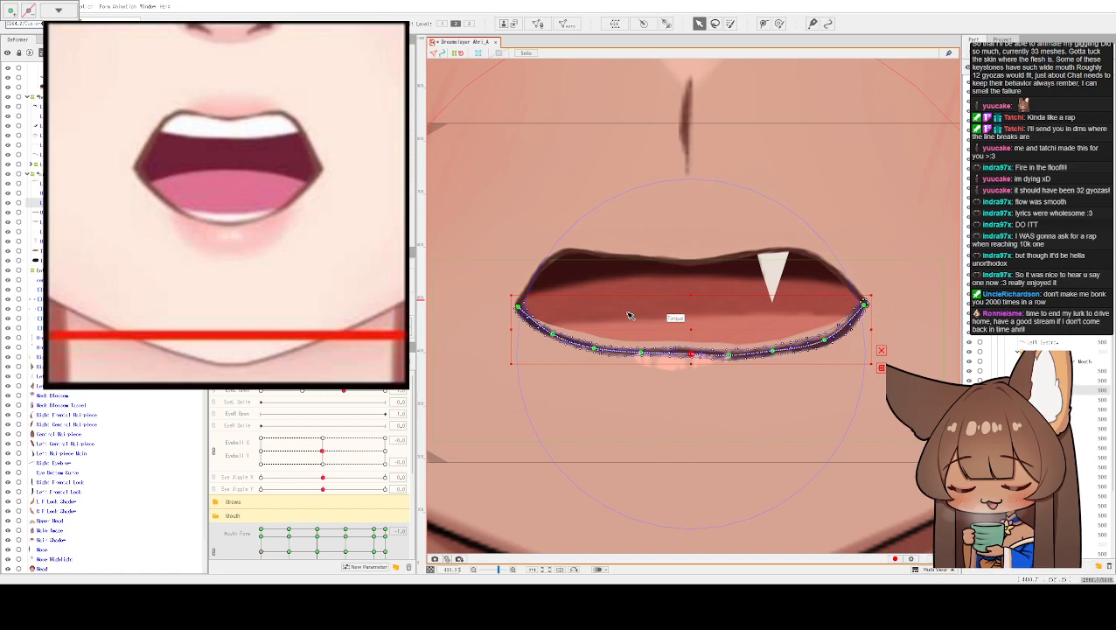
- Select the Lower Lip Skin mesh and move its inner-edge vertices on the left half of the mouth down onto the lip line
left_click(577, 449)
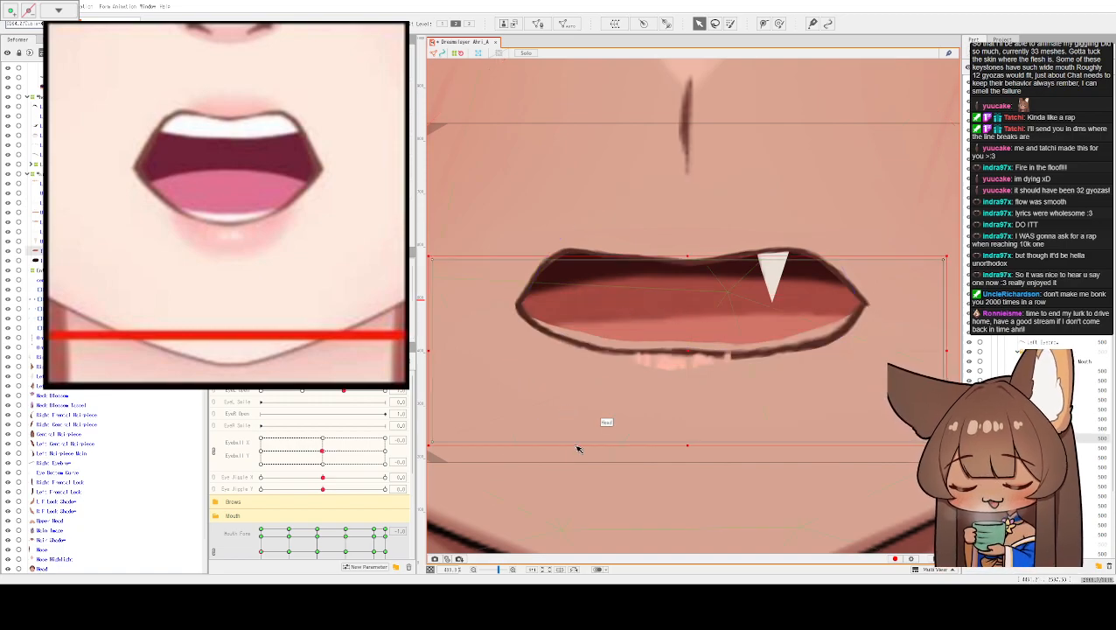
left_click(598, 383)
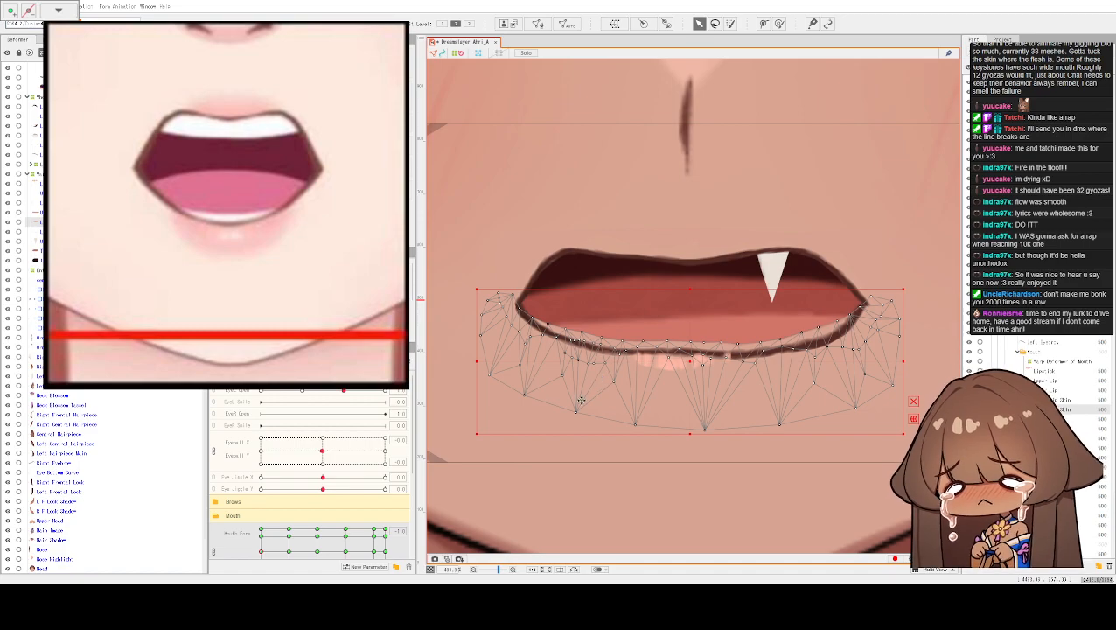
scroll(582, 402, "up", 1)
left_click_drag(586, 349, 579, 408)
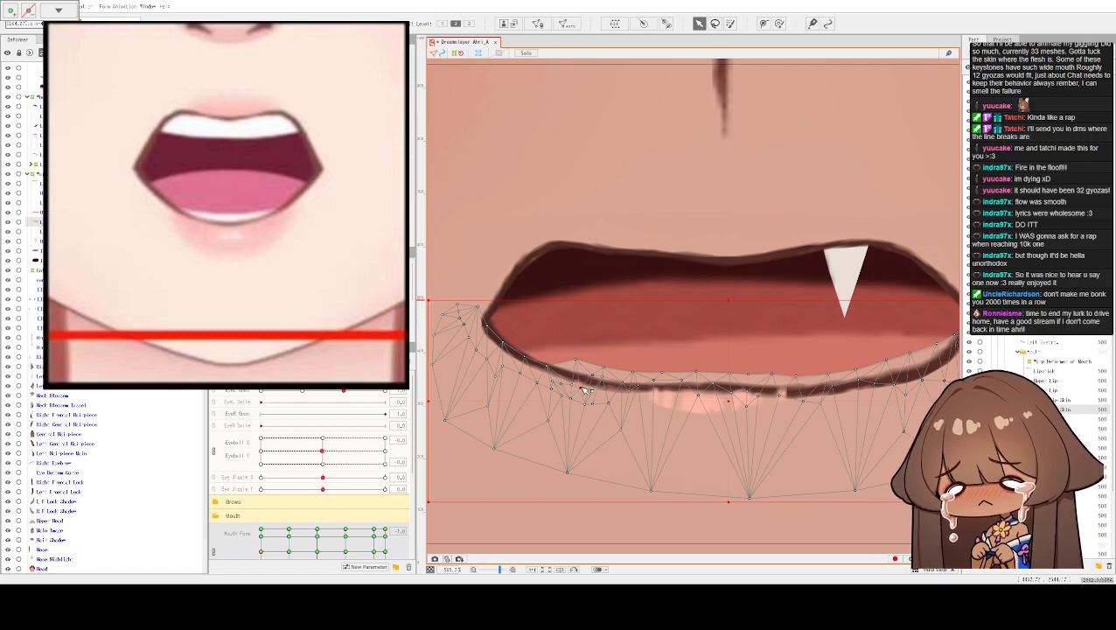
scroll(587, 391, "up", 3)
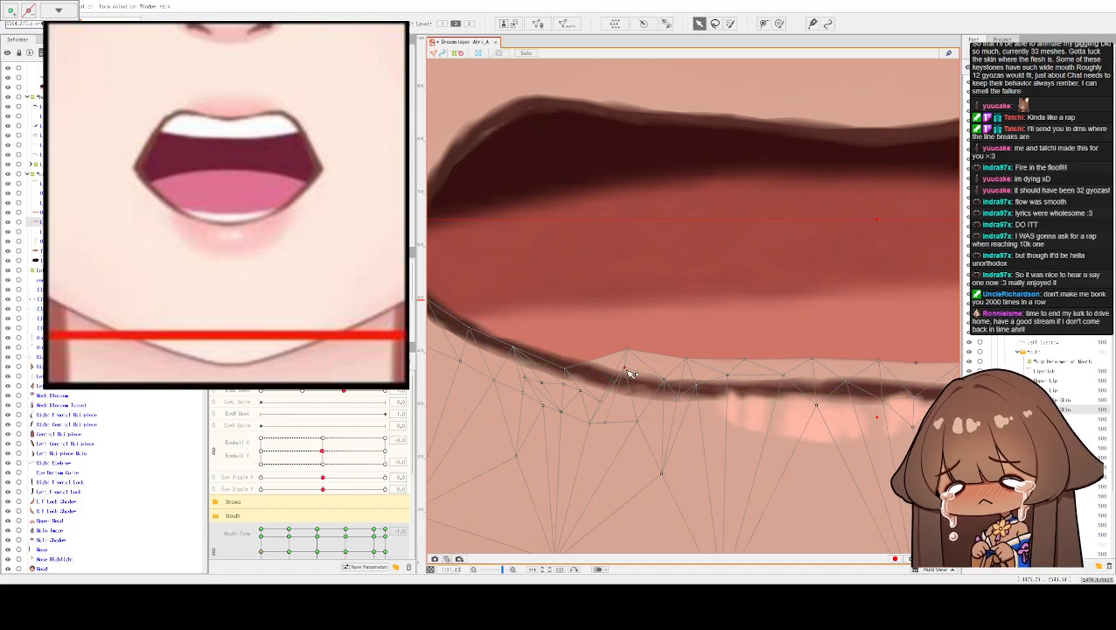
left_click_drag(626, 350, 620, 385)
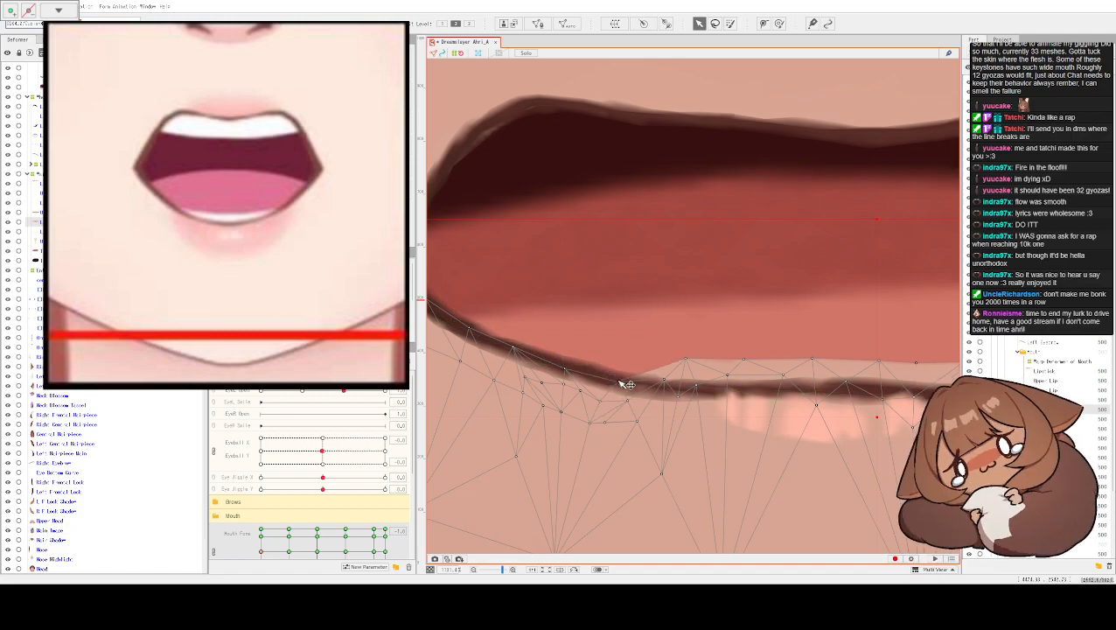
scroll(608, 319, "right", 2)
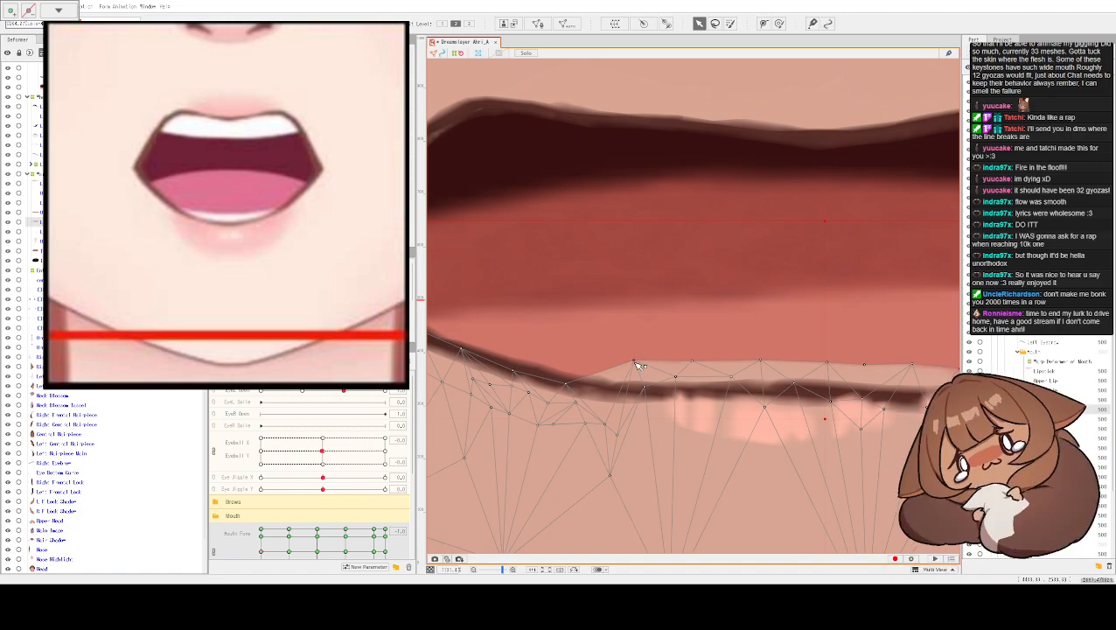
left_click_drag(634, 361, 644, 386)
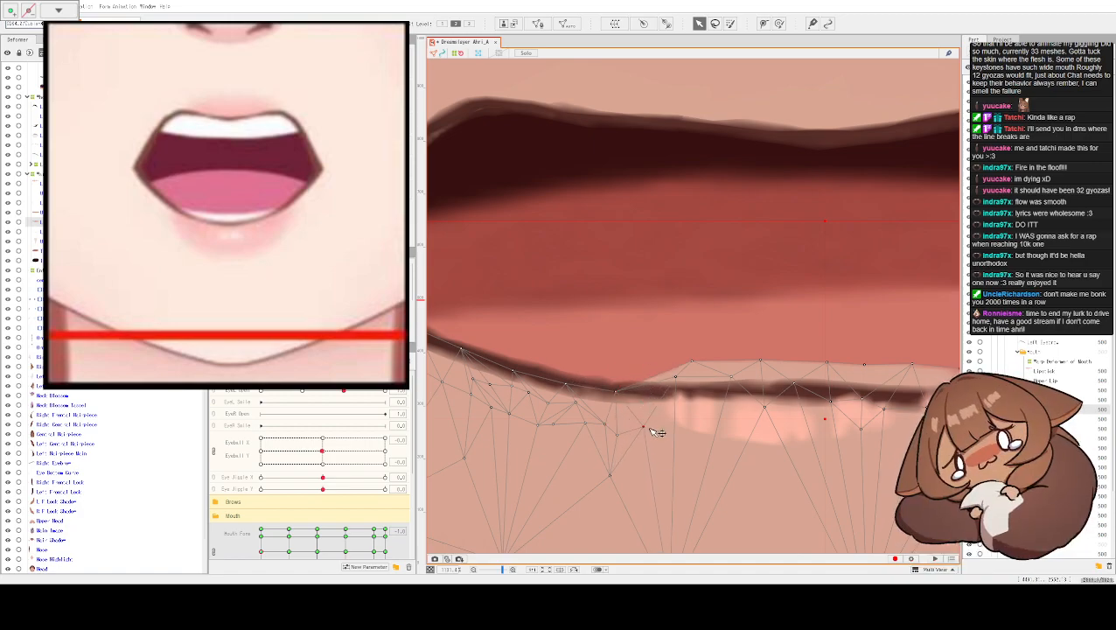
- Lower the Lower Lip Skin vertices around the middle of the mouth so the inner edge follows the lip line above the lipstick
left_click_drag(673, 440, 680, 440)
left_click_drag(693, 362, 718, 430)
key("ctrl+z")
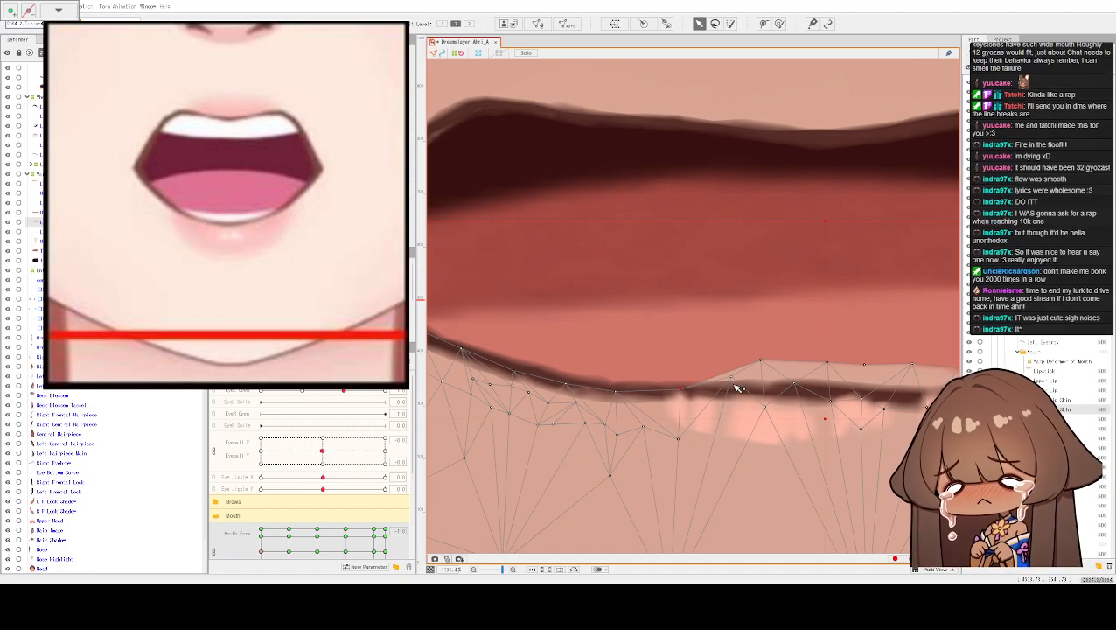
left_click_drag(737, 388, 726, 447)
key("ctrl+z")
left_click_drag(763, 367, 742, 396)
left_click_drag(790, 277, 678, 275)
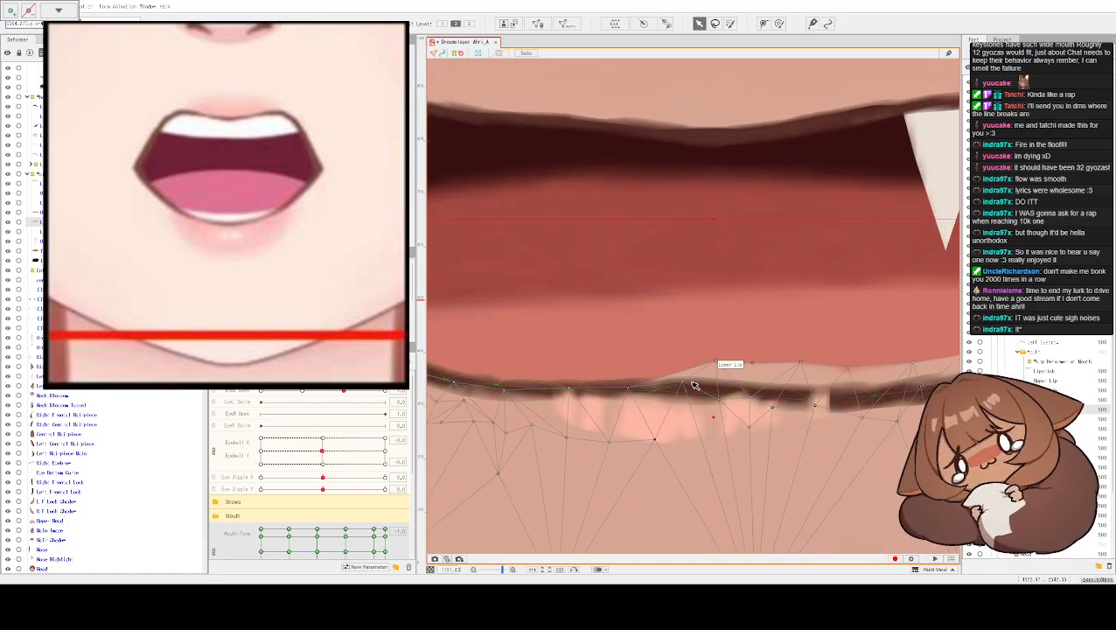
left_click_drag(686, 385, 681, 422)
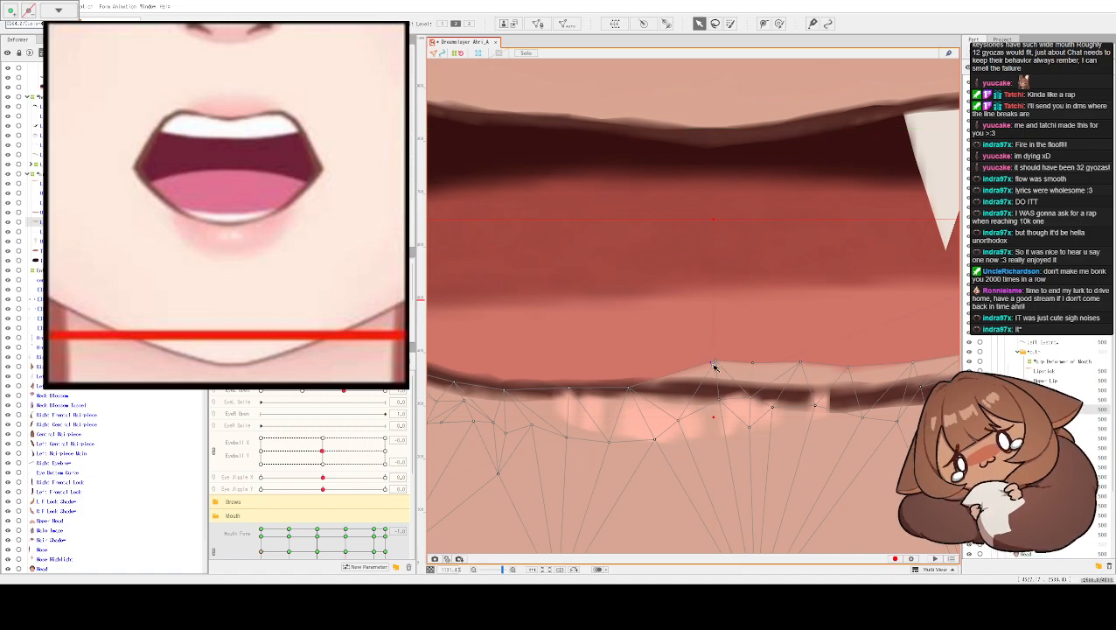
left_click_drag(712, 368, 717, 407)
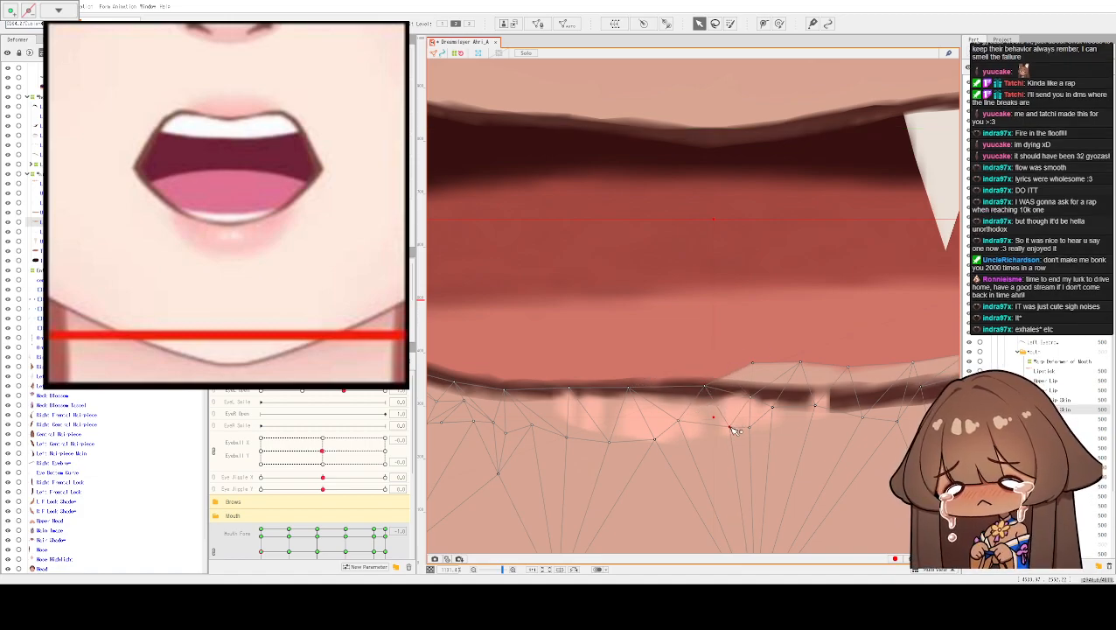
left_click_drag(752, 362, 754, 398)
- Move the remaining inner-edge vertices of the Lower Lip Skin down onto the lip line toward the right mouth corner
left_click_drag(777, 324, 640, 301)
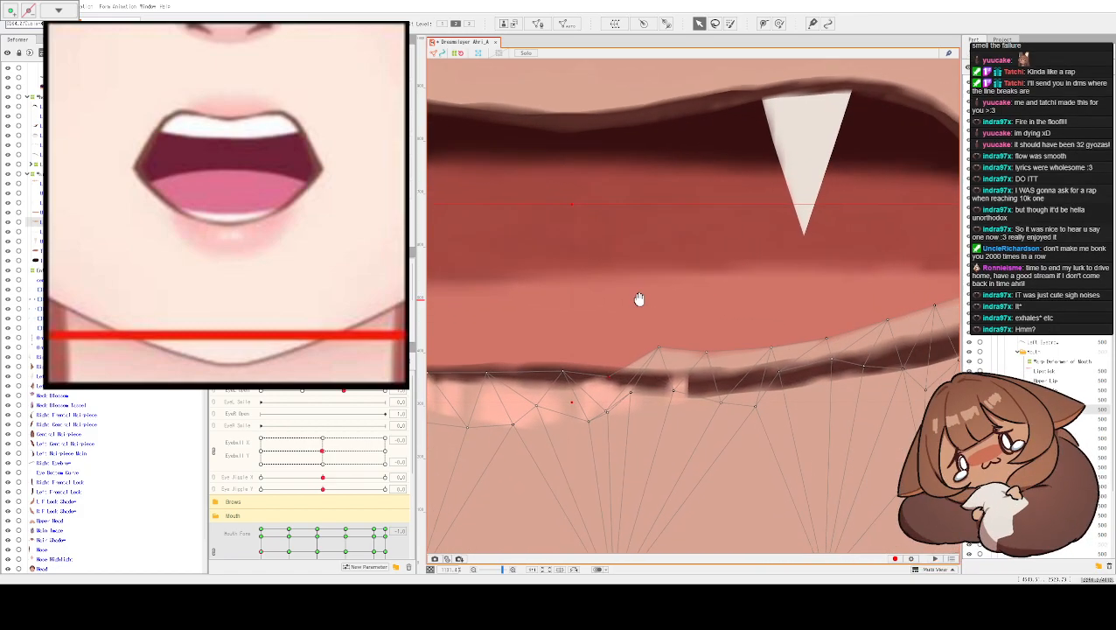
left_click_drag(662, 352, 709, 382)
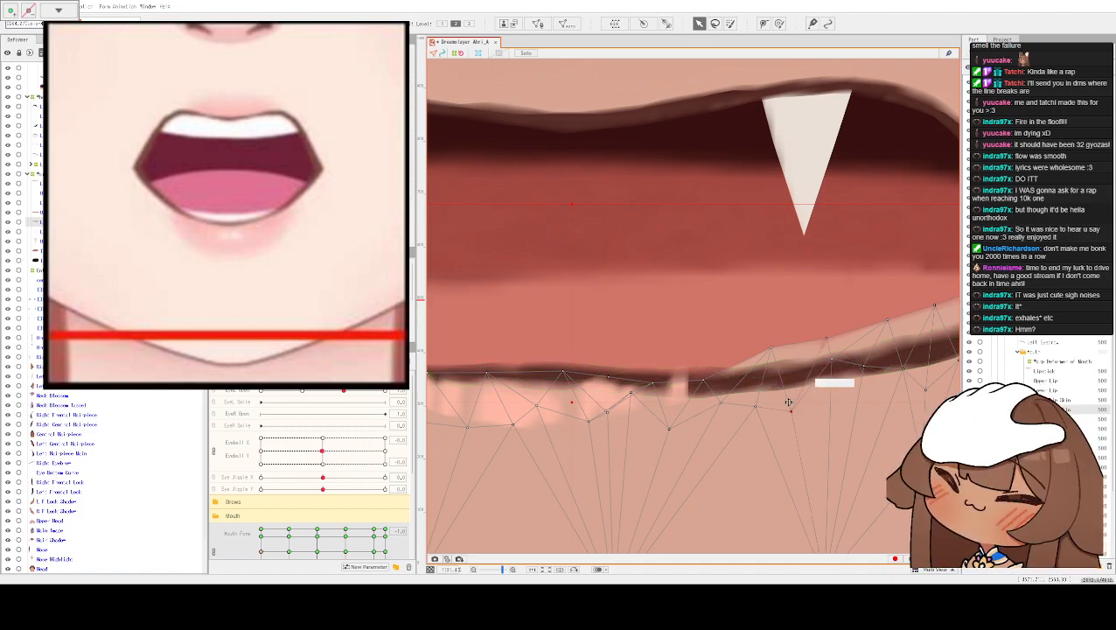
scroll(784, 369, "right", 5)
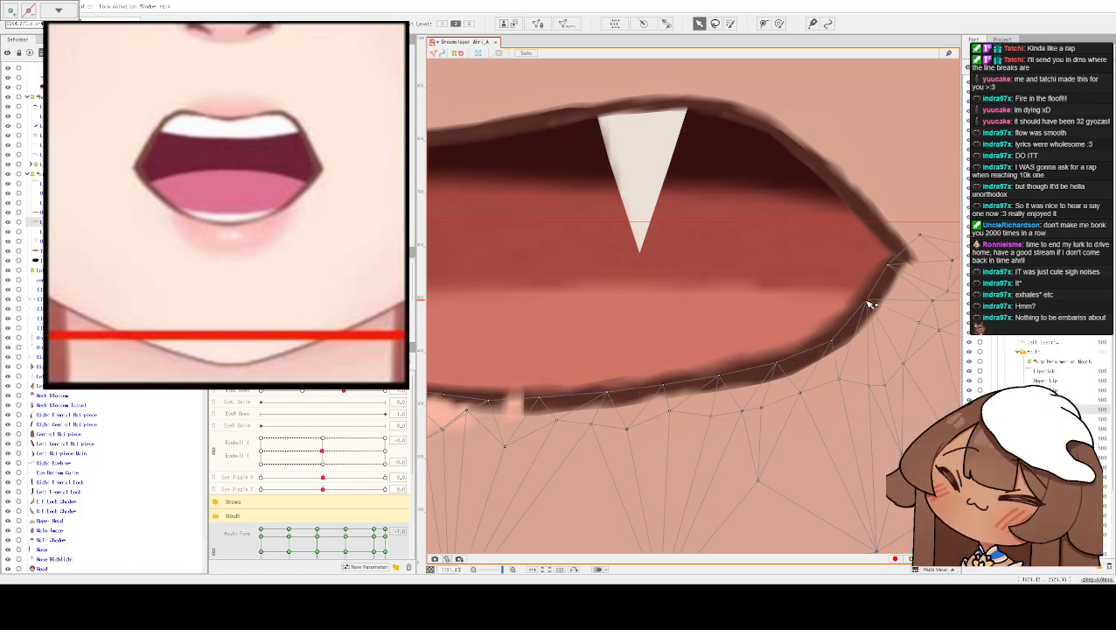
- Select the Lipstick mesh and move it slightly down below the lower lip line
scroll(787, 363, "down", 2)
scroll(683, 492, "down", 3)
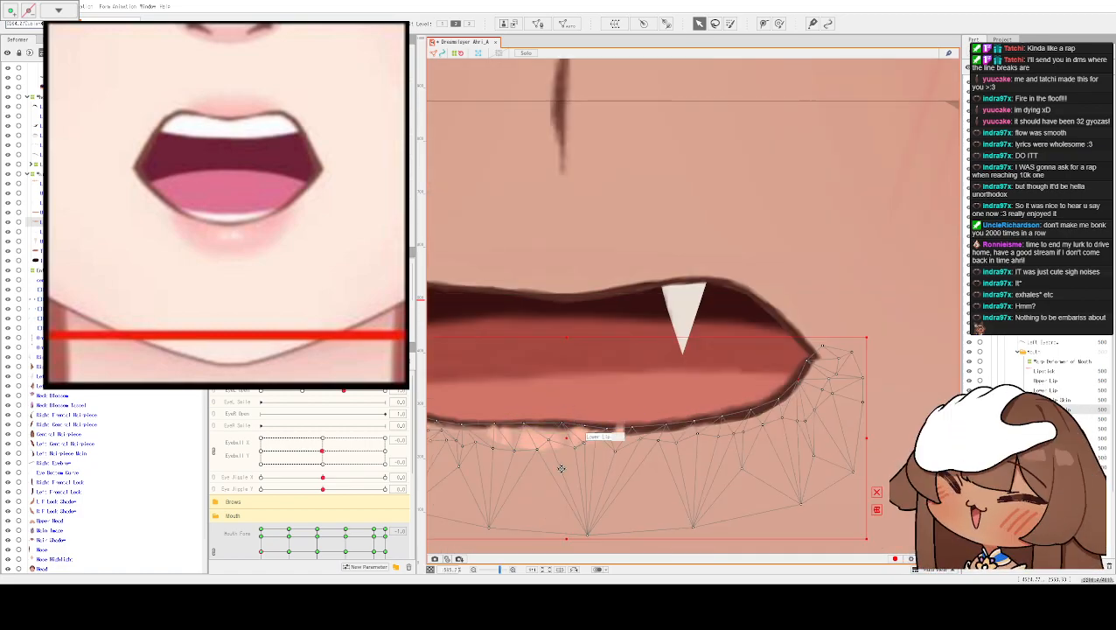
left_click(579, 411)
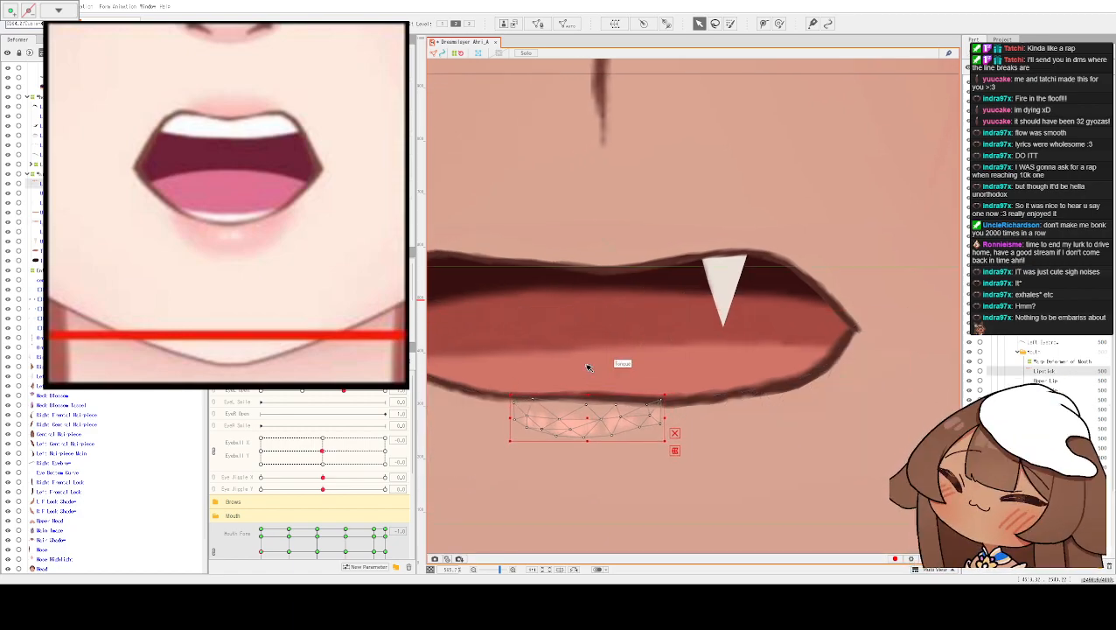
scroll(643, 341, "left", 3)
- Select the Upper Lip Skin mesh and raise the vertices along its outer top edge slightly
left_click(628, 211)
left_click(526, 291)
scroll(721, 249, "right", 3)
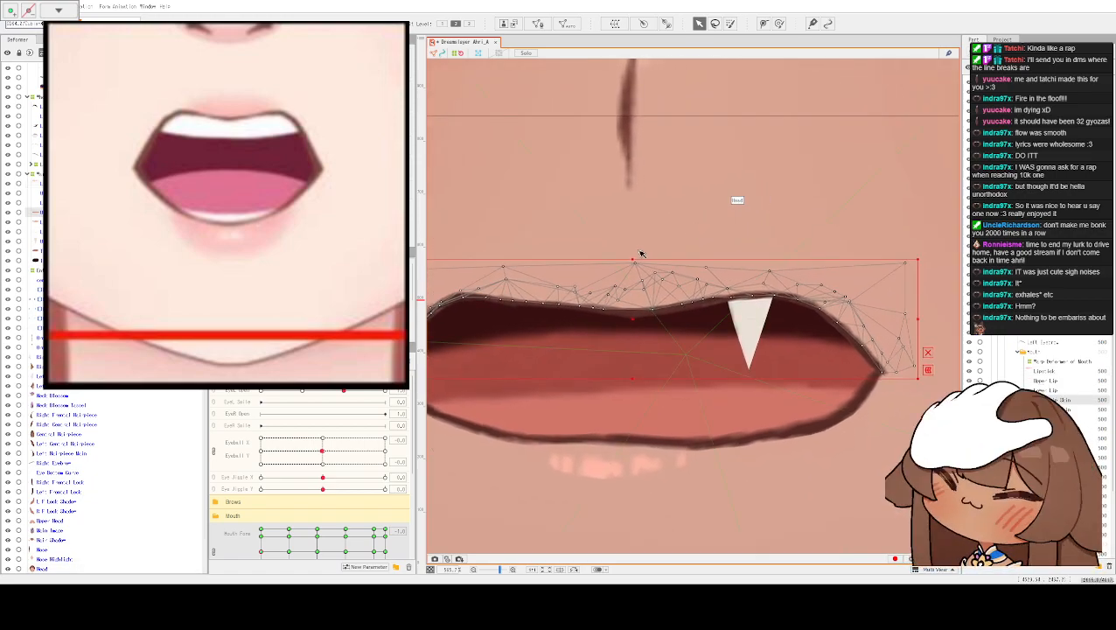
left_click_drag(631, 259, 632, 251)
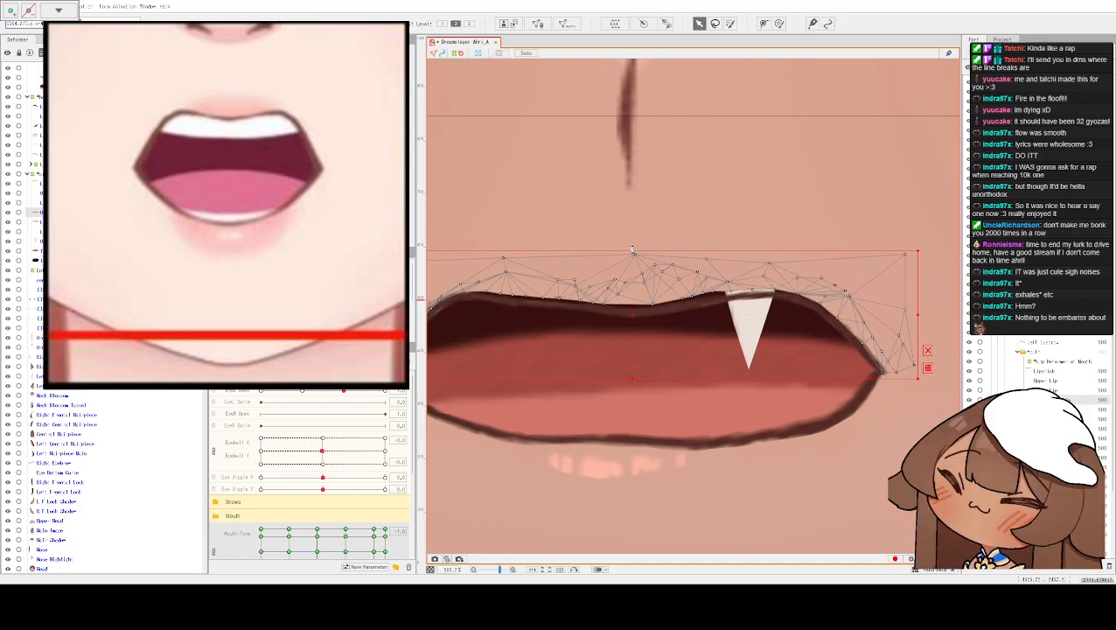
key("ctrl+z")
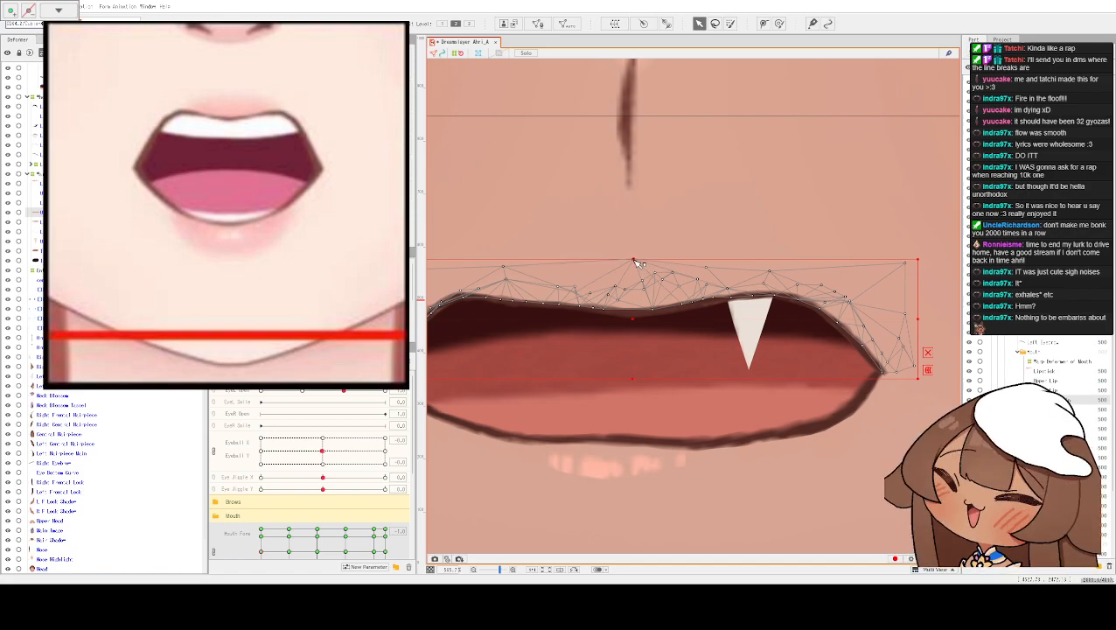
left_click(771, 263)
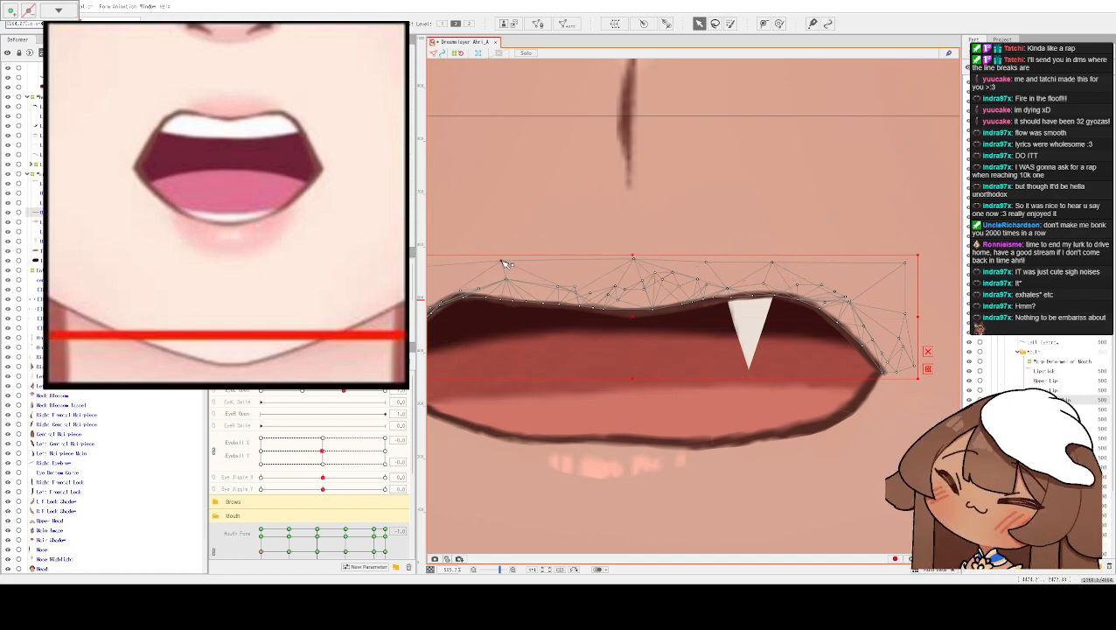
left_click_drag(508, 206, 525, 214)
- Select the Upper Lip and Lower Lip meshes together and stretch them vertically to open the mouth wider
scroll(535, 181, "down", 3)
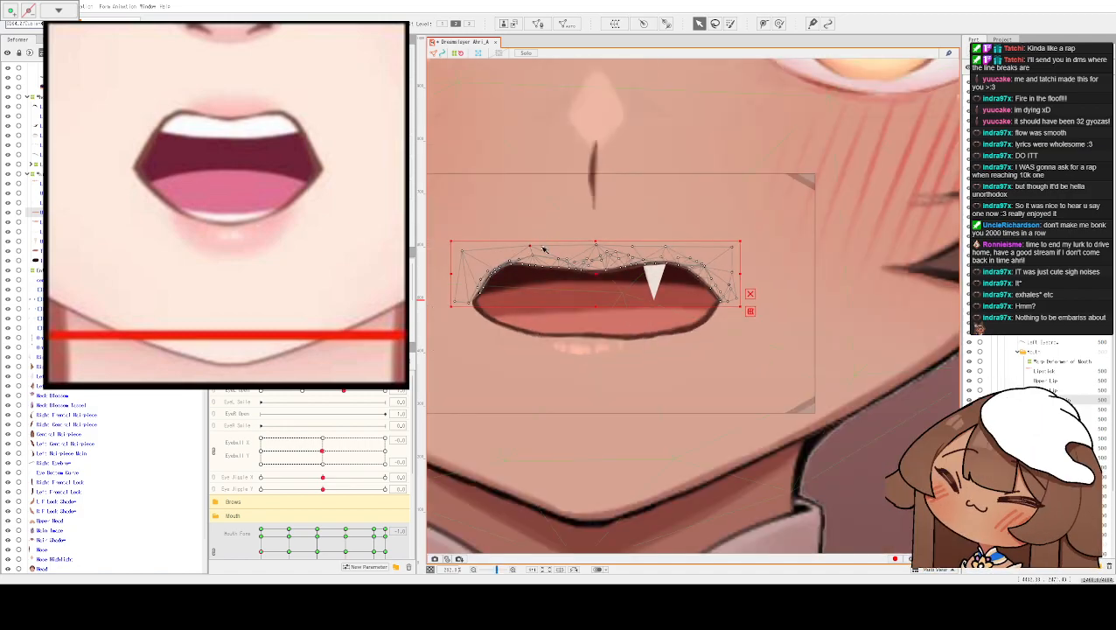
scroll(531, 308, "up", 3)
scroll(531, 308, "down", 3)
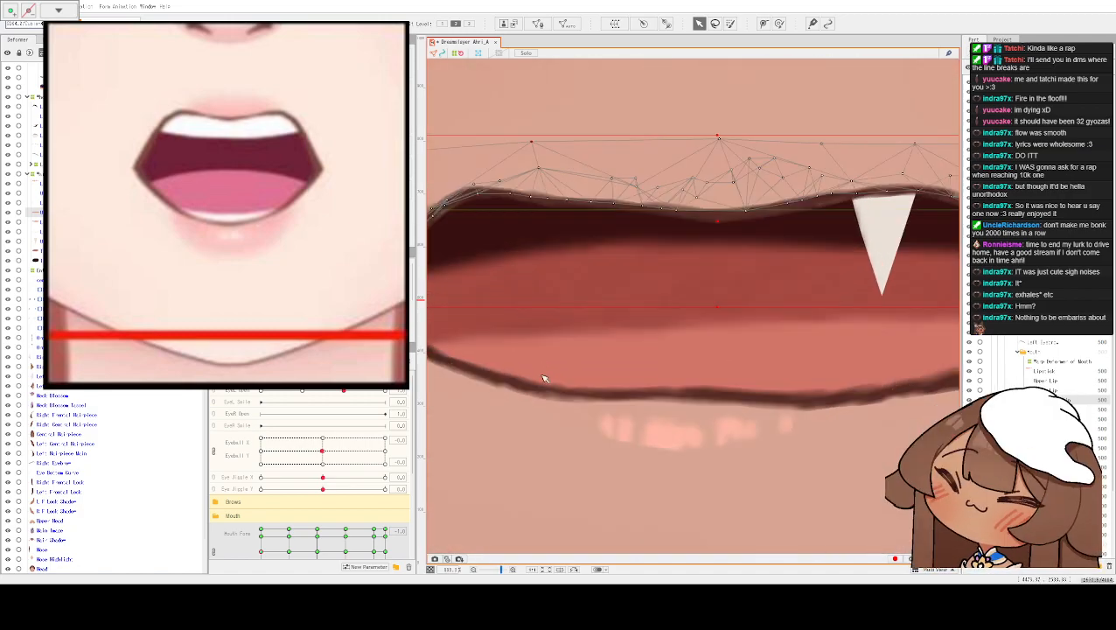
scroll(606, 420, "up", 2)
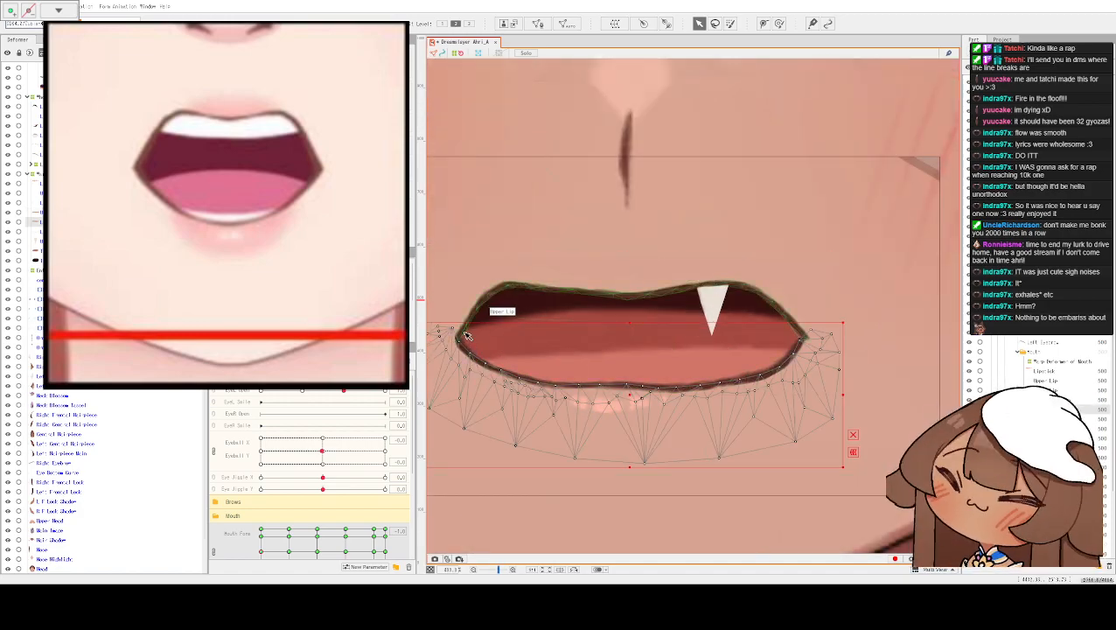
left_click(472, 362)
left_click(481, 362)
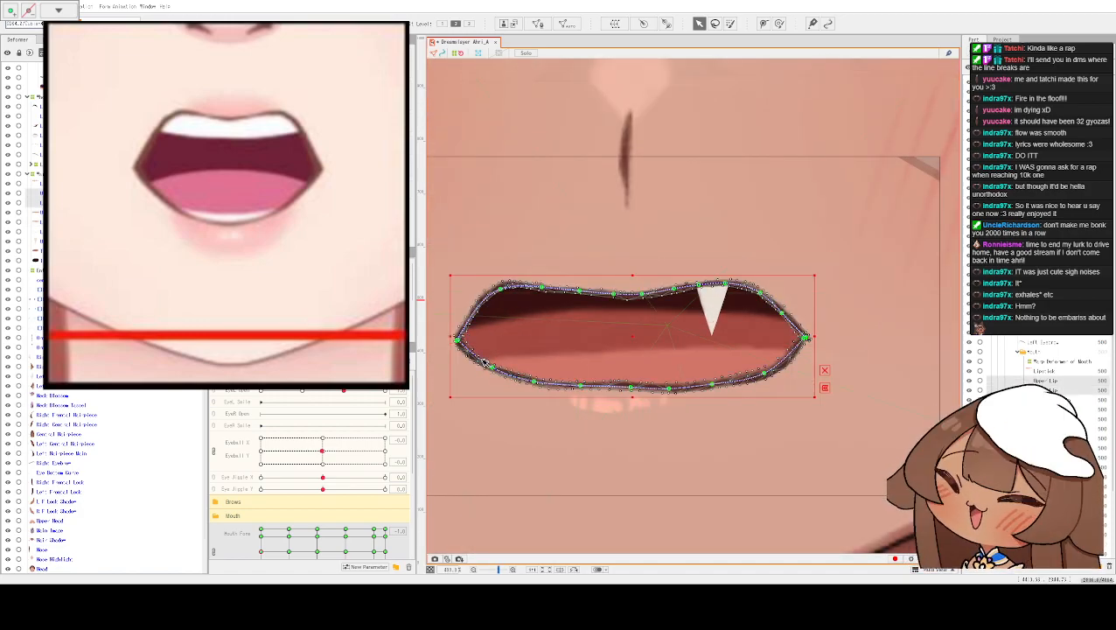
left_click_drag(633, 275, 637, 262)
- Select the Upper Lip Skin mesh and raise its inner-edge vertices above the lip line around the left mouth corner
left_click(534, 284)
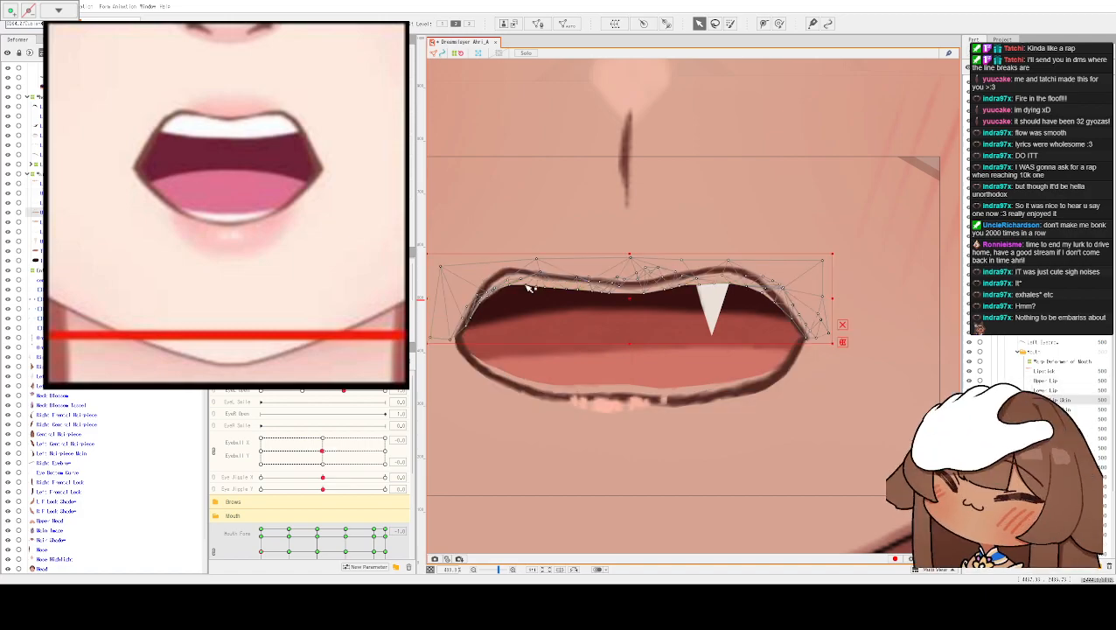
scroll(516, 289, "up", 5)
left_click_drag(612, 230, 618, 232)
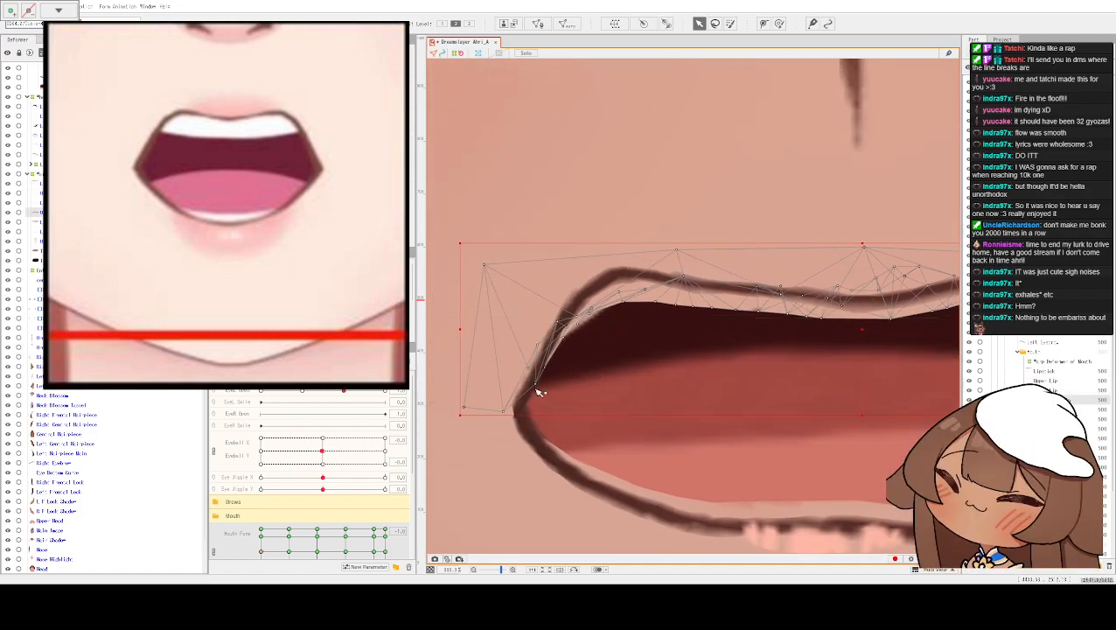
left_click(546, 289)
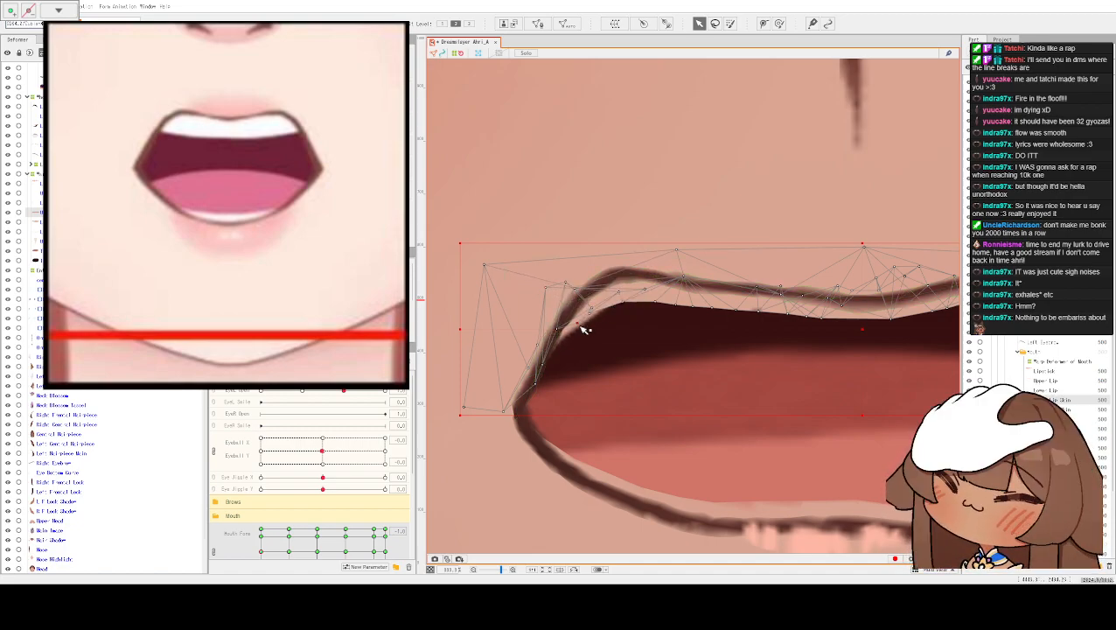
left_click_drag(593, 312, 591, 261)
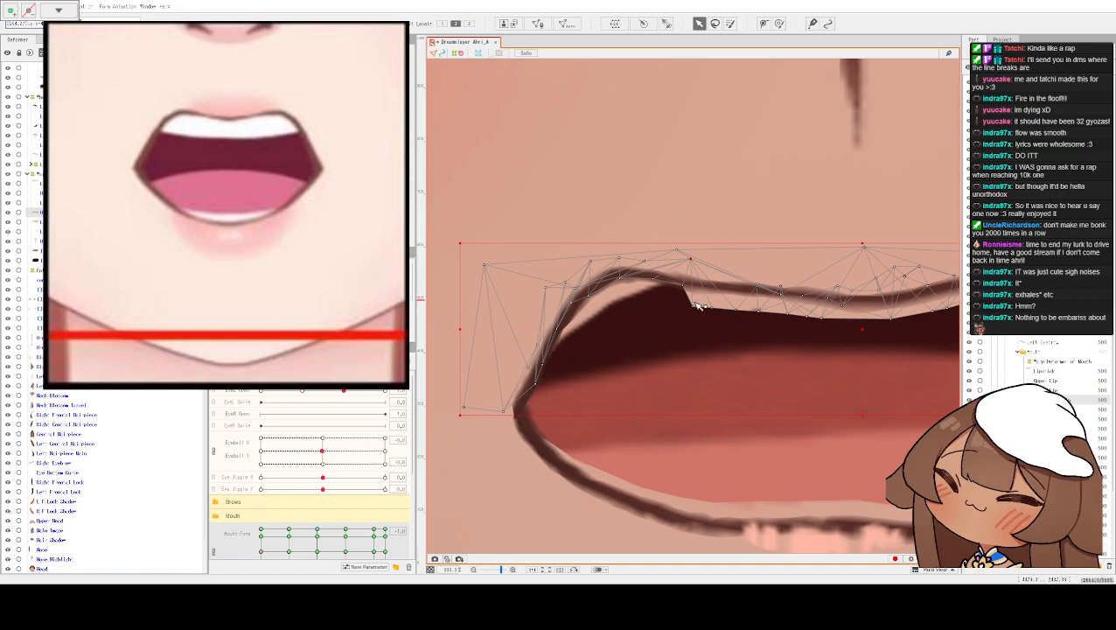
left_click_drag(750, 294, 653, 272)
- Raise the remaining inner-edge vertices of the Upper Lip Skin onto the lip line from the center to the right mouth corner
left_click_drag(628, 330, 707, 326)
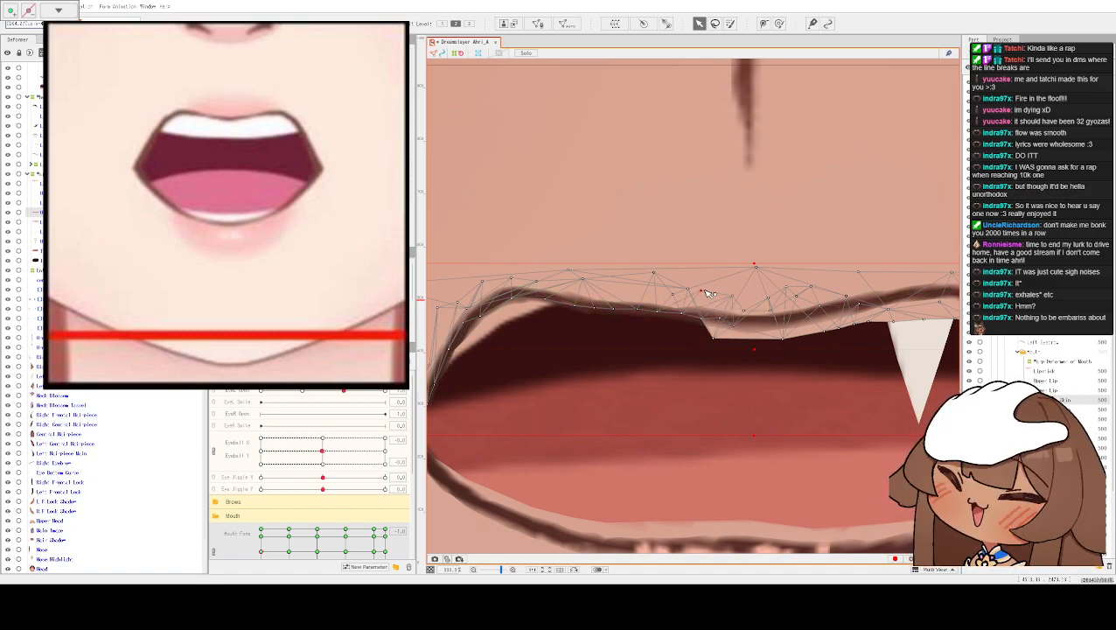
mouse_move(715, 336)
left_mouse_down()
mouse_move(719, 326)
mouse_move(777, 331)
mouse_move(712, 329)
mouse_move(716, 316)
left_mouse_up()
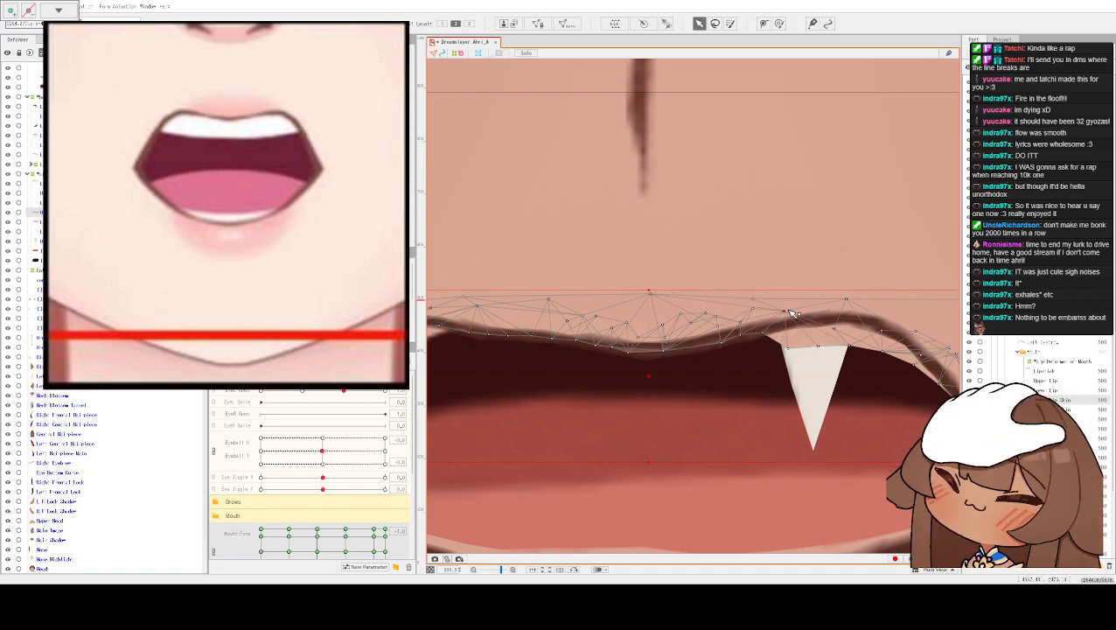
mouse_move(792, 325)
left_mouse_down()
mouse_move(790, 306)
mouse_move(667, 325)
mouse_move(690, 320)
mouse_move(701, 342)
mouse_move(698, 320)
mouse_move(736, 322)
left_mouse_up()
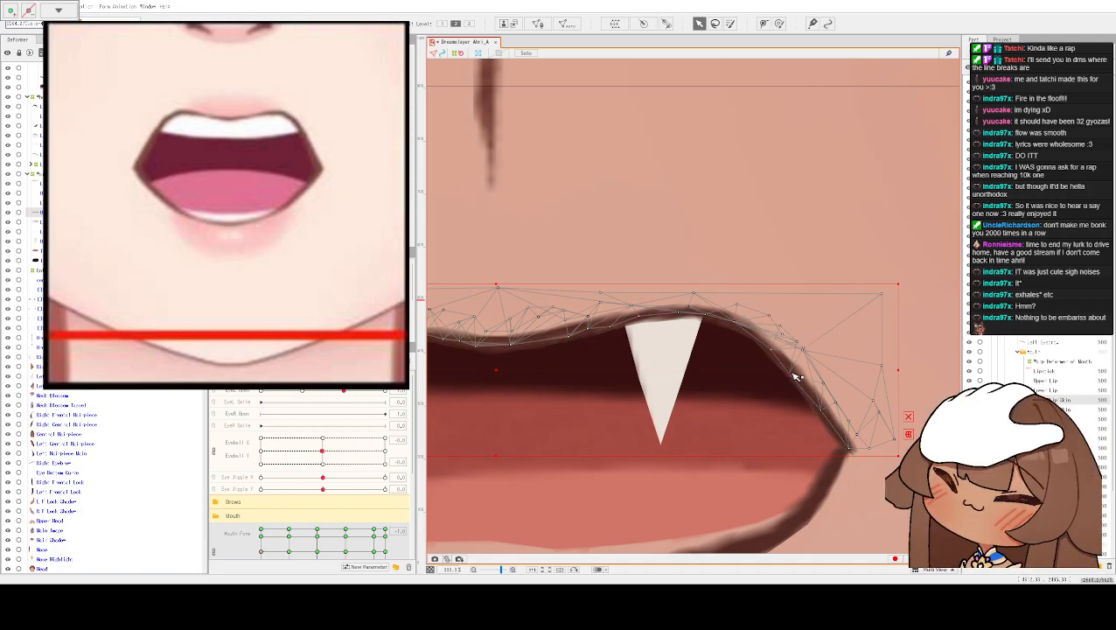
scroll(768, 371, "down", 5)
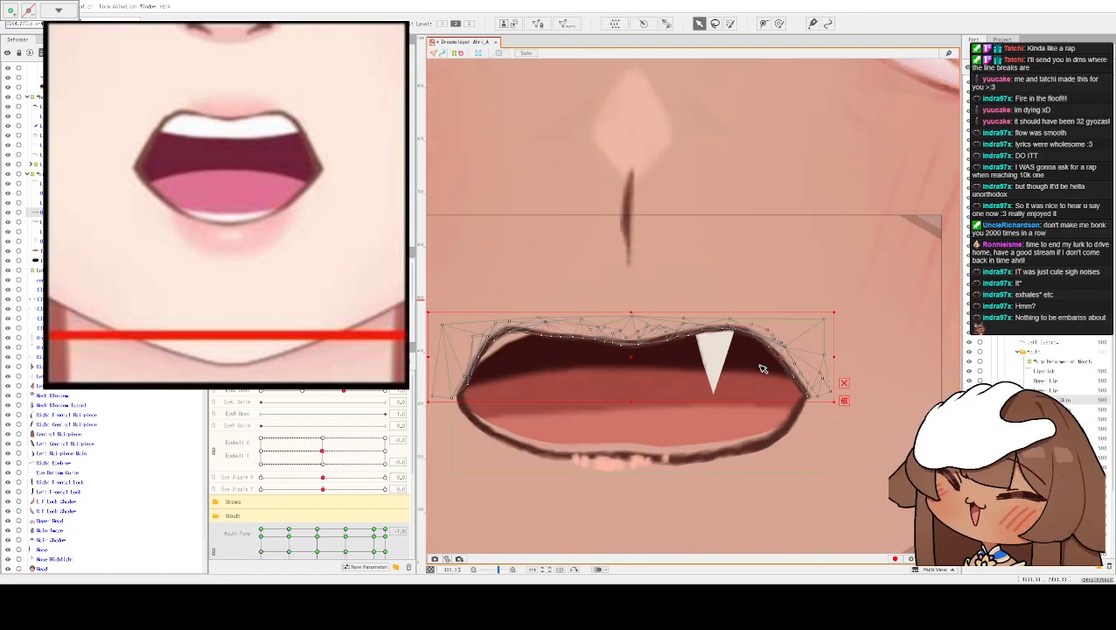
scroll(612, 376, "up", 5)
scroll(612, 378, "down", 3)
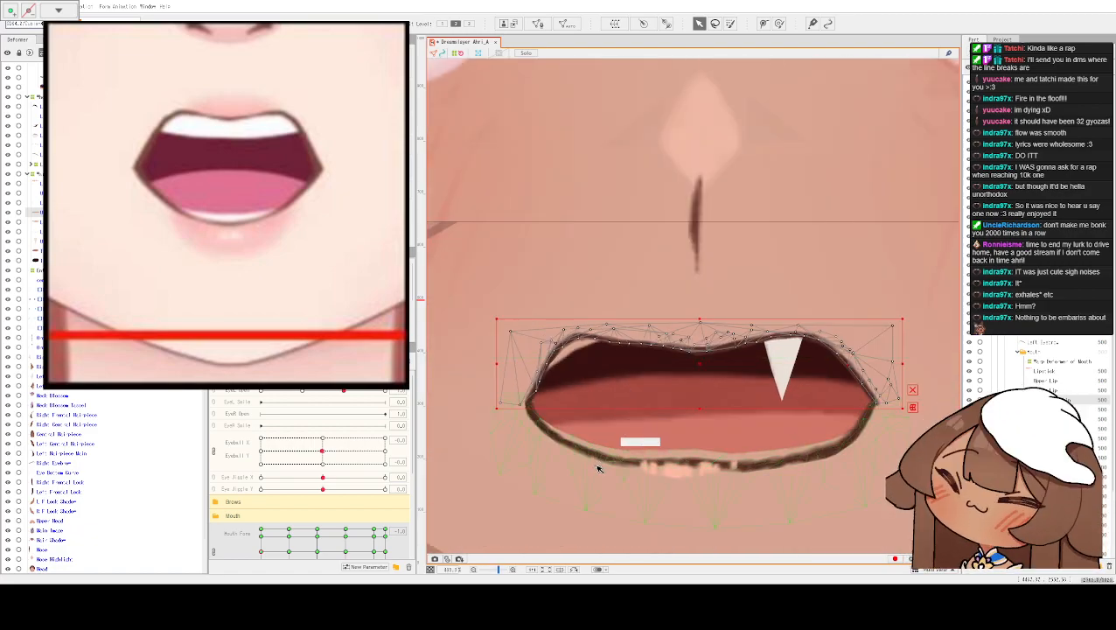
- Select the Lower Lip Skin mesh and lower its inner-edge vertices onto the lip line from the left corner past the center
left_click(622, 454)
scroll(605, 519, "up", 3)
scroll(605, 518, "up", 2)
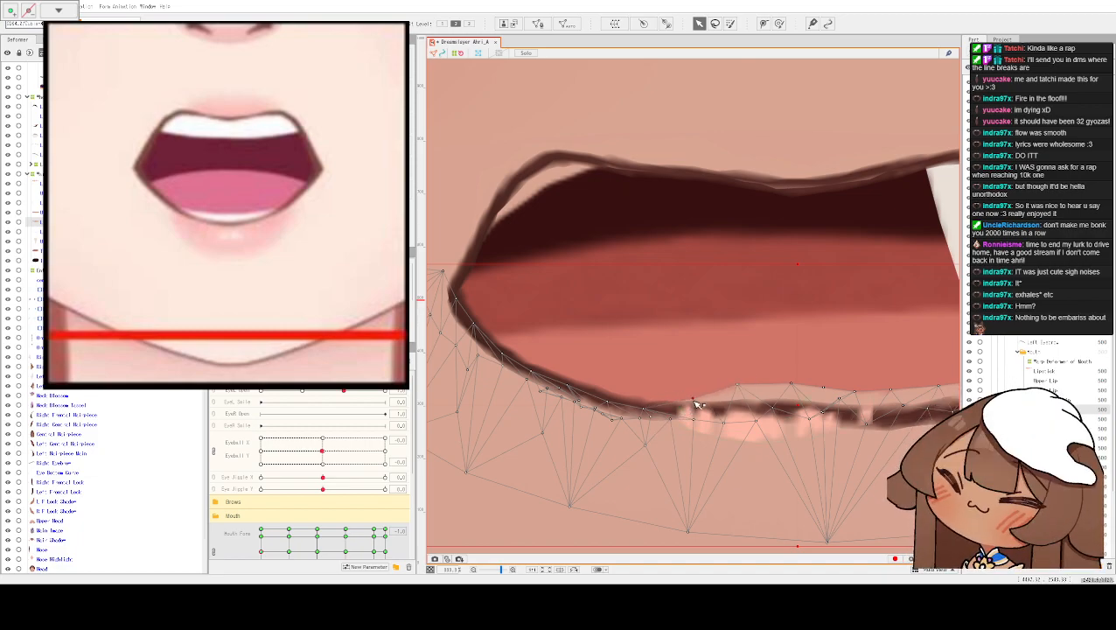
scroll(691, 412, "right", 3)
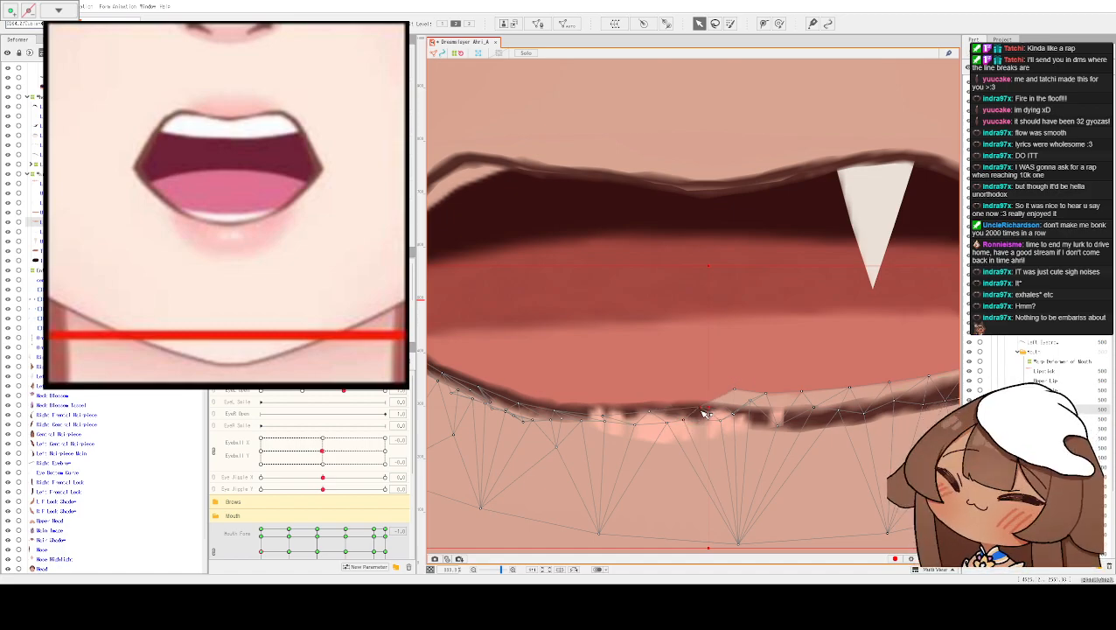
left_click_drag(739, 396, 737, 421)
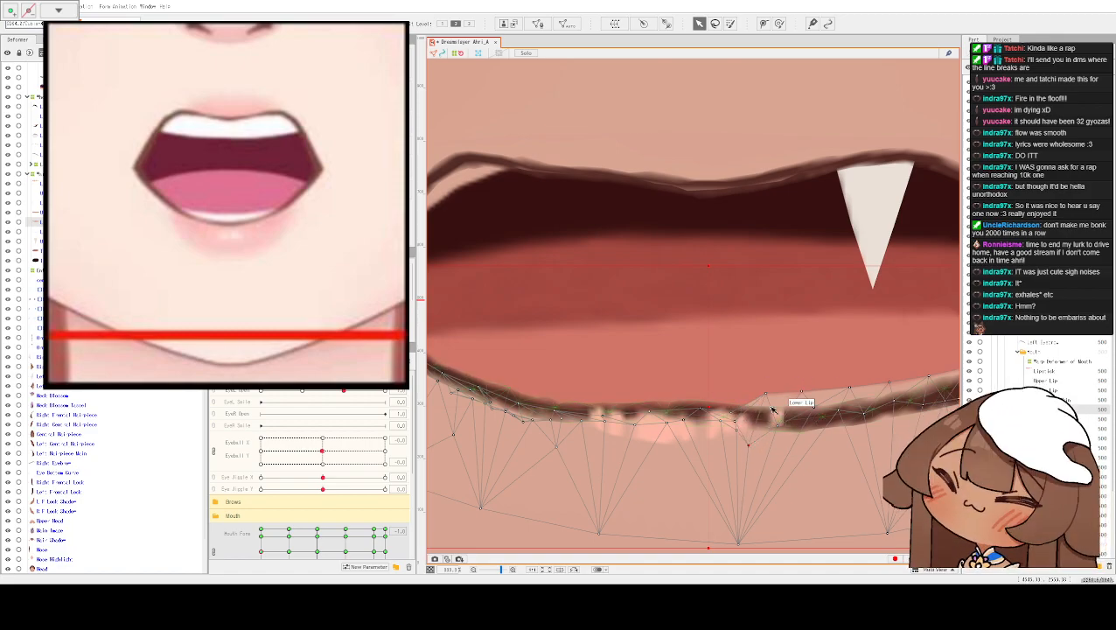
left_click_drag(806, 374, 727, 354)
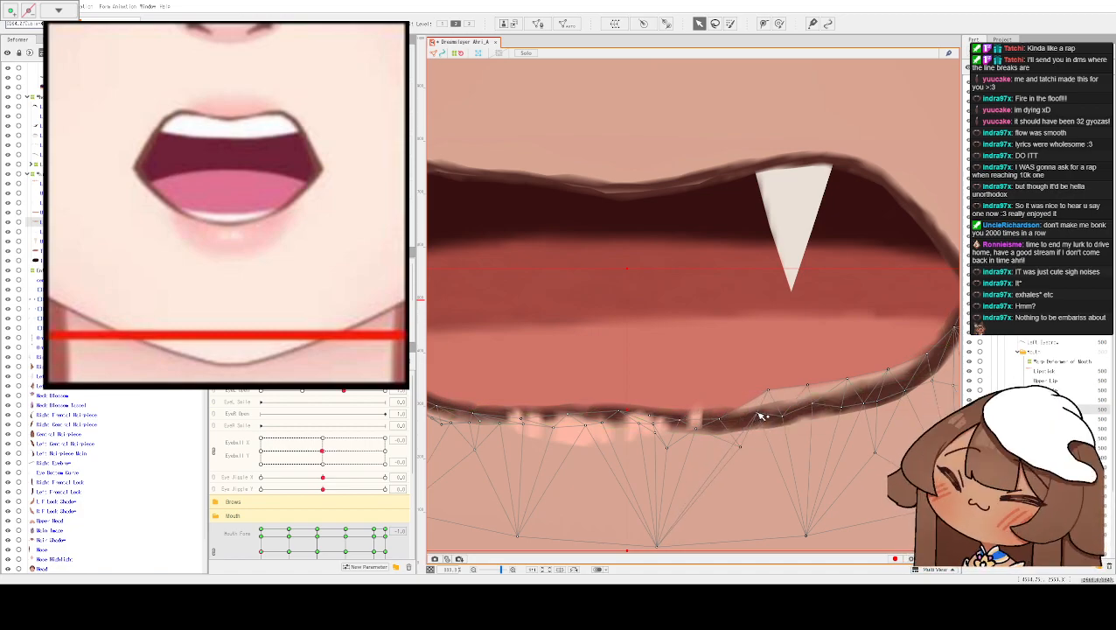
- Lower the rest of the Lower Lip Skin's inner-edge vertices below the lip line toward the right mouth corner
left_click(767, 443)
left_click_drag(770, 397, 792, 440)
left_click_drag(808, 386, 820, 431)
left_click_drag(853, 382, 848, 426)
left_click_drag(894, 375, 780, 381)
left_click(802, 376)
scroll(805, 381, "down", 2)
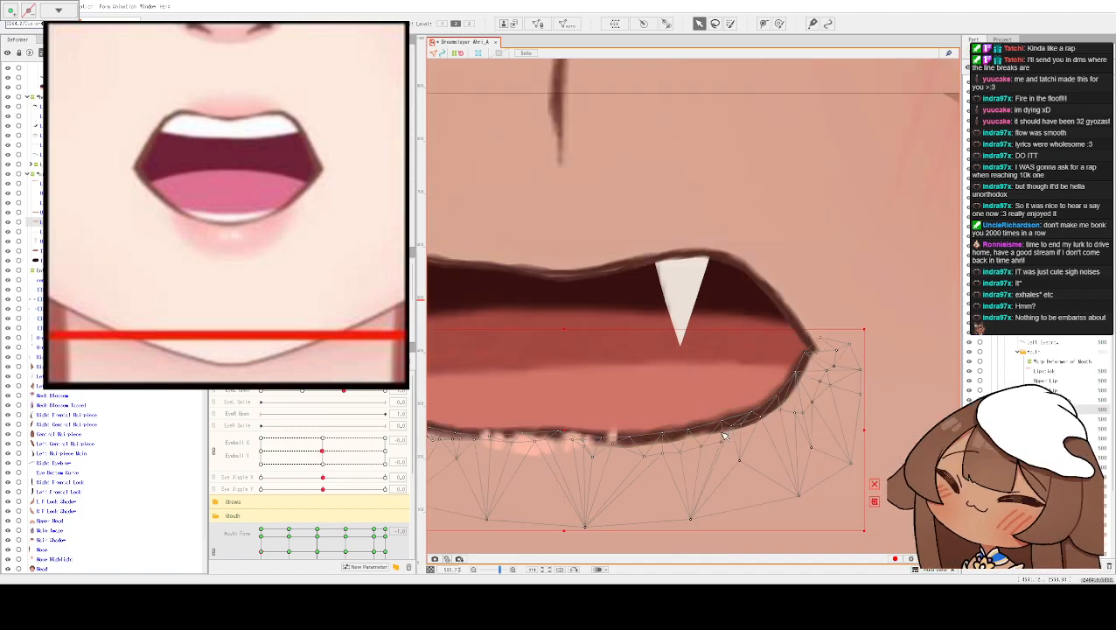
scroll(653, 373, "down", 1)
- Select the mouth interior mesh and stretch it vertically beyond the upper and lower lip lines
left_click(608, 402)
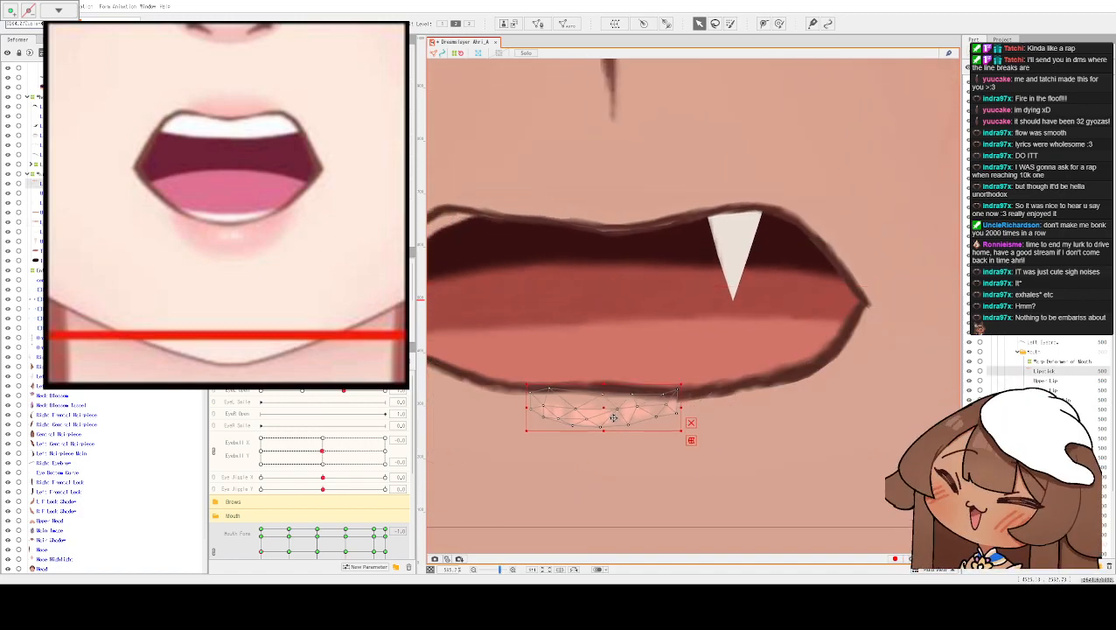
scroll(624, 307, "down", 1)
left_click(485, 257)
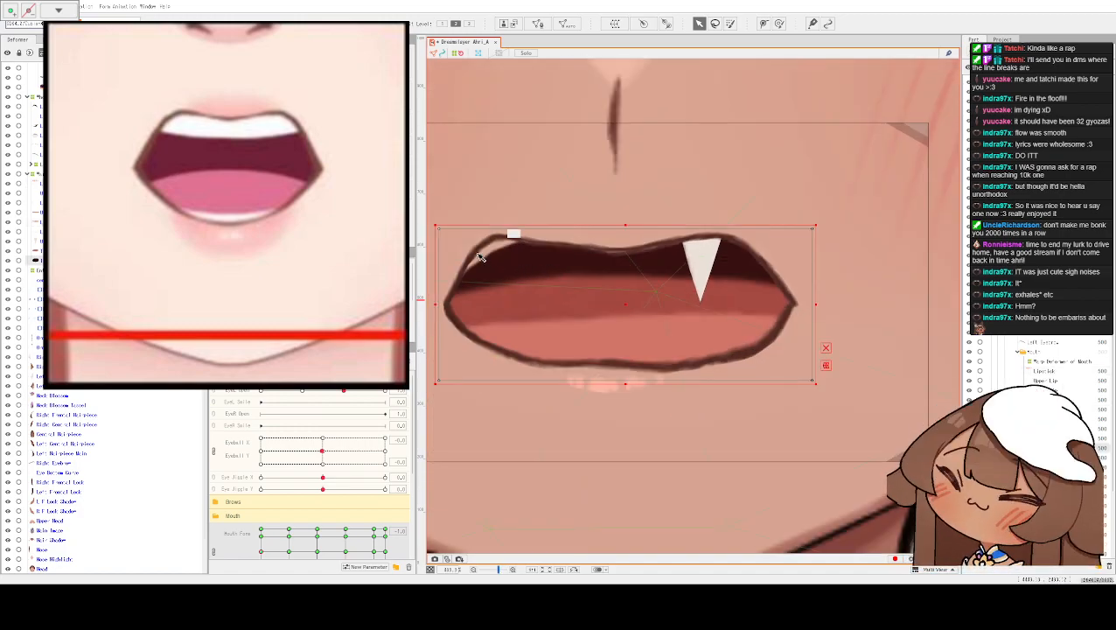
left_click_drag(460, 214, 510, 213)
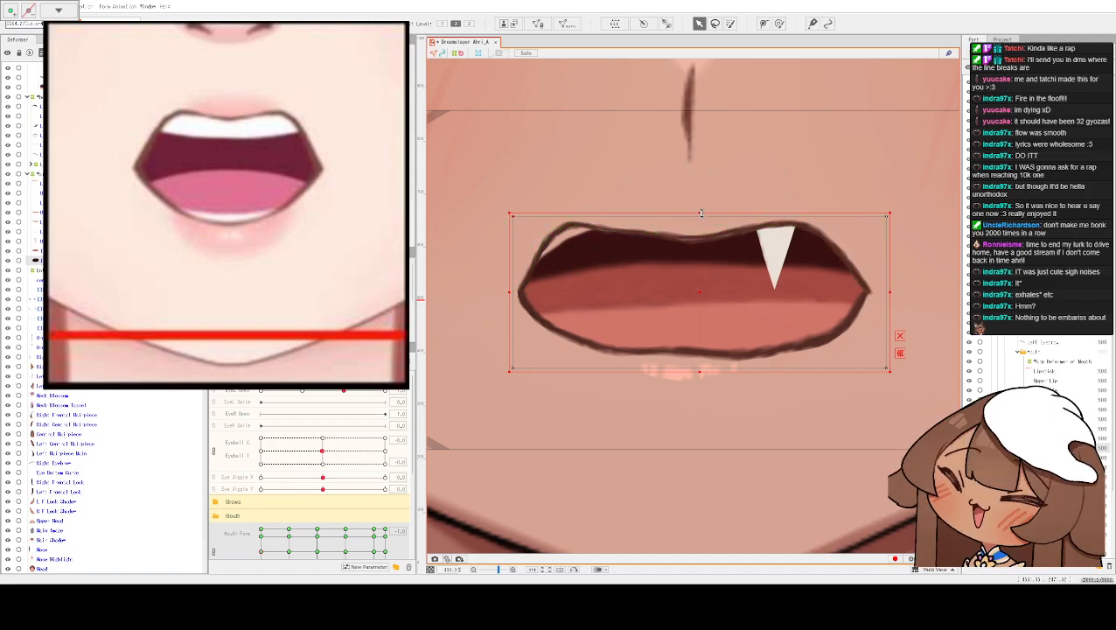
left_click_drag(701, 212, 699, 190)
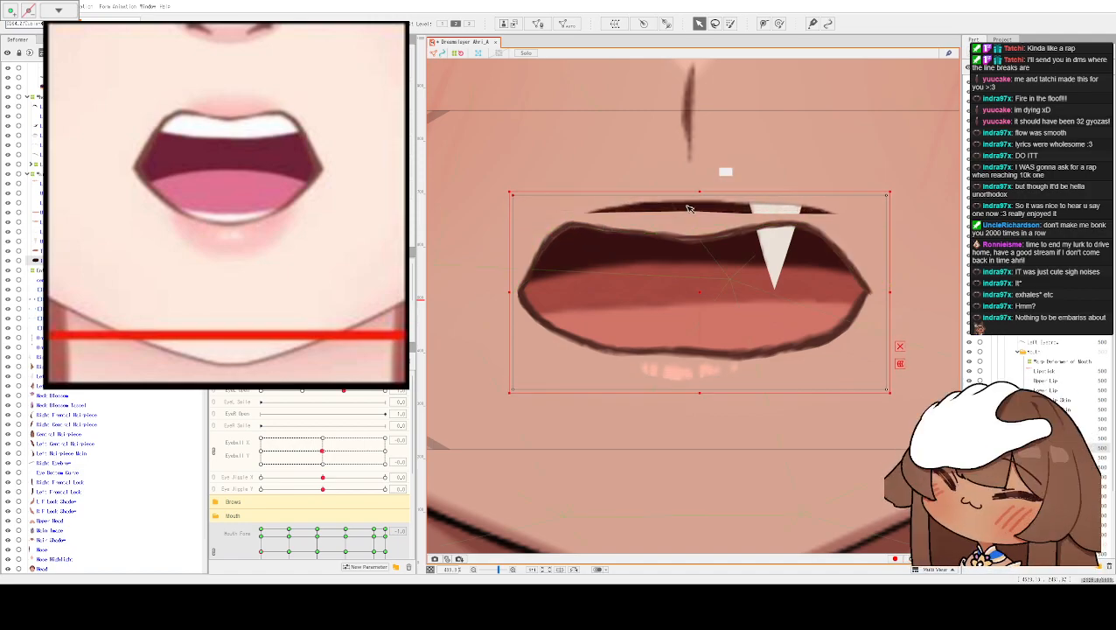
- Select the Upper Lip Skin mesh and raise its outer top-edge vertices to cover the mouth interior above the lip
left_click(685, 219)
left_click_drag(590, 217, 603, 194)
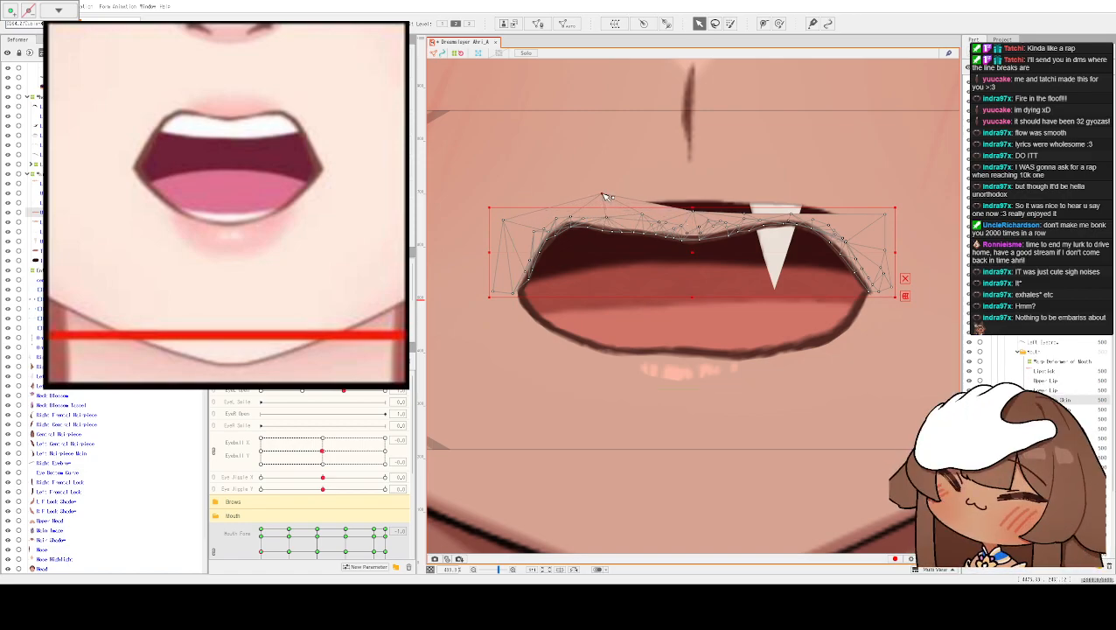
left_click_drag(692, 216, 699, 187)
left_click_drag(749, 223, 765, 187)
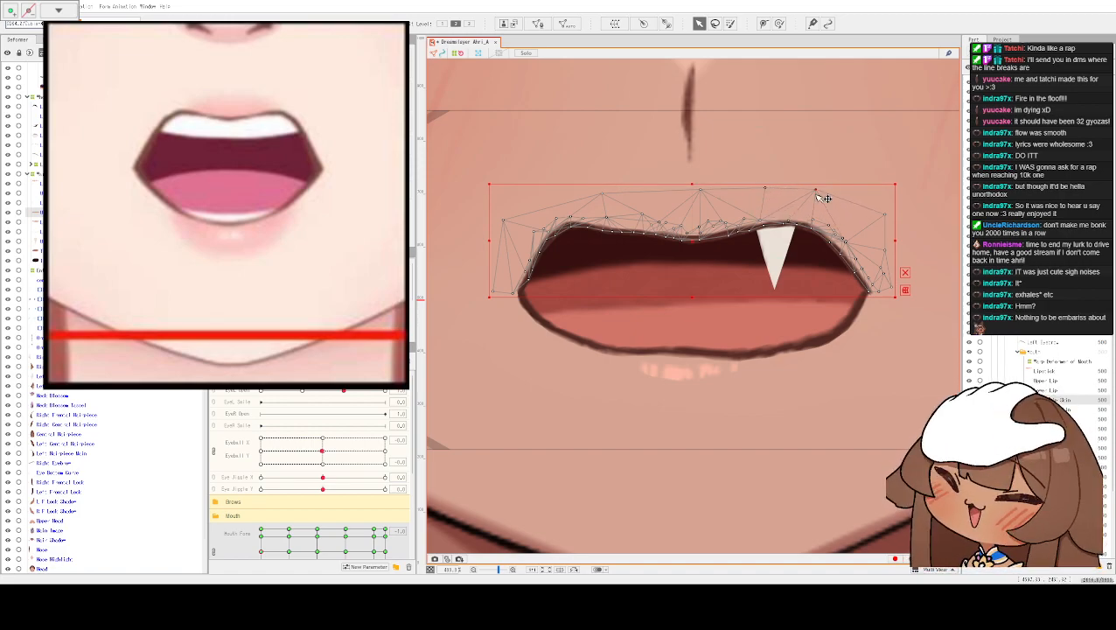
- Examine the reshaped open mouth against the whole face
left_click(737, 386)
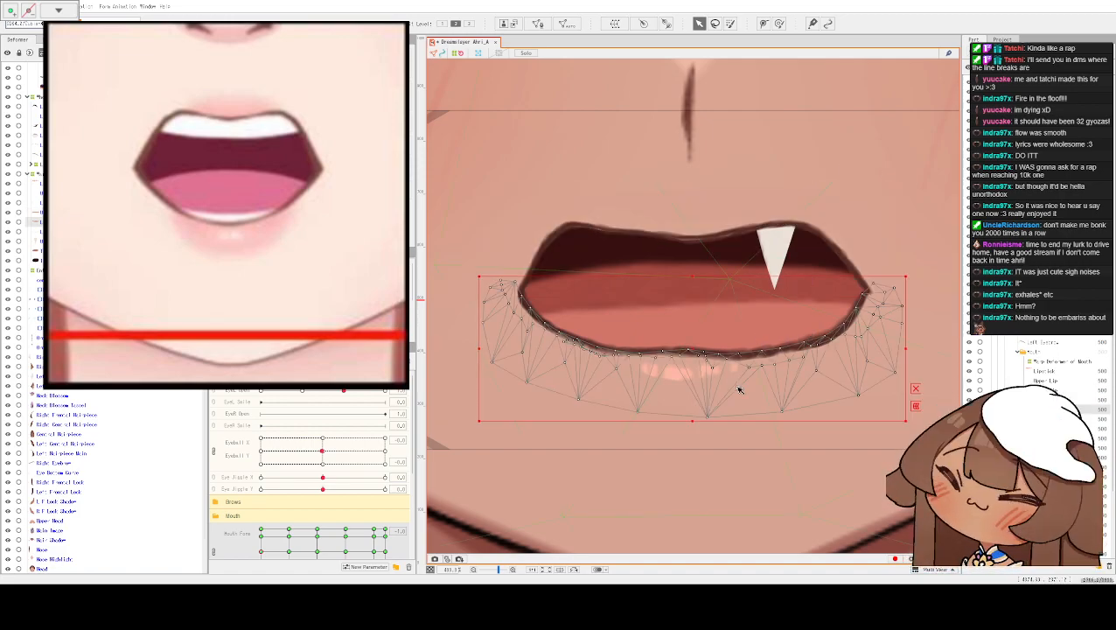
scroll(737, 386, "down", 5)
left_click(727, 301)
scroll(727, 302, "down", 2)
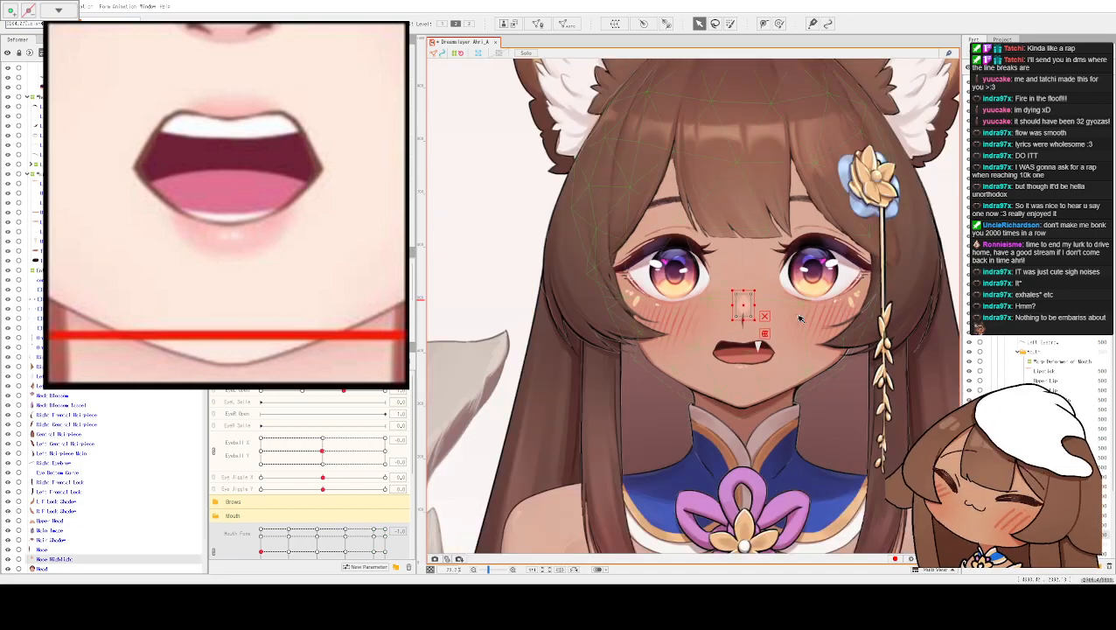
left_click(792, 389)
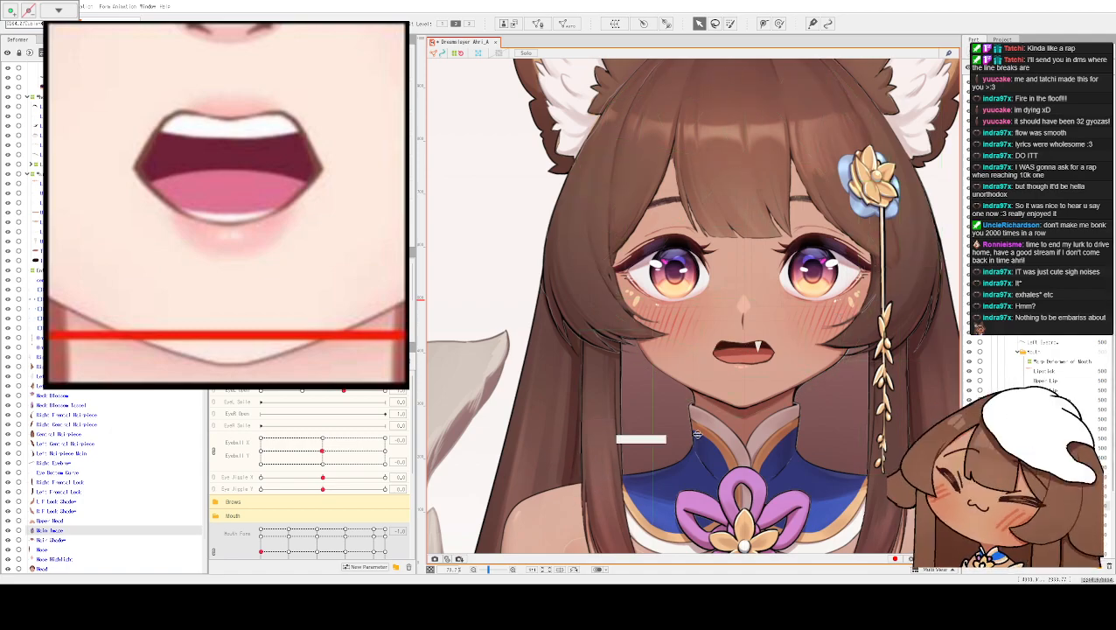
scroll(685, 359, "up", 2)
left_click_drag(823, 380, 799, 356)
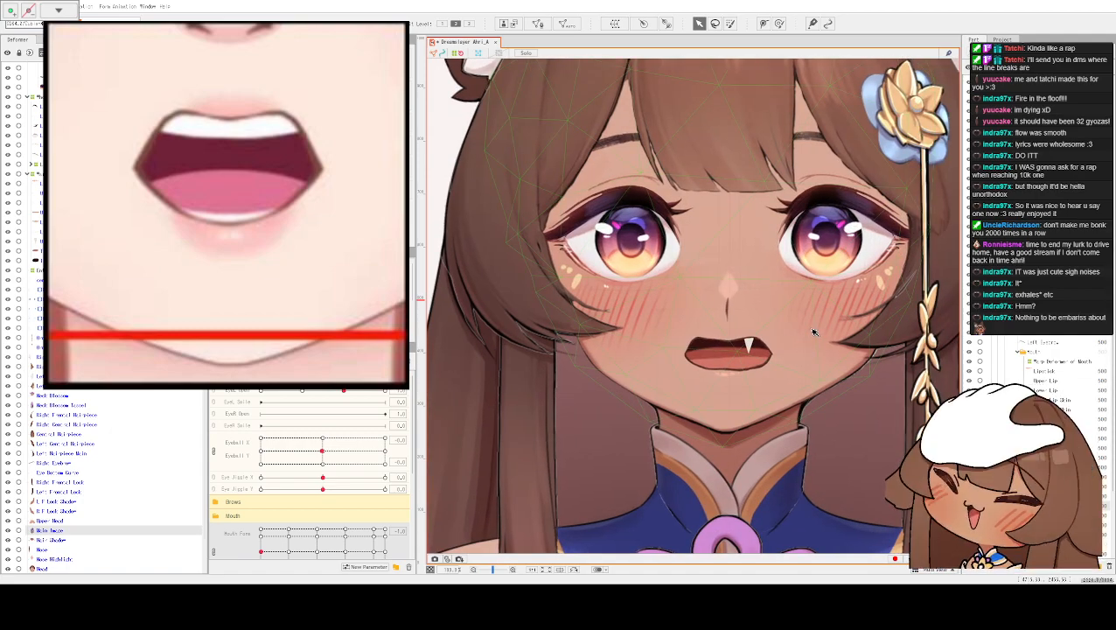
scroll(793, 363, "up", 1)
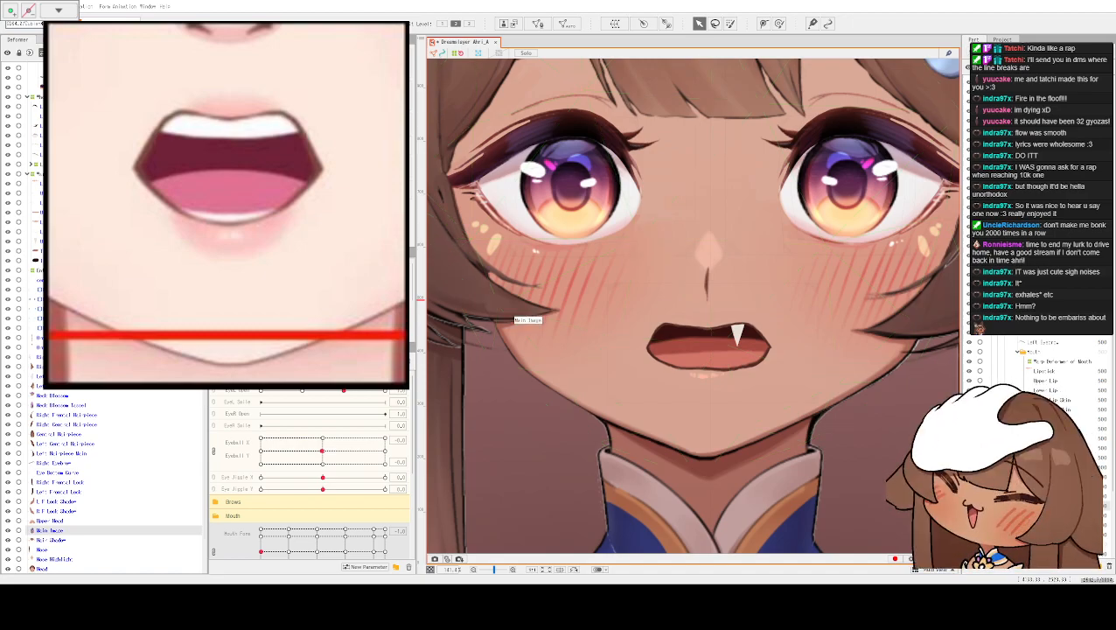
- Select all objects keyed to the mouth parameters and switch to the keyform at Mouth Form -1.0 and Mouth Open 1.0
scroll(309, 473, "down", 2)
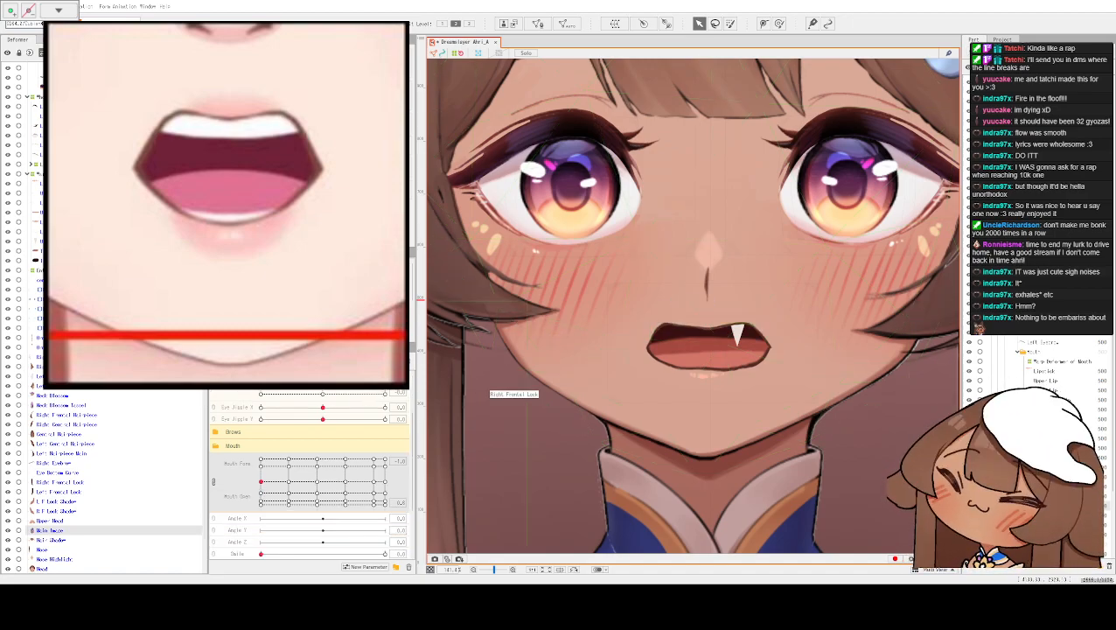
mouse_move(260, 481)
left_mouse_down()
mouse_move(261, 503)
mouse_move(245, 444)
mouse_move(236, 496)
mouse_move(243, 450)
mouse_move(237, 496)
mouse_move(260, 484)
left_mouse_up()
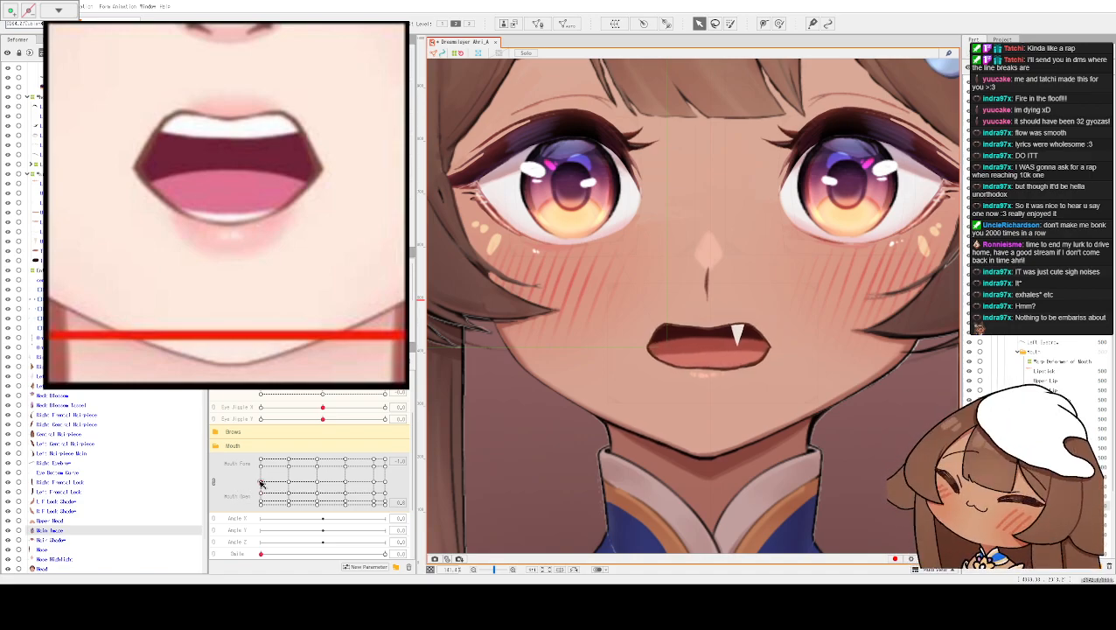
left_click(296, 454)
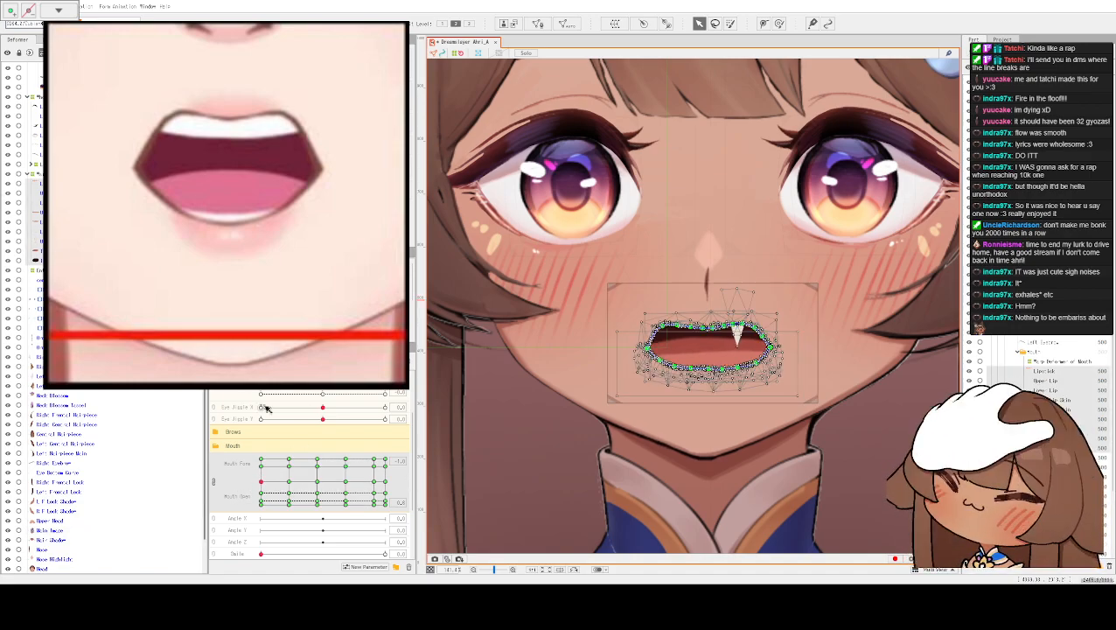
left_click_drag(267, 483, 261, 467)
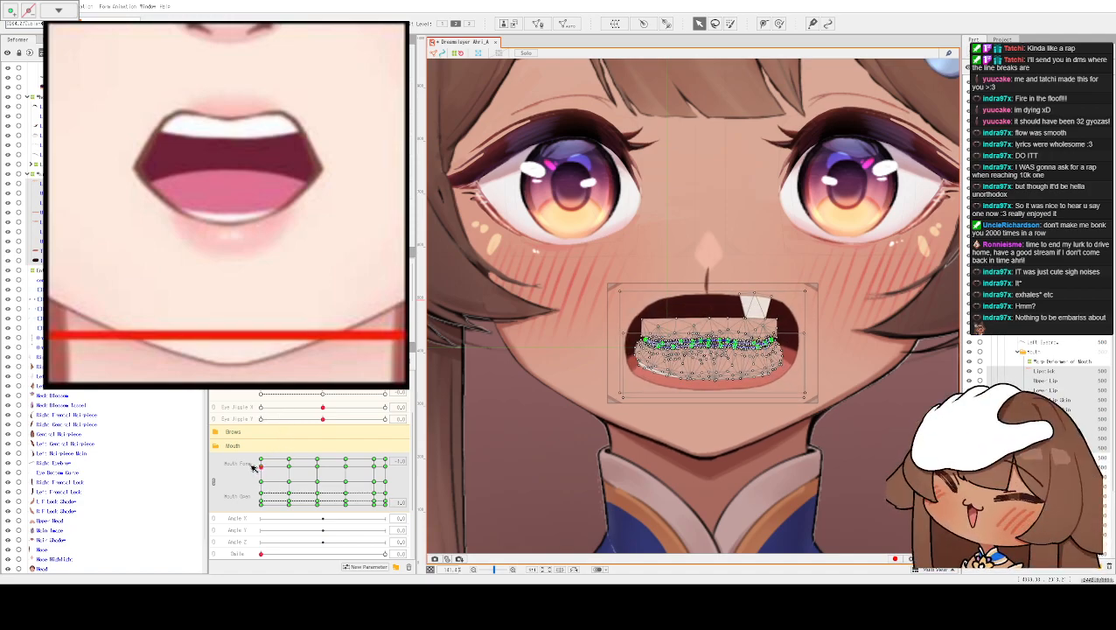
left_click(709, 332)
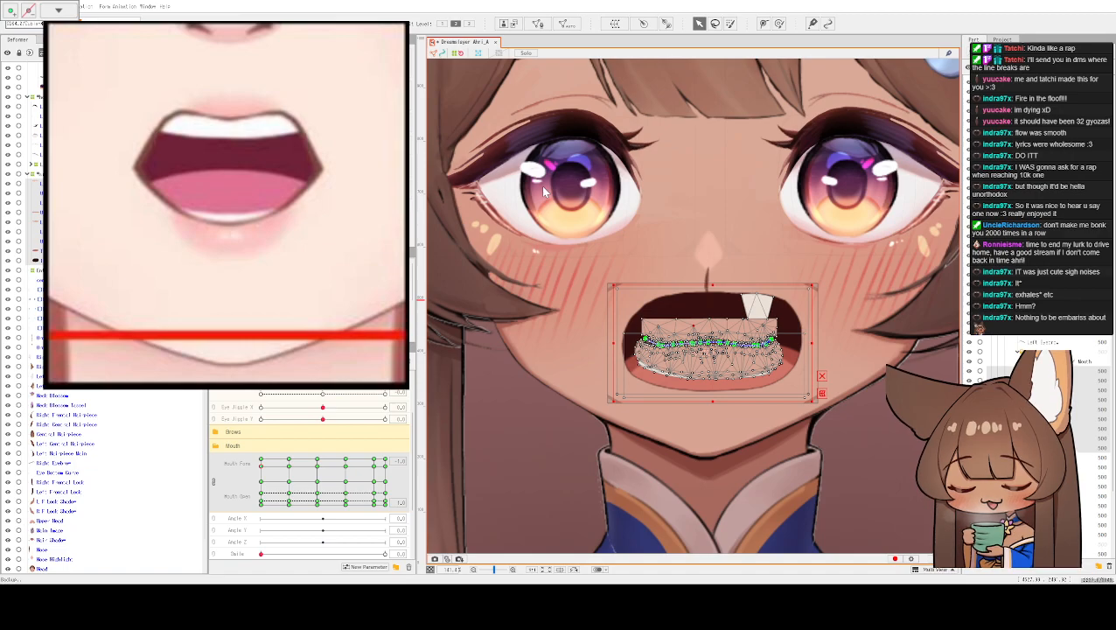
- Copy the partly open mouth keyform and paste it onto the keyform at Mouth Form -1.0 and Mouth Open 1.0
left_click_drag(263, 470, 242, 485)
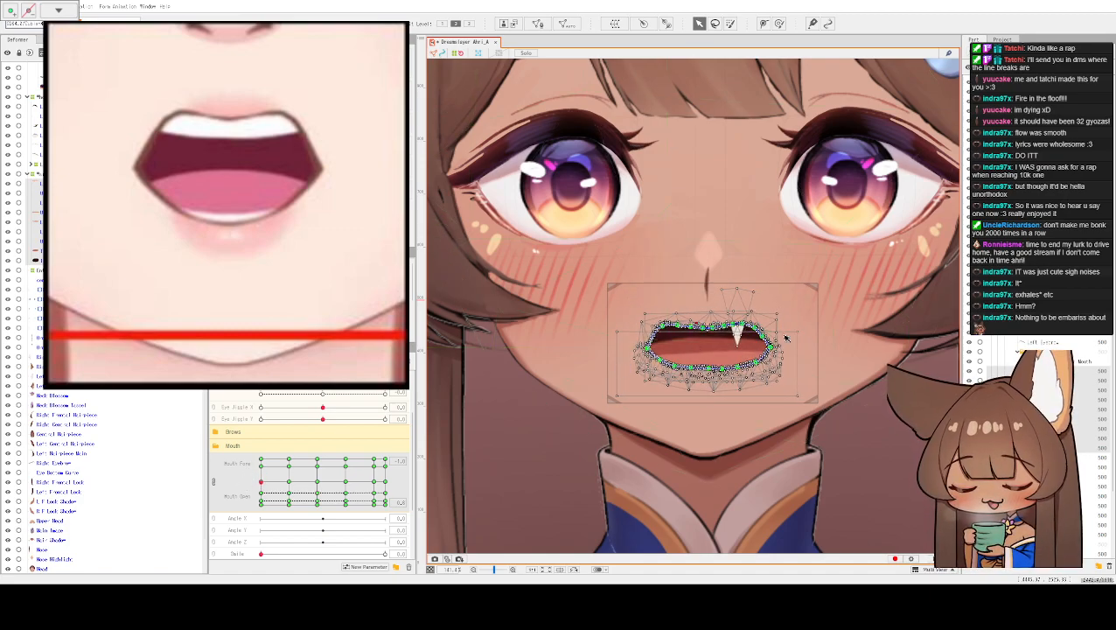
left_click(712, 349)
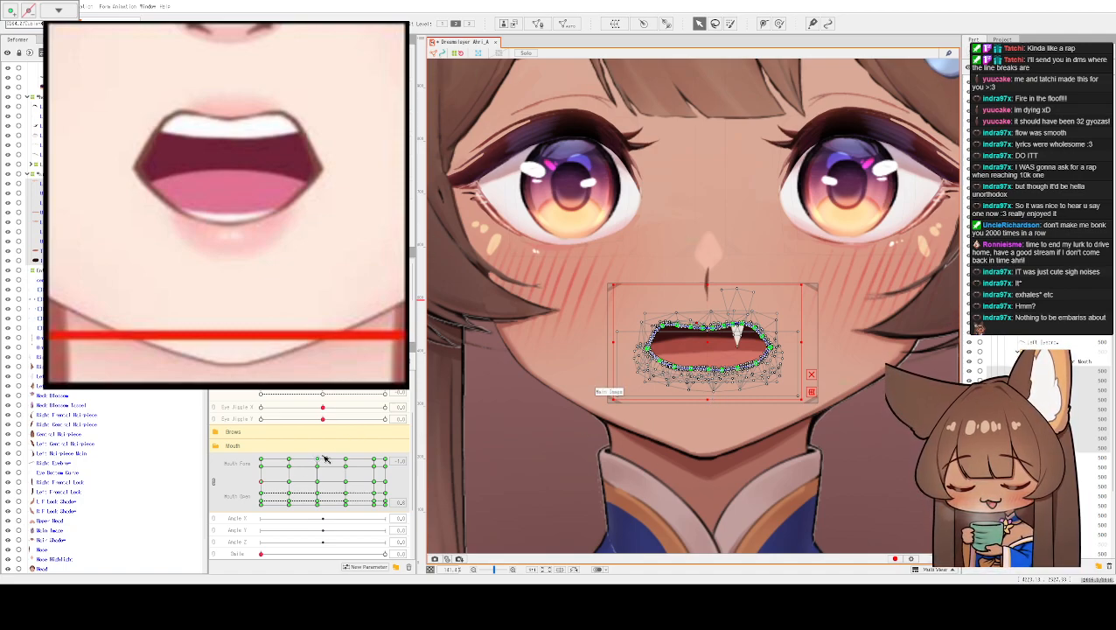
left_click(259, 464)
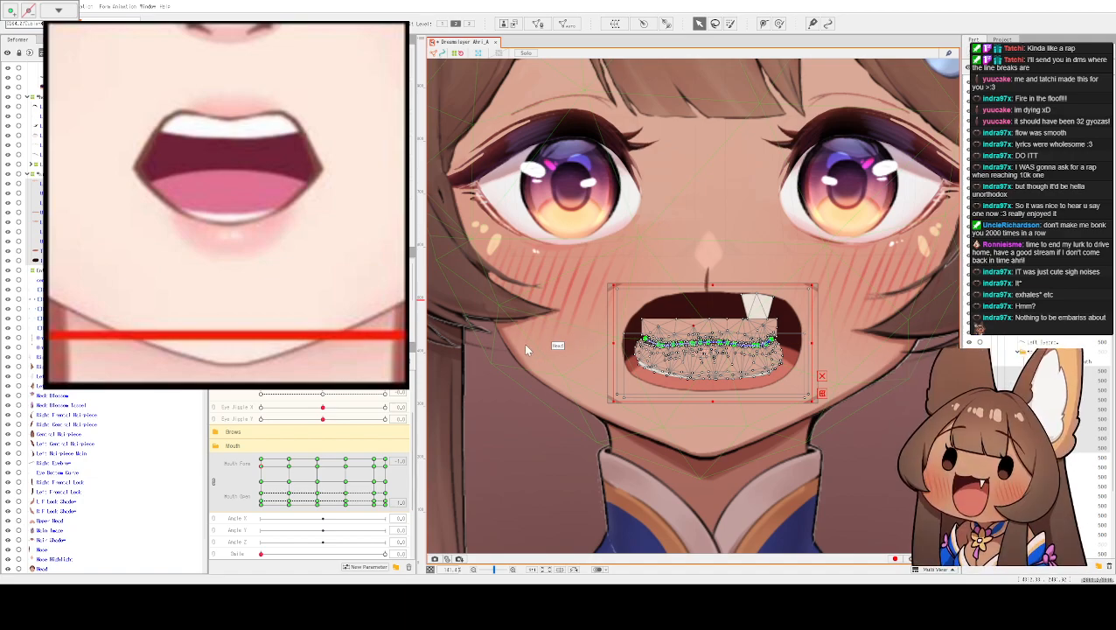
key("ctrl+v")
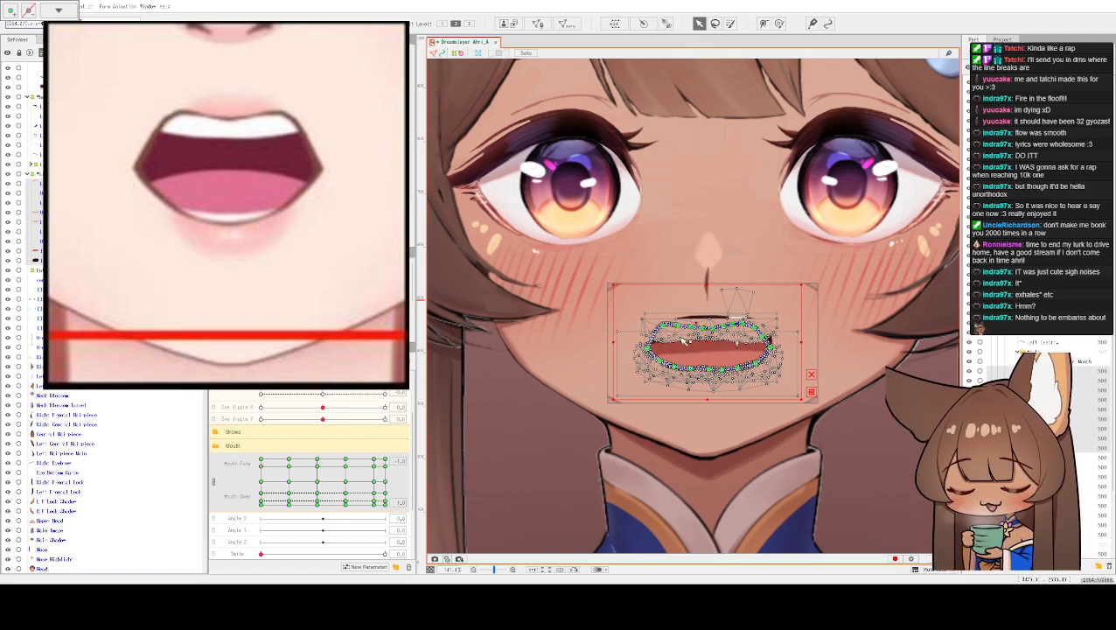
scroll(691, 333, "up", 4)
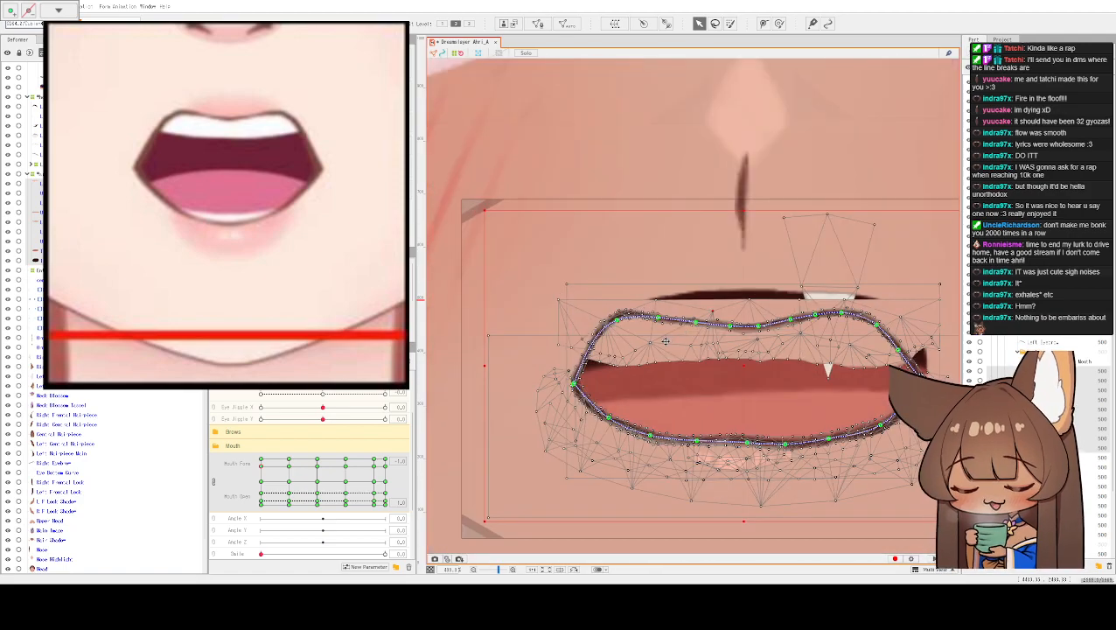
- Switch to the outermost open-mouth keyform at Mouth Form -1.0 and paste the copied partly open mouth shape onto it
left_click(259, 481)
left_click_drag(260, 483, 258, 464)
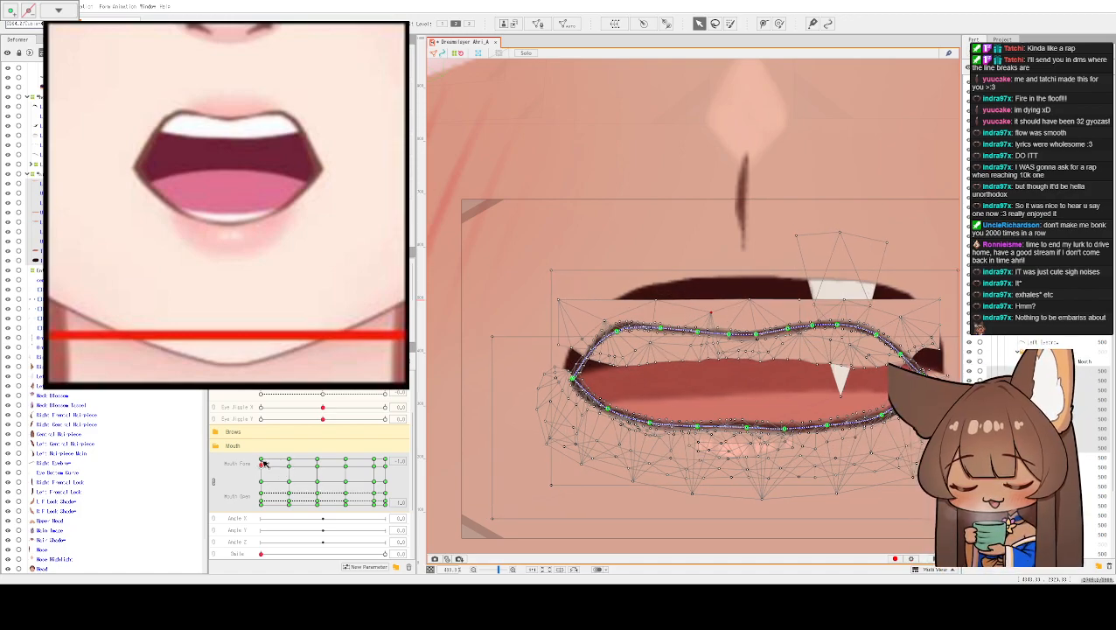
left_click_drag(259, 464, 238, 422)
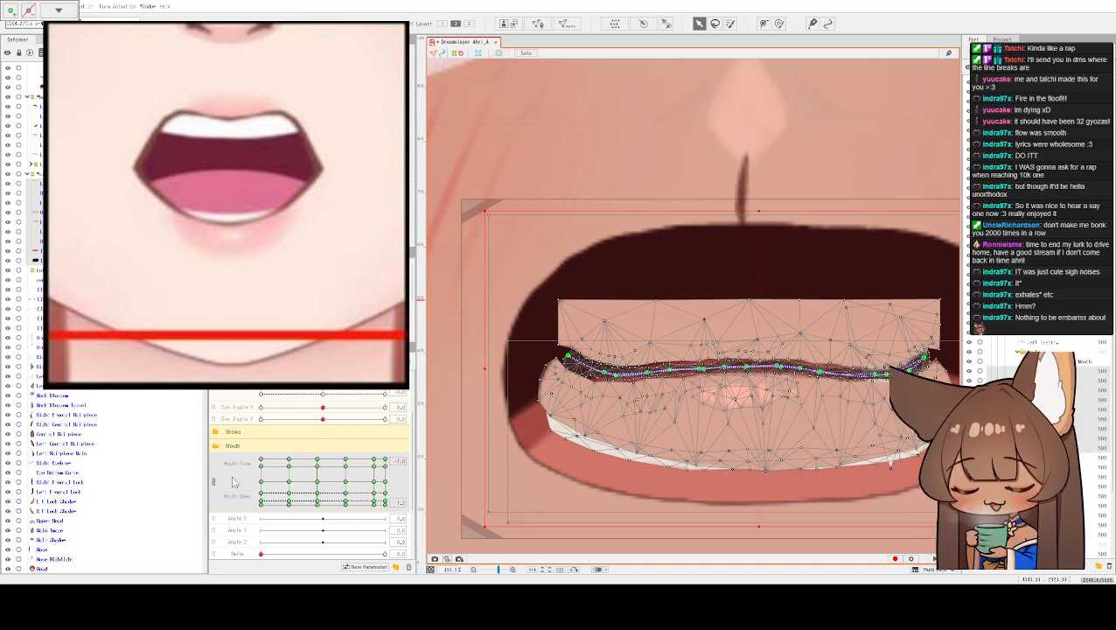
key("ctrl+v")
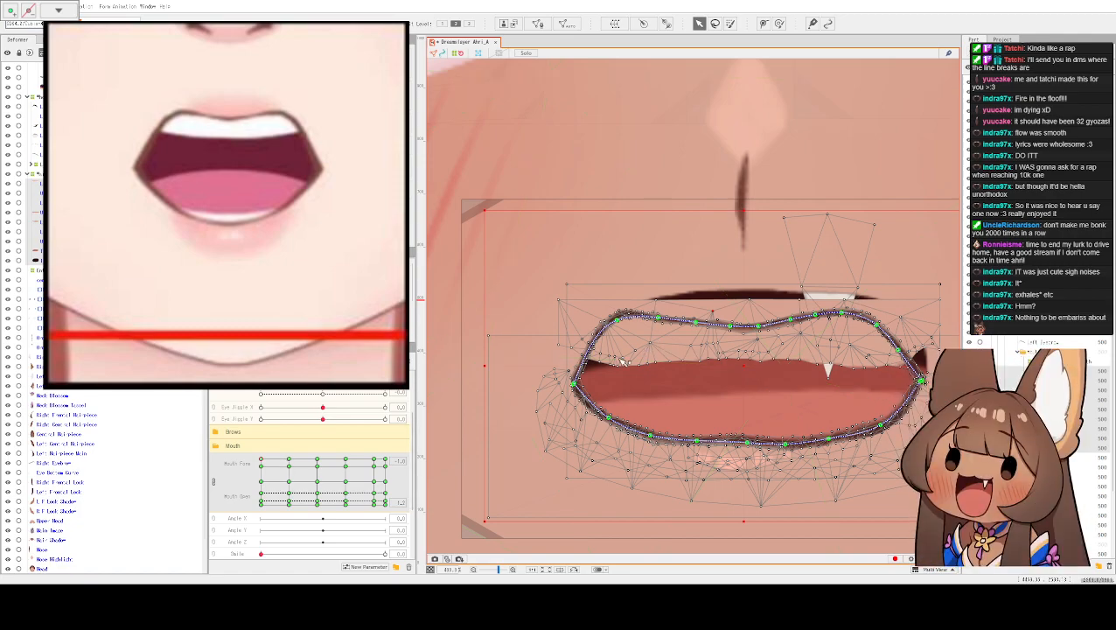
- Return to the partly open mouth keyform at Mouth Form -1.0 and undo the last change
mouse_move(267, 485)
left_mouse_down()
mouse_move(249, 494)
mouse_move(250, 482)
left_mouse_up()
left_click(485, 360)
key("ctrl+z")
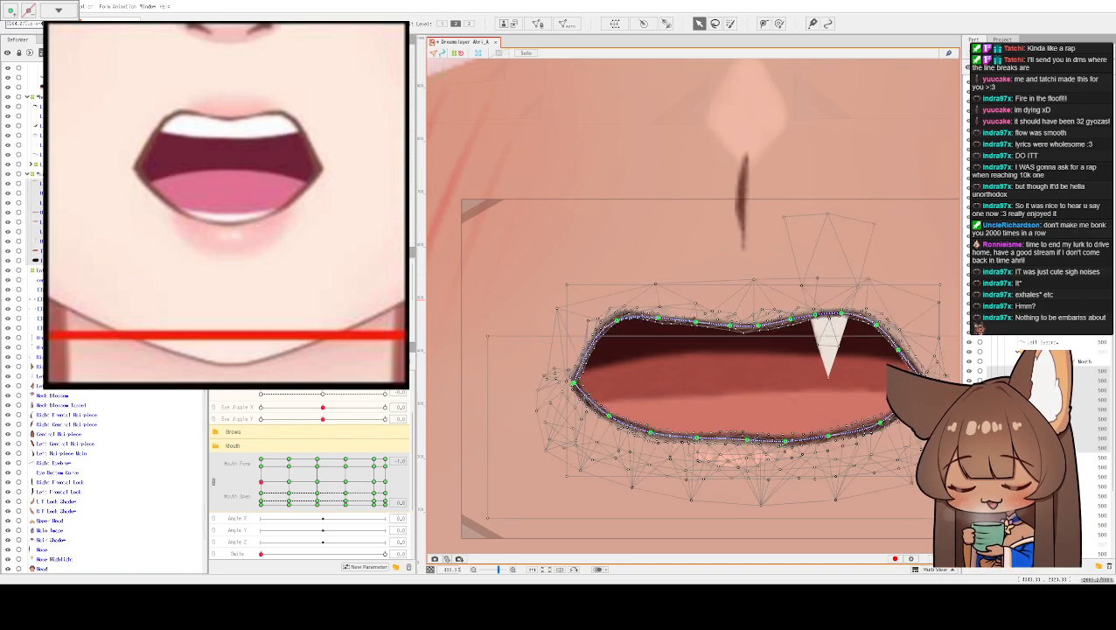
left_click(671, 386)
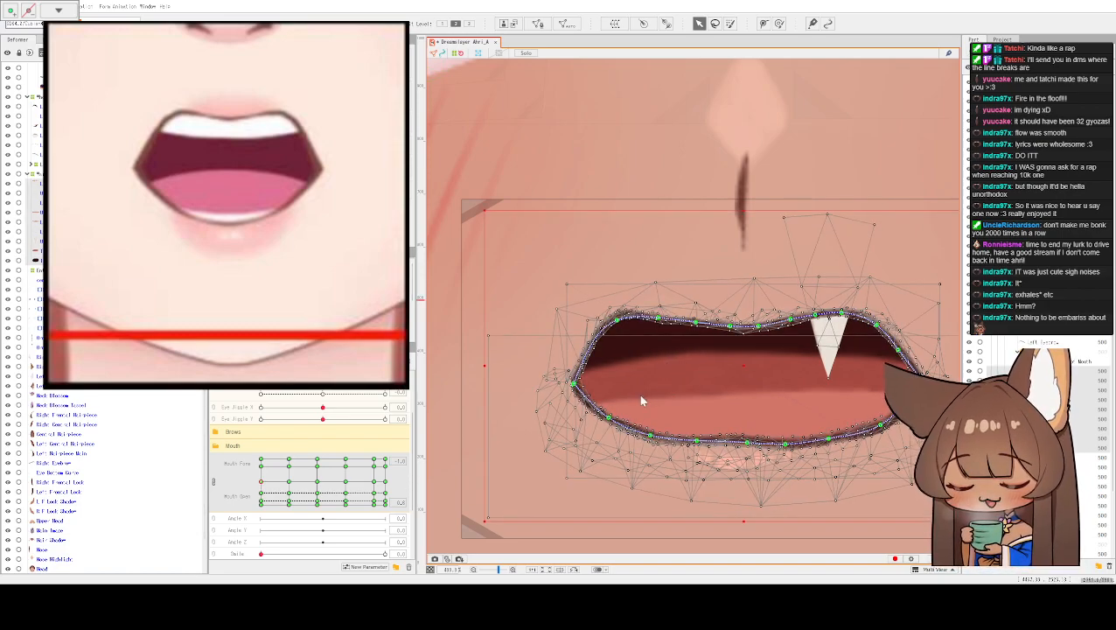
left_click_drag(261, 480, 244, 468)
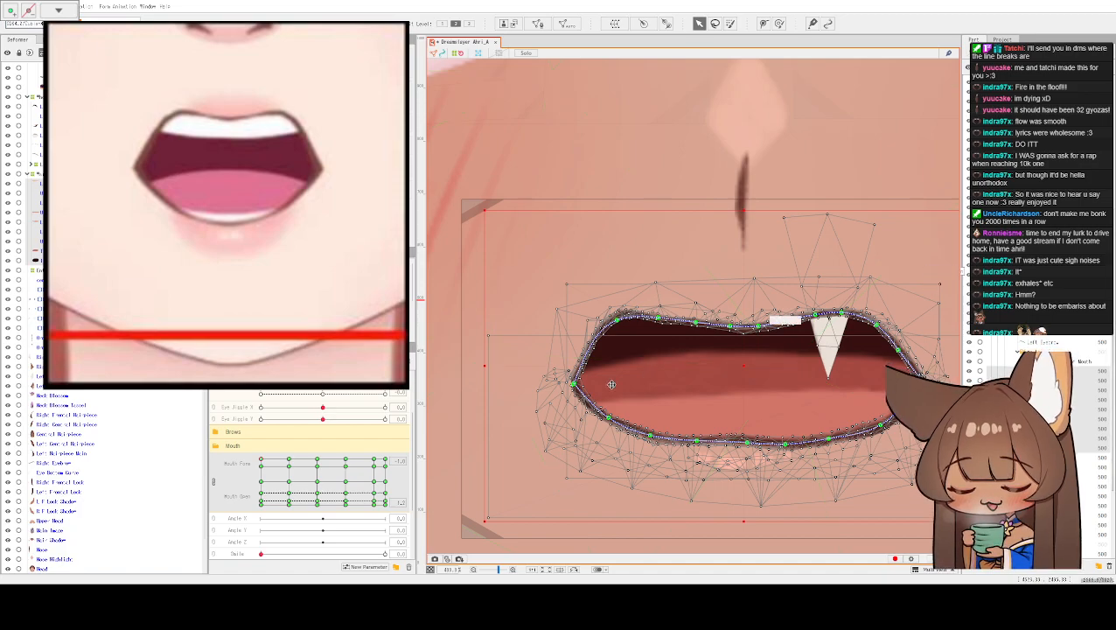
left_click(259, 481)
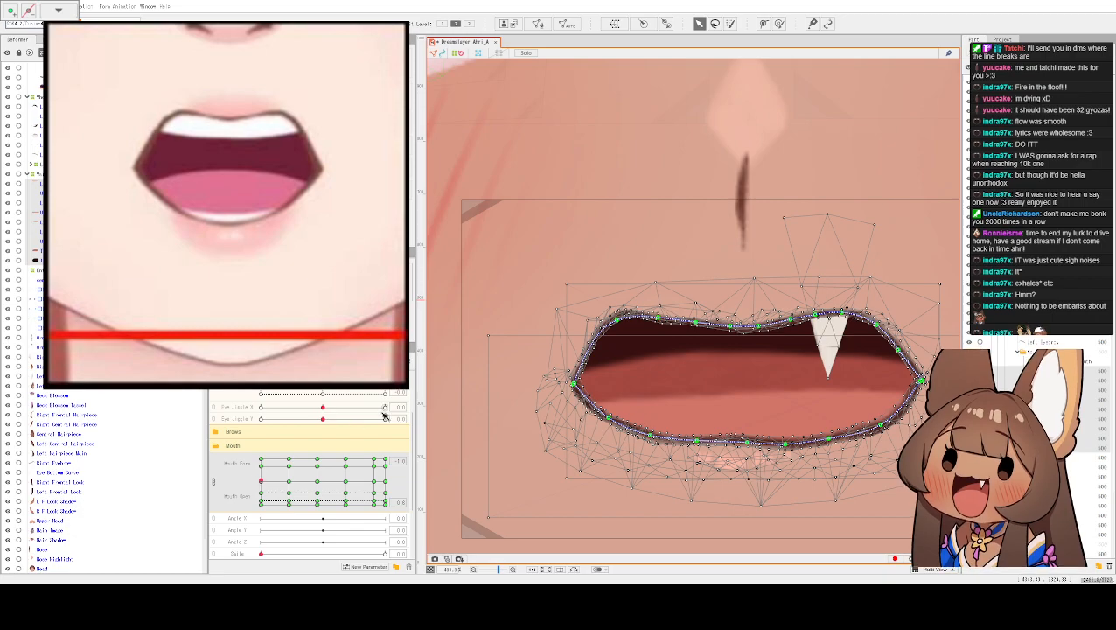
scroll(640, 267, "down", 2)
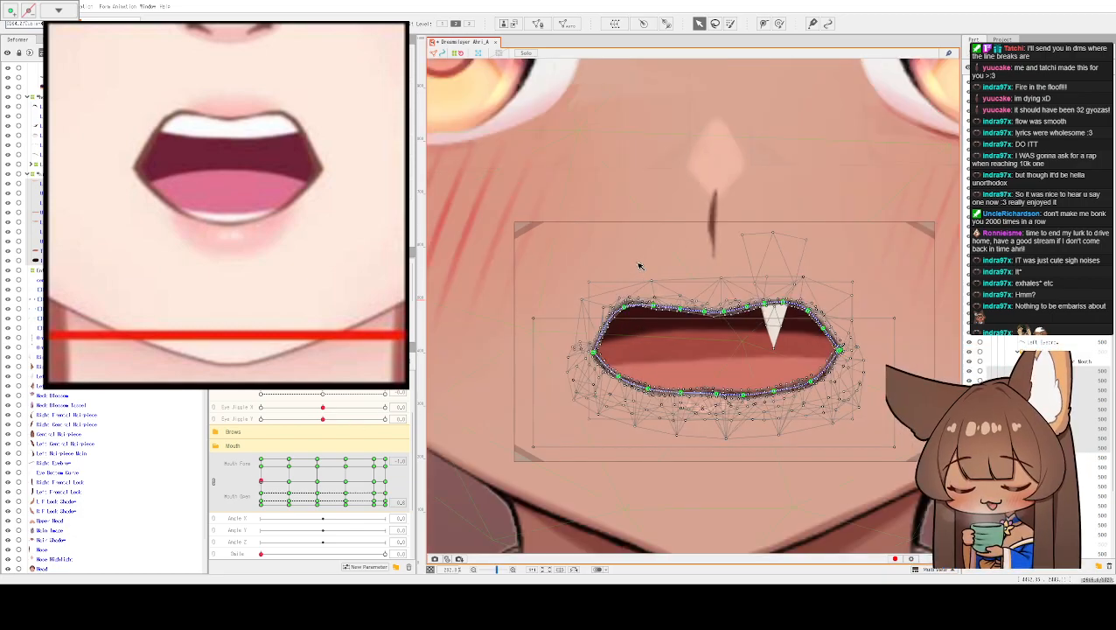
left_click(640, 267)
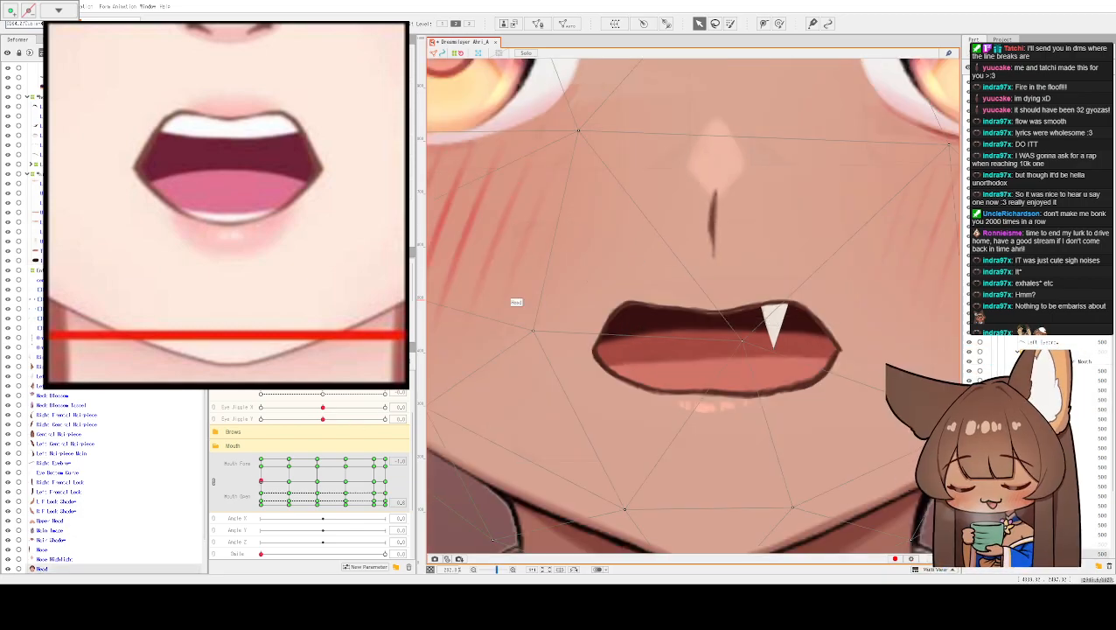
left_click(699, 304)
left_click(691, 391, "shift")
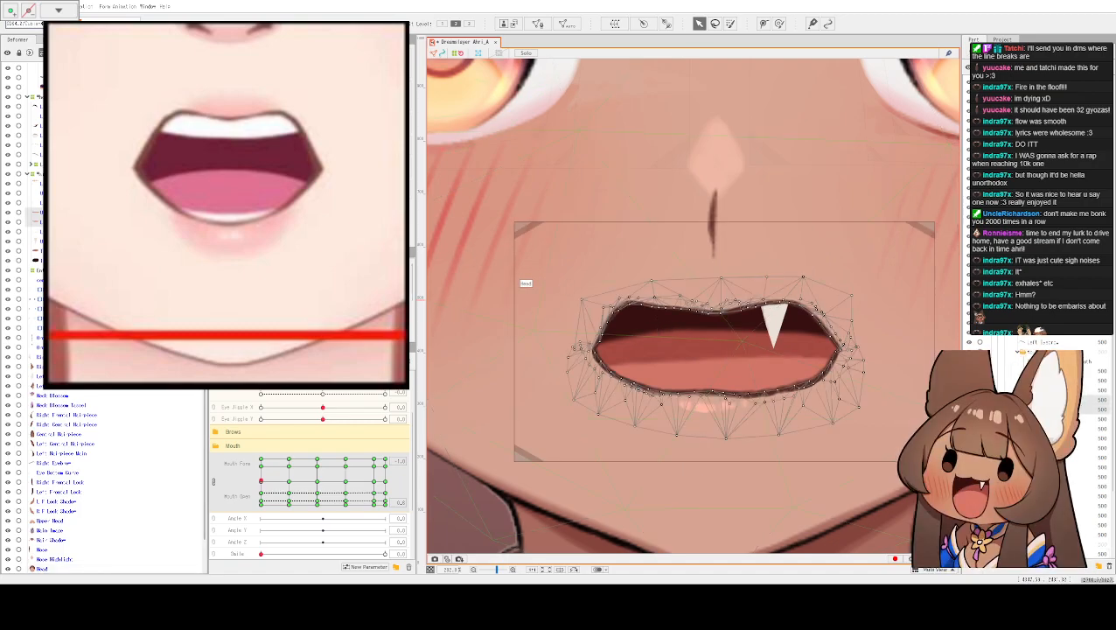
left_click(700, 394)
left_click(691, 310)
left_click(700, 392, "shift")
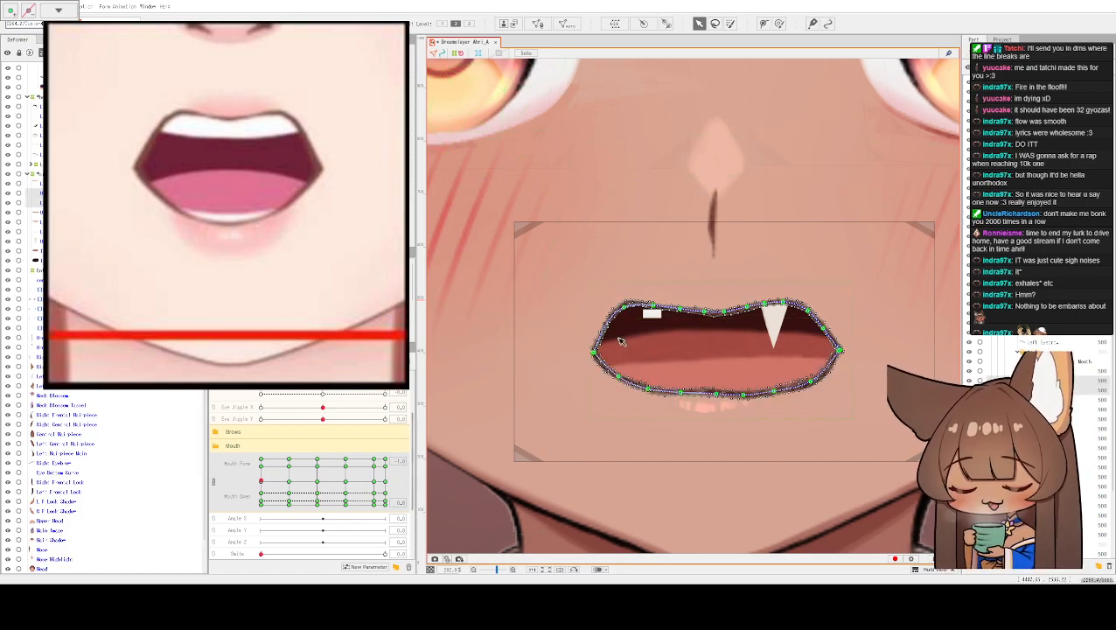
left_click(730, 353)
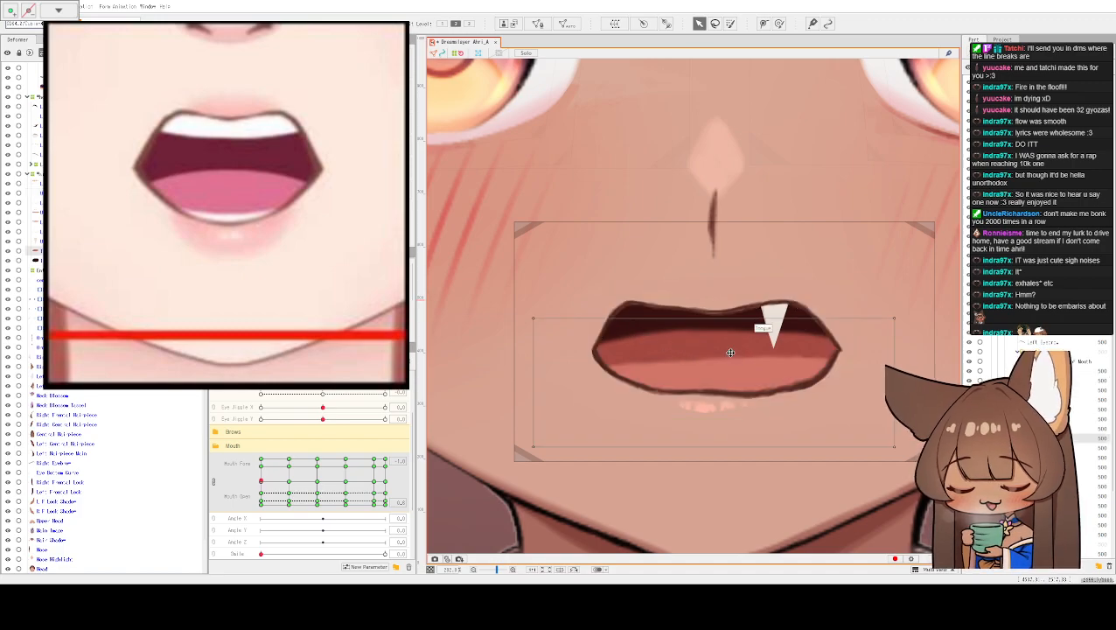
- Select the upper and lower lip line meshes together and scale them slightly narrower and flatter in the partly open keyform
left_click(623, 311)
left_click(260, 483)
left_click(660, 303)
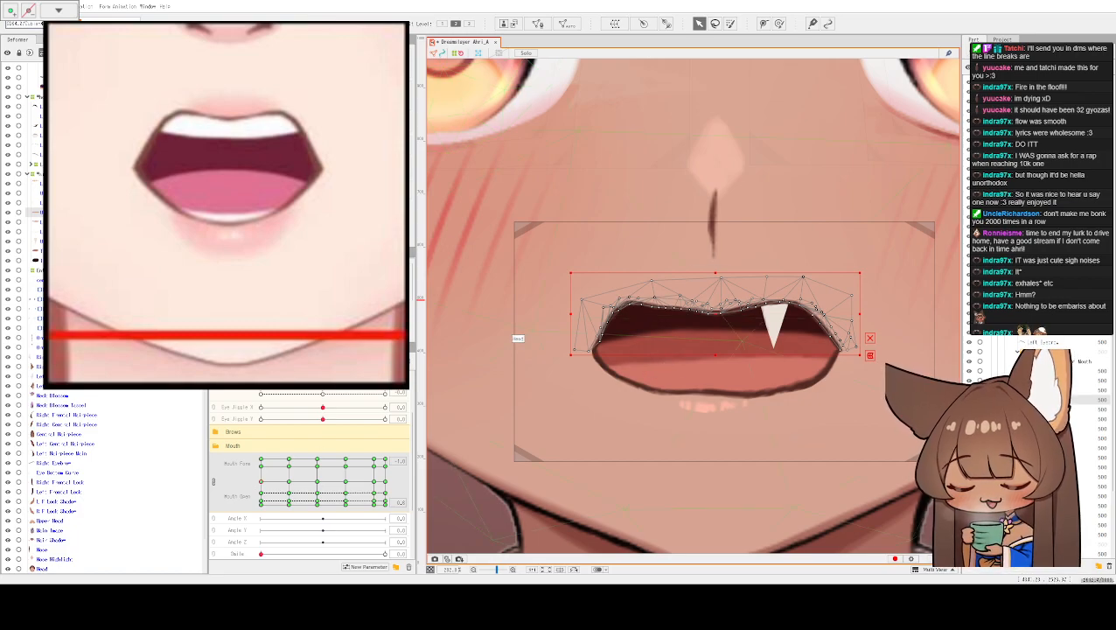
left_click(595, 352)
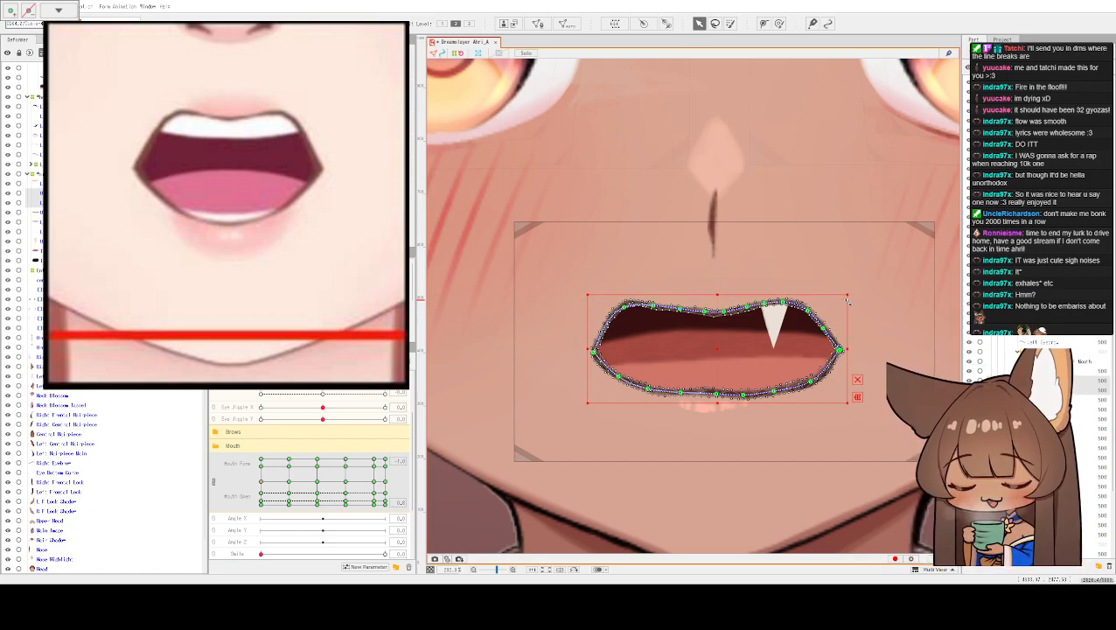
left_click_drag(847, 295, 841, 301)
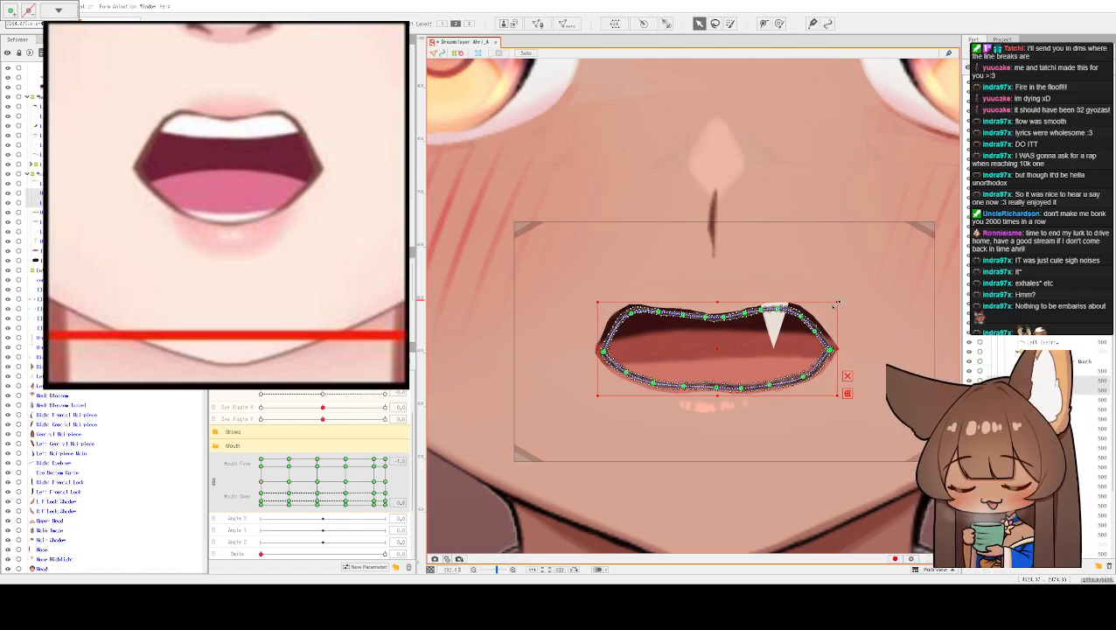
key("ctrl+z")
left_click_drag(848, 350, 844, 350)
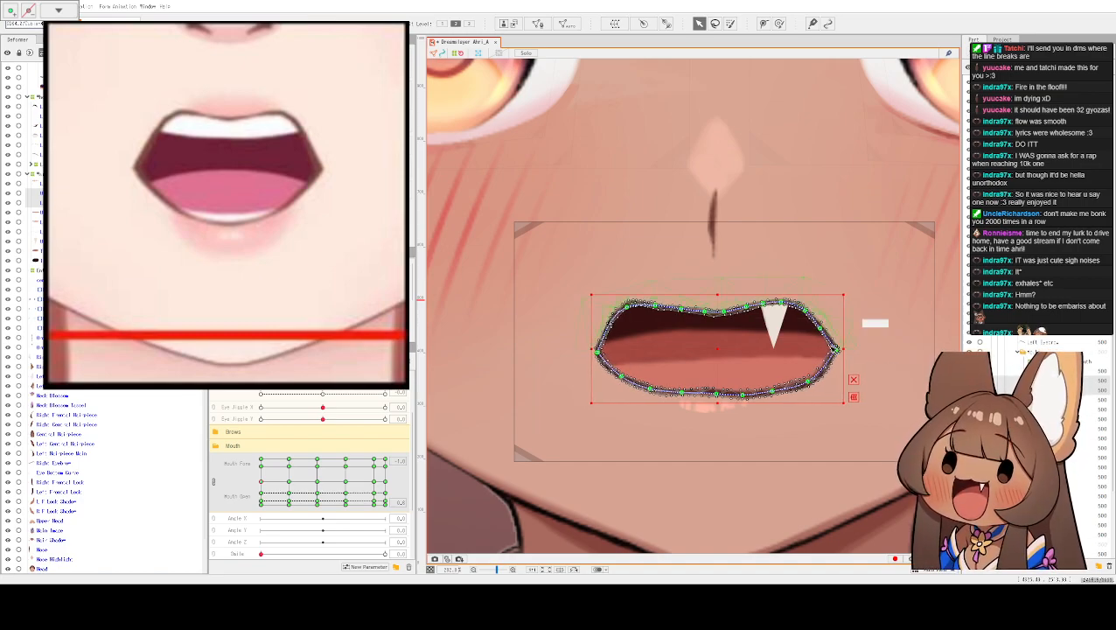
left_click_drag(717, 295, 718, 307)
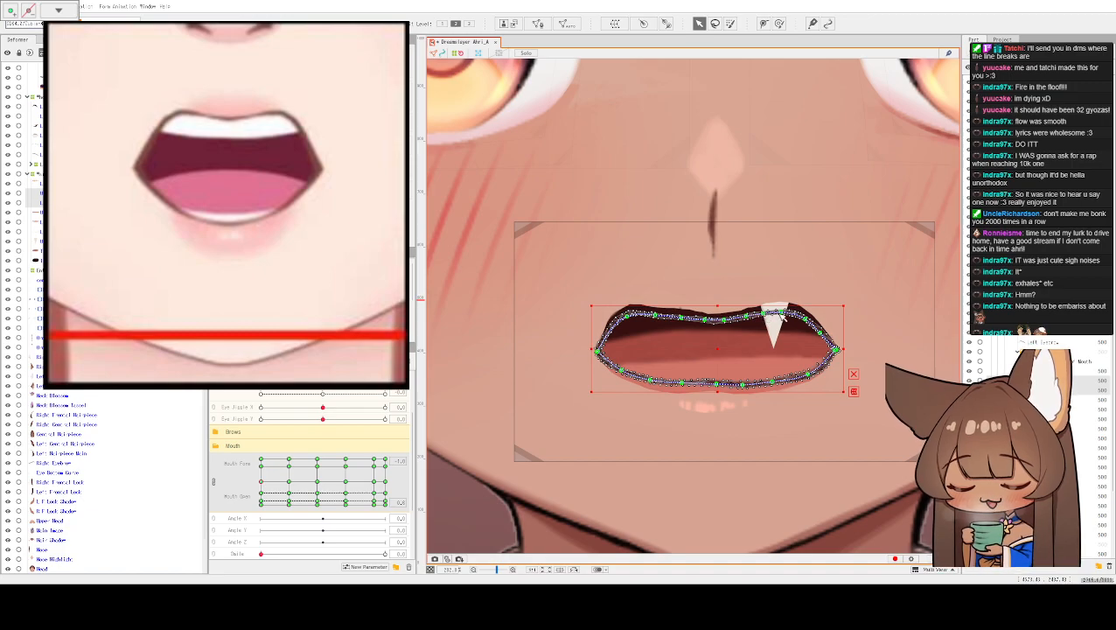
mouse_move(262, 483)
left_mouse_down()
mouse_move(260, 496)
mouse_move(250, 468)
mouse_move(249, 484)
left_mouse_up()
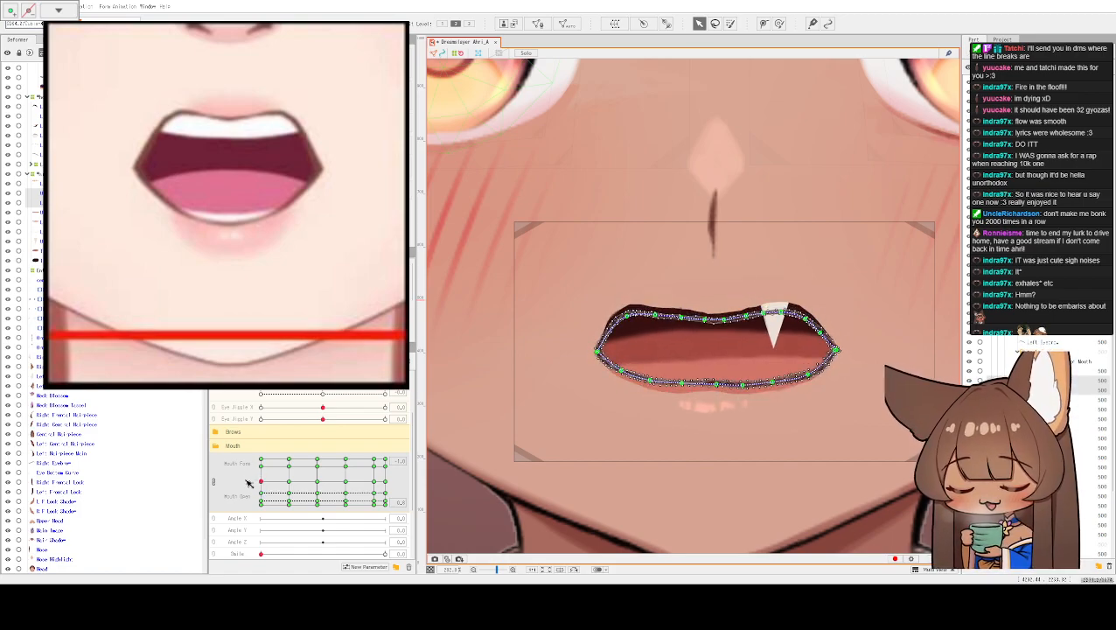
- Select the Lower Lip Skin mesh and raise its upper-edge vertices near the left mouth corner to meet the lower lip line
left_click(658, 404)
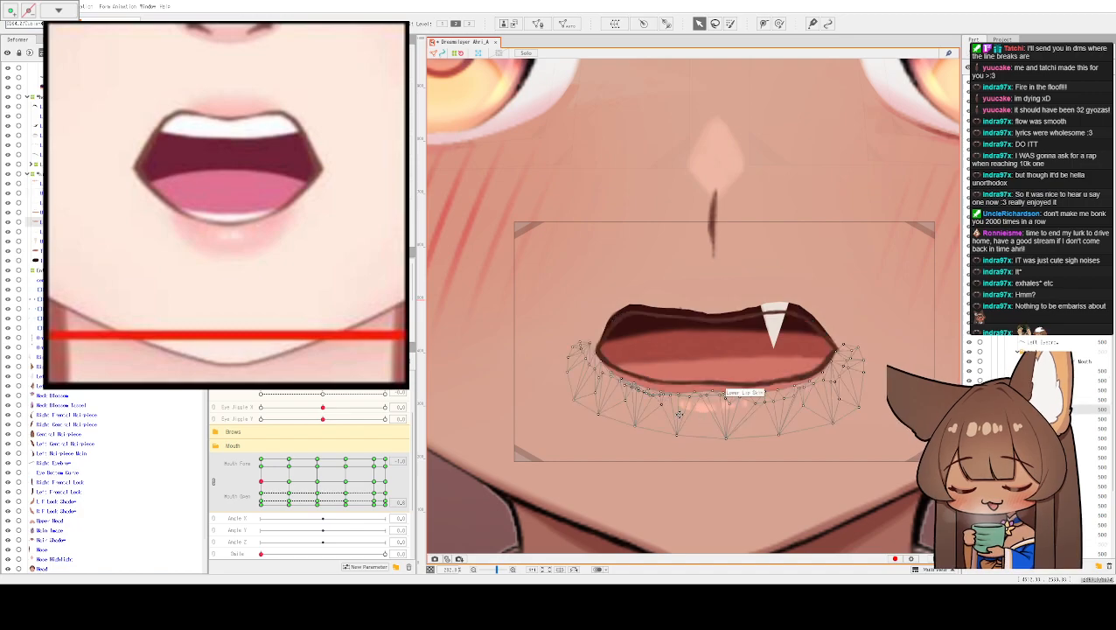
scroll(658, 408, "up", 5)
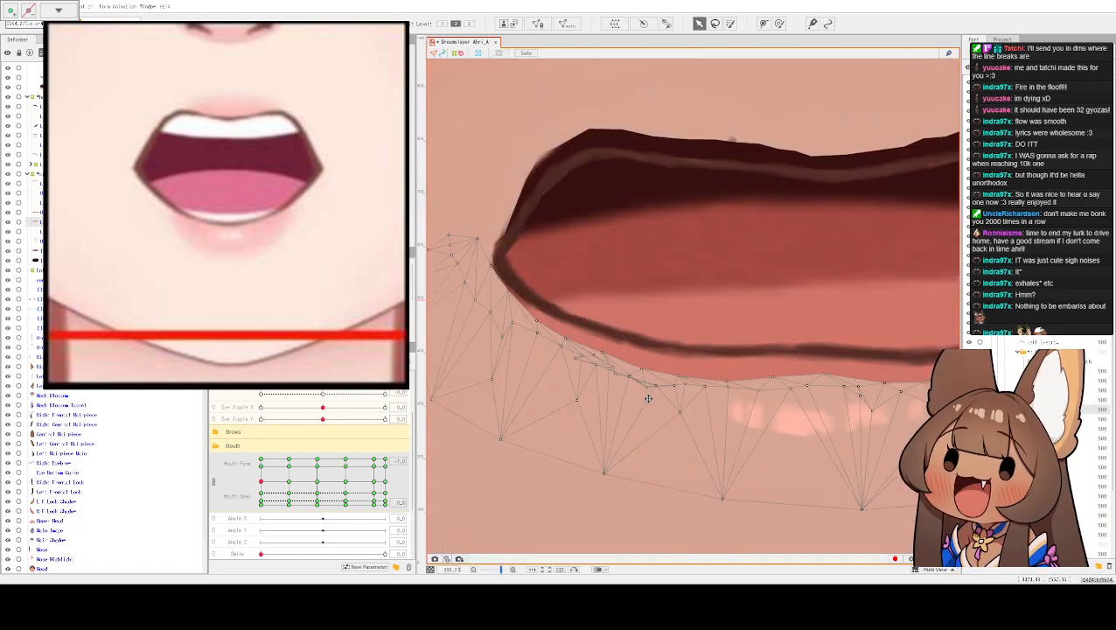
left_click(500, 267)
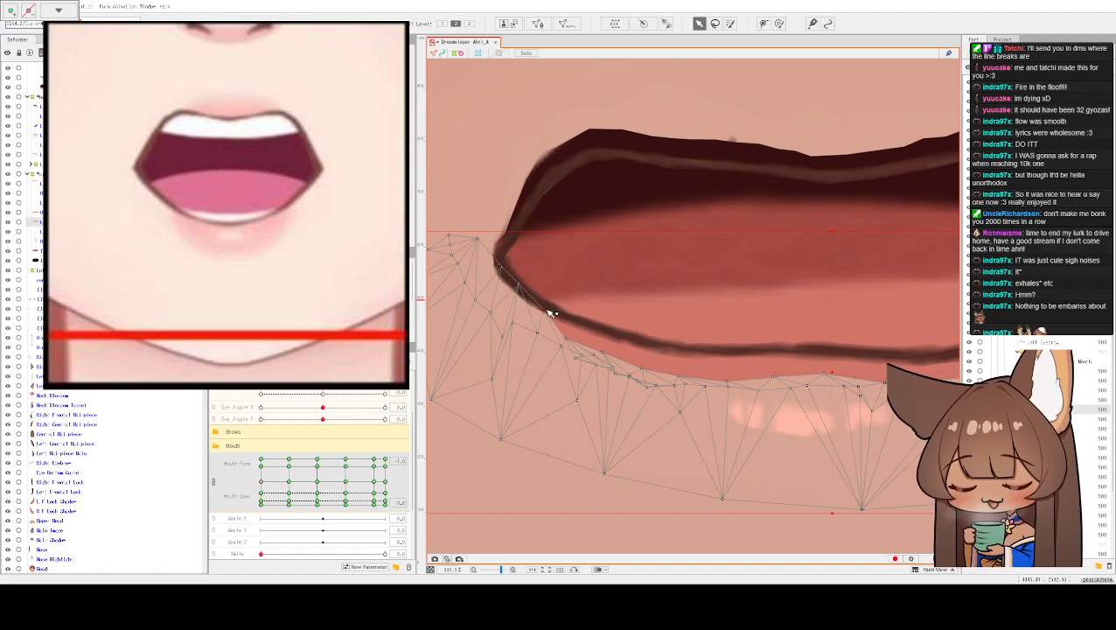
left_click_drag(566, 340, 616, 333)
left_click_drag(646, 367, 652, 345)
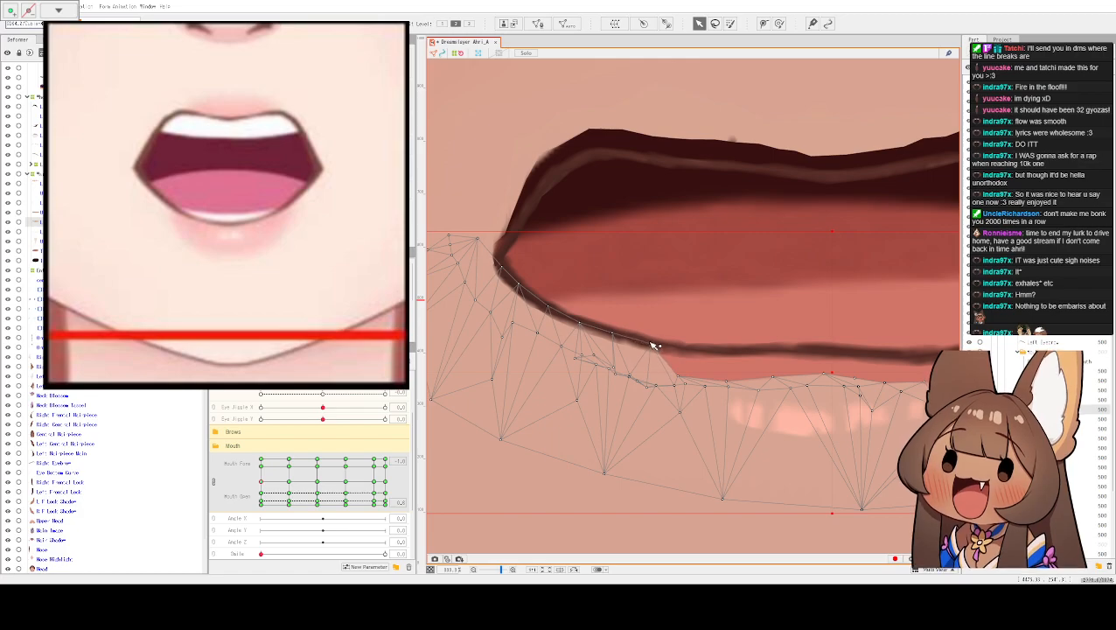
- Raise the Lower Lip Skin's remaining upper-edge vertices along the middle and right half to follow the lower lip line
scroll(653, 345, "right", 2)
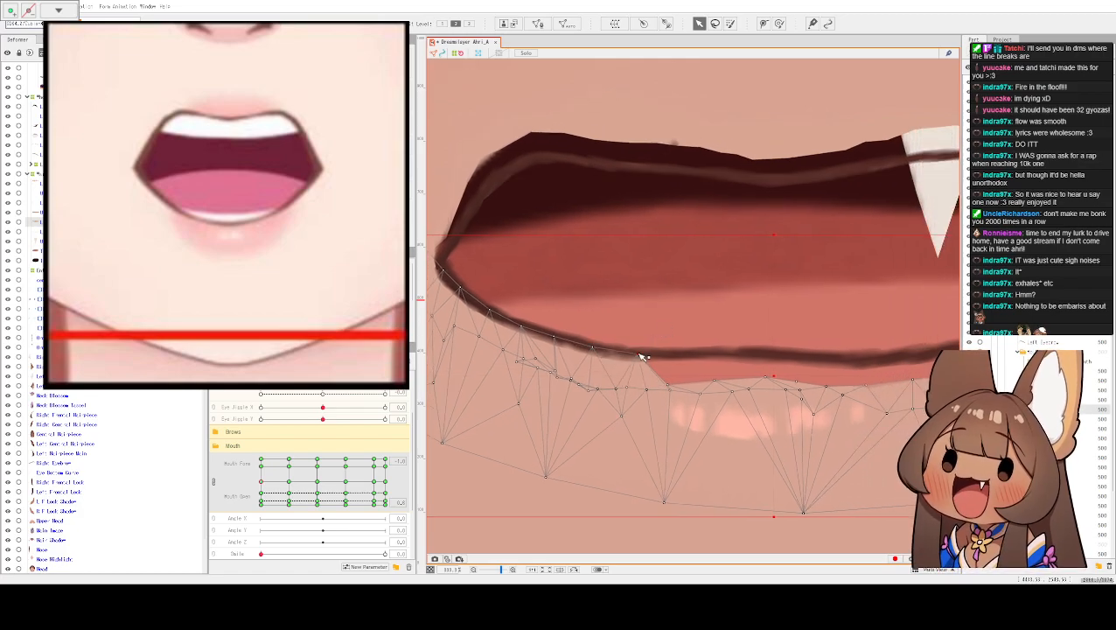
scroll(796, 311, "right", 1)
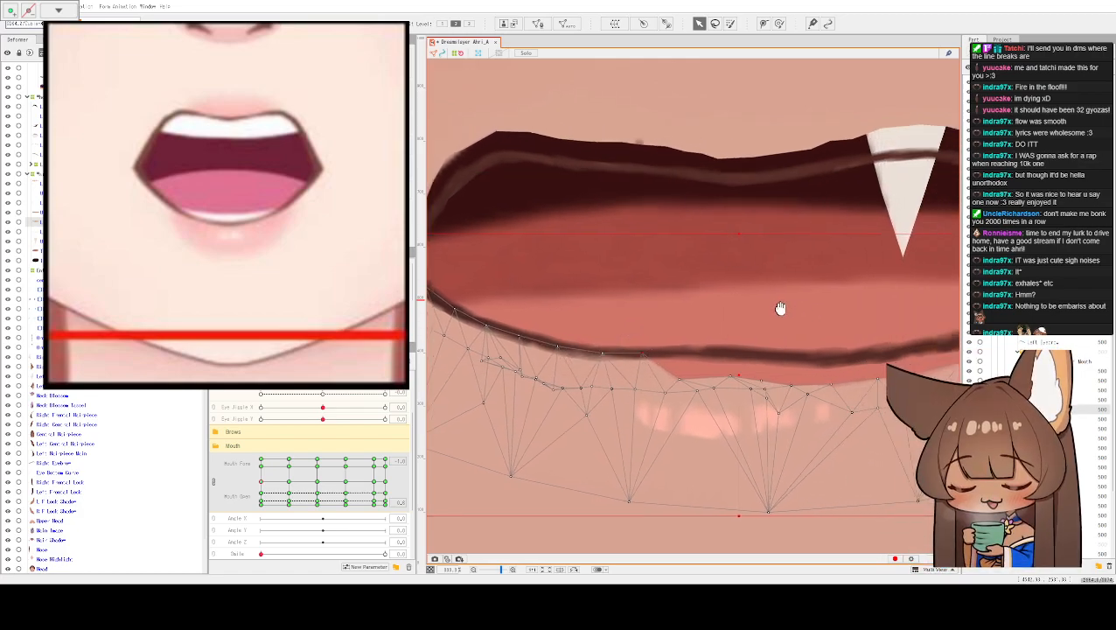
left_click_drag(796, 311, 712, 301)
left_click_drag(613, 345, 717, 350)
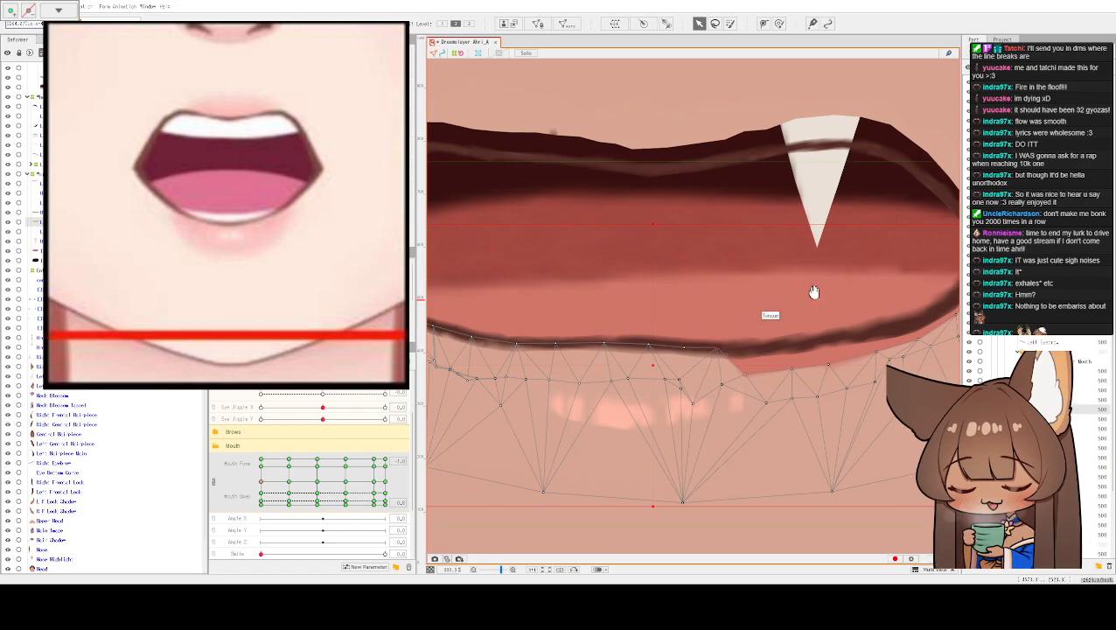
left_click_drag(818, 293, 707, 306)
left_click_drag(686, 383, 695, 356)
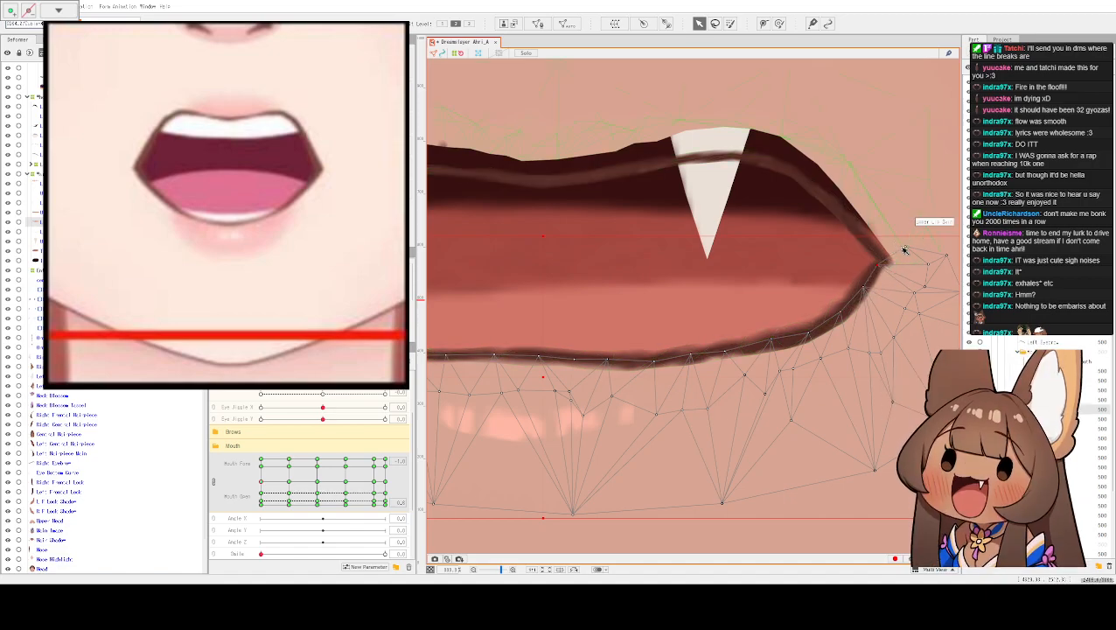
- Select the Upper Lip Skin mesh and lower its inner-edge vertices to the lip line from the right corner past the fang
left_click(875, 220)
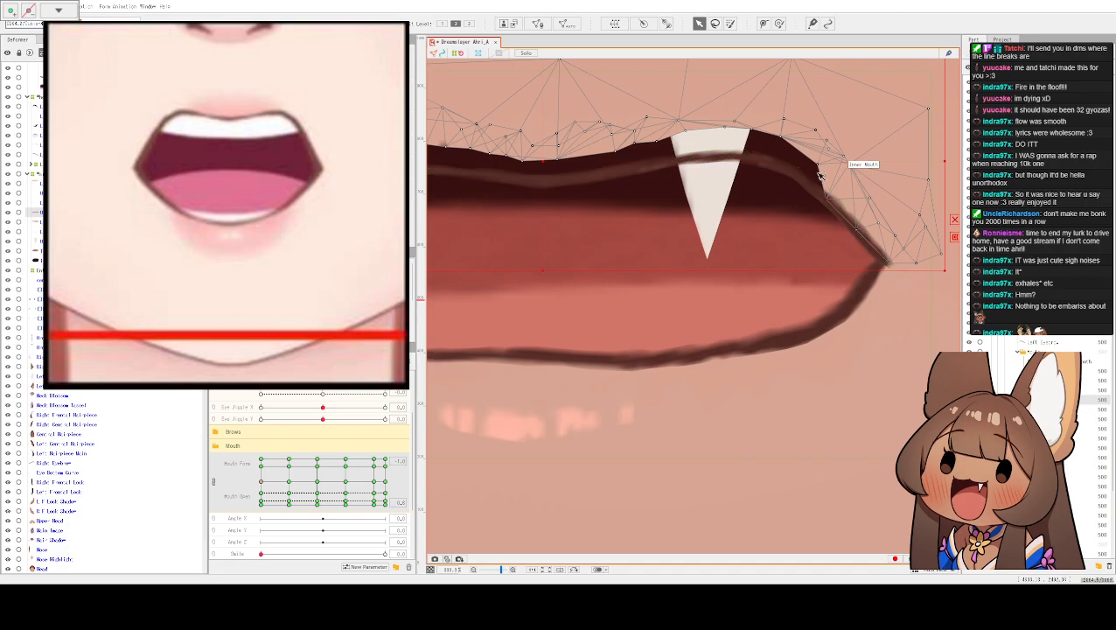
scroll(809, 184, "up", 1)
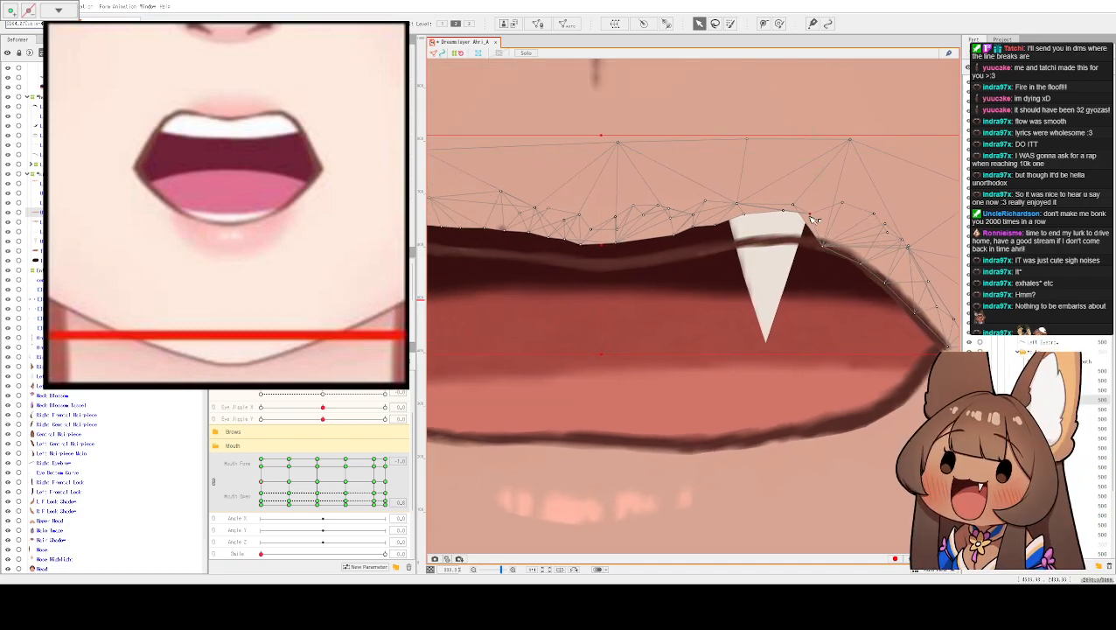
left_click_drag(808, 229, 800, 245)
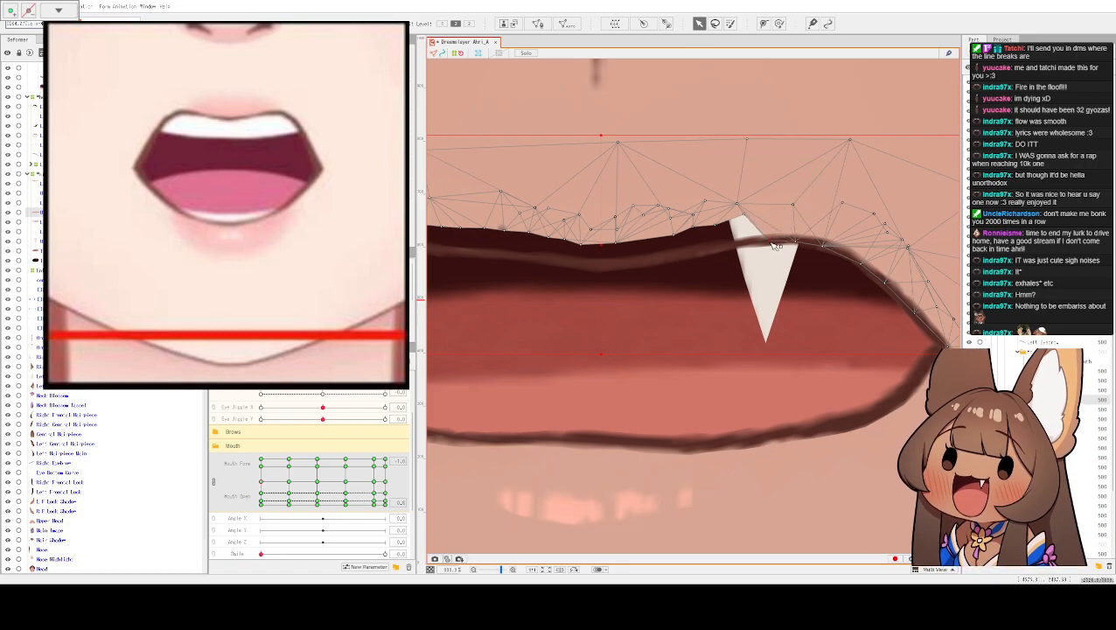
left_click_drag(745, 224, 668, 259)
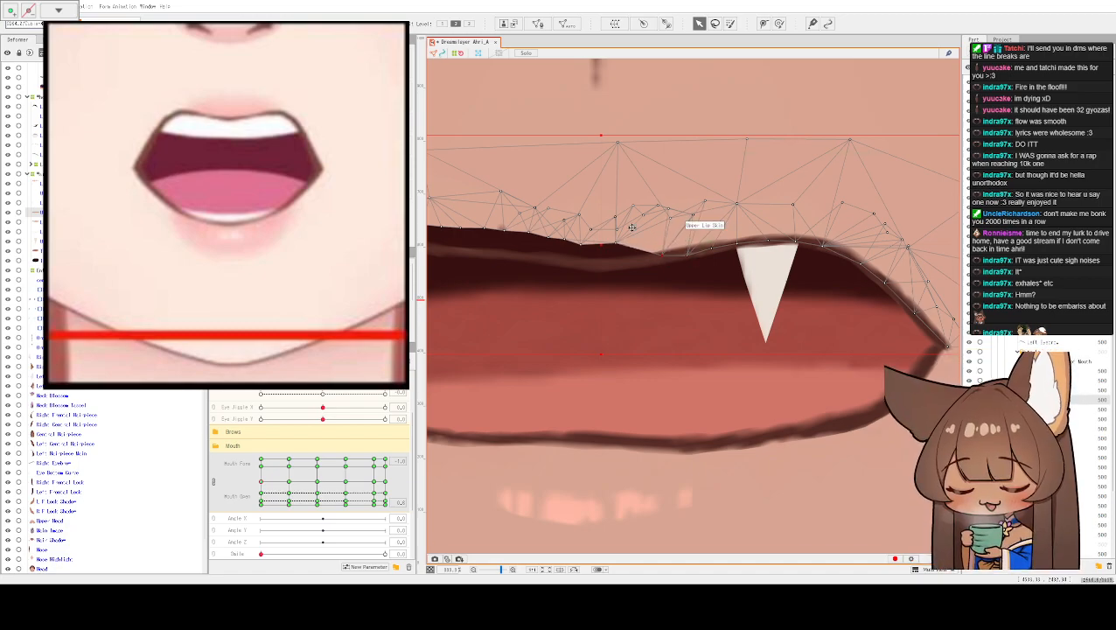
- Lower the Upper Lip Skin's inner-edge vertices from the center to the left mouth corner to cover the interior above the lip line
scroll(667, 247, "left", 3)
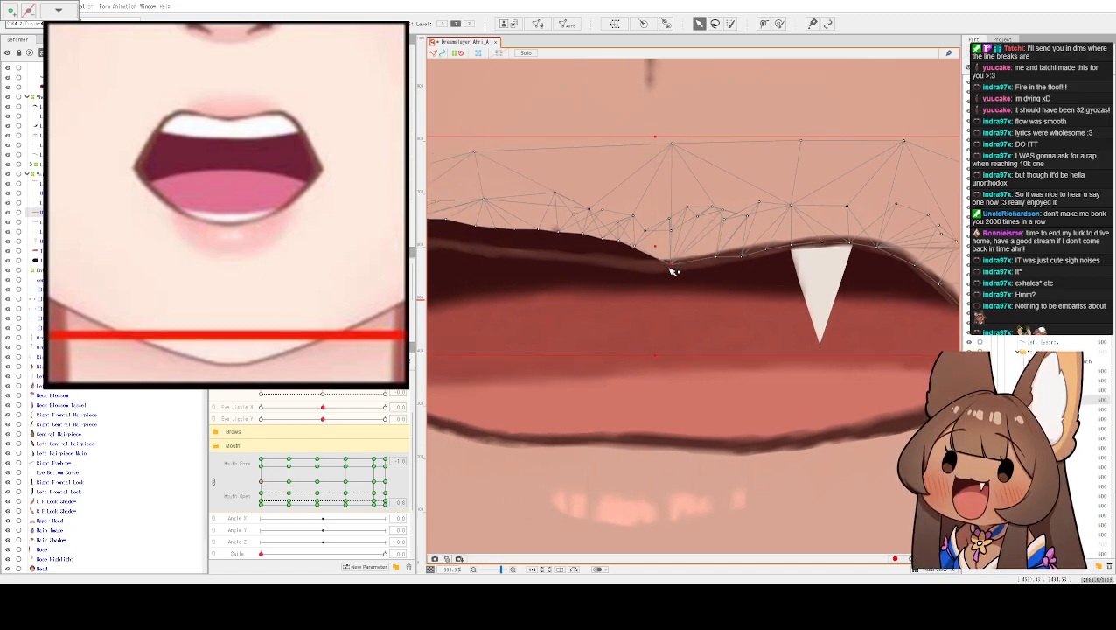
left_click_drag(665, 268, 600, 260)
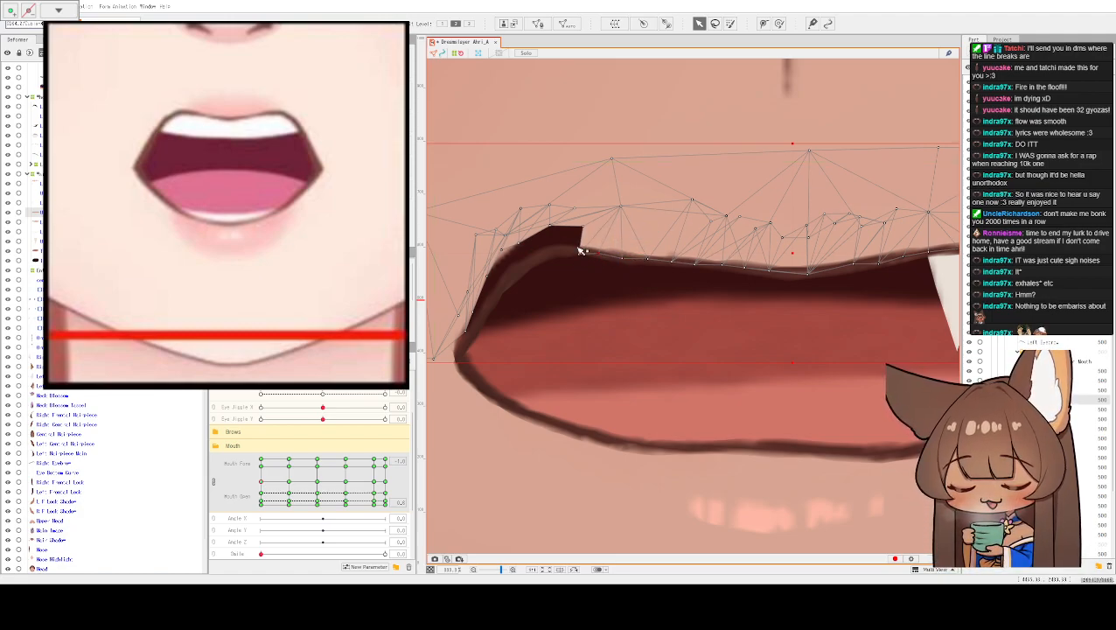
left_click_drag(581, 232, 561, 260)
left_click_drag(570, 203, 473, 314)
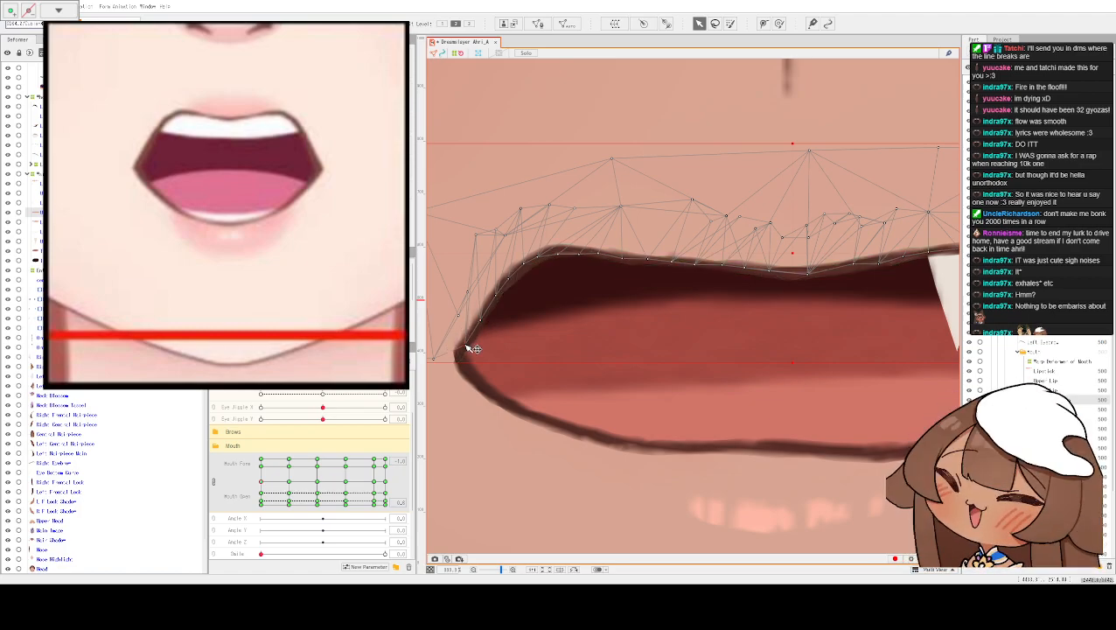
left_click_drag(466, 349, 531, 336)
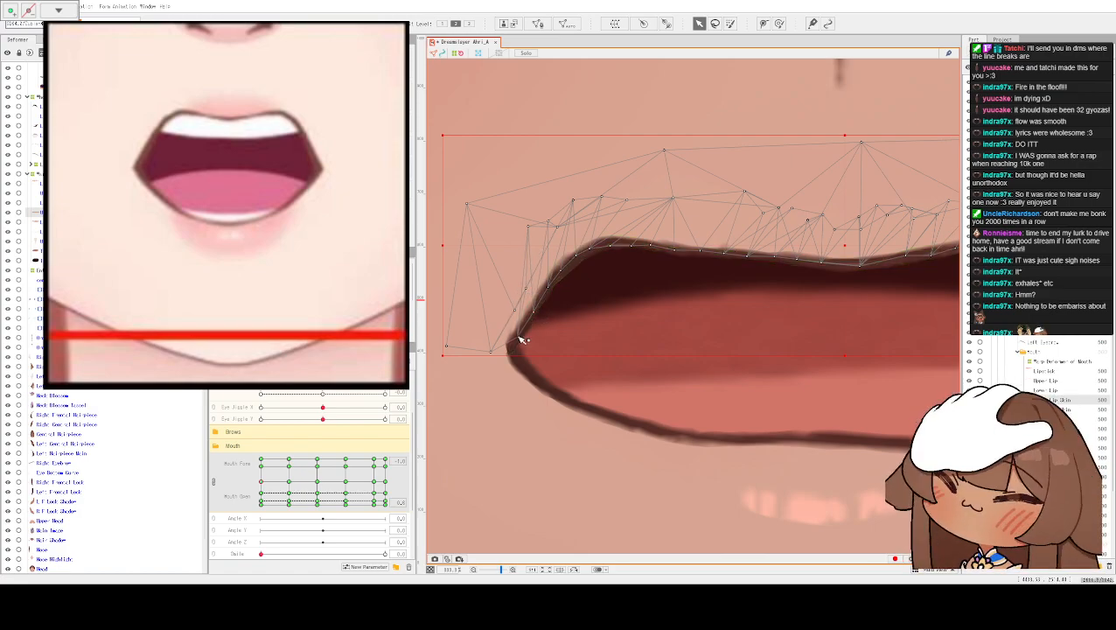
left_click_drag(855, 268, 510, 287)
scroll(696, 289, "down", 1)
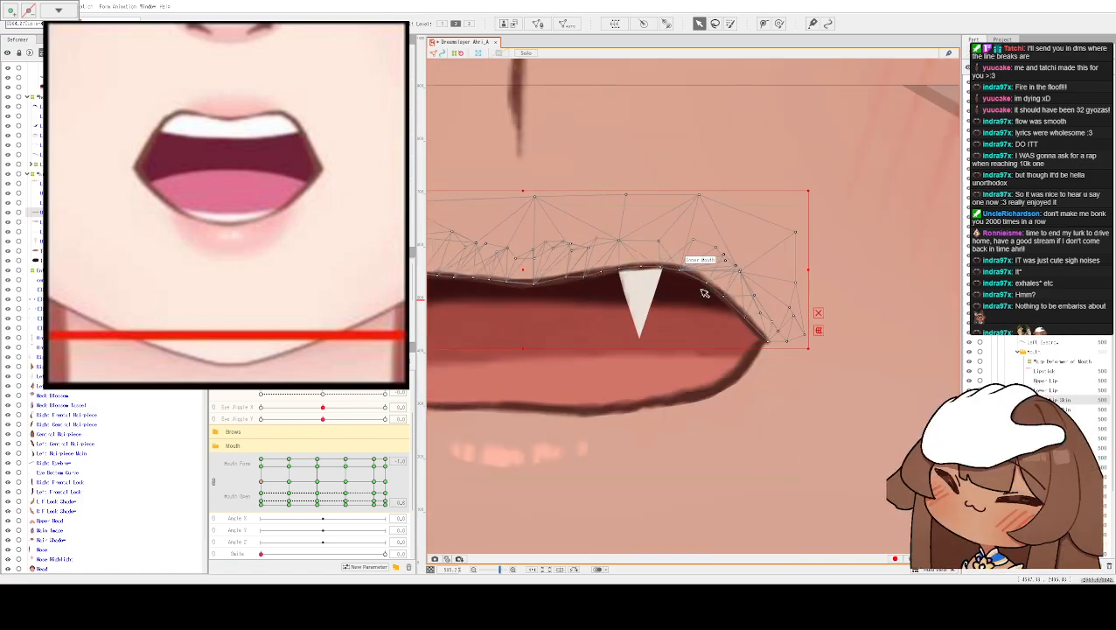
- Step the Mouth Open parameter from closed through the partly open keyforms to 1.0 to check the mouth shapes on the whole face
scroll(629, 211, "up", 3)
scroll(629, 211, "down", 5)
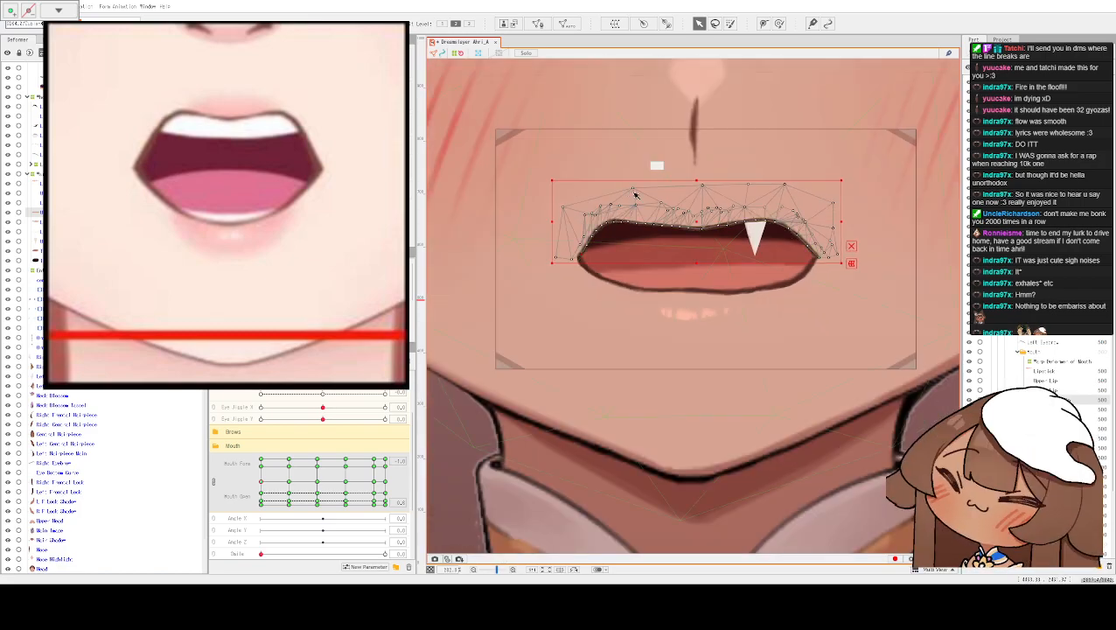
left_click_drag(271, 486, 260, 516)
scroll(352, 443, "down", 1)
scroll(353, 444, "down", 1)
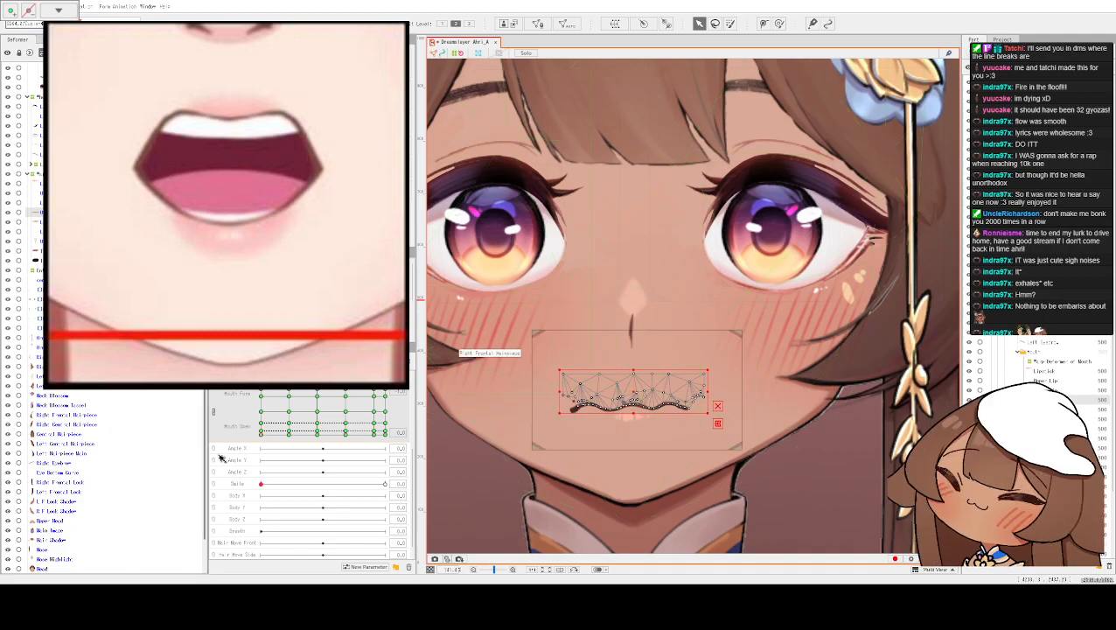
left_click(258, 430)
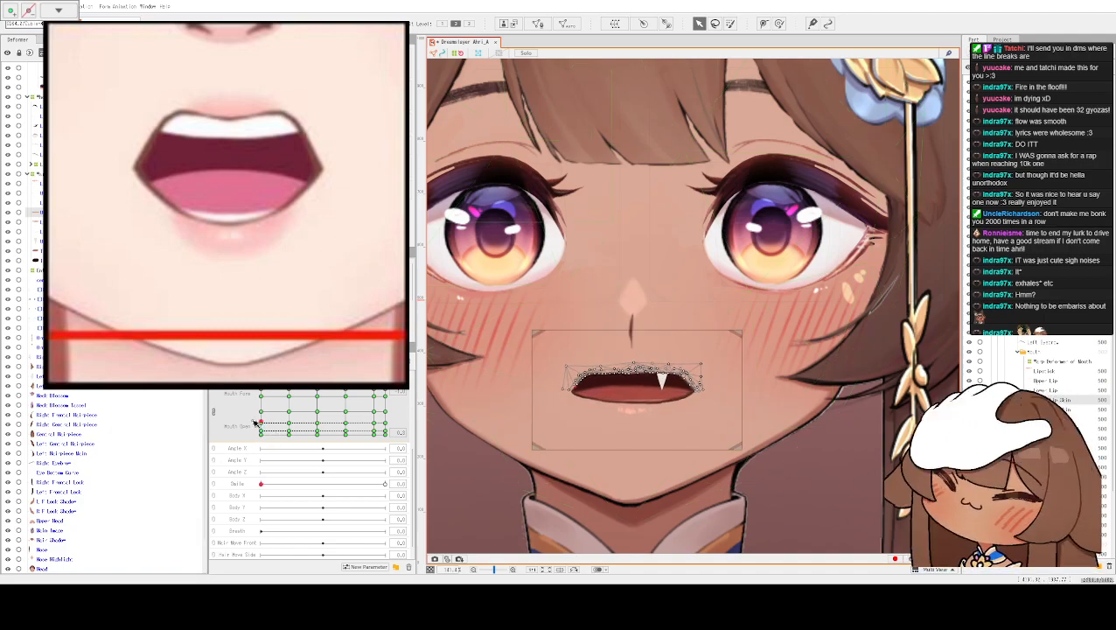
left_click(260, 412)
mouse_move(250, 413)
left_mouse_down()
mouse_move(244, 398)
mouse_move(260, 398)
left_mouse_up()
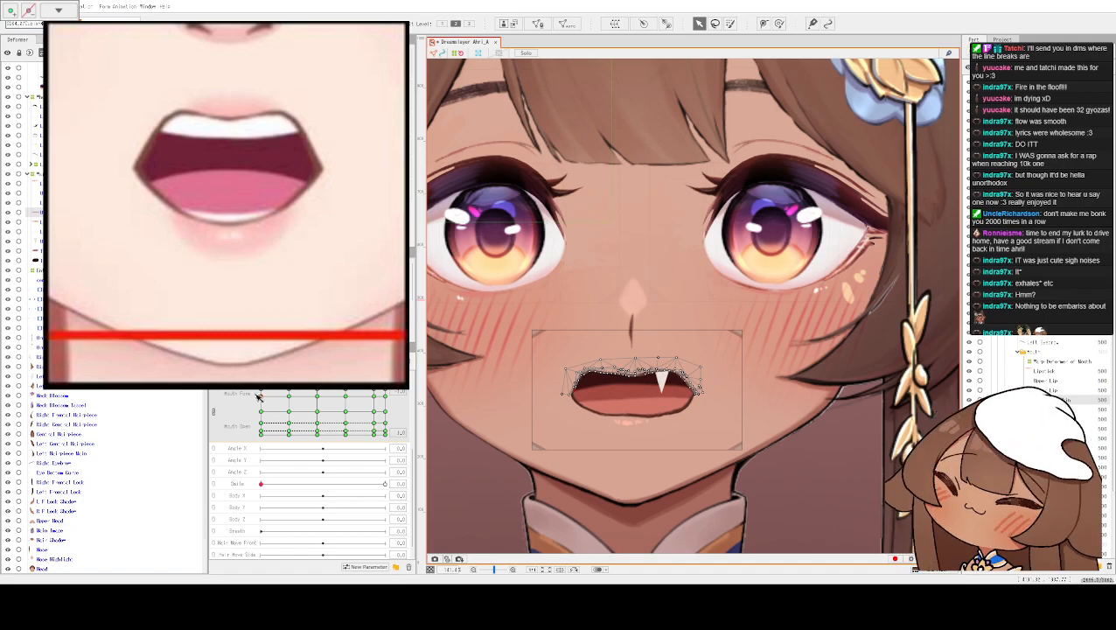
- Select the Head mesh and nudge its chin vertices at the Mouth Open 1.0 keyform to lower the jaw slightly
left_click(560, 471)
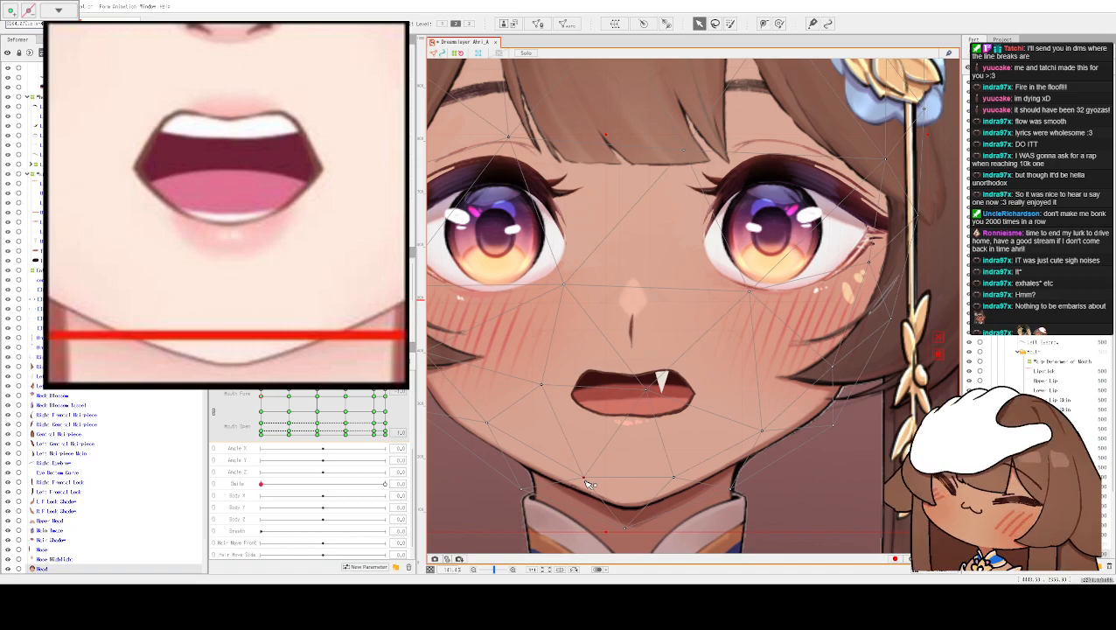
mouse_move(262, 398)
left_mouse_down()
mouse_move(259, 415)
mouse_move(246, 396)
left_mouse_up()
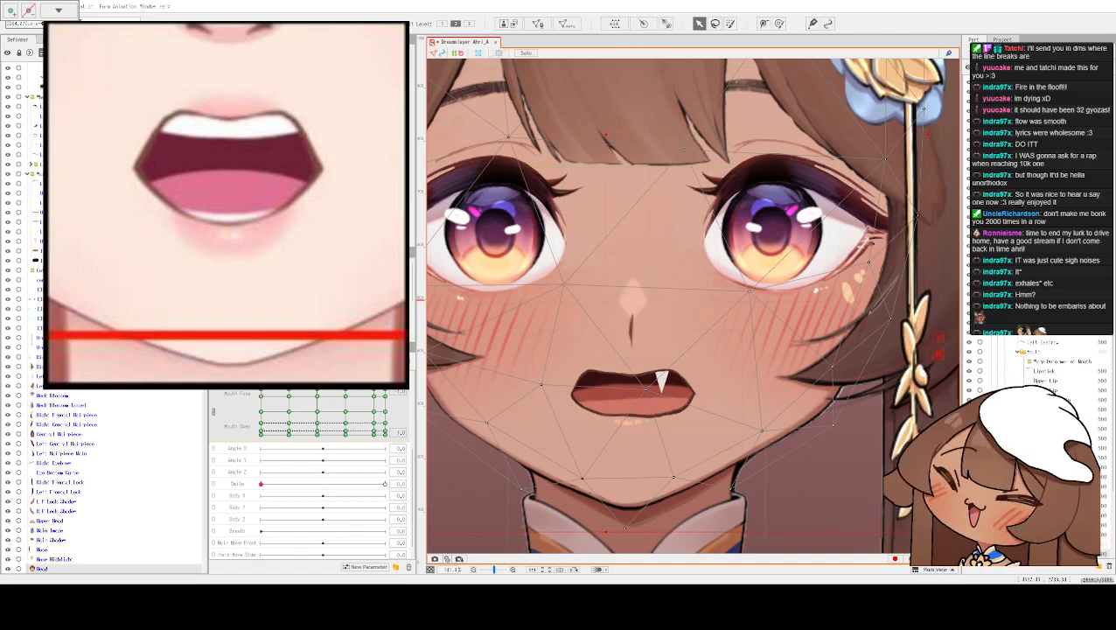
left_click(759, 504)
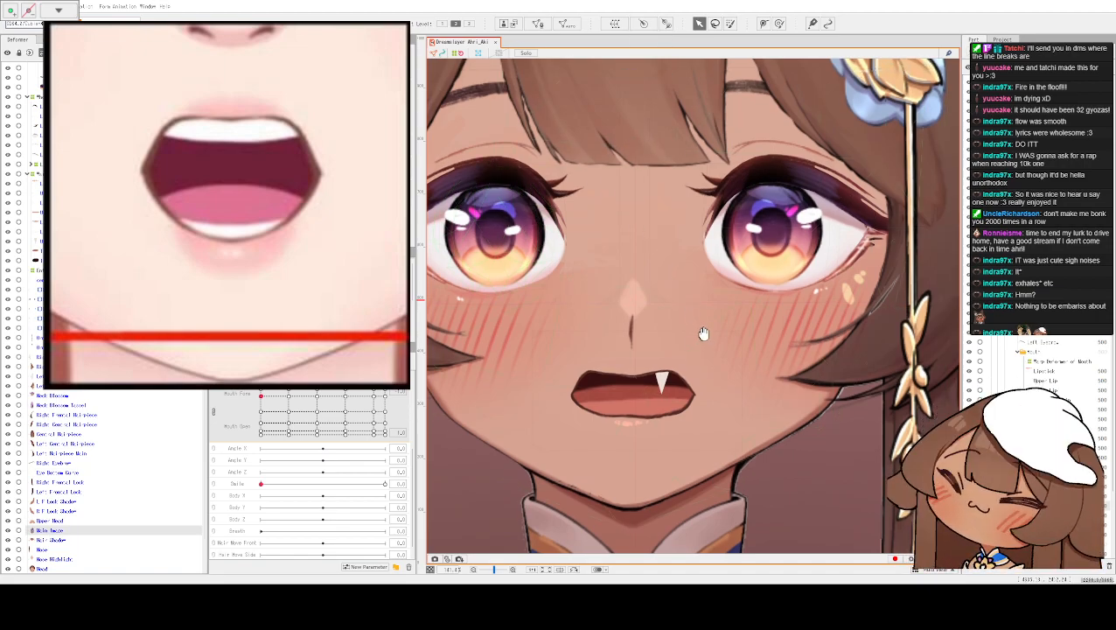
- Select the Upper Lip and Lower Lip meshes, separately and together, to examine their outlines at the fully open keyform
left_click_drag(705, 327, 724, 359)
scroll(756, 184, "up", 5)
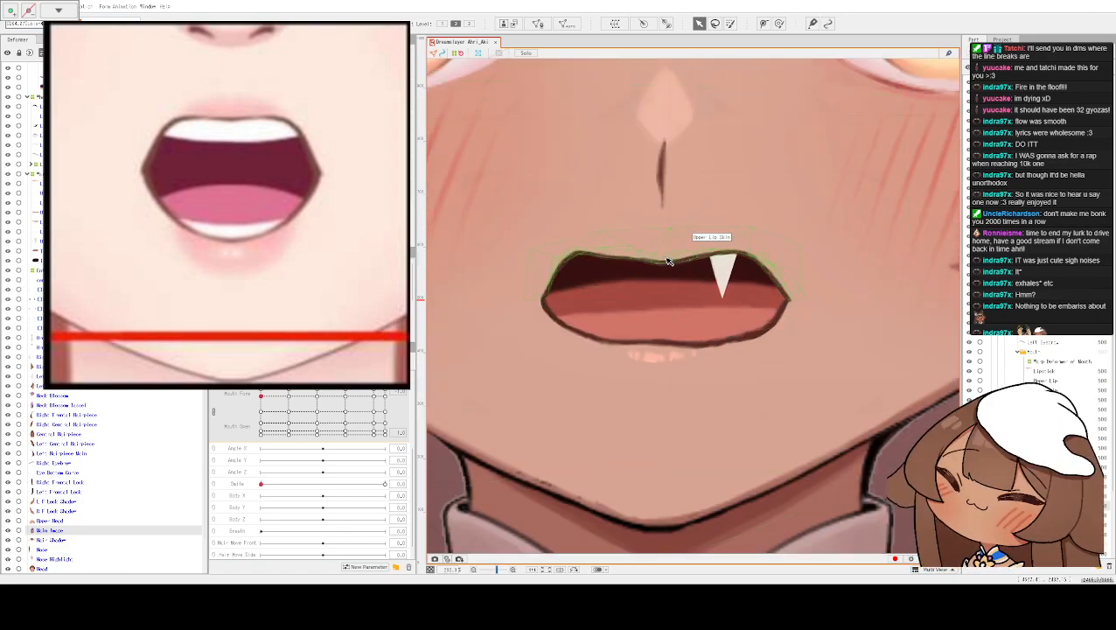
left_click(656, 267)
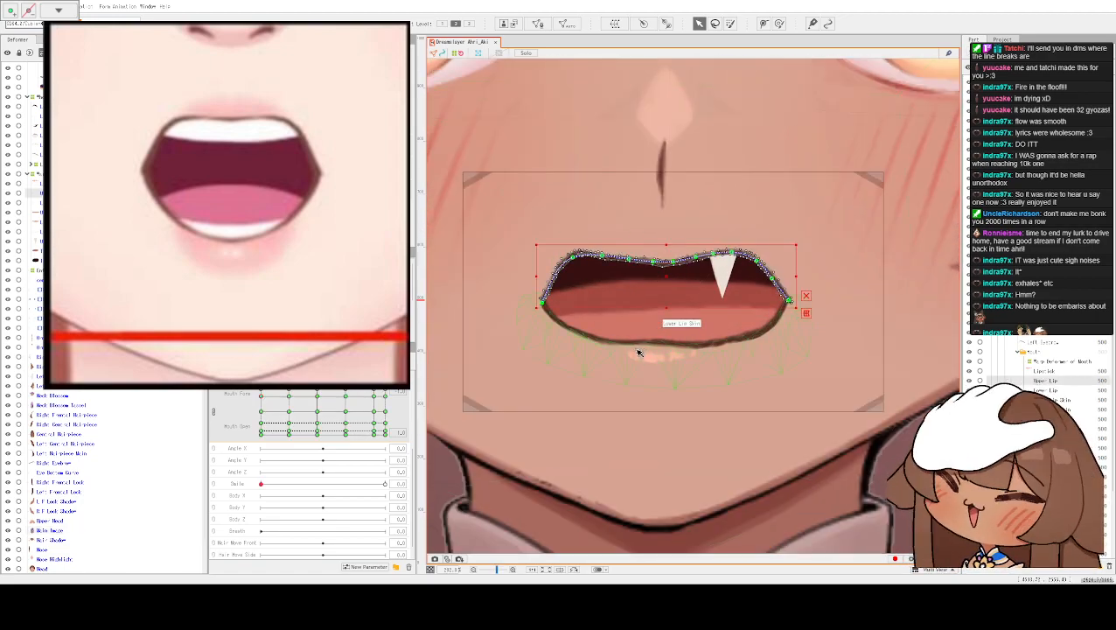
left_click(597, 347)
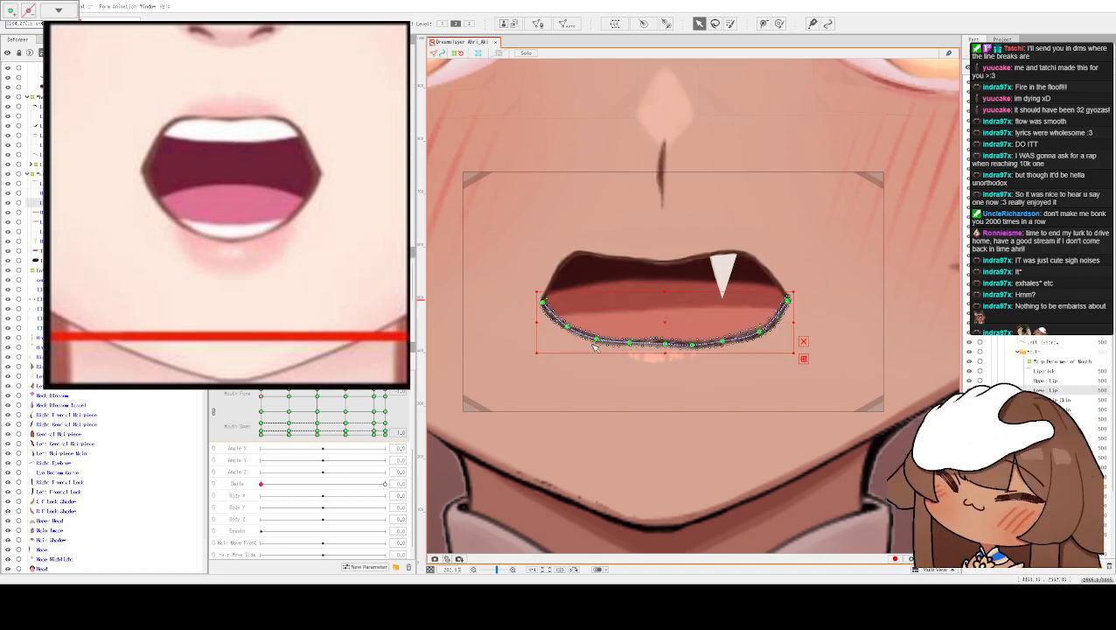
left_click(656, 264)
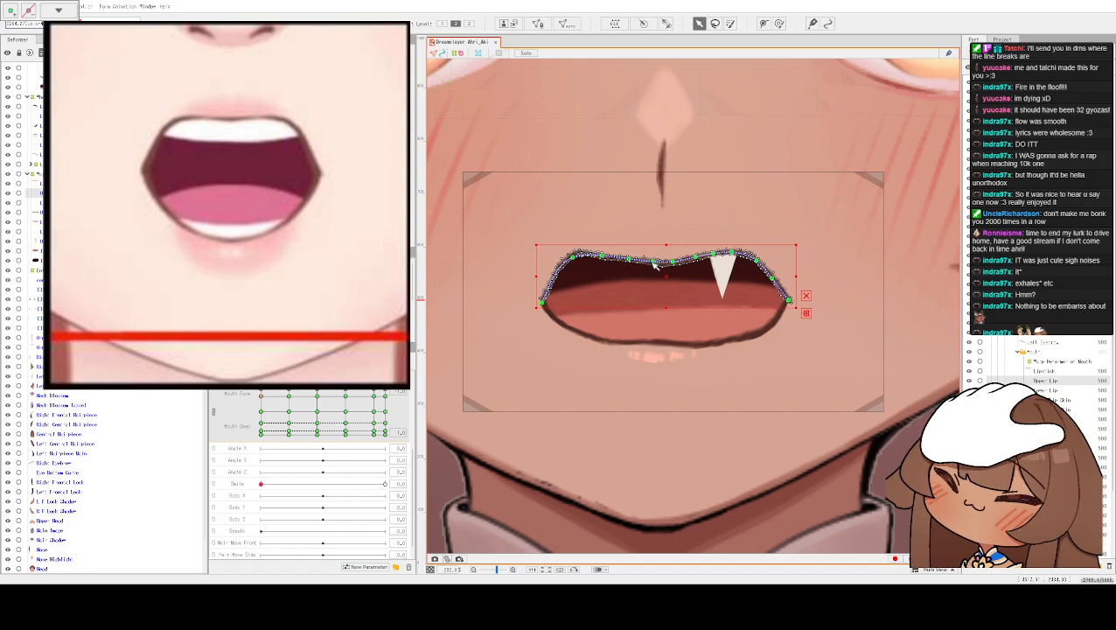
left_click(630, 350, "shift")
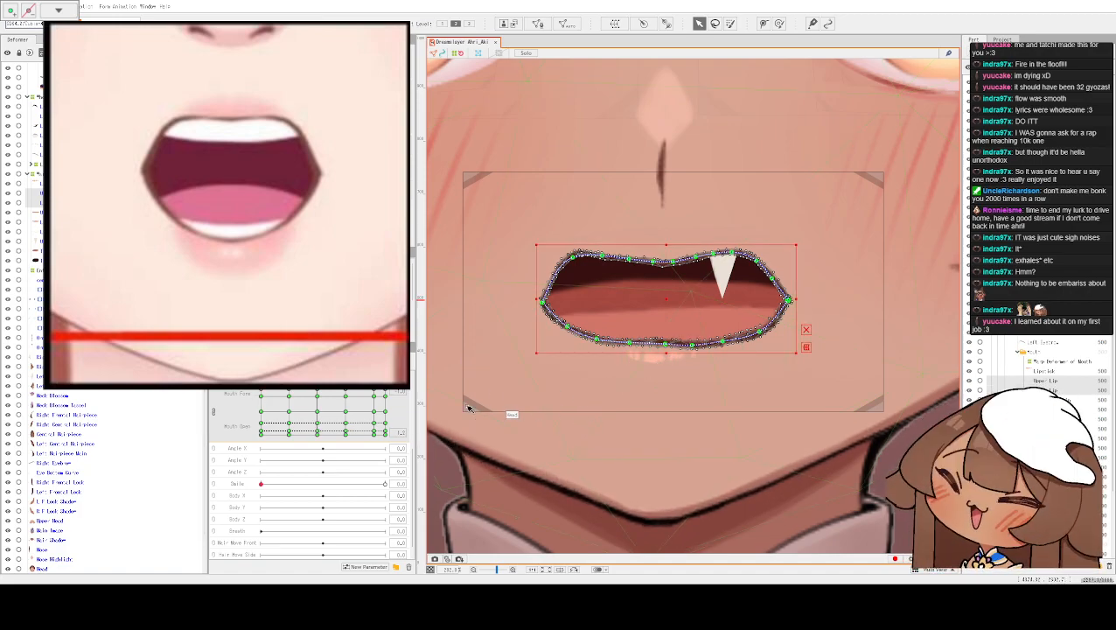
left_click(261, 396)
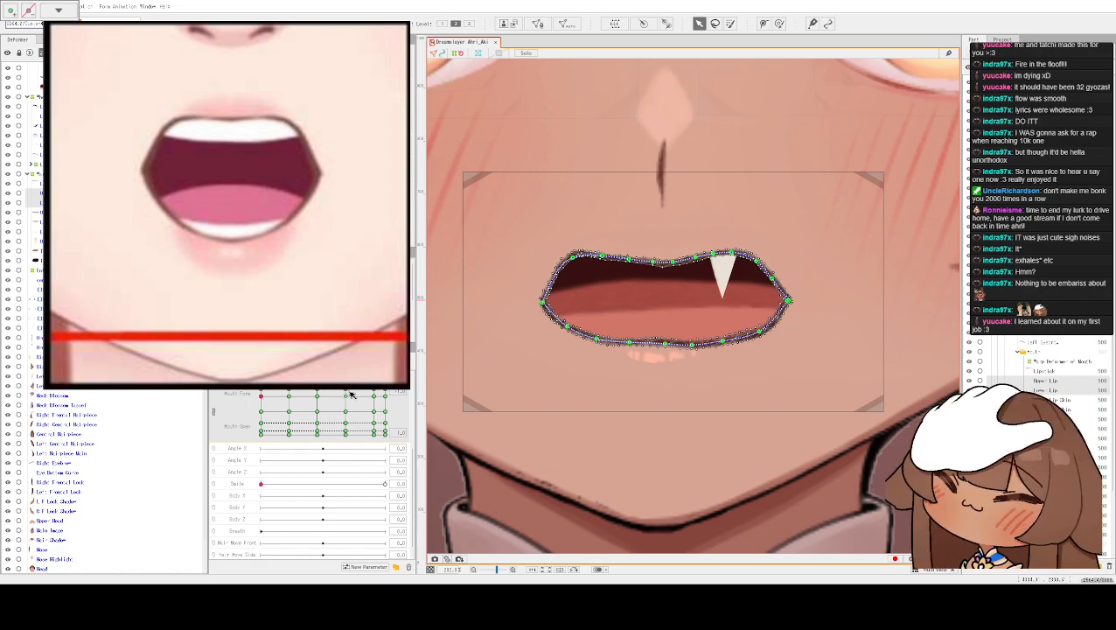
- Reselect the Head mesh and move the vertices on both sides of the chin outward and slightly down to widen the jaw
left_click(660, 299)
left_click(663, 302)
scroll(604, 440, "down", 5)
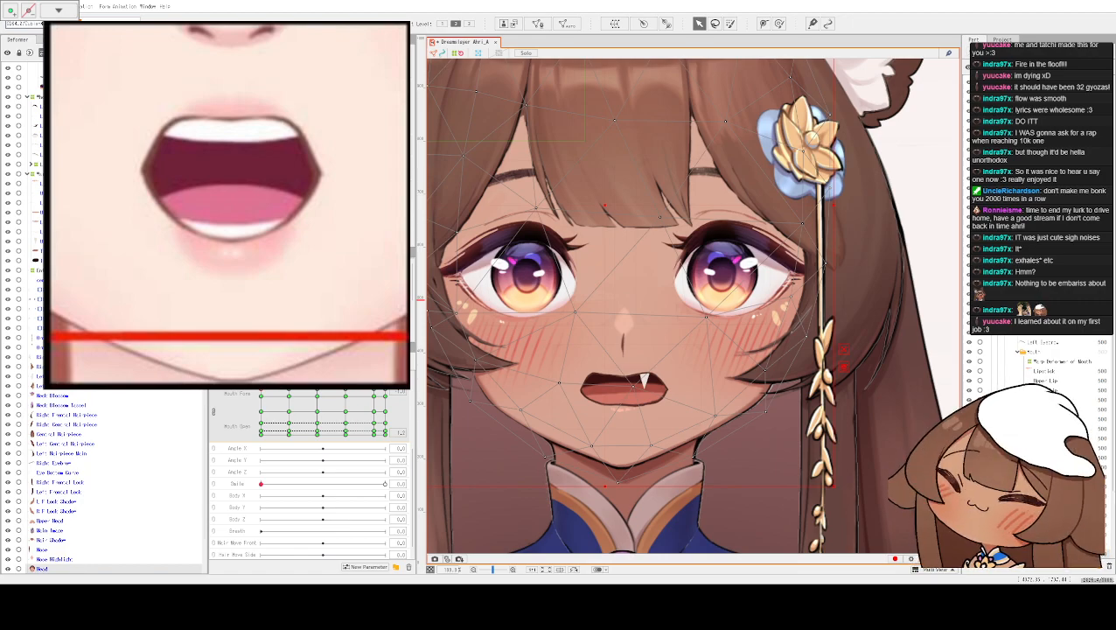
scroll(611, 472, "up", 2)
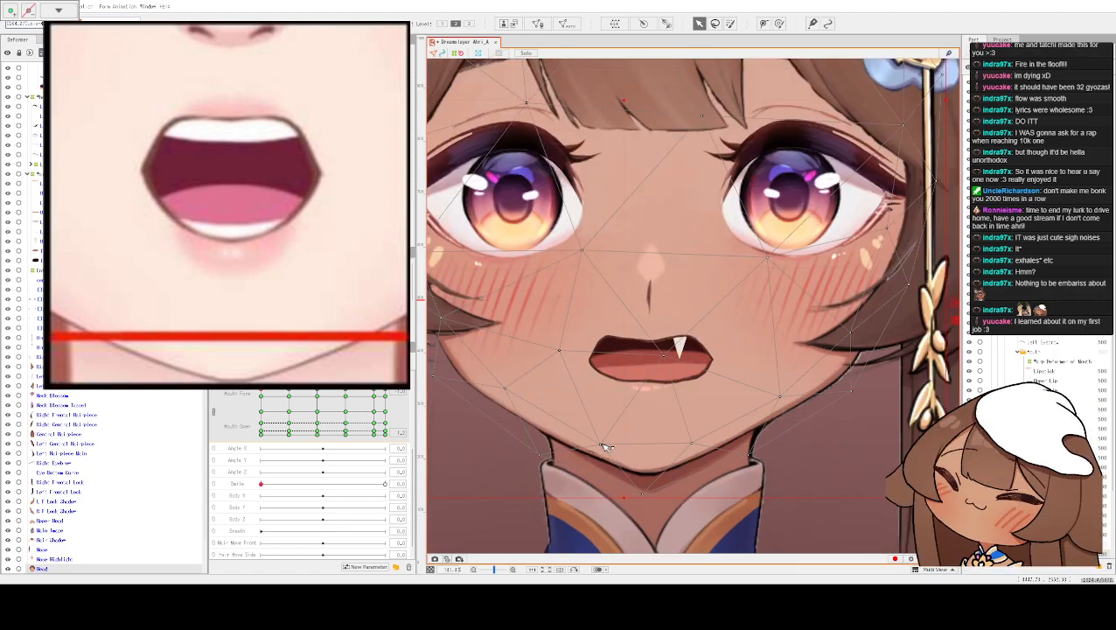
left_click_drag(605, 447, 596, 446)
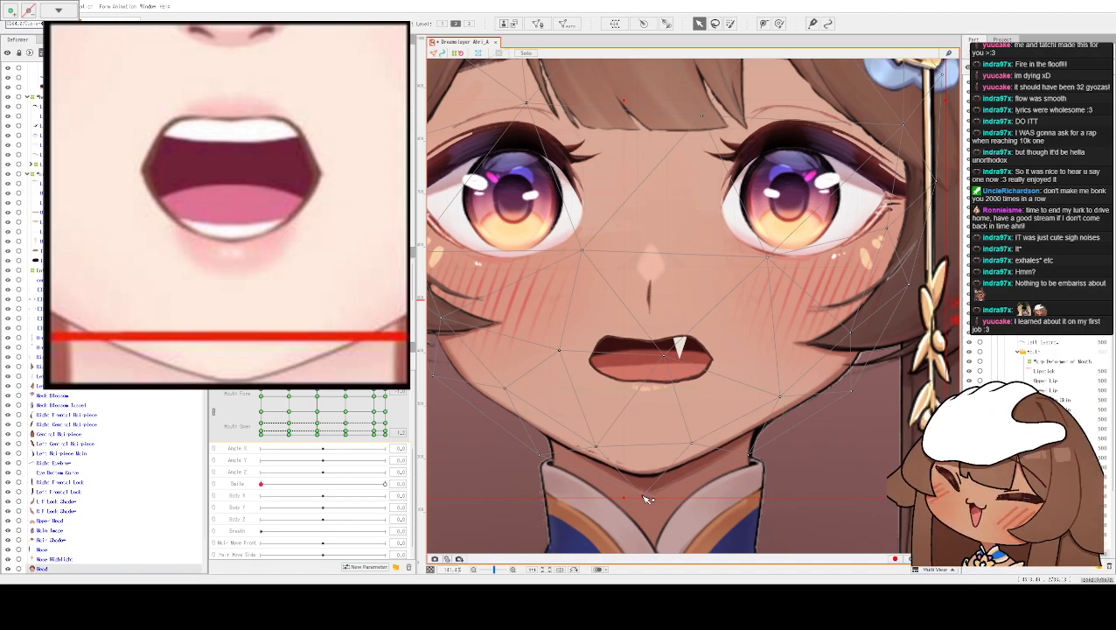
left_click(697, 446)
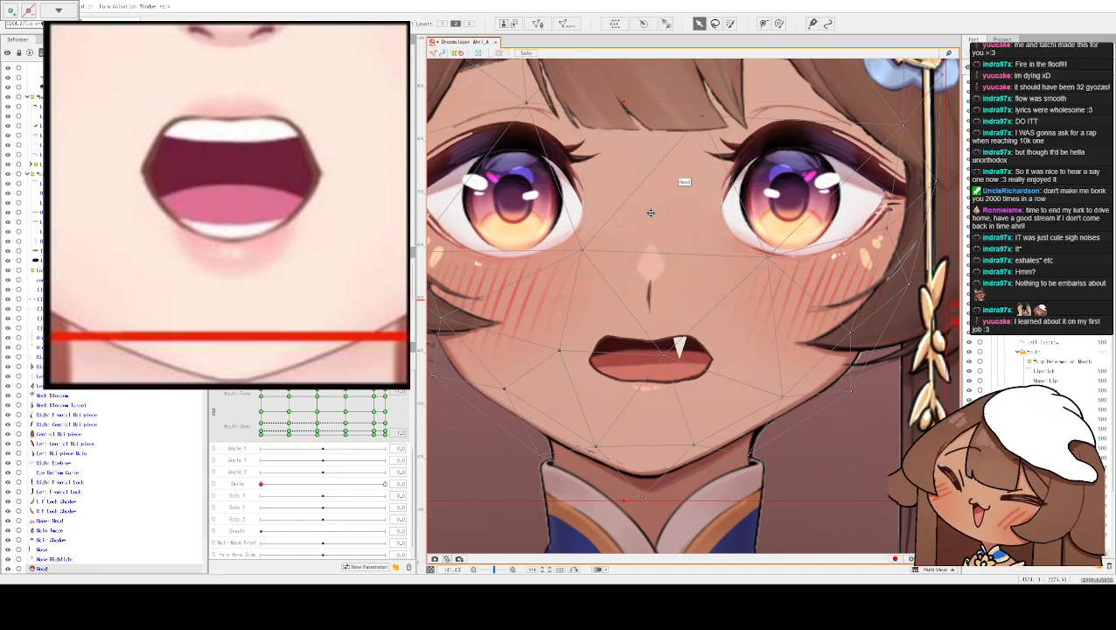
- Select the Lower Lip and pull its deform path points down and outward into a deeper, rounded curve between the mouth corners
scroll(640, 215, "down", 5)
scroll(651, 262, "up", 8)
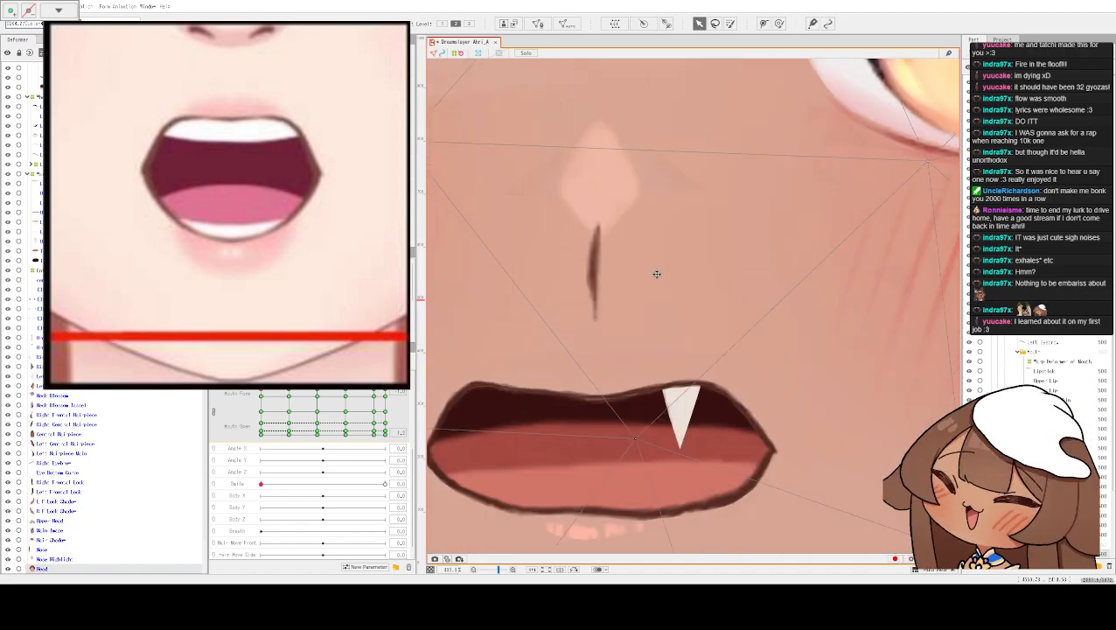
left_click_drag(661, 297, 771, 74)
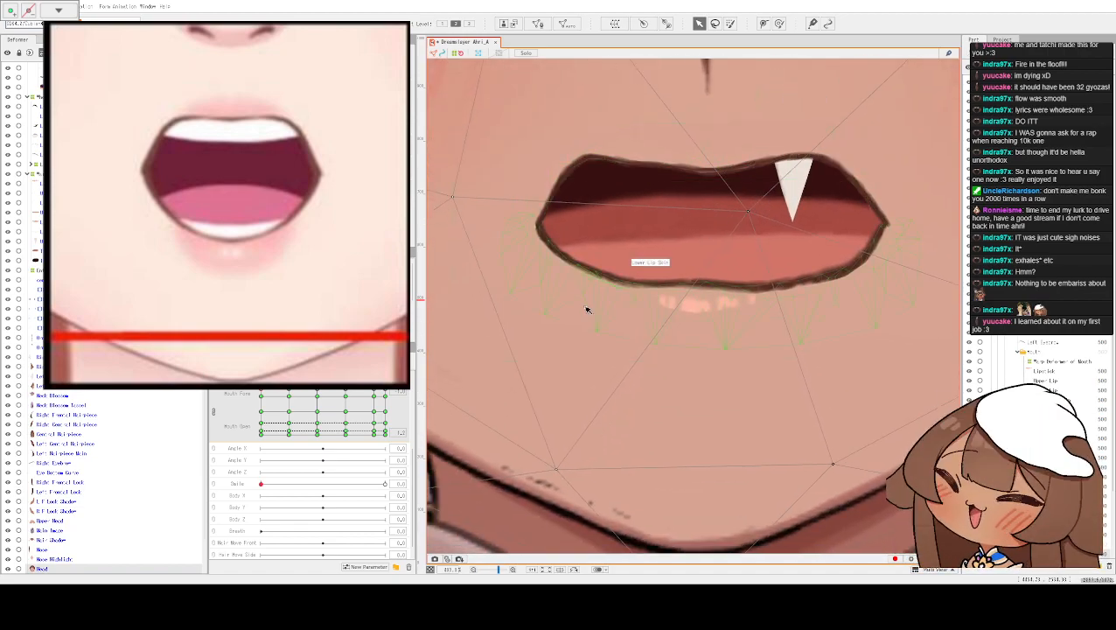
left_click(617, 288)
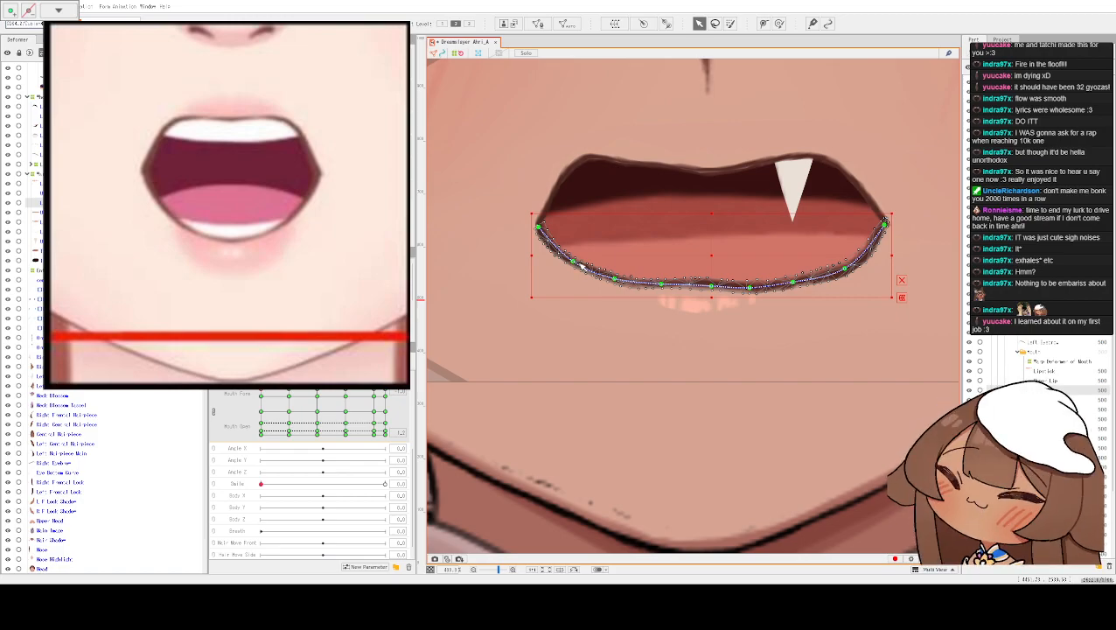
left_click(574, 264)
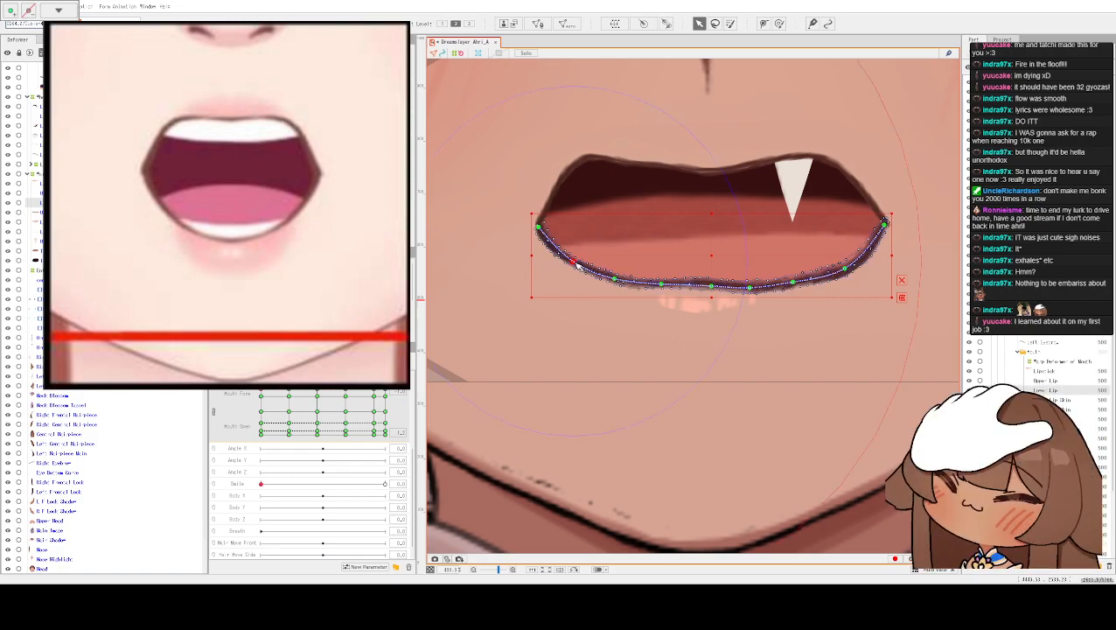
left_click_drag(574, 263, 572, 267)
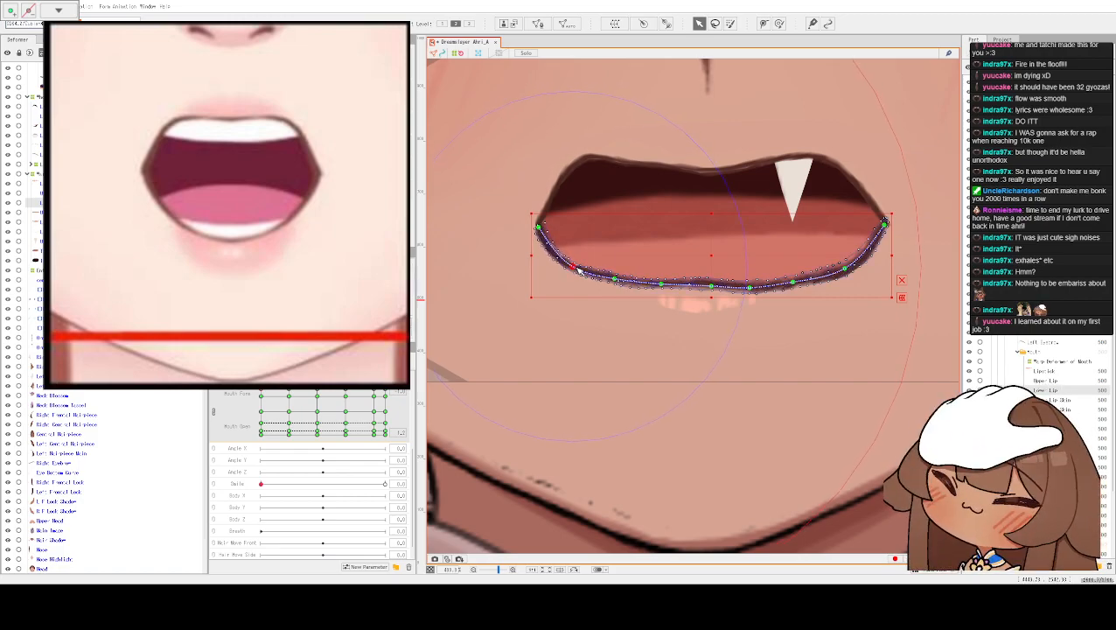
left_click_drag(662, 287, 805, 306)
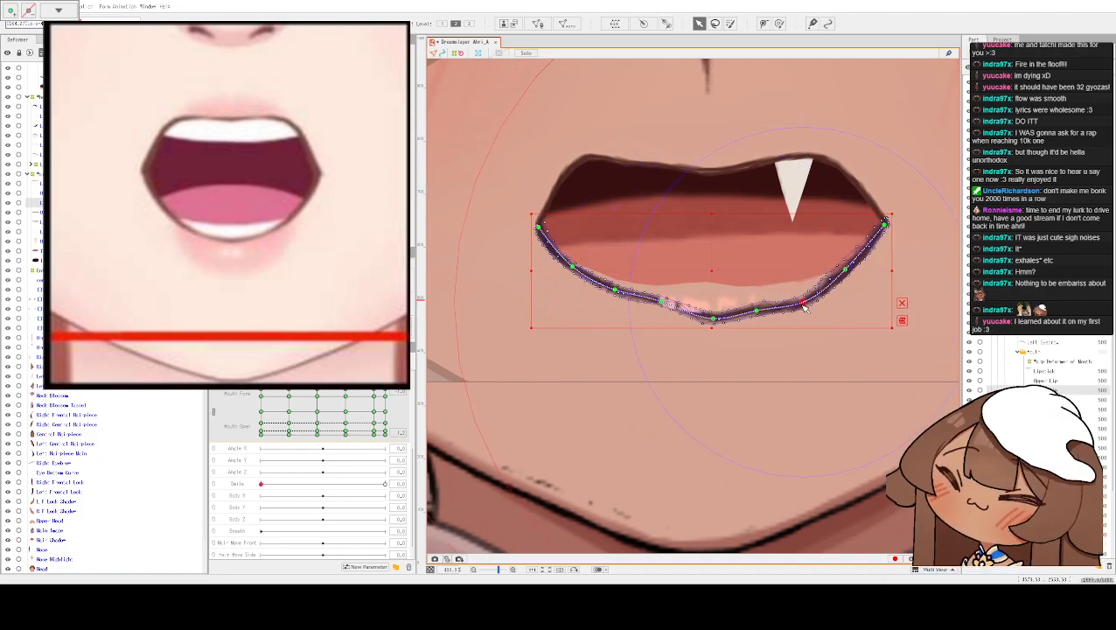
left_click_drag(848, 272, 850, 277)
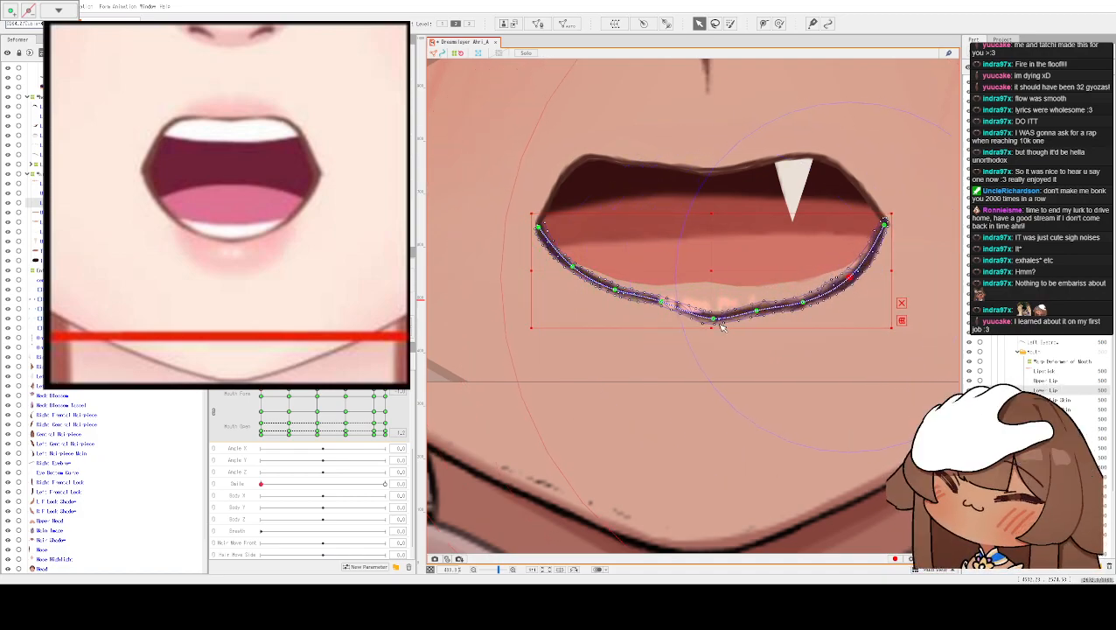
left_click_drag(616, 291, 568, 274)
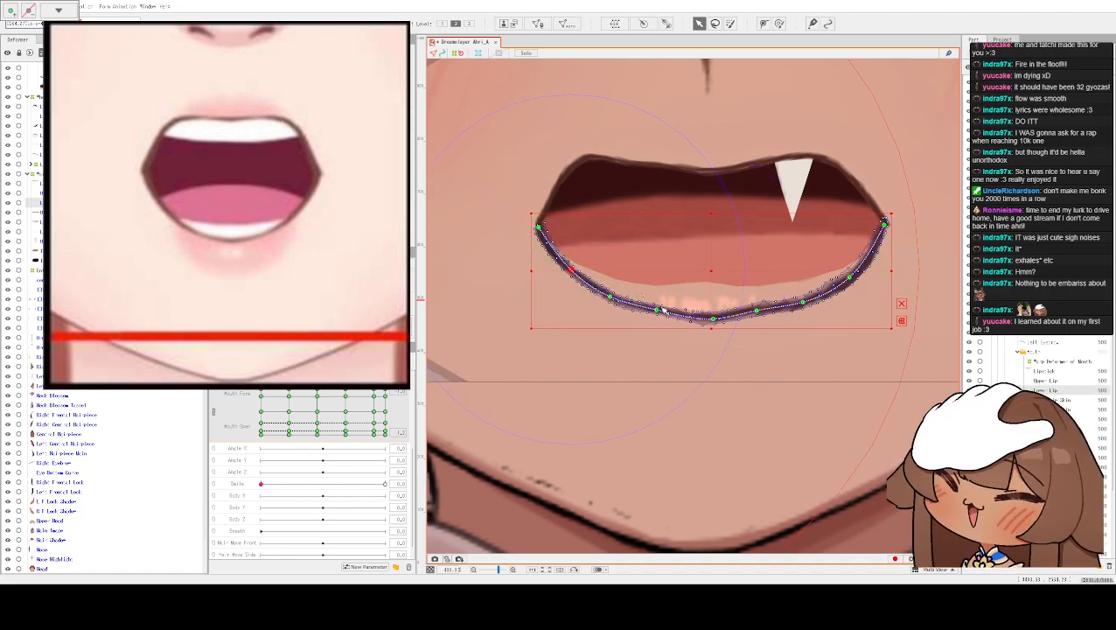
- Move the Lipstick mesh just below the lowered lip line and reshape its vertices into a shallow curve following the lip
left_click(702, 306)
left_click_drag(709, 305, 718, 342)
scroll(752, 337, "up", 5)
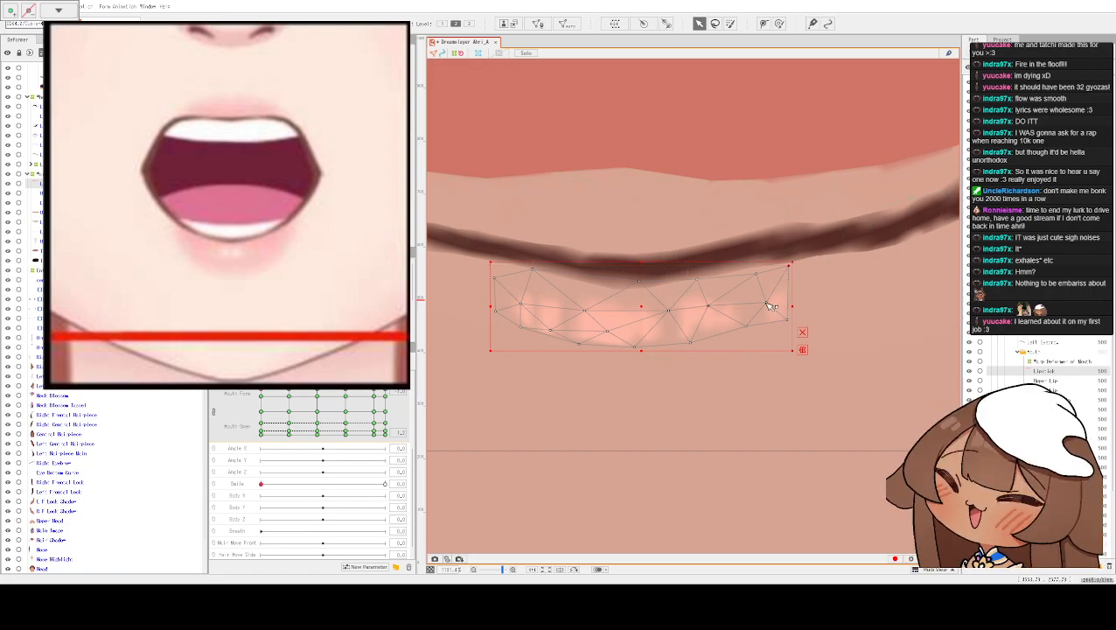
left_click_drag(785, 319, 787, 320)
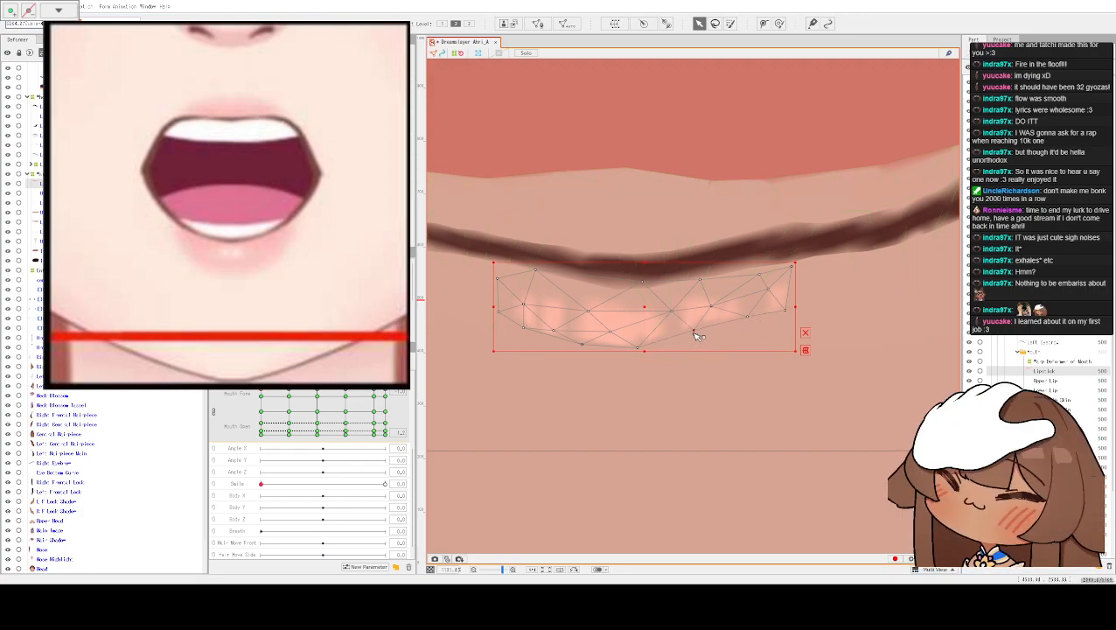
left_click_drag(638, 351, 643, 347)
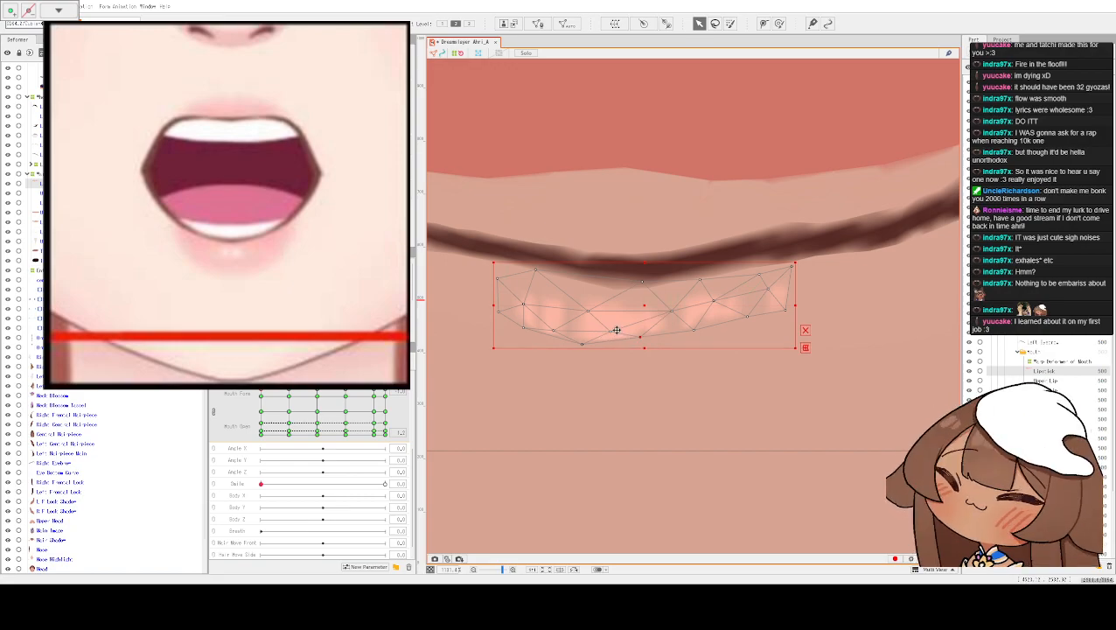
left_click_drag(586, 340, 586, 335)
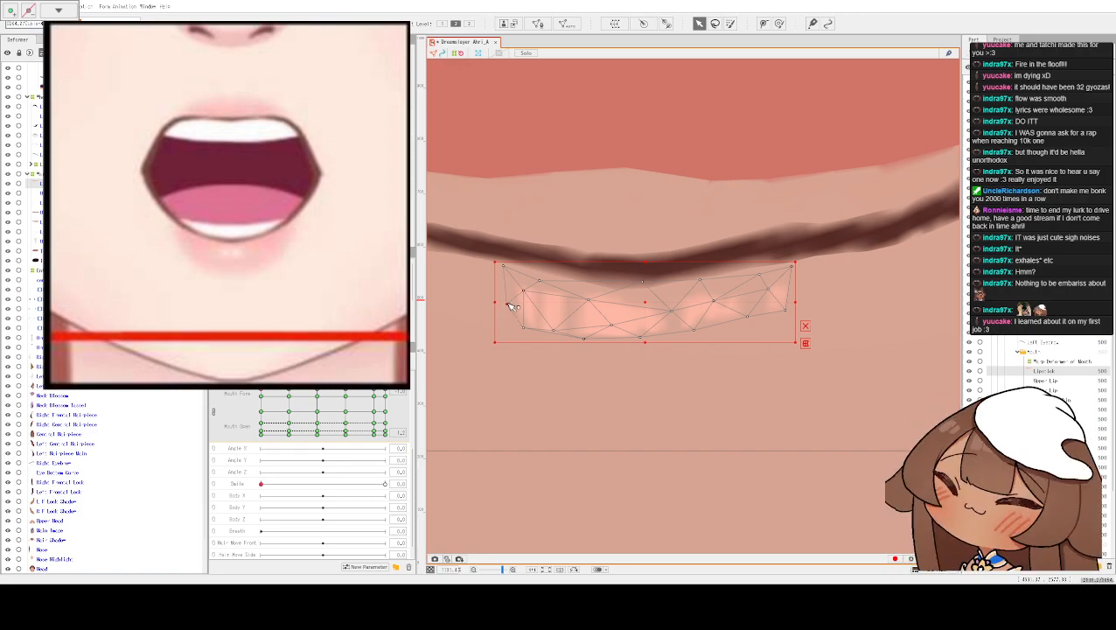
left_click_drag(524, 328, 619, 320)
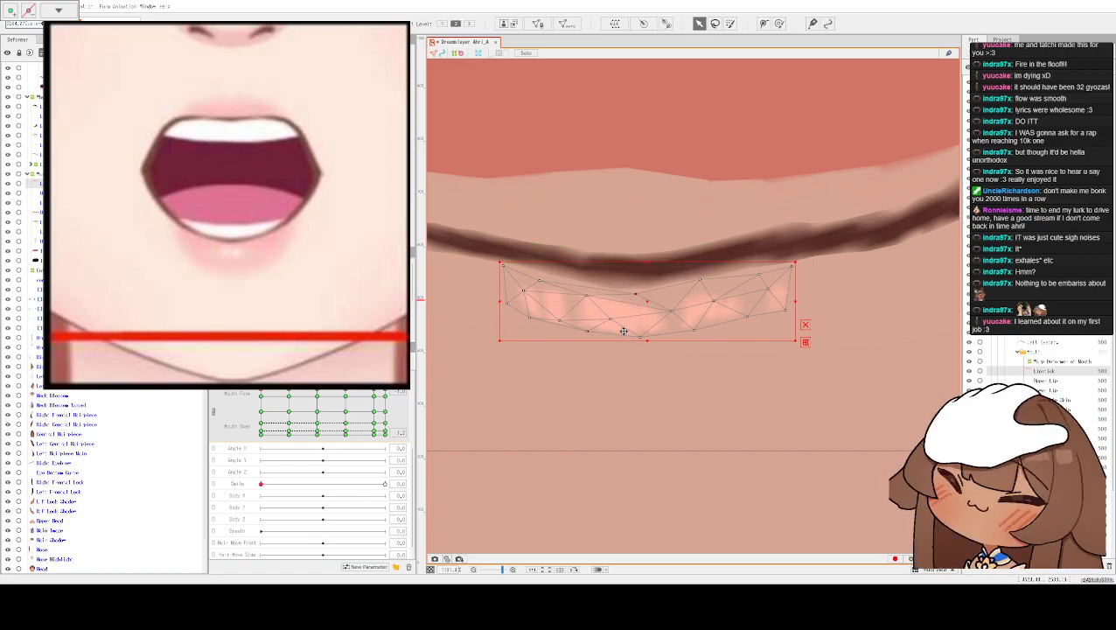
left_click_drag(644, 342, 643, 332)
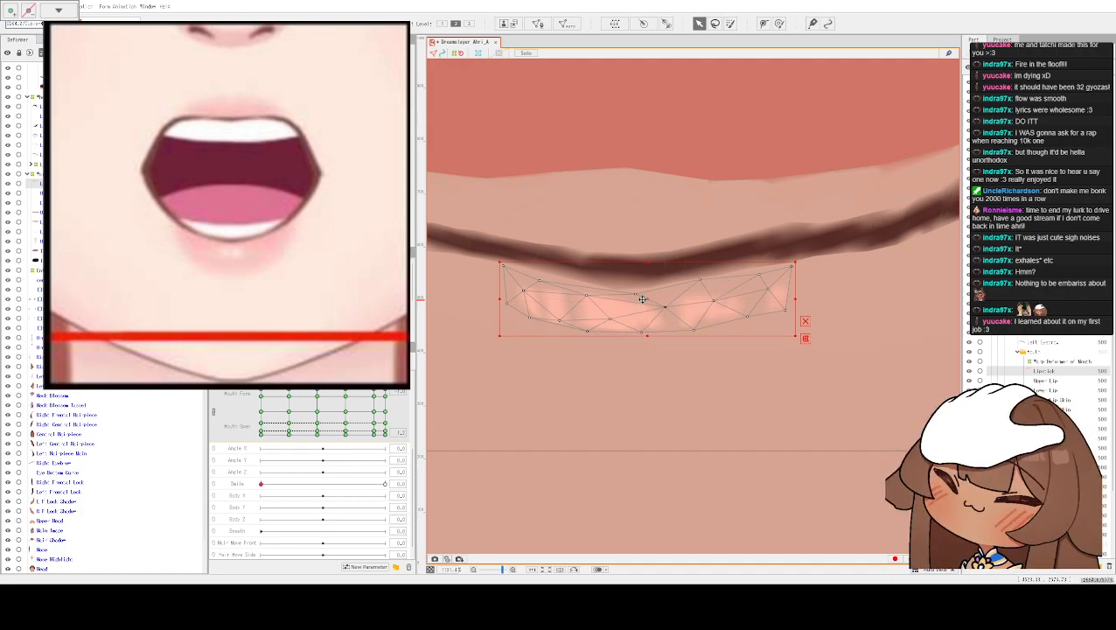
scroll(733, 263, "down", 2)
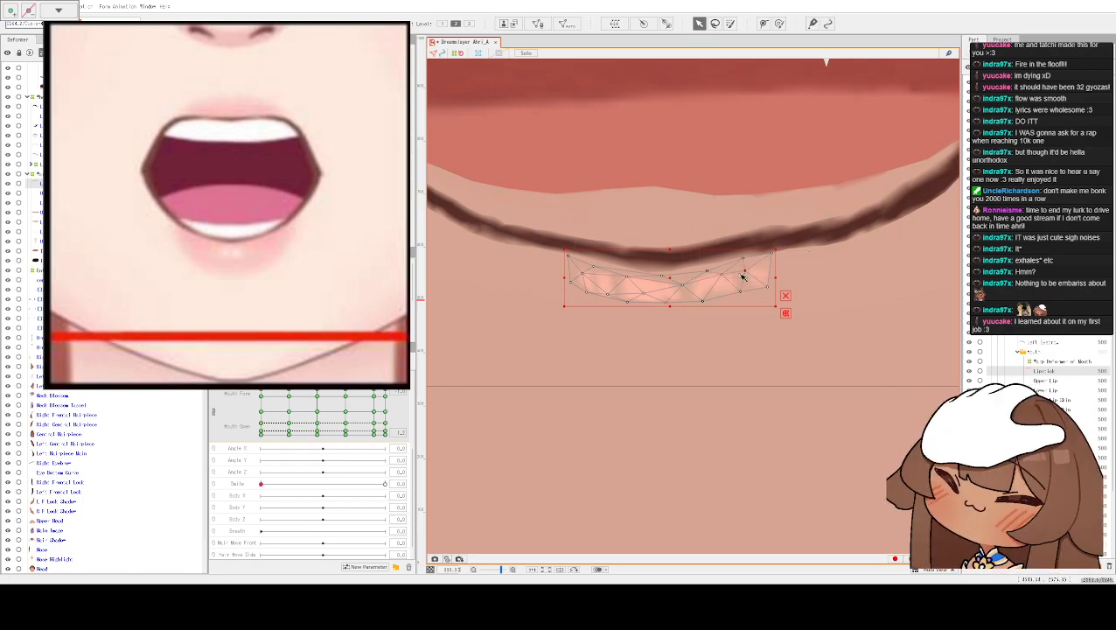
- Select the Lower Lip Skin and Upper Lip Skin meshes in turn to examine how their edges follow the lip lines
scroll(700, 262, "down", 3)
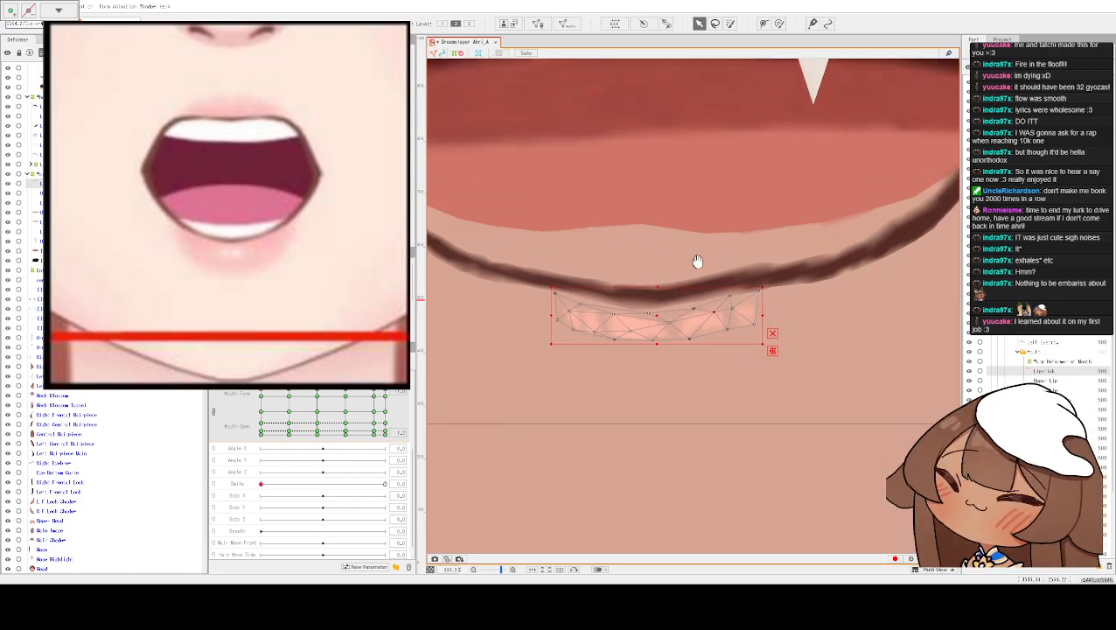
left_click(658, 317)
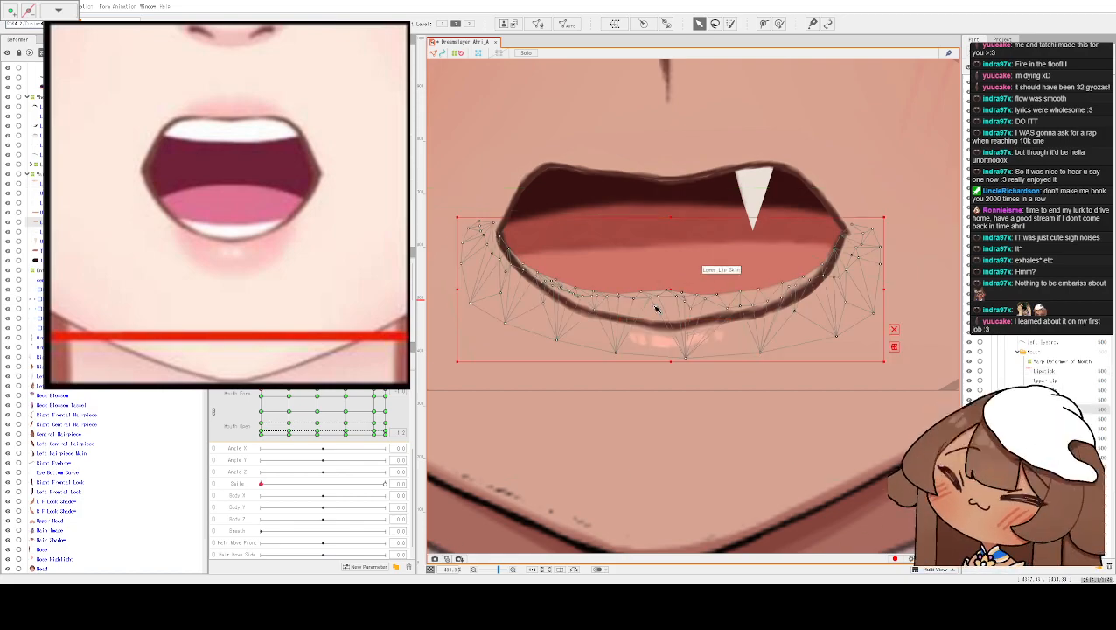
scroll(658, 317, "up", 3)
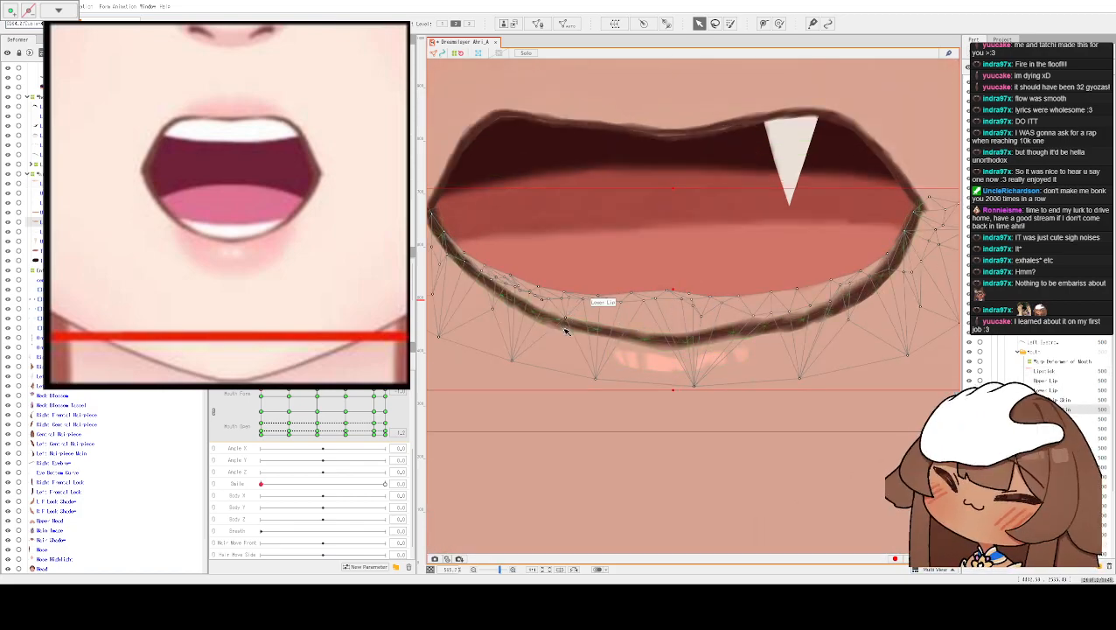
mouse_move(690, 355)
left_mouse_down()
mouse_move(689, 371)
mouse_move(690, 356)
left_mouse_up()
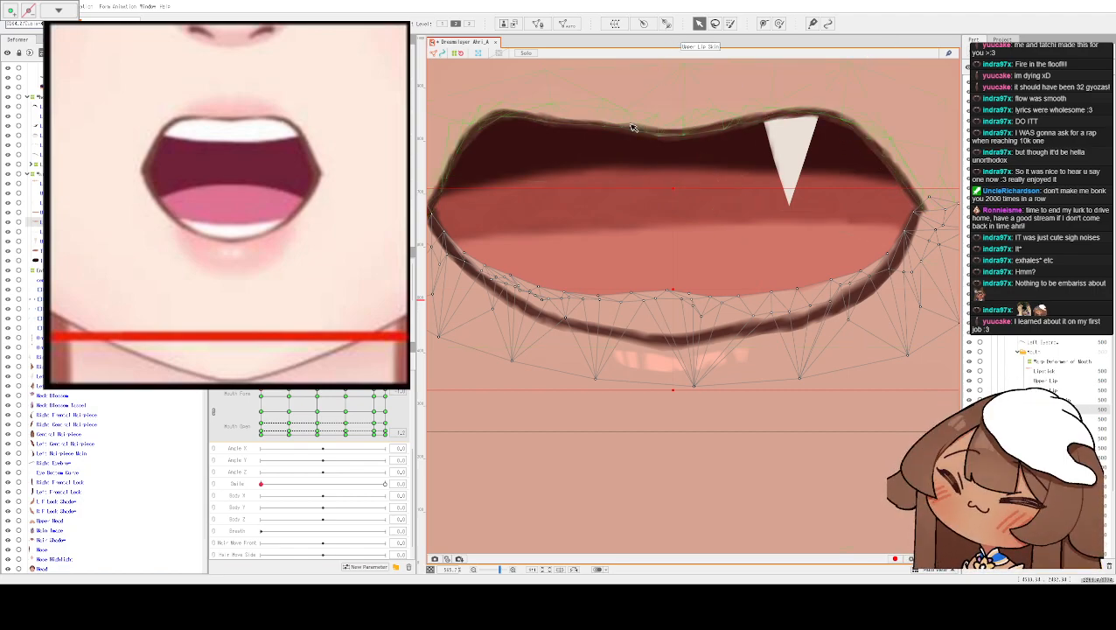
scroll(565, 122, "up", 3)
scroll(733, 298, "down", 4)
left_click_drag(733, 298, 569, 203)
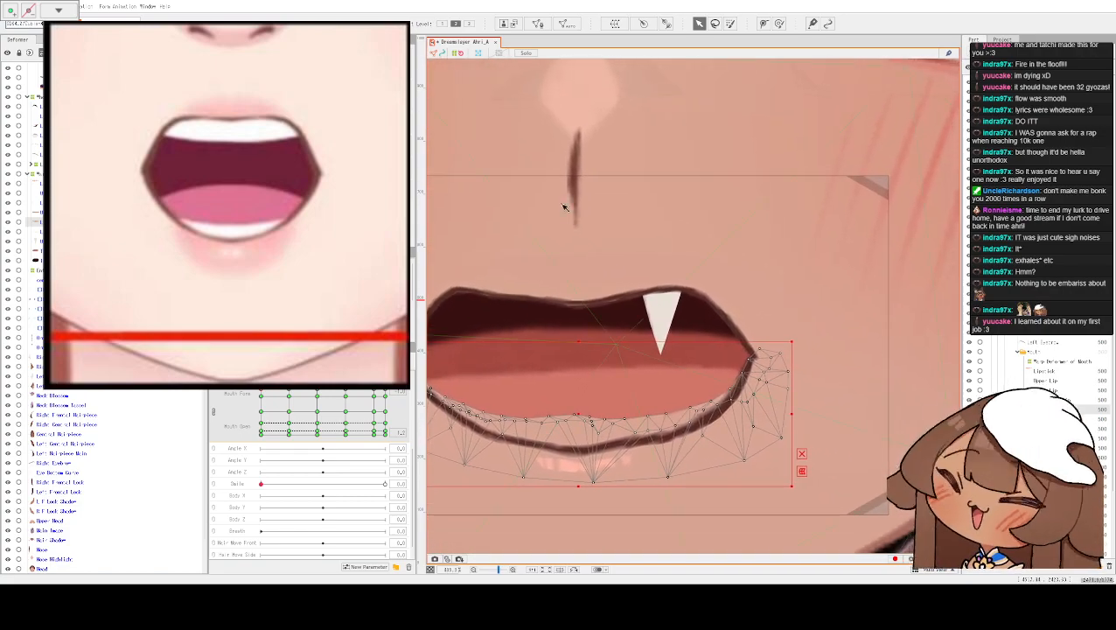
scroll(566, 204, "down", 2)
left_click(606, 245)
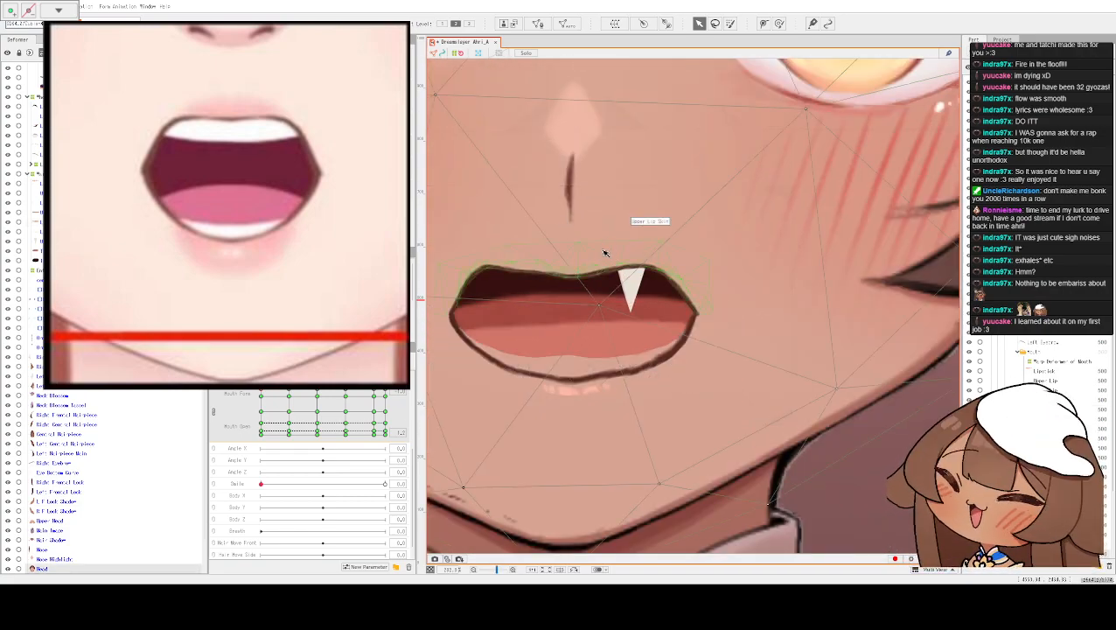
scroll(588, 262, "up", 4)
scroll(580, 263, "up", 3)
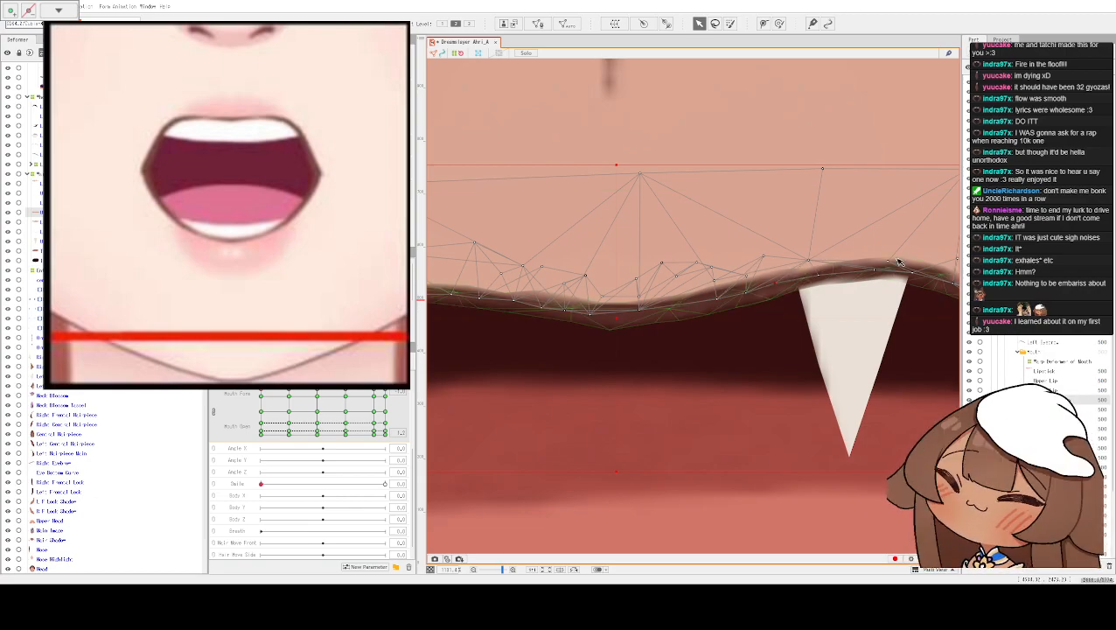
scroll(898, 262, "down", 3)
scroll(814, 333, "down", 2)
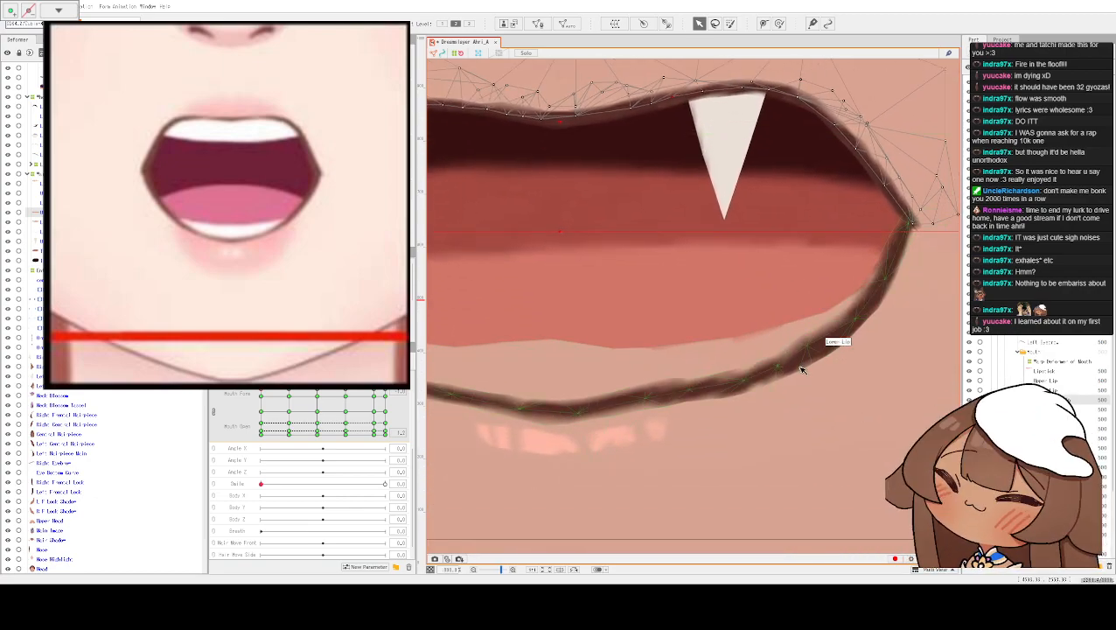
- Select the Lower Lip Skin mesh and pull its upper-edge vertices down onto the lip line between the right mouth corner and the centre
left_click(676, 352)
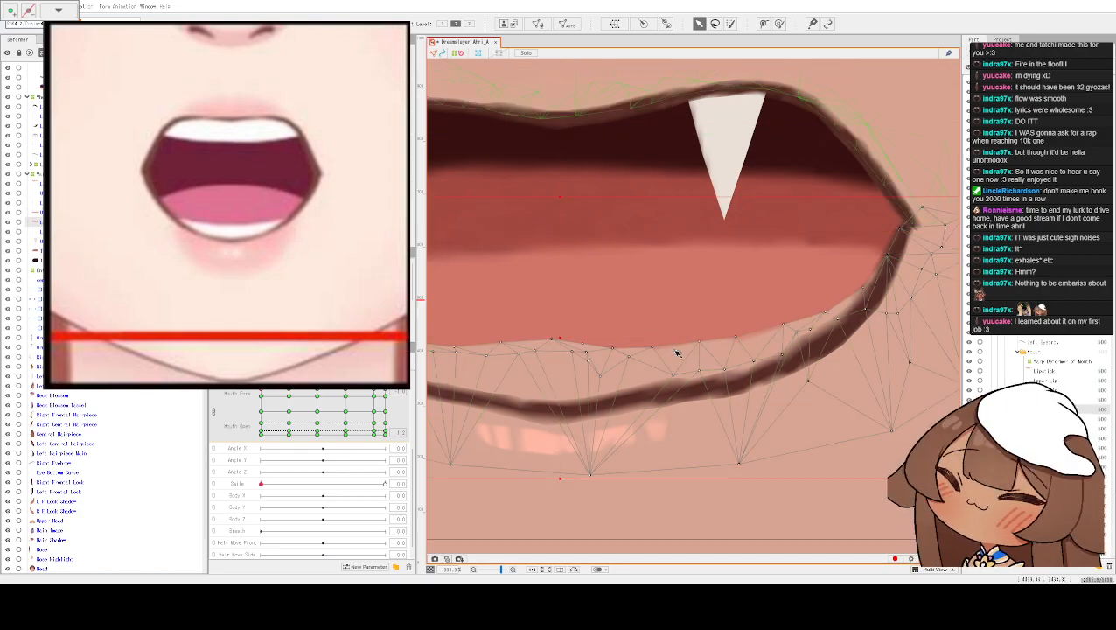
scroll(814, 441, "down", 1)
scroll(817, 341, "up", 3)
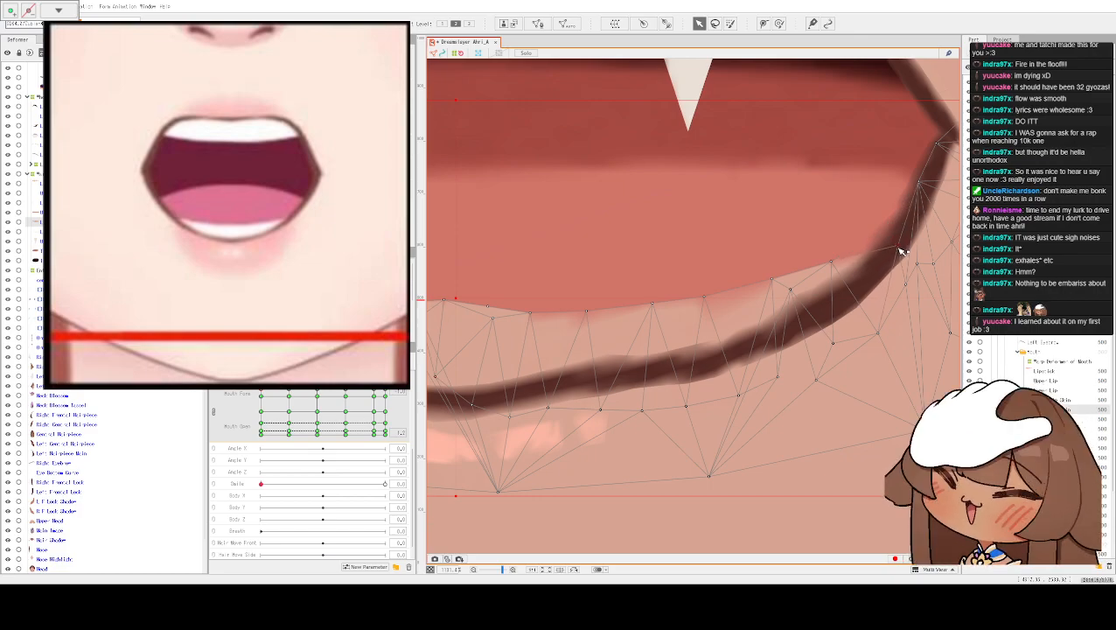
left_click_drag(834, 262, 847, 302)
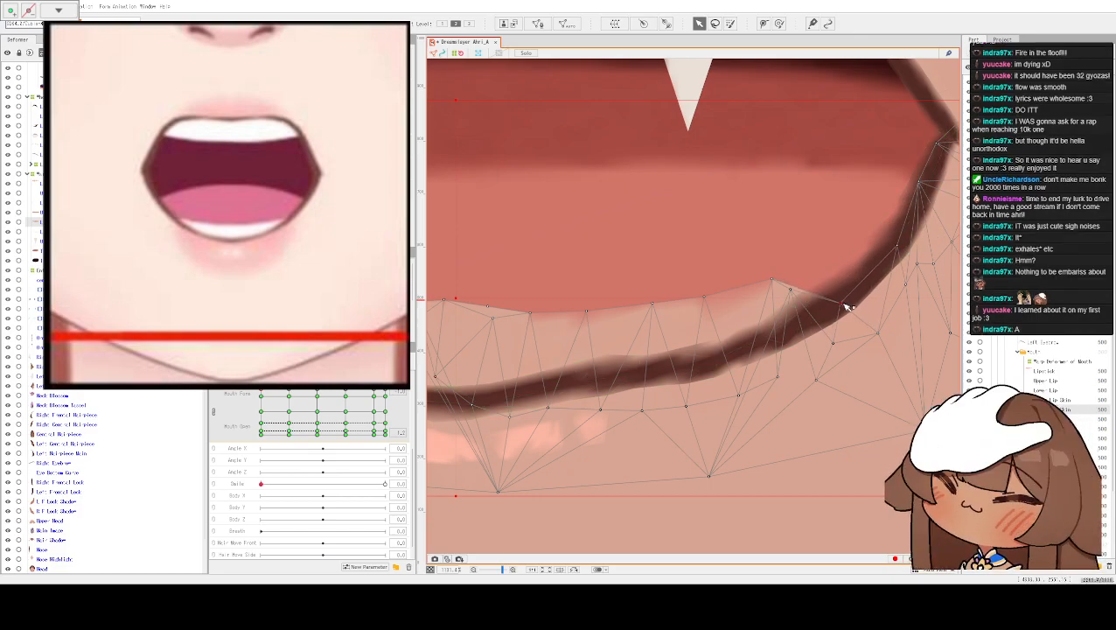
left_click_drag(774, 289, 760, 349)
left_click_drag(707, 308, 714, 362)
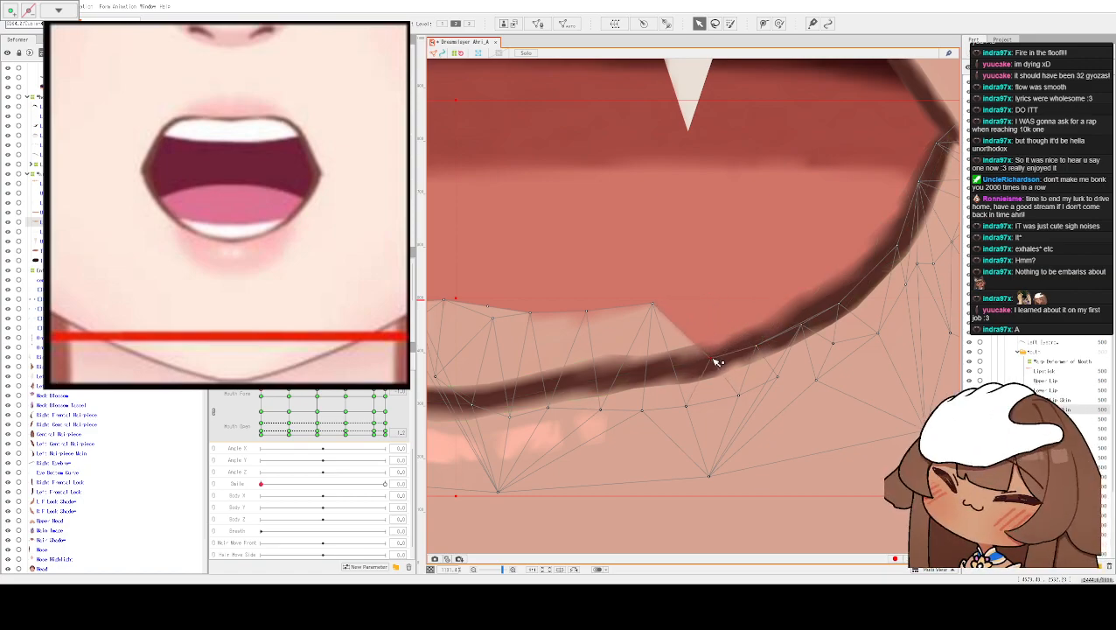
left_click_drag(648, 307, 755, 364)
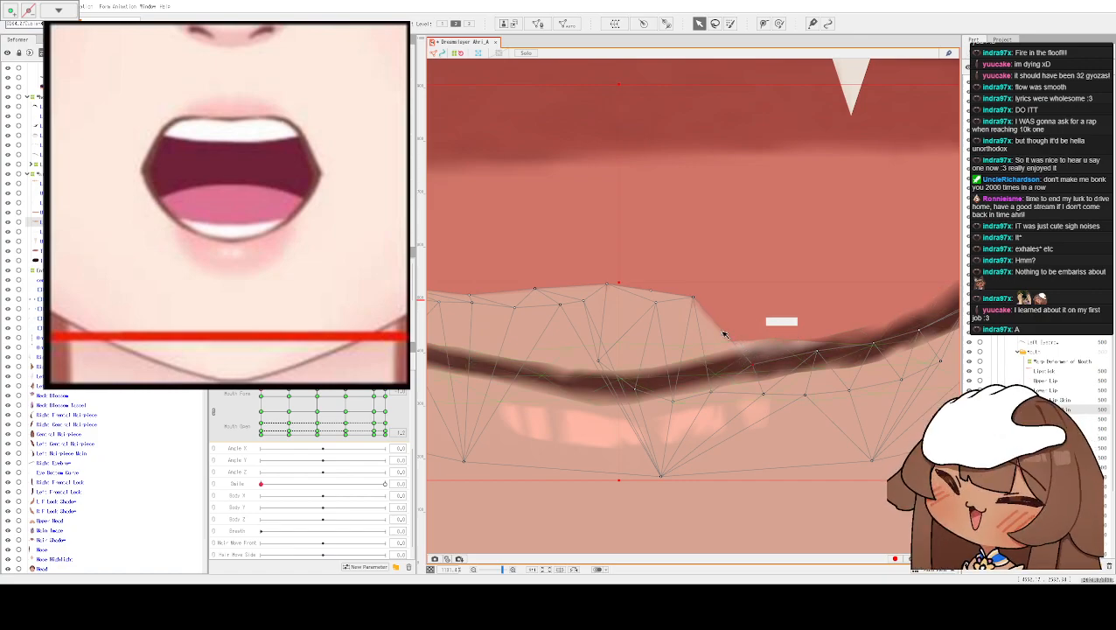
- Move the Lower Lip Skin vertices at the middle of the mouth down onto and below the lip line, uncovering the lower teeth
left_click_drag(699, 305, 705, 378)
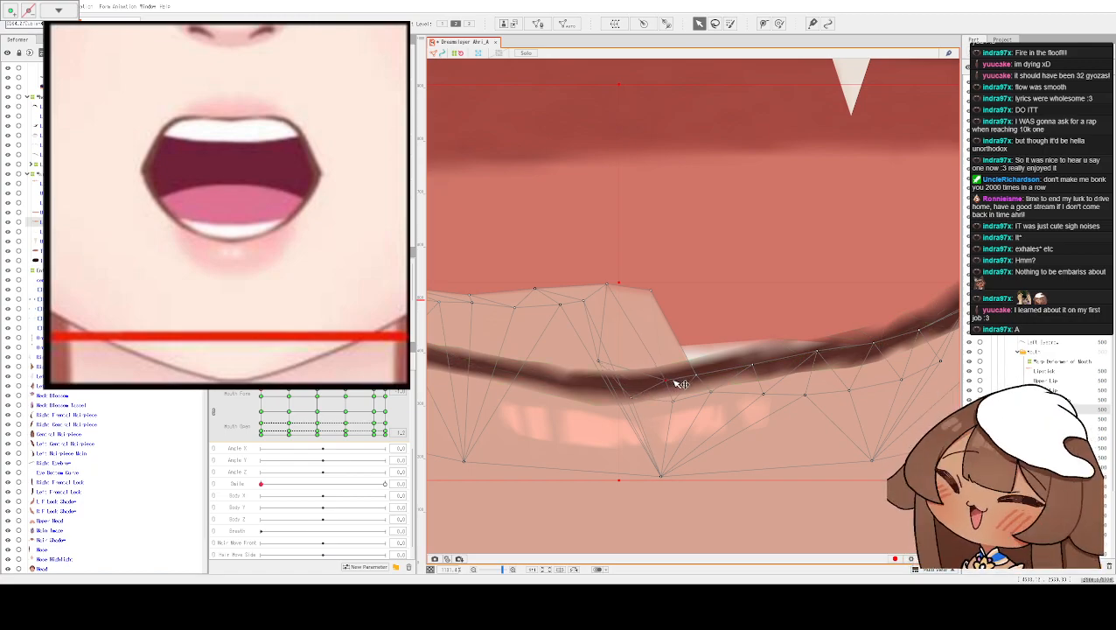
left_click_drag(653, 292, 666, 319)
left_click_drag(601, 374, 588, 410)
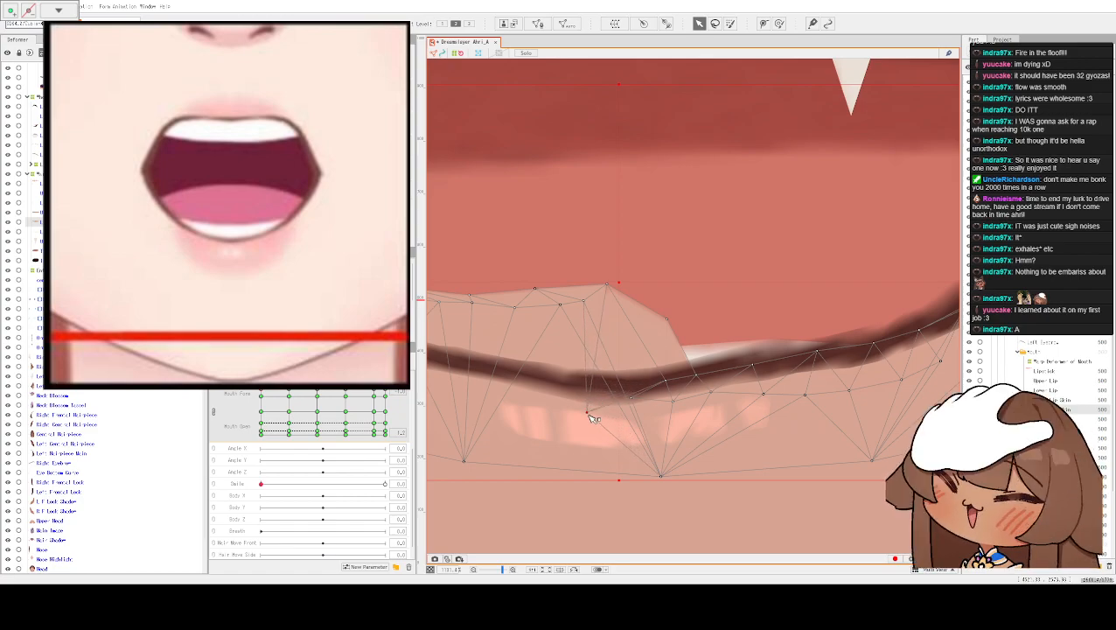
left_click_drag(610, 287, 605, 383)
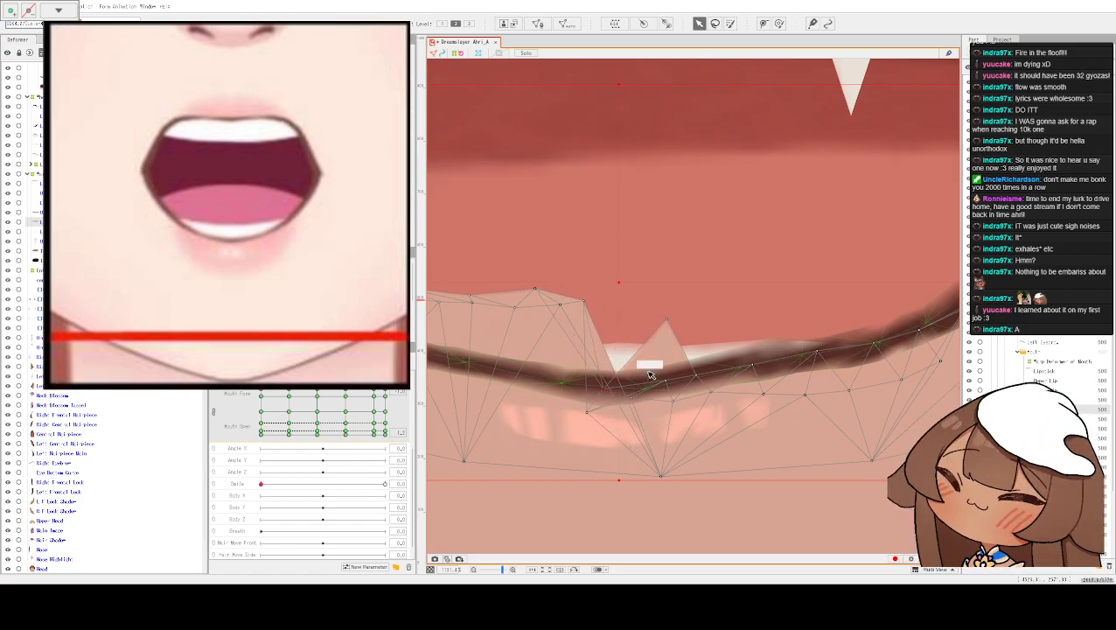
left_click_drag(669, 328, 761, 315)
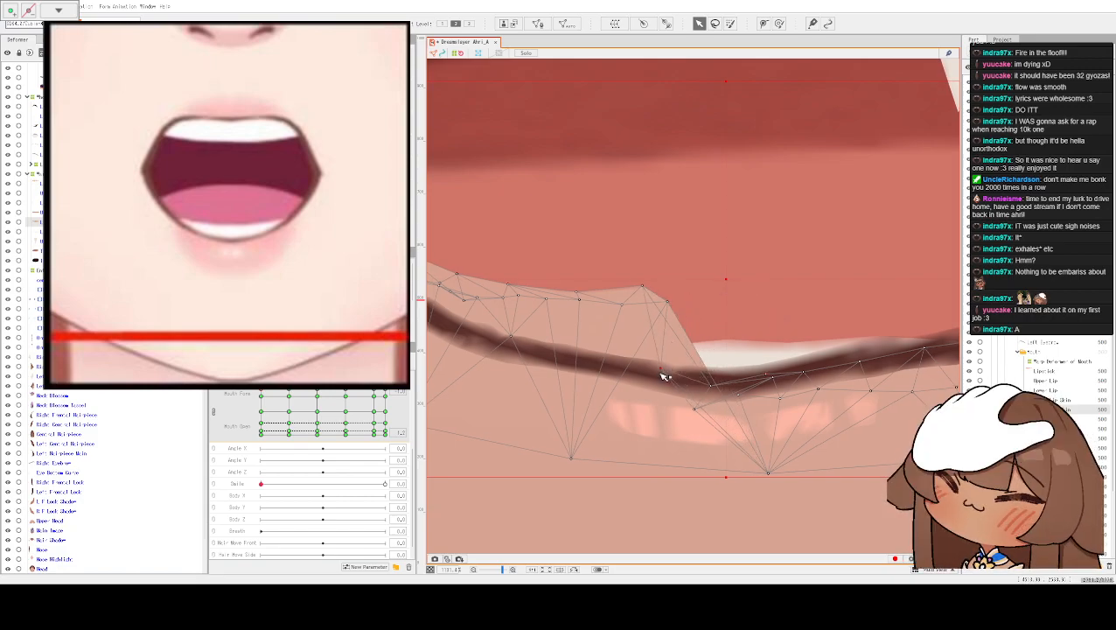
- Pull the Lower Lip Skin vertices just left of the mouth's centre down behind the lip line
left_click_drag(669, 303, 659, 378)
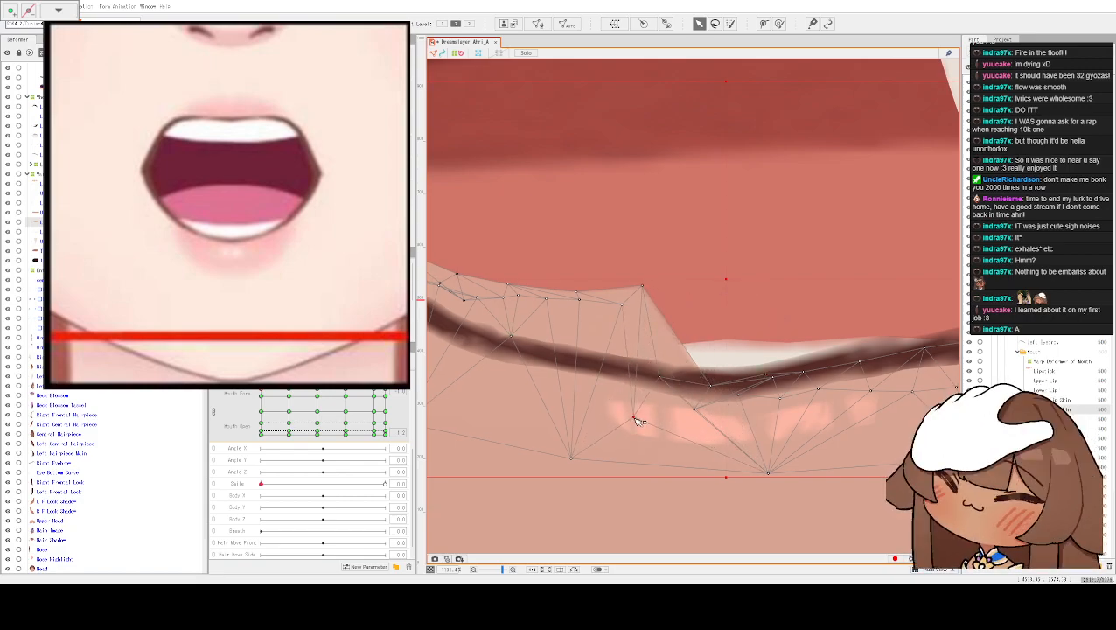
left_click_drag(642, 285, 589, 305)
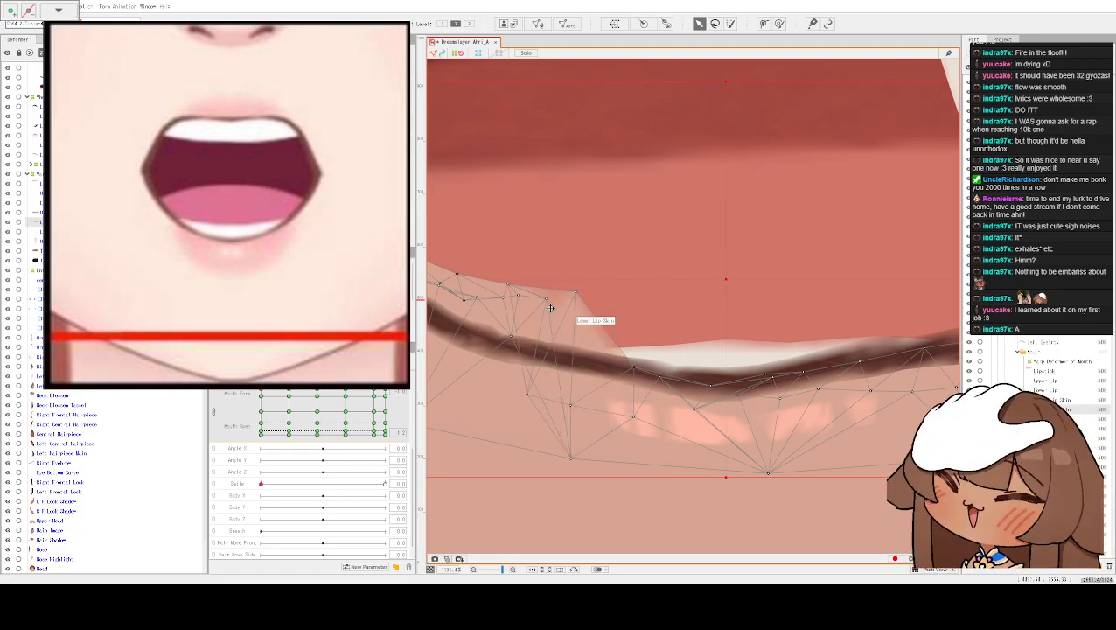
left_click_drag(575, 293, 569, 367)
scroll(705, 294, "left", 3)
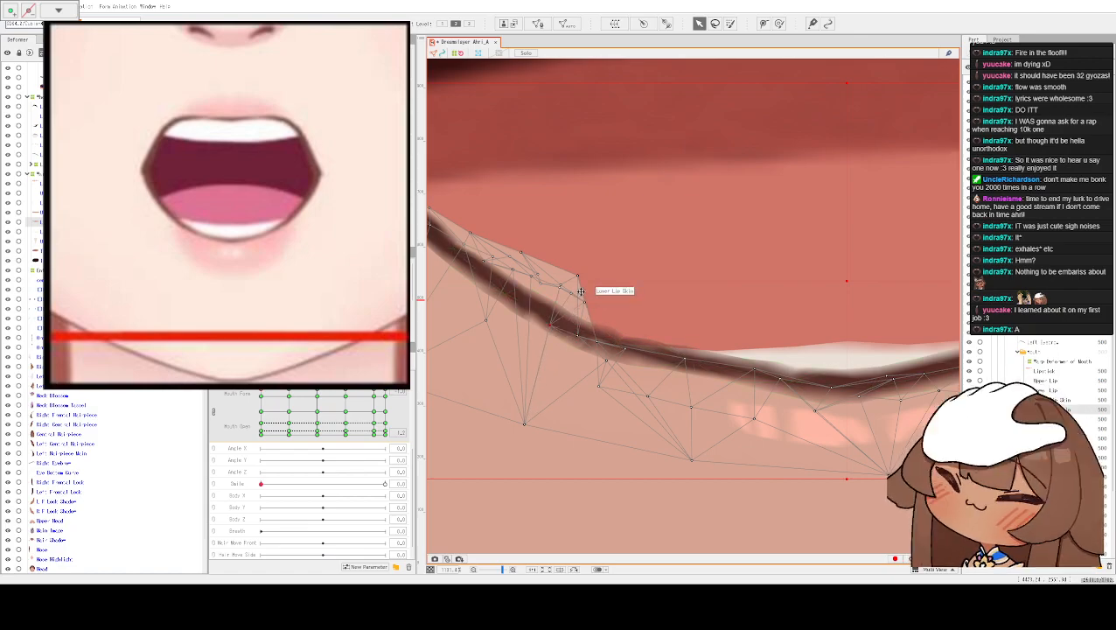
- Move the clustered Lower Lip Skin vertices near the left mouth corner outward below the lip line to clear the mouth interior
left_click(529, 343)
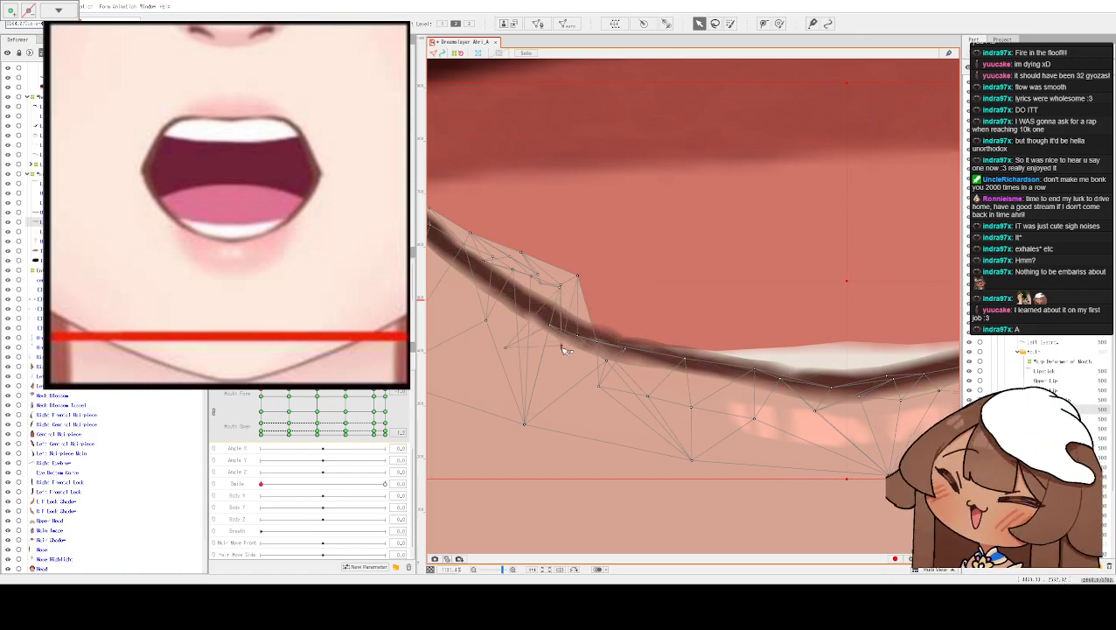
left_click_drag(556, 296, 566, 294)
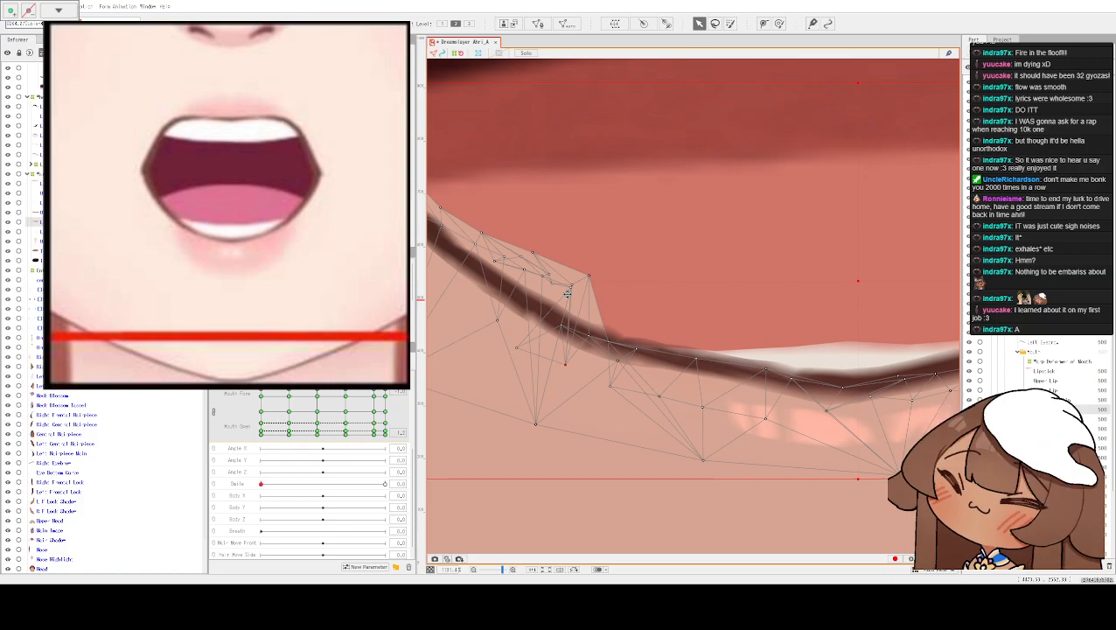
key("ctrl+z")
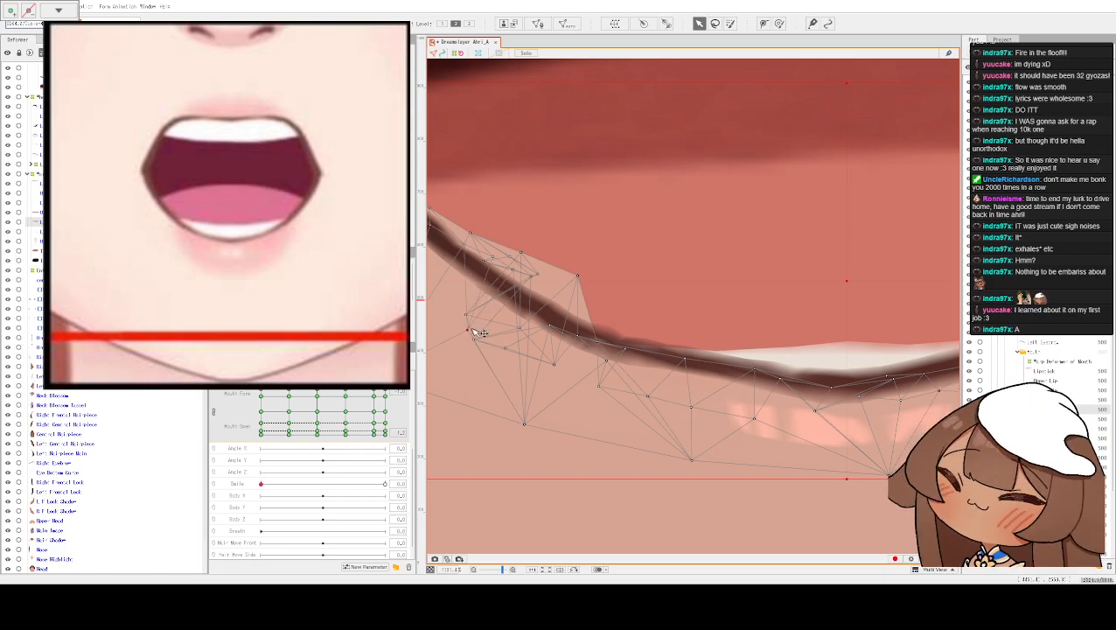
scroll(503, 302, "down", 1)
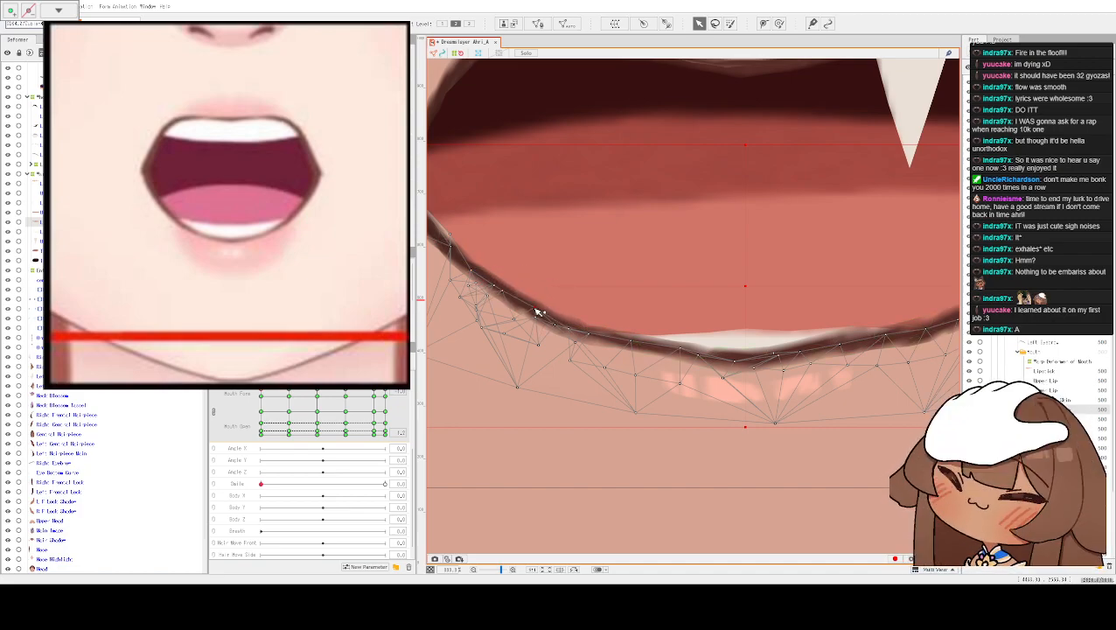
- Compare the Lower Lip and Lower Lip Skin meshes and touch up the skin's edge vertices along the lip line
scroll(540, 312, "down", 3)
left_click(576, 279)
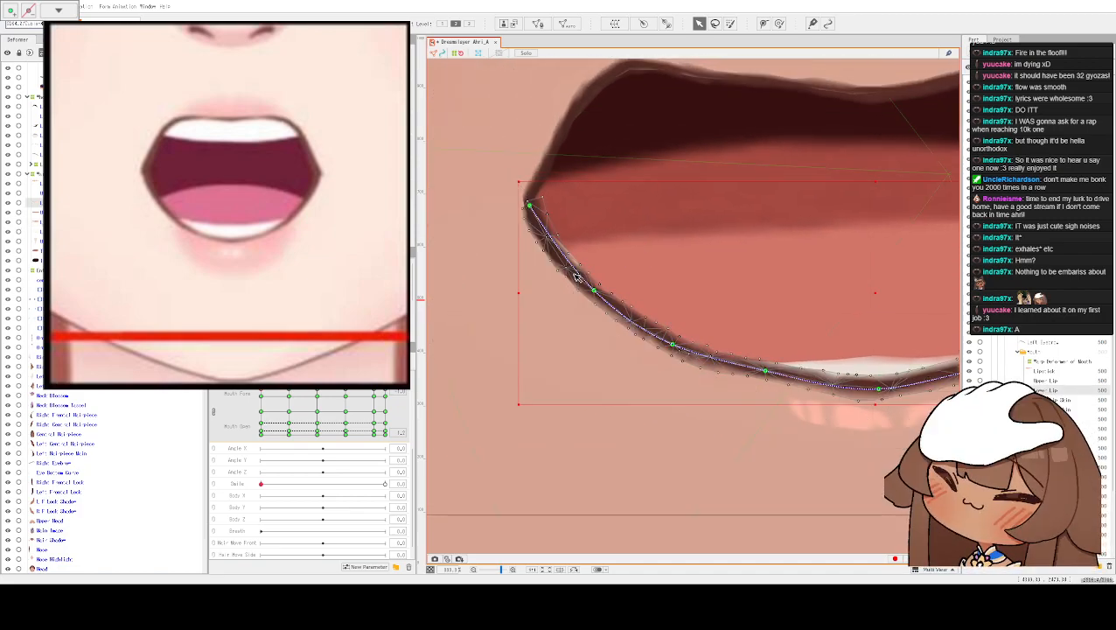
left_click(577, 276)
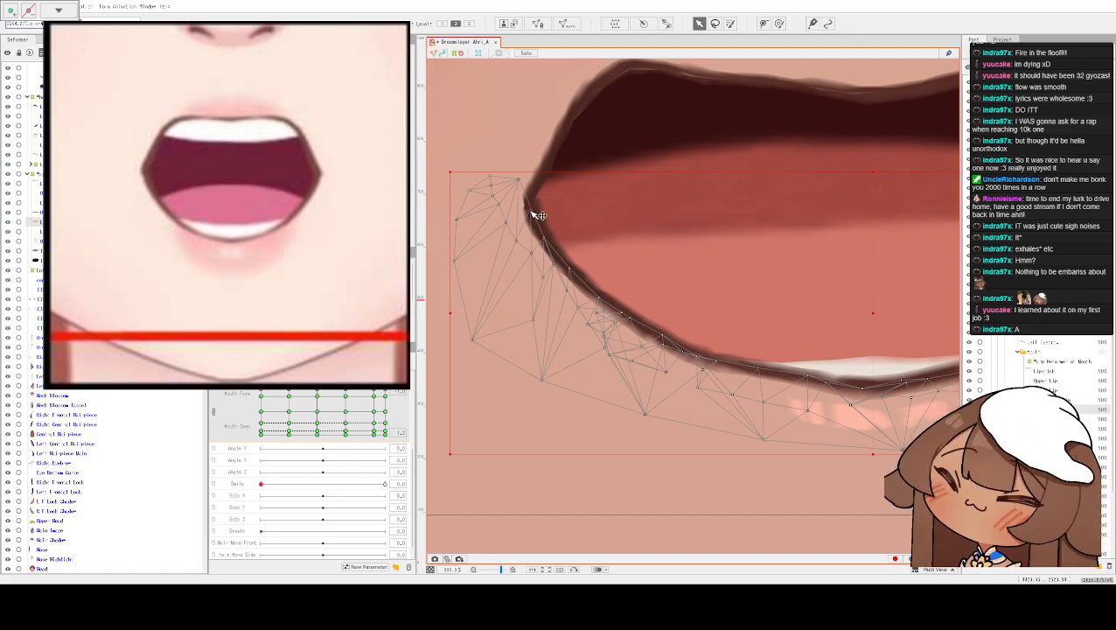
scroll(569, 237, "right", 3)
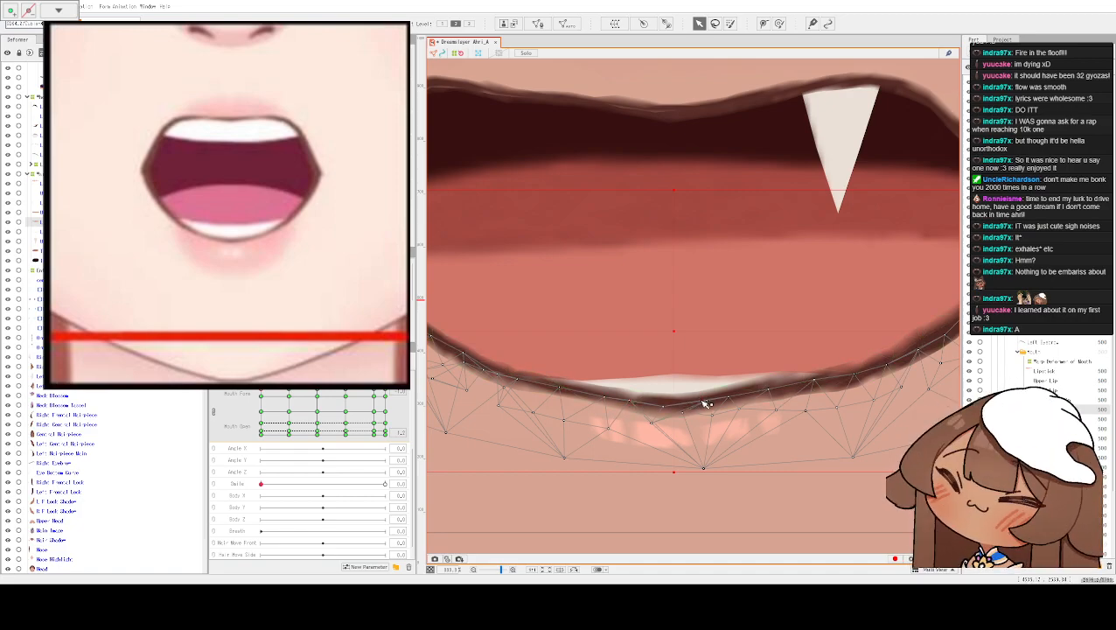
scroll(748, 334, "down", 1)
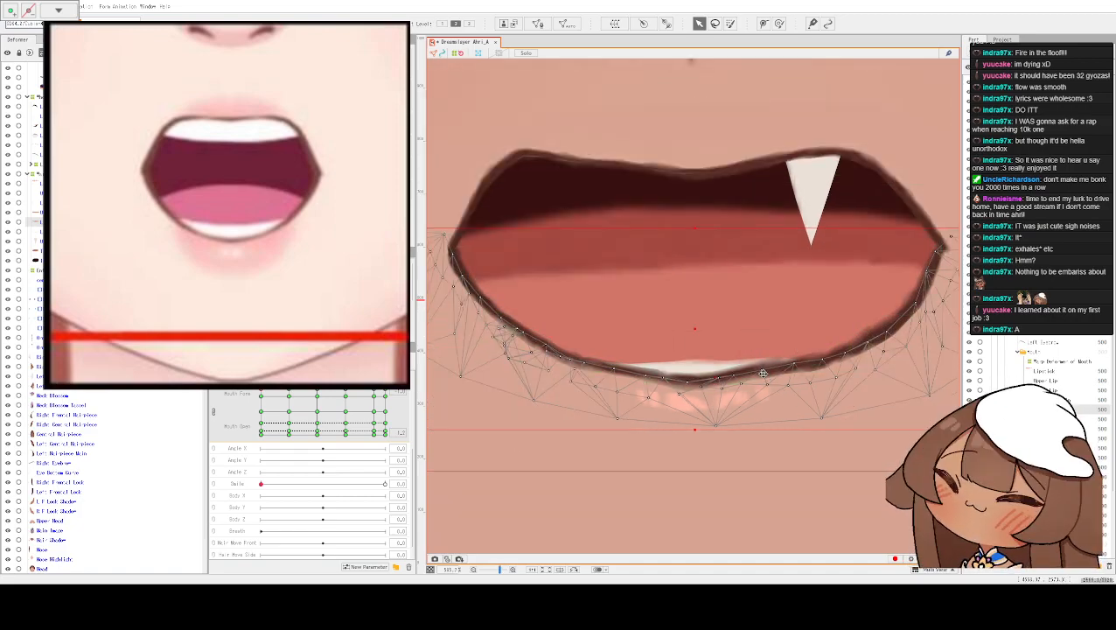
left_click(616, 383)
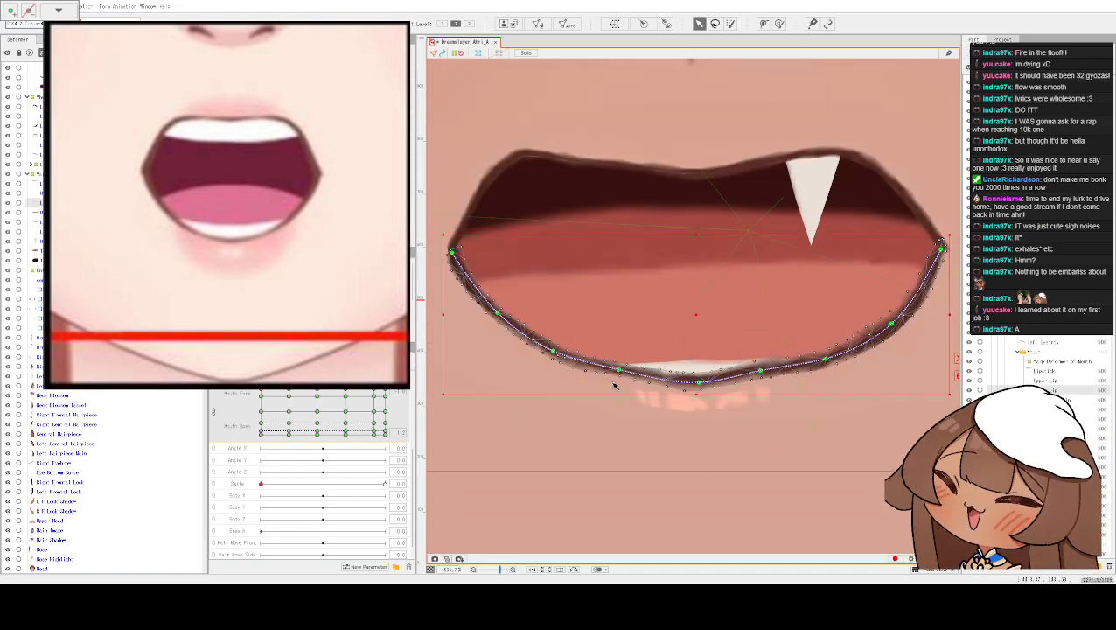
left_click(761, 371)
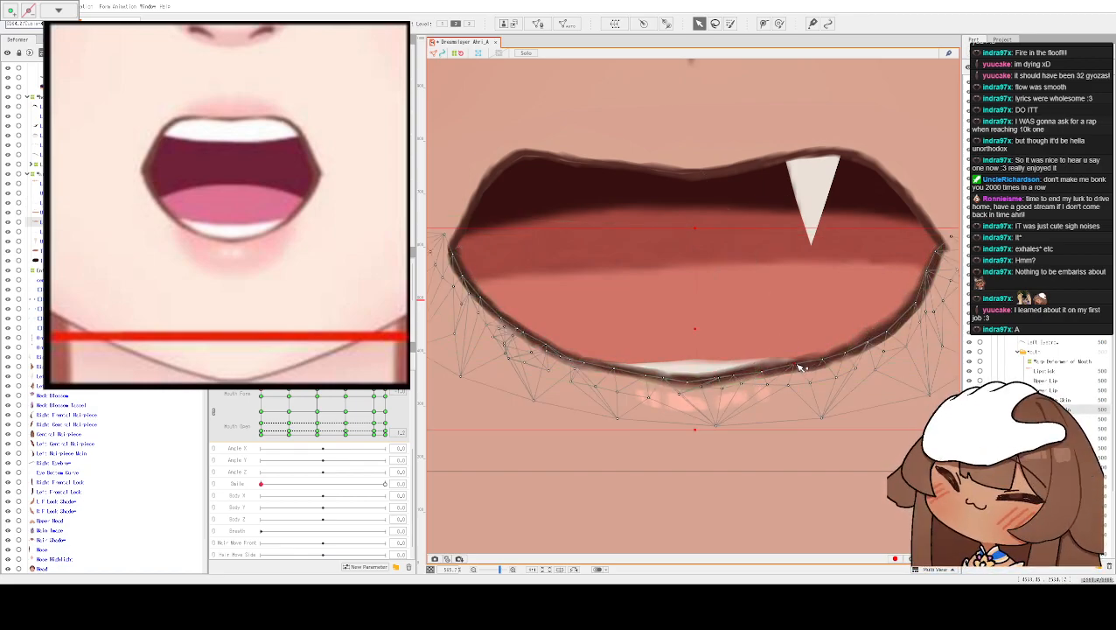
- Hide the selection display and examine the fully open mouth on the whole face and close up
scroll(748, 227, "down", 5)
scroll(761, 162, "down", 2)
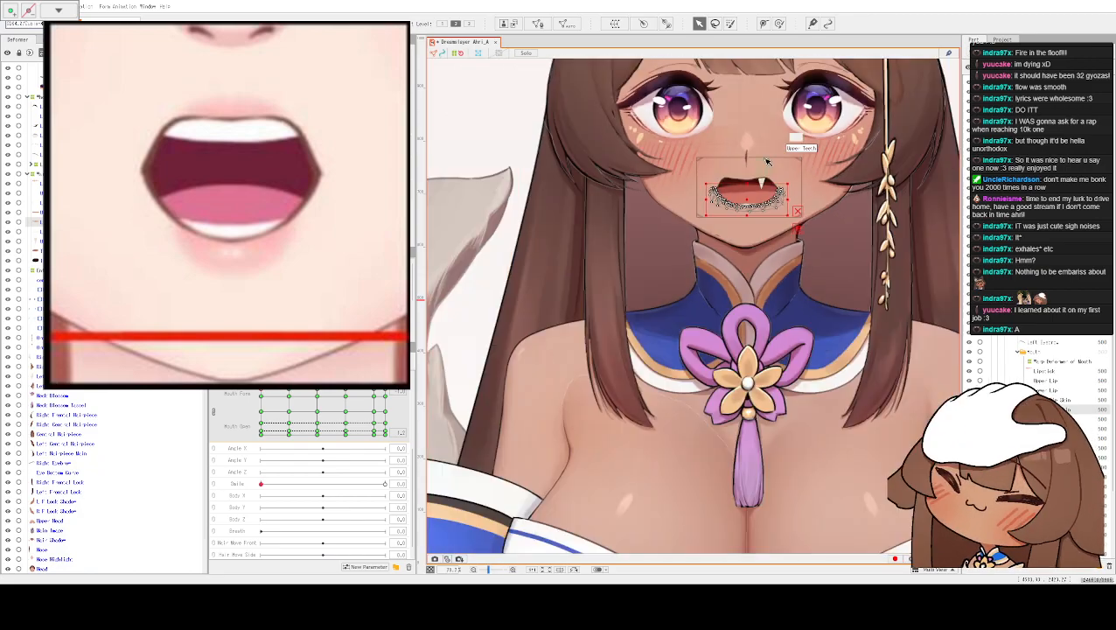
scroll(766, 164, "up", 5)
key("ctrl+h")
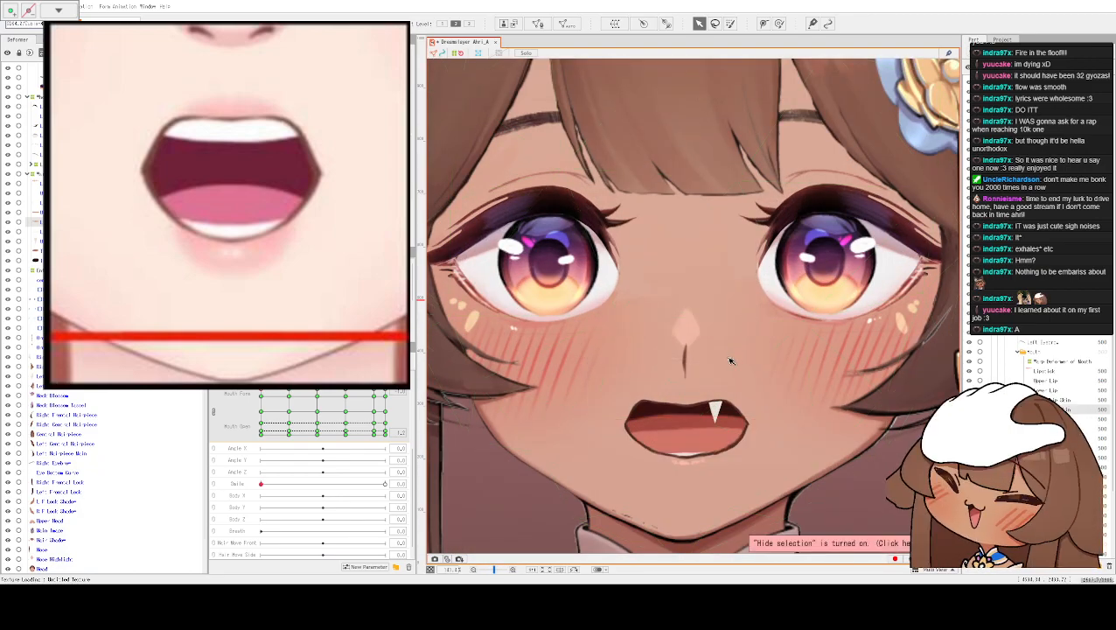
scroll(730, 443, "up", 3)
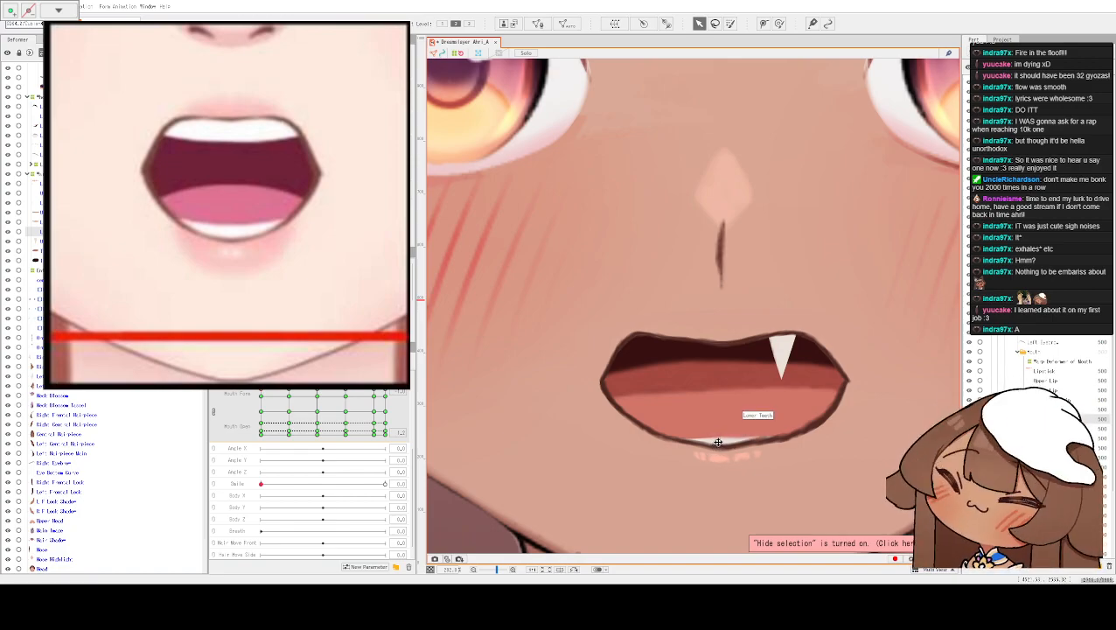
scroll(657, 419, "down", 5)
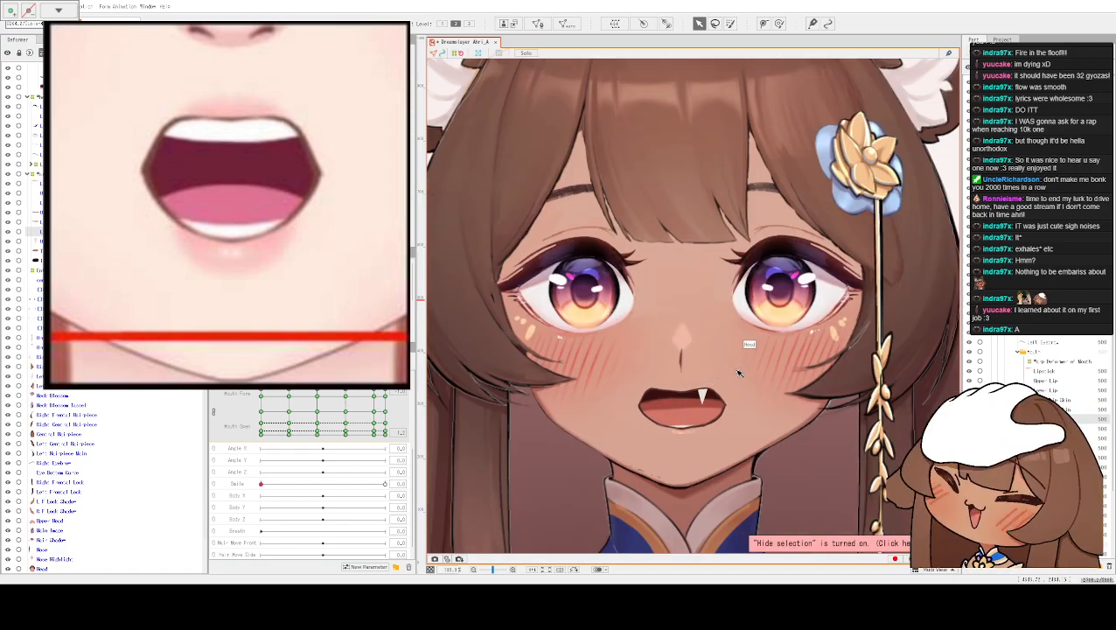
scroll(735, 371, "up", 2)
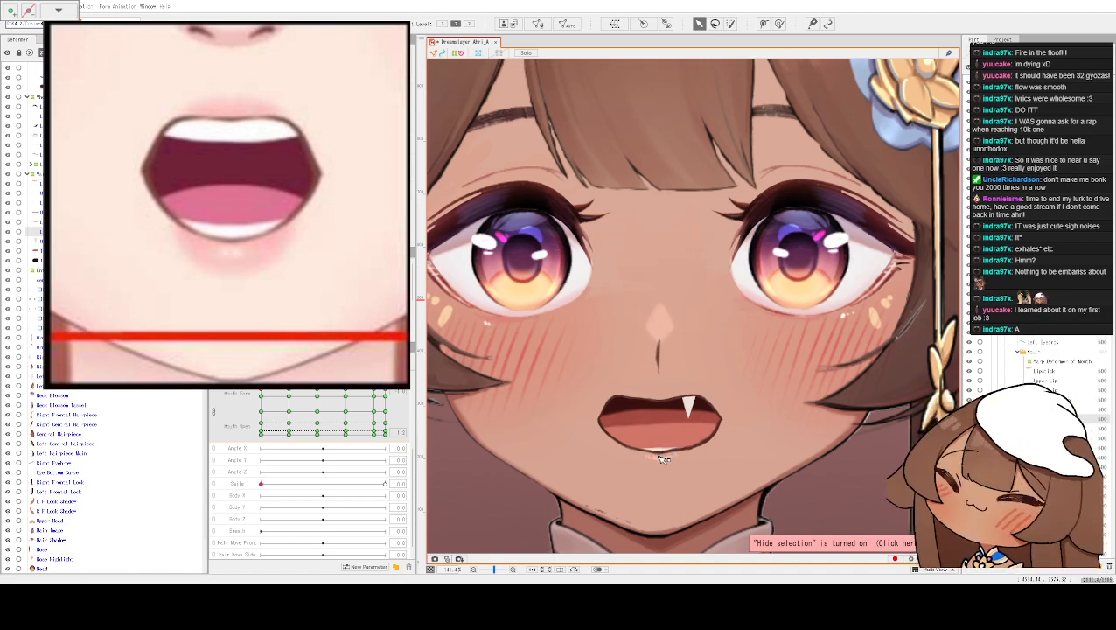
- Nudge the Lower Lip Skin mesh slightly down and check the mouth against the whole face
left_click(658, 456)
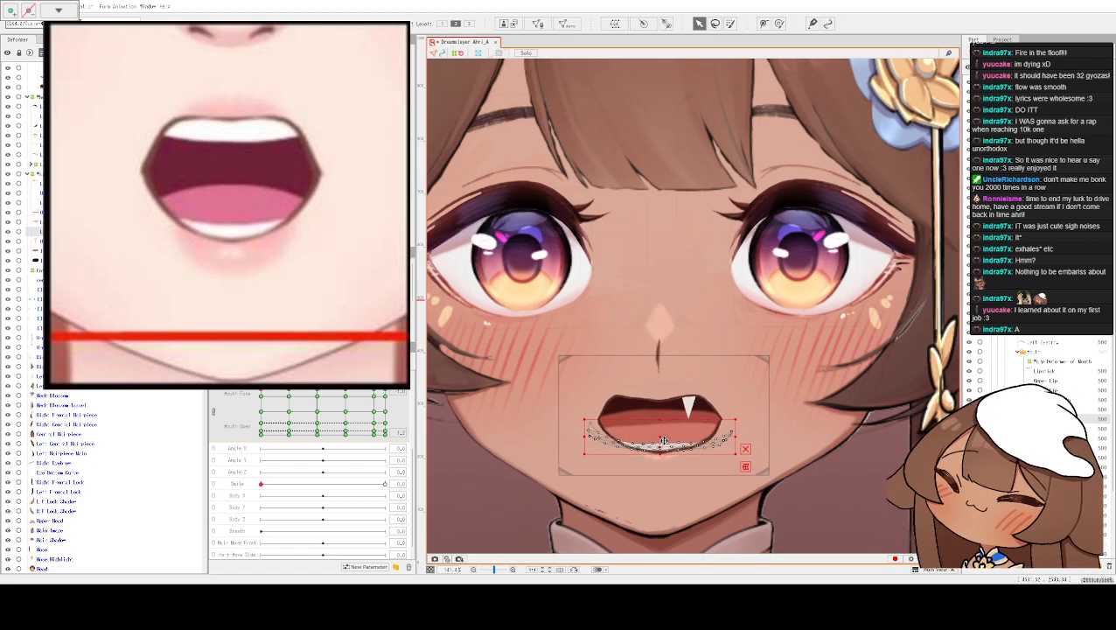
left_click_drag(663, 442, 664, 443)
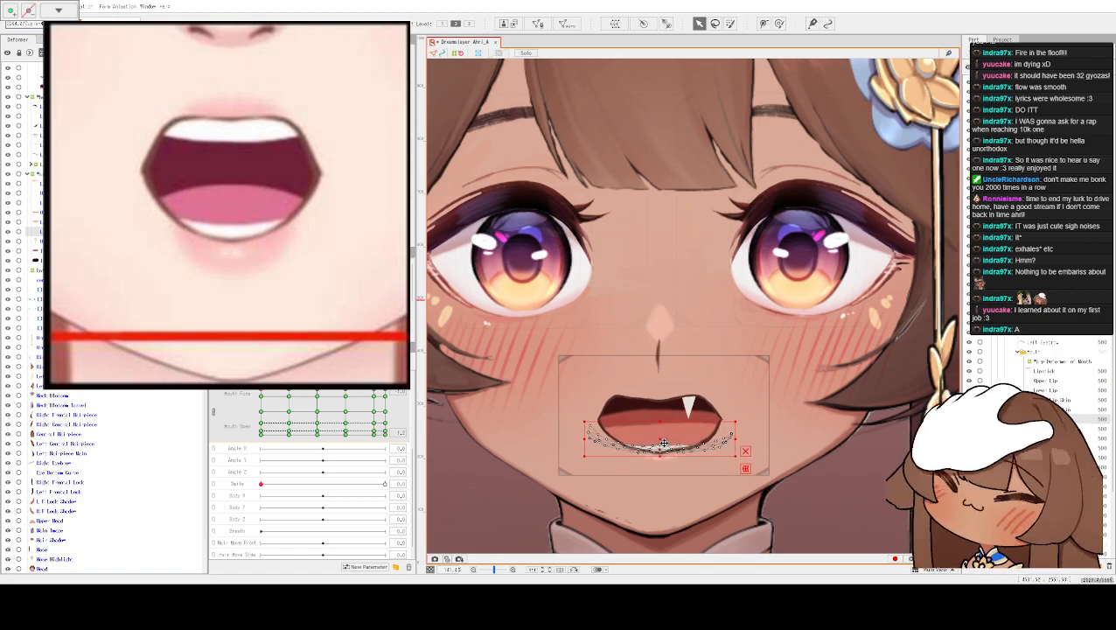
left_click(747, 348)
scroll(754, 328, "down", 3)
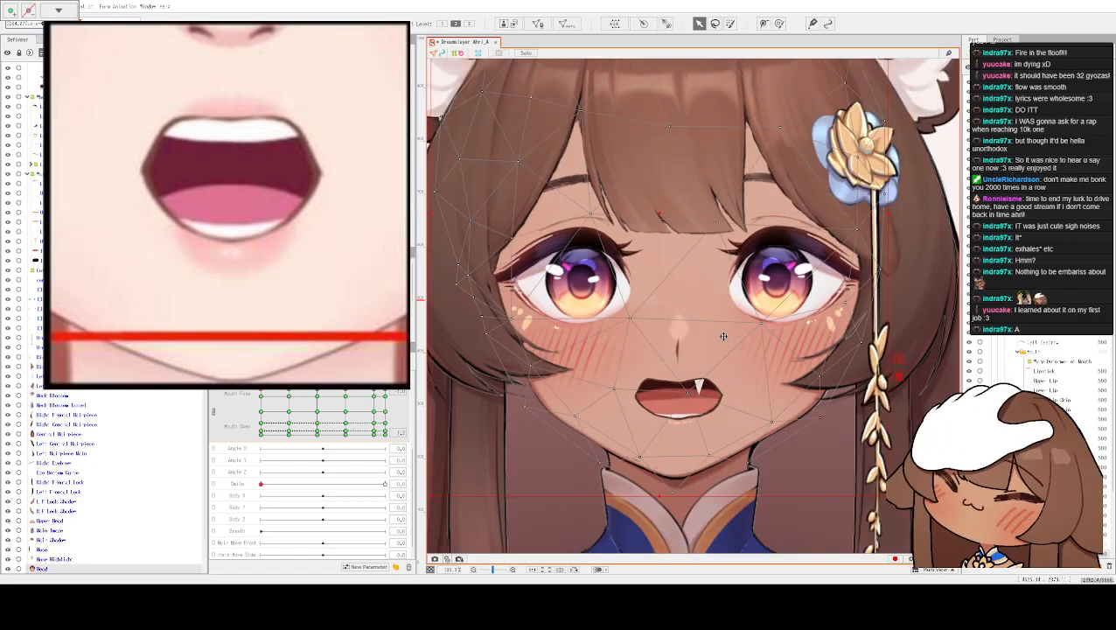
left_click(742, 328)
scroll(700, 337, "up", 5)
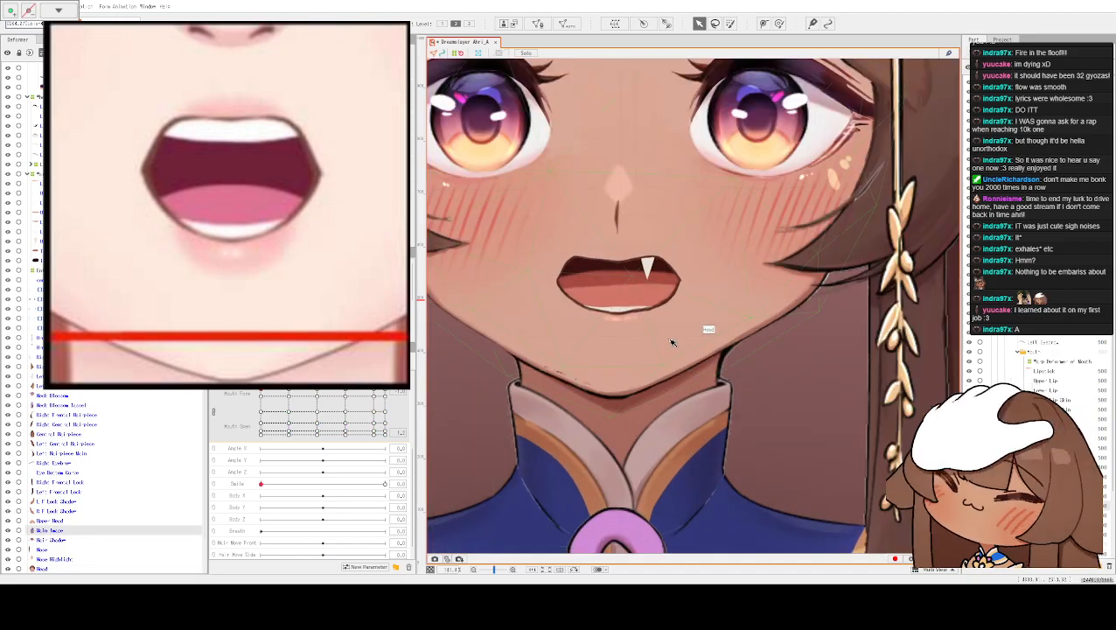
left_click_drag(672, 344, 723, 398)
scroll(726, 399, "up", 2)
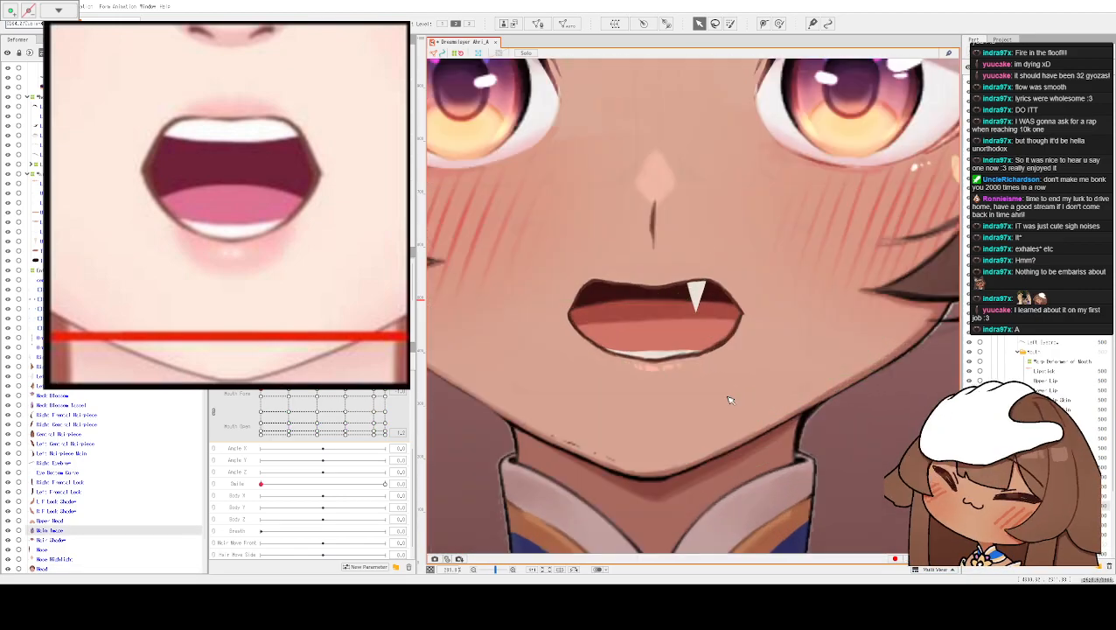
- Stretch the Lower Lip and Upper Lip meshes together vertically for a taller mouth opening, and shift them slightly down
left_click(659, 366)
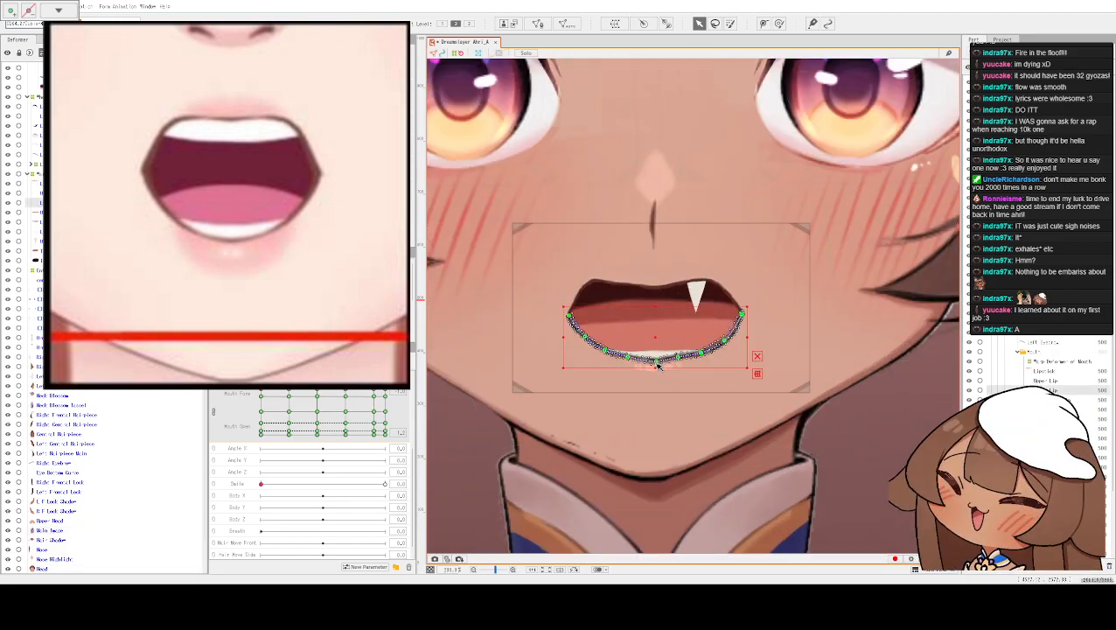
left_click(670, 291, "shift")
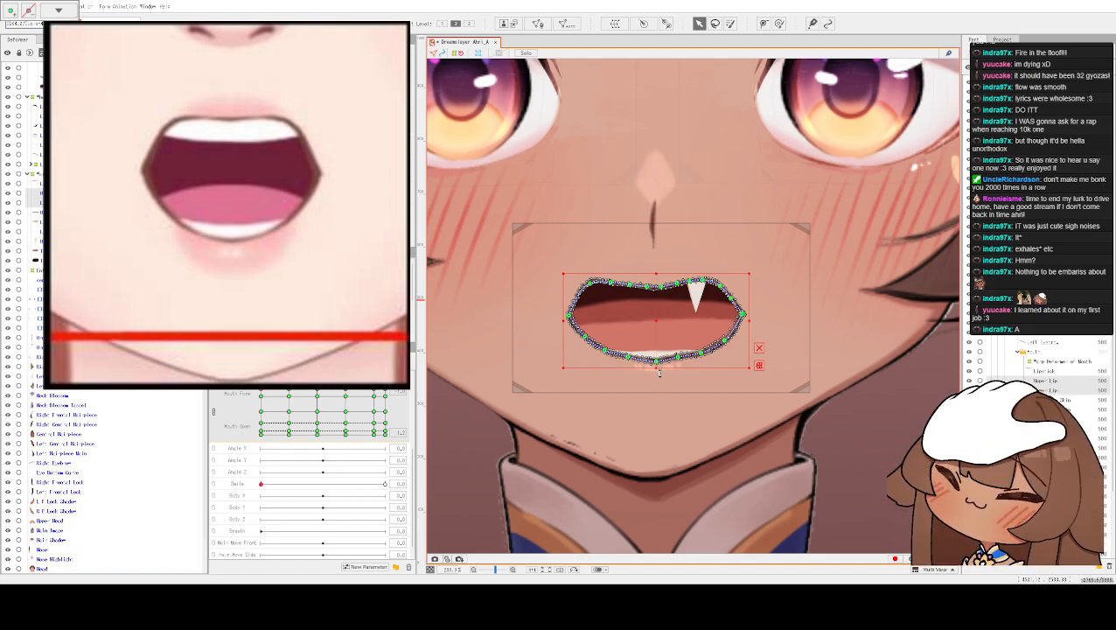
left_click_drag(659, 371, 660, 383)
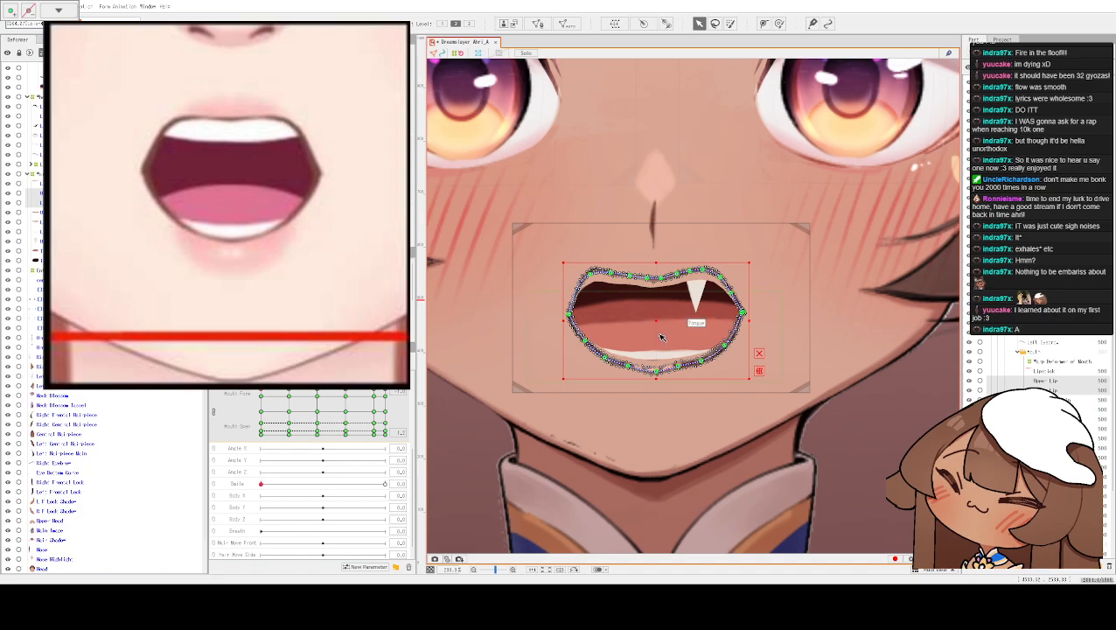
left_click_drag(656, 322, 658, 331)
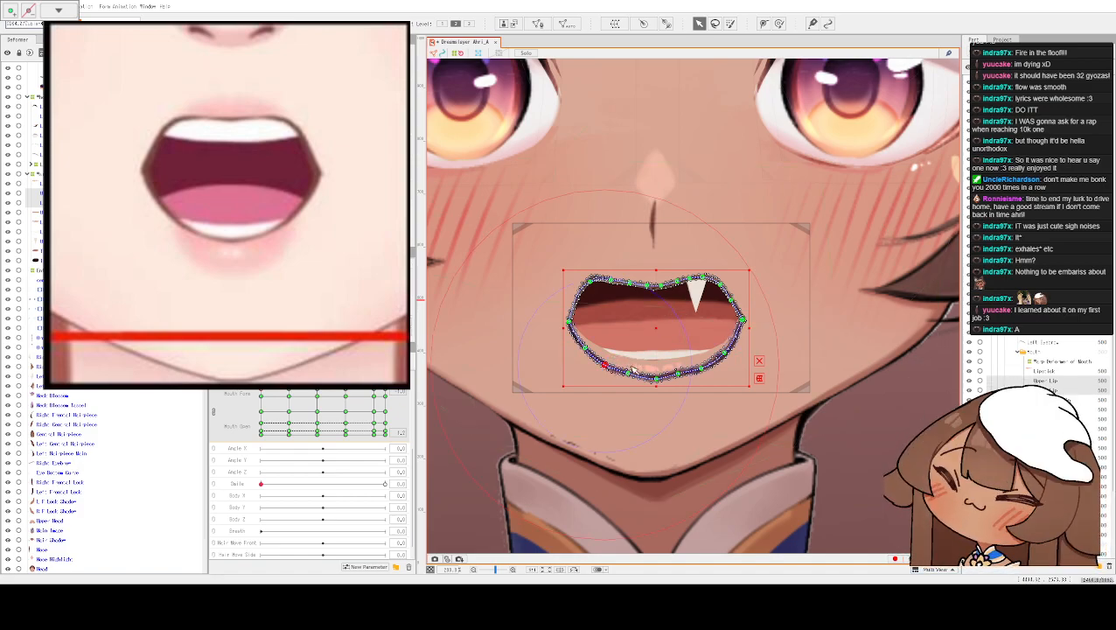
- Move the Lipstick highlight mesh down to sit just below the lowered lower lip line
left_click(658, 370)
scroll(658, 367, "up", 5)
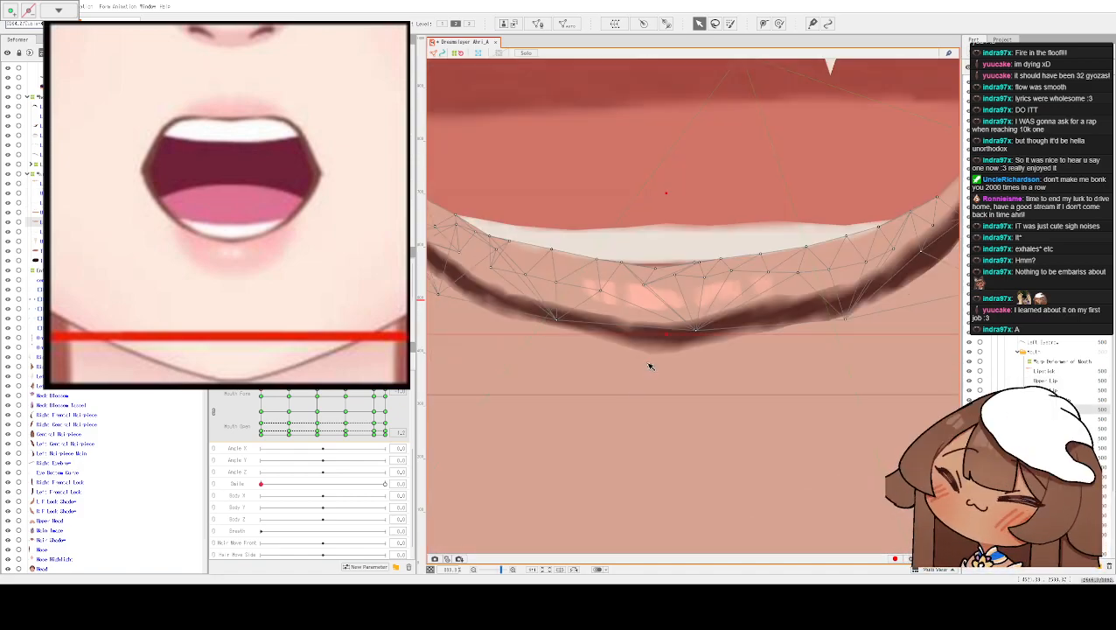
left_click(648, 308)
left_click_drag(666, 303, 674, 378)
scroll(673, 377, "down", 4)
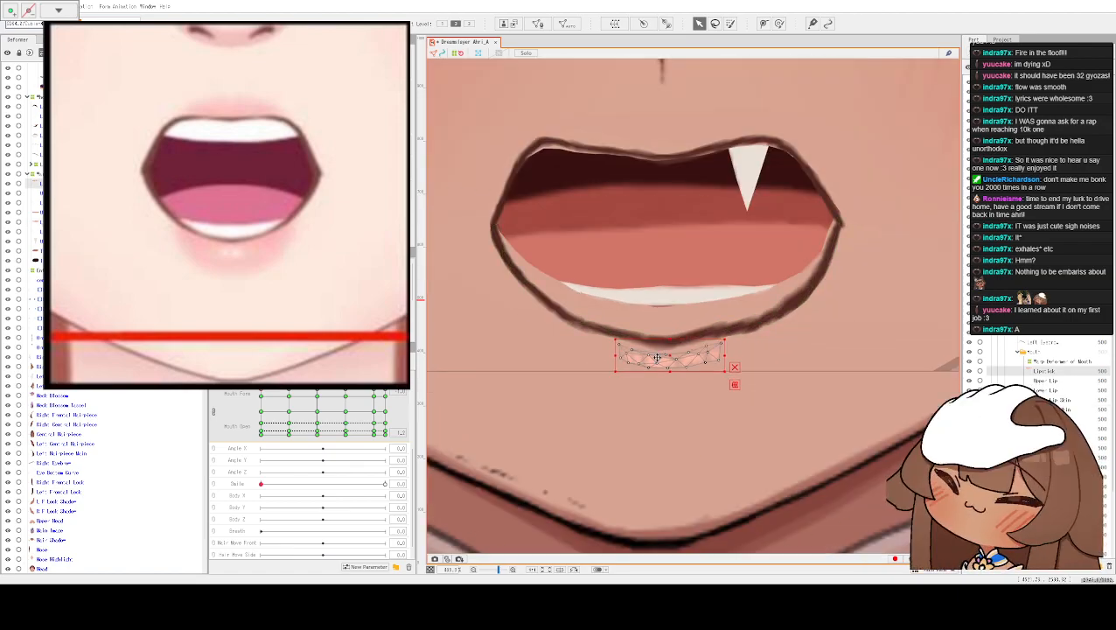
scroll(658, 350, "down", 3)
scroll(628, 299, "up", 2)
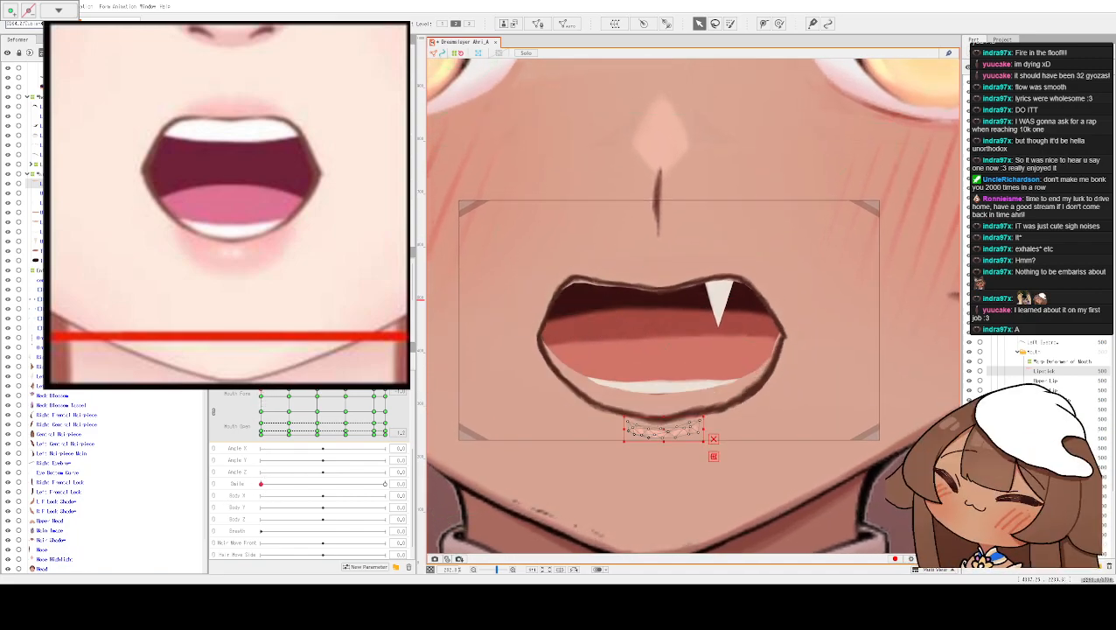
- Move the Lower Lip Skin mesh down along the lip line and stretch the mouth interior mesh down behind the lower lip
left_click(577, 387)
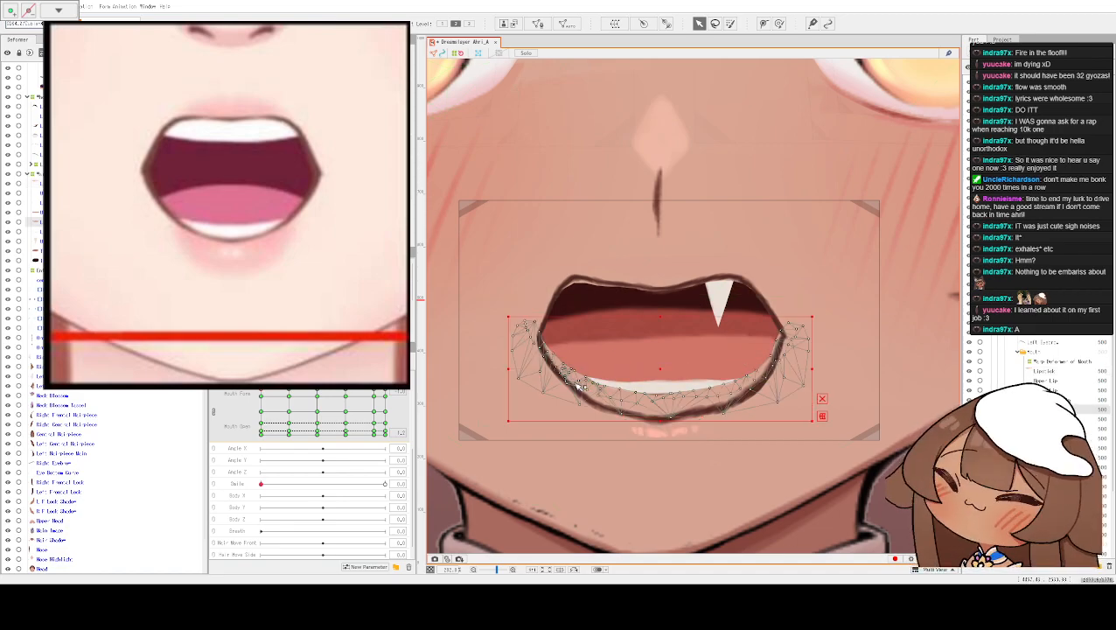
scroll(617, 378, "down", 2)
scroll(646, 374, "up", 2)
left_click_drag(645, 373, 648, 387)
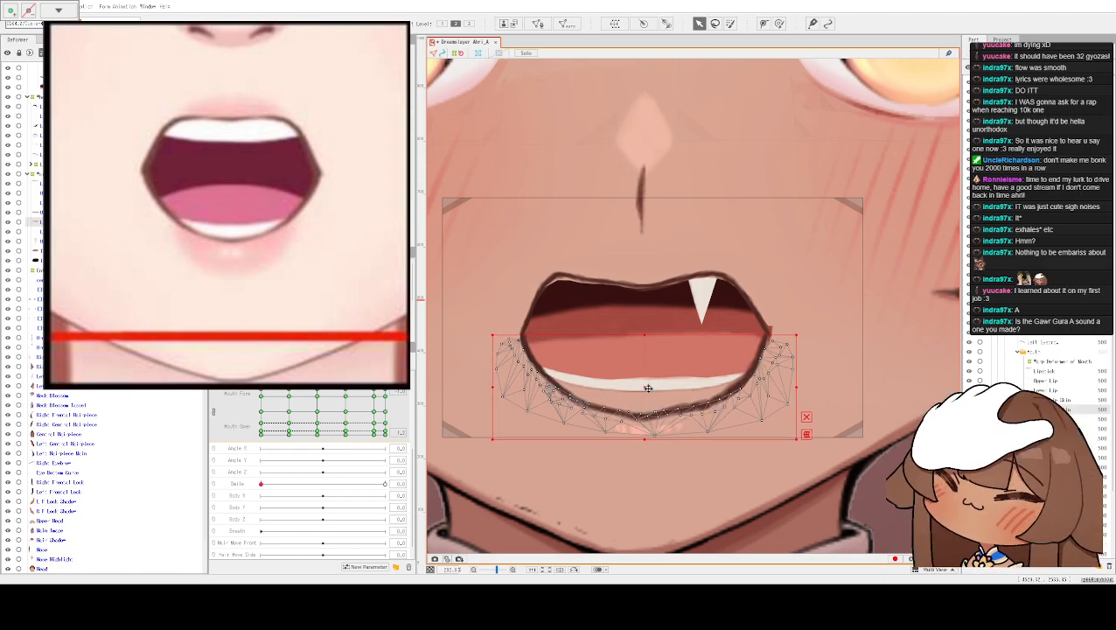
left_click(641, 301)
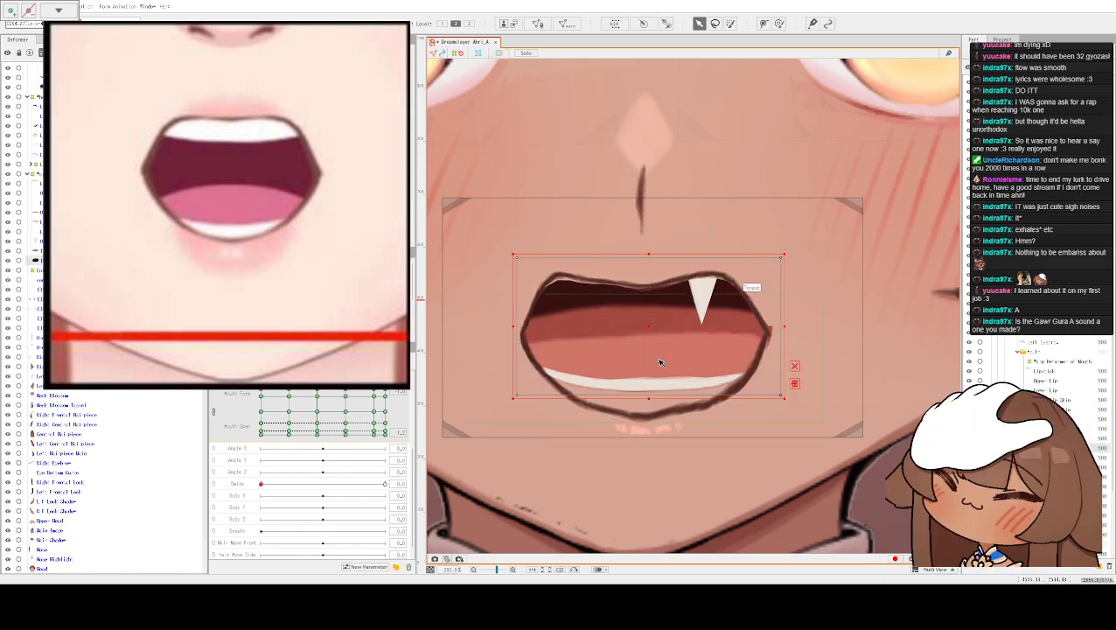
left_click_drag(648, 398, 645, 434)
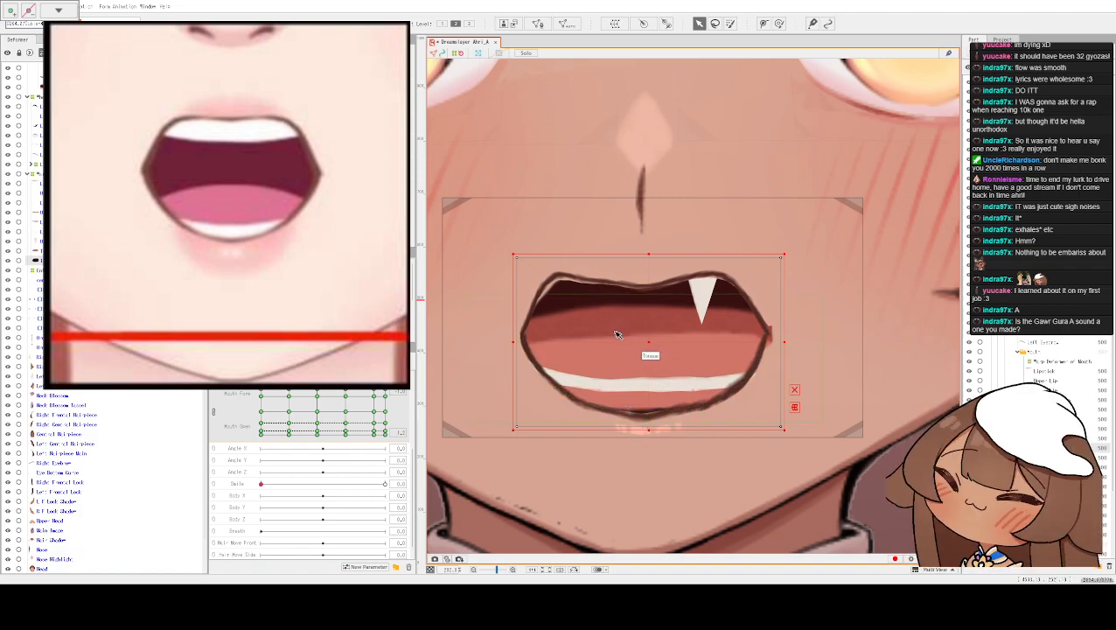
- Inspect the gap inside the upper lip's left bend and extend the mouth interior mesh's upper-left corner outward
left_click(548, 289)
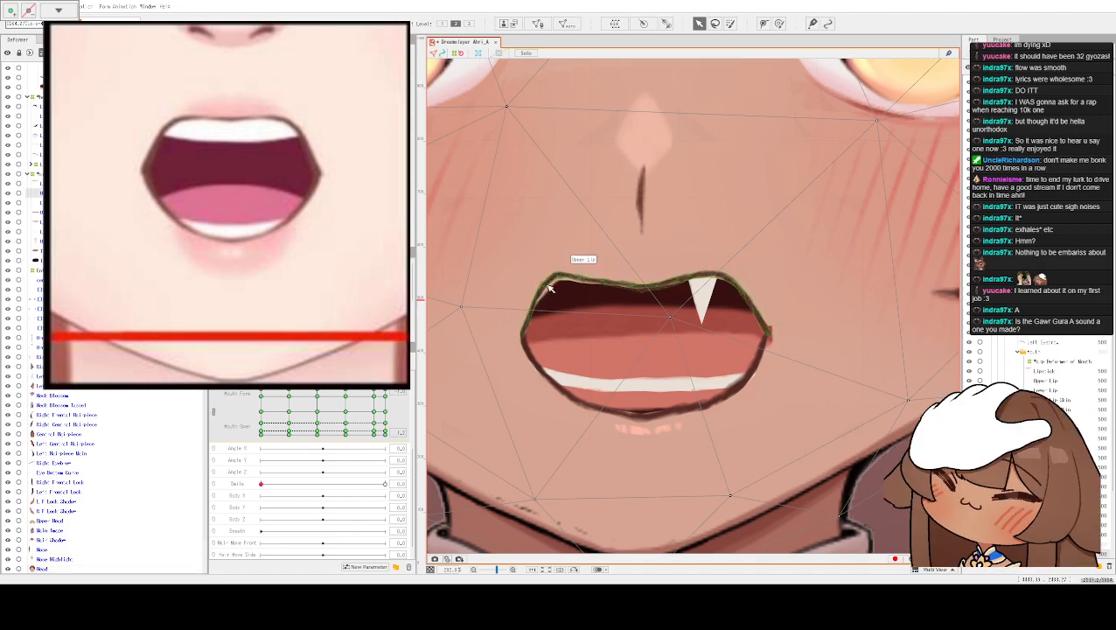
scroll(548, 289, "up", 2)
left_click(564, 224)
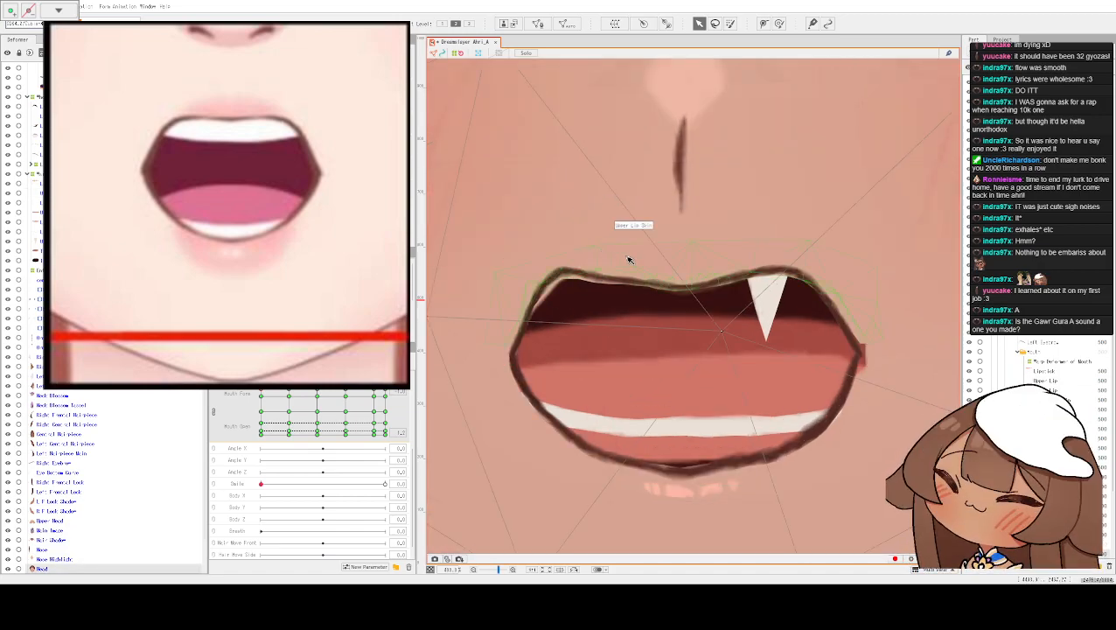
key("ctrl+t")
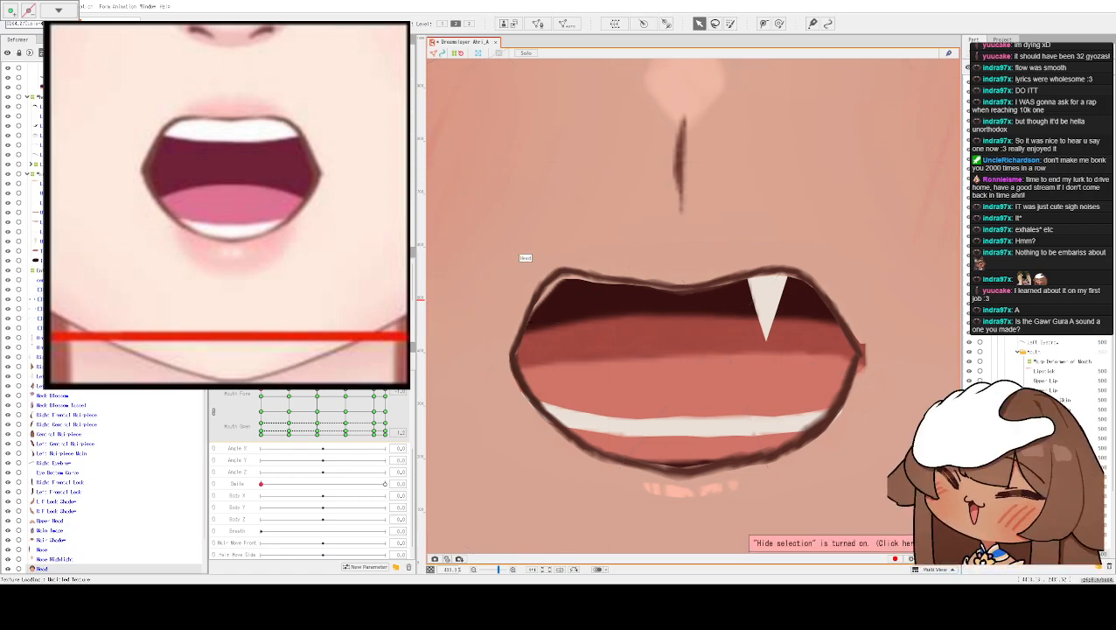
left_click(547, 289)
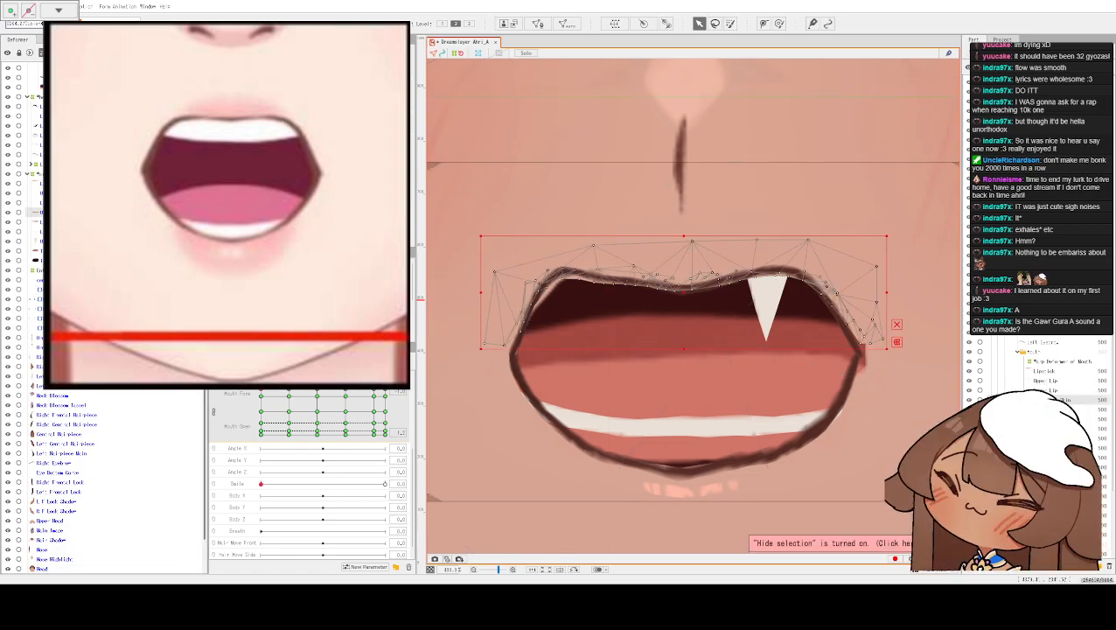
scroll(546, 289, "up", 4)
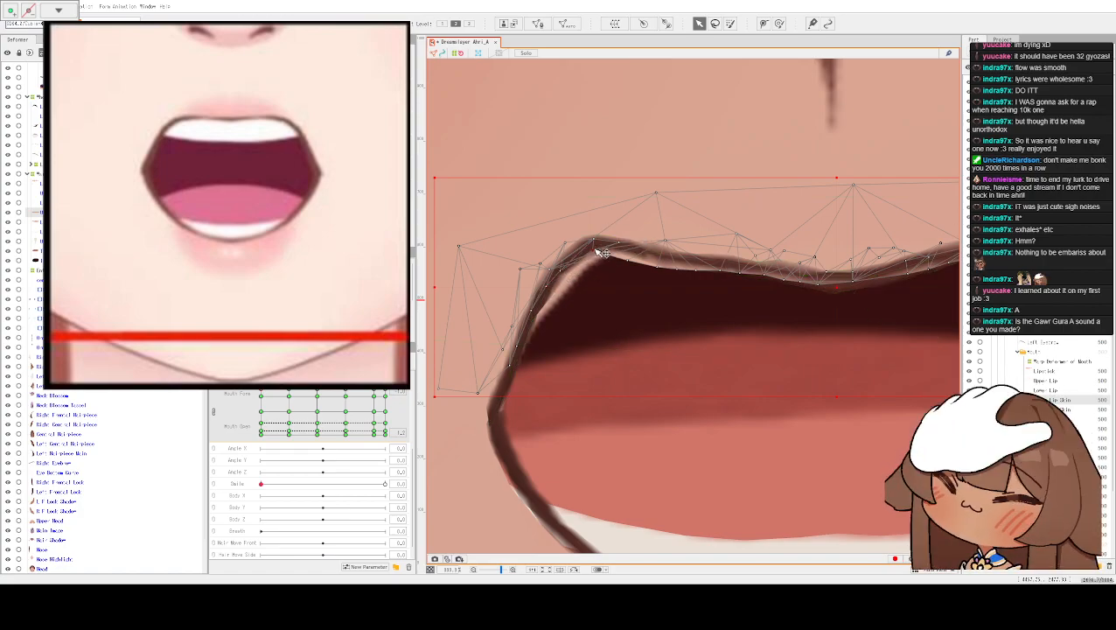
left_click(567, 293)
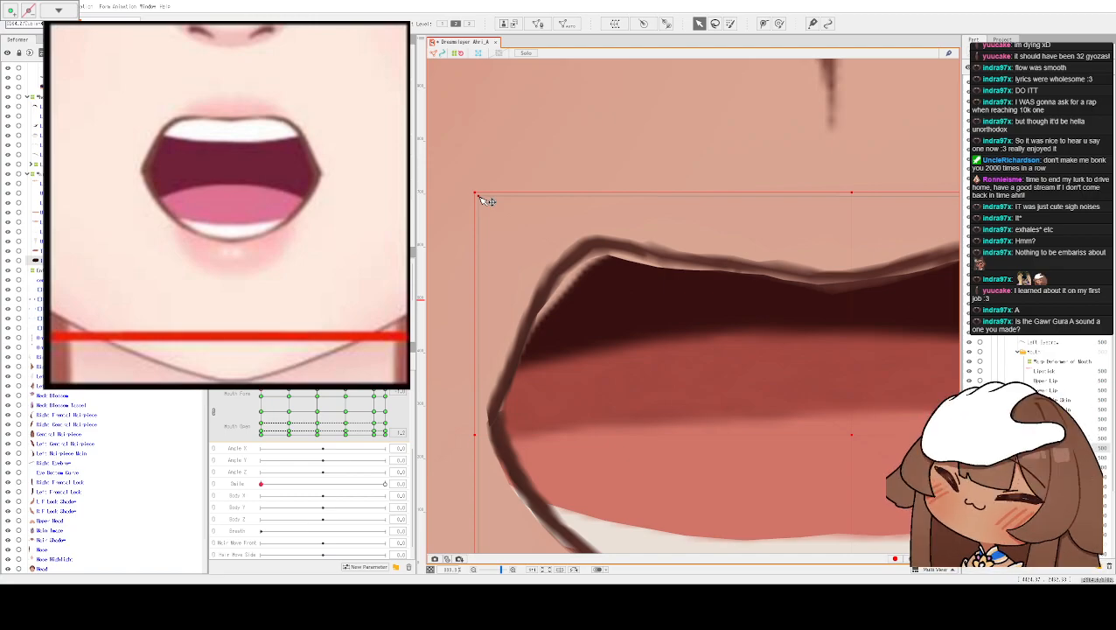
left_click_drag(479, 198, 464, 183)
scroll(772, 219, "down", 4)
scroll(598, 207, "up", 1)
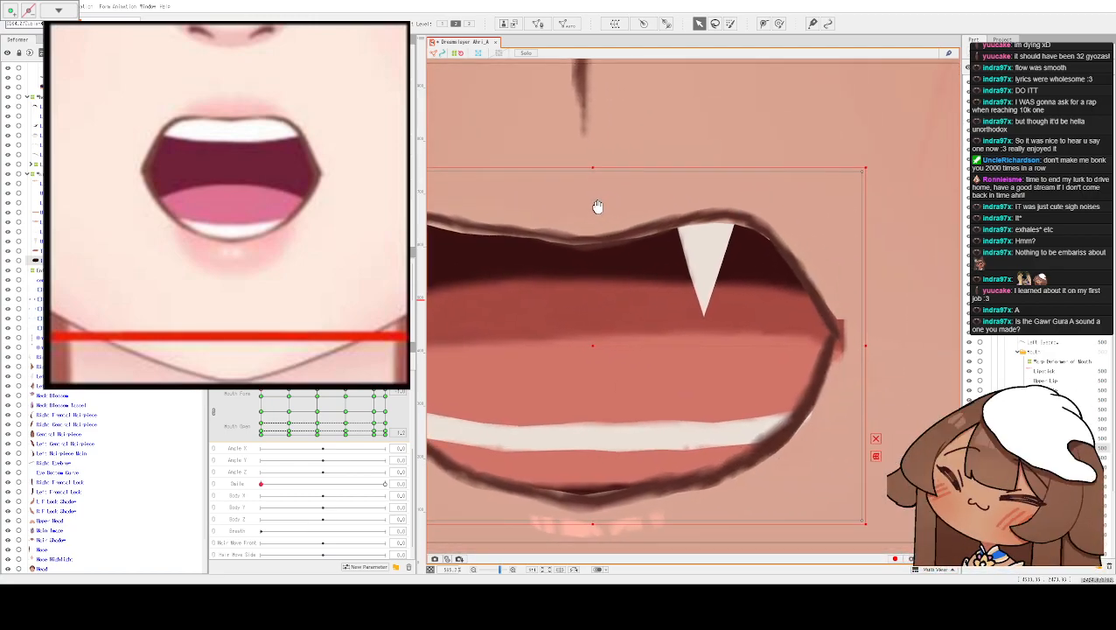
- Examine the enlarged open mouth on the whole face, checking the Lower Lip Skin mesh against the chin and neck
scroll(639, 196, "down", 1)
scroll(791, 376, "down", 3)
scroll(734, 229, "down", 1)
scroll(758, 225, "down", 3)
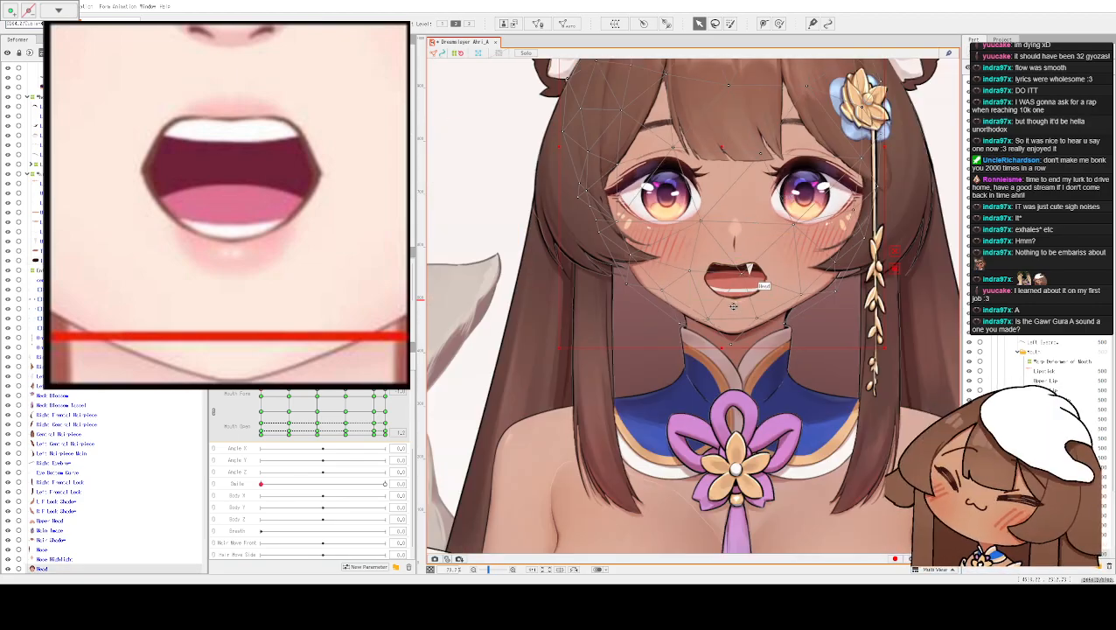
left_click_drag(787, 312, 738, 296)
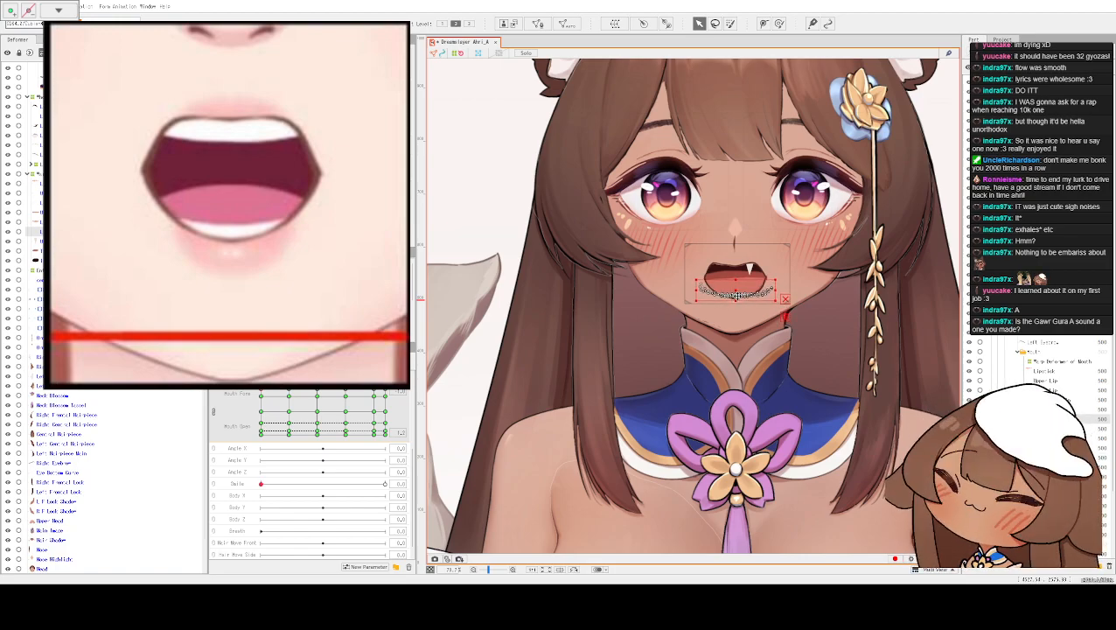
left_click(709, 334)
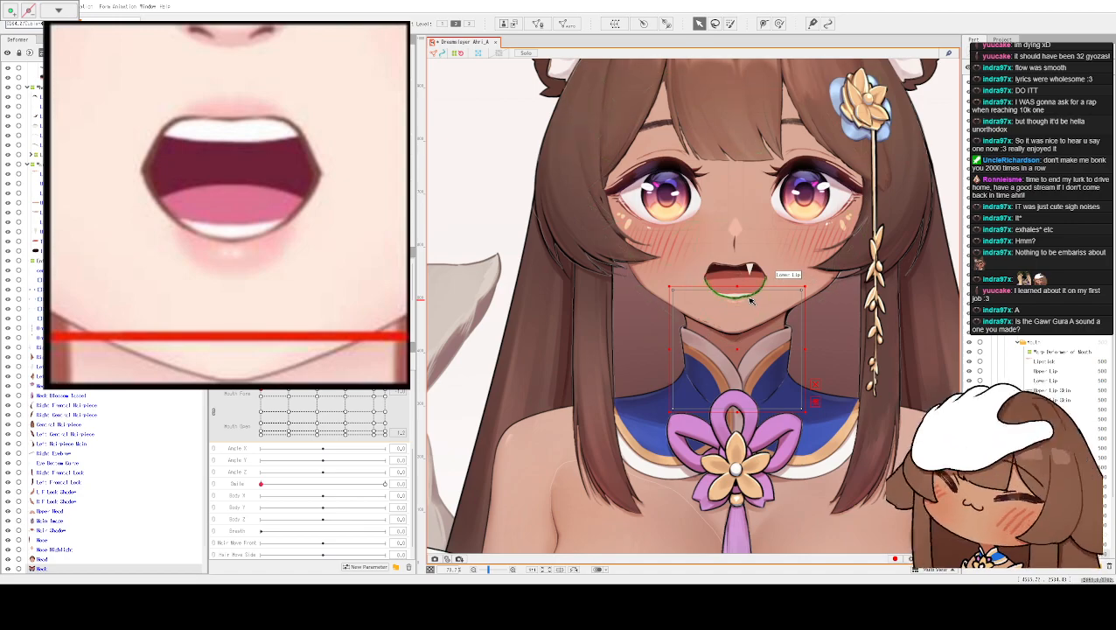
scroll(699, 317, "up", 2)
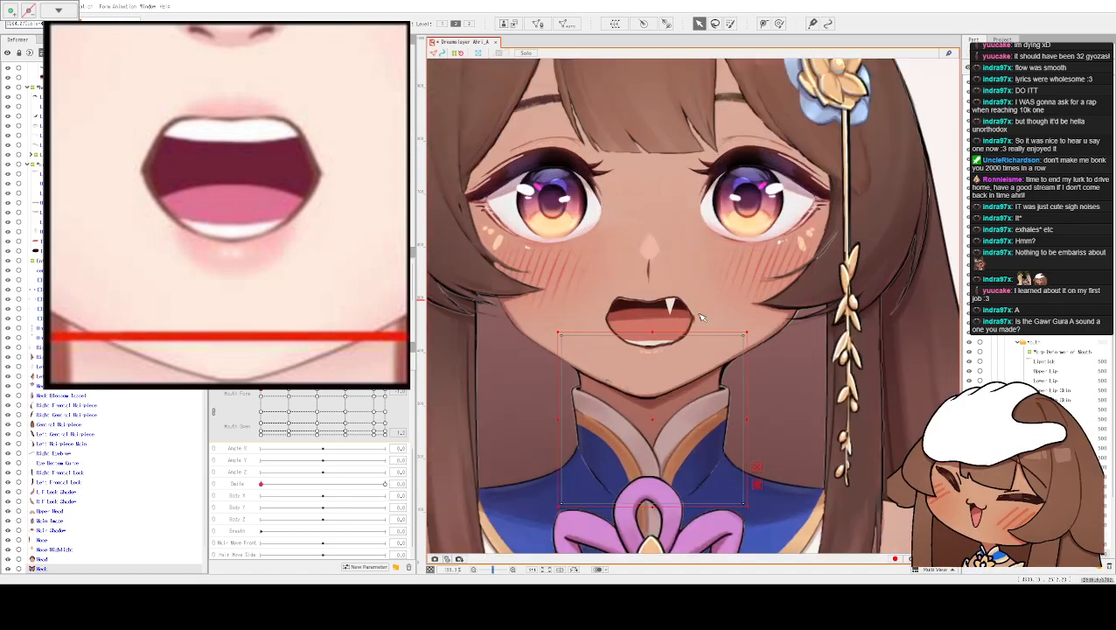
left_click(653, 340)
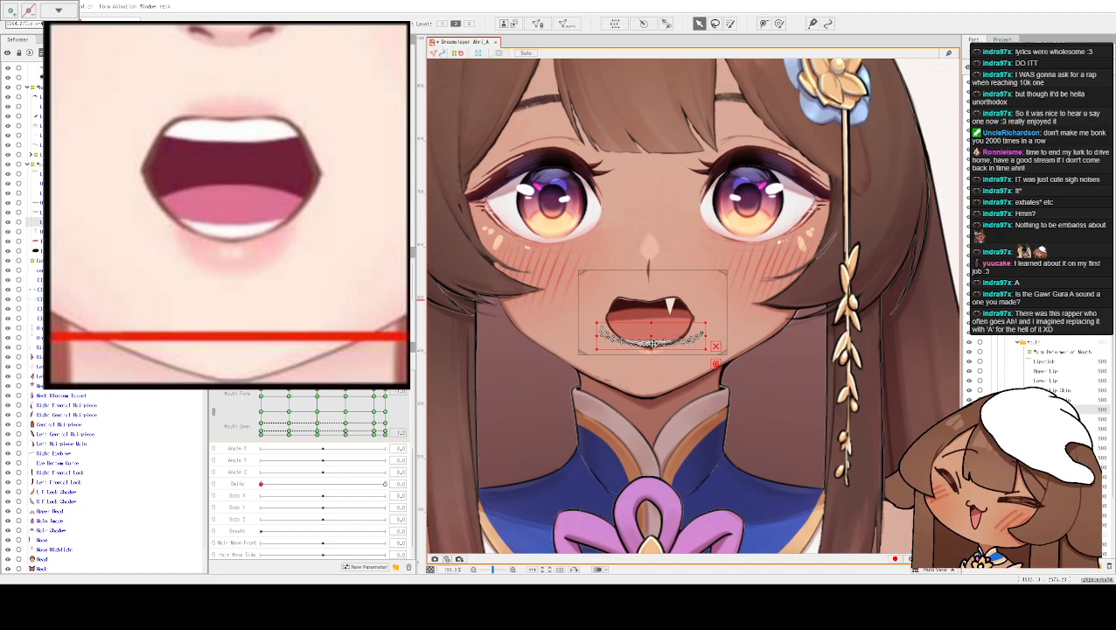
left_click(761, 330)
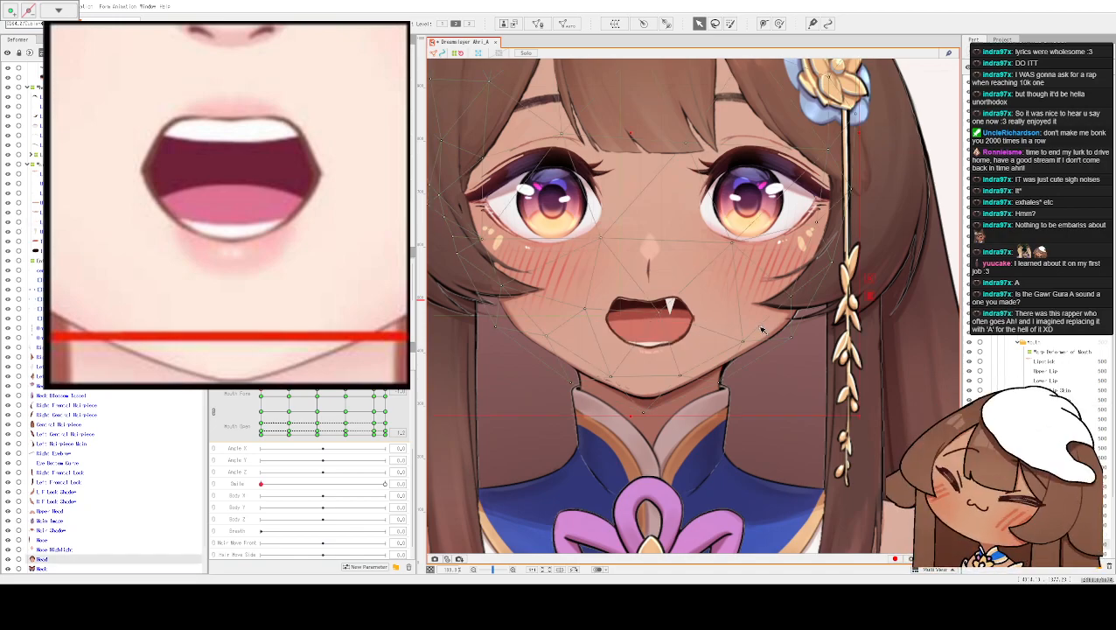
scroll(757, 321, "down", 2)
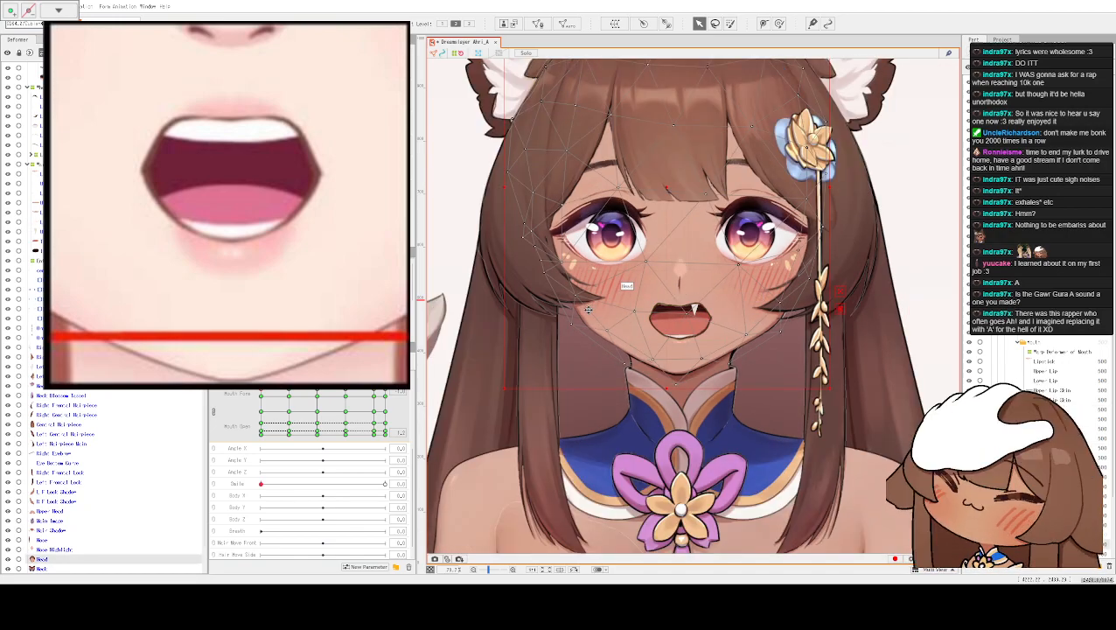
scroll(591, 310, "up", 2)
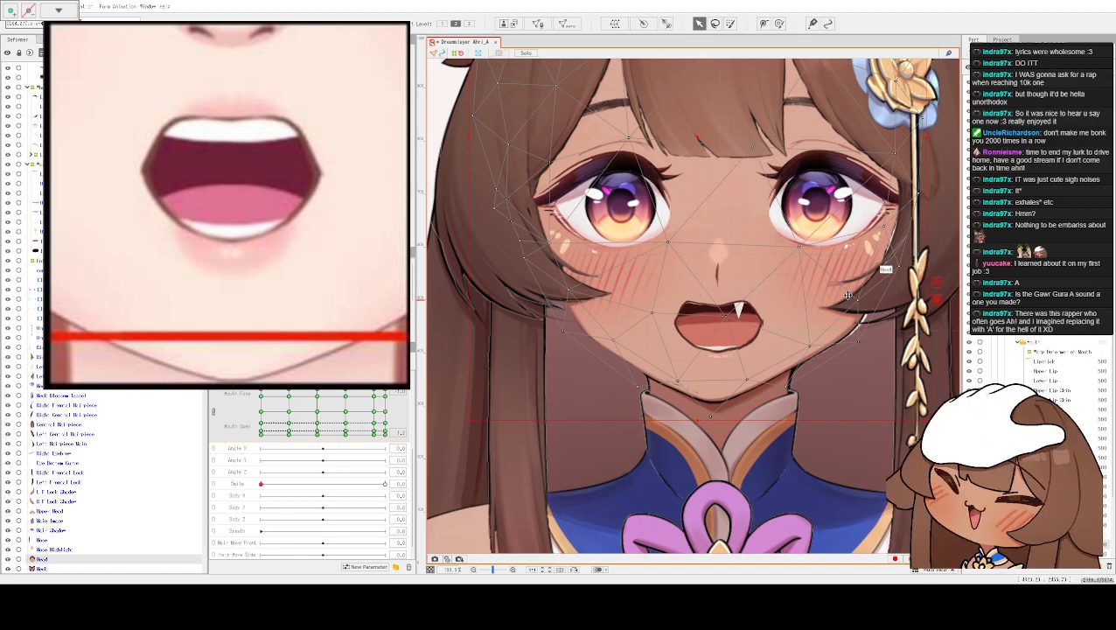
- Check the mouth interior, Upper Lip Skin and Head meshes around the open mouth
left_click(806, 303)
left_click(795, 311)
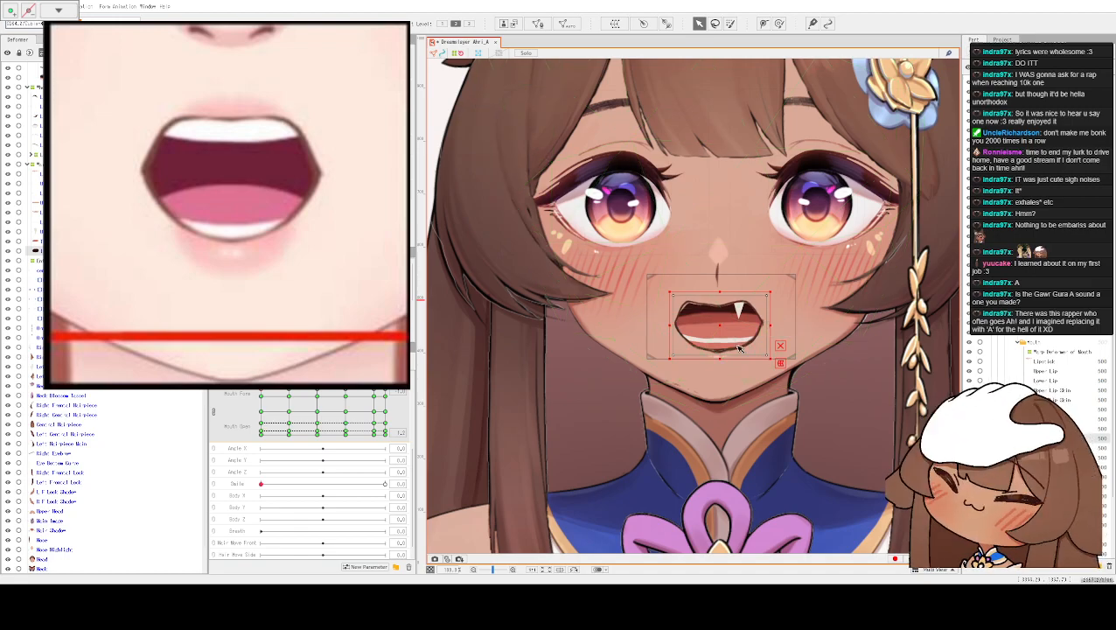
left_click(717, 388)
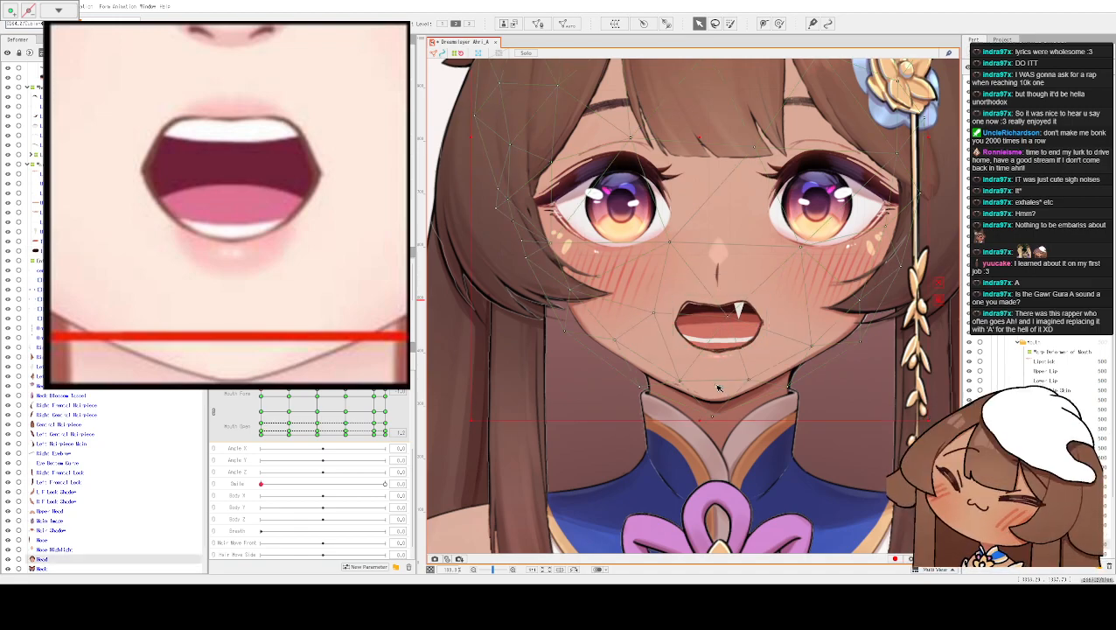
left_click(715, 389)
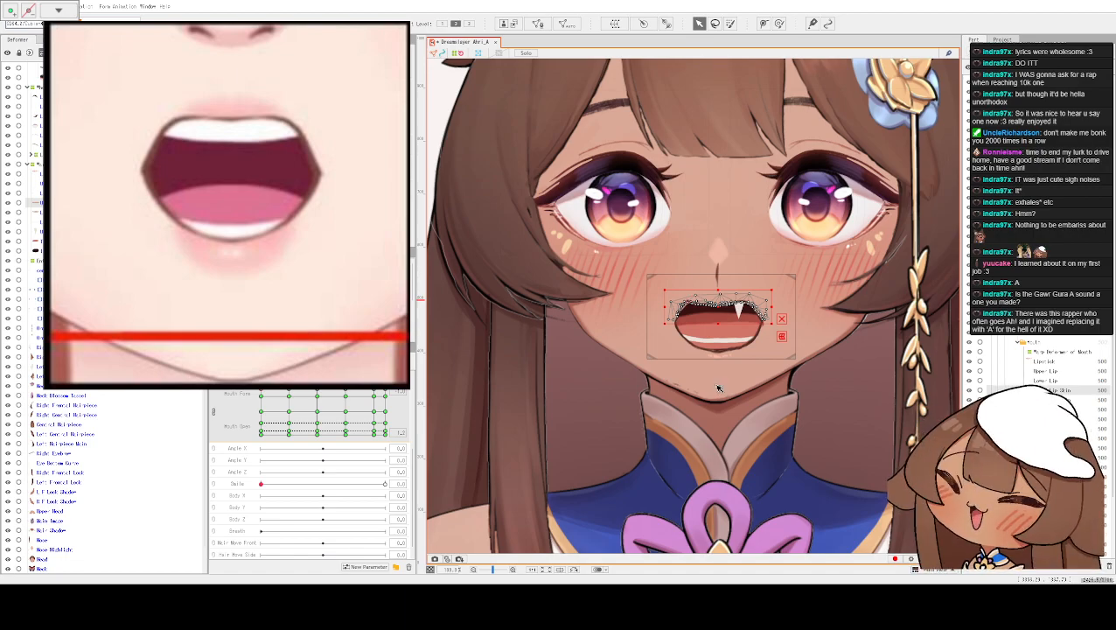
left_click(717, 388)
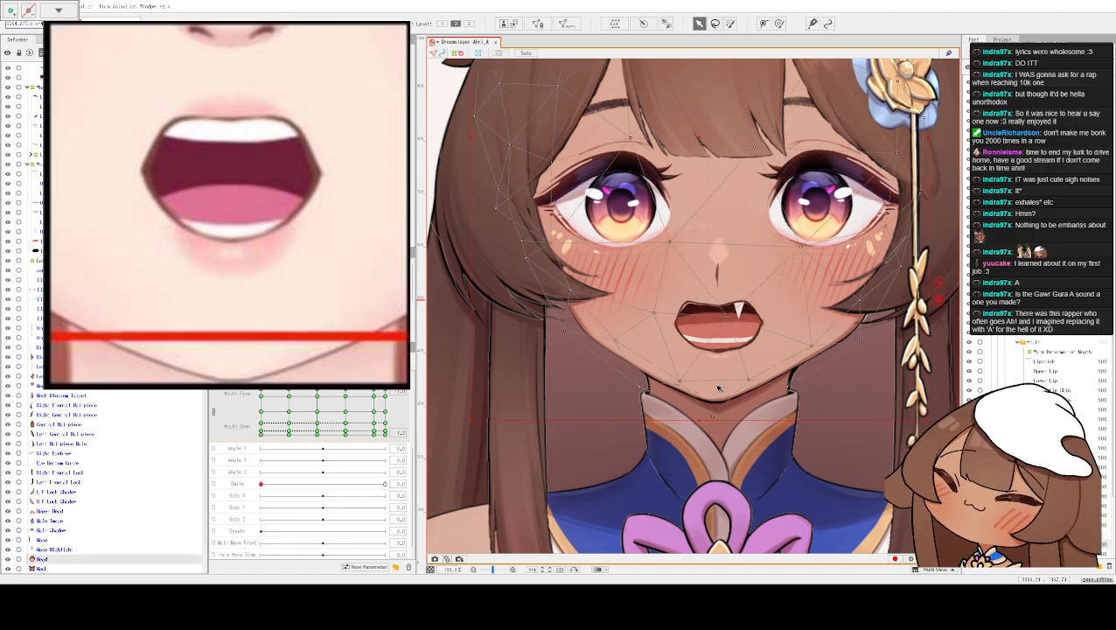
- Undo the recent edits that enlarged and lowered the lip and Lower Lip Skin meshes of the open mouth
left_click(718, 388)
left_click(716, 388)
left_click(715, 388)
left_click(716, 389)
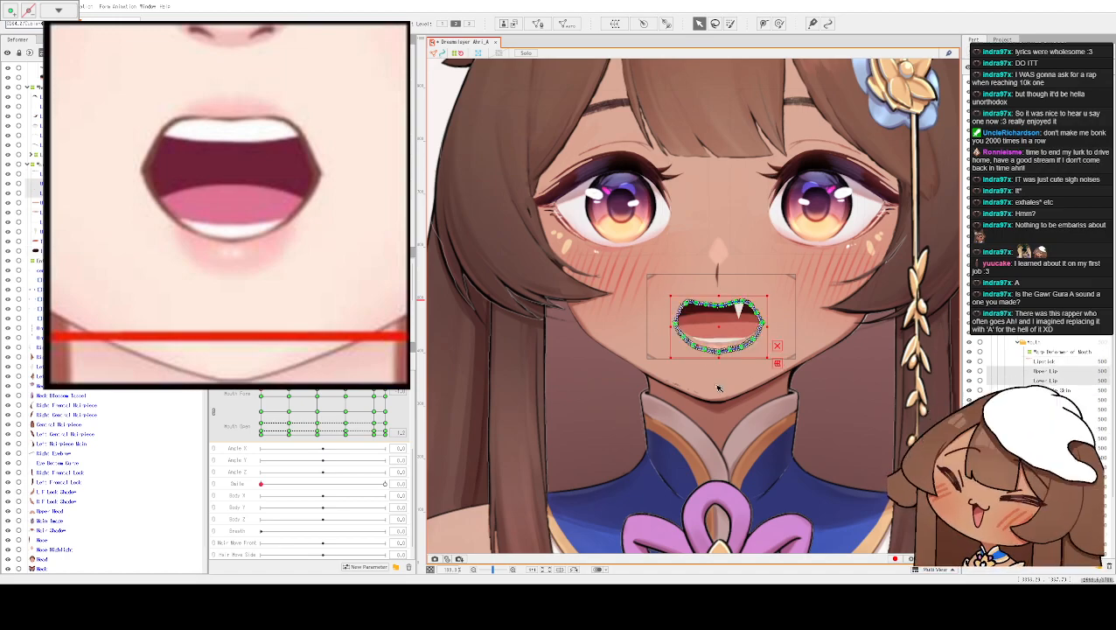
left_click(715, 389)
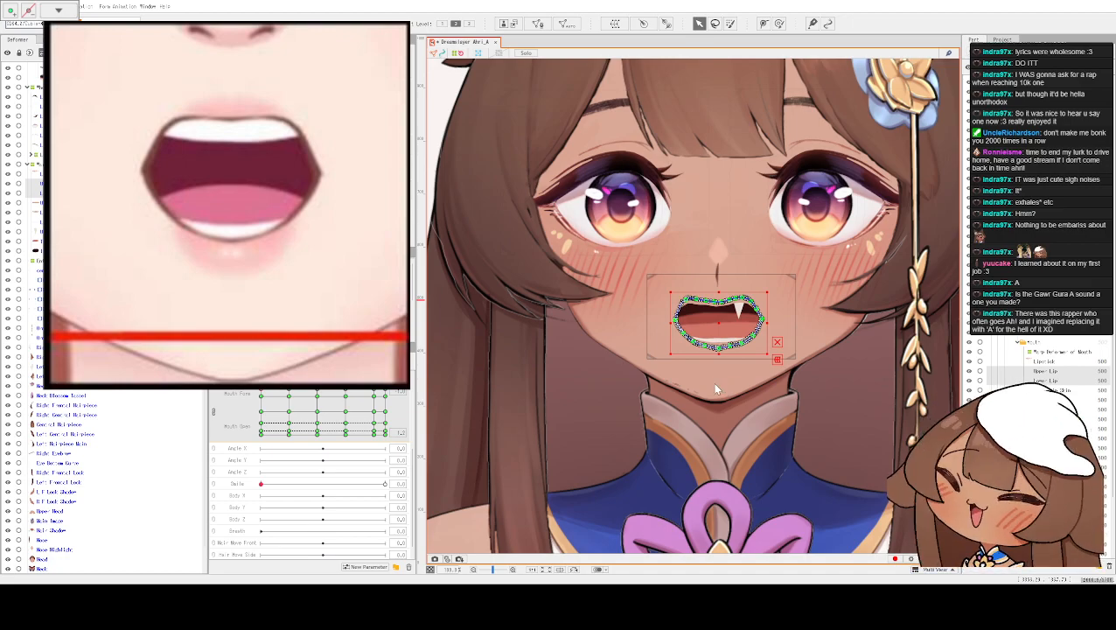
left_click(715, 388)
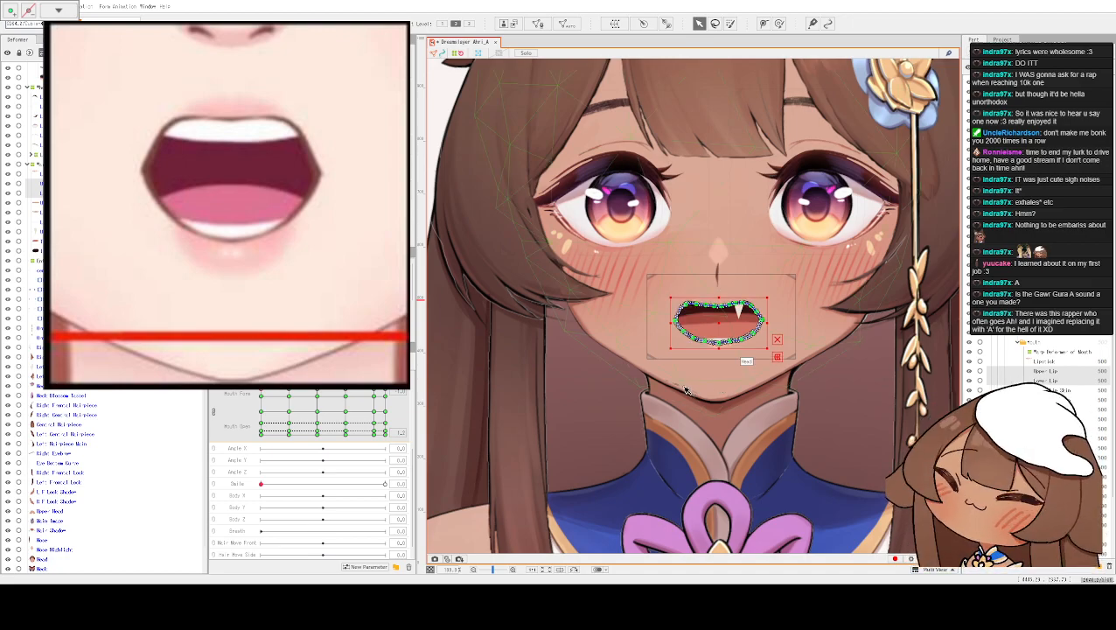
left_click(686, 390)
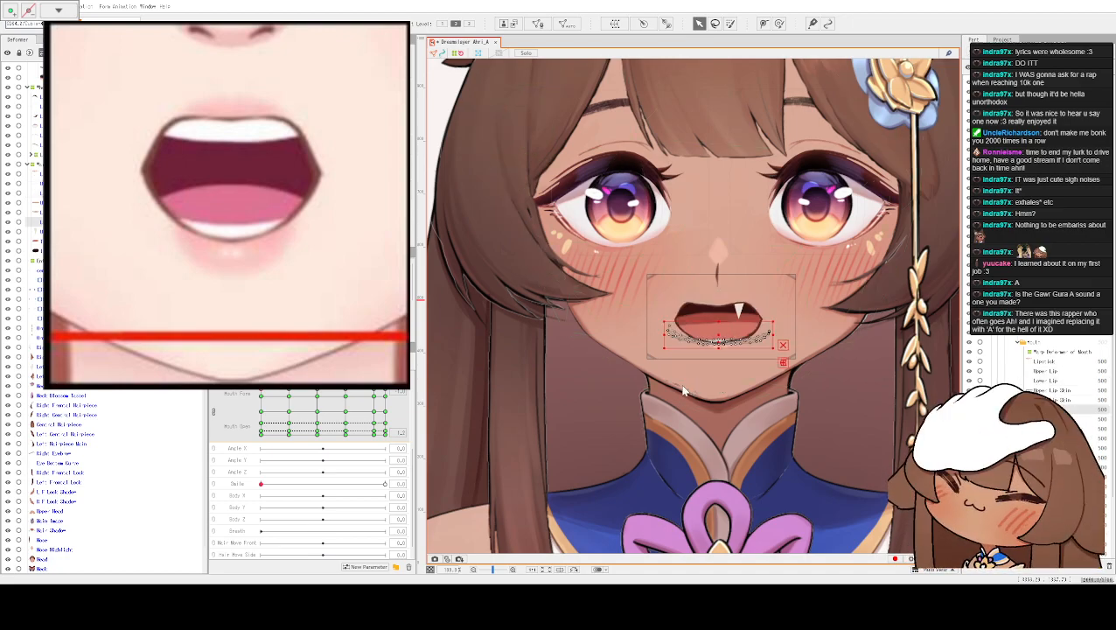
- Turn on Hide Selection and examine the open mouth on the whole face, trying different mouth forms
left_click(688, 387)
scroll(698, 395, "down", 2)
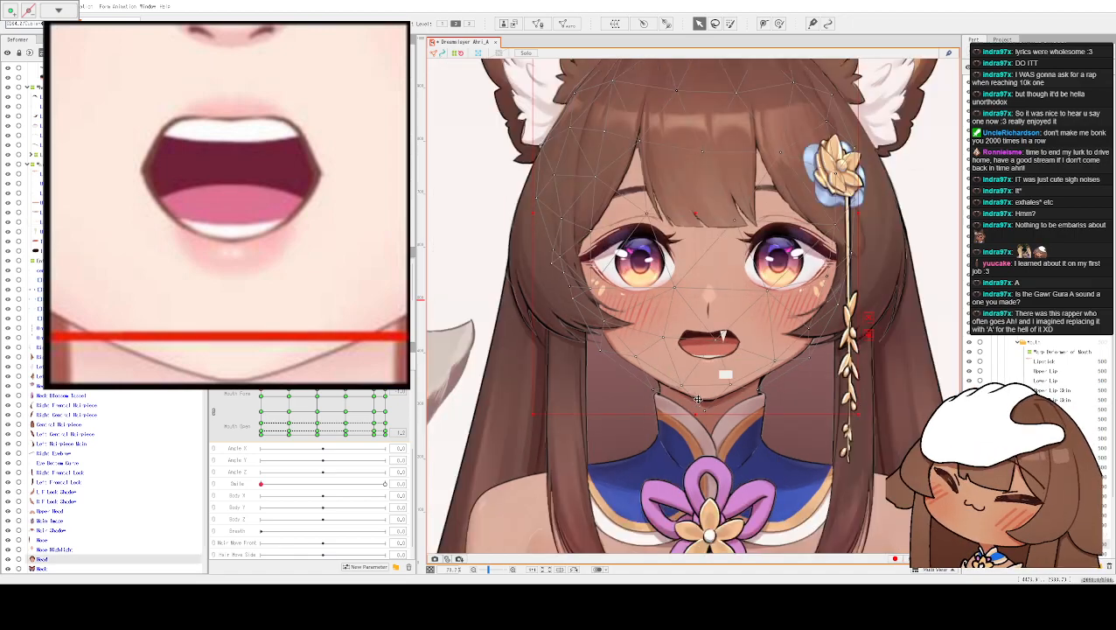
scroll(697, 398, "down", 2)
scroll(796, 403, "up", 2)
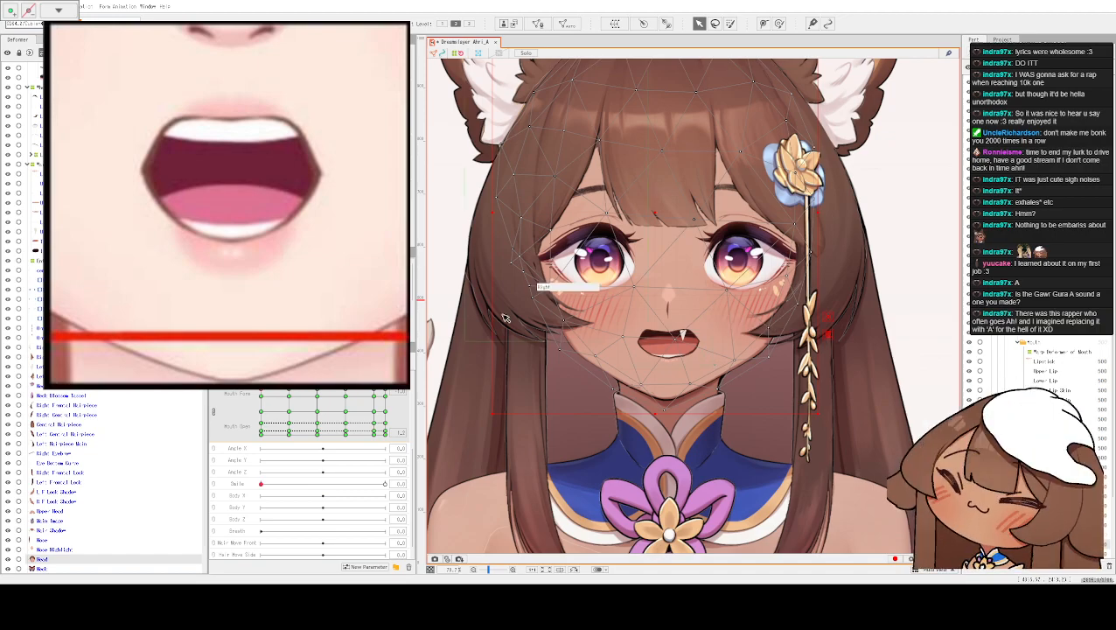
key("ctrl+h")
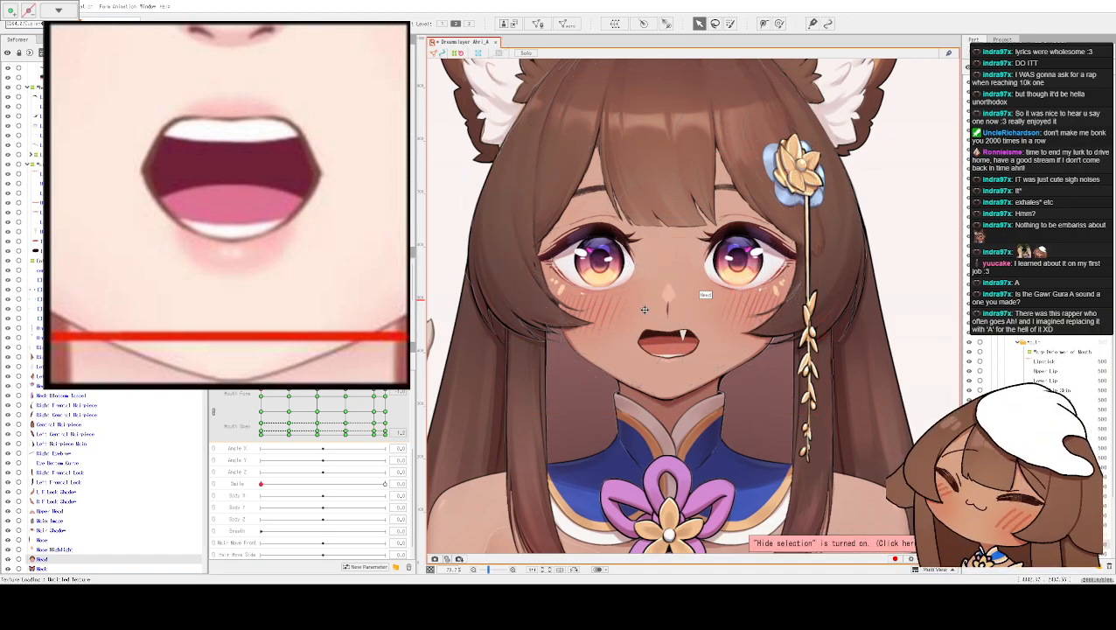
left_click(600, 192)
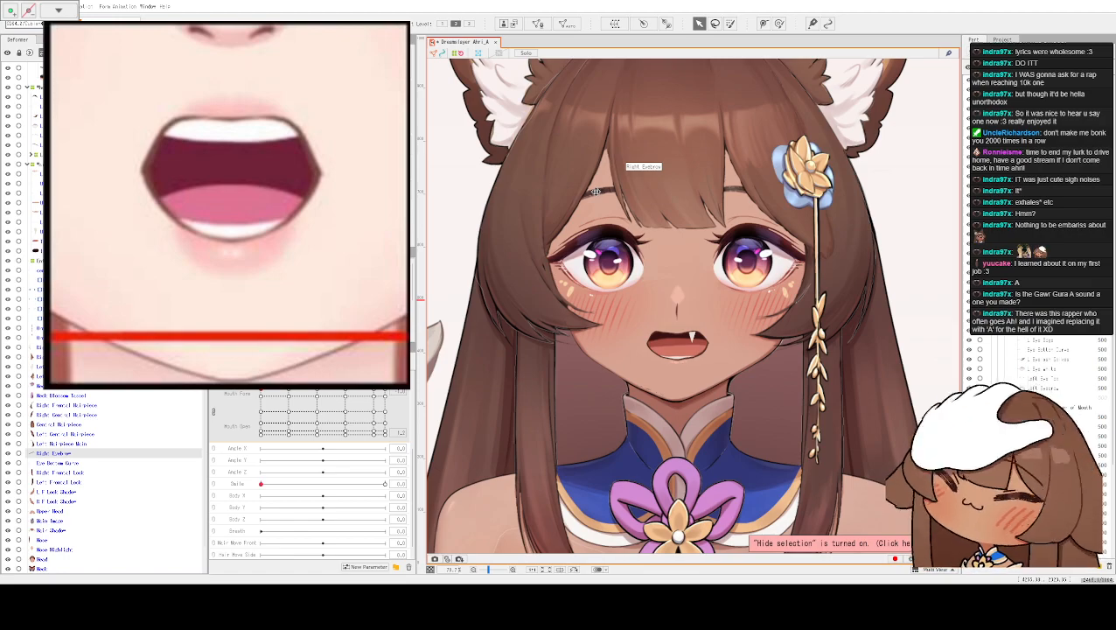
scroll(721, 385, "down", 2)
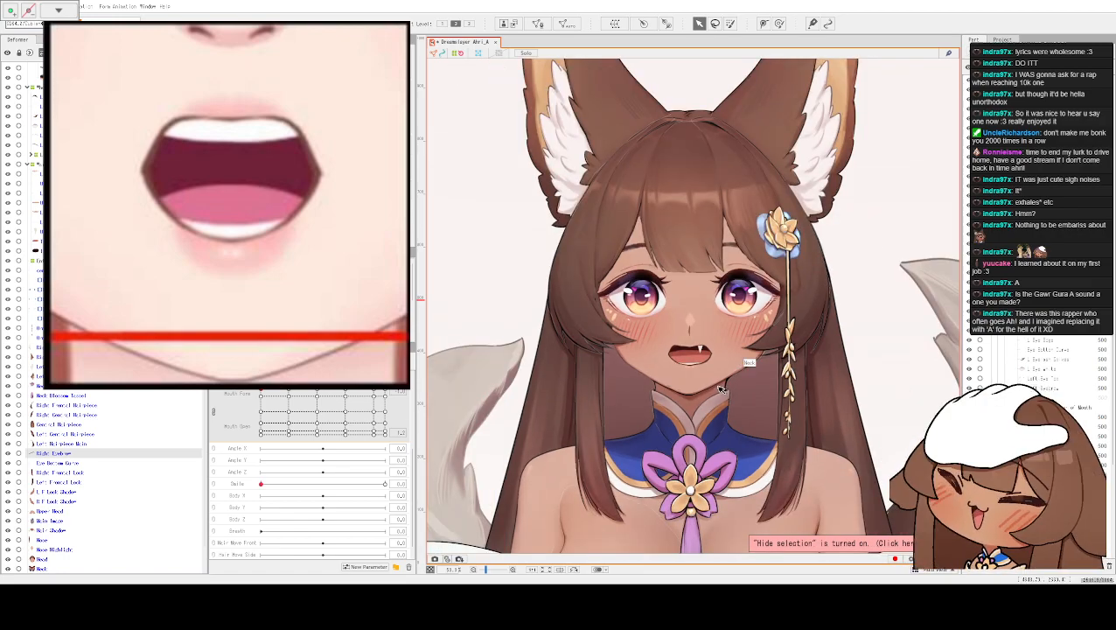
scroll(713, 350, "up", 2)
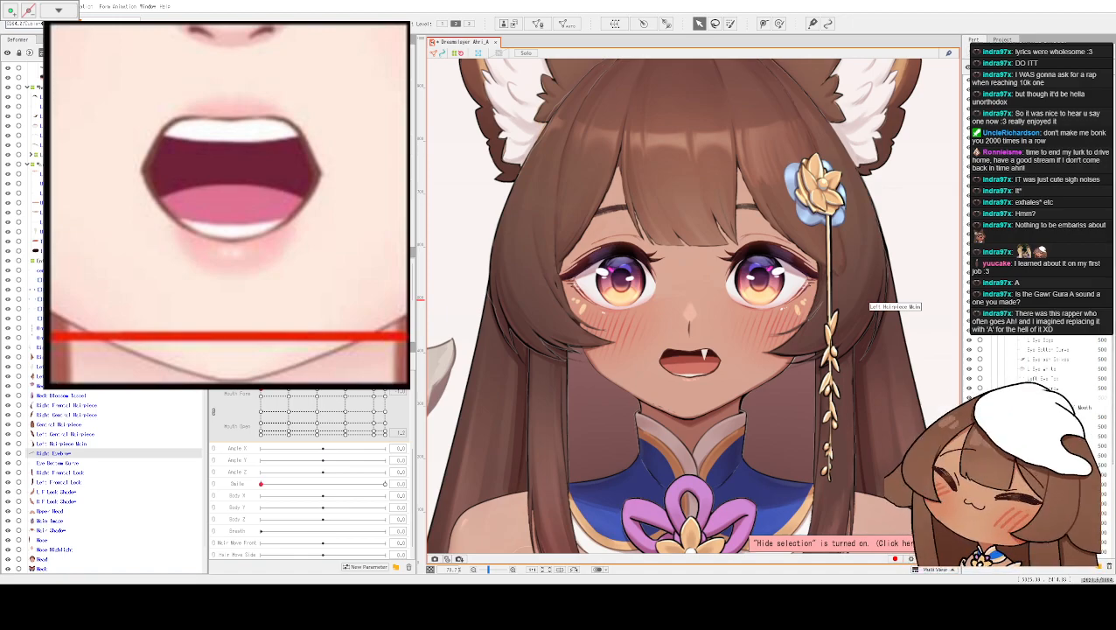
left_click(260, 393)
left_click_drag(295, 389, 280, 390)
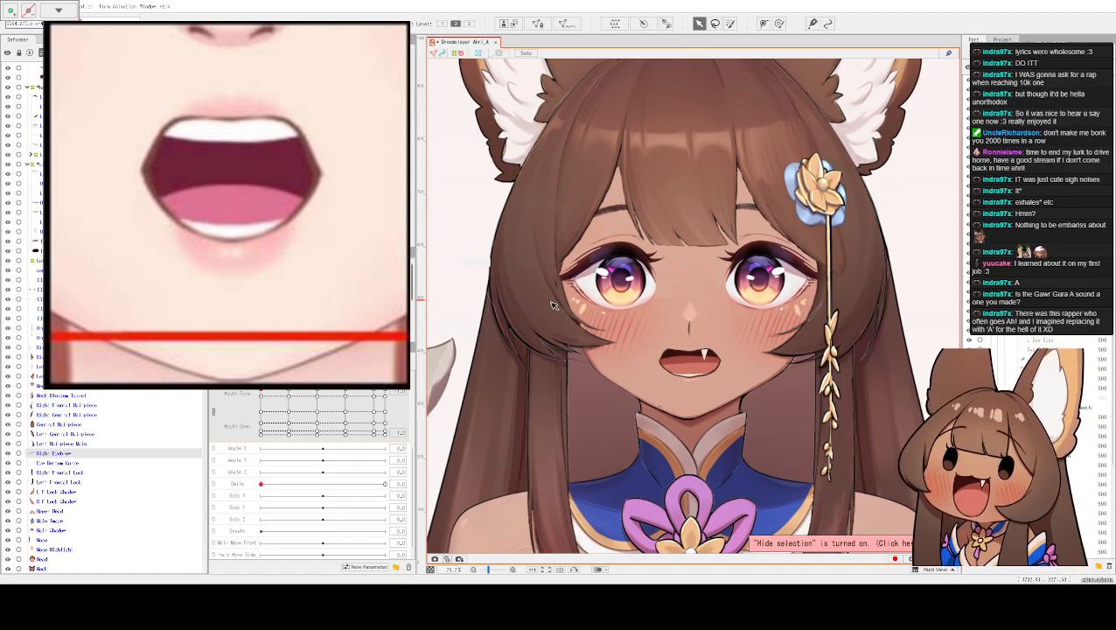
- Select the Upper Lip Skin mesh and check how it follows the lip line between the wide and rounded mouth forms
left_click(673, 341)
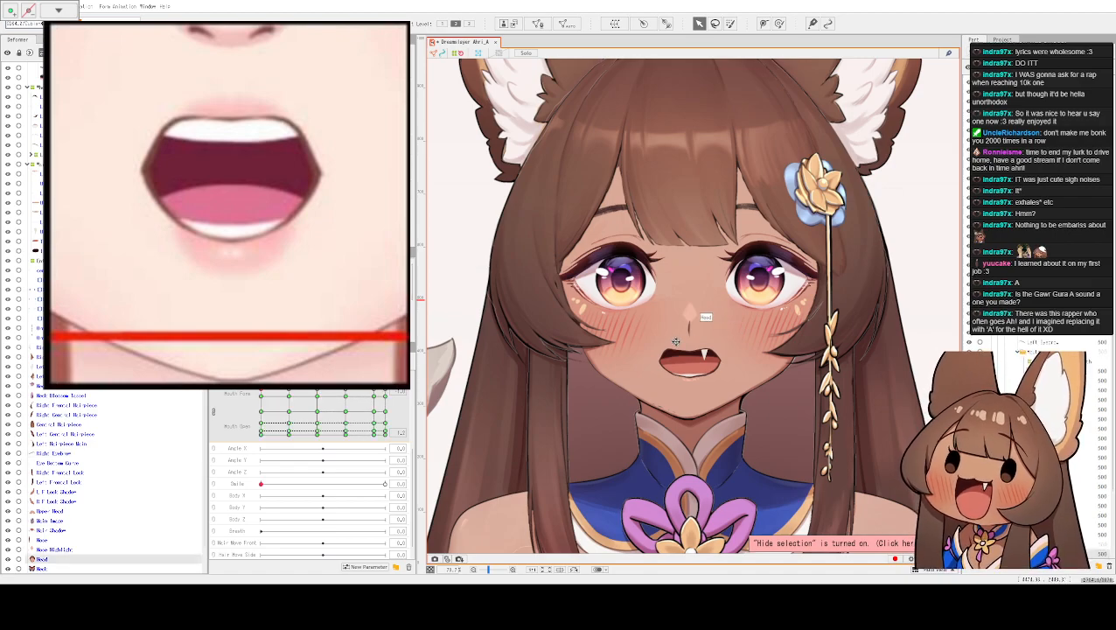
scroll(675, 341, "up", 3)
left_click(695, 375)
scroll(695, 374, "up", 3)
scroll(787, 241, "up", 1)
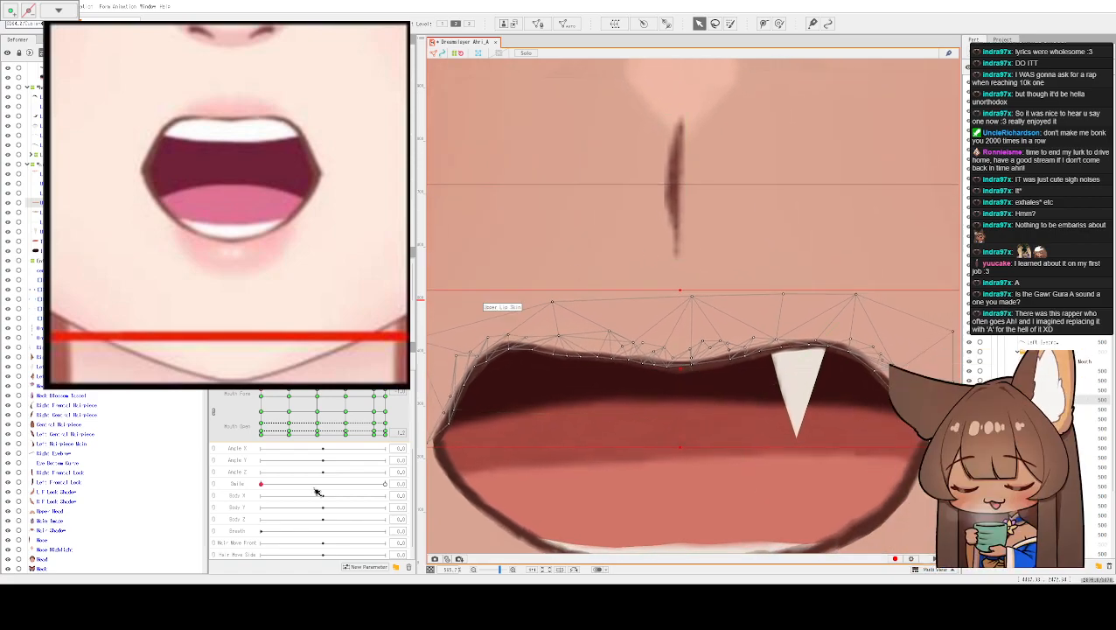
scroll(329, 485, "down", 1)
left_click_drag(529, 229, 543, 200)
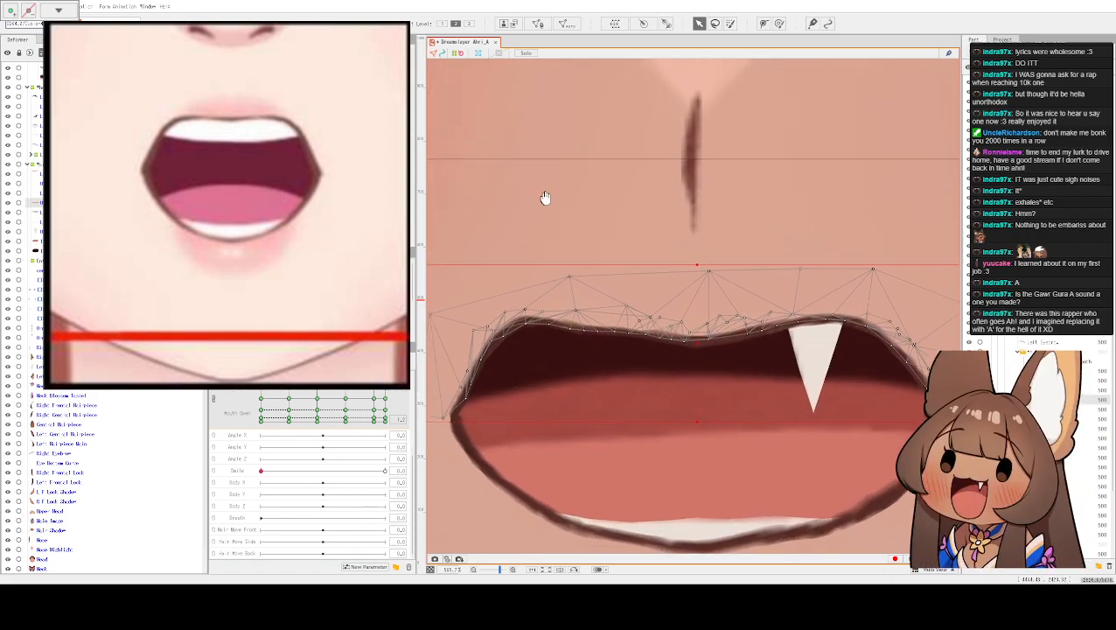
scroll(544, 200, "down", 3)
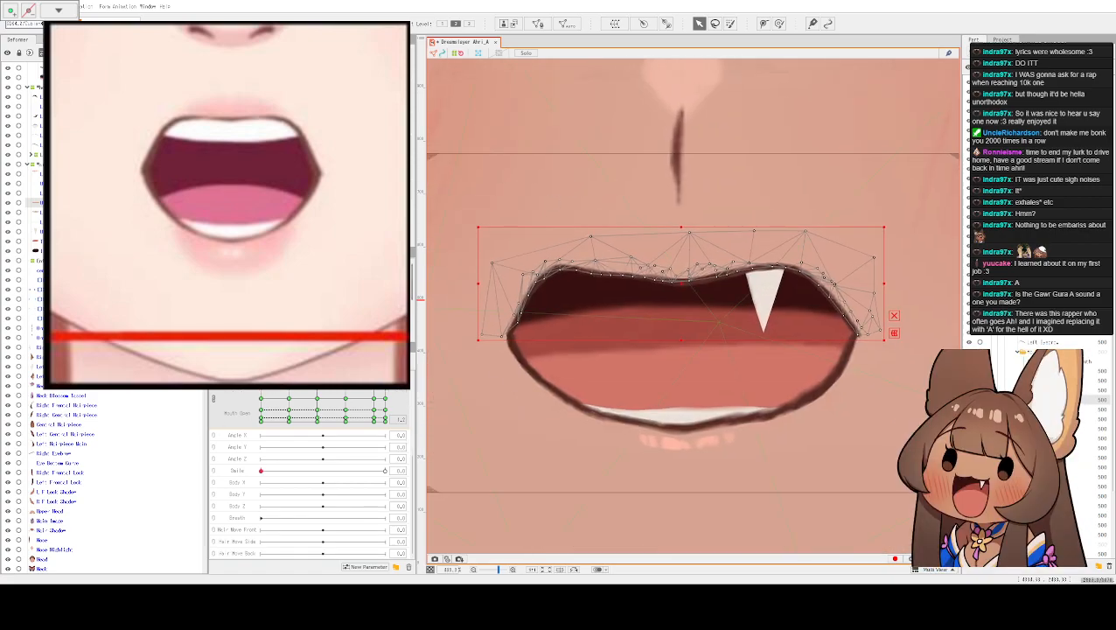
left_click_drag(385, 365, 373, 380)
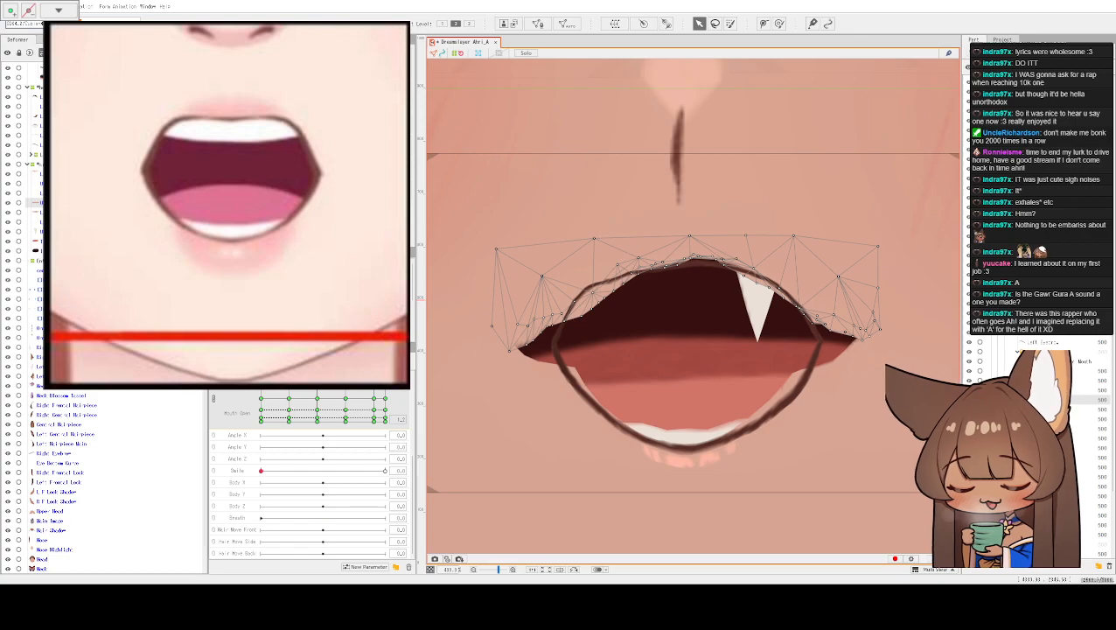
- Move the Upper Lip Skin mesh's left-corner vertices down beside the narrow rounded mouth and check the in-between shape
left_click(546, 345)
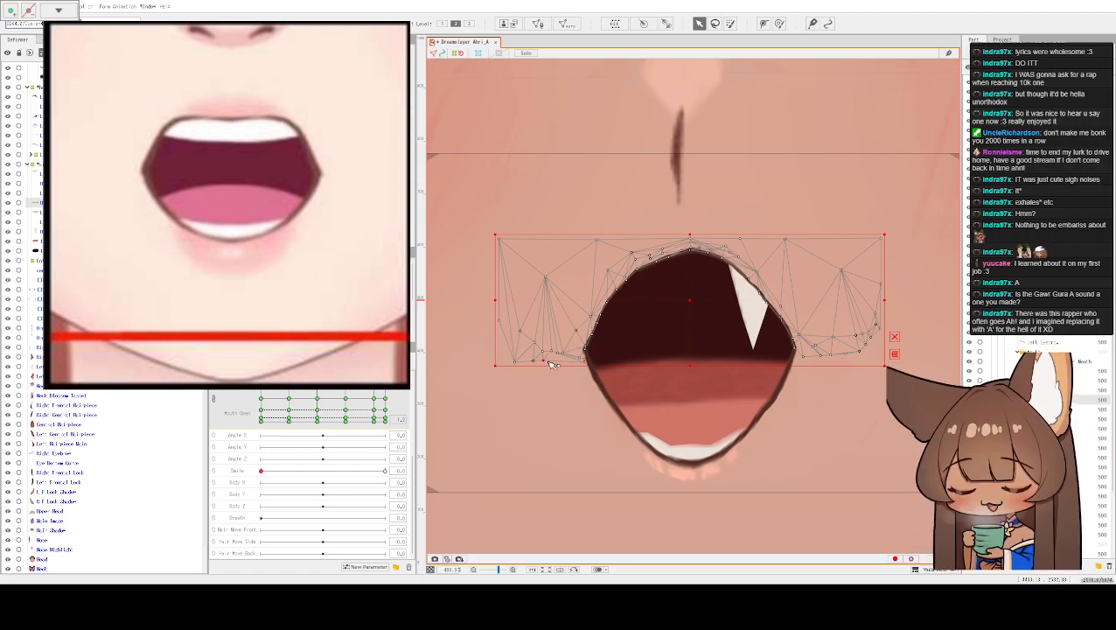
left_click_drag(585, 369, 490, 368)
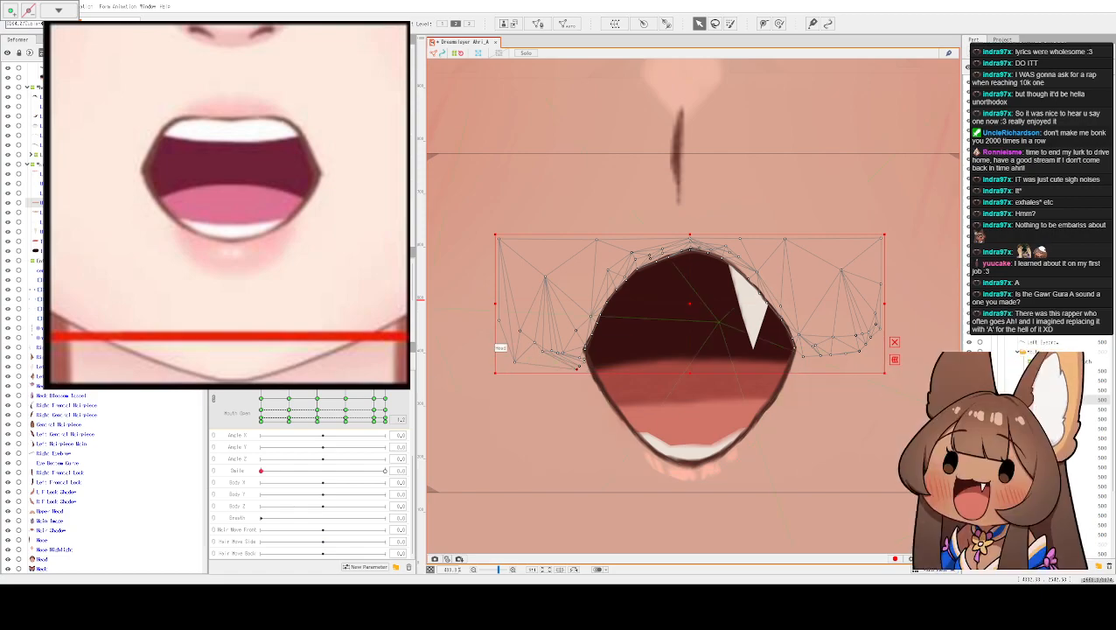
left_click(576, 367)
mouse_move(316, 376)
left_mouse_down()
mouse_move(385, 376)
mouse_move(318, 377)
mouse_move(337, 376)
left_mouse_up()
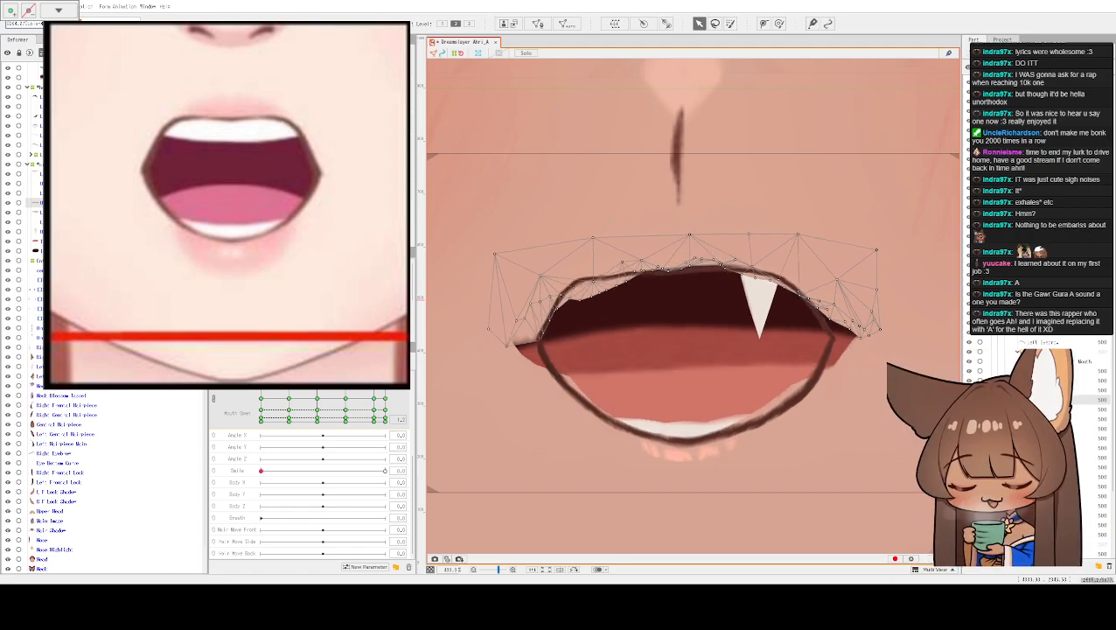
- Raise the Lower Lip Skin mesh's upper-left vertices beside the corner of the narrow rounded mouth
left_click(521, 370)
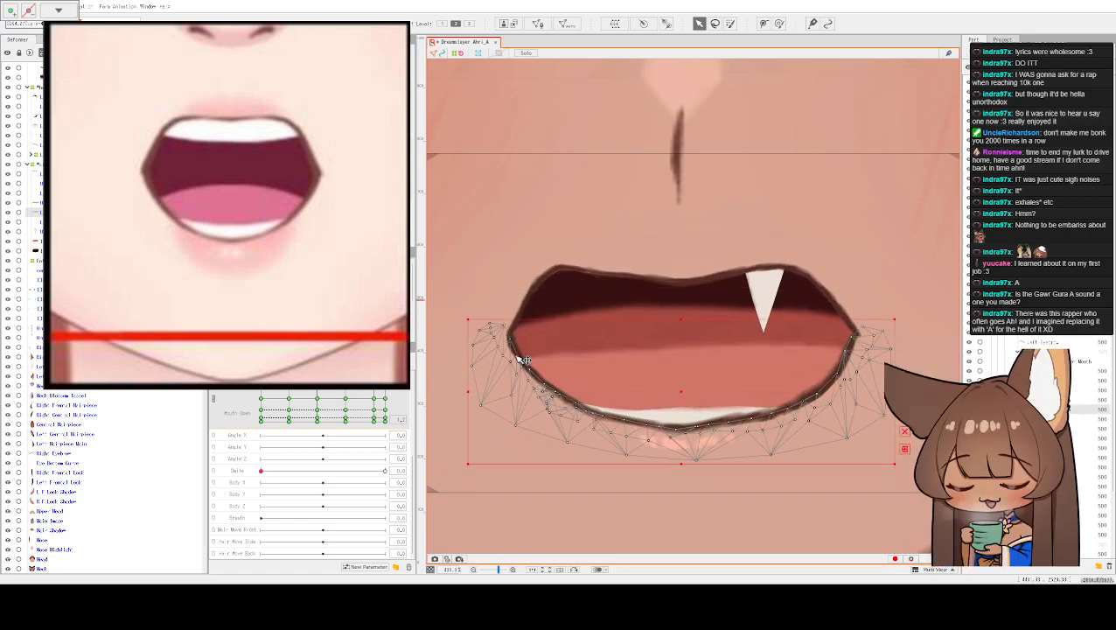
left_click(289, 378)
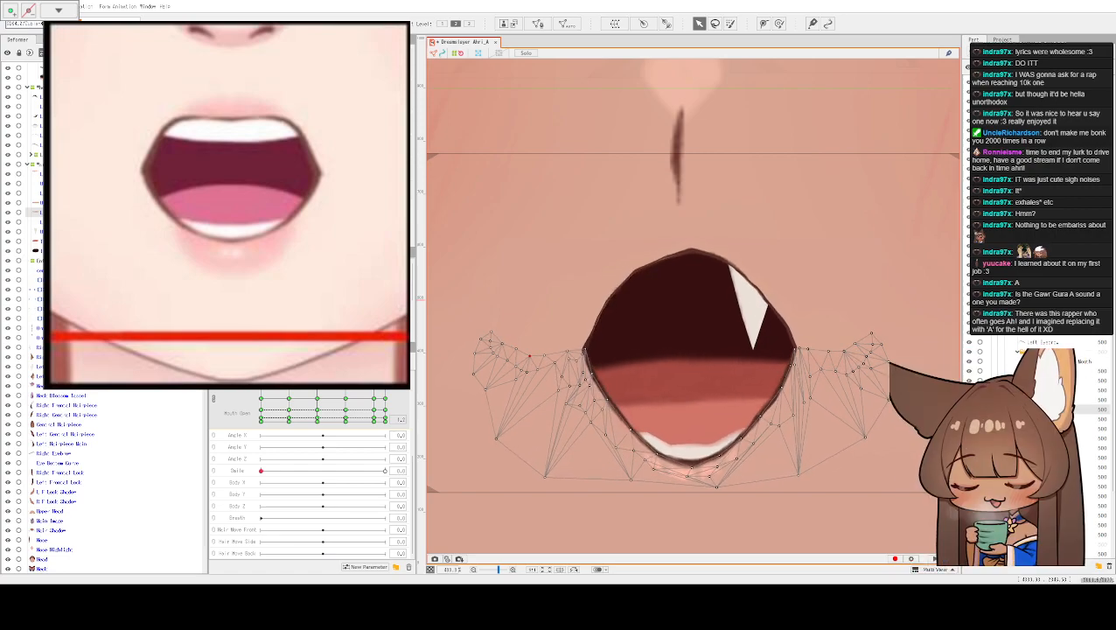
left_click(547, 357)
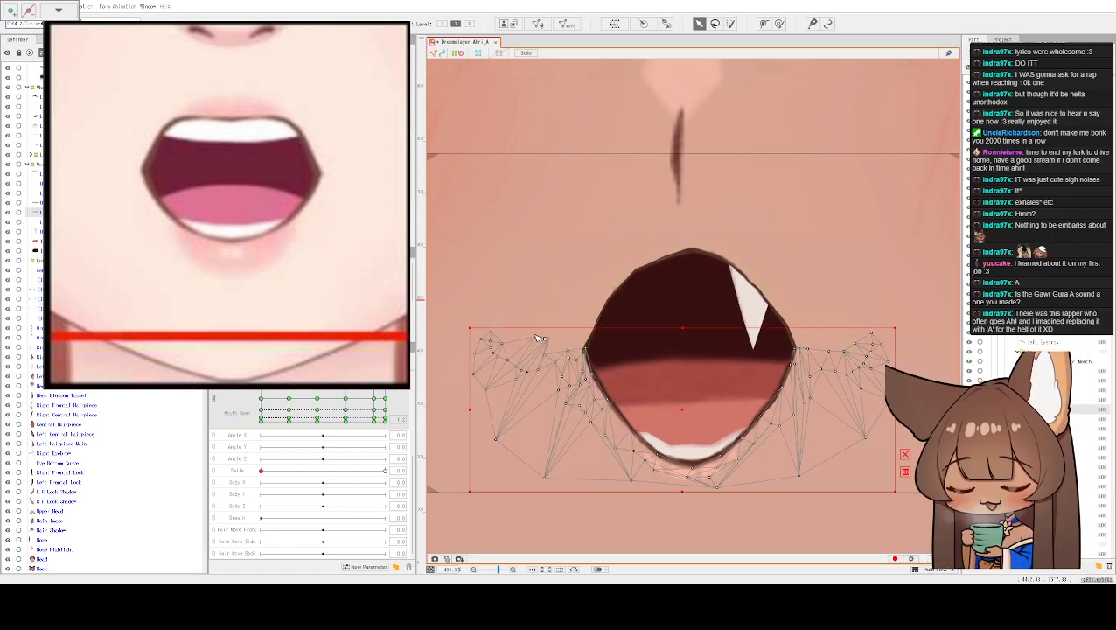
left_click_drag(536, 336, 522, 317)
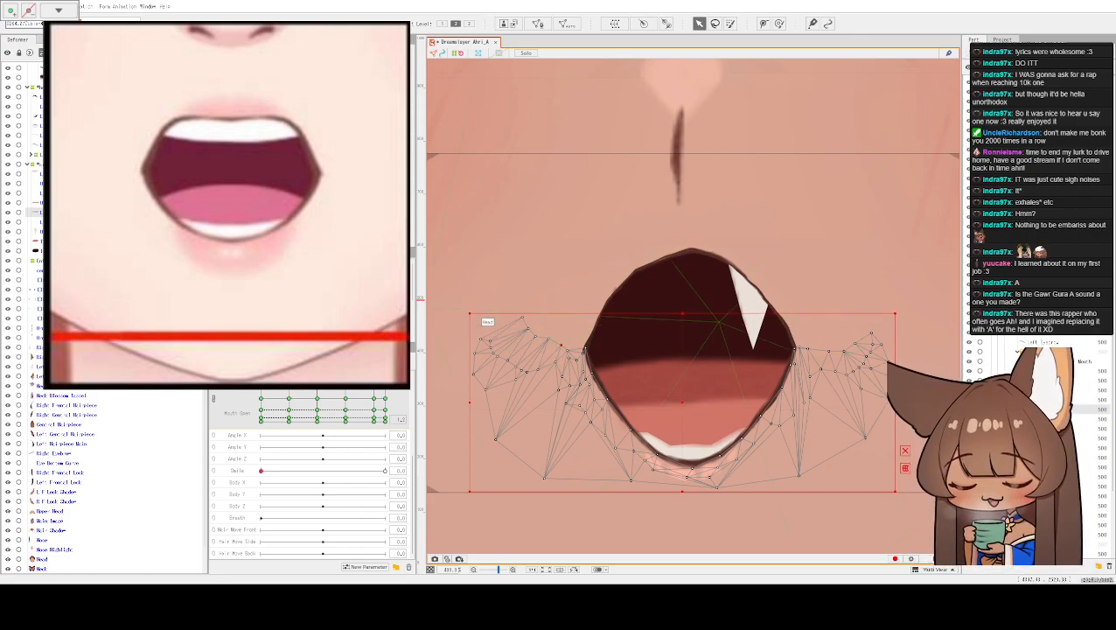
left_click(561, 346)
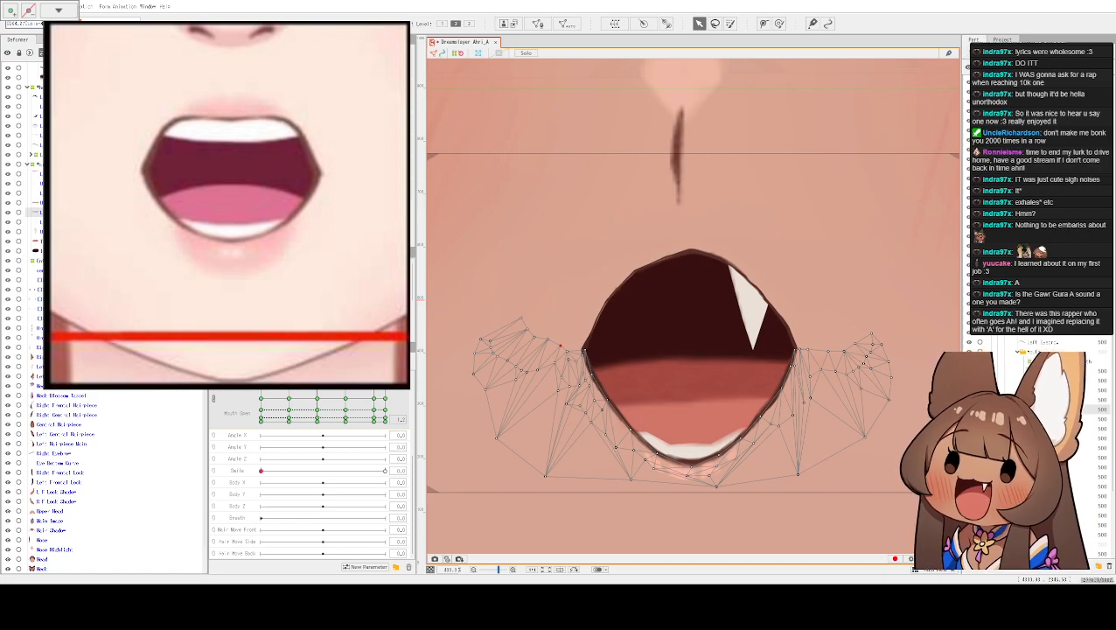
- Check the Lower Lip Skin mesh between the rounded and wide mouth forms, including the wide mouth against the lower face
left_click_drag(261, 378, 280, 378)
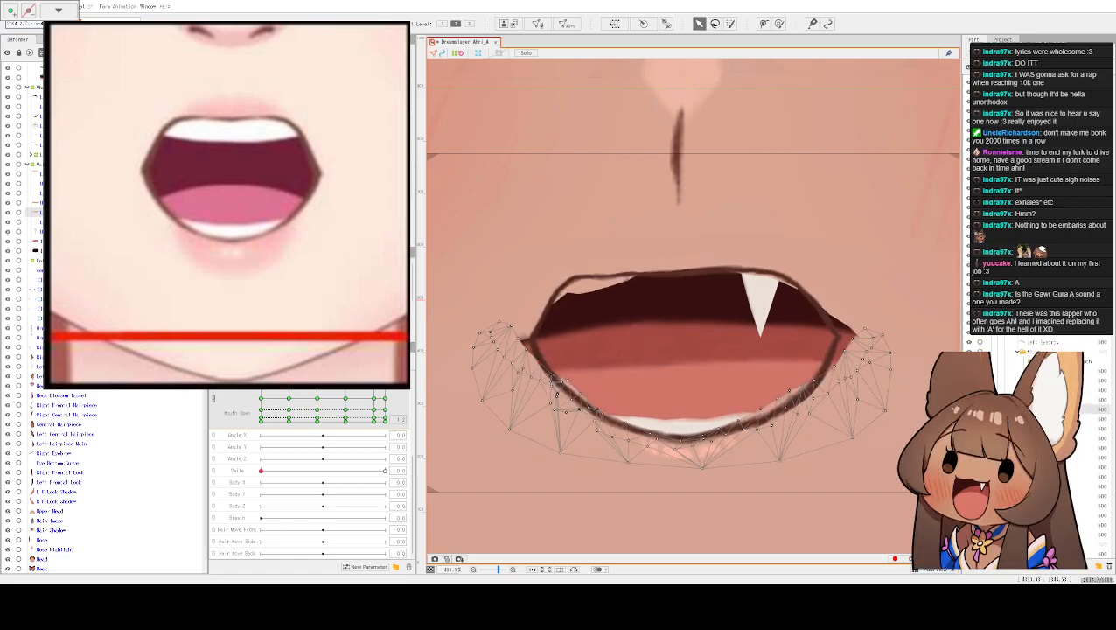
left_click(569, 355)
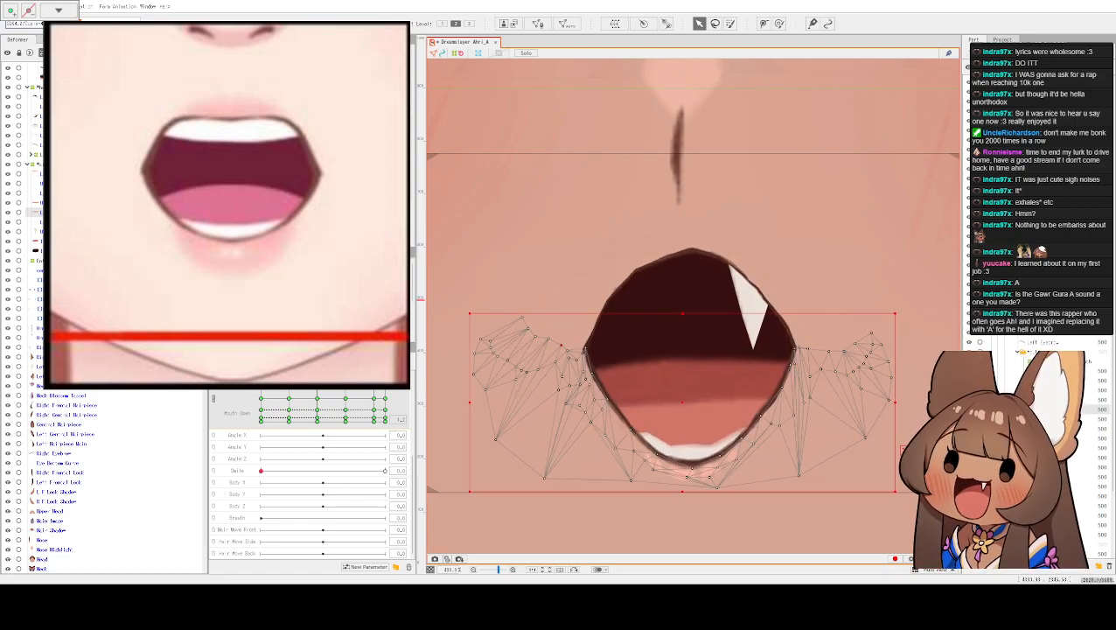
left_click(530, 333)
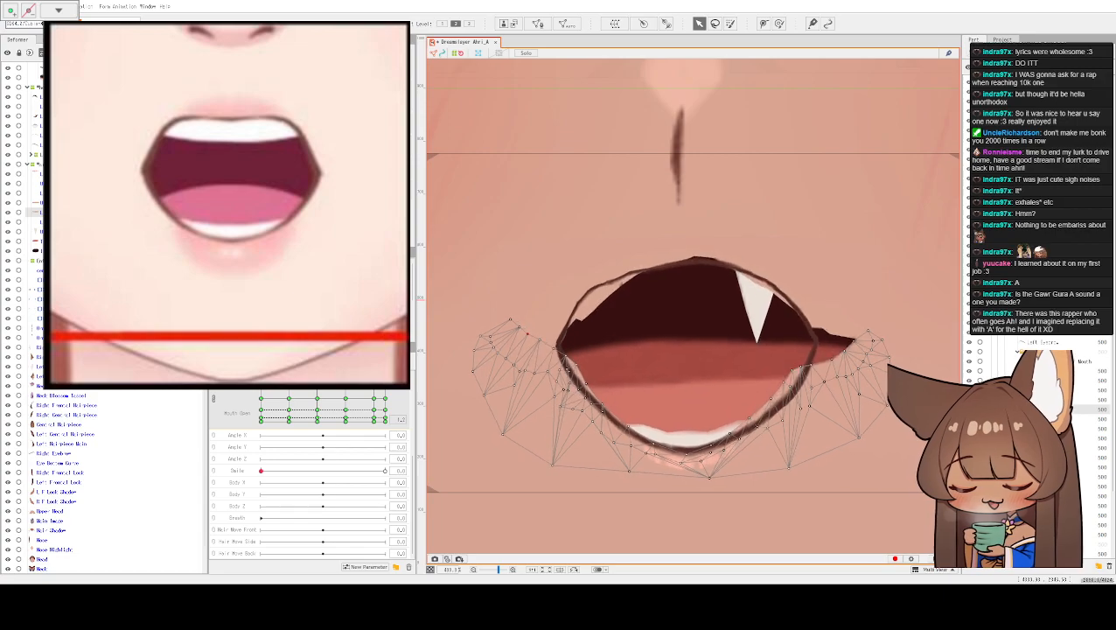
left_click(492, 332)
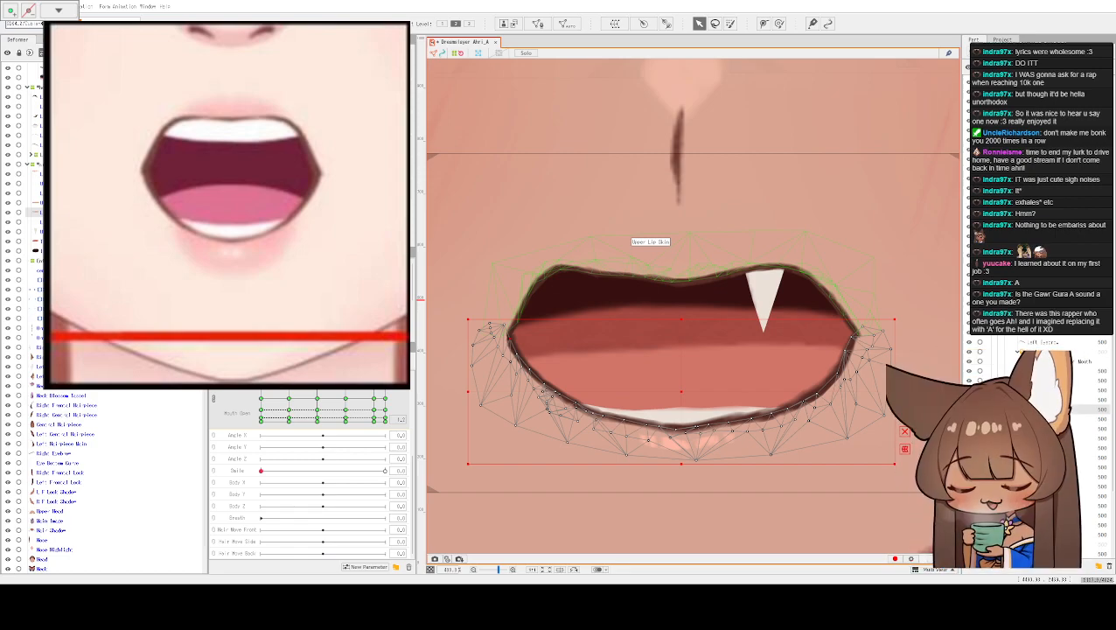
left_click(796, 232)
scroll(793, 110, "down", 4)
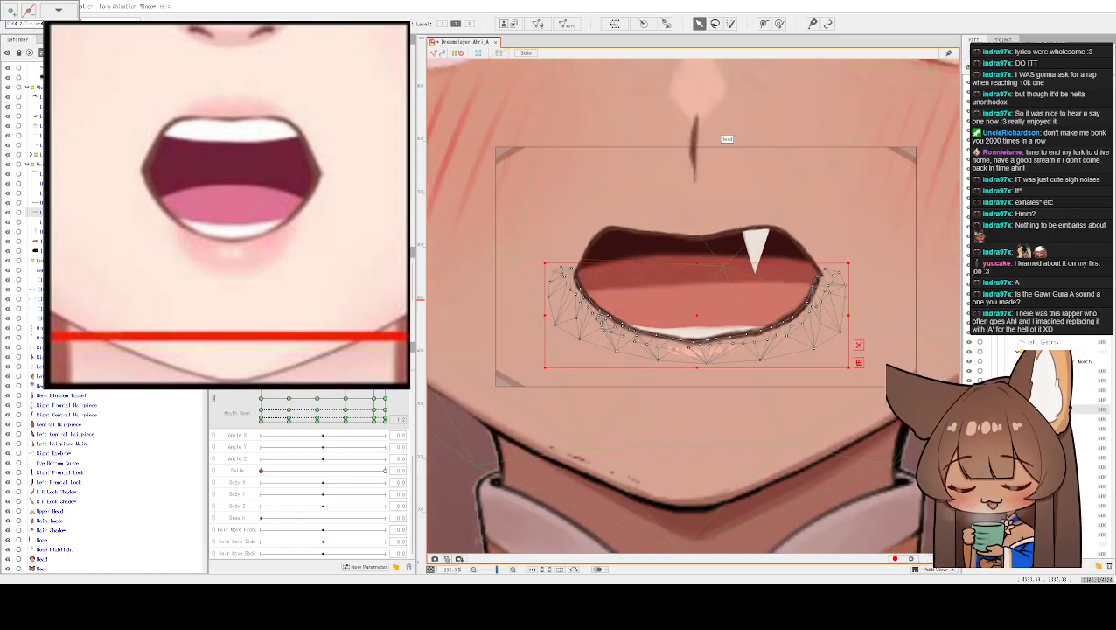
left_click_drag(793, 110, 730, 176)
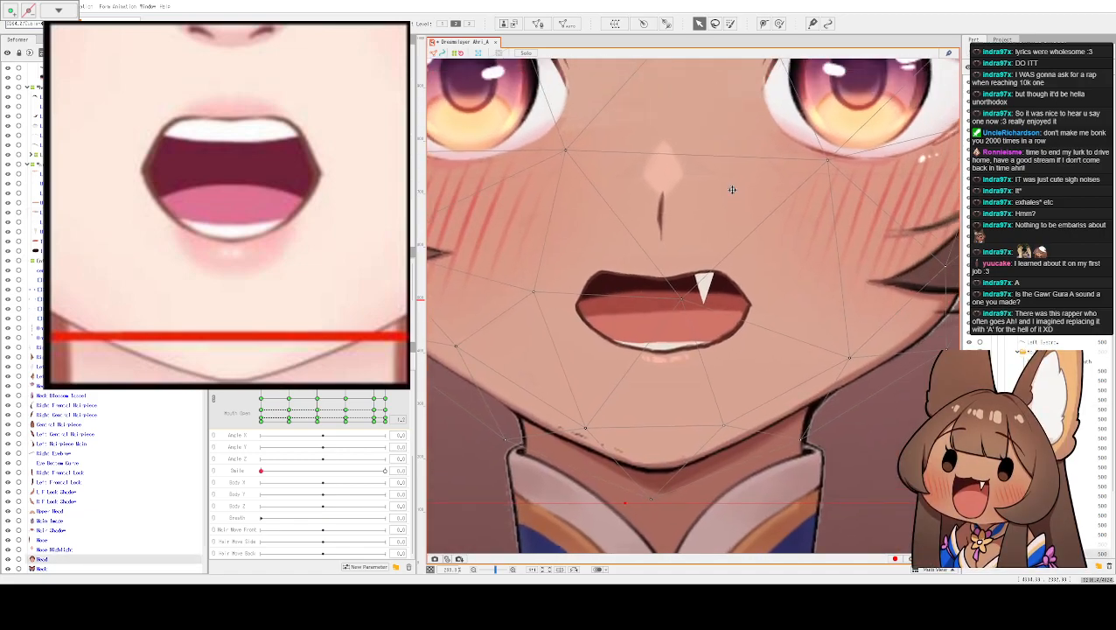